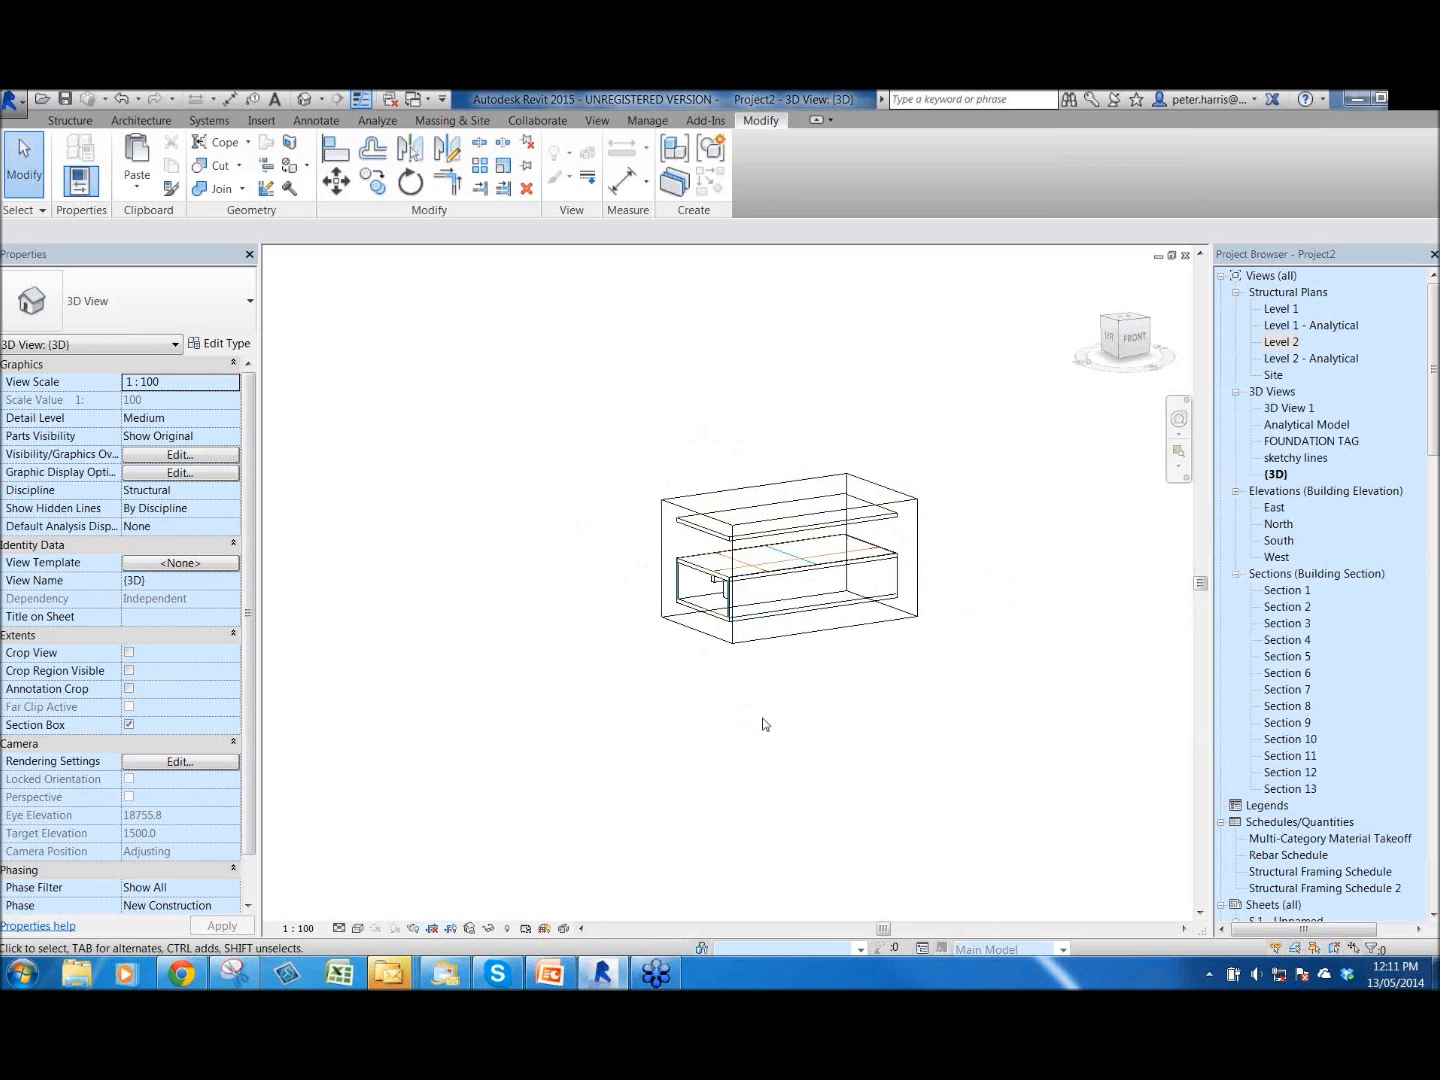
# - Turn off the display of analytical model categories in the 3D view's visibility/graphics overrides
pyautogui.scroll(2, 736, 659)
pyautogui.keyDown('shift'); pyautogui.moveTo(760, 602); pyautogui.dragTo(845, 757, button='middle'); pyautogui.keyUp('shift')
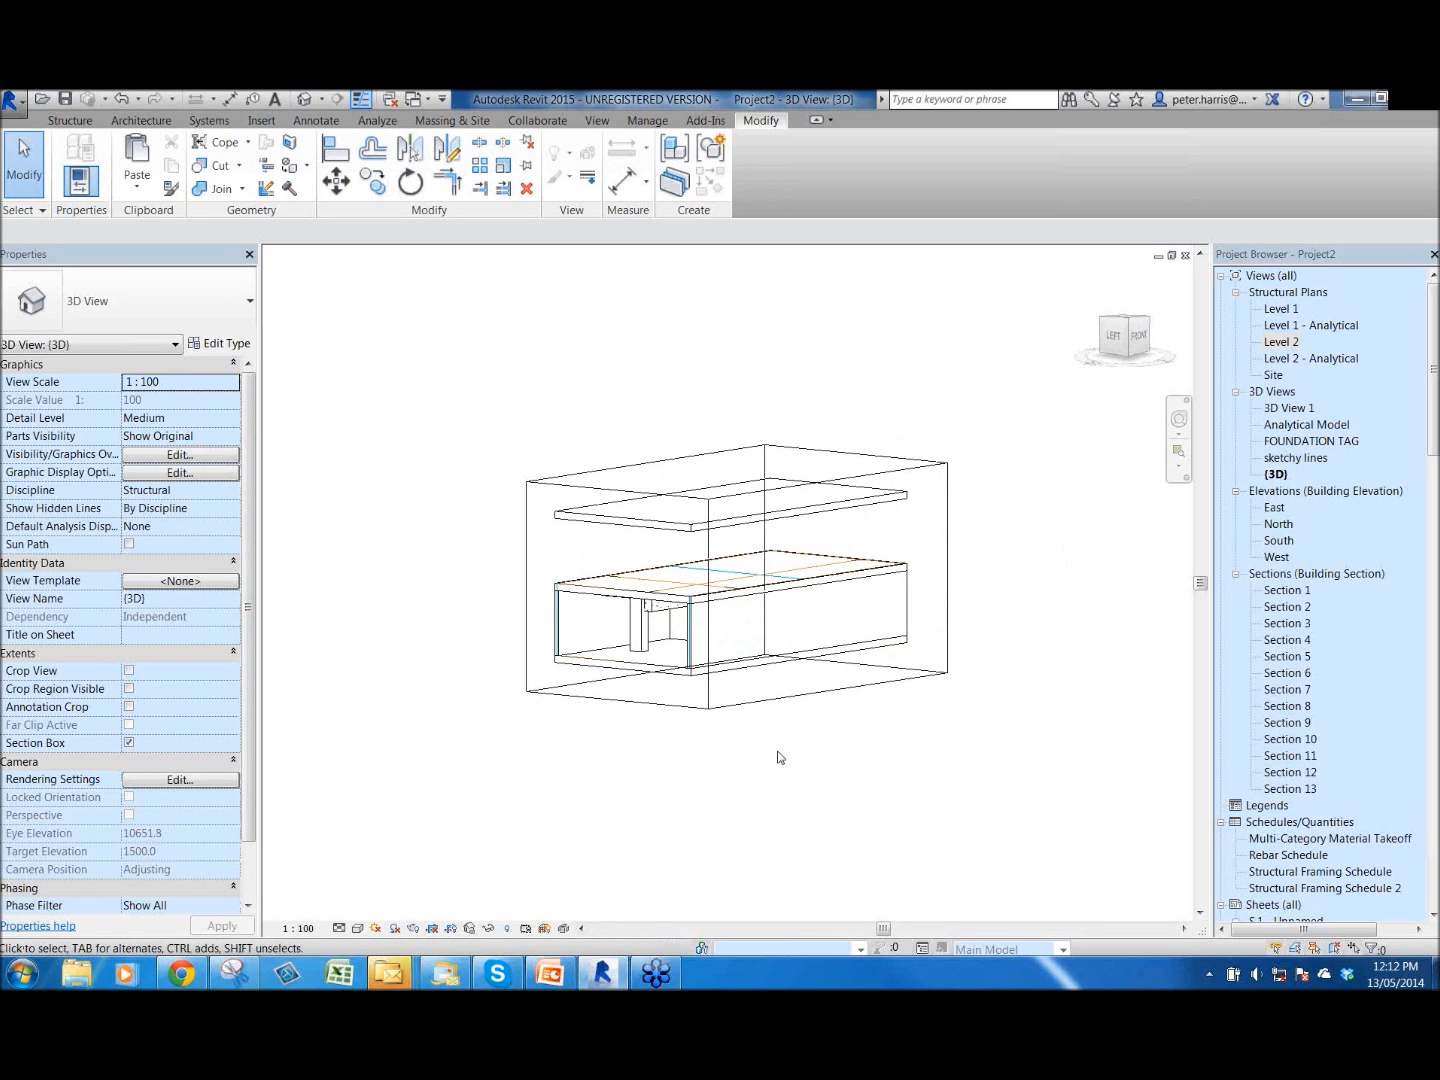
pyautogui.press('v')
pyautogui.press('v')
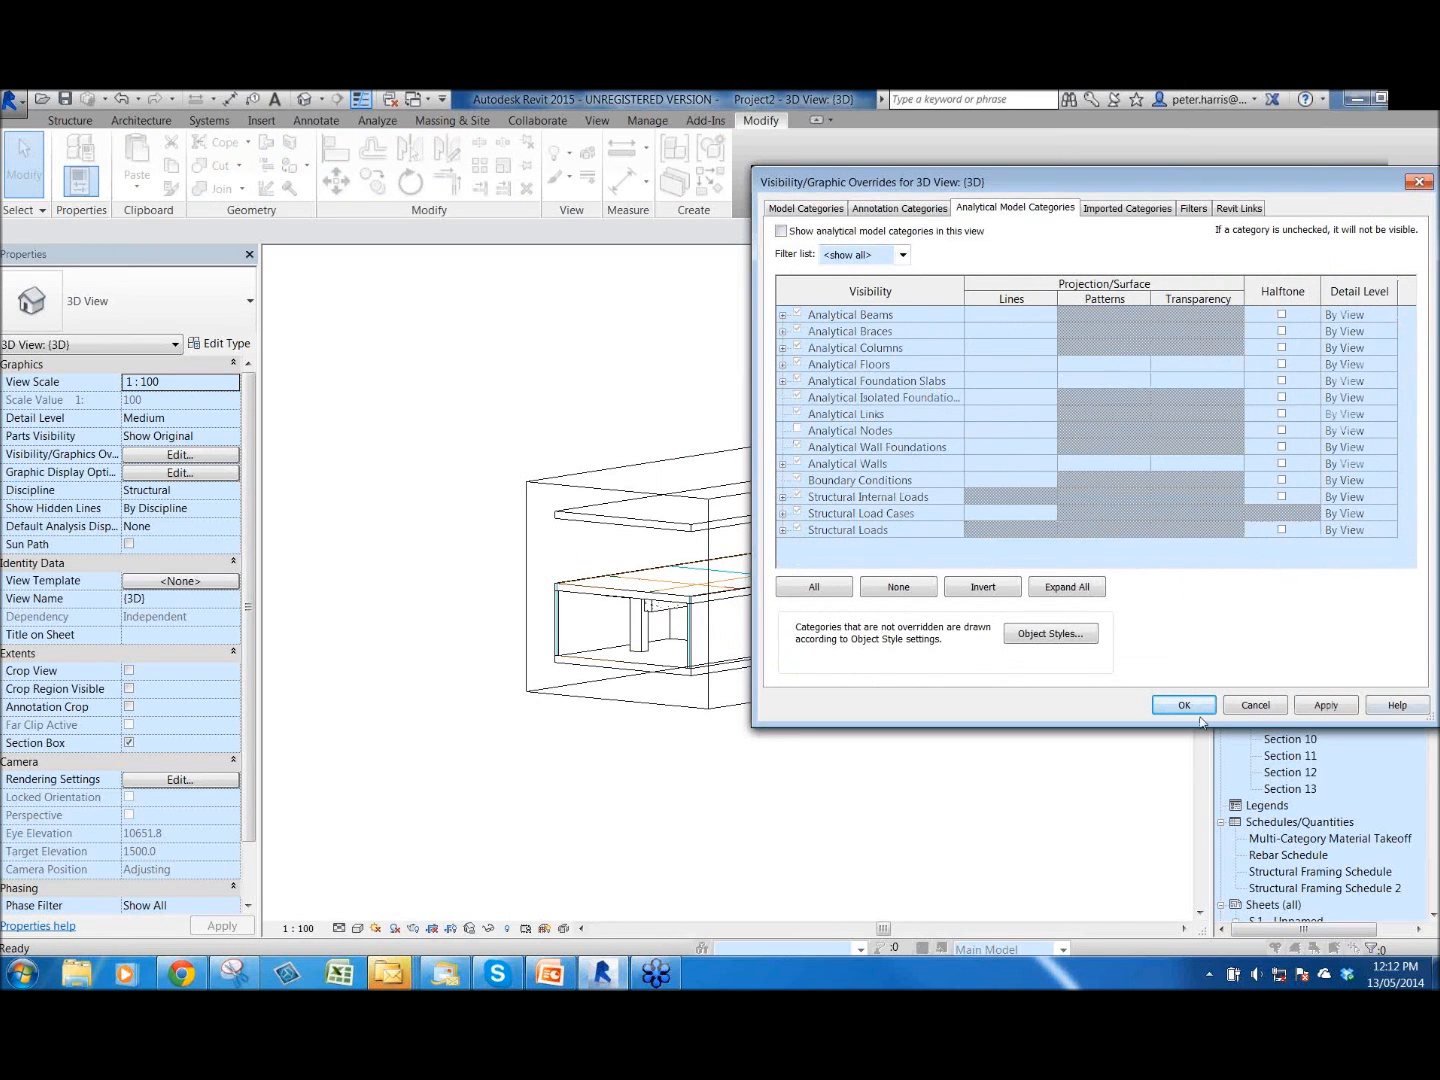
pyautogui.click(1184, 706)
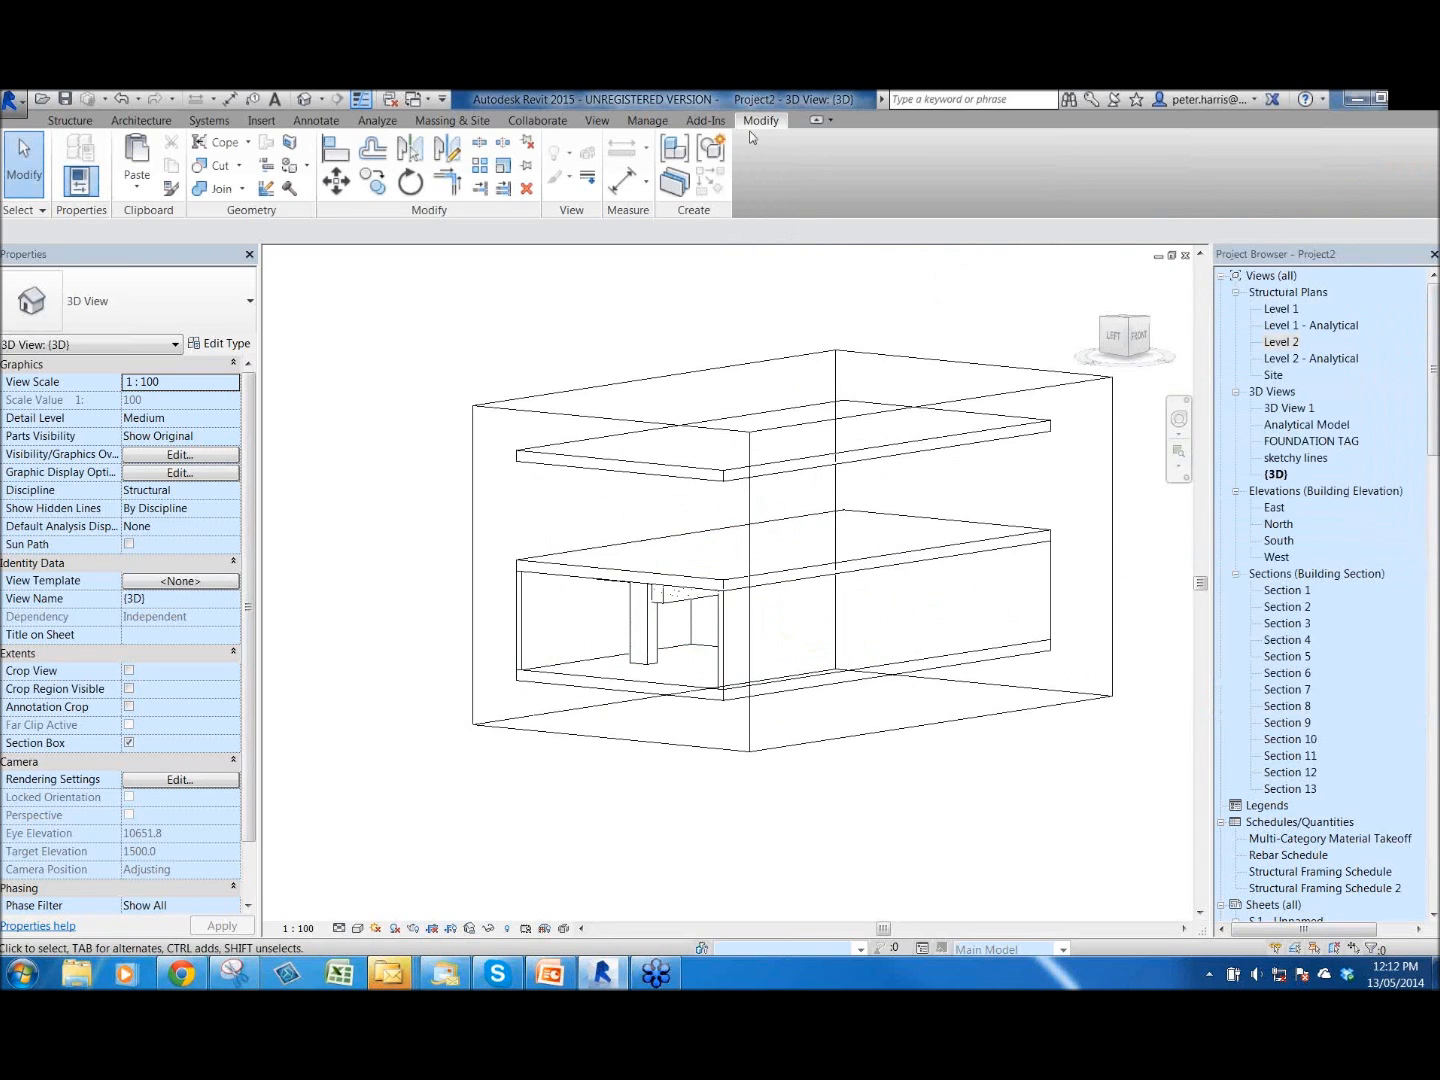
# - Enable Sketchy Lines in the 3D view's graphic display options with jitter 4 and extension 4, and apply them
pyautogui.click(599, 120)
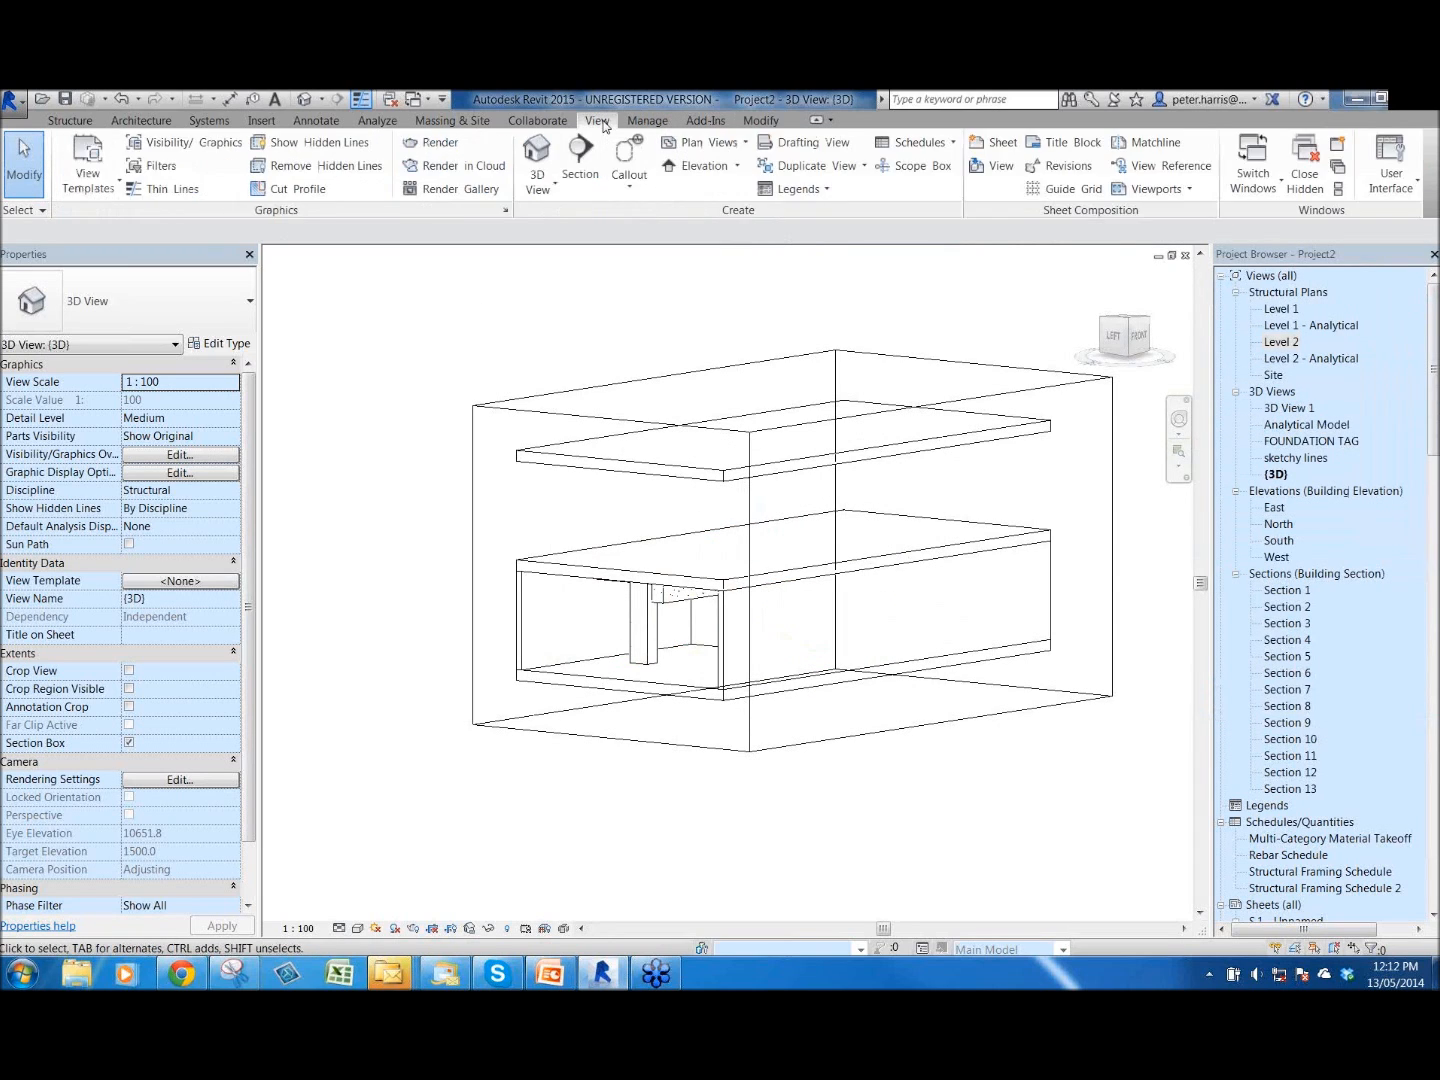
pyautogui.click(506, 212)
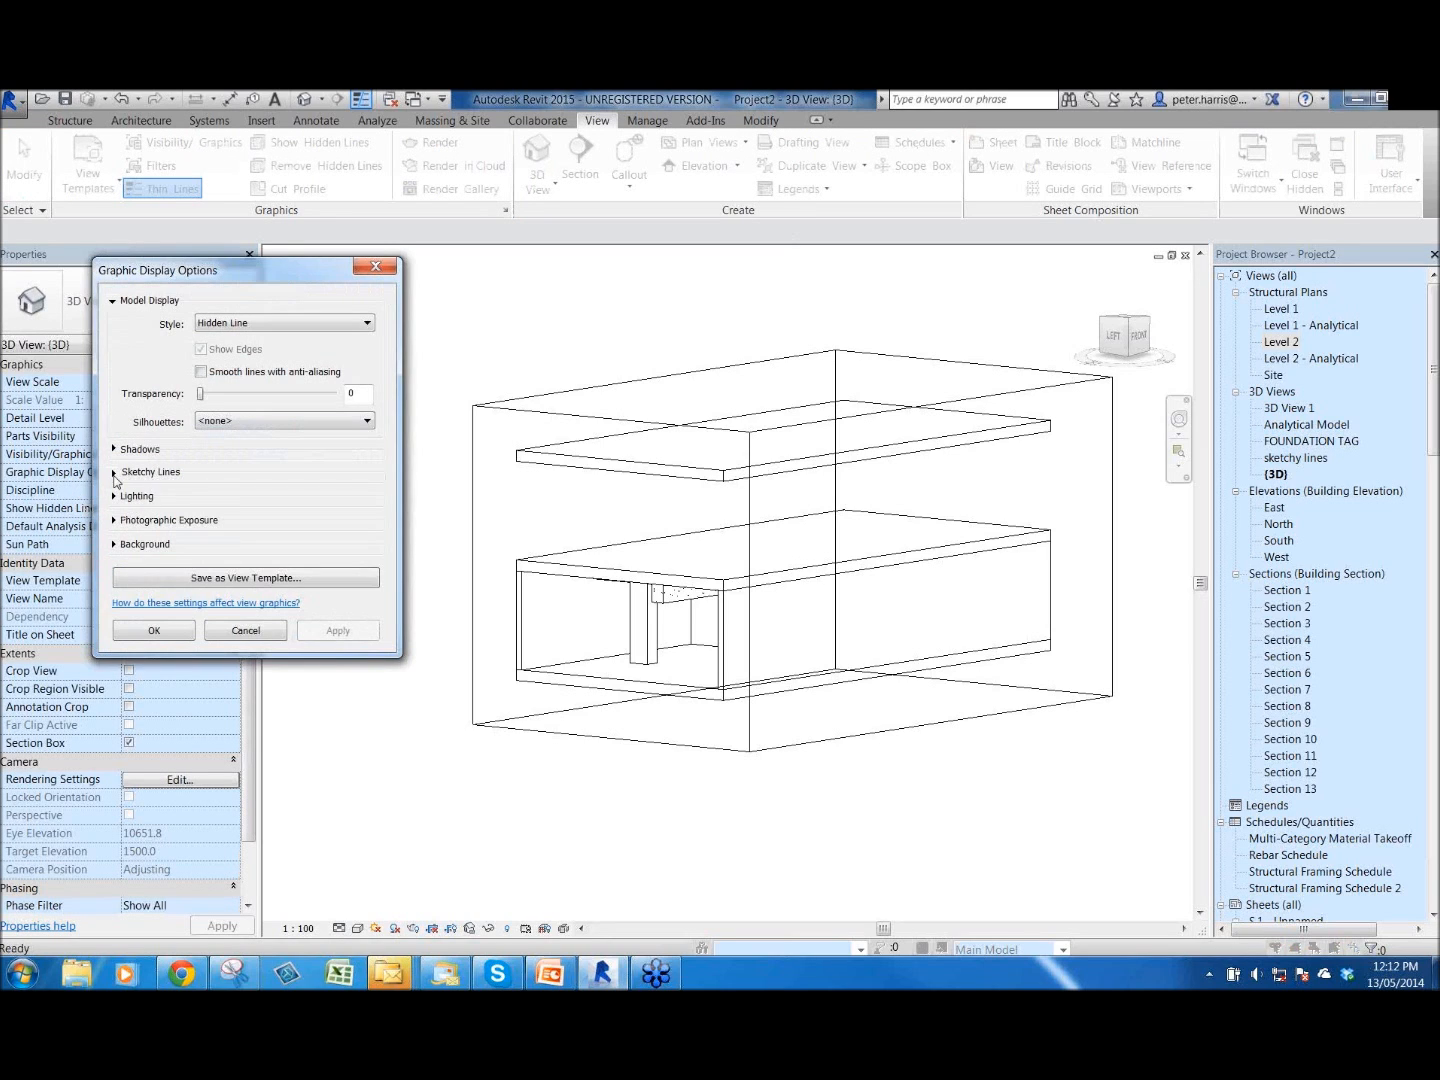
pyautogui.click(114, 473)
pyautogui.click(202, 489)
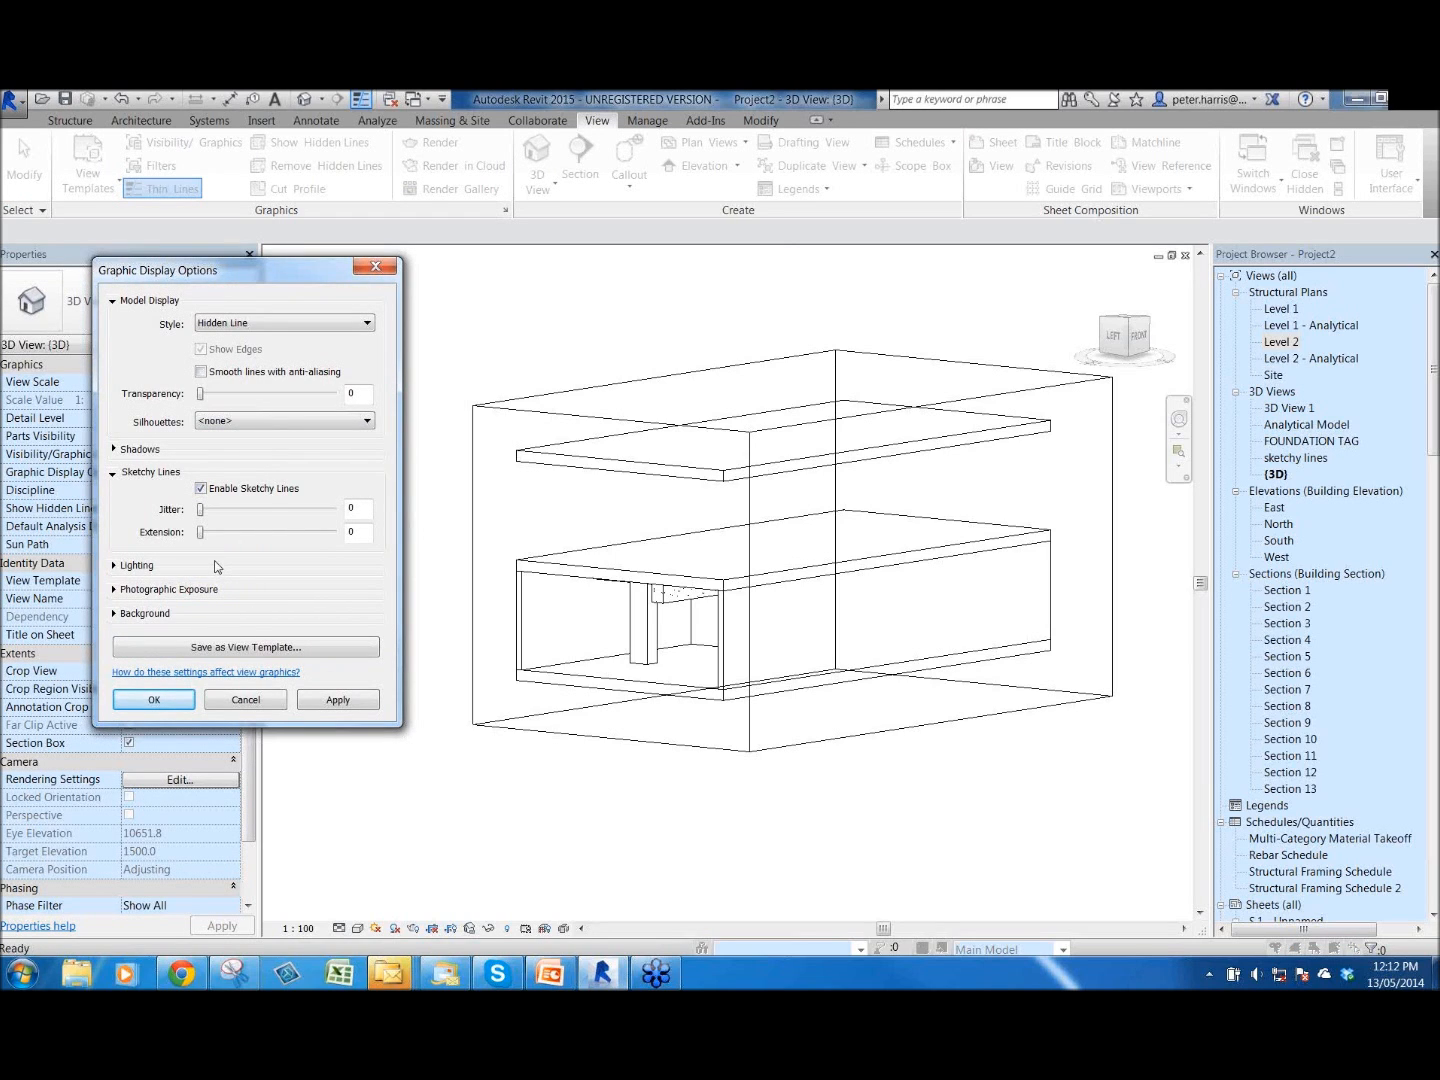
pyautogui.moveTo(202, 510); pyautogui.dragTo(254, 534)
pyautogui.click(344, 704)
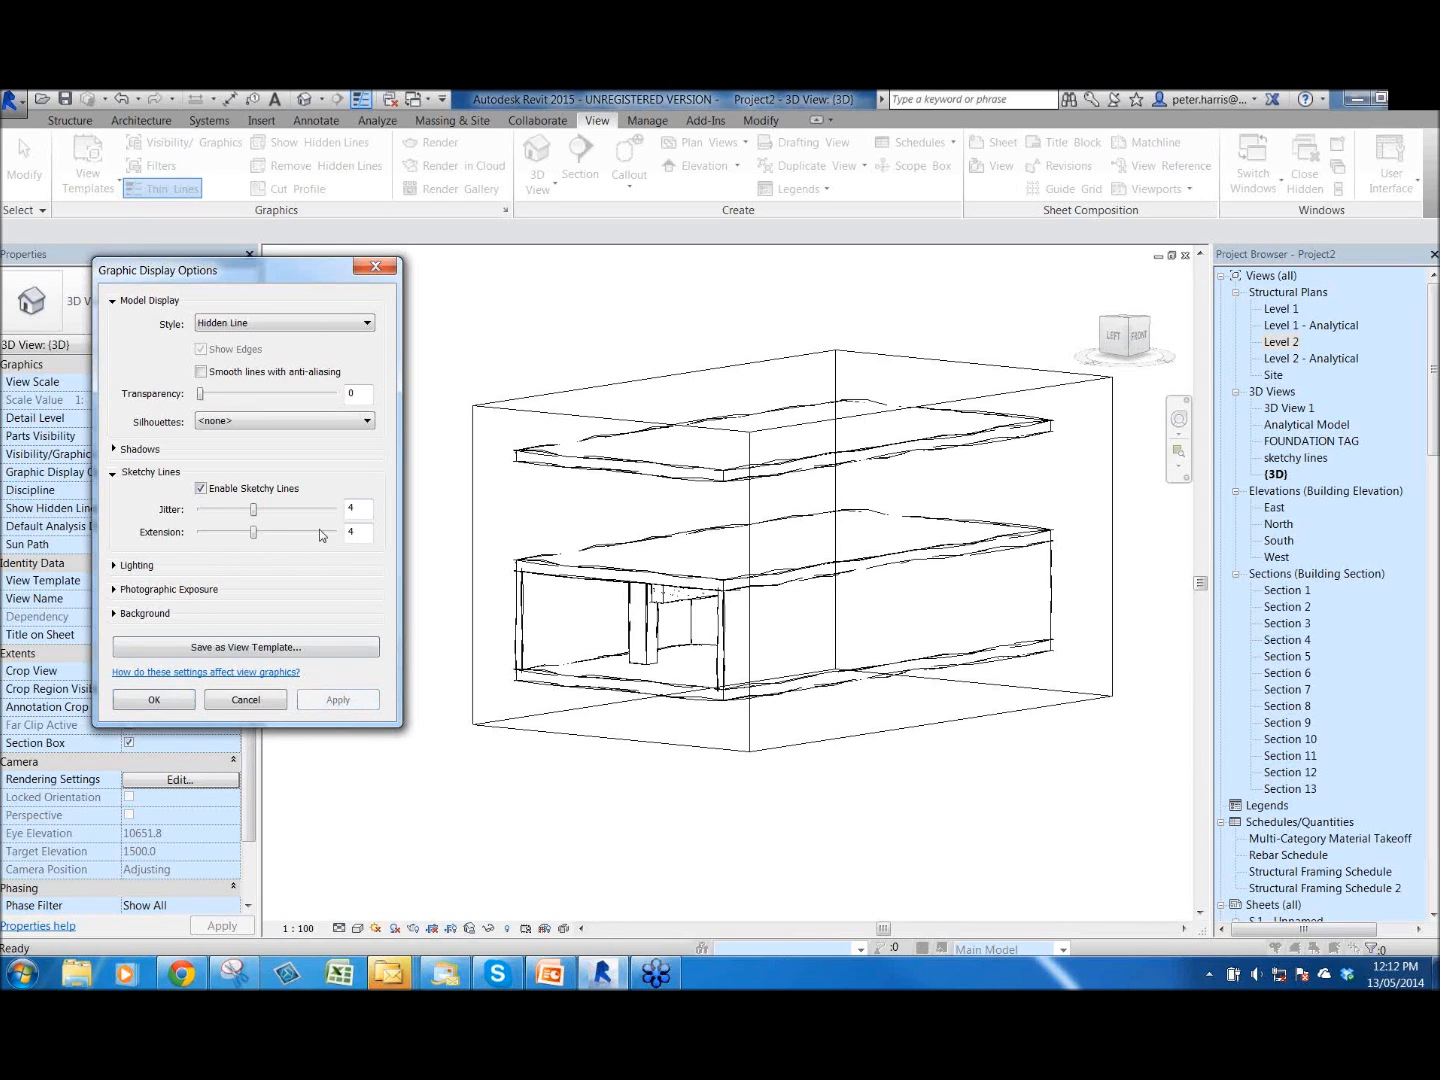
# - Try a sketchy line extension of 9 and a jitter of 2, applying each change to the 3D view
pyautogui.moveTo(254, 533); pyautogui.dragTo(321, 533)
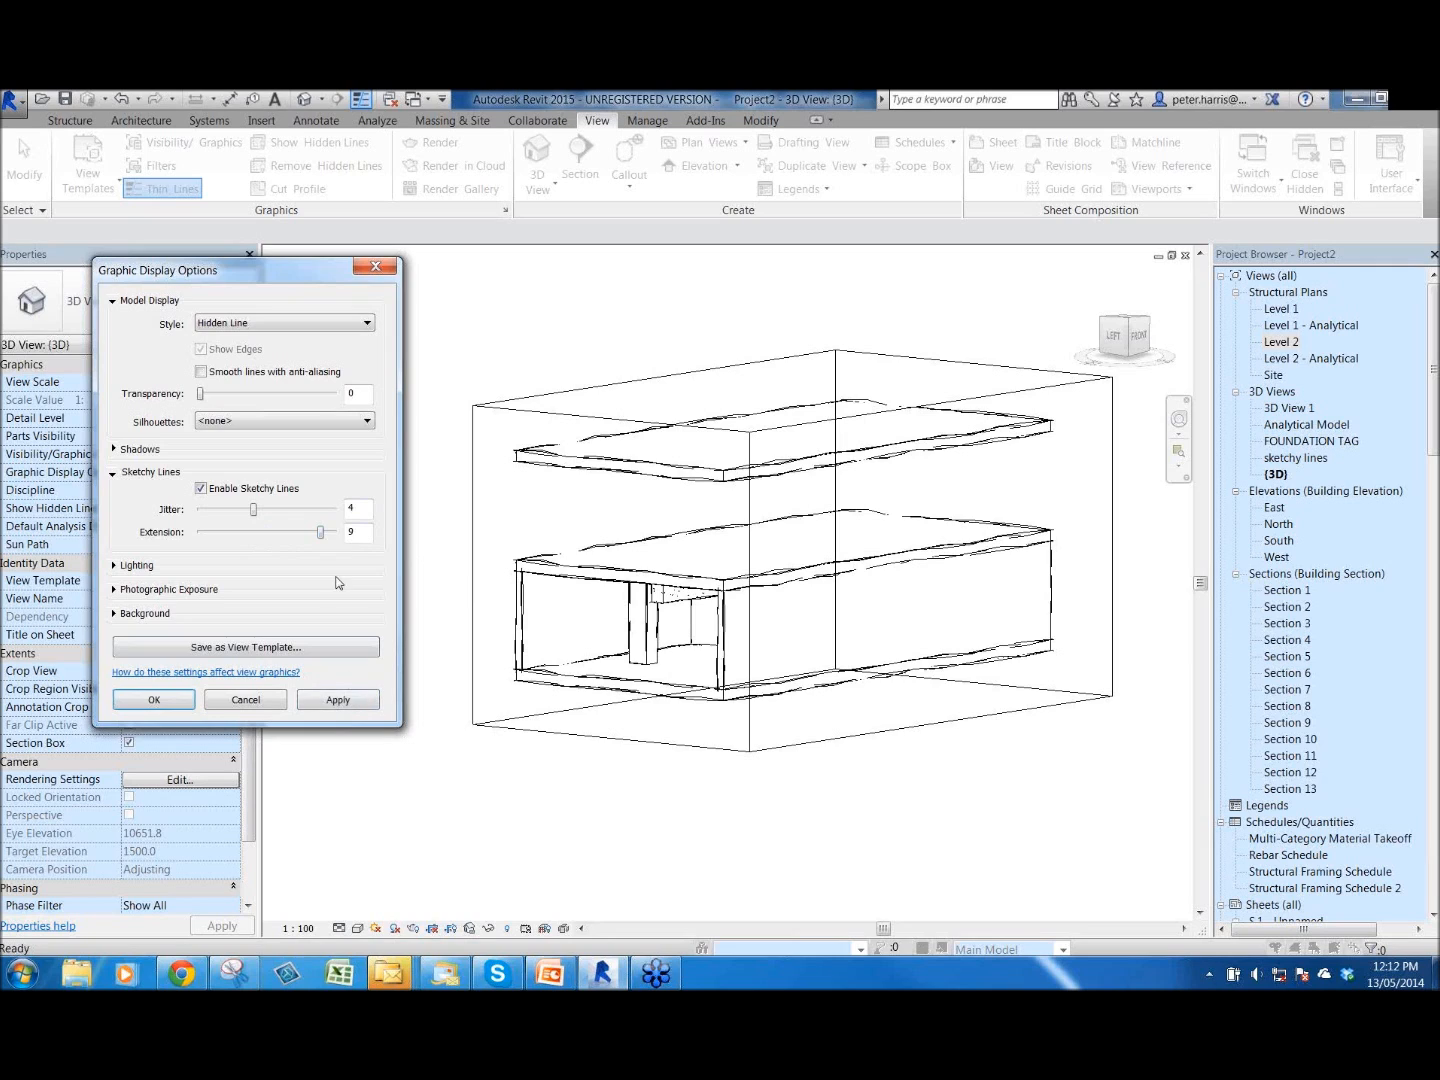
pyautogui.click(338, 700)
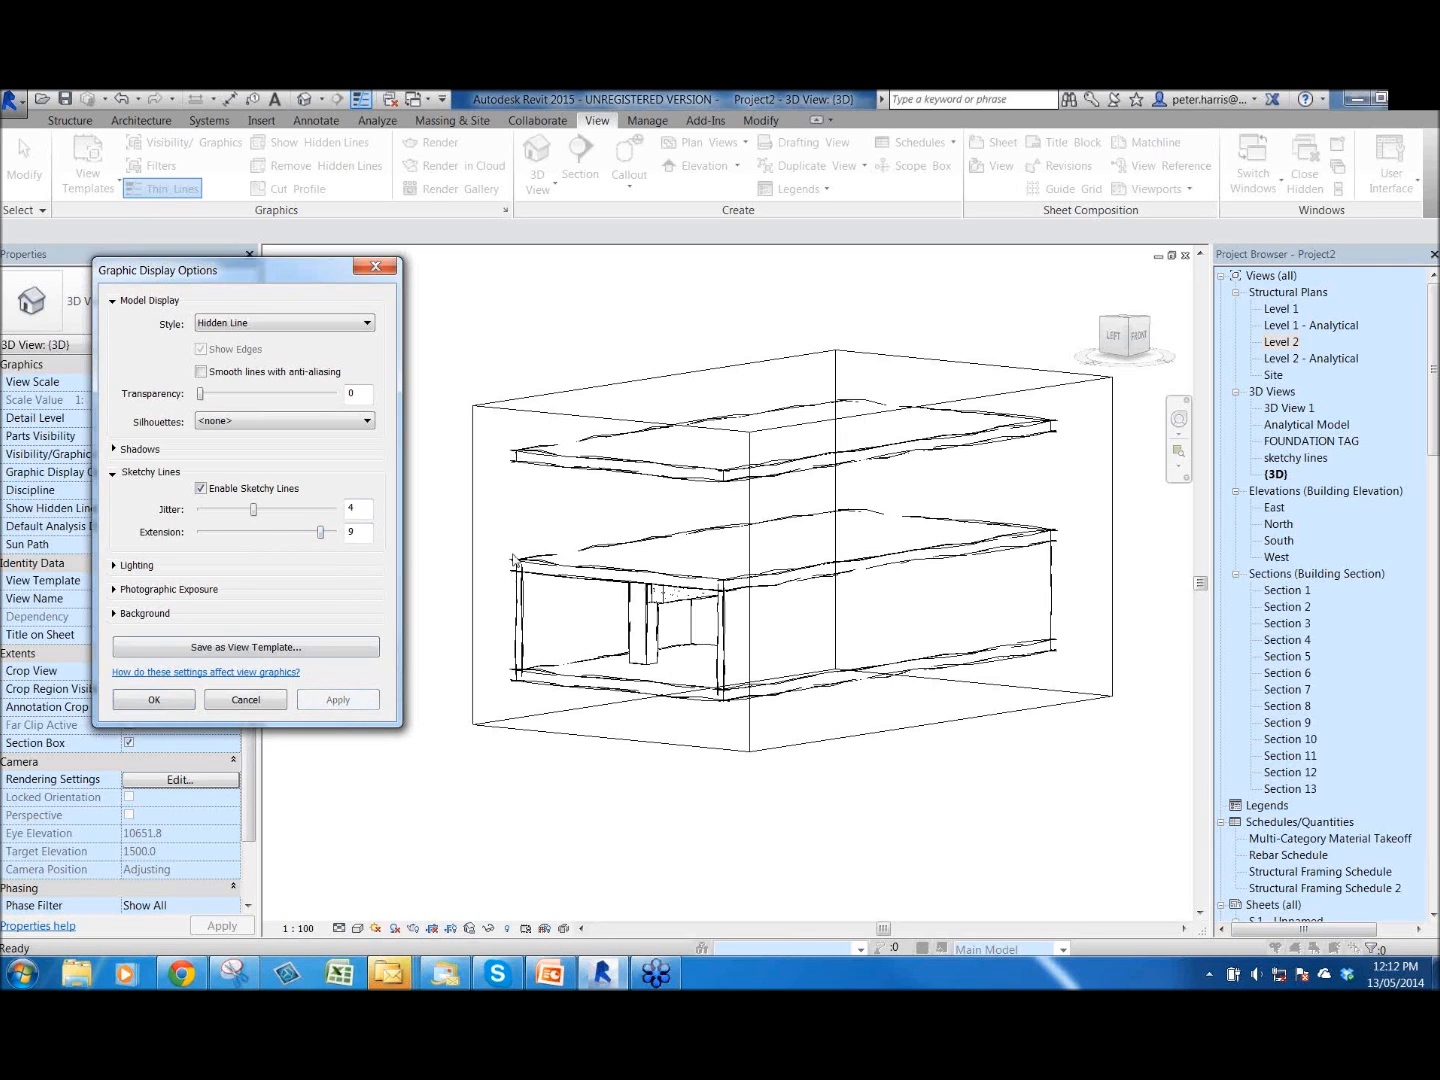
pyautogui.moveTo(256, 511); pyautogui.dragTo(229, 512)
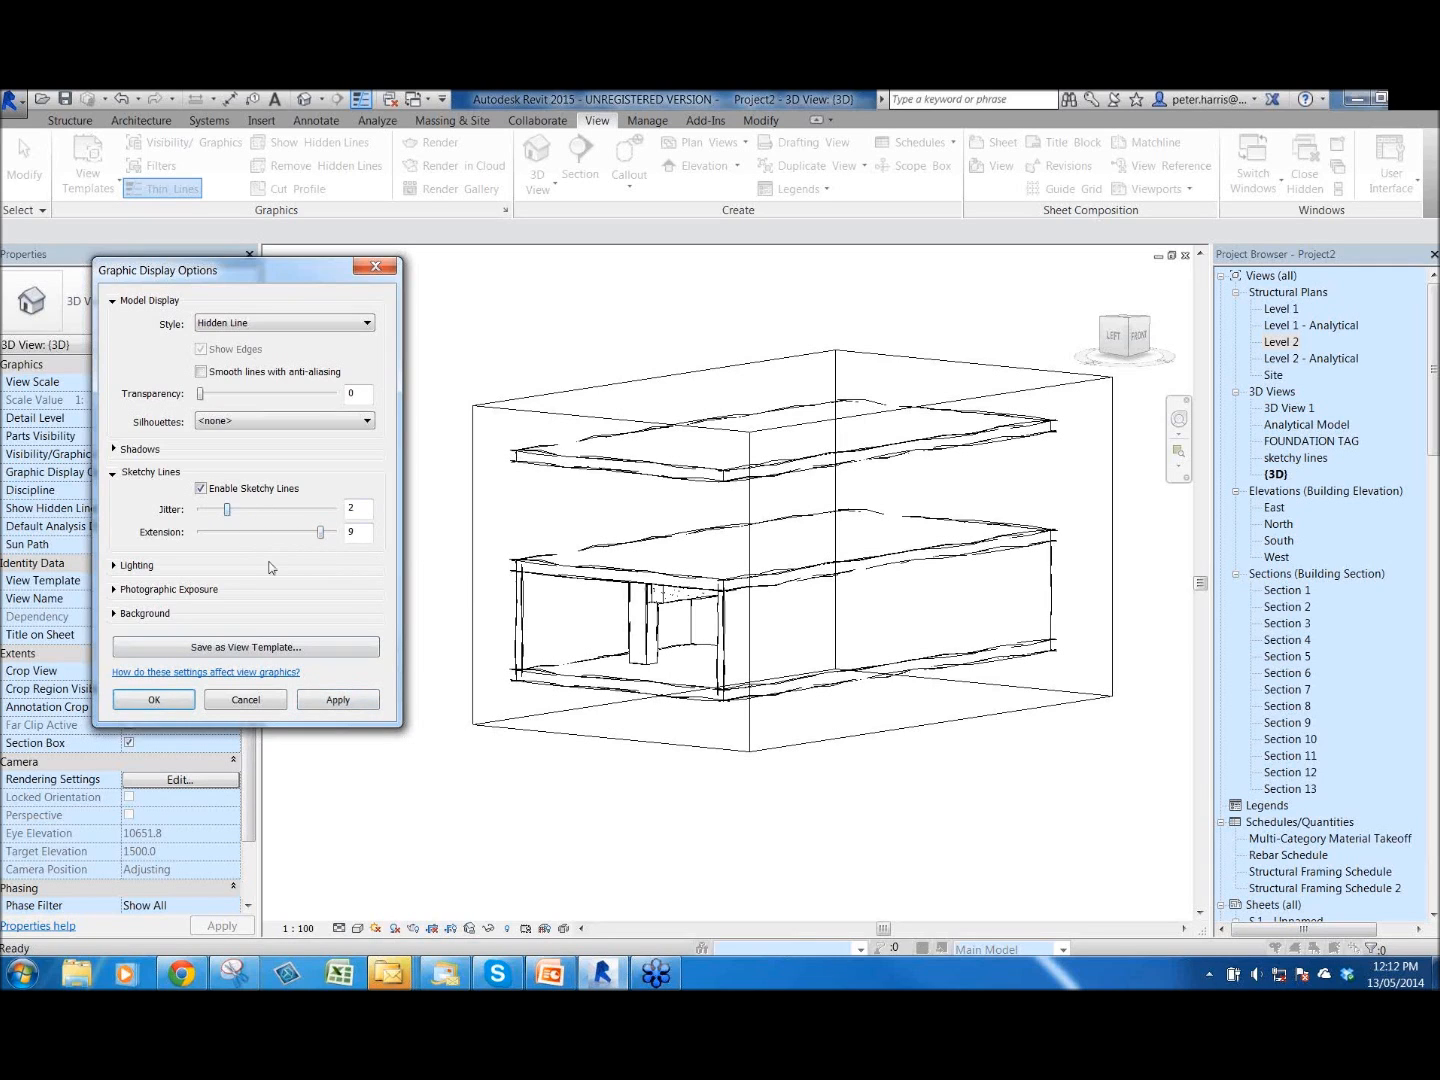
pyautogui.click(362, 705)
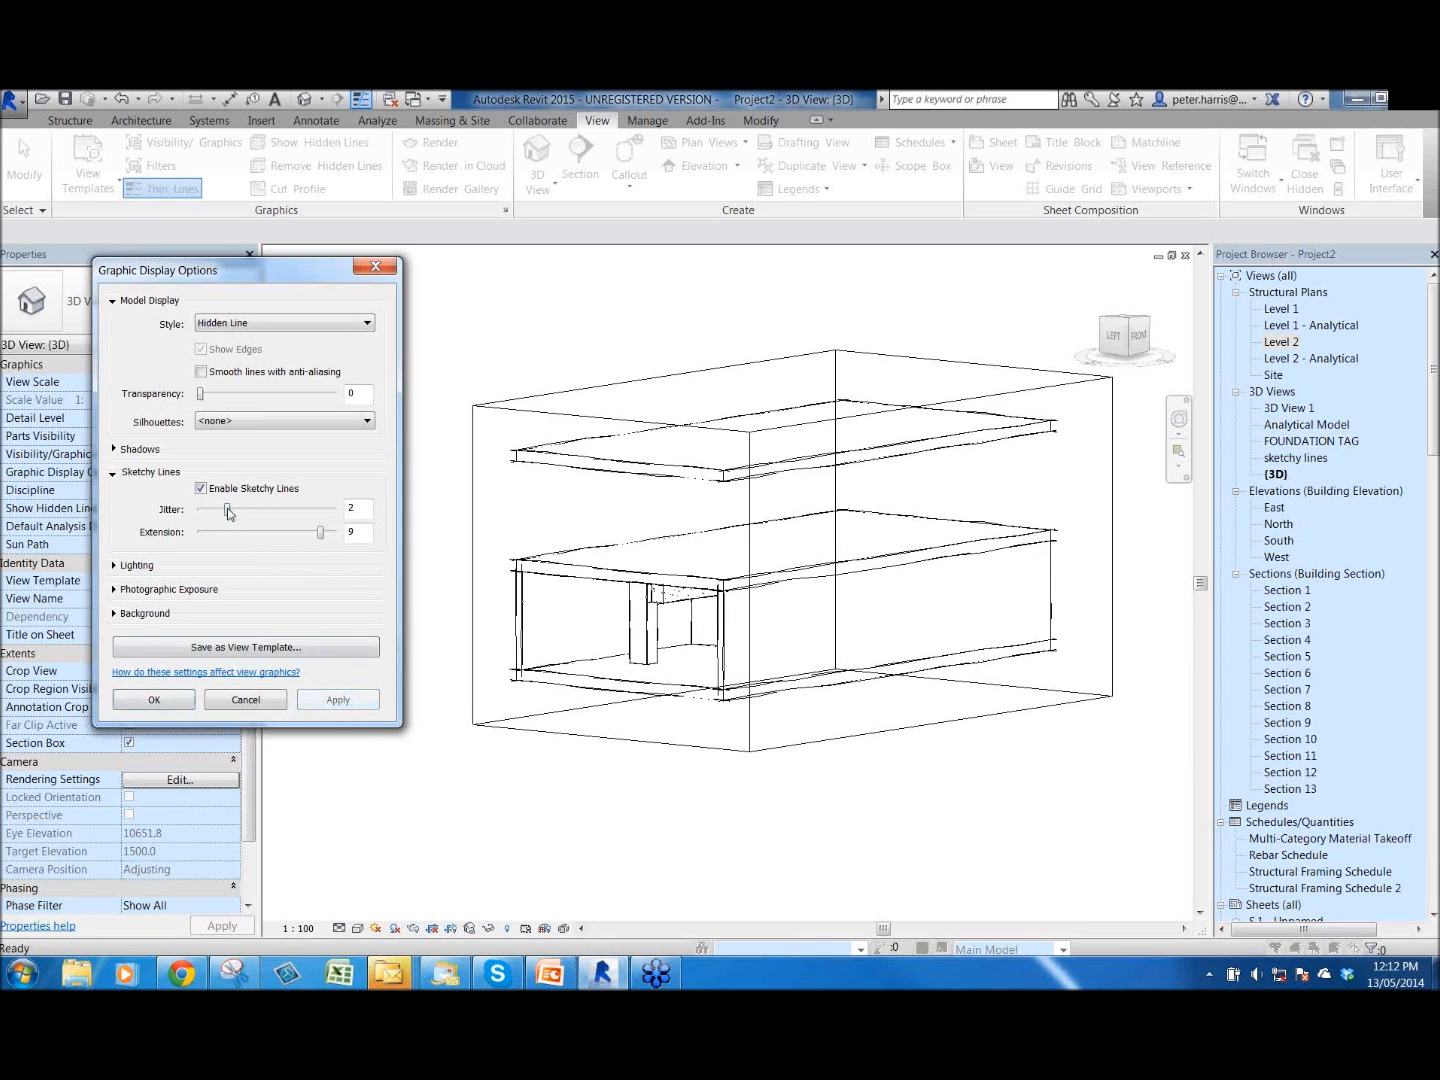
# - Set the sketchy line extension to 5 and the jitter to 4
pyautogui.moveTo(320, 541); pyautogui.dragTo(266, 541)
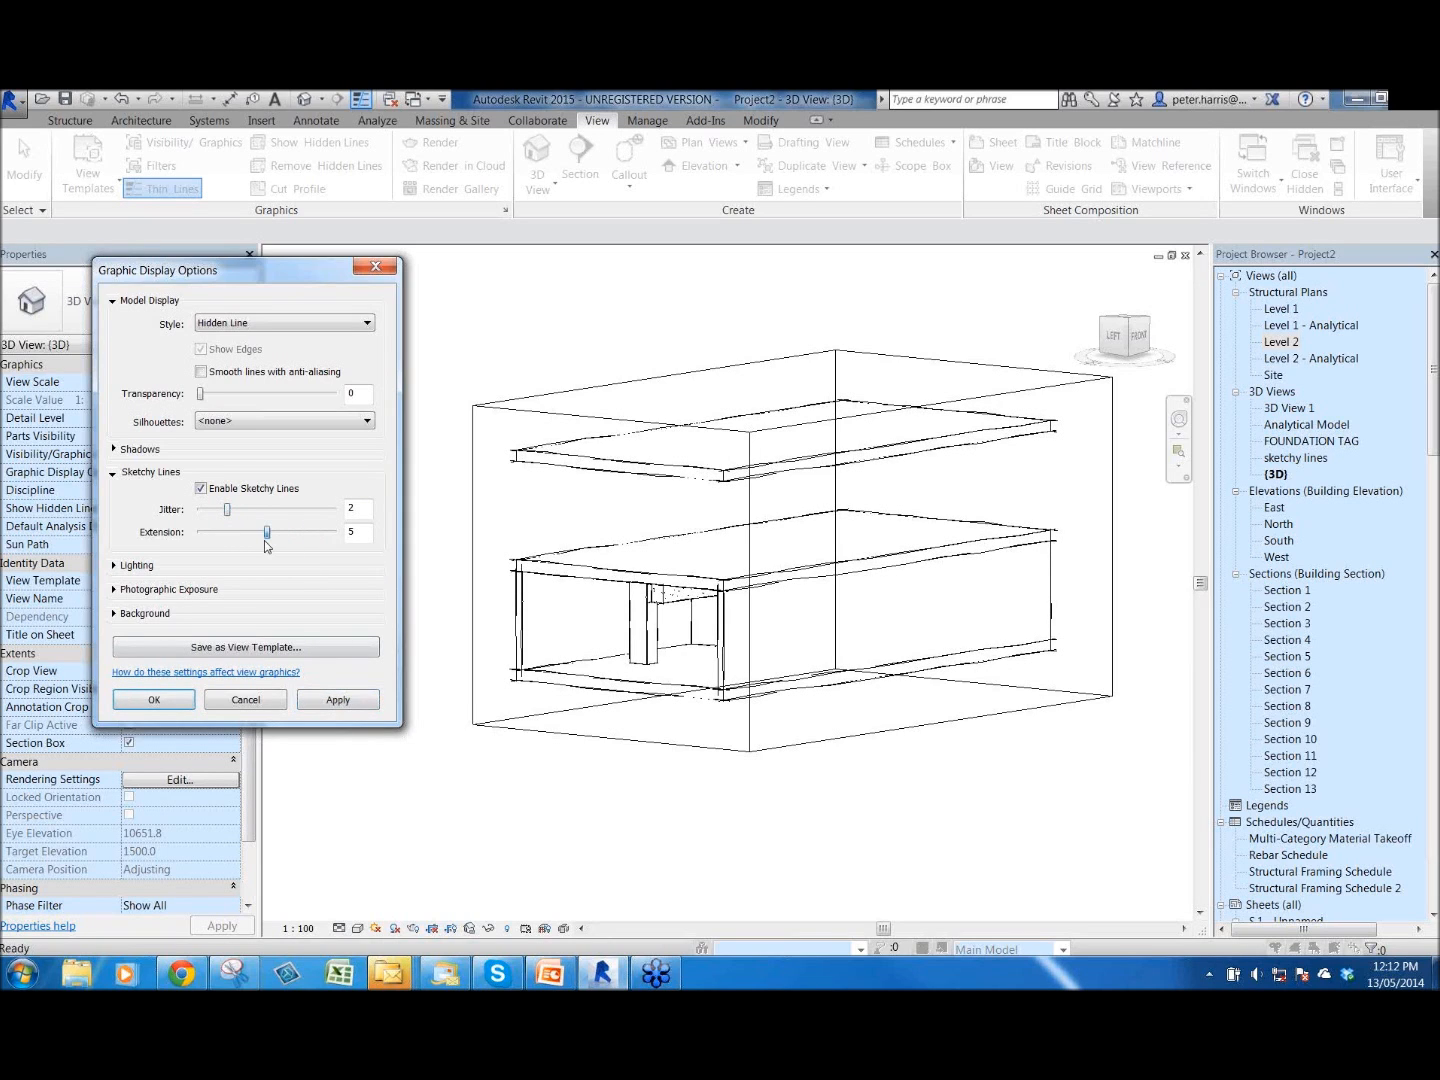
pyautogui.click(337, 702)
pyautogui.moveTo(228, 508); pyautogui.dragTo(253, 509)
# - Save the display settings as a view template named SKETCHY LINES2 and accept the graphic display options
pyautogui.click(215, 651)
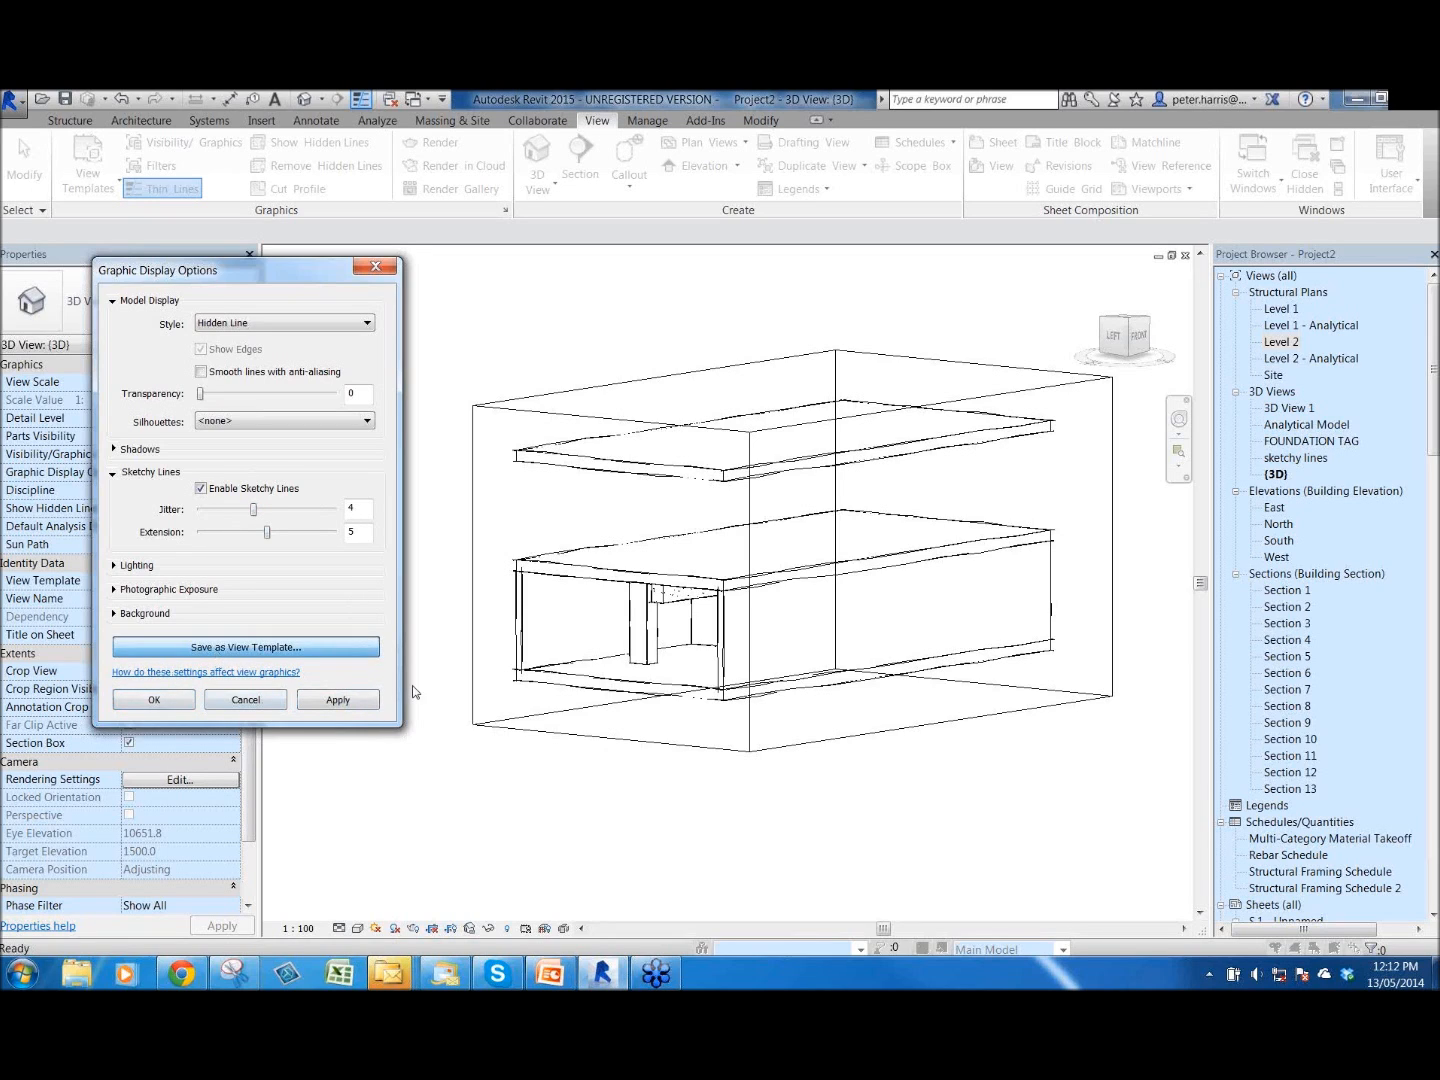
pyautogui.write('SKETCH')
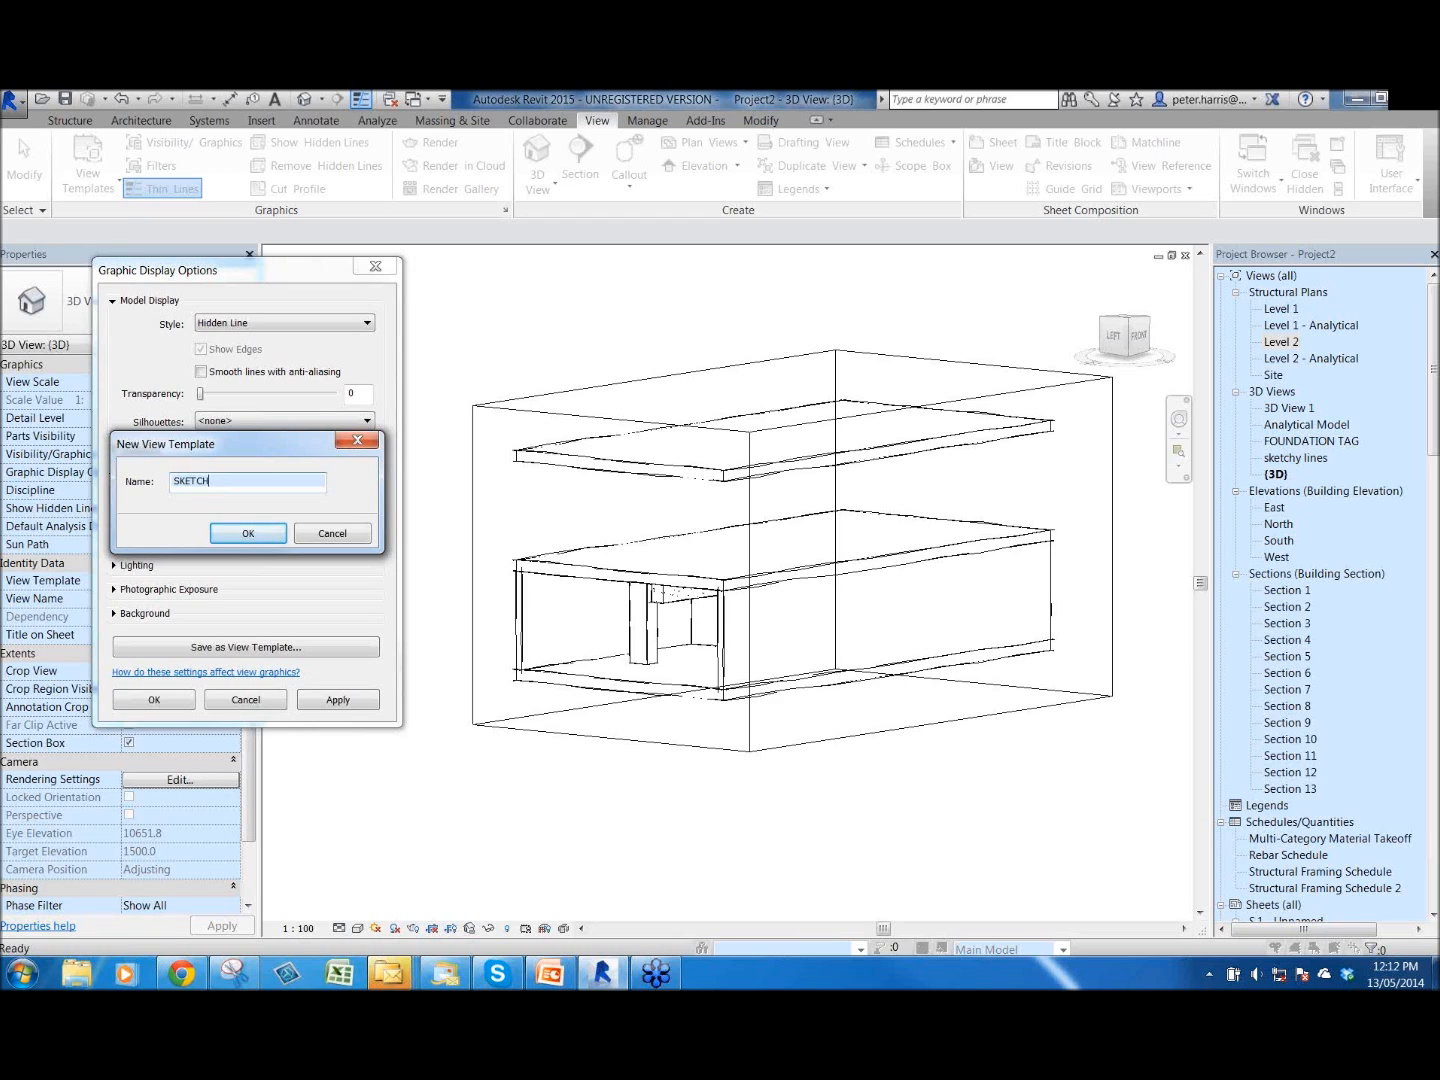
pyautogui.write('Y LINES')
pyautogui.press('Return')
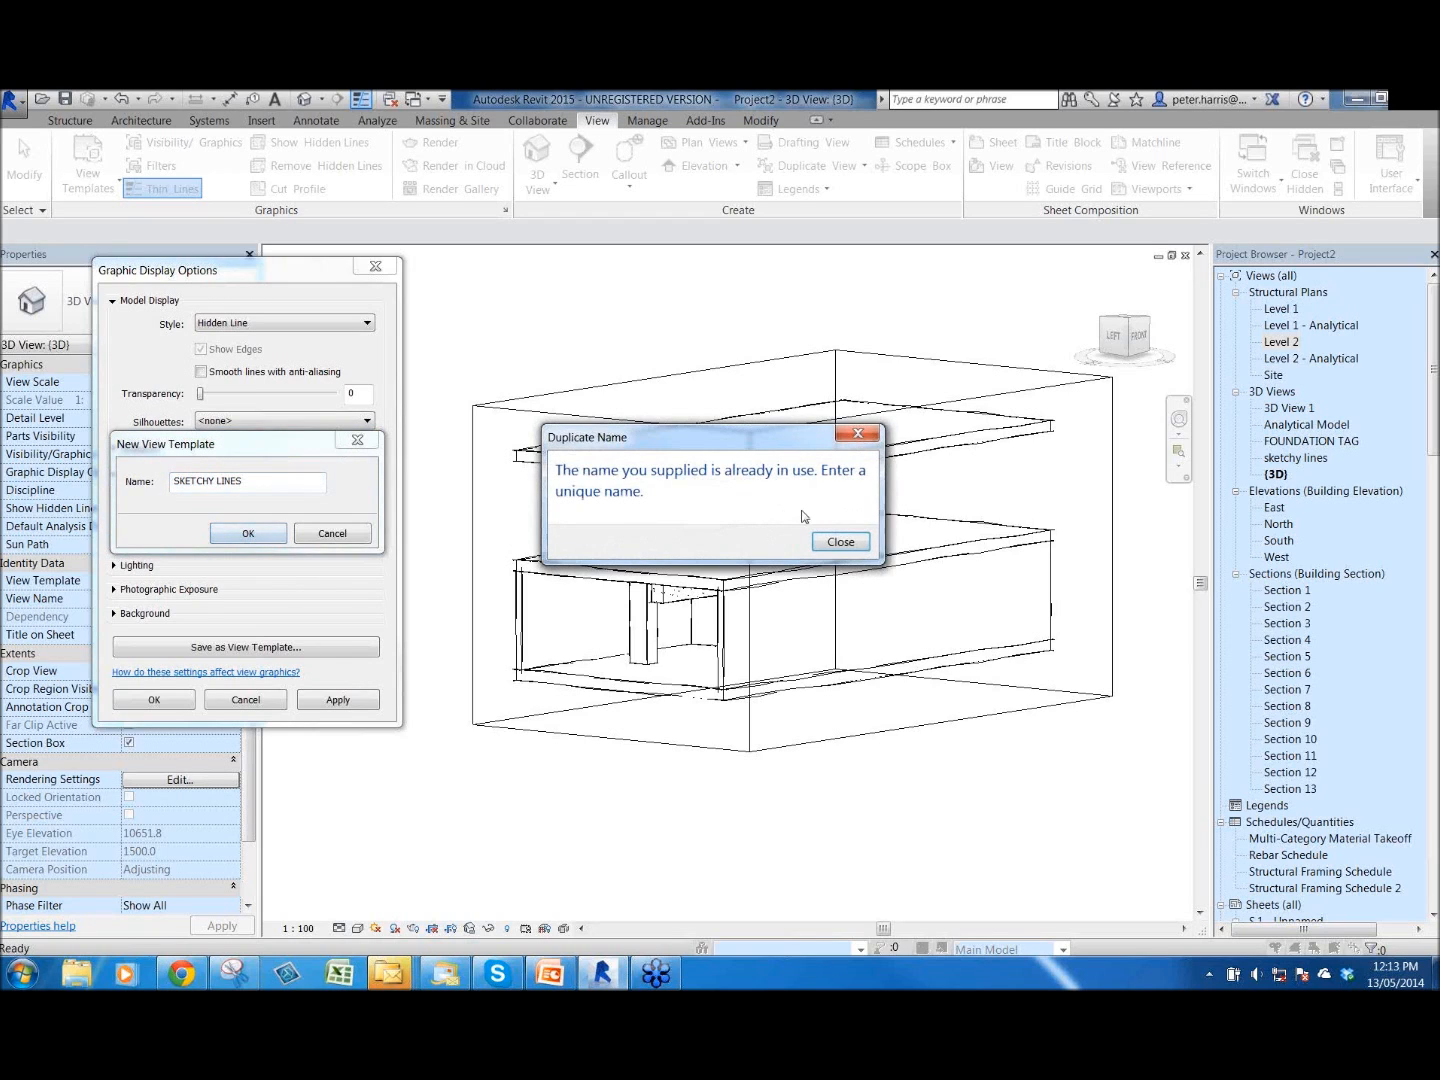
pyautogui.click(840, 541)
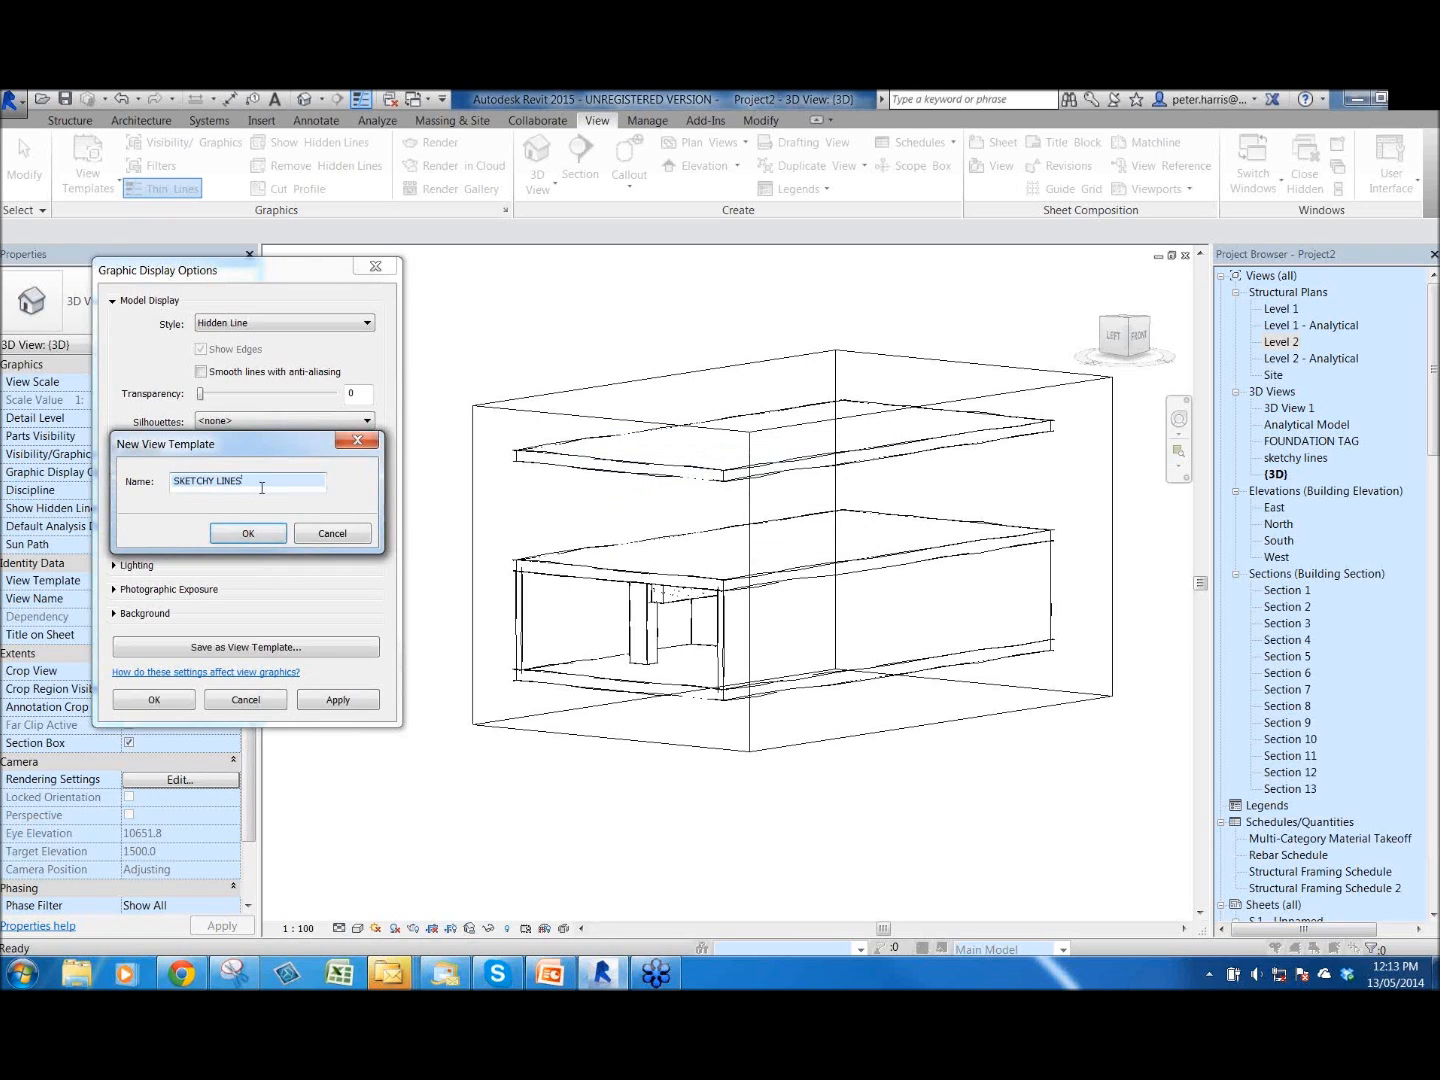
pyautogui.click(247, 534)
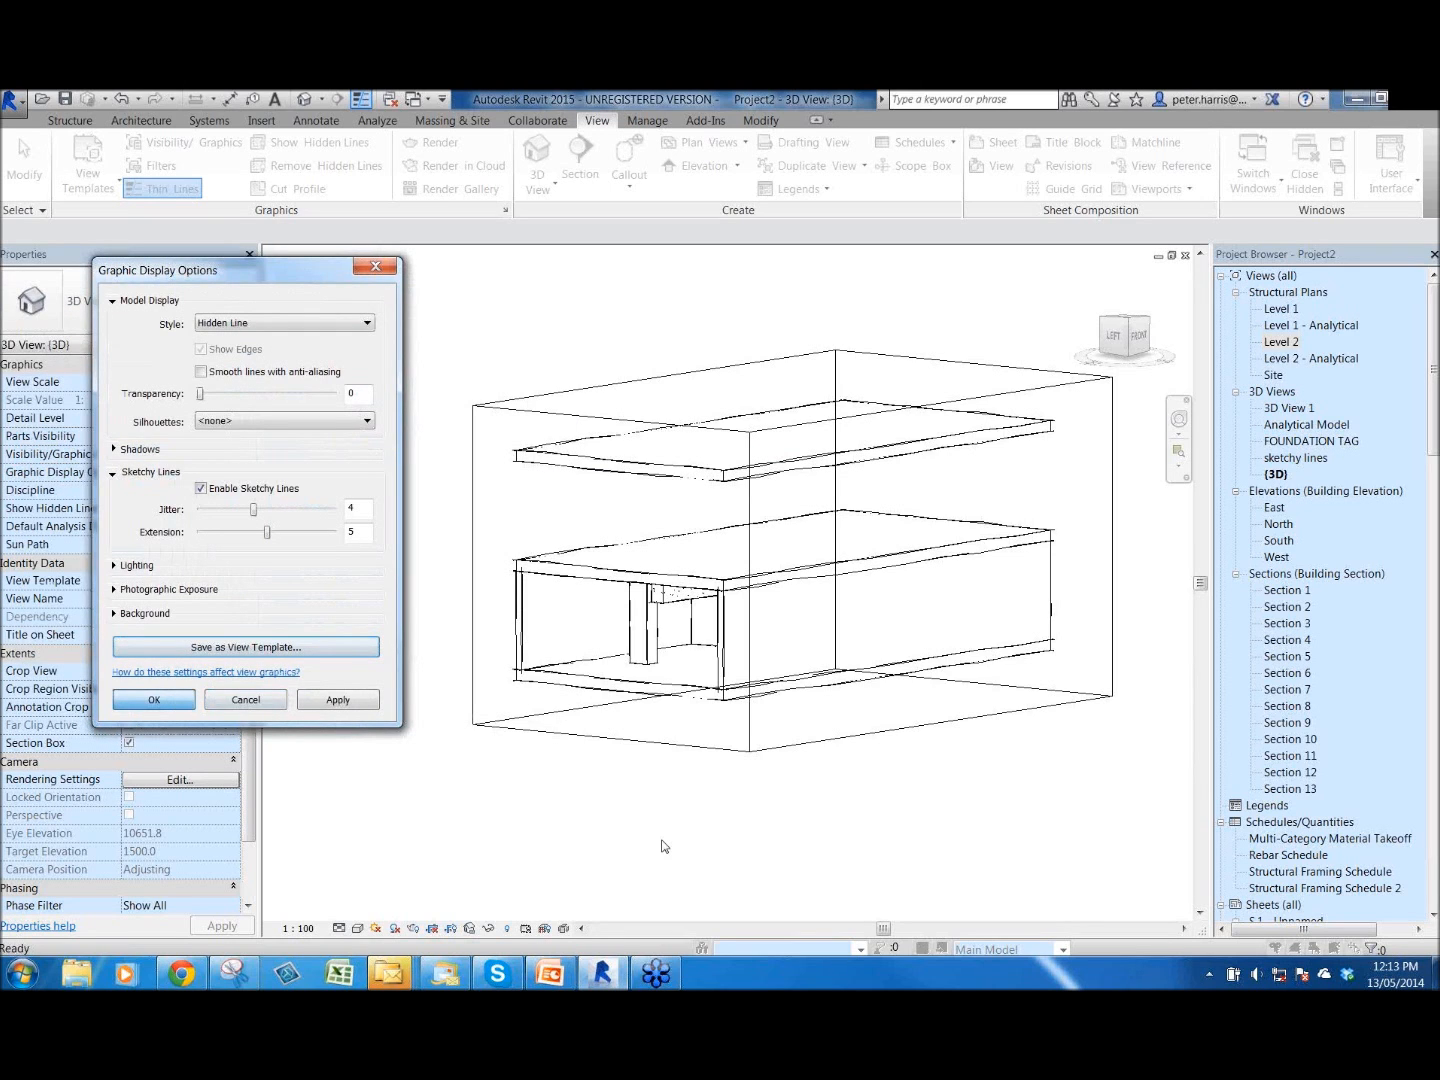
pyautogui.press('Return')
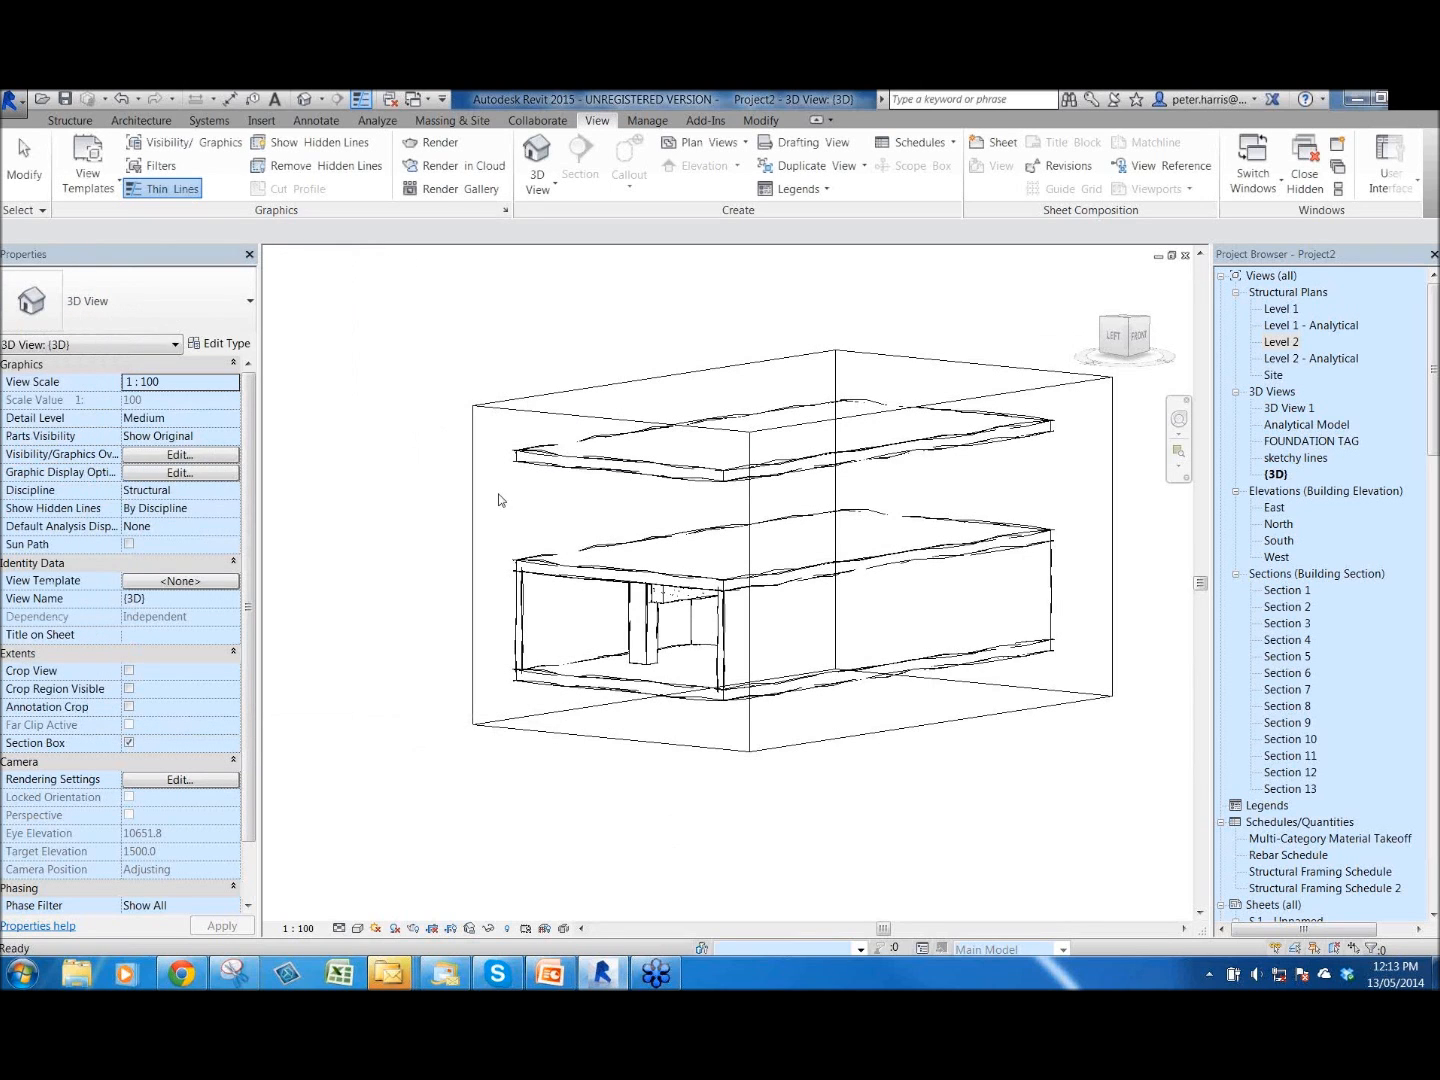
# - Apply the Structural Framing Plan view template to the 3D view, listing templates of all view types
pyautogui.click(518, 444)
pyautogui.click(525, 493)
pyautogui.click(520, 612)
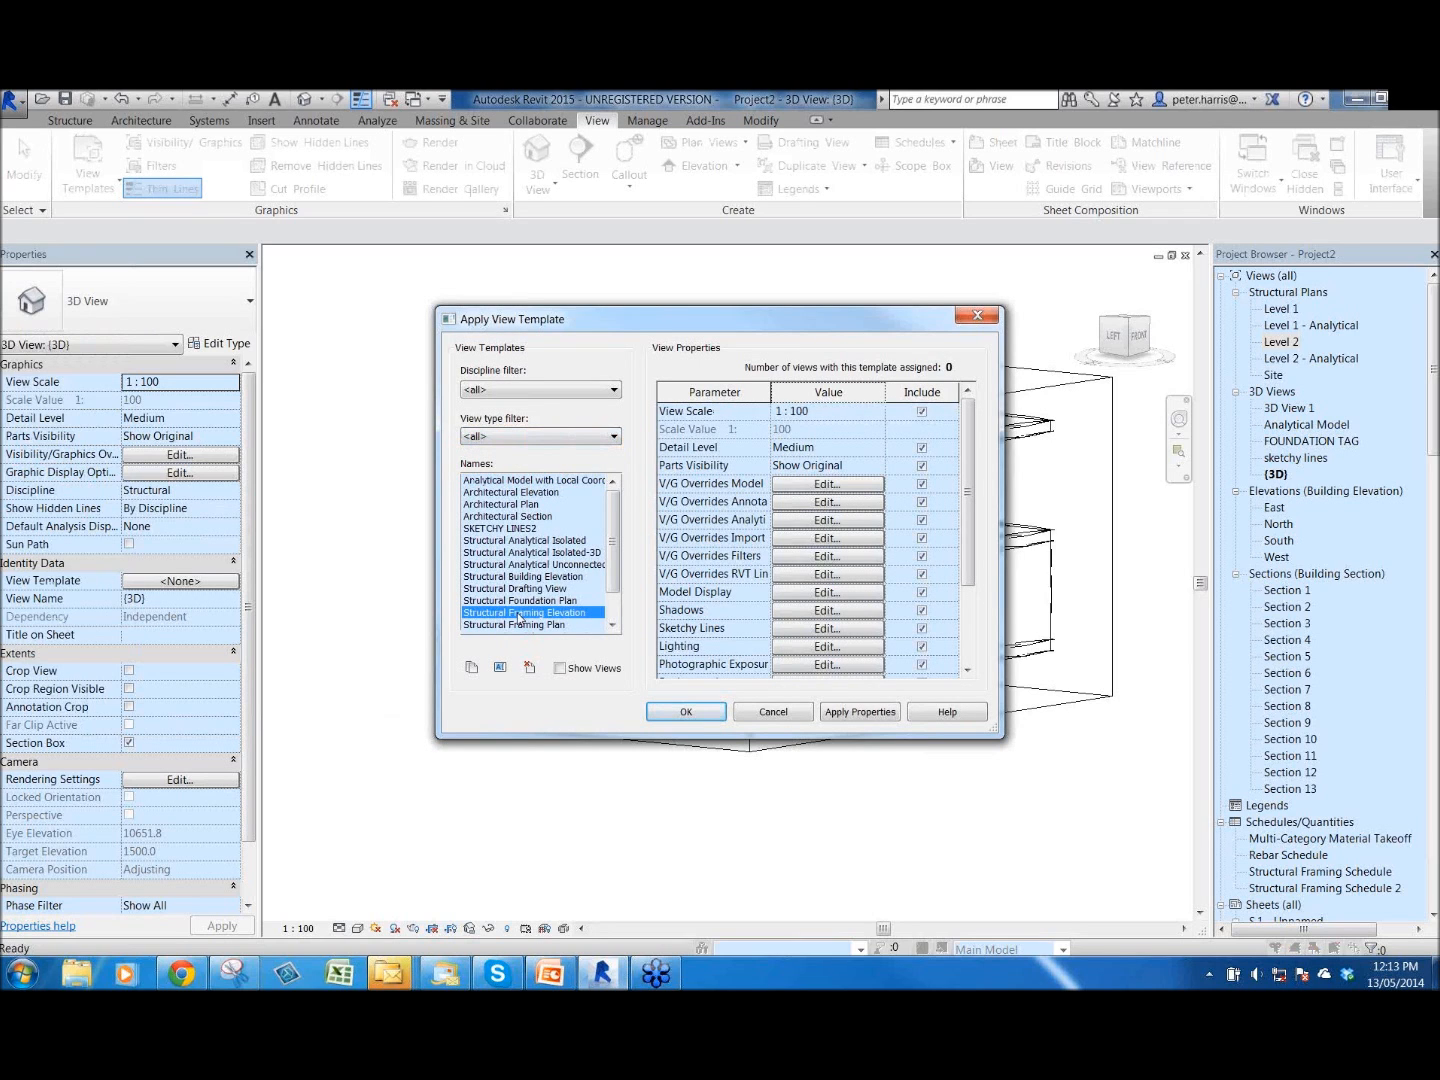
pyautogui.scroll(-1, 519, 614)
pyautogui.click(526, 589)
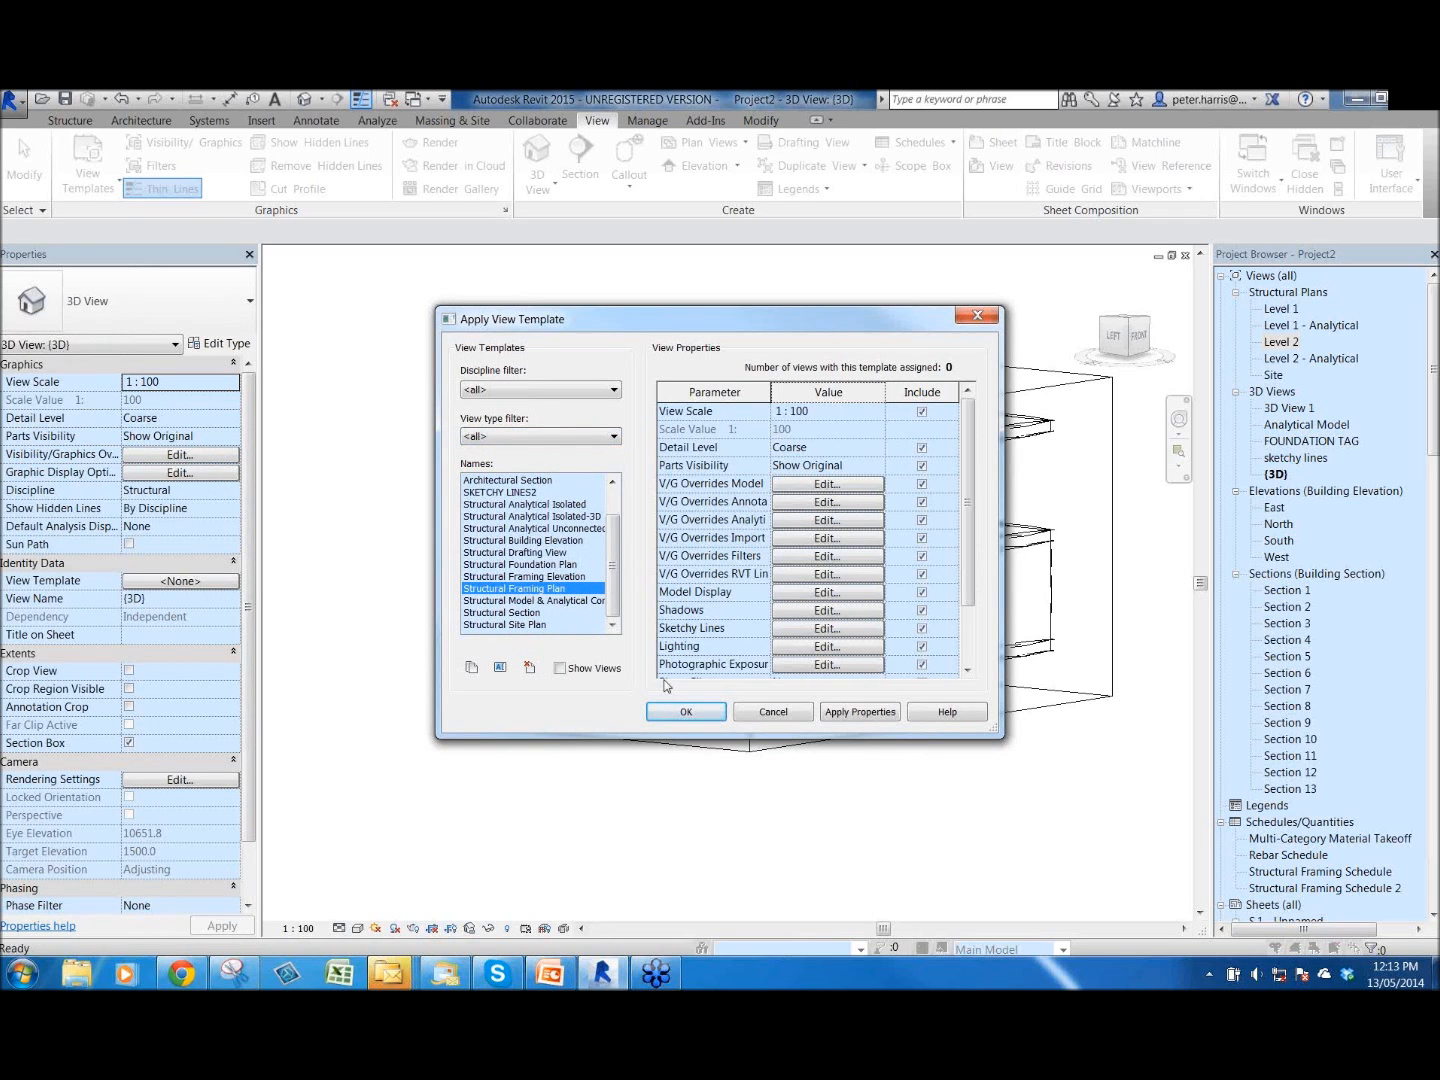
pyautogui.click(682, 710)
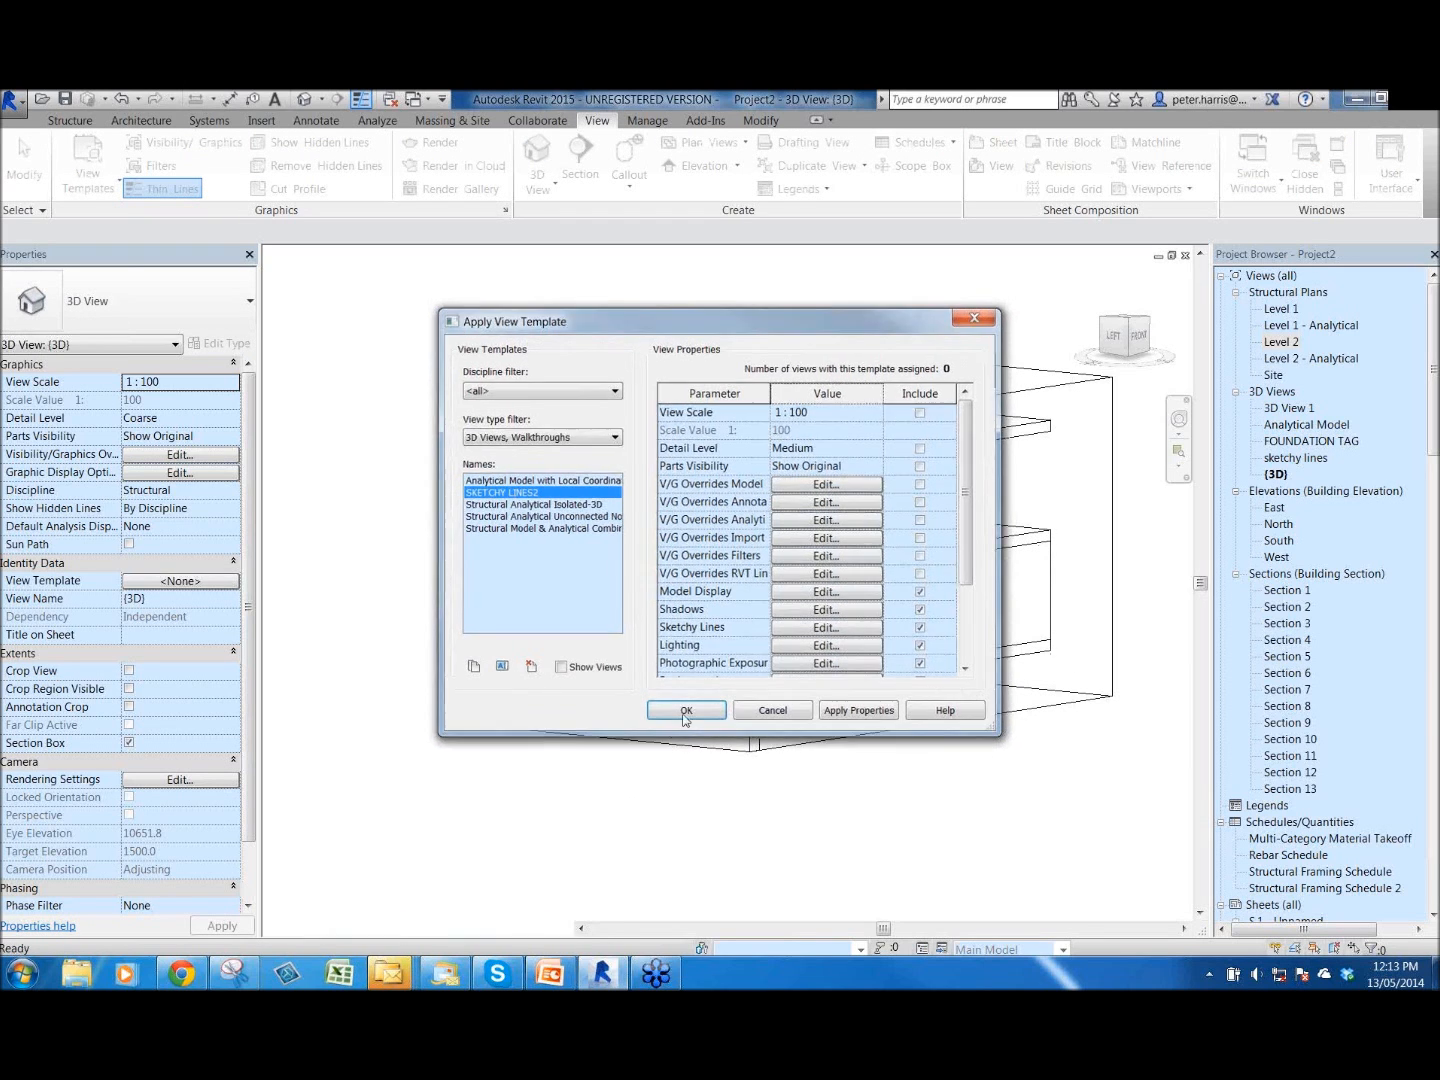
# - Apply the SKETCHY LINES2 view template to the 3D view
pyautogui.click(689, 715)
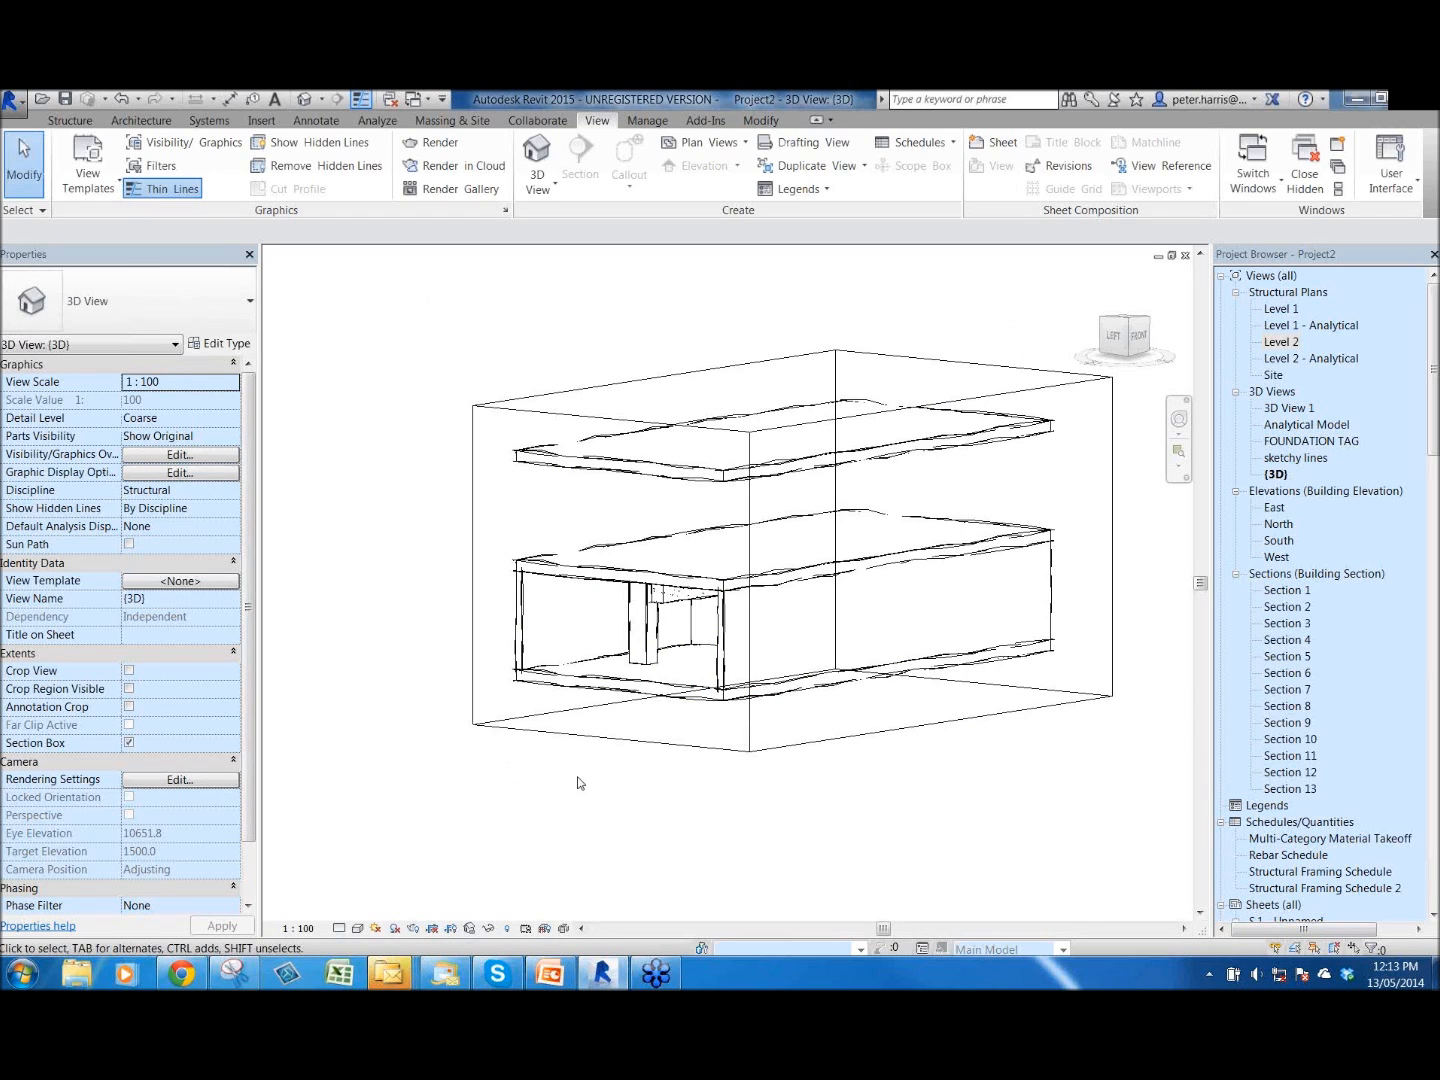
pyautogui.scroll(-1, 607, 774)
pyautogui.scroll(1, 689, 758)
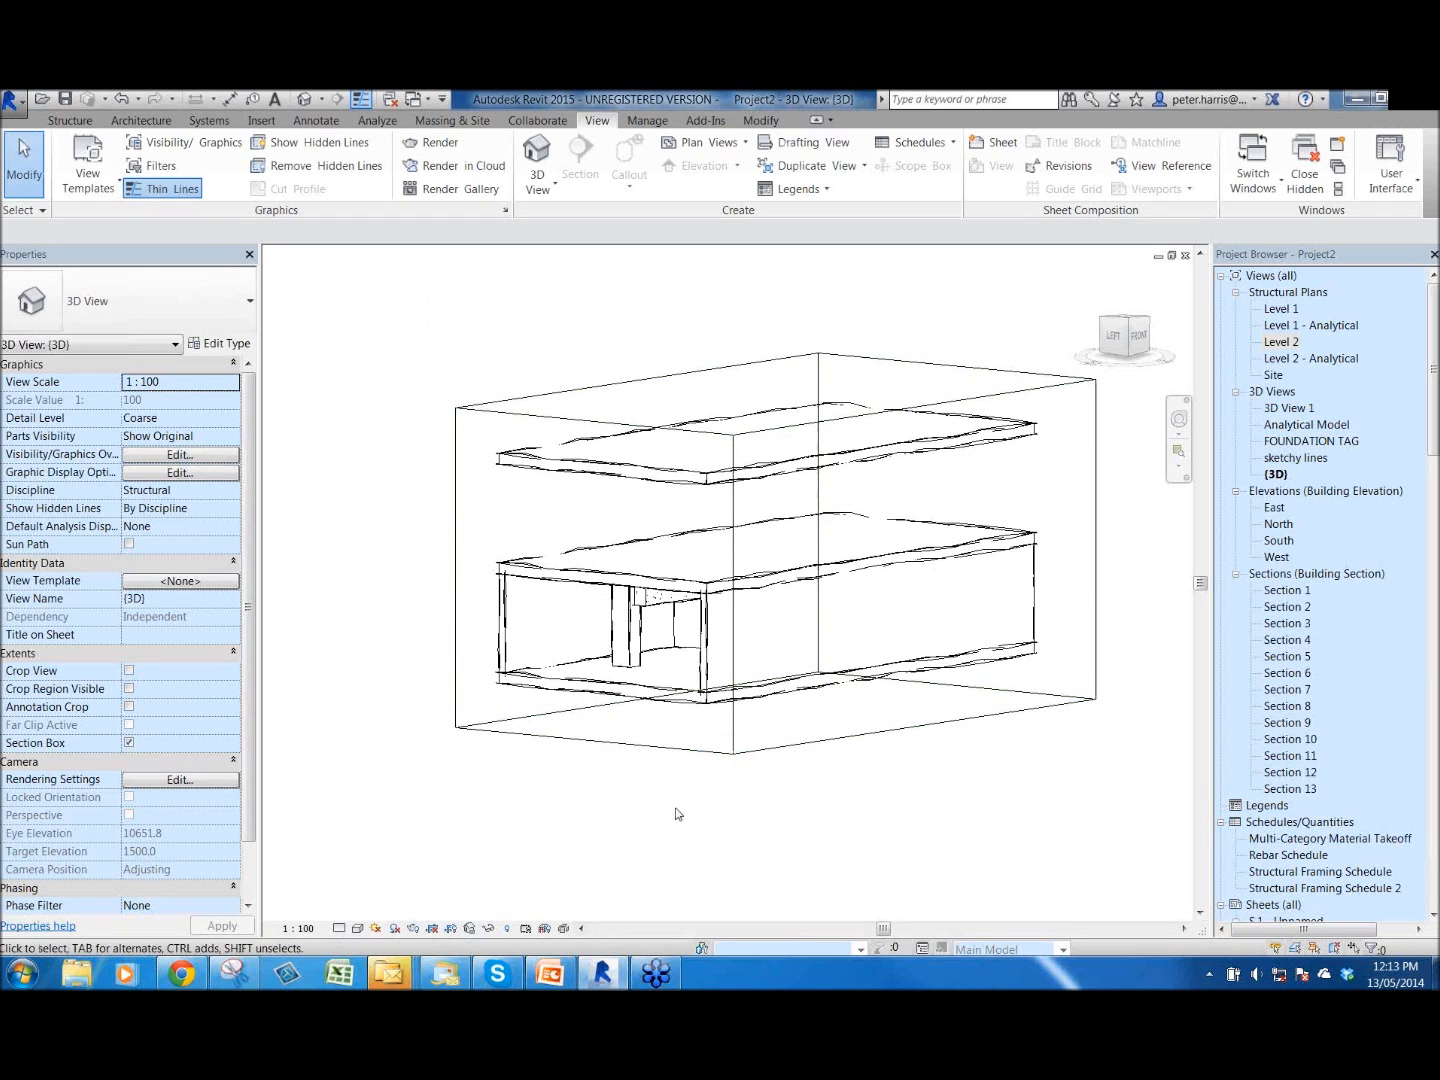
# - Open the Level 2 structural plan and look over its layout
pyautogui.doubleClick(1283, 342)
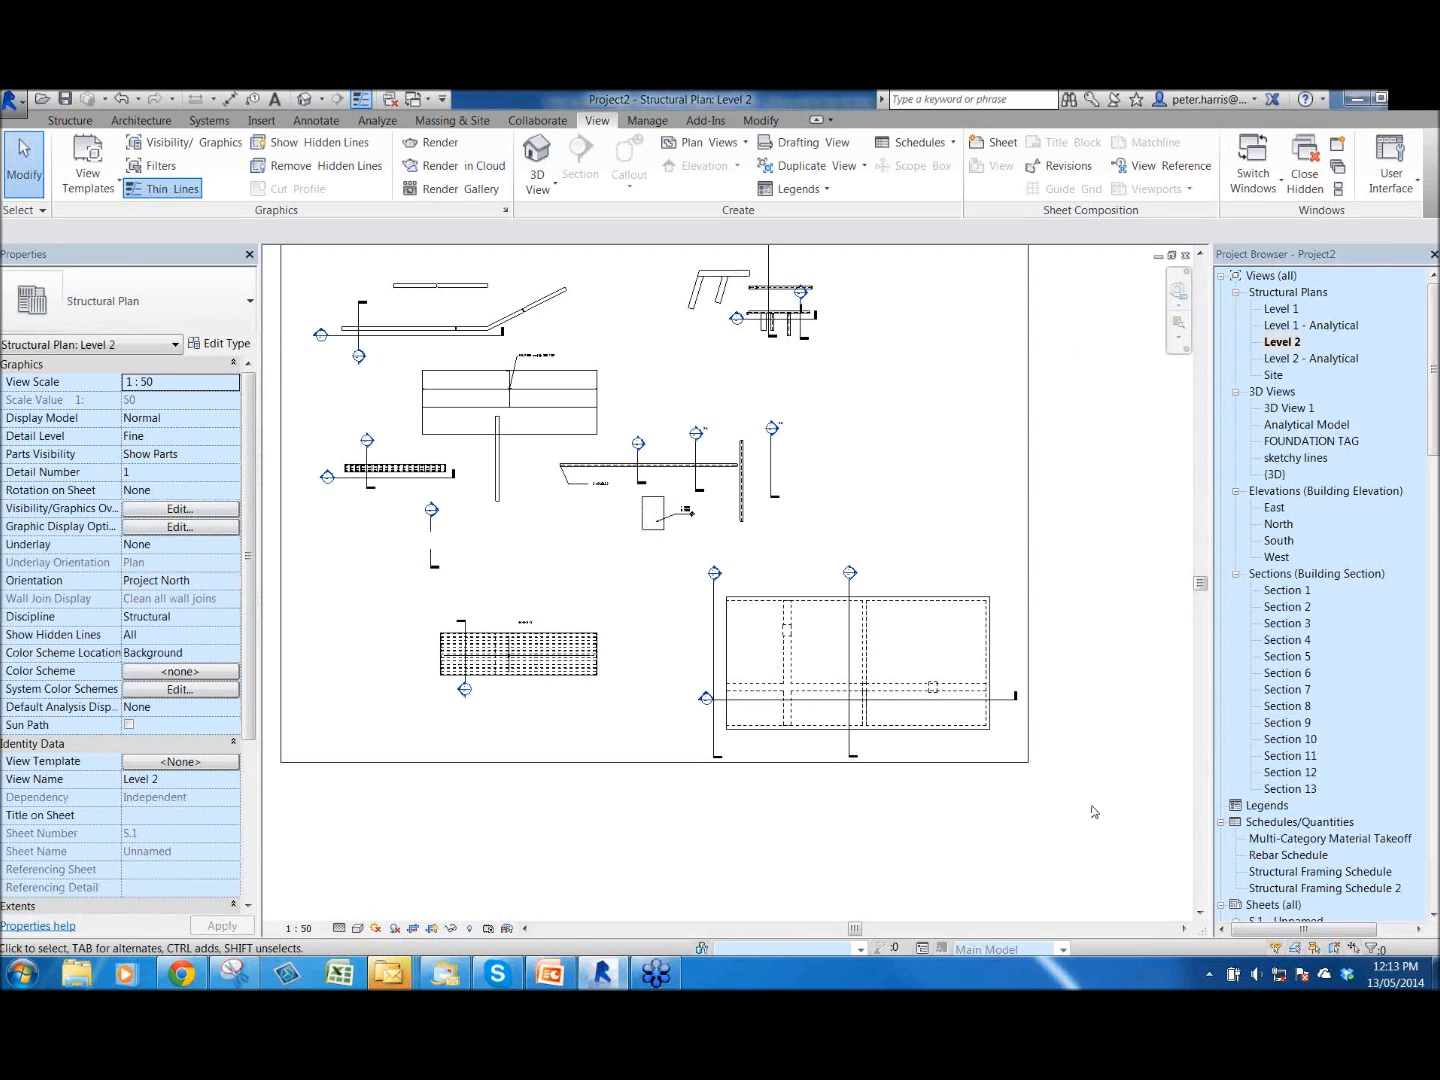
pyautogui.moveTo(1069, 796); pyautogui.dragTo(1041, 775, button='middle')
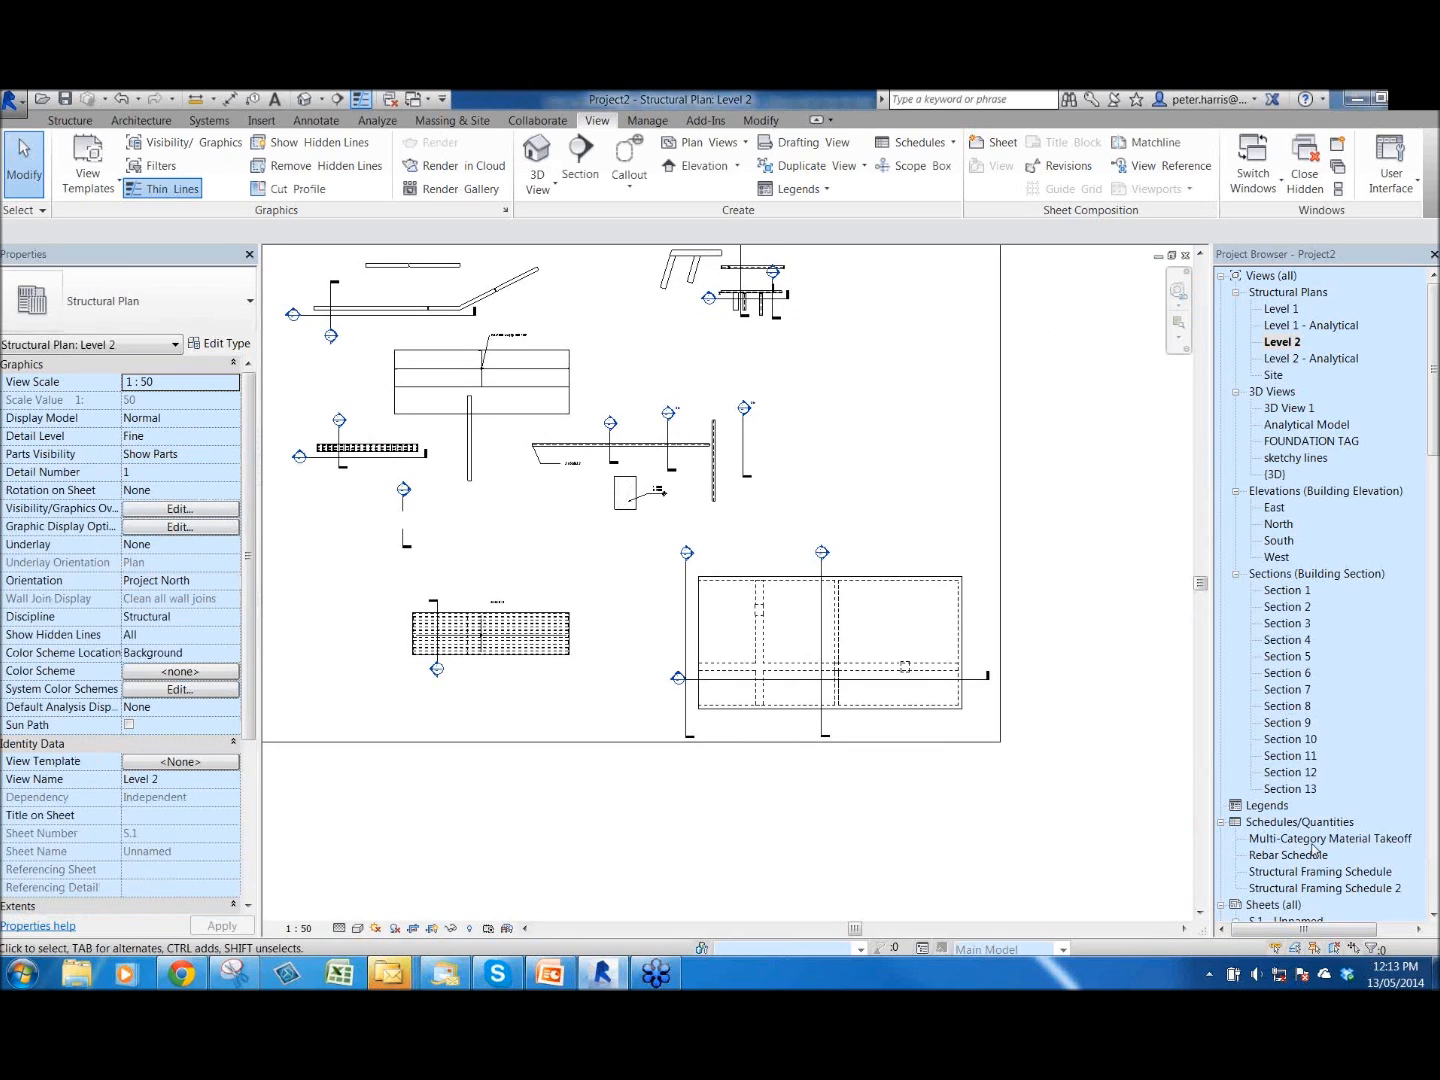
# - In the Multi-Category Material Takeoff schedule's sorting and grouping settings, set the custom grand total title to "tHIS IS NEW"
pyautogui.doubleClick(1311, 841)
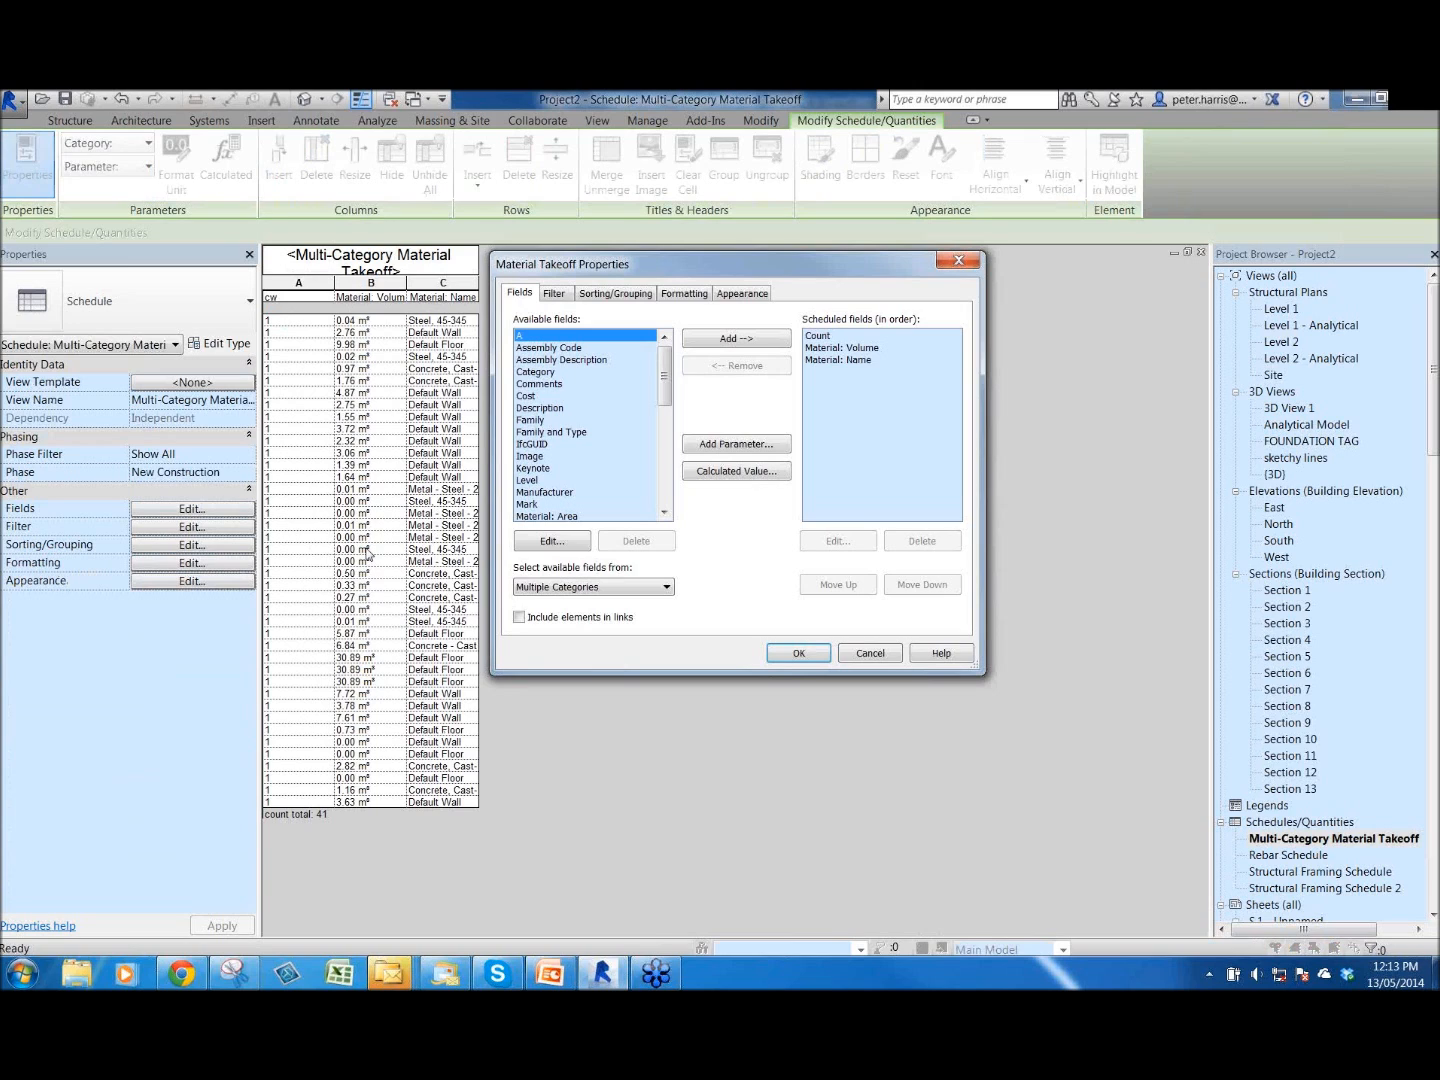
pyautogui.click(562, 295)
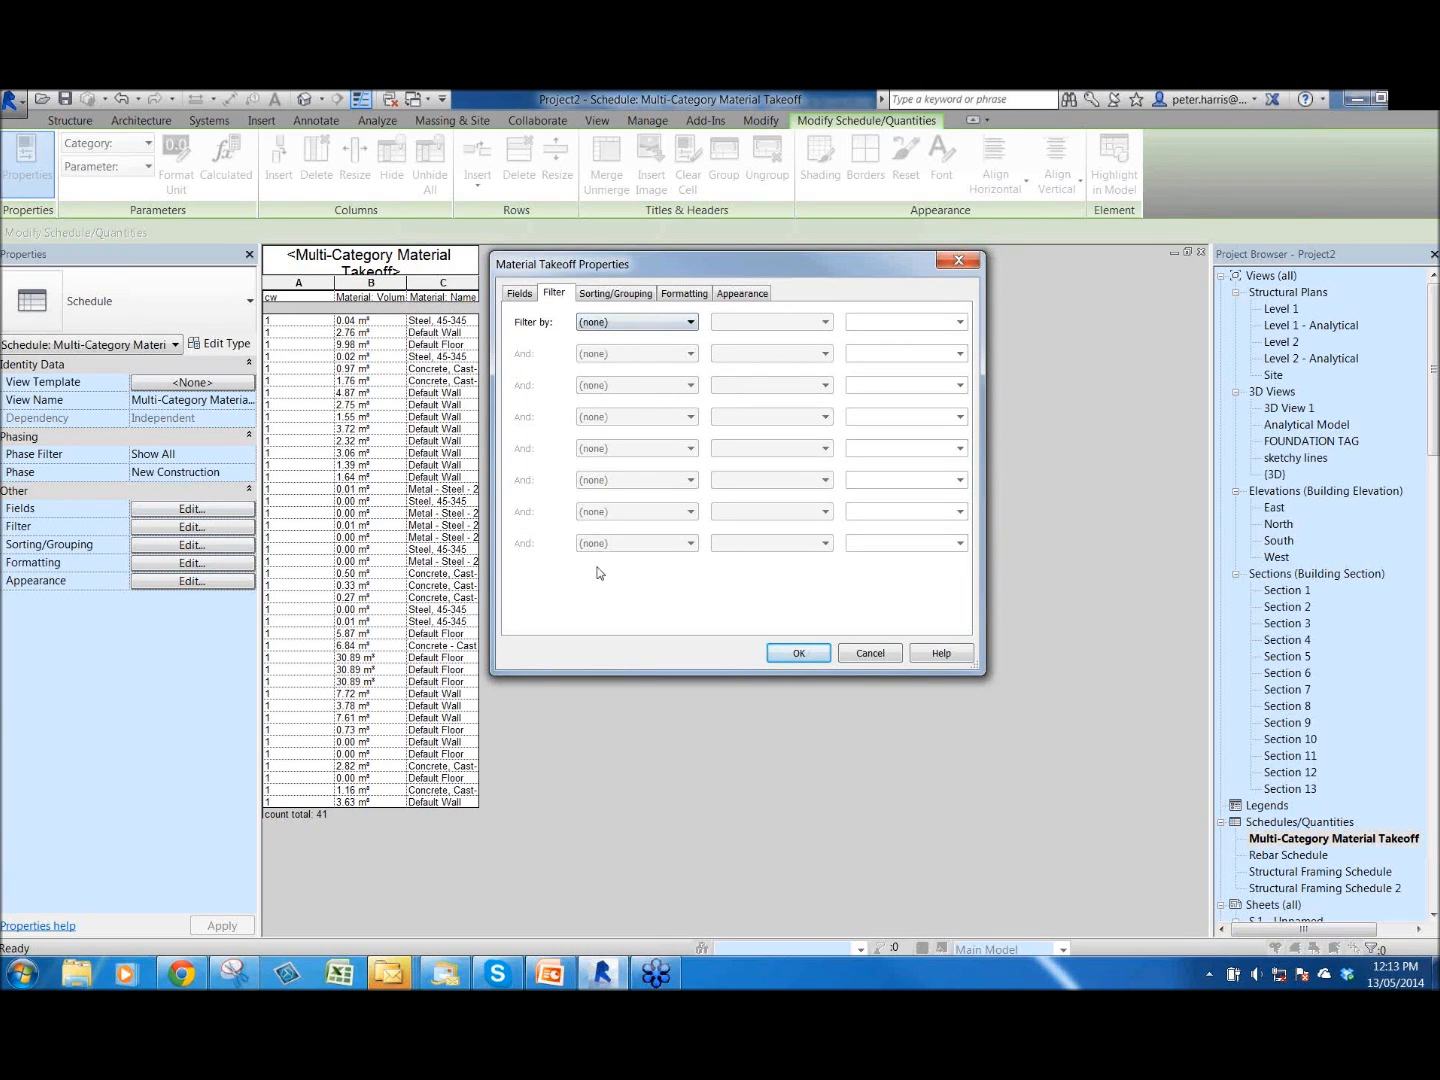
pyautogui.click(618, 296)
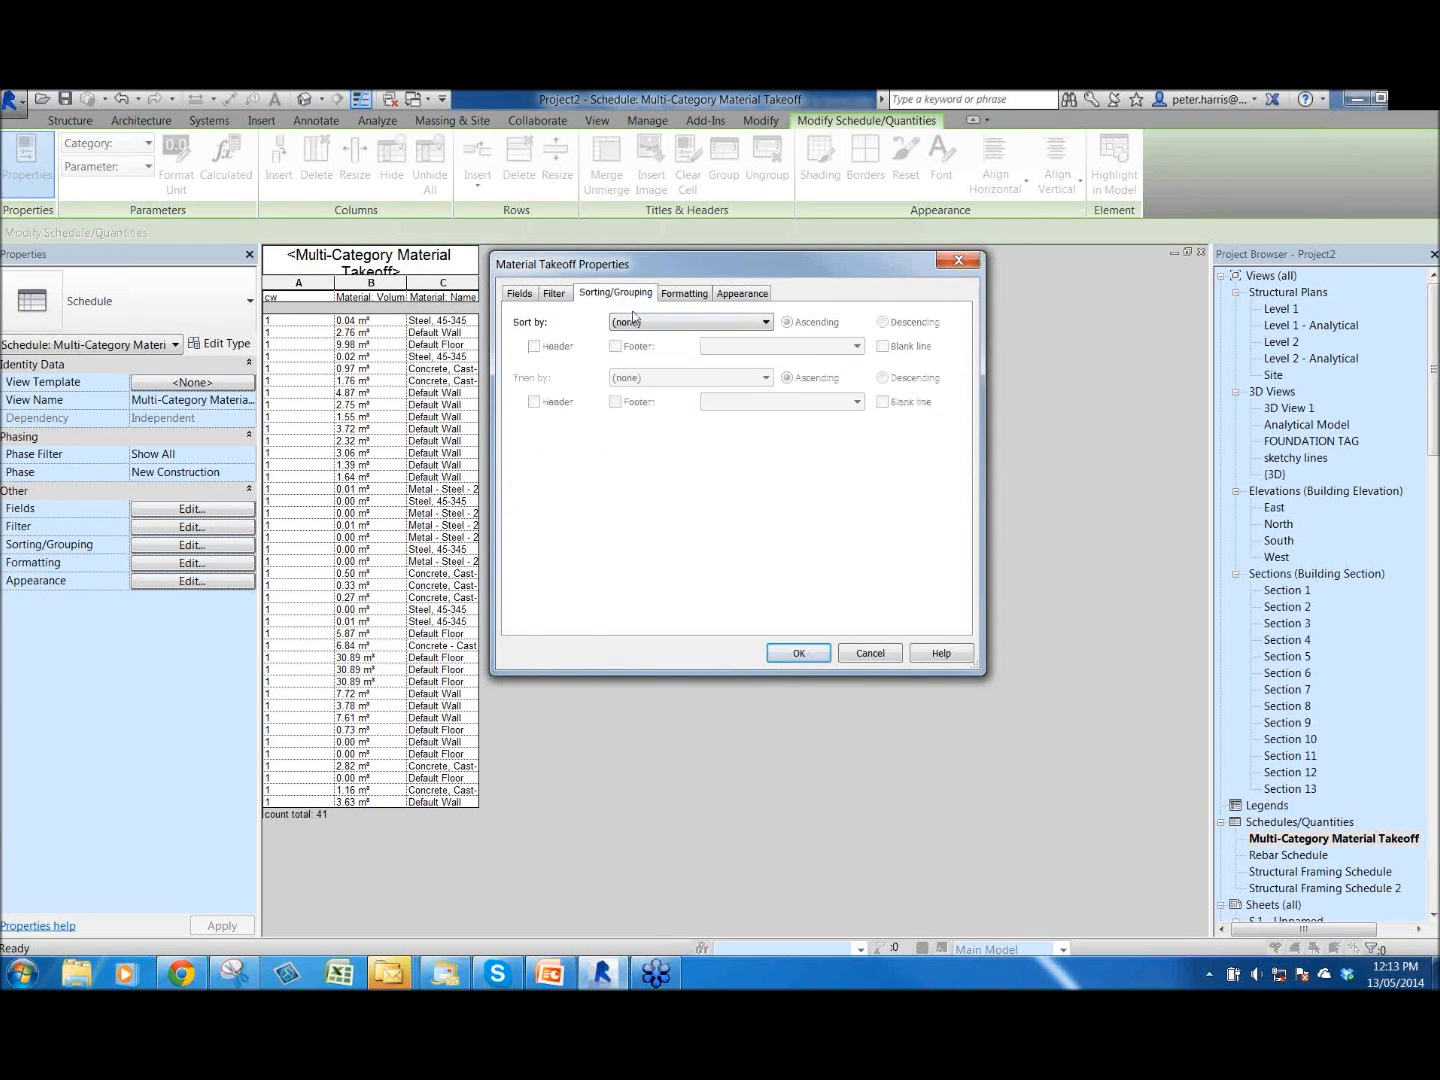
pyautogui.moveTo(752, 271); pyautogui.dragTo(939, 284)
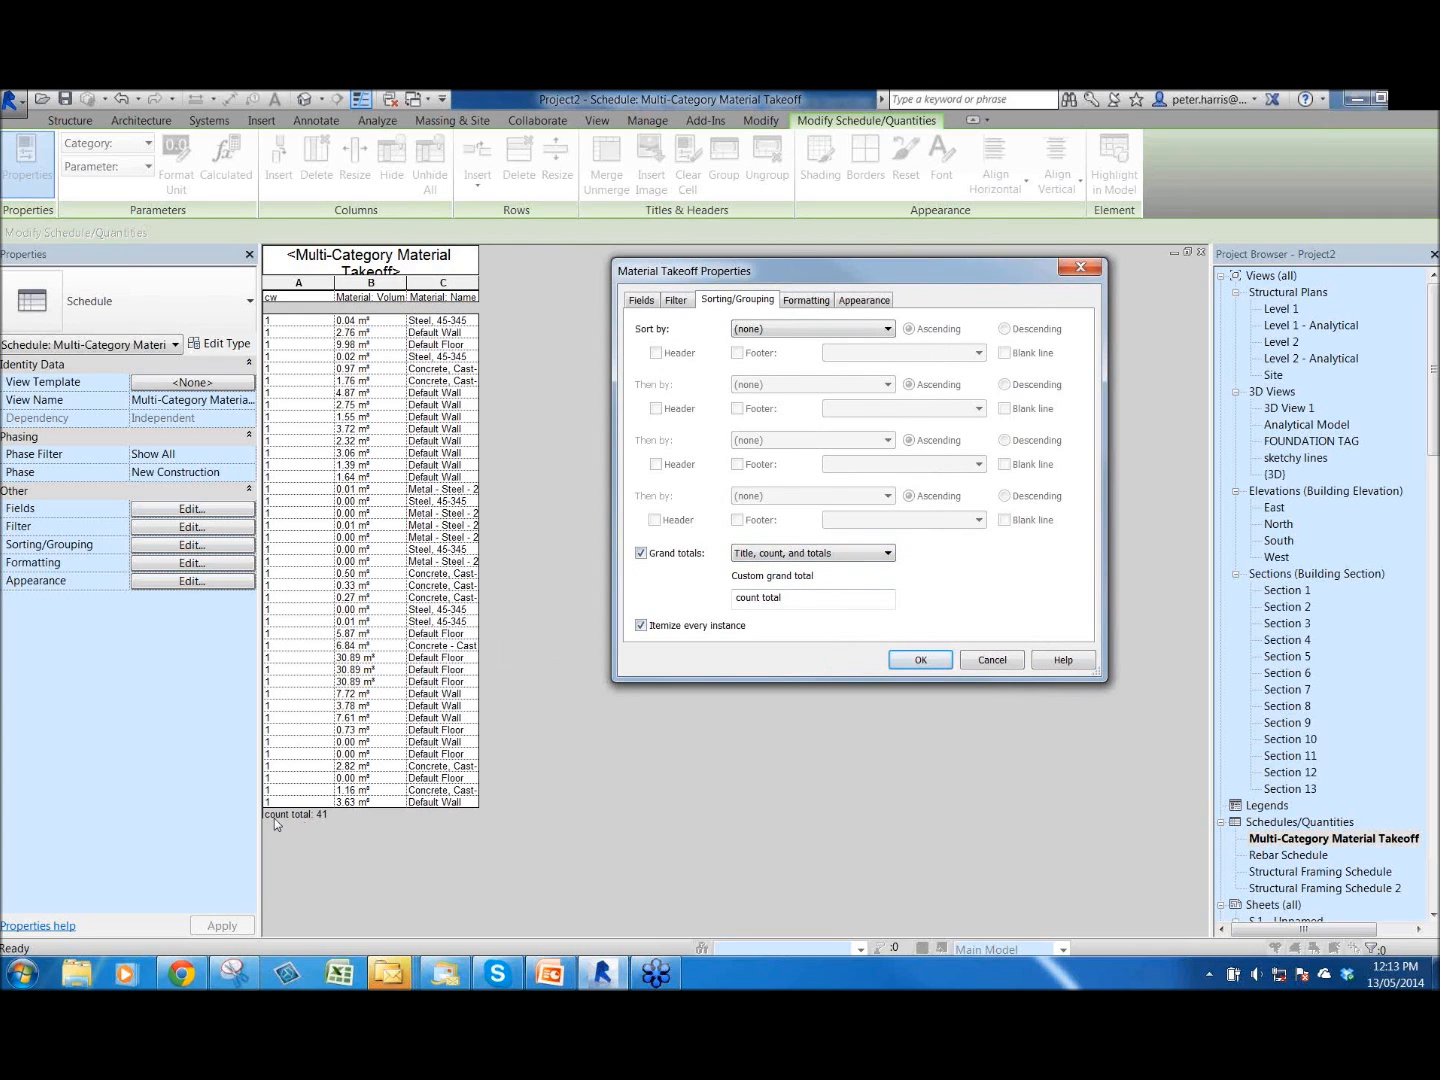
pyautogui.moveTo(802, 608); pyautogui.dragTo(694, 610)
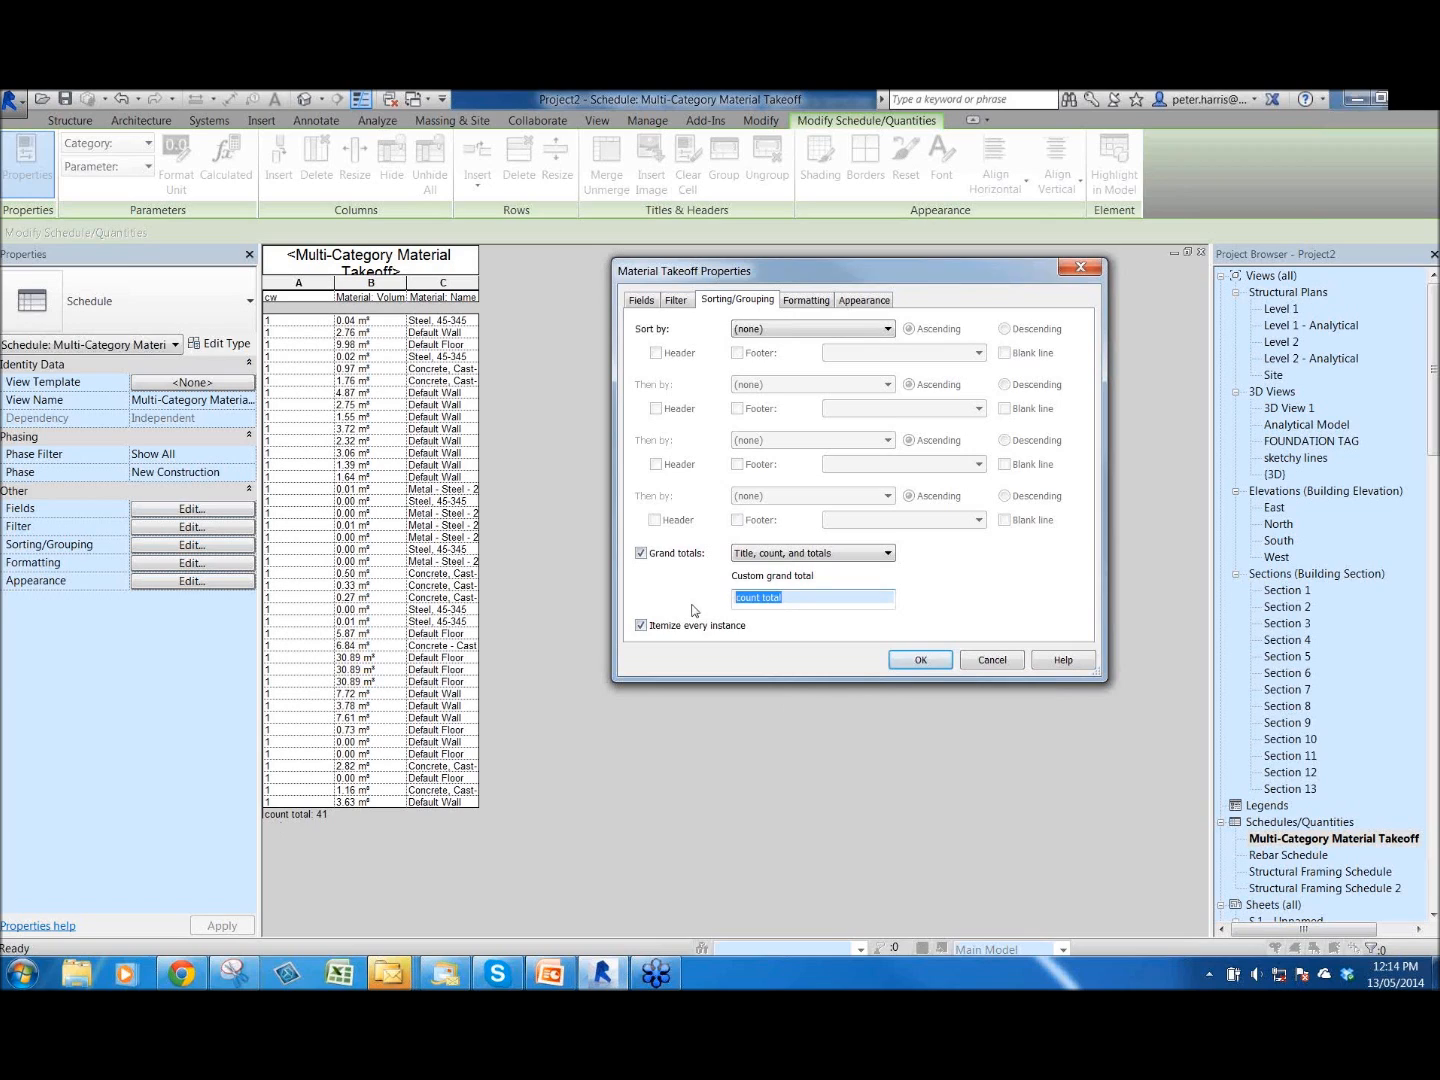
pyautogui.write('tHIS IS: NEW')
pyautogui.click(921, 660)
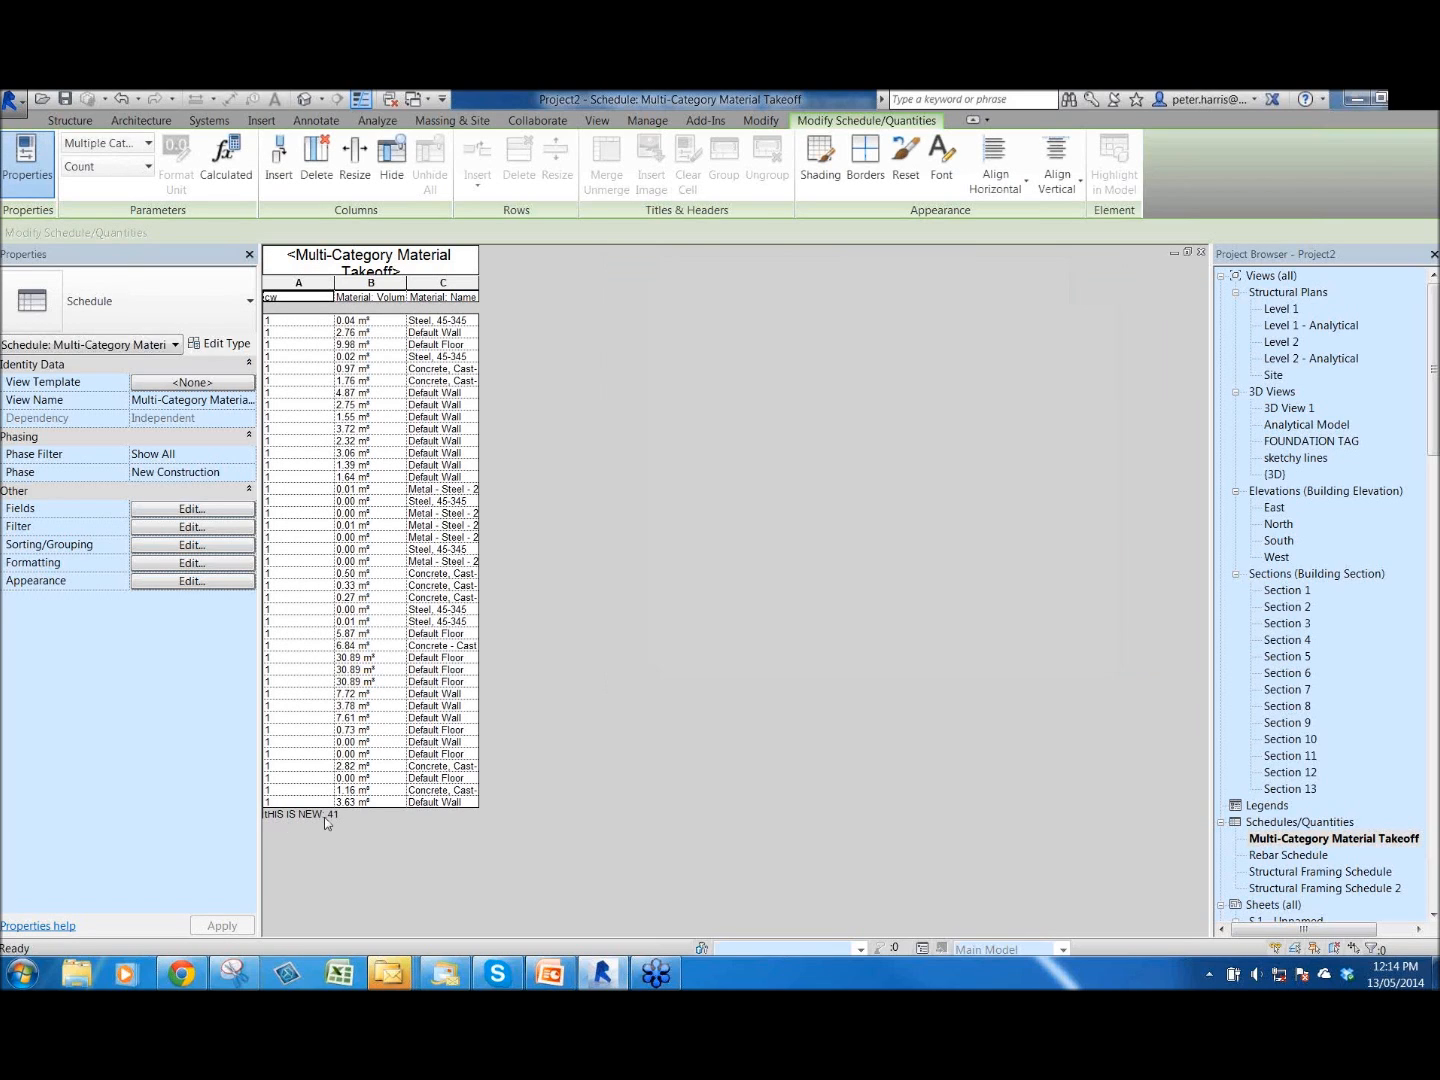
# - Select individual cells and a run of consecutive cells in the cw column of the Multi-Category Material Takeoff schedule
pyautogui.click(323, 346)
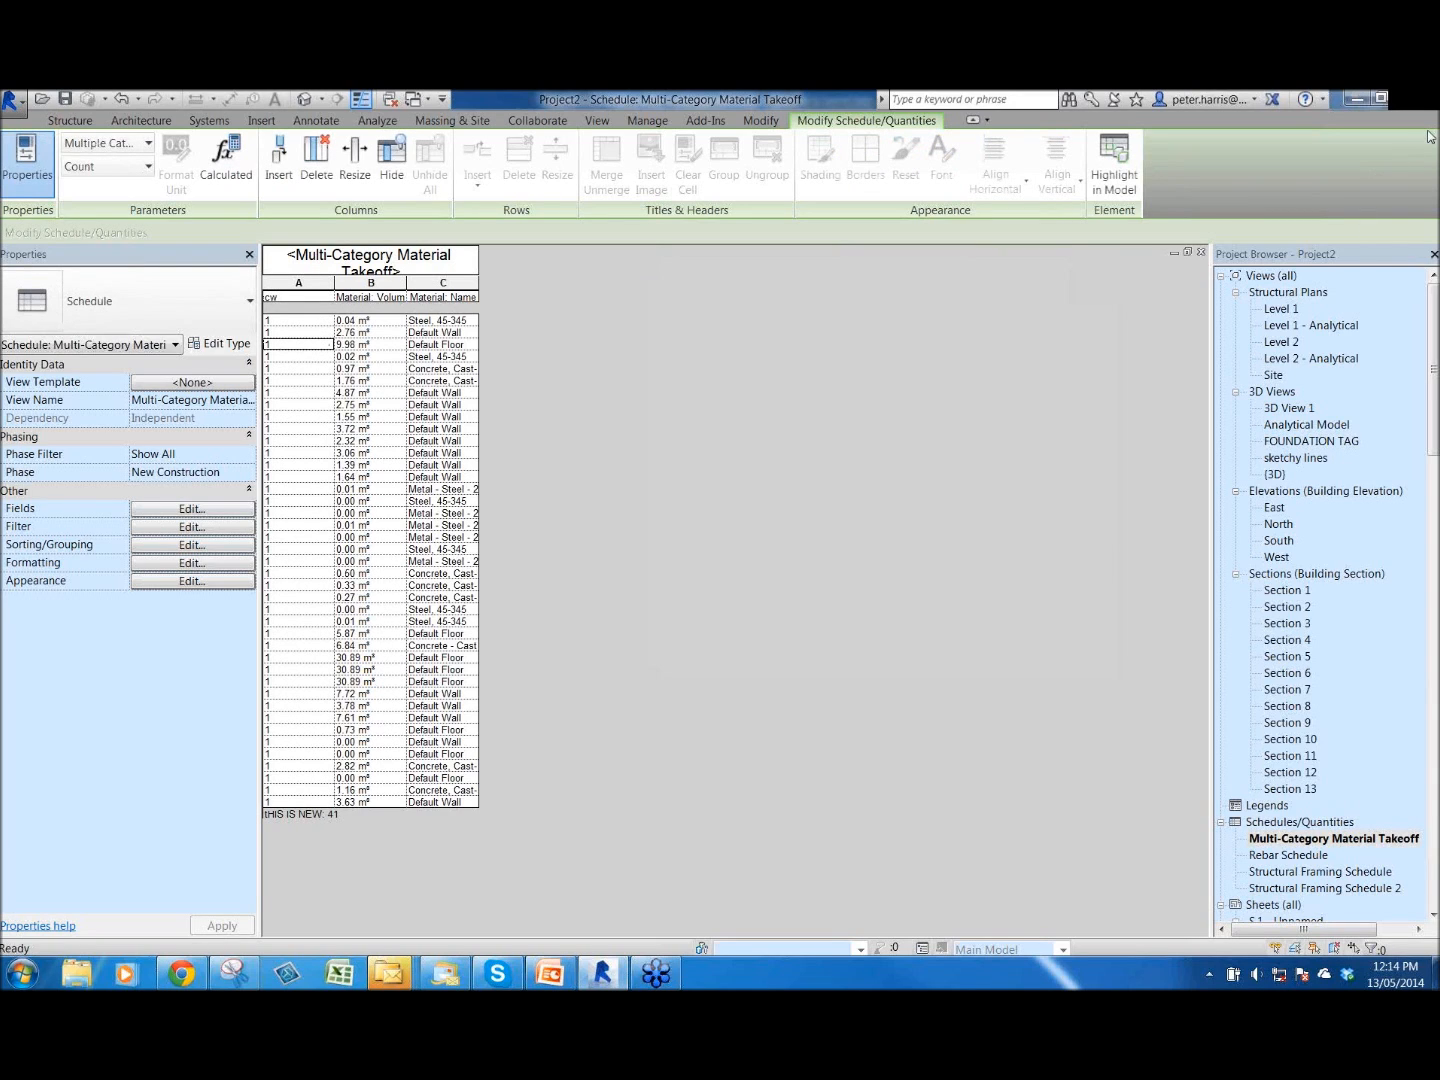
pyautogui.click(856, 593)
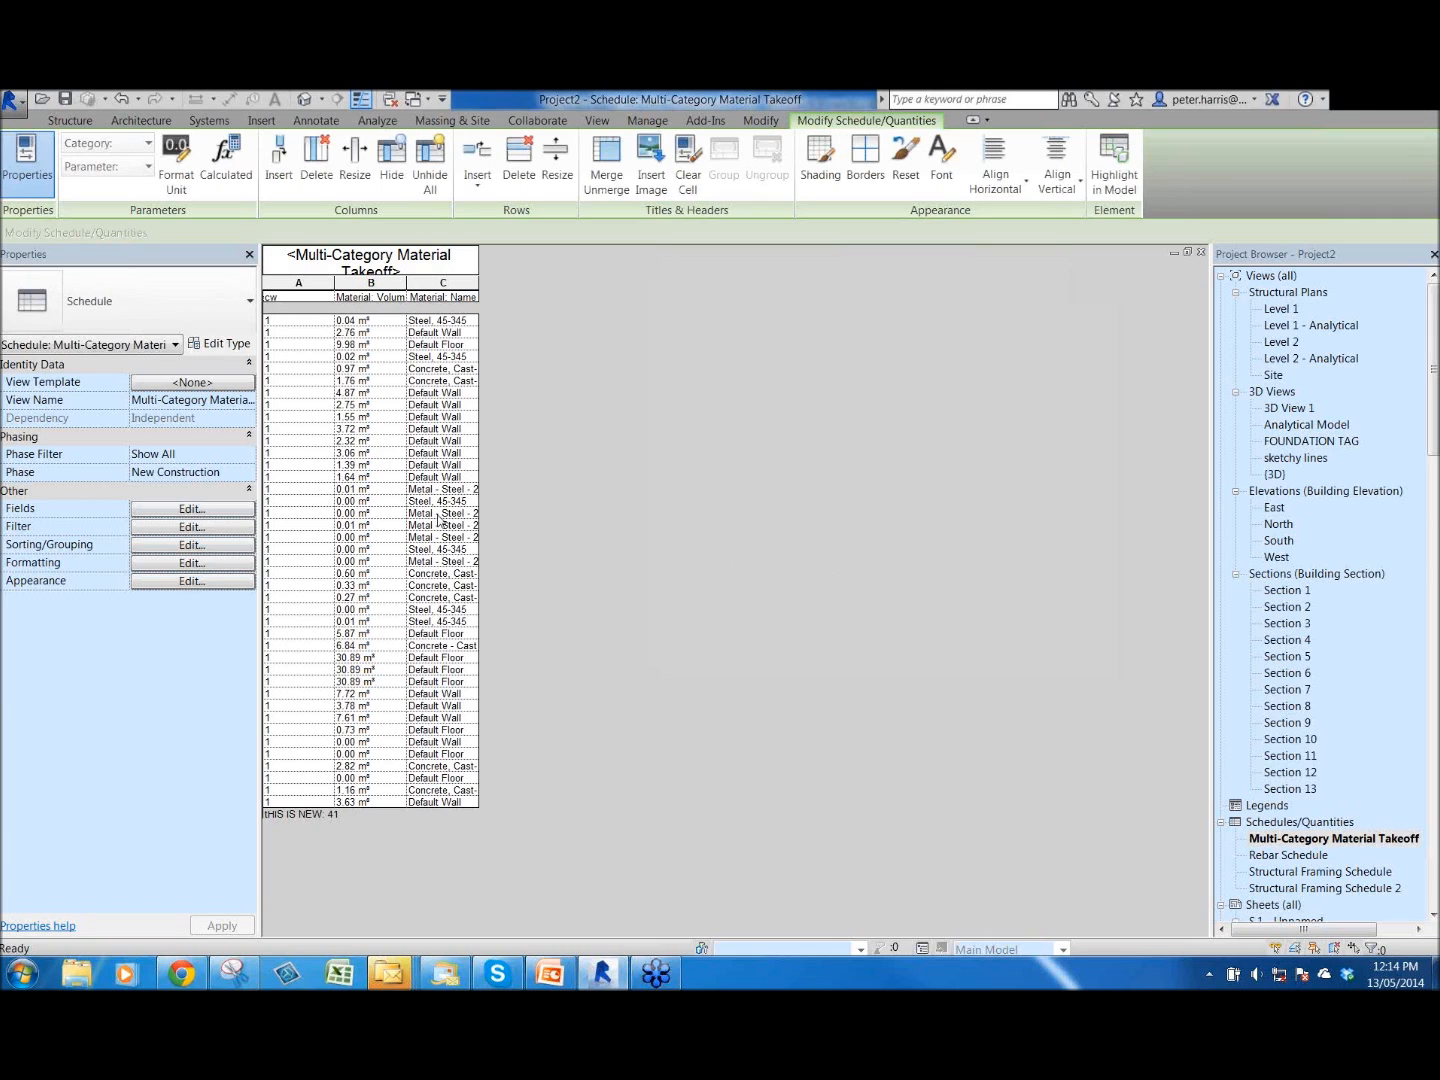
pyautogui.click(300, 320)
pyautogui.moveTo(310, 410); pyautogui.dragTo(300, 676)
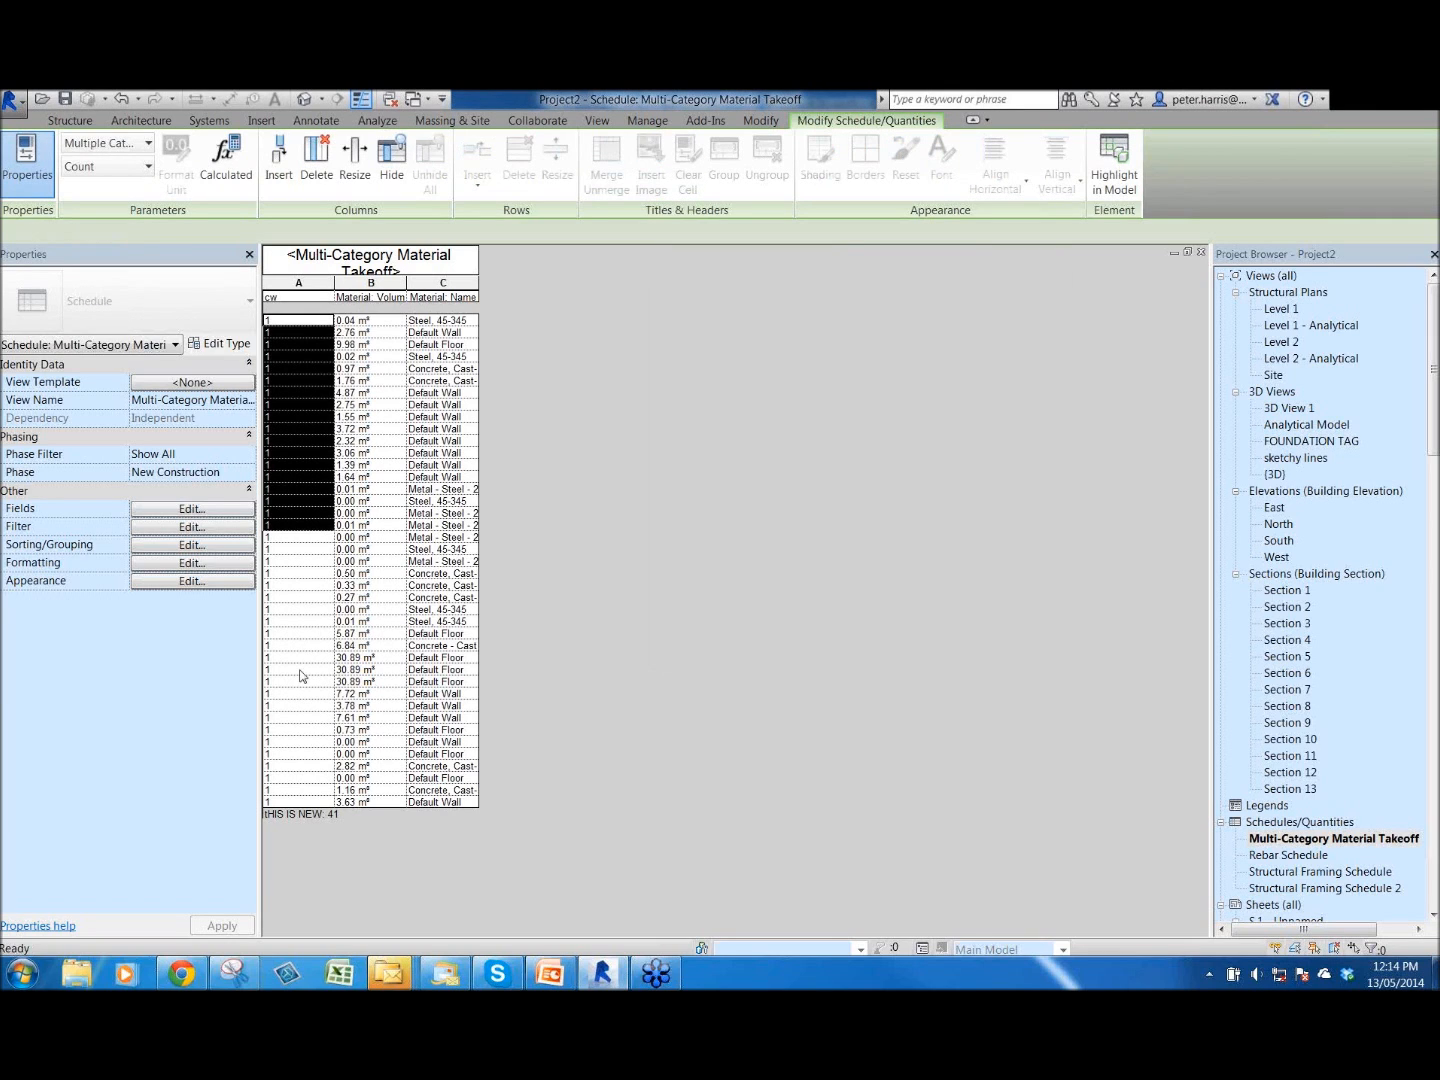
# - Shade the cw column header cell green in the Multi-Category Material Takeoff schedule
pyautogui.click(309, 297)
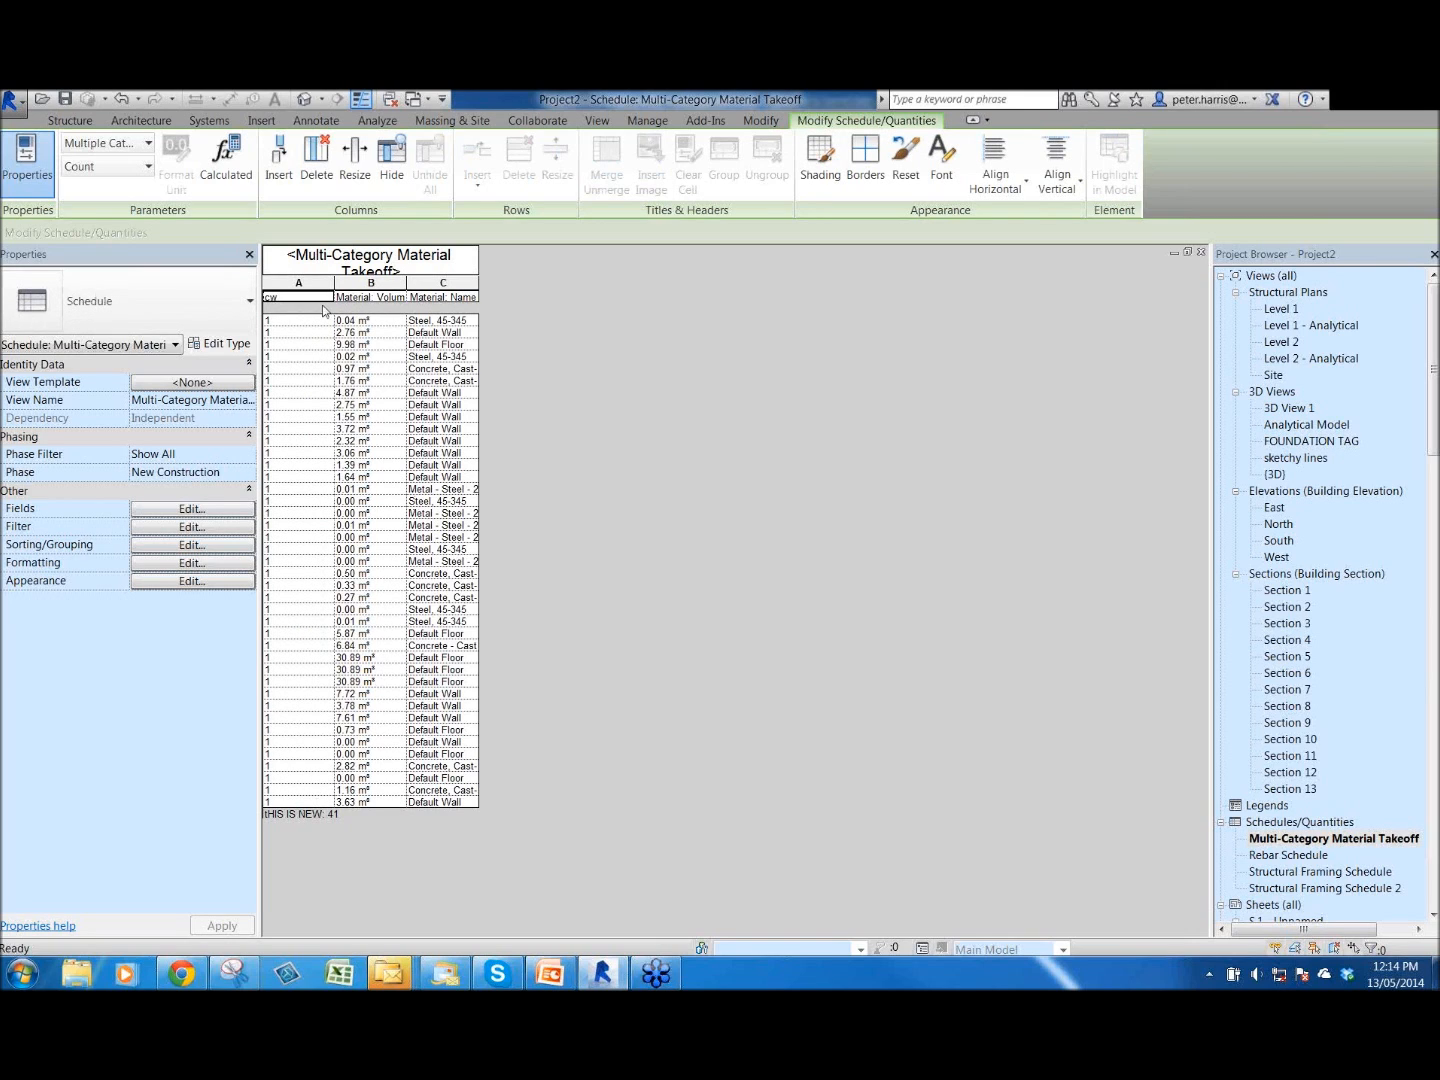
pyautogui.click(822, 159)
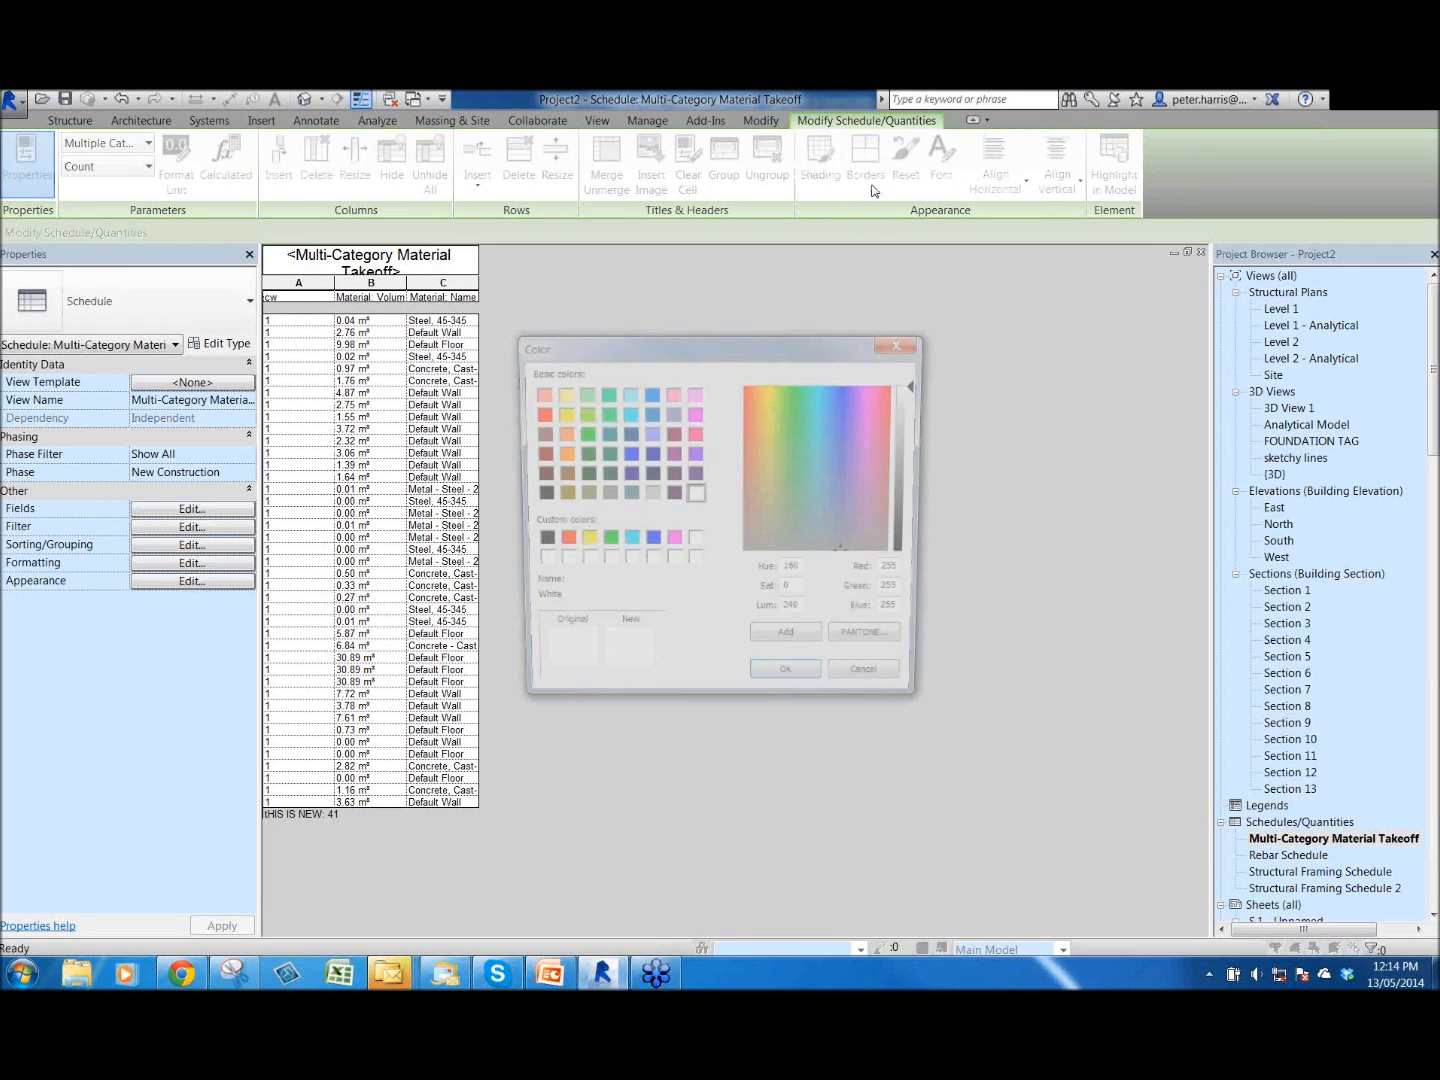
pyautogui.click(605, 541)
pyautogui.click(799, 684)
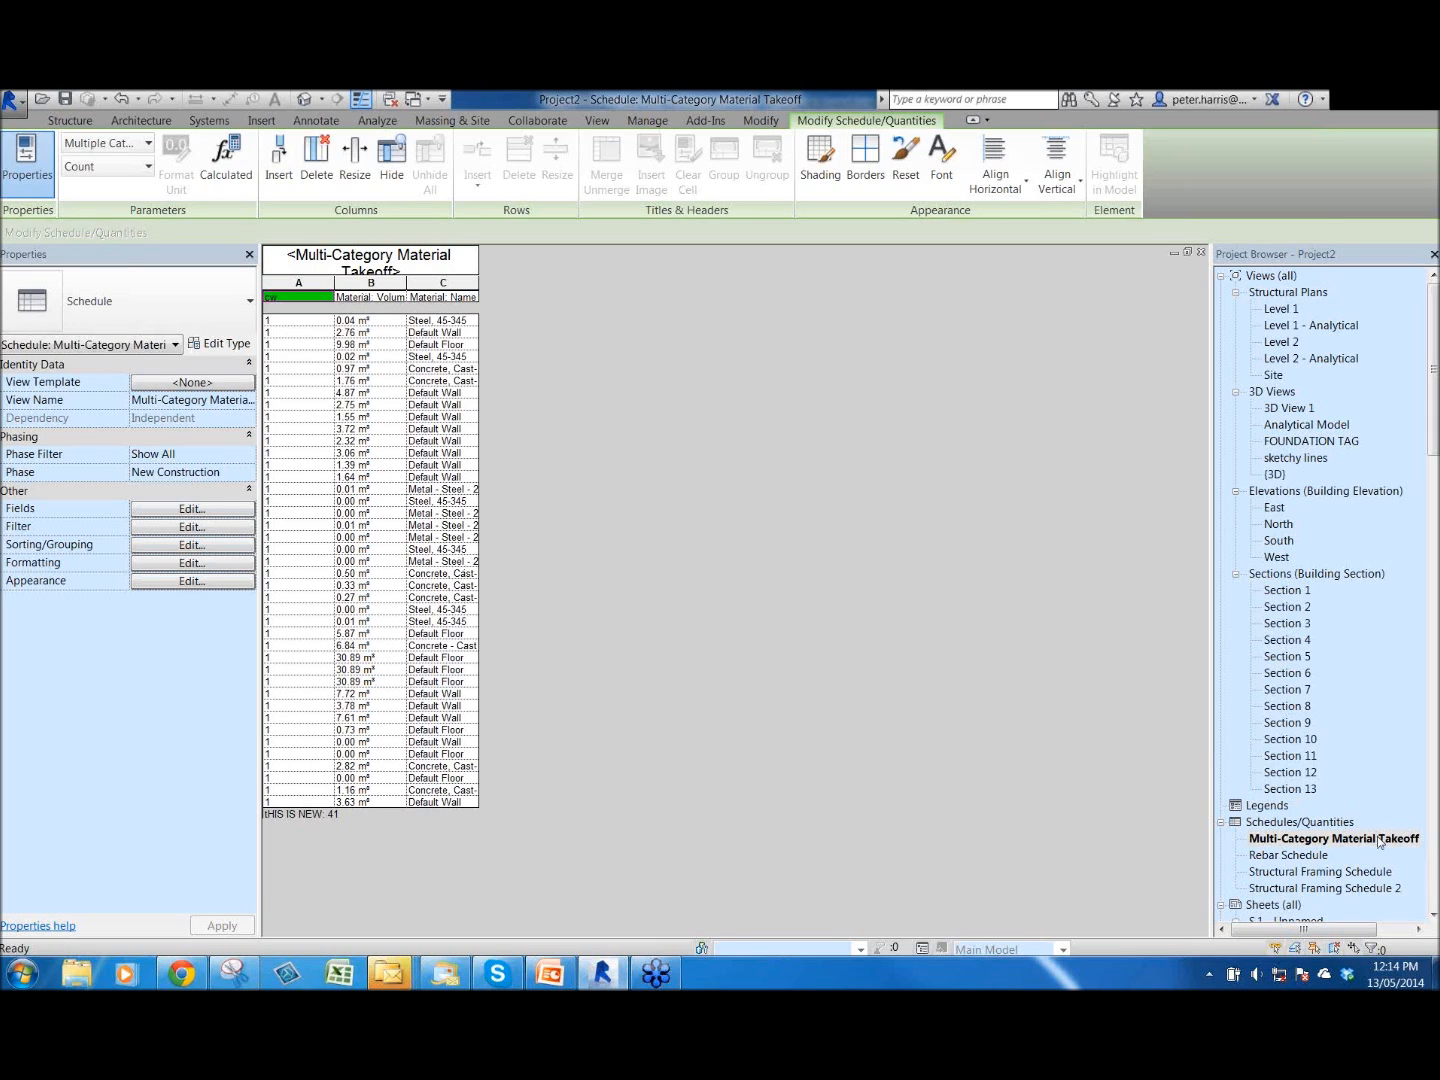
# - Open the Structural Framing Schedule and review its available fields and the UB.png image assigned to the first row
pyautogui.doubleClick(1303, 878)
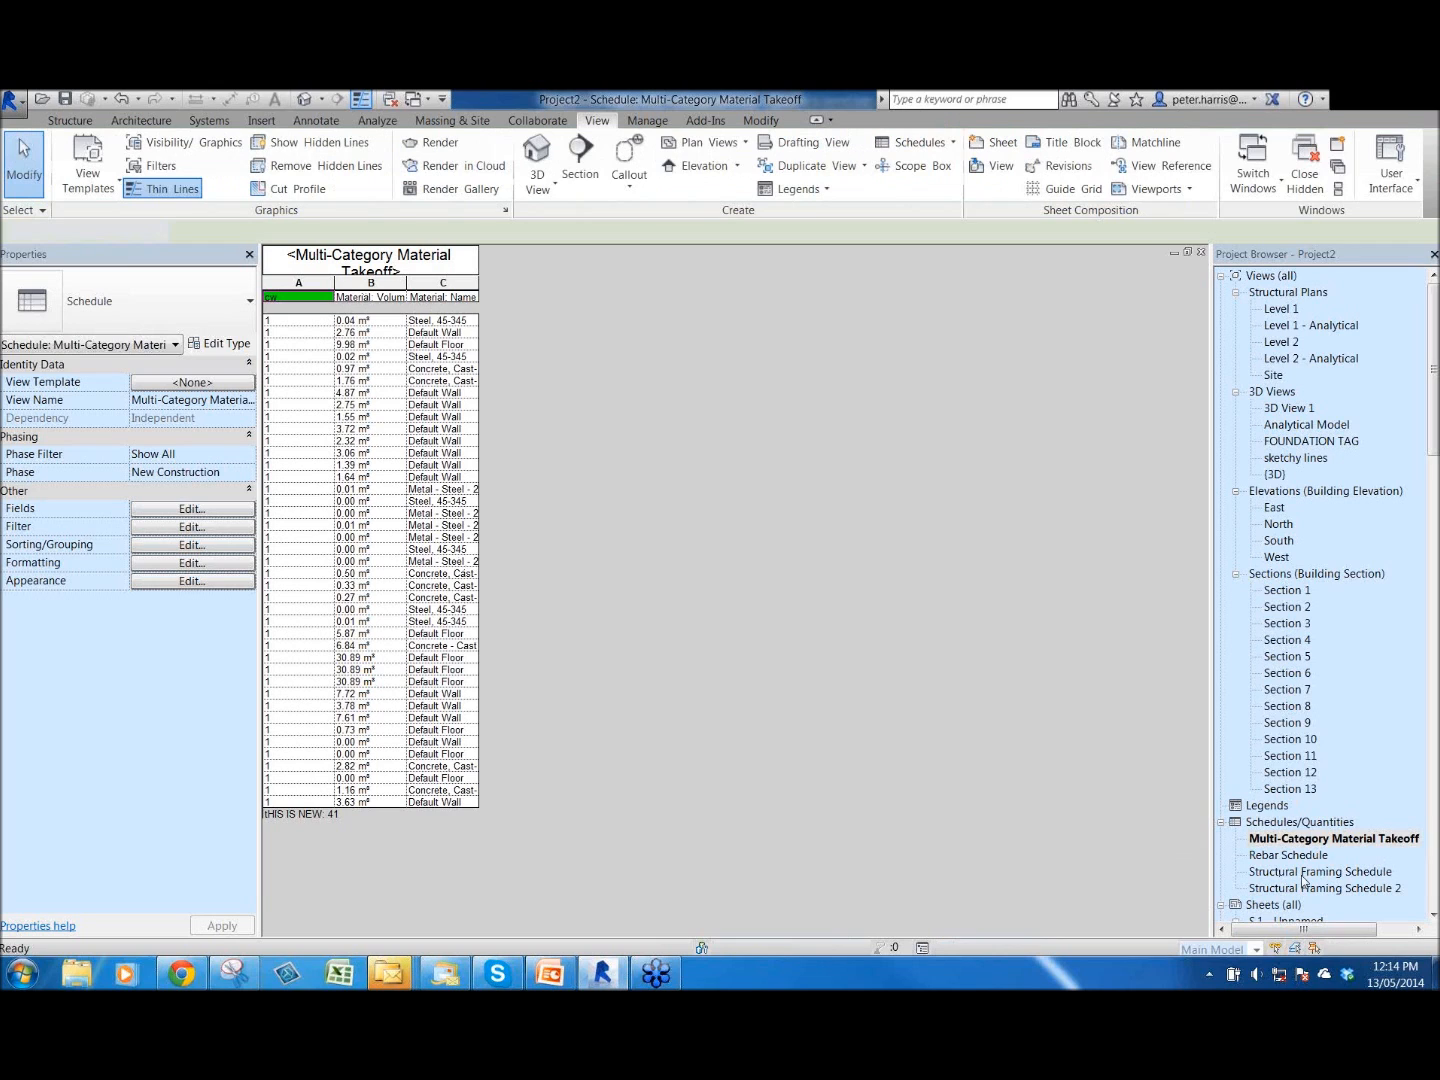
pyautogui.click(160, 514)
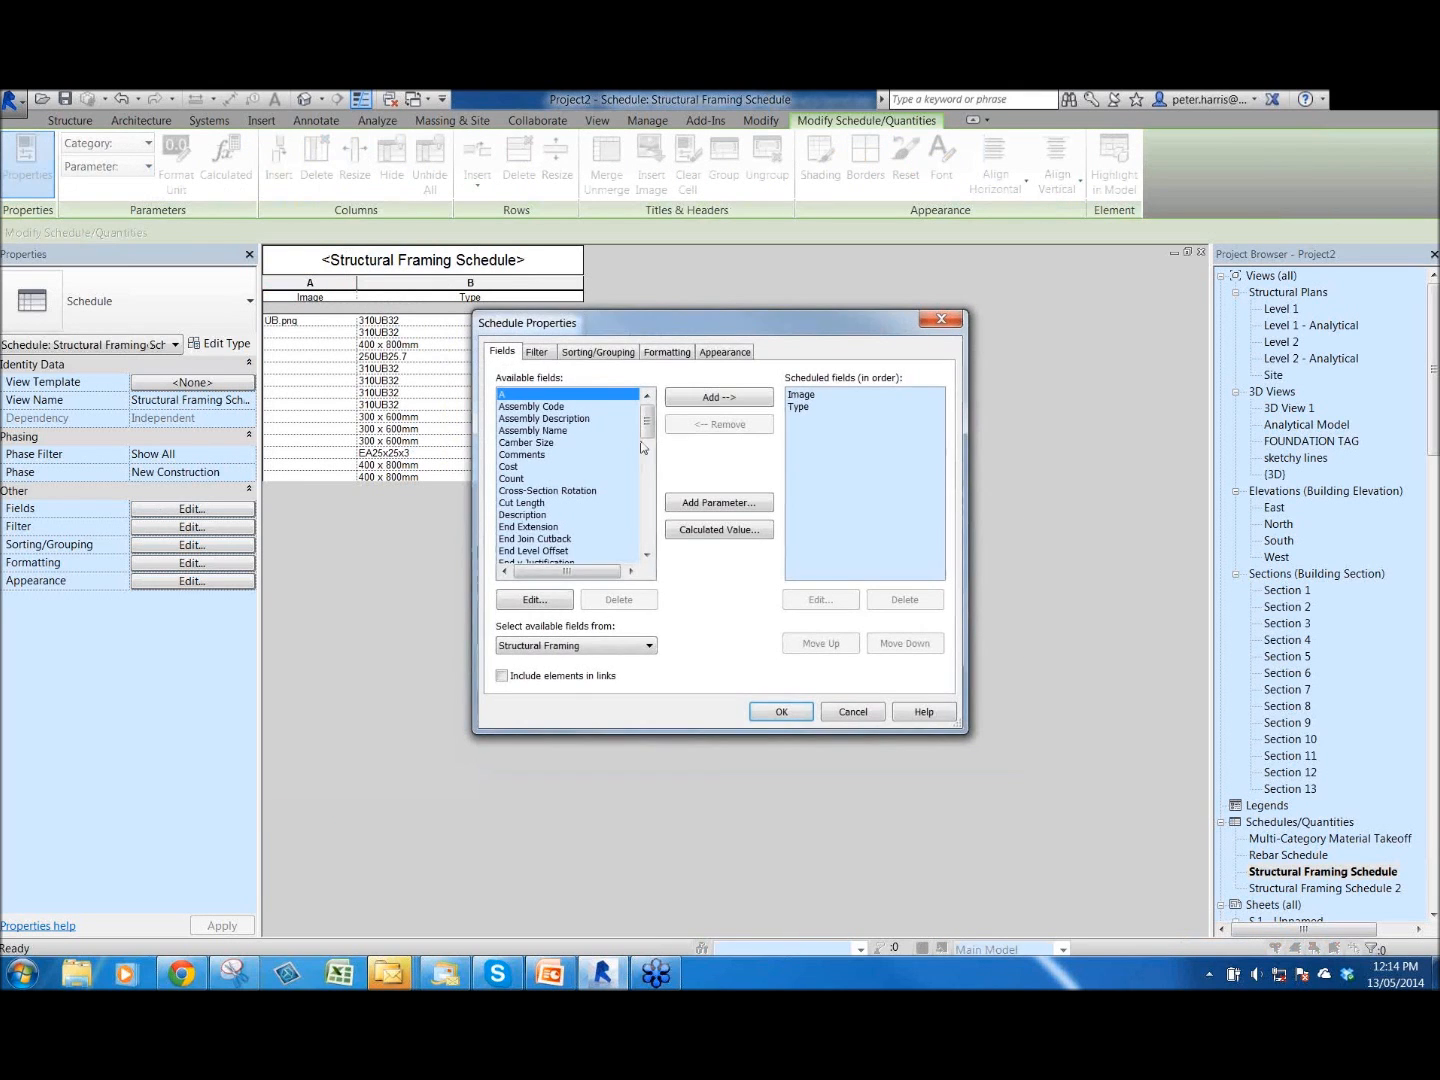
pyautogui.moveTo(646, 435); pyautogui.dragTo(654, 540)
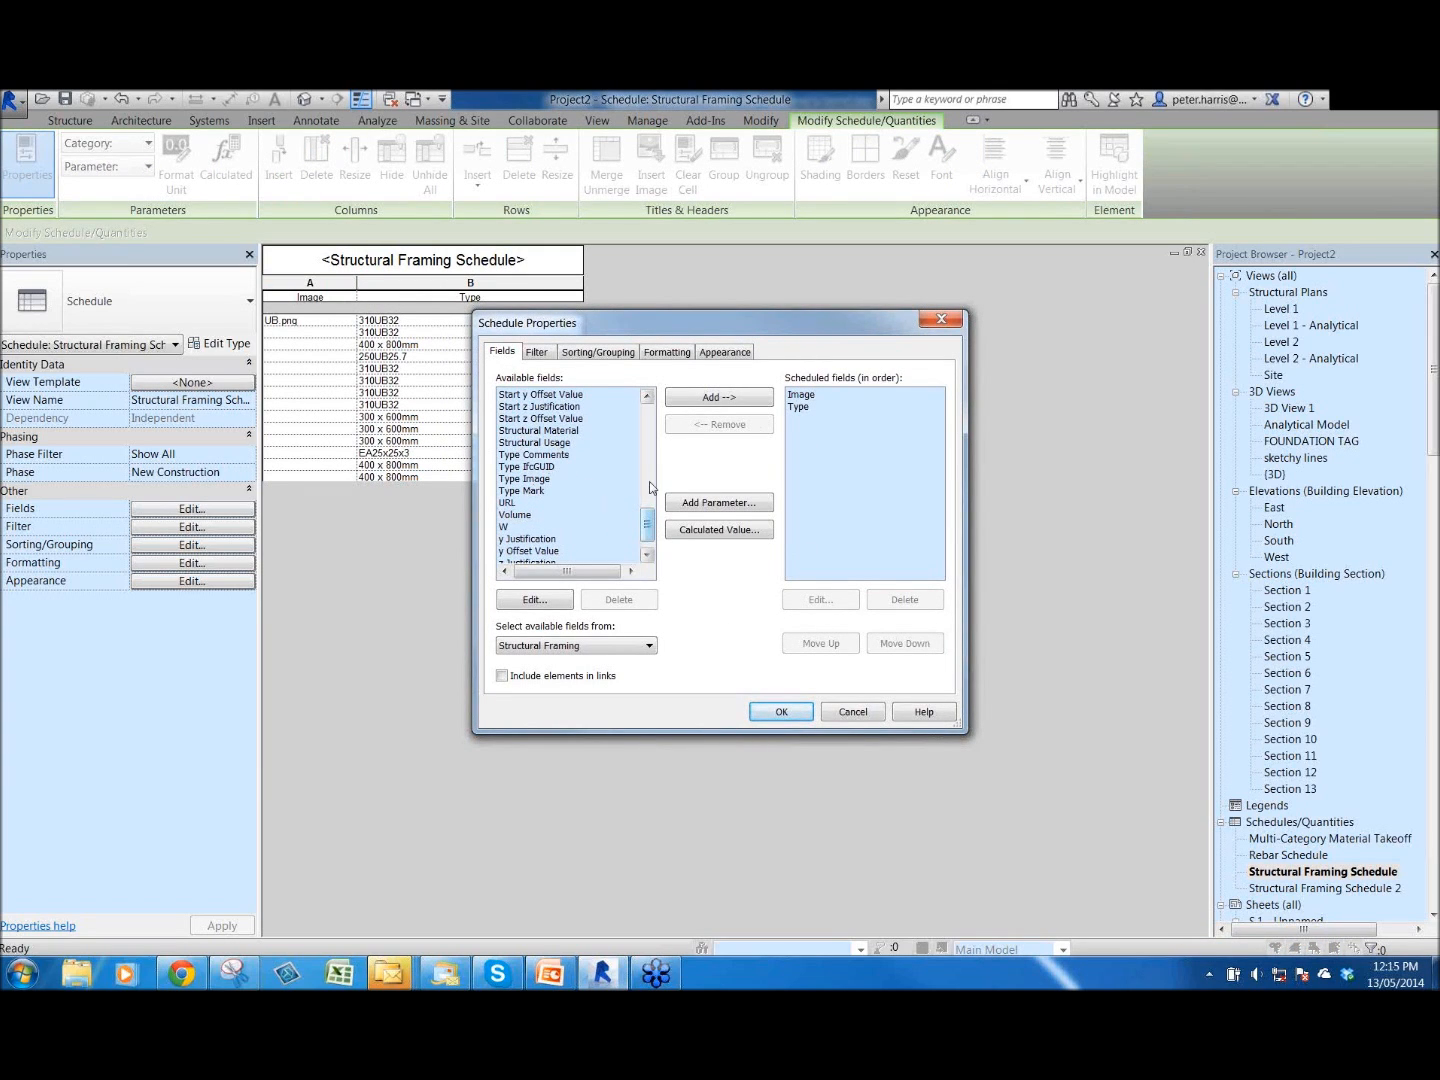
pyautogui.moveTo(650, 520); pyautogui.dragTo(648, 405)
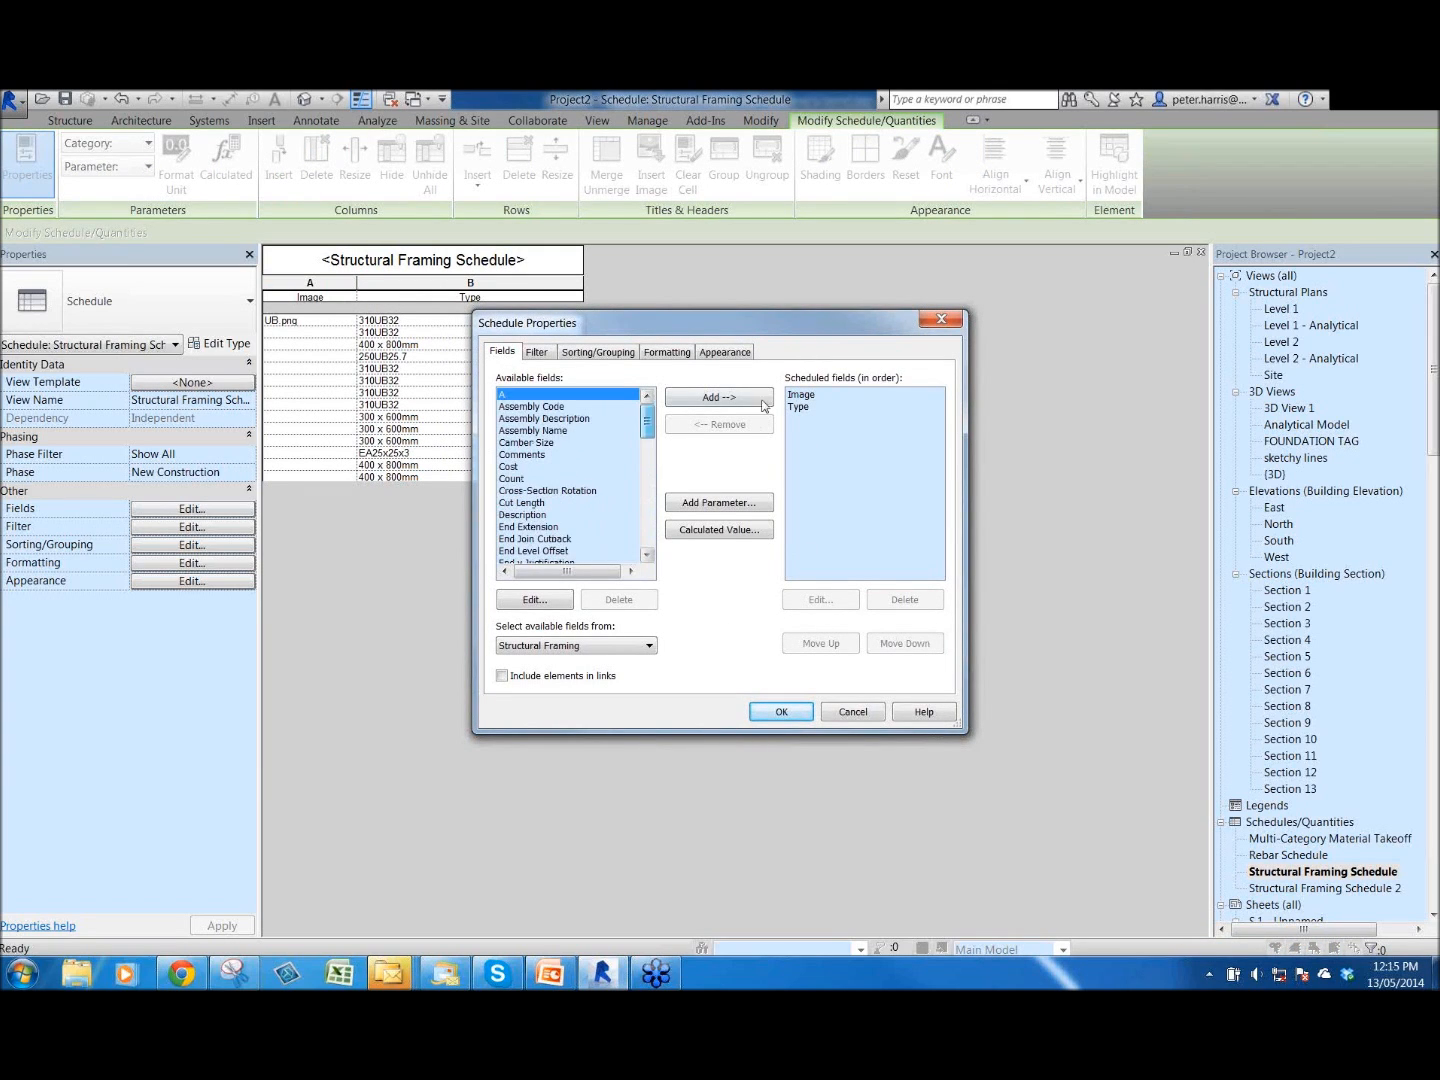
pyautogui.click(852, 712)
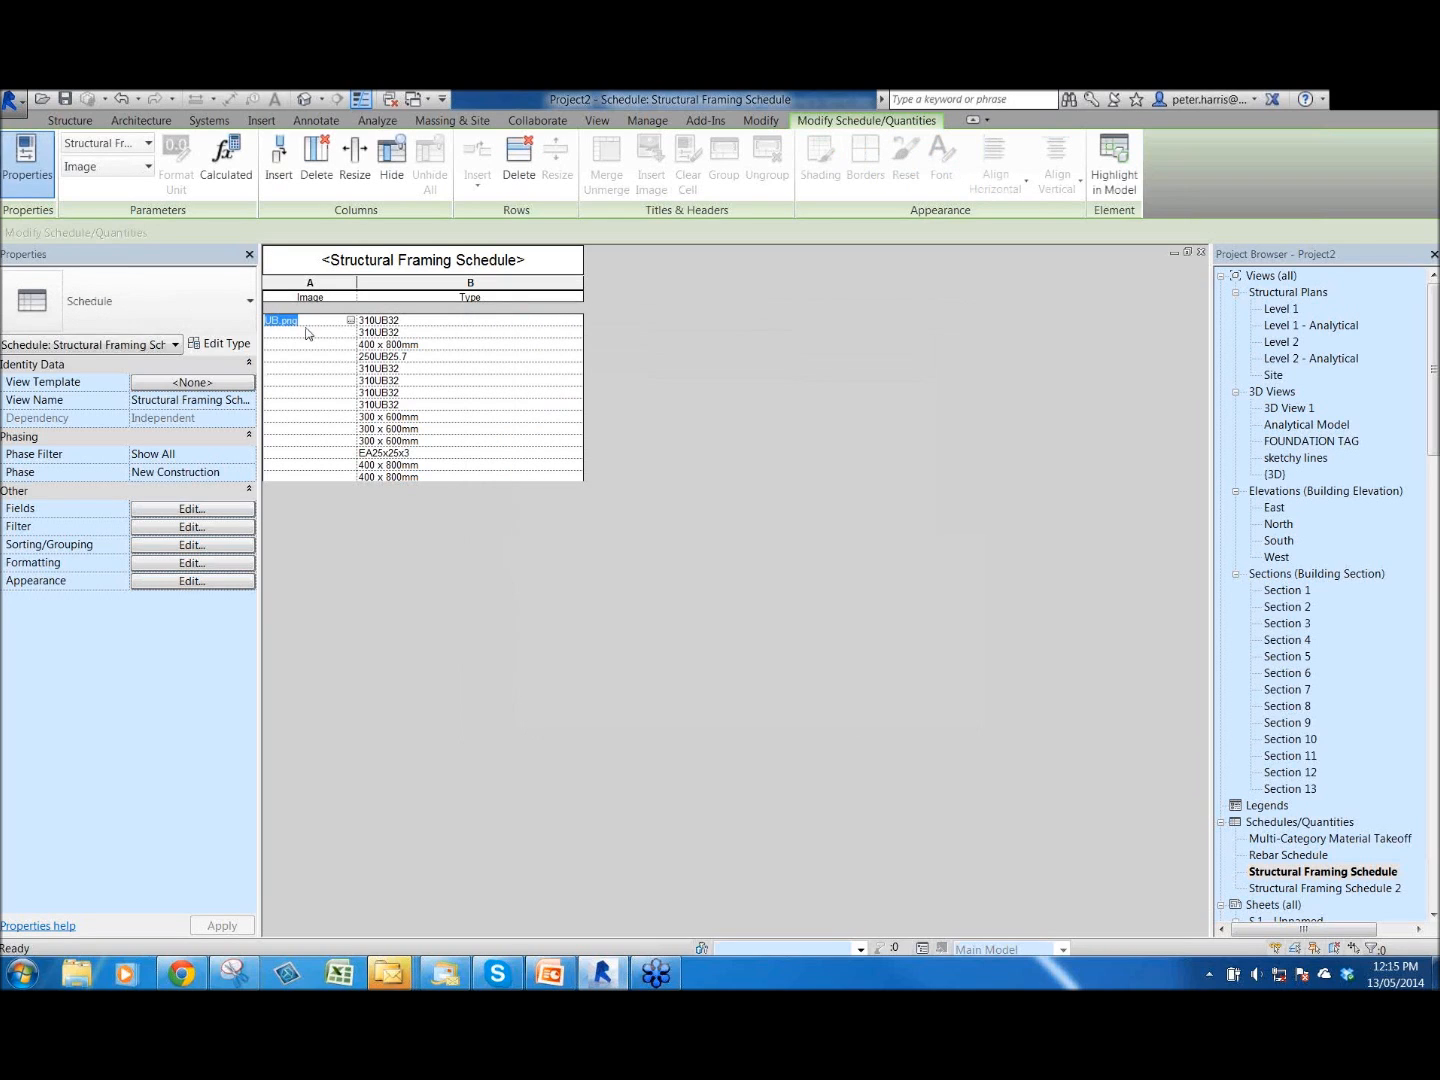
pyautogui.click(349, 322)
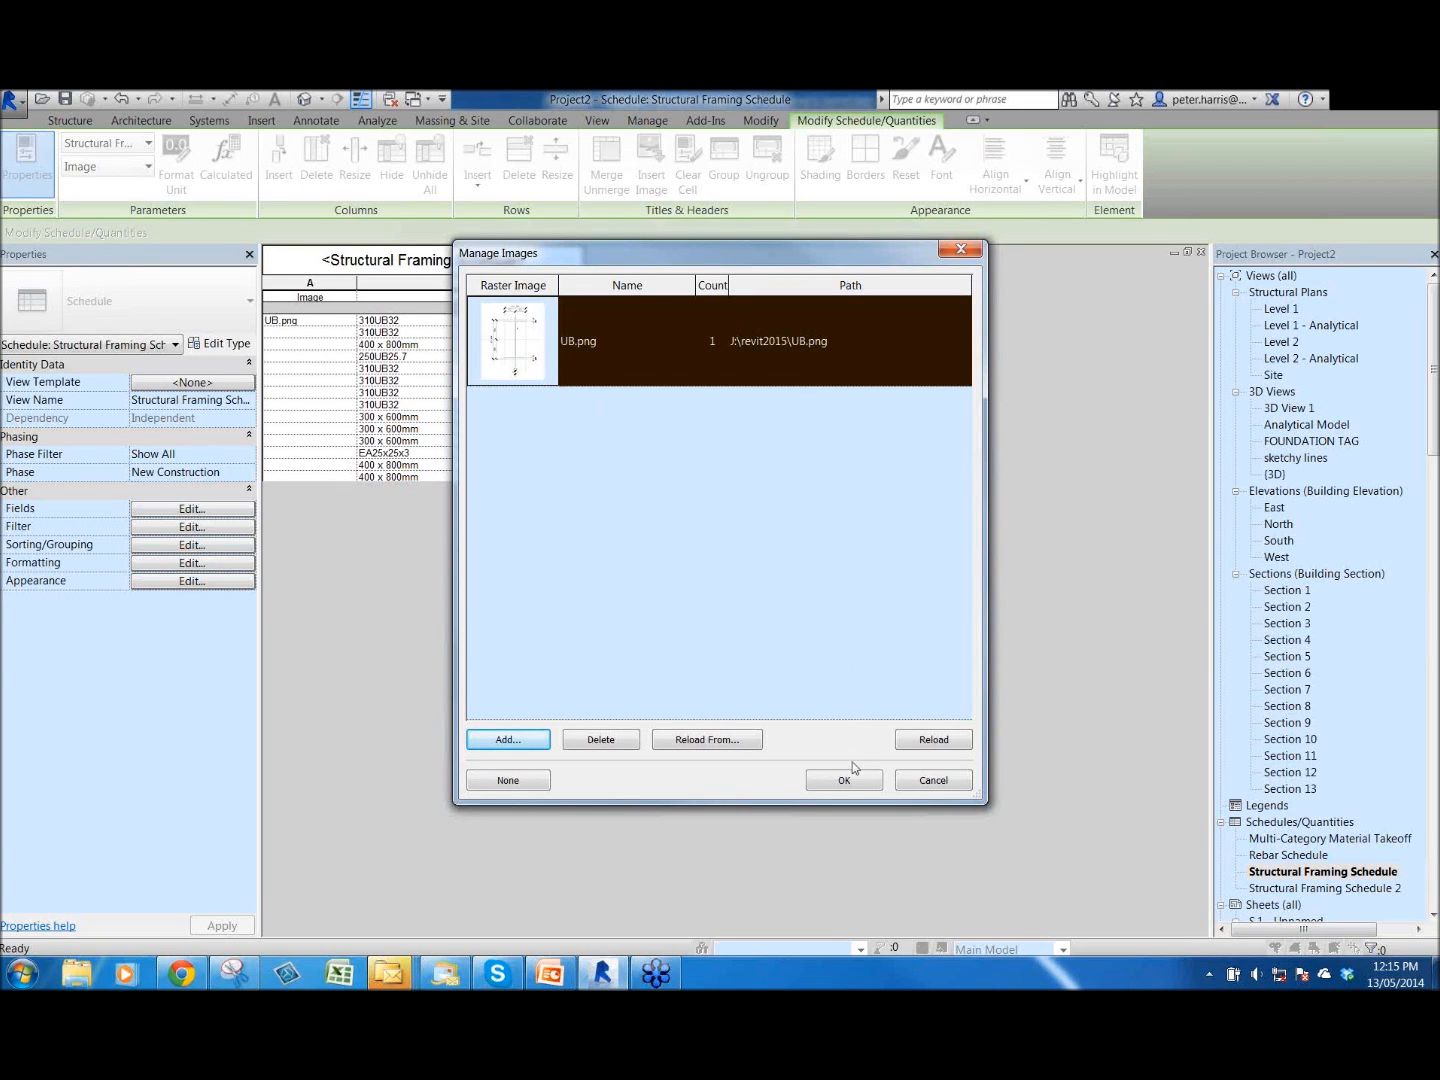
pyautogui.click(932, 779)
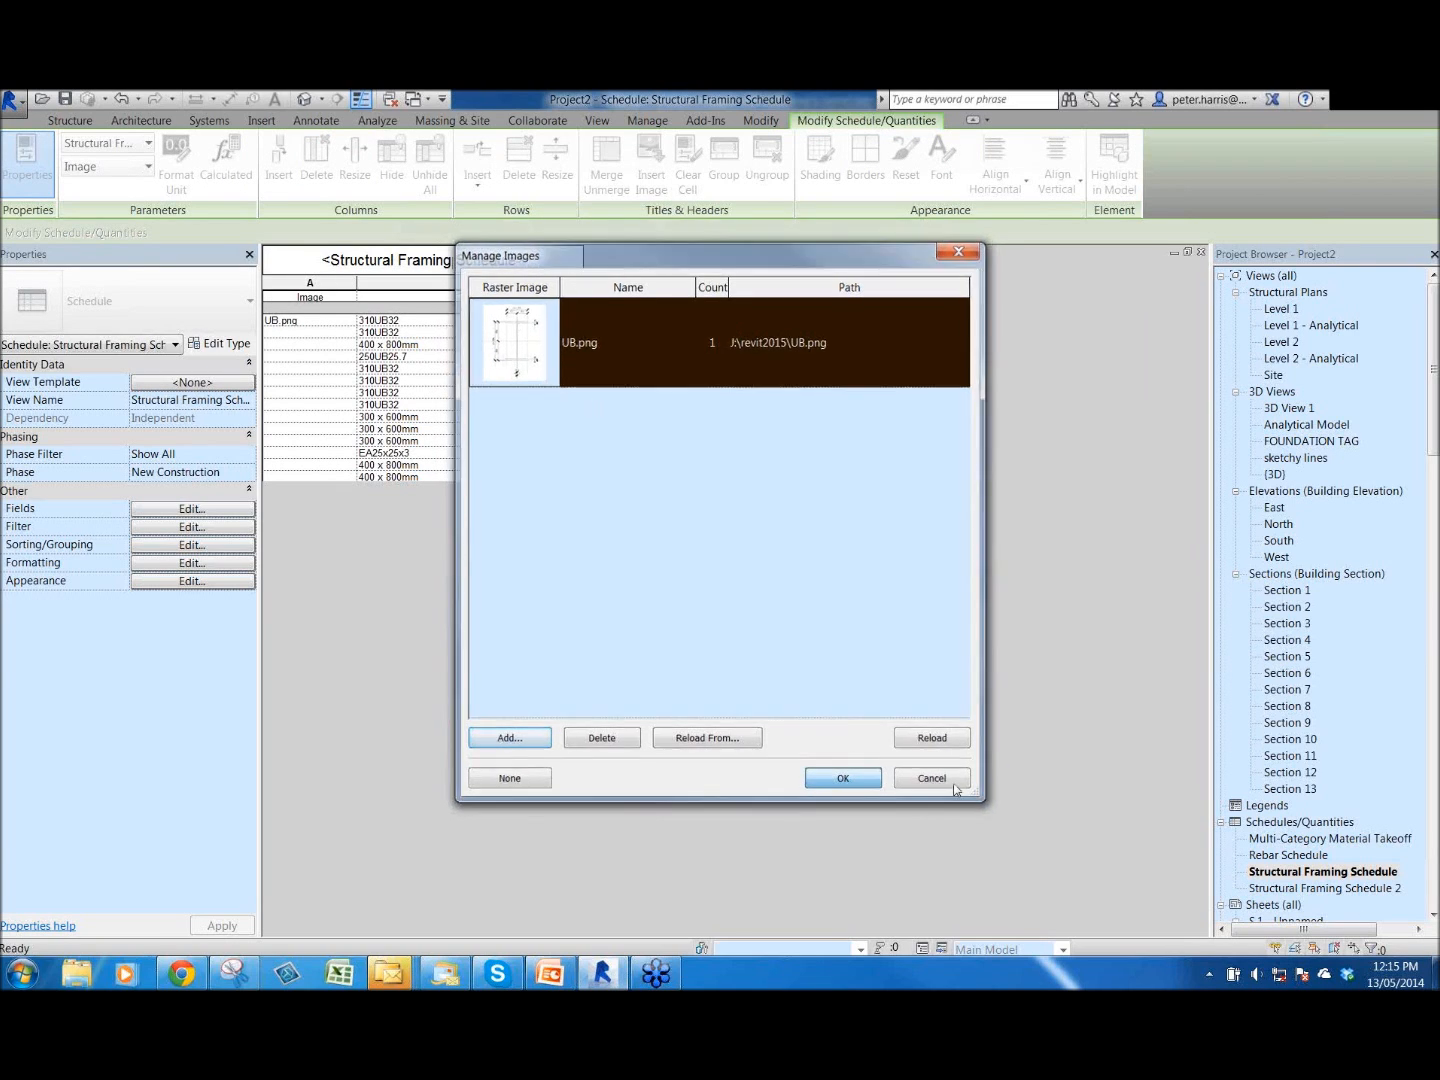
# - Open sheet S.1 and examine the beam section image in the placed Structural Framing Schedule
pyautogui.click(1432, 916)
pyautogui.doubleClick(1285, 871)
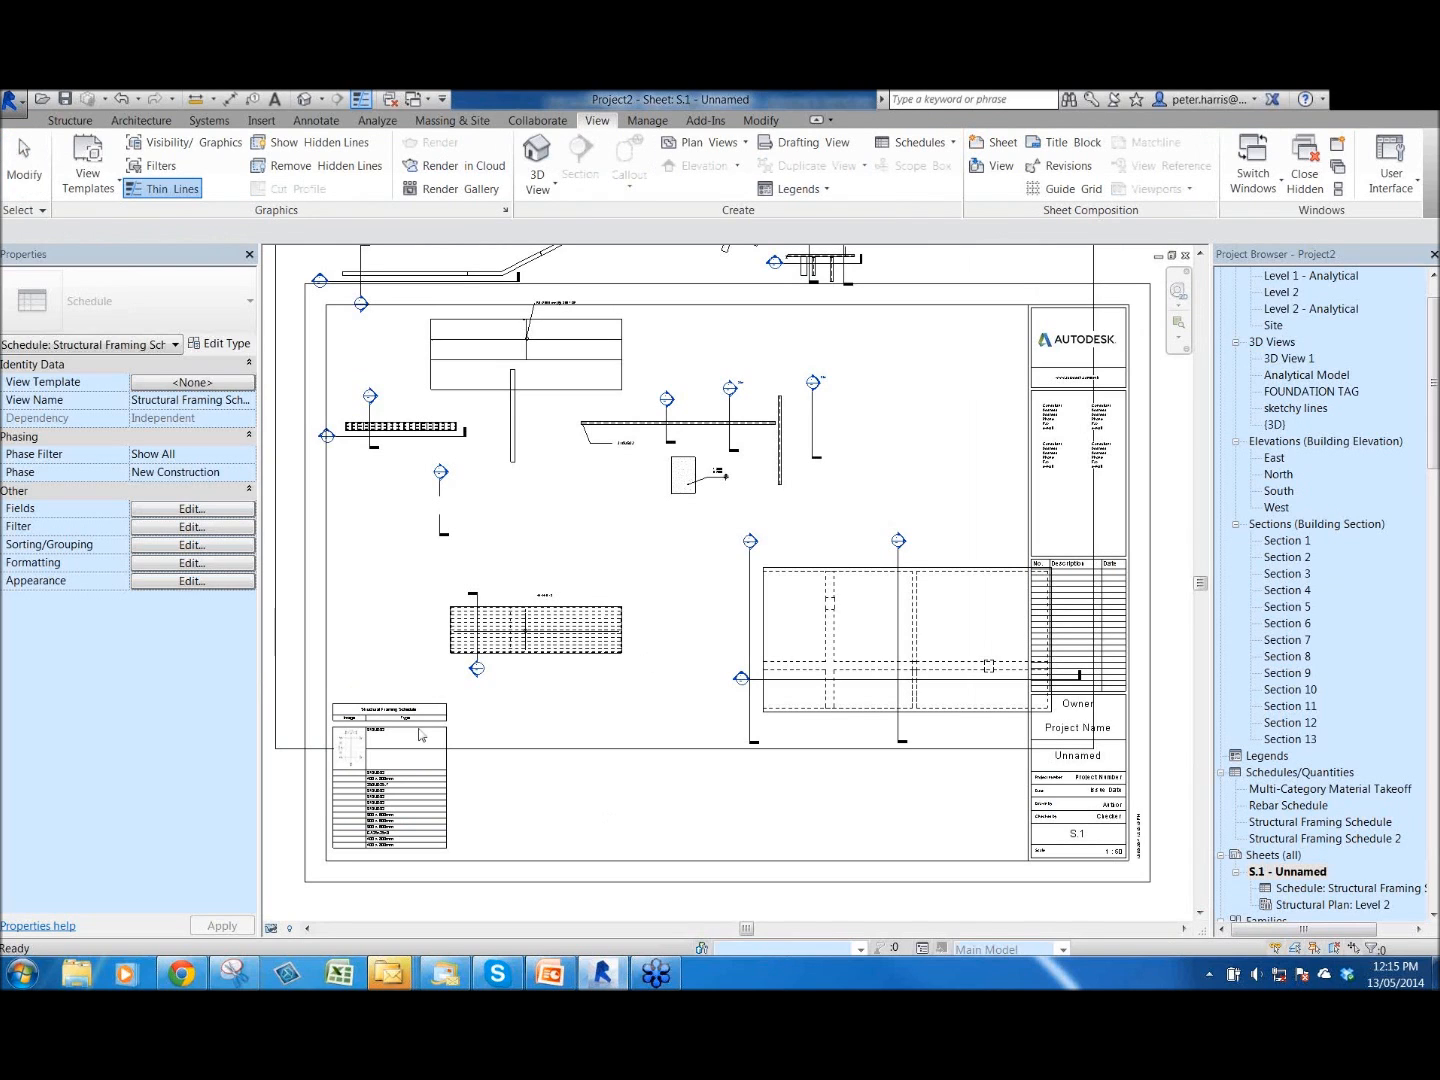
pyautogui.click(356, 781)
pyautogui.scroll(8, 356, 781)
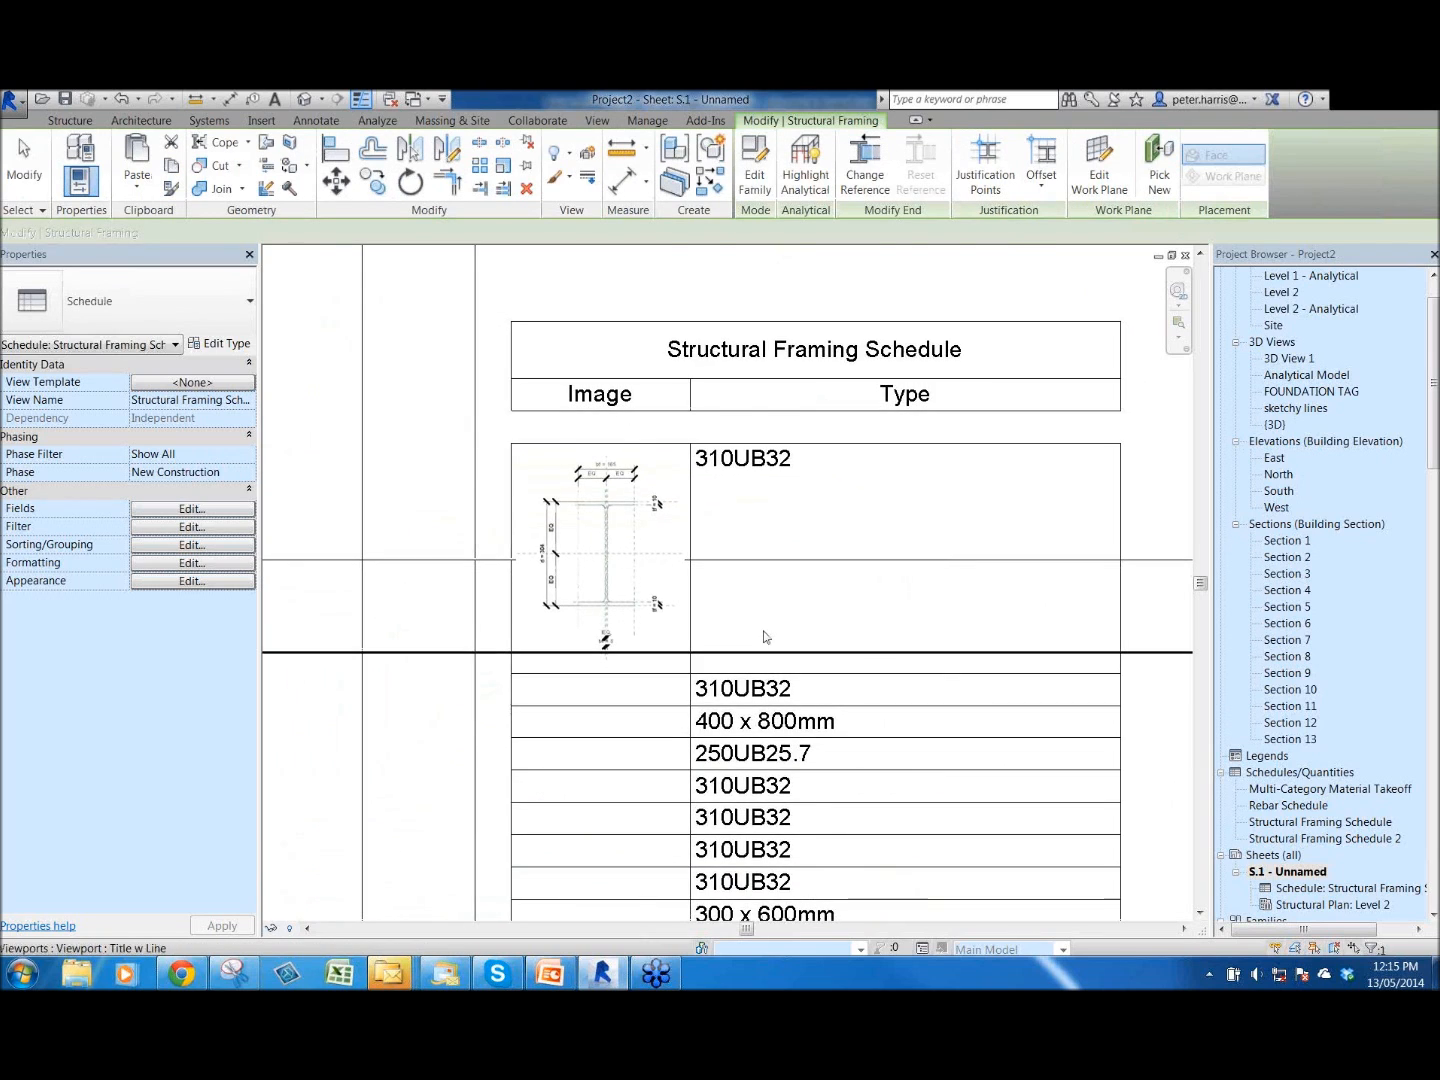
pyautogui.scroll(1, 762, 637)
pyautogui.scroll(1, 625, 590)
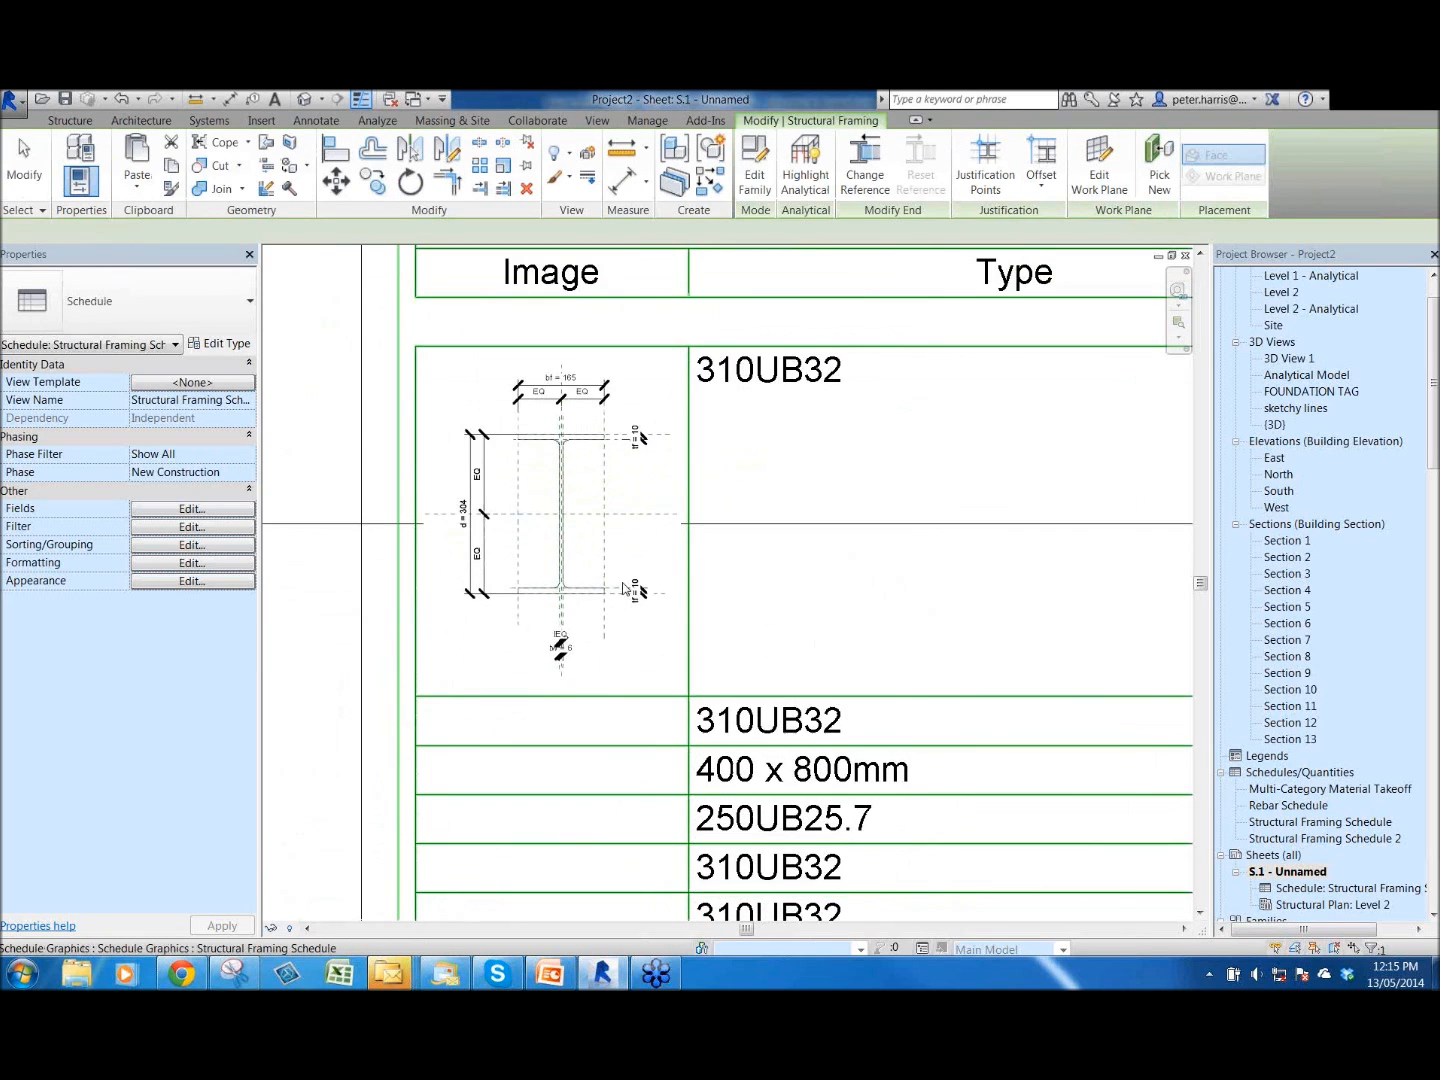
pyautogui.scroll(-2, 623, 588)
pyautogui.moveTo(620, 585); pyautogui.dragTo(487, 635, button='middle')
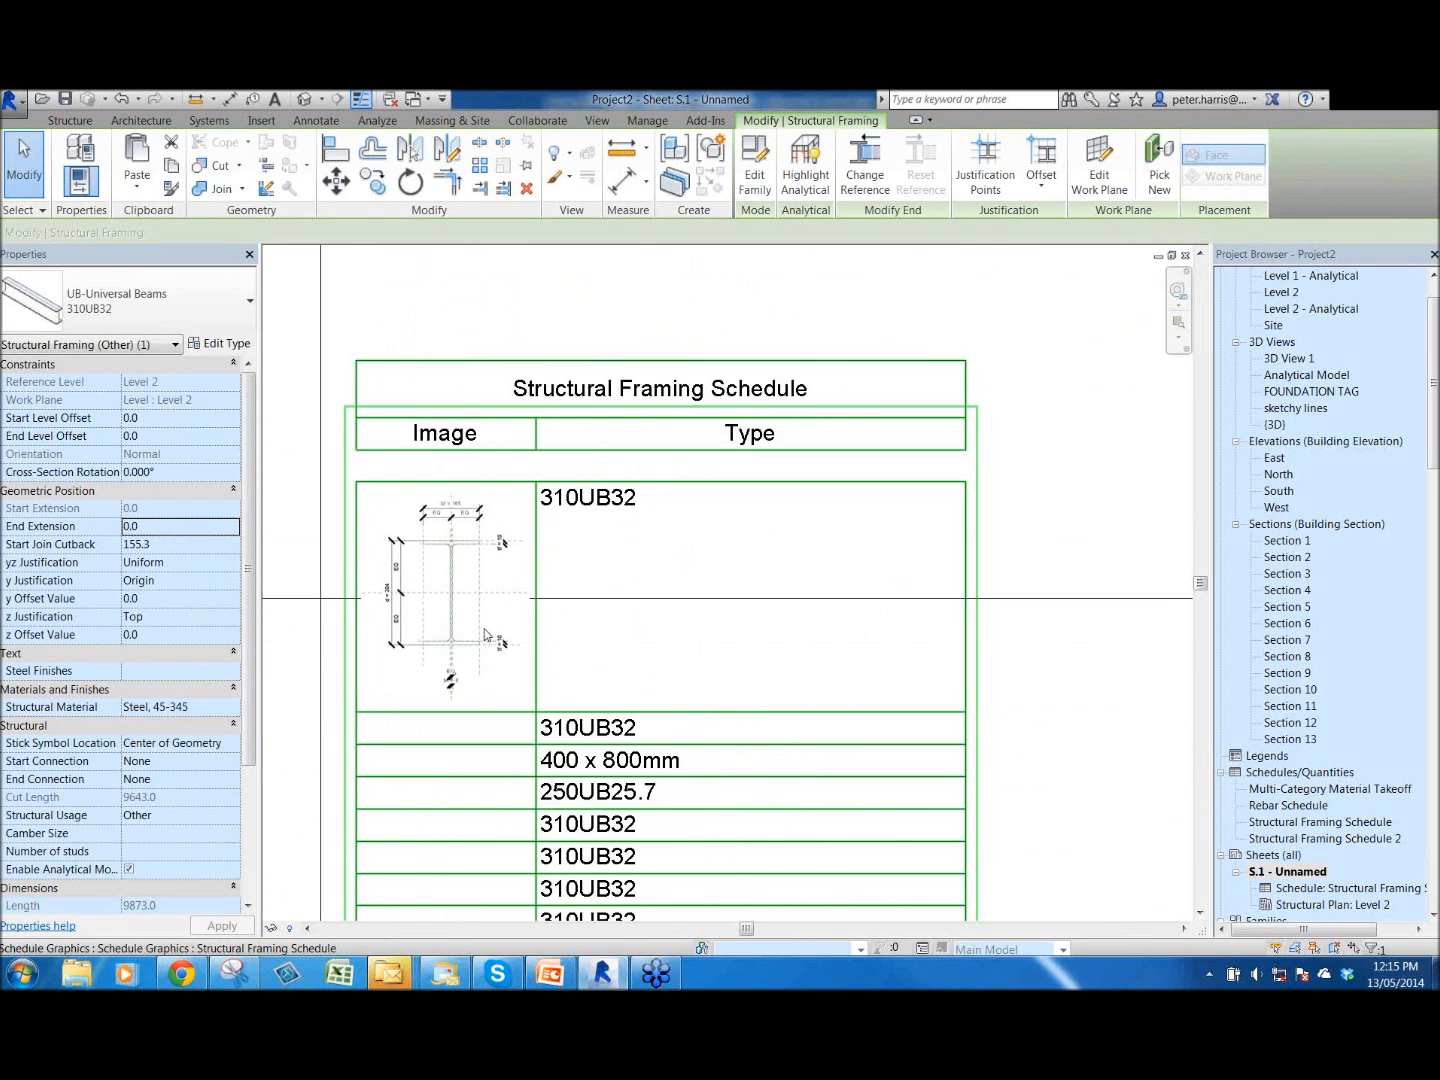
pyautogui.scroll(3, 488, 636)
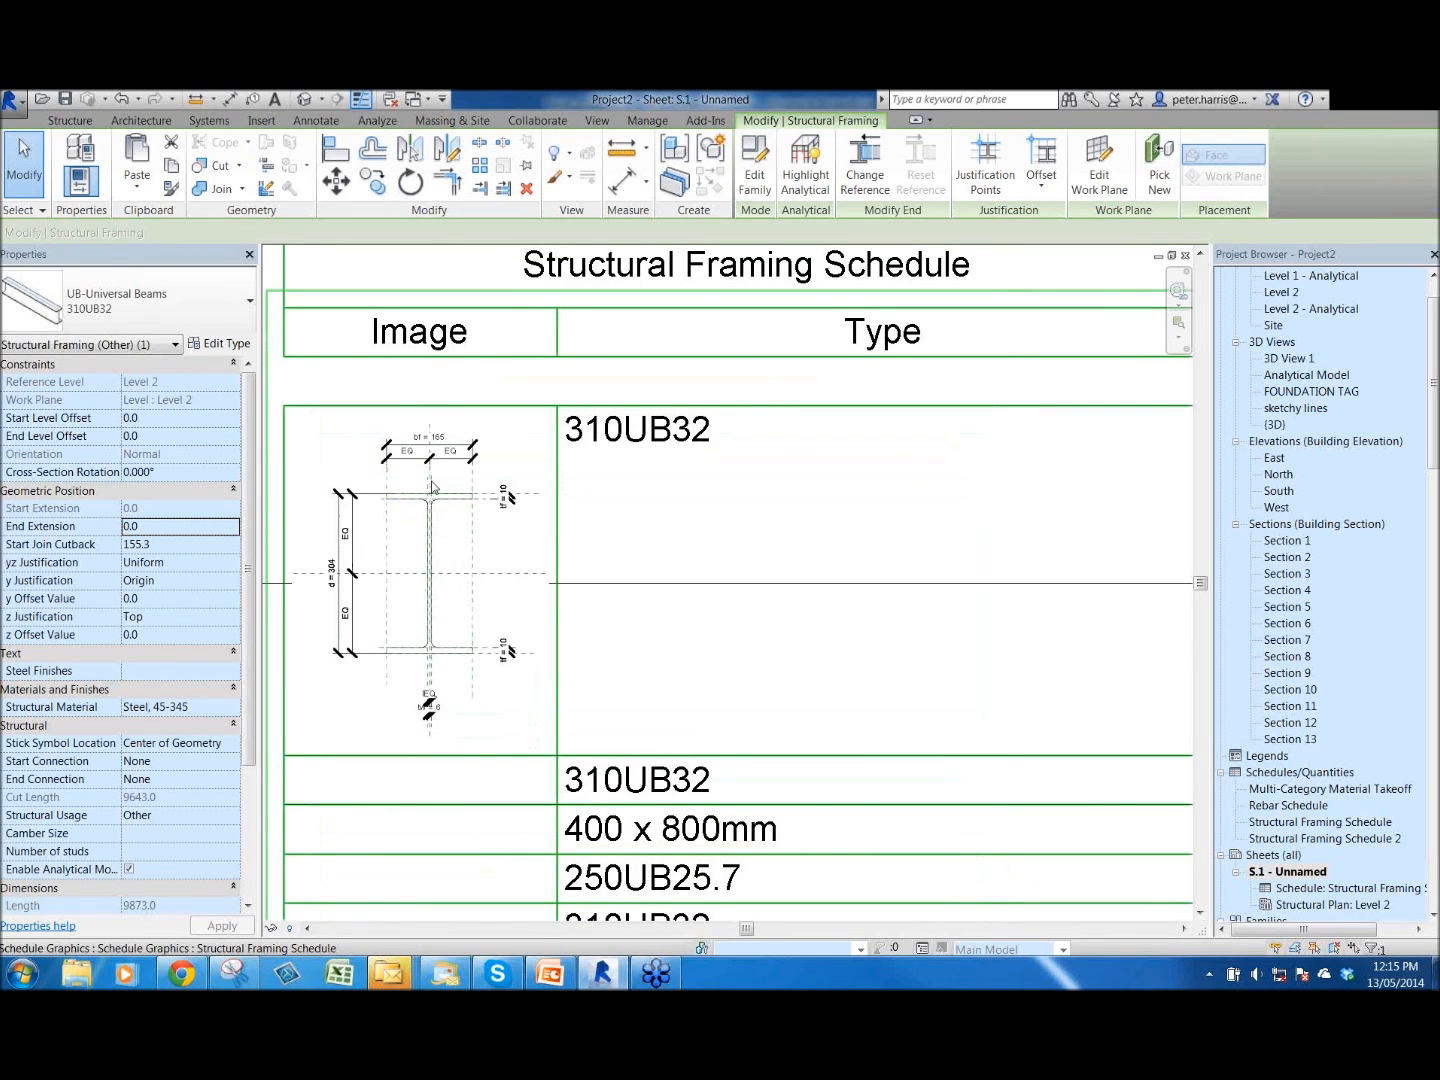
pyautogui.scroll(-1, 428, 460)
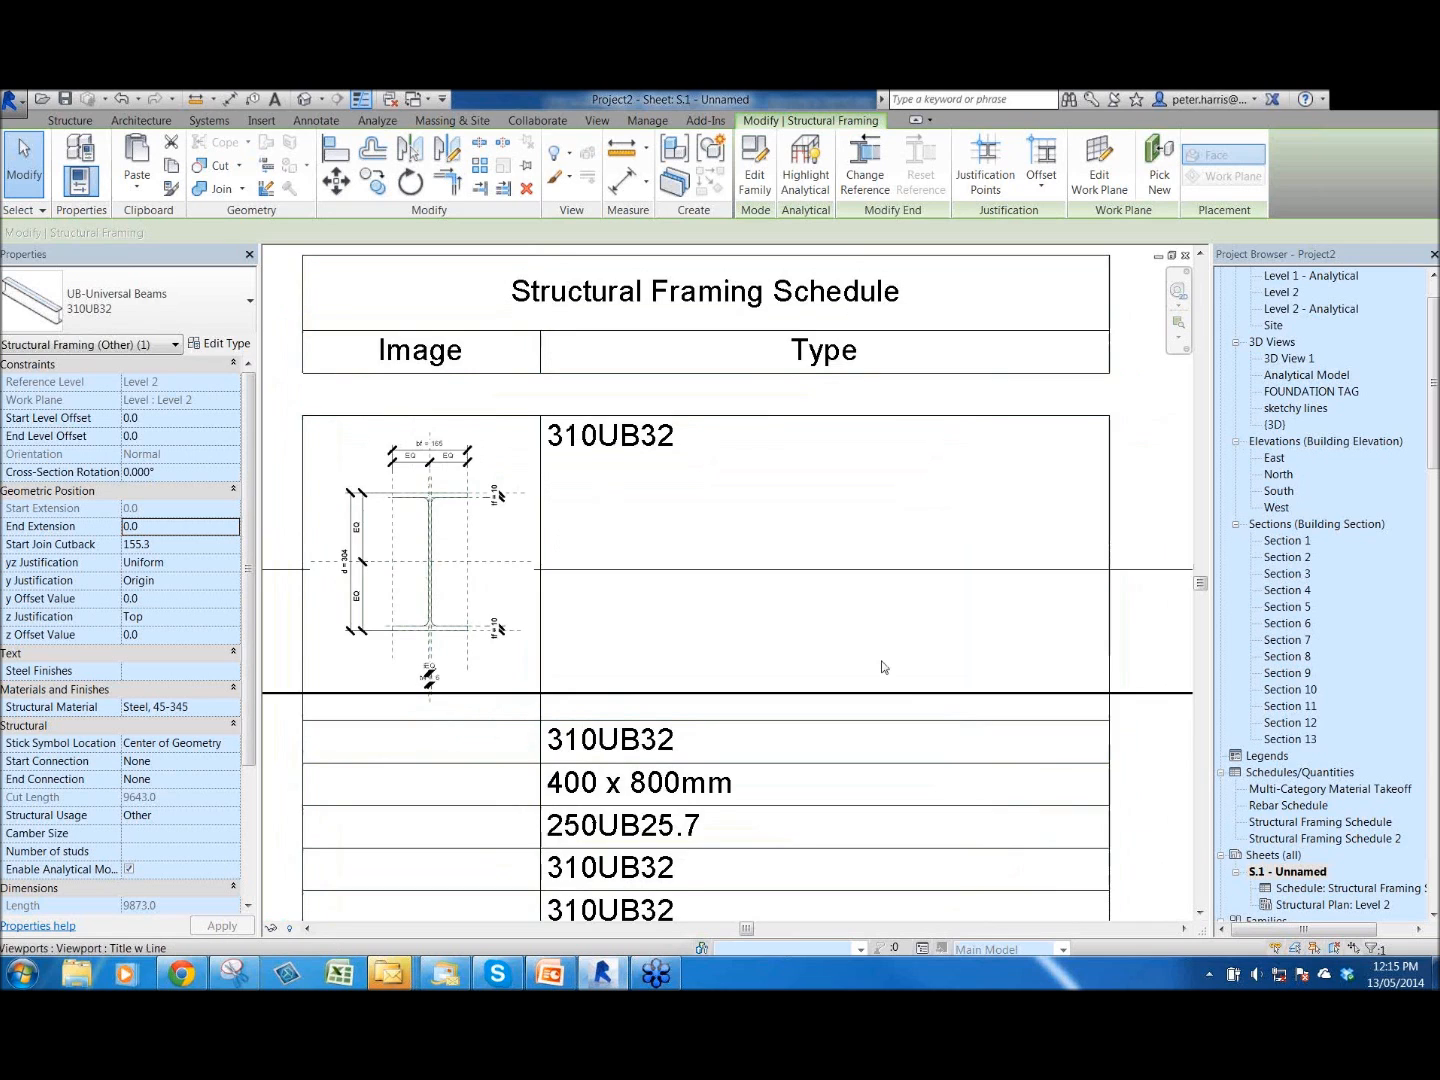
pyautogui.scroll(-2, 884, 668)
pyautogui.scroll(-2, 904, 671)
pyautogui.moveTo(1064, 739); pyautogui.dragTo(892, 658, button='middle')
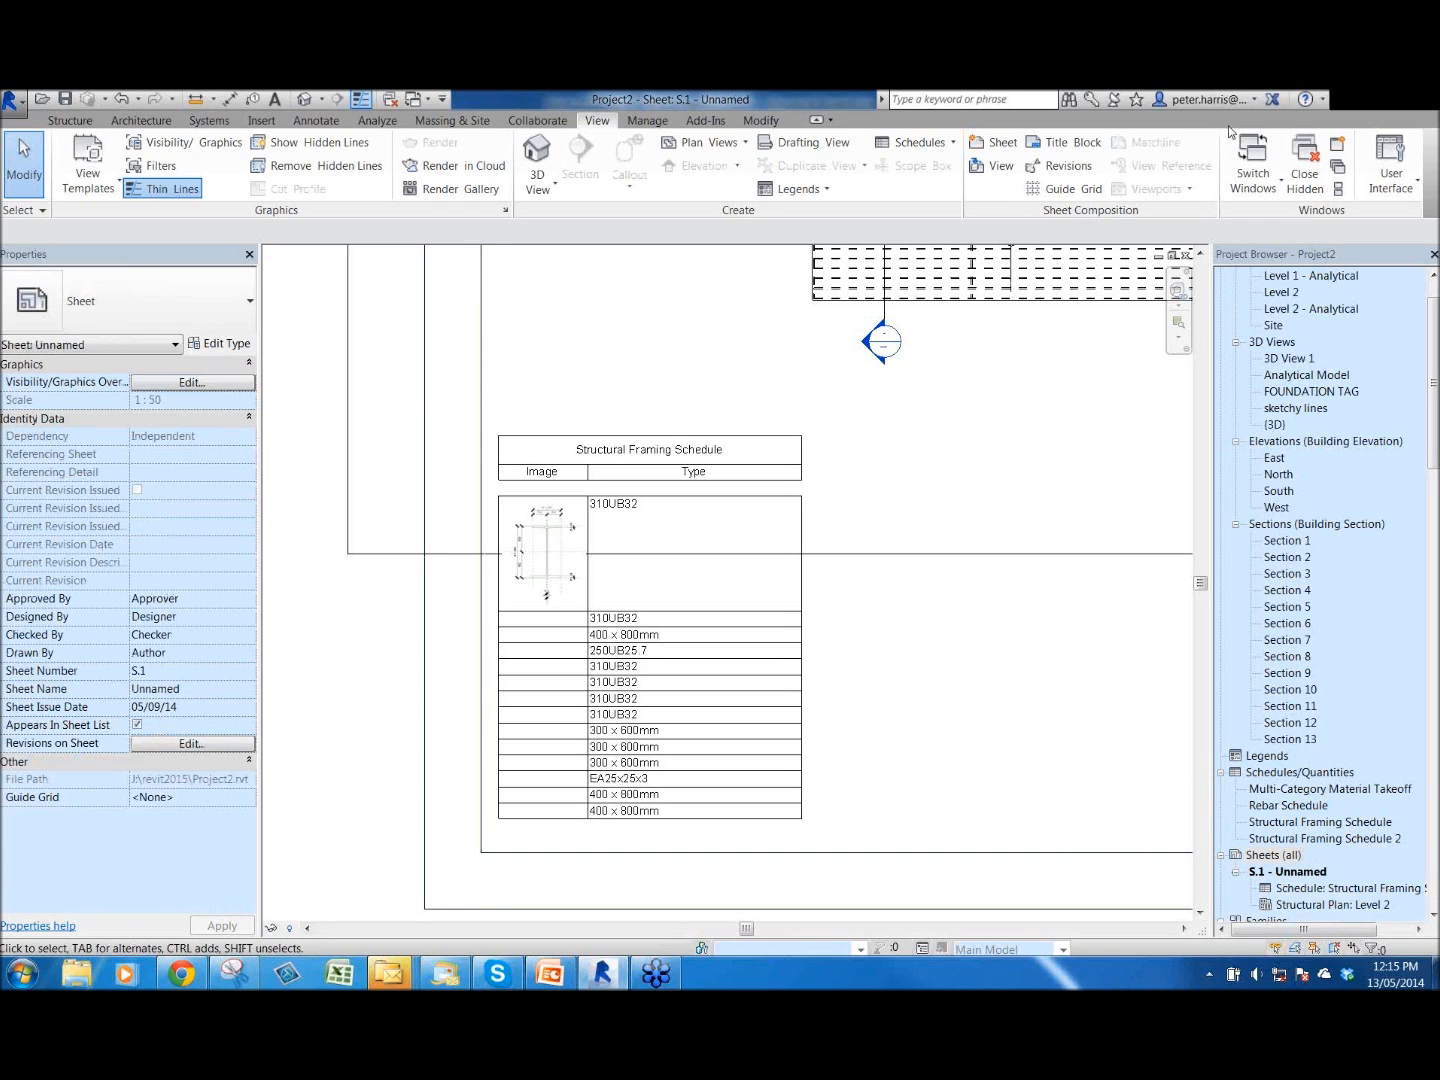
# - Create a new schedule of building components for the Walls category, in the New Construction phase
pyautogui.rightClick(1313, 773)
pyautogui.press('Escape')
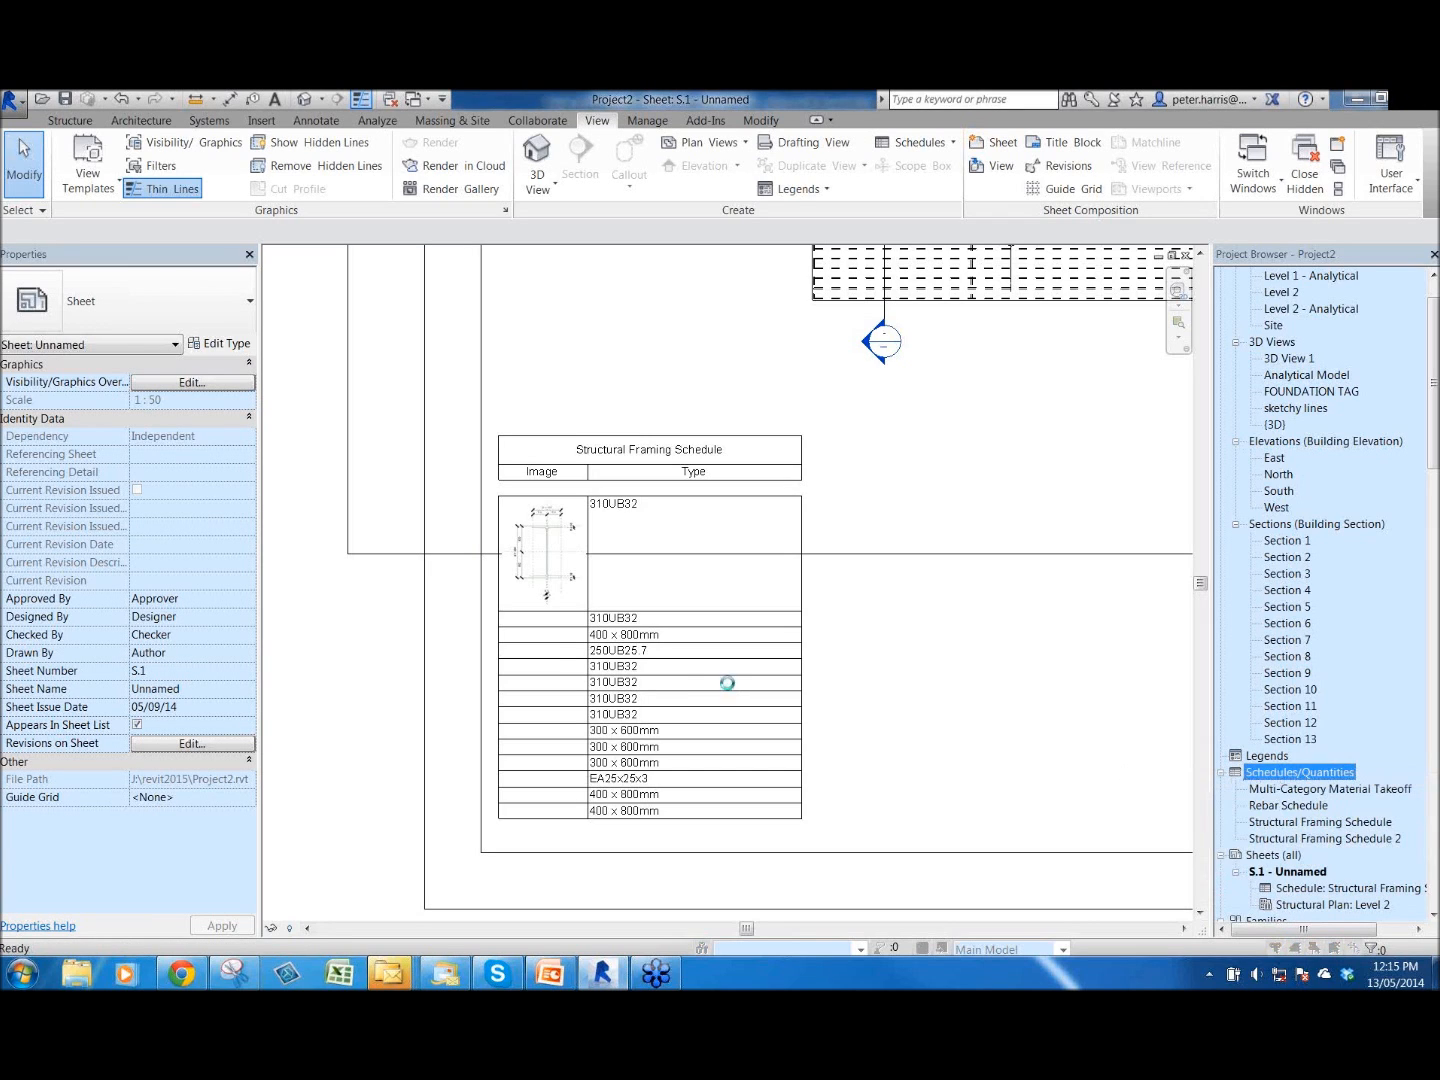
pyautogui.click(562, 654)
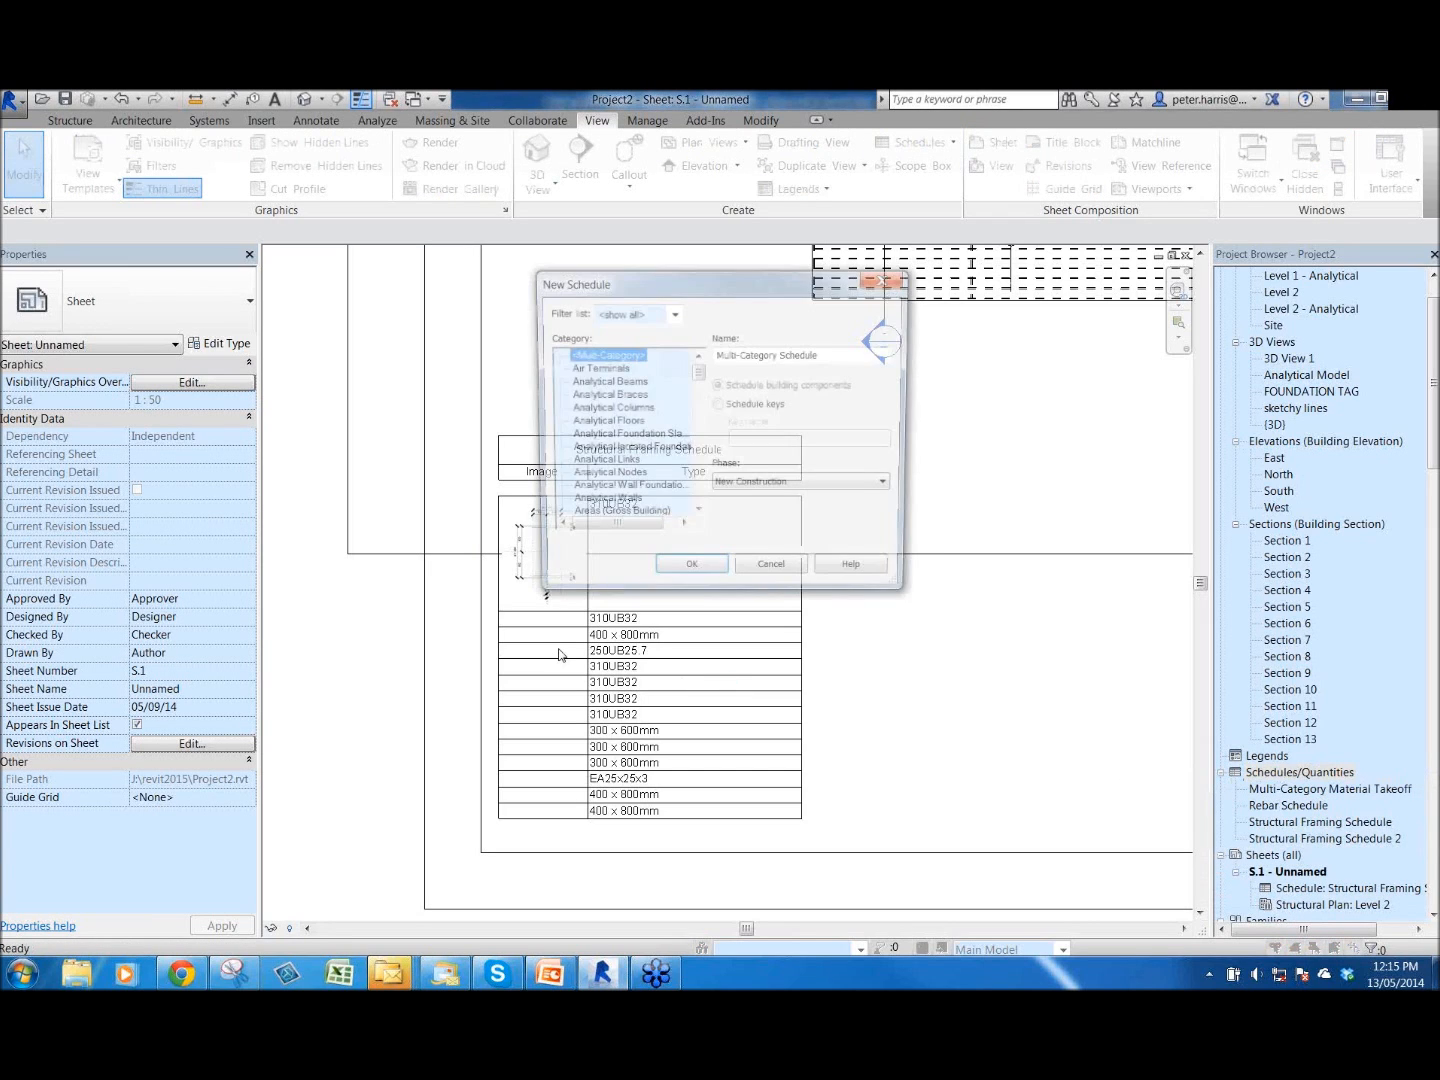
pyautogui.moveTo(700, 381); pyautogui.dragTo(700, 509)
pyautogui.click(581, 490)
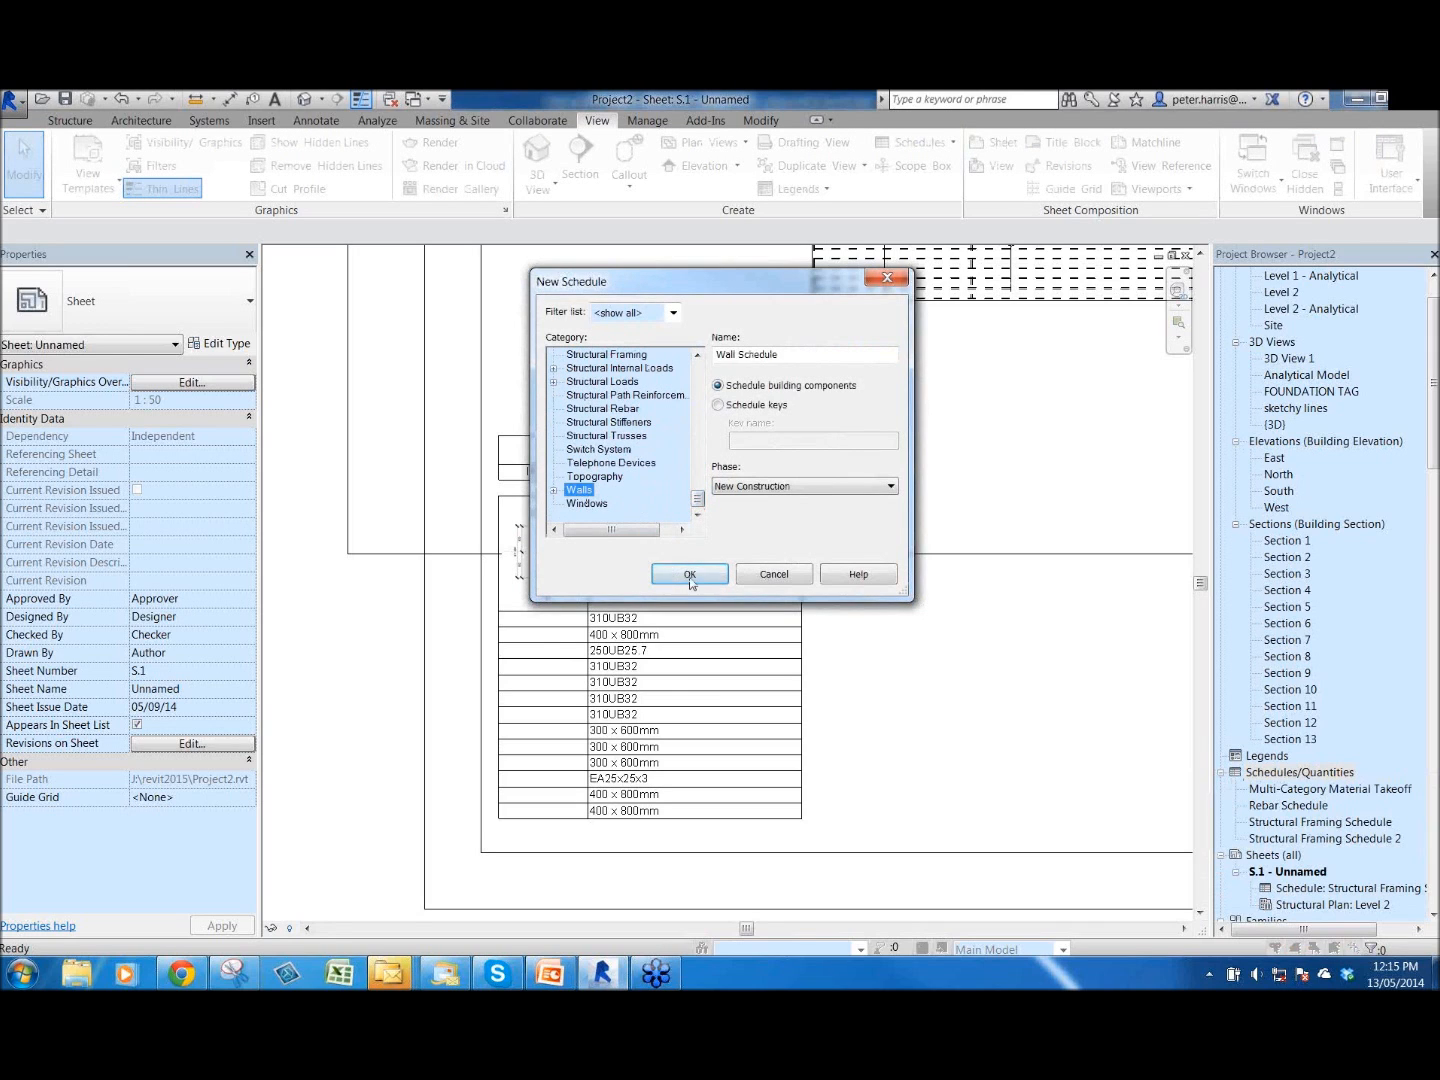
pyautogui.click(689, 574)
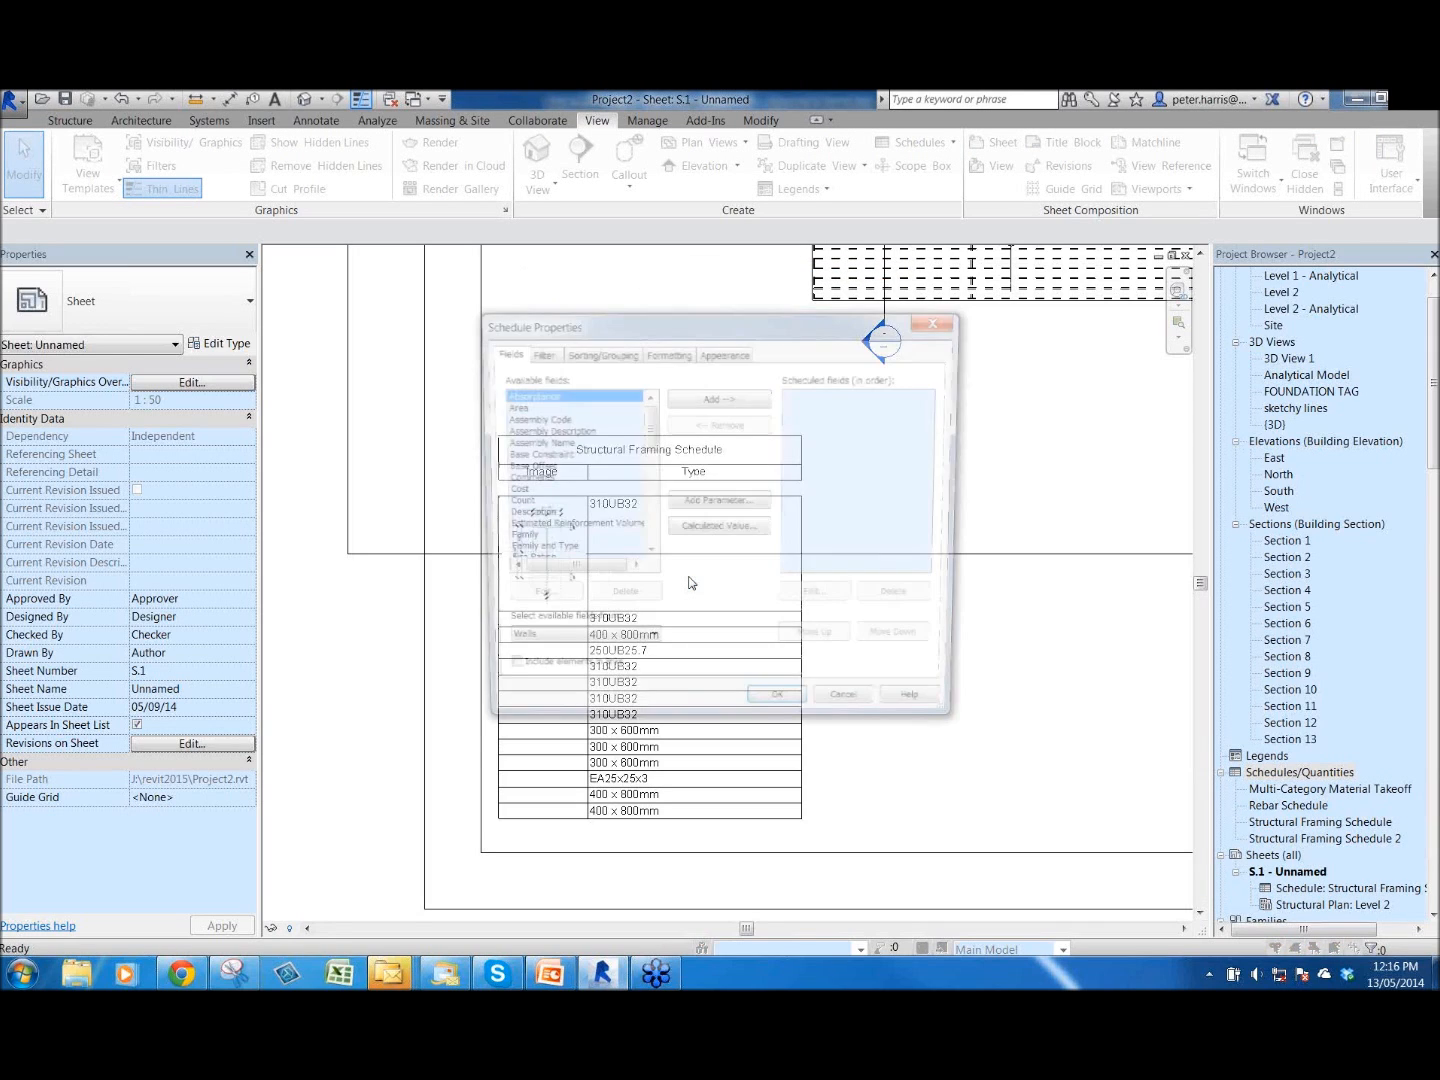
# - Add the Base Constraint, Base Offset, Top Constraint and Top Offset fields to the wall schedule
pyautogui.click(546, 466)
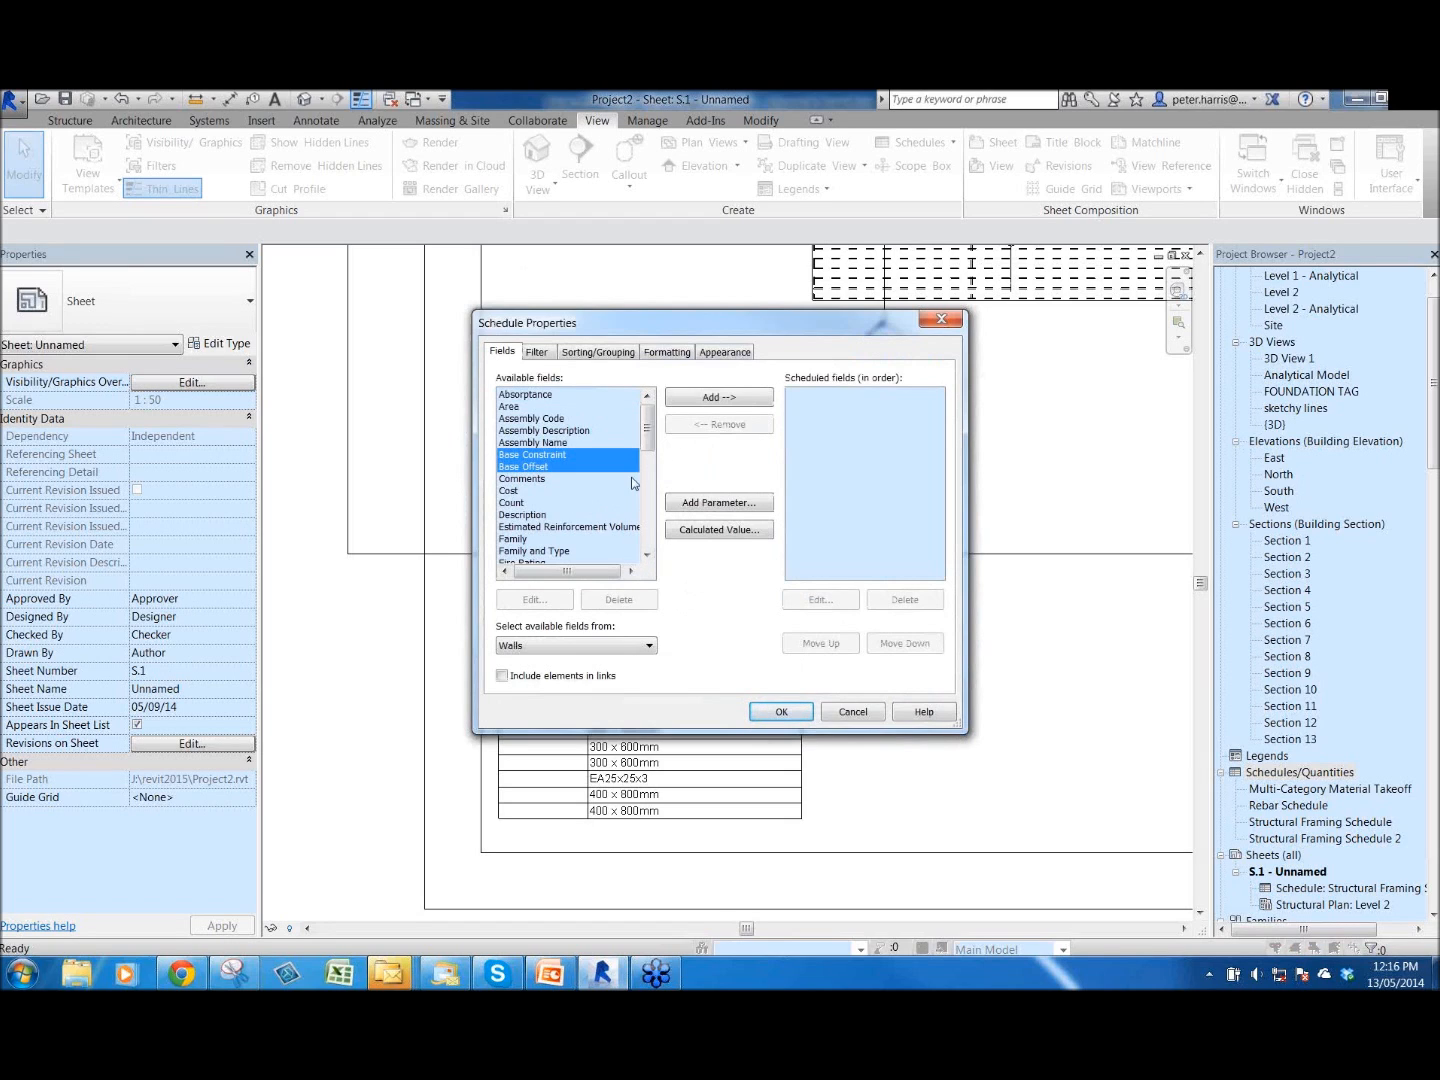
pyautogui.moveTo(657, 432); pyautogui.dragTo(606, 490)
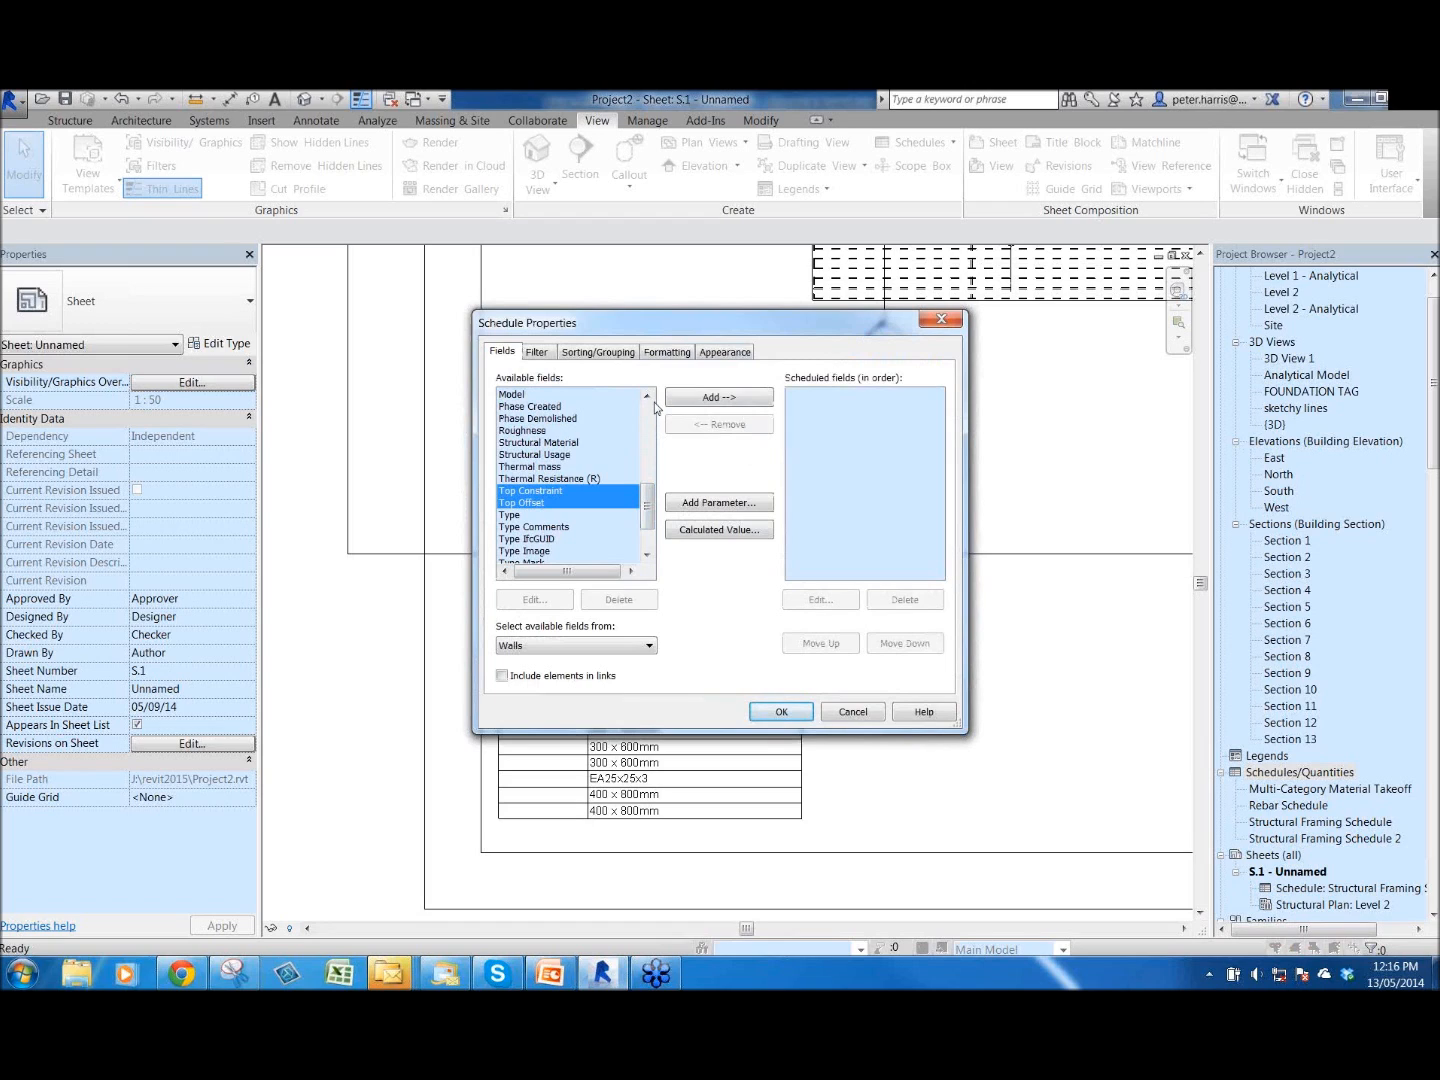
pyautogui.click(727, 400)
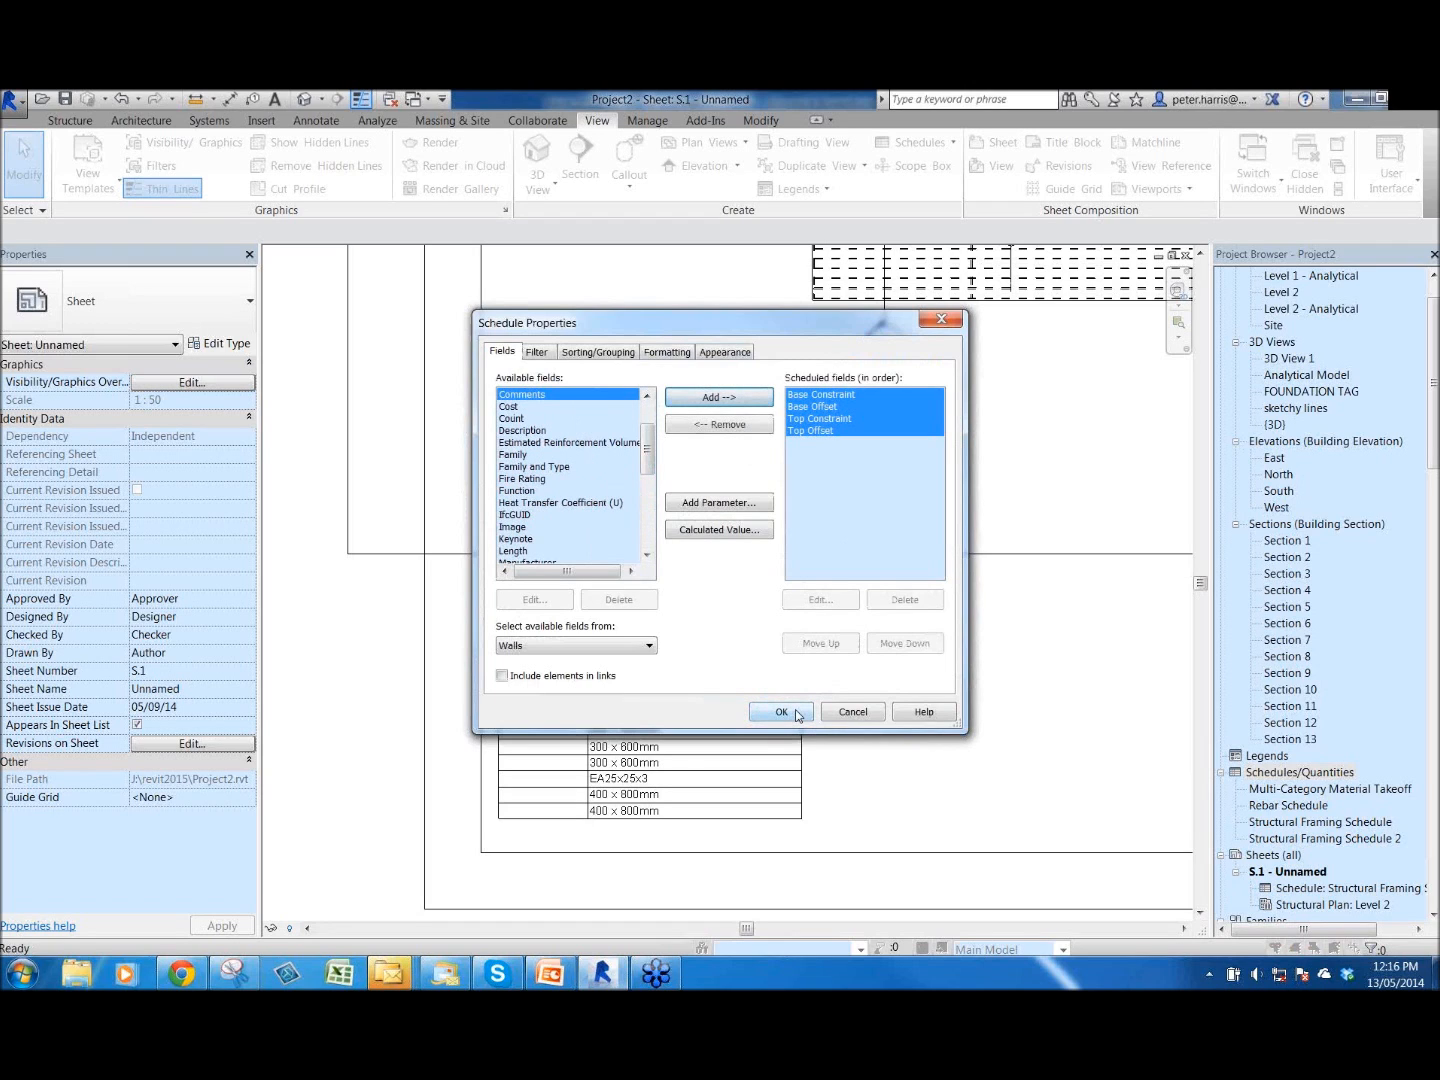
pyautogui.click(781, 712)
pyautogui.doubleClick(653, 534)
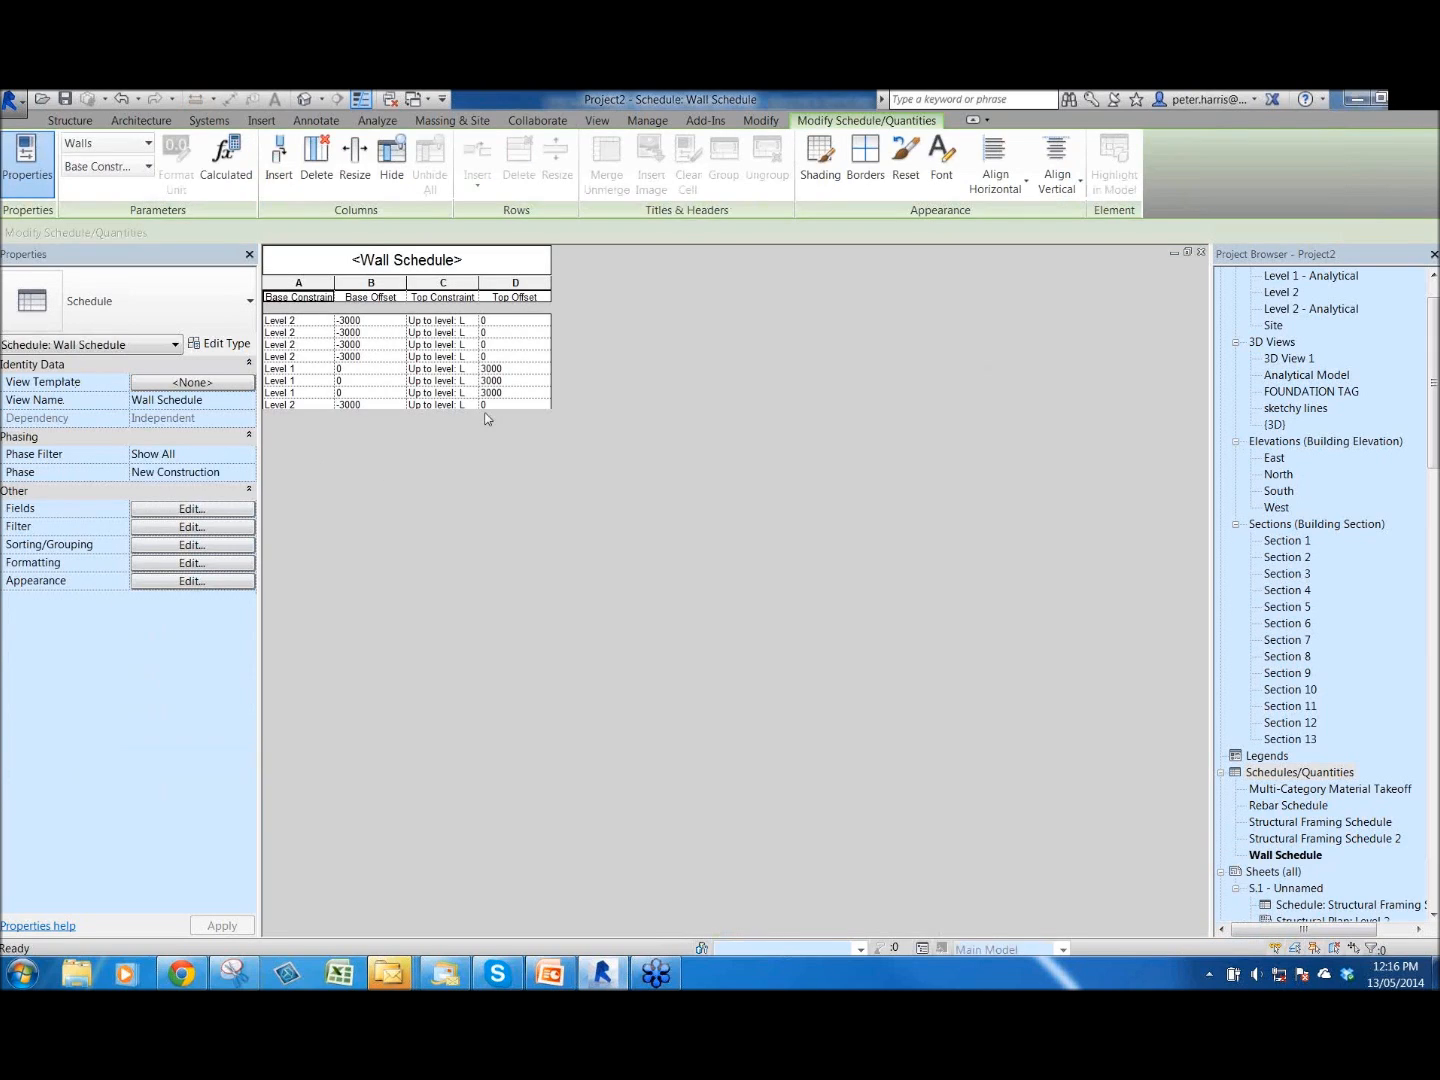
# - Inspect the Base Offset cells in the wall schedule, and return to sheet S.1
pyautogui.click(392, 356)
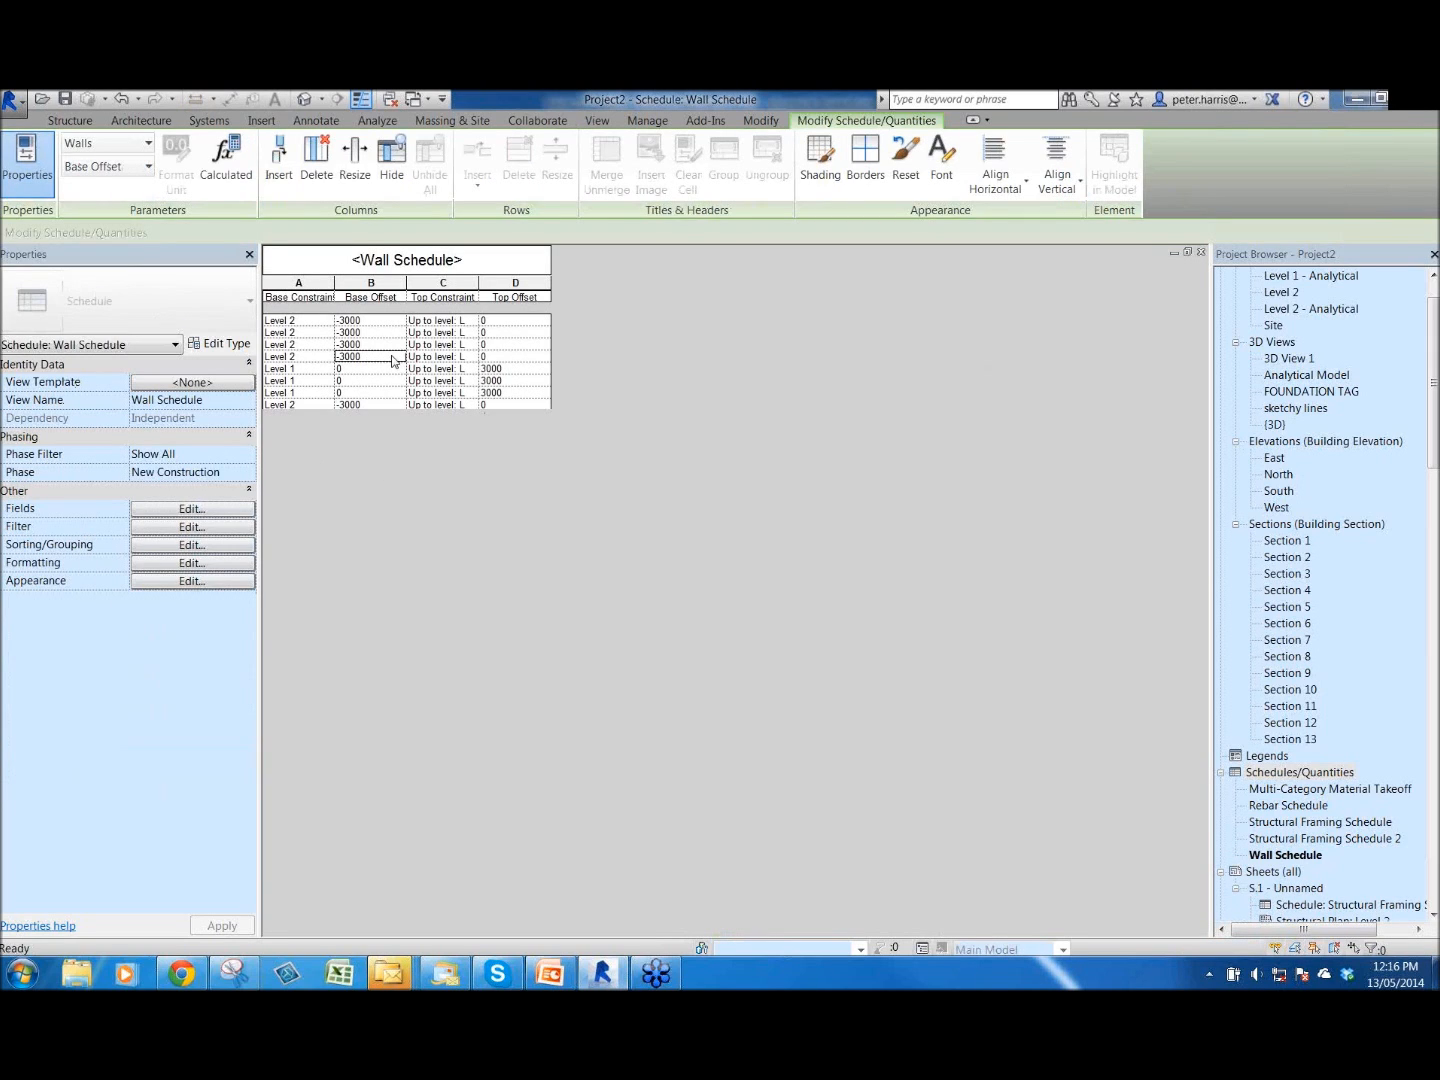
pyautogui.click(391, 347)
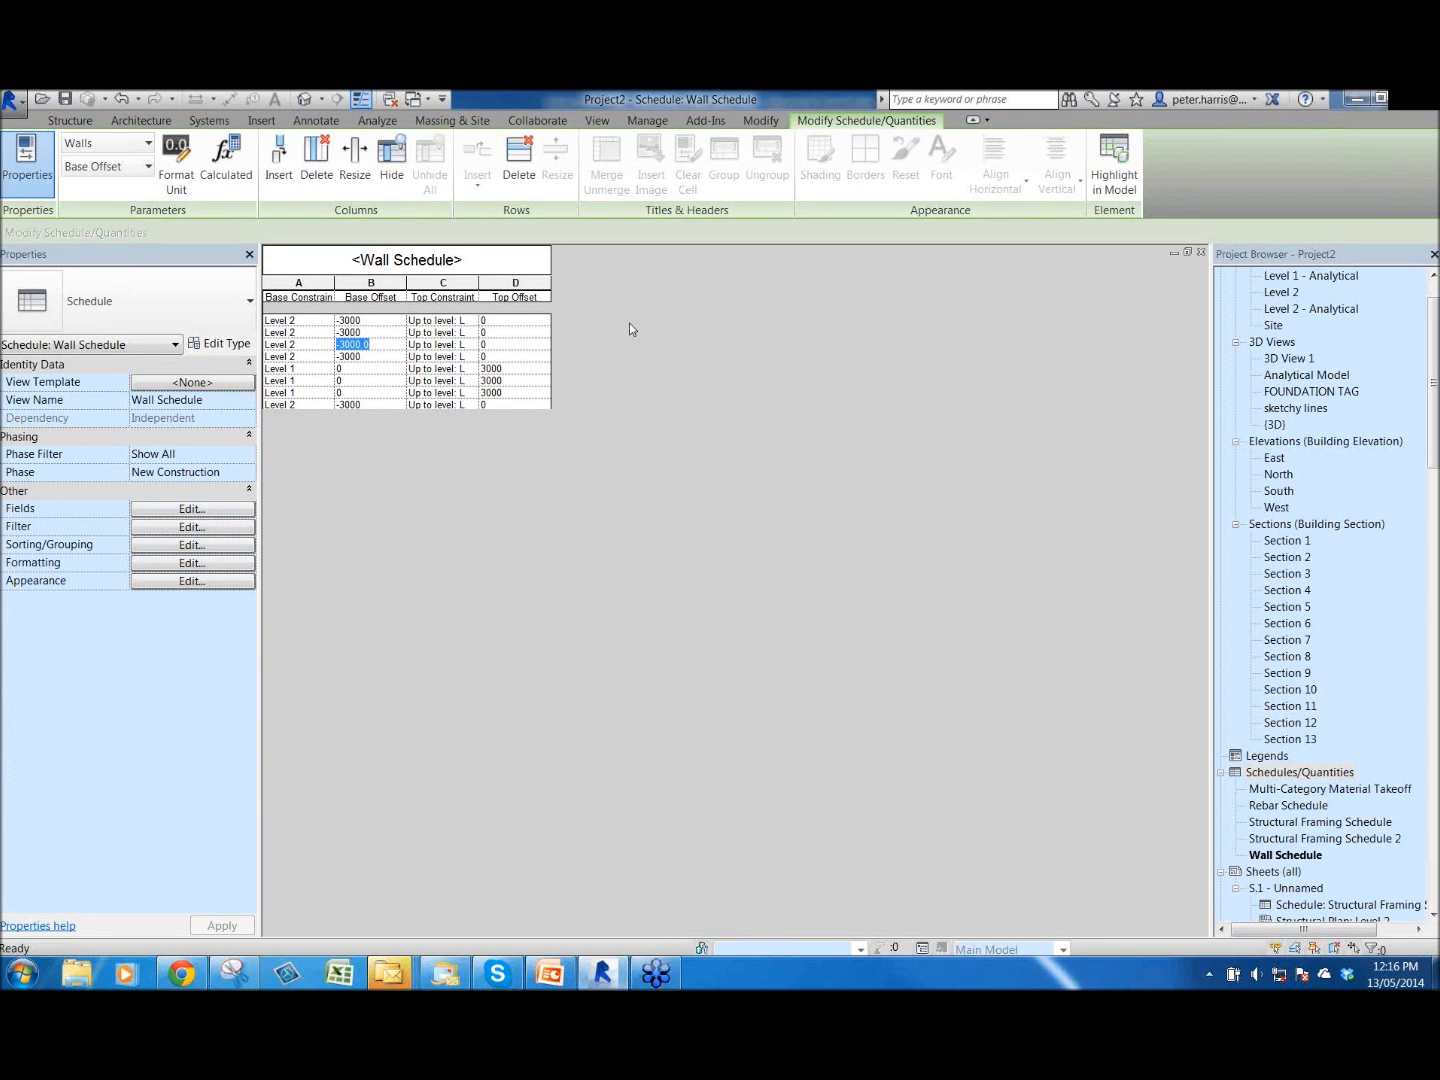
pyautogui.click(837, 509)
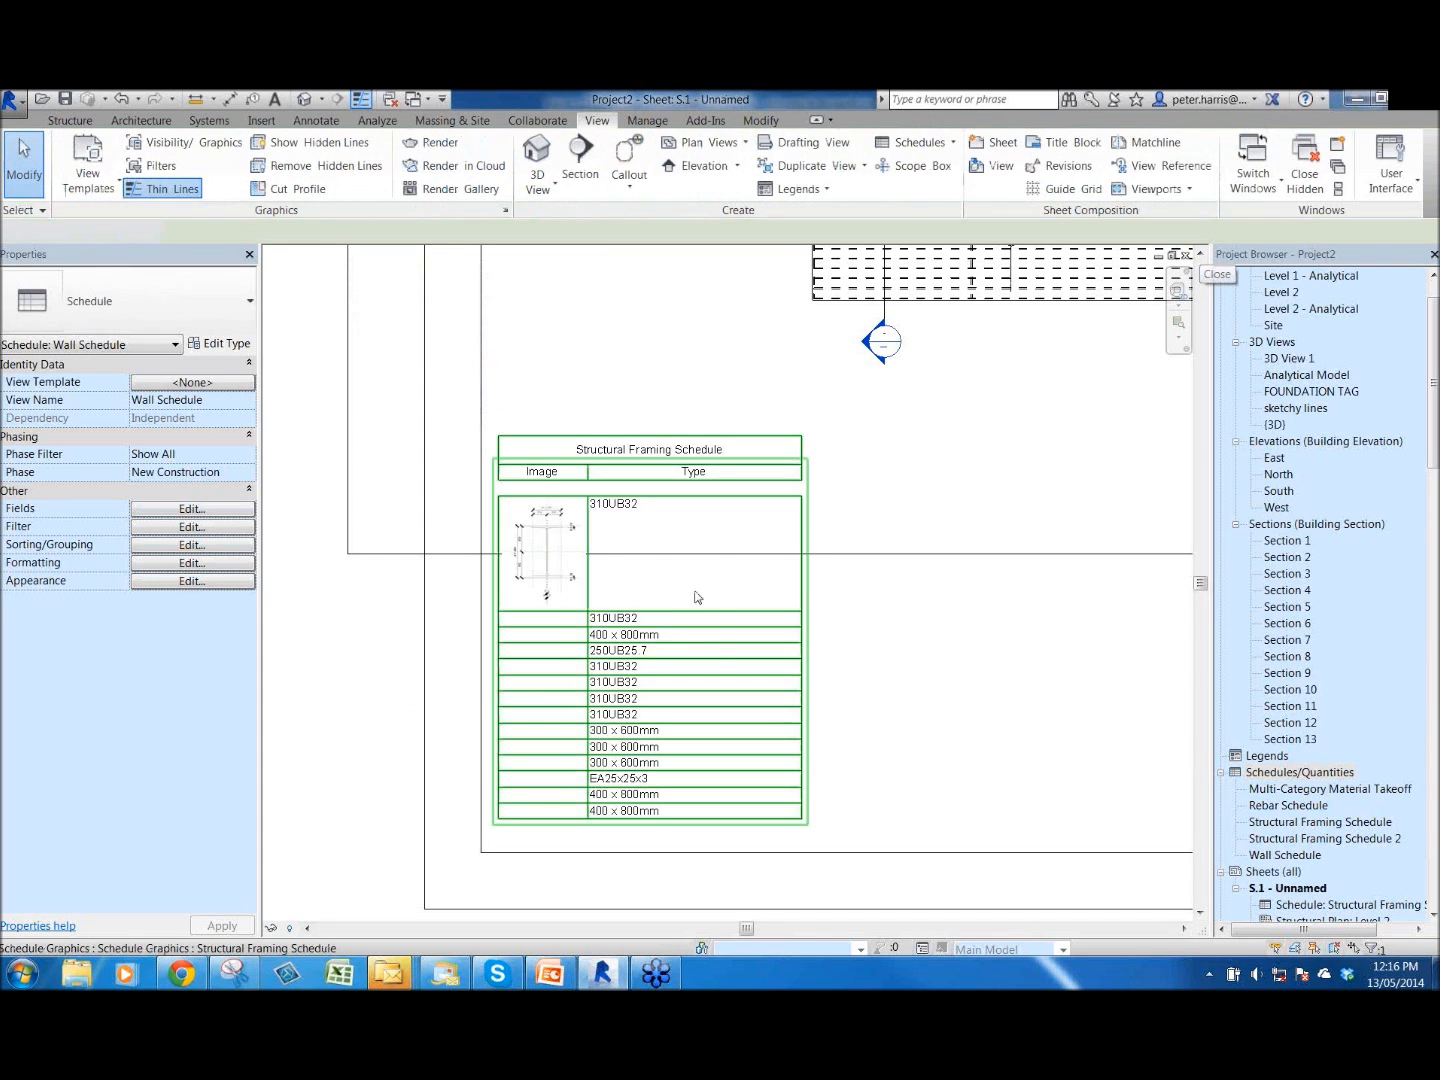
pyautogui.scroll(-3, 679, 621)
pyautogui.moveTo(878, 575); pyautogui.dragTo(716, 612, button='middle')
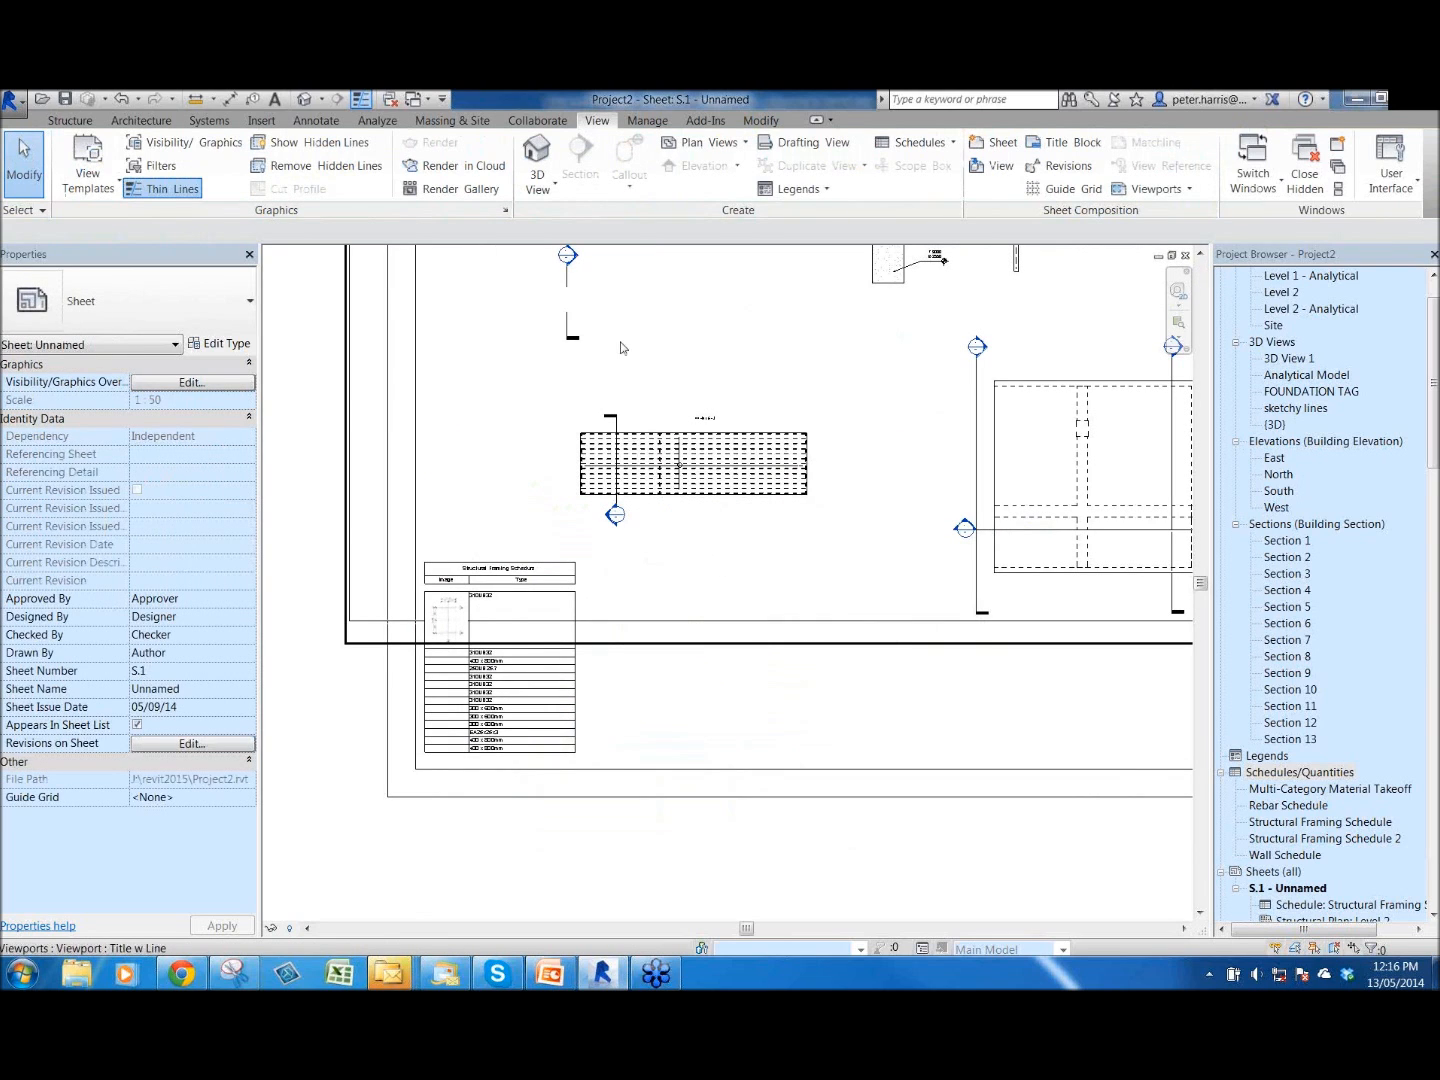
# - Open the project's Assembly Code settings, examine the UniformatClassifications.txt file location, and close the dialog
pyautogui.click(645, 121)
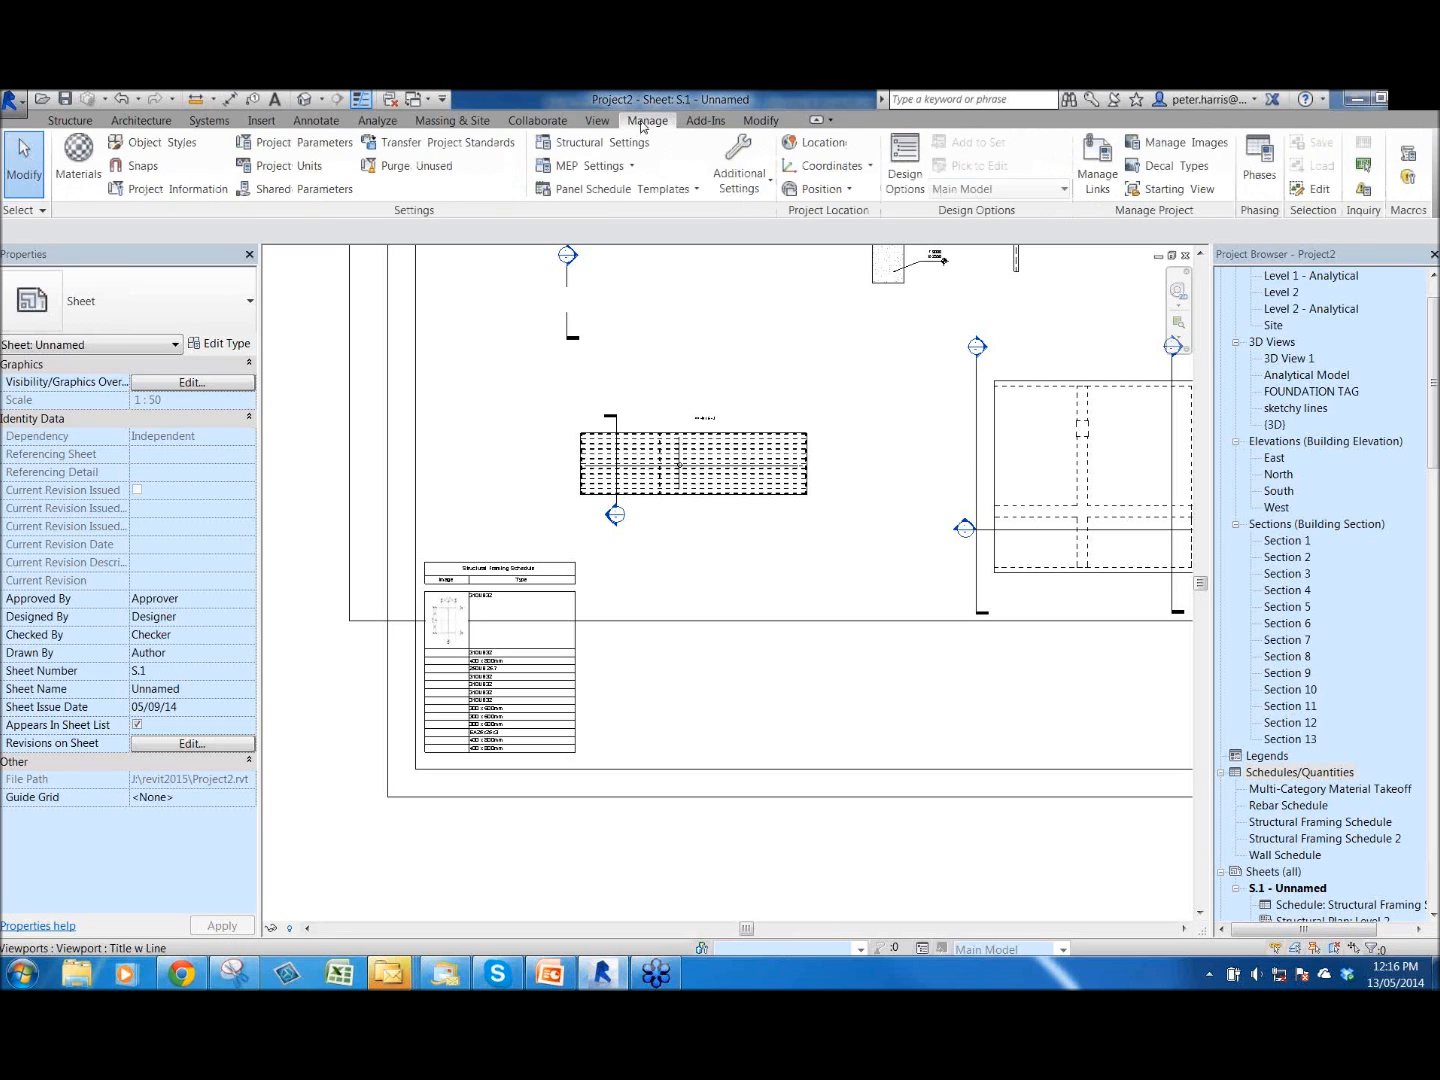
pyautogui.click(757, 190)
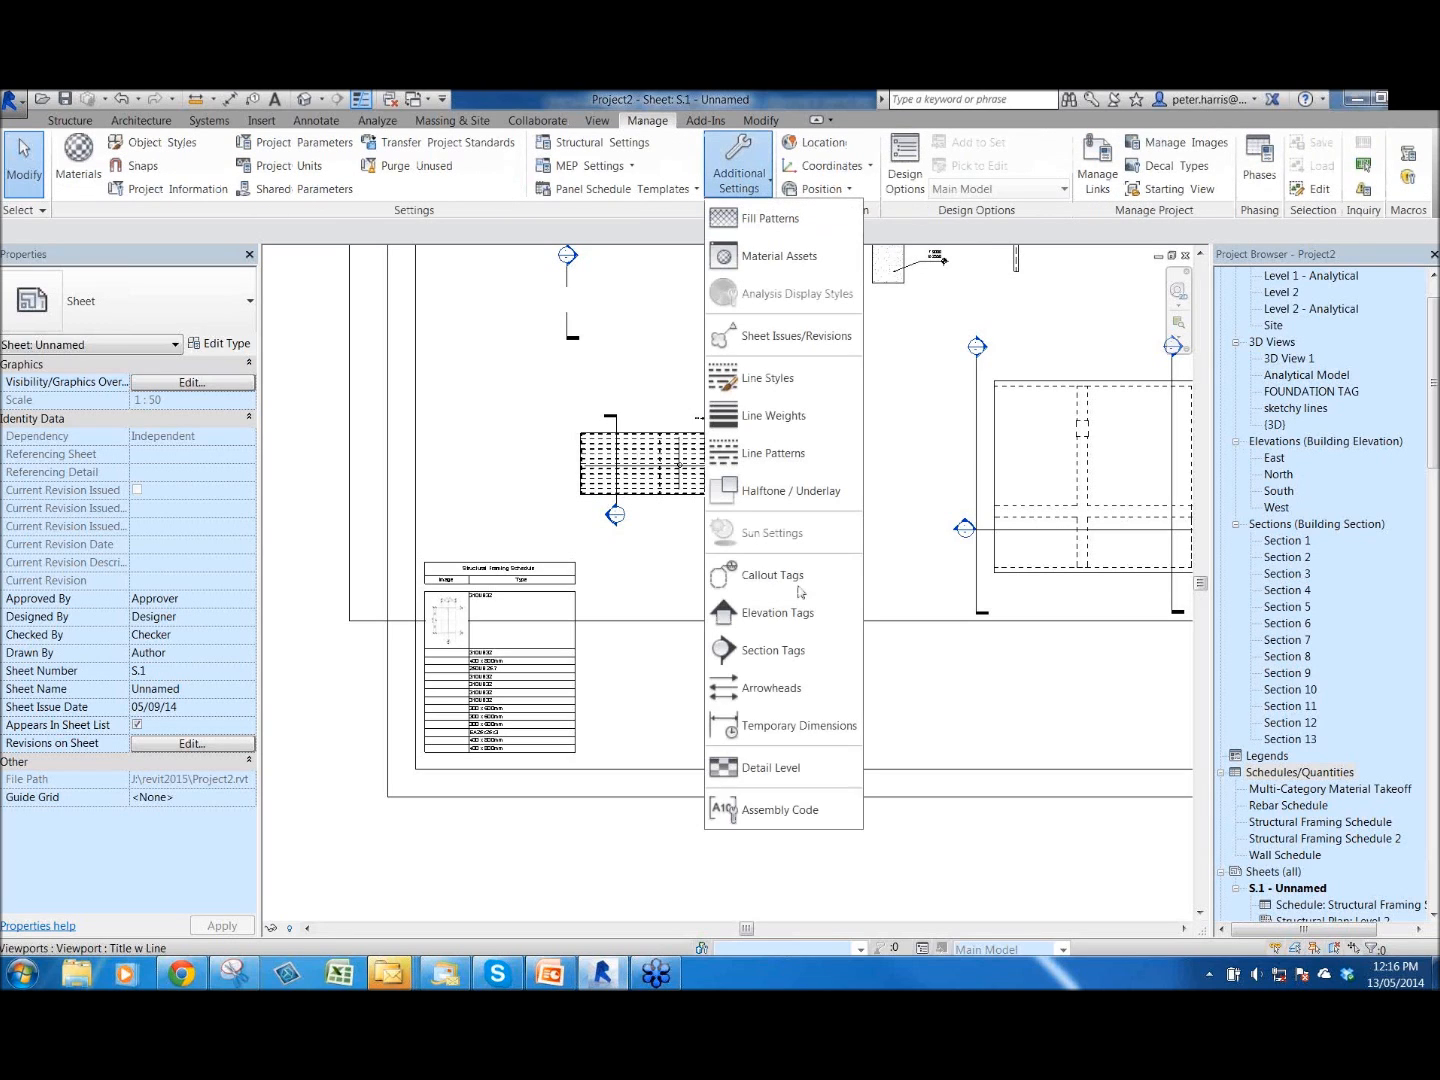
pyautogui.click(765, 815)
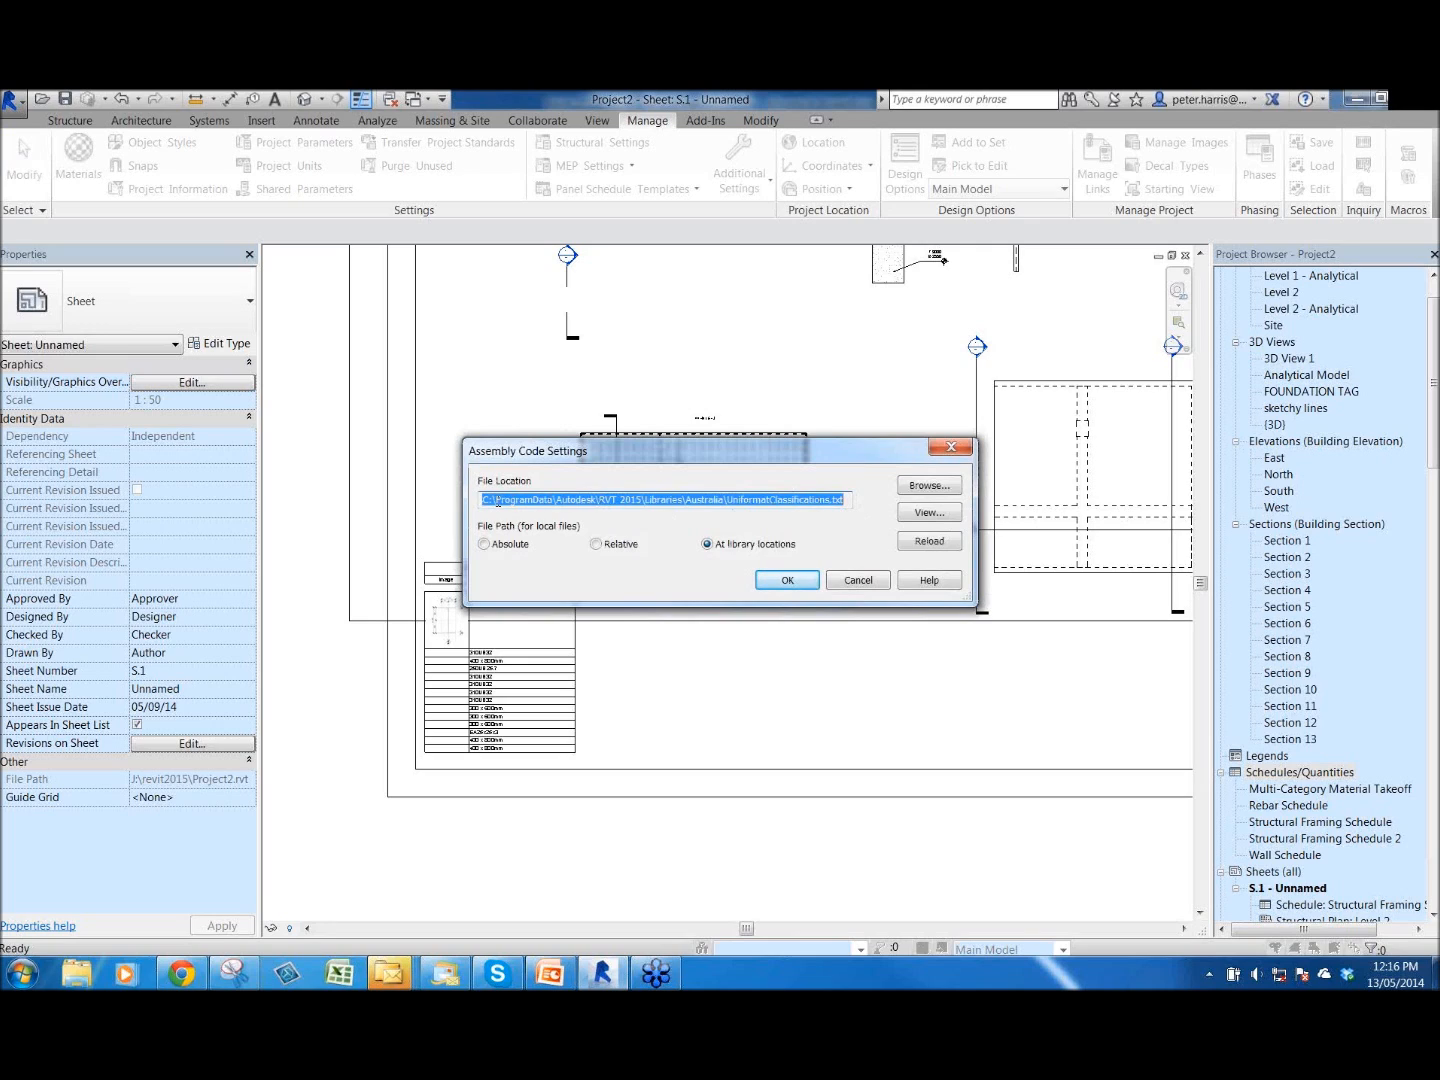
pyautogui.moveTo(583, 504); pyautogui.dragTo(482, 501)
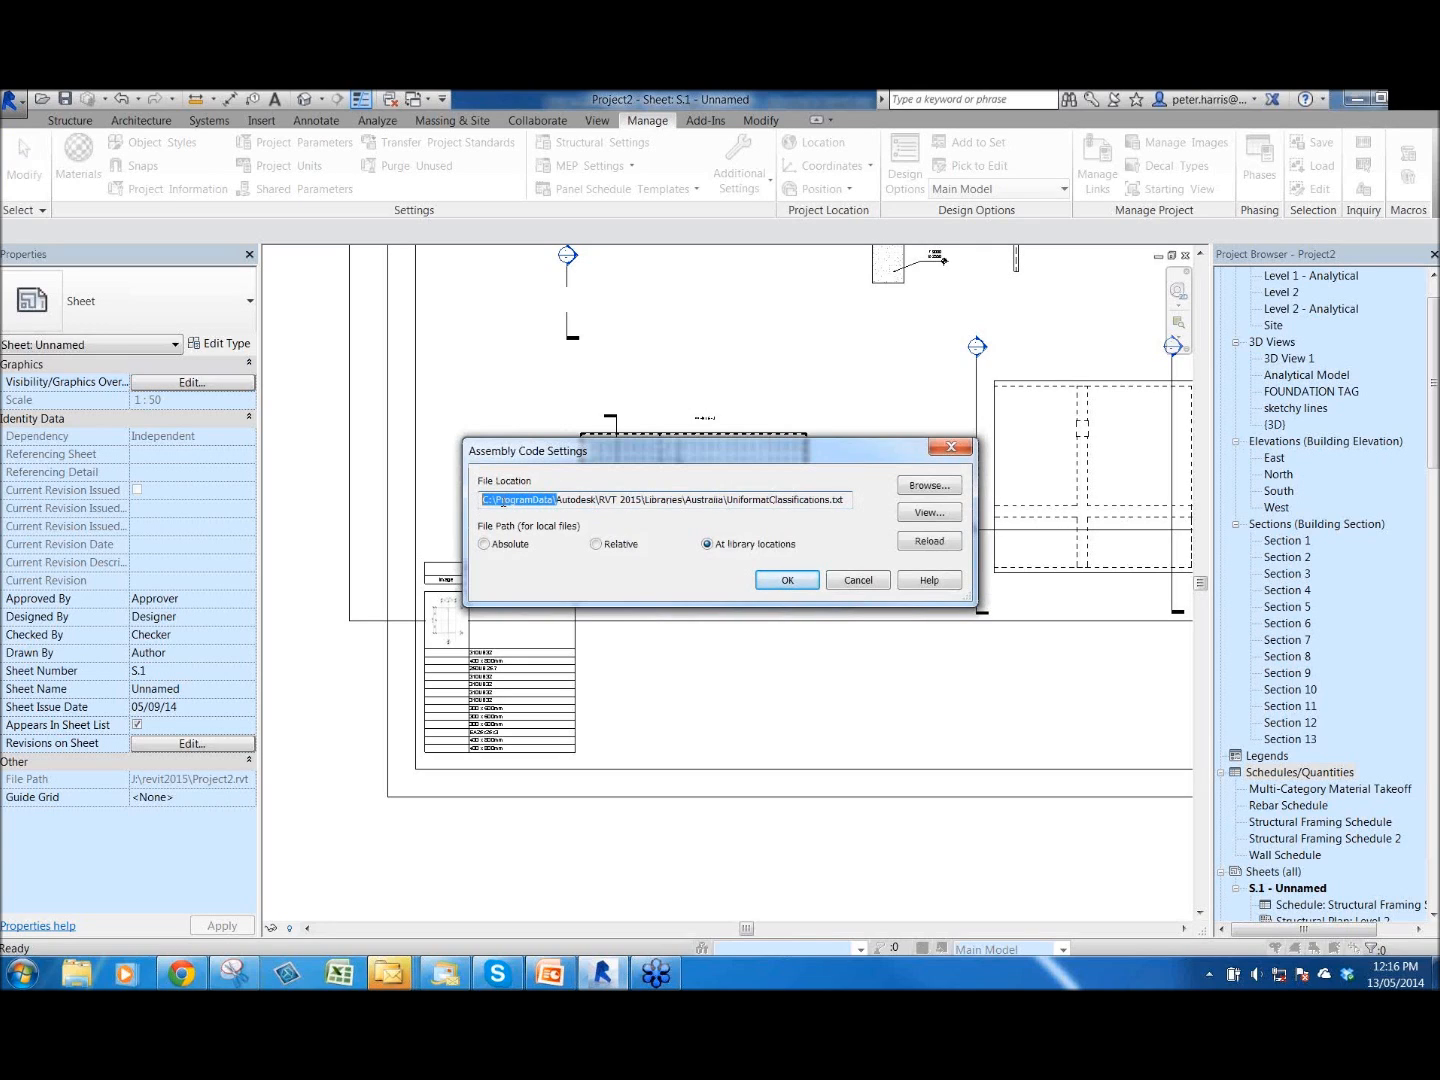
pyautogui.moveTo(832, 501); pyautogui.dragTo(733, 501)
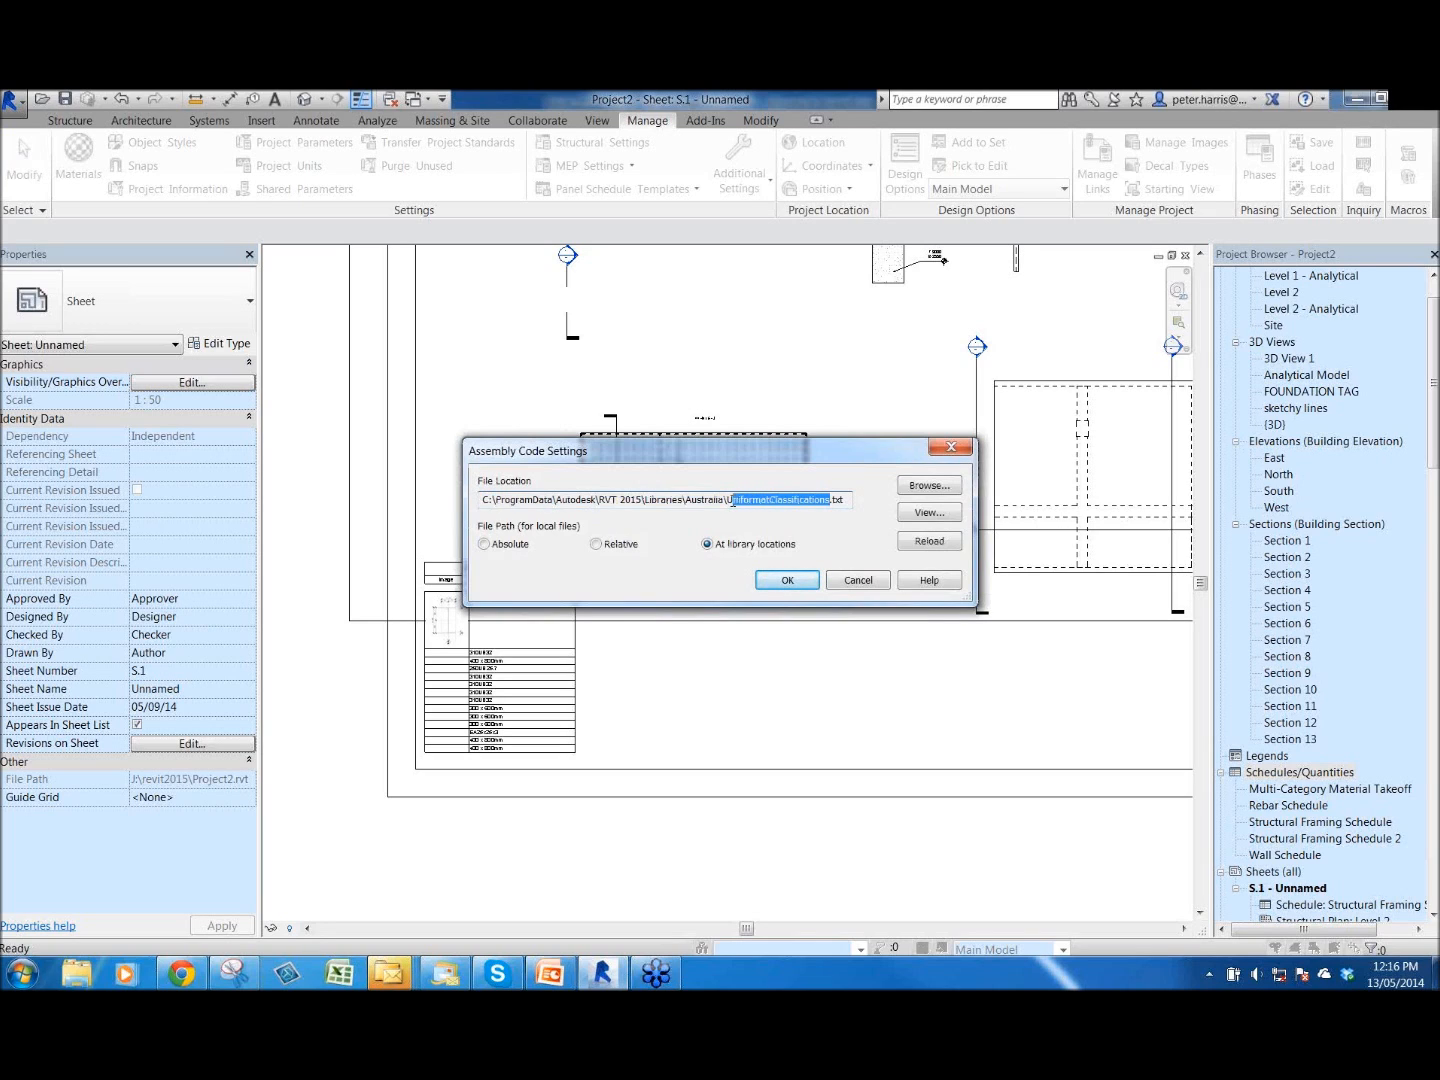
pyautogui.click(843, 498)
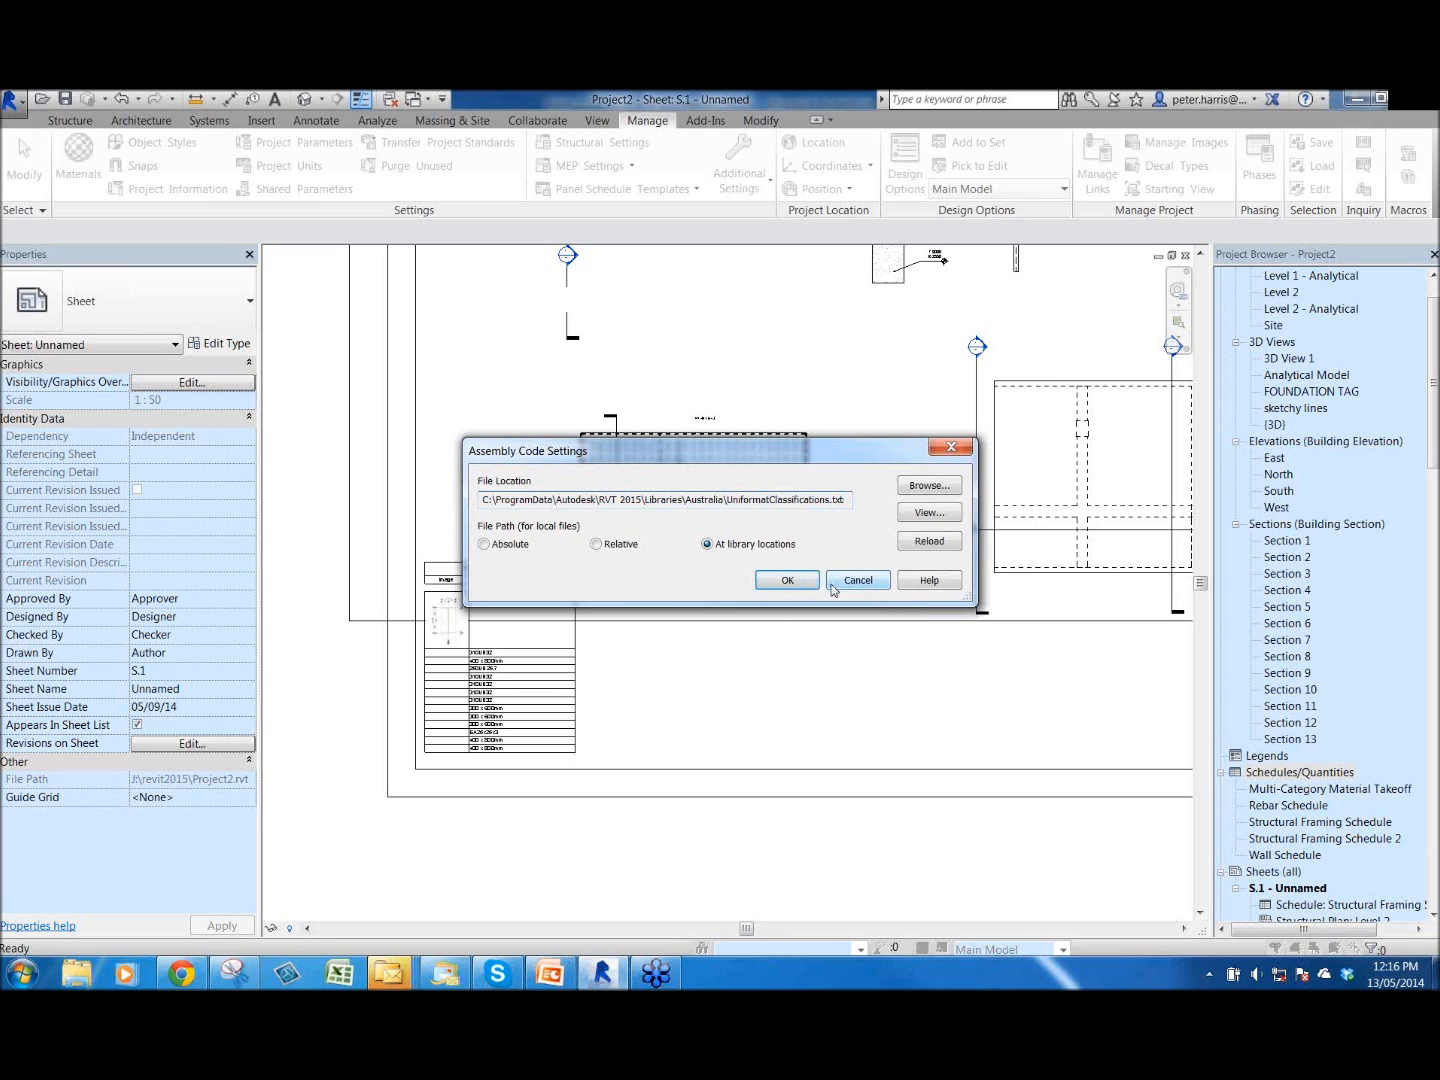
pyautogui.click(790, 581)
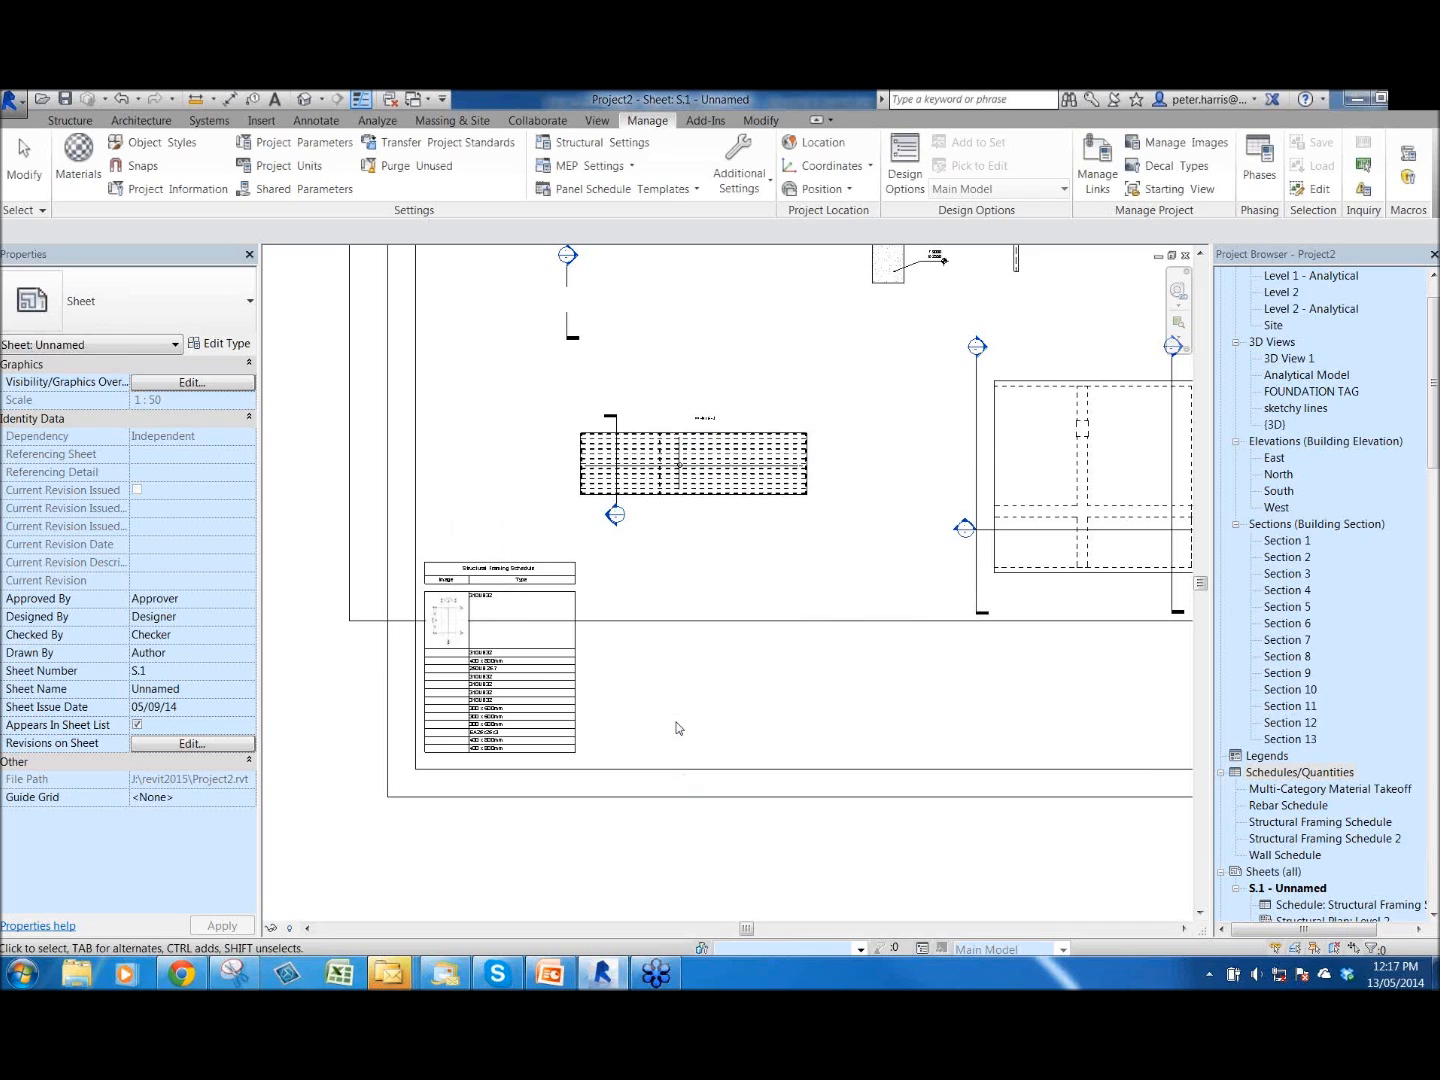
# - Activate the Level 2 structural plan viewport on sheet S.1, examine the plan, and deactivate the viewport
pyautogui.scroll(-3, 677, 728)
pyautogui.moveTo(804, 726); pyautogui.dragTo(777, 818, button='middle')
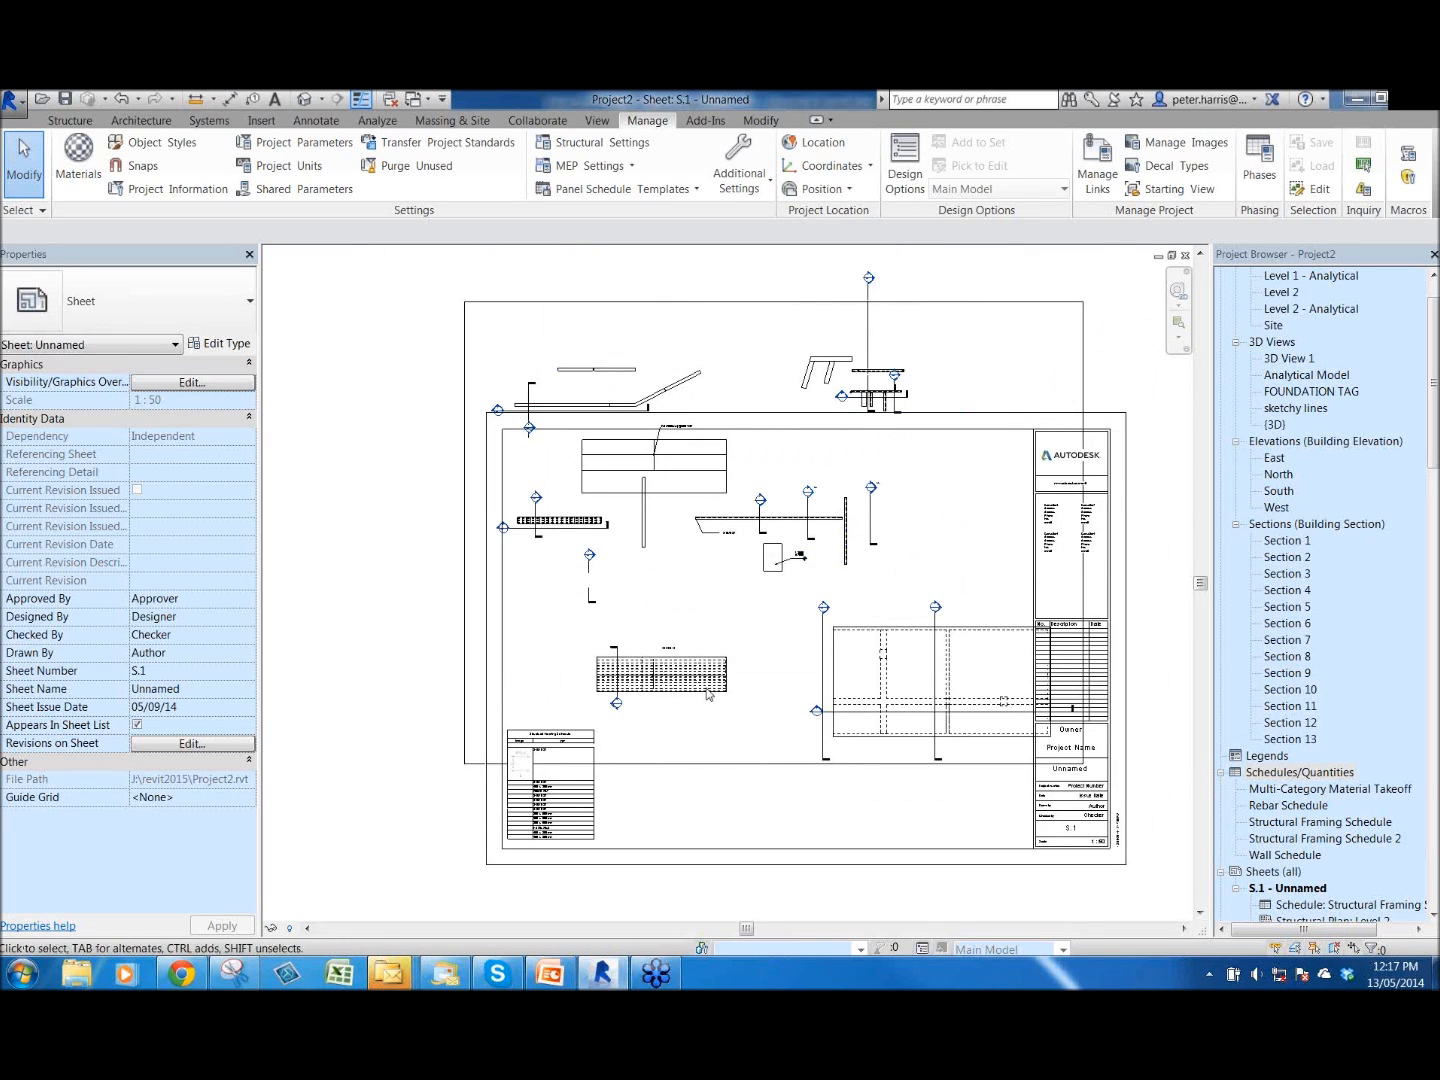
pyautogui.doubleClick(828, 485)
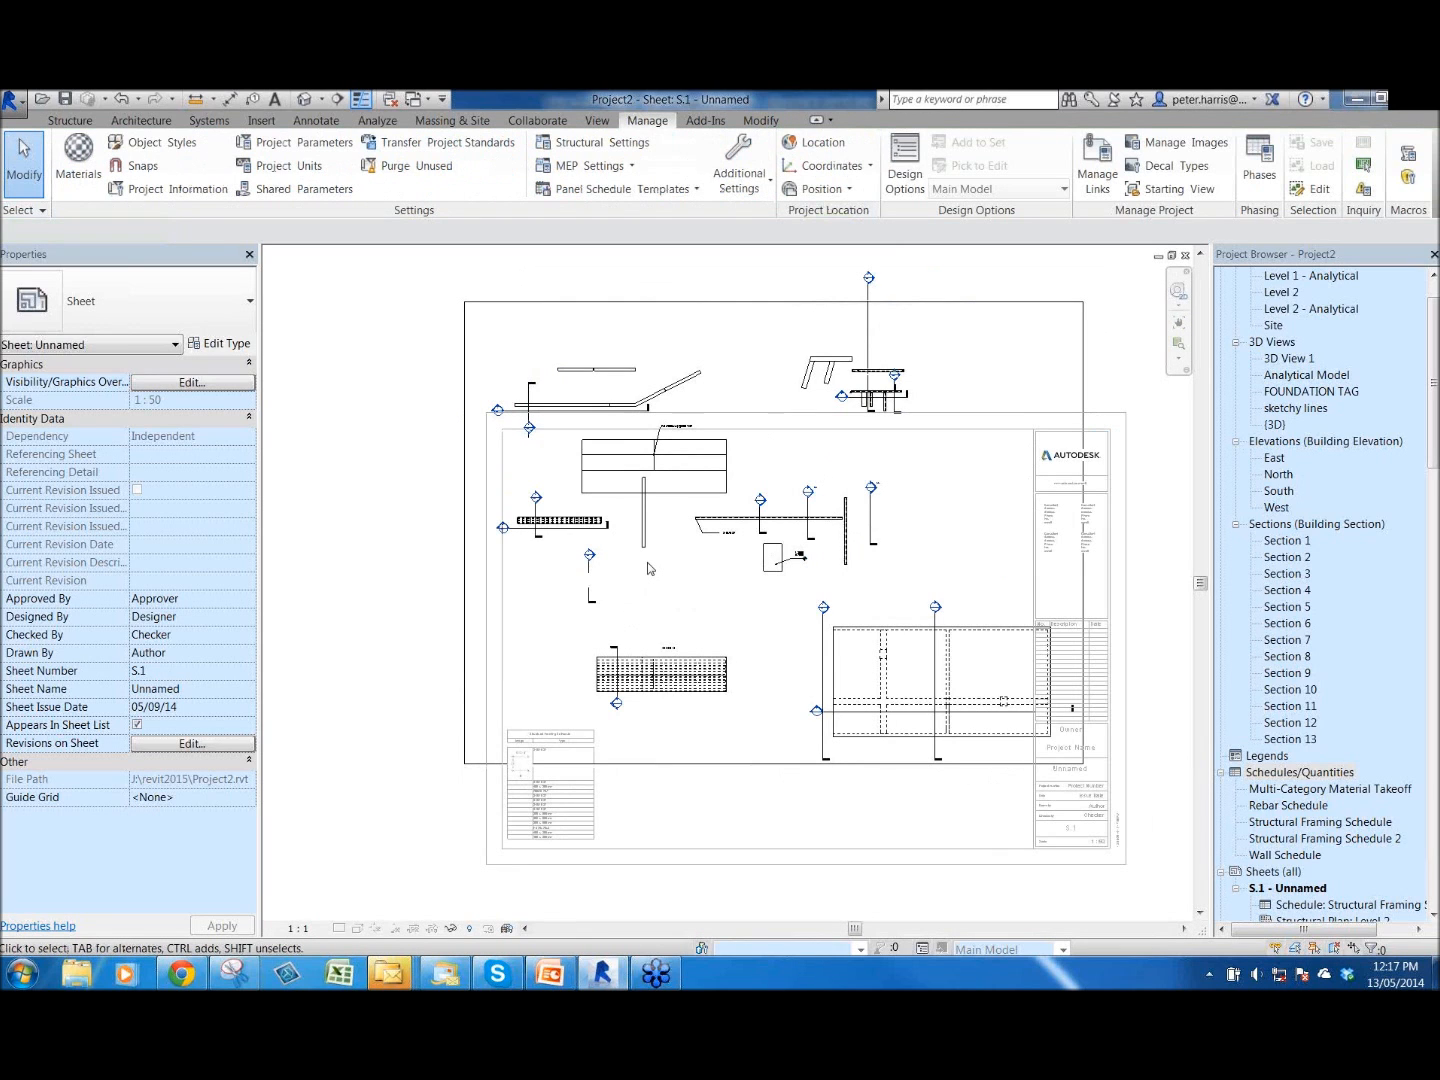
pyautogui.scroll(3, 648, 568)
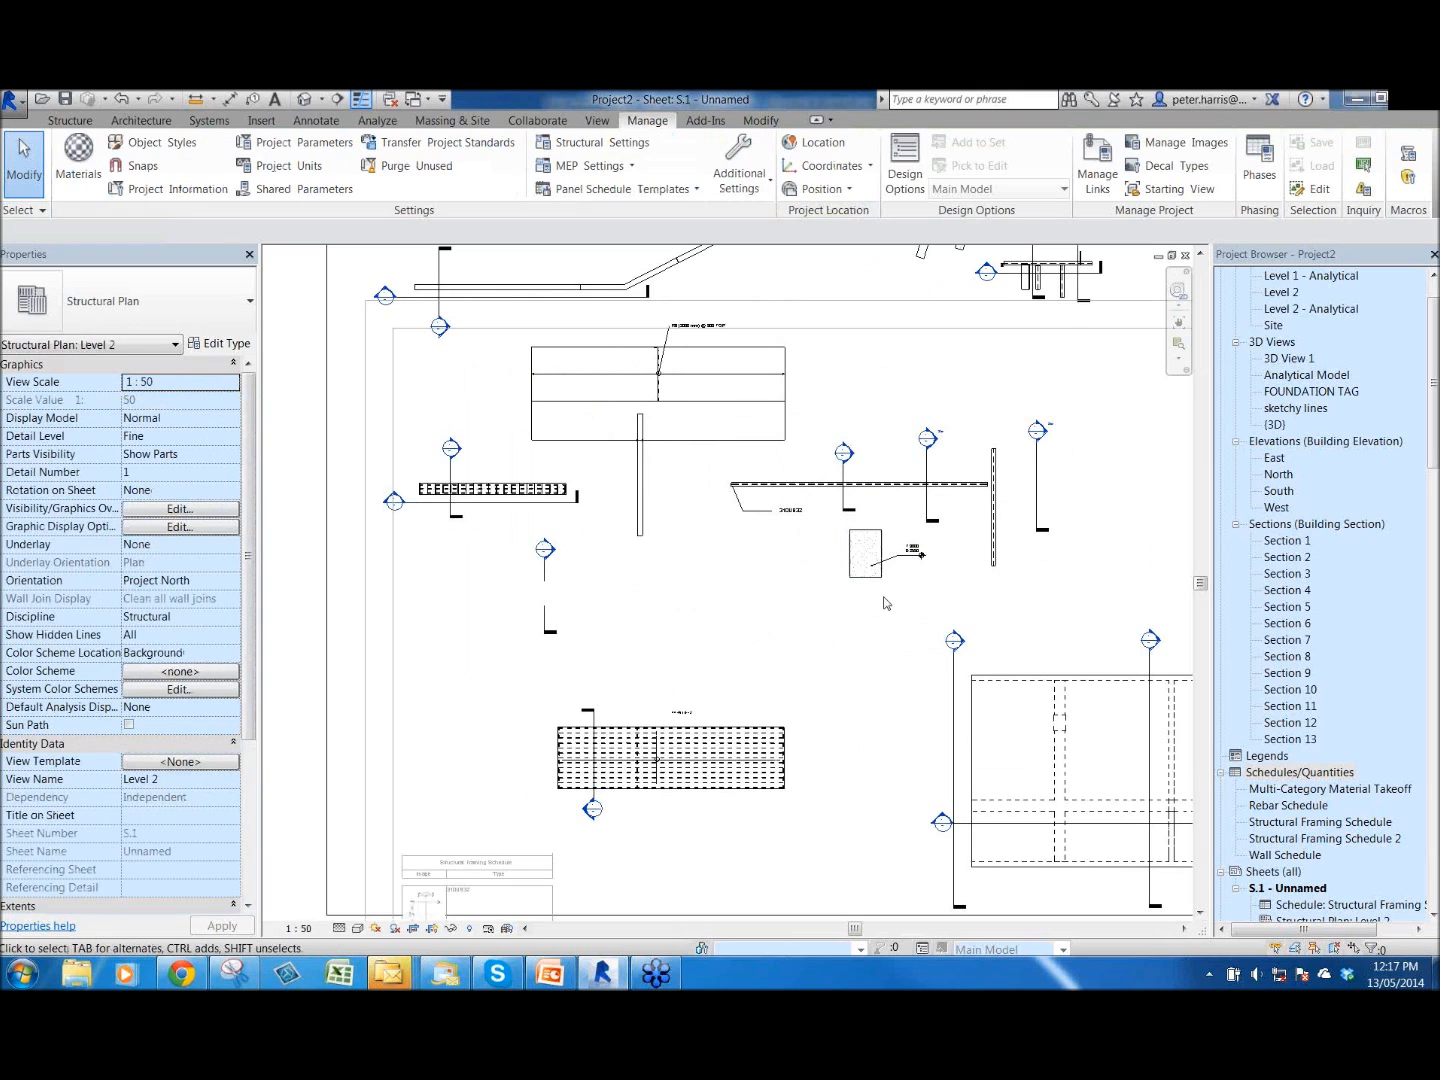
pyautogui.click(809, 590)
pyautogui.scroll(-3, 806, 589)
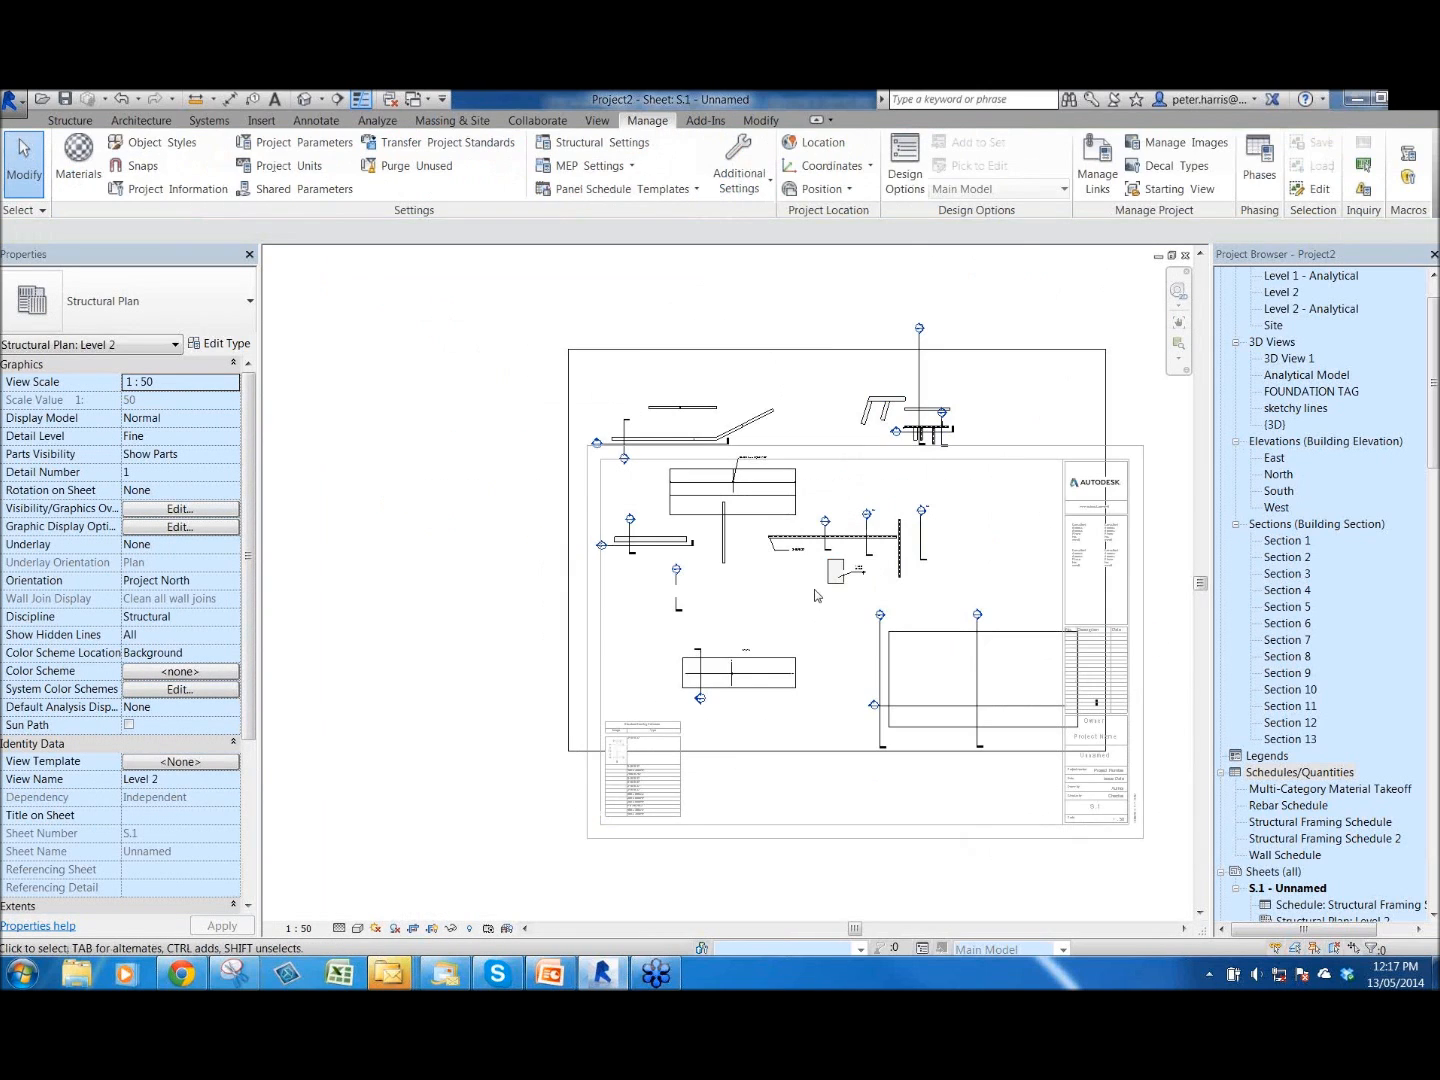
pyautogui.rightClick(799, 589)
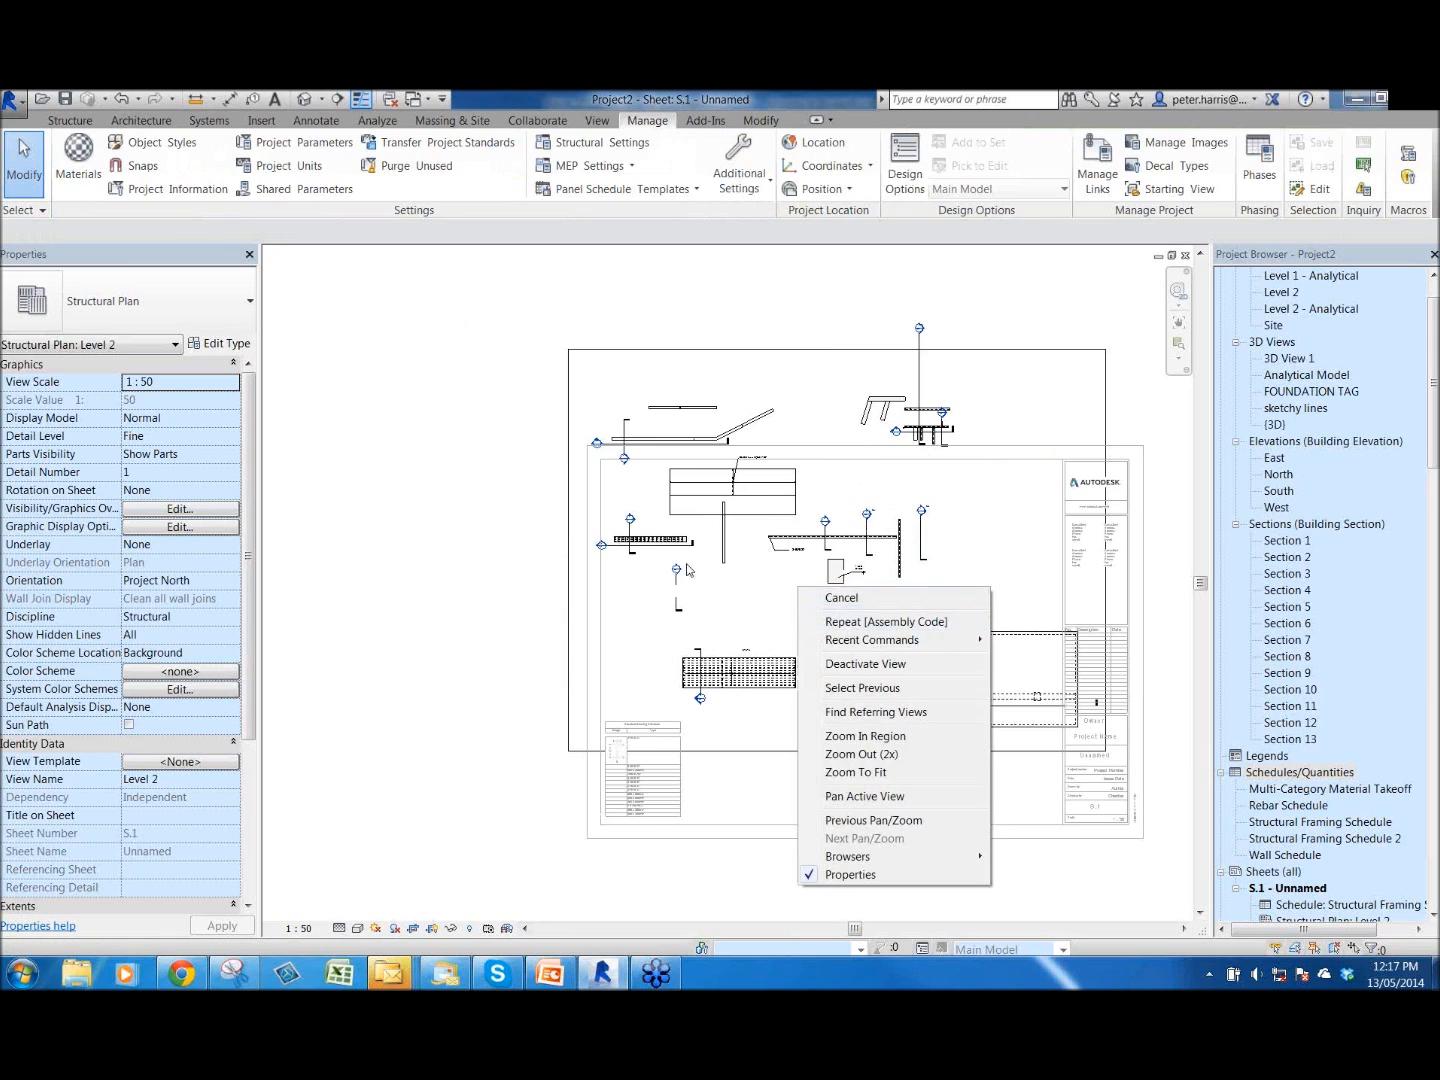
pyautogui.click(525, 553)
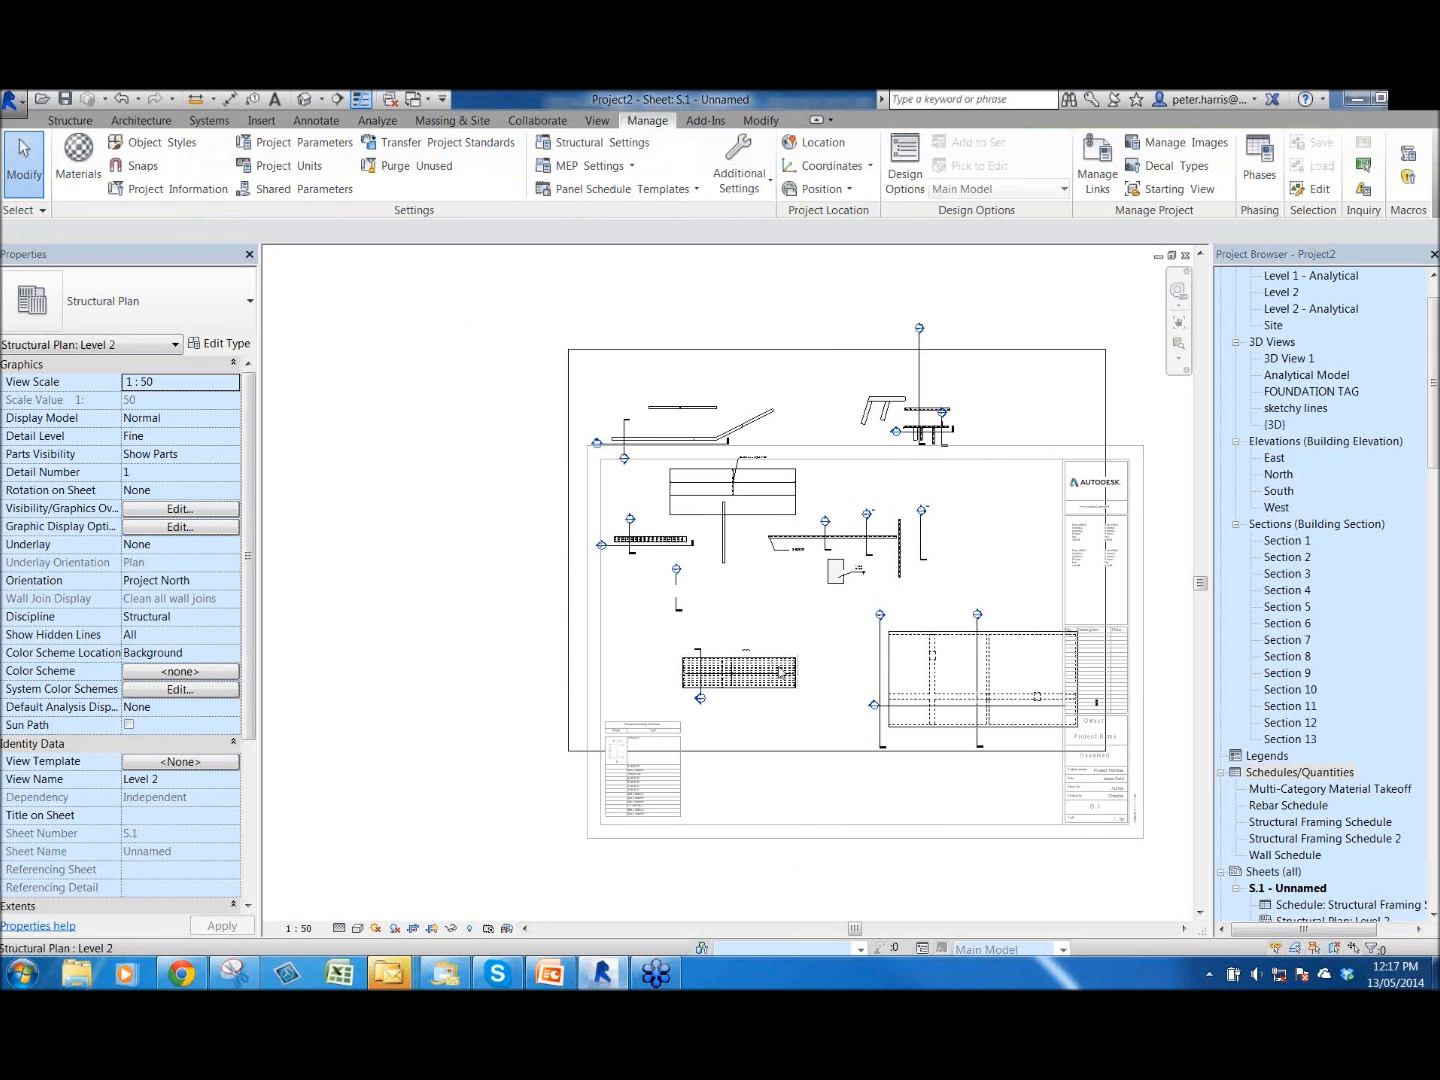
pyautogui.doubleClick(500, 635)
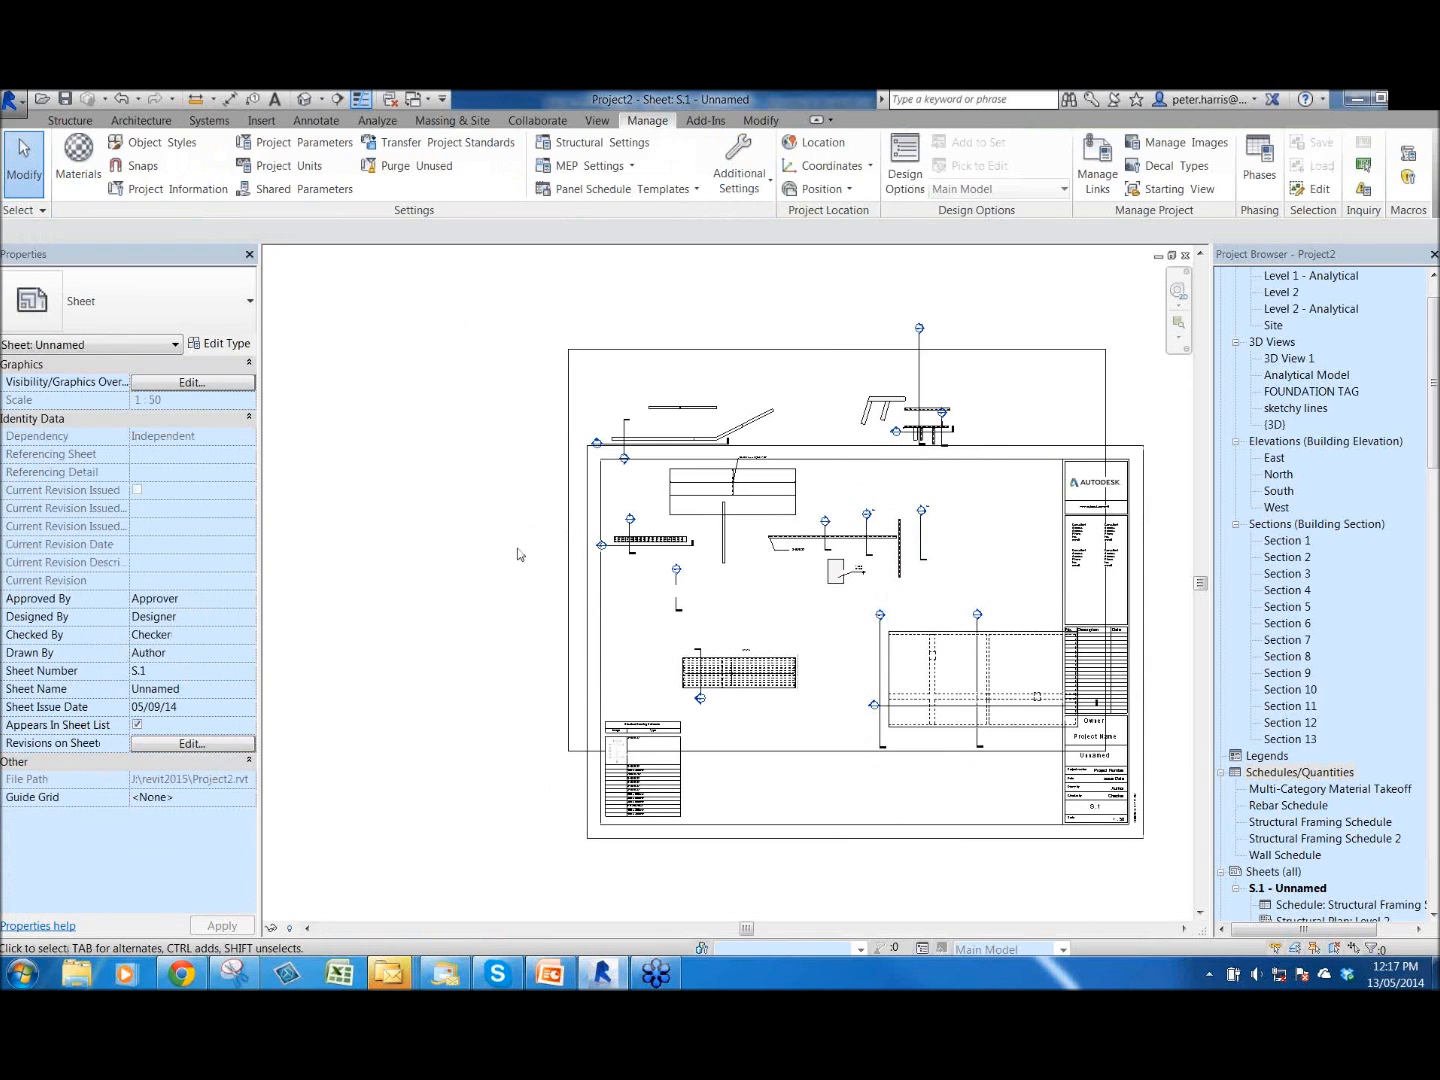
pyautogui.scroll(2, 517, 554)
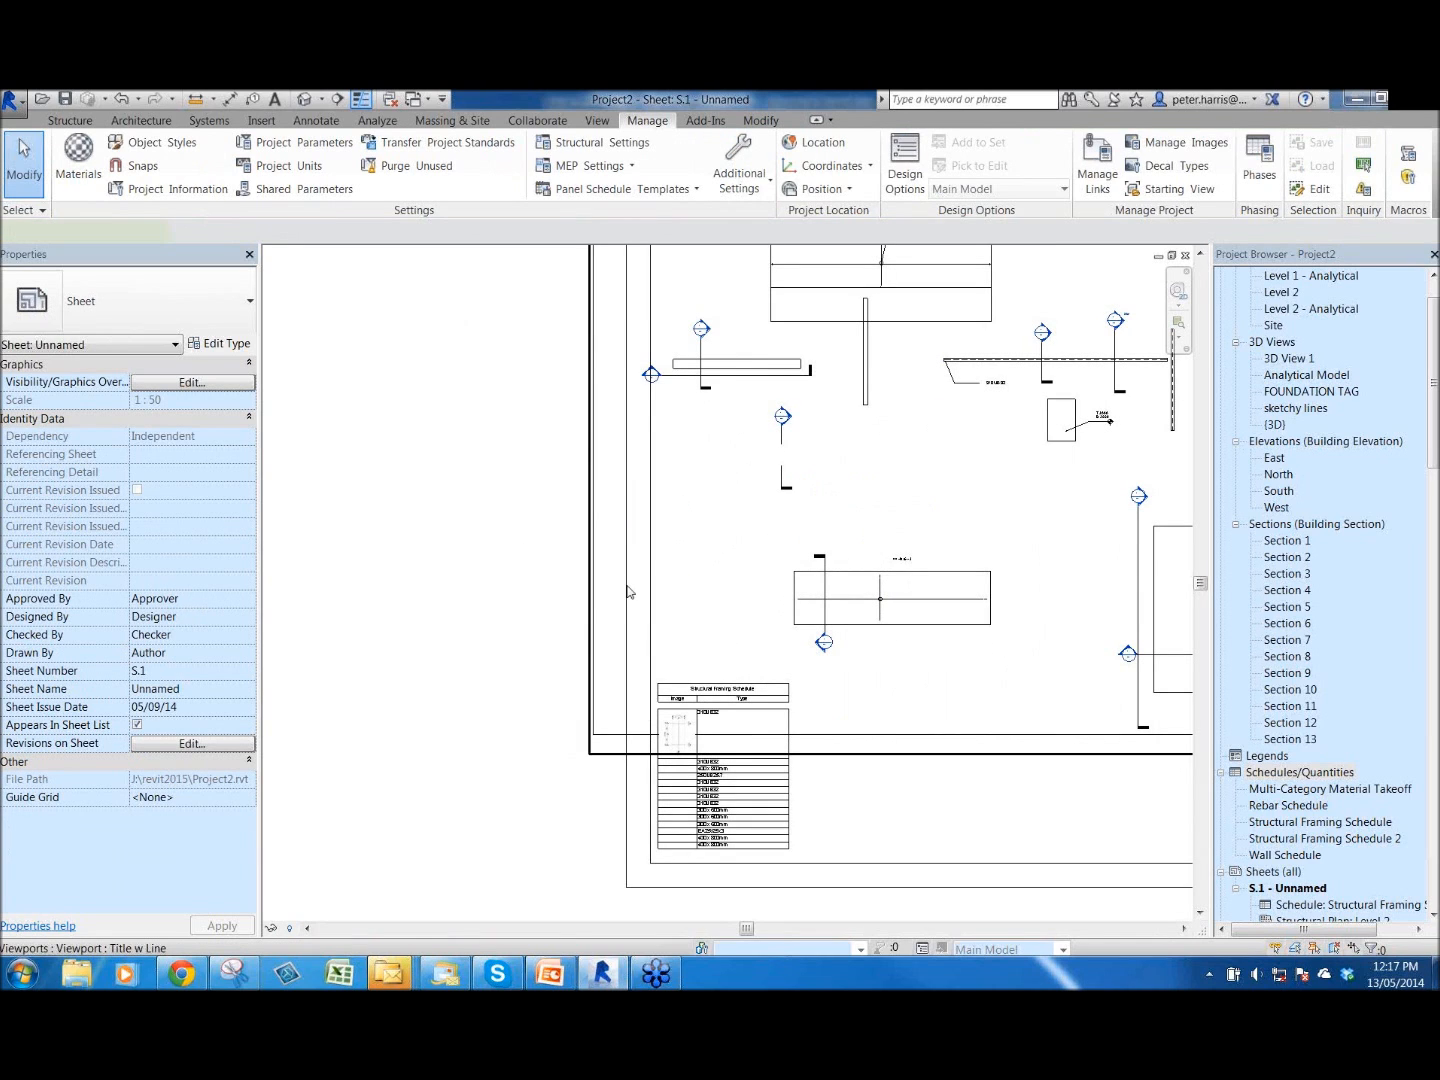
pyautogui.doubleClick(550, 611)
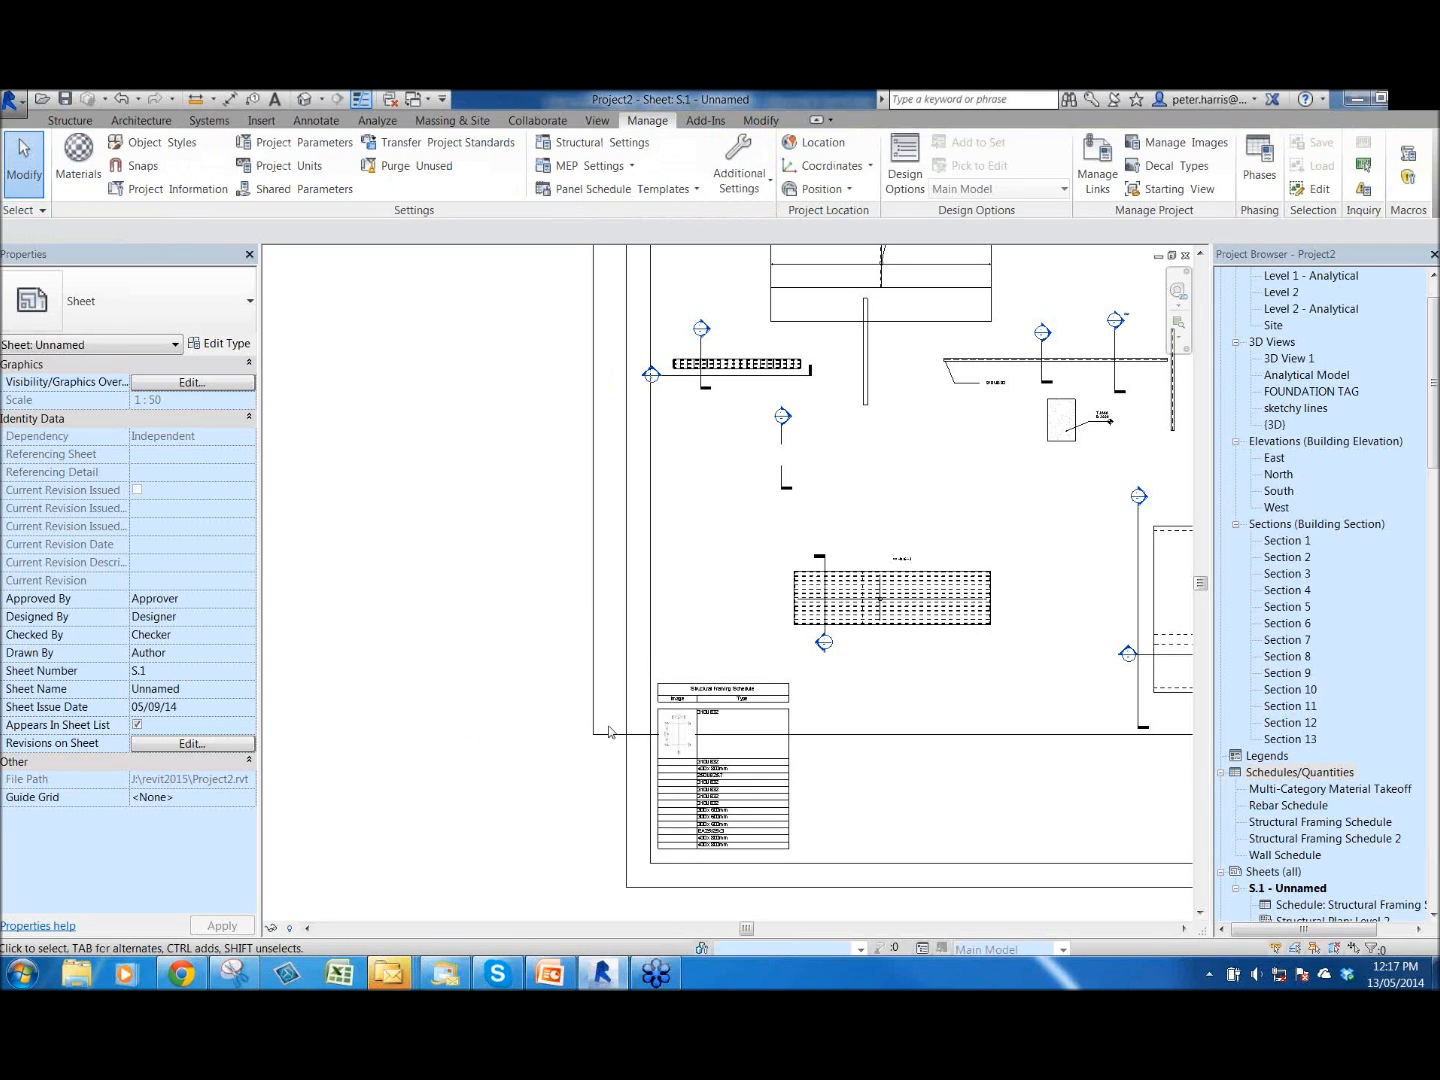
pyautogui.scroll(-5, 621, 676)
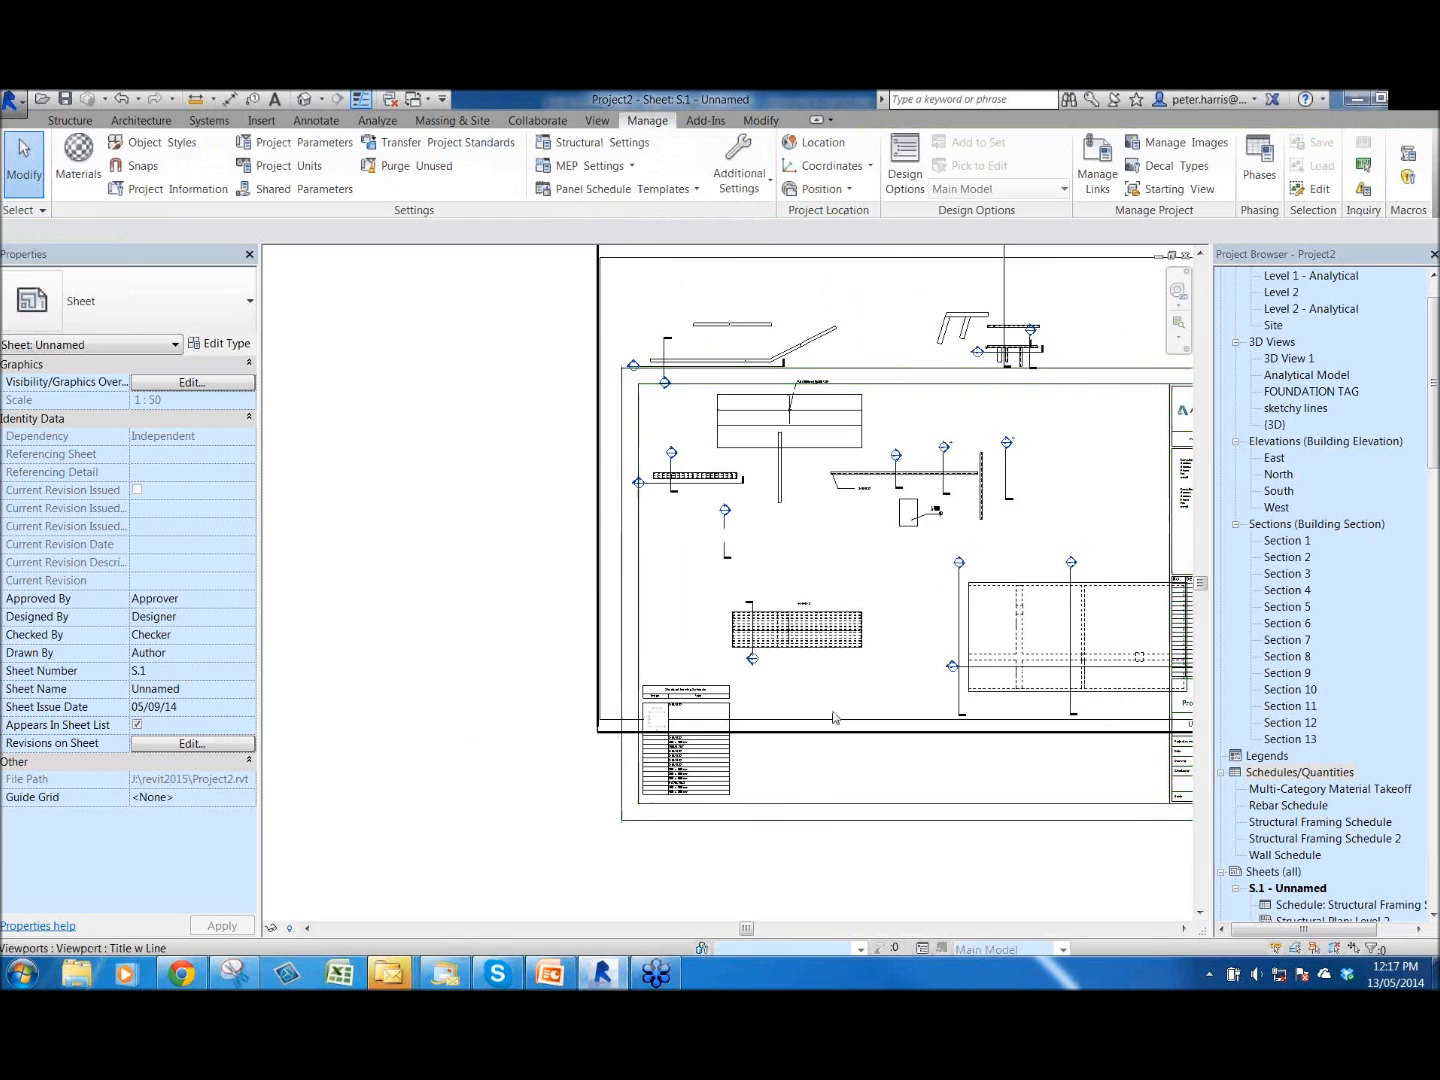
pyautogui.moveTo(893, 735); pyautogui.dragTo(825, 755, button='middle')
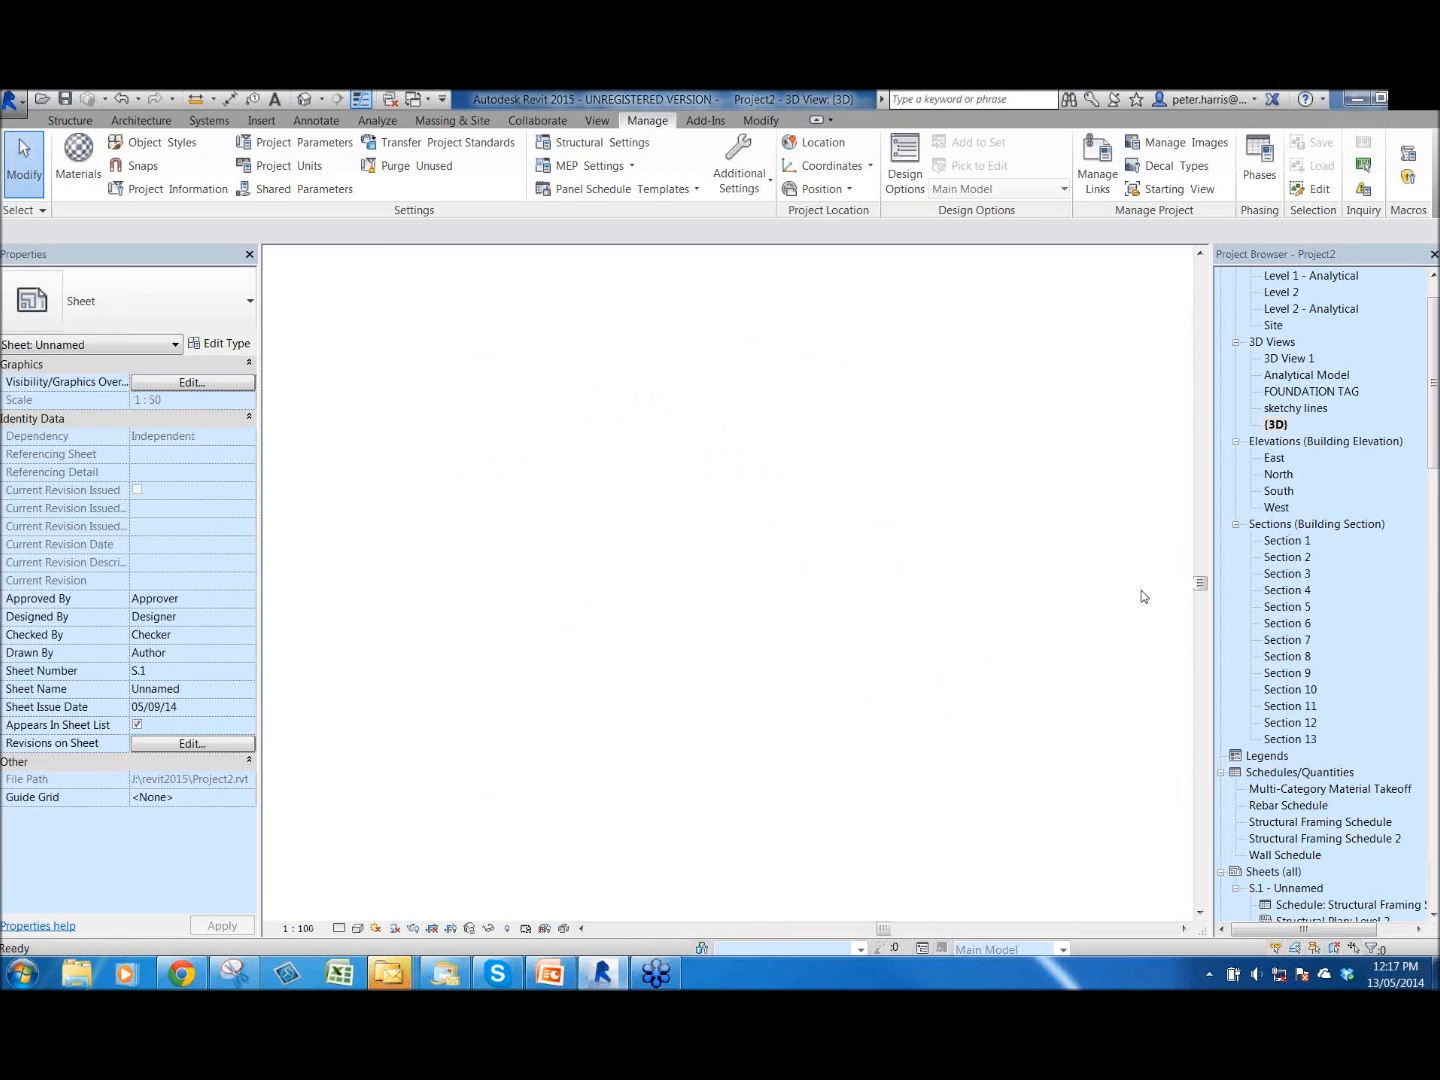
# - Open the {3D} view and apply the Structural Framing Plan view template to it
pyautogui.moveTo(778, 791); pyautogui.dragTo(827, 783, button='middle')
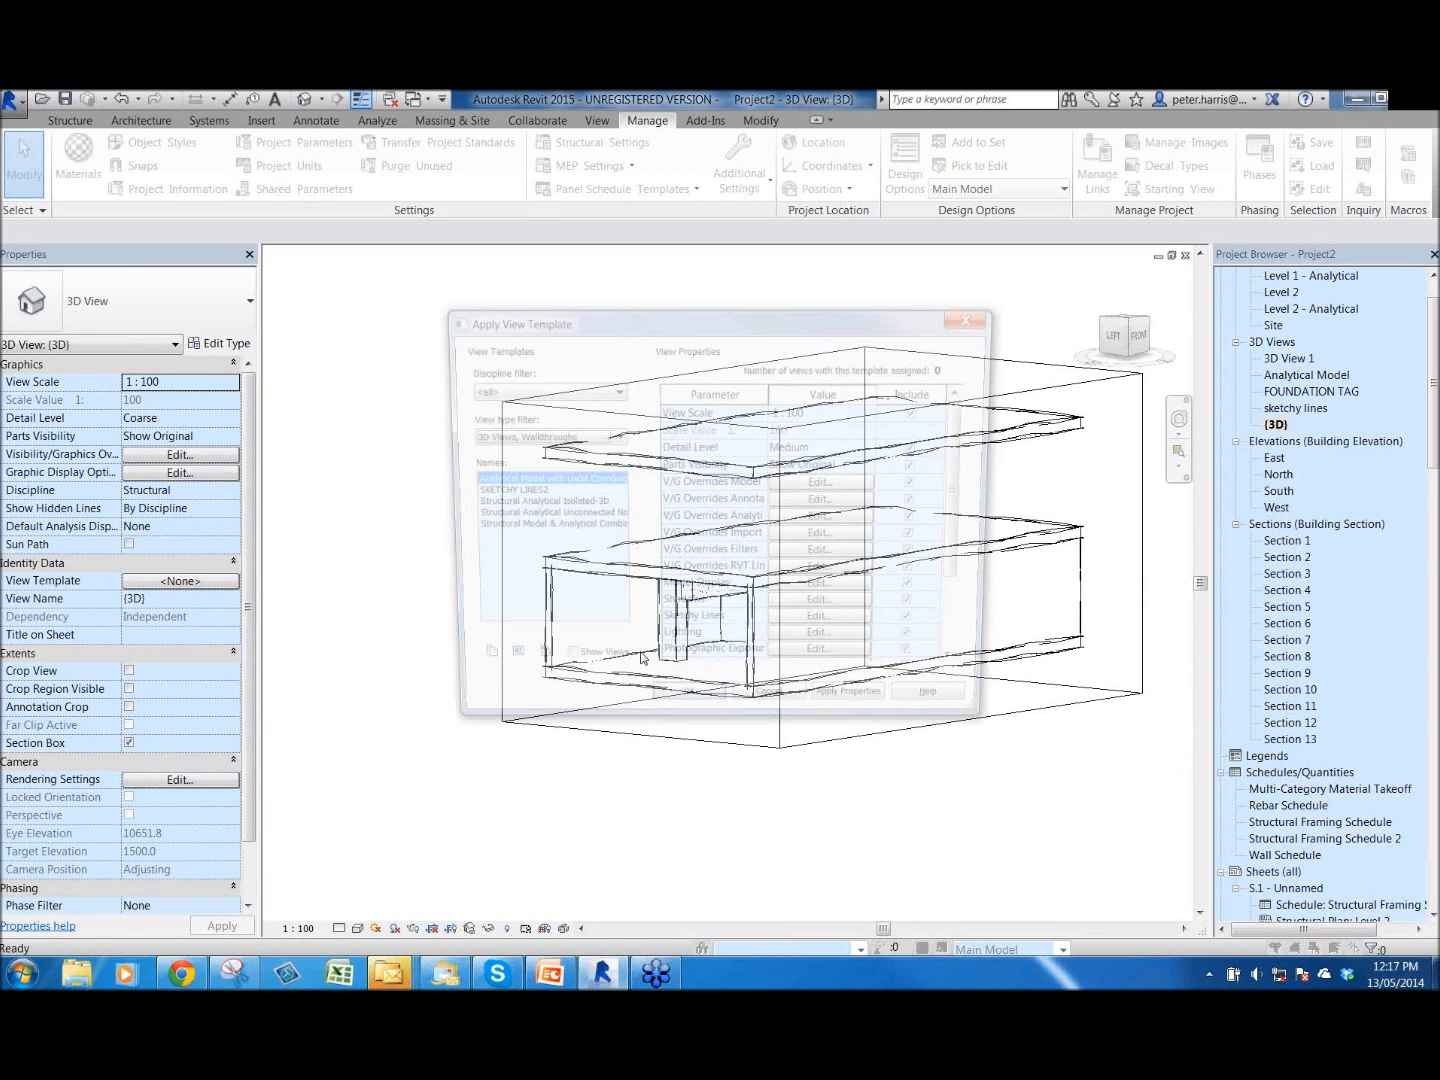
pyautogui.click(541, 436)
pyautogui.click(520, 454)
pyautogui.scroll(-3, 520, 561)
pyautogui.click(523, 589)
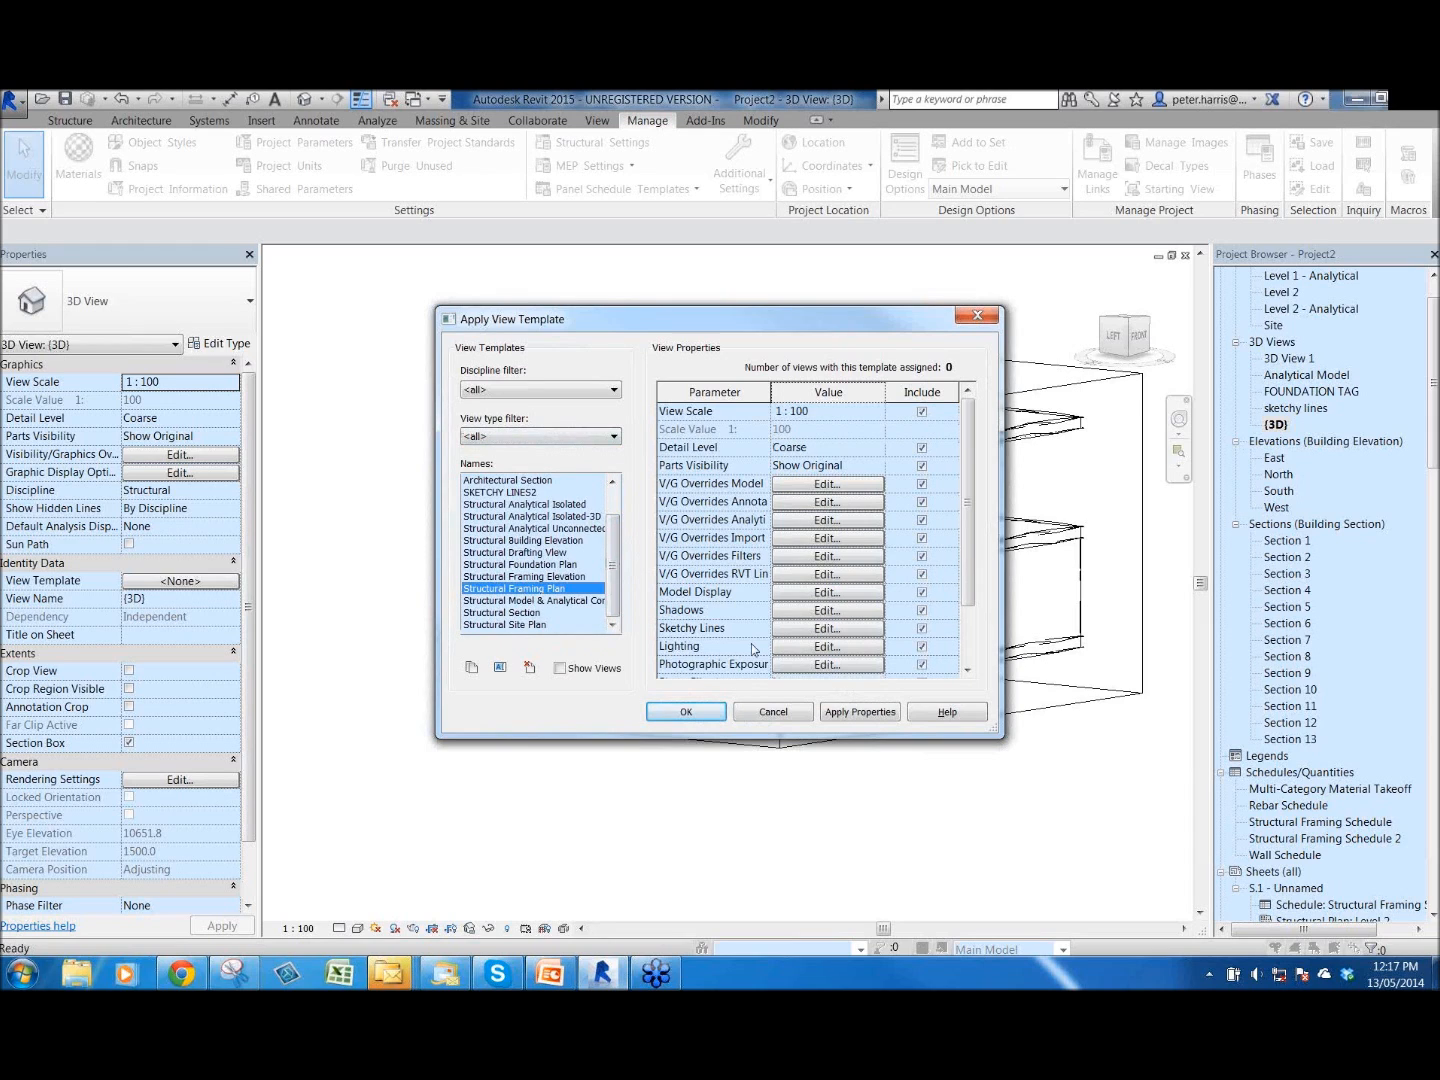
pyautogui.click(687, 711)
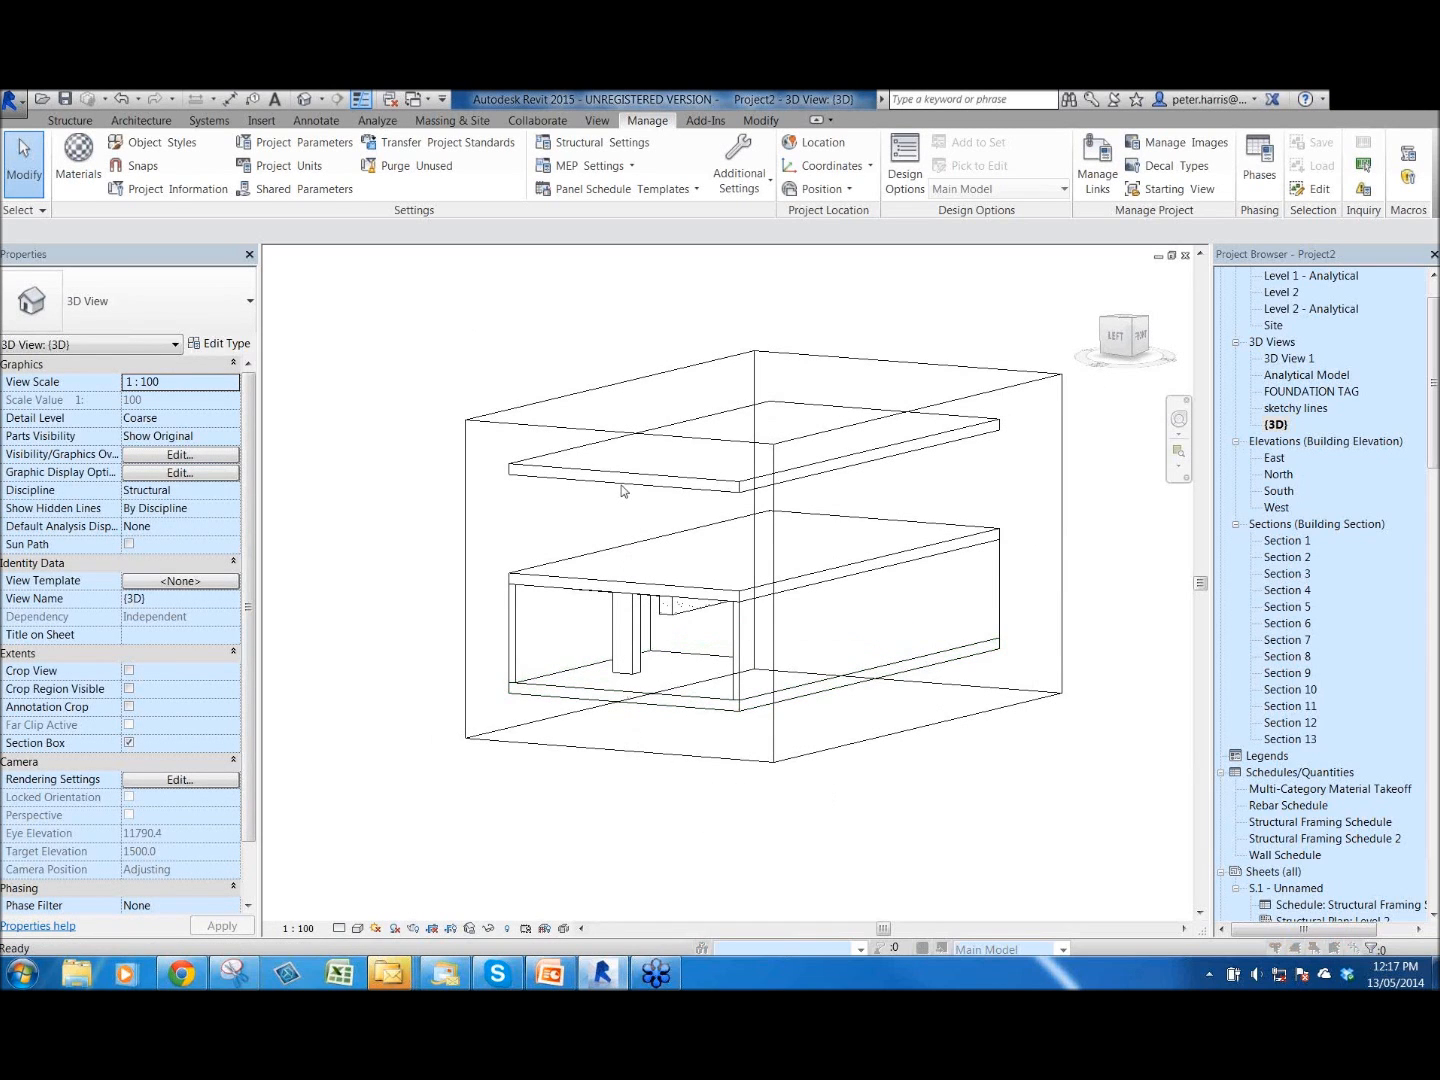
# - Turn off the Section Boxes annotation category in the {3D} view's visibility overrides
pyautogui.press('v')
pyautogui.press('g')
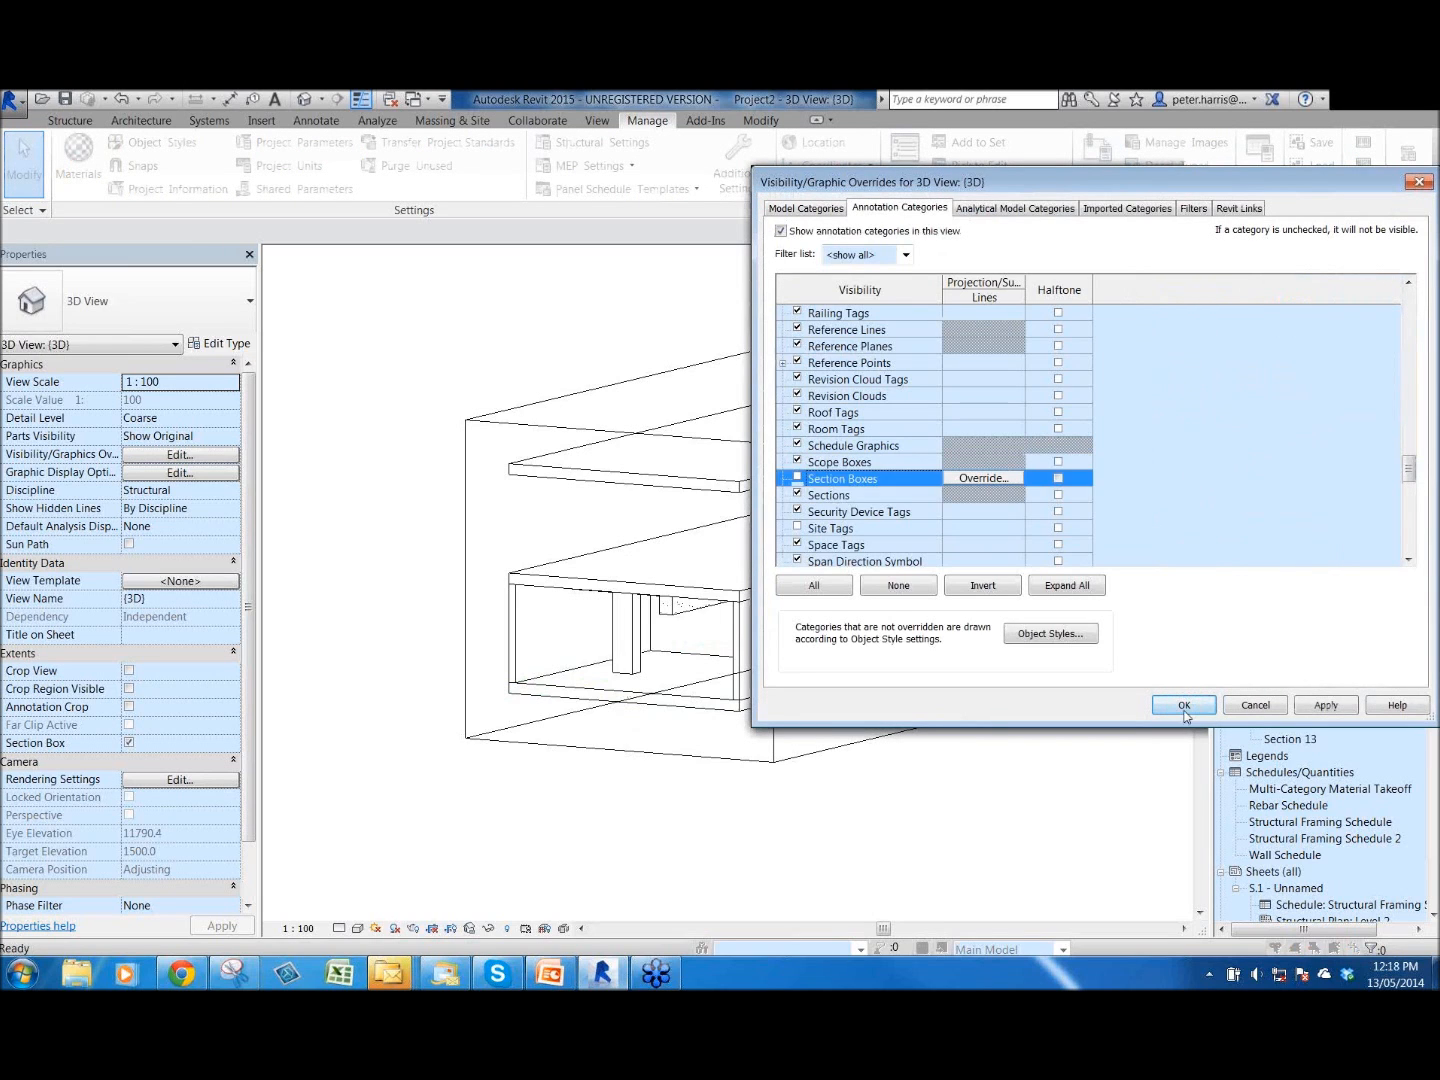
pyautogui.click(1184, 708)
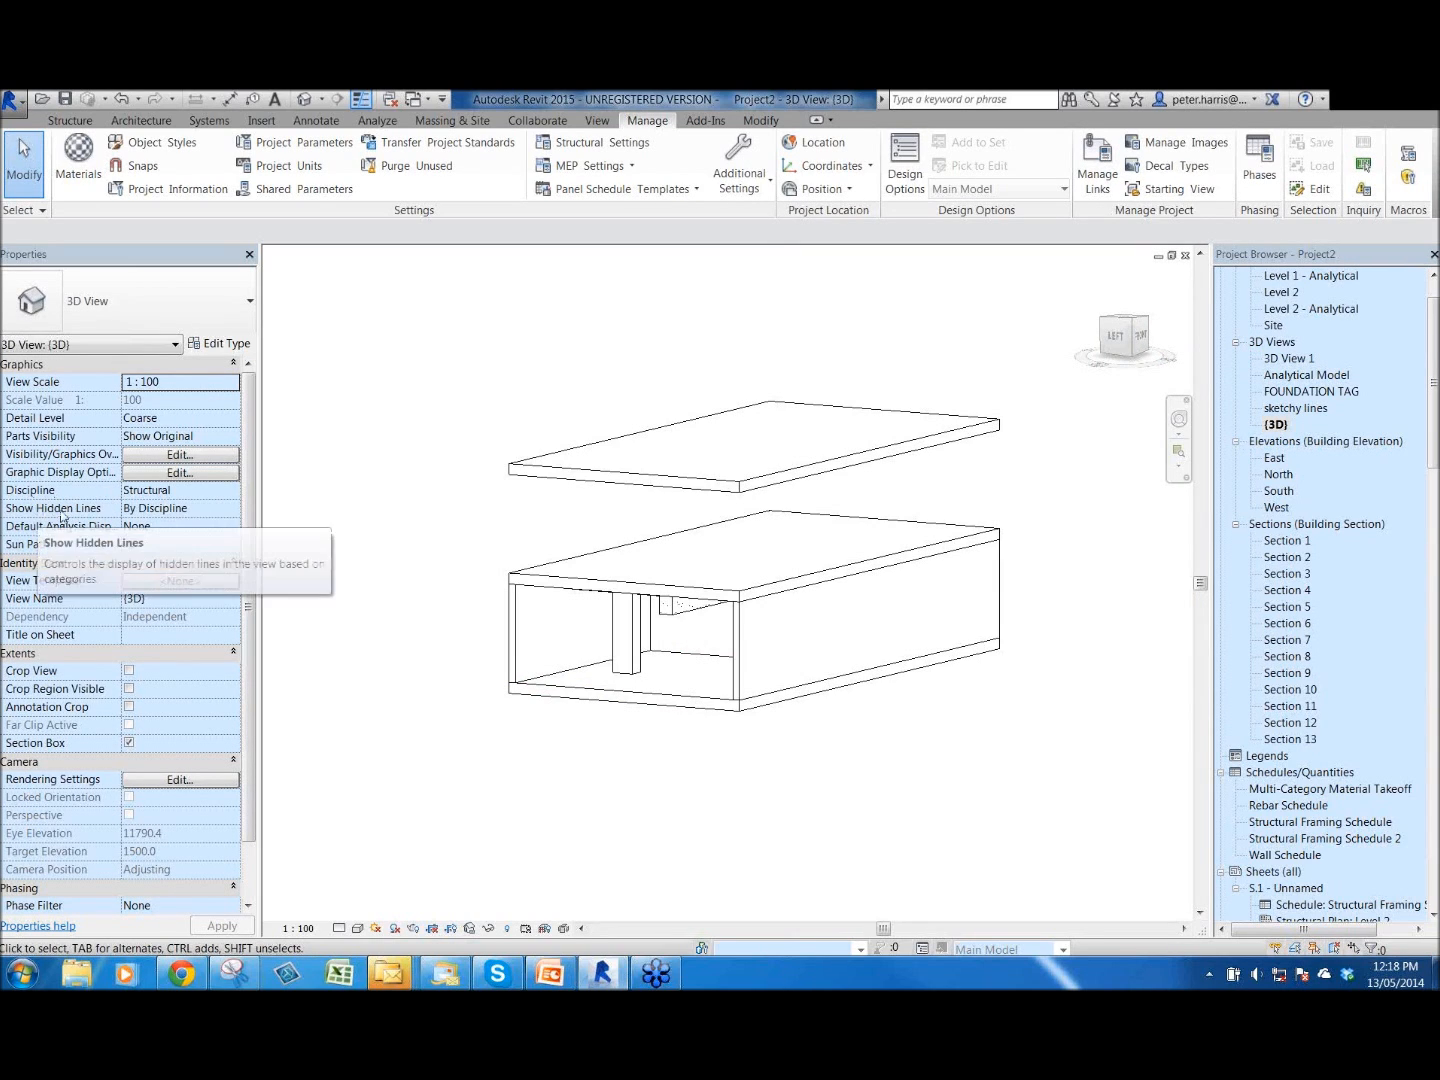
# - Set Show Hidden Lines to All for the {3D} view and inspect the model's hidden edges
pyautogui.click(164, 510)
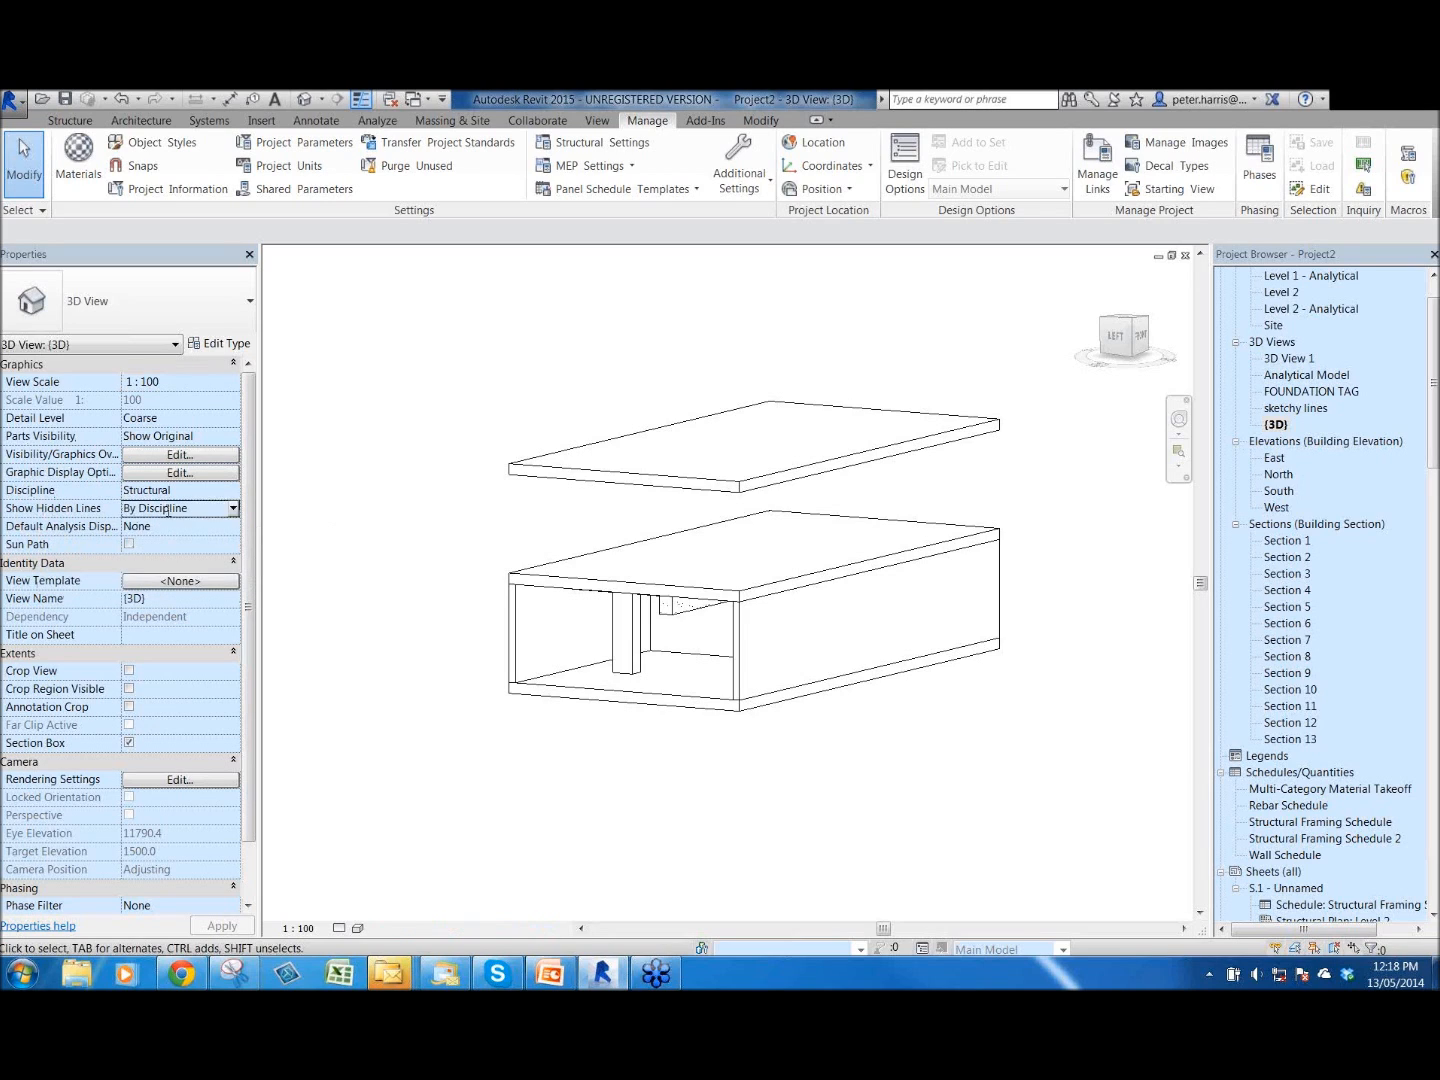
pyautogui.click(231, 508)
pyautogui.click(141, 557)
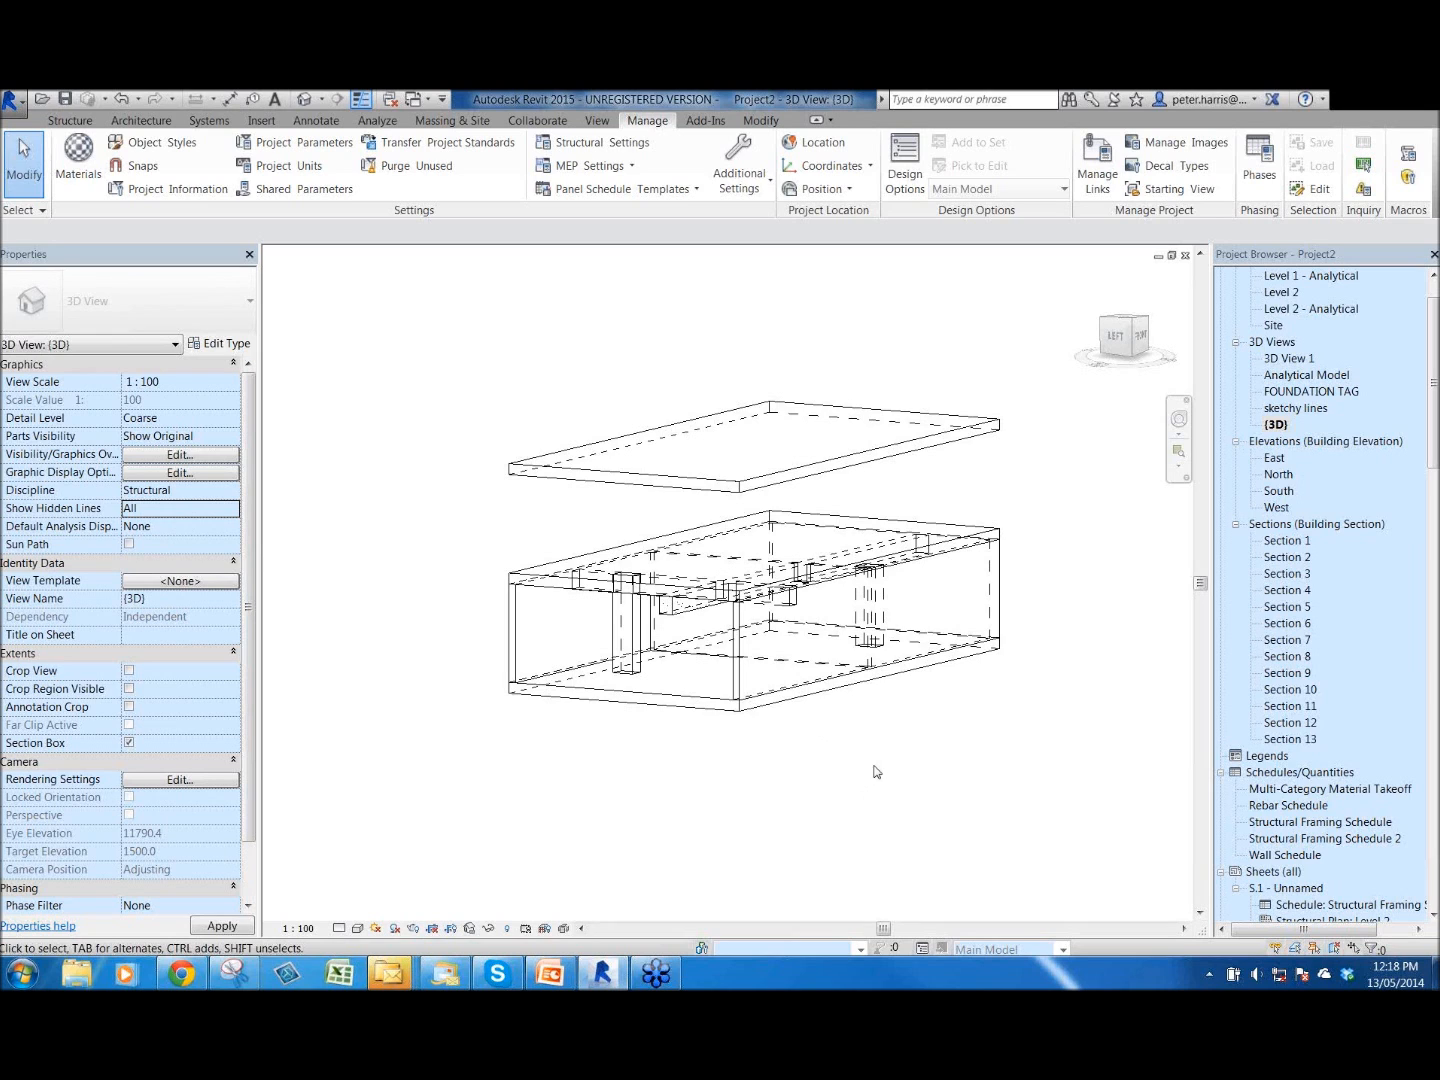
pyautogui.scroll(3, 734, 617)
pyautogui.scroll(1, 763, 648)
pyautogui.scroll(-3, 1006, 784)
pyautogui.moveTo(1006, 784)
pyautogui.keyDown('shift'); pyautogui.mouseDown(button='middle')
pyautogui.moveTo(980, 781)
pyautogui.moveTo(1048, 743)
pyautogui.moveTo(1016, 676)
pyautogui.moveTo(990, 813)
pyautogui.mouseUp(button='middle'); pyautogui.keyUp('shift')
pyautogui.scroll(2, 846, 687)
pyautogui.scroll(-1, 846, 686)
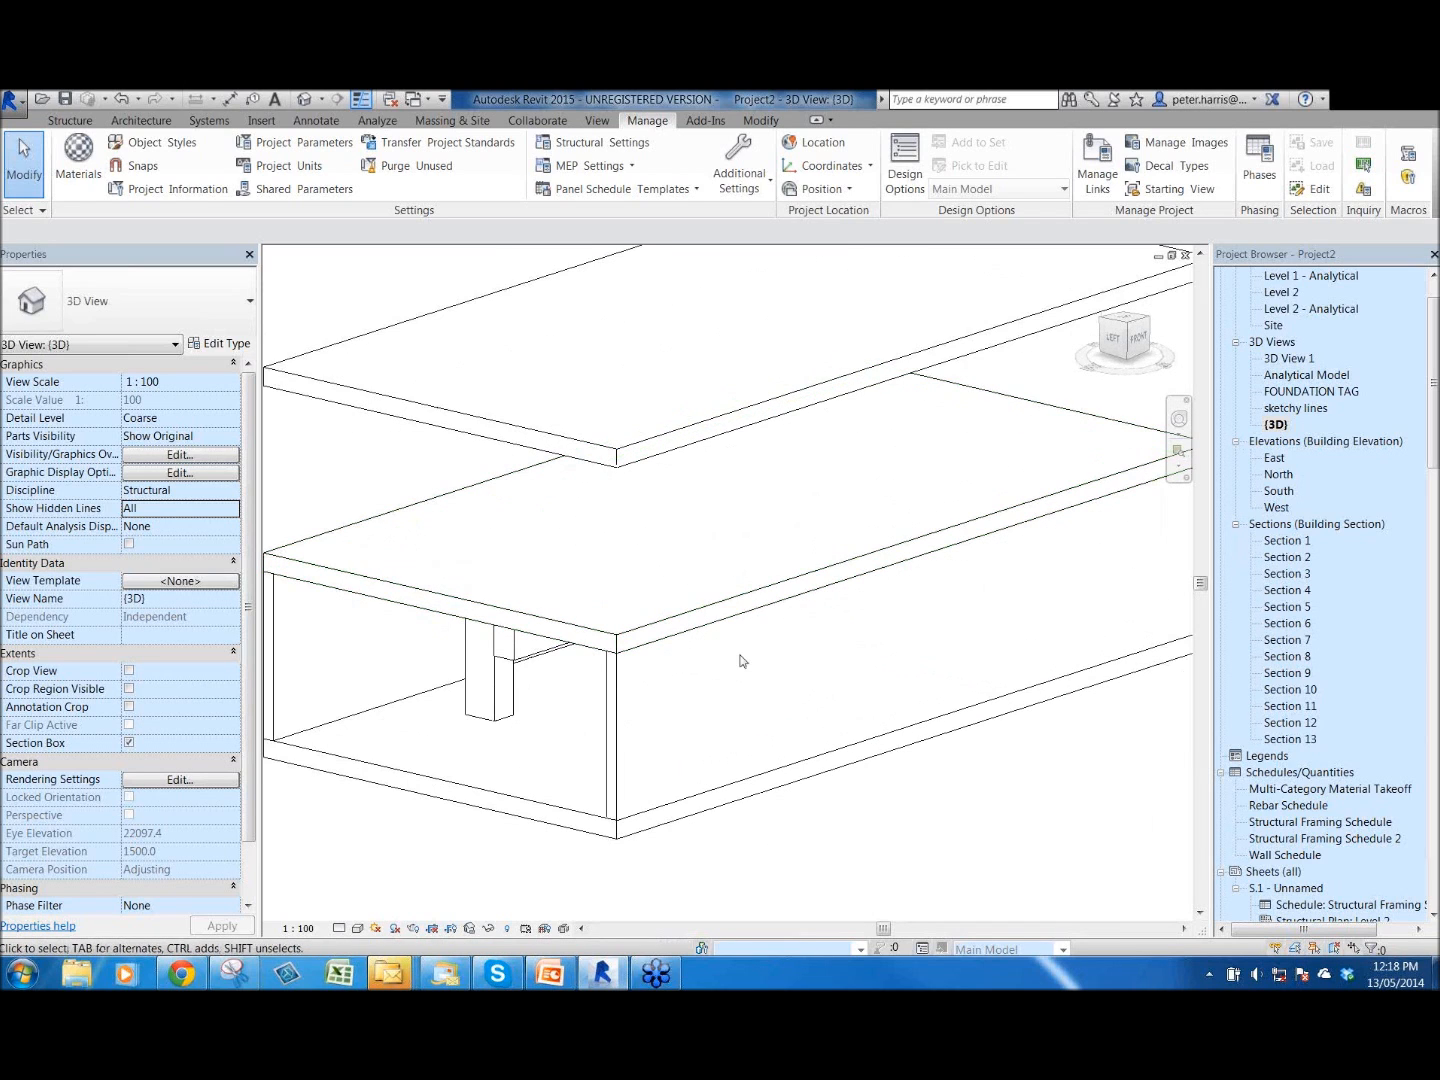
pyautogui.scroll(-2, 929, 759)
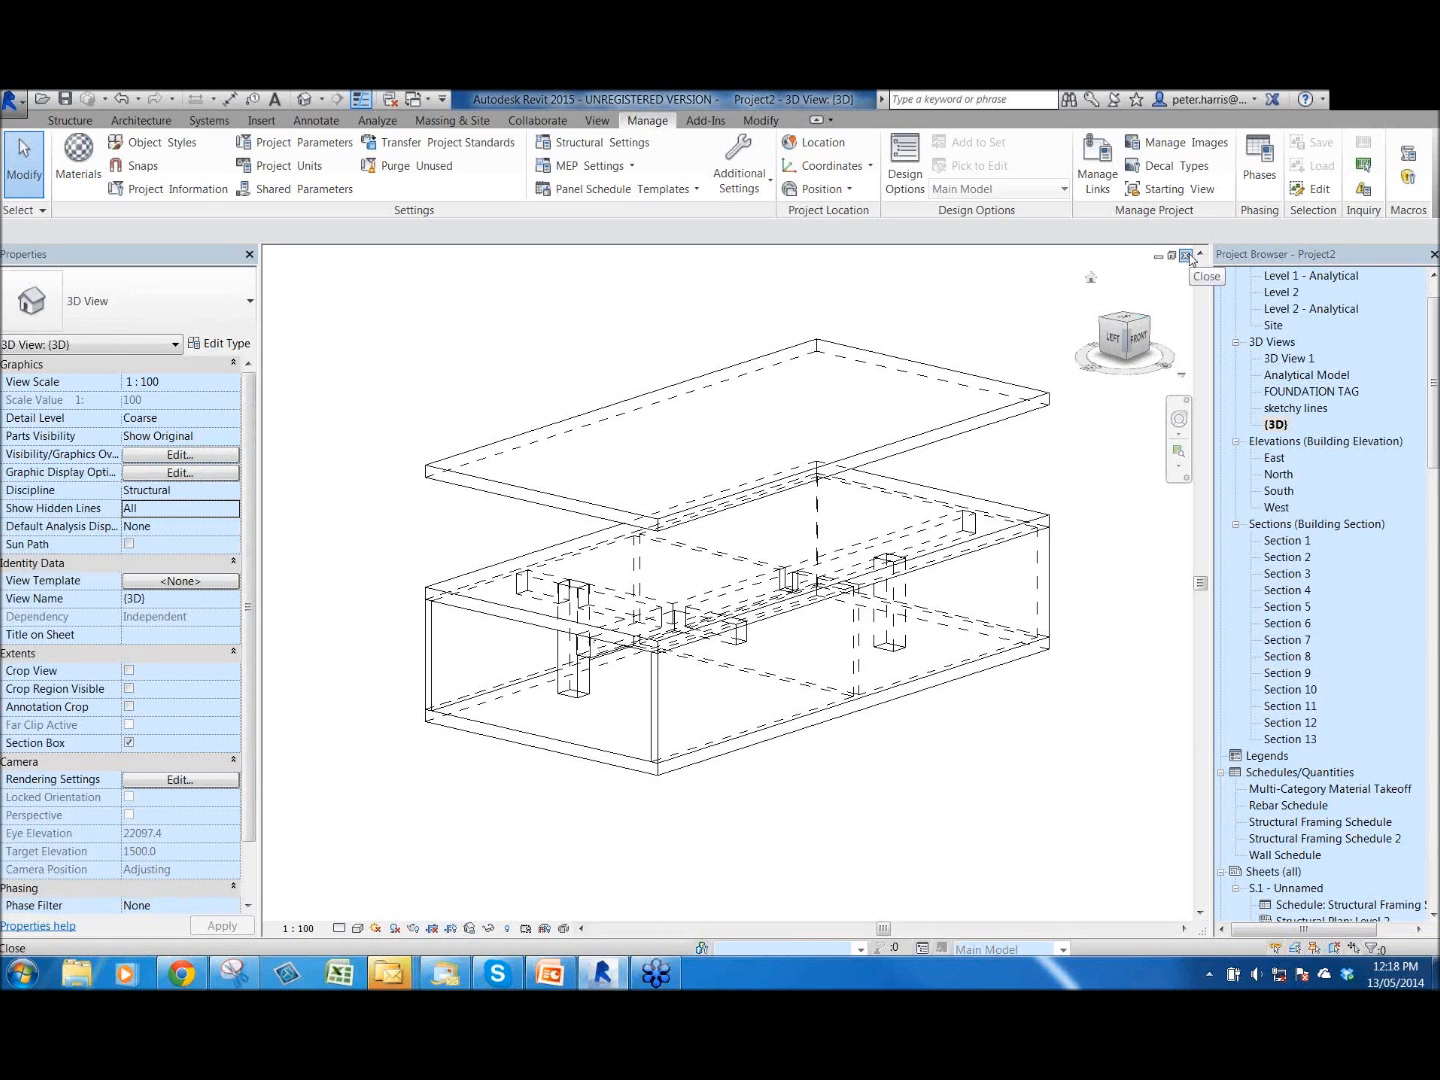
# - Close the {3D} view and sheet S.1 to return to the Level 2 structural plan's framing
pyautogui.click(1185, 256)
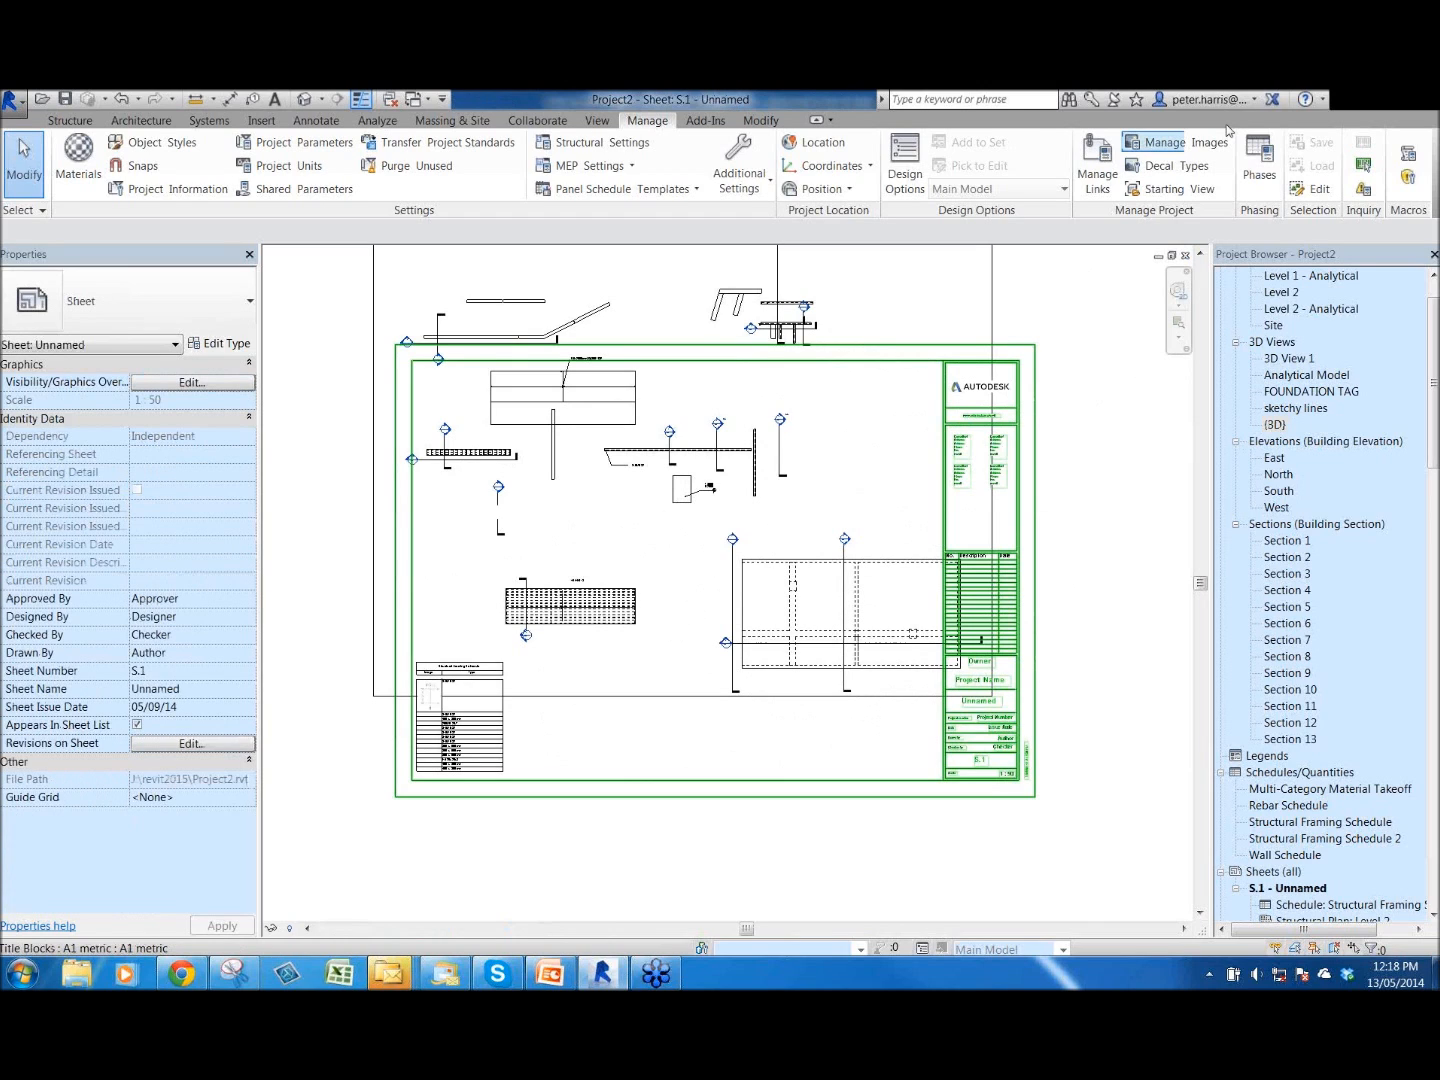
pyautogui.click(1185, 255)
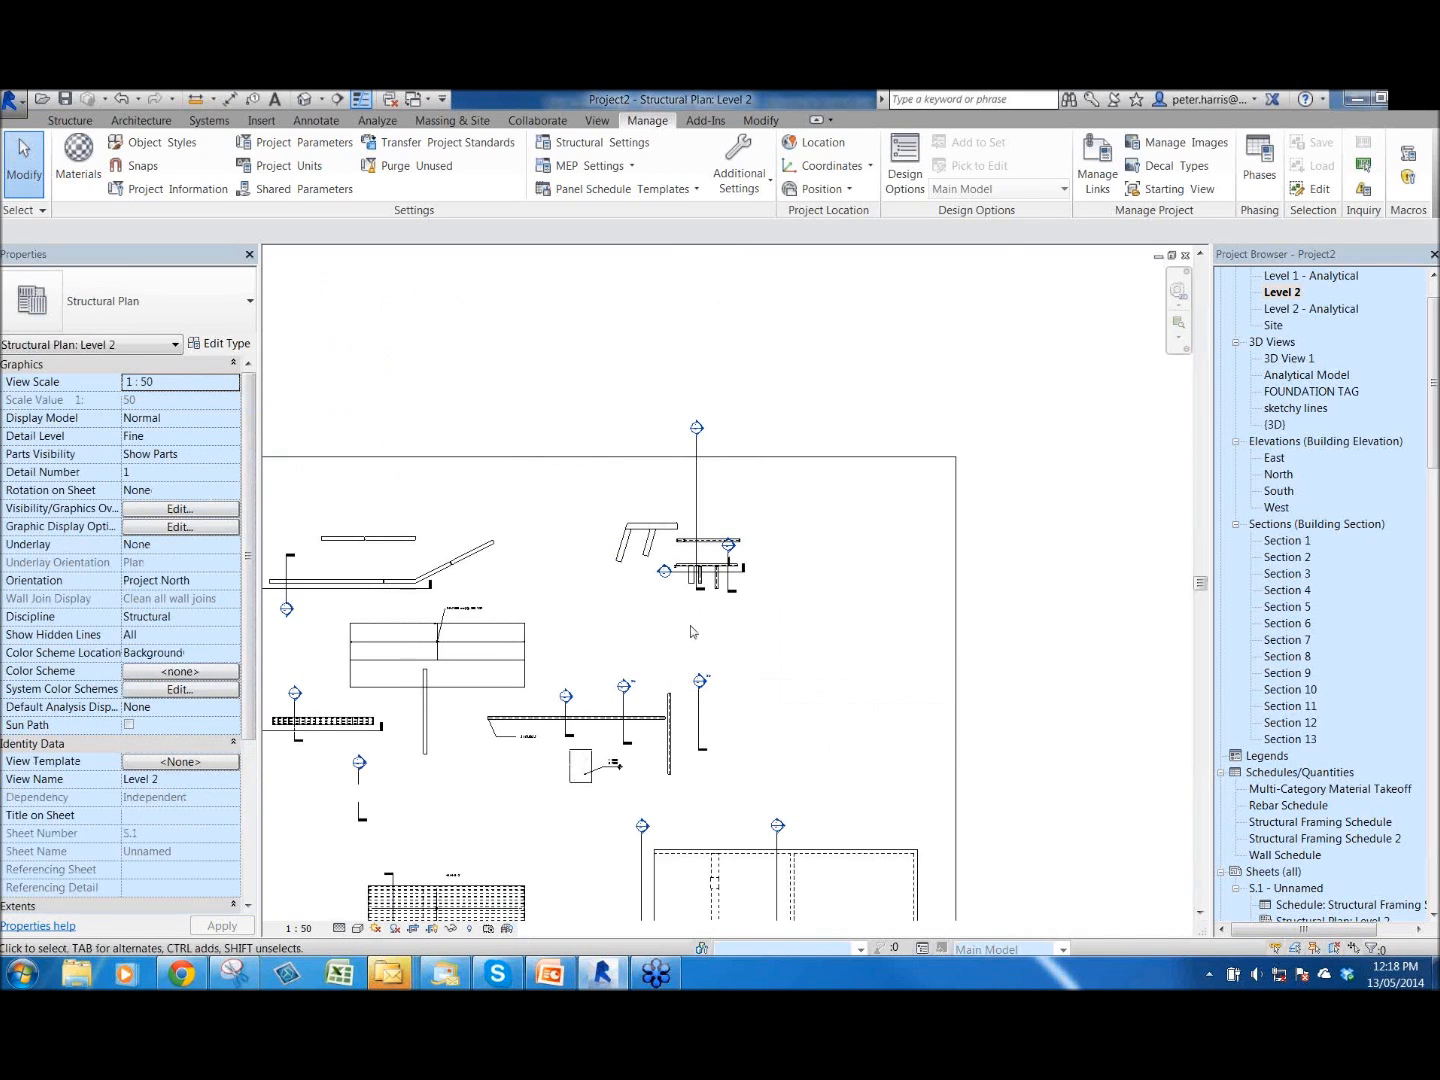
pyautogui.scroll(5, 689, 630)
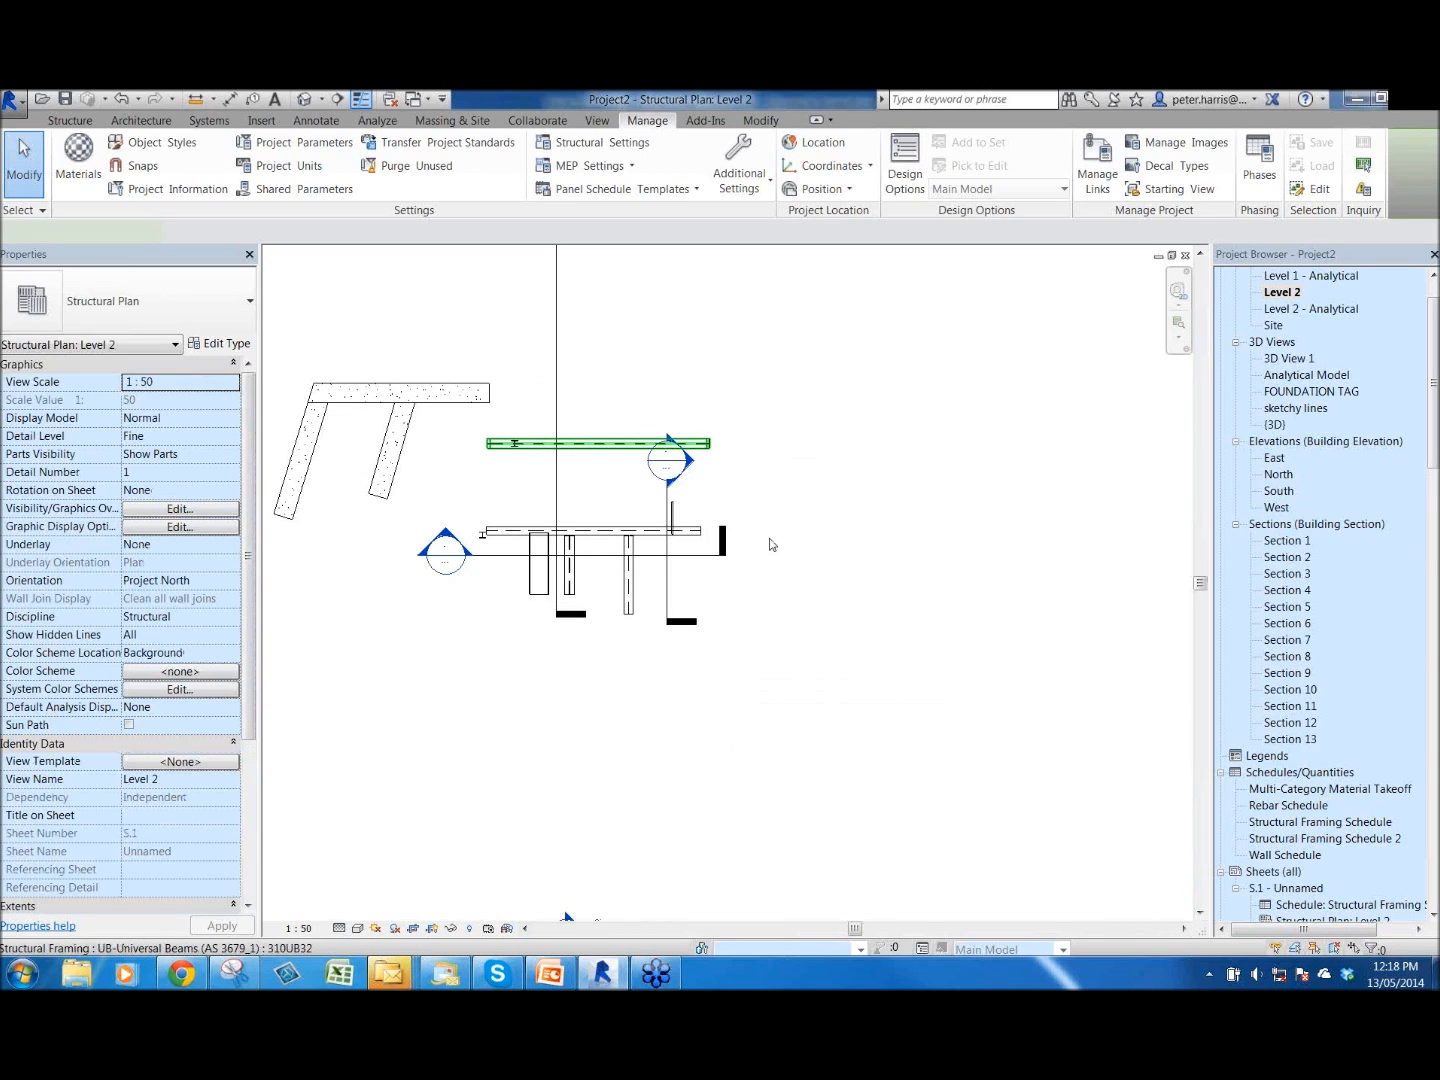
pyautogui.scroll(-1, 803, 559)
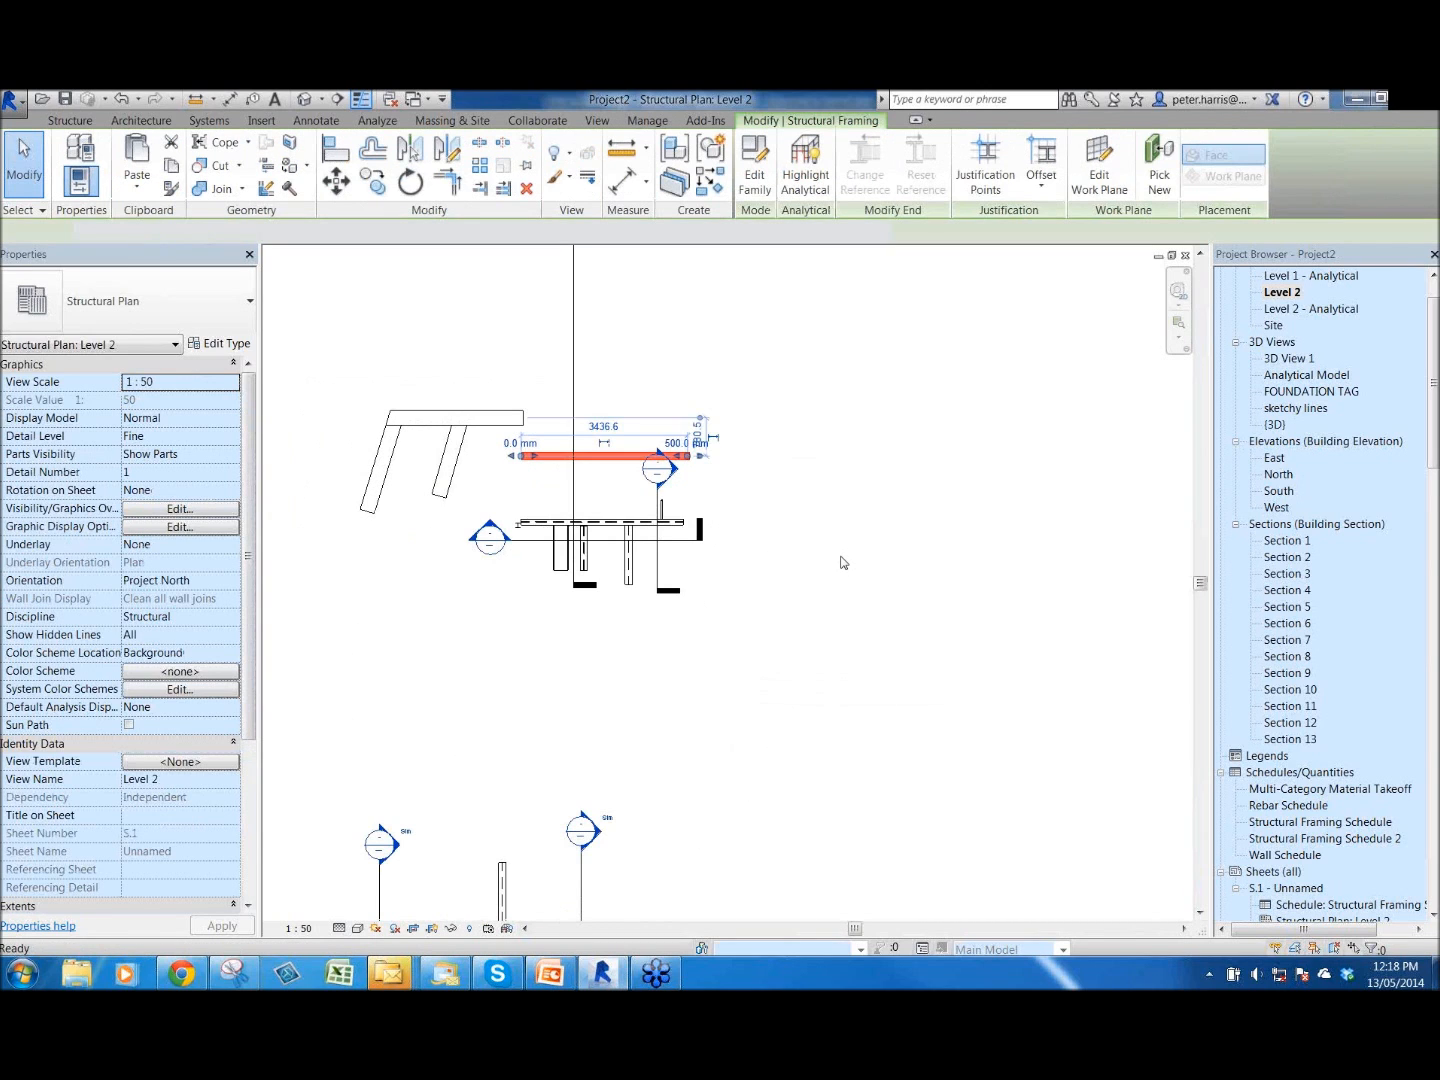
# - Place a horizontal 310UB32 universal beam about 3600 mm long in the empty area east of the existing framing
pyautogui.press('b')
pyautogui.press('m')
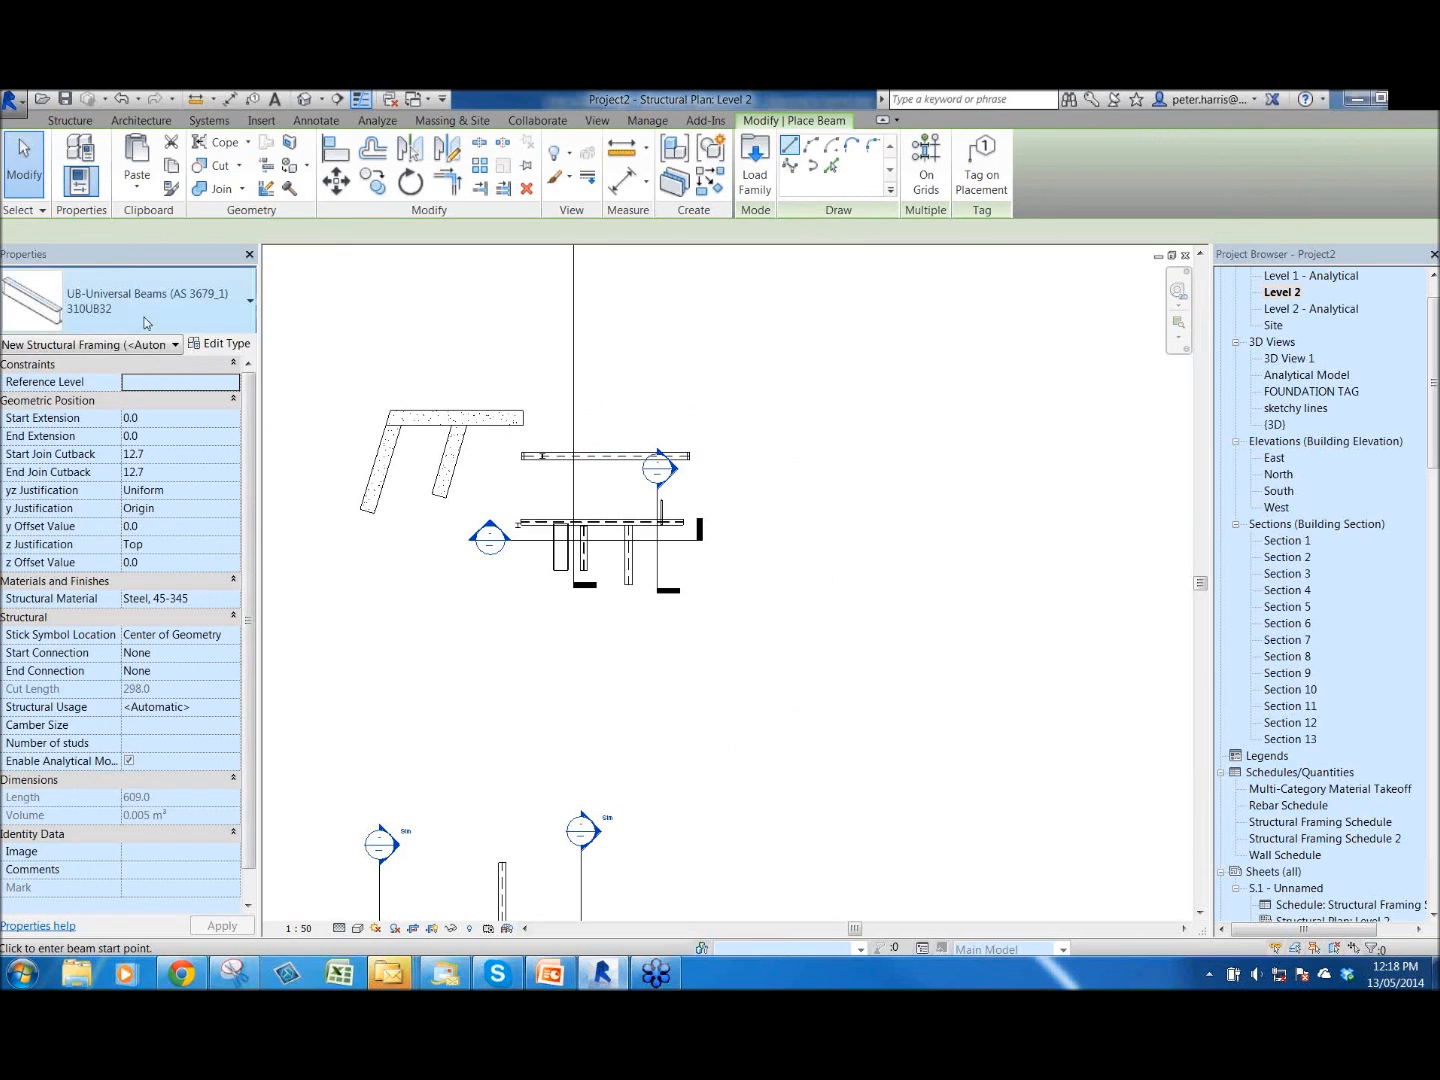
pyautogui.click(820, 533)
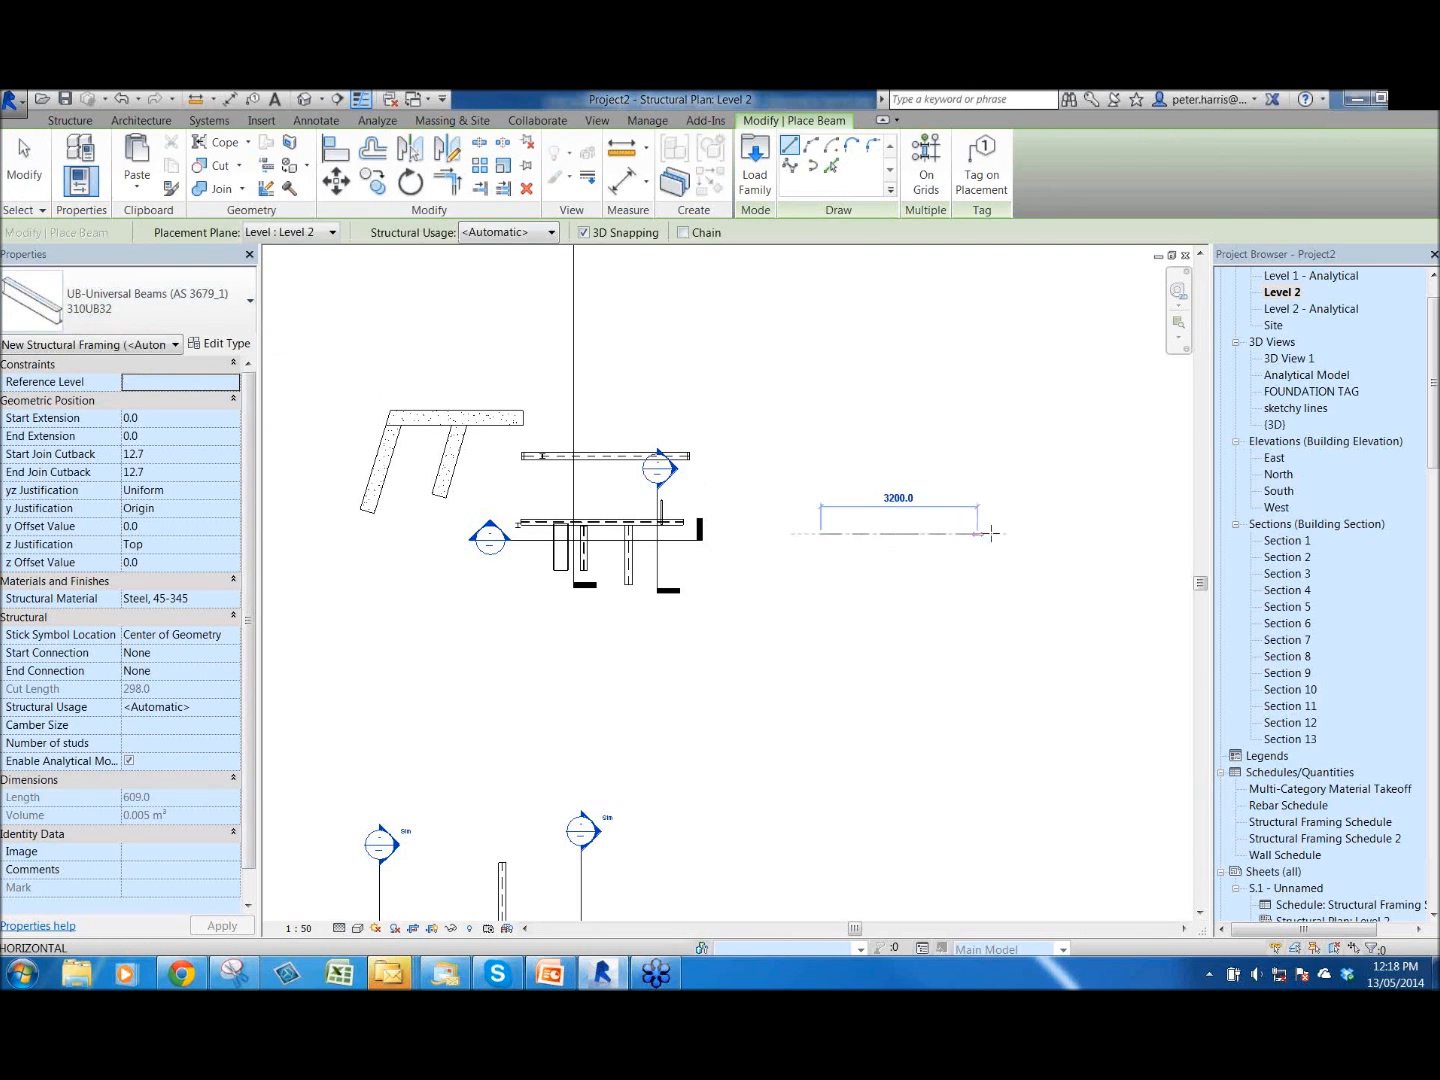
pyautogui.click(997, 535)
pyautogui.scroll(2, 950, 536)
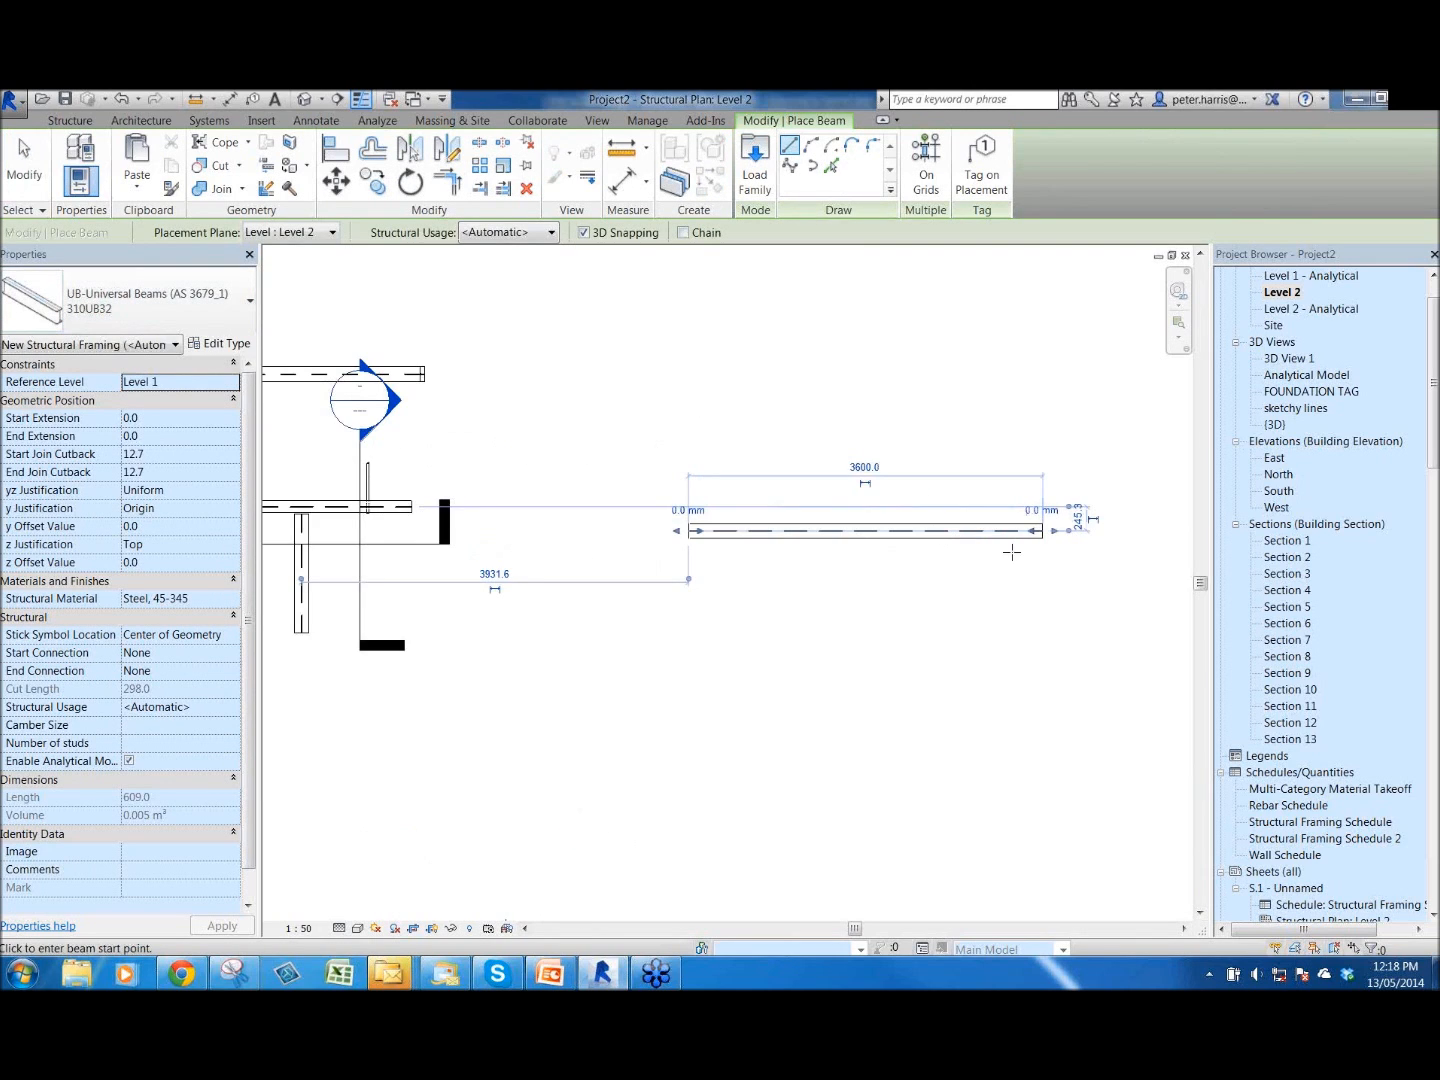
pyautogui.press('Escape')
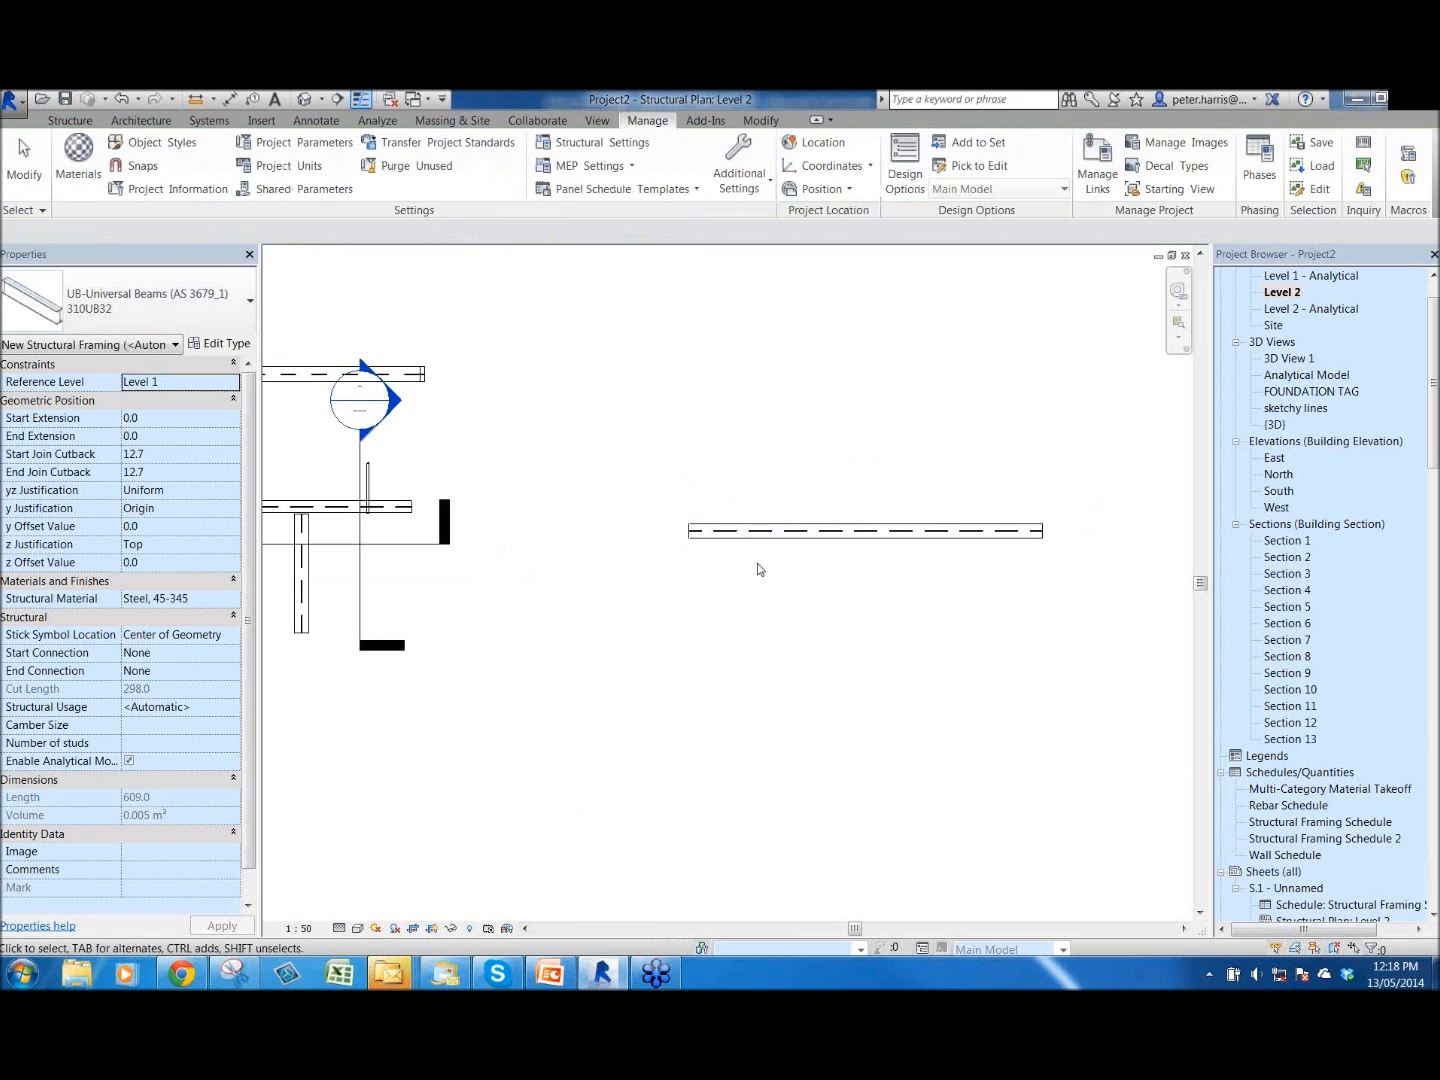
# - Set the end level offset at the east end of the new 310UB32 beam to 100 mm
pyautogui.click(814, 625)
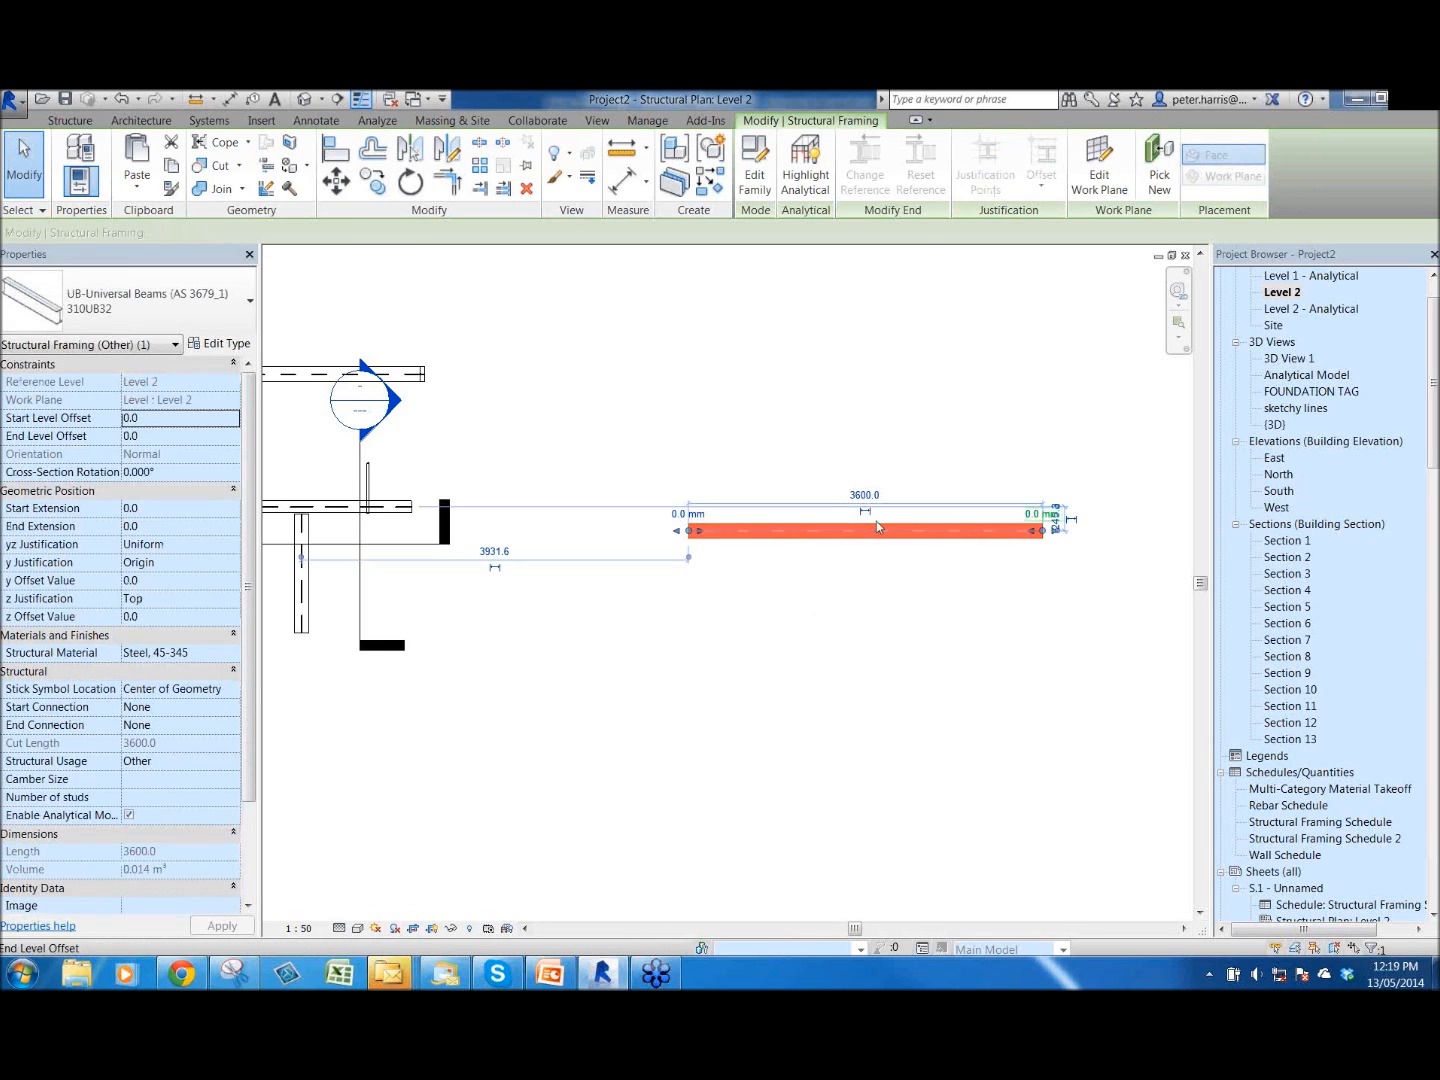
pyautogui.scroll(2, 756, 530)
pyautogui.moveTo(980, 559); pyautogui.dragTo(760, 575, button='middle')
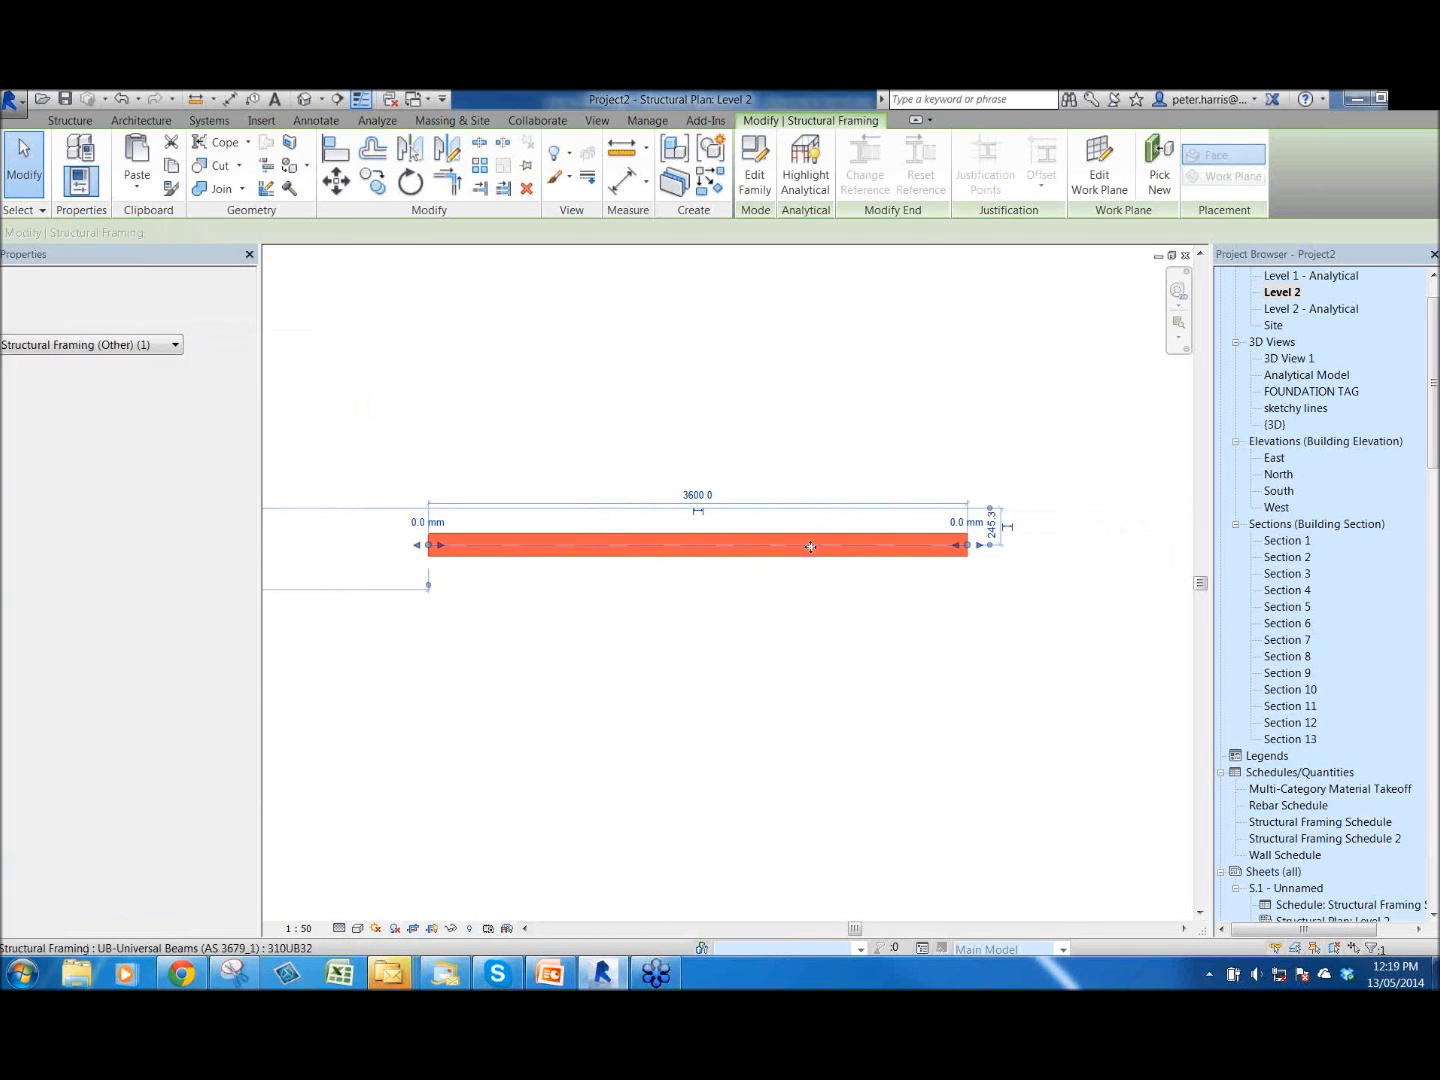
pyautogui.click(954, 522)
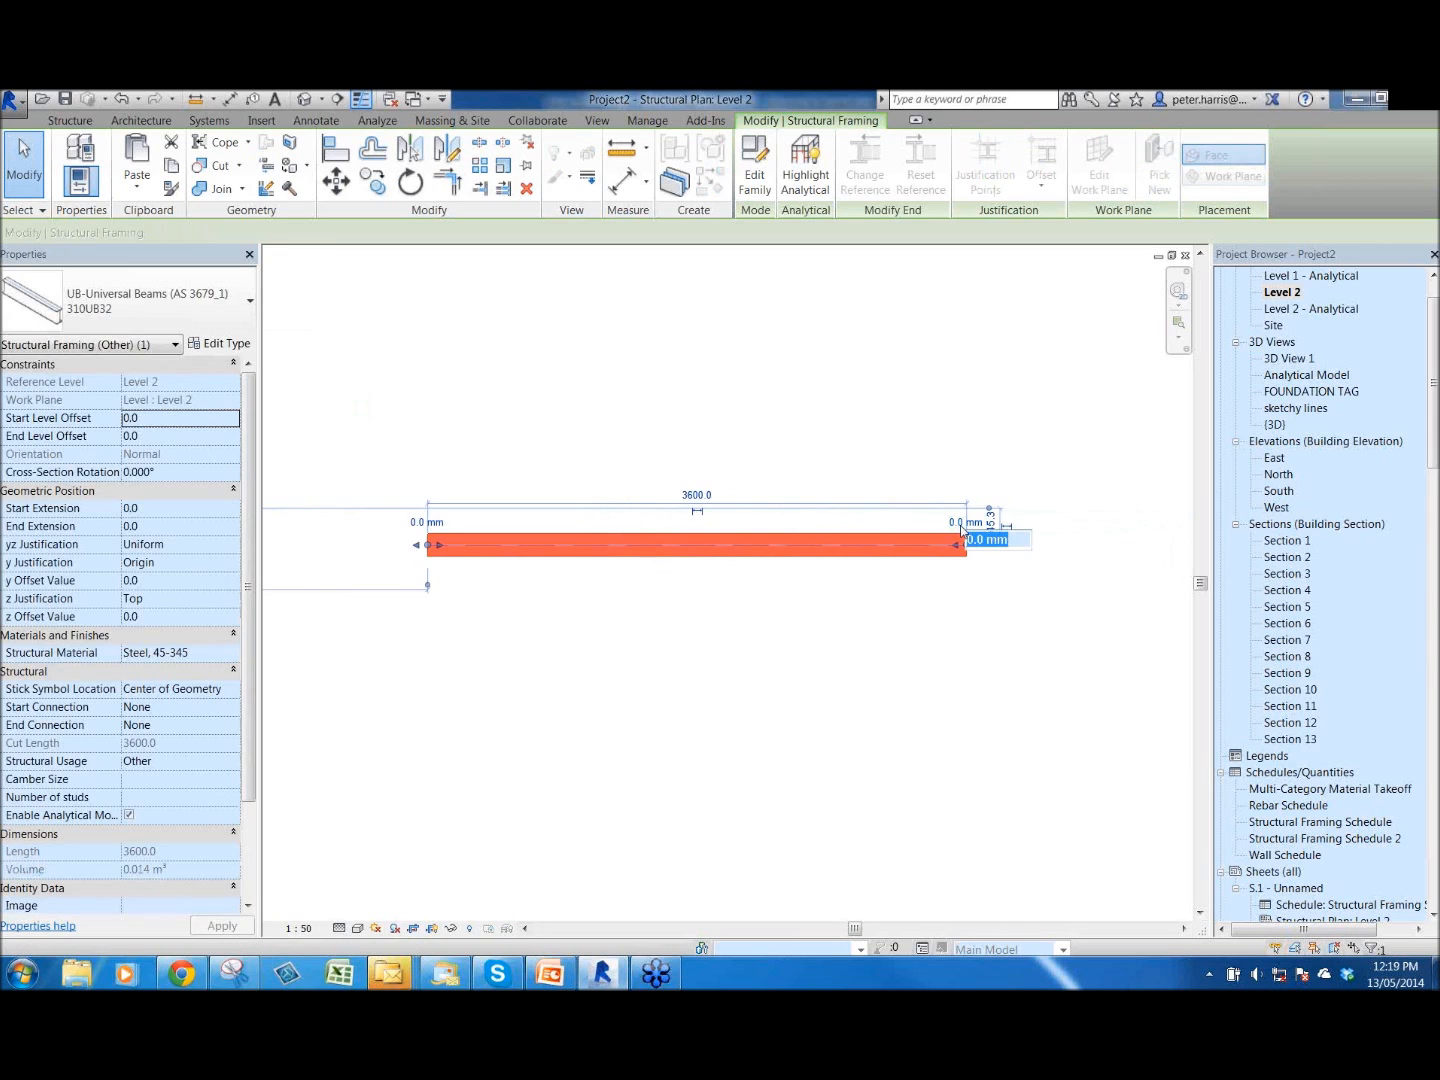
pyautogui.write('100')
pyautogui.press('Return')
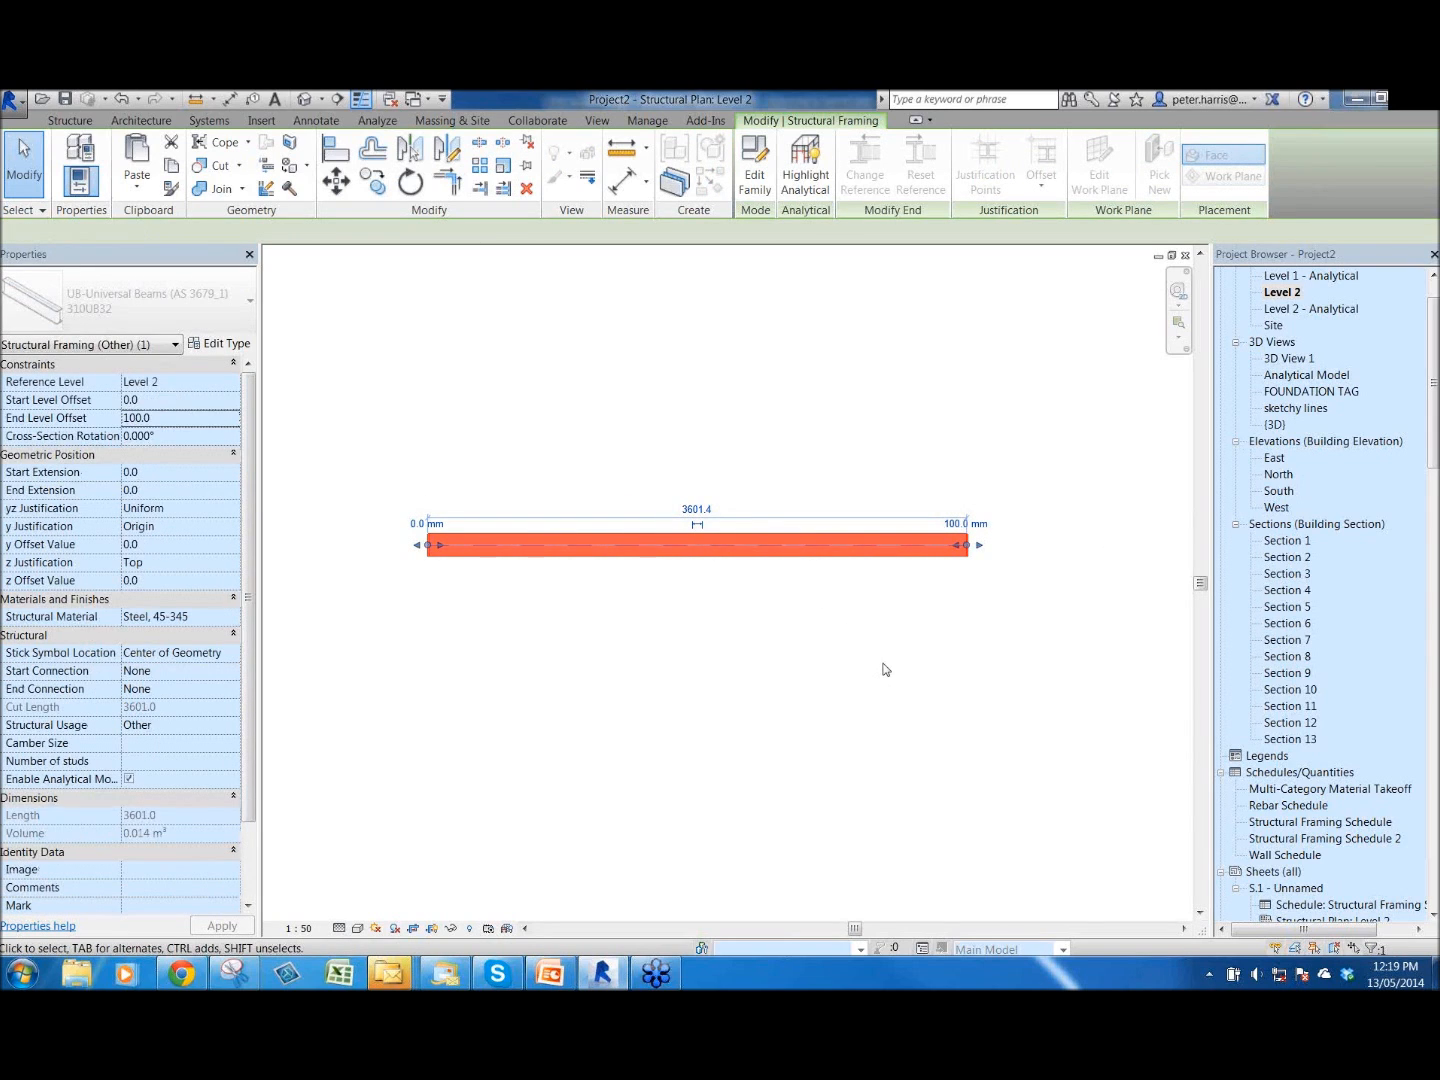
pyautogui.press('Escape')
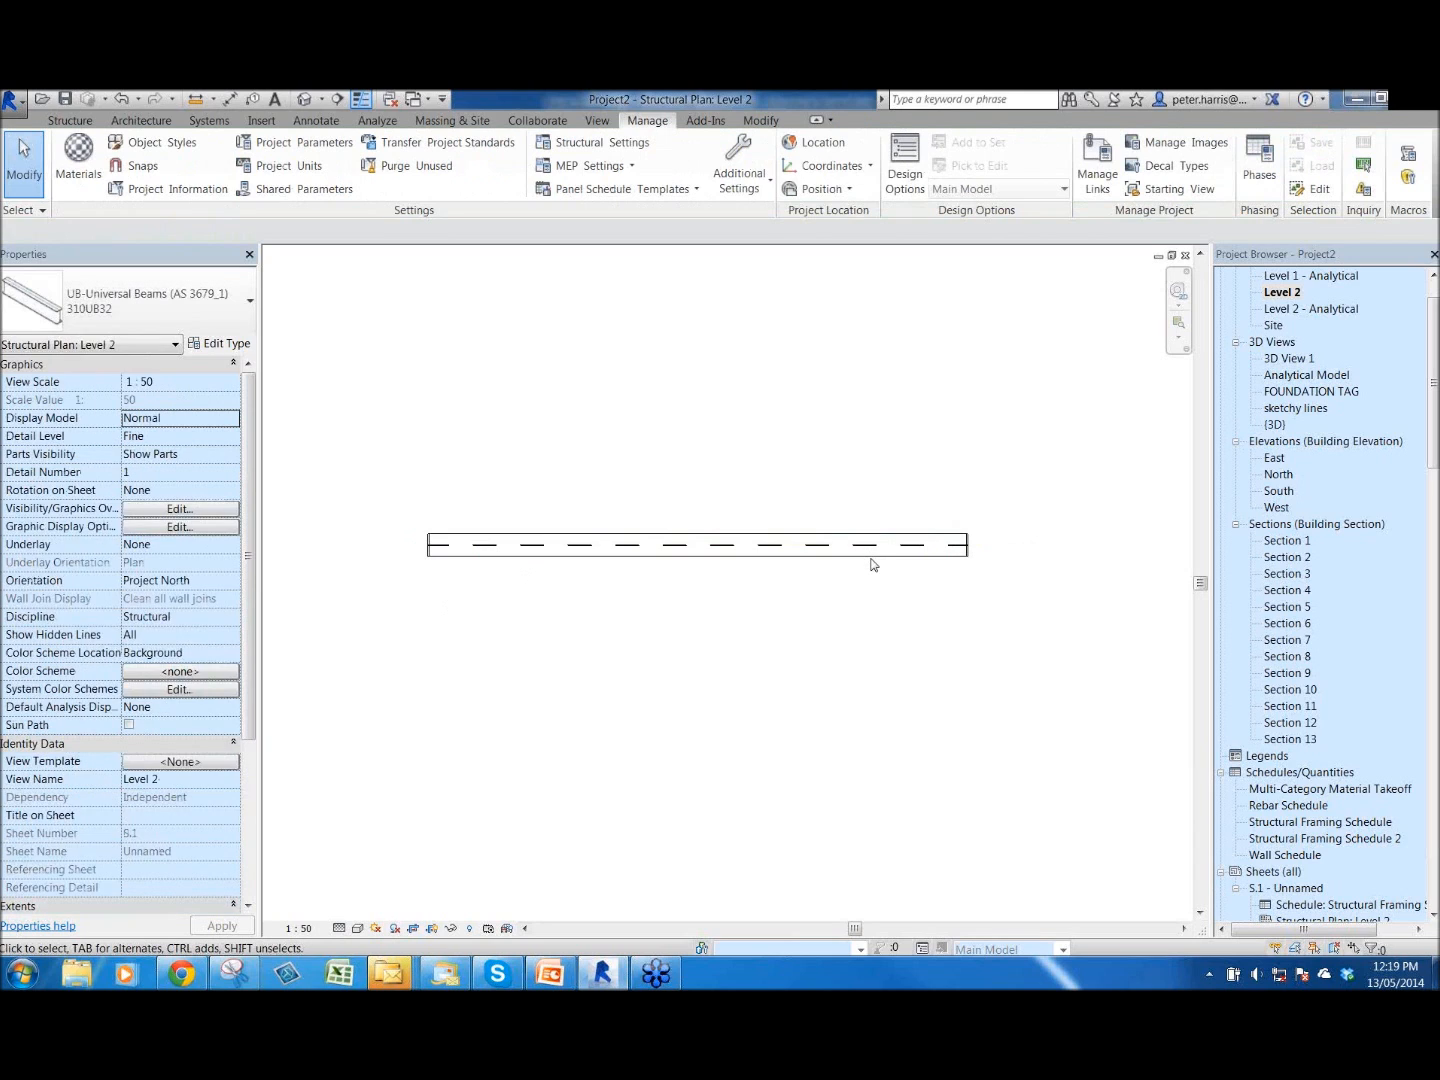
# - Raise the east end of the 310UB32 beam to an end level offset of 300 mm
pyautogui.scroll(-2, 852, 627)
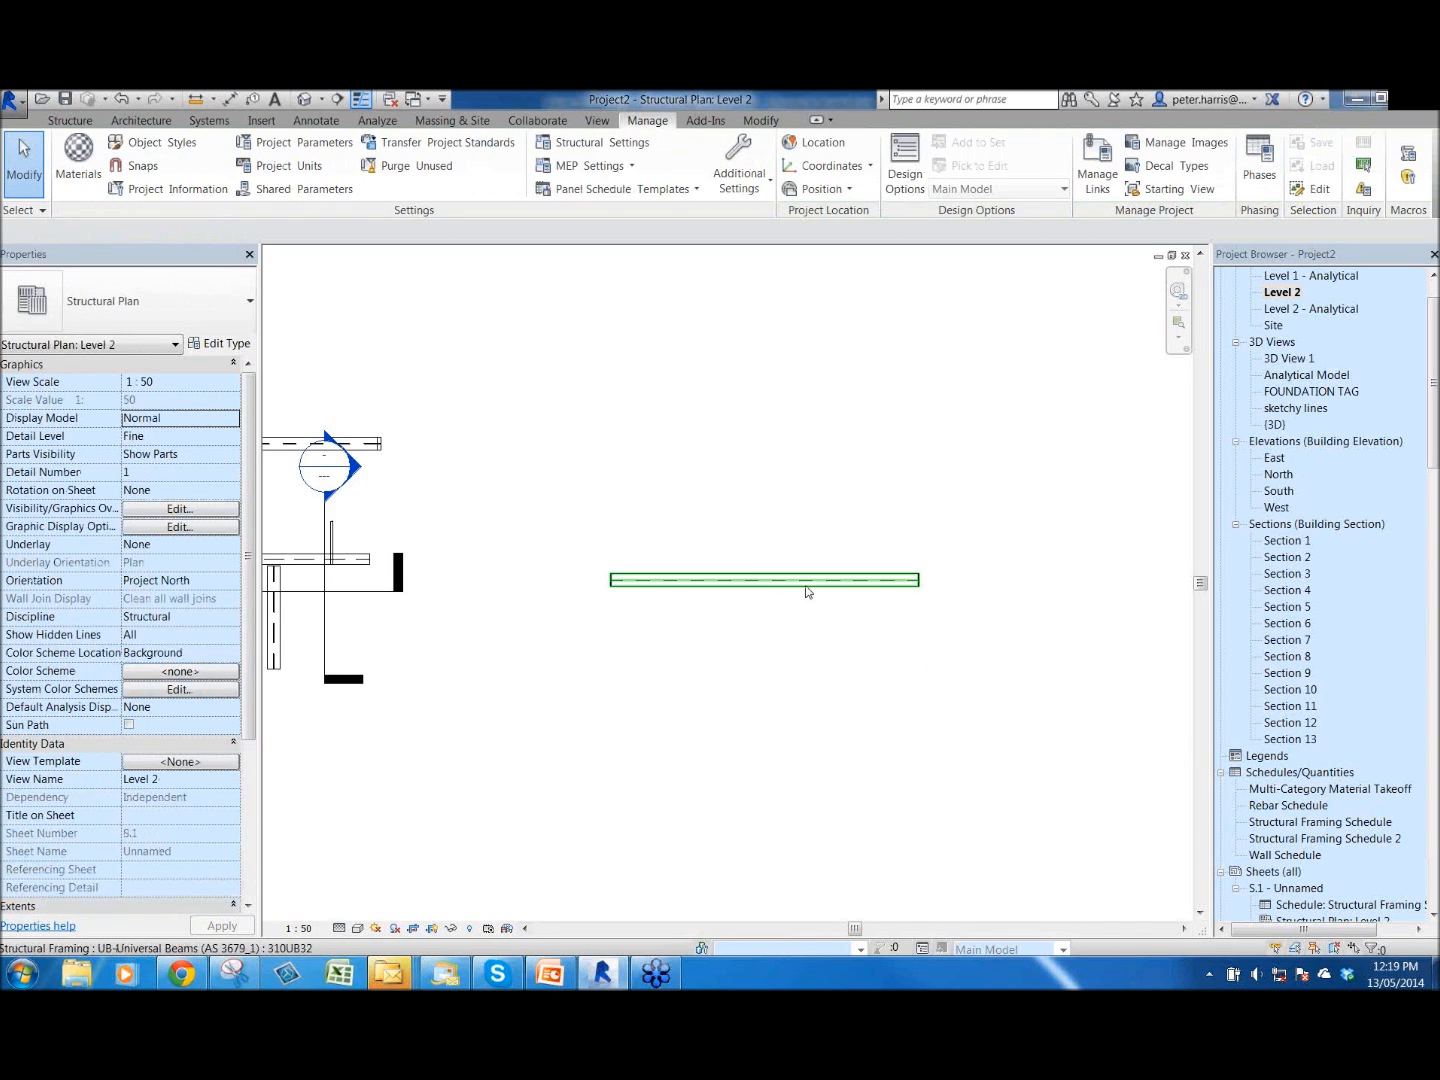
pyautogui.click(870, 582)
pyautogui.scroll(2, 868, 582)
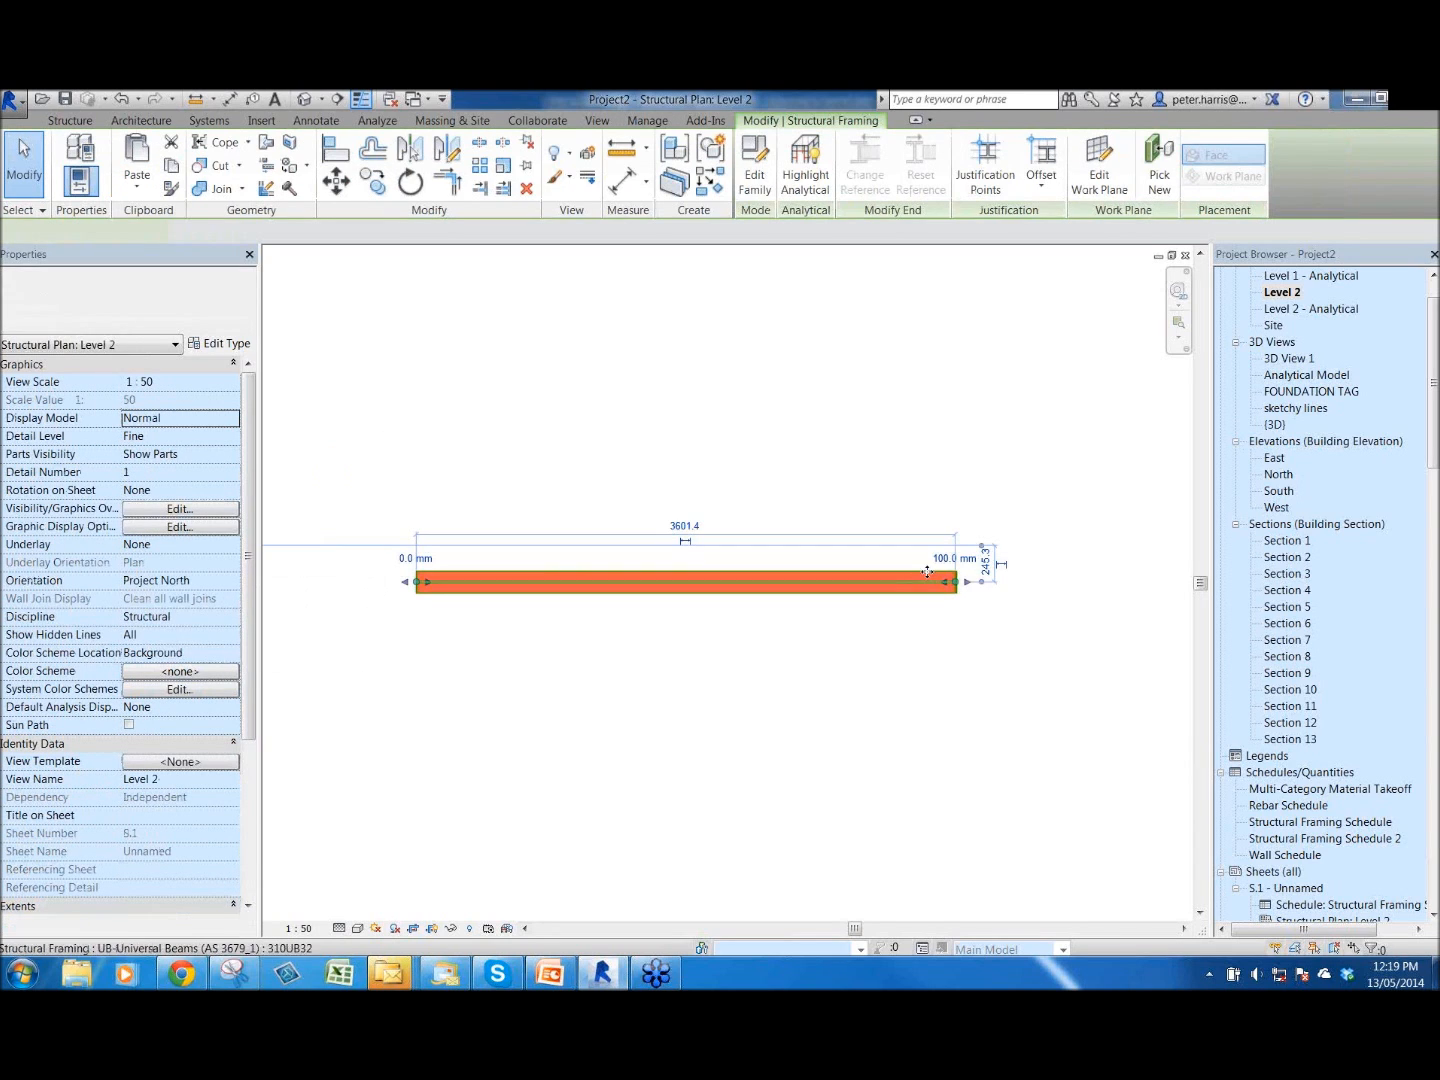
pyautogui.click(946, 568)
pyautogui.write('300')
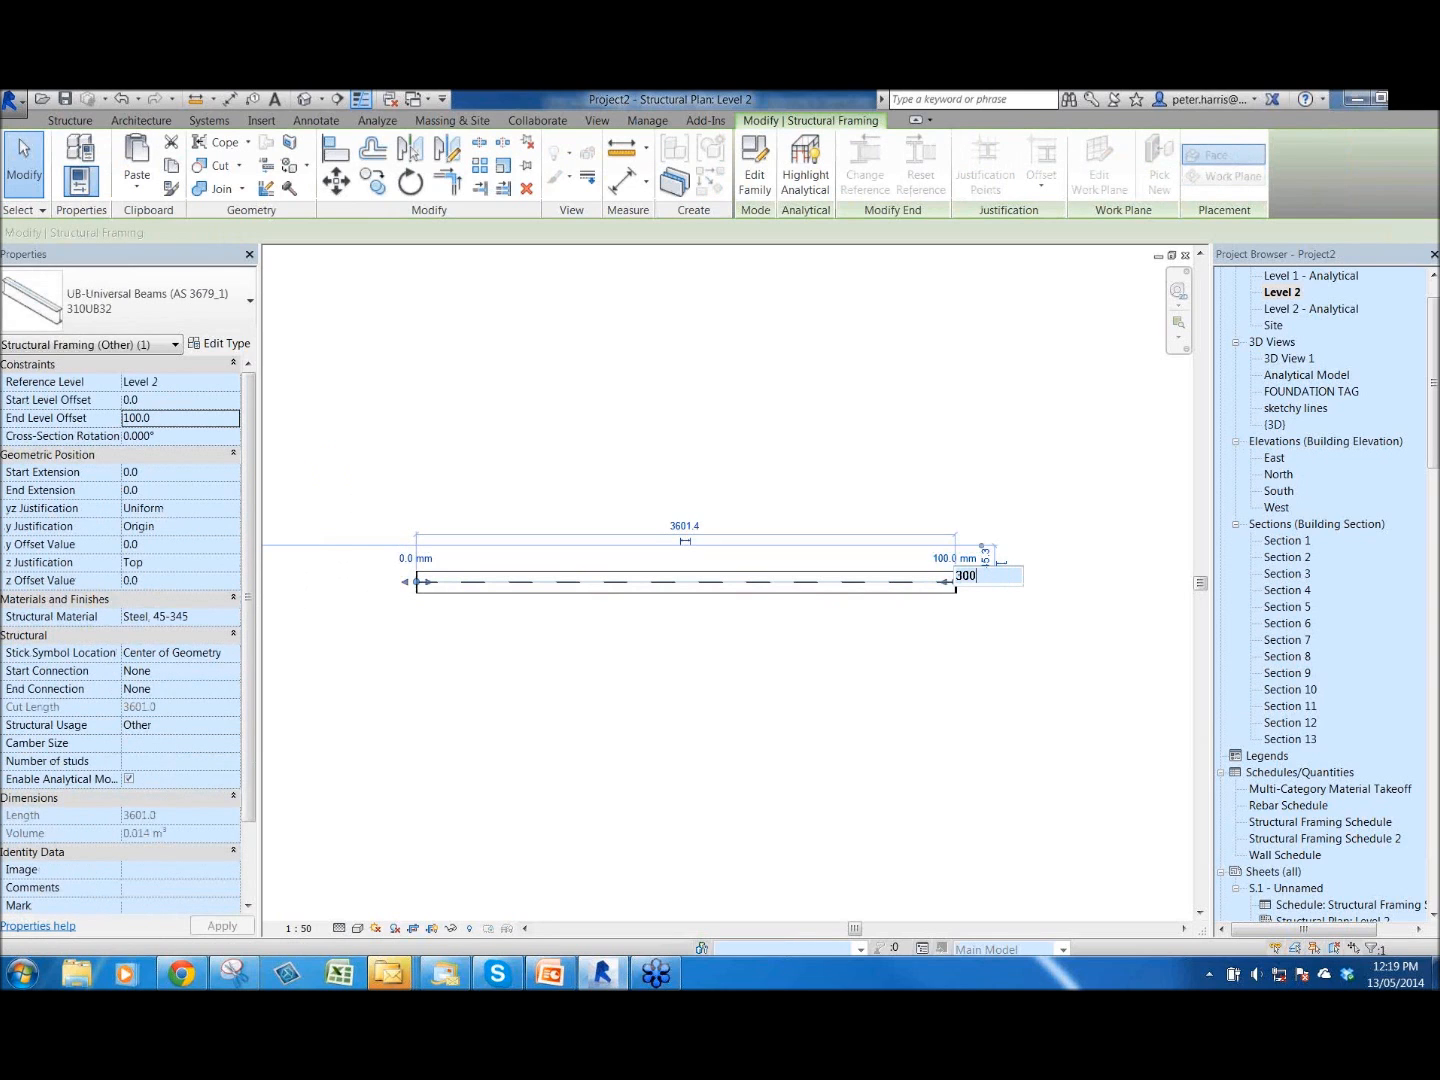
pyautogui.press('Return')
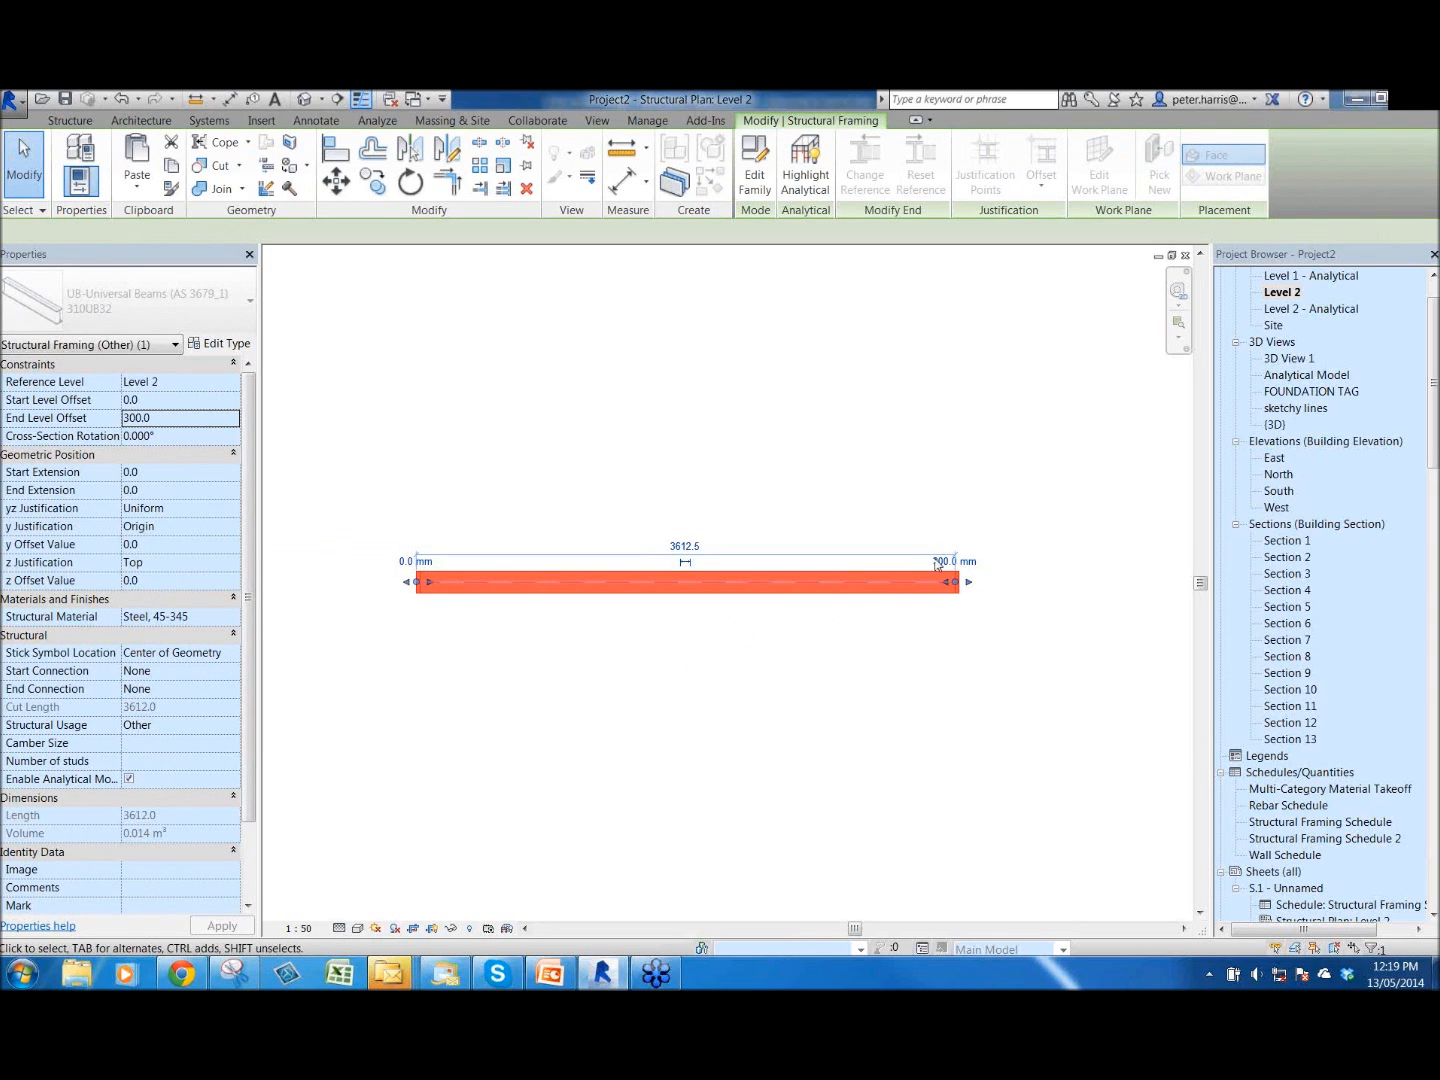
pyautogui.click(929, 647)
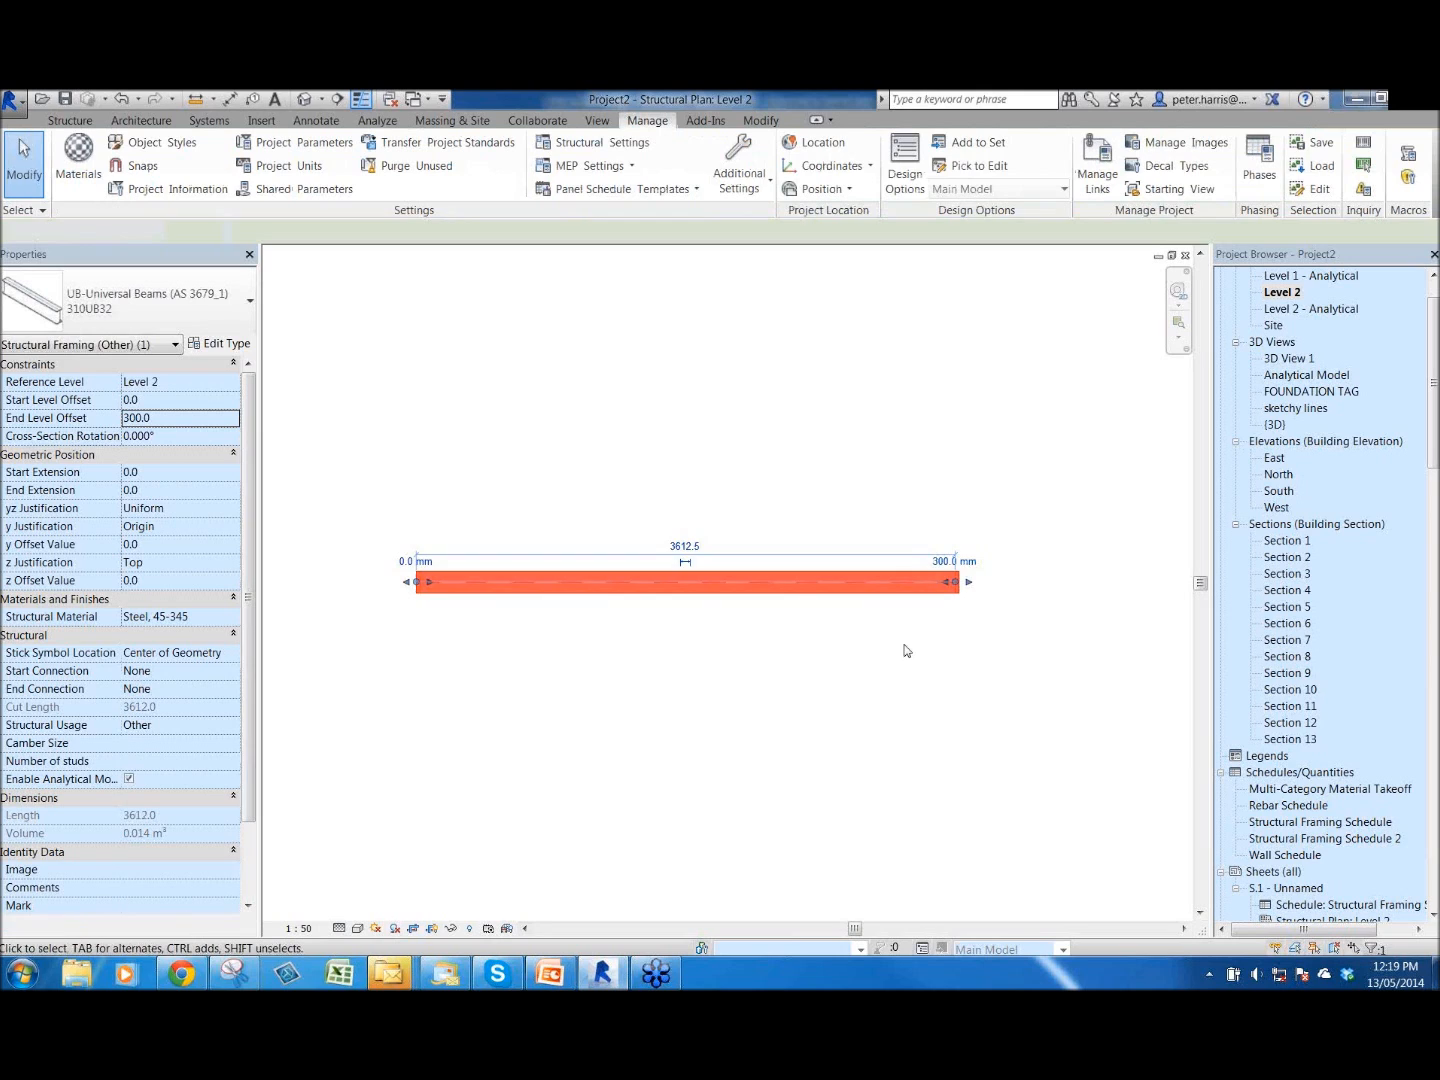
# - Keep the Level 2 plan's discipline as Structural and set its Show Hidden Lines property to By Discipline
pyautogui.scroll(-3, 918, 646)
pyautogui.scroll(3, 743, 620)
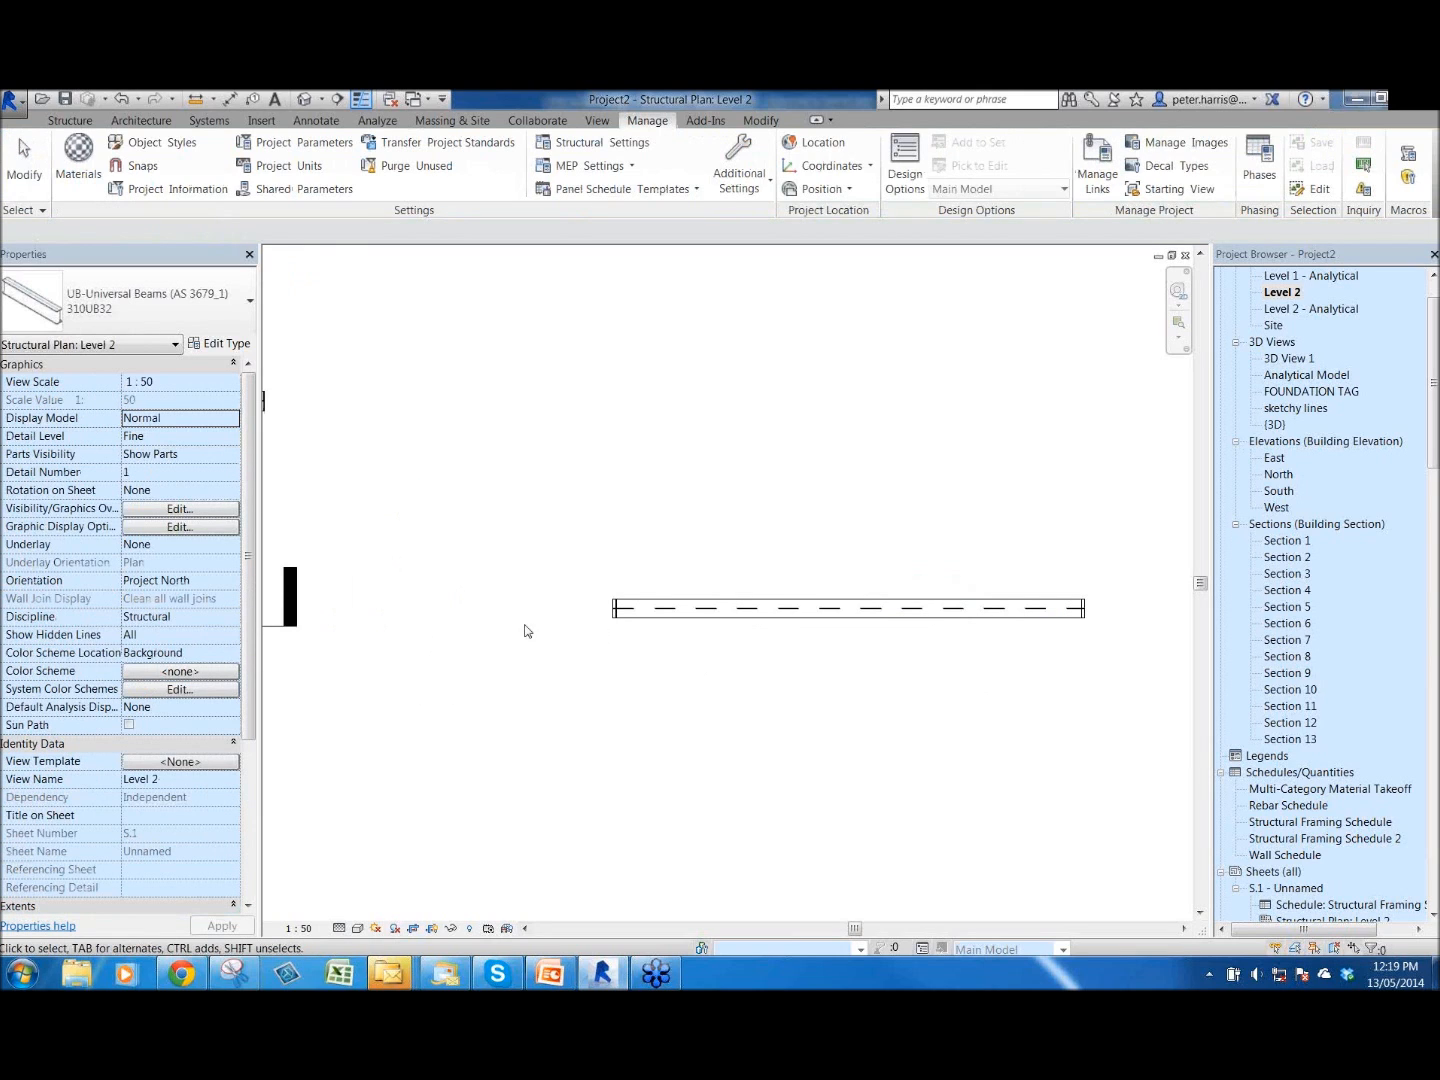
pyautogui.click(218, 616)
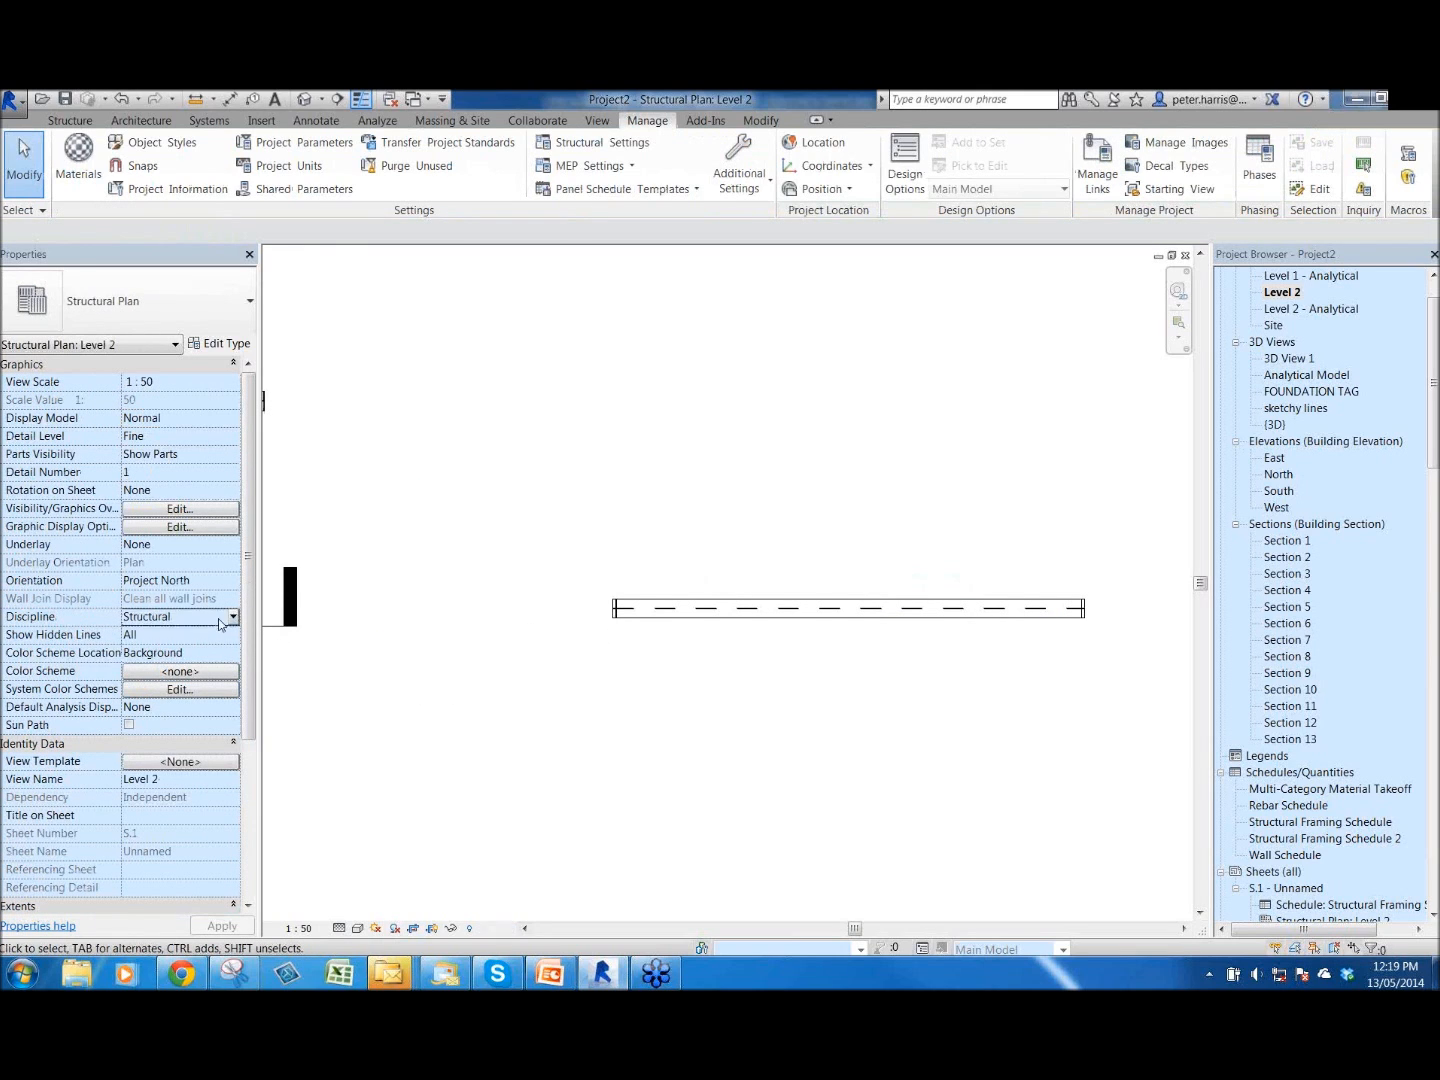
pyautogui.click(180, 618)
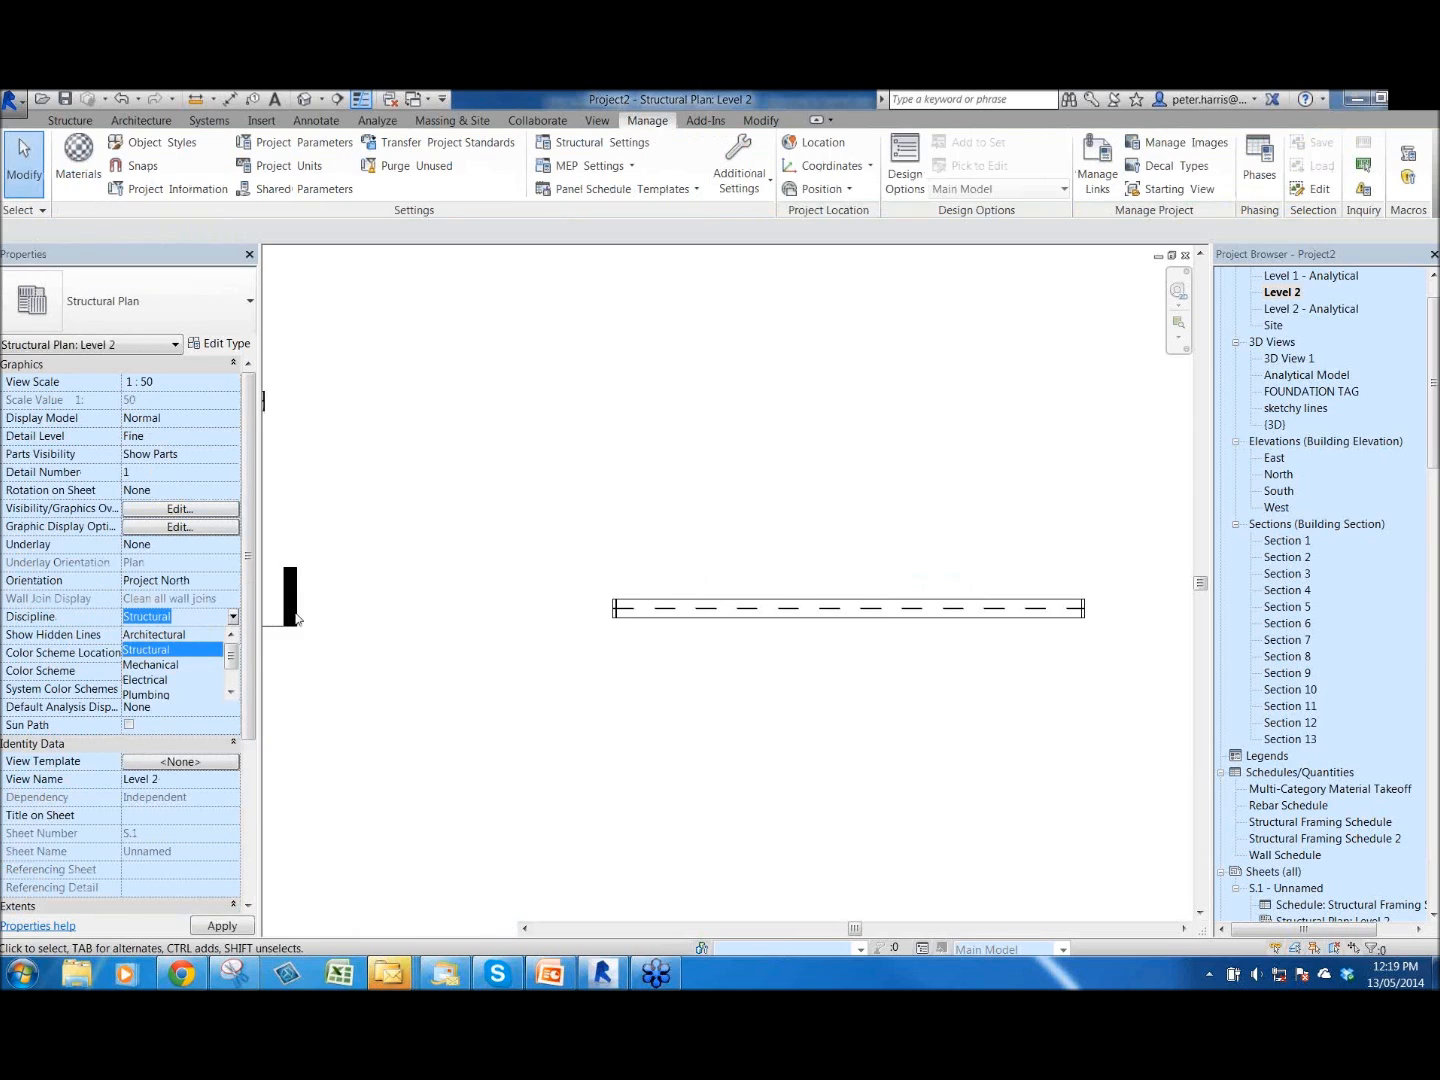
pyautogui.click(221, 650)
pyautogui.click(234, 637)
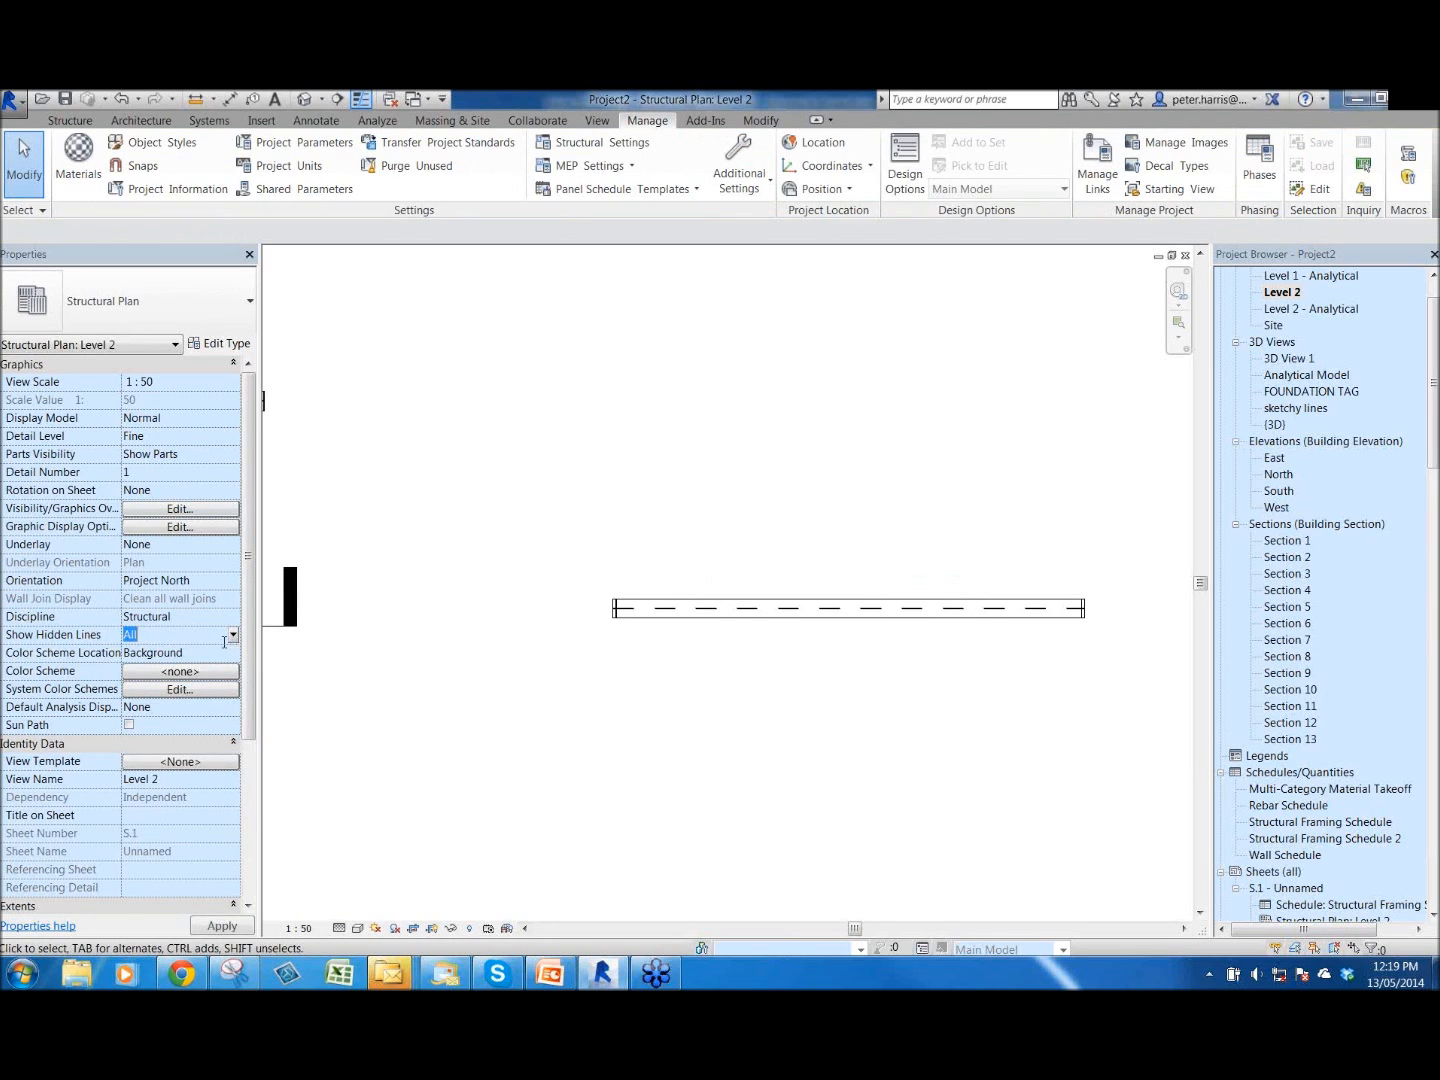
pyautogui.click(232, 635)
pyautogui.click(162, 668)
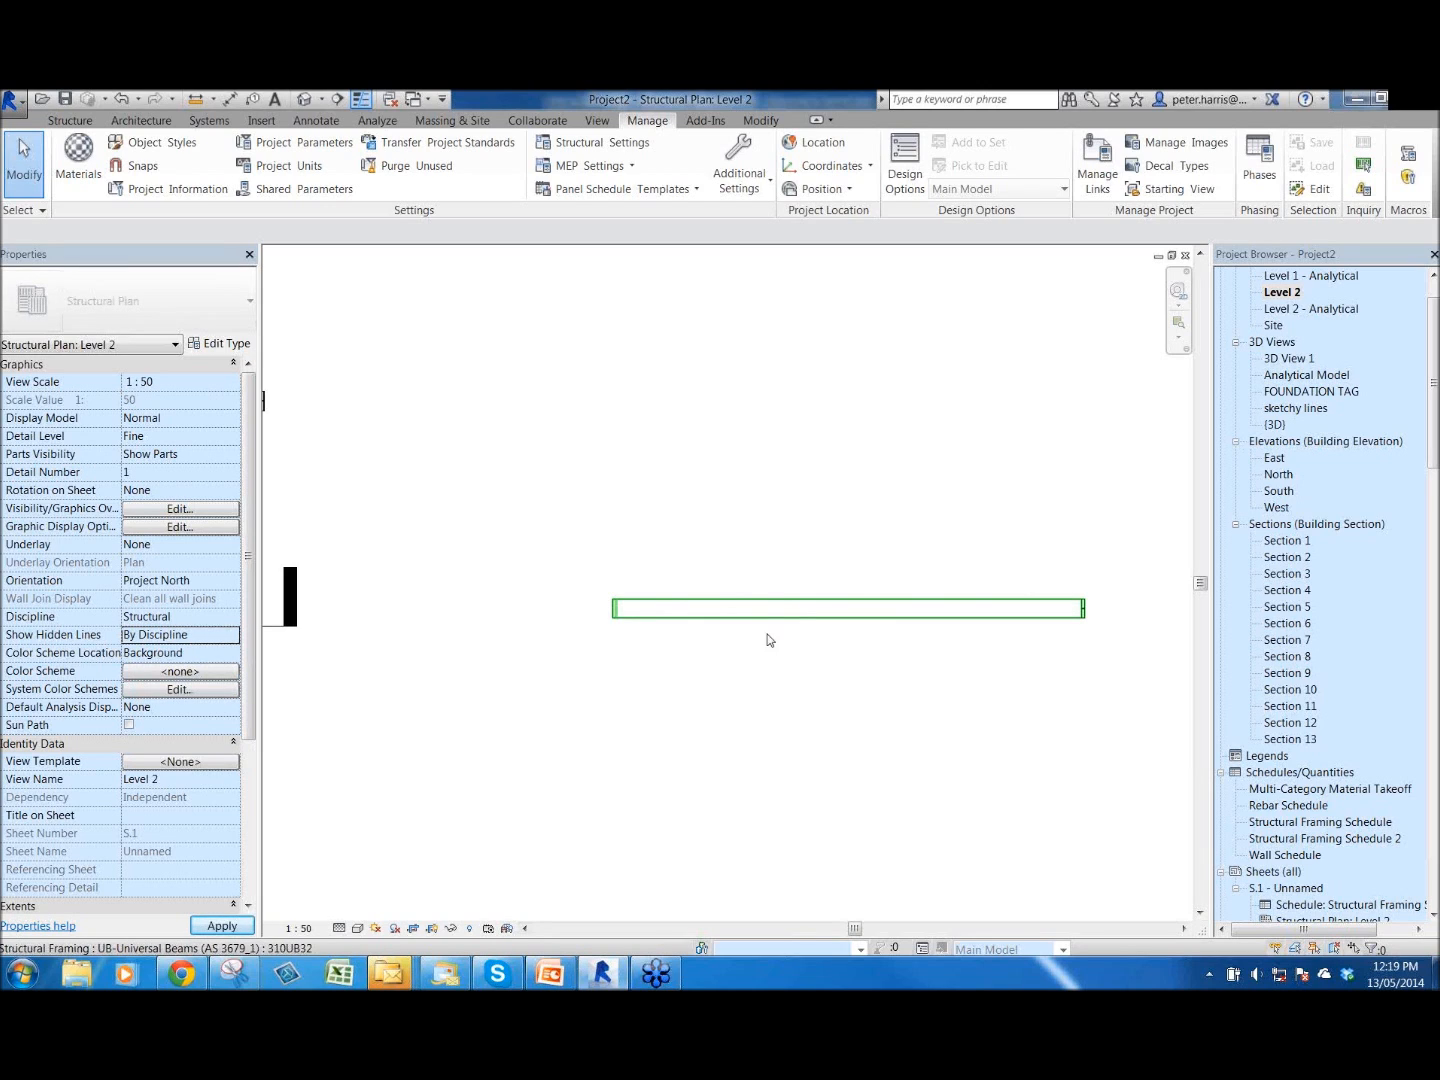
# - Set Show Hidden Lines back to All for the Level 2 structural plan
pyautogui.scroll(2, 1034, 650)
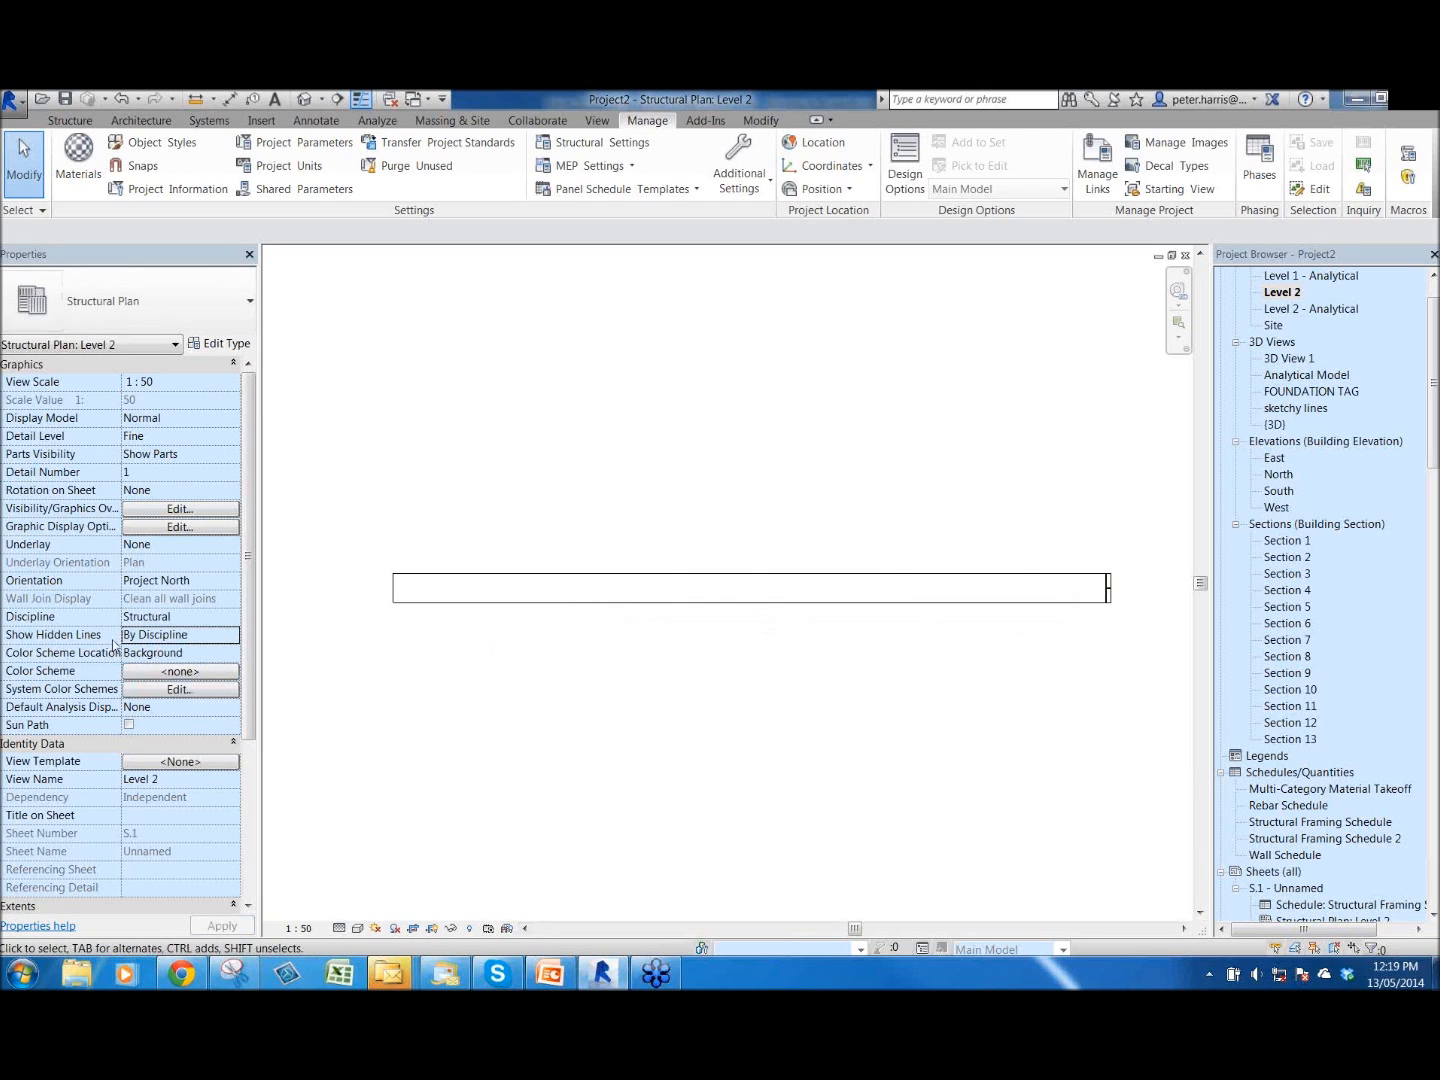
pyautogui.click(225, 635)
pyautogui.click(232, 635)
pyautogui.click(138, 684)
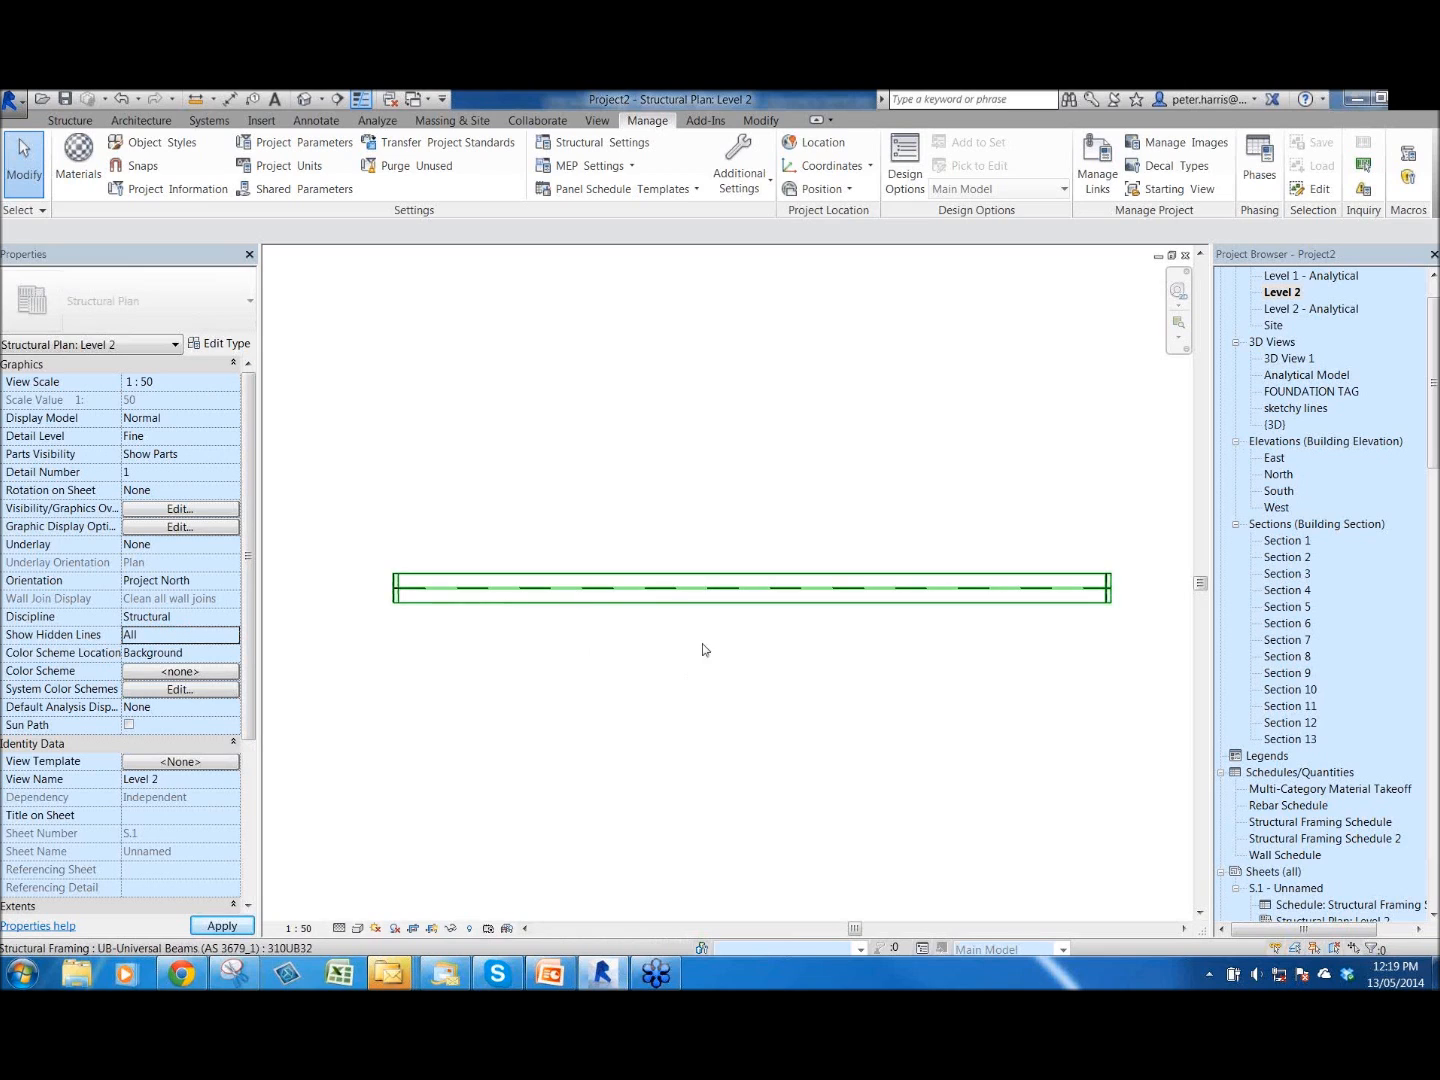
# - Set the sloped beam's cross-section rotation to 45° and inspect its hidden lines along the full length
pyautogui.click(670, 667)
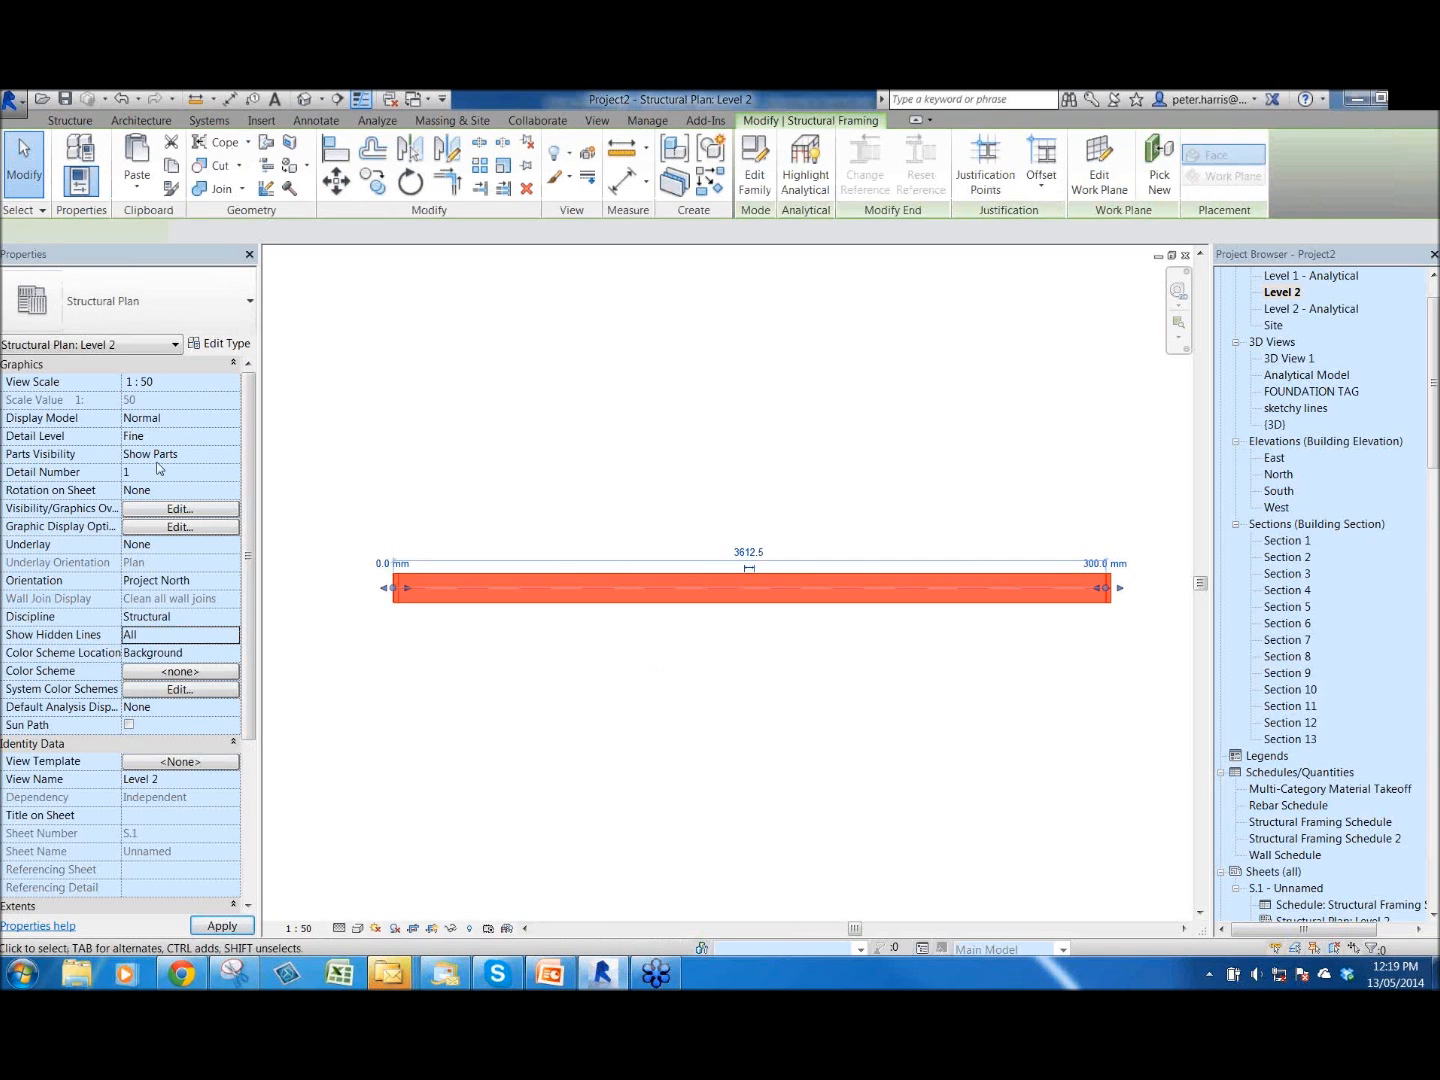
pyautogui.click(191, 437)
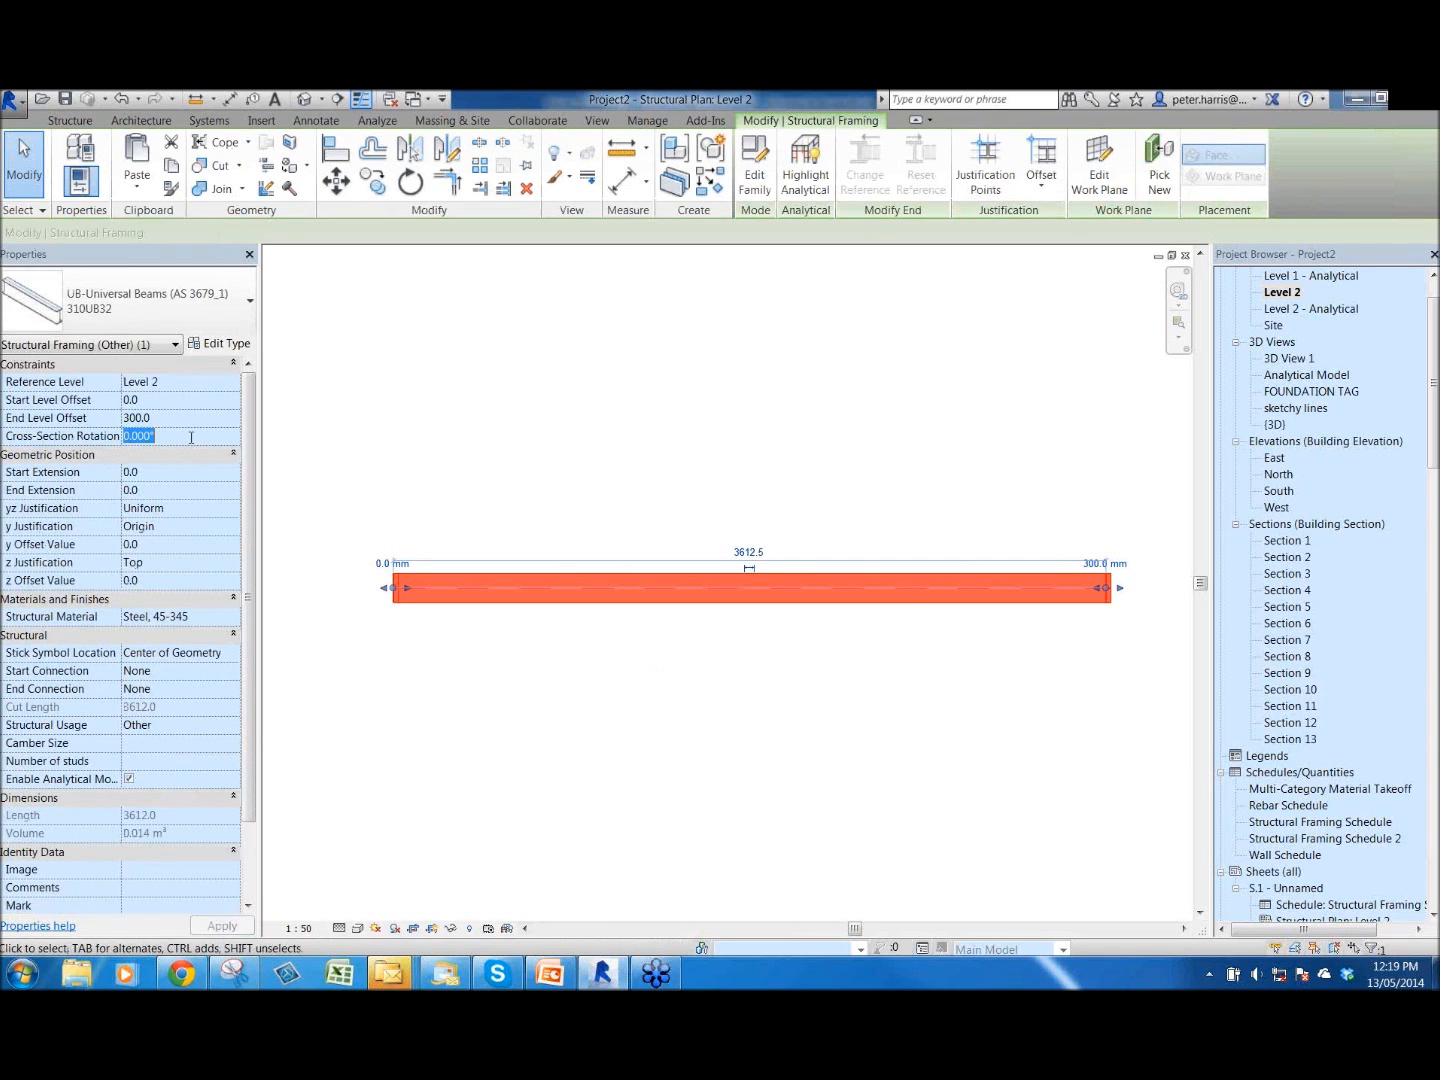
pyautogui.write('45')
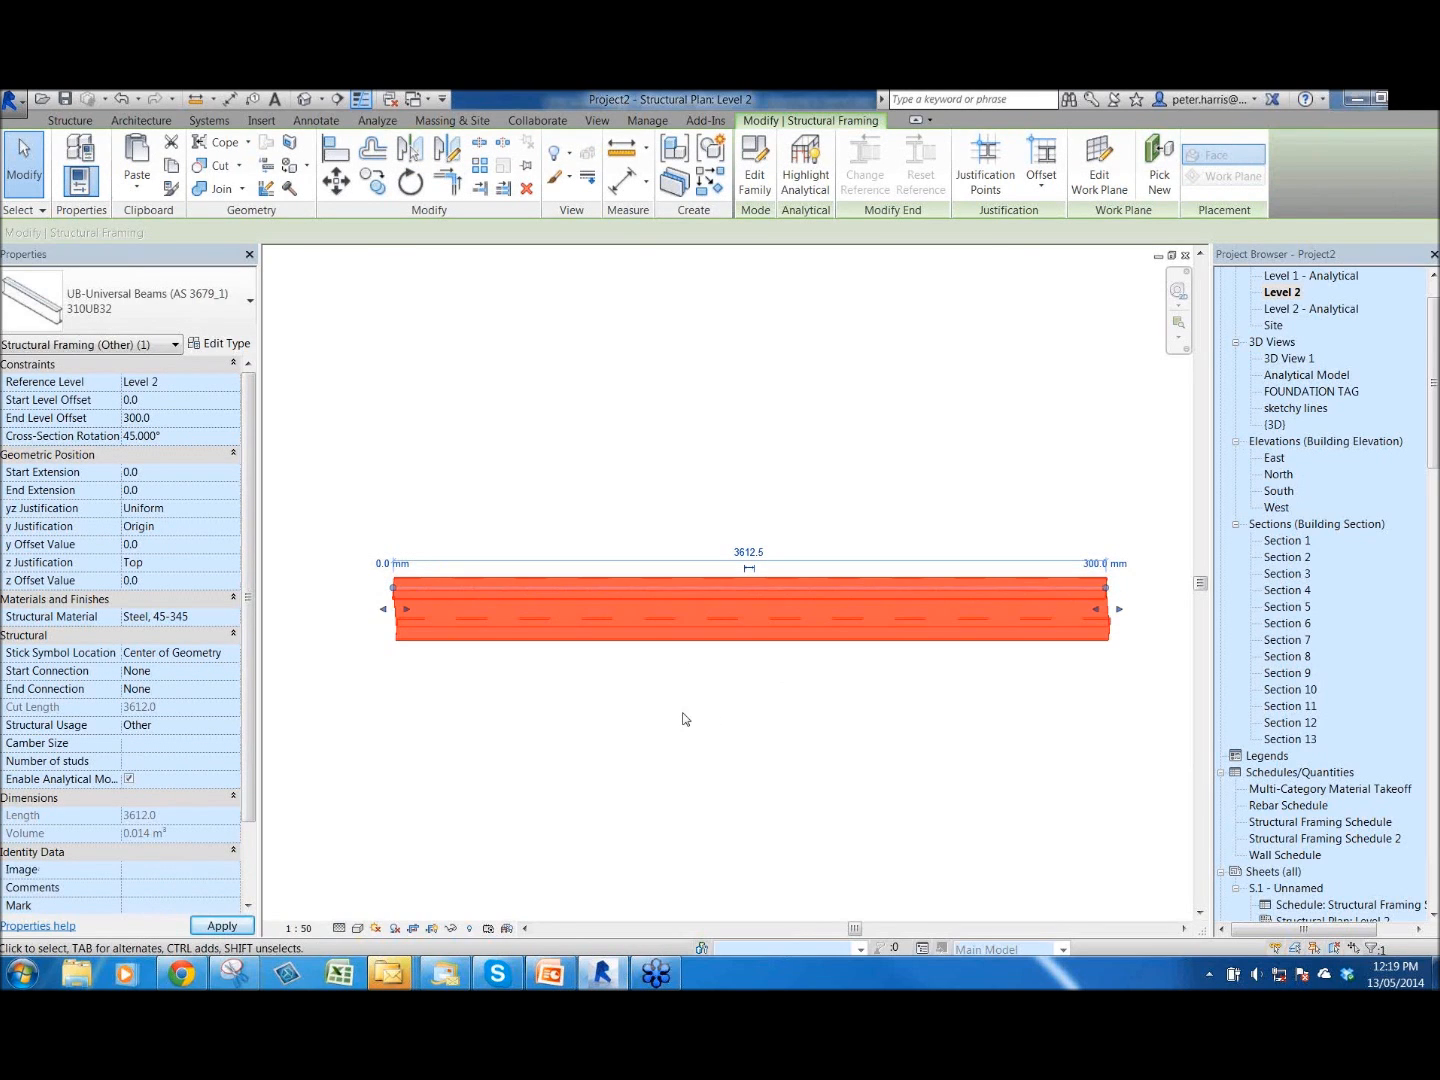
pyautogui.click(557, 733)
pyautogui.scroll(3, 430, 641)
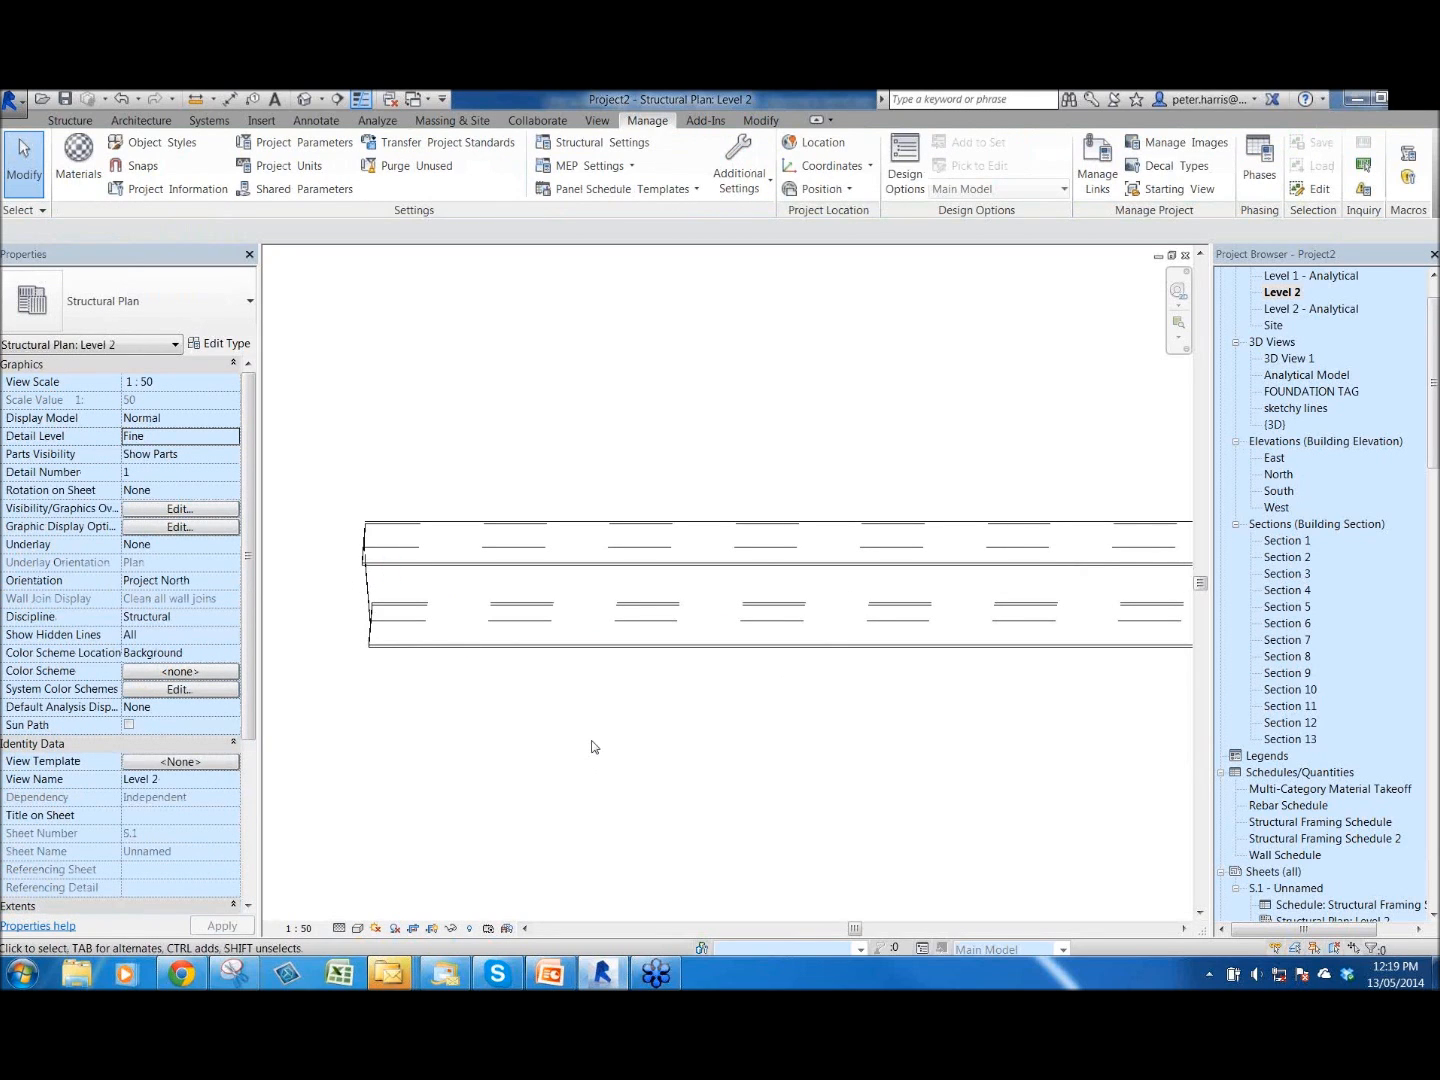
pyautogui.scroll(-2, 588, 737)
pyautogui.moveTo(779, 777); pyautogui.dragTo(670, 679, button='middle')
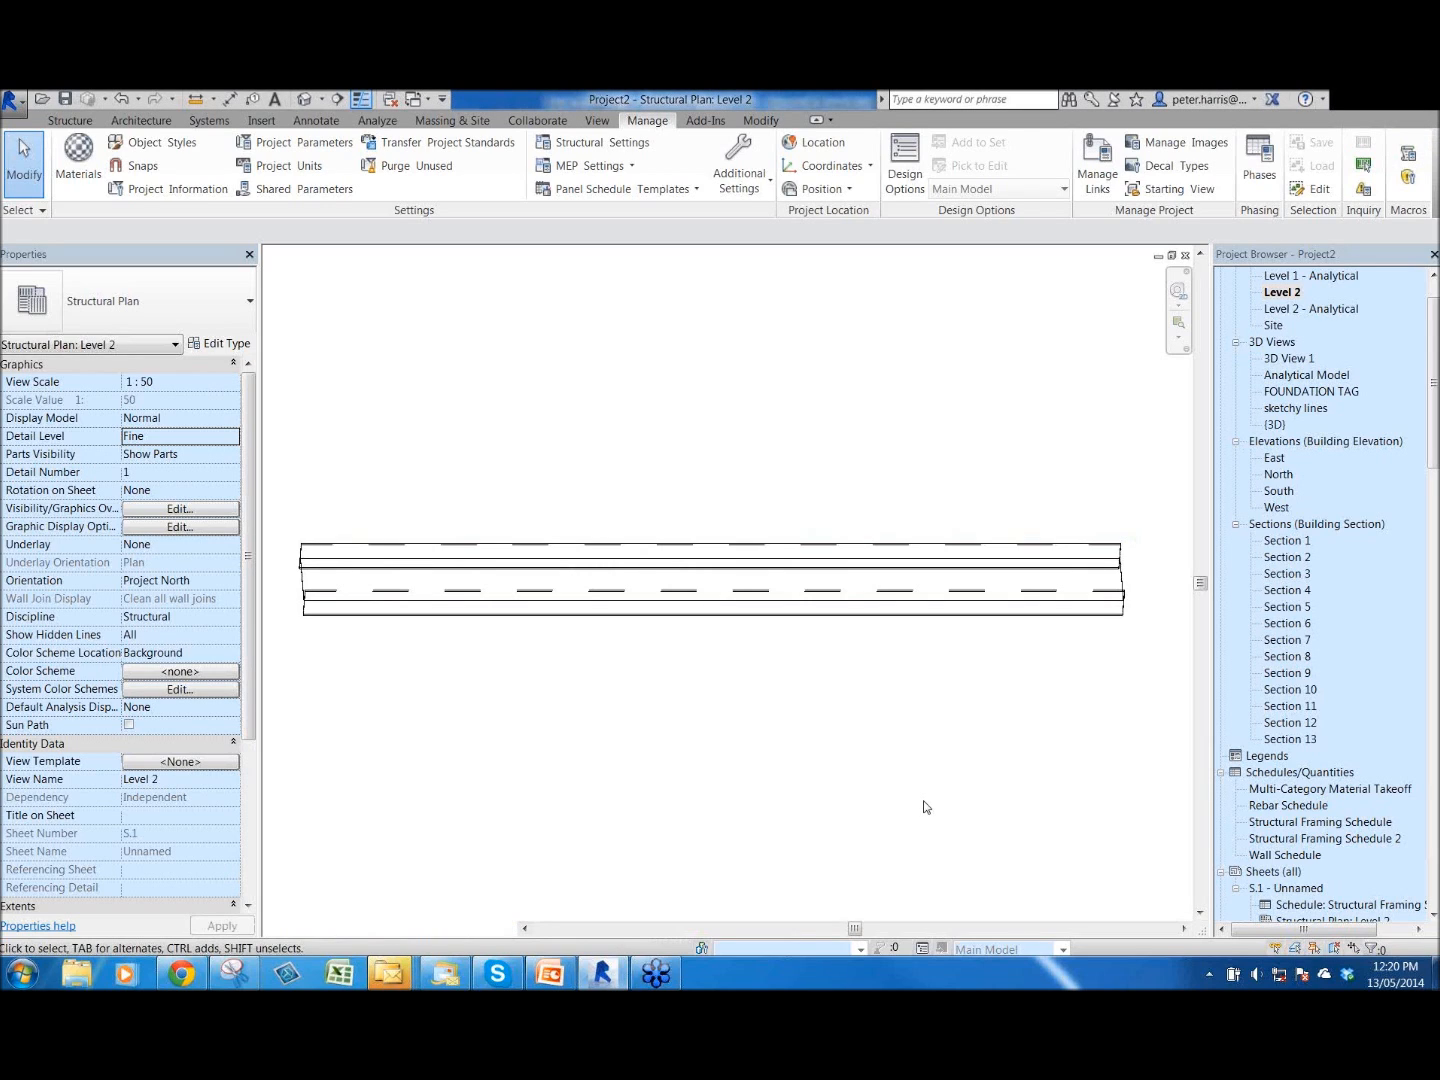
pyautogui.scroll(-3, 917, 789)
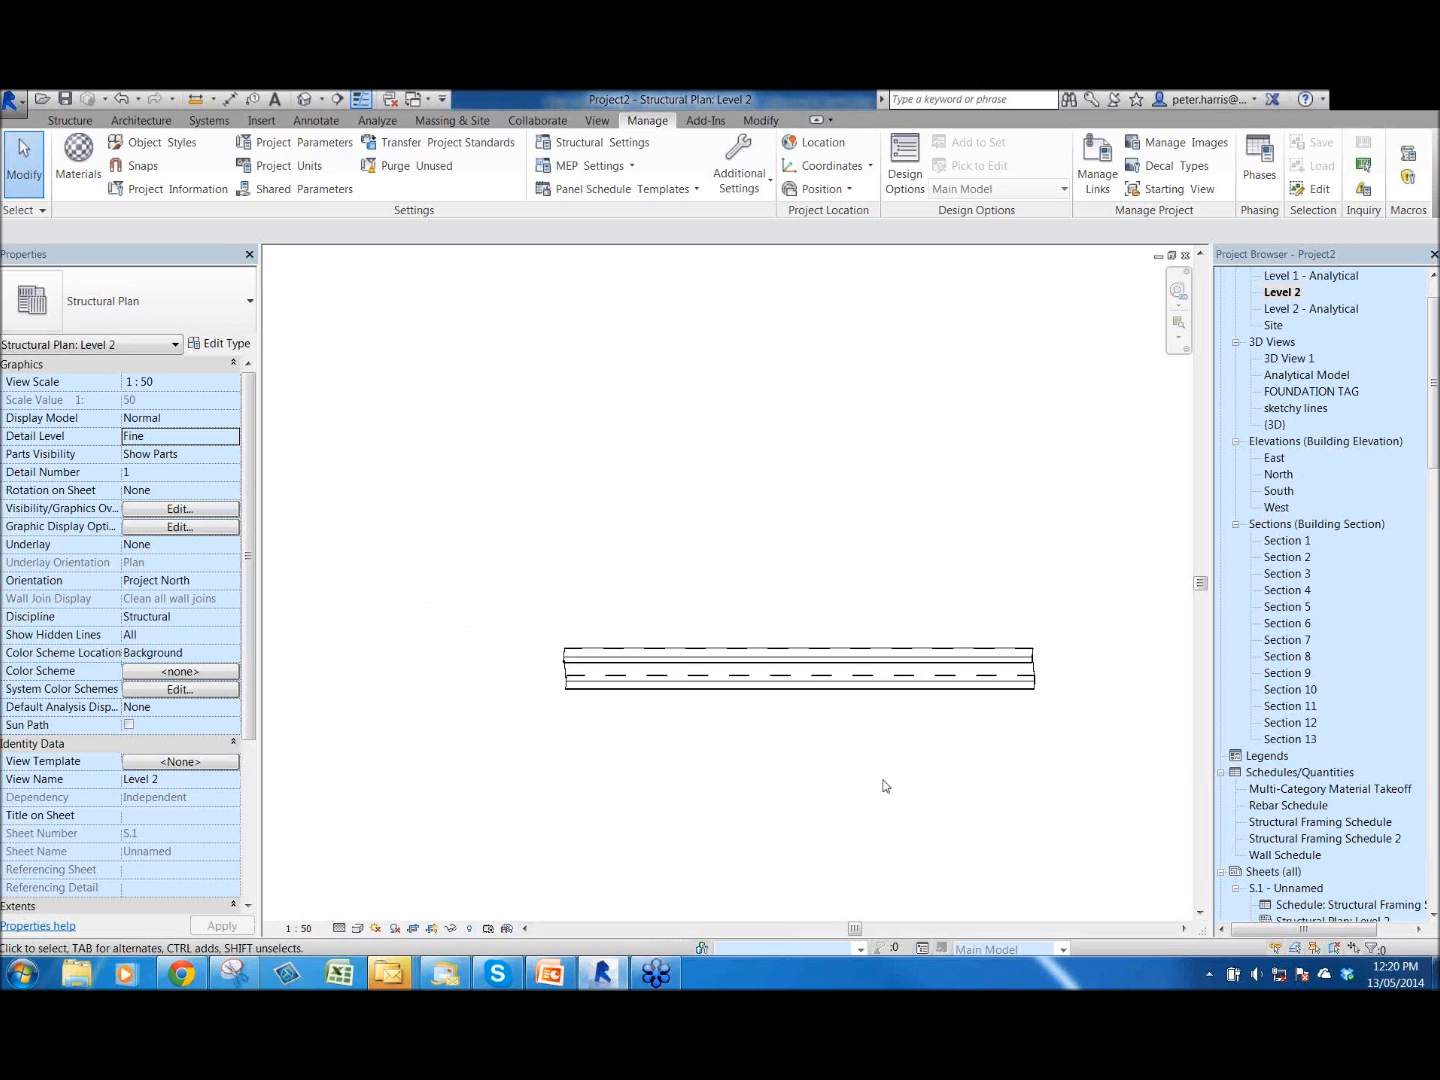
pyautogui.moveTo(884, 787); pyautogui.dragTo(929, 736, button='middle')
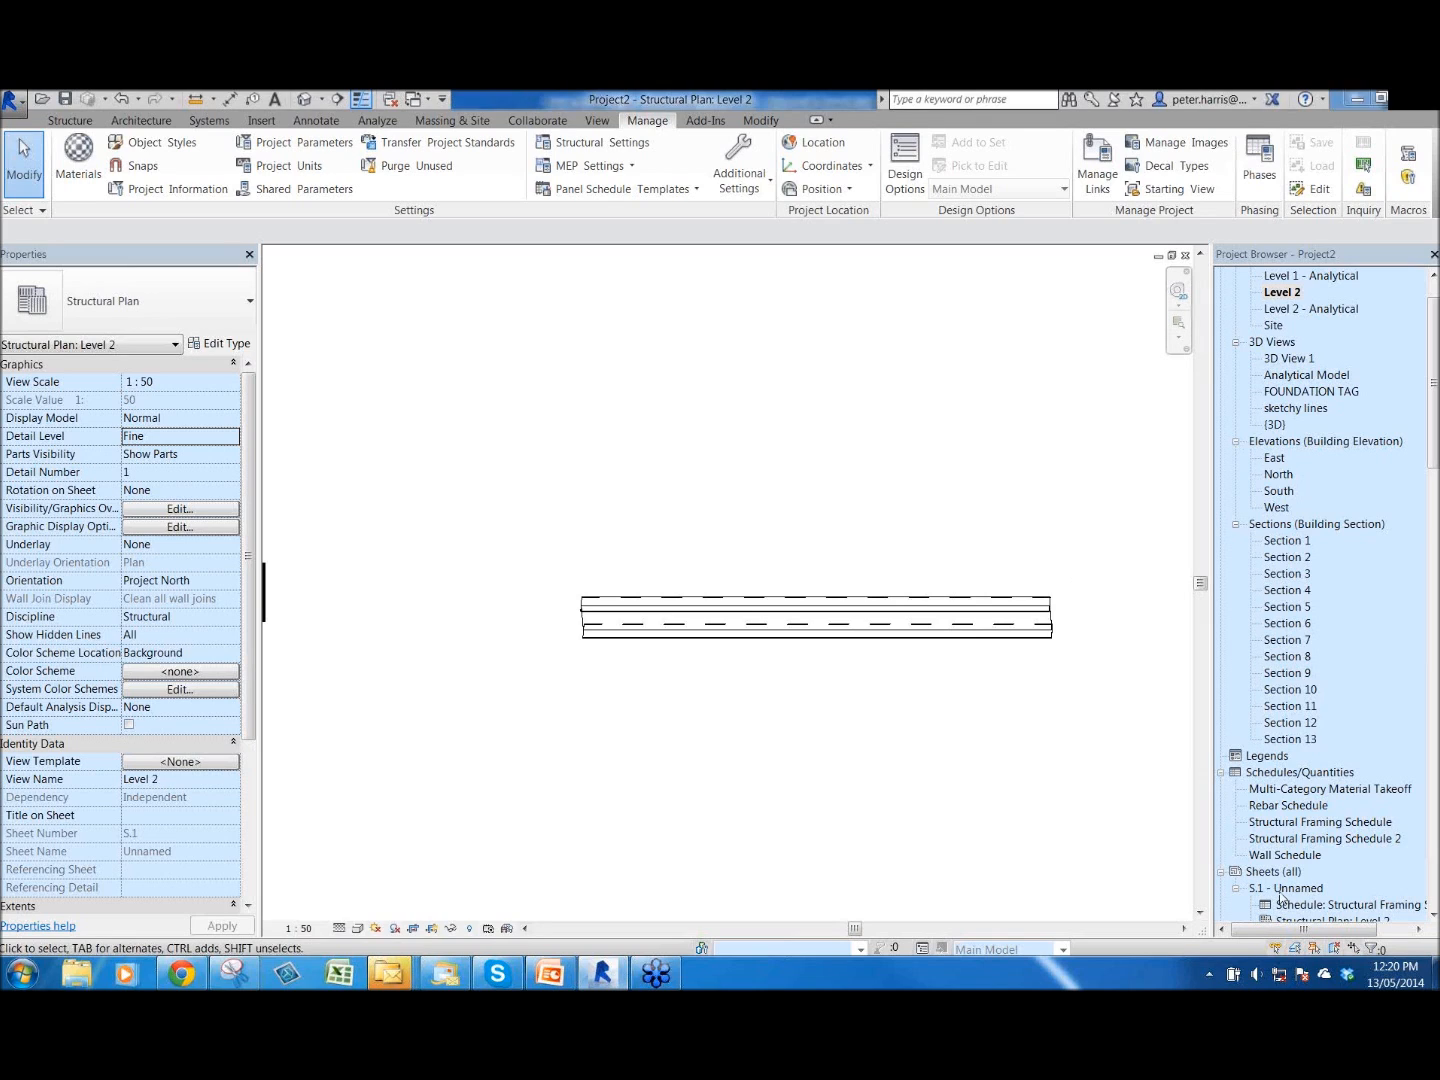
# - Open sheet S.1 and set the numbering in Sheet Issues/Revisions to Per Sheet, accepting the numbering change
pyautogui.press('v')
pyautogui.press('g')
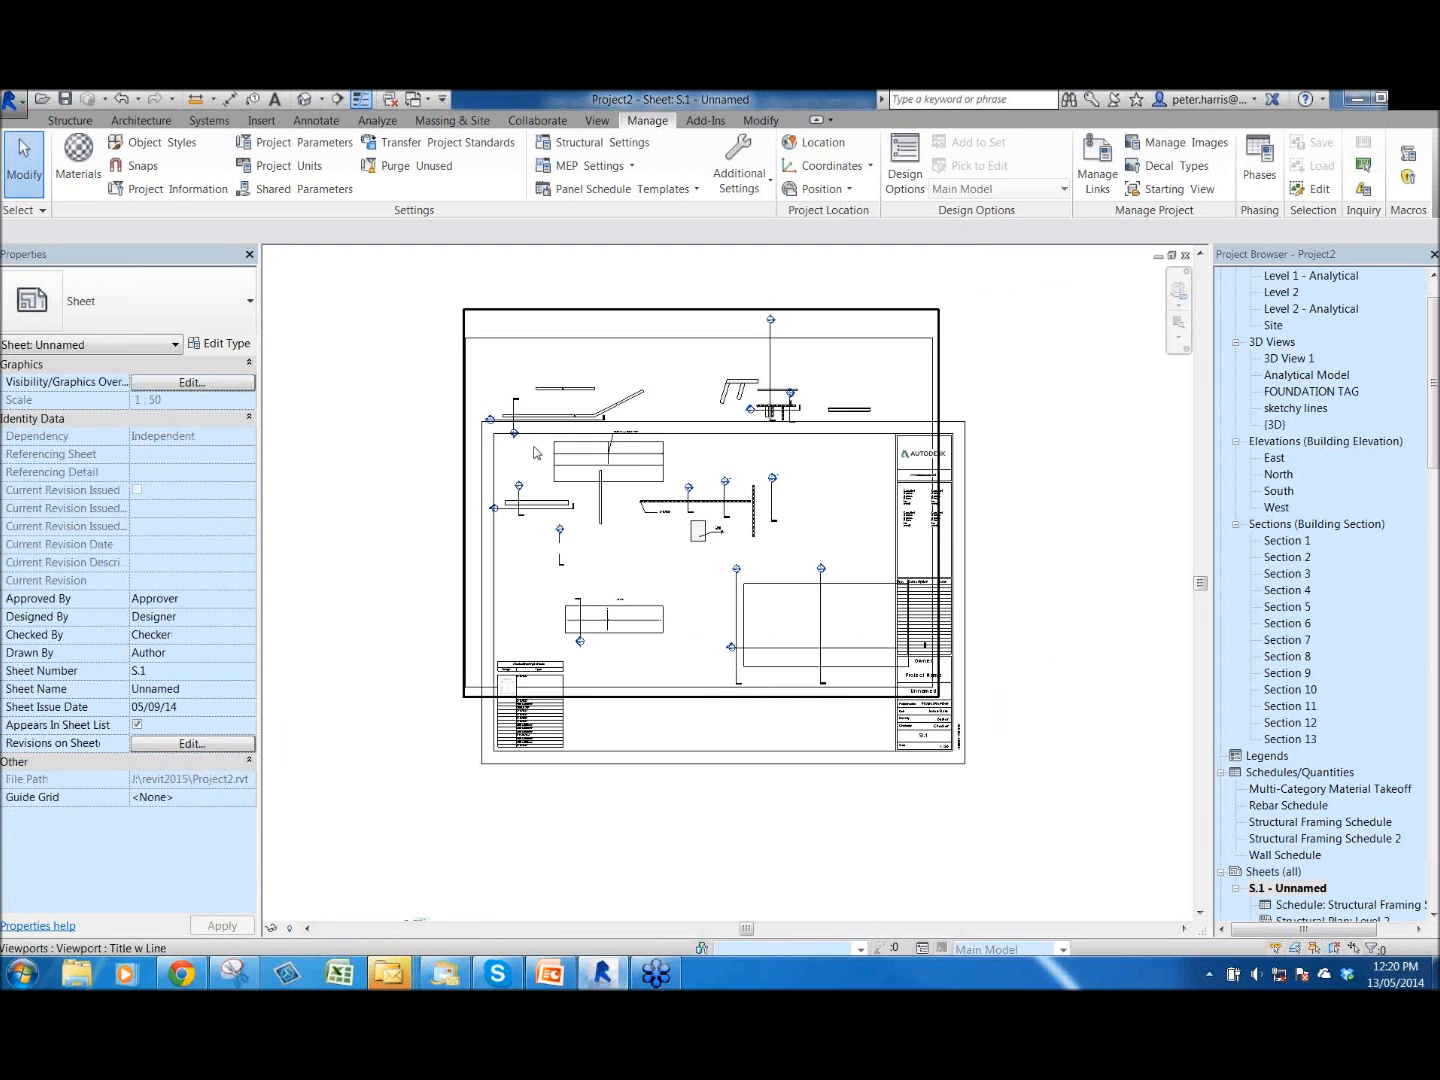
pyautogui.click(599, 121)
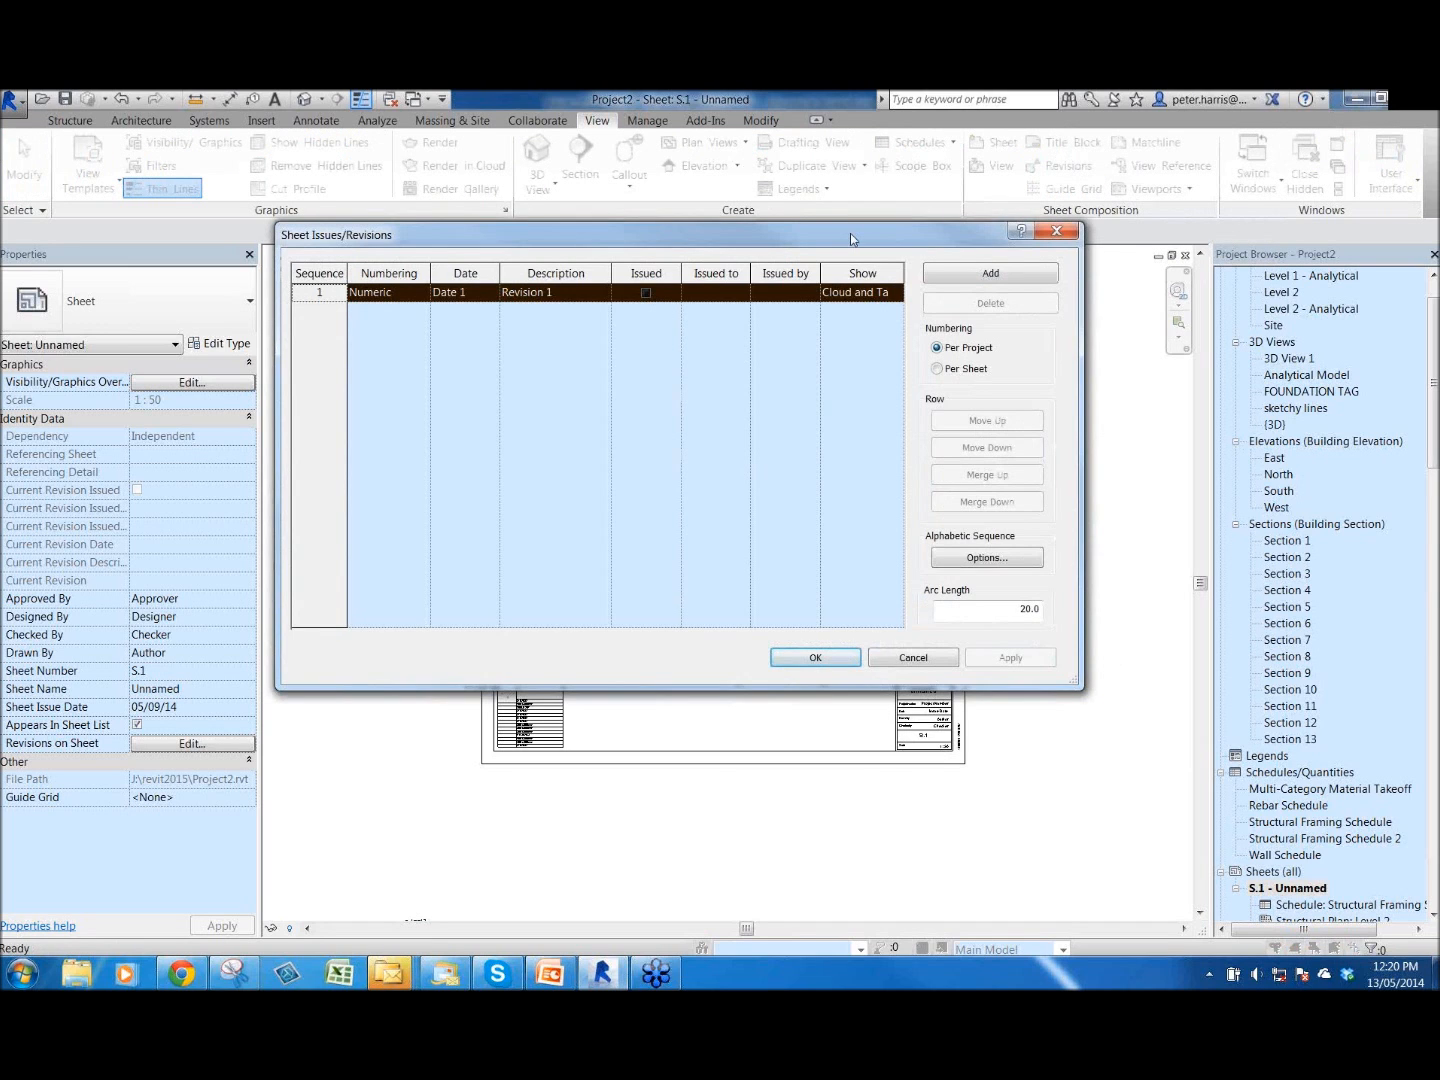
pyautogui.moveTo(850, 233); pyautogui.dragTo(827, 240)
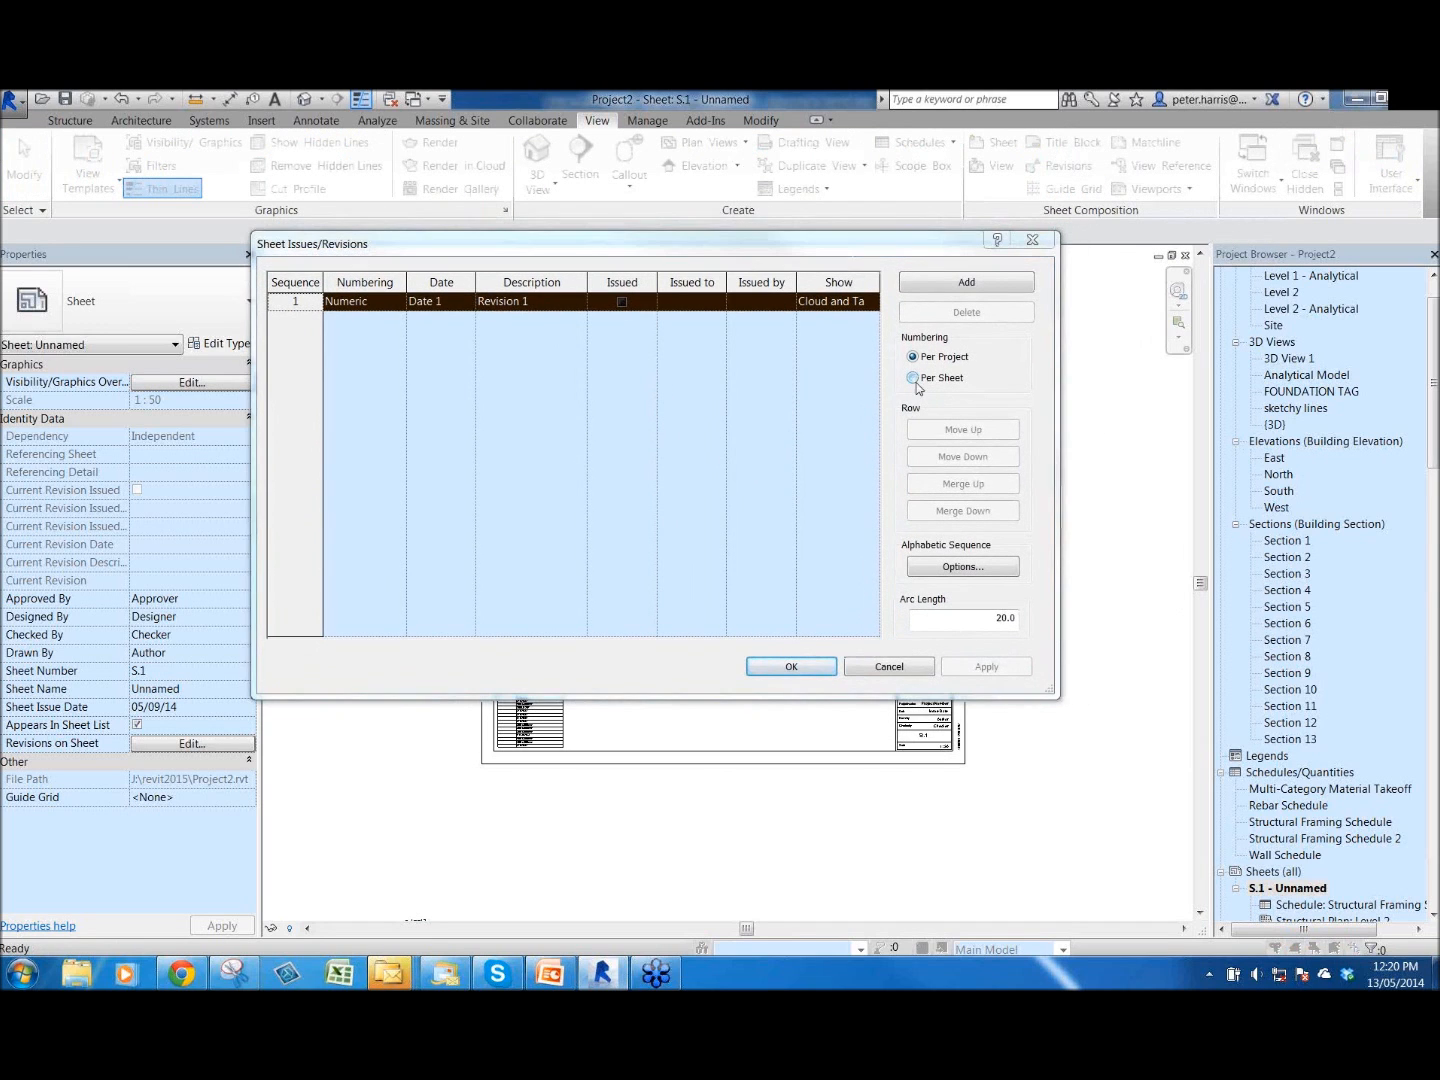
pyautogui.click(913, 379)
pyautogui.click(775, 564)
# - Add six more revisions to the Sheet Issues/Revisions table
pyautogui.click(1004, 291)
pyautogui.click(1005, 290)
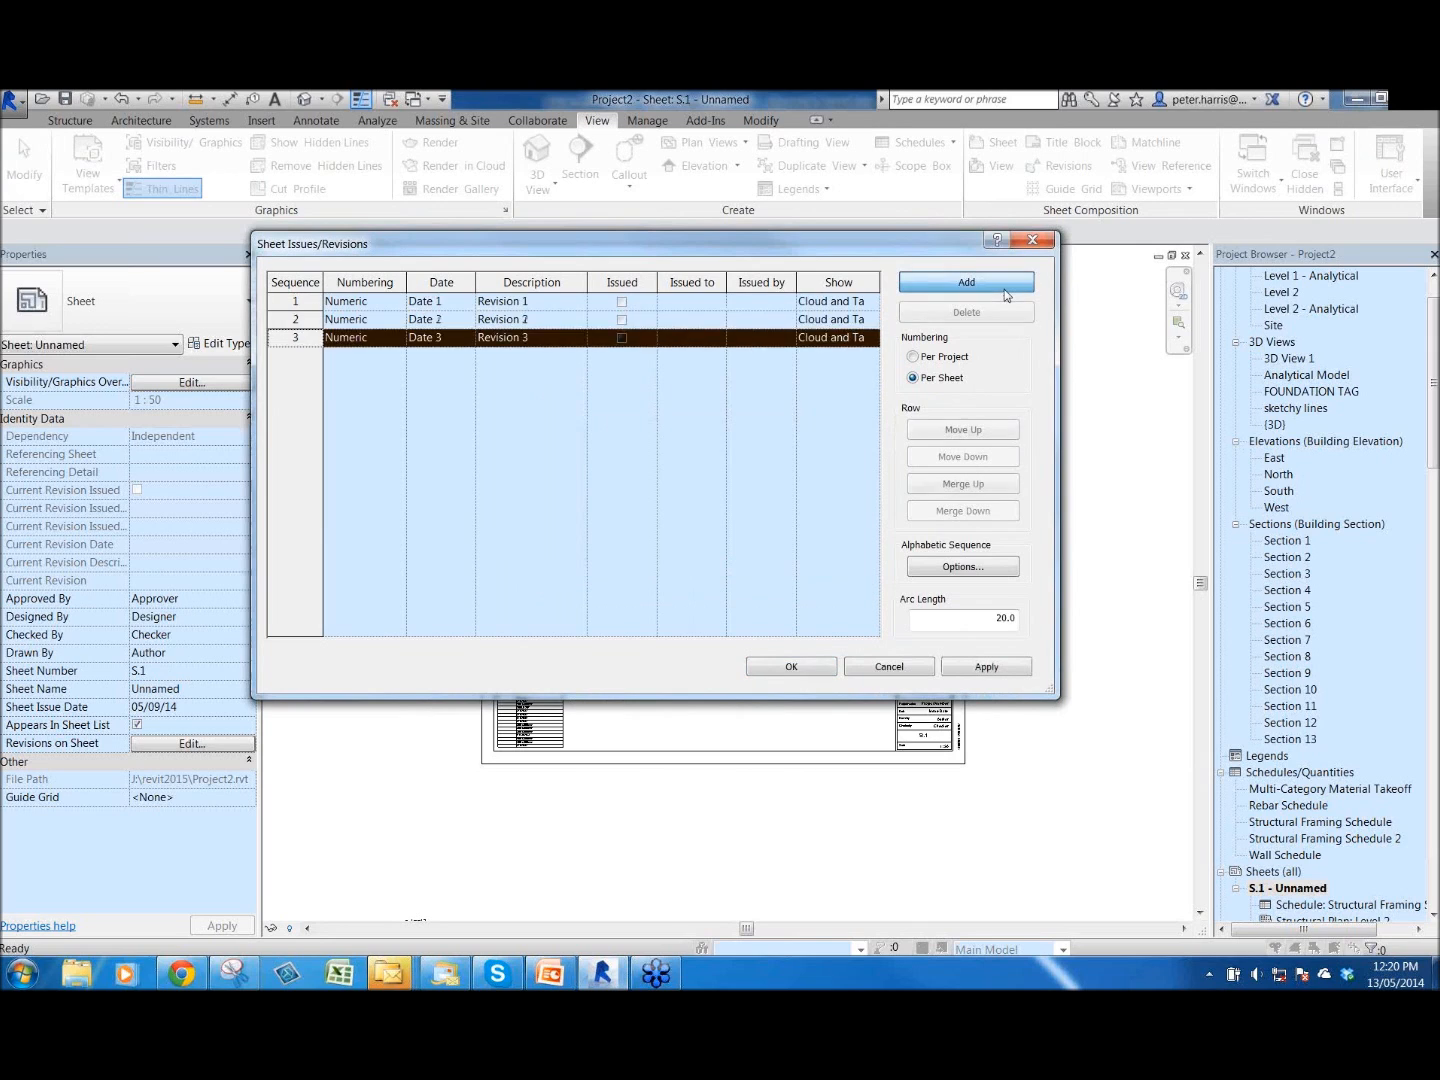
pyautogui.click(1005, 291)
pyautogui.click(1004, 290)
pyautogui.click(1005, 290)
pyautogui.click(1004, 290)
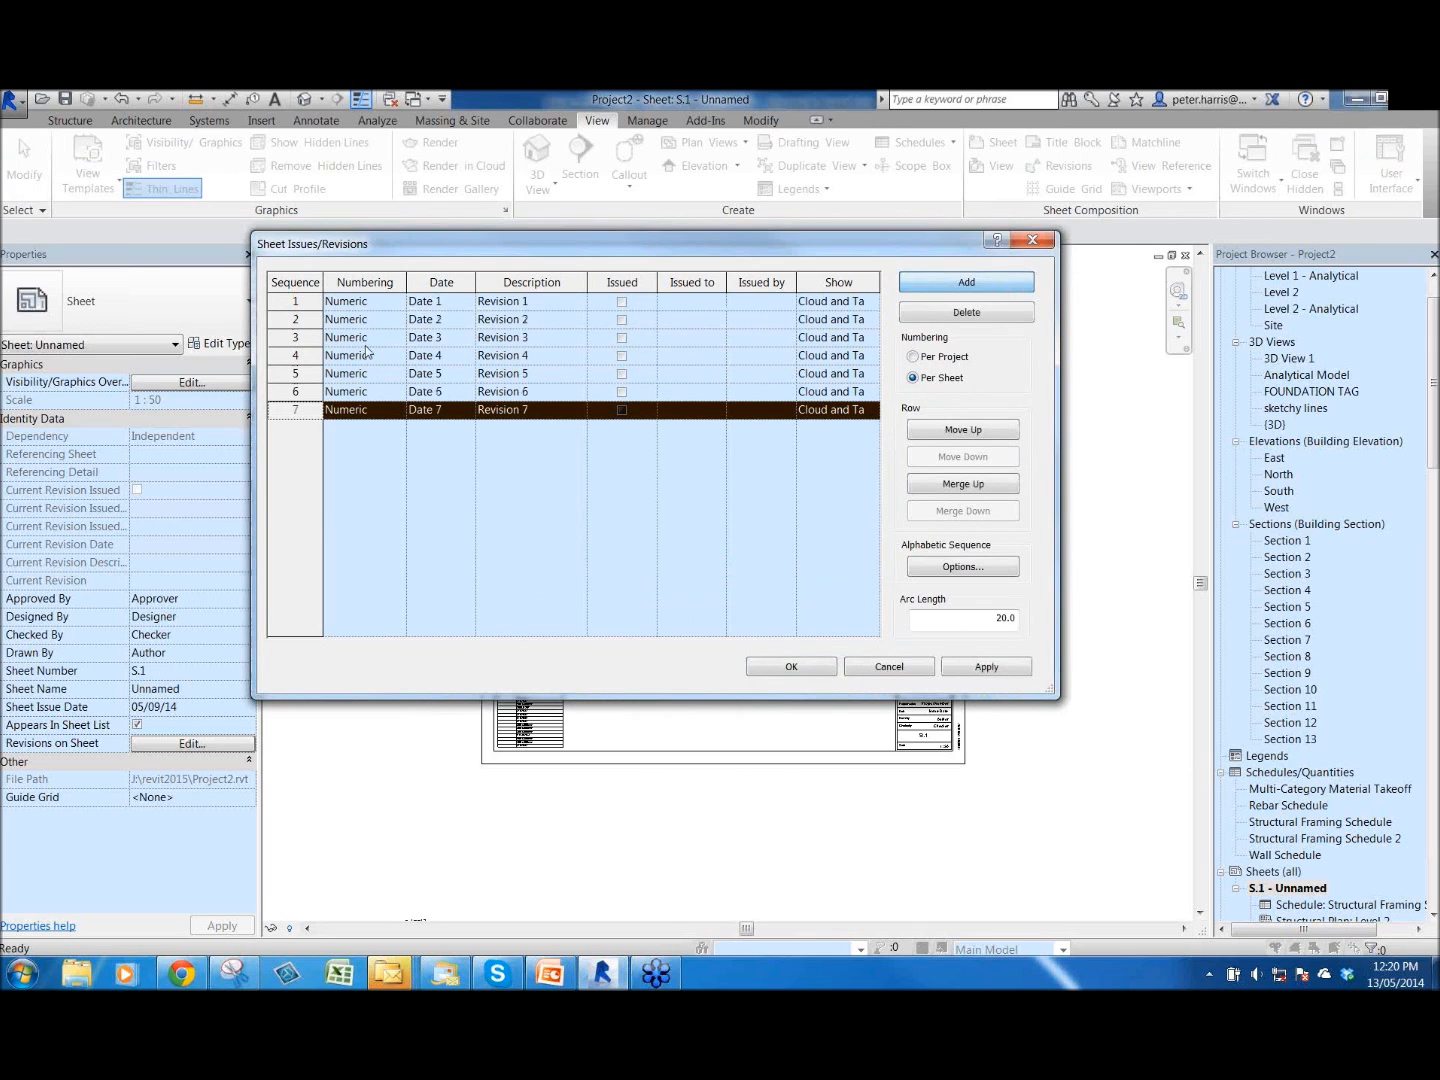
# - Delete Revision 3 and Revision 4 from the revision table and accept the sheet revision settings
pyautogui.click(1004, 314)
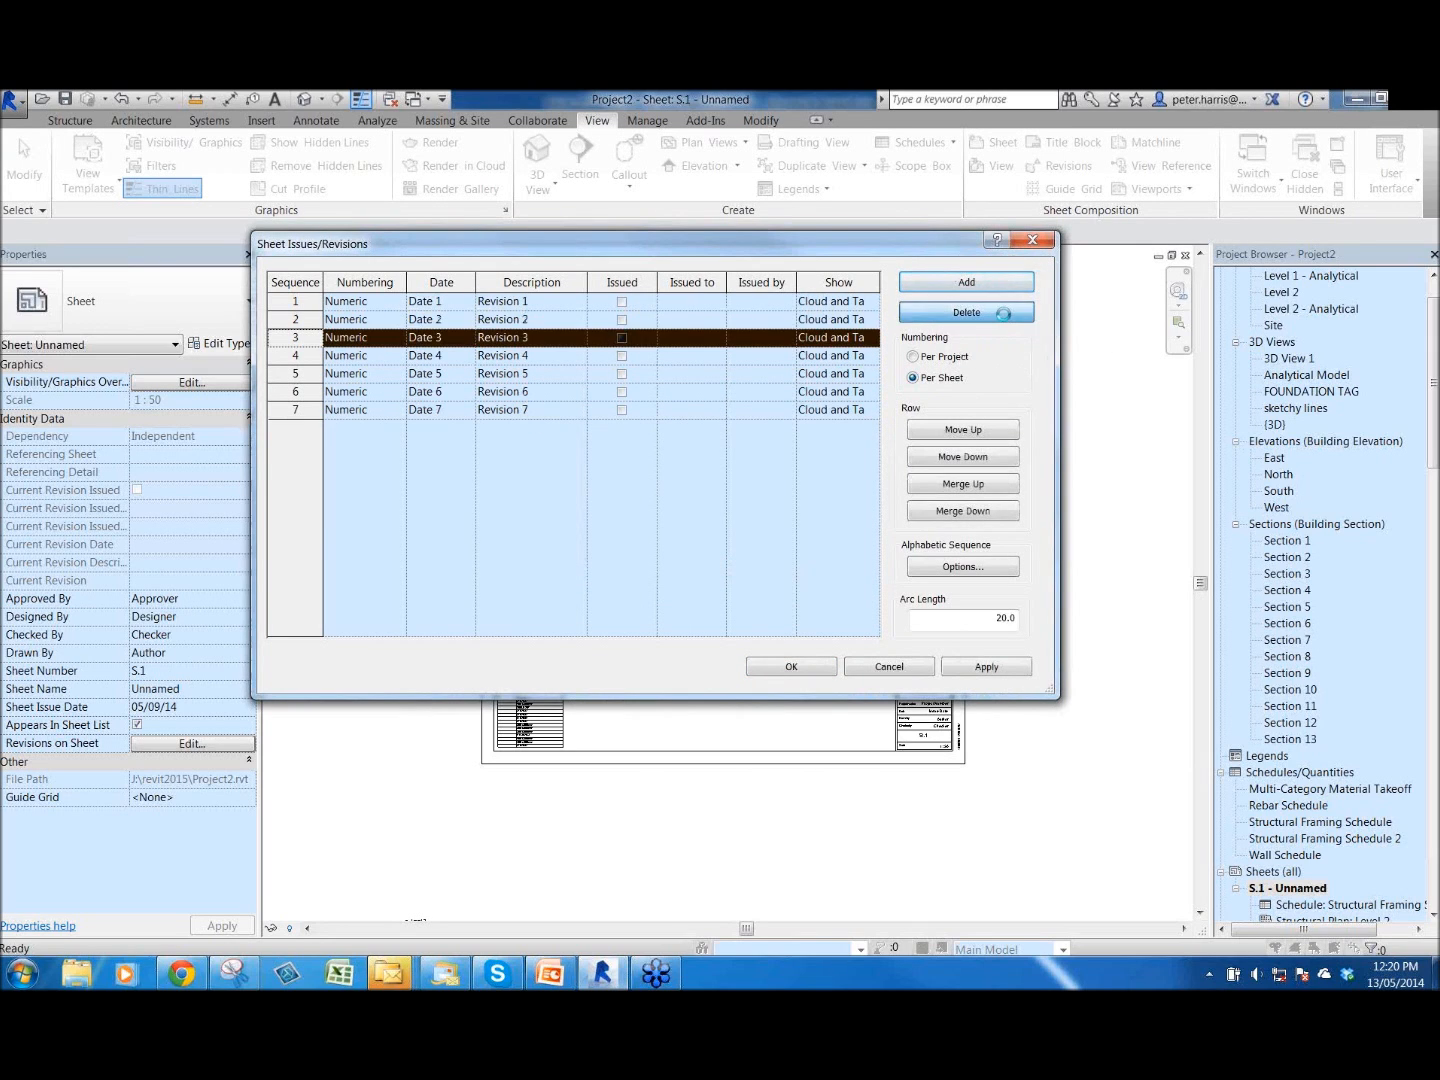
pyautogui.click(778, 552)
pyautogui.click(1005, 312)
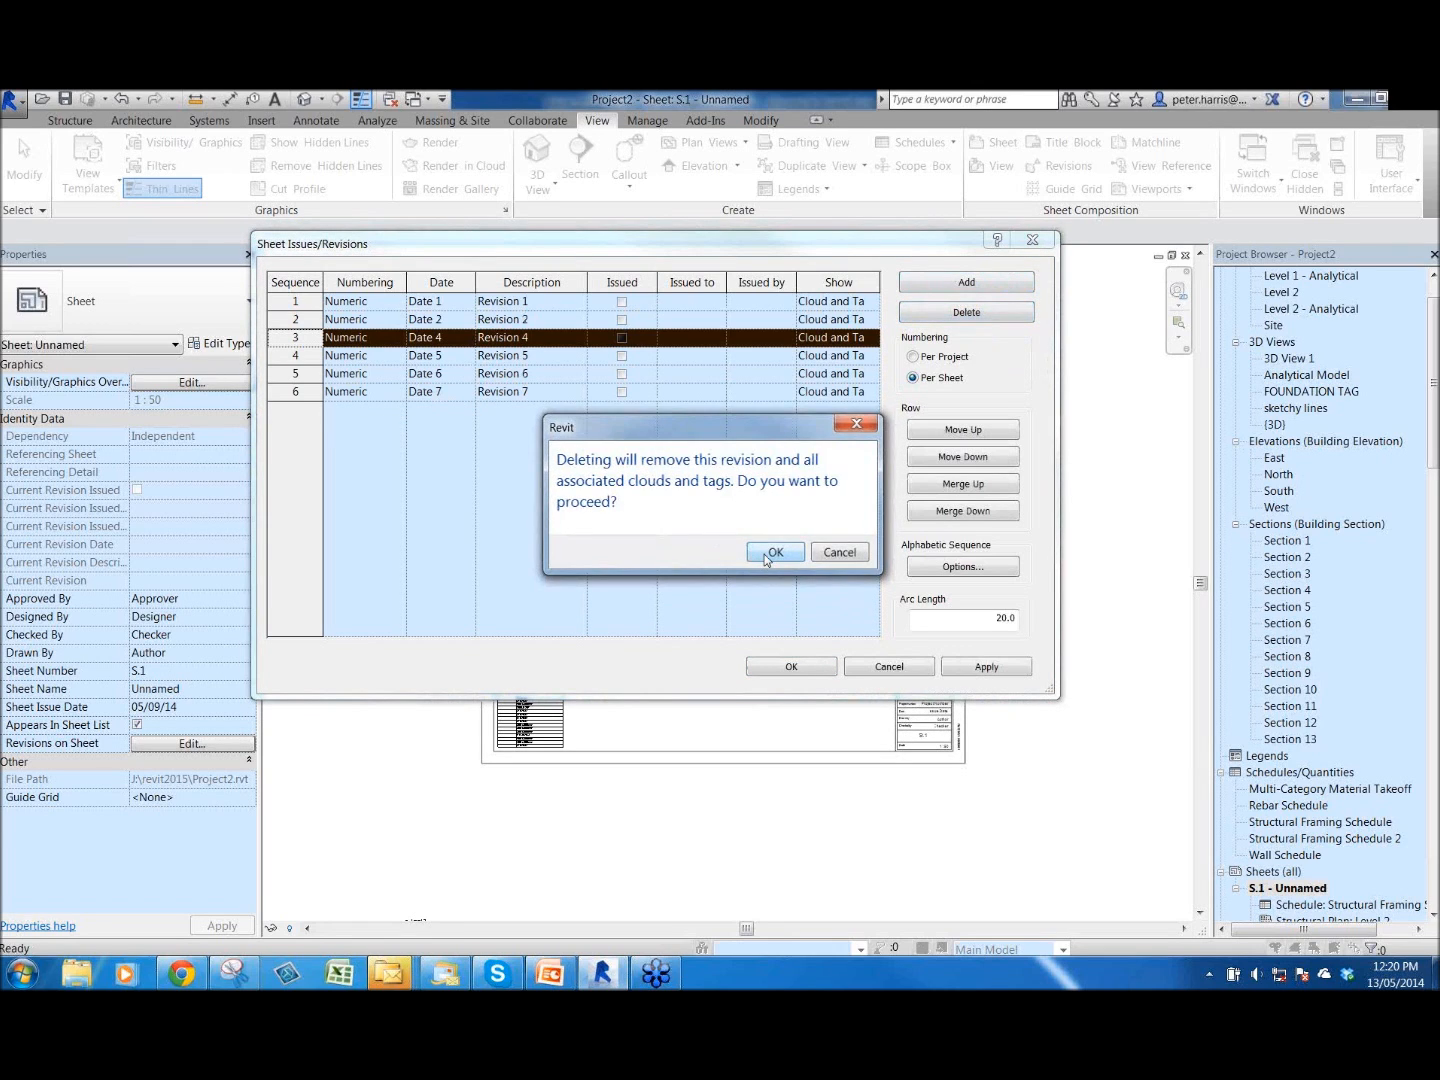
pyautogui.click(770, 555)
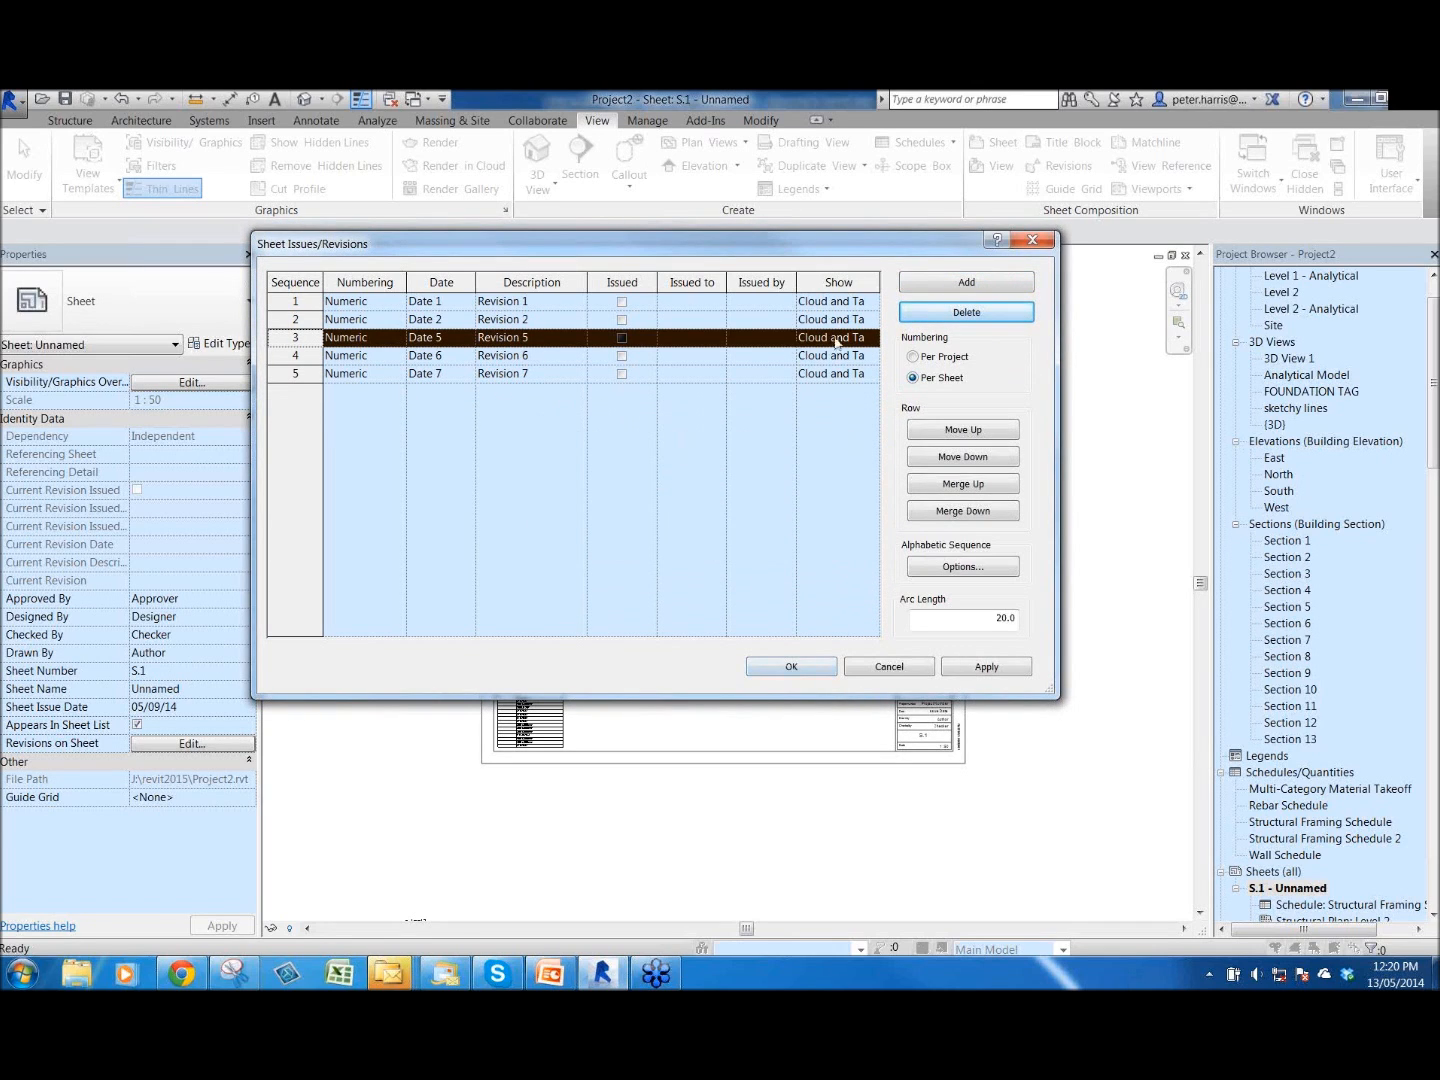
pyautogui.moveTo(779, 249); pyautogui.dragTo(793, 250)
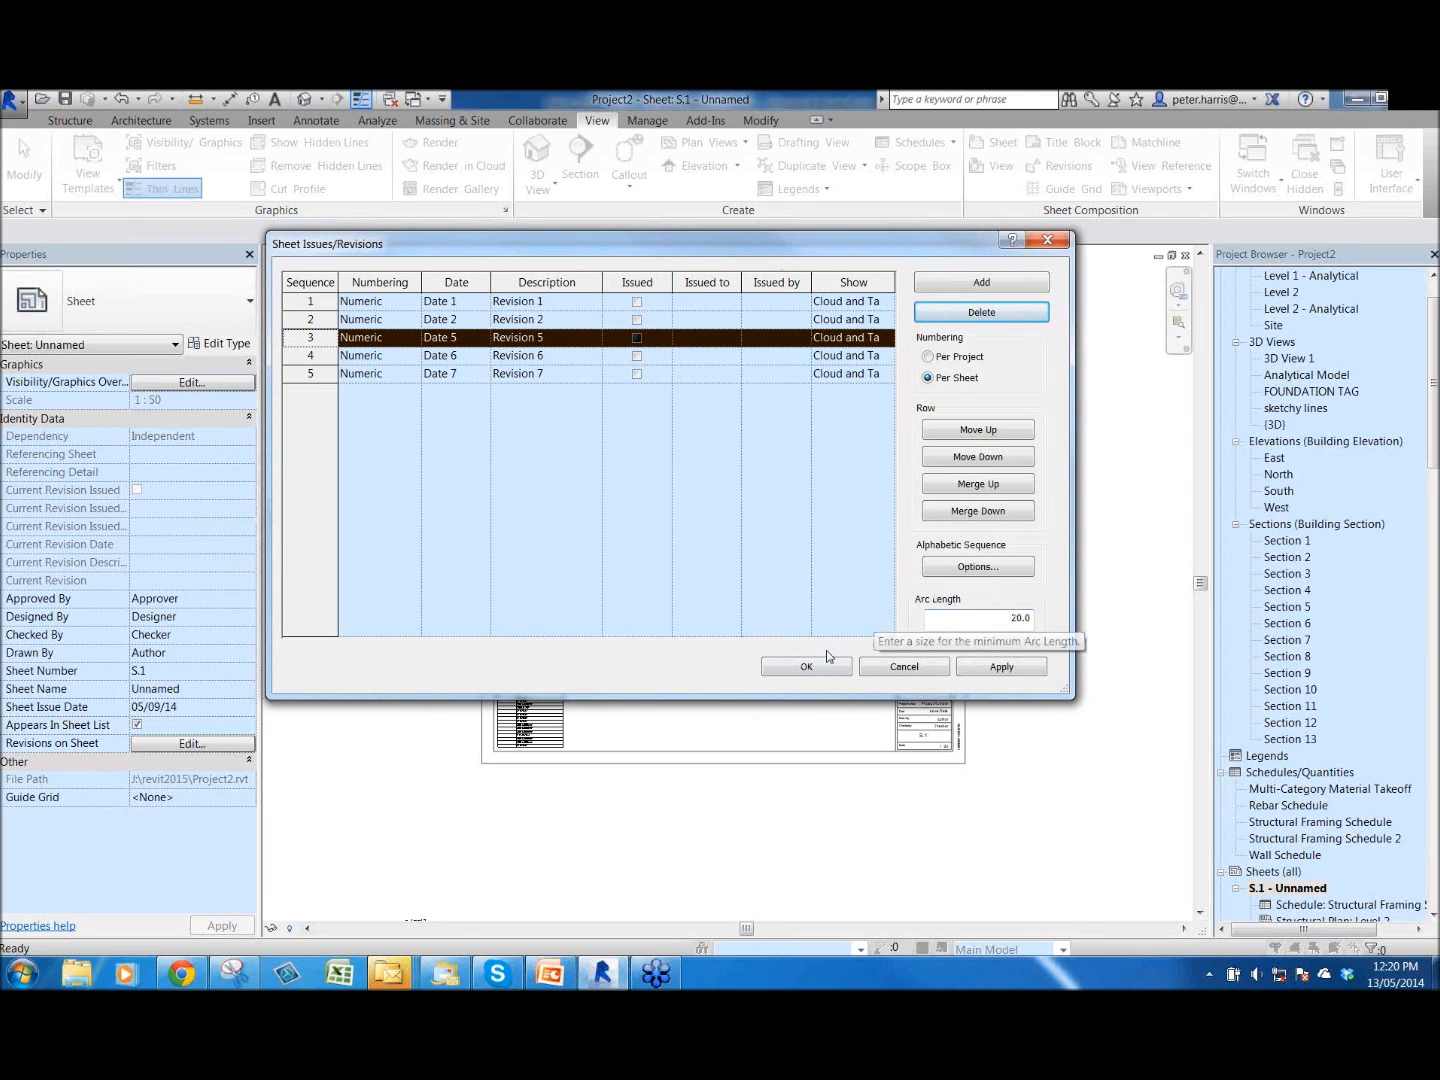
pyautogui.click(842, 670)
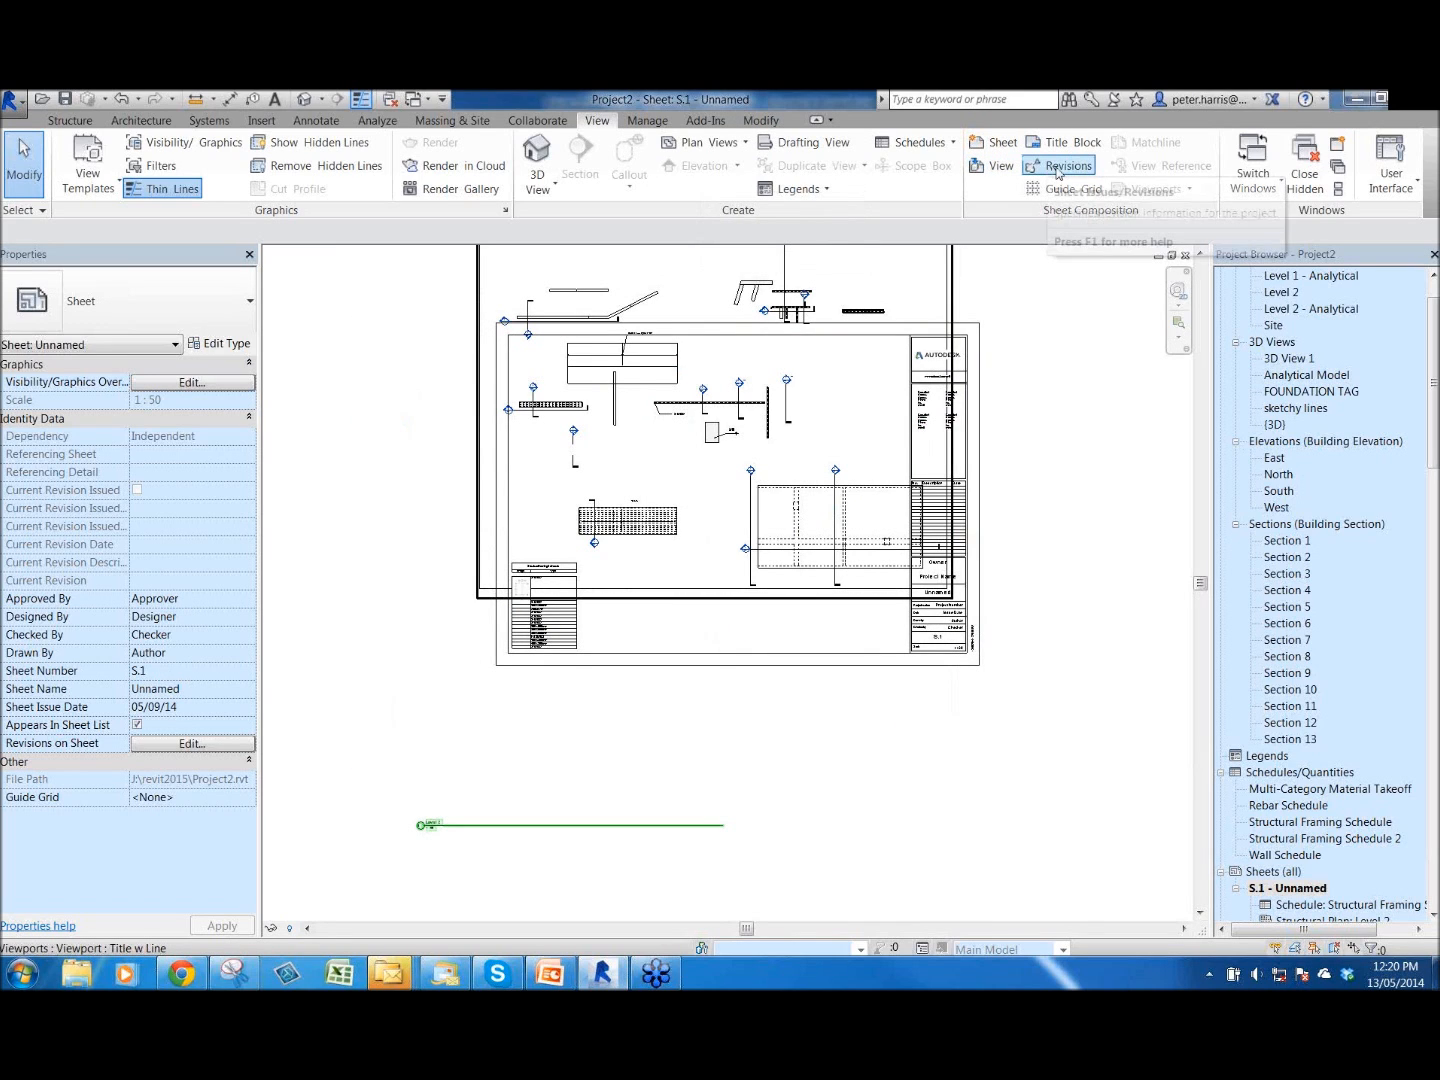
# - Create a rectangular revision cloud about 265 by 155 mm around the middle beam group on the sheet, assigned to Seq. 5 - Revision 7
pyautogui.click(316, 122)
pyautogui.moveTo(1104, 434); pyautogui.dragTo(1067, 463, button='middle')
pyautogui.scroll(-1, 1055, 450)
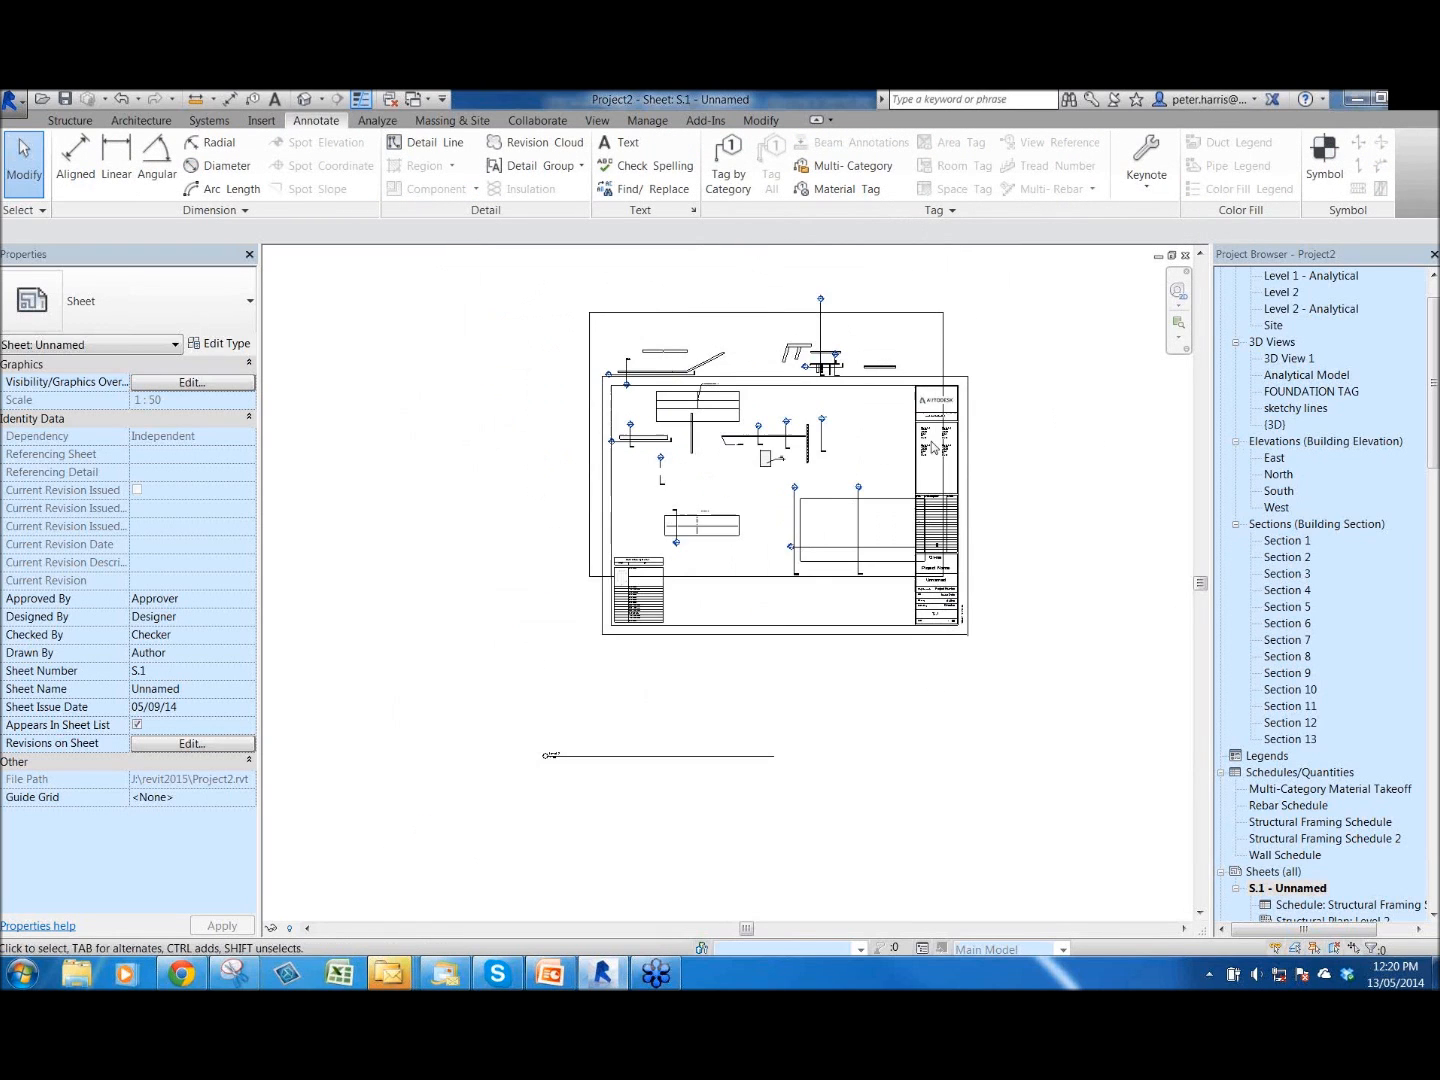
pyautogui.click(538, 142)
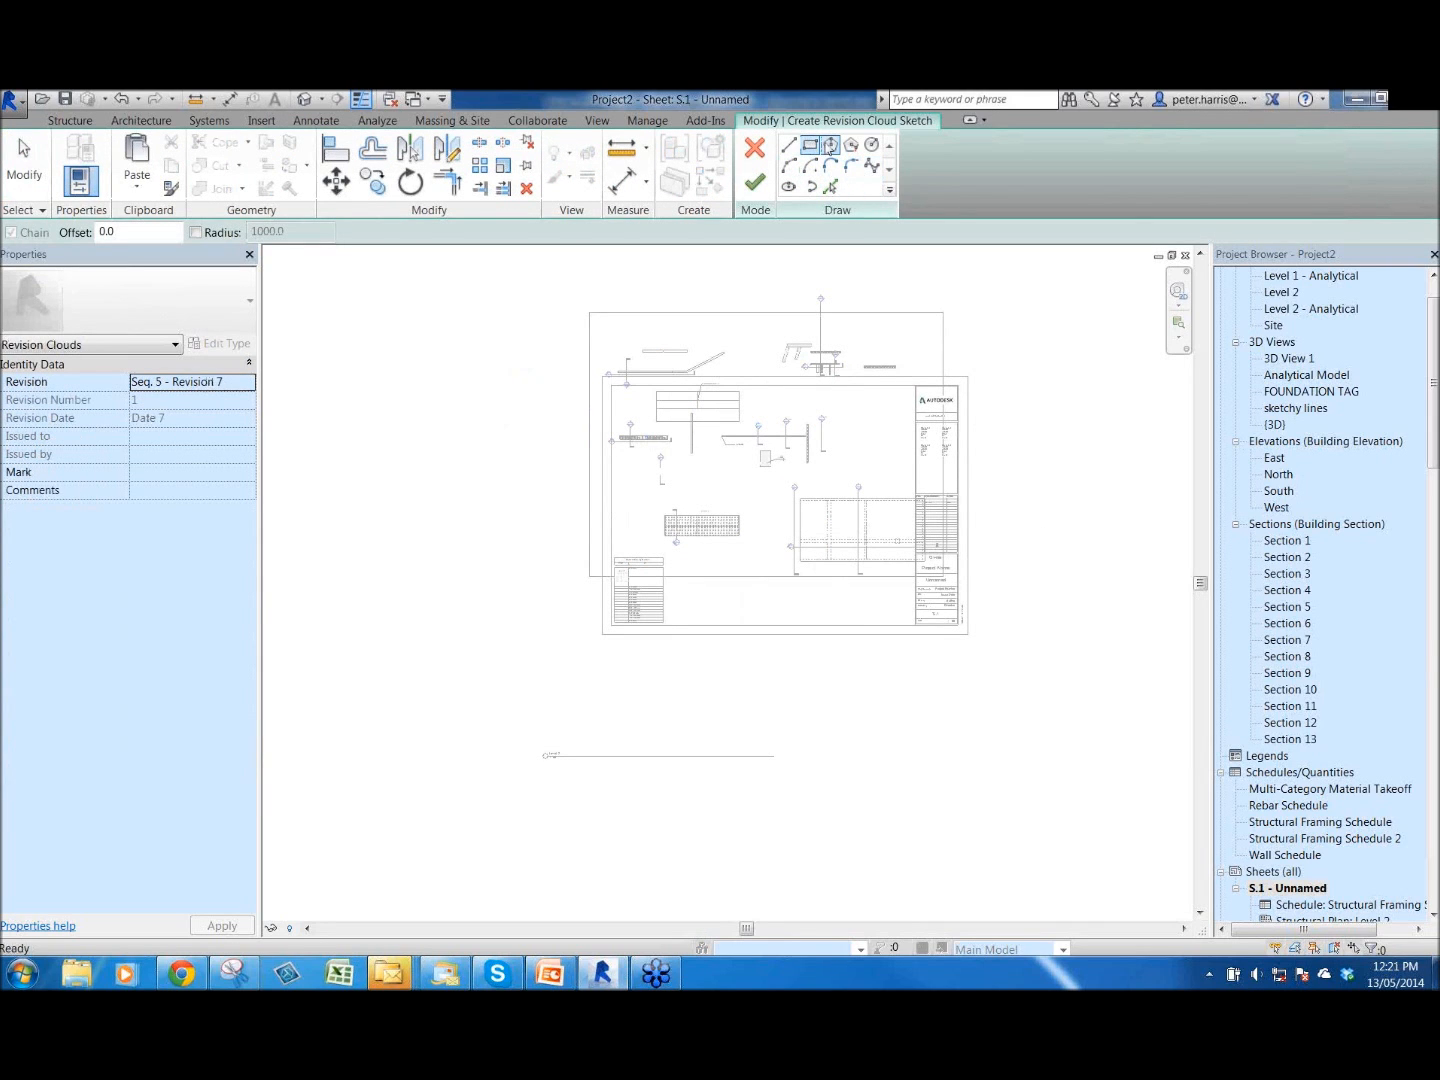
pyautogui.scroll(2, 827, 147)
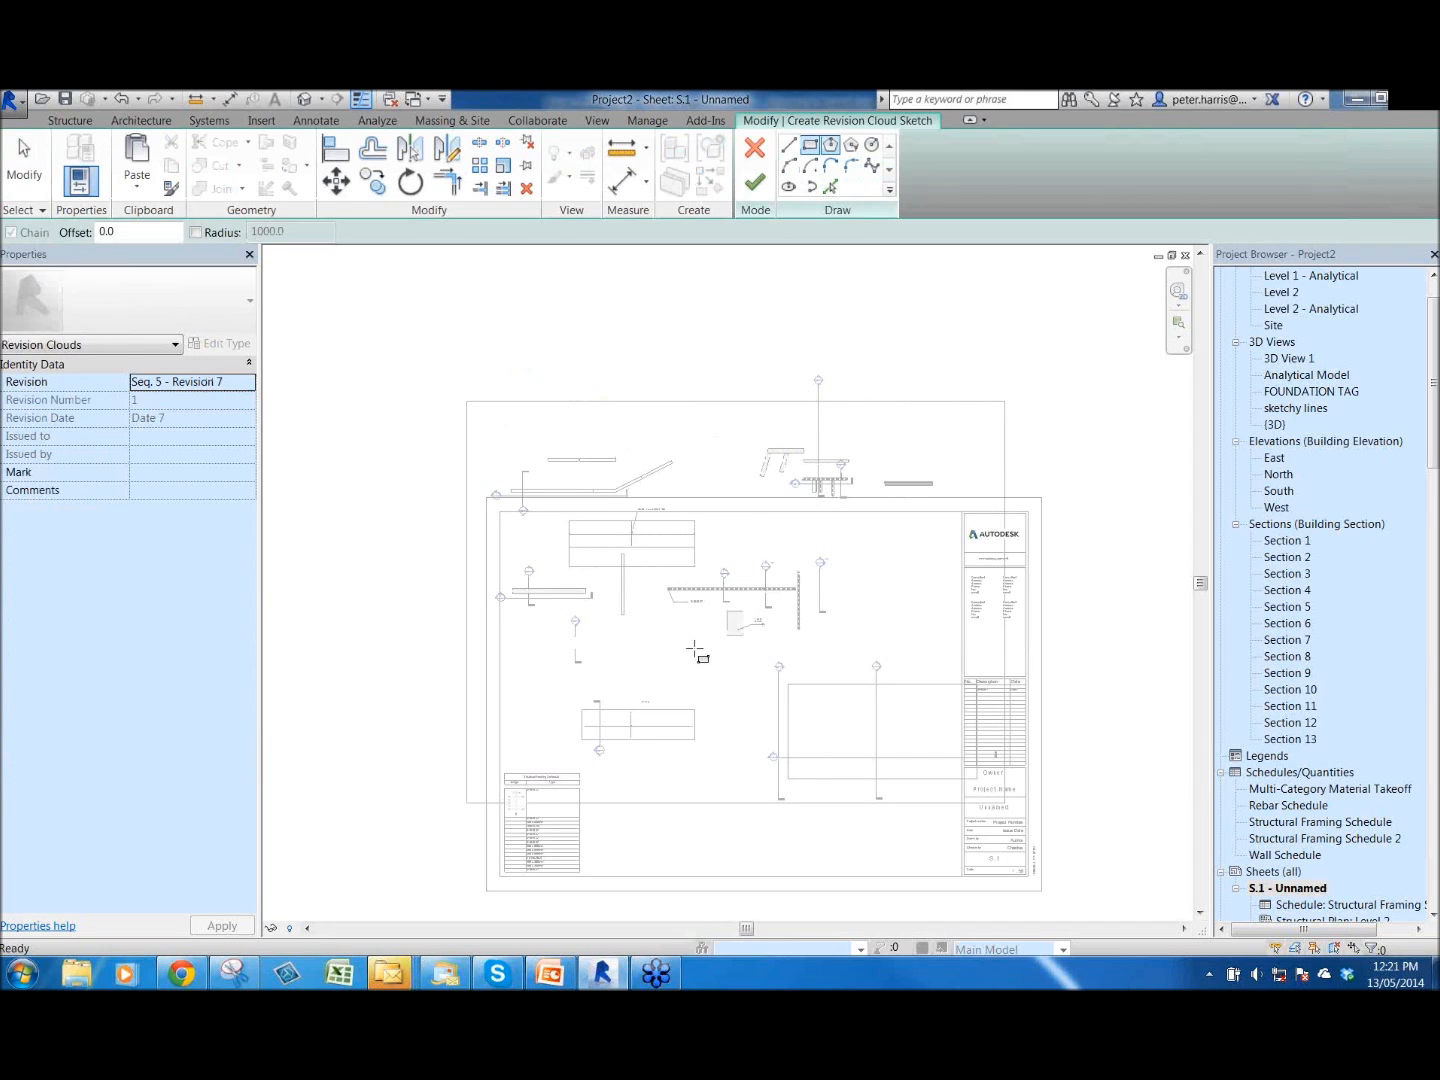
pyautogui.click(653, 661)
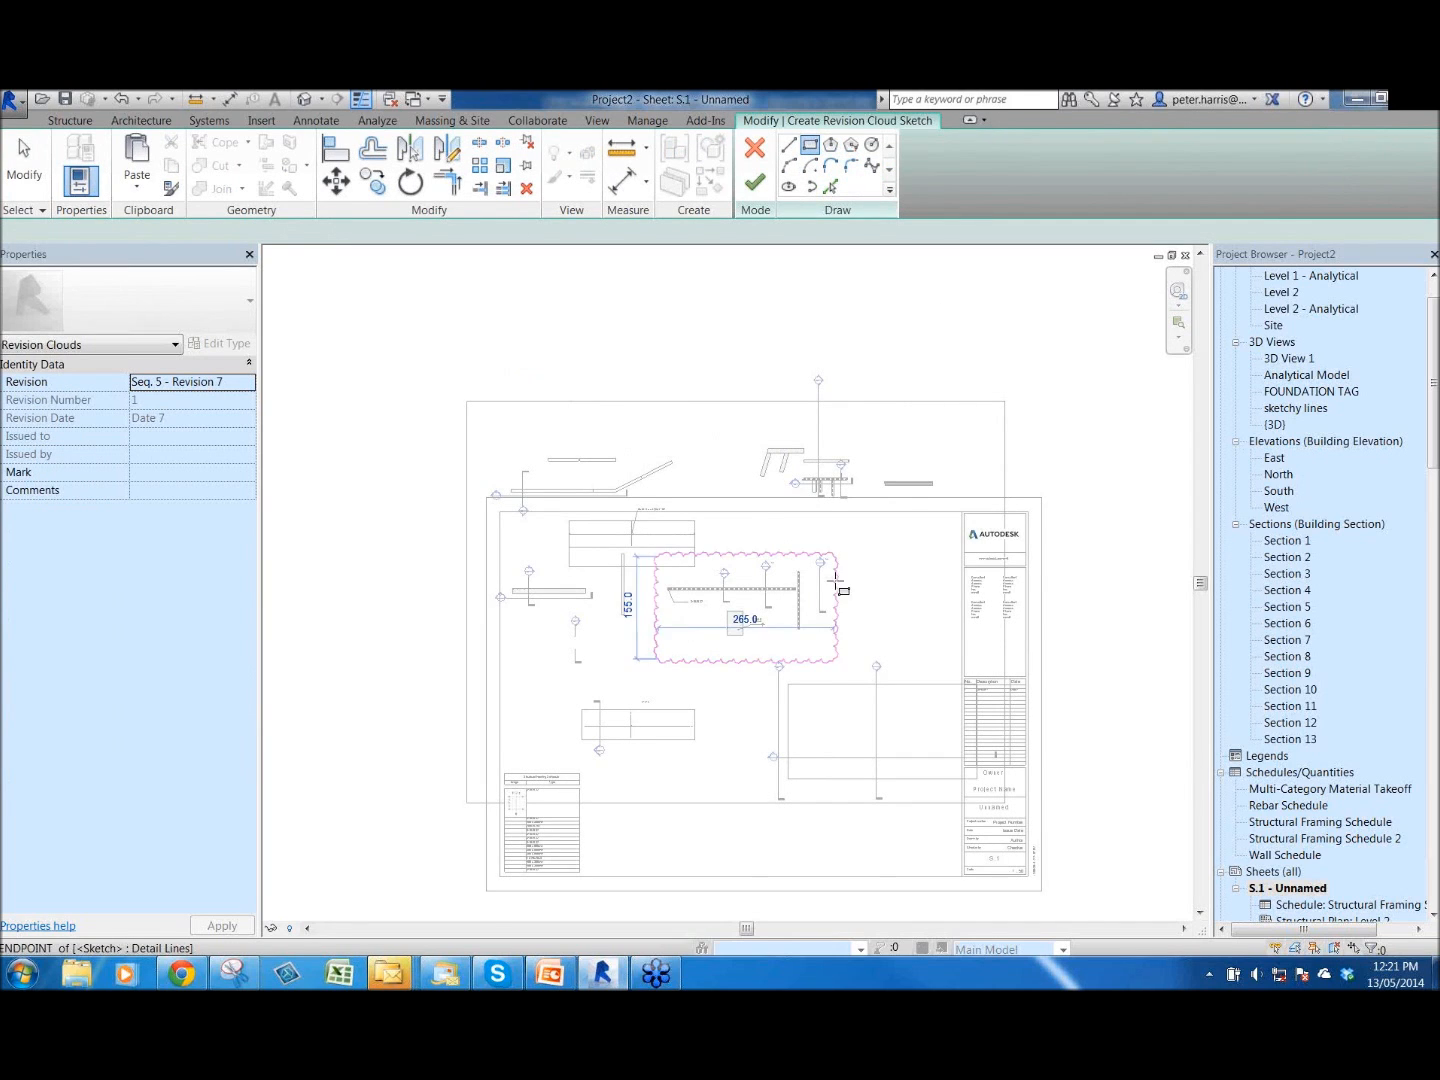
pyautogui.click(835, 554)
pyautogui.scroll(1, 867, 580)
pyautogui.scroll(1, 867, 581)
pyautogui.moveTo(866, 560); pyautogui.dragTo(867, 465, button='middle')
pyautogui.scroll(1, 868, 465)
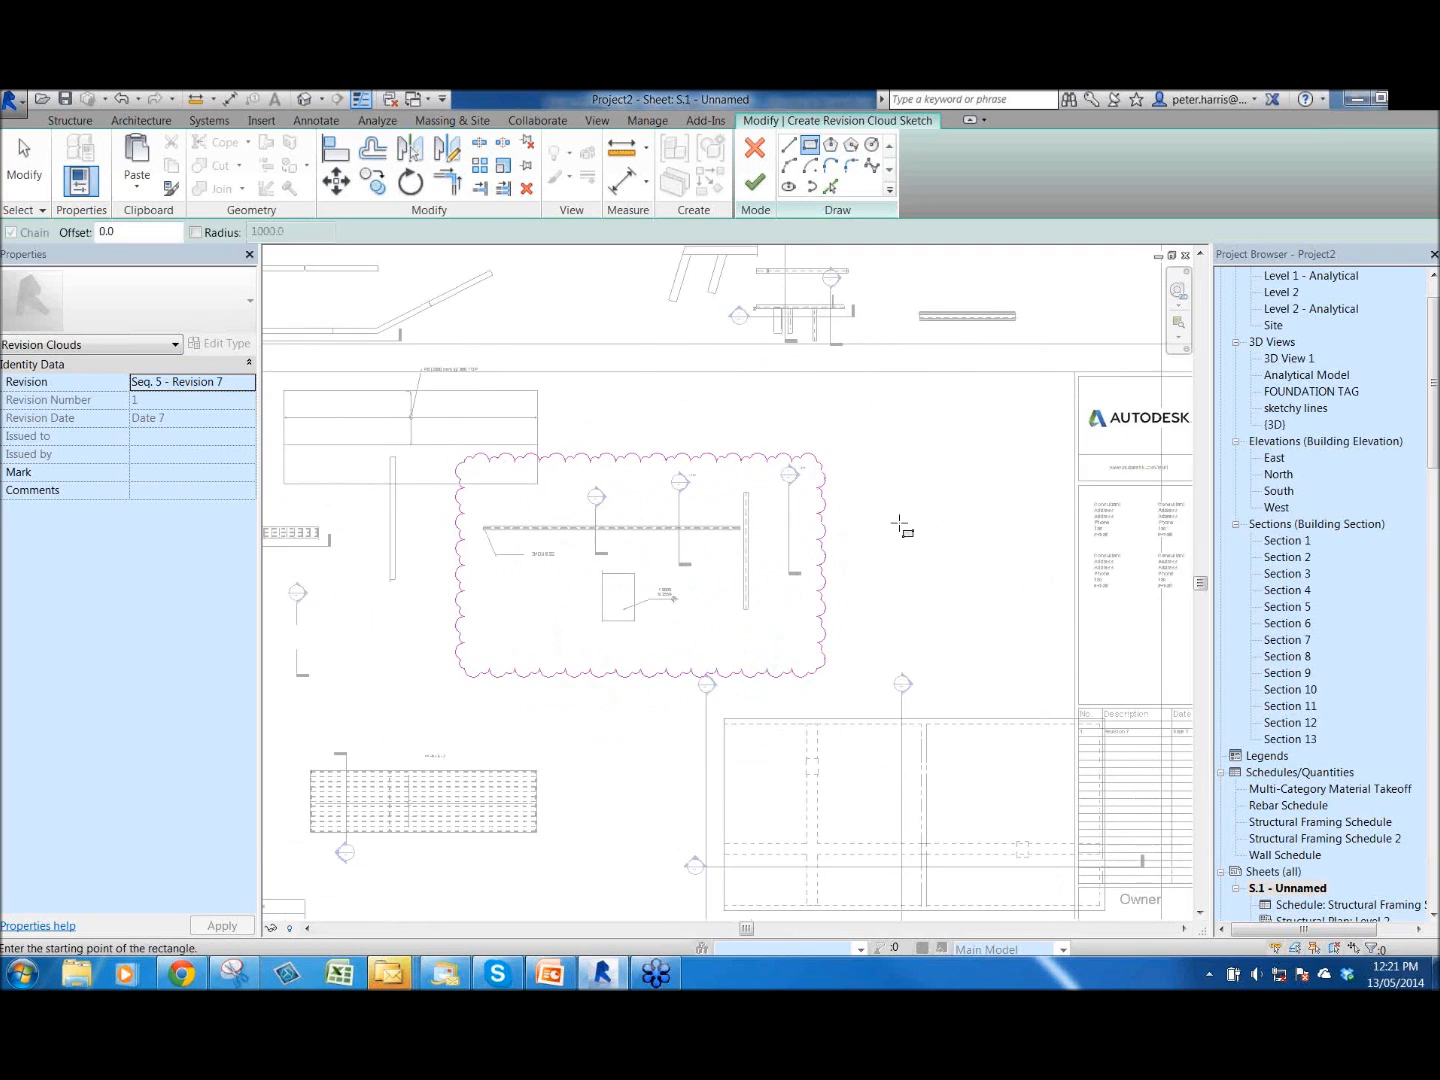
pyautogui.click(755, 184)
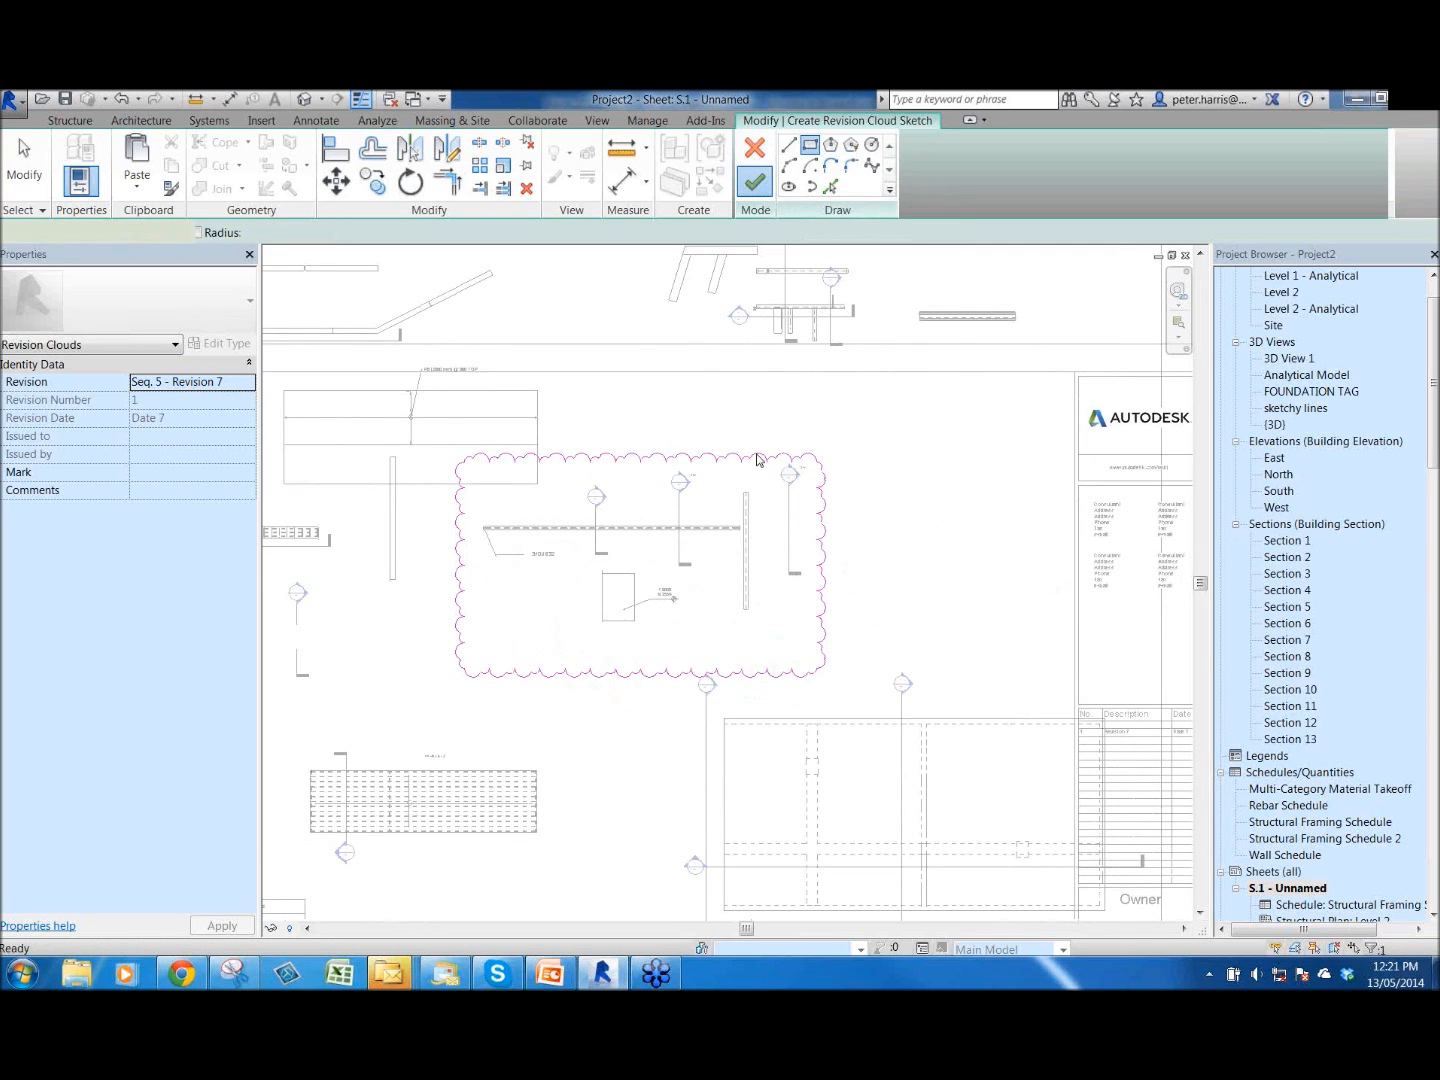
# - Set the revision cloud arc length to 10 in Sheet Issues/Revisions
pyautogui.click(828, 477)
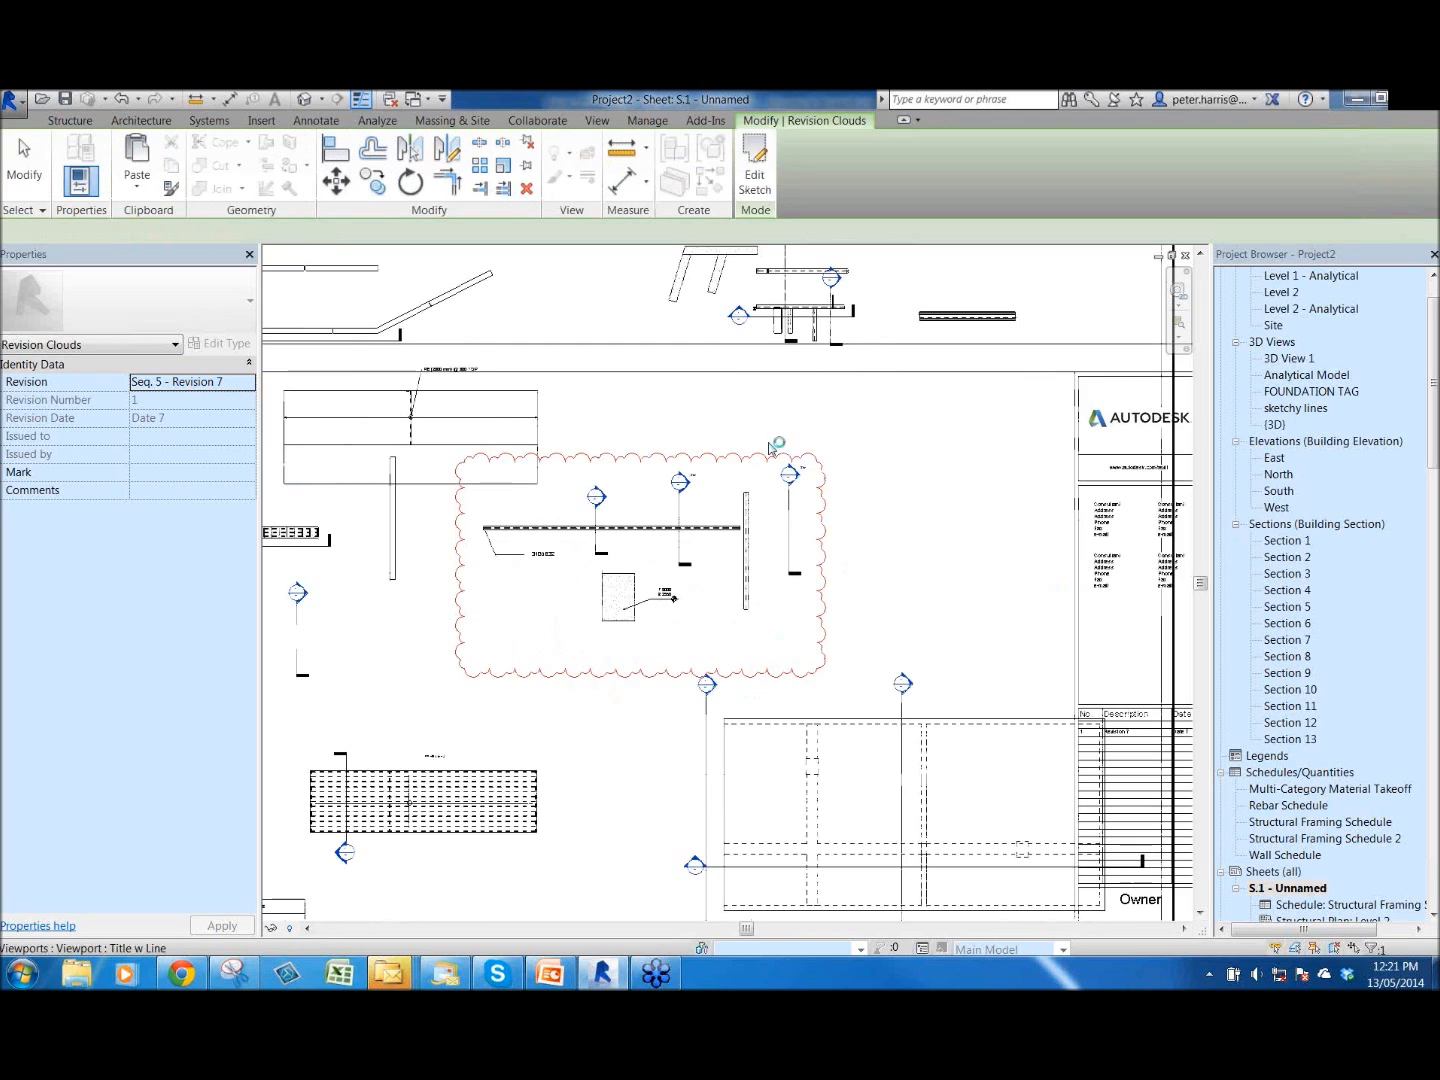
pyautogui.click(602, 124)
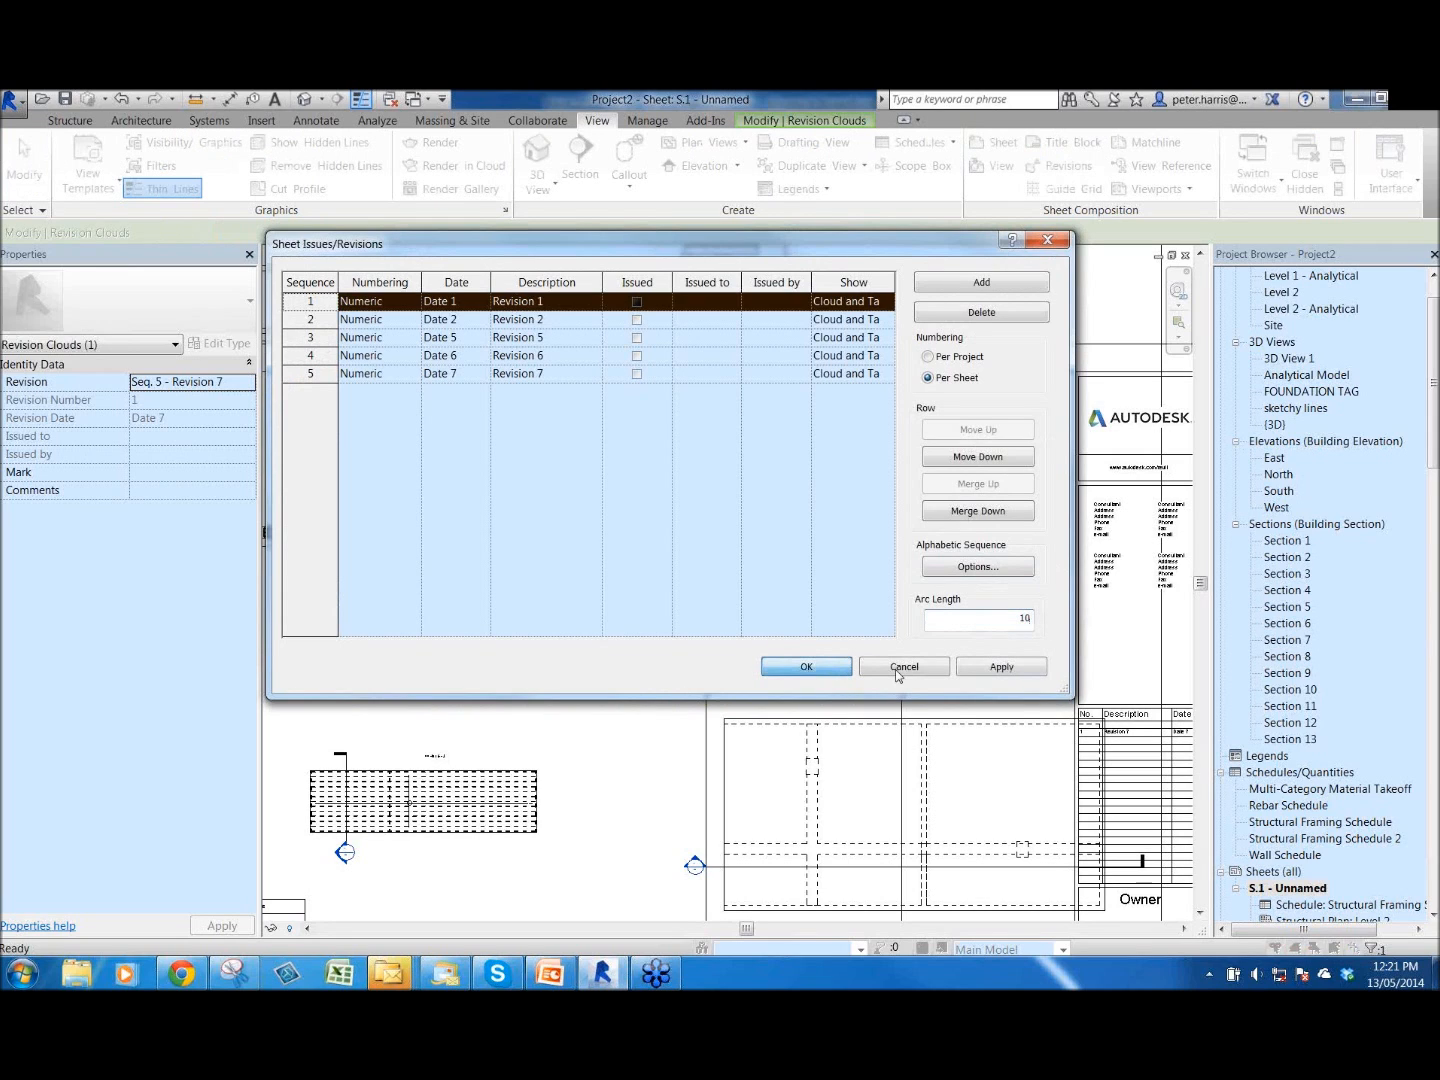
pyautogui.click(896, 667)
pyautogui.click(845, 503)
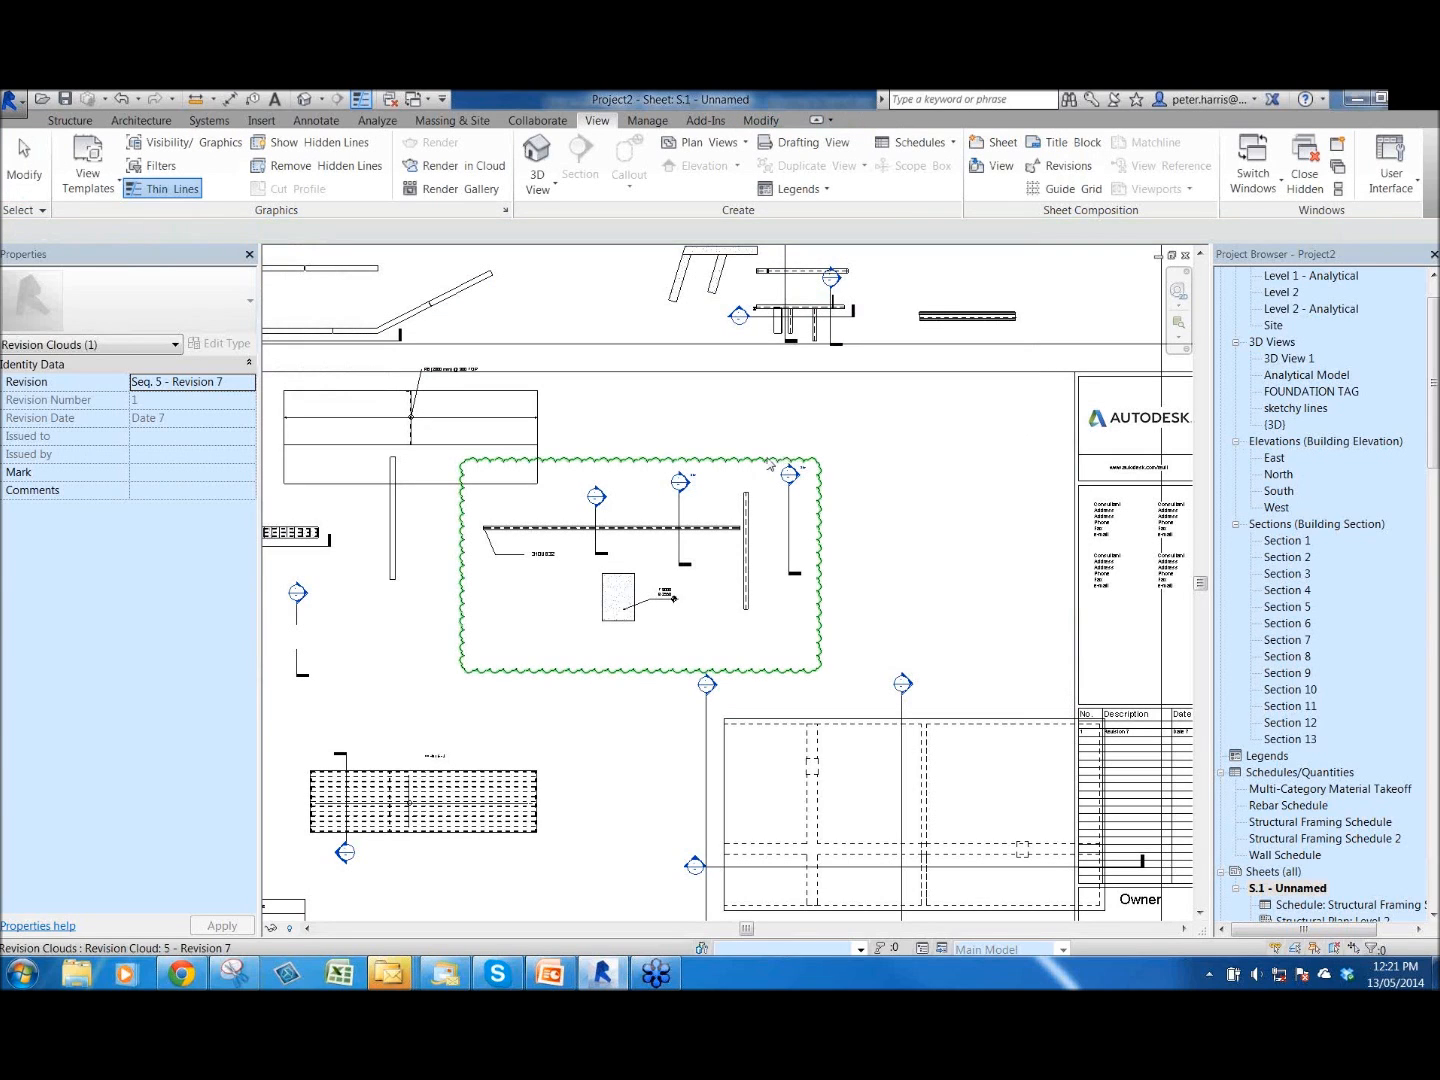
# - Edit the rectangular revision cloud's sketch, add a circular cloud between it and the title block, and finish the sketch
pyautogui.click(823, 522)
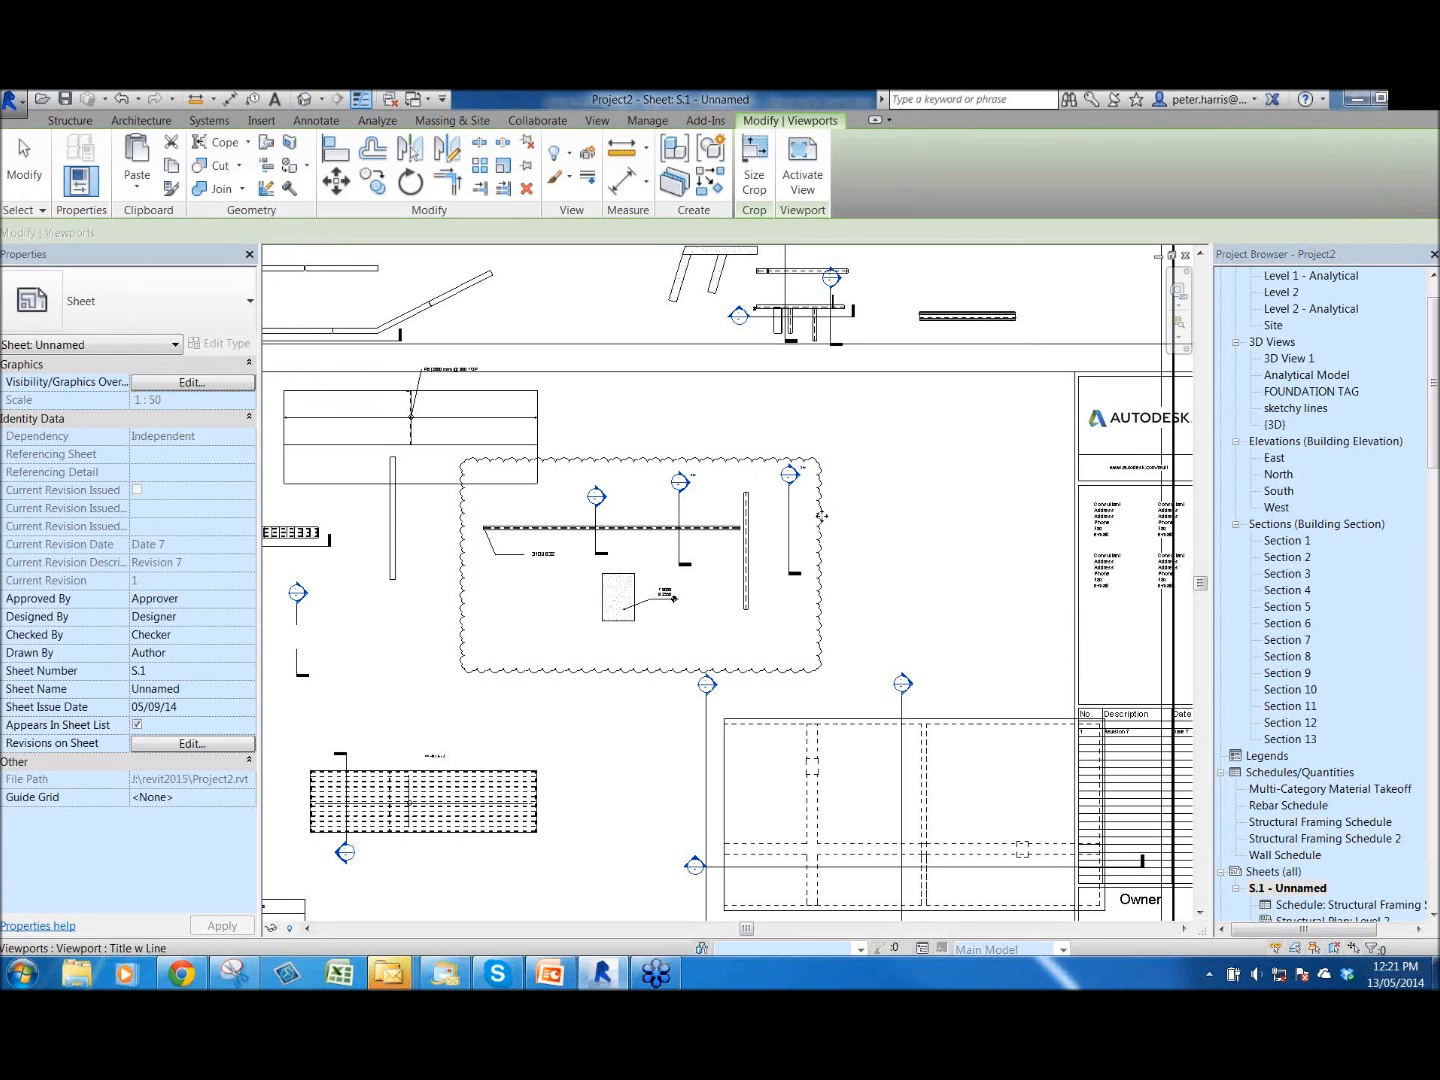
pyautogui.click(839, 540)
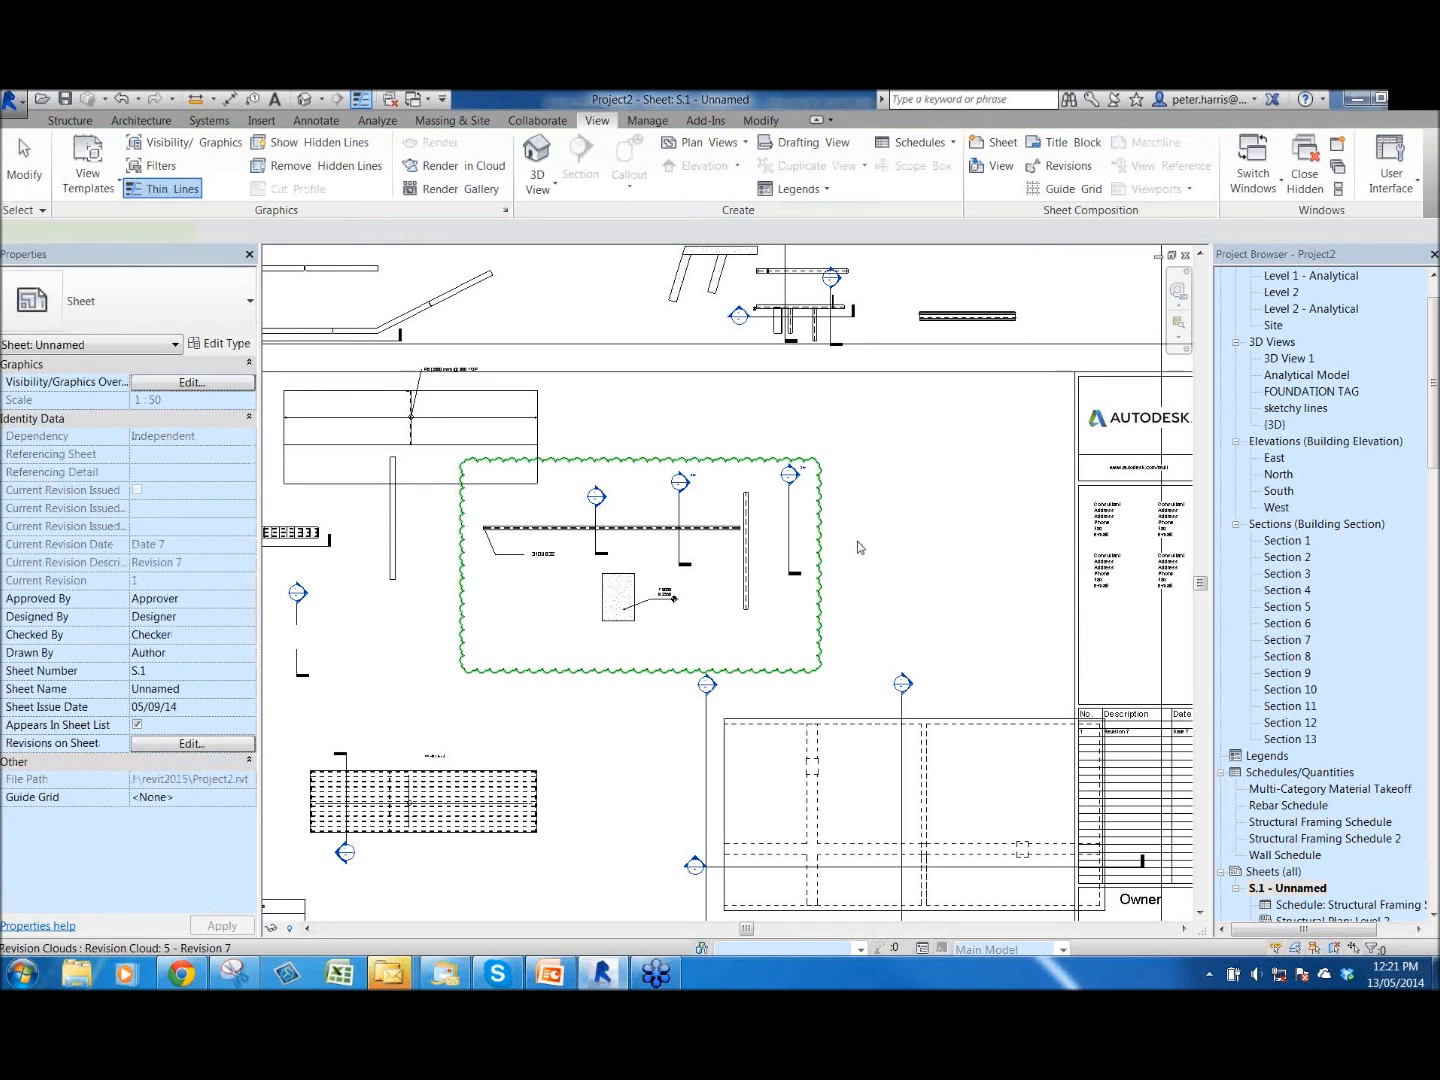
pyautogui.click(859, 547)
pyautogui.doubleClick(631, 687)
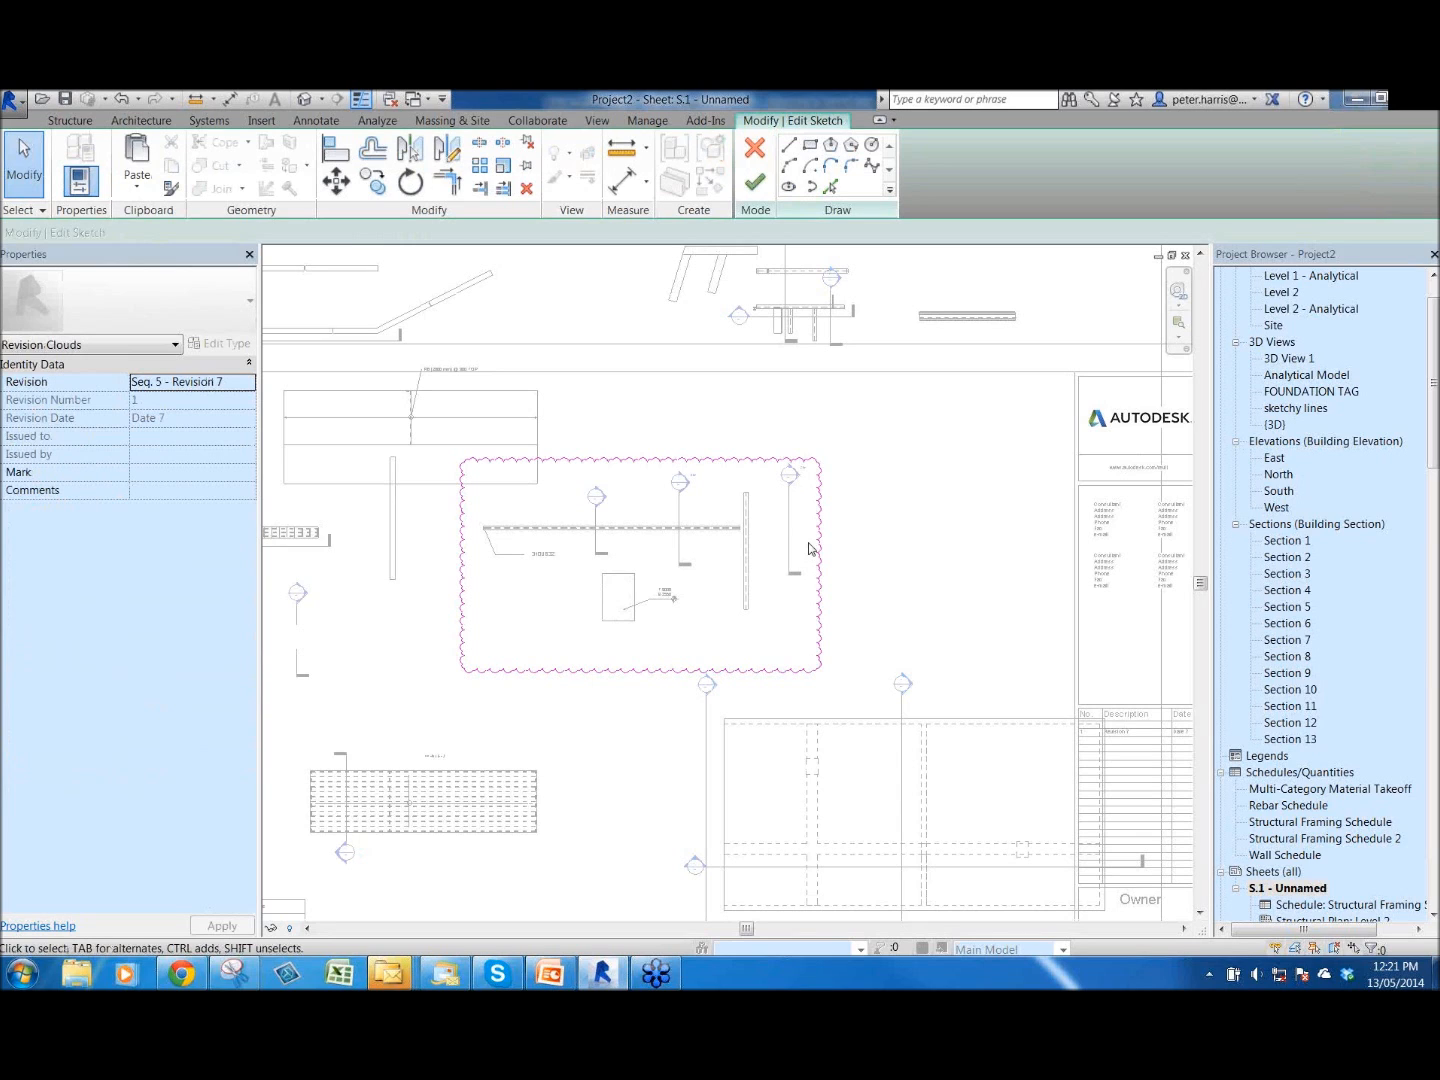
pyautogui.click(872, 144)
pyautogui.click(939, 504)
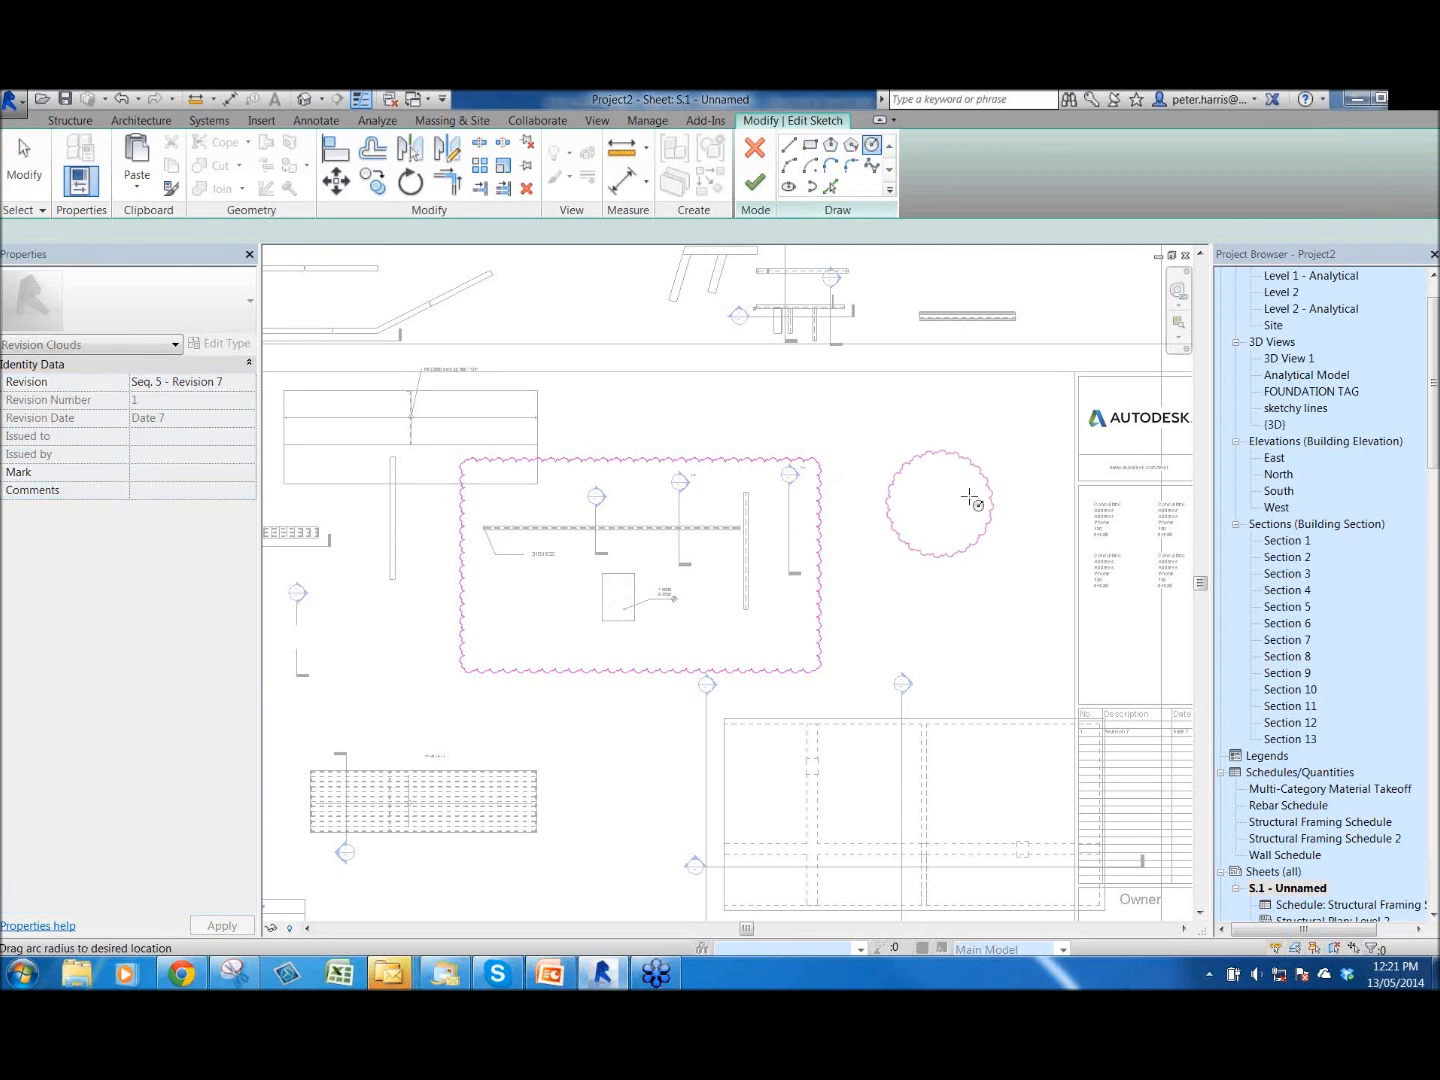
pyautogui.click(903, 520)
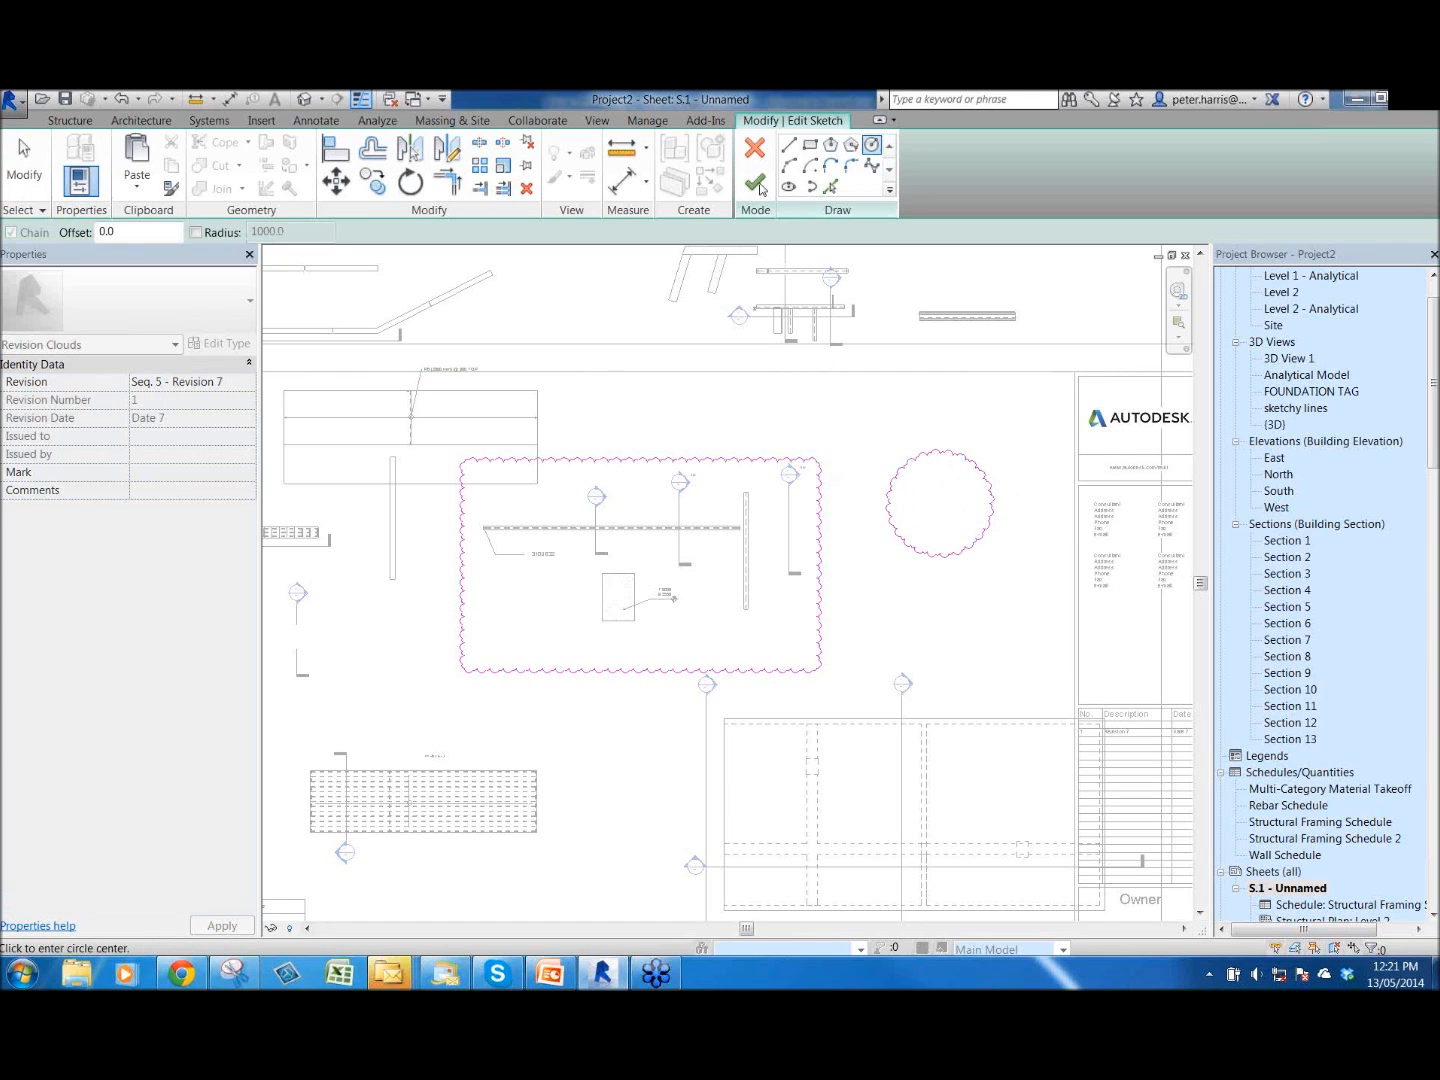
pyautogui.click(758, 185)
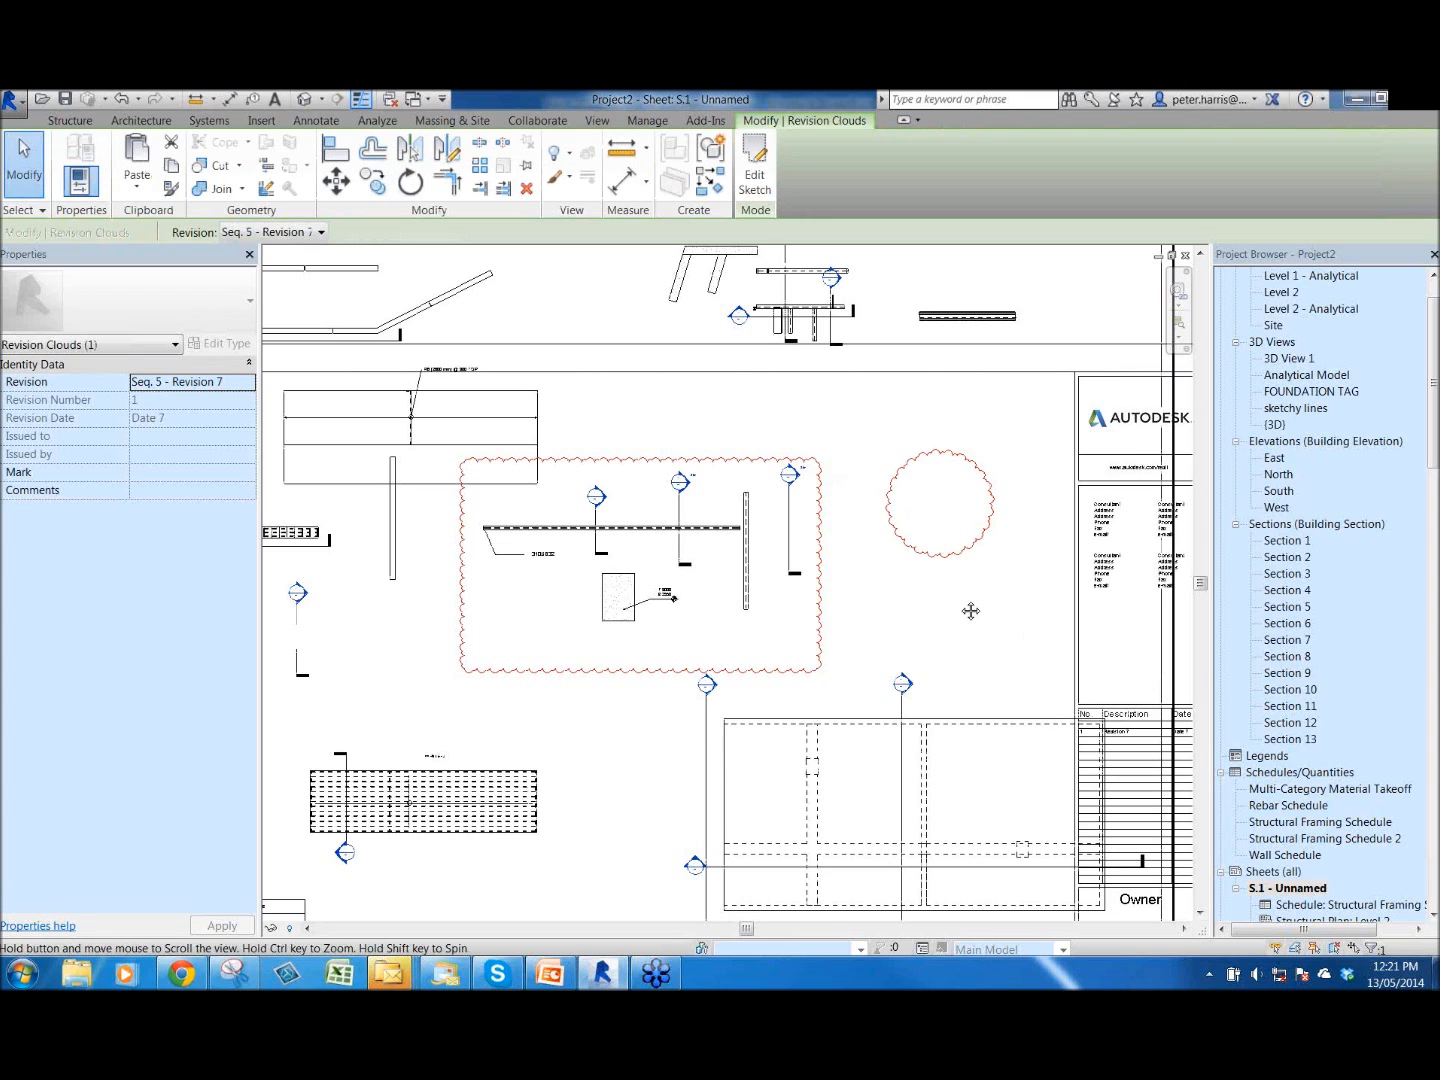
pyautogui.moveTo(970, 611); pyautogui.dragTo(923, 590, button='middle')
pyautogui.press('Escape')
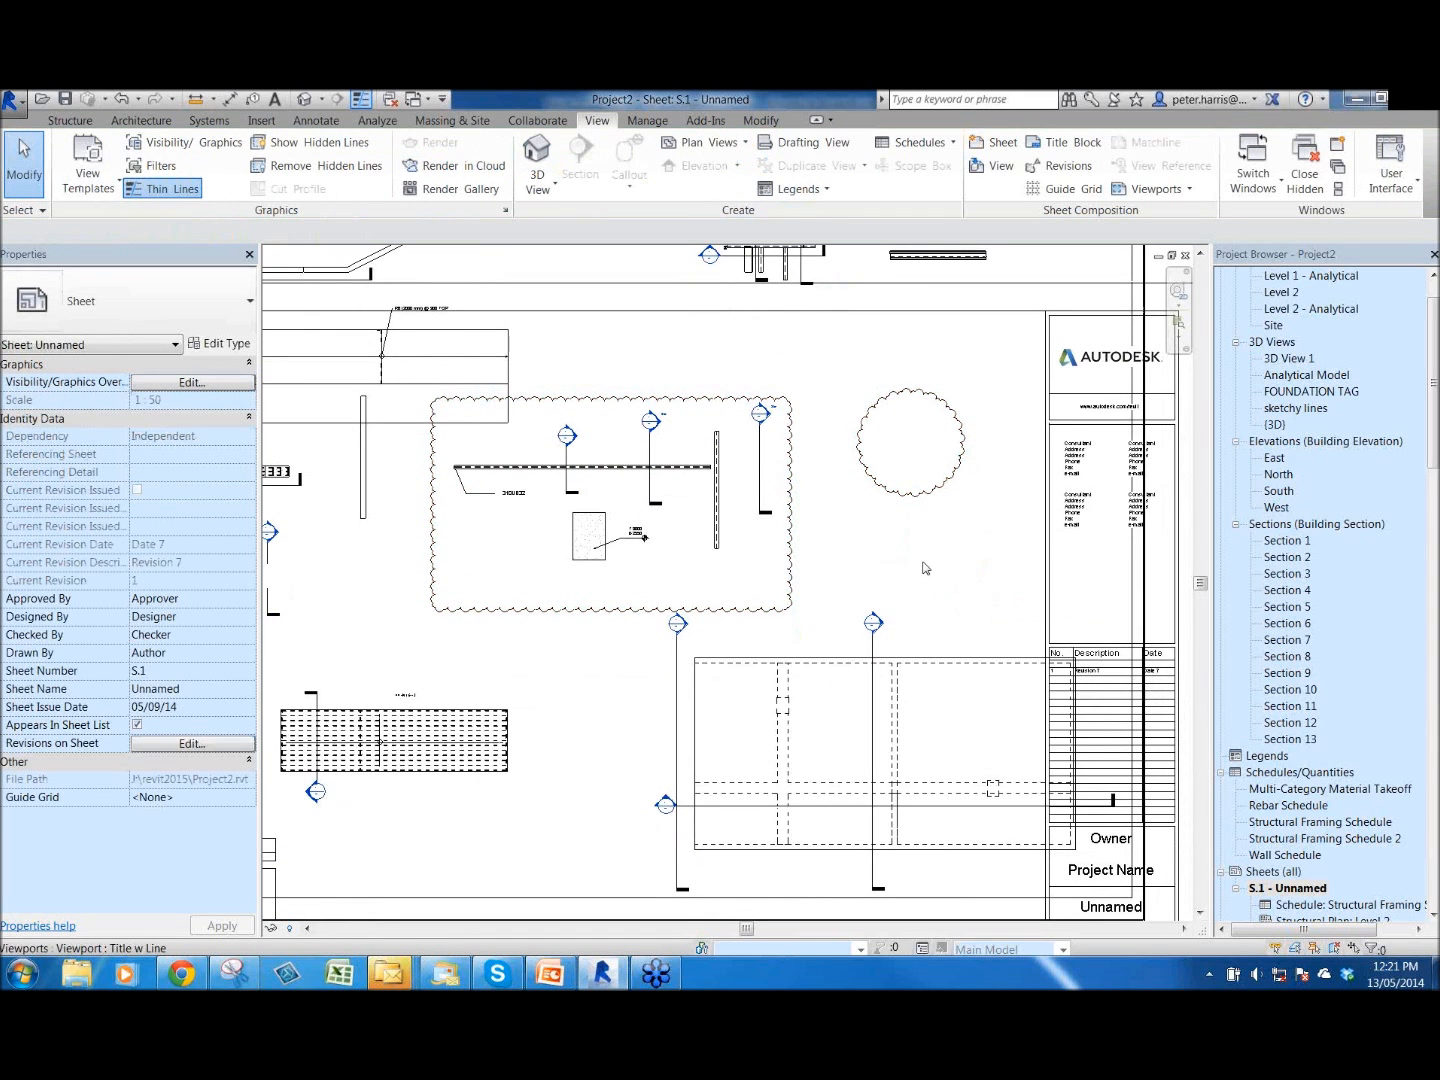
# - Open the Level 2 structural plan and examine the file types offered for linking an IFC file, closing the dialog without linking one
pyautogui.scroll(-2, 925, 567)
pyautogui.doubleClick(948, 506)
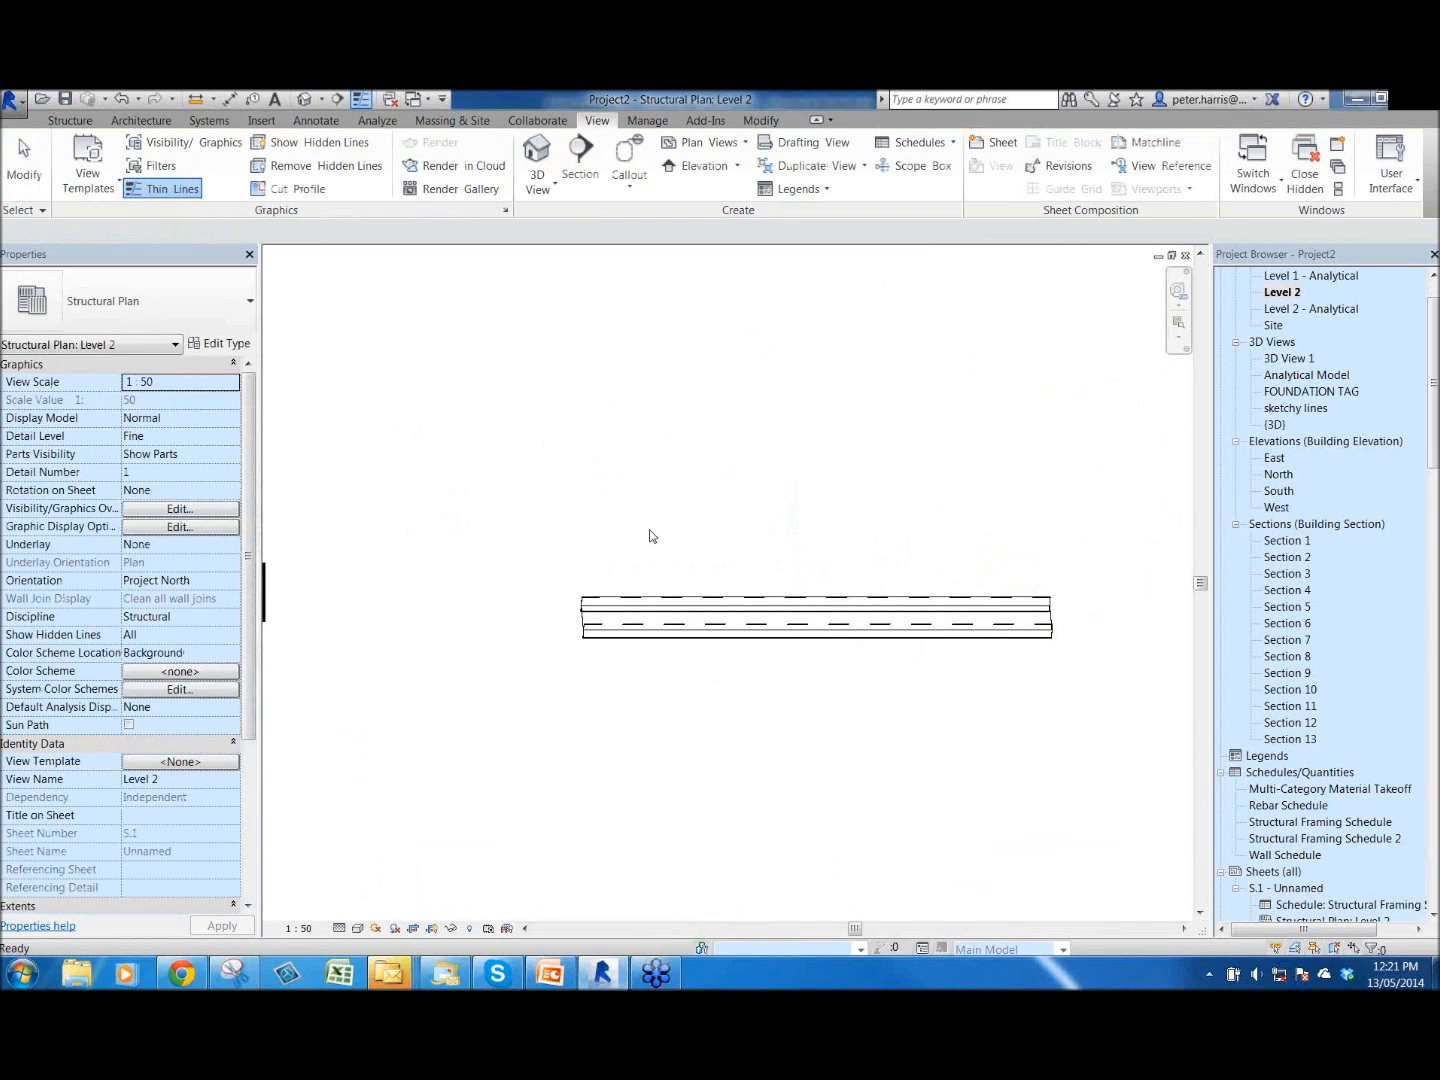
pyautogui.click(262, 122)
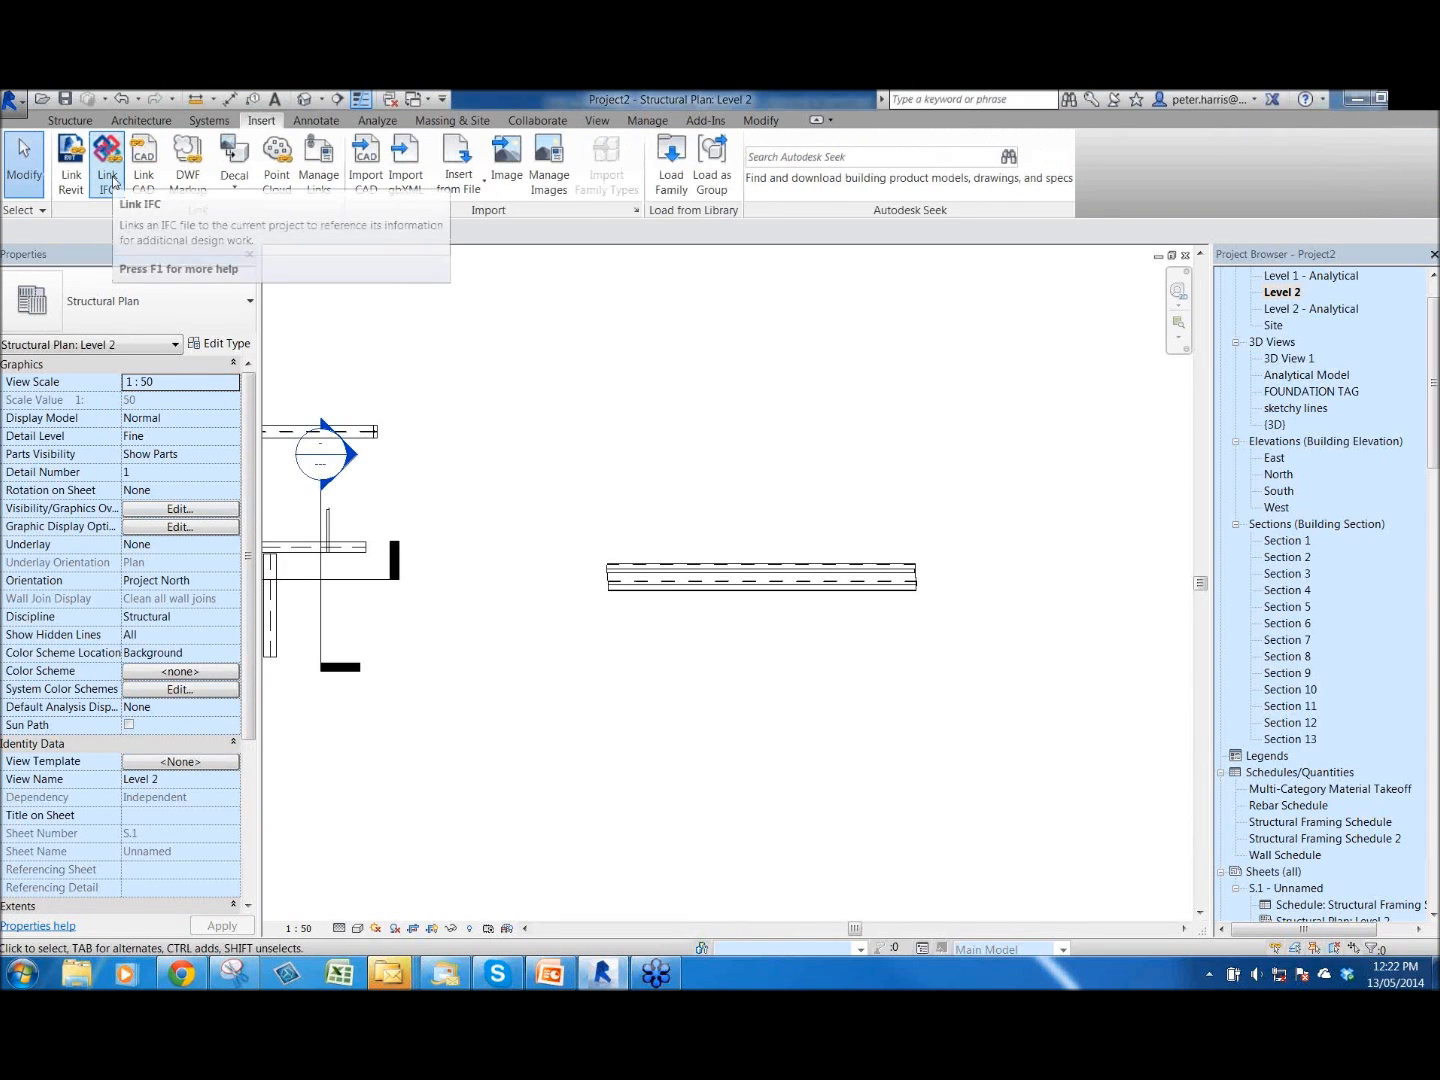
pyautogui.click(113, 180)
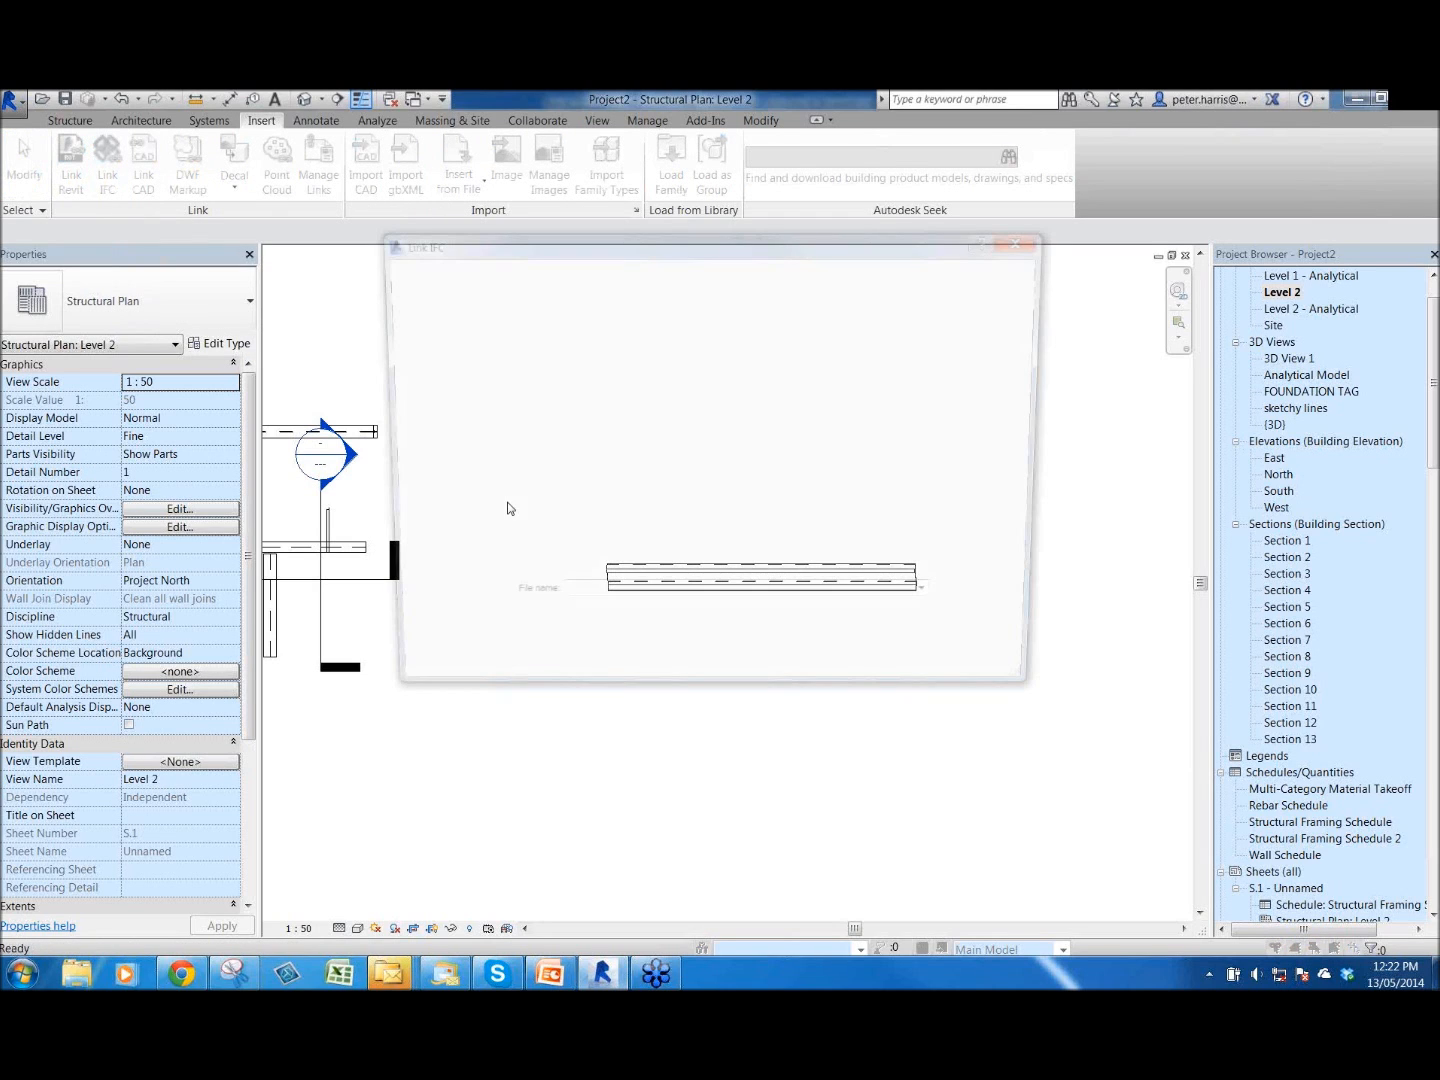
pyautogui.click(913, 627)
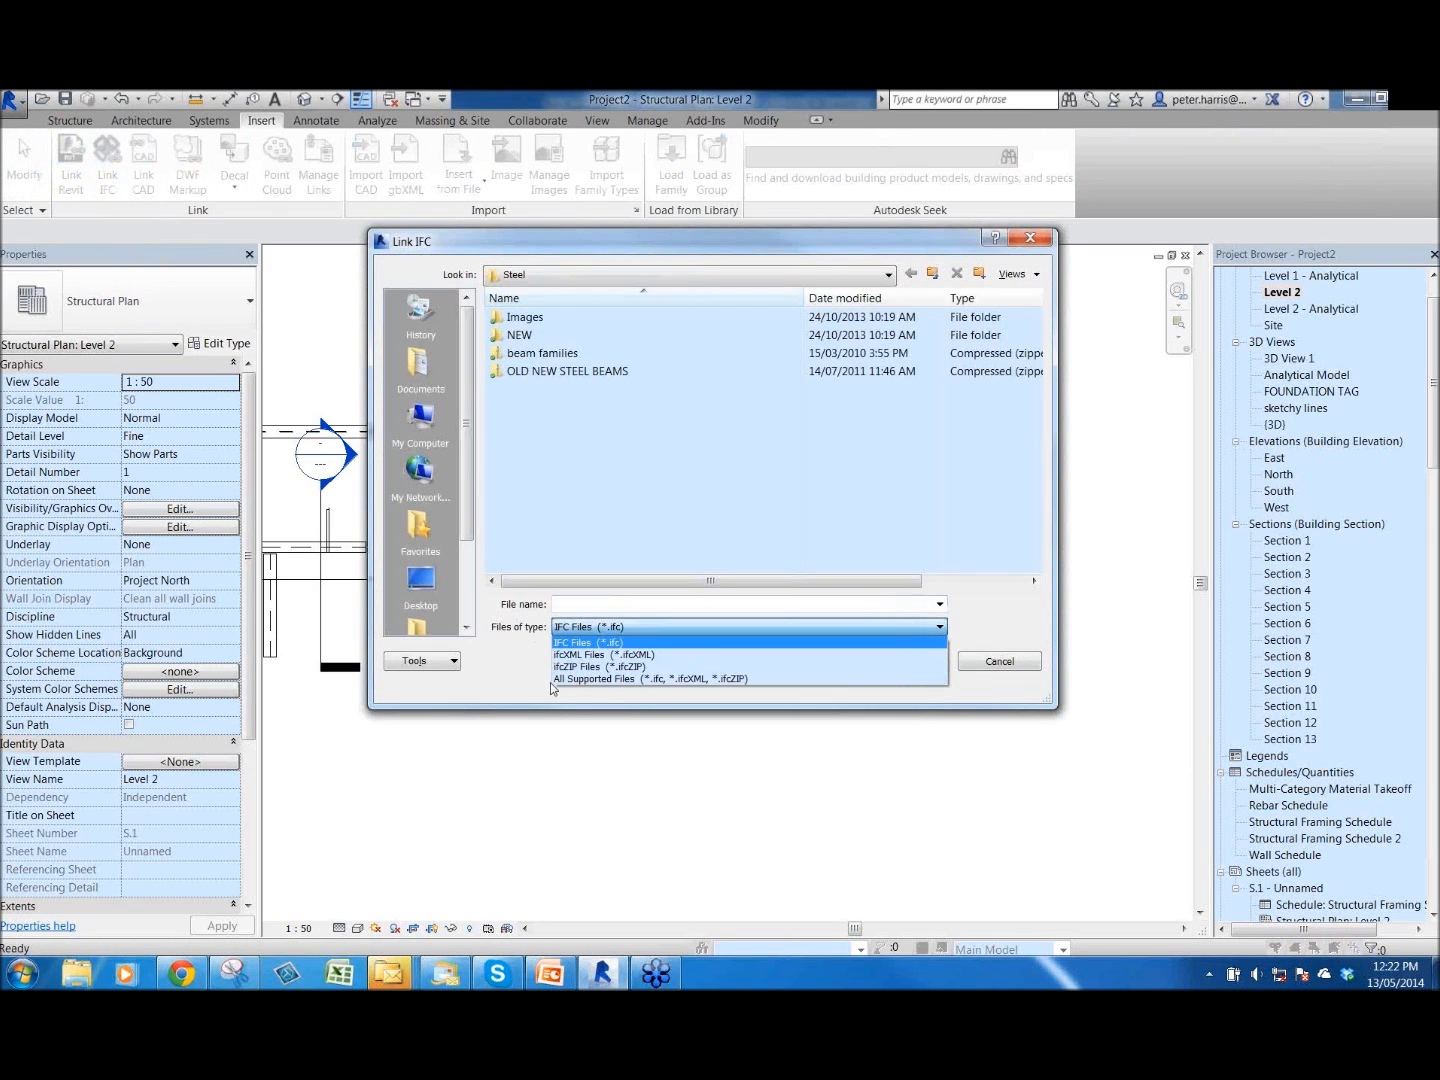
pyautogui.click(588, 643)
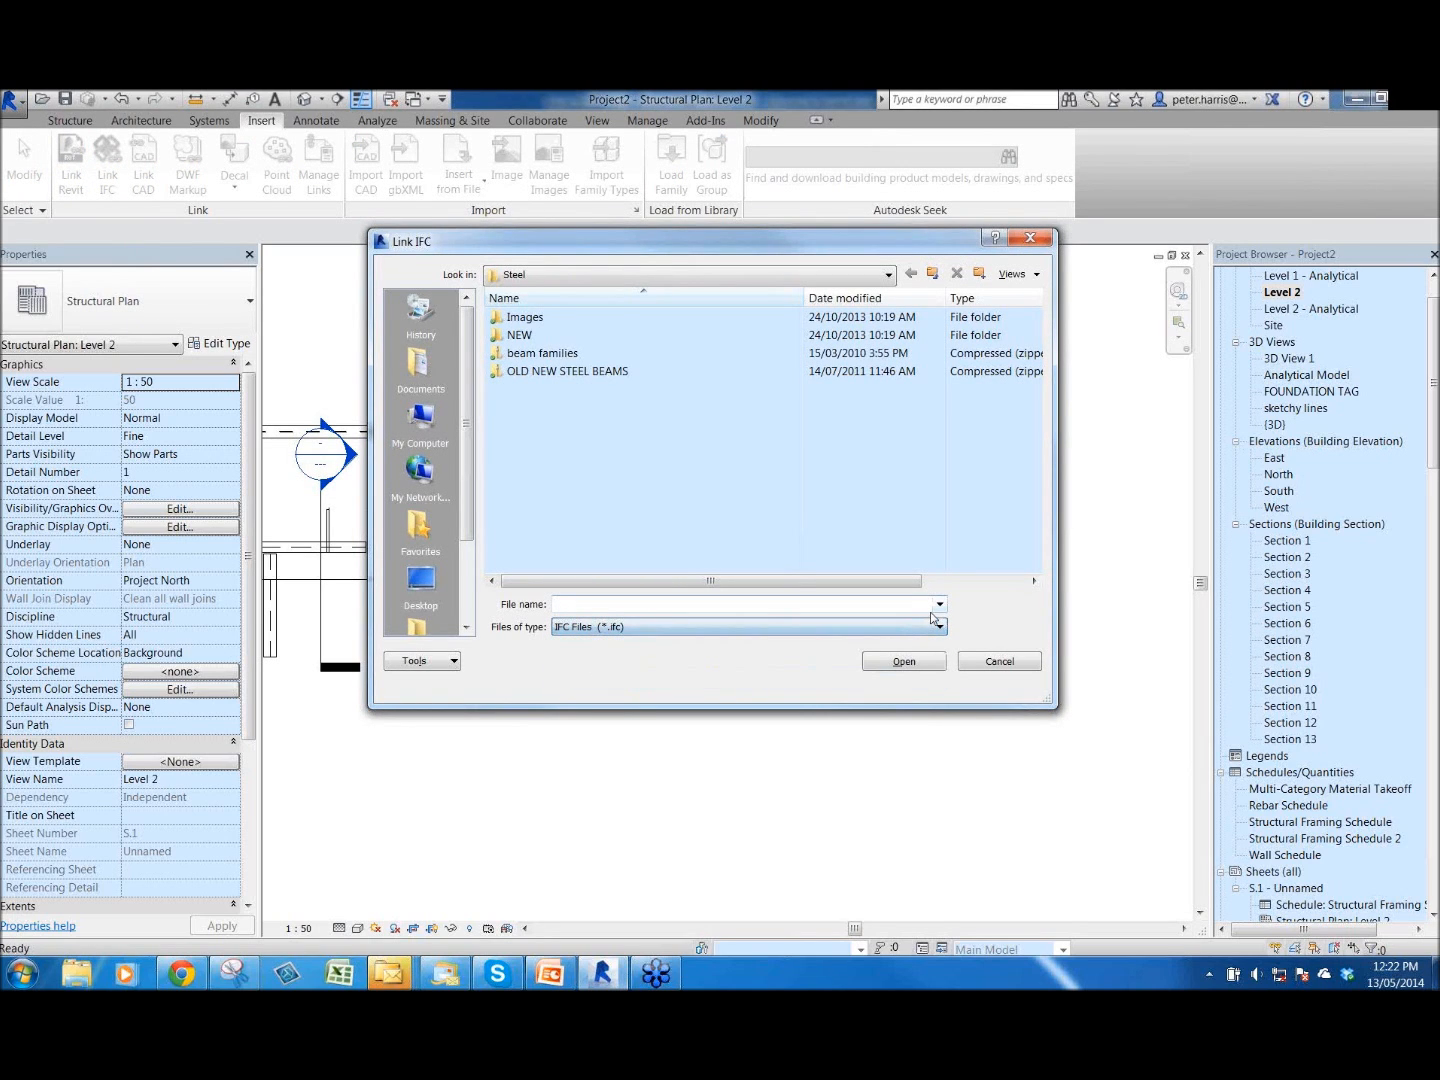
pyautogui.click(998, 662)
pyautogui.scroll(-2, 788, 662)
pyautogui.moveTo(791, 648); pyautogui.dragTo(725, 633, button='middle')
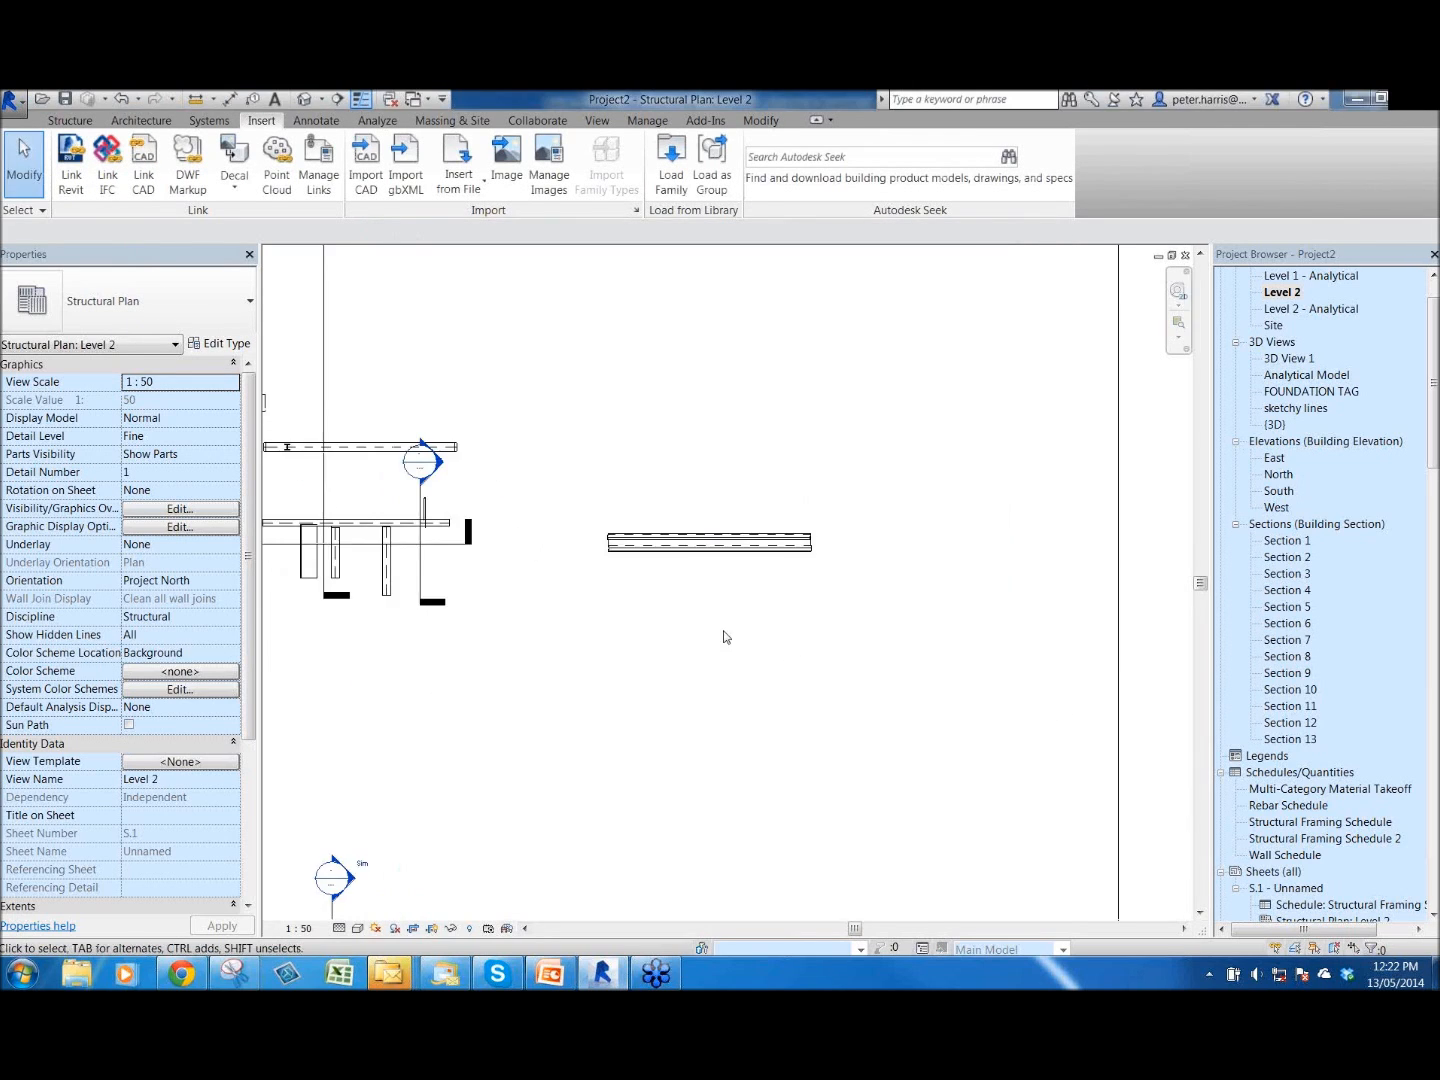
# - Examine the Revit and IFC link lists in Manage Links and the file dialogs for adding links, cancelling each one
pyautogui.click(647, 122)
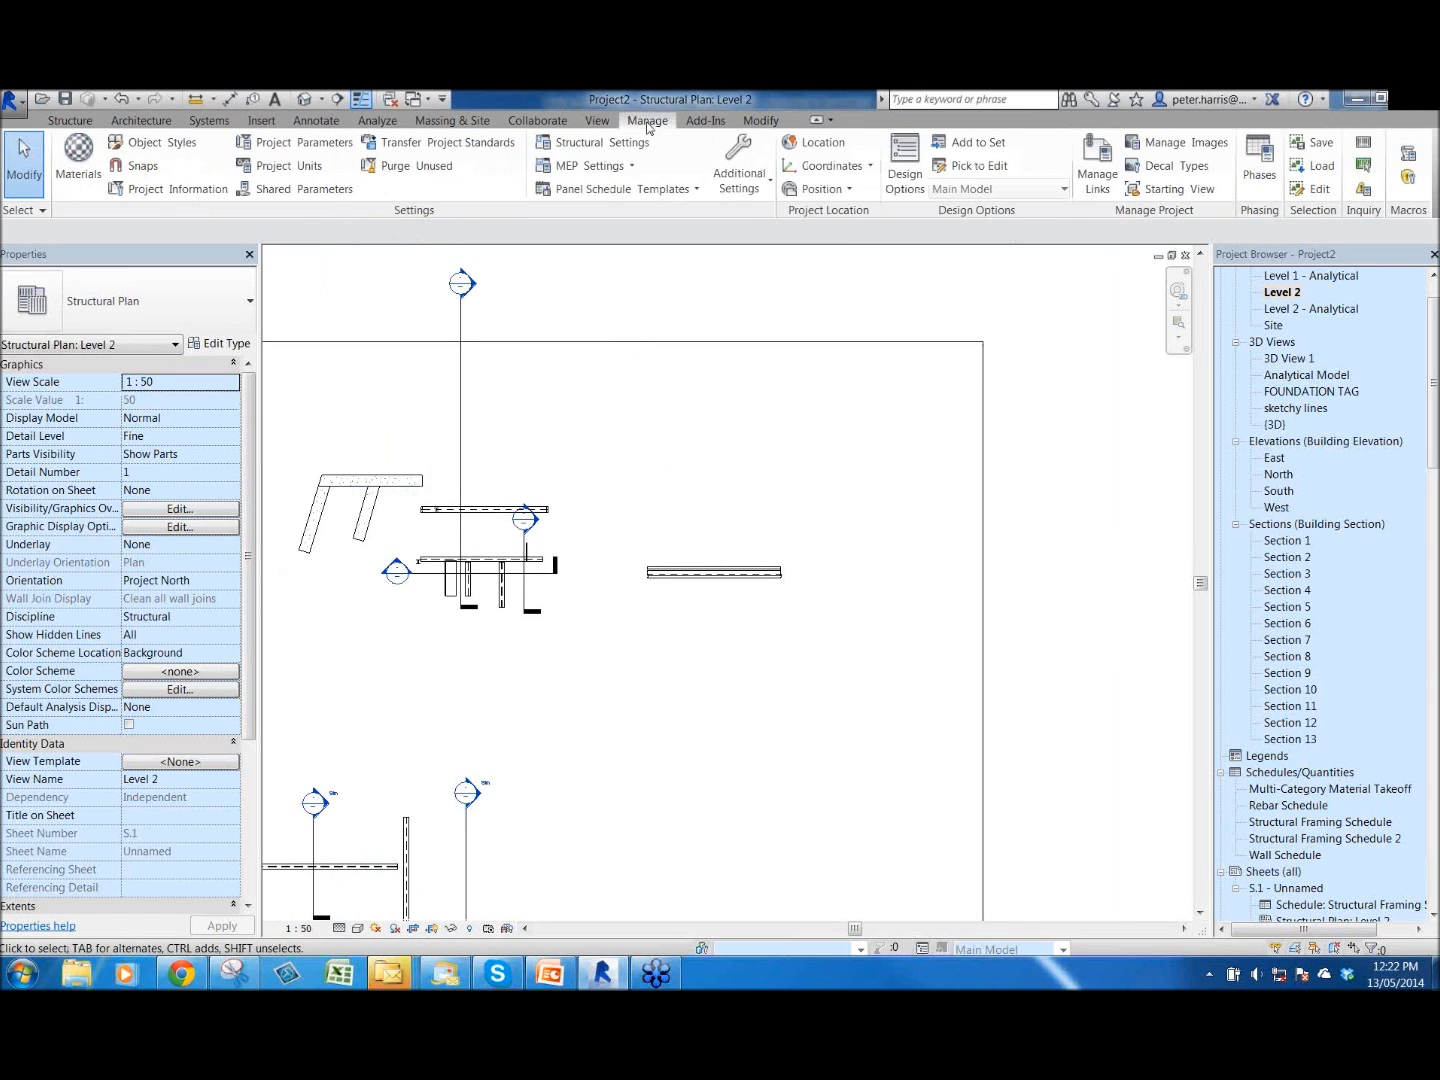
pyautogui.click(1112, 188)
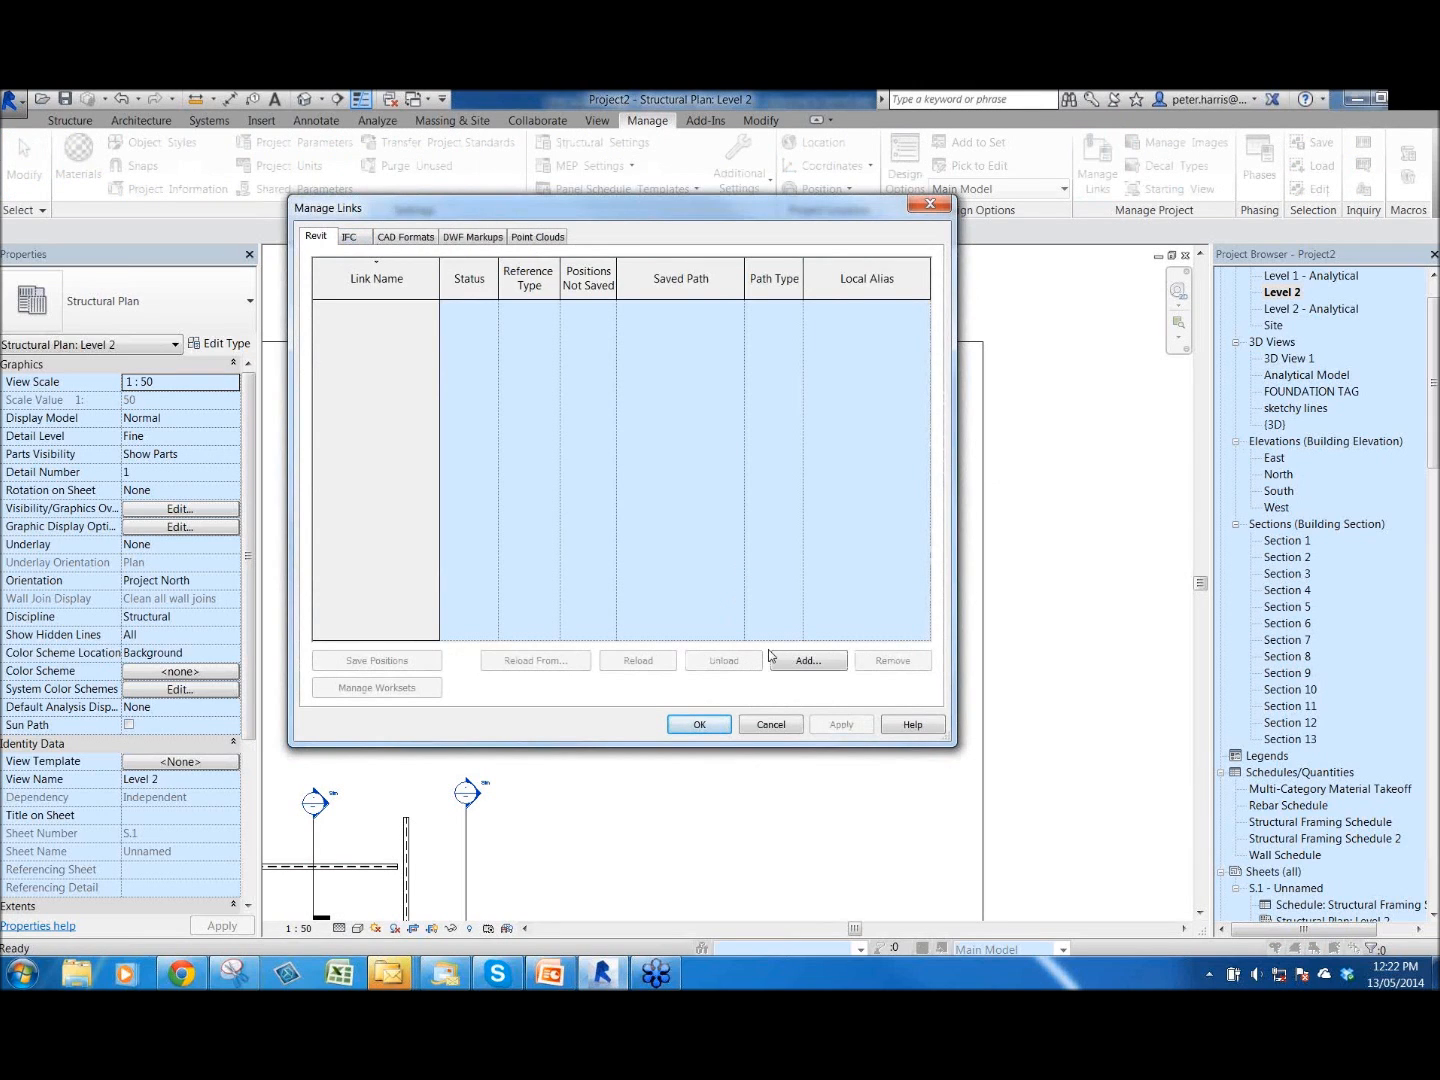
pyautogui.click(813, 664)
pyautogui.click(812, 664)
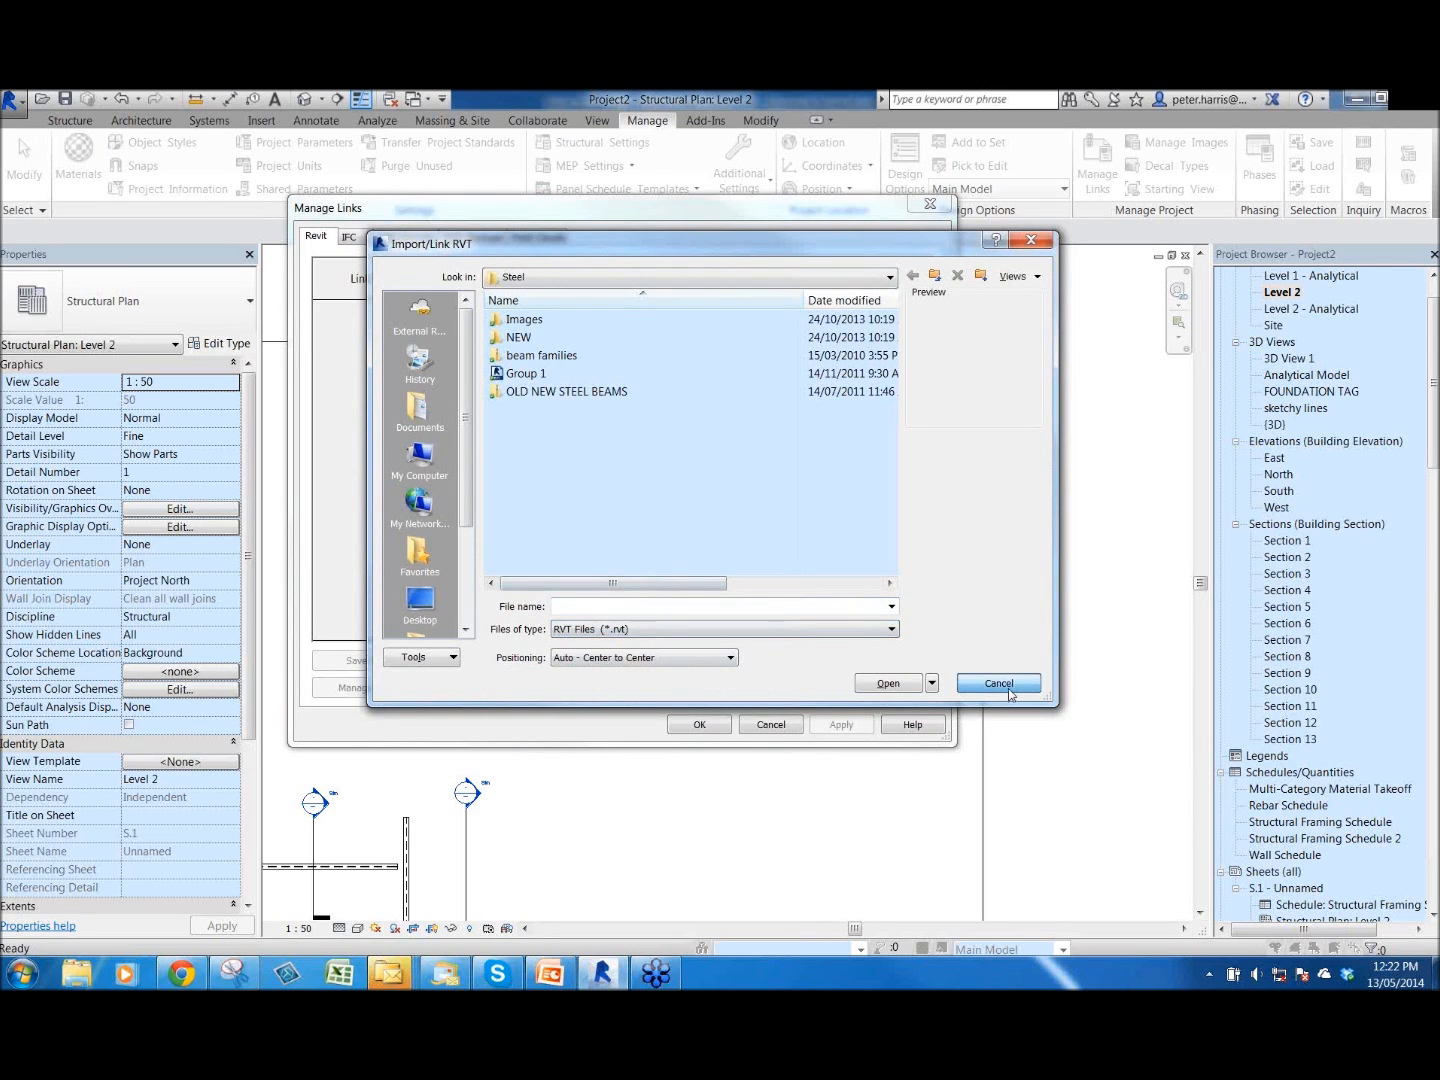
pyautogui.click(1004, 688)
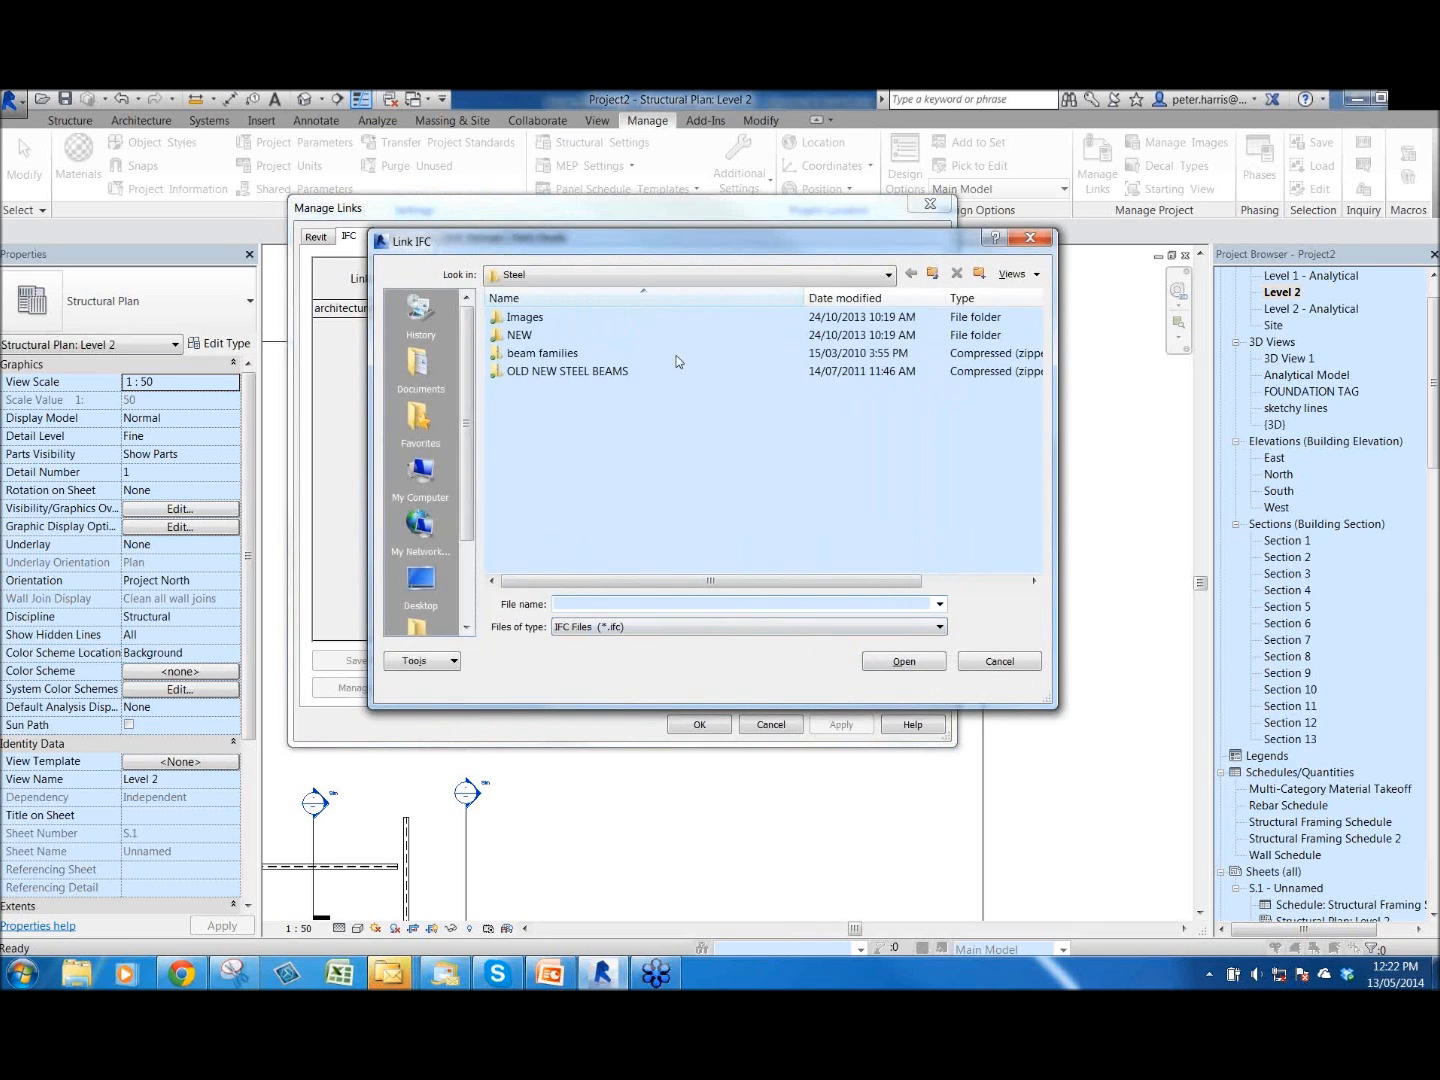
pyautogui.click(994, 663)
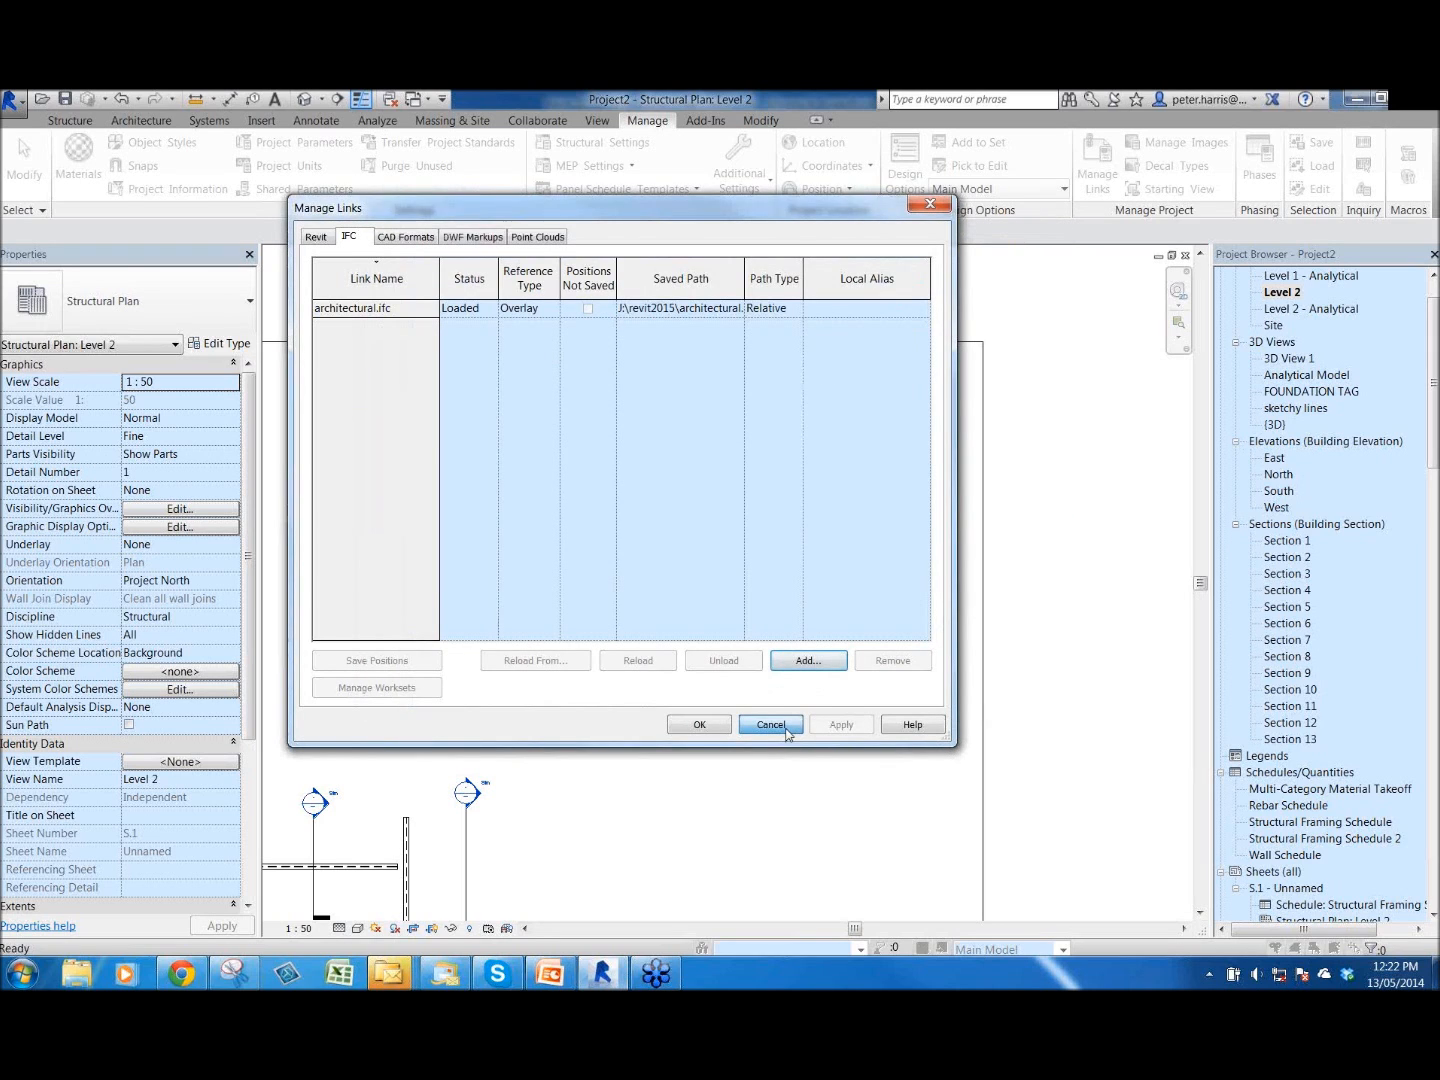
pyautogui.click(769, 722)
pyautogui.click(261, 121)
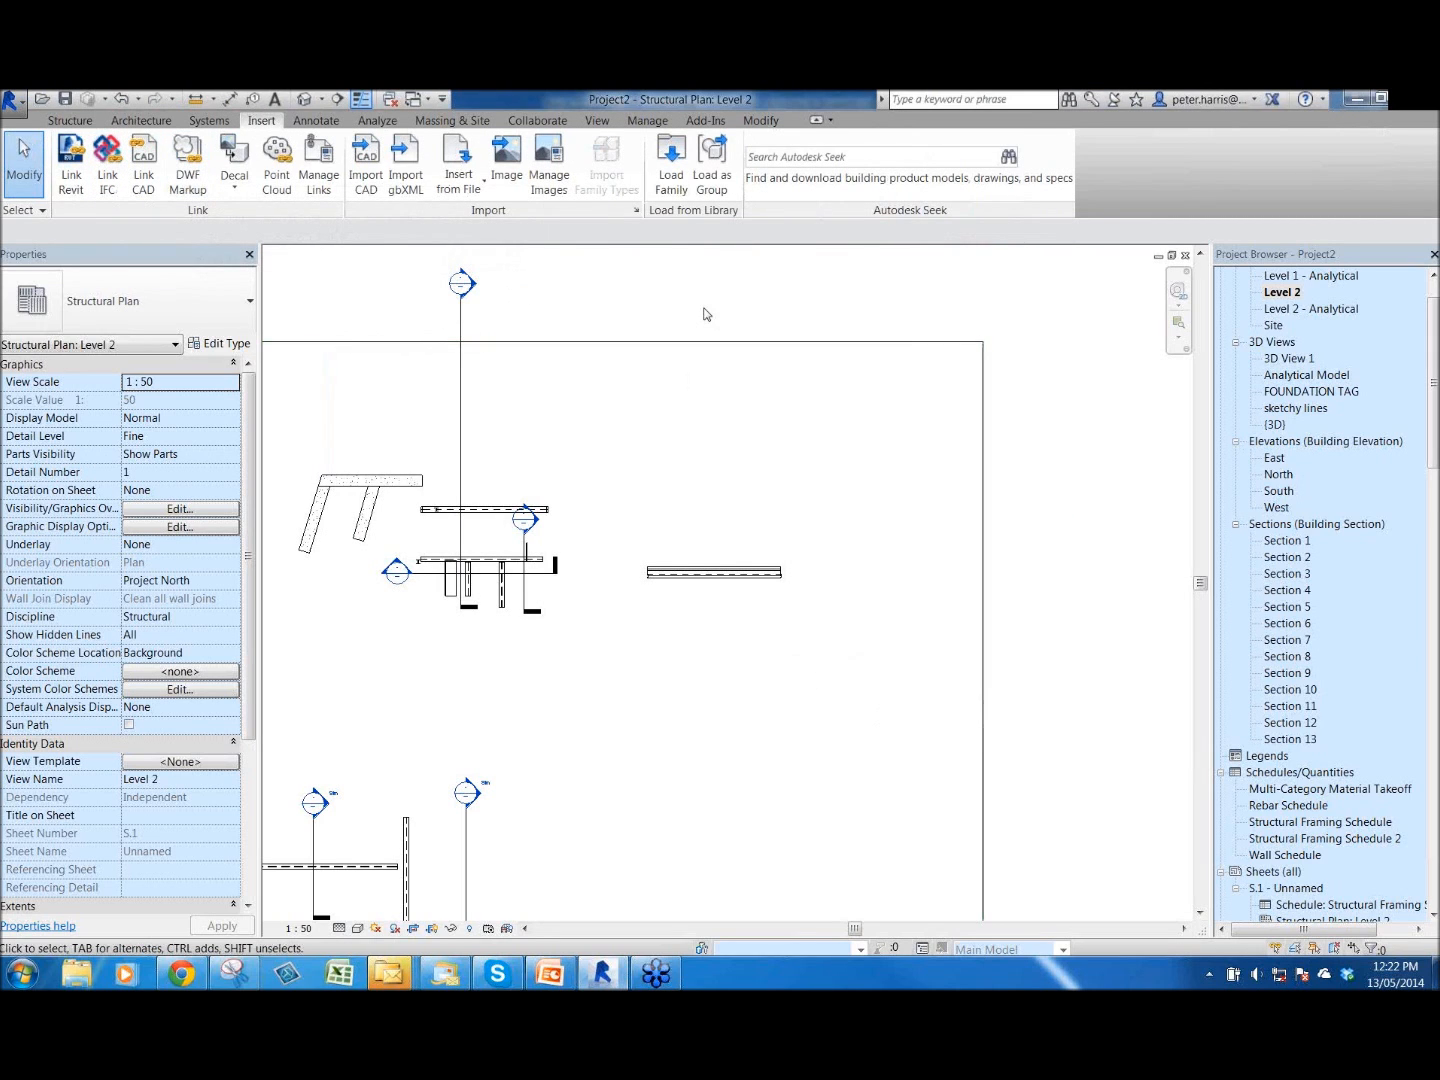
pyautogui.click(647, 120)
pyautogui.click(1084, 176)
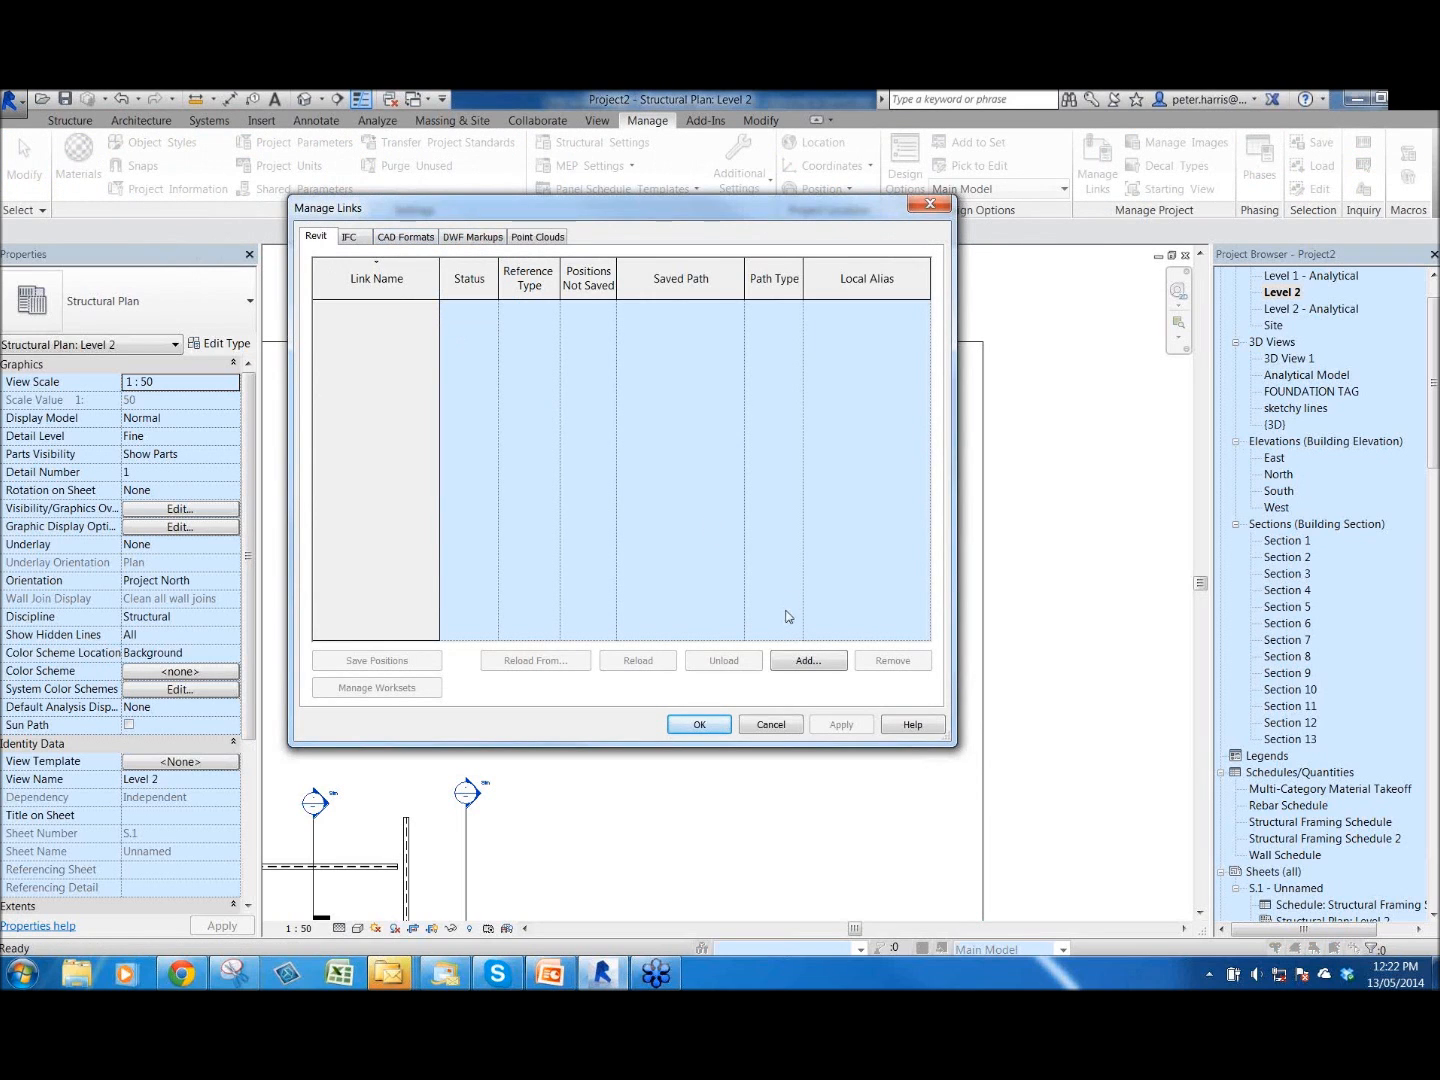
pyautogui.press('Escape')
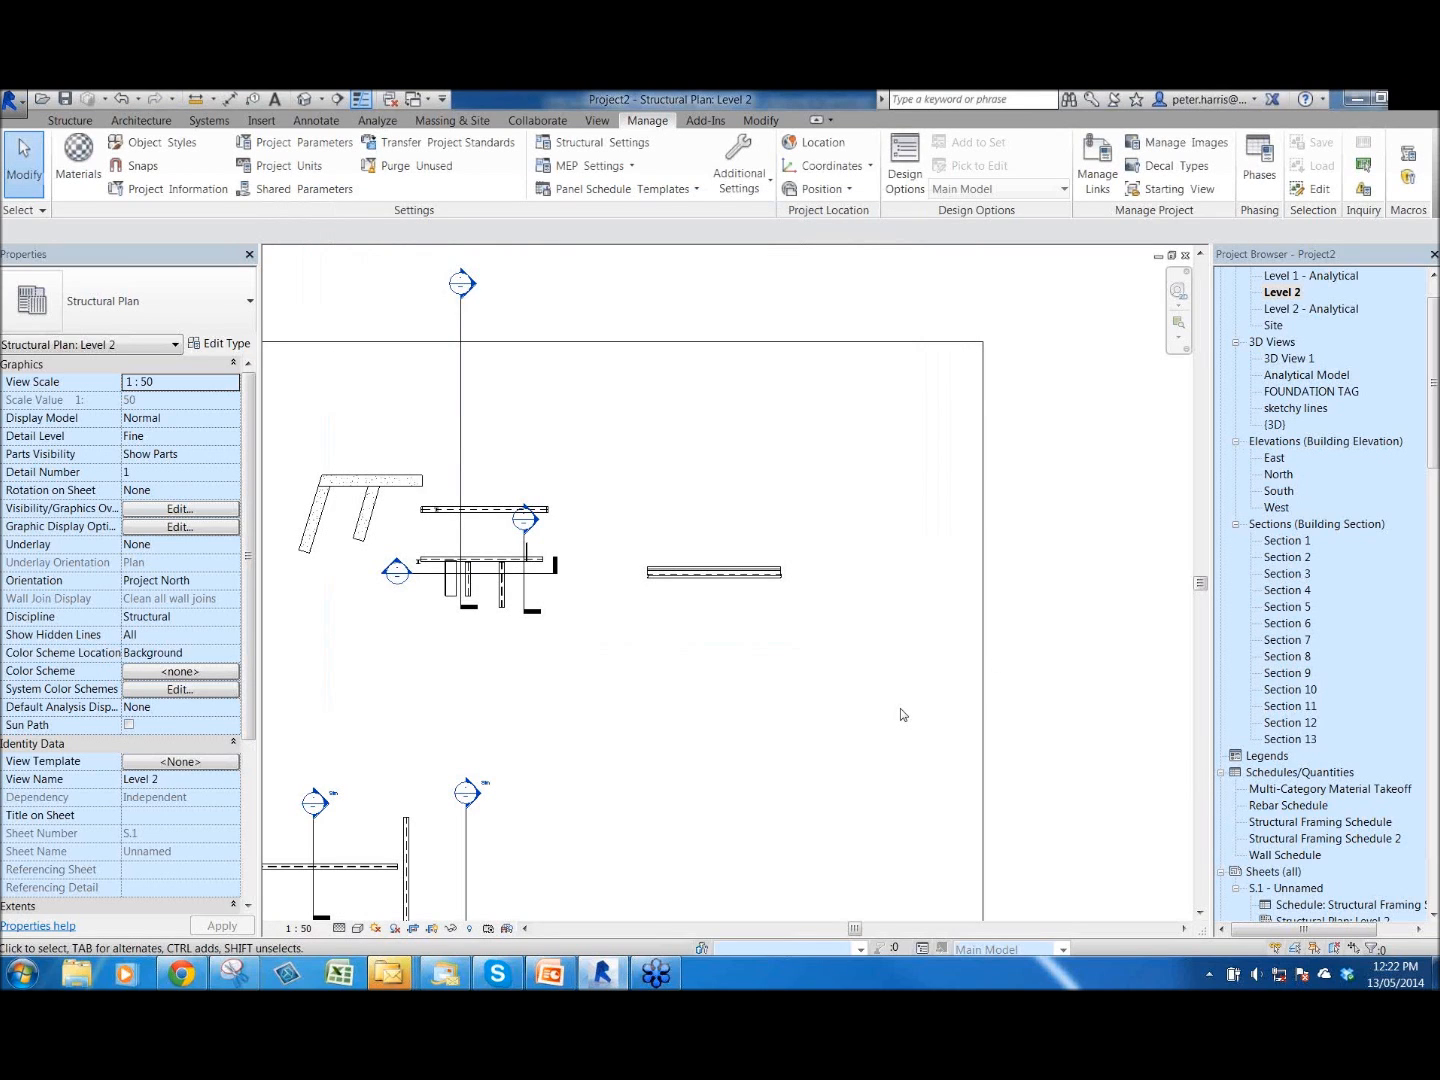
# - Try to delete the pinned Generic 300mm floor crossed by section lines in the lower part of the Level 2 plan
pyautogui.scroll(-1, 982, 600)
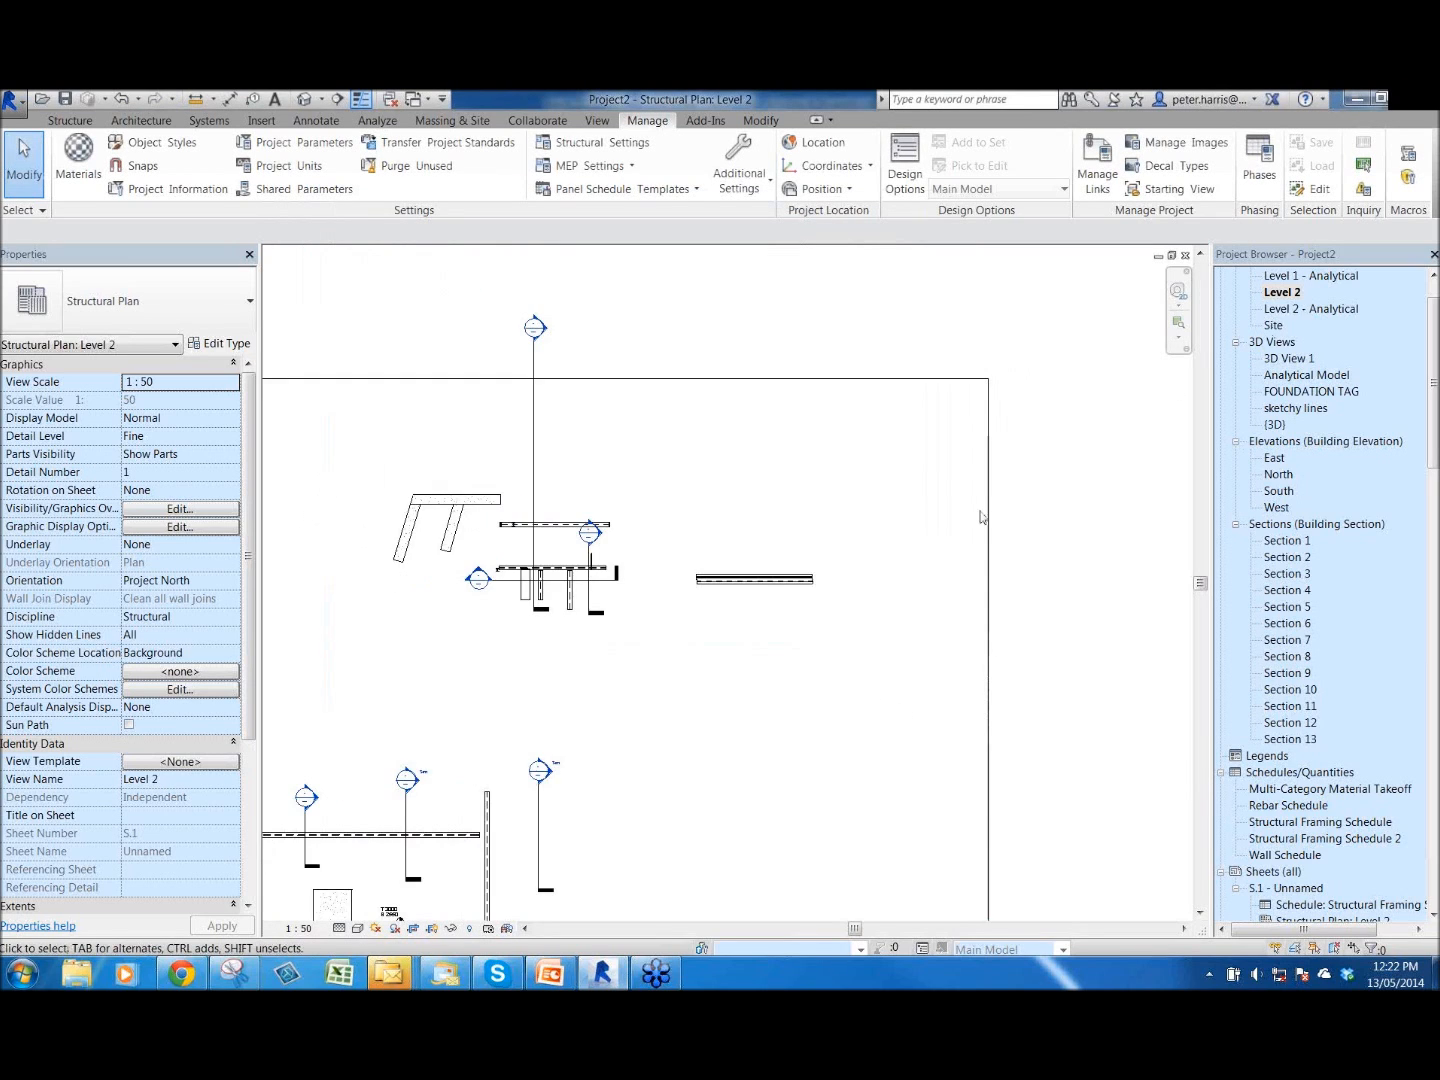
pyautogui.scroll(-3, 964, 627)
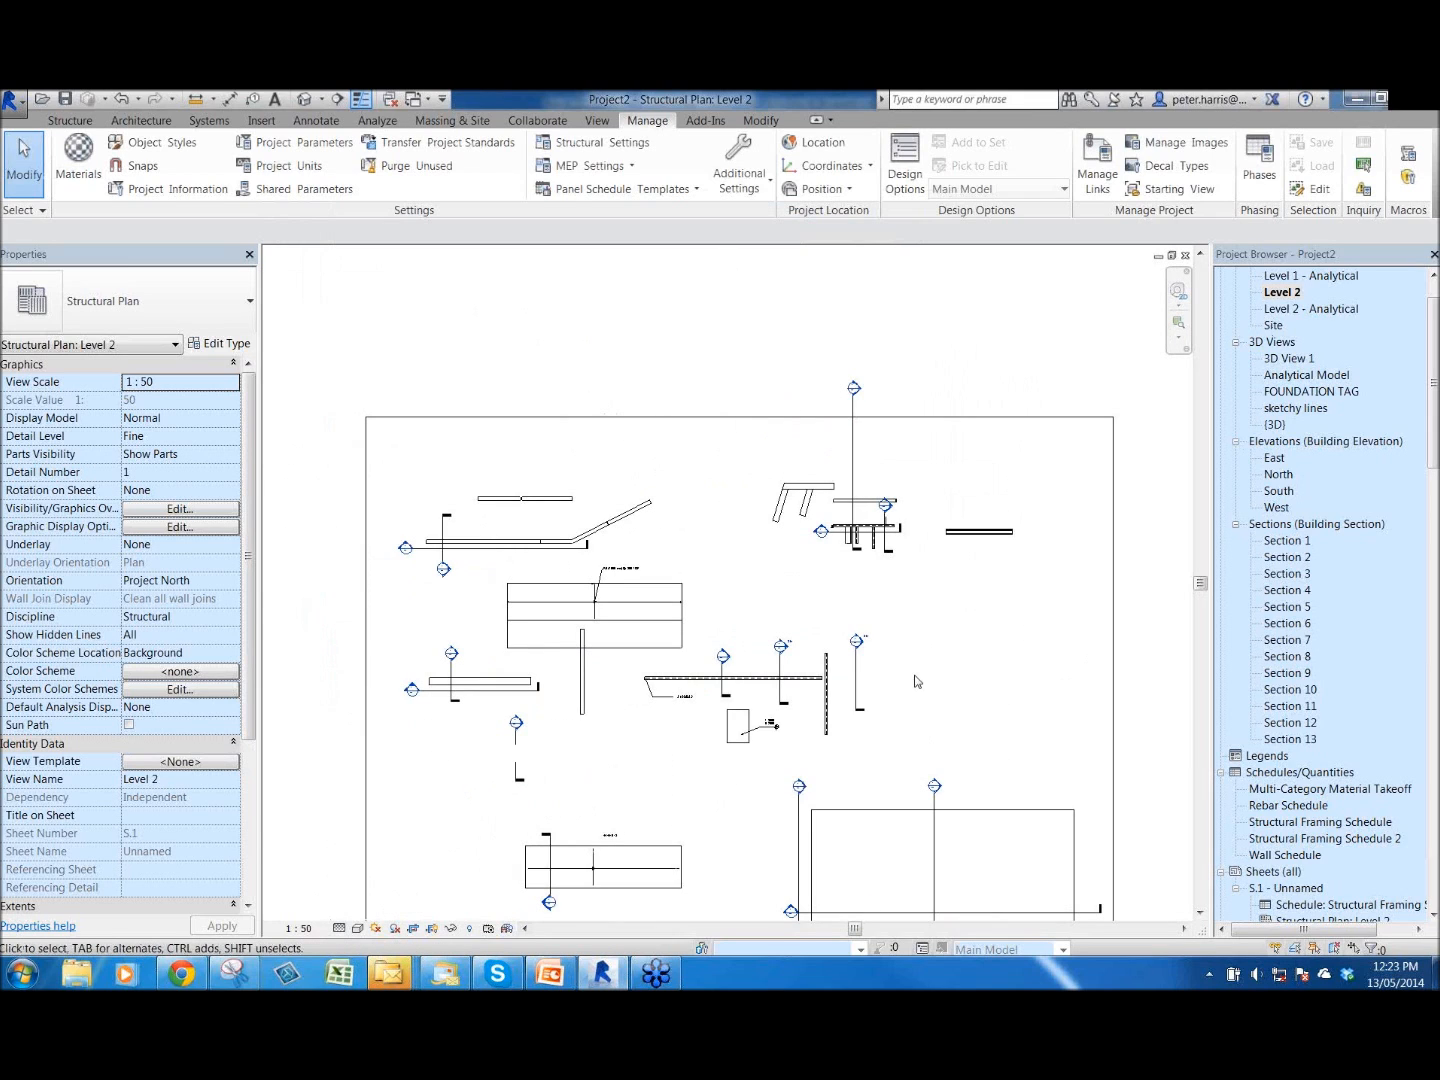
pyautogui.moveTo(911, 627); pyautogui.dragTo(895, 508, button='middle')
pyautogui.scroll(1, 896, 508)
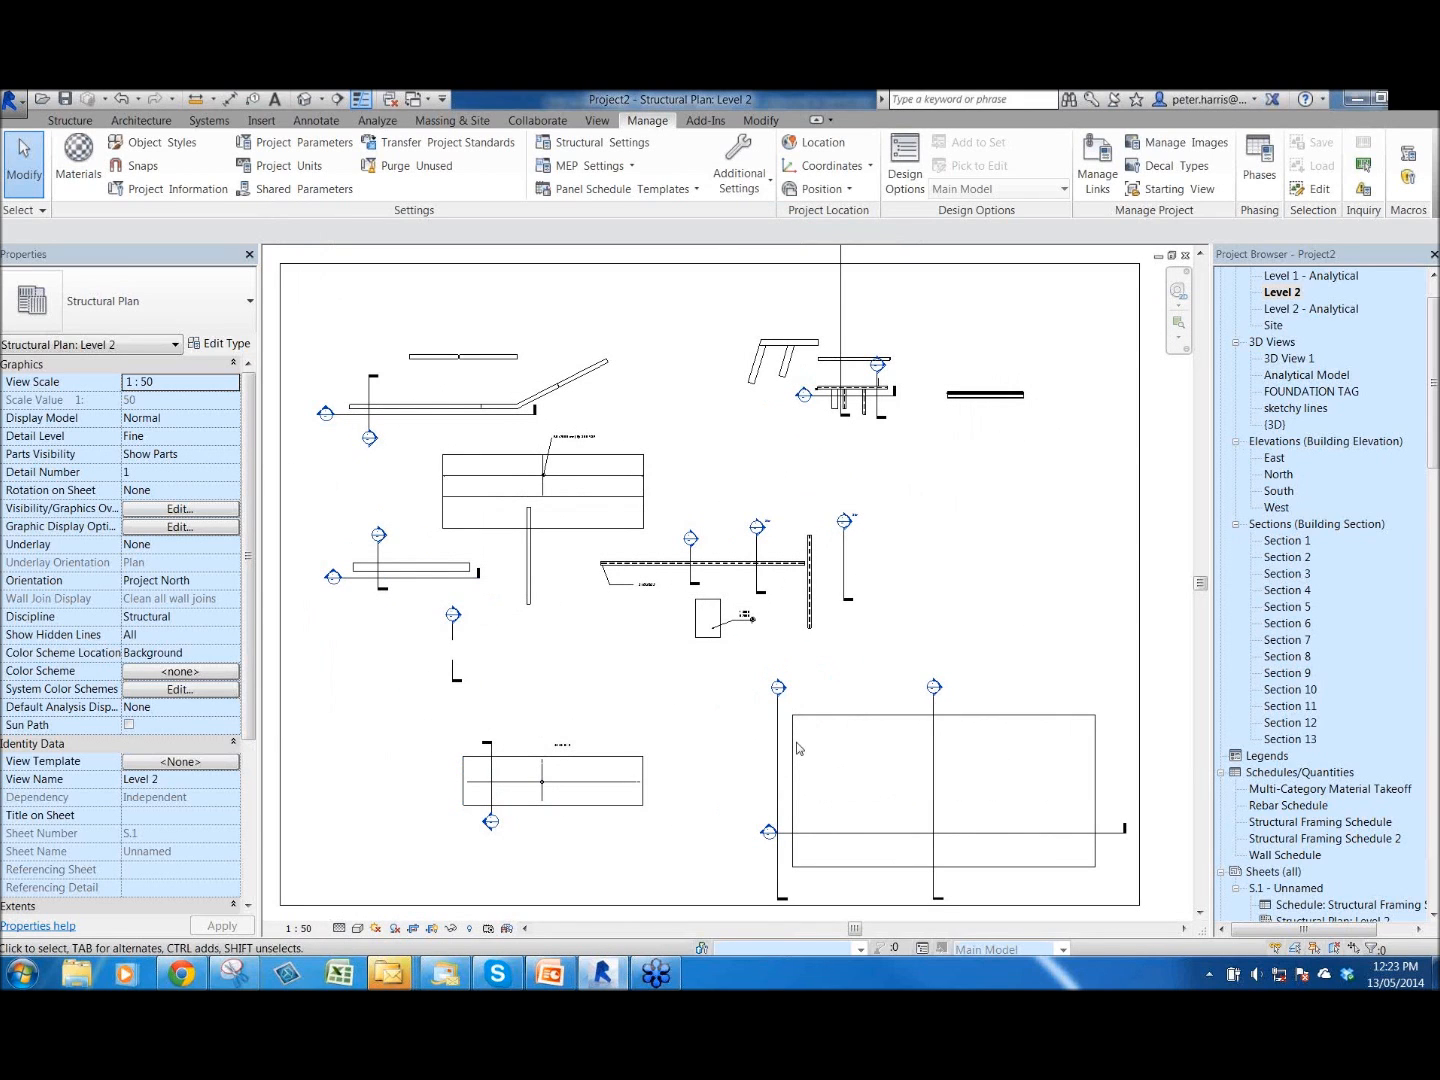
pyautogui.click(1080, 758)
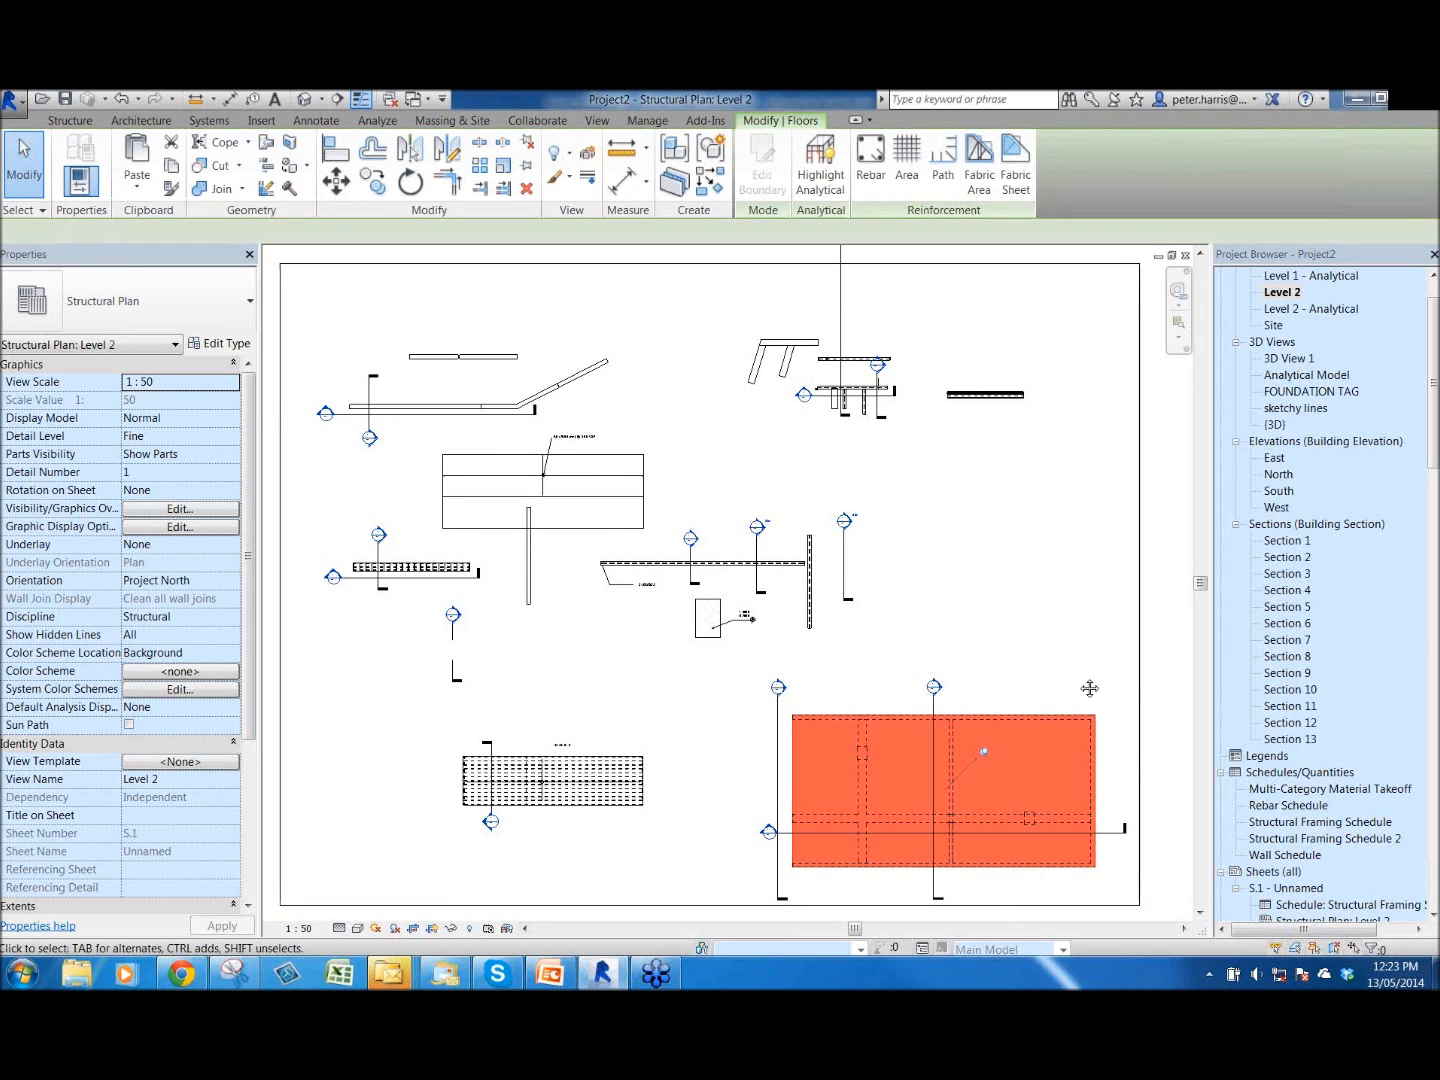
pyautogui.moveTo(1029, 759); pyautogui.dragTo(914, 623, button='middle')
pyautogui.scroll(3, 866, 626)
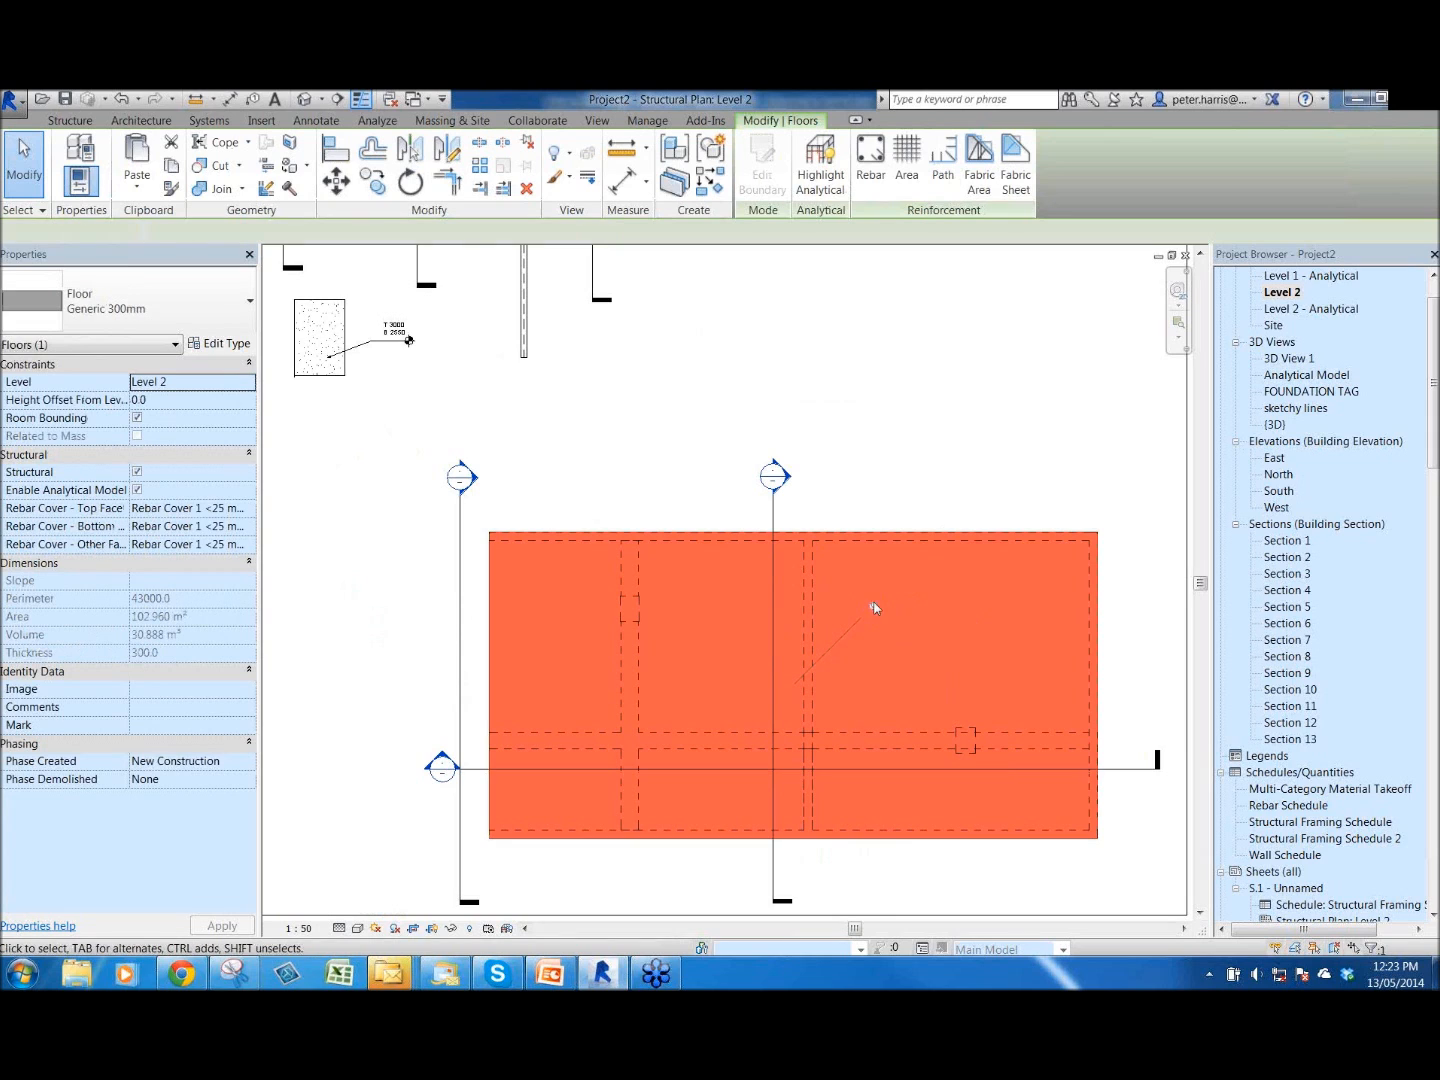
pyautogui.click(959, 483)
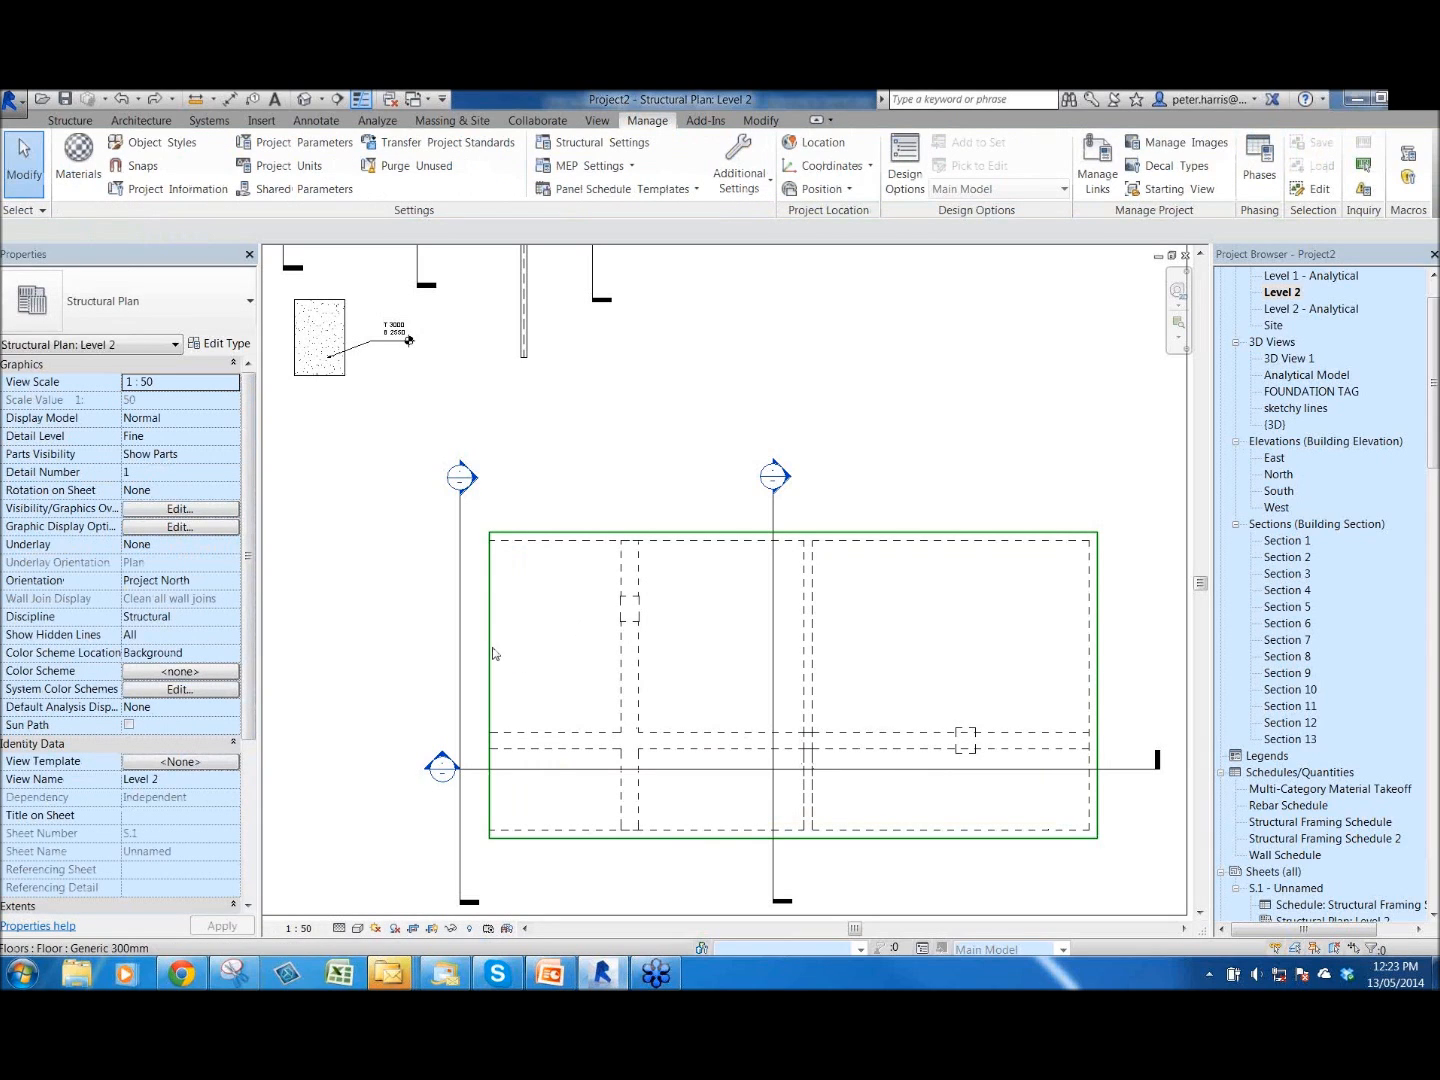
pyautogui.click(652, 413)
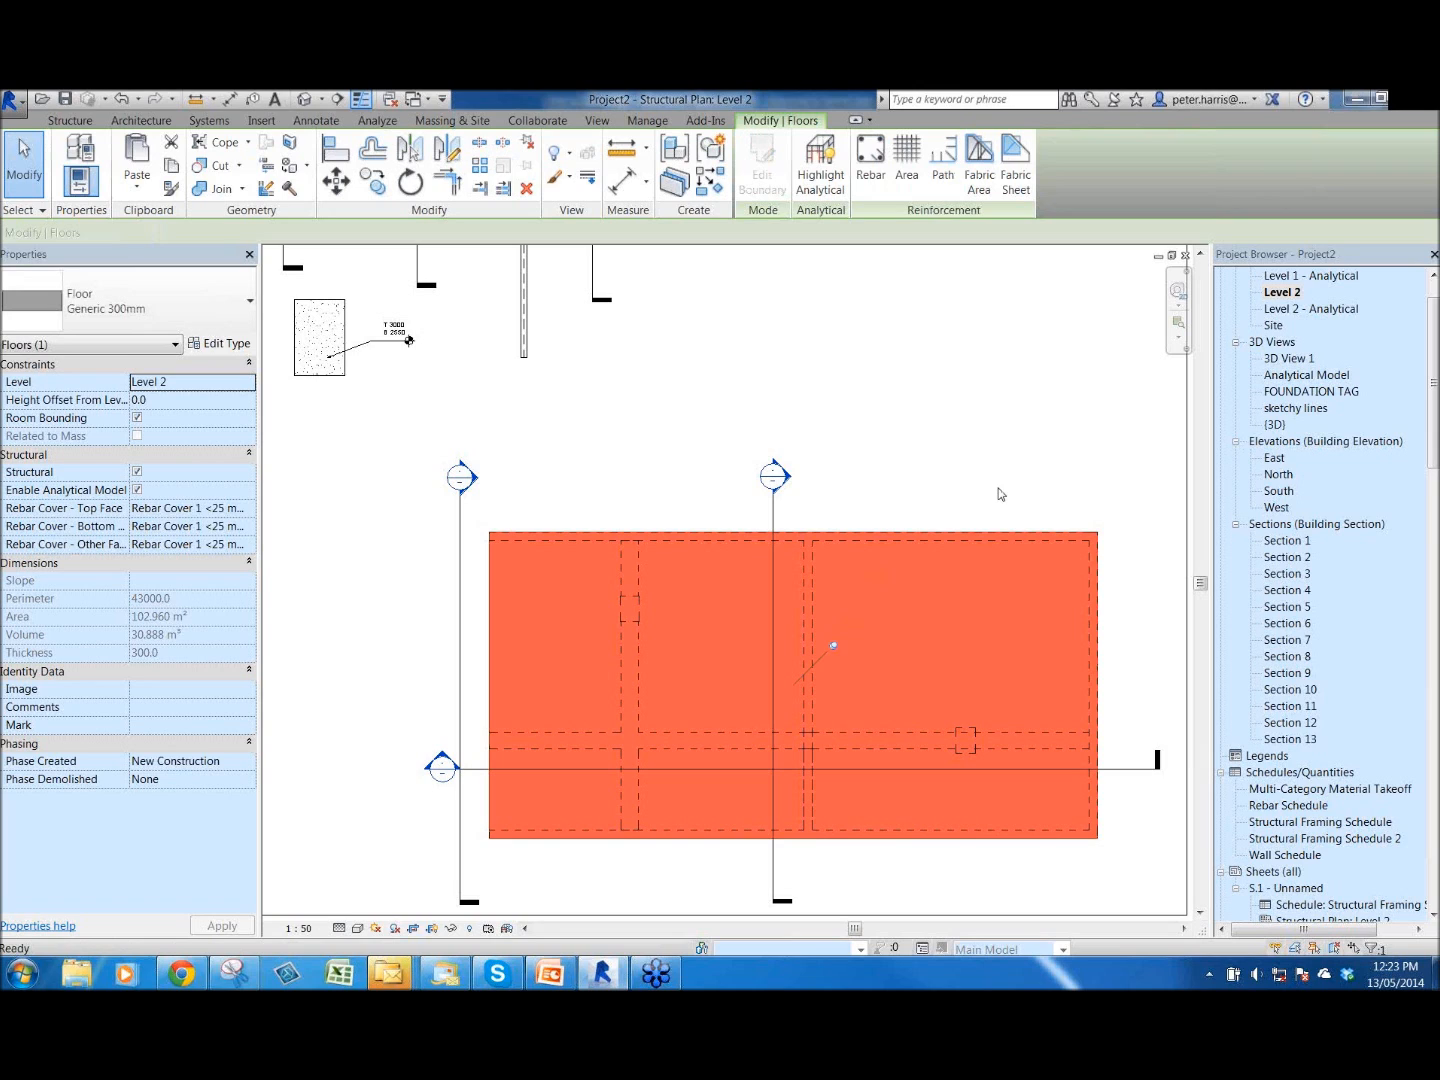
pyautogui.press('Delete')
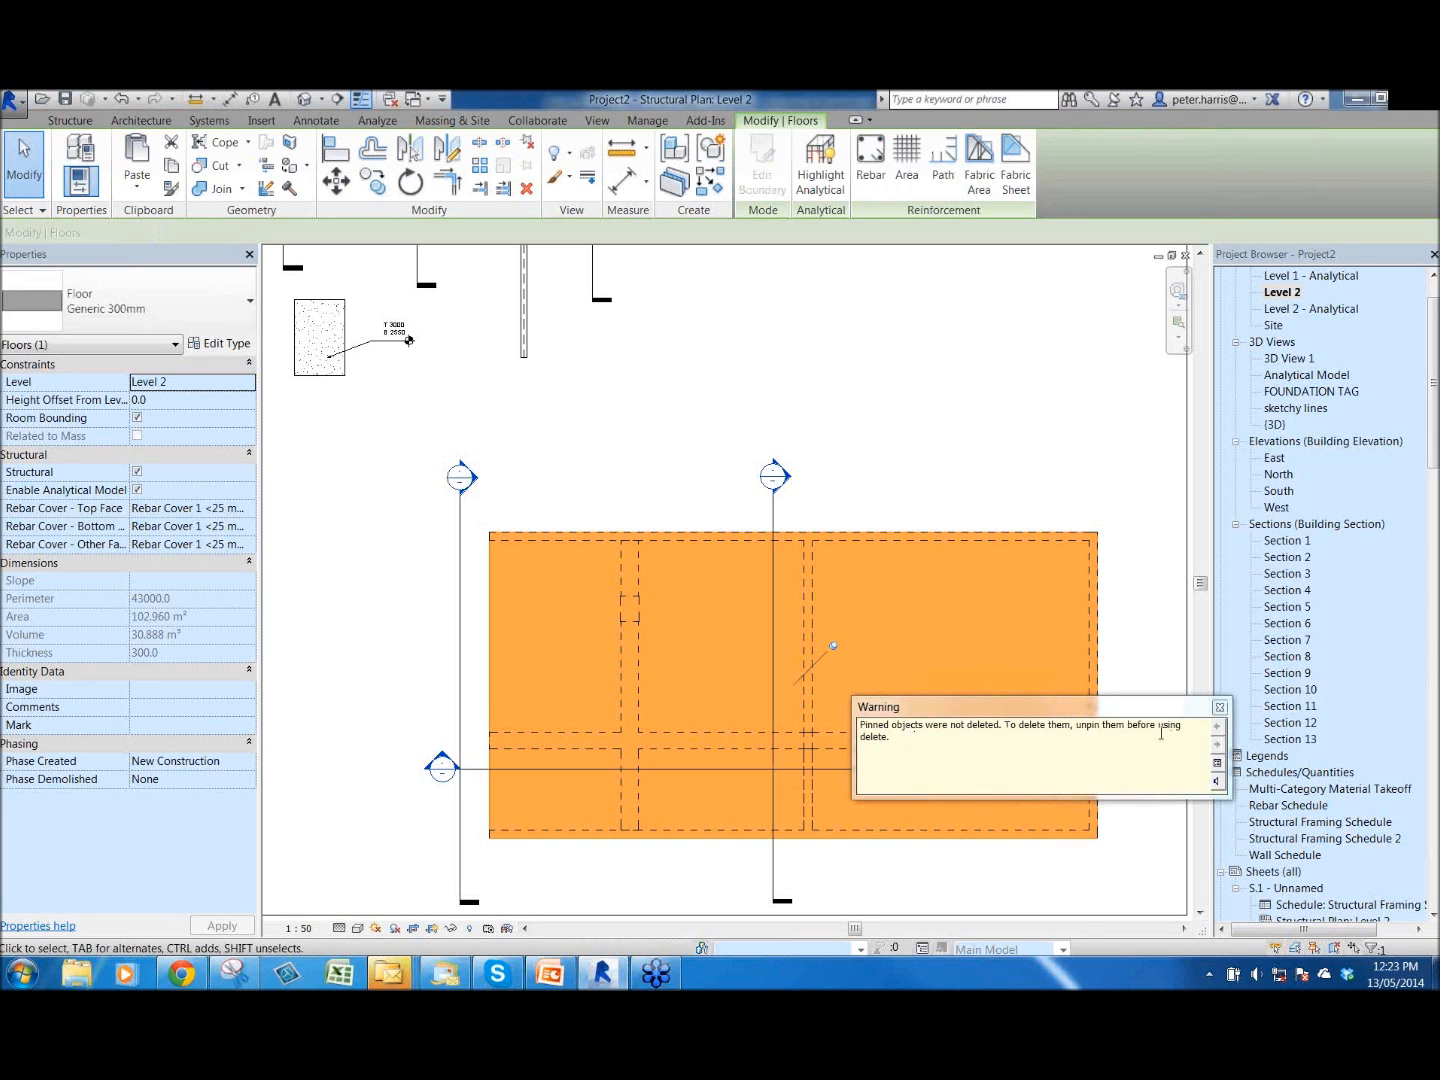
pyautogui.click(1025, 457)
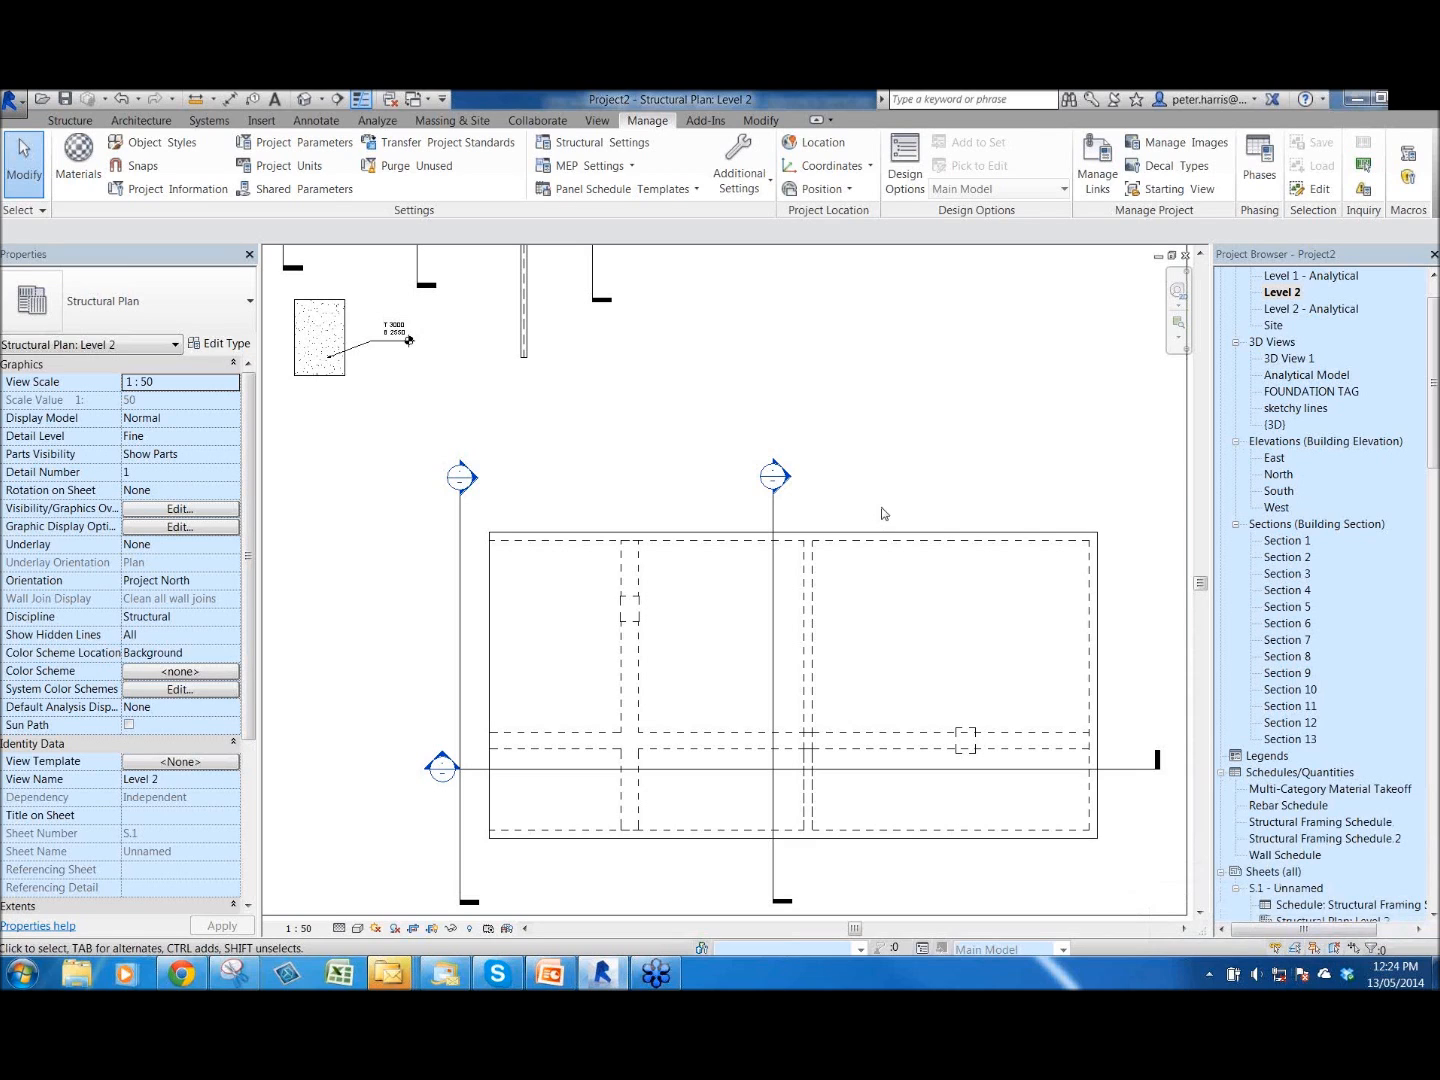
# - Place a vertical section across the 310UB32 beam near its tag, referencing the existing view Section 3
pyautogui.scroll(-2, 880, 426)
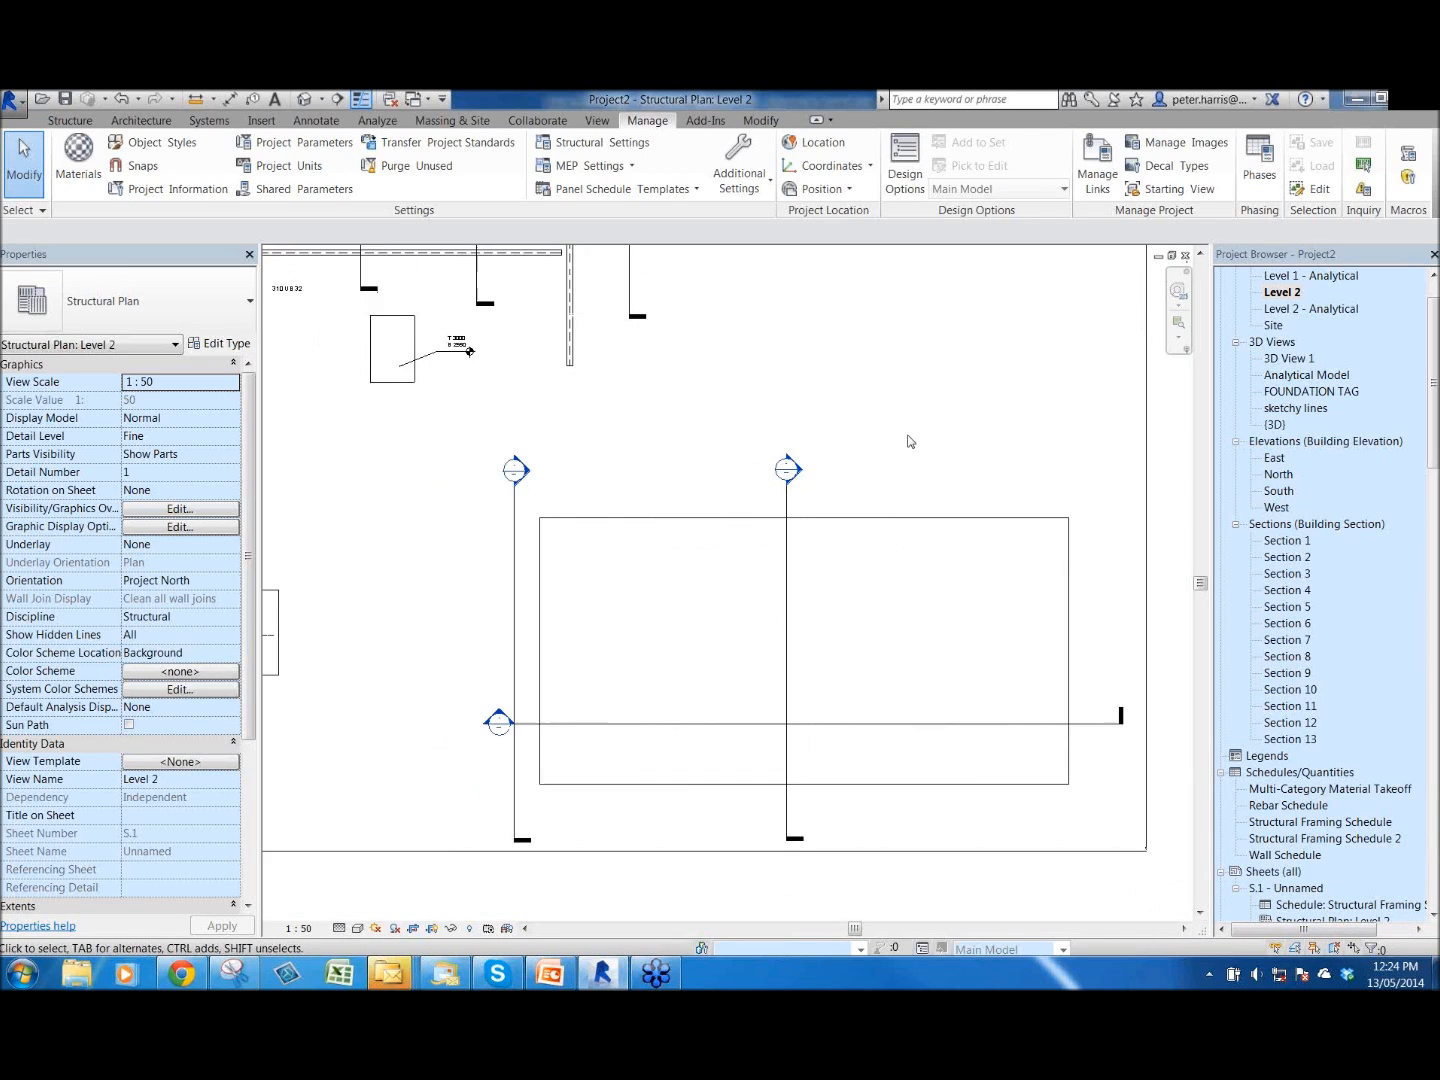
pyautogui.moveTo(955, 459); pyautogui.dragTo(943, 552, button='middle')
pyautogui.moveTo(805, 510); pyautogui.dragTo(1004, 593, button='middle')
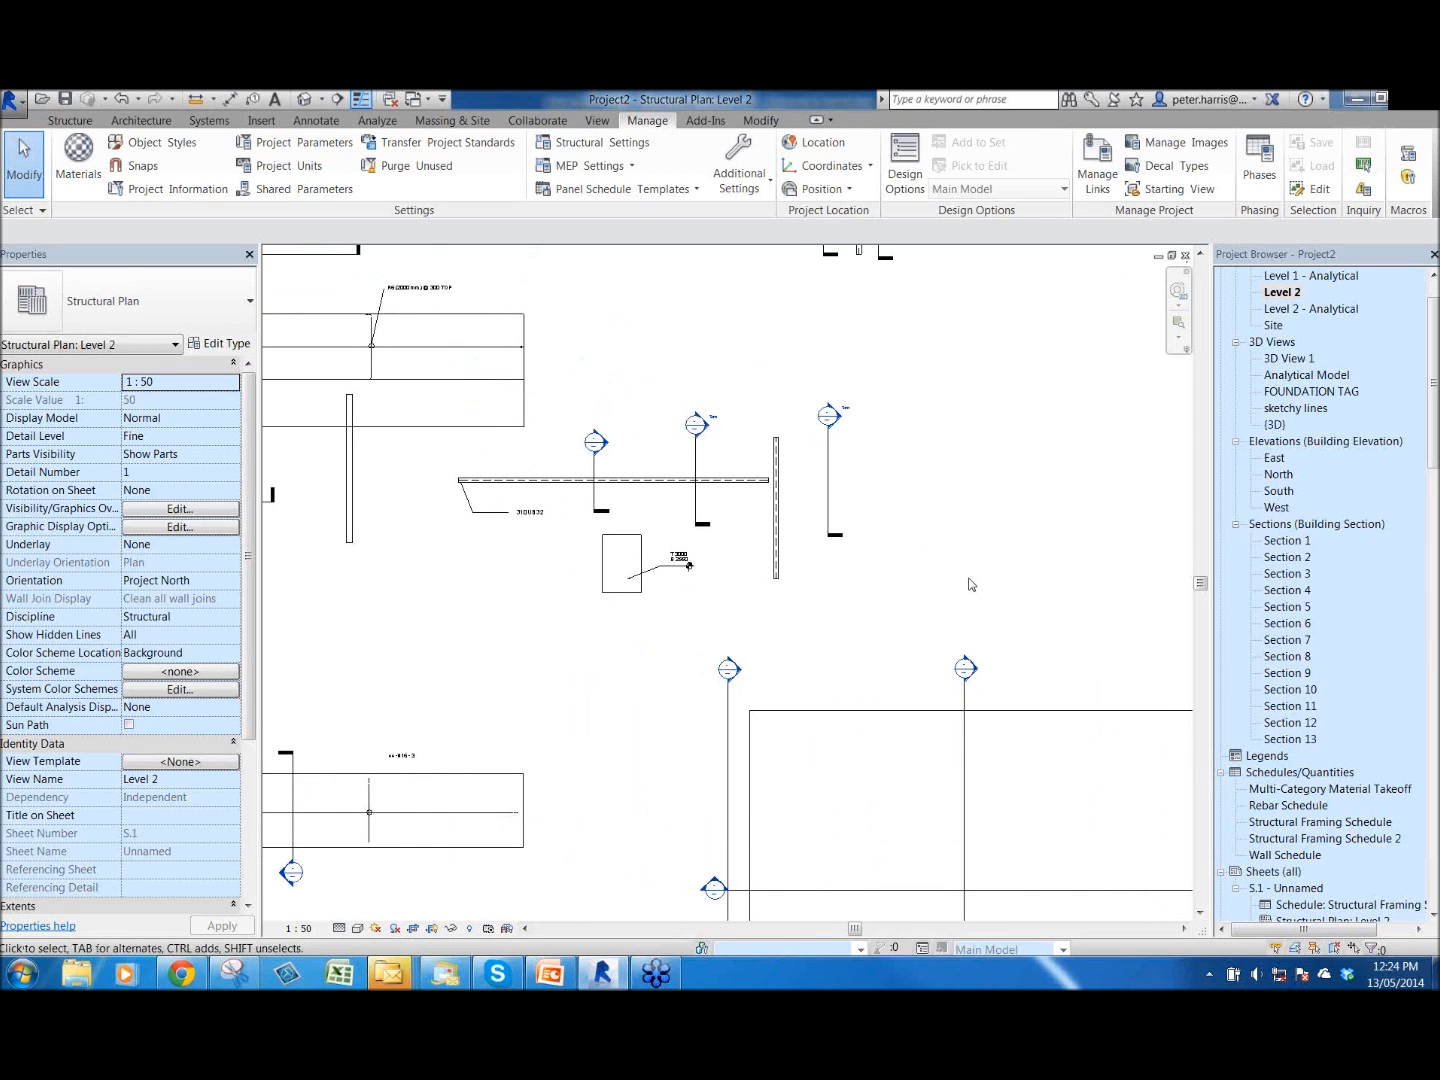
pyautogui.moveTo(893, 411); pyautogui.dragTo(900, 445, button='middle')
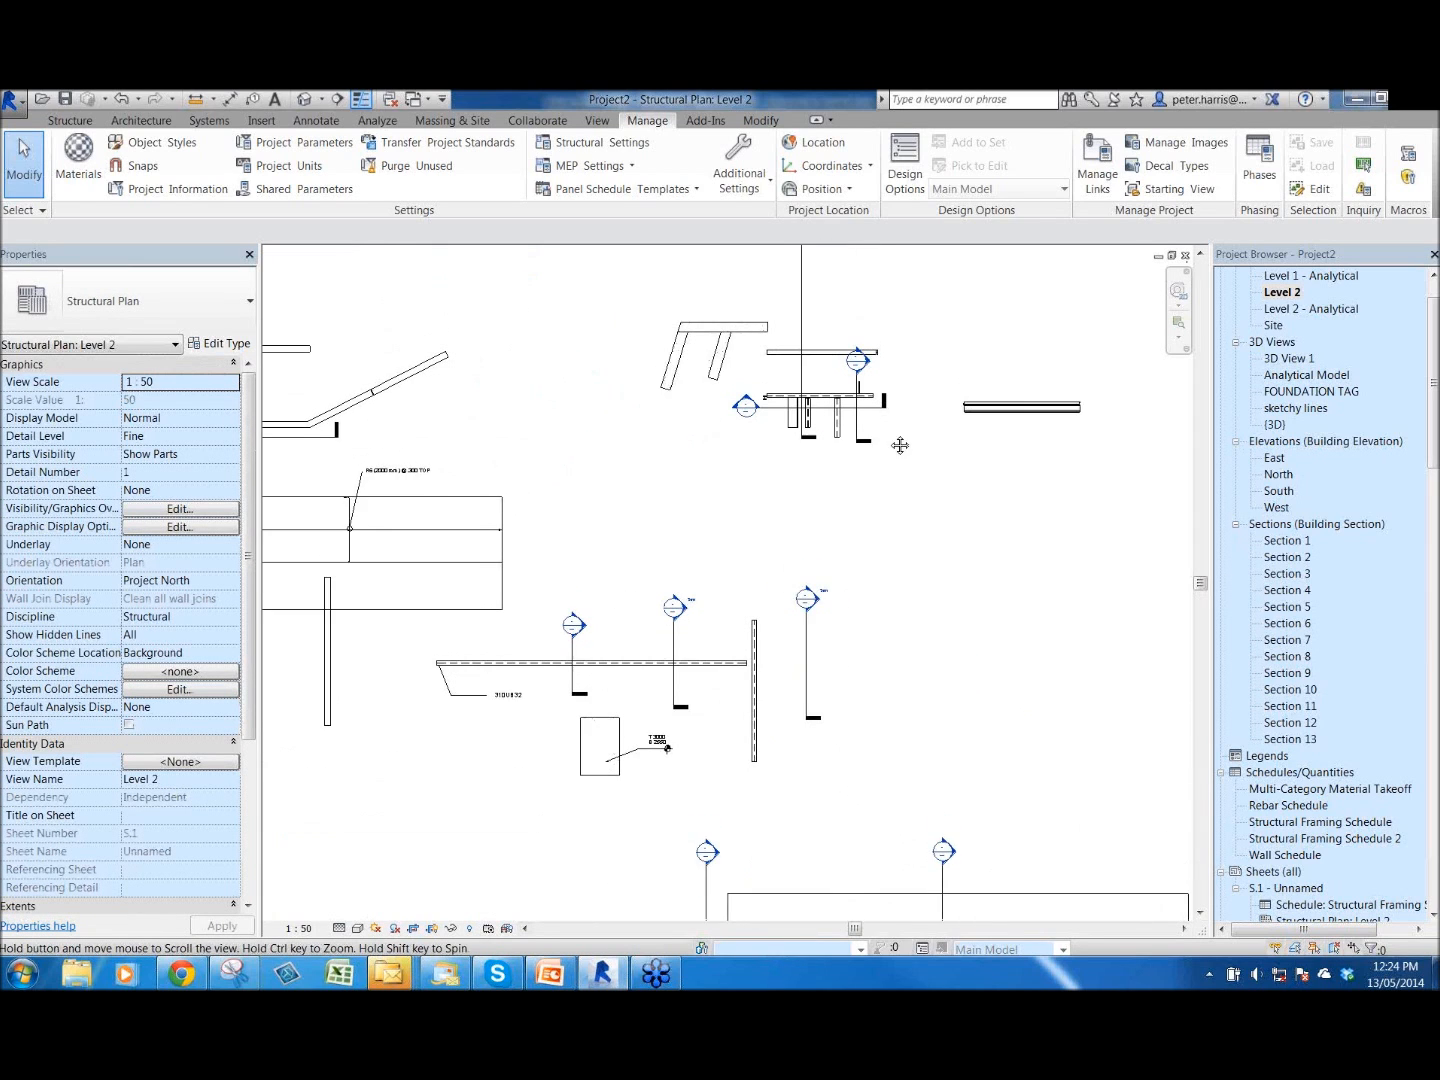
pyautogui.scroll(2, 519, 680)
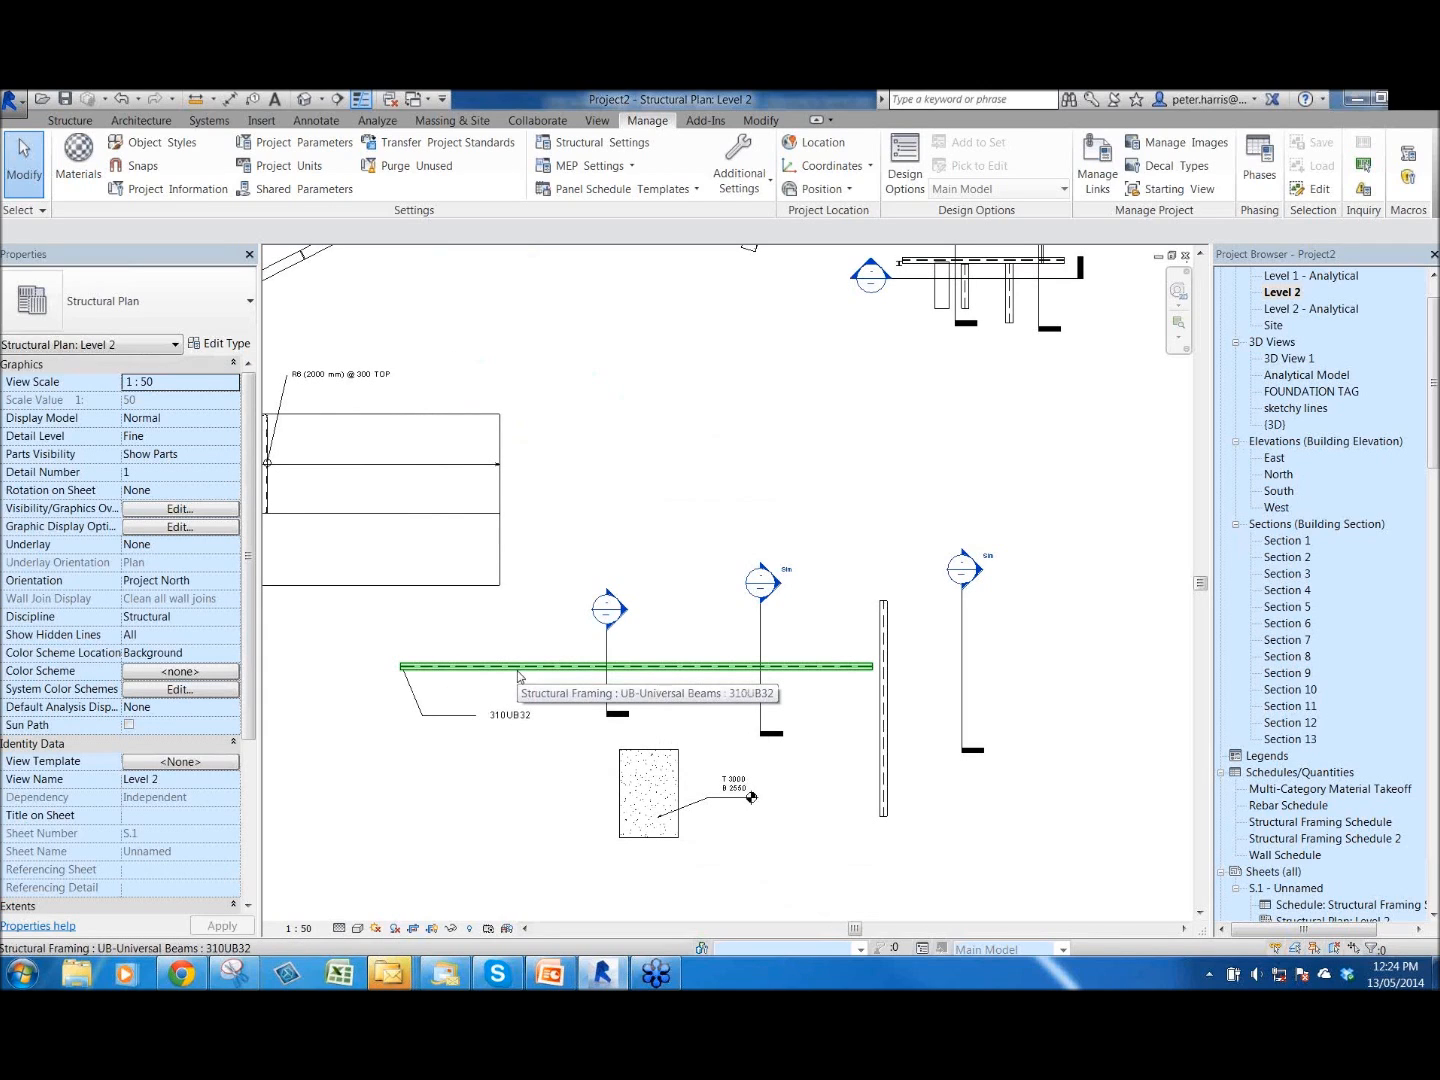
pyautogui.click(609, 706)
pyautogui.press('c')
pyautogui.press('s')
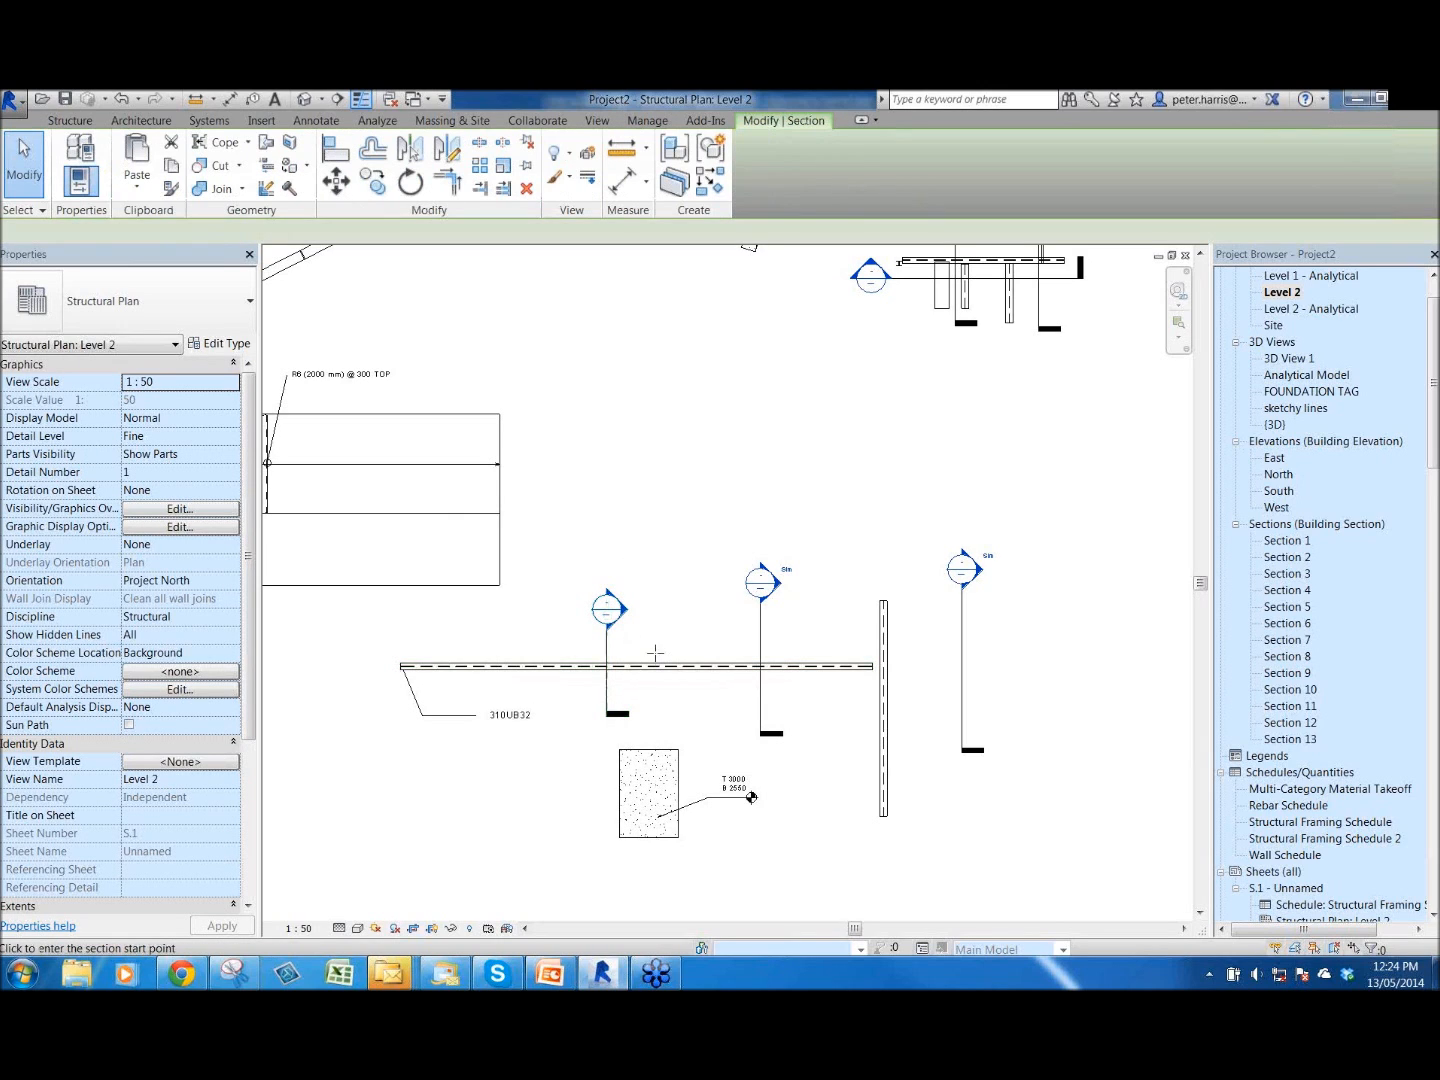
pyautogui.click(159, 234)
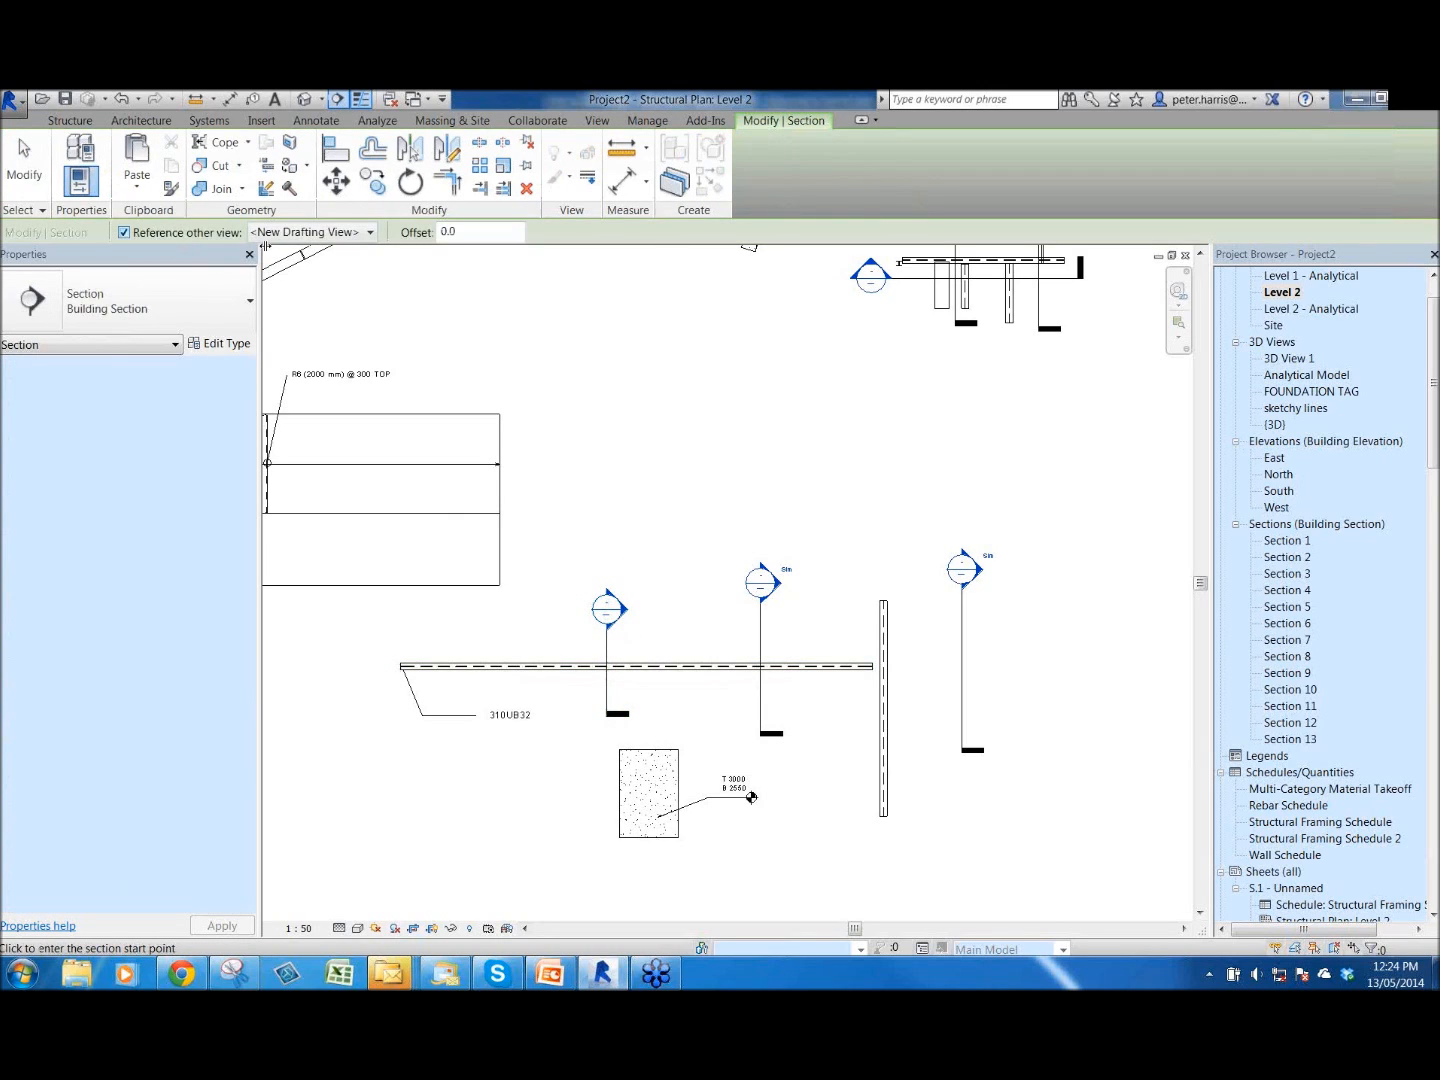
pyautogui.click(353, 233)
pyautogui.scroll(2, 353, 239)
pyautogui.click(333, 296)
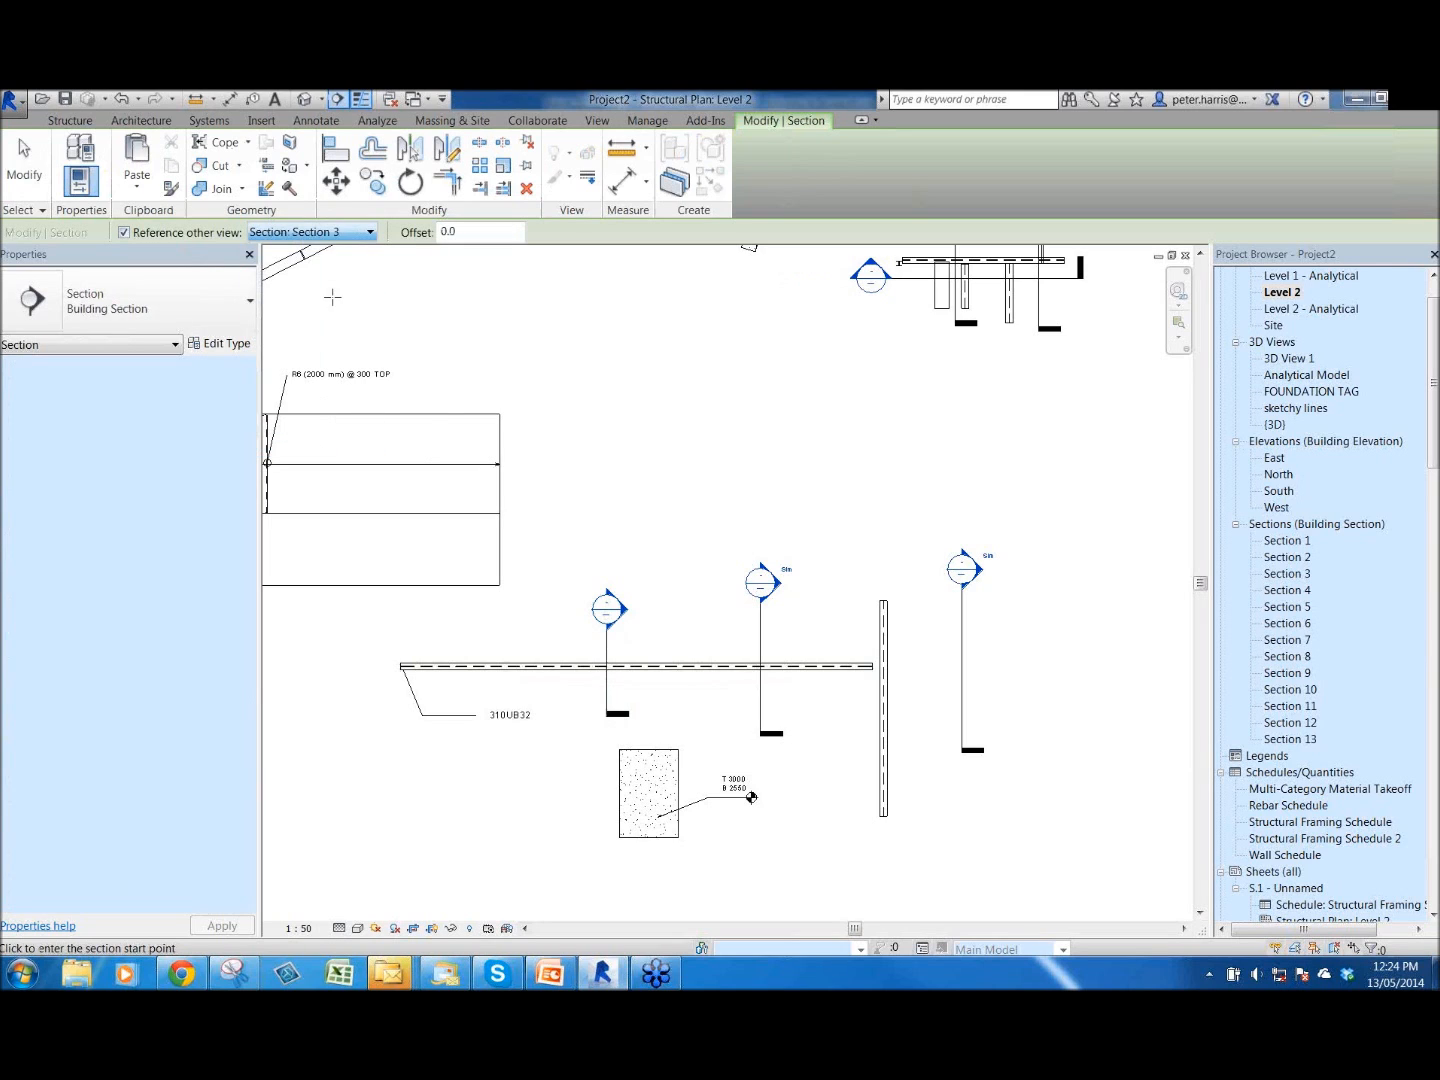
pyautogui.click(538, 664)
pyautogui.click(538, 705)
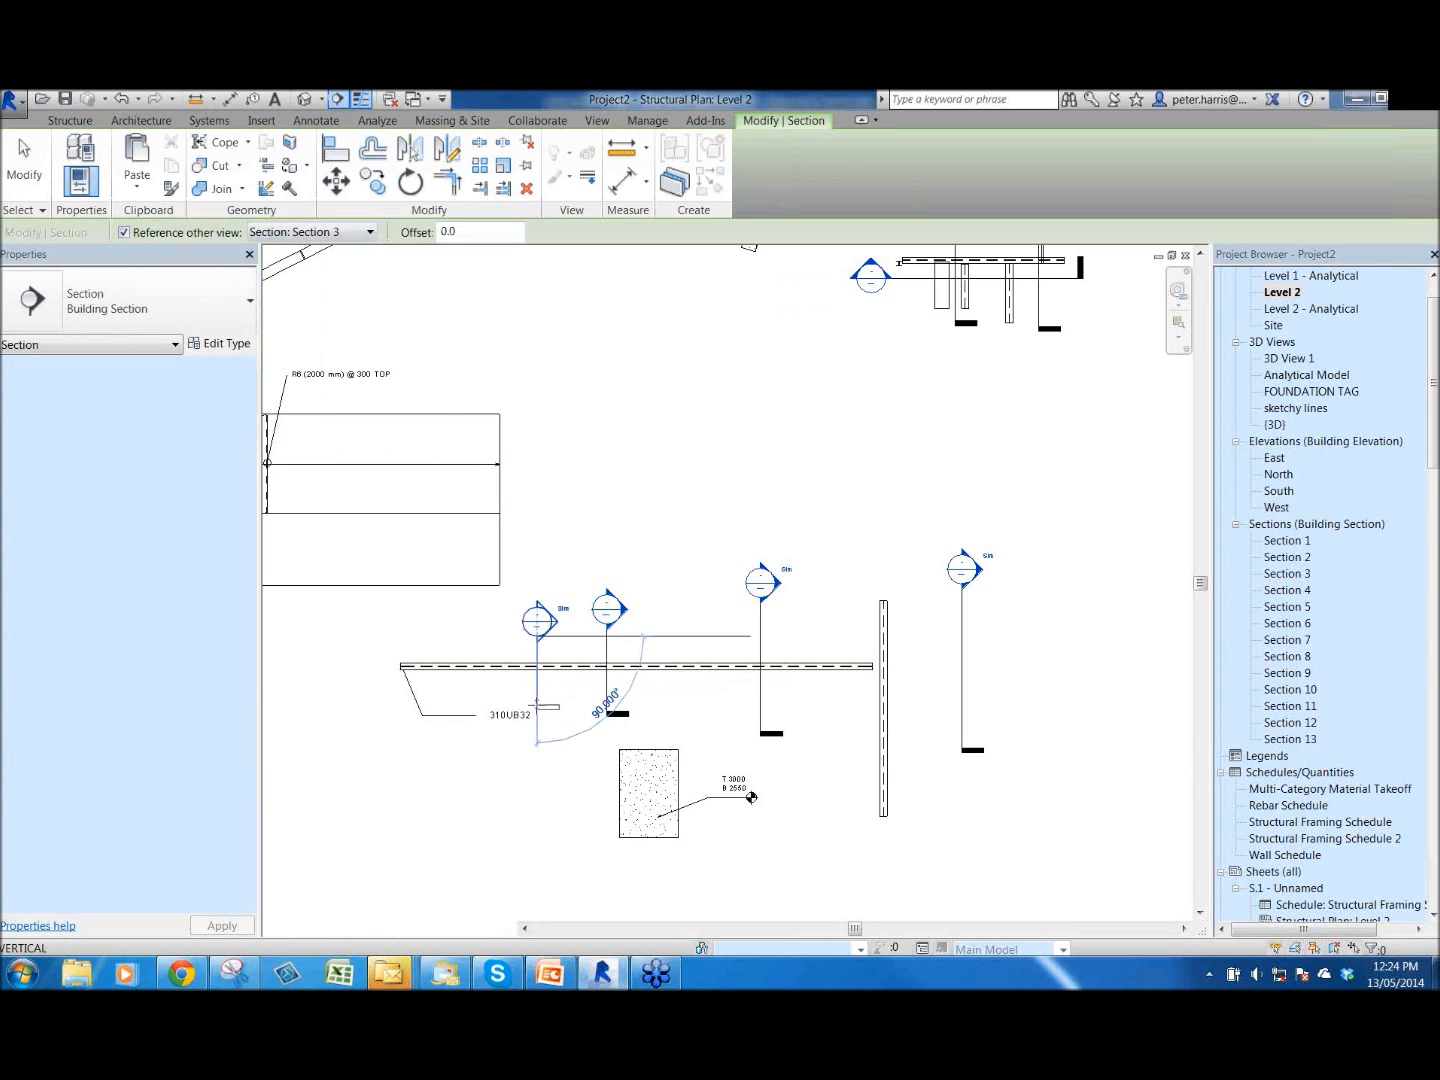
pyautogui.press('Escape')
pyautogui.click(551, 744)
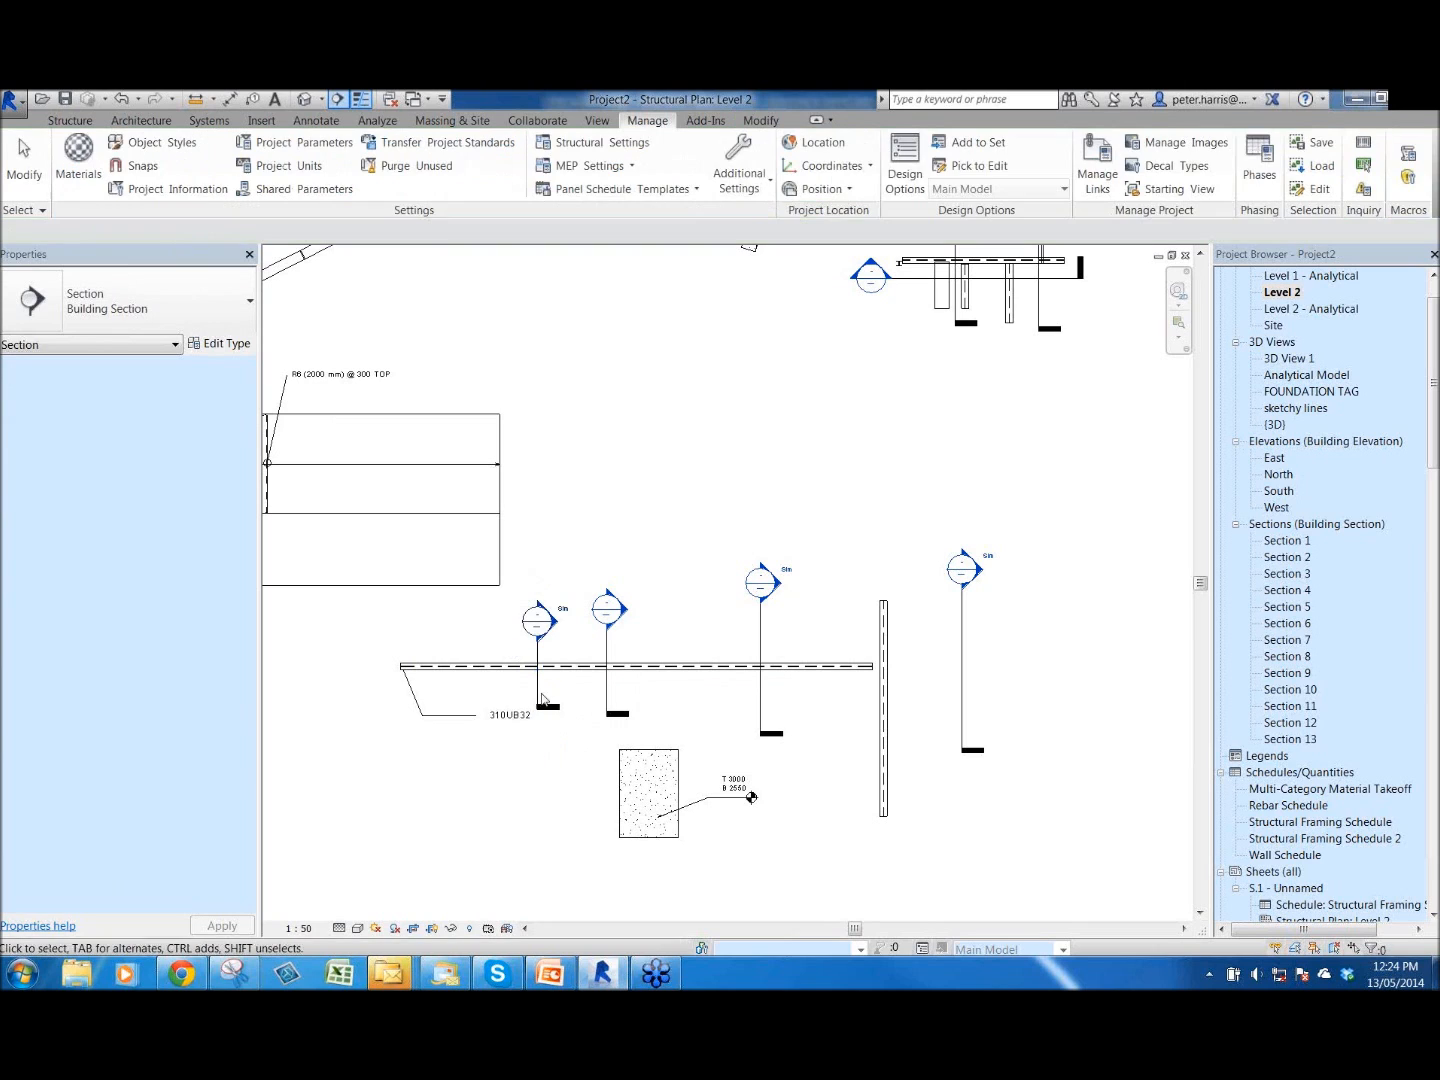
# - Change the view referenced by the new section on the 310UB32 beam to Section 8
pyautogui.click(540, 690)
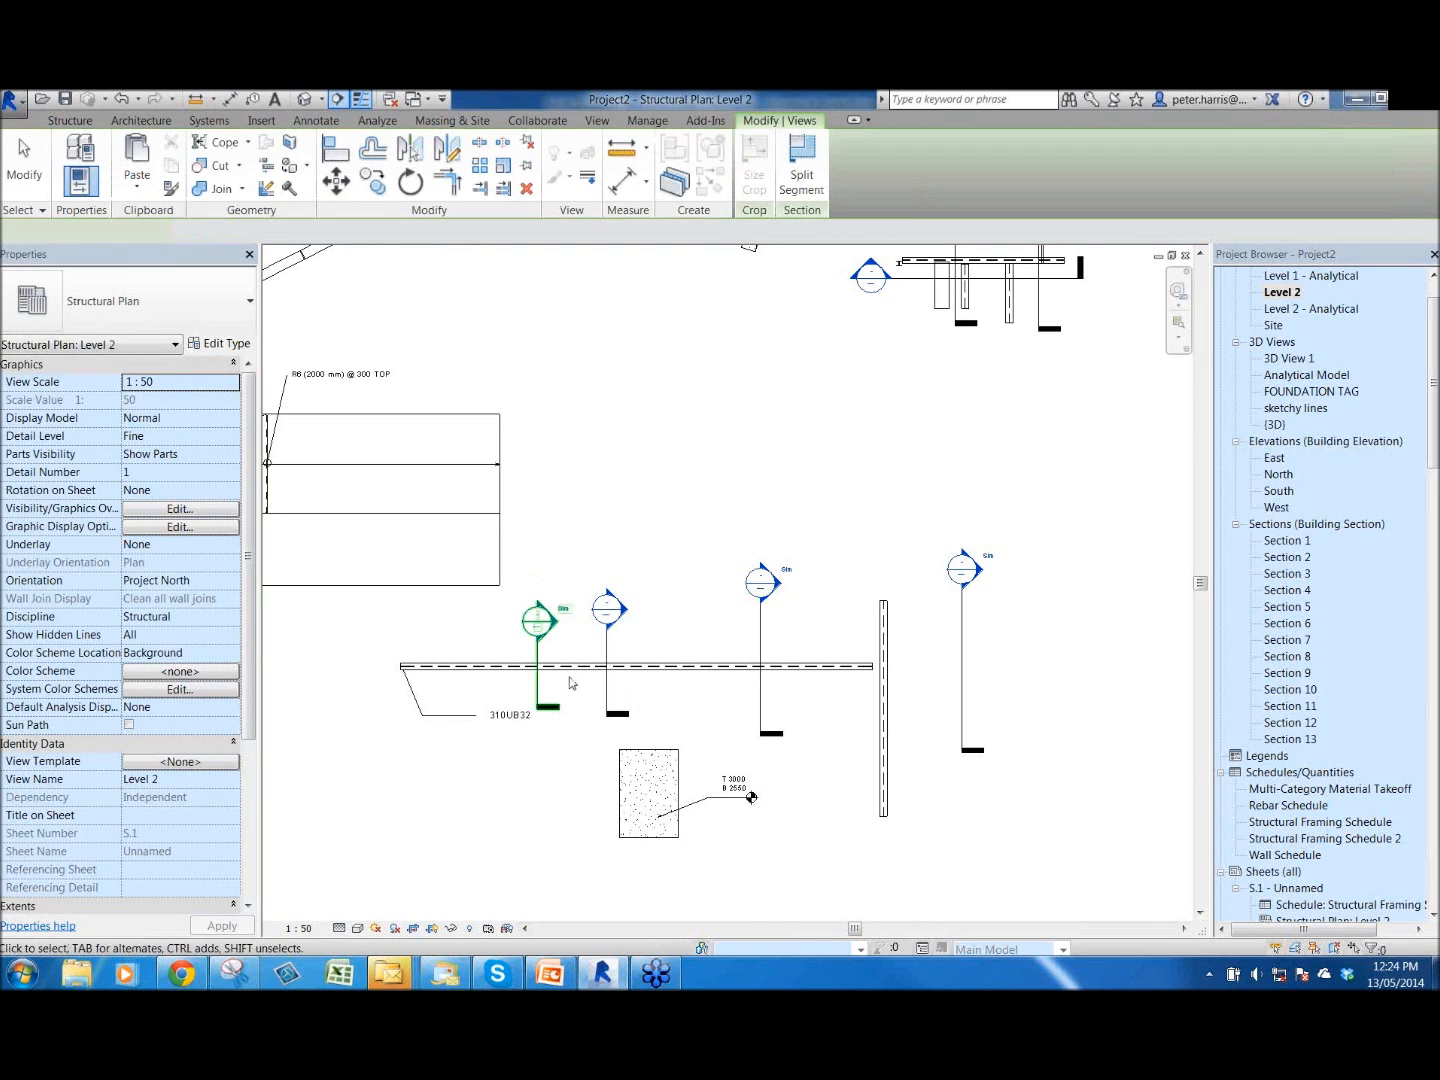
pyautogui.scroll(2, 541, 685)
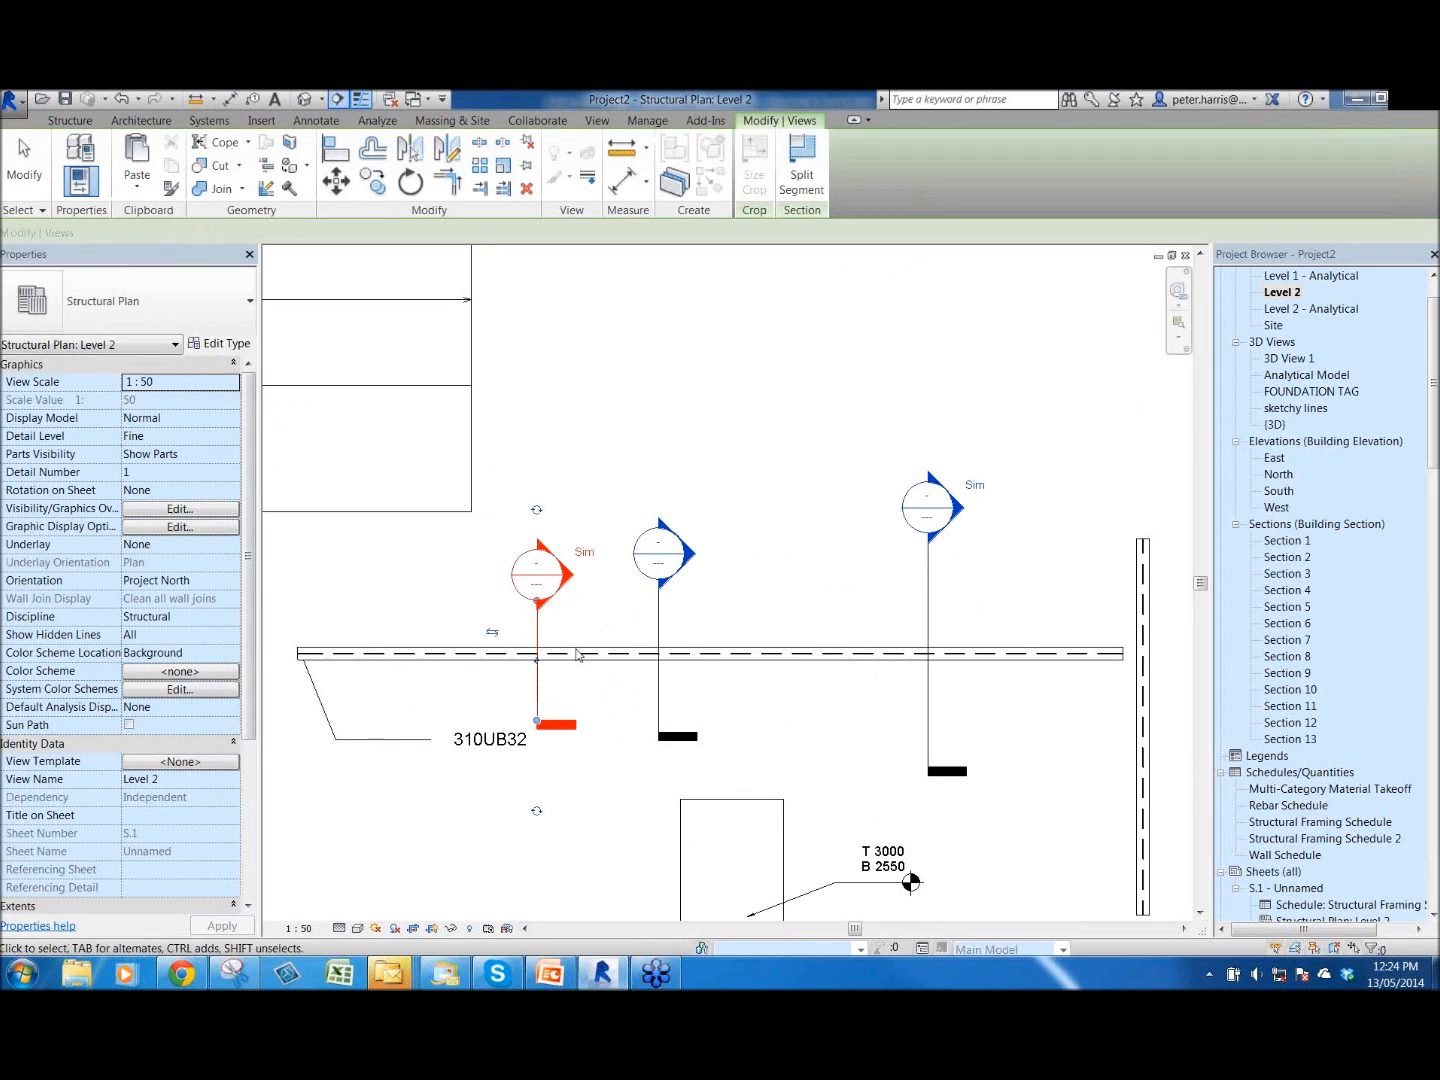
pyautogui.click(535, 720)
pyautogui.click(357, 233)
pyautogui.click(352, 236)
pyautogui.click(320, 235)
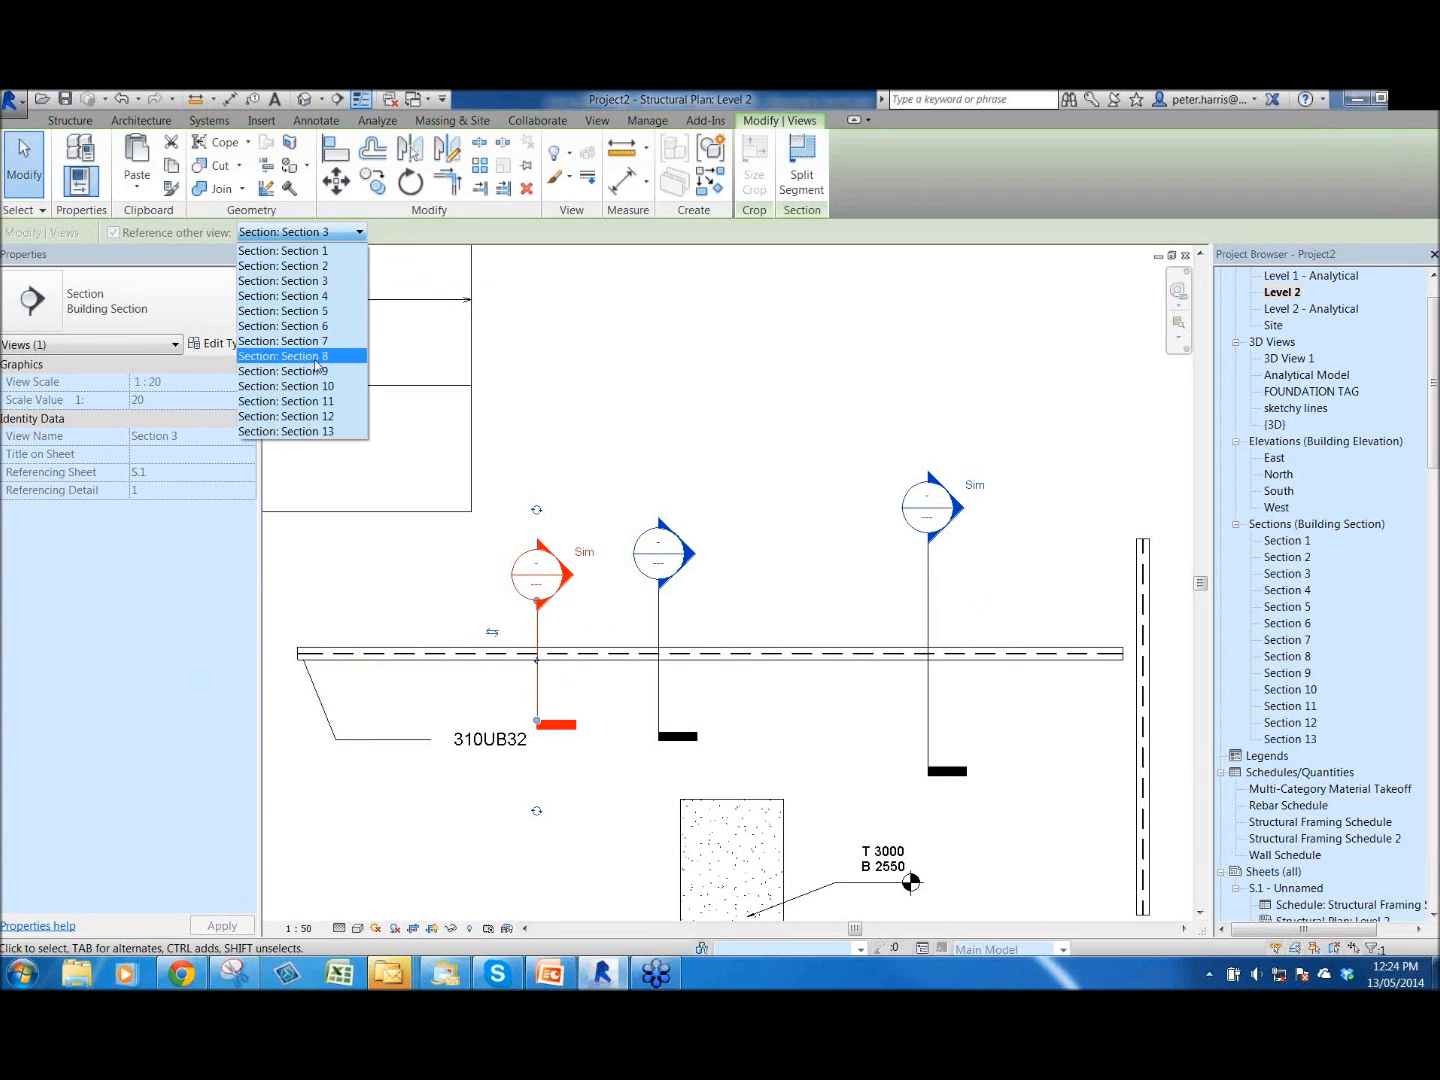
pyautogui.click(311, 356)
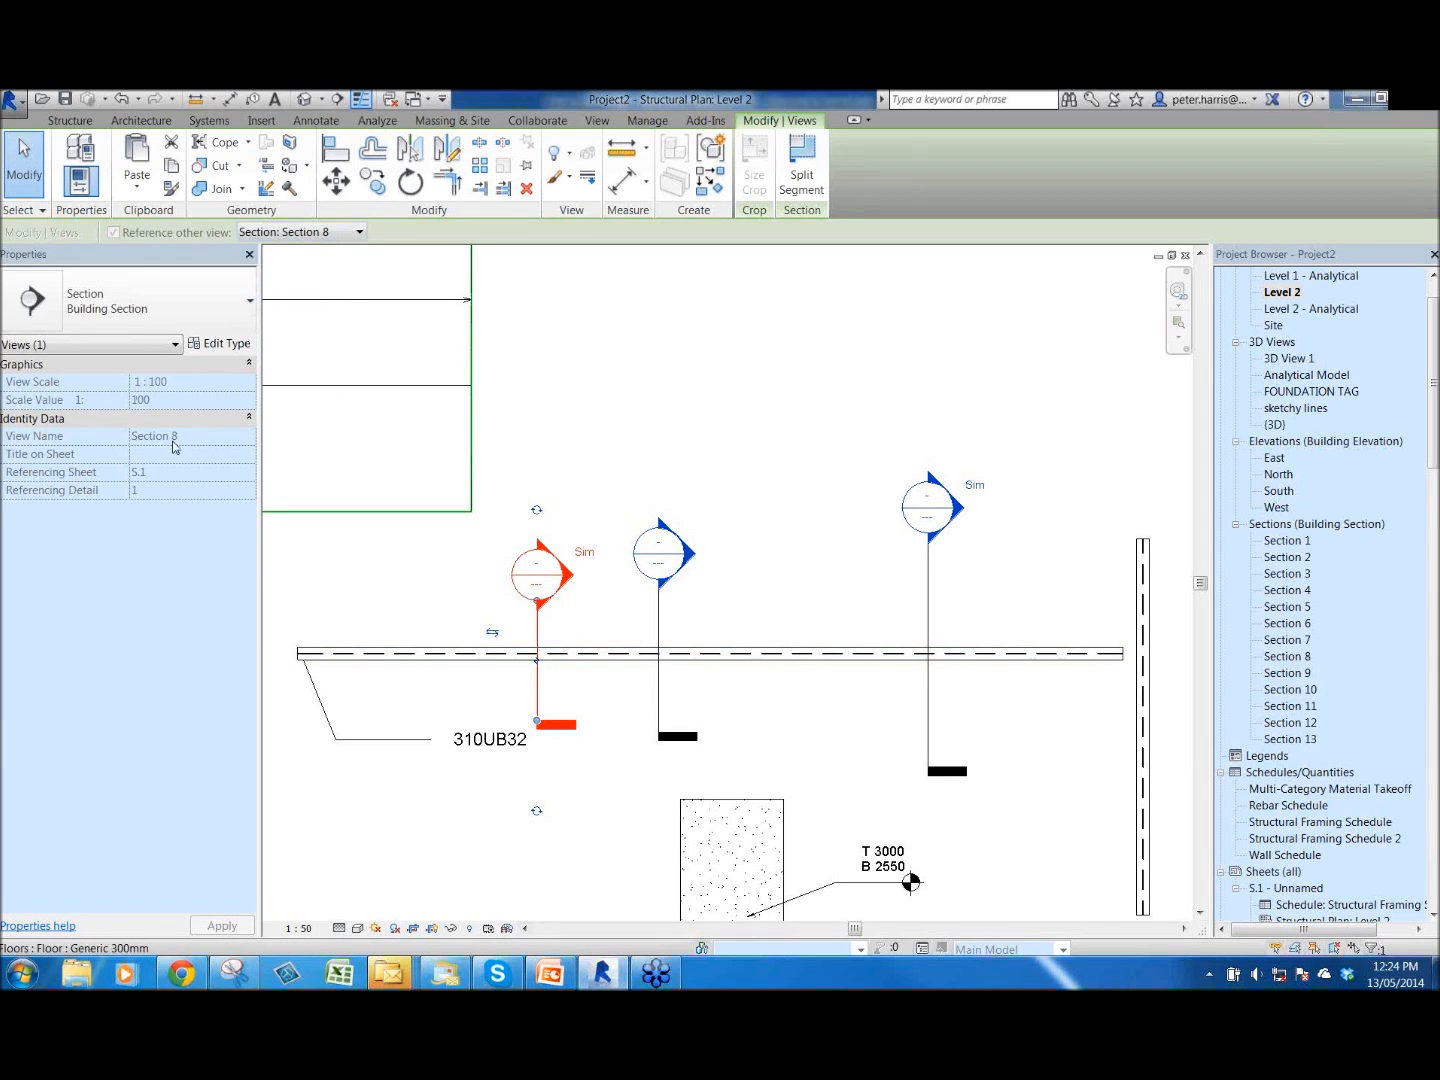
pyautogui.click(740, 488)
pyautogui.scroll(-2, 735, 529)
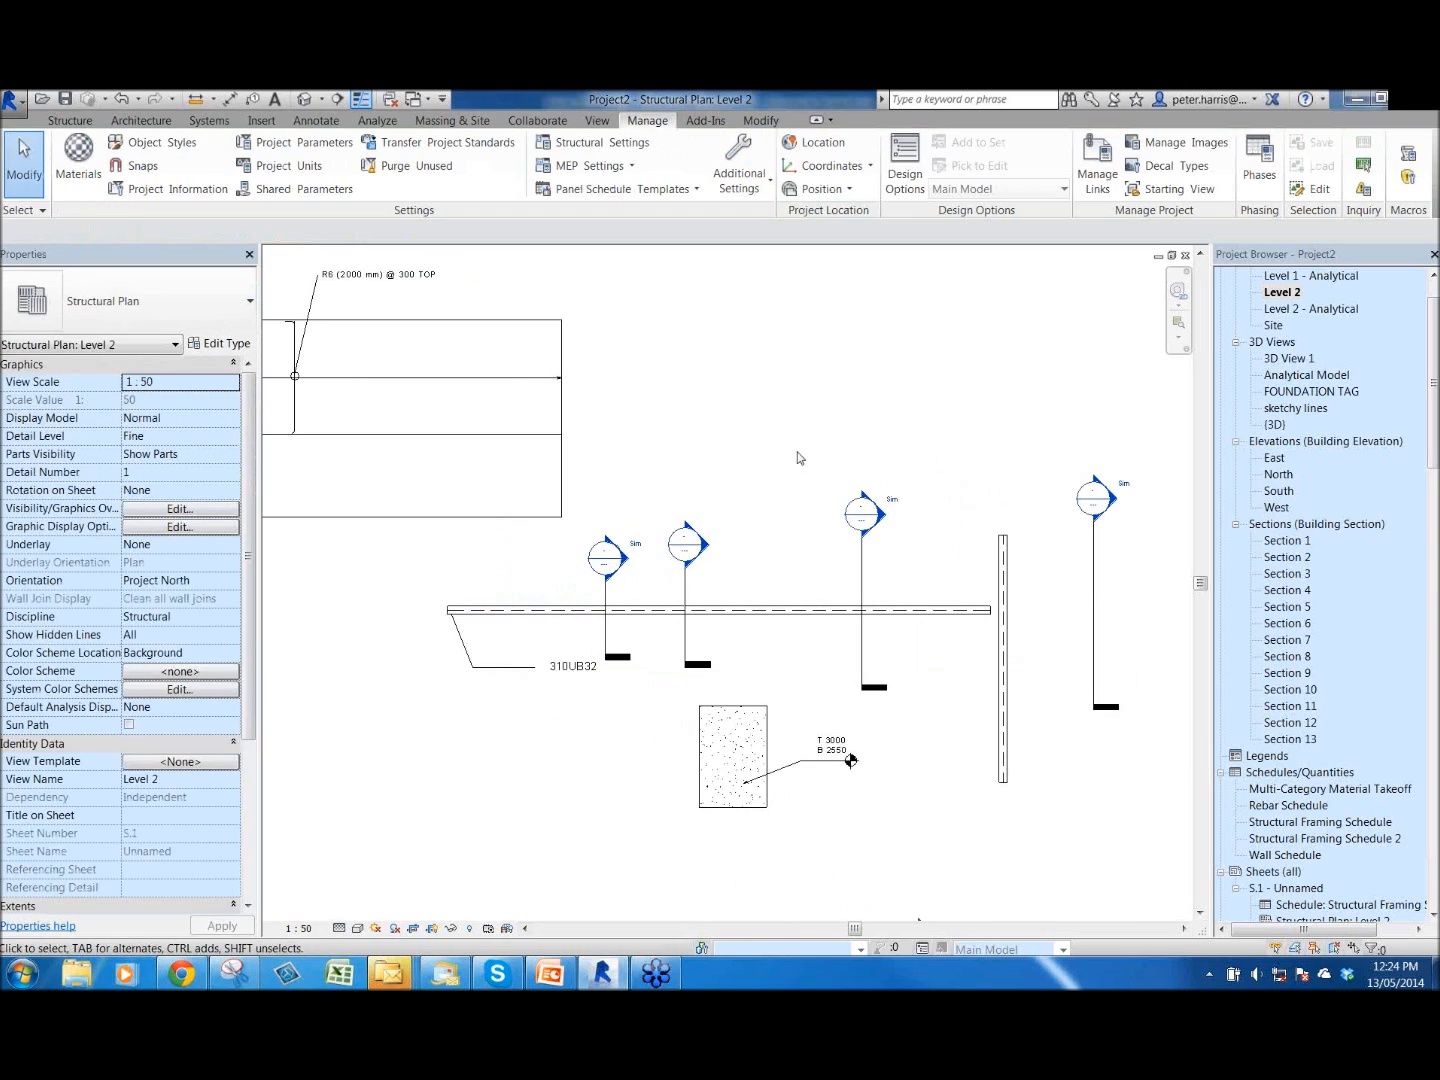
# - Return from the beam family to the Level 2 plan and examine the double-click behaviours in the user interface options, cancelling without changes
pyautogui.click(945, 589)
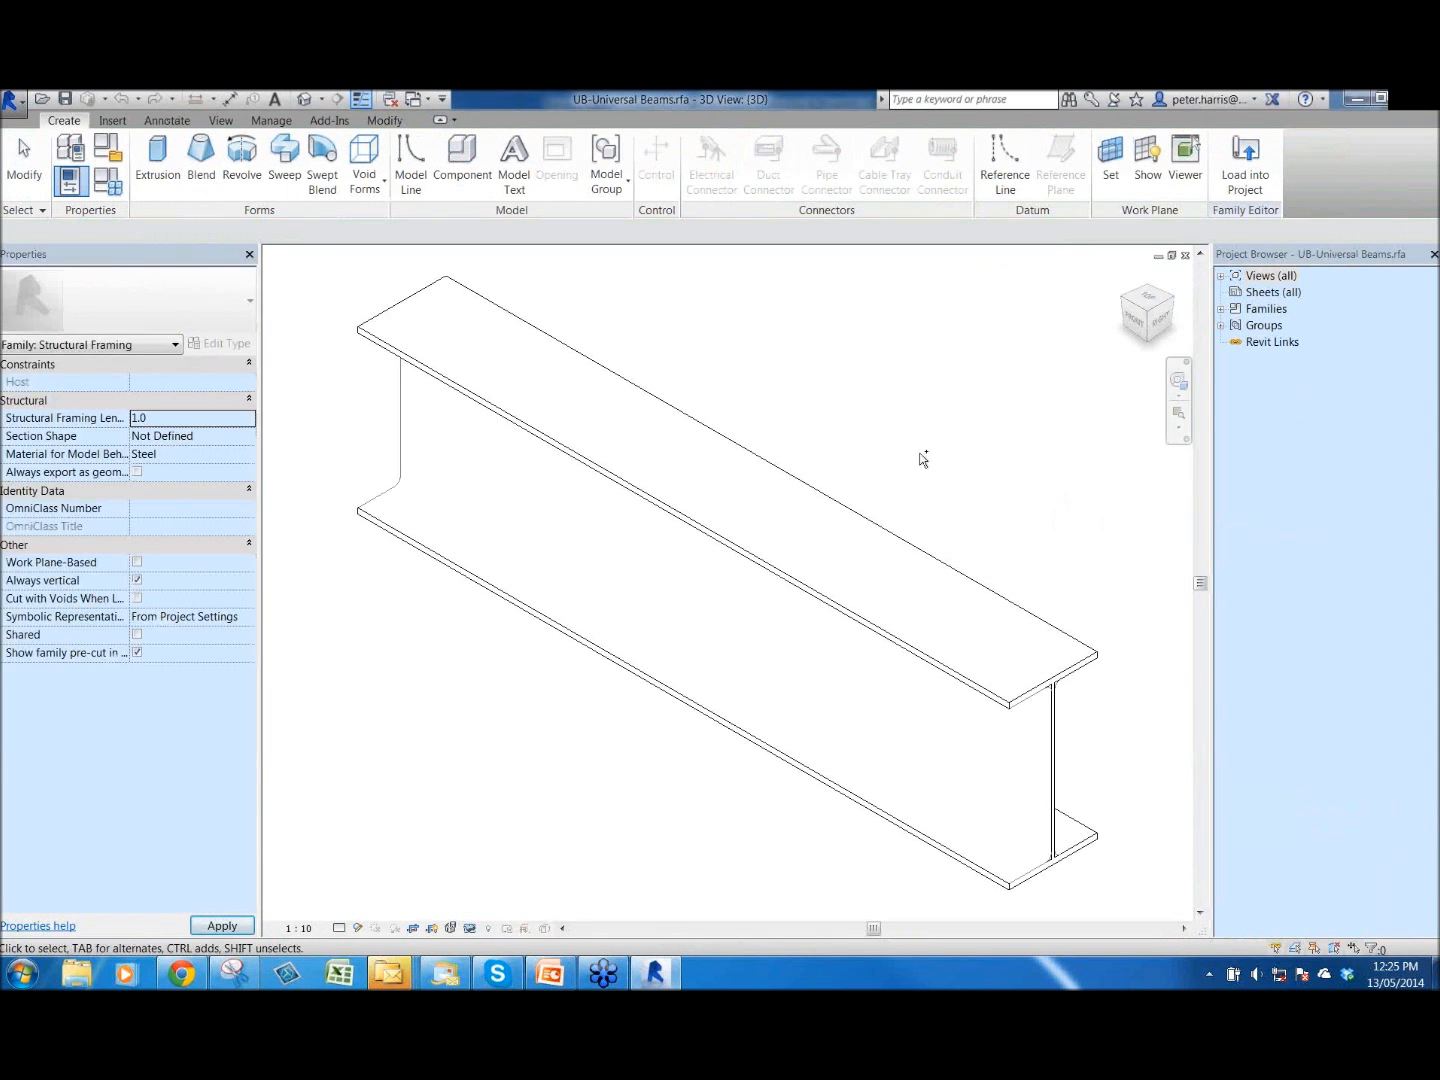
pyautogui.hotkey('ctrl', 'Tab')
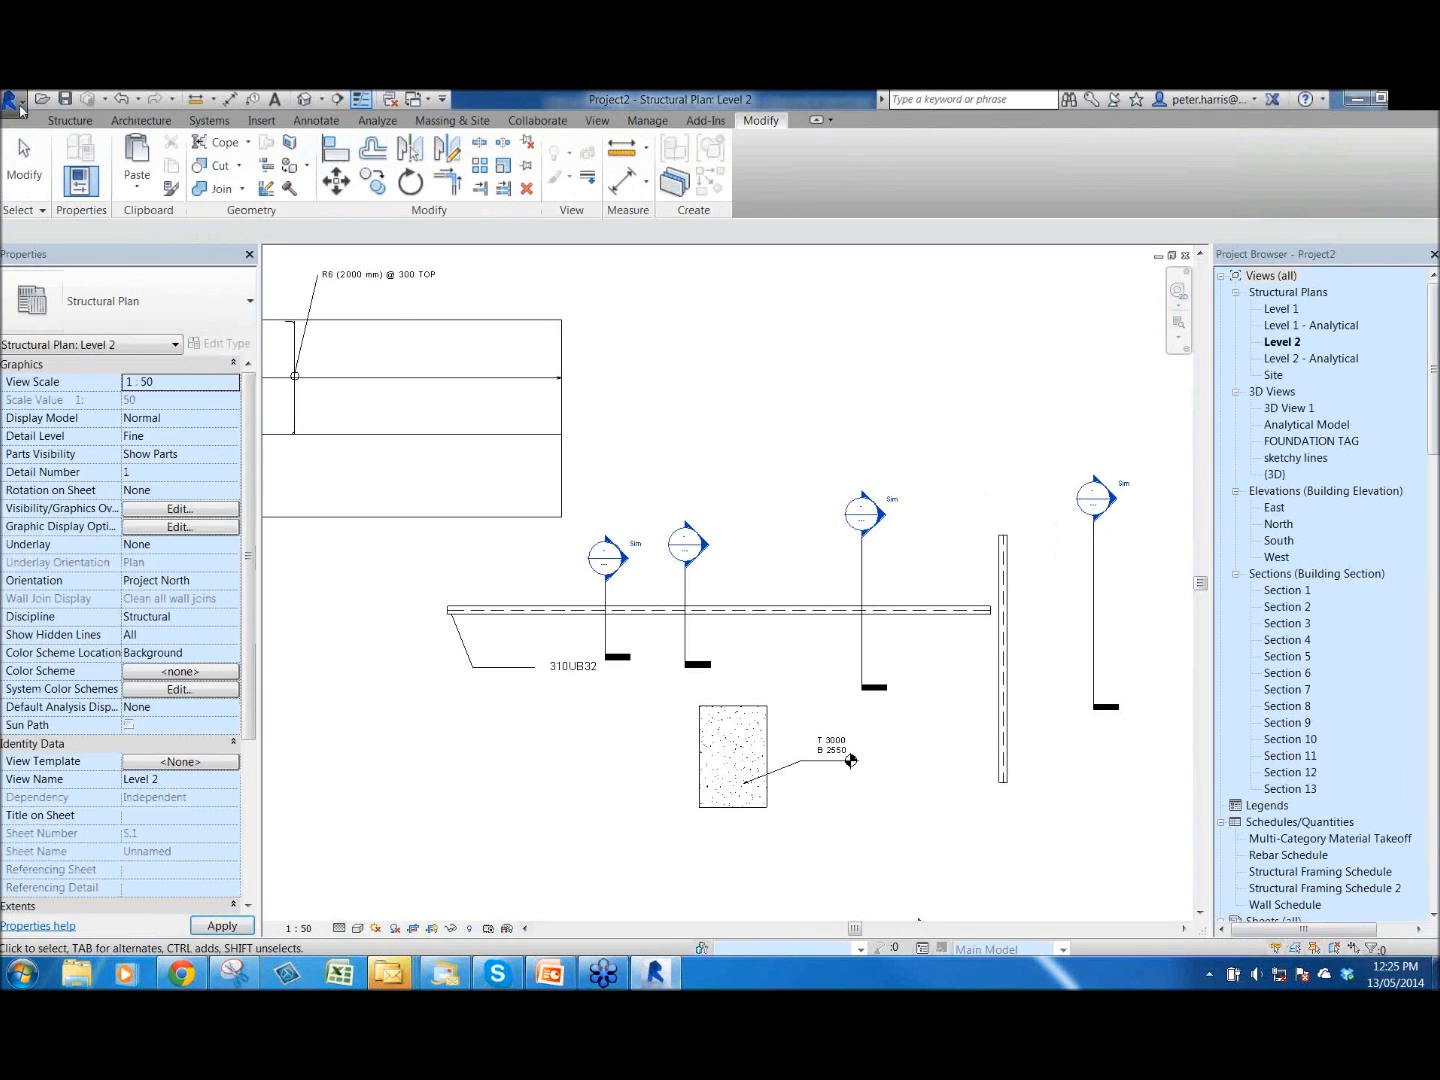
pyautogui.click(10, 99)
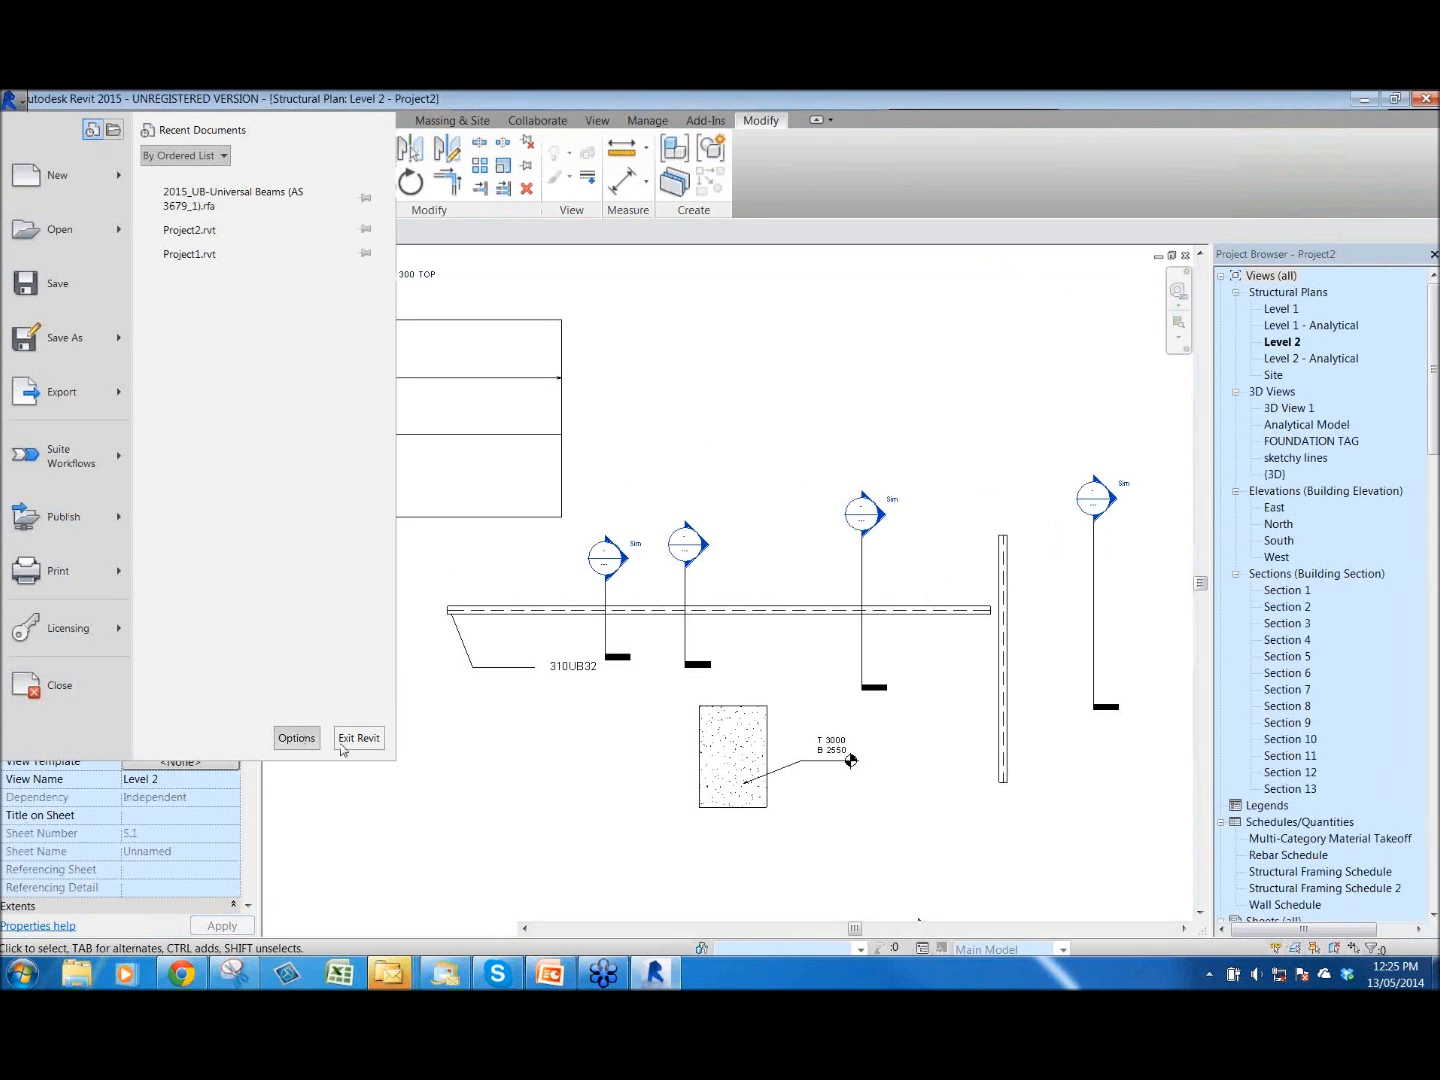
pyautogui.click(514, 598)
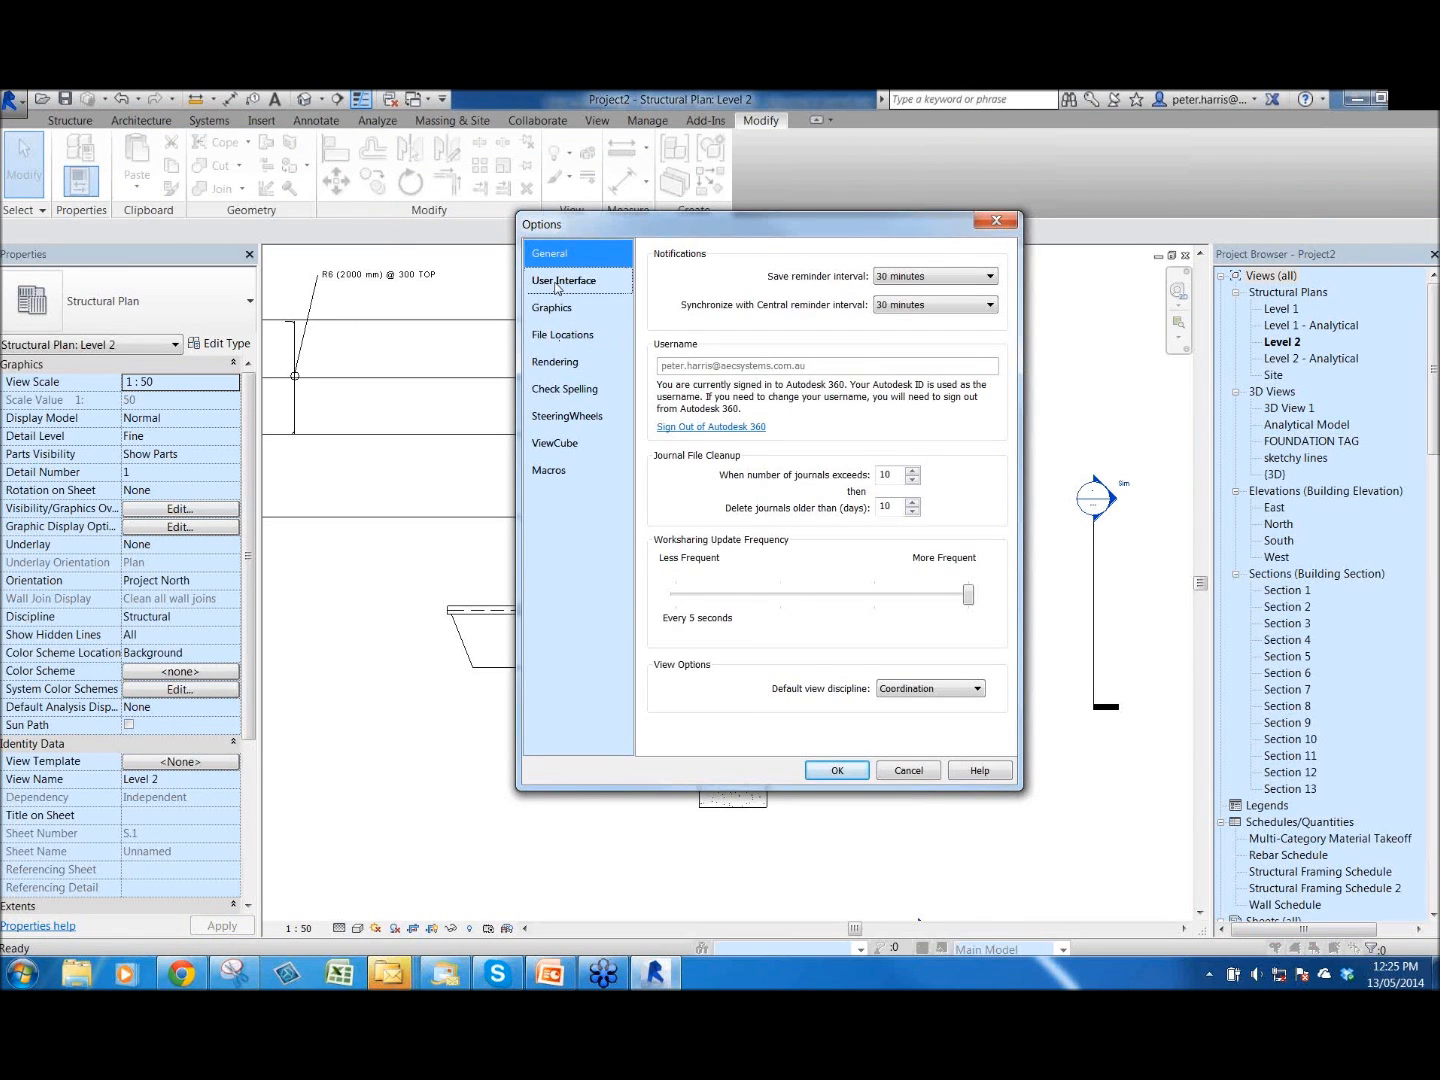
pyautogui.click(556, 284)
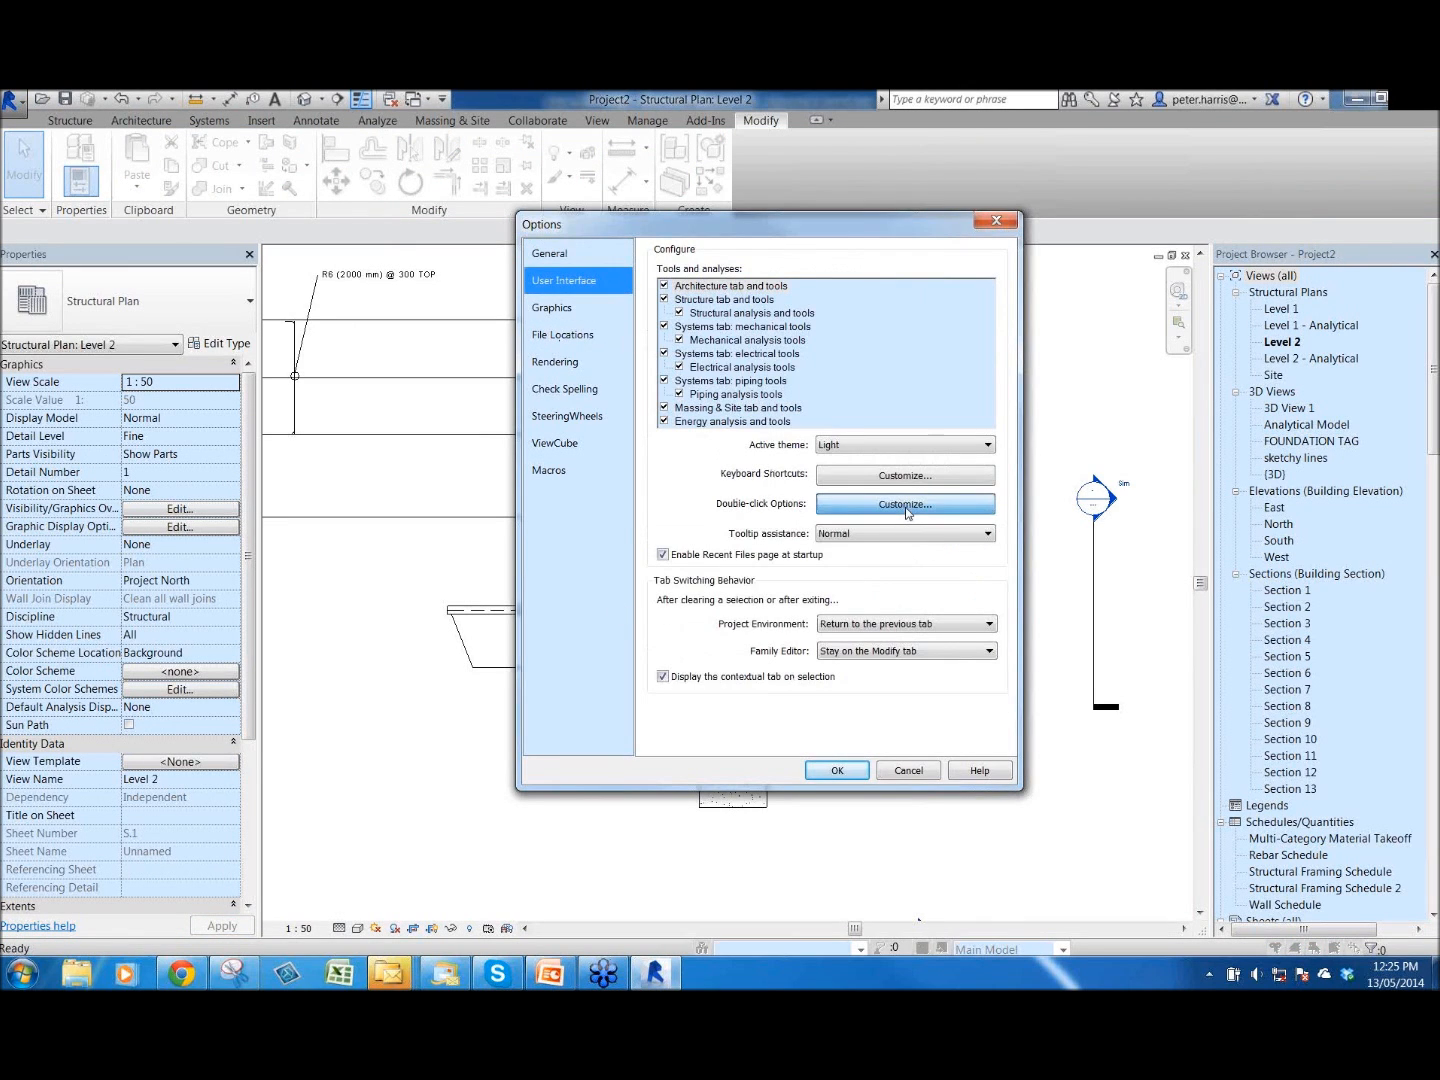
pyautogui.click(906, 507)
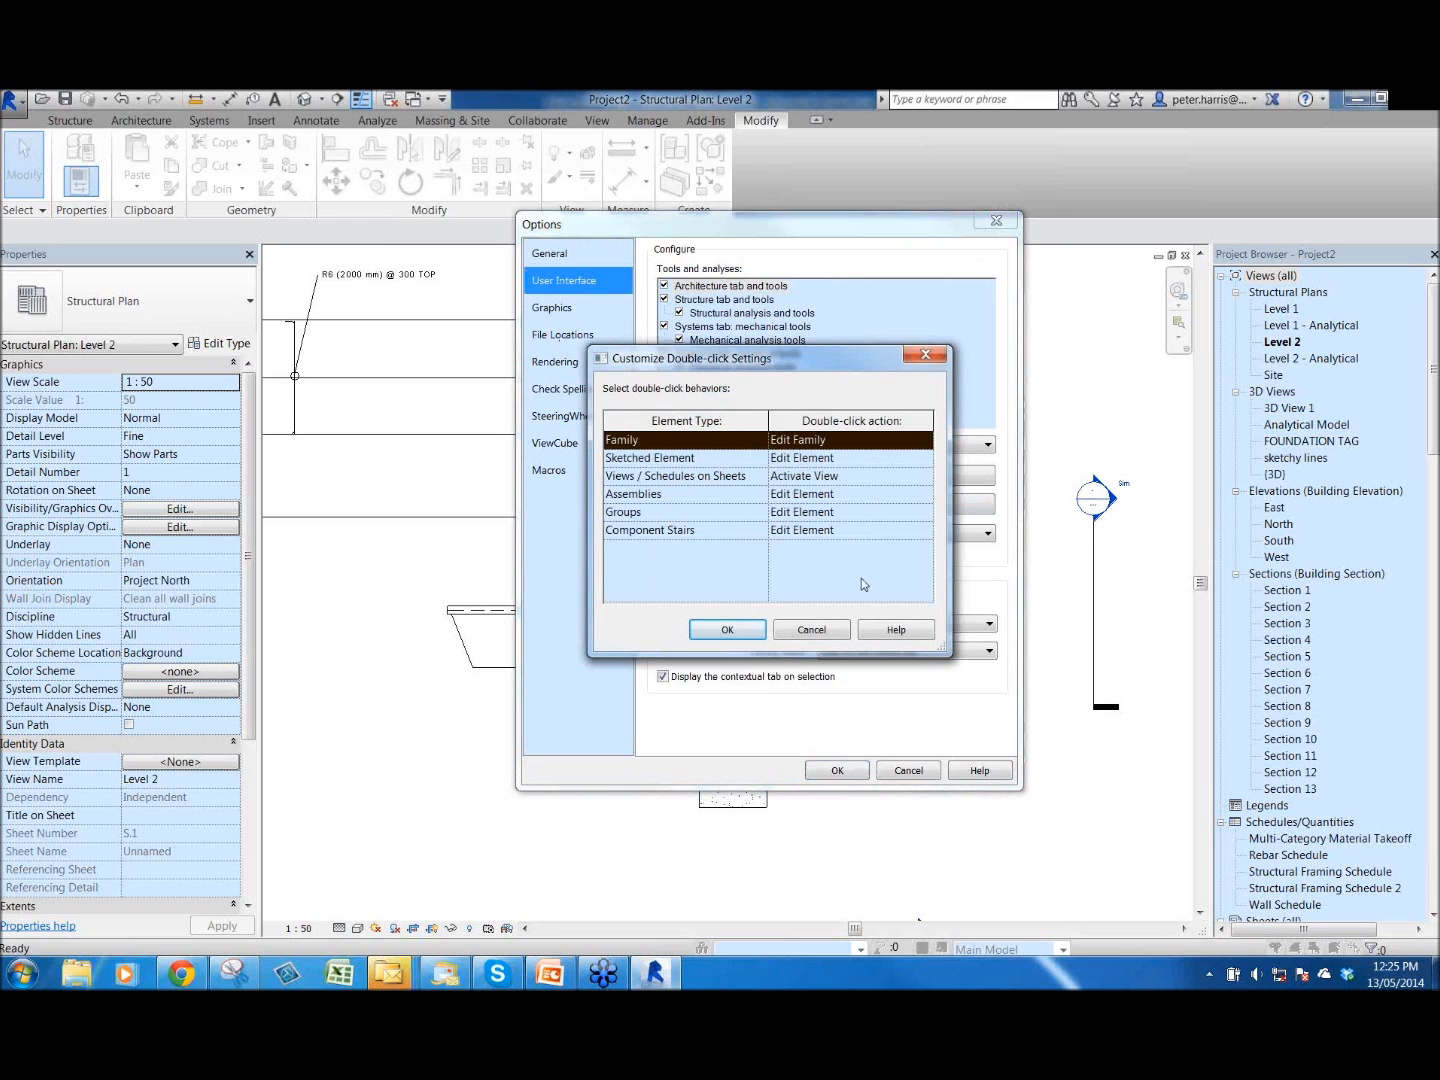
pyautogui.click(840, 630)
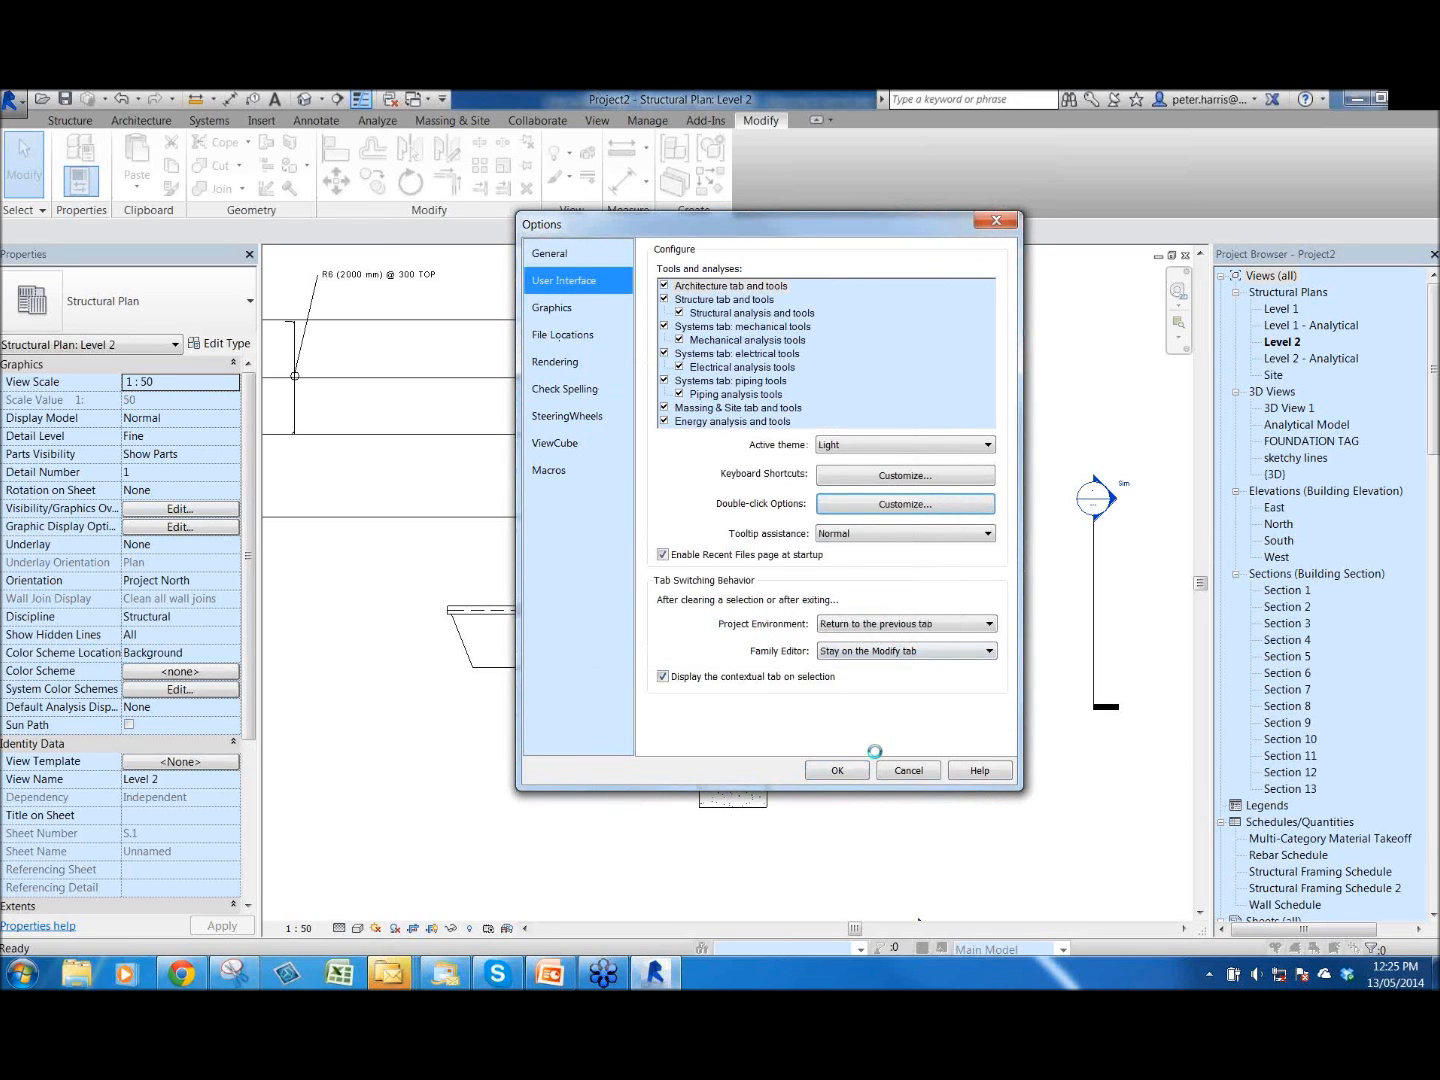
pyautogui.click(925, 770)
# - Open the 310UB32 beam's UB-Universal Beams family for editing and display its Family Types
pyautogui.doubleClick(760, 605)
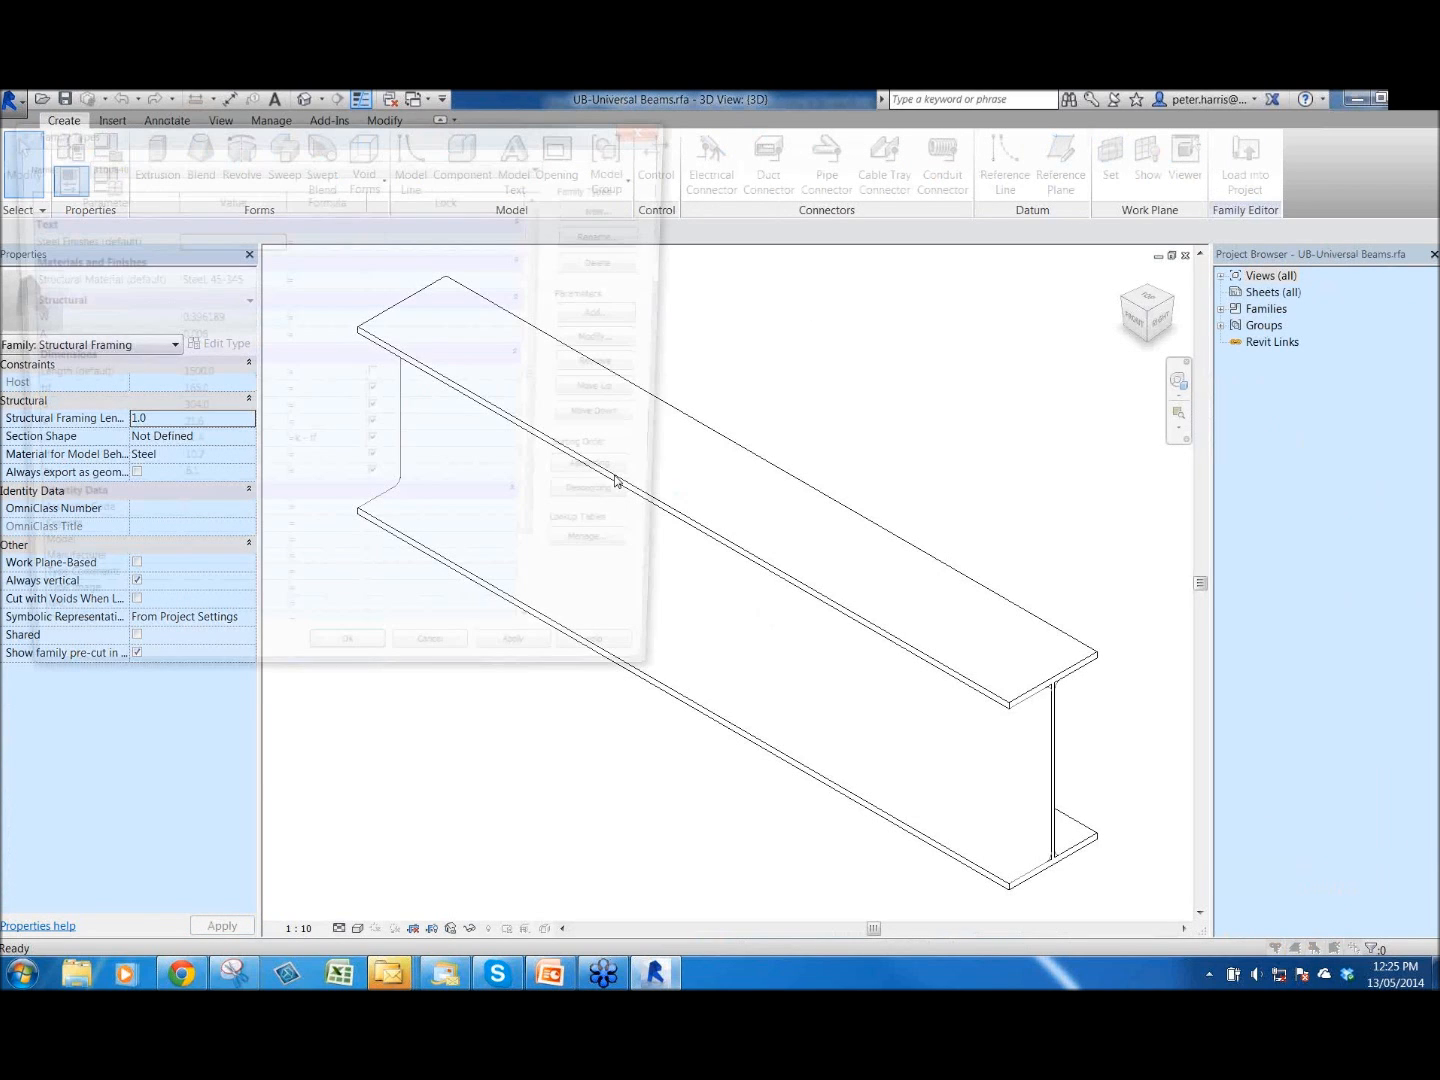
pyautogui.moveTo(437, 133); pyautogui.dragTo(657, 146)
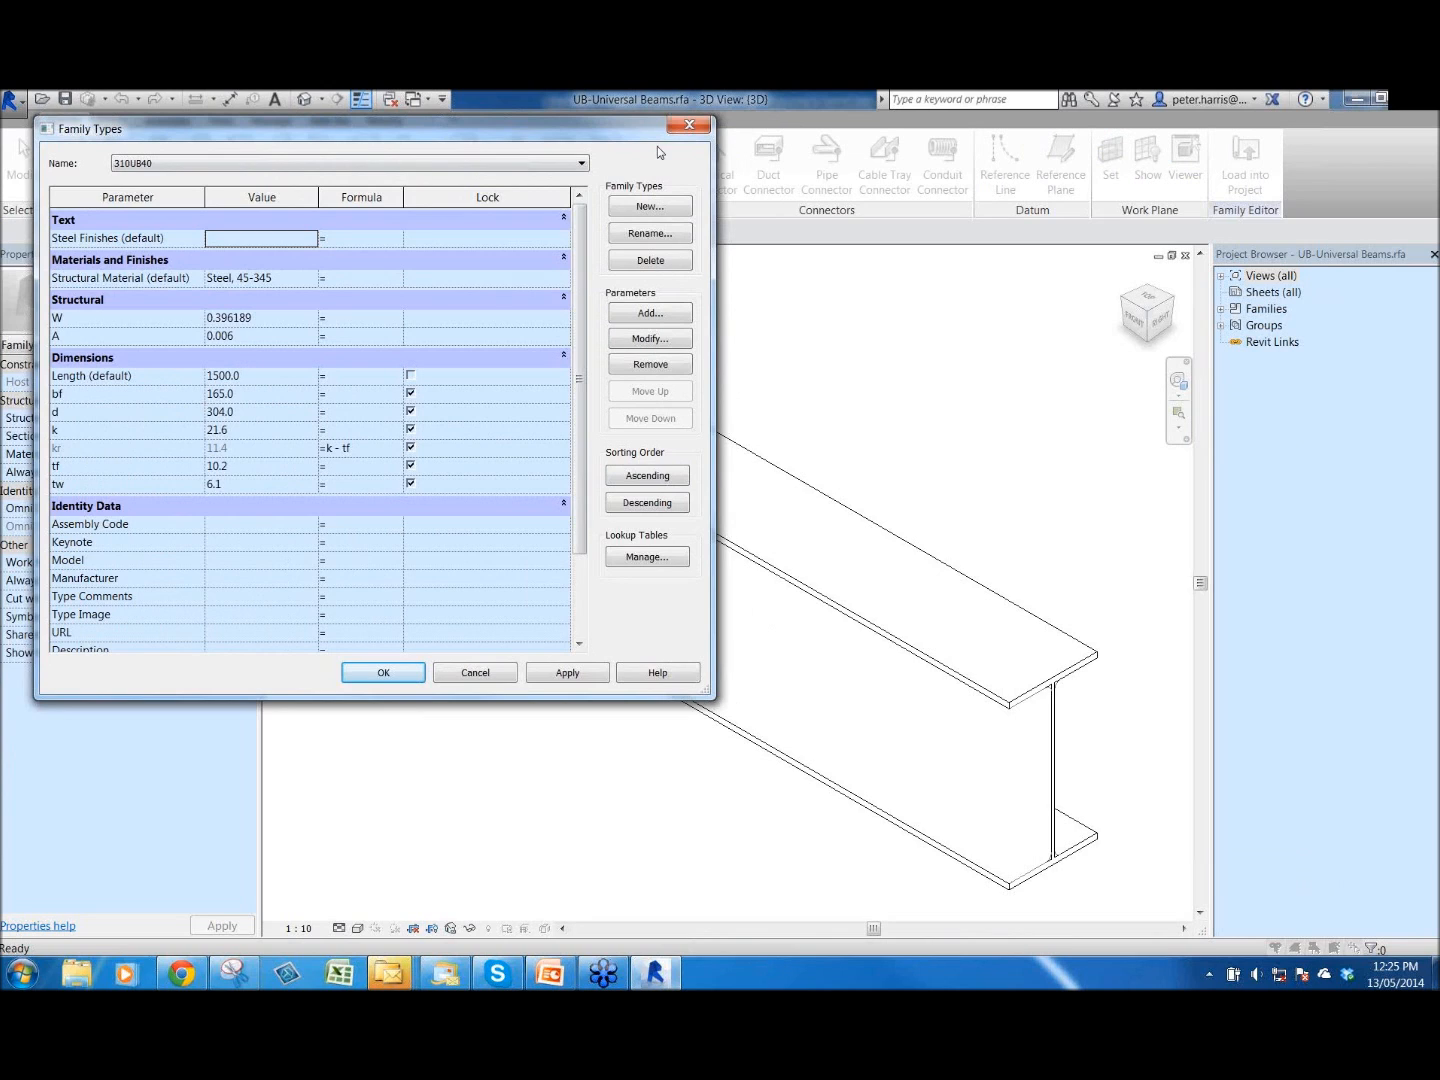
# - Move parameter k to the start of the Dimensions group, and shift it back down three places
pyautogui.click(295, 445)
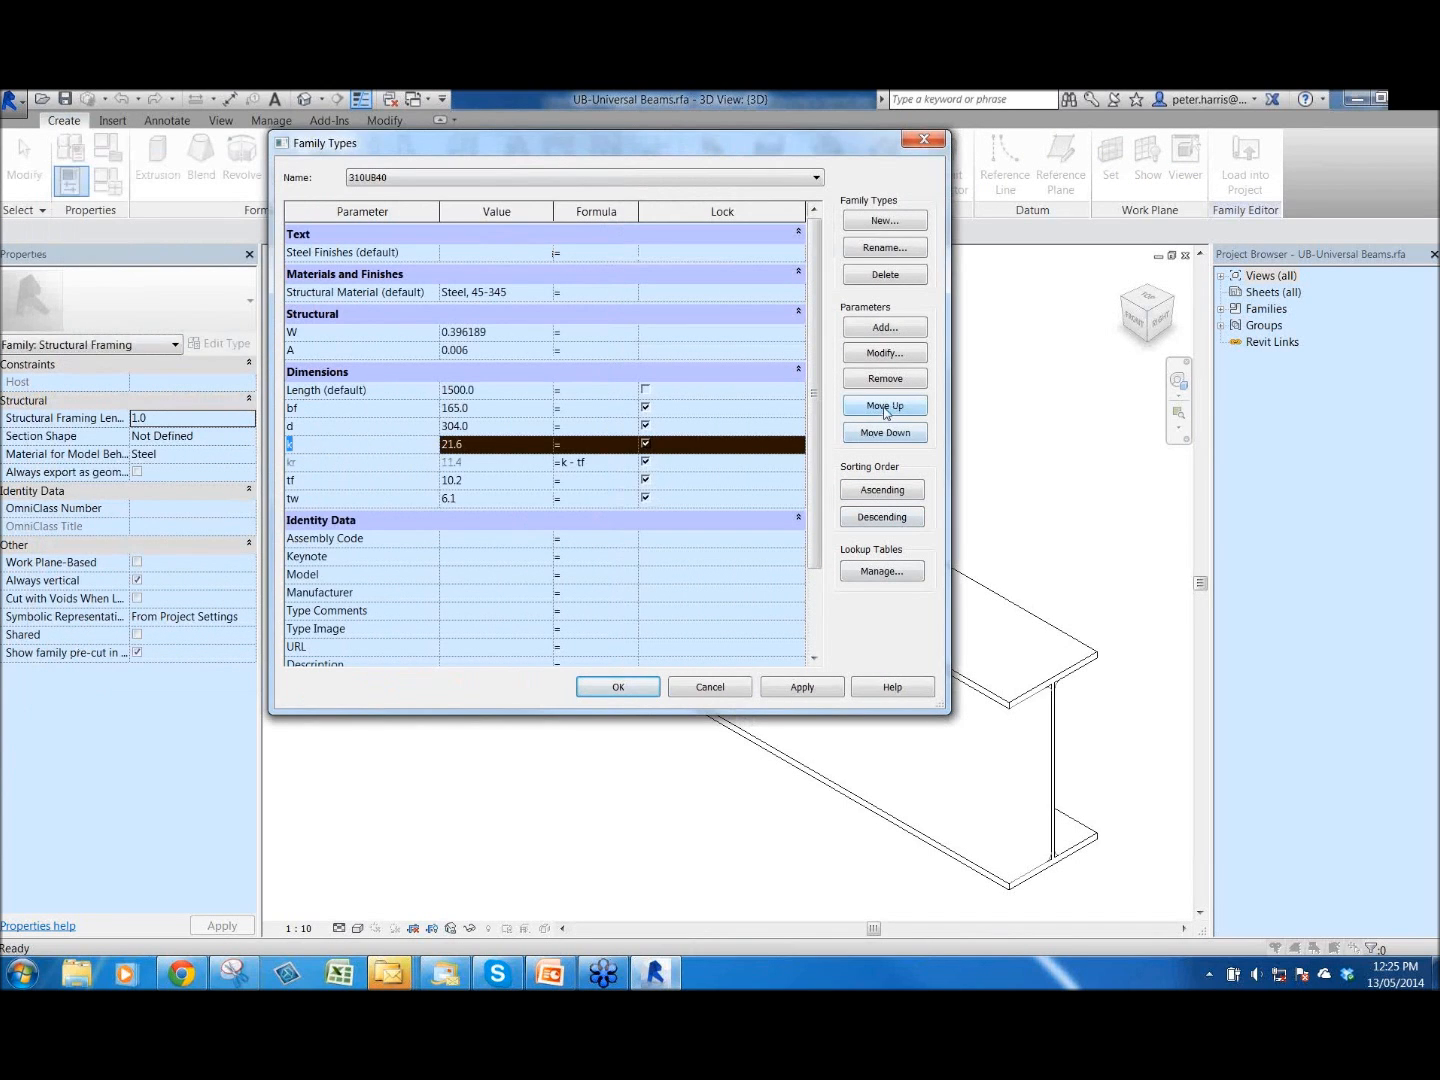
pyautogui.click(884, 407)
pyautogui.click(884, 407)
pyautogui.click(884, 407)
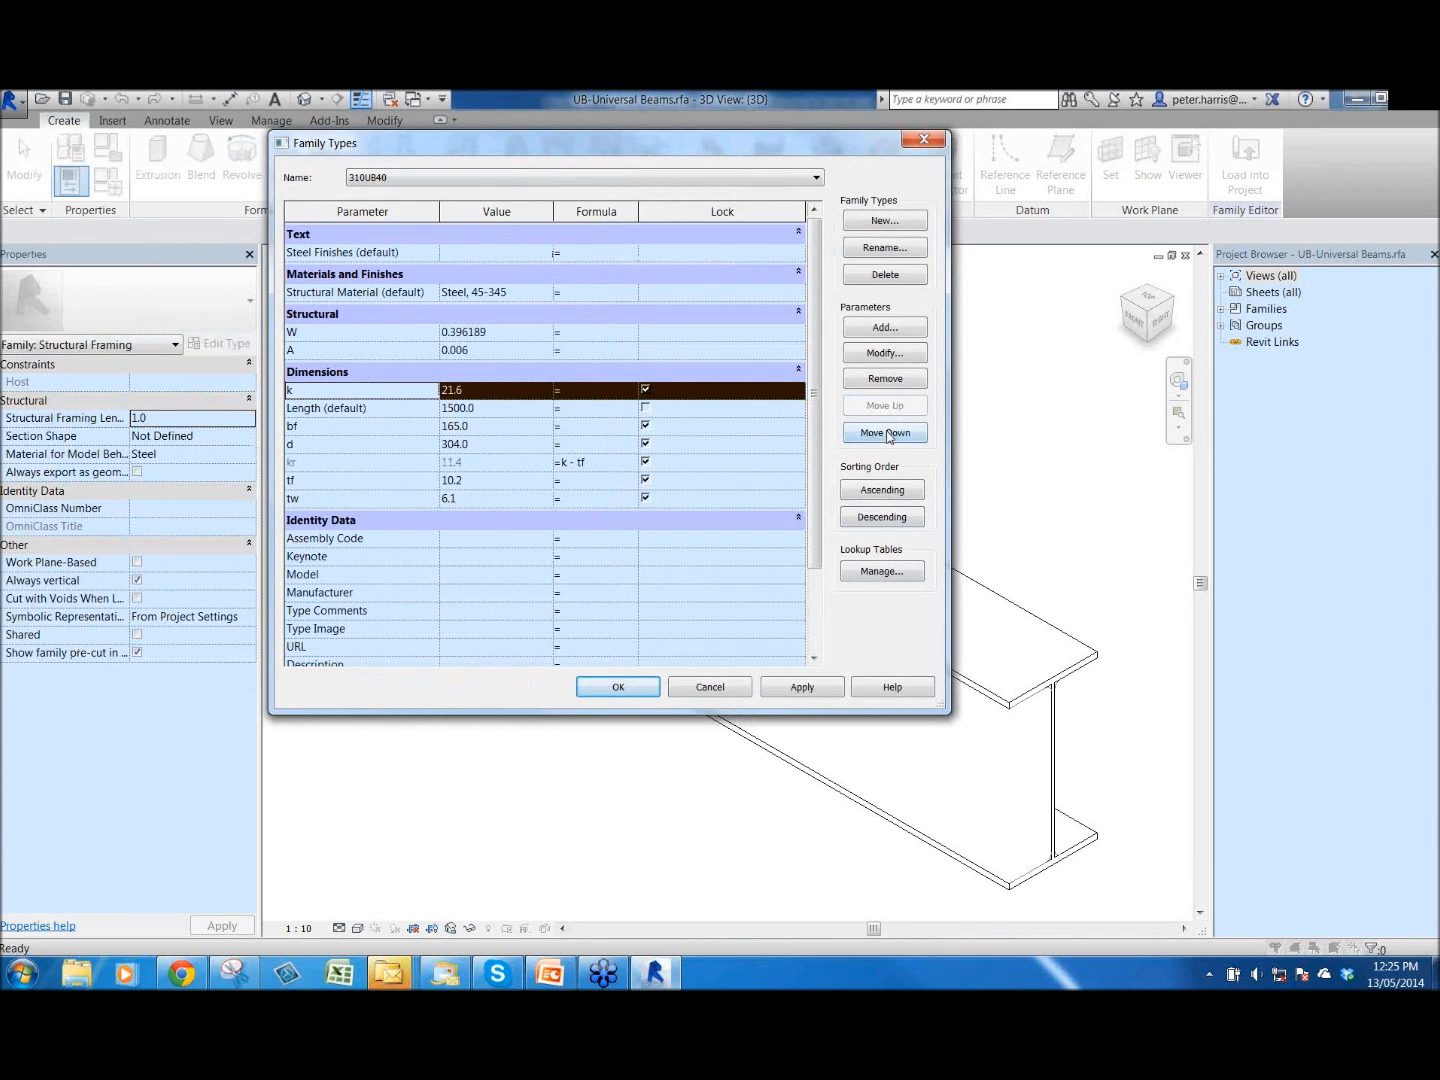
pyautogui.click(886, 433)
pyautogui.click(886, 433)
pyautogui.click(887, 434)
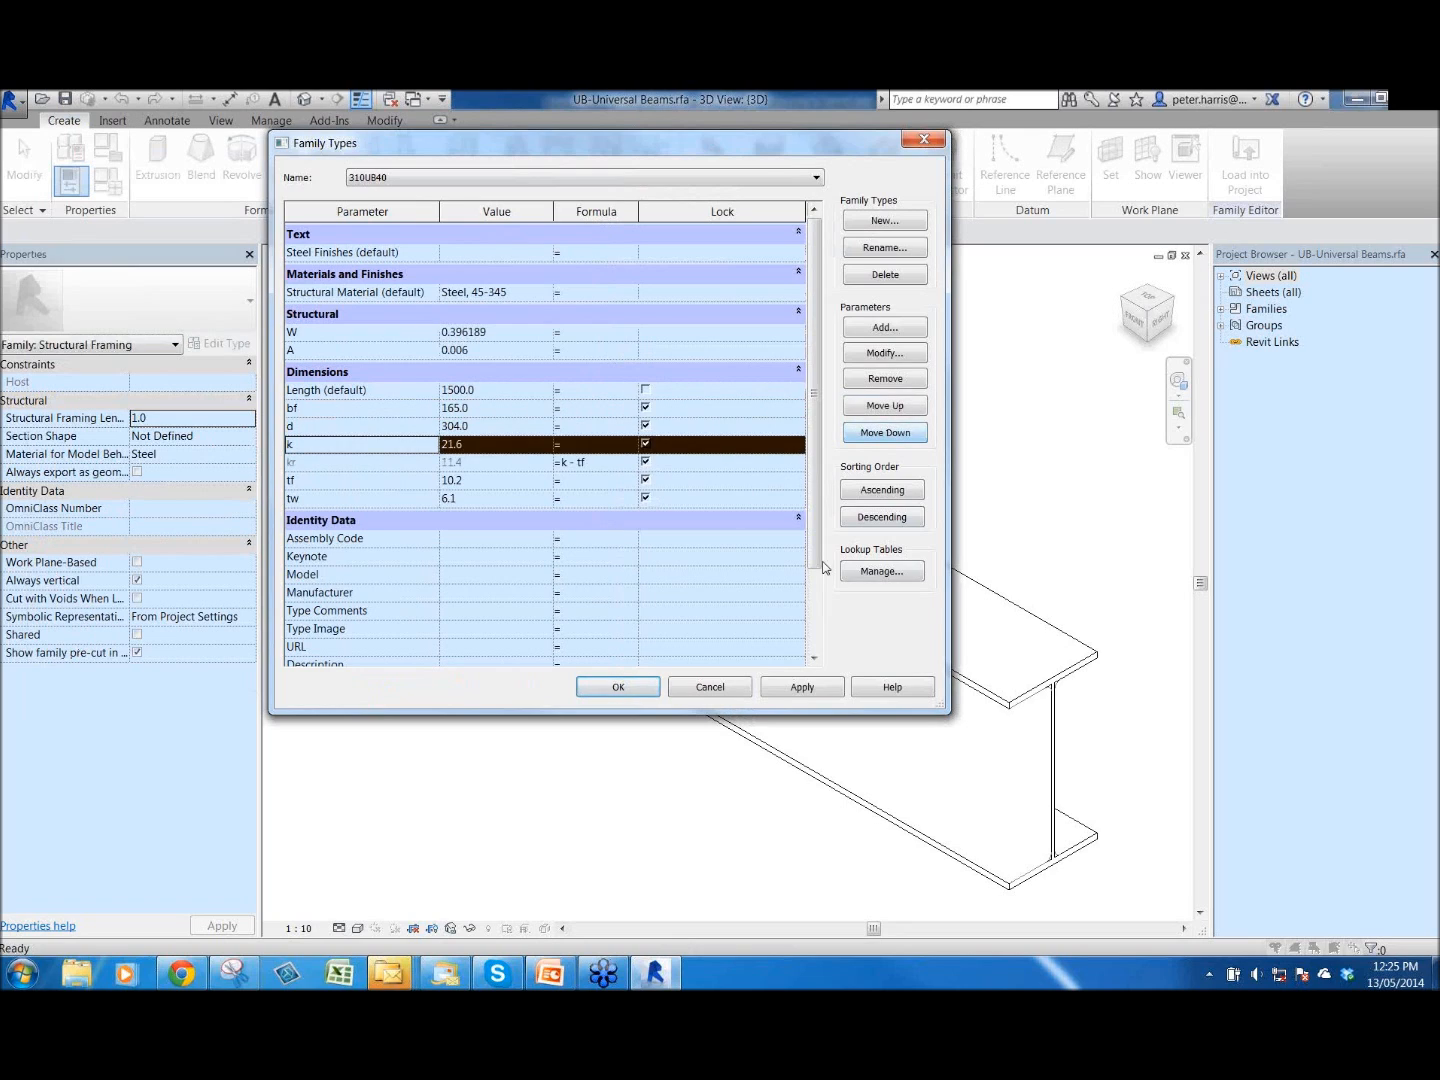
# - Sort the beam family's parameters in ascending and descending order, and cancel Family Types without keeping the sorting
pyautogui.click(885, 491)
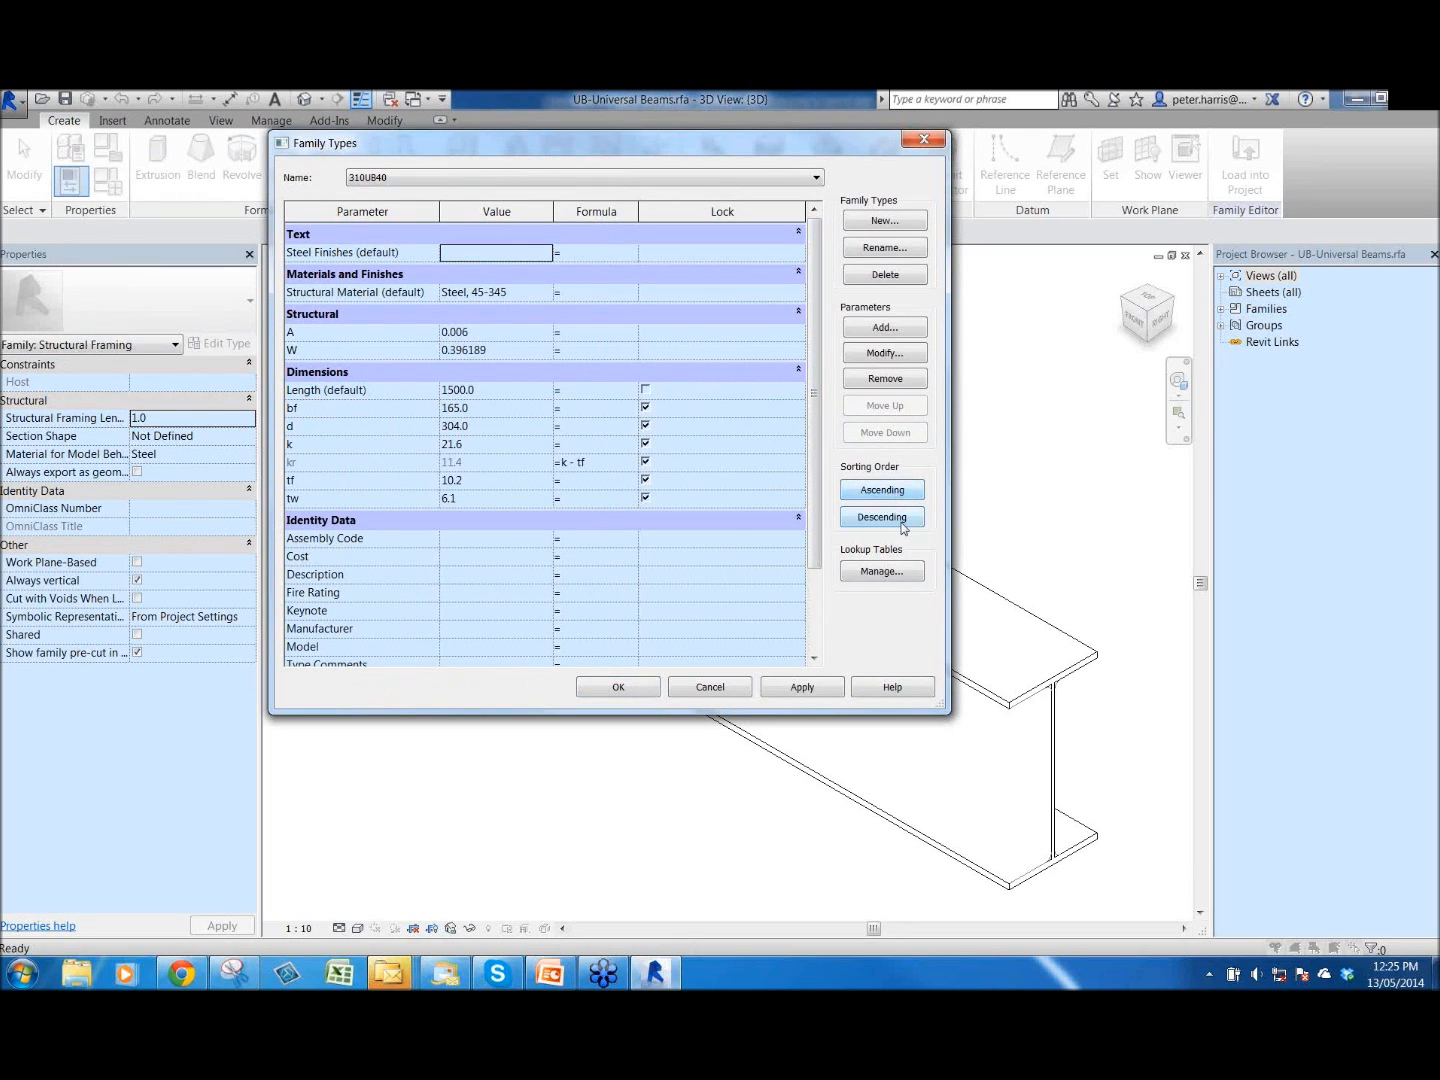
pyautogui.click(902, 517)
pyautogui.click(902, 491)
pyautogui.click(902, 518)
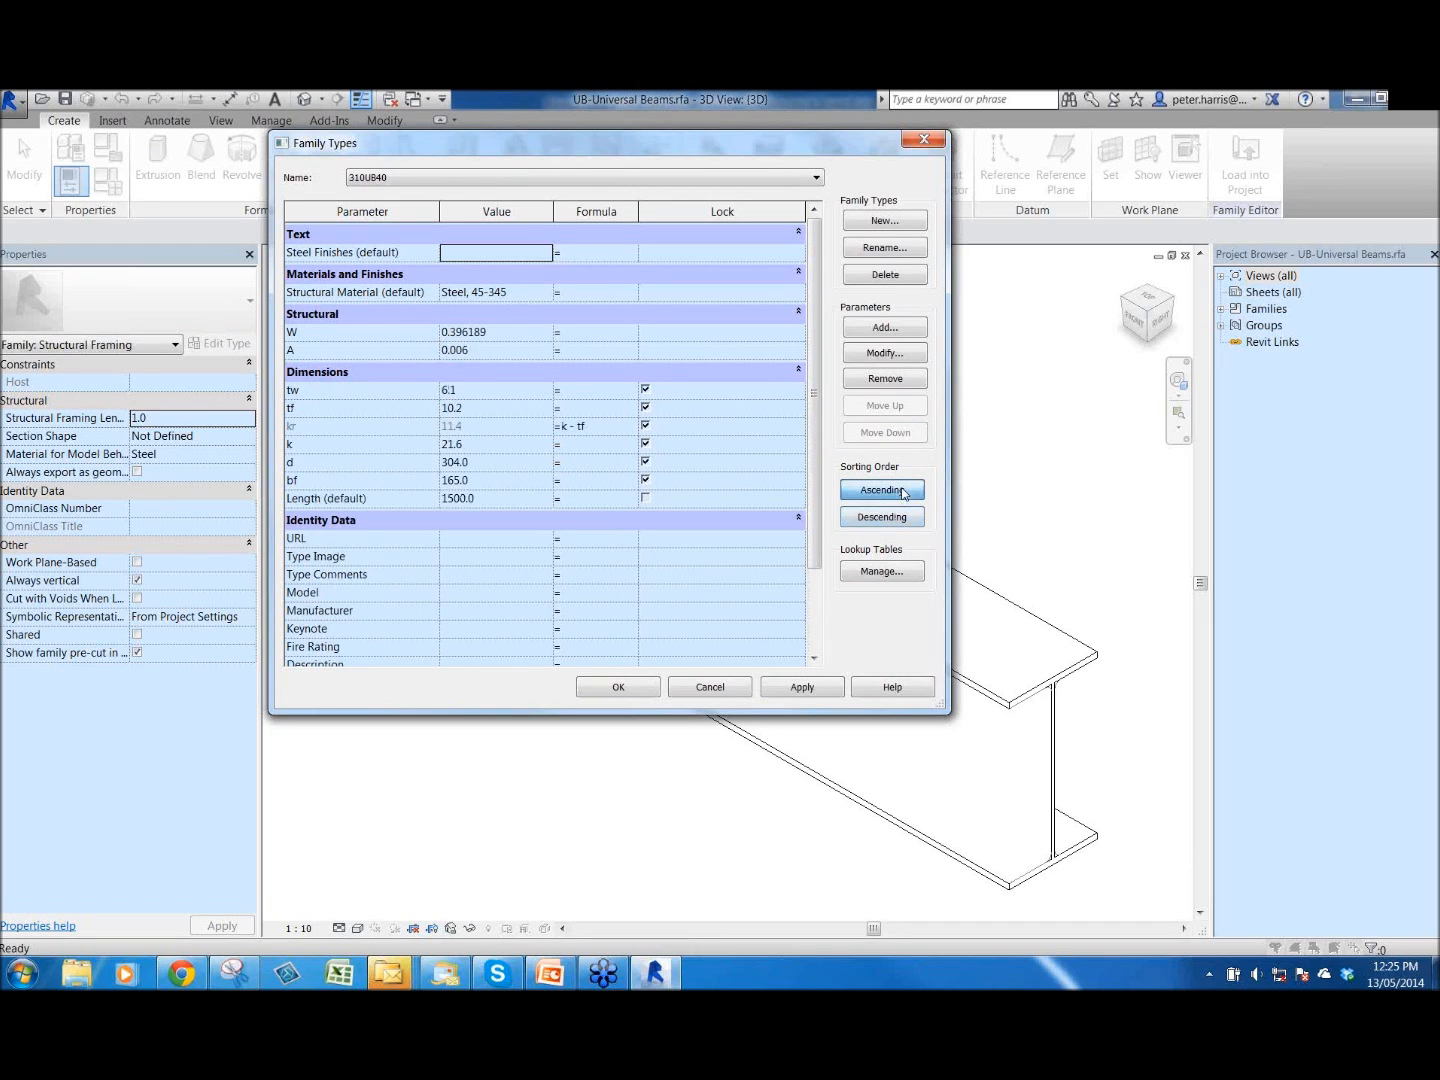
pyautogui.click(902, 490)
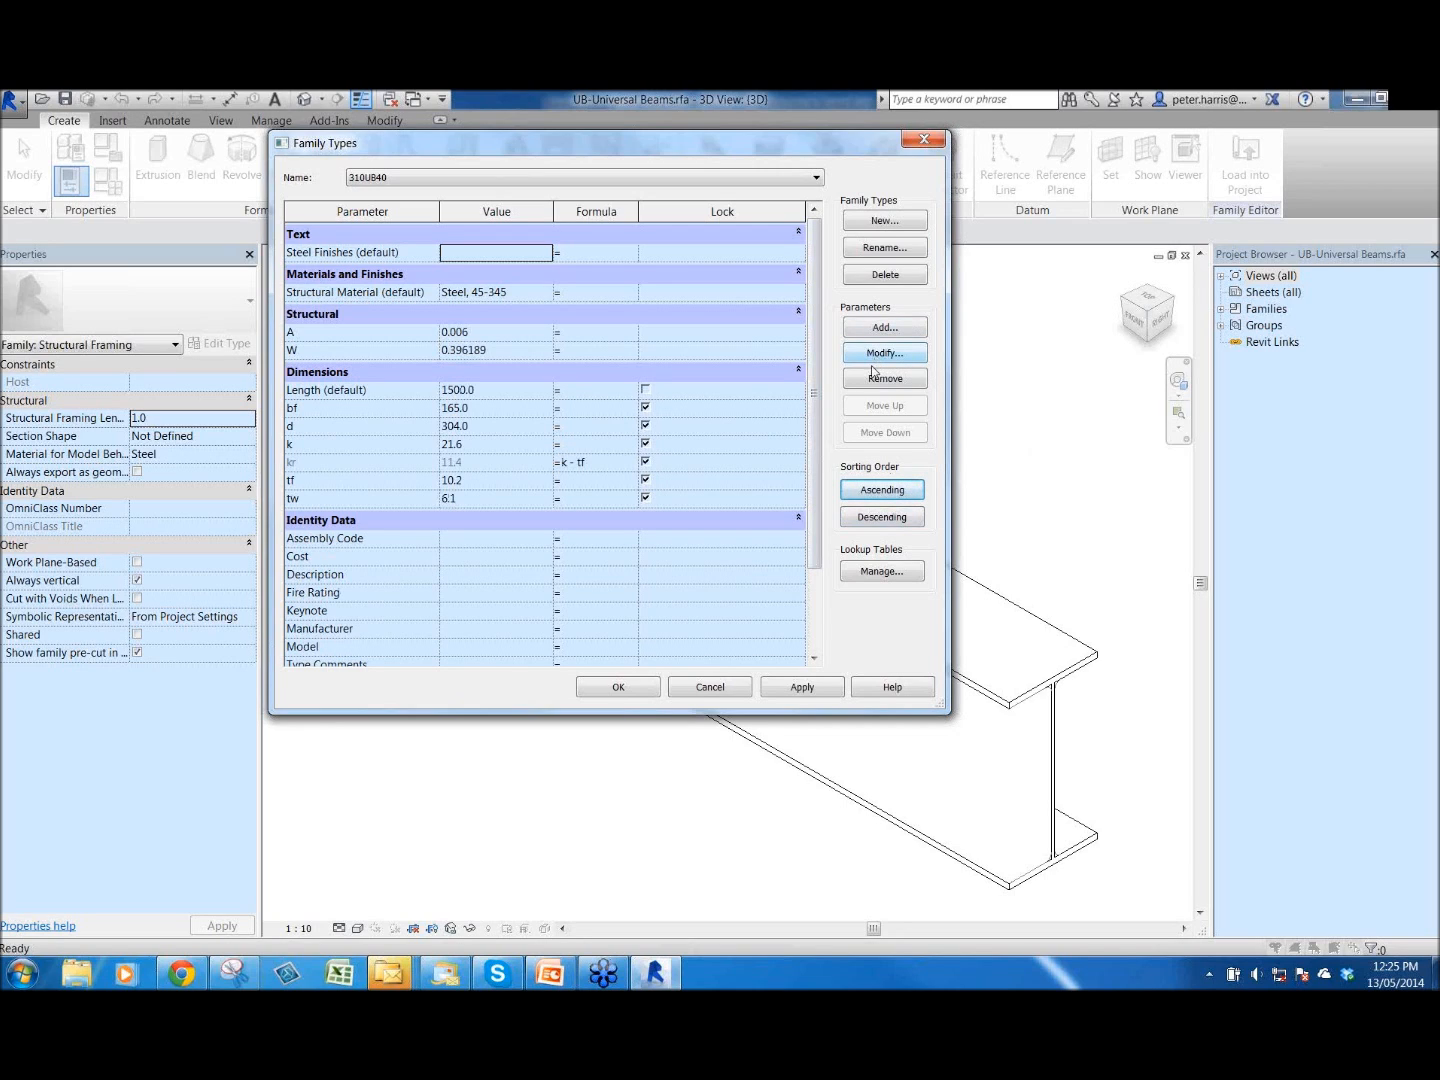
pyautogui.click(727, 688)
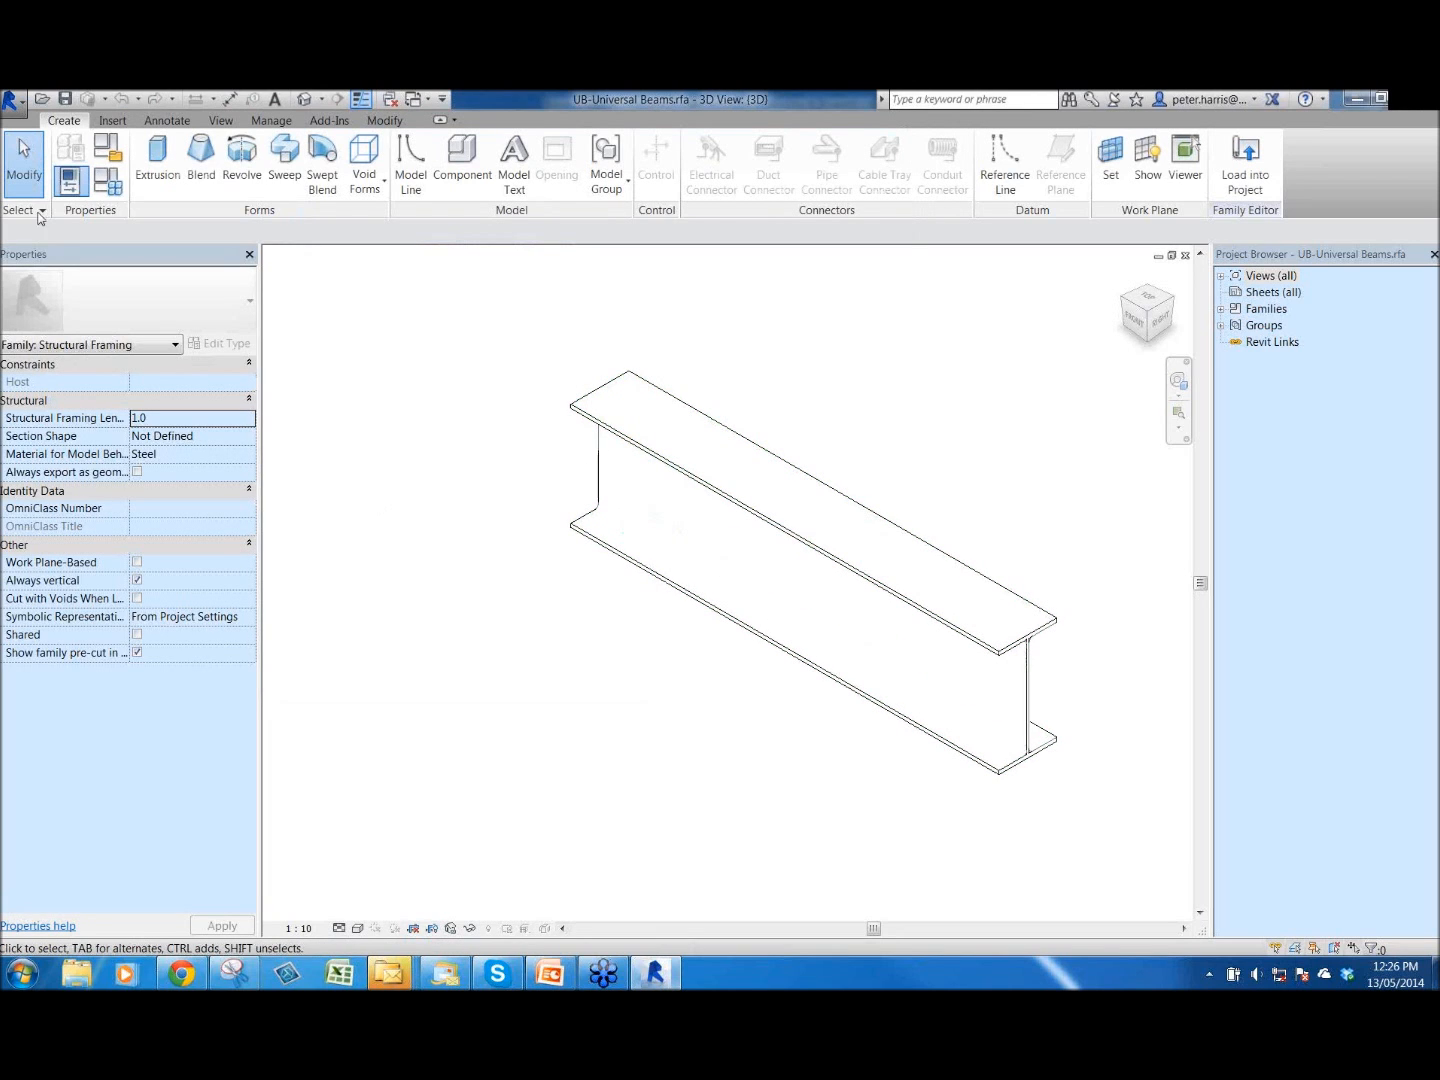
# - Add a family parameter named TEST PARAMETER as an instance parameter of type Text, grouped under Data
pyautogui.click(104, 192)
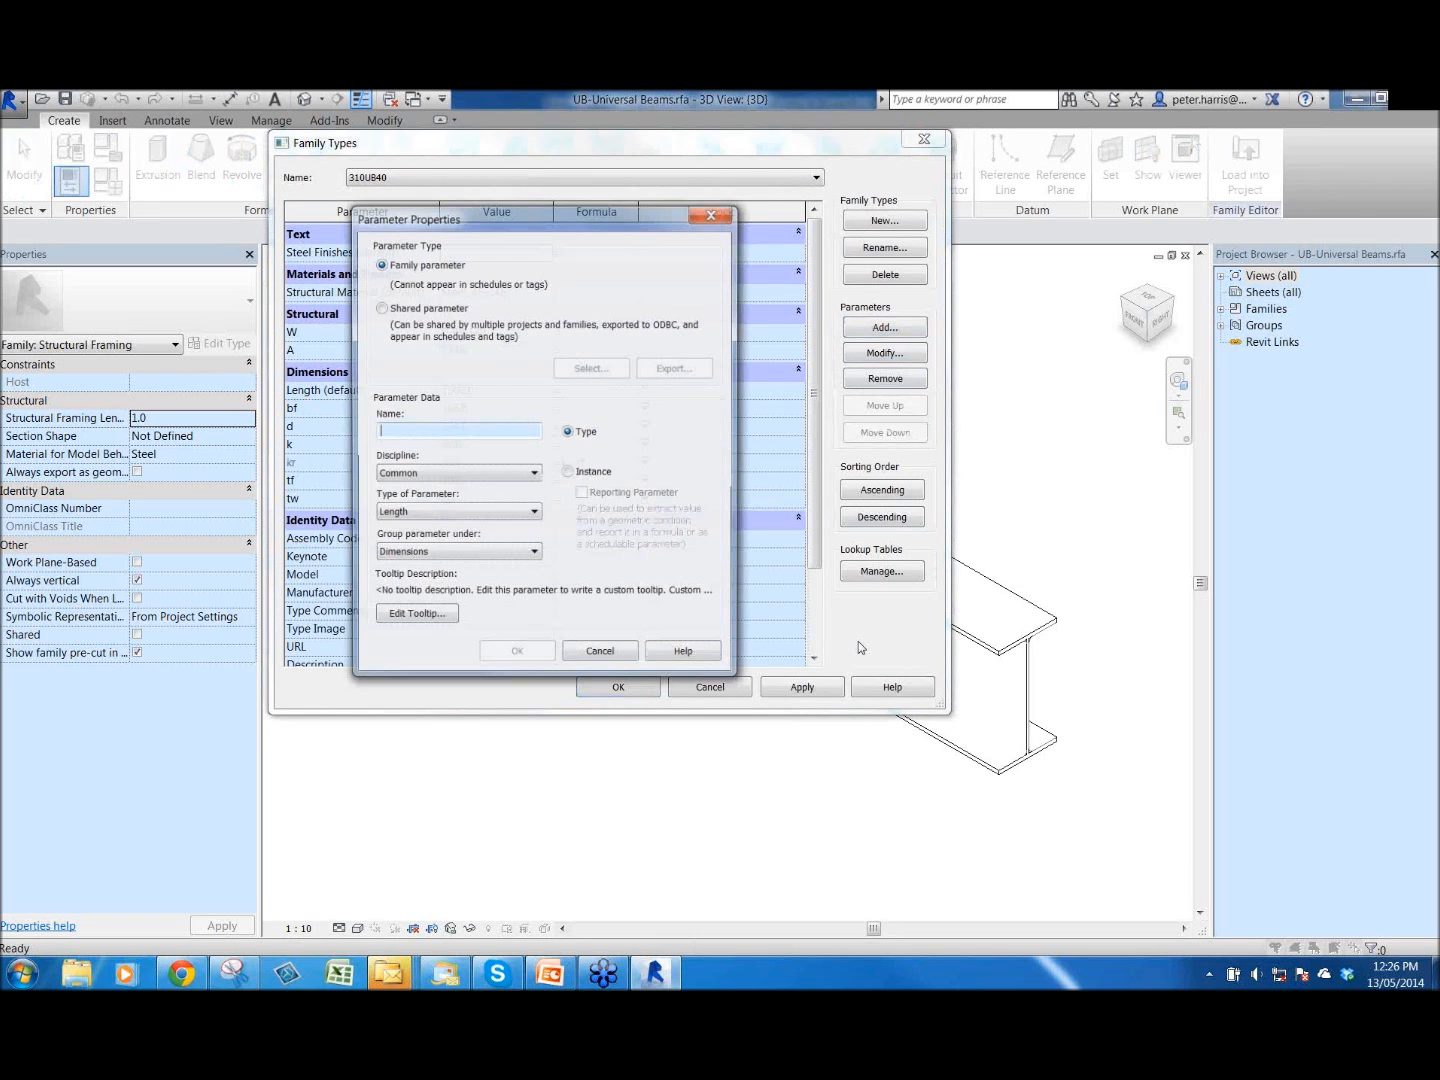
pyautogui.write('TEST PA')
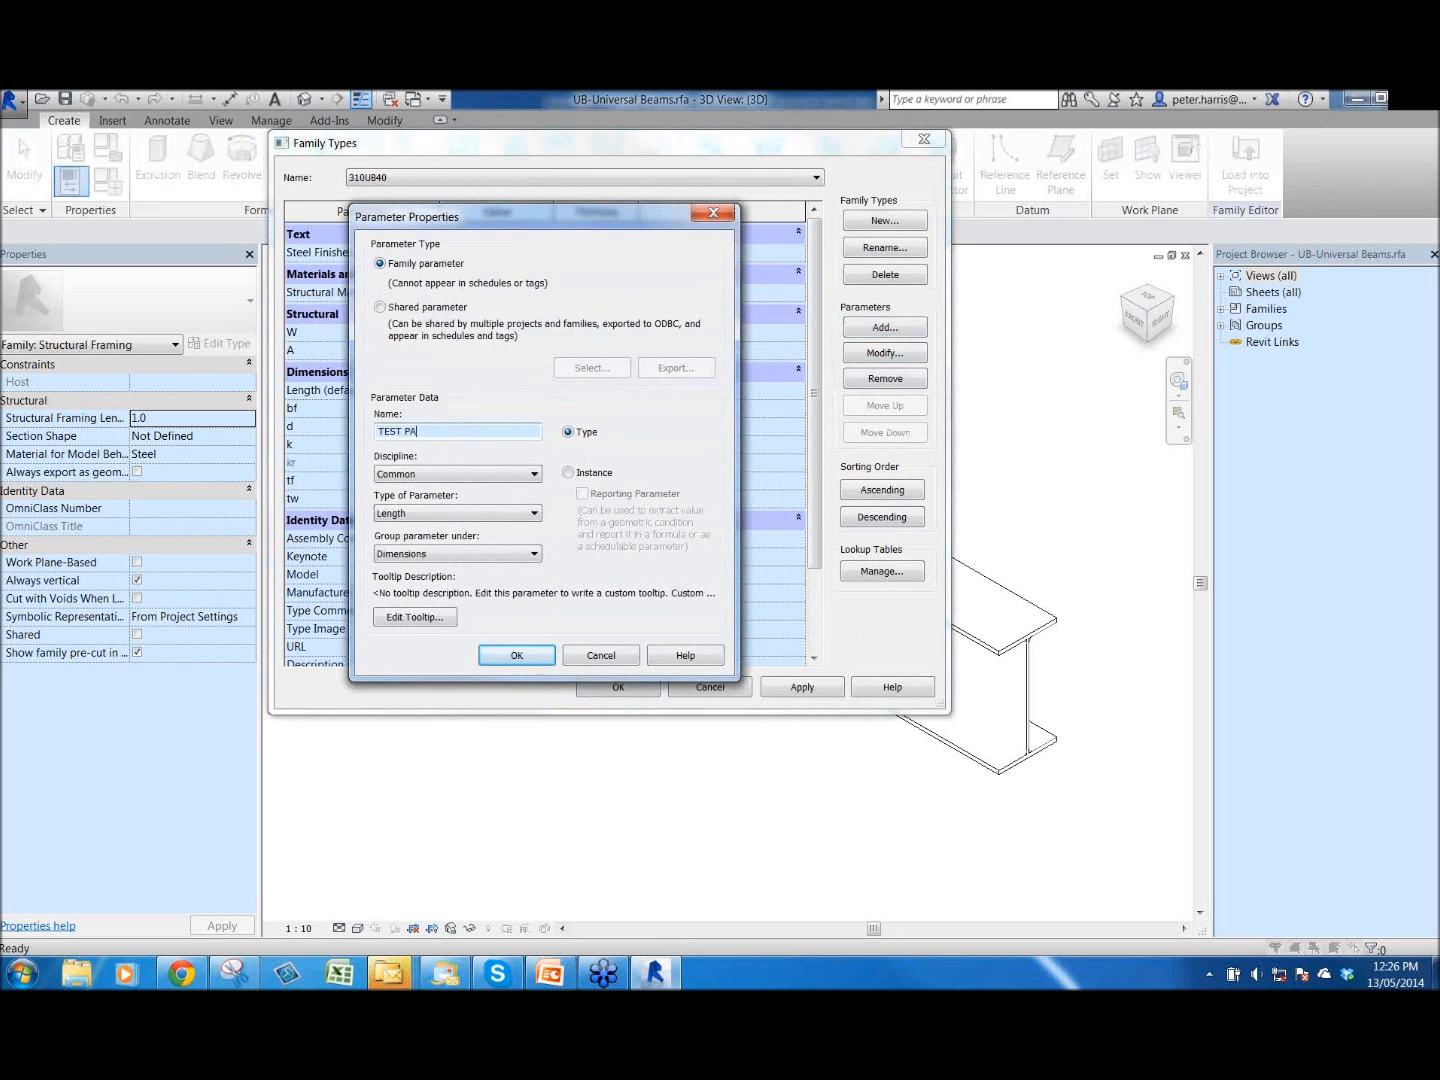
pyautogui.write('RAMETER')
pyautogui.click(492, 514)
pyautogui.click(468, 530)
pyautogui.click(478, 553)
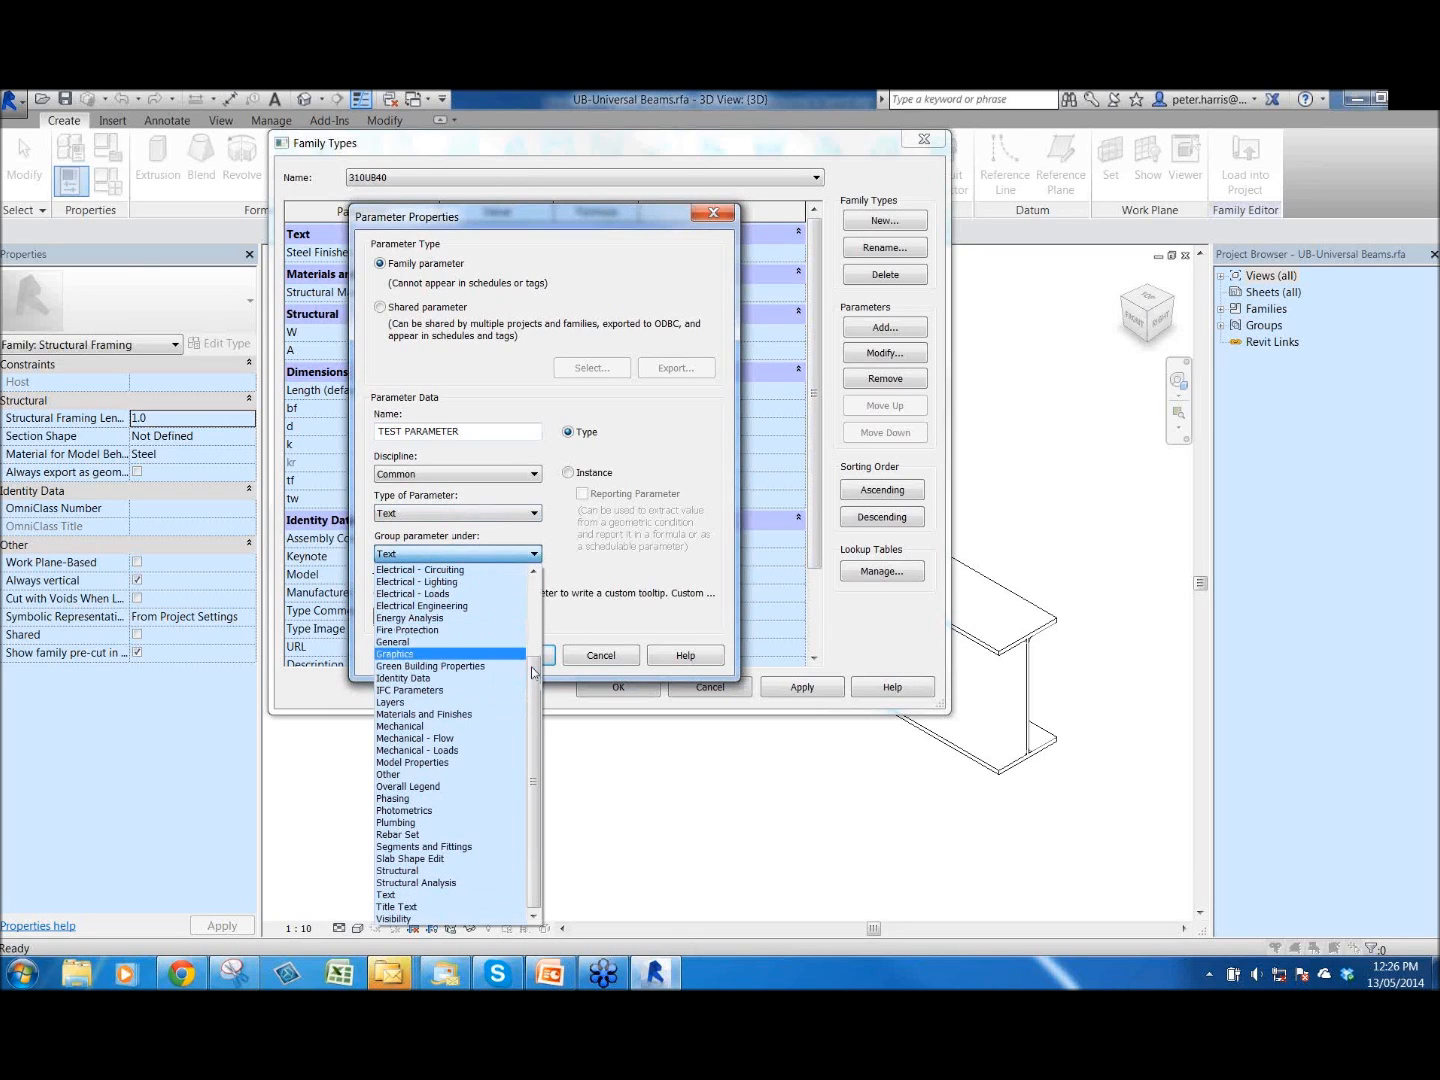
pyautogui.moveTo(536, 696); pyautogui.dragTo(549, 578)
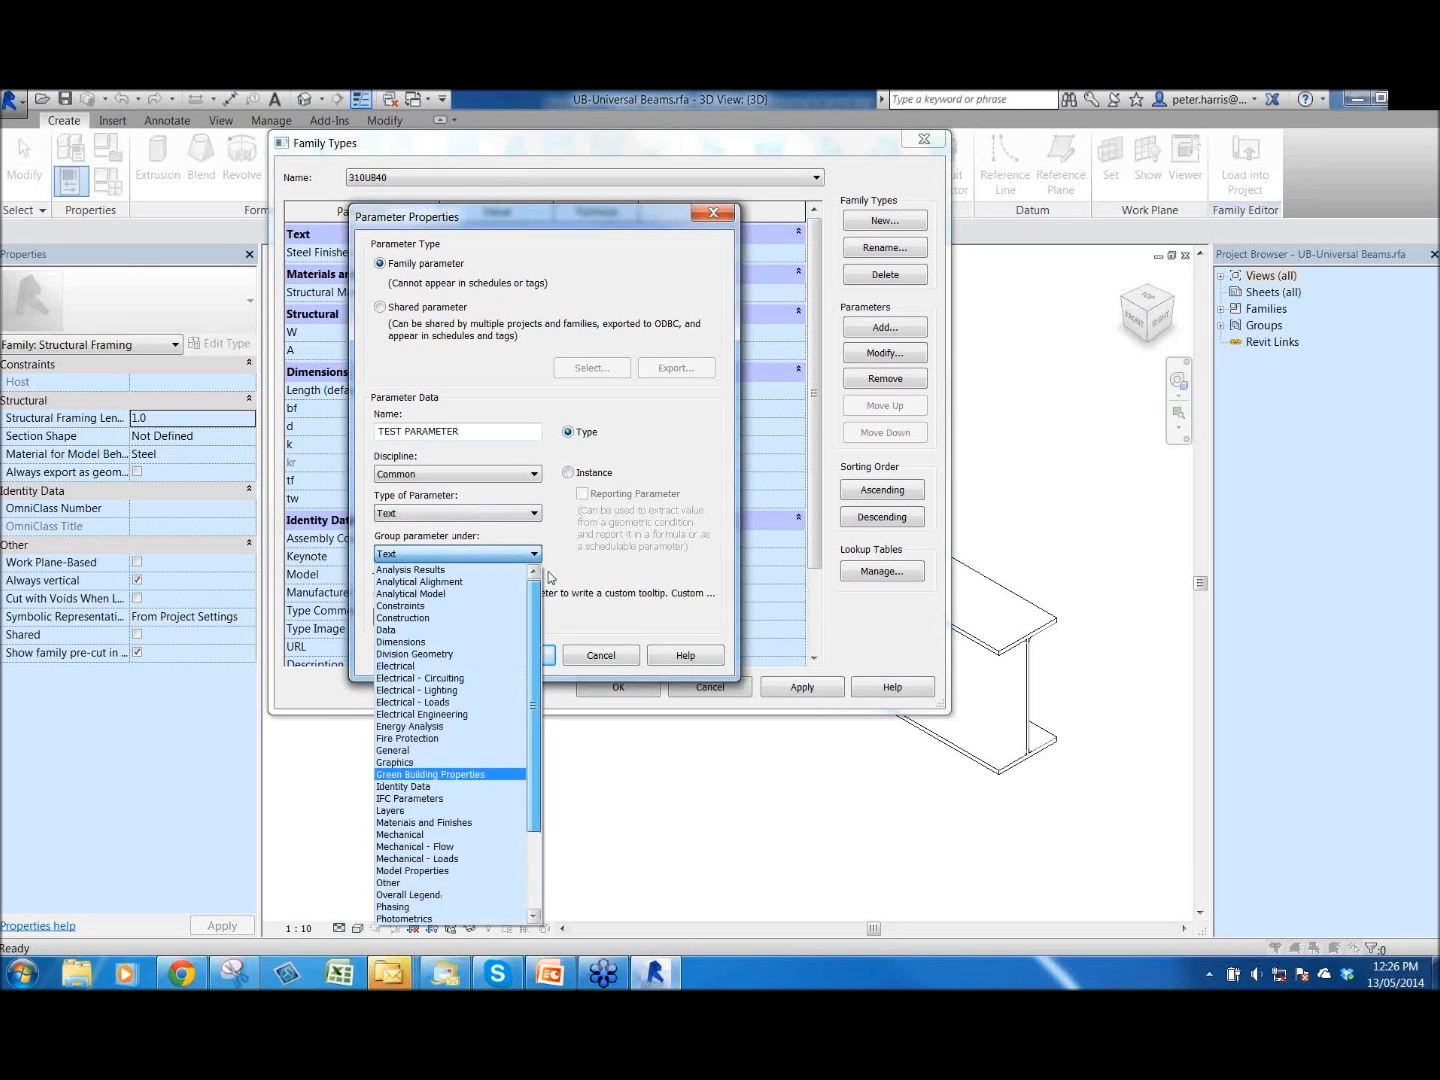
pyautogui.click(390, 630)
pyautogui.click(567, 472)
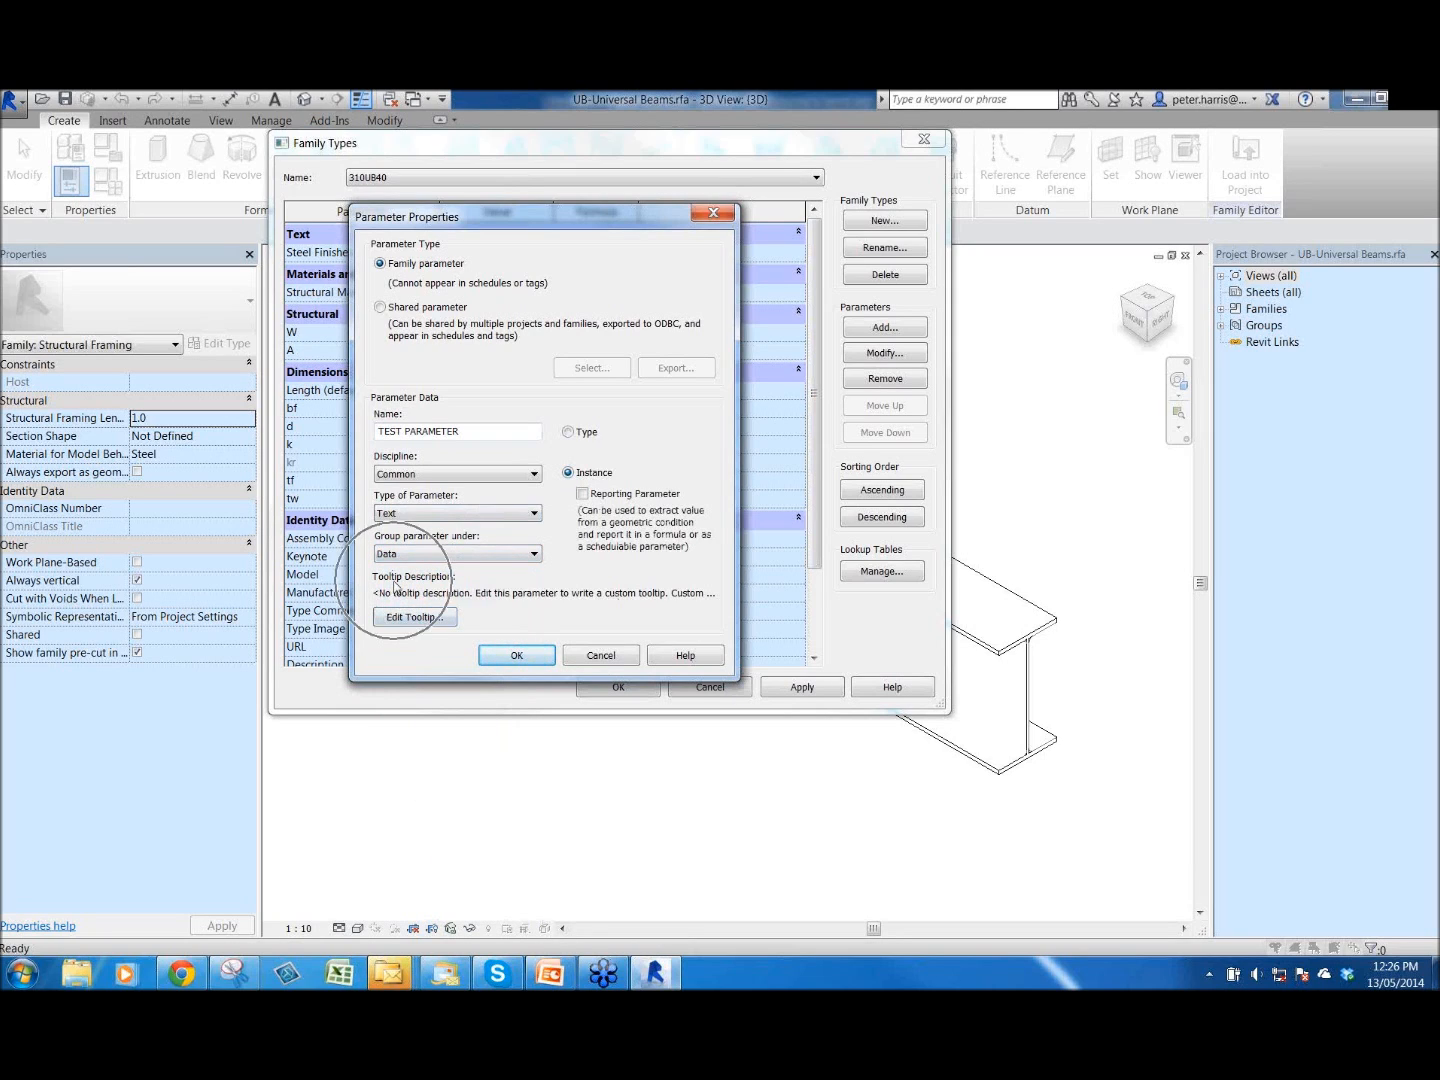
# - Give the new parameter the custom tooltip "This is a test for tooltips" and accept the parameter and family types
pyautogui.click(408, 617)
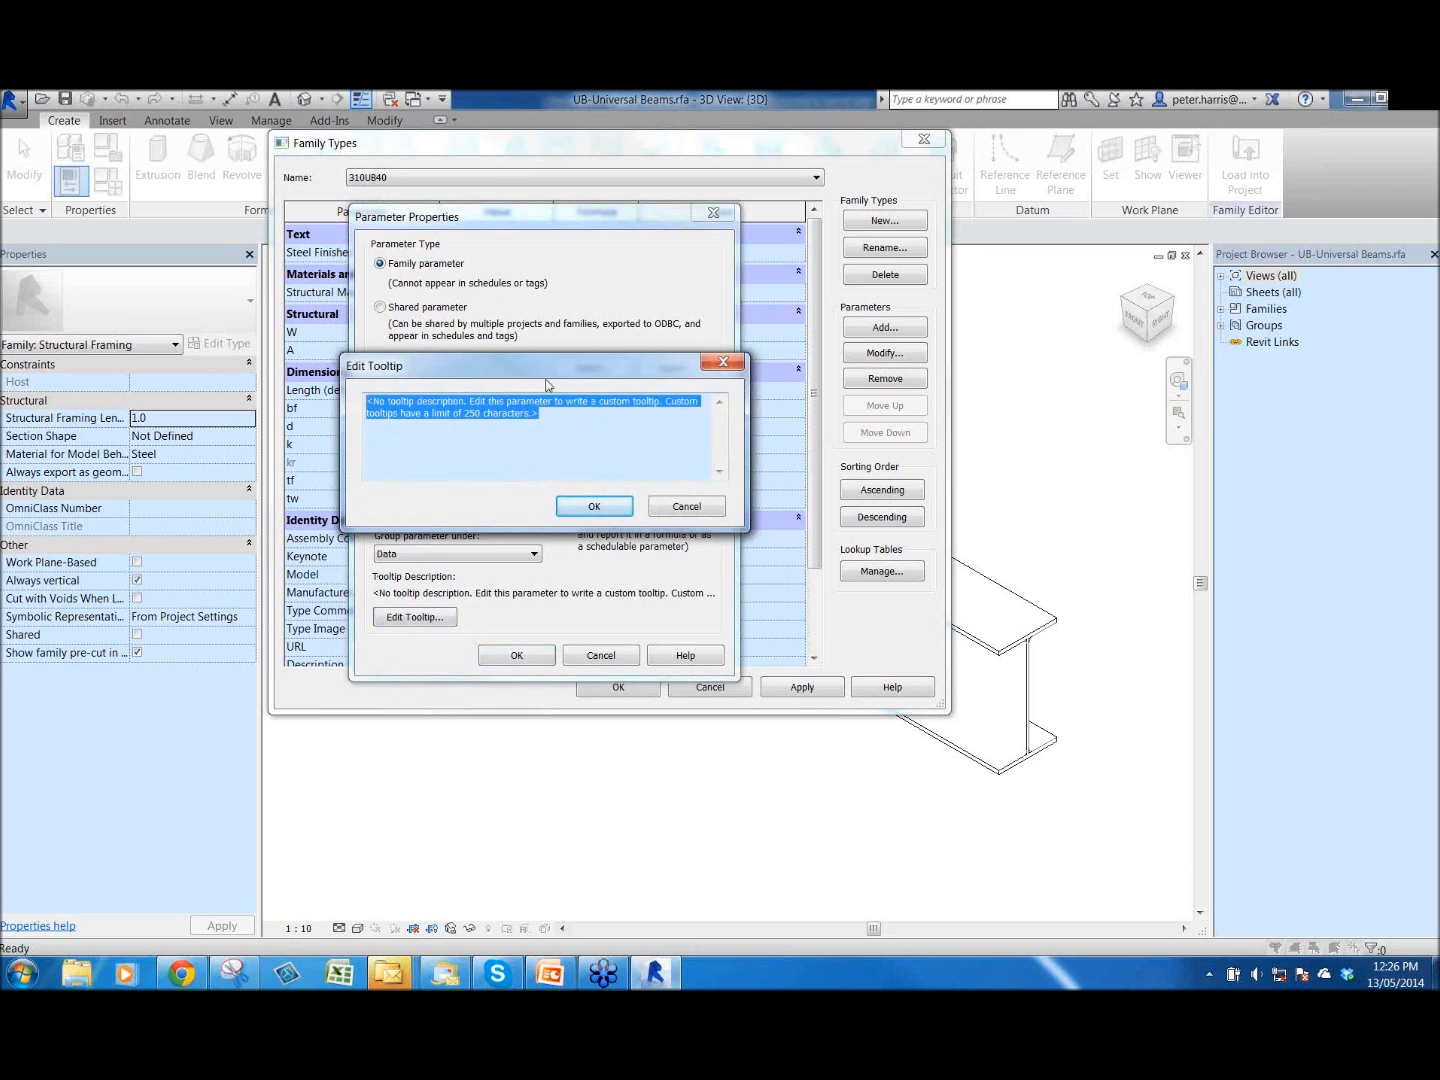
pyautogui.moveTo(581, 369); pyautogui.dragTo(895, 459)
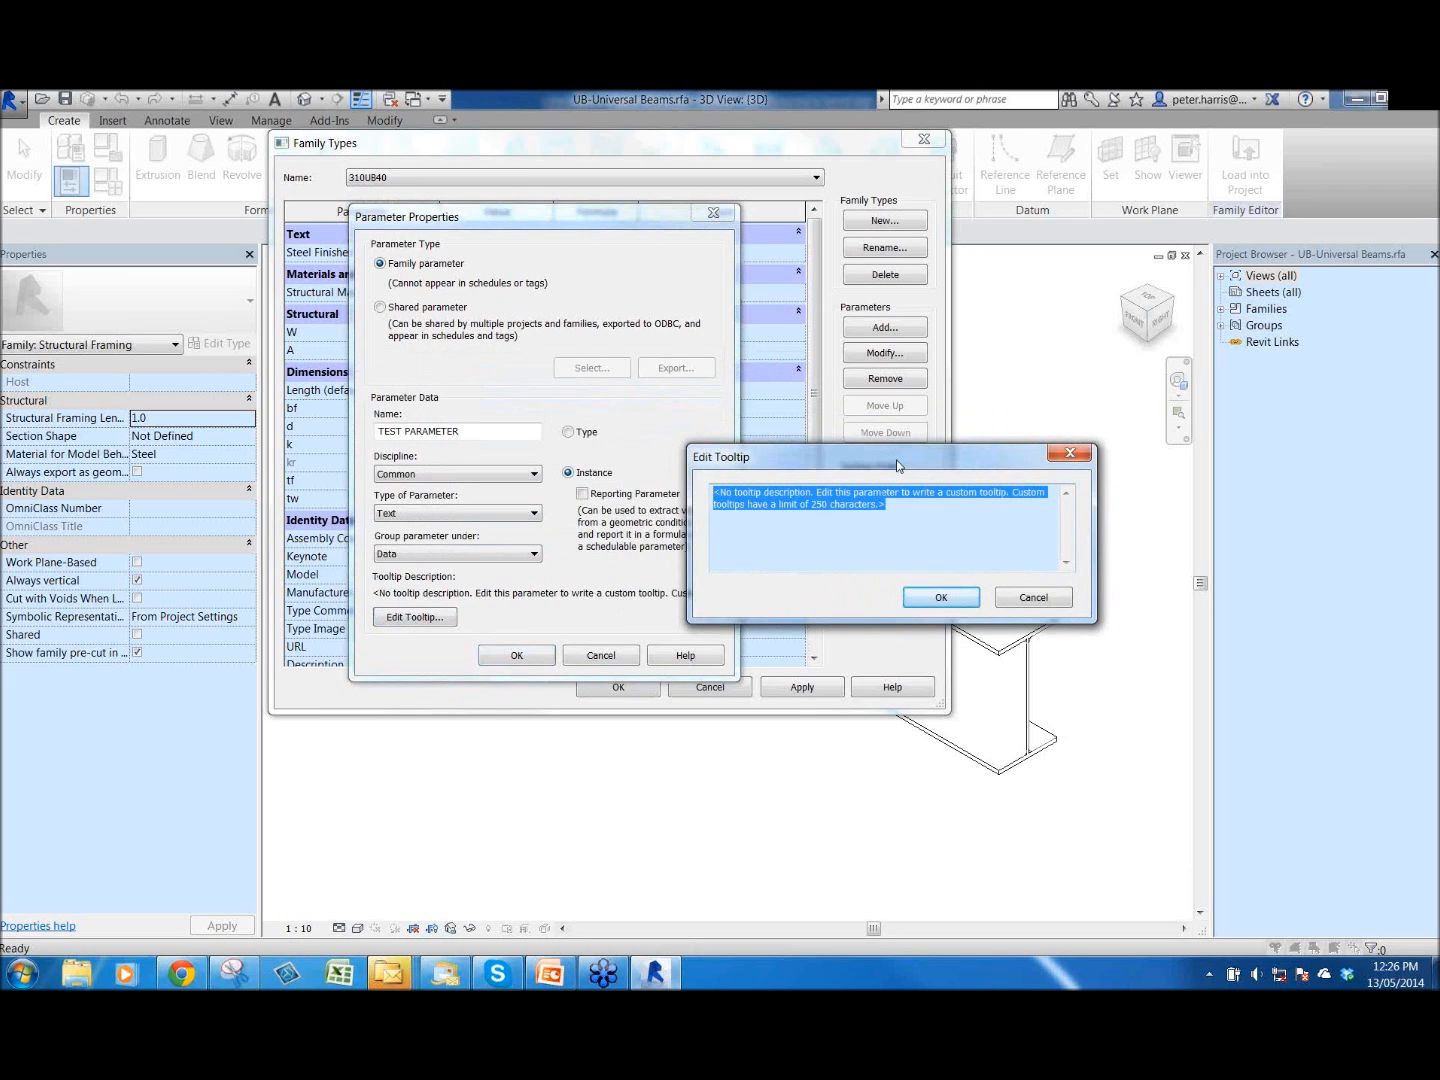
pyautogui.write('This is a test for tooltips')
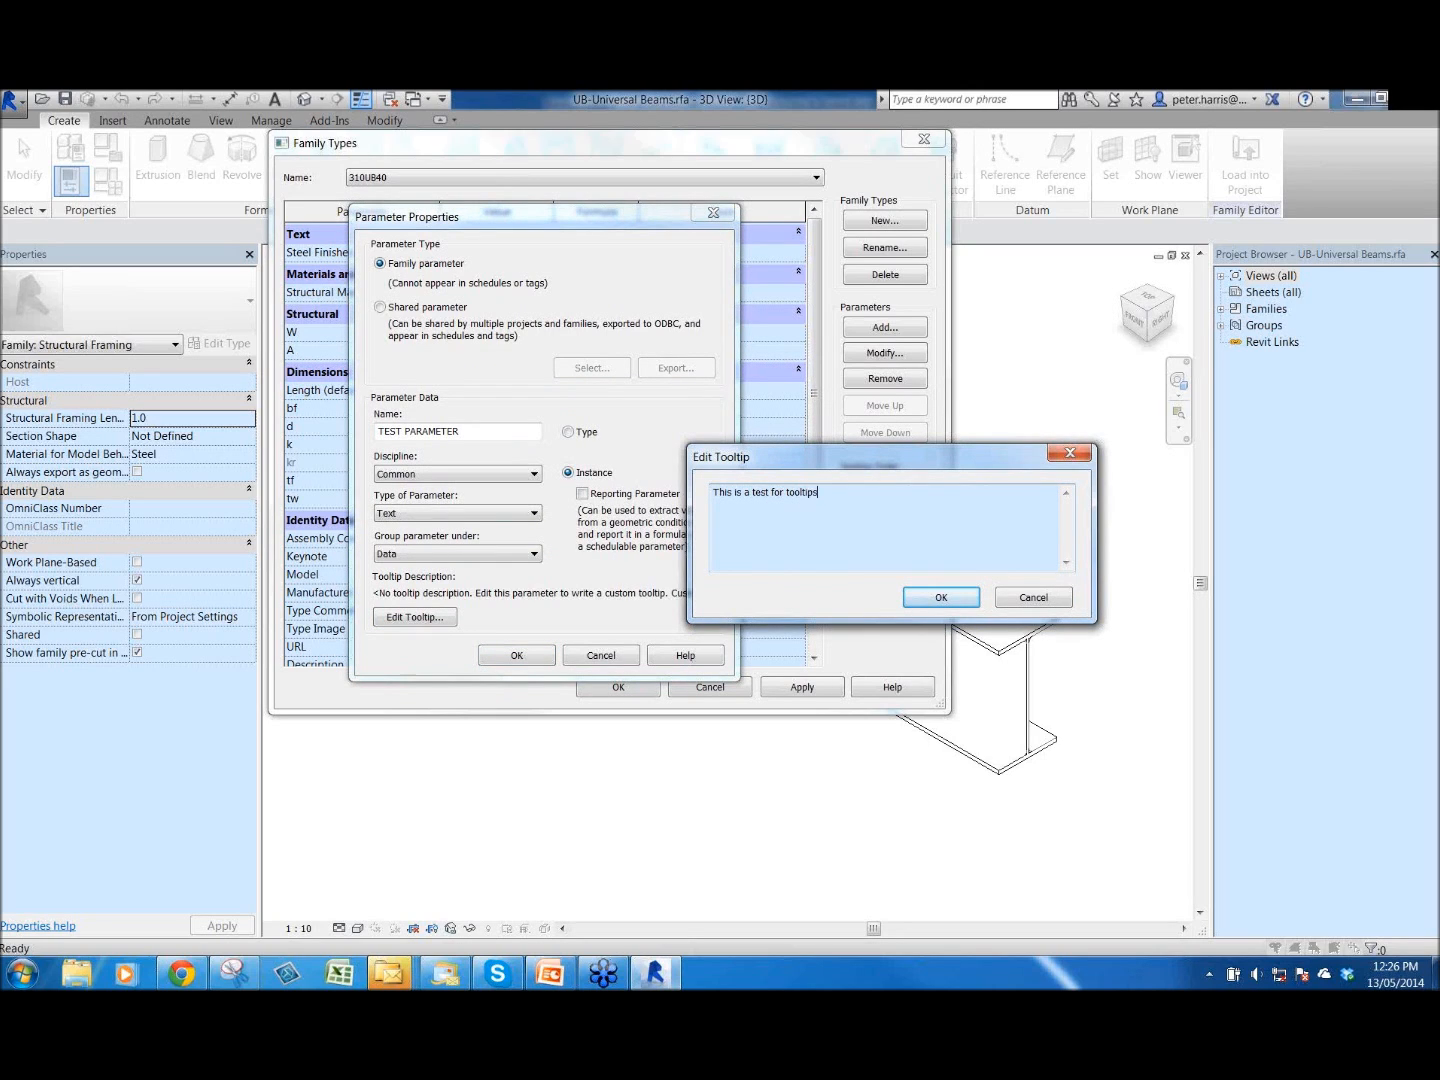
pyautogui.click(943, 599)
pyautogui.click(517, 656)
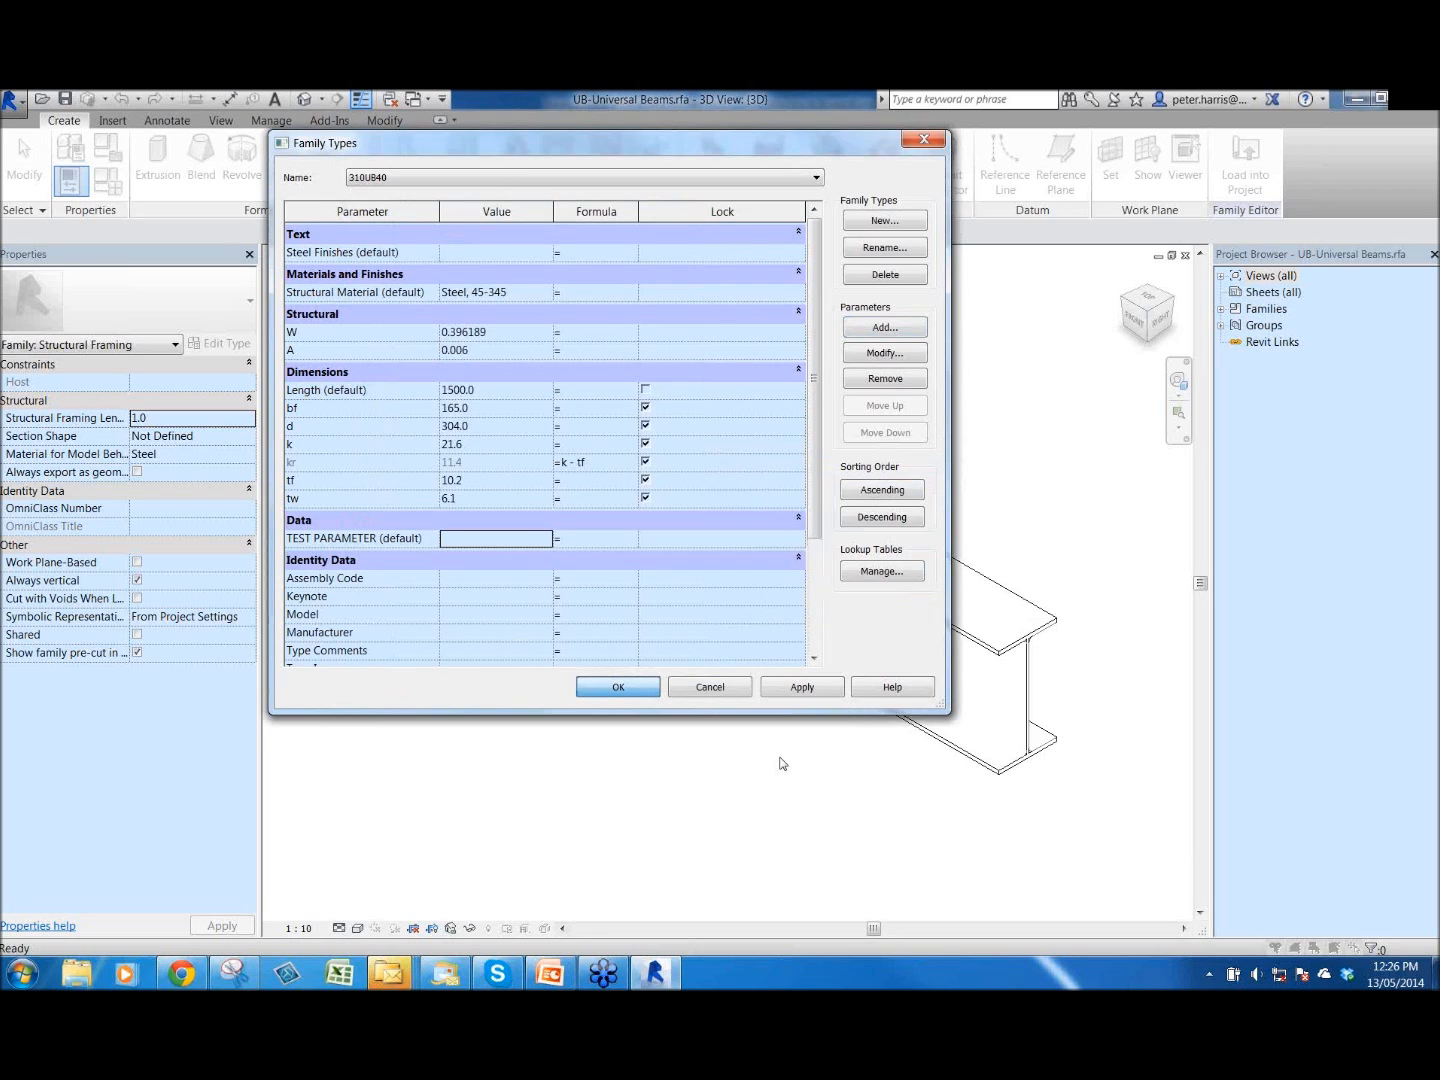
pyautogui.click(617, 687)
# - Load the edited UB-Universal Beams family into Project2.rvt, replacing the version already in the project
pyautogui.click(1243, 164)
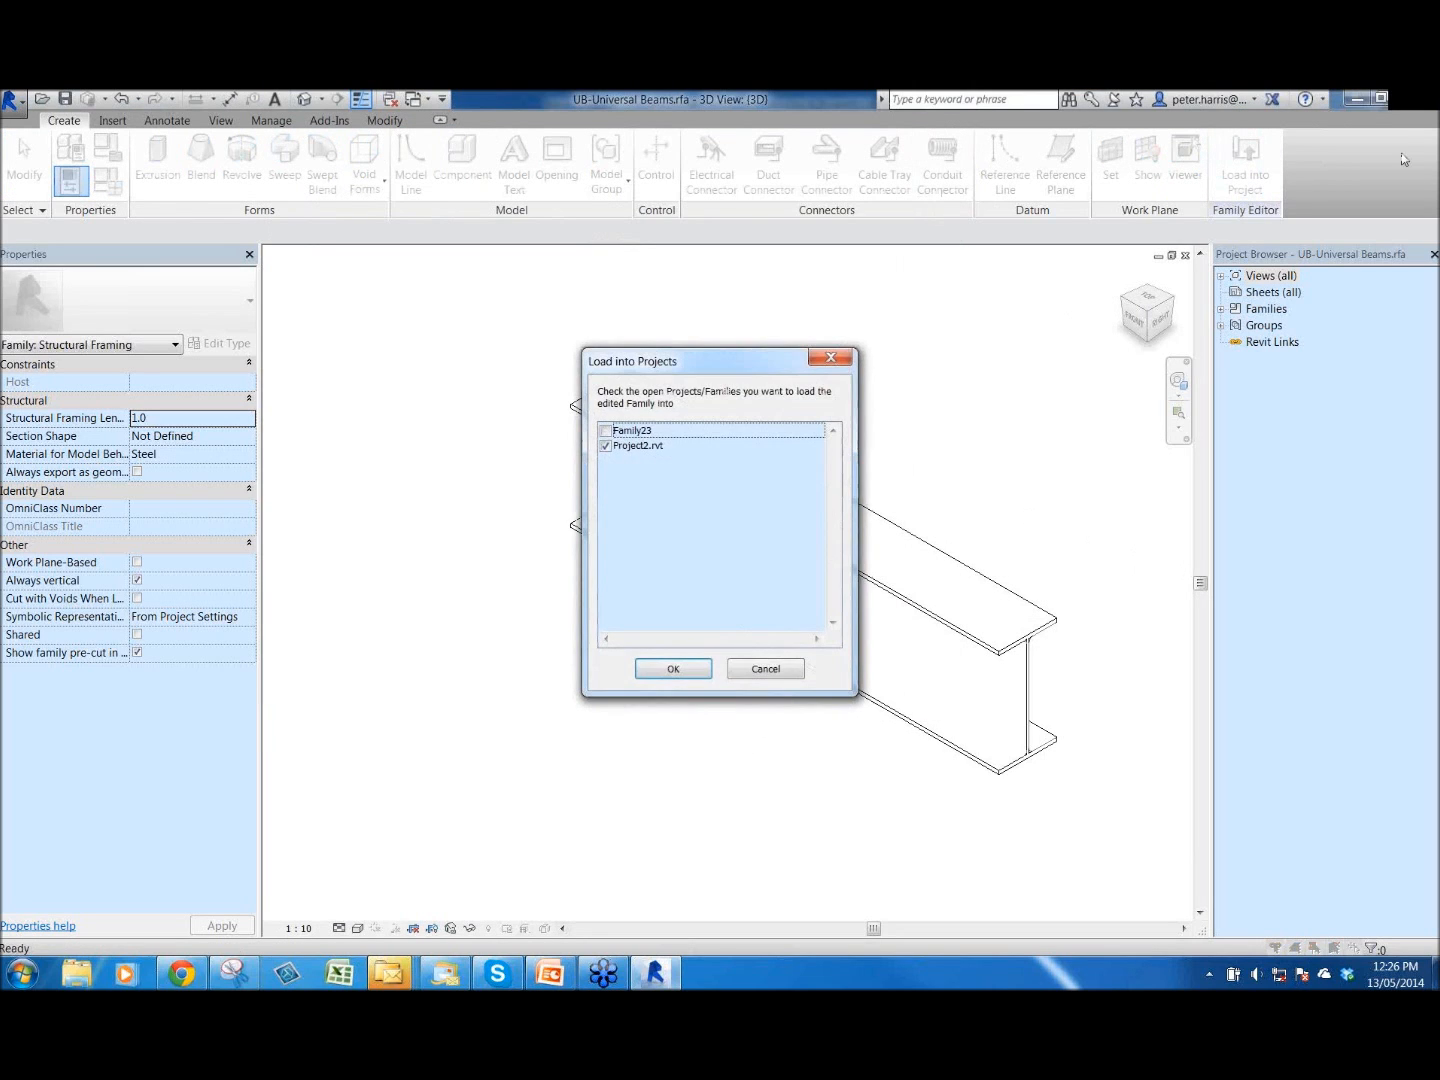
pyautogui.click(673, 668)
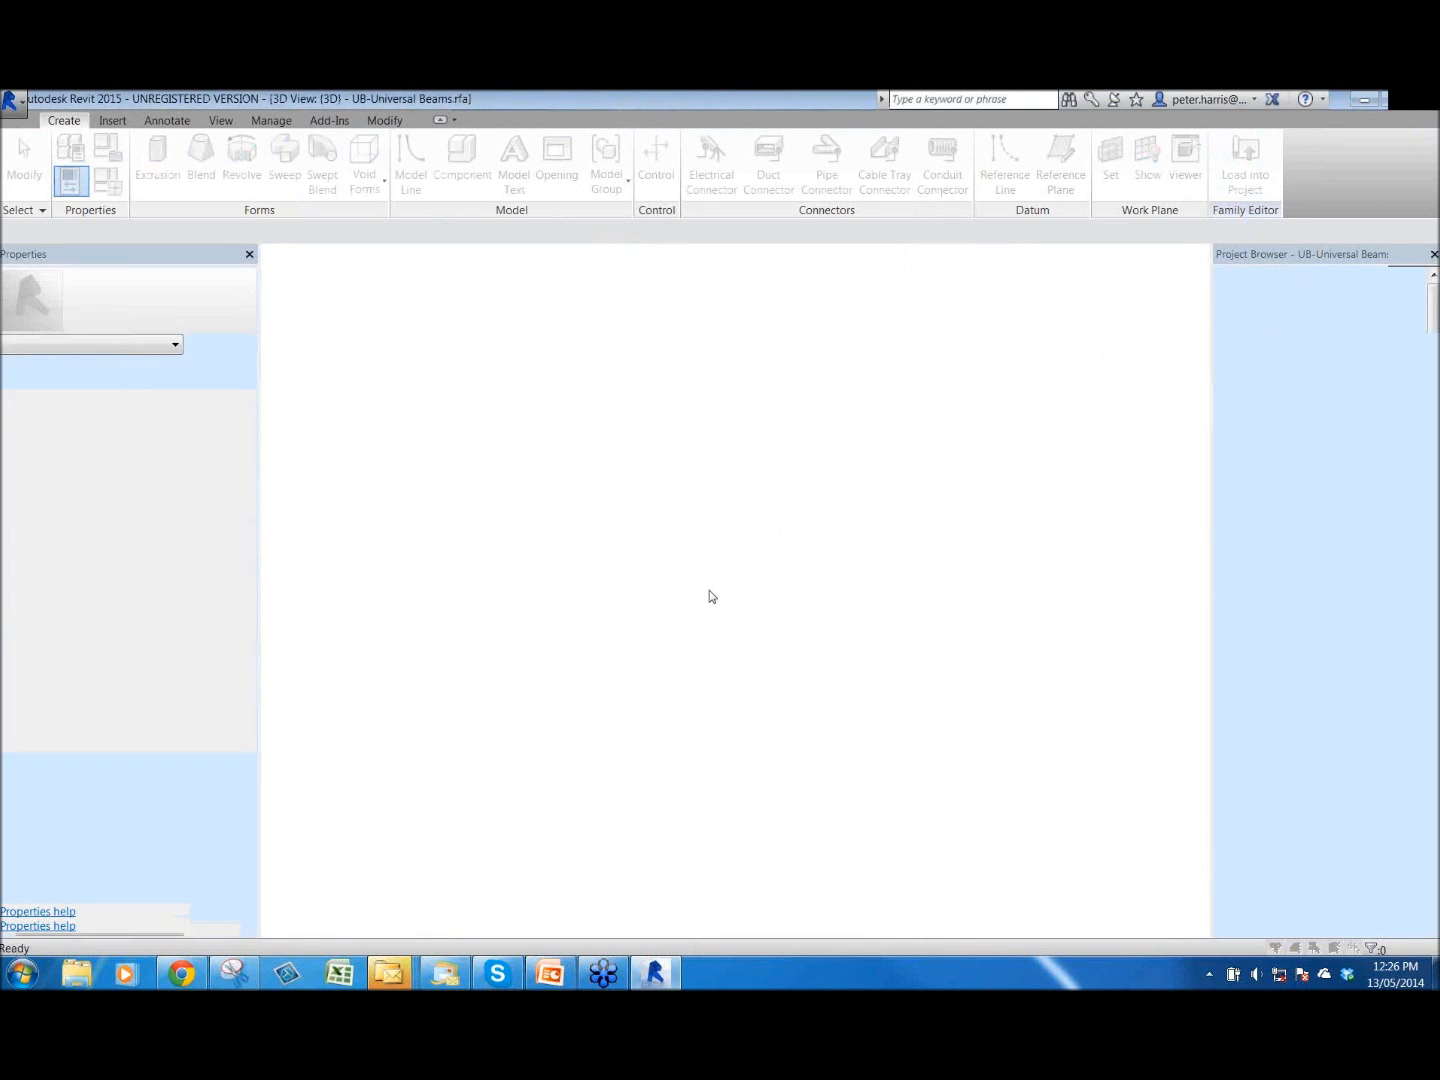
pyautogui.click(620, 526)
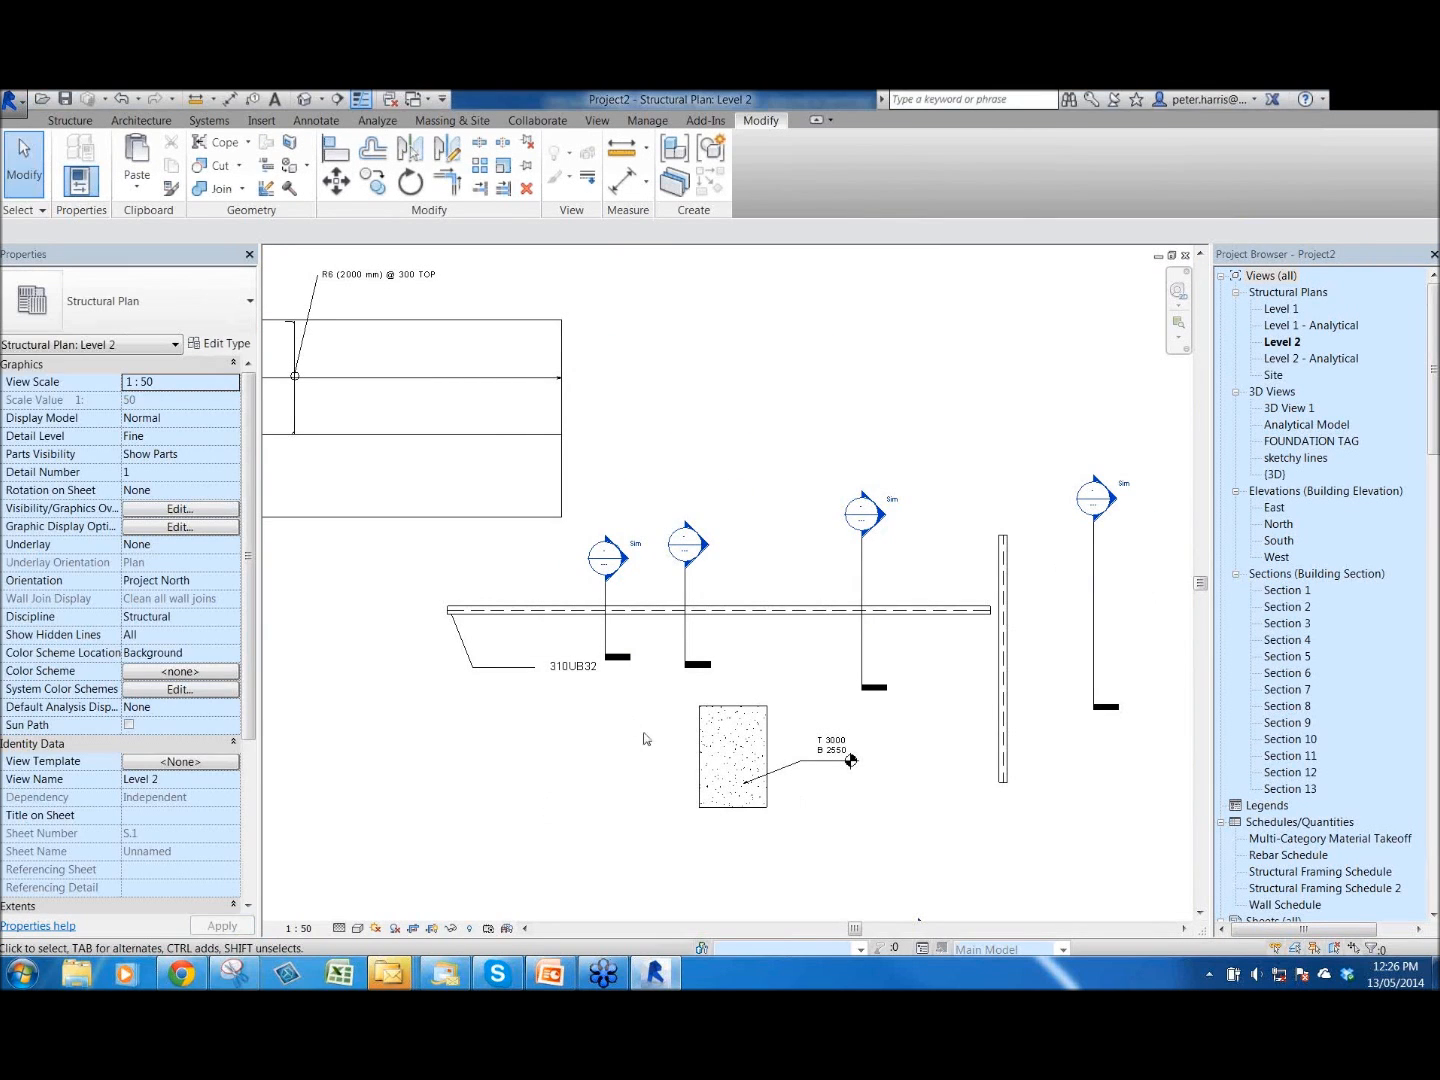
# - Select the 310UB32 beam in the Level 2 plan and examine the order of its properties and TEST PARAMETER's tooltip
pyautogui.click(769, 612)
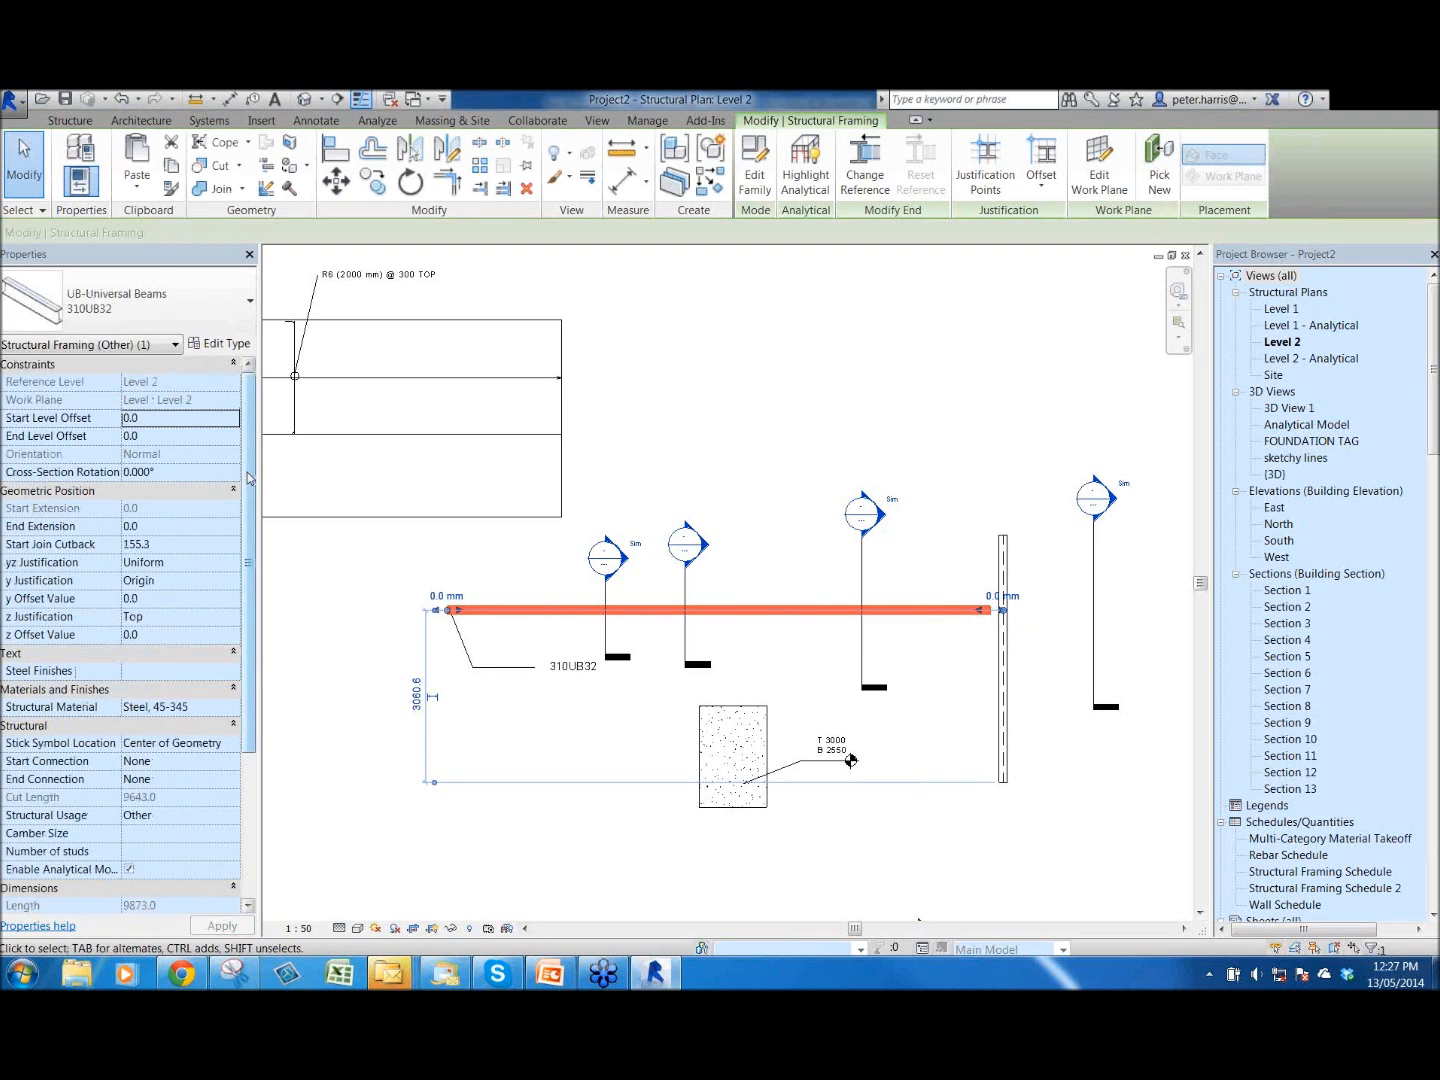
pyautogui.scroll(-1, 255, 516)
pyautogui.moveTo(256, 517); pyautogui.dragTo(255, 643)
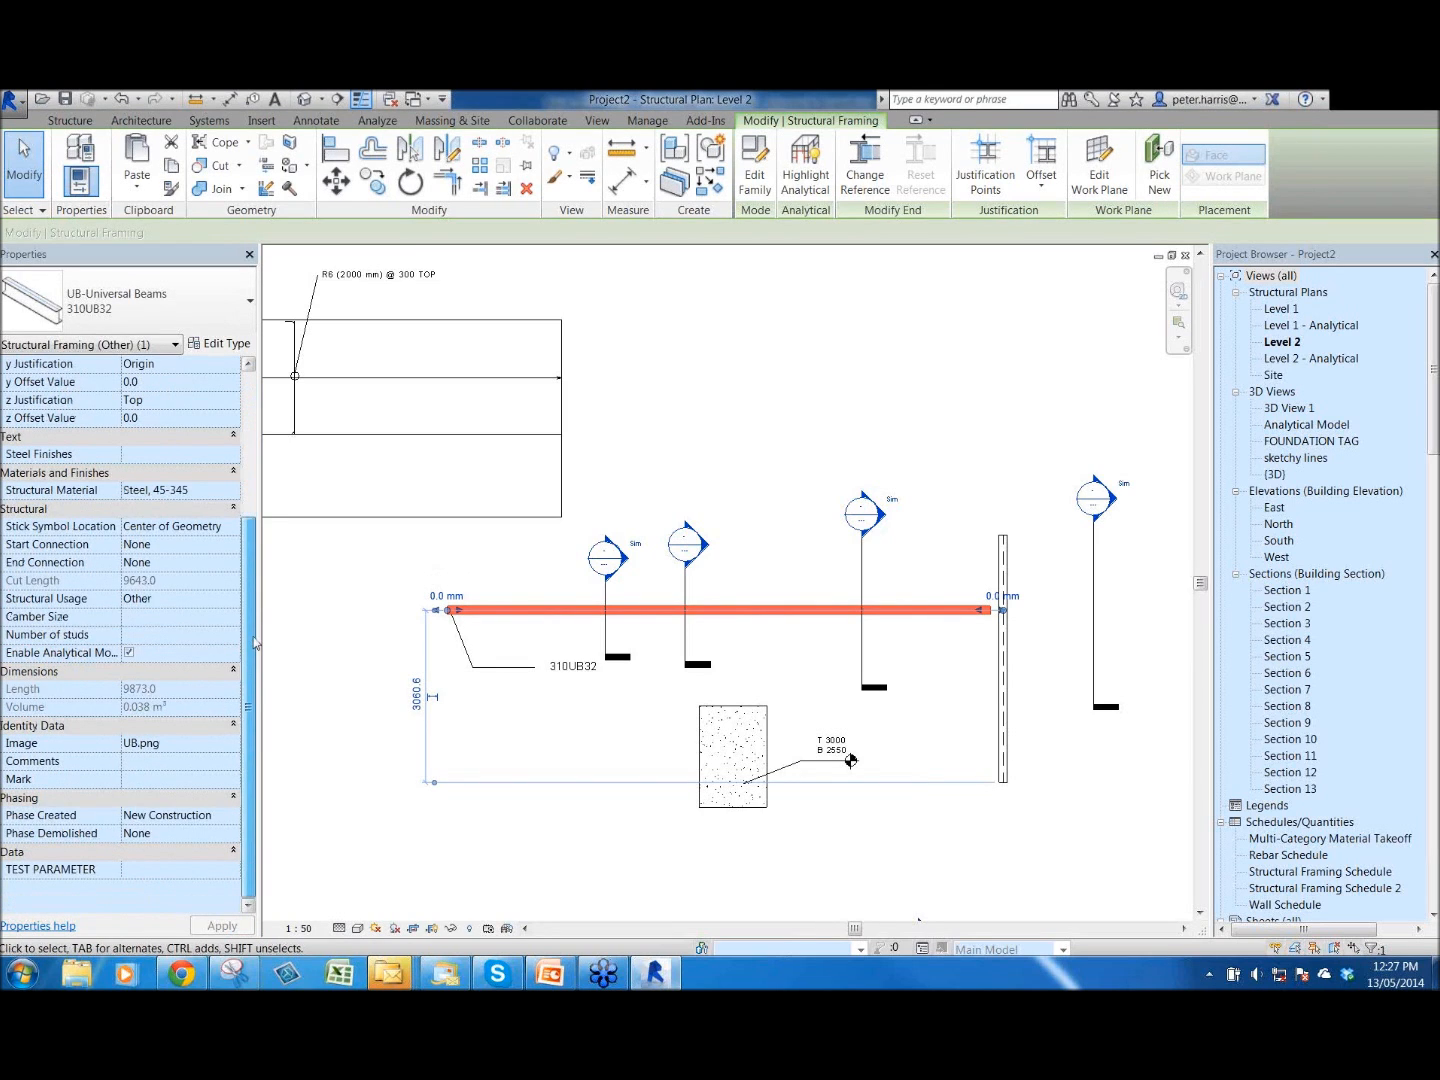
pyautogui.scroll(3, 253, 886)
pyautogui.scroll(-3, 252, 887)
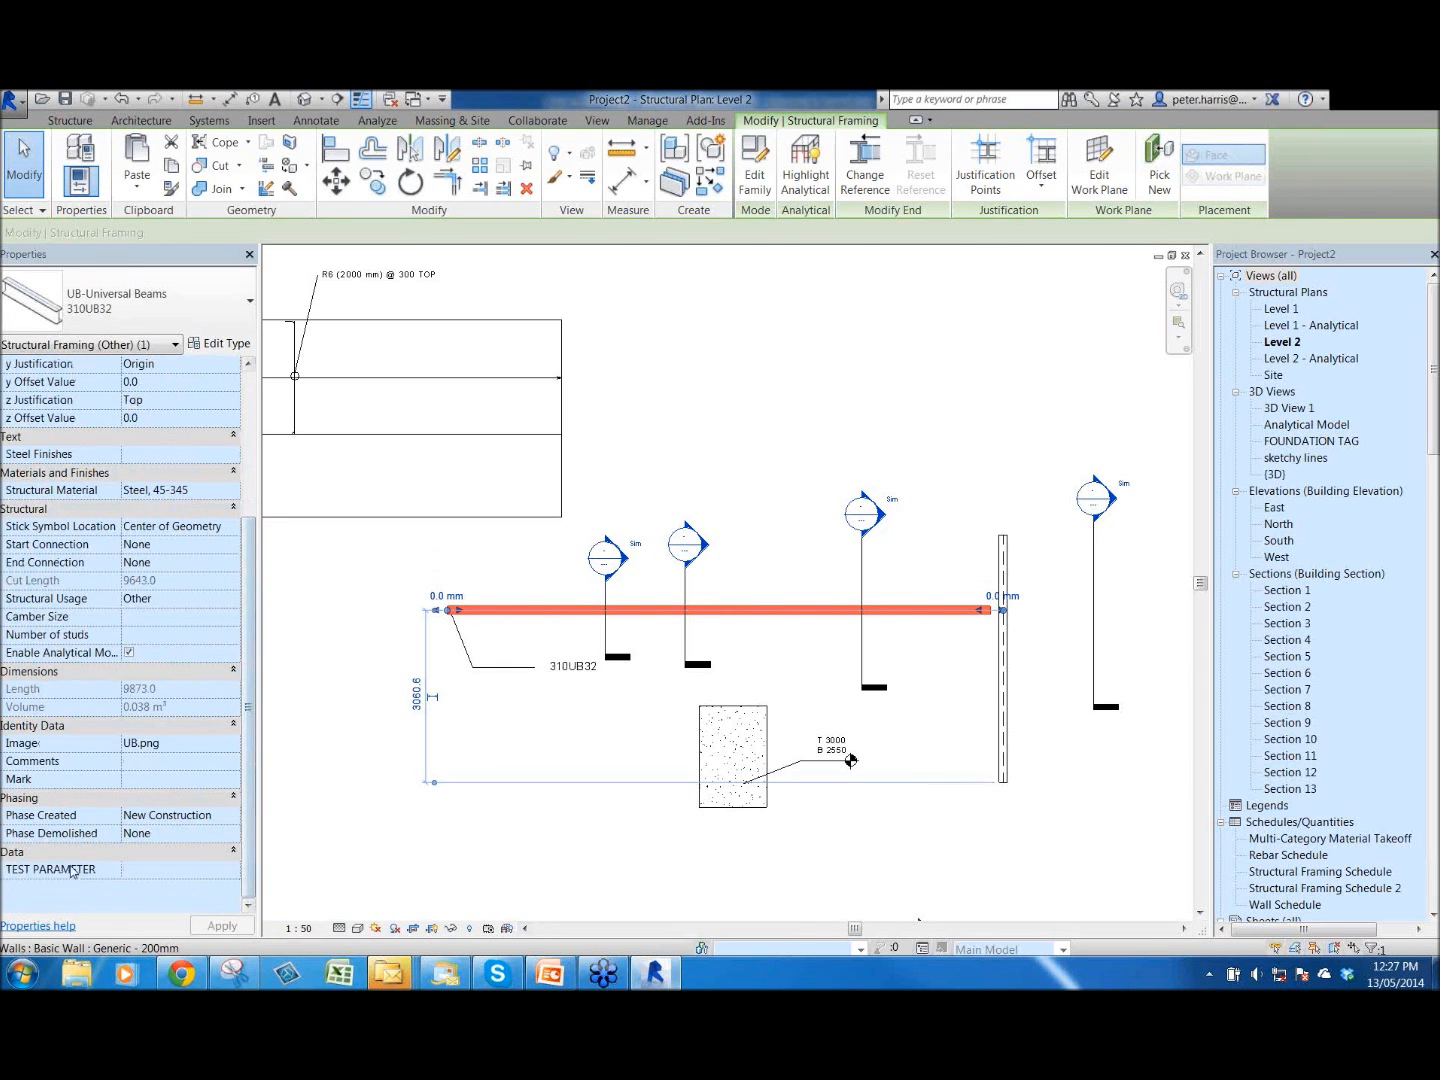
pyautogui.moveTo(70, 876)
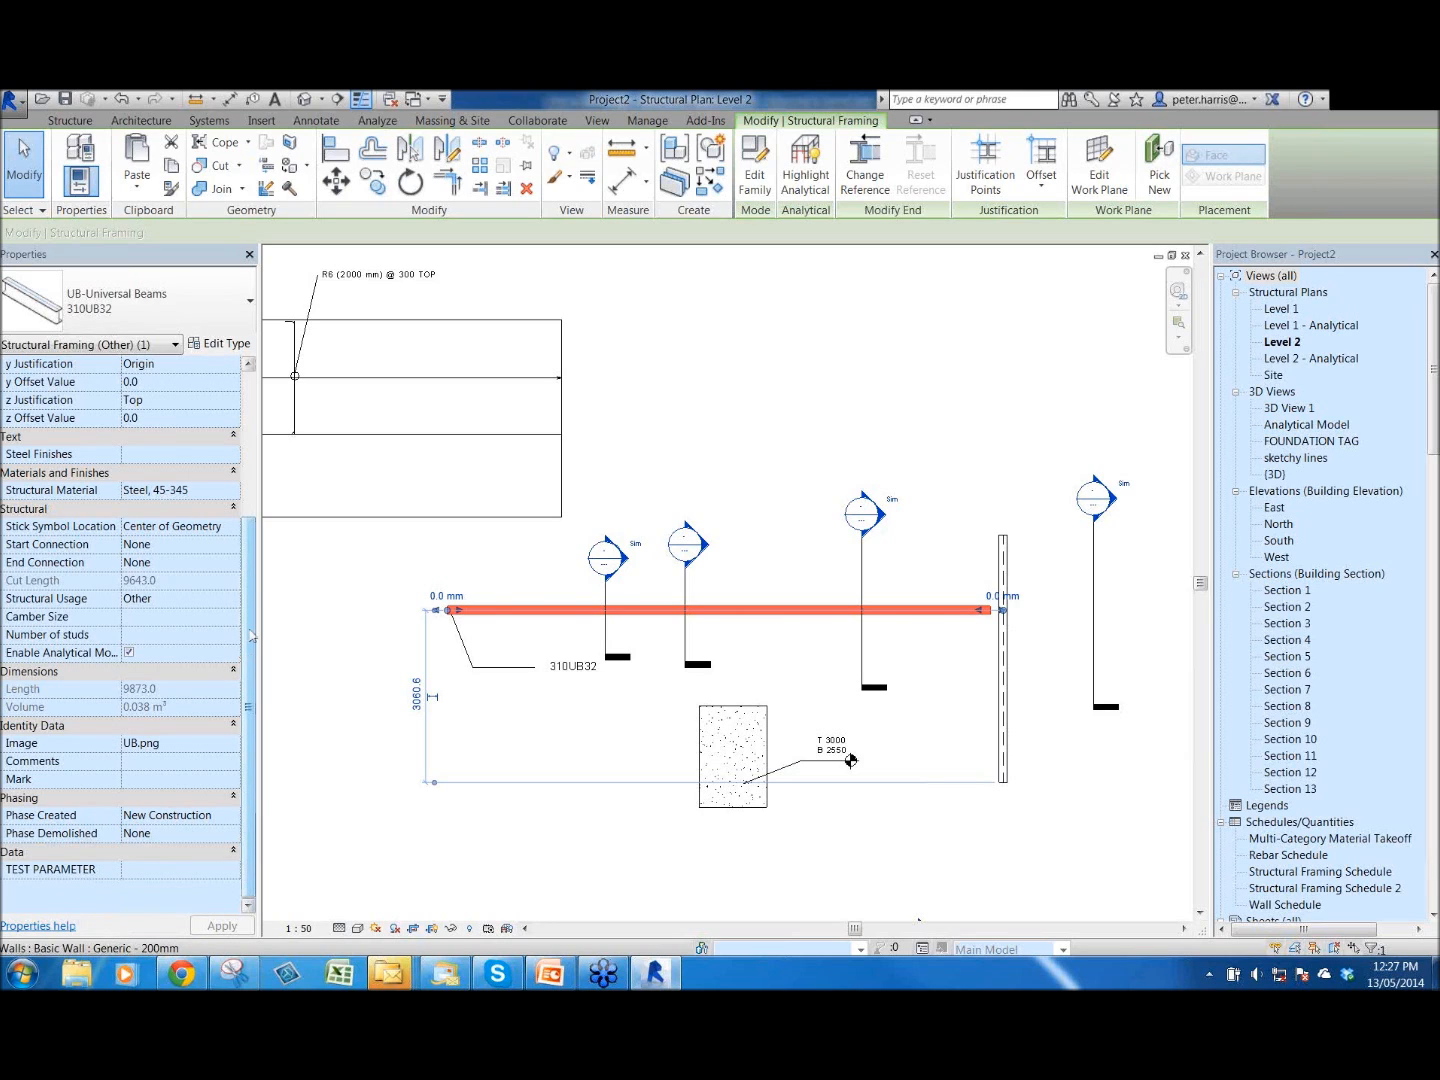
pyautogui.scroll(4, 250, 635)
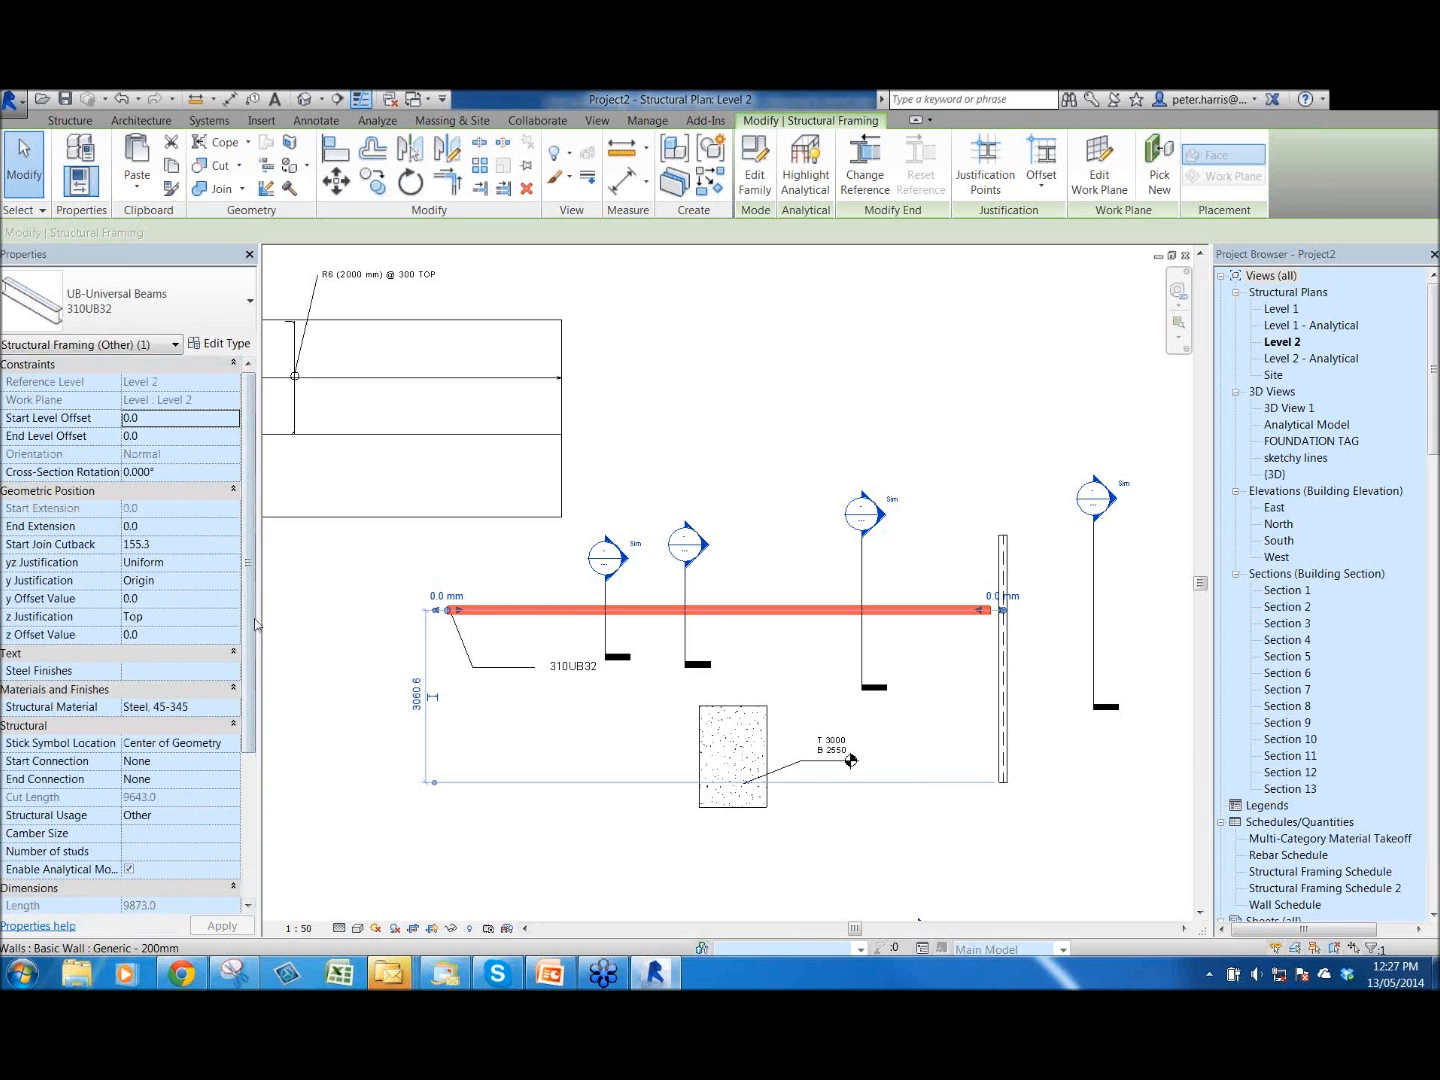
pyautogui.scroll(-5, 255, 640)
pyautogui.scroll(4, 239, 790)
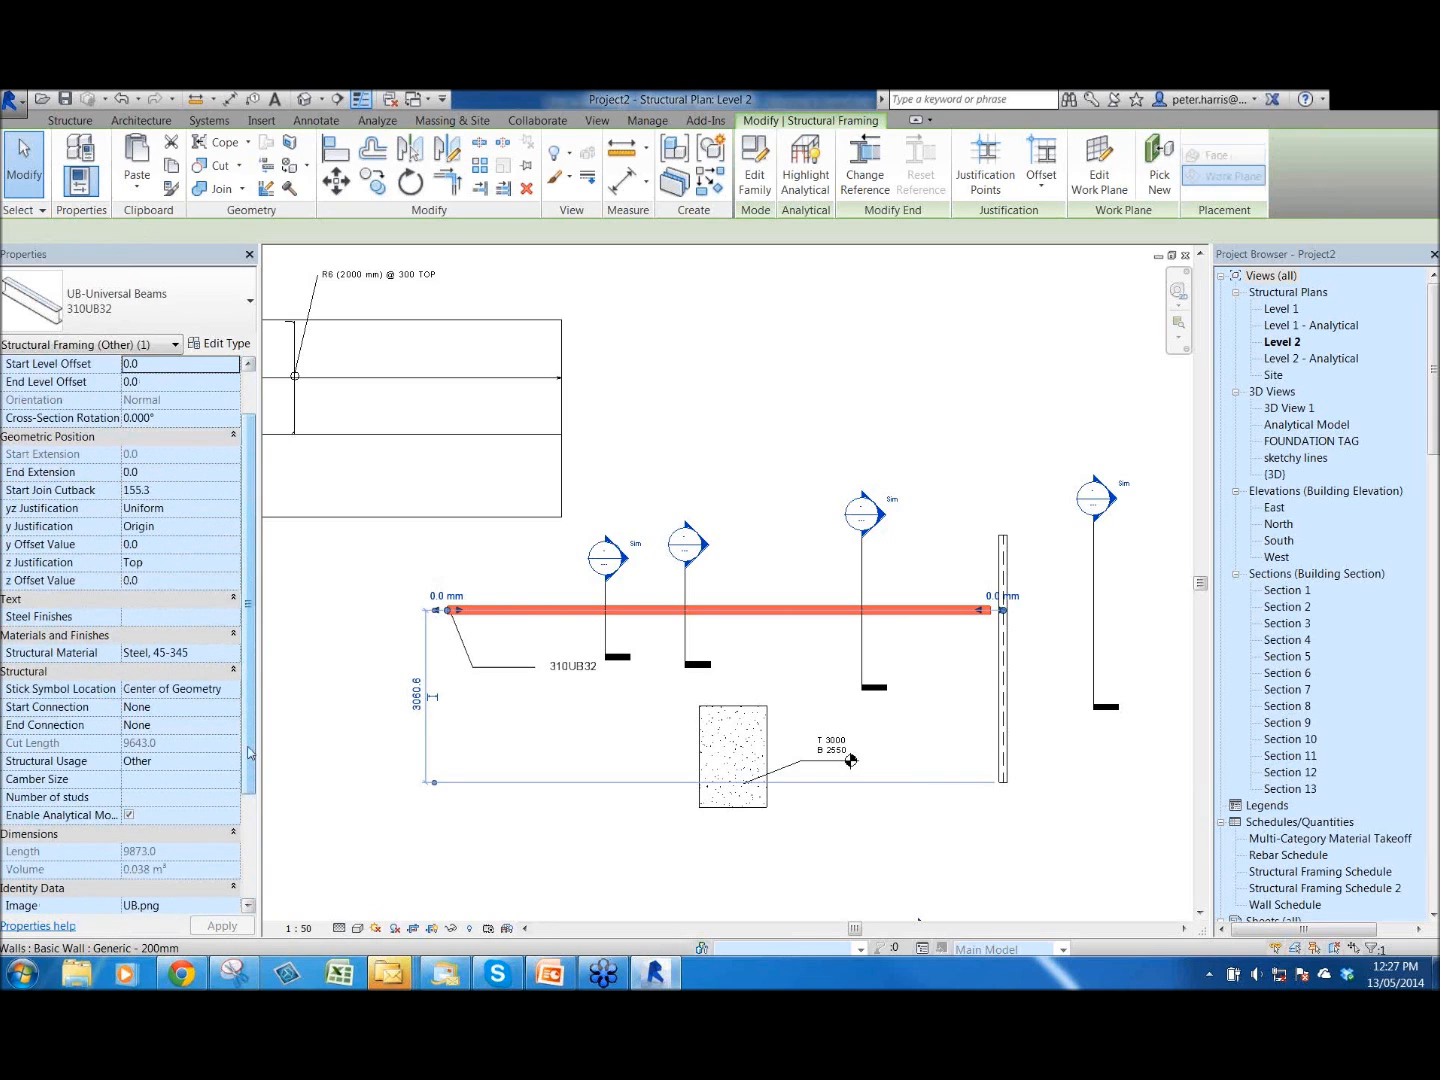
pyautogui.scroll(-3, 249, 765)
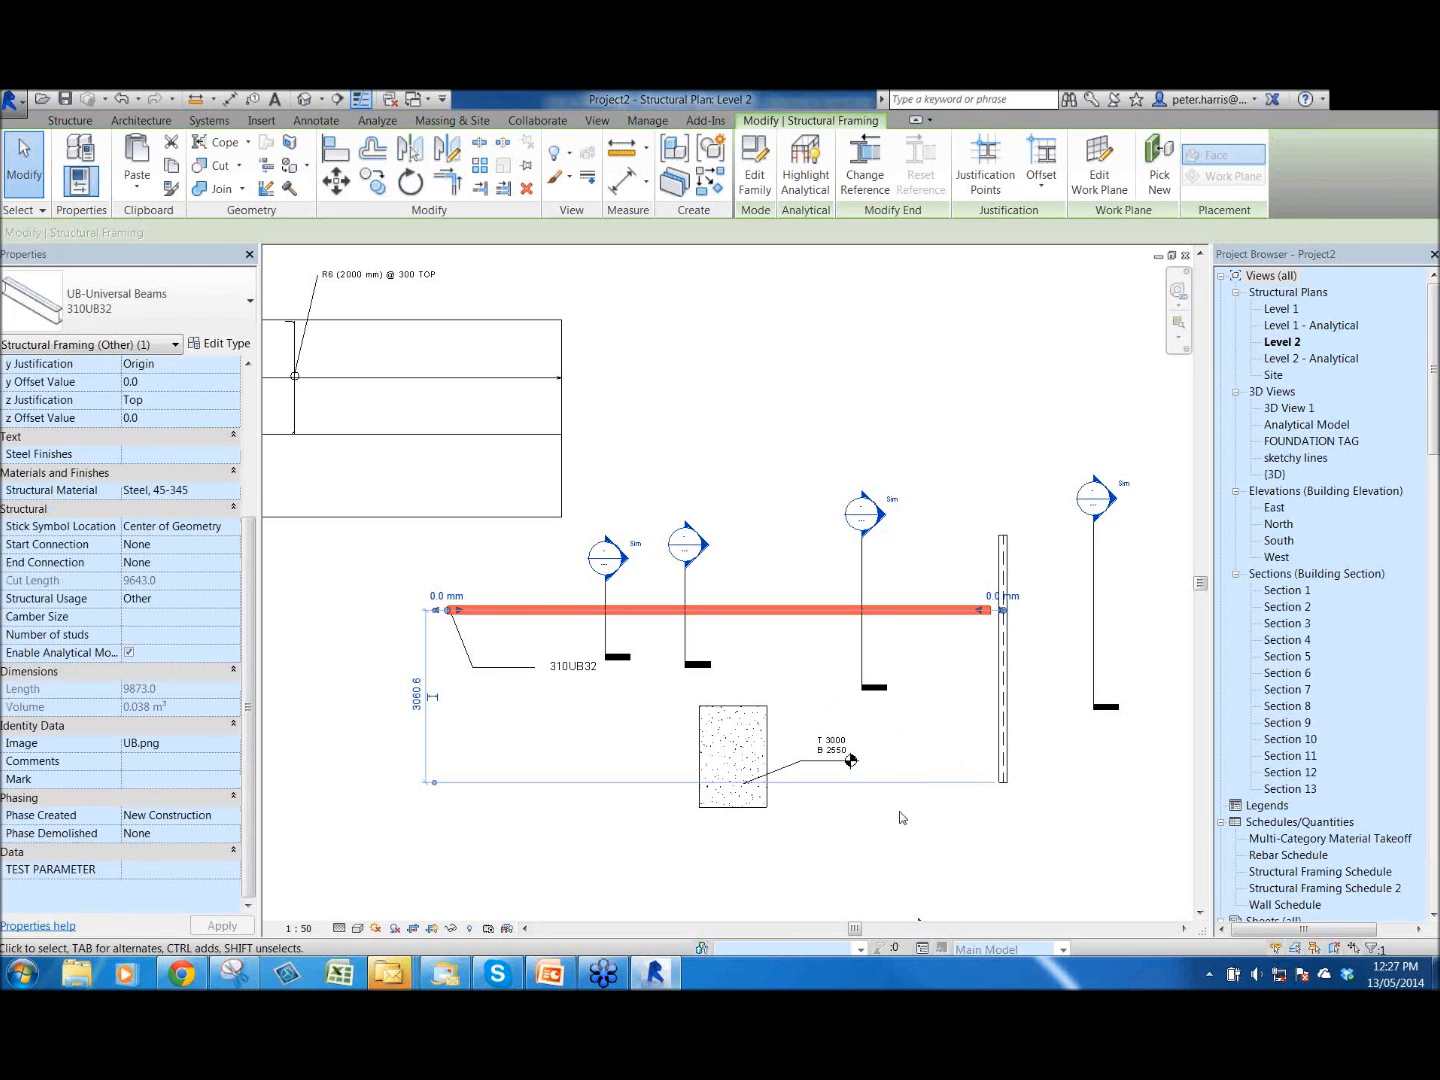
pyautogui.click(890, 851)
pyautogui.moveTo(919, 839); pyautogui.dragTo(837, 821, button='middle')
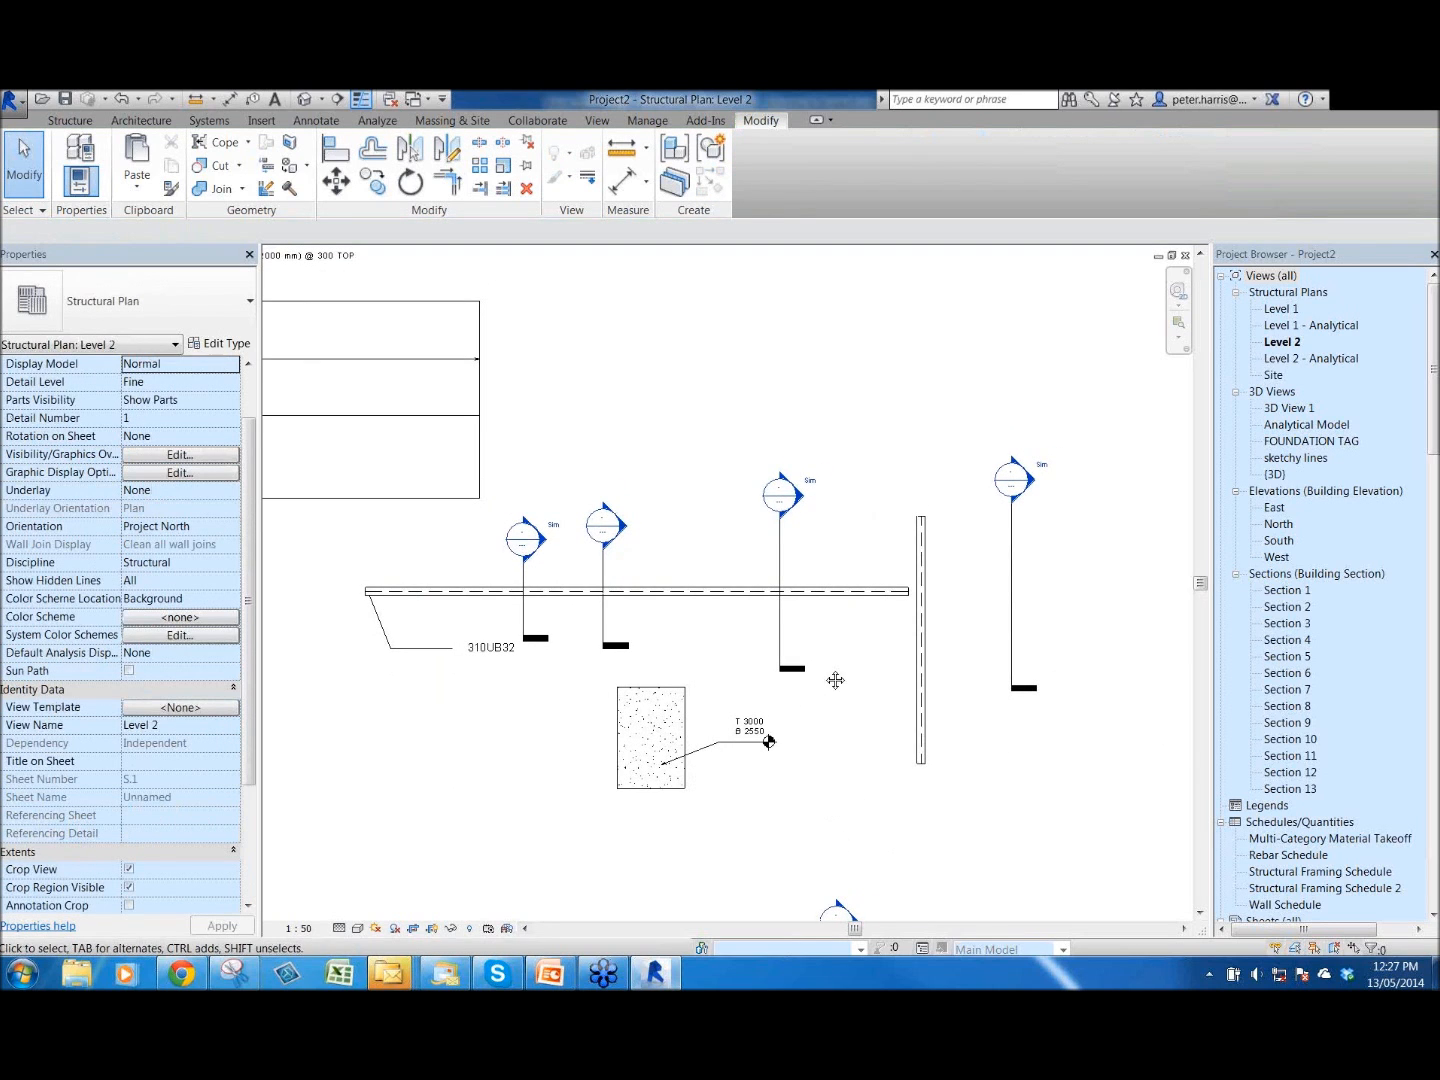
pyautogui.moveTo(809, 686); pyautogui.dragTo(839, 710, button='middle')
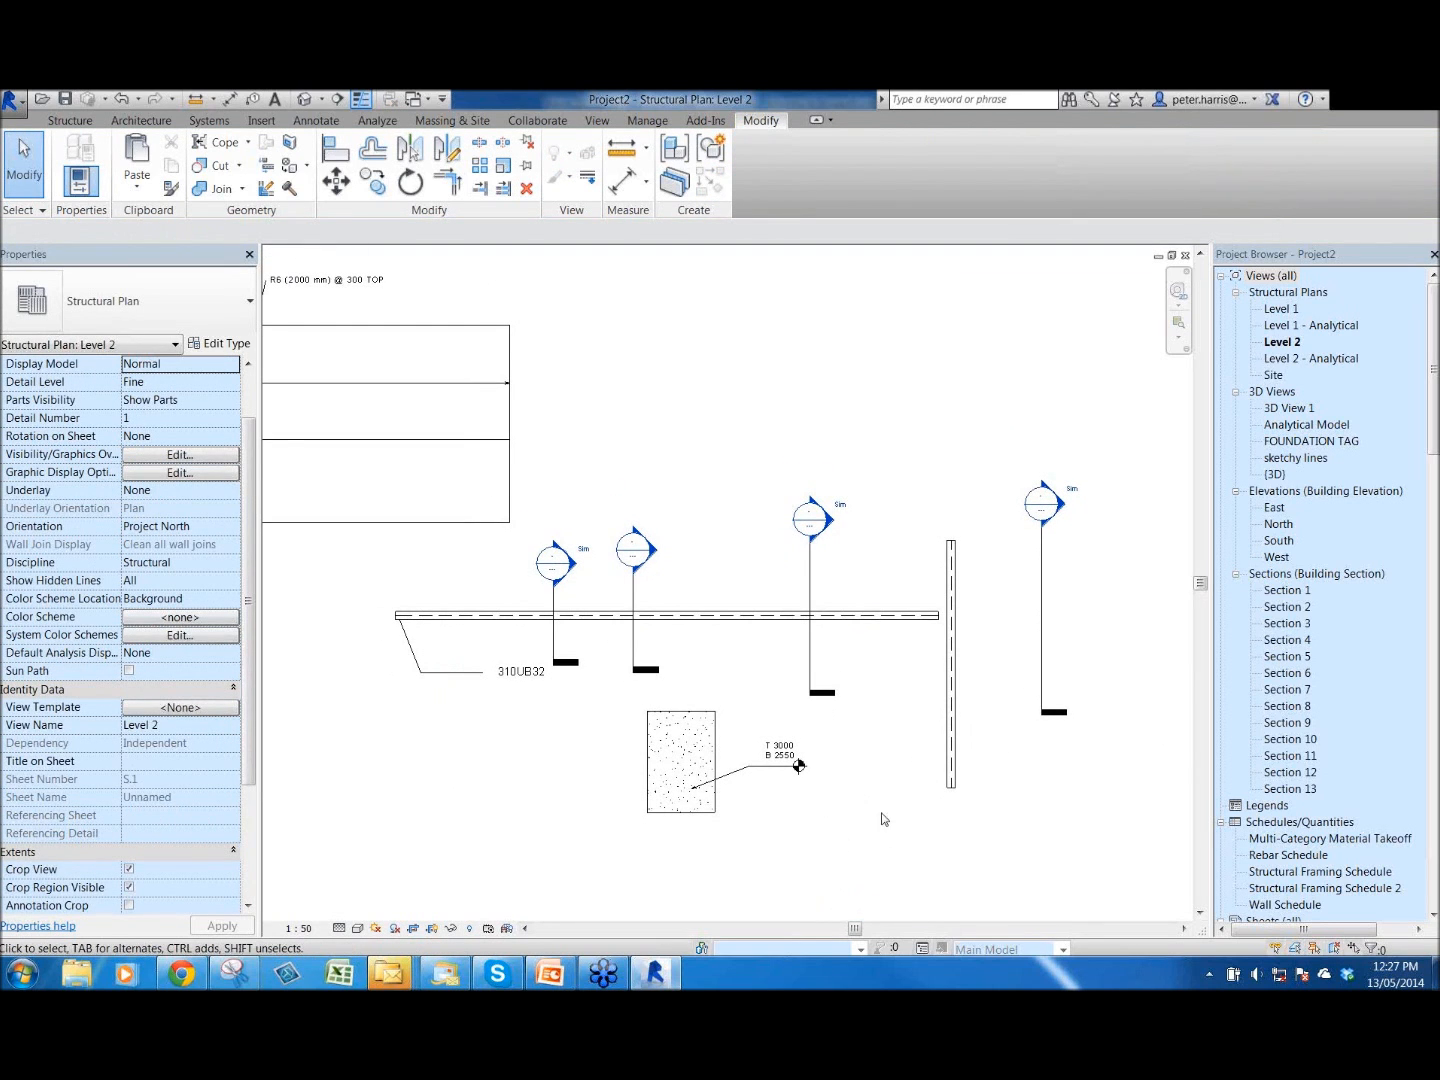
pyautogui.moveTo(884, 777); pyautogui.dragTo(898, 740, button='middle')
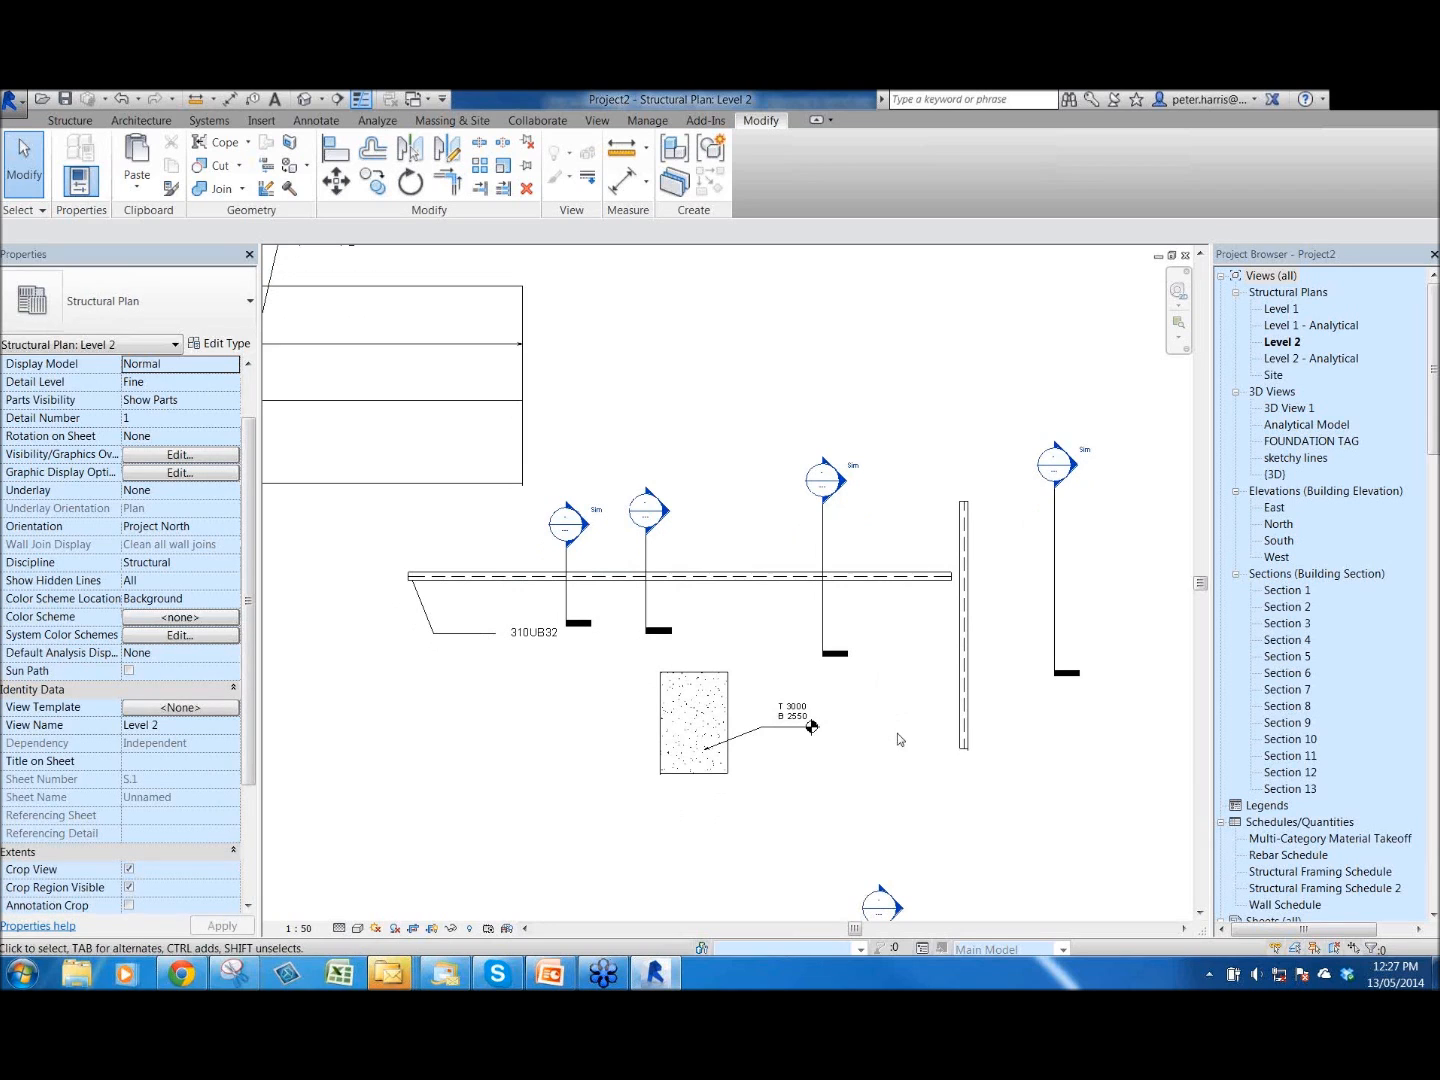
# - Return to the UB-Universal Beams family and review the parameter order in its Family Types, cancelling without changes
pyautogui.hotkey('ctrl', 'Tab')
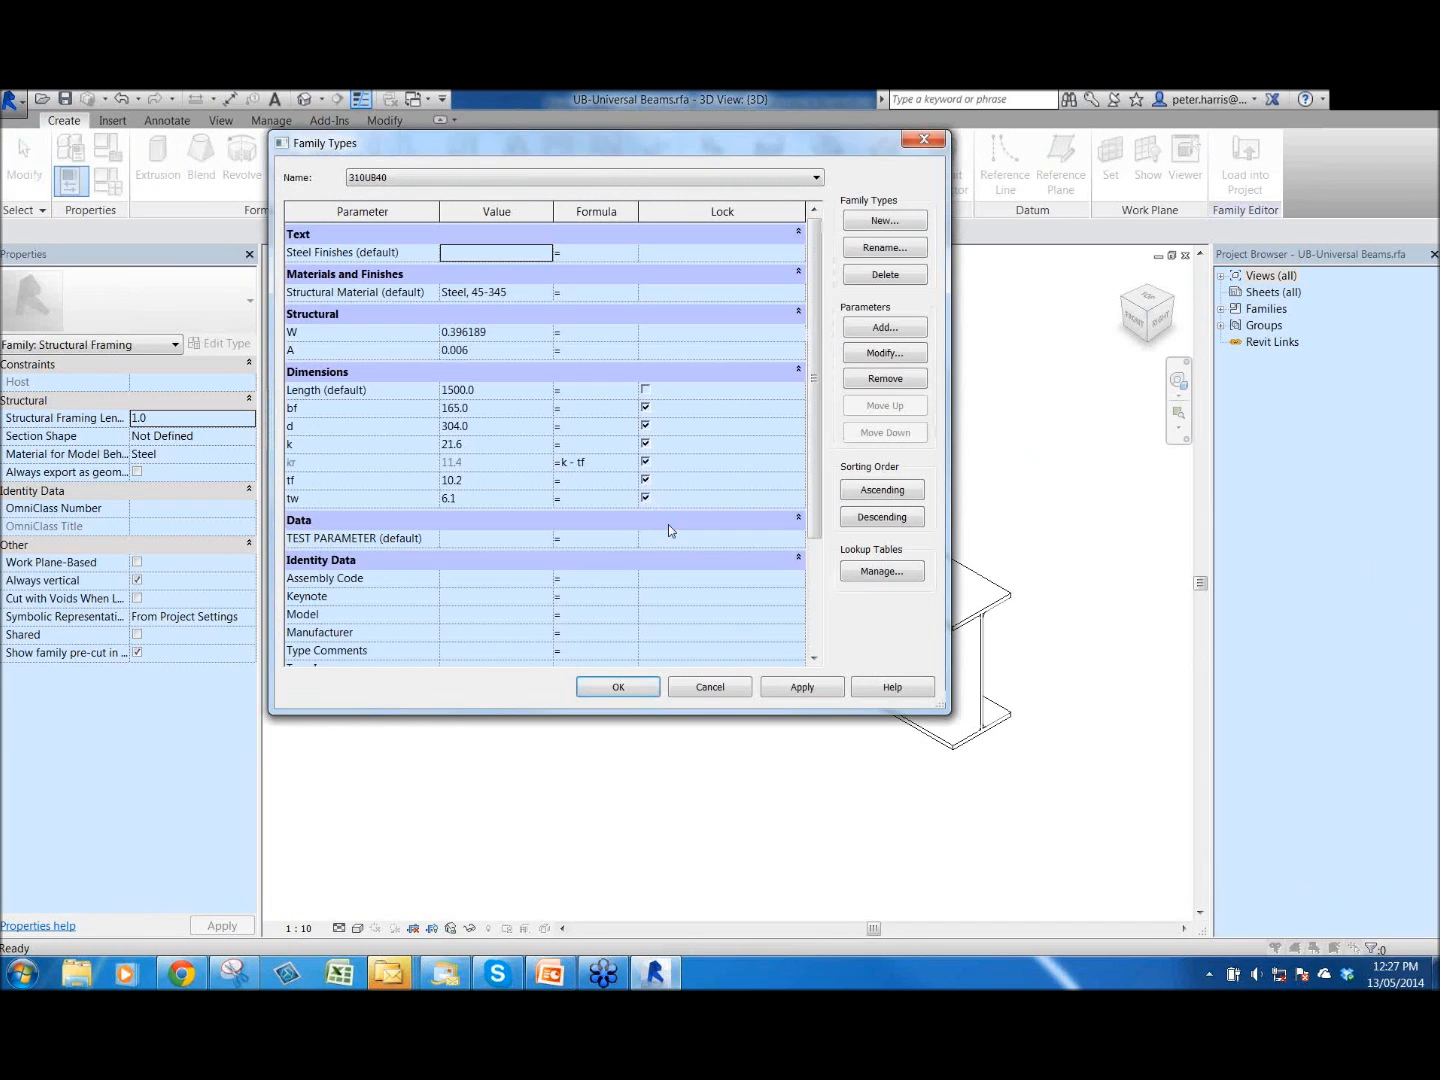
pyautogui.scroll(-3, 670, 530)
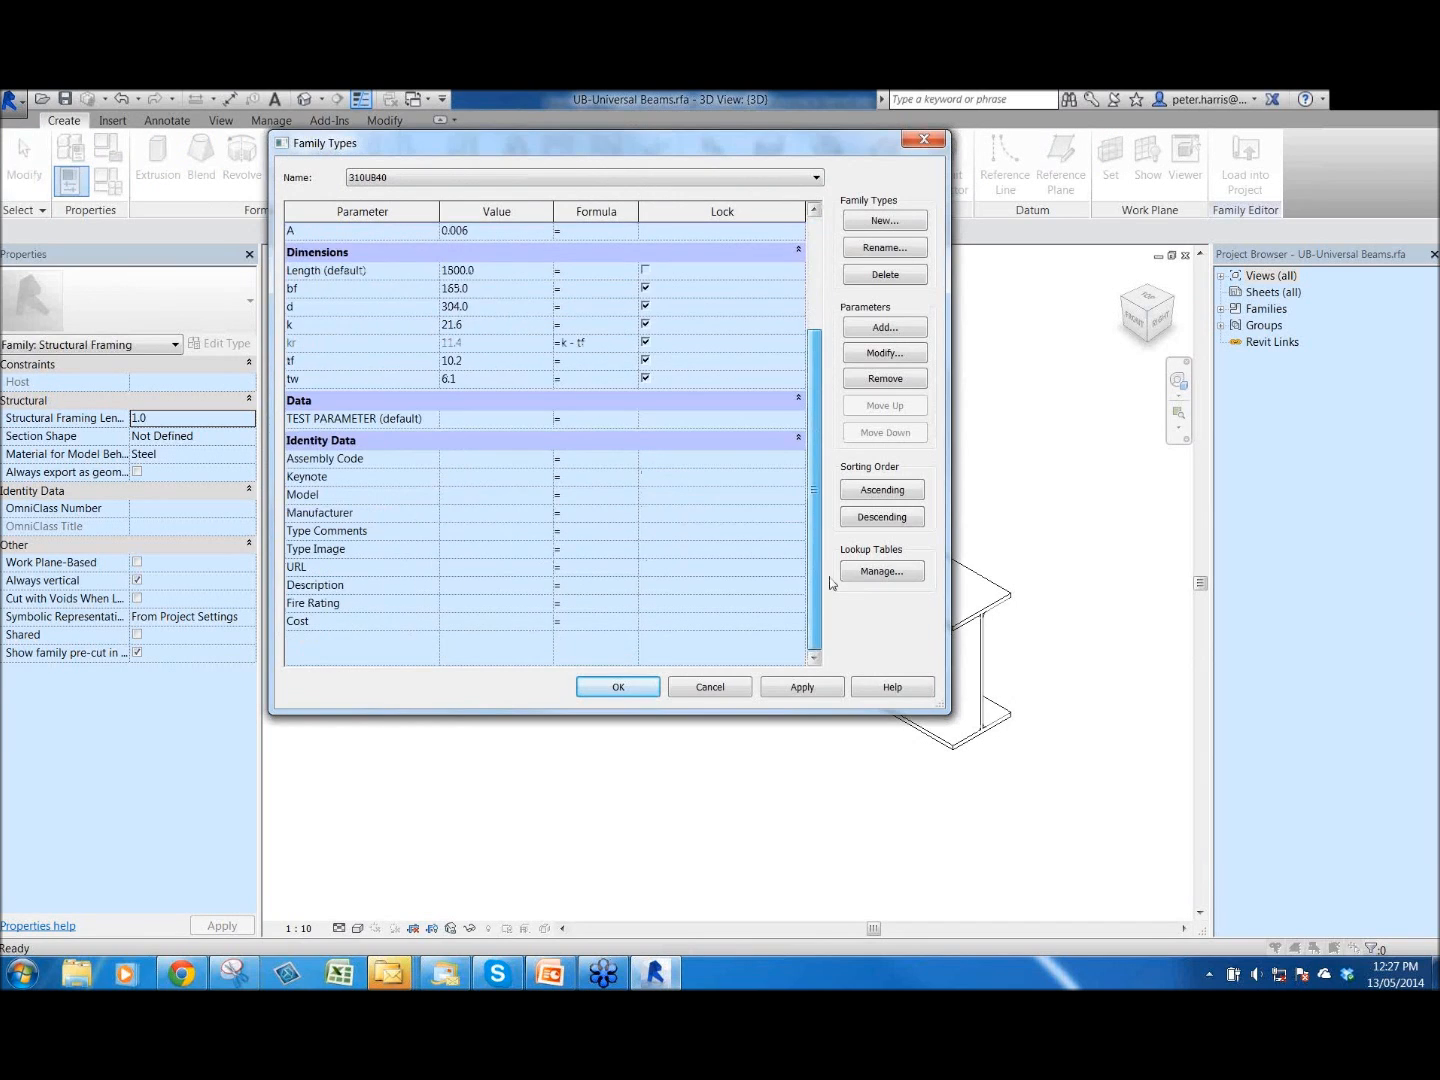
pyautogui.click(742, 689)
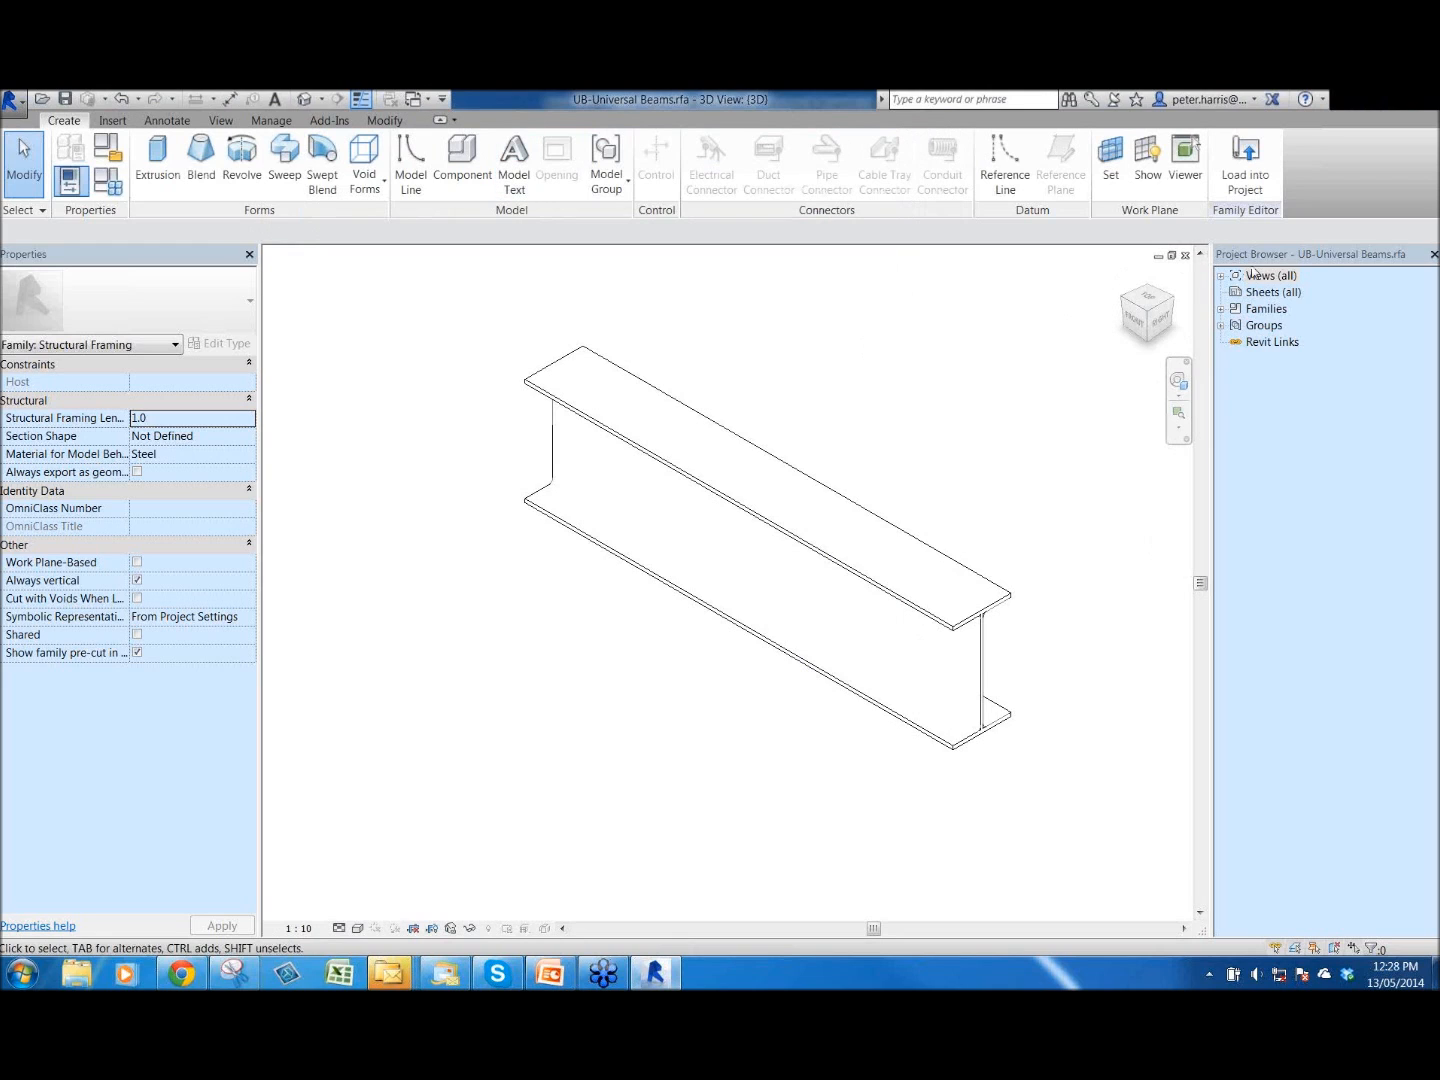
# - Close the UB-Universal Beams family and the Family23 tag family without saving either one
pyautogui.click(1187, 256)
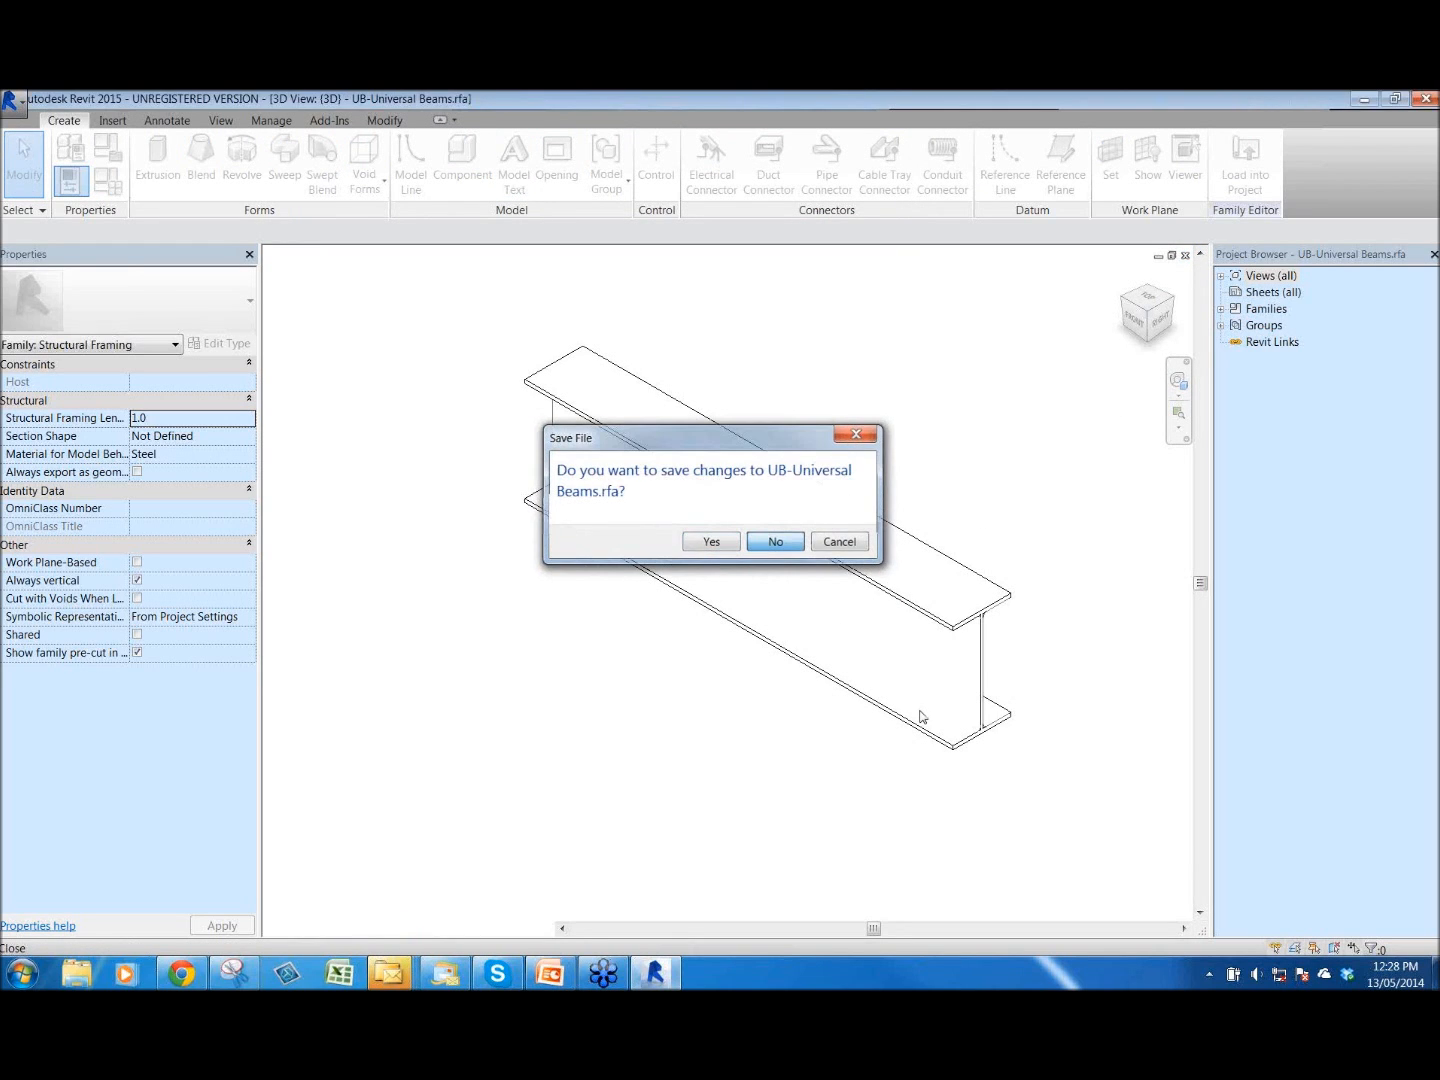
pyautogui.press('Return')
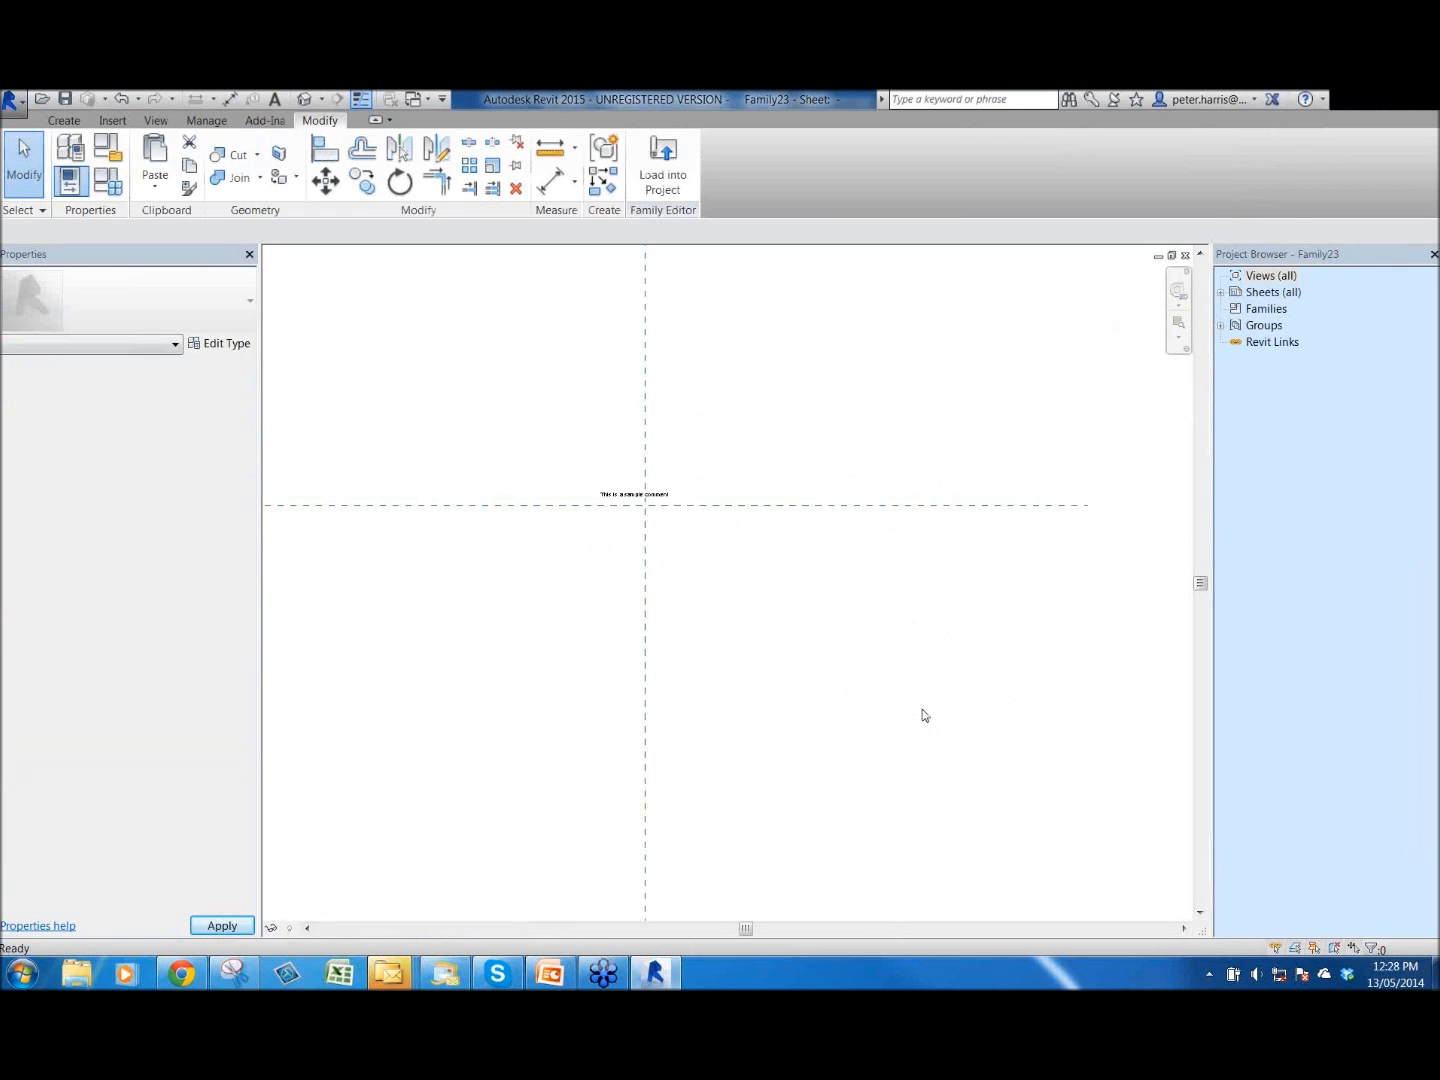
pyautogui.click(1187, 257)
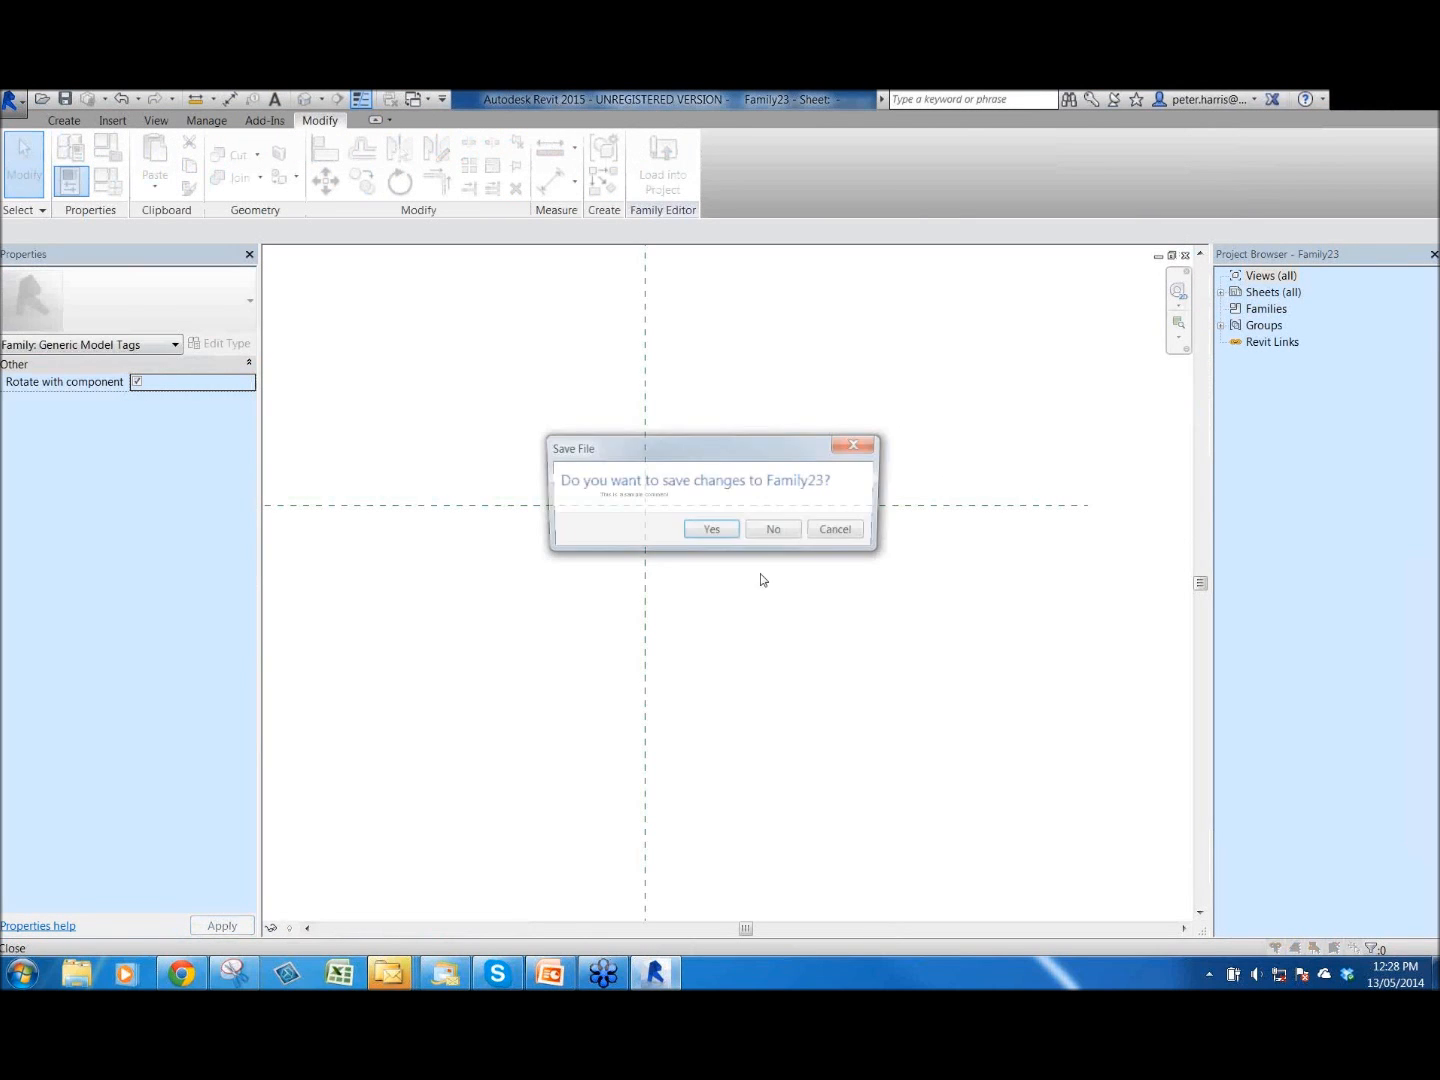
pyautogui.press('Return')
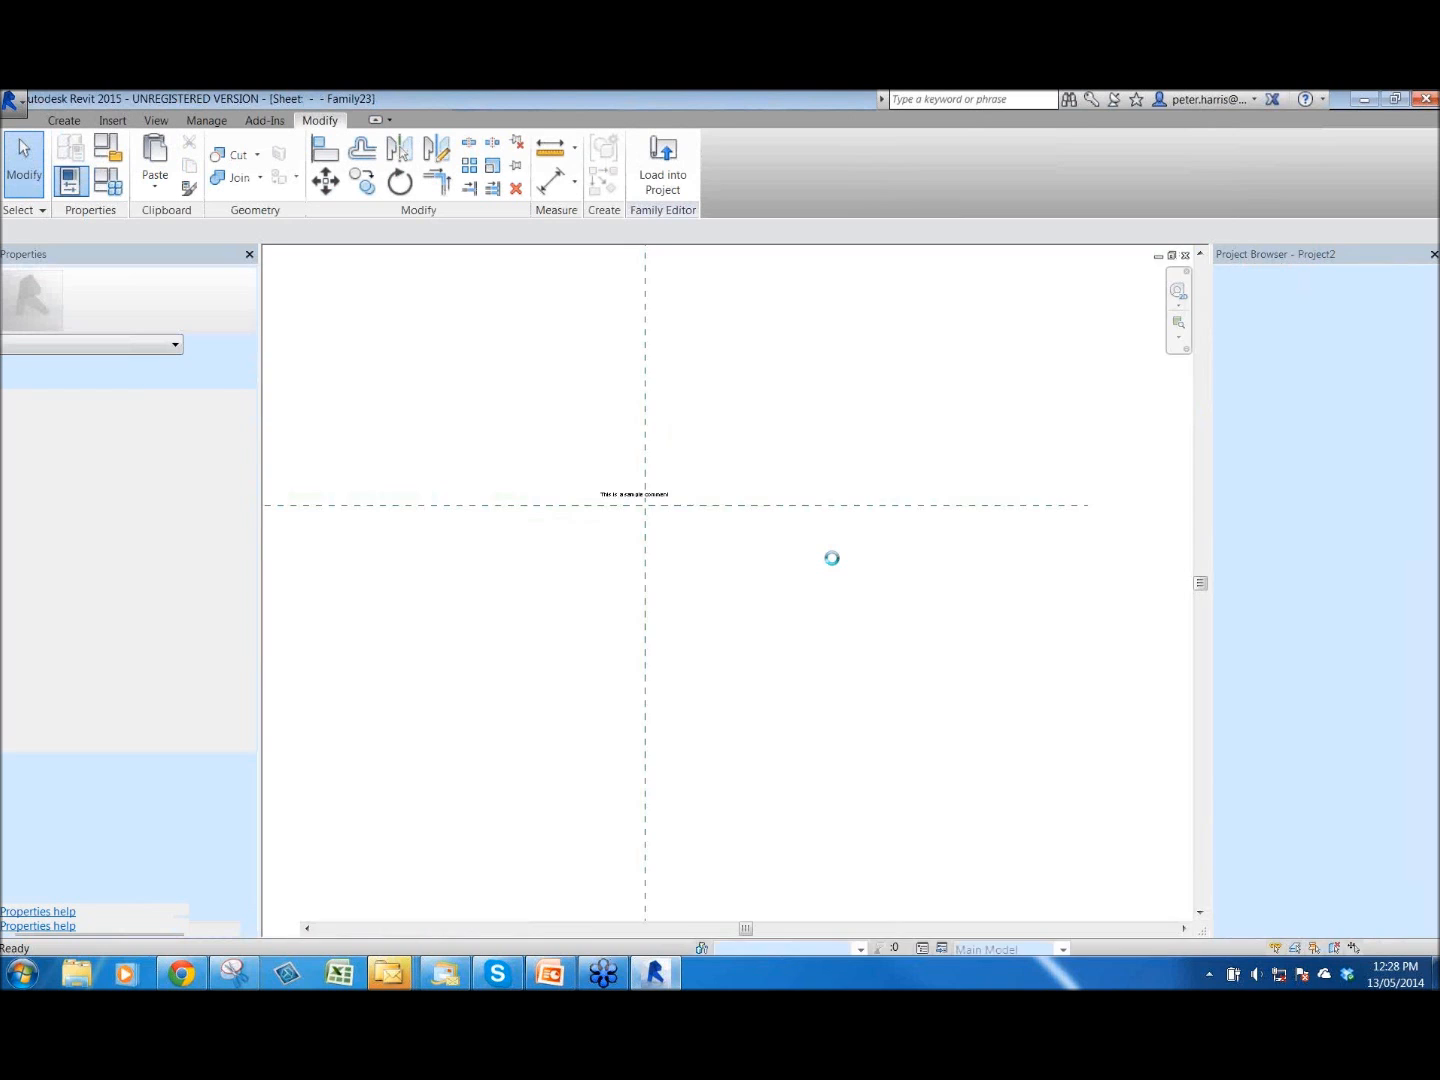
# - Open the 310UB32 beam's family from the Level 2 plan and bring up its Family Types
pyautogui.scroll(-3, 833, 574)
pyautogui.moveTo(890, 464); pyautogui.dragTo(747, 723, button='middle')
pyautogui.scroll(2, 929, 547)
pyautogui.moveTo(1019, 604); pyautogui.dragTo(790, 635, button='middle')
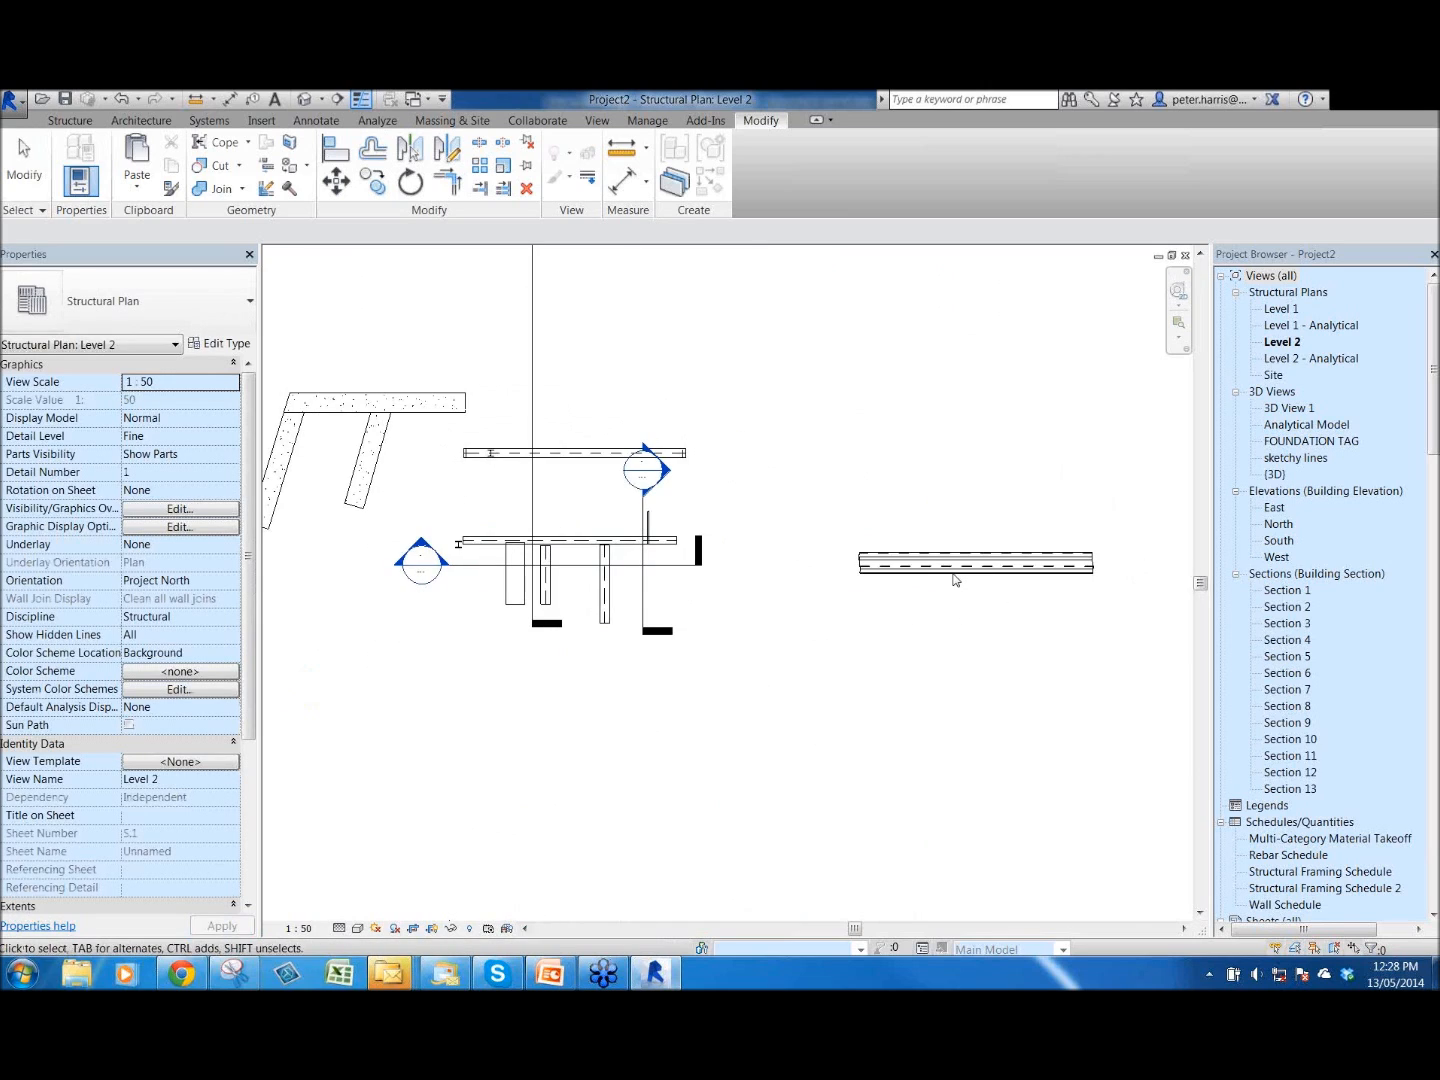
pyautogui.click(953, 579)
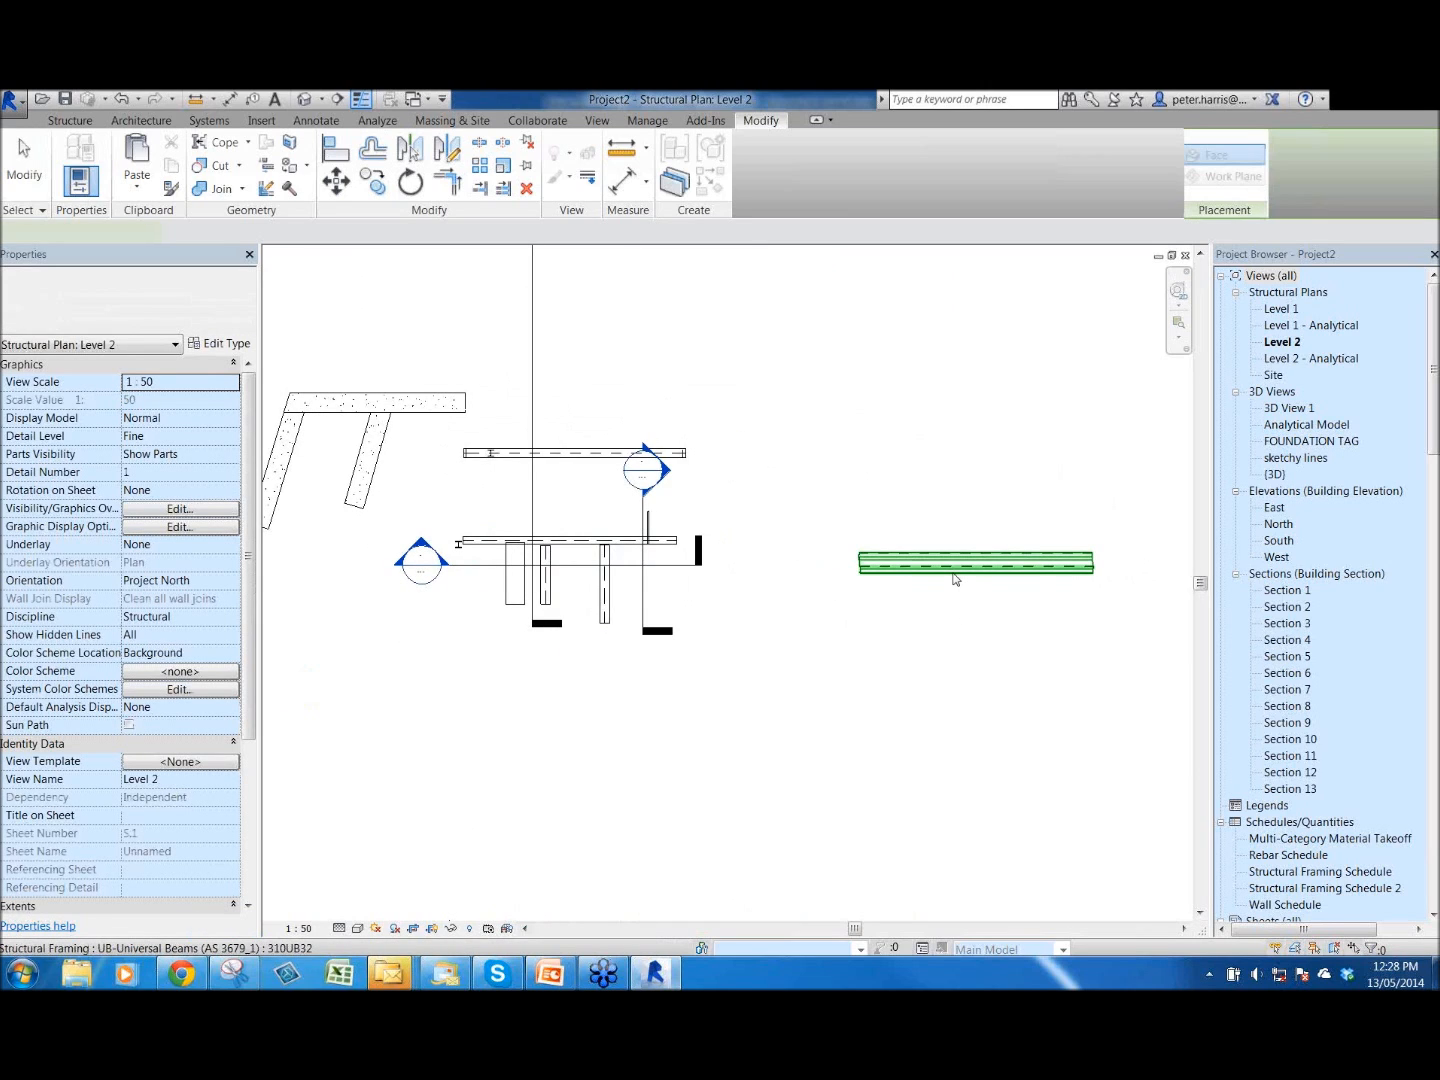
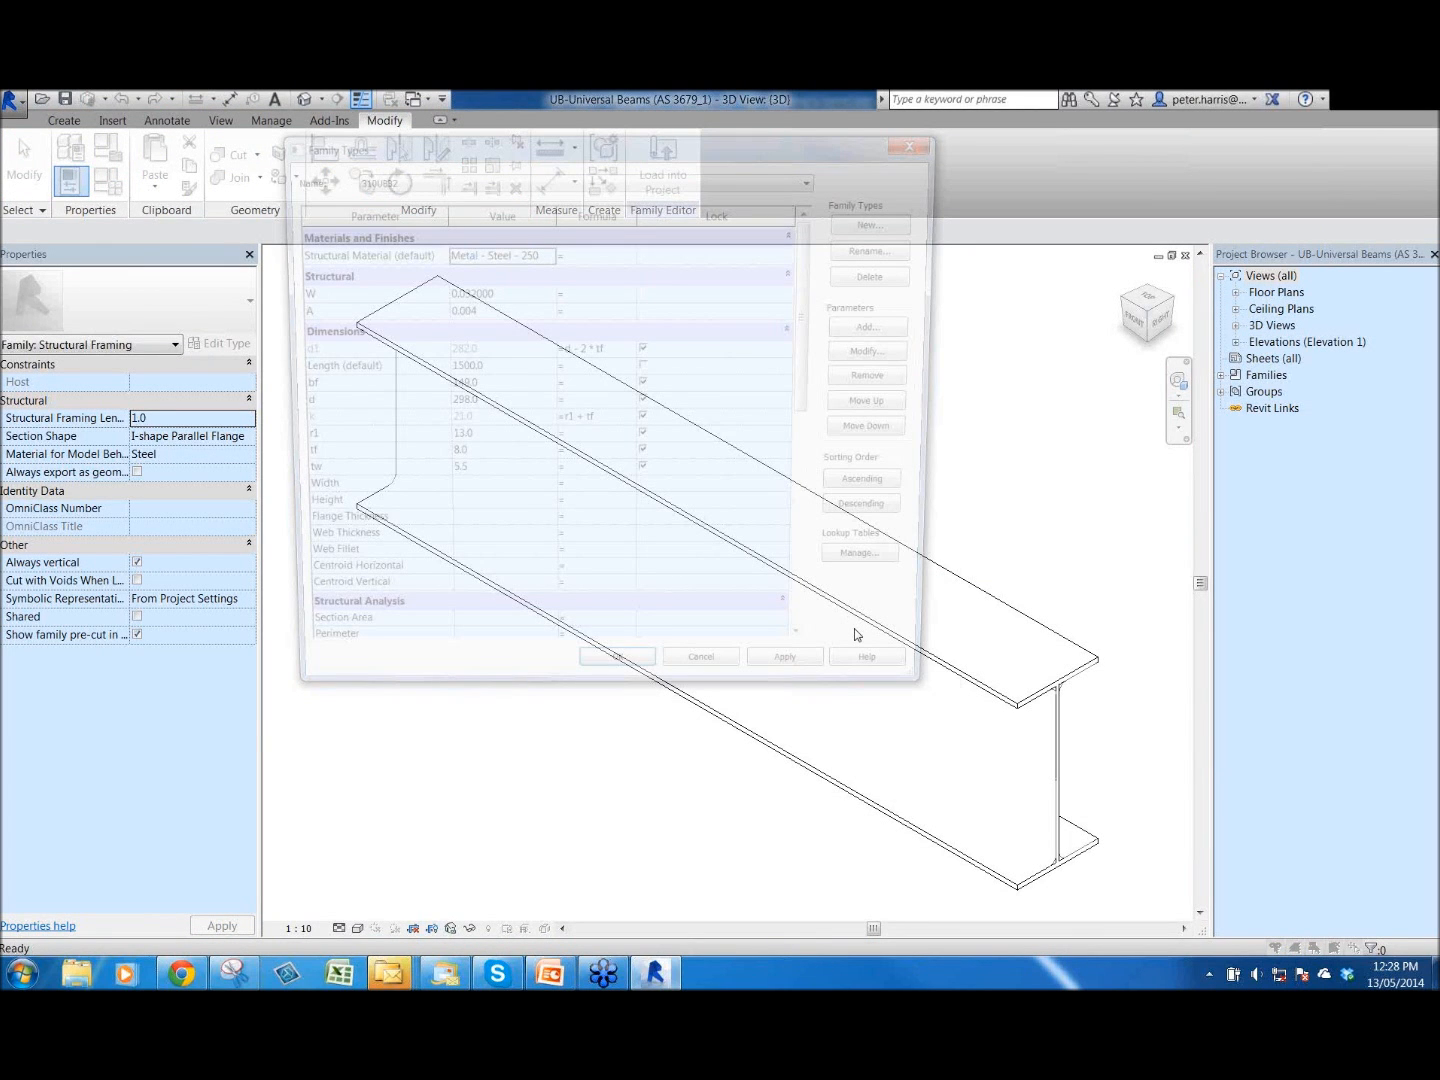
# - Examine the Structural Analysis and Identity Data parameters of type 310UB32 in Family Types, cancelling without changes
pyautogui.moveTo(823, 352); pyautogui.dragTo(833, 513)
pyautogui.click(340, 398)
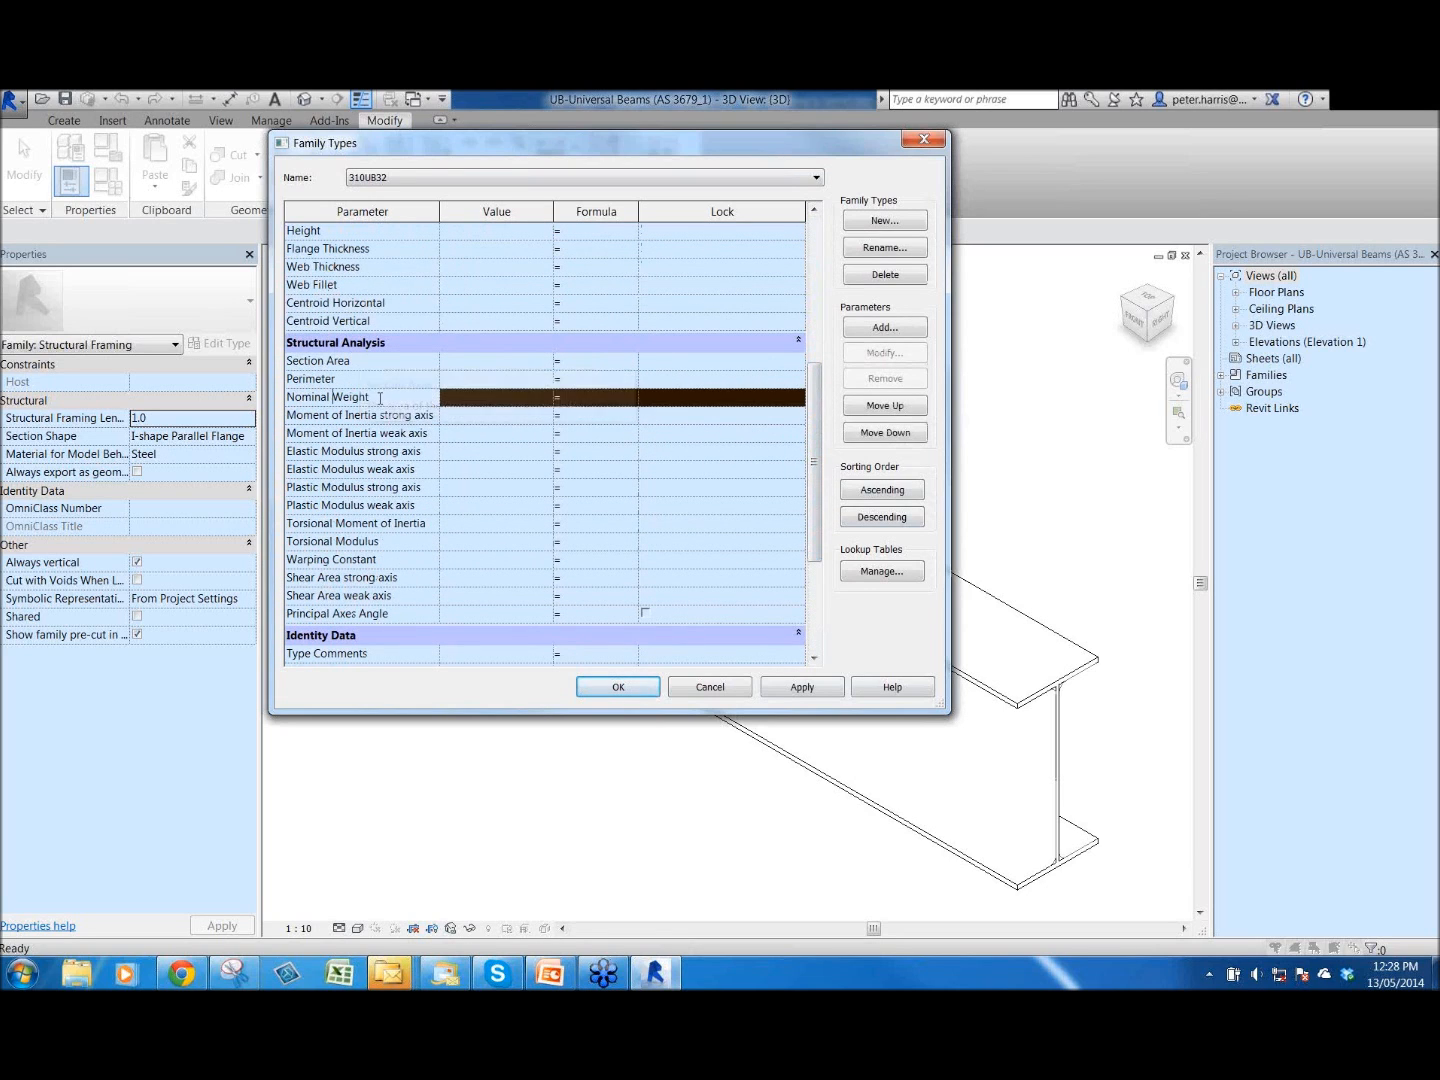
pyautogui.press('Down')
pyautogui.press('Down')
pyautogui.press('Down')
pyautogui.press('Down')
pyautogui.press('Down')
pyautogui.press('Down')
pyautogui.press('Down')
pyautogui.press('Down')
pyautogui.press('Down')
pyautogui.press('Down')
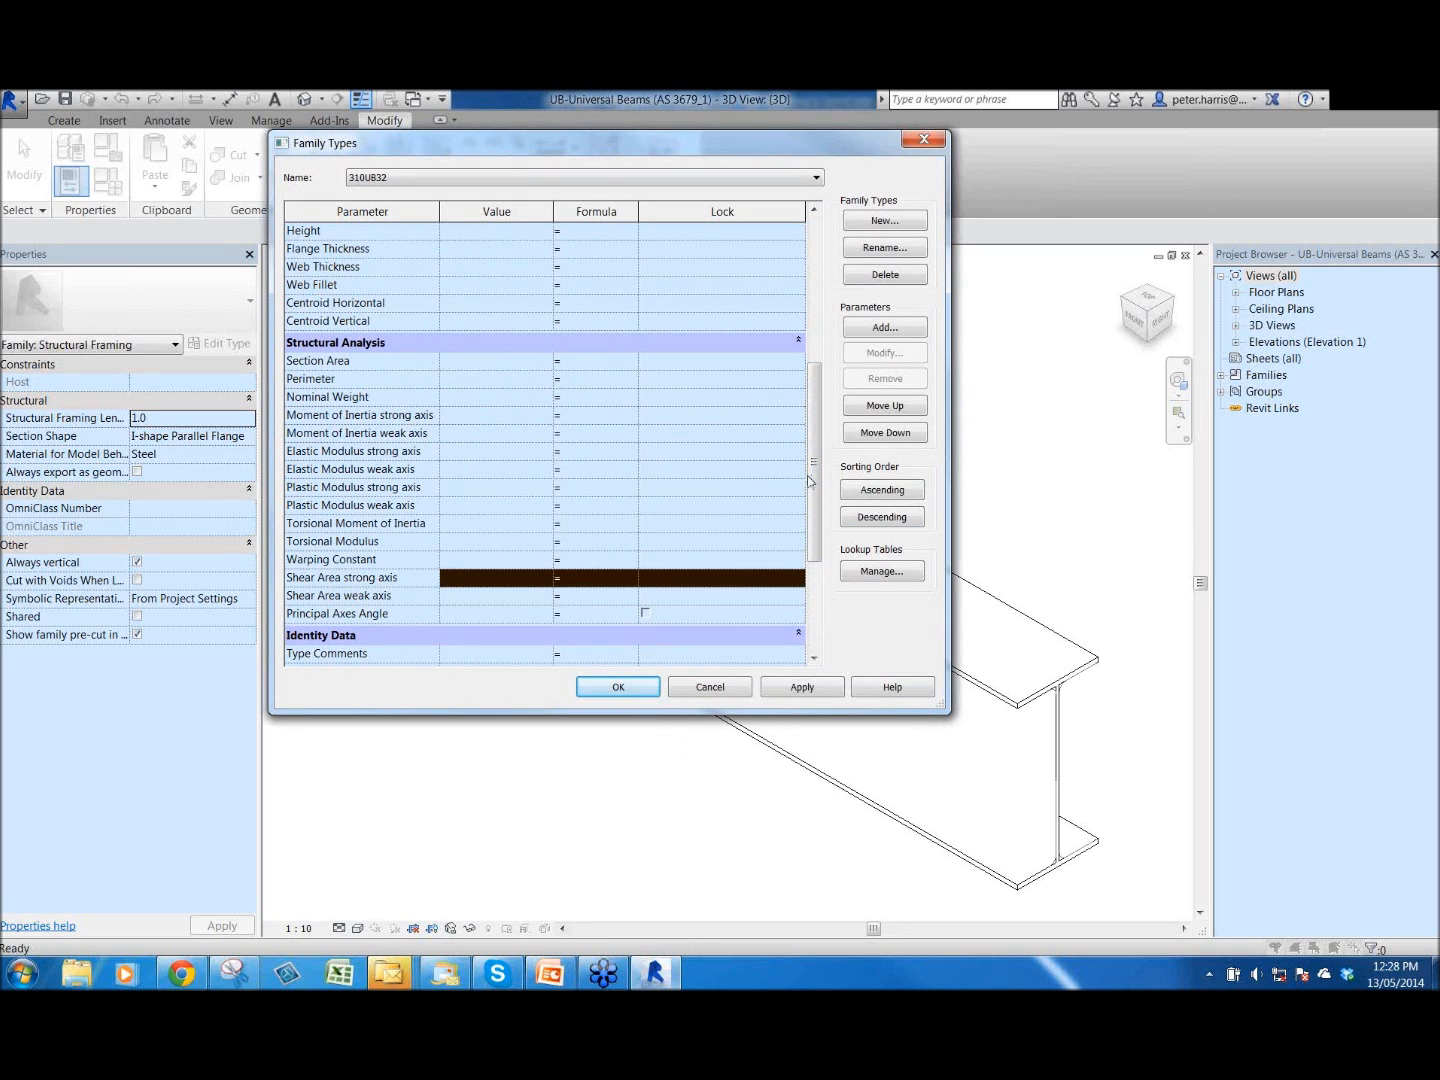
pyautogui.moveTo(820, 497); pyautogui.dragTo(818, 590)
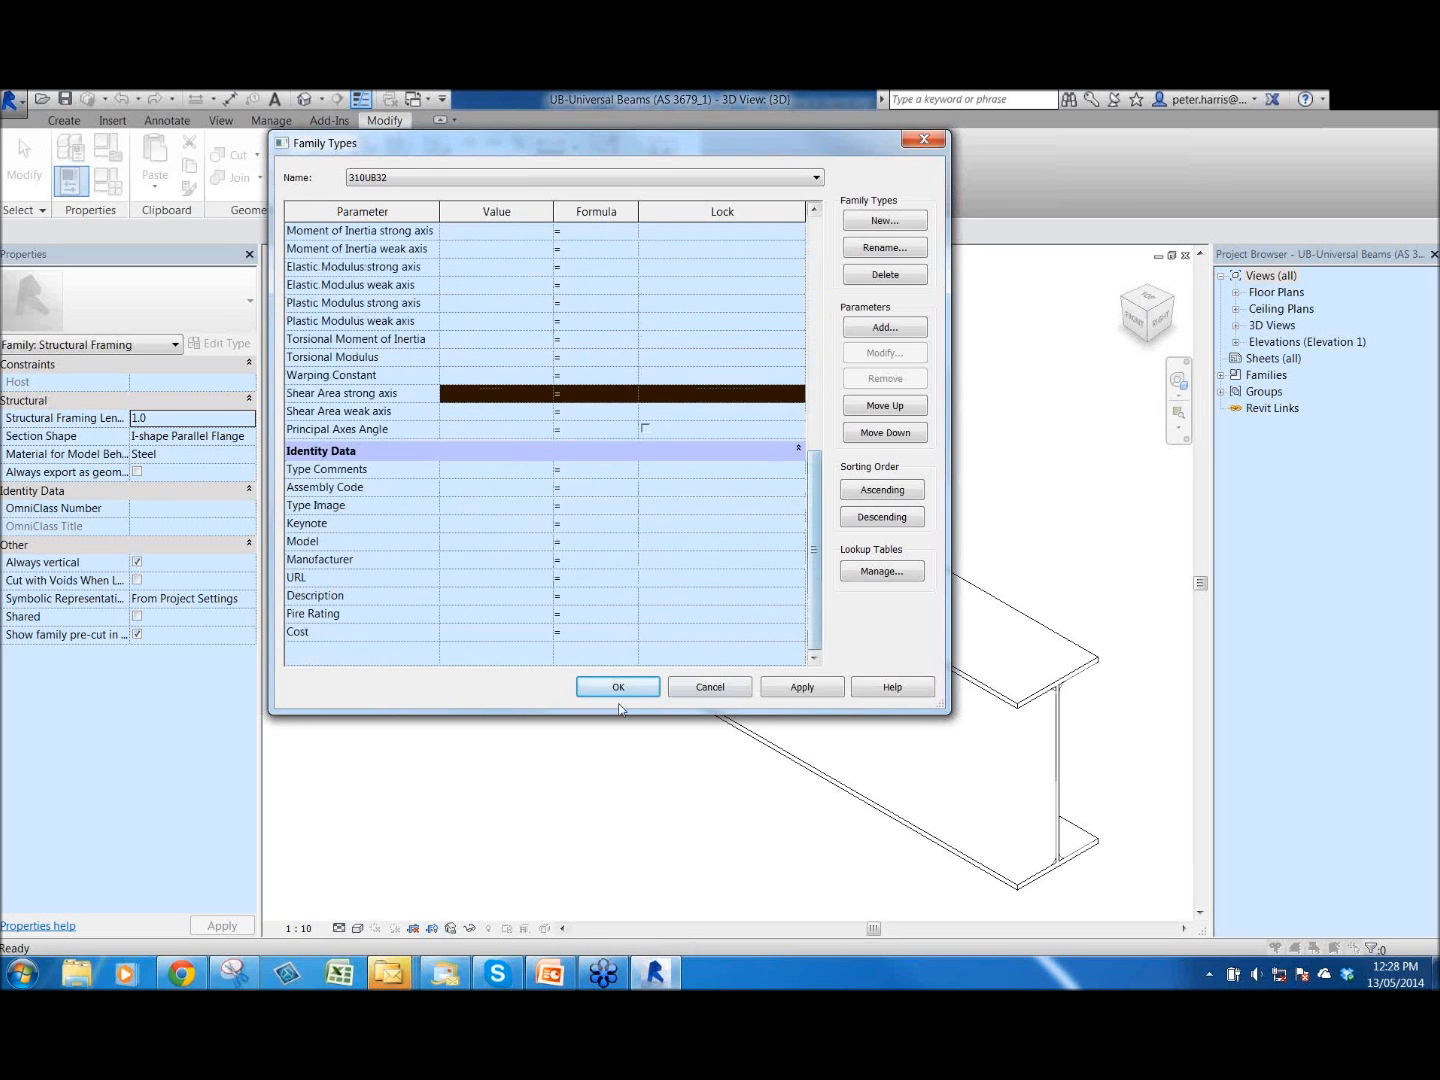
pyautogui.click(710, 687)
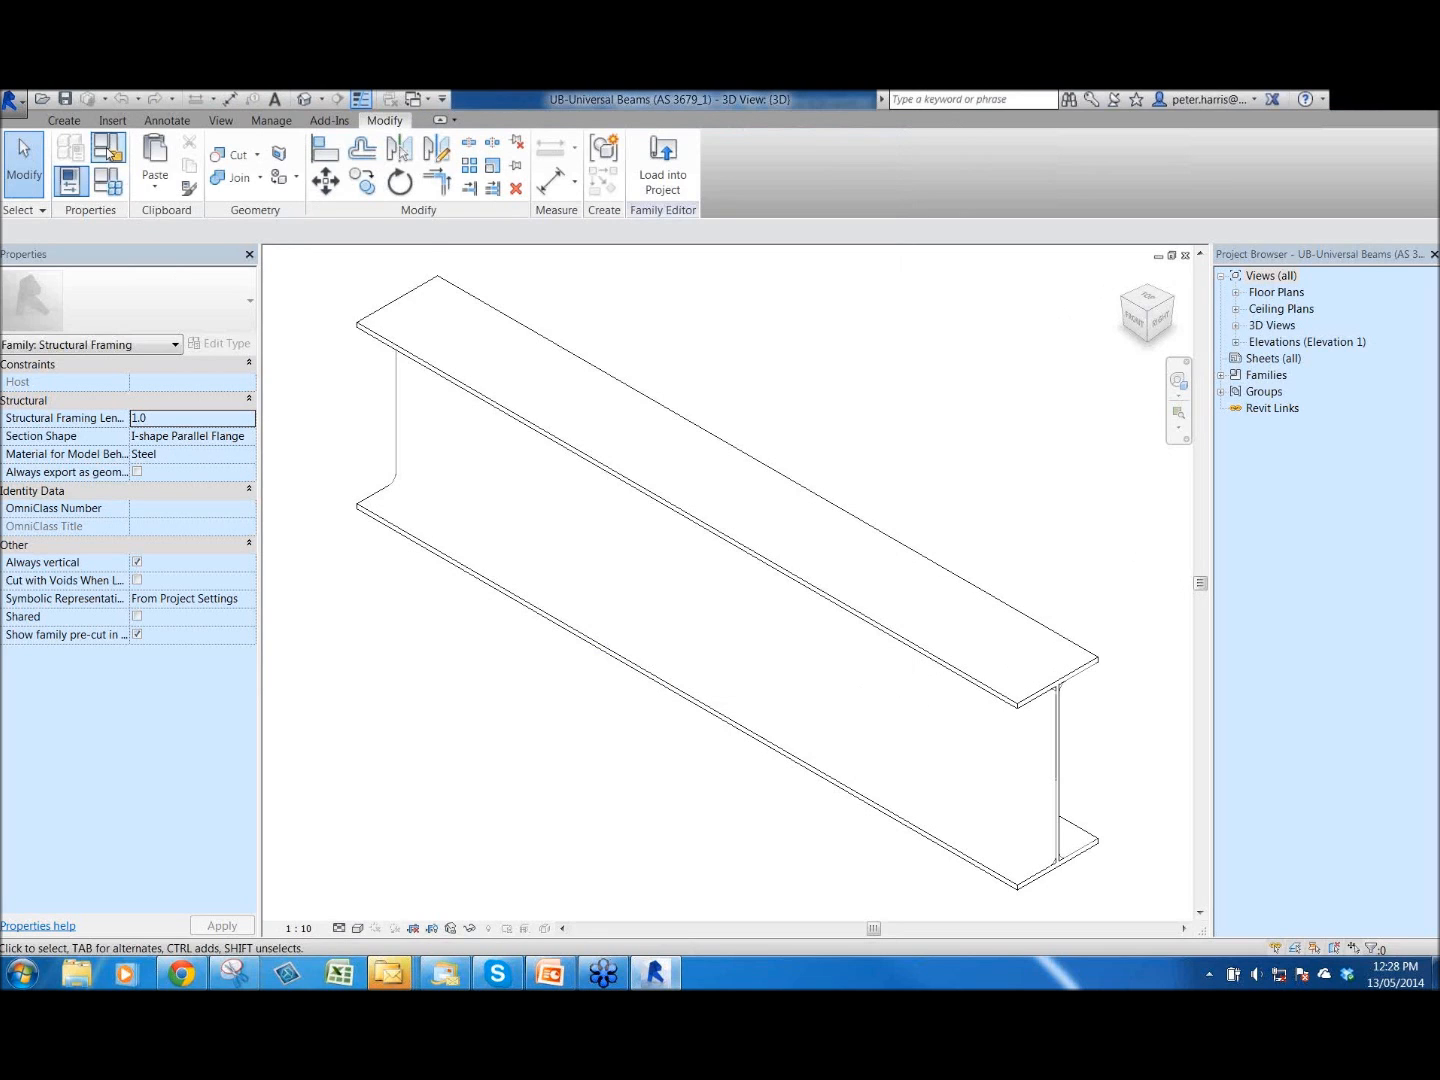
# - Review the Section Shape options in the beam family's Family Category and Parameters, cancelling without changes
pyautogui.click(110, 150)
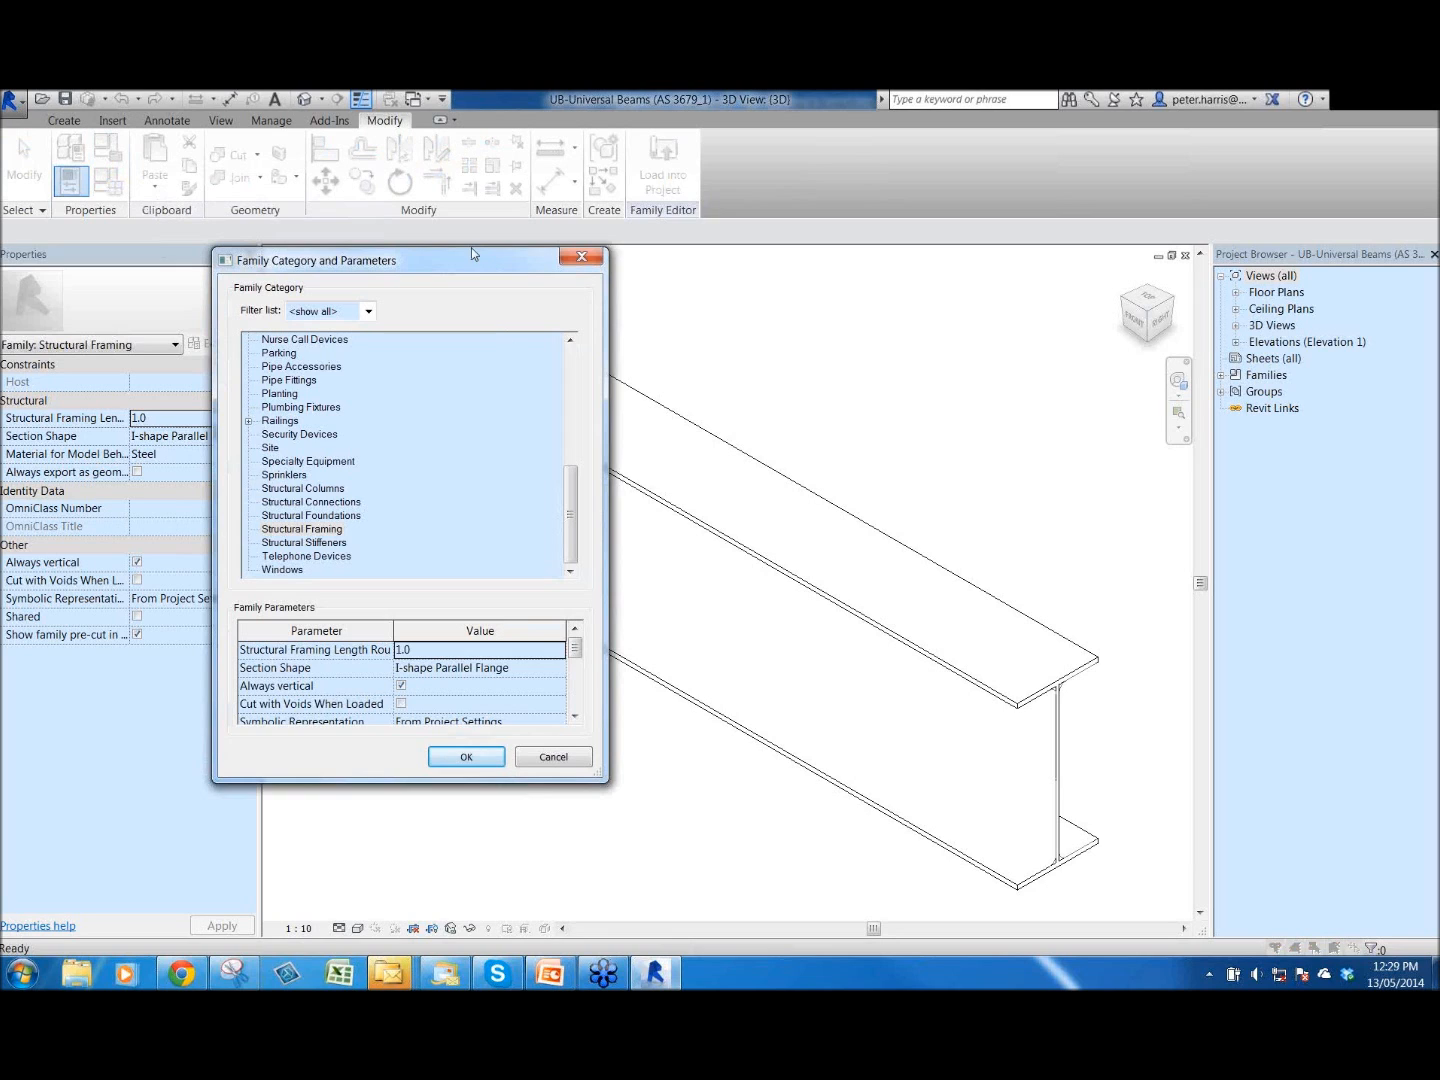
pyautogui.moveTo(472, 251); pyautogui.dragTo(442, 199)
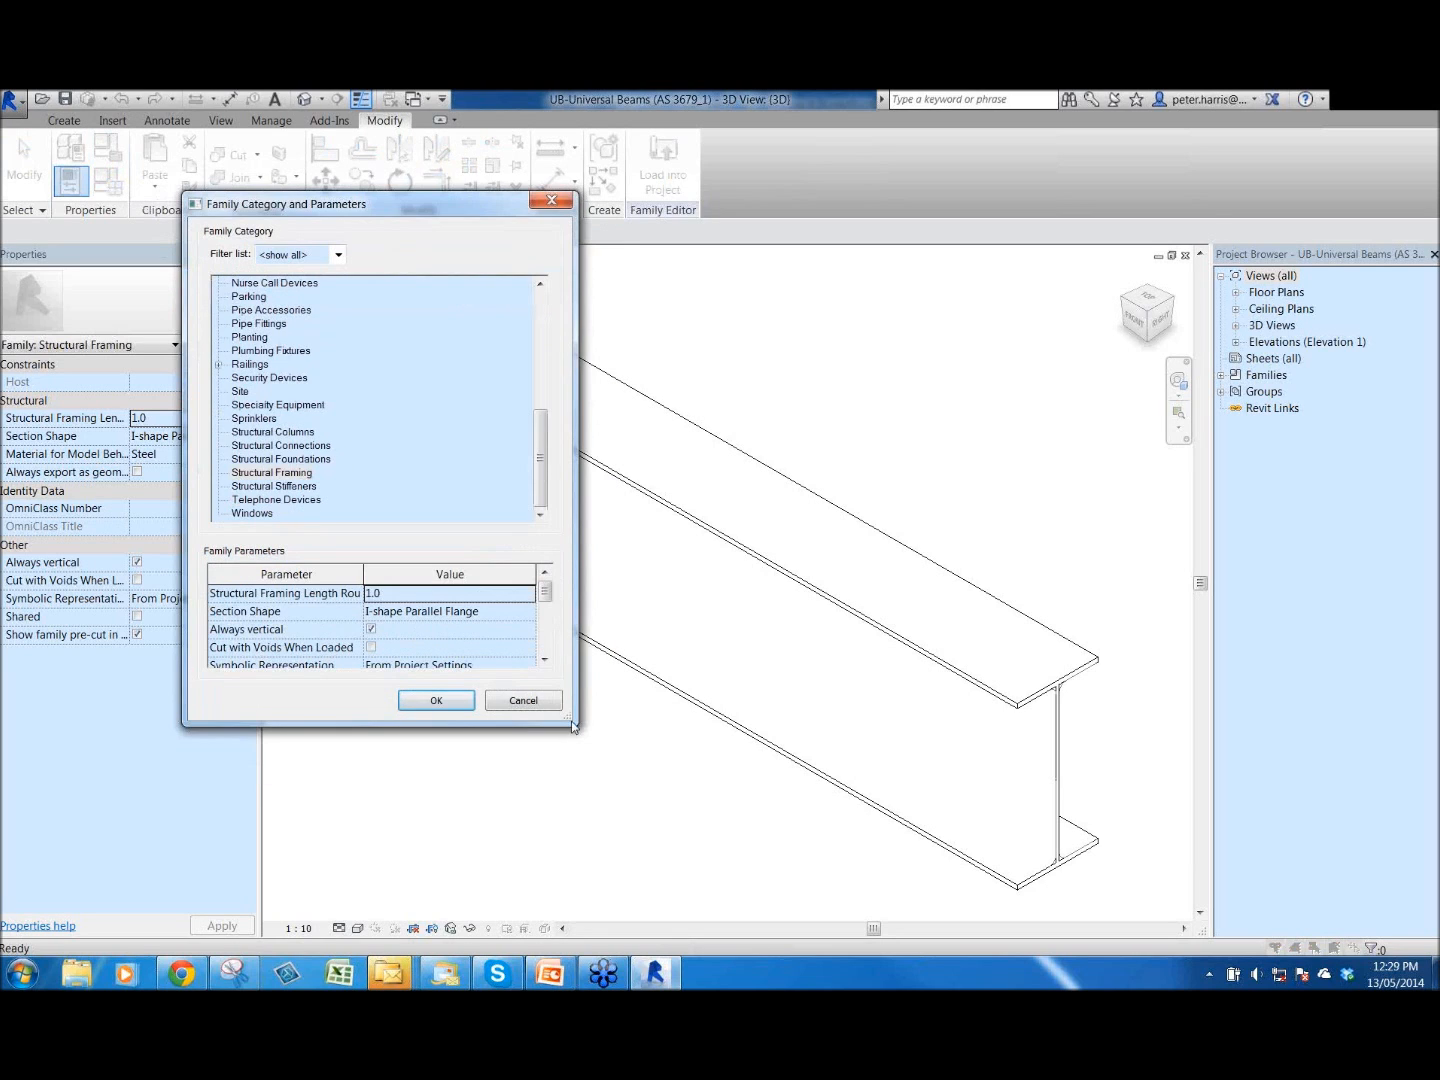
pyautogui.moveTo(580, 732); pyautogui.dragTo(781, 776)
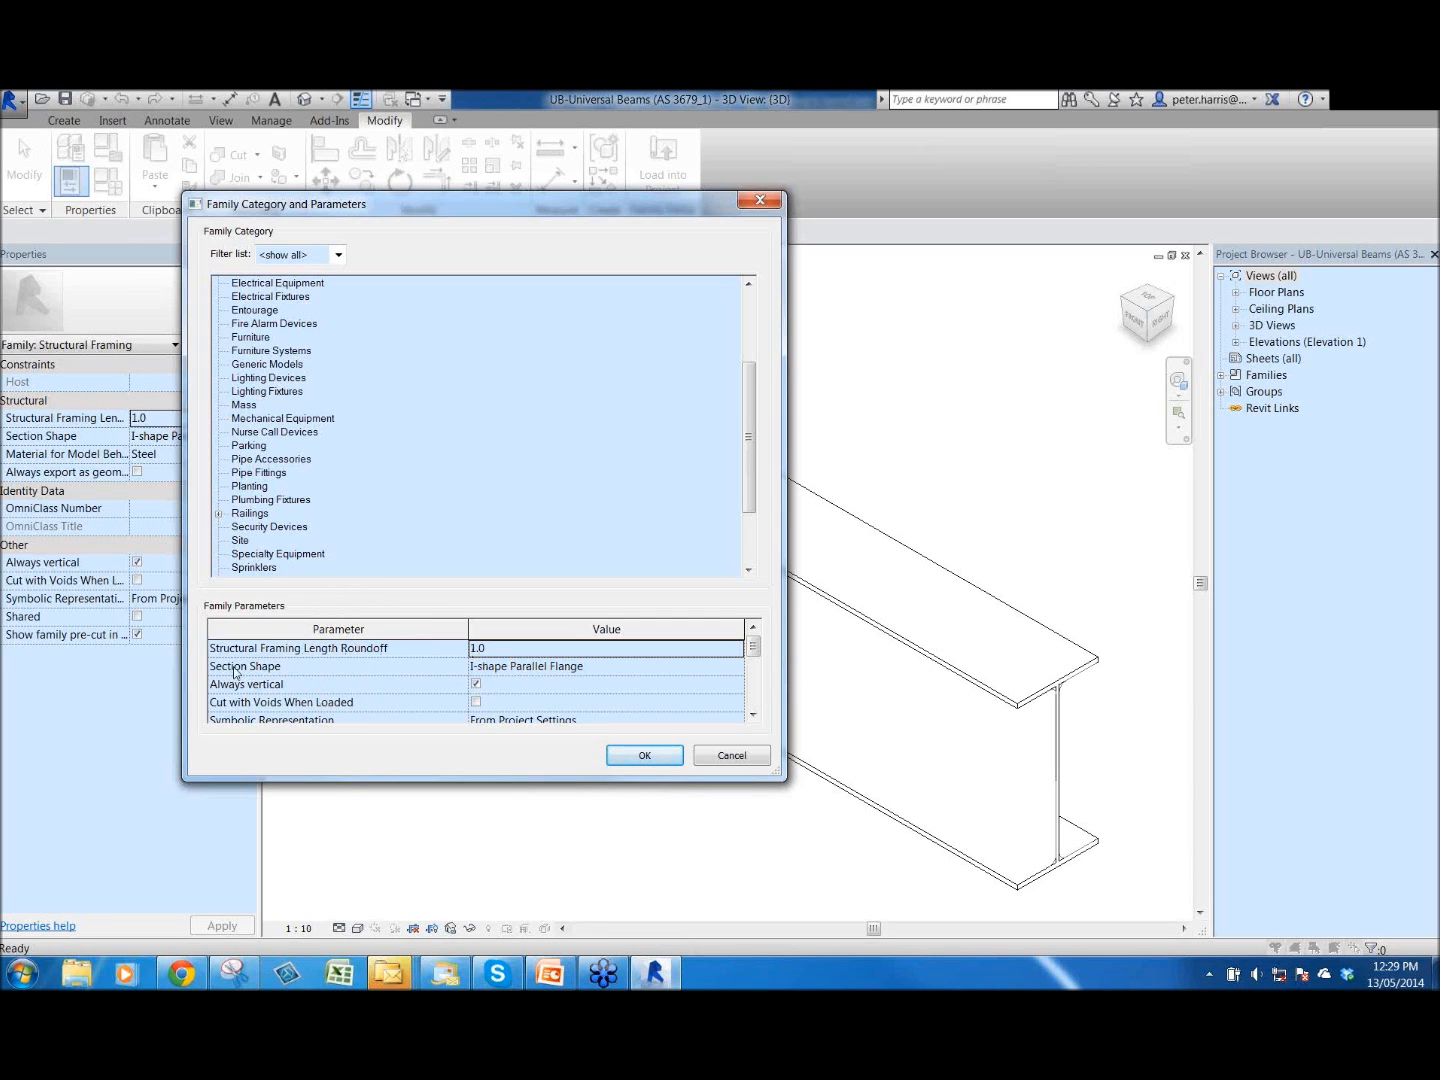
pyautogui.click(612, 667)
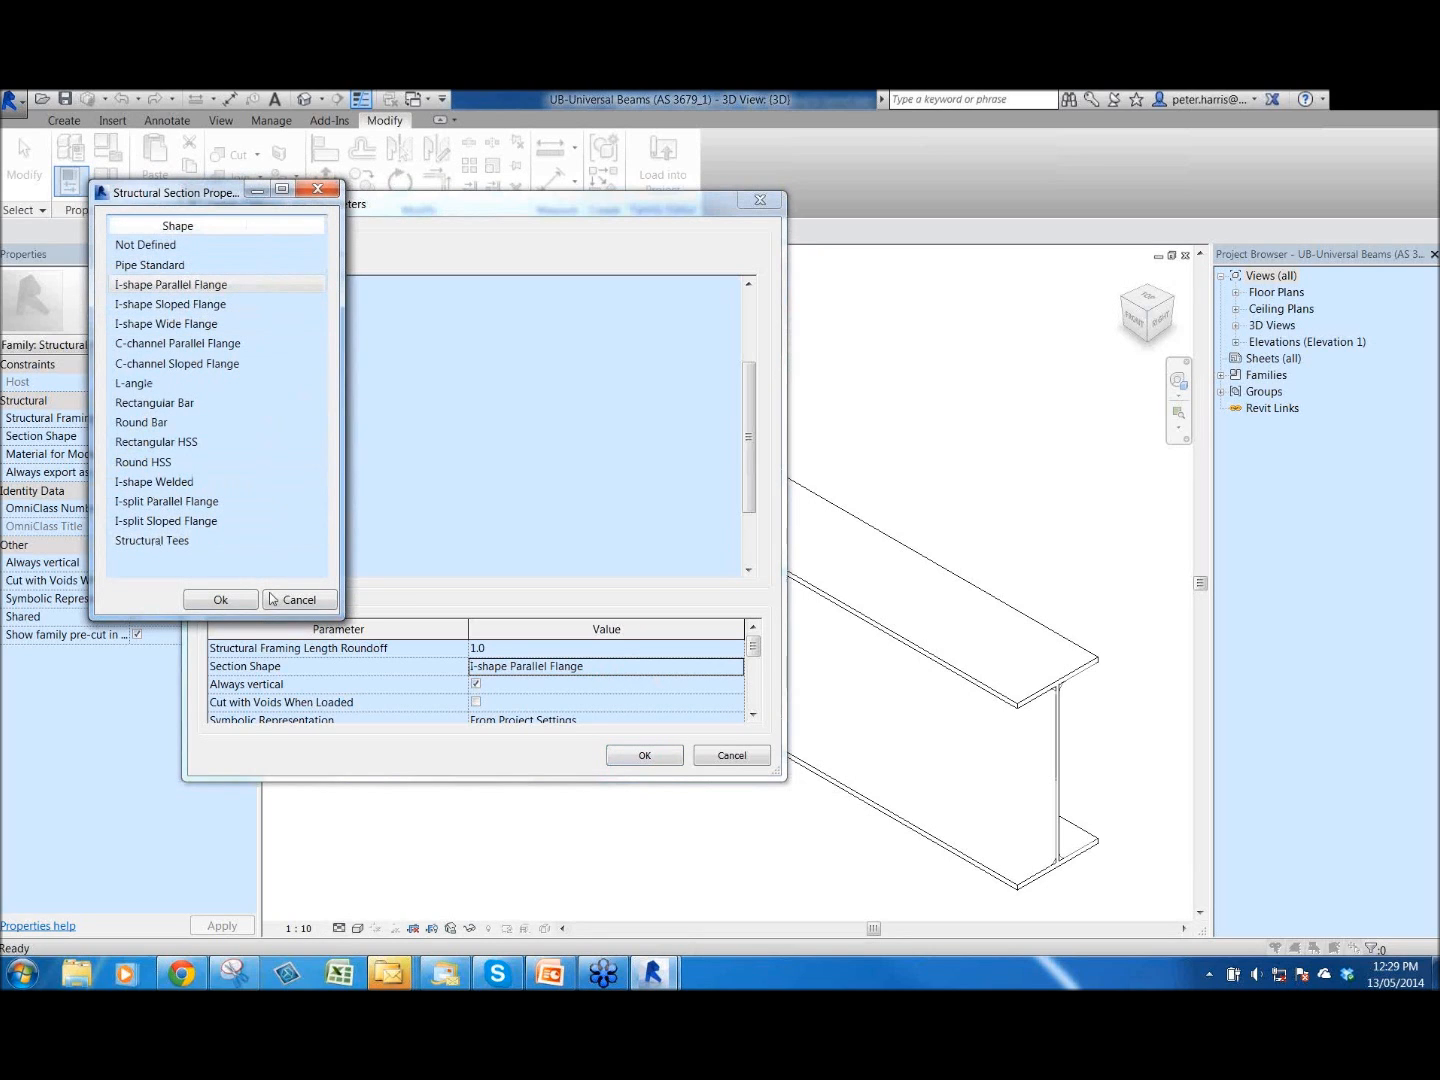
pyautogui.click(298, 599)
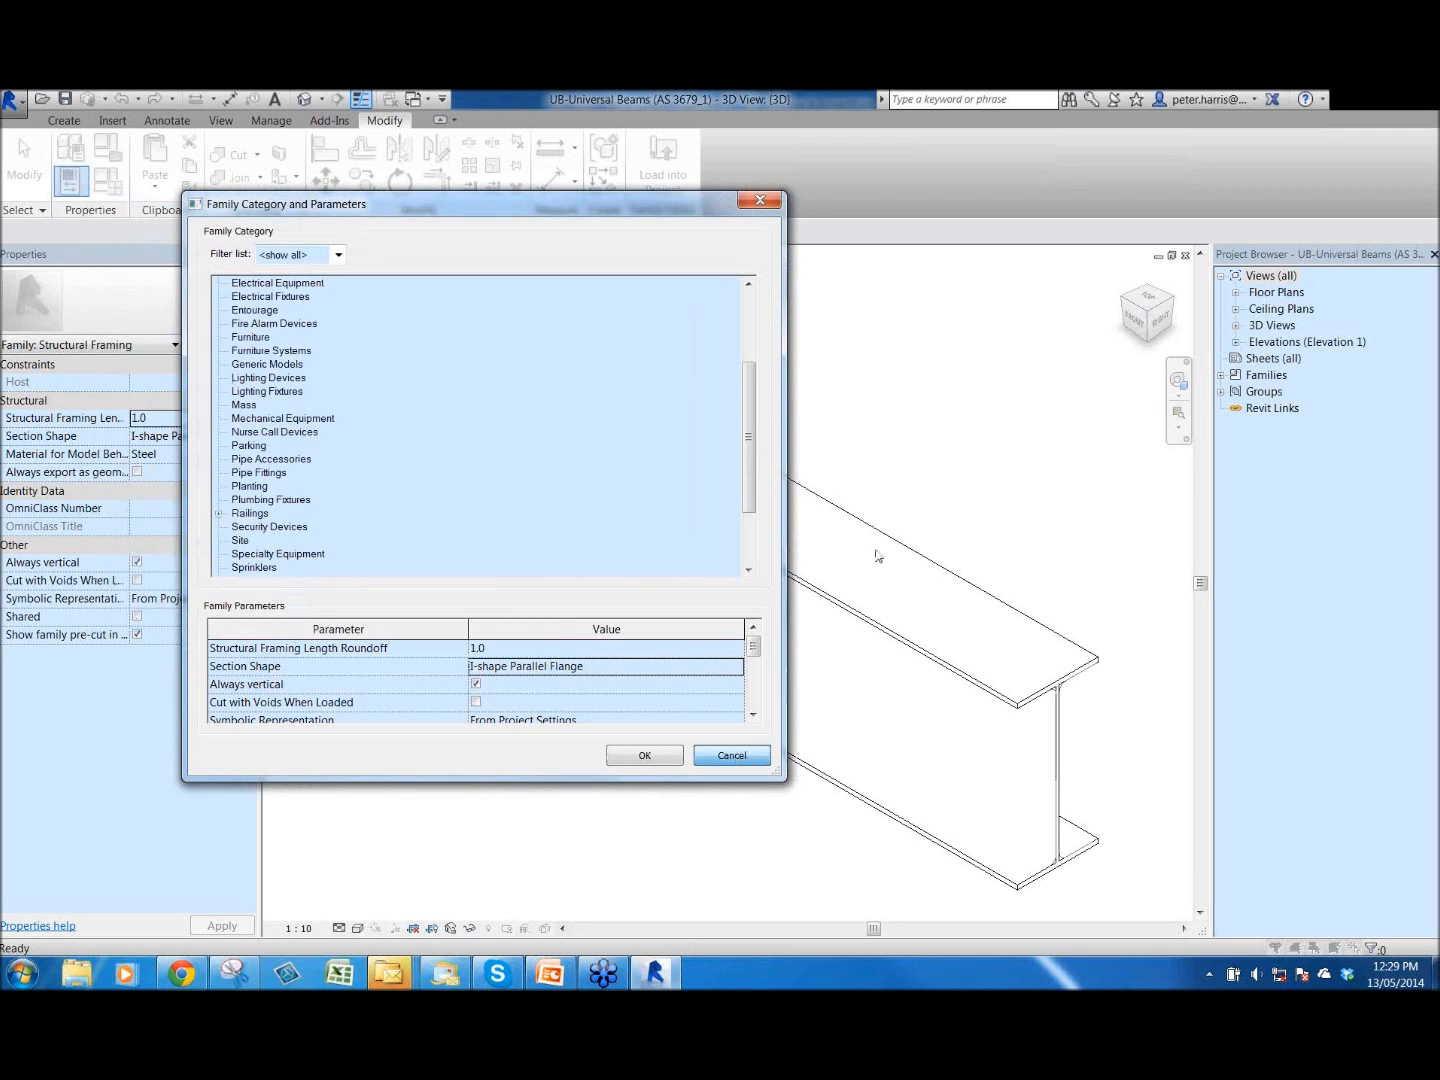
pyautogui.press('Escape')
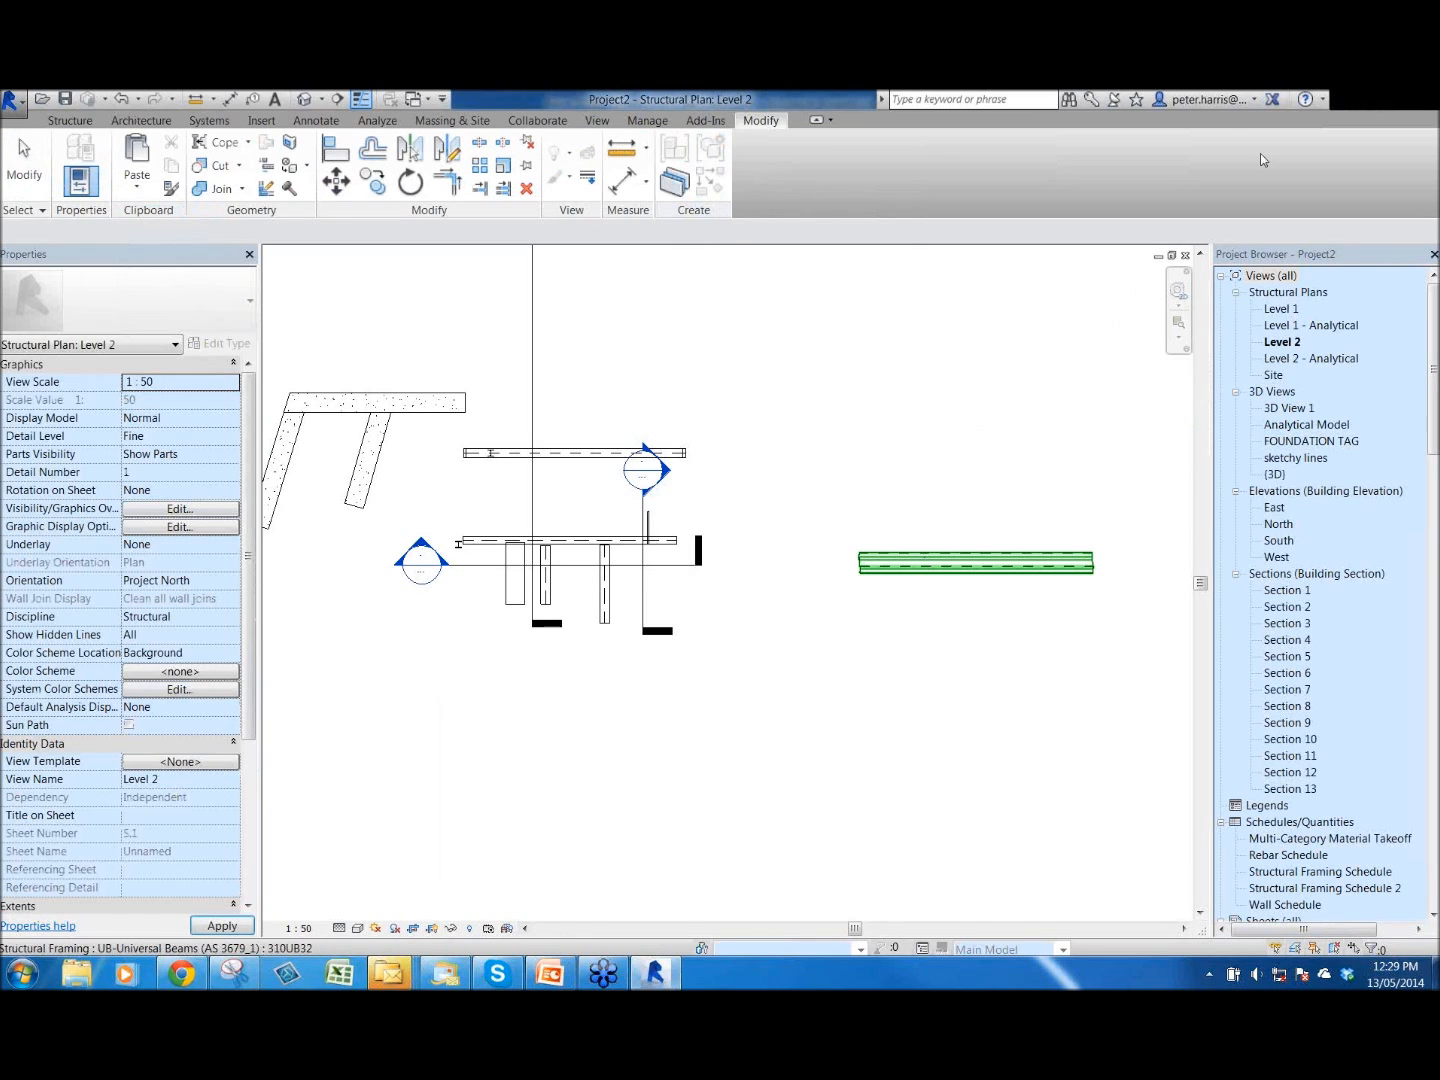
# - Open Structural Framing Schedule 2 in Project2 and add the Type field after Section Shape
pyautogui.moveTo(1190, 350); pyautogui.dragTo(1127, 320, button='middle')
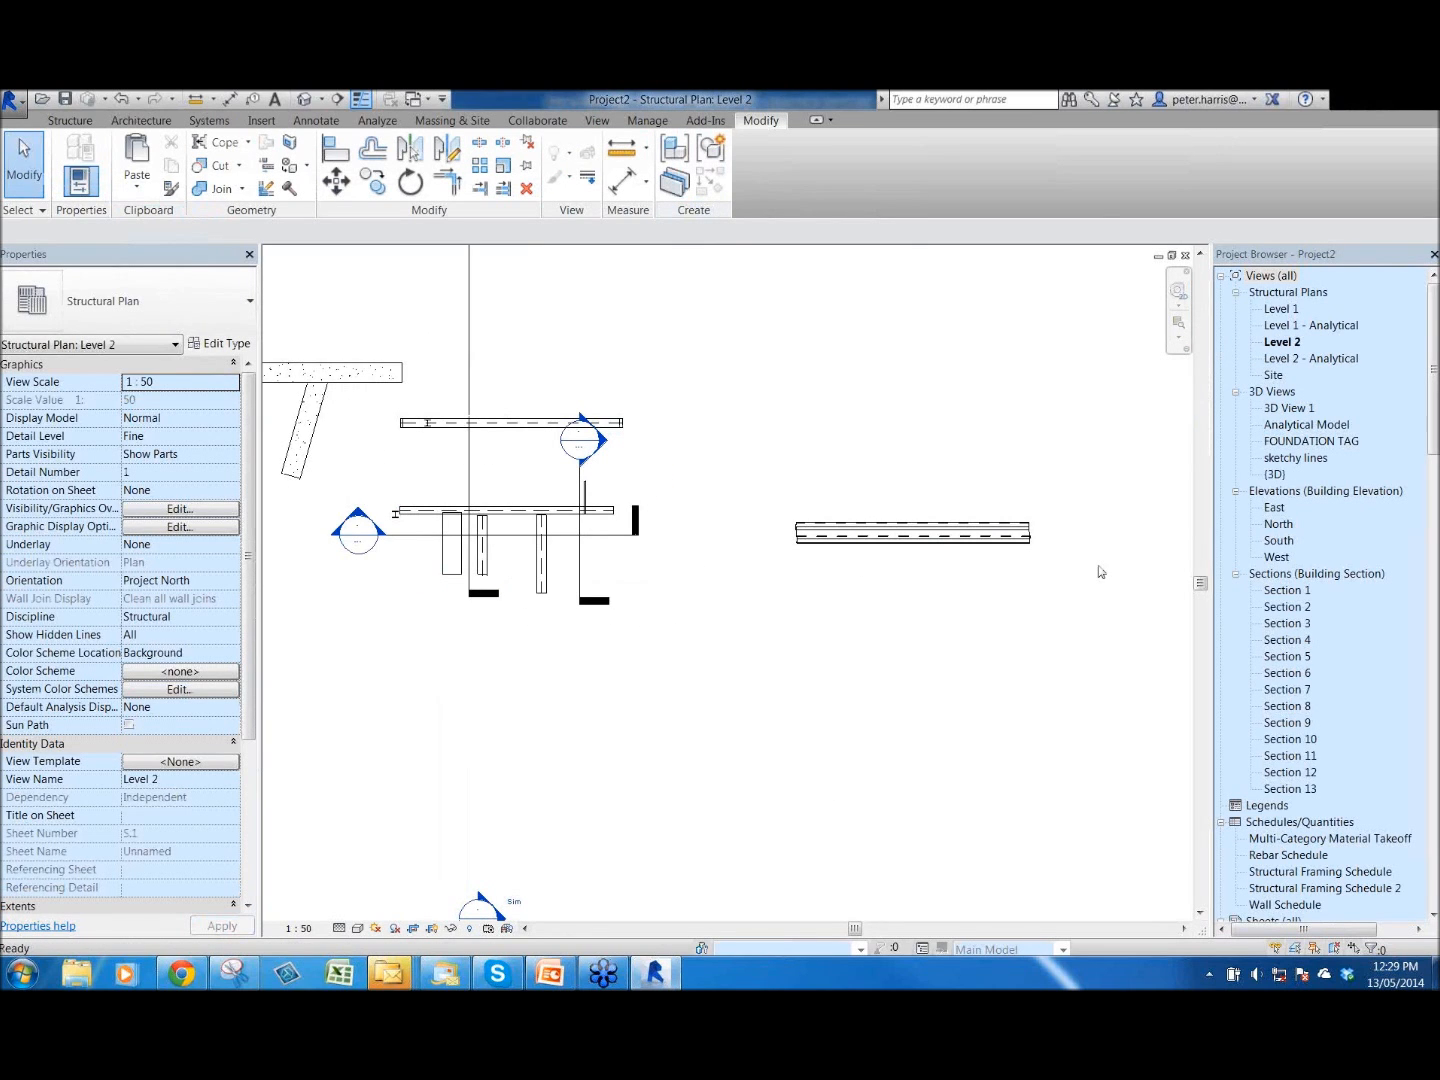
pyautogui.click(1303, 889)
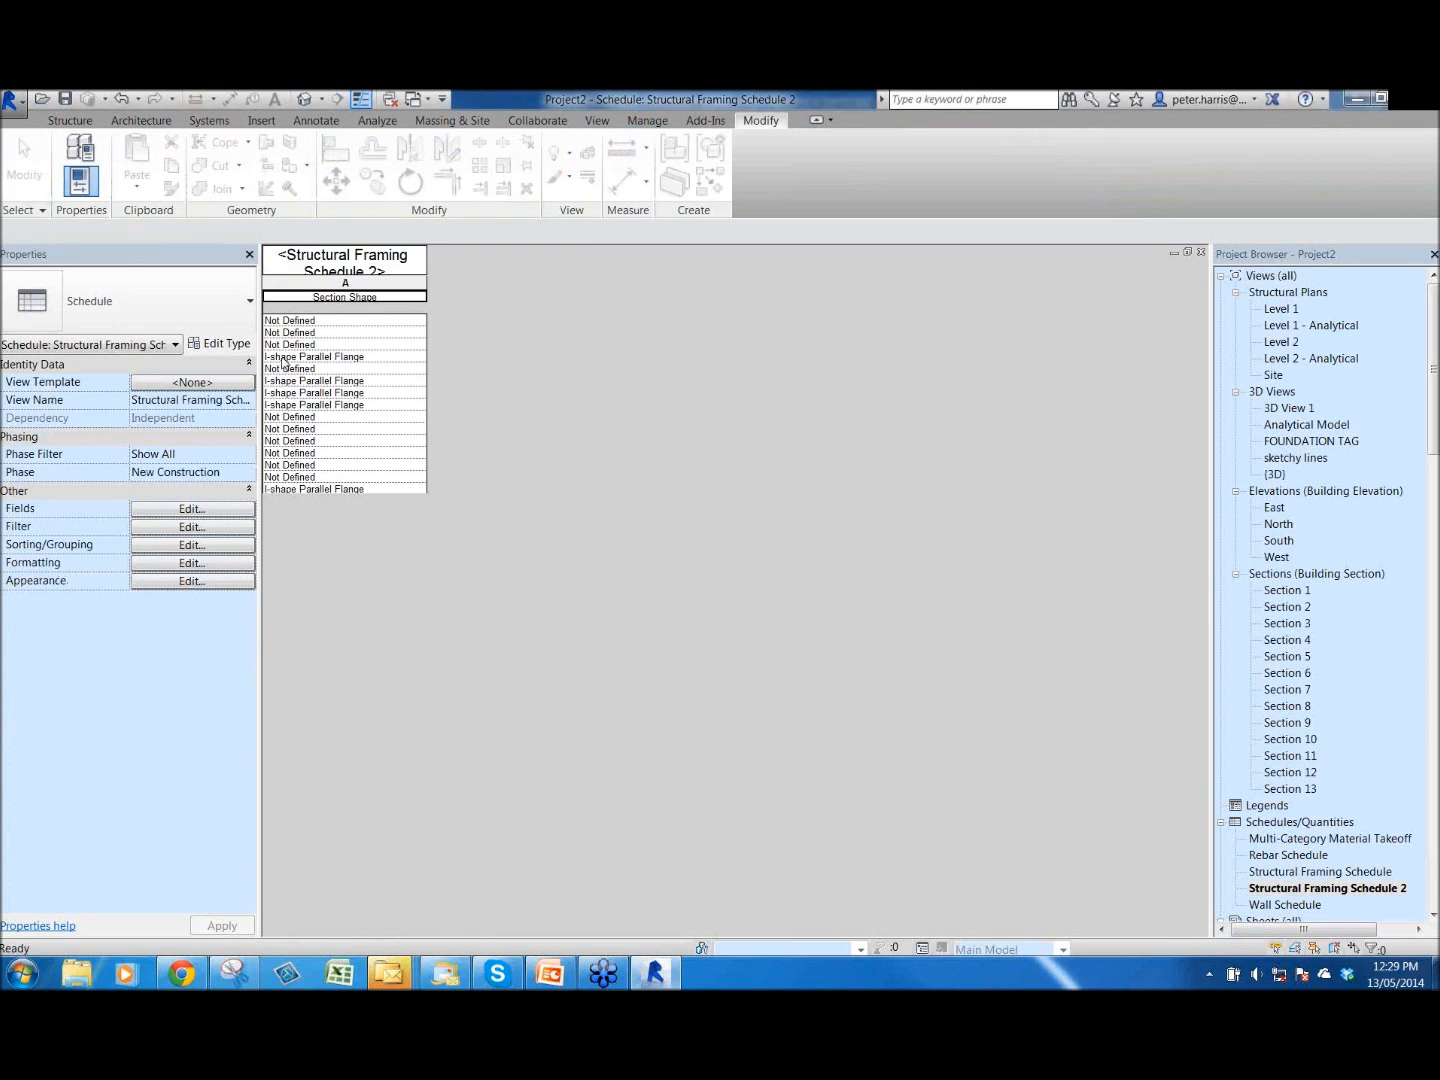
pyautogui.click(182, 512)
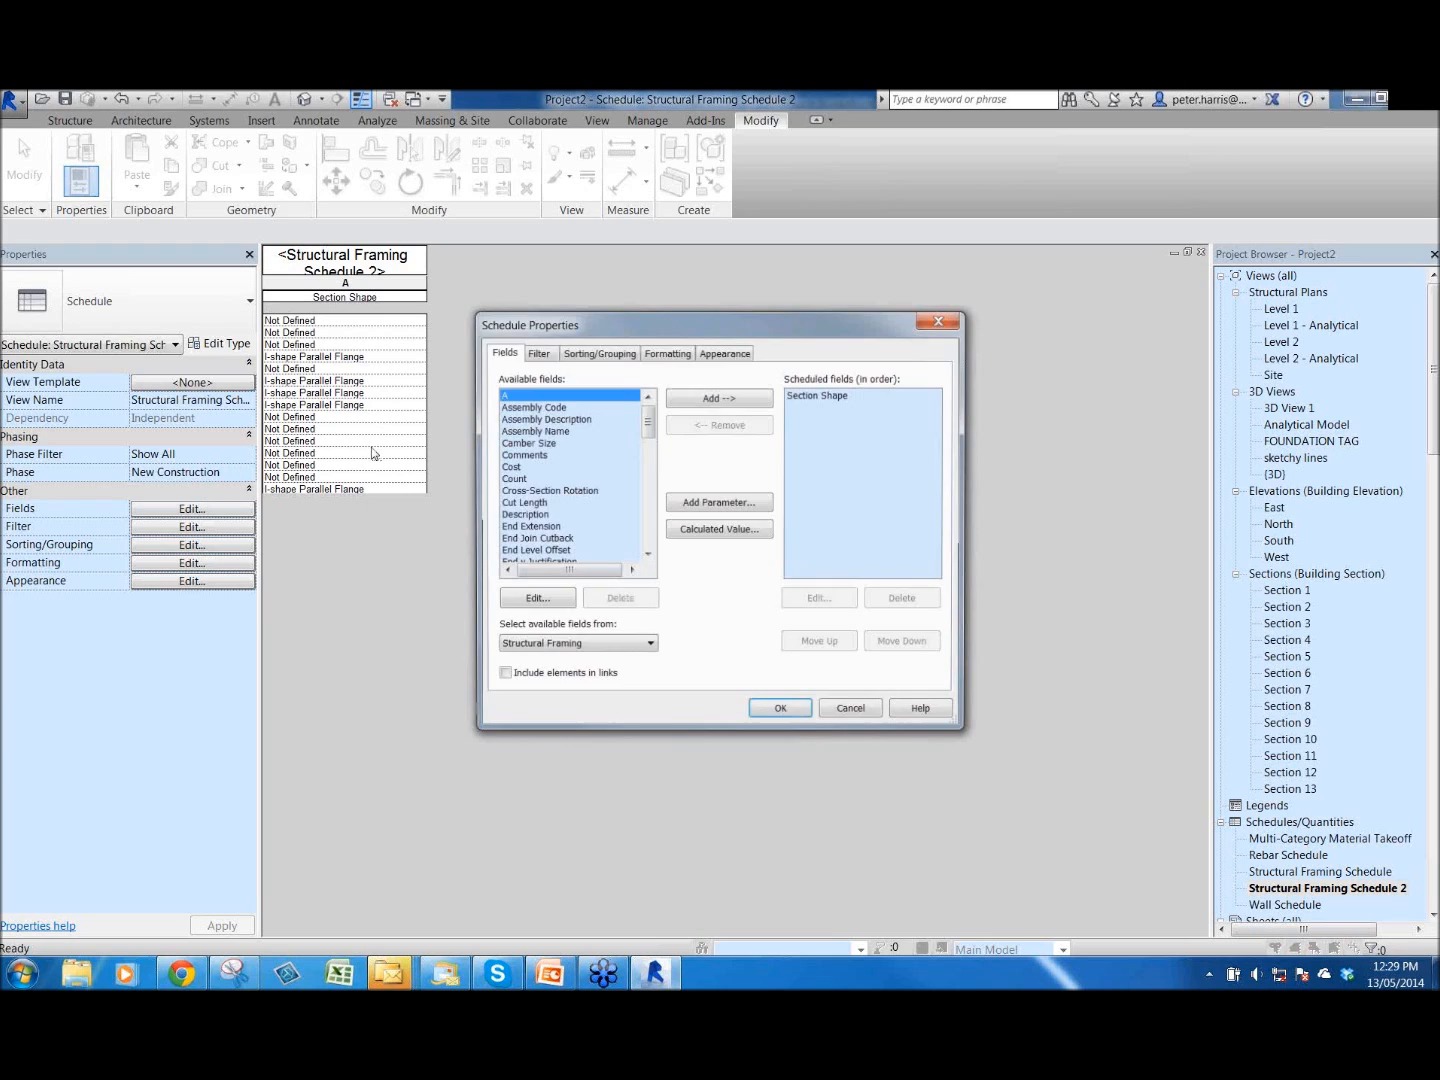
pyautogui.moveTo(648, 422); pyautogui.dragTo(660, 502)
pyautogui.scroll(-3, 520, 474)
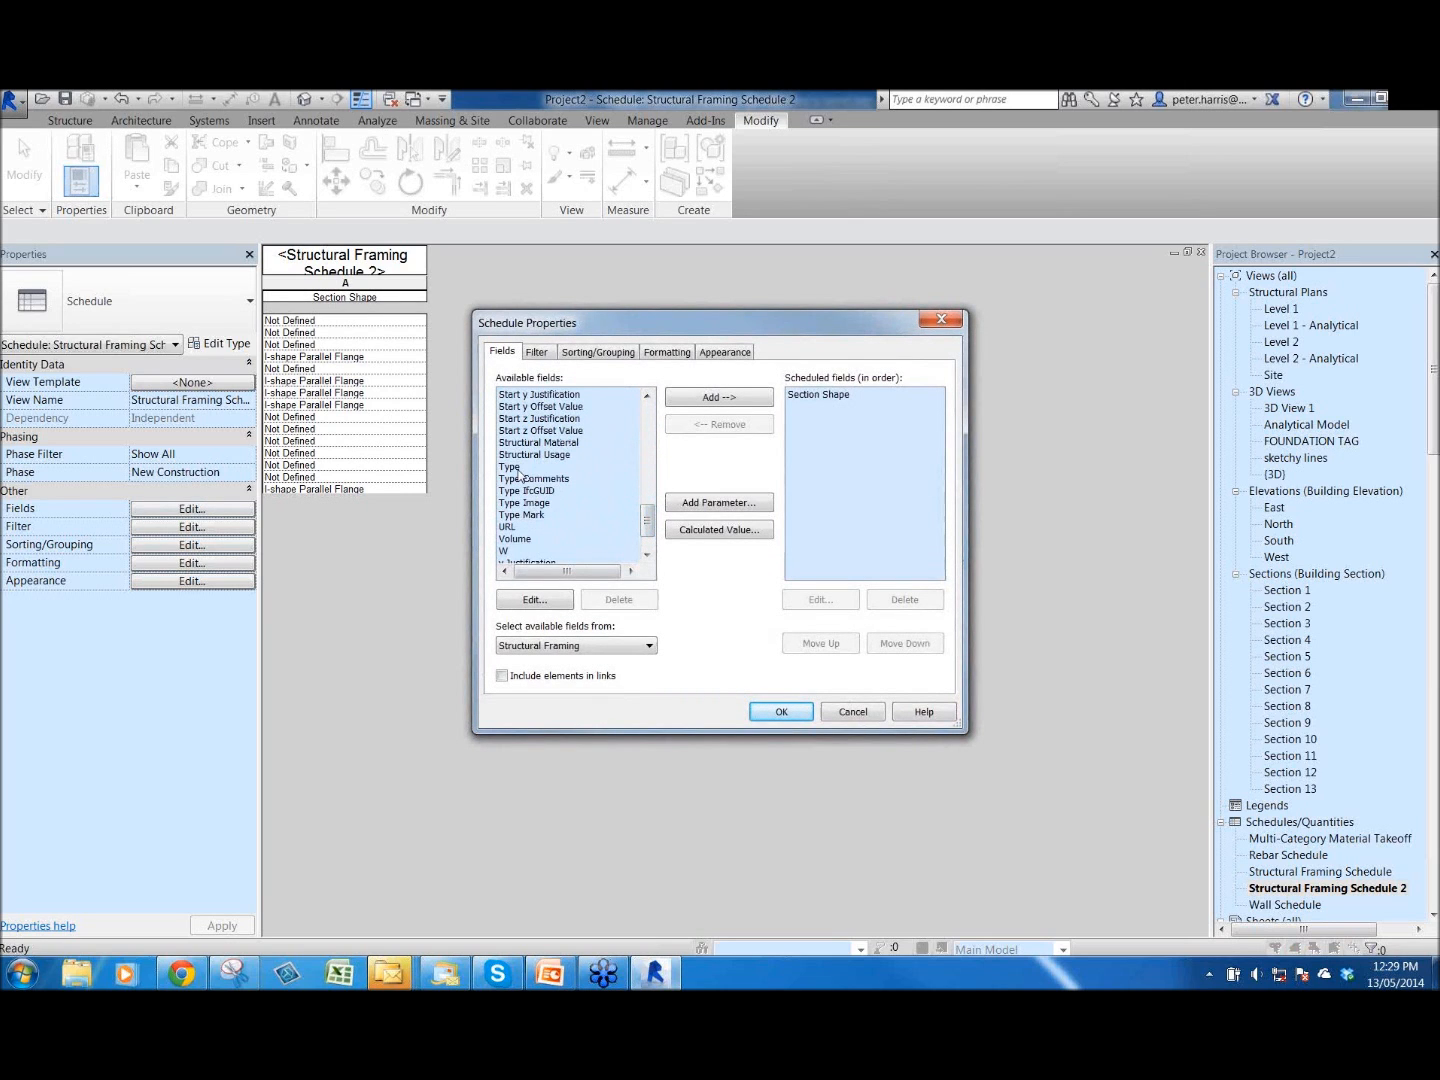
pyautogui.doubleClick(513, 467)
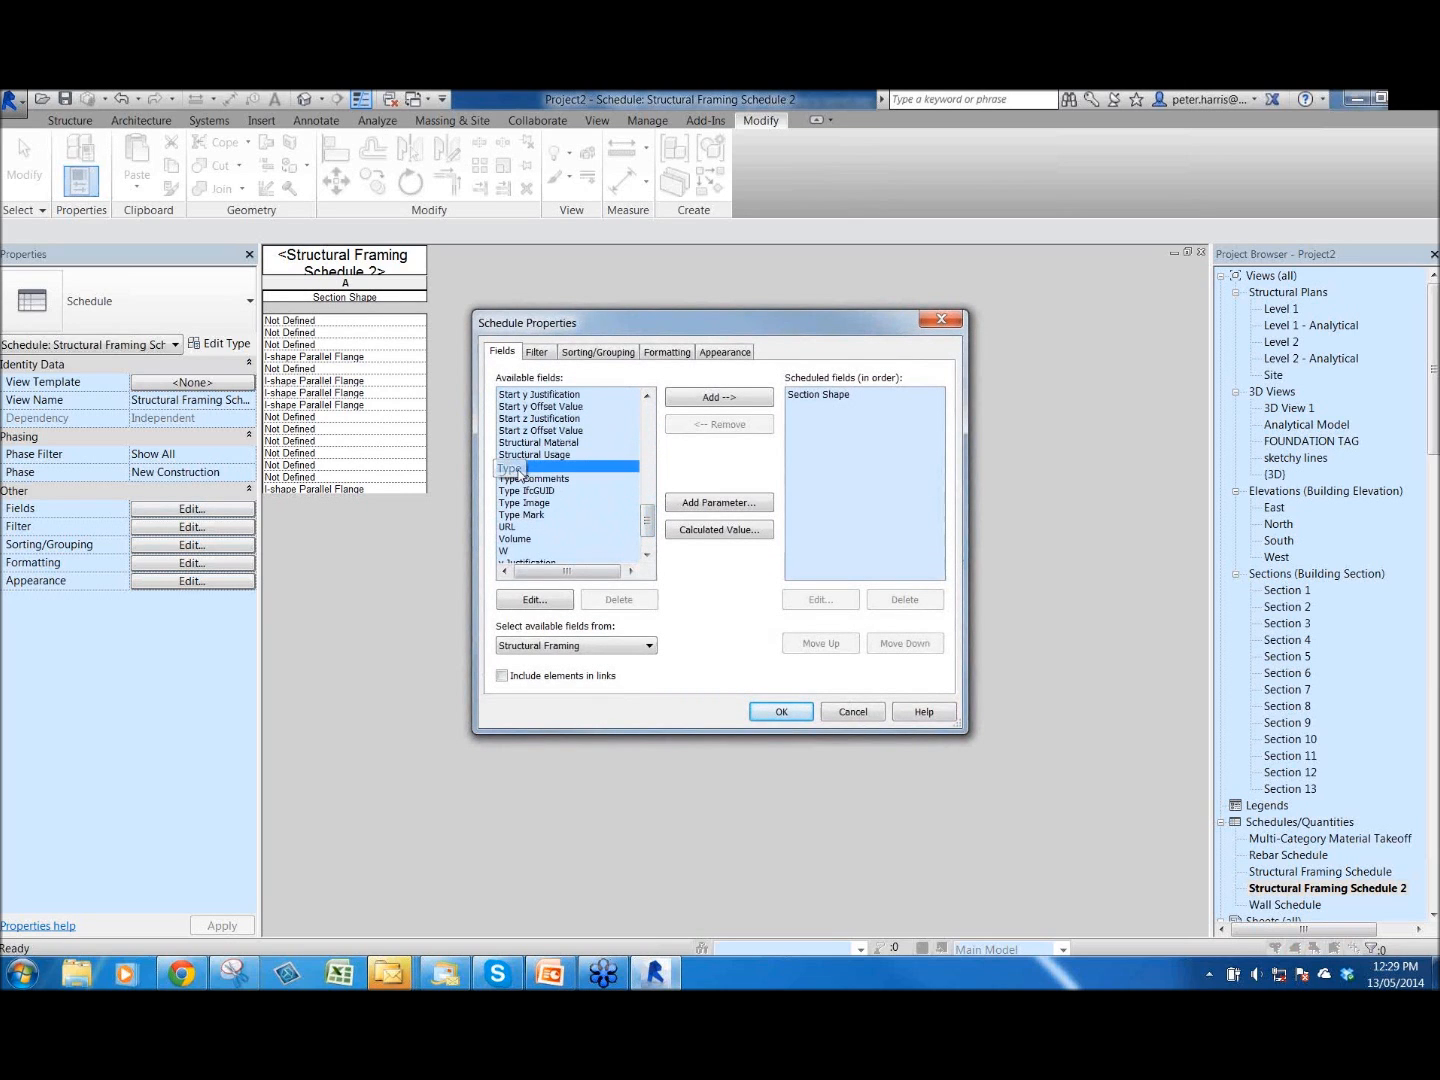
pyautogui.click(537, 354)
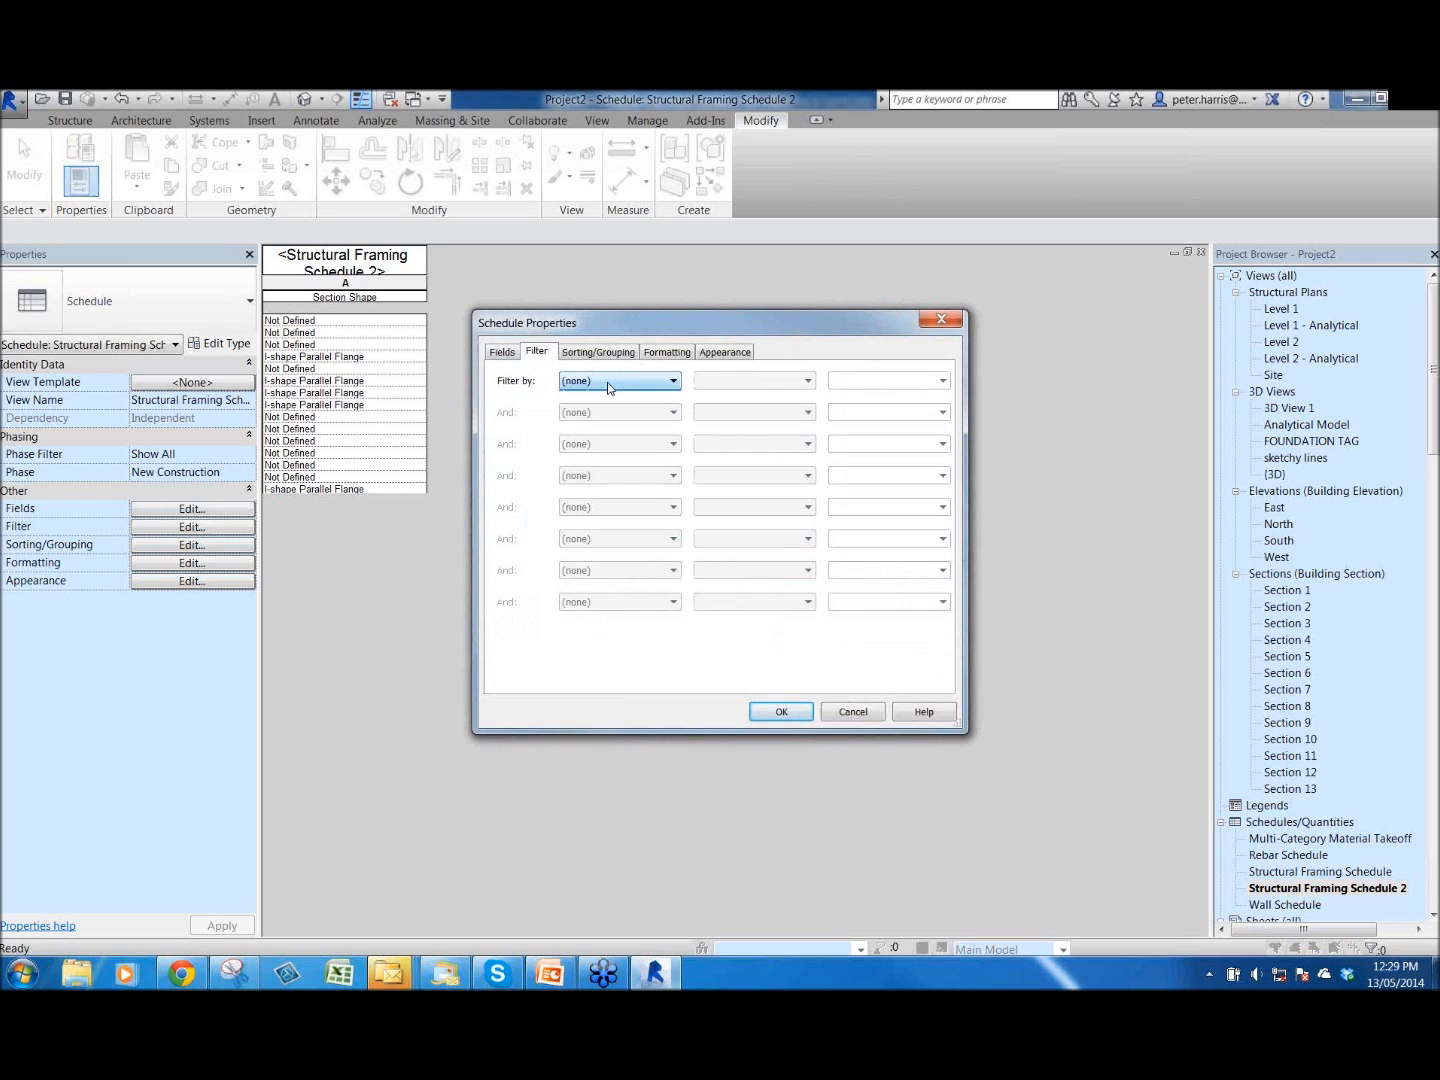
pyautogui.click(502, 353)
pyautogui.click(537, 352)
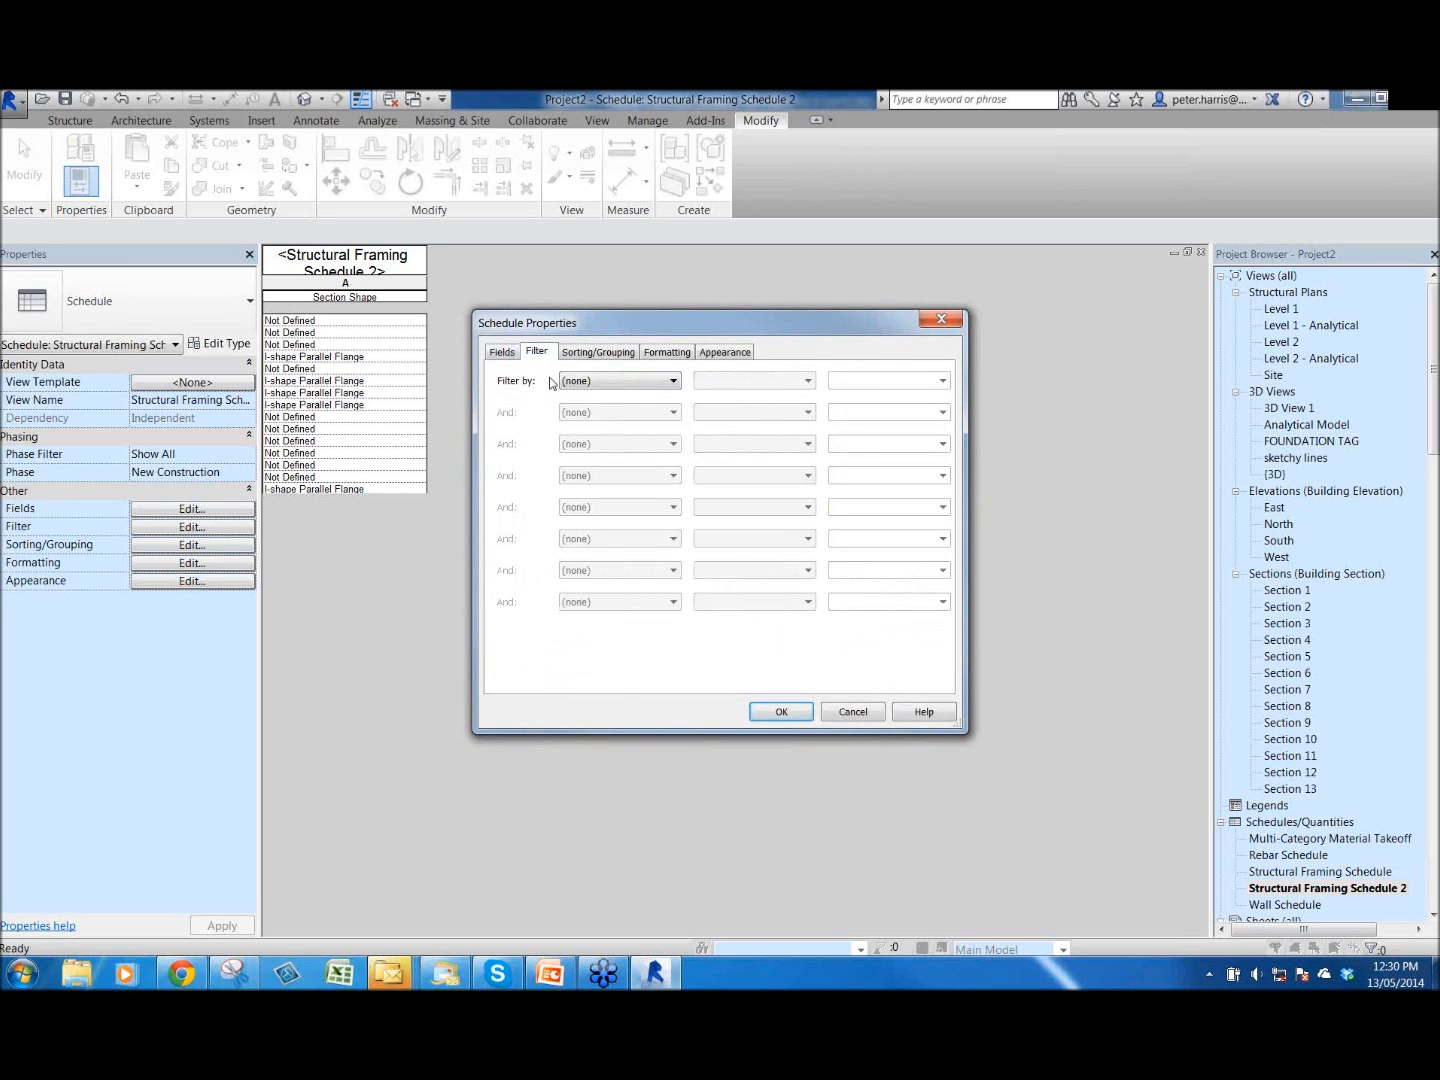
pyautogui.click(504, 355)
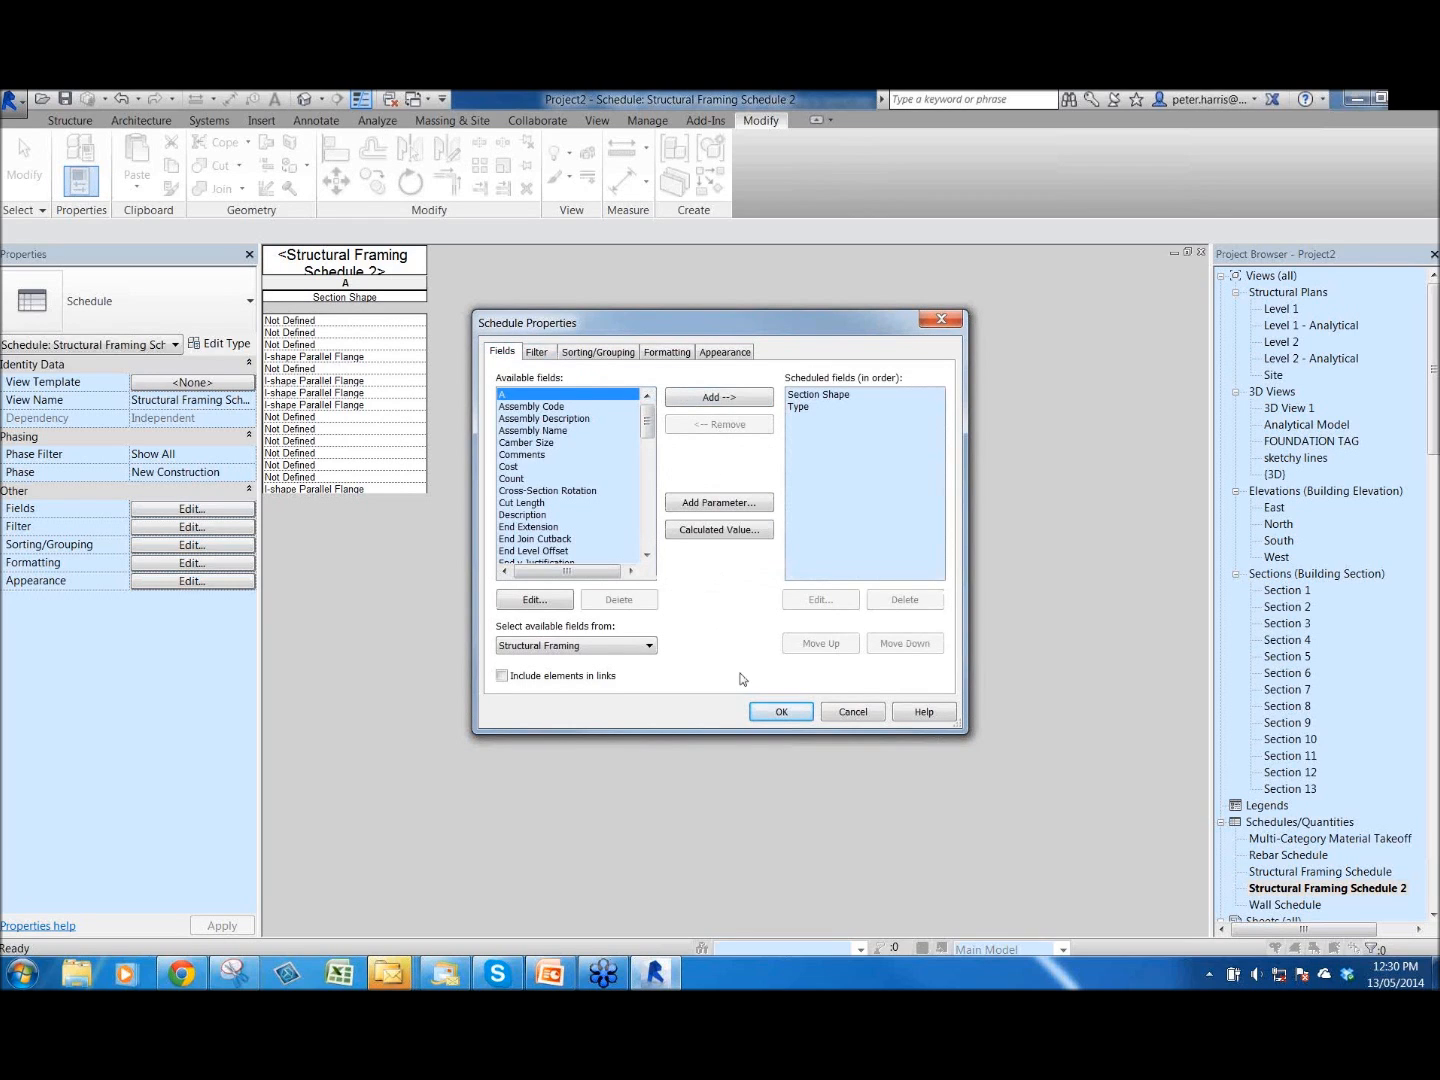
pyautogui.click(781, 712)
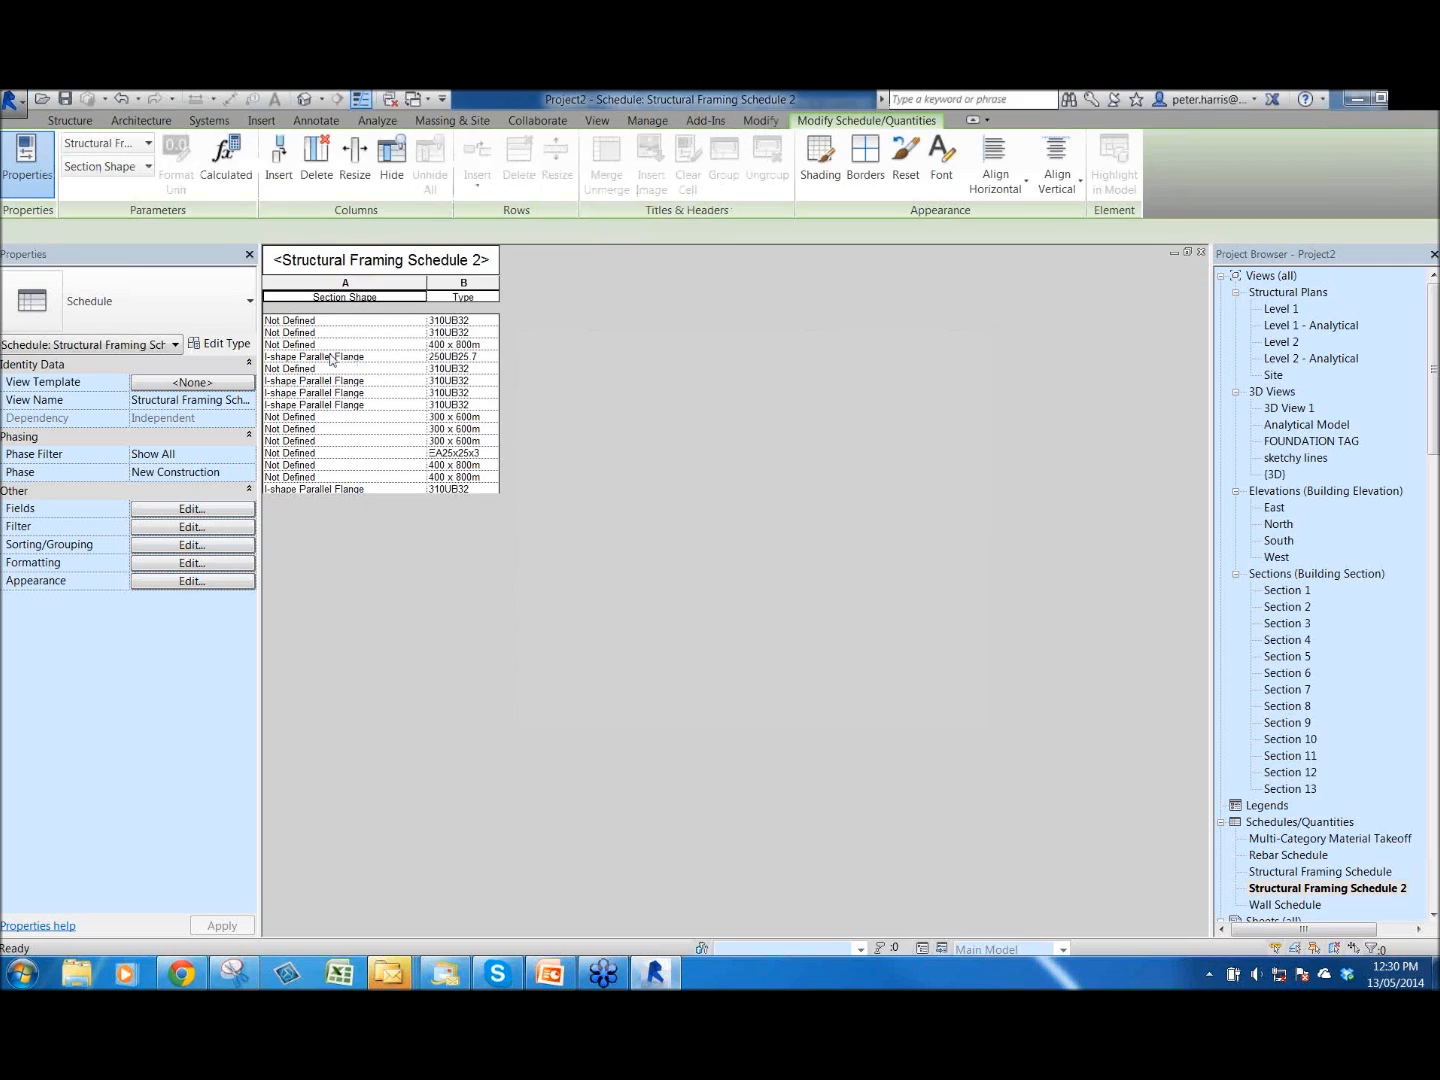
# - Return to the UB-Universal Beams family, inspect the Type Image setting in Family Types without changes, and close the family
pyautogui.hotkey('ctrl', 'Tab')
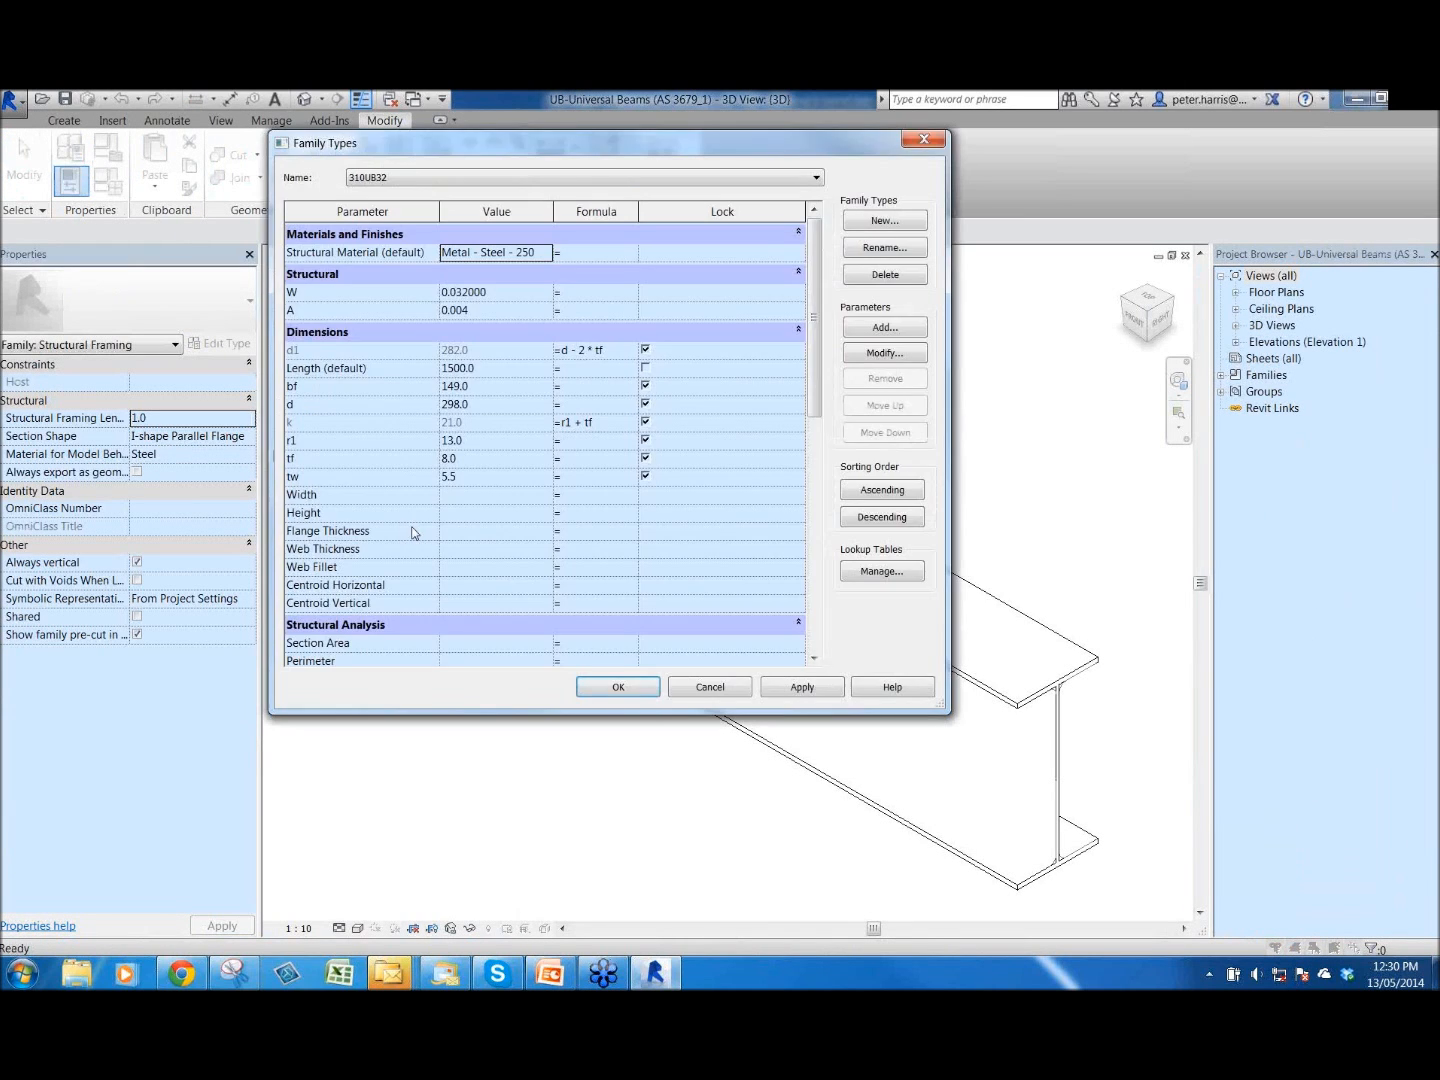
pyautogui.moveTo(820, 418); pyautogui.dragTo(850, 634)
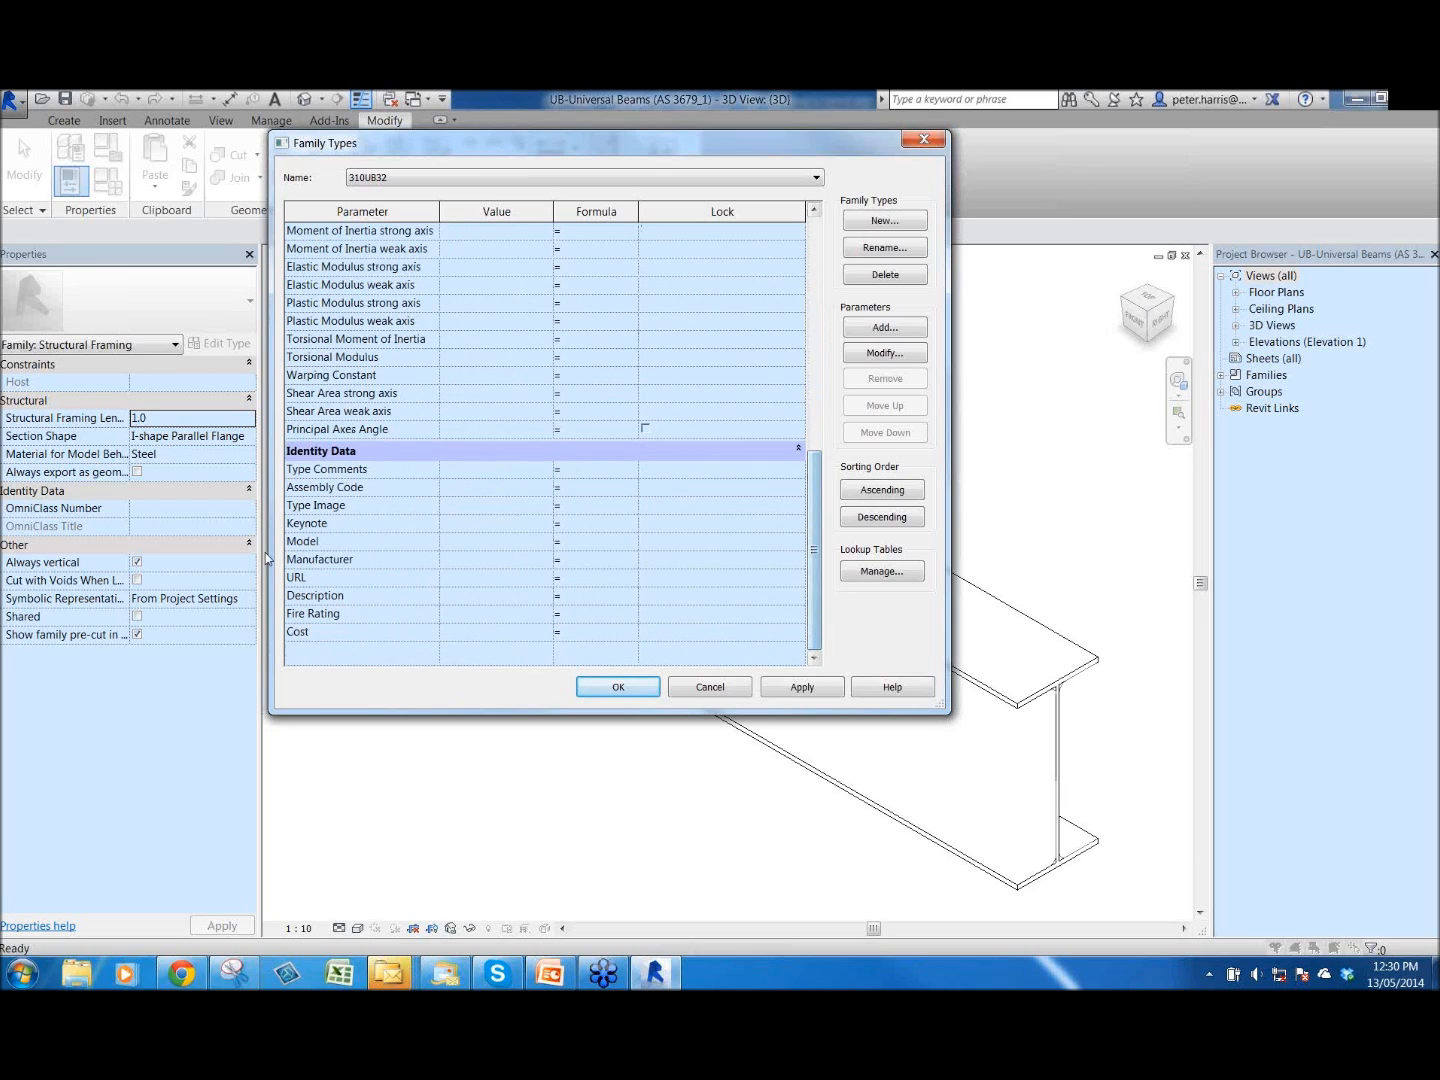
pyautogui.click(538, 505)
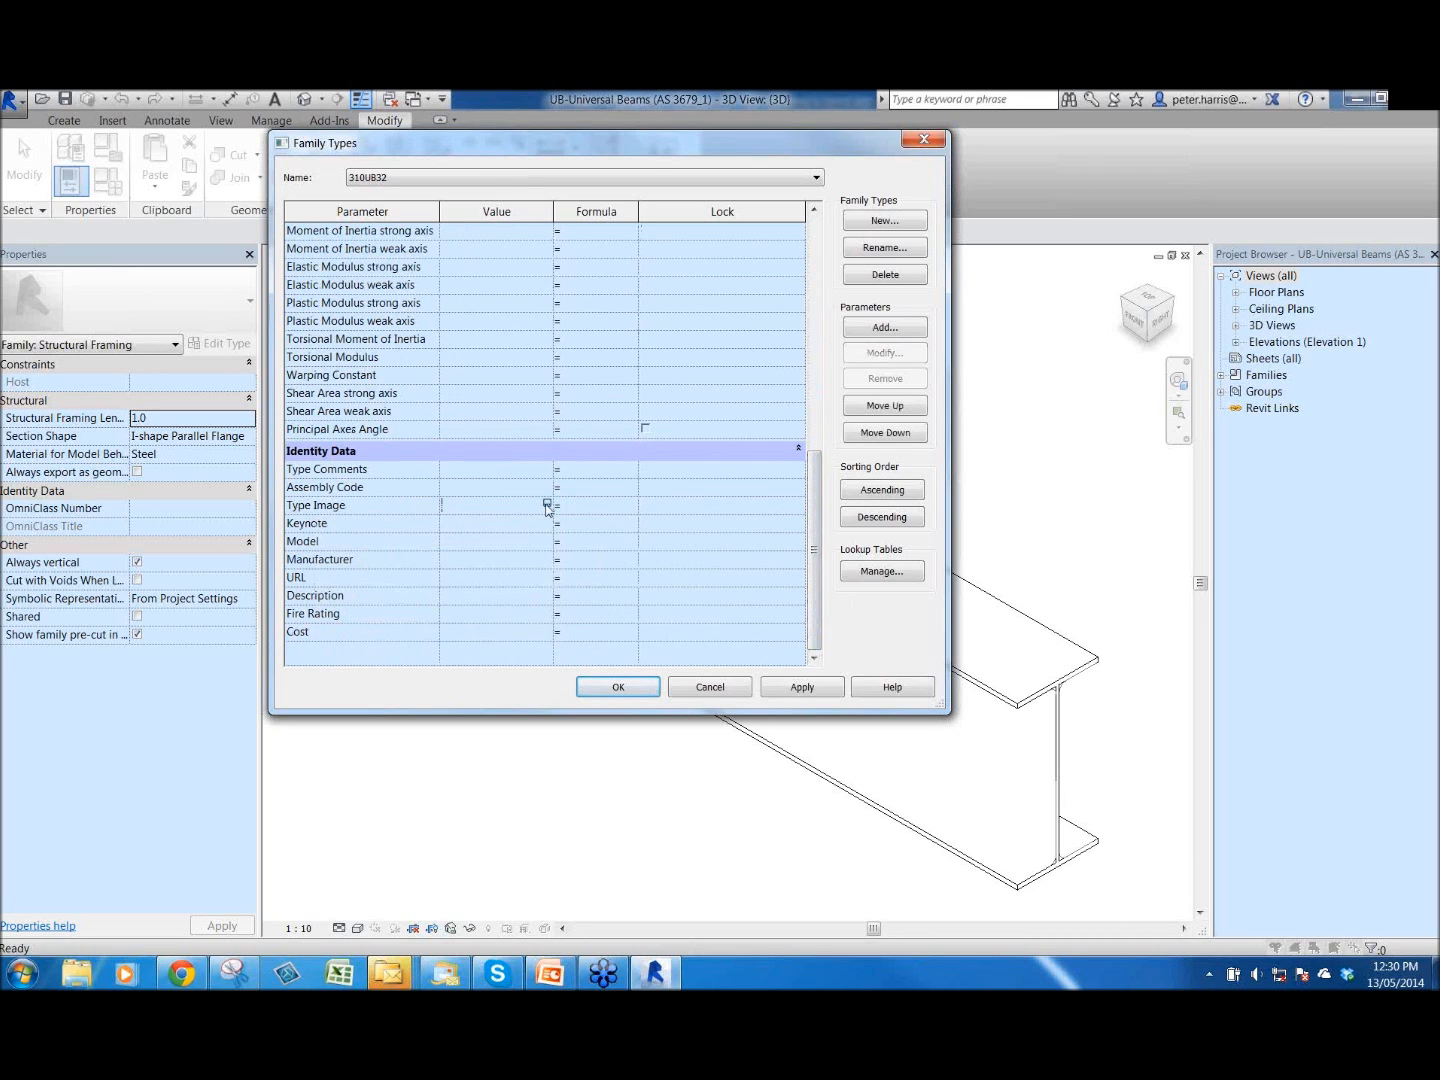
pyautogui.click(547, 506)
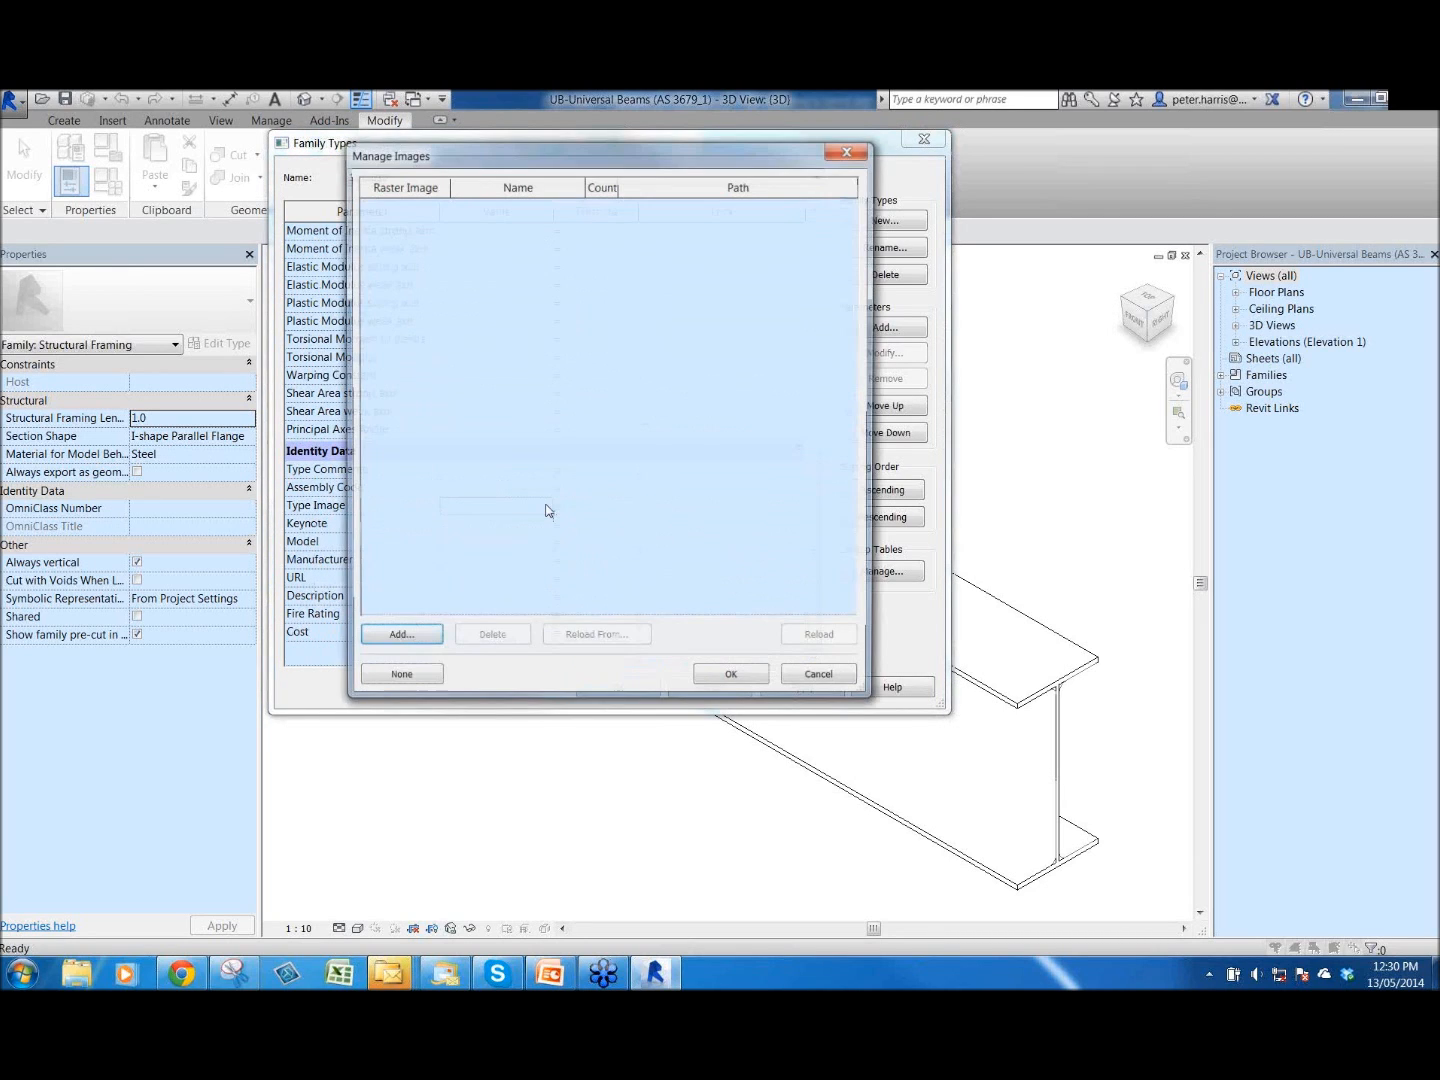
pyautogui.click(789, 682)
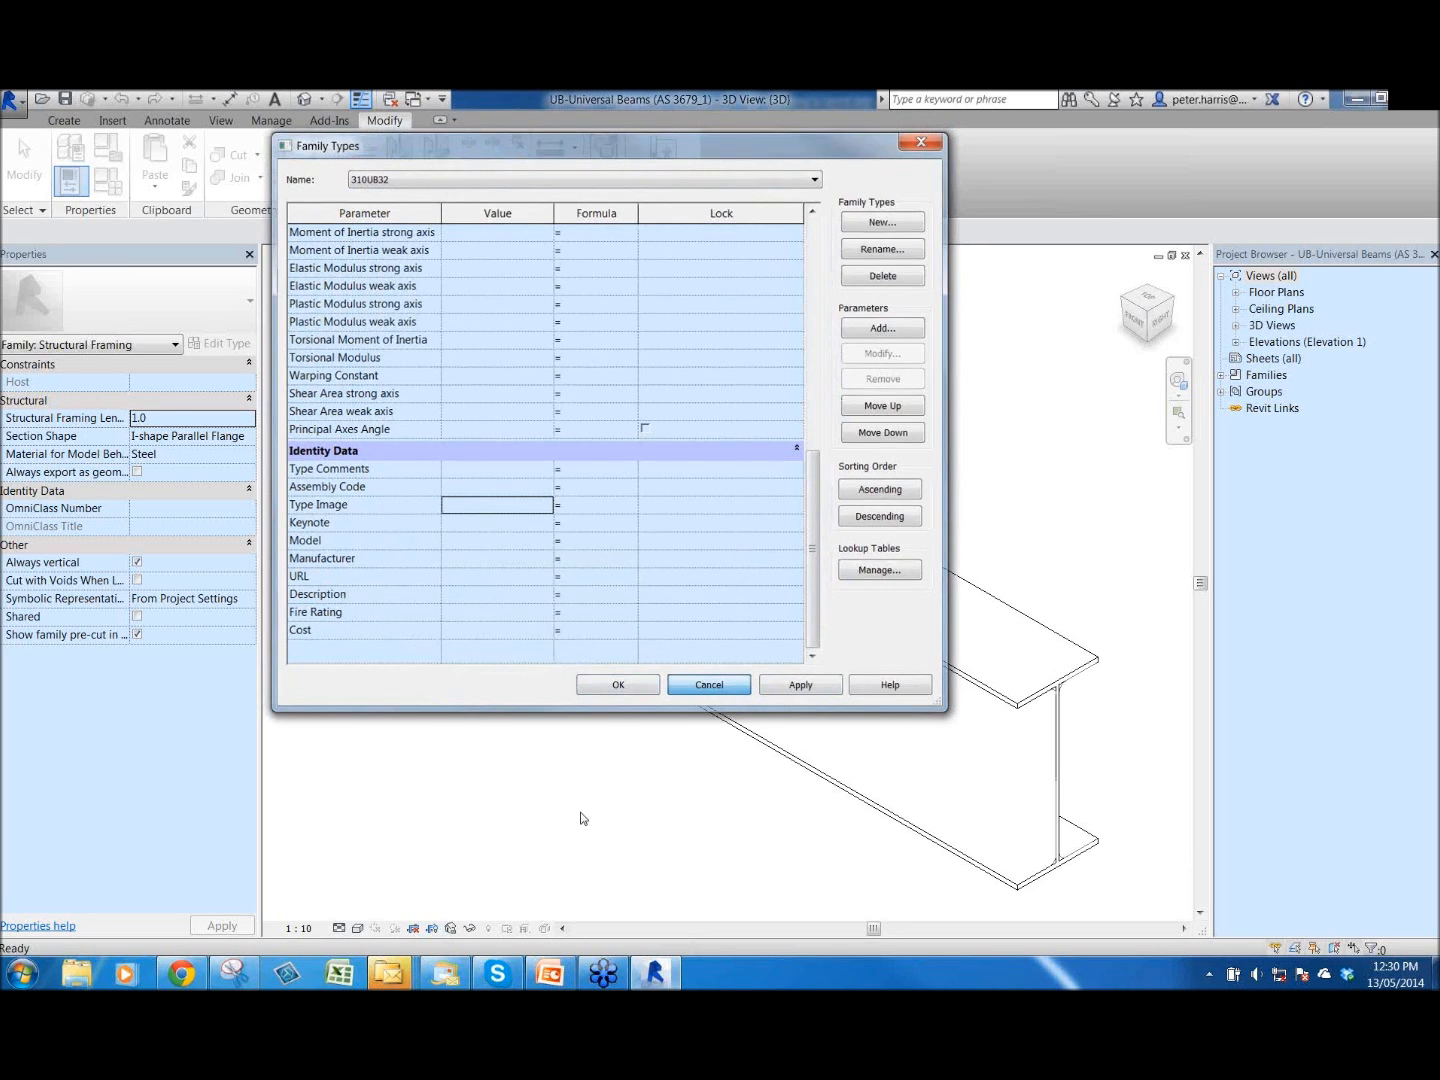
pyautogui.press('Escape')
pyautogui.click(1185, 256)
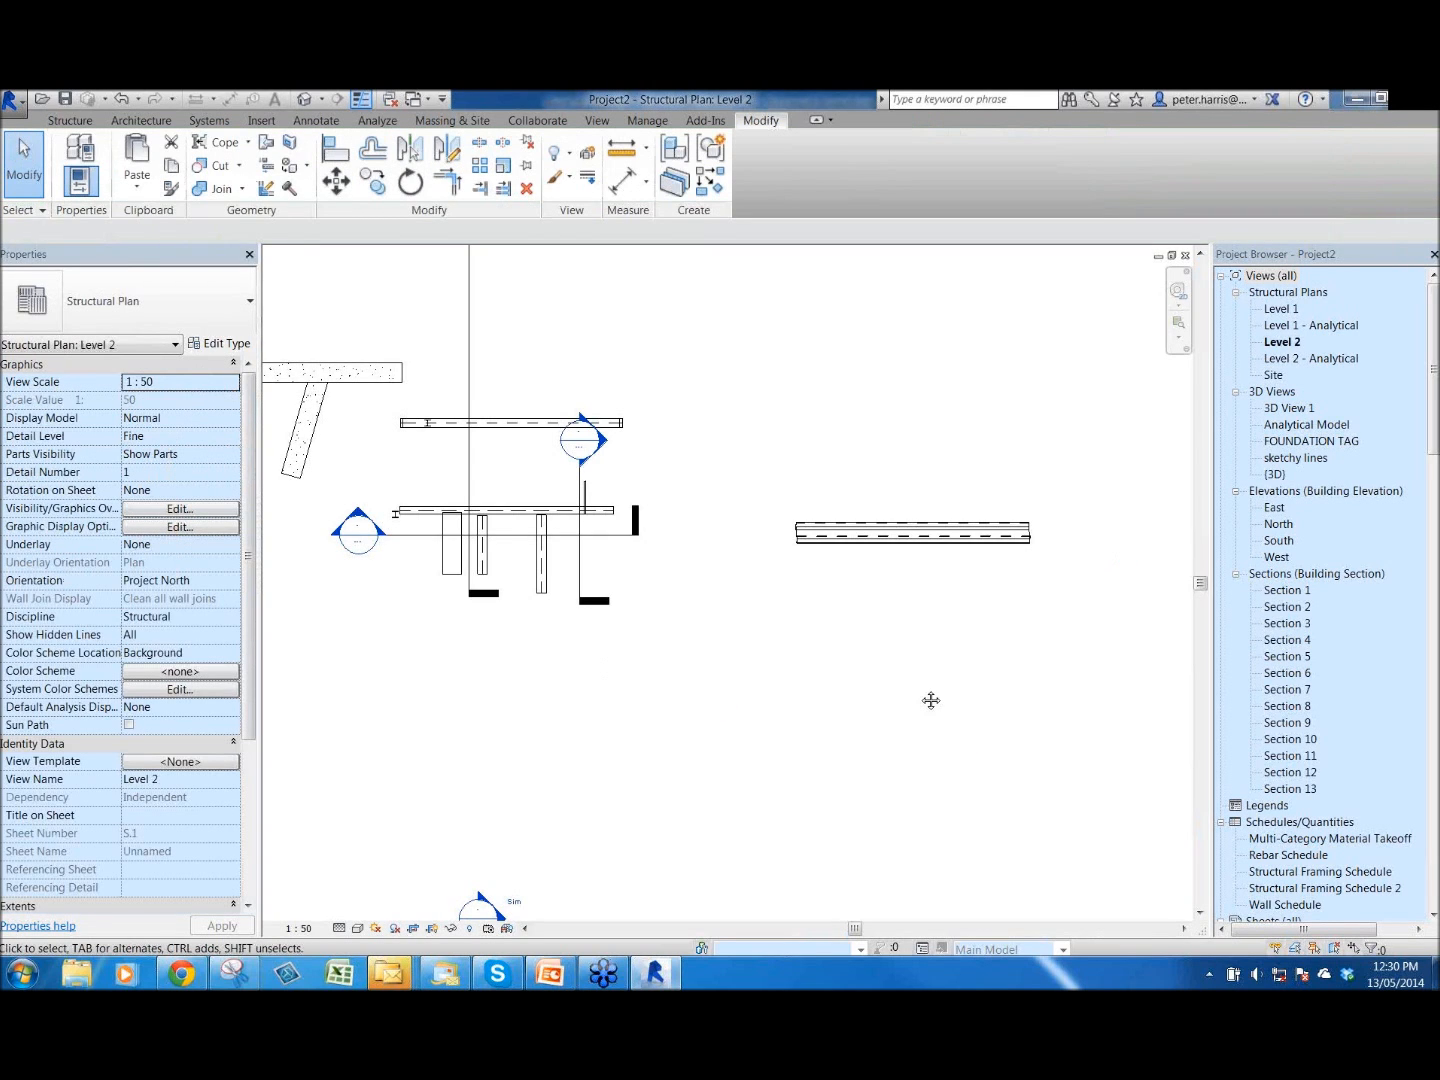
# - Draw a Generic - 200mm structural wall by Height, unconnected 3000, above the existing bent wall: 8400 mm horizontal plus a segment angled upward
pyautogui.moveTo(947, 700); pyautogui.dragTo(1135, 705, button='middle')
pyautogui.scroll(-1, 1135, 705)
pyautogui.moveTo(751, 436); pyautogui.dragTo(1019, 524, button='middle')
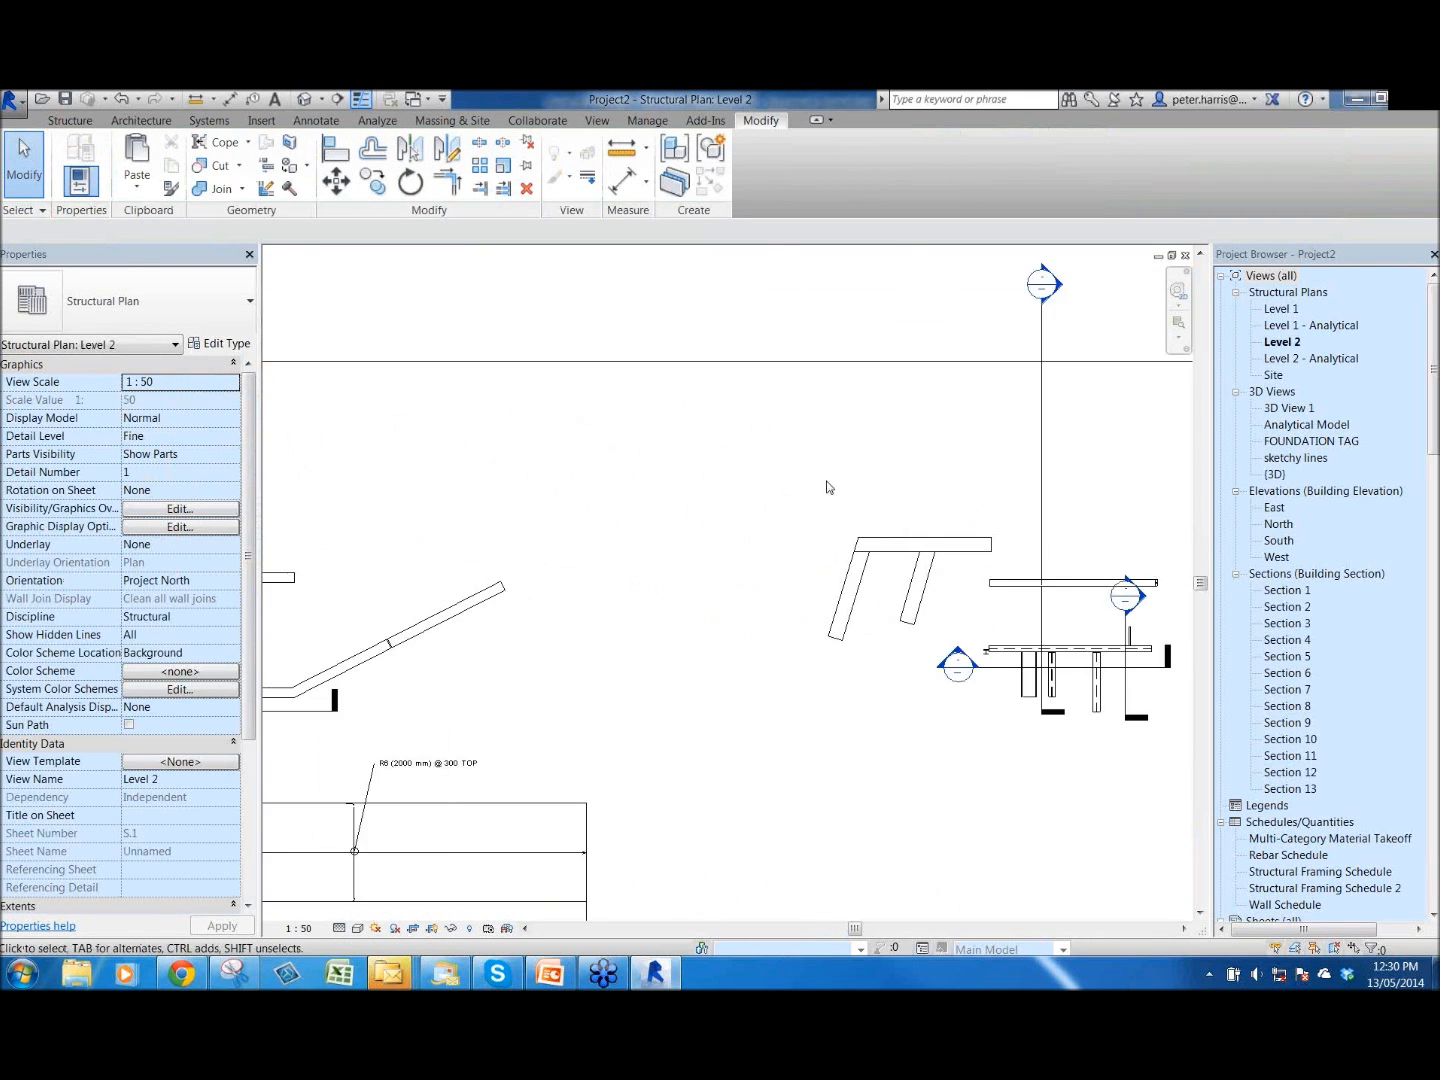
pyautogui.scroll(-2, 828, 484)
pyautogui.moveTo(431, 588); pyautogui.dragTo(752, 570, button='middle')
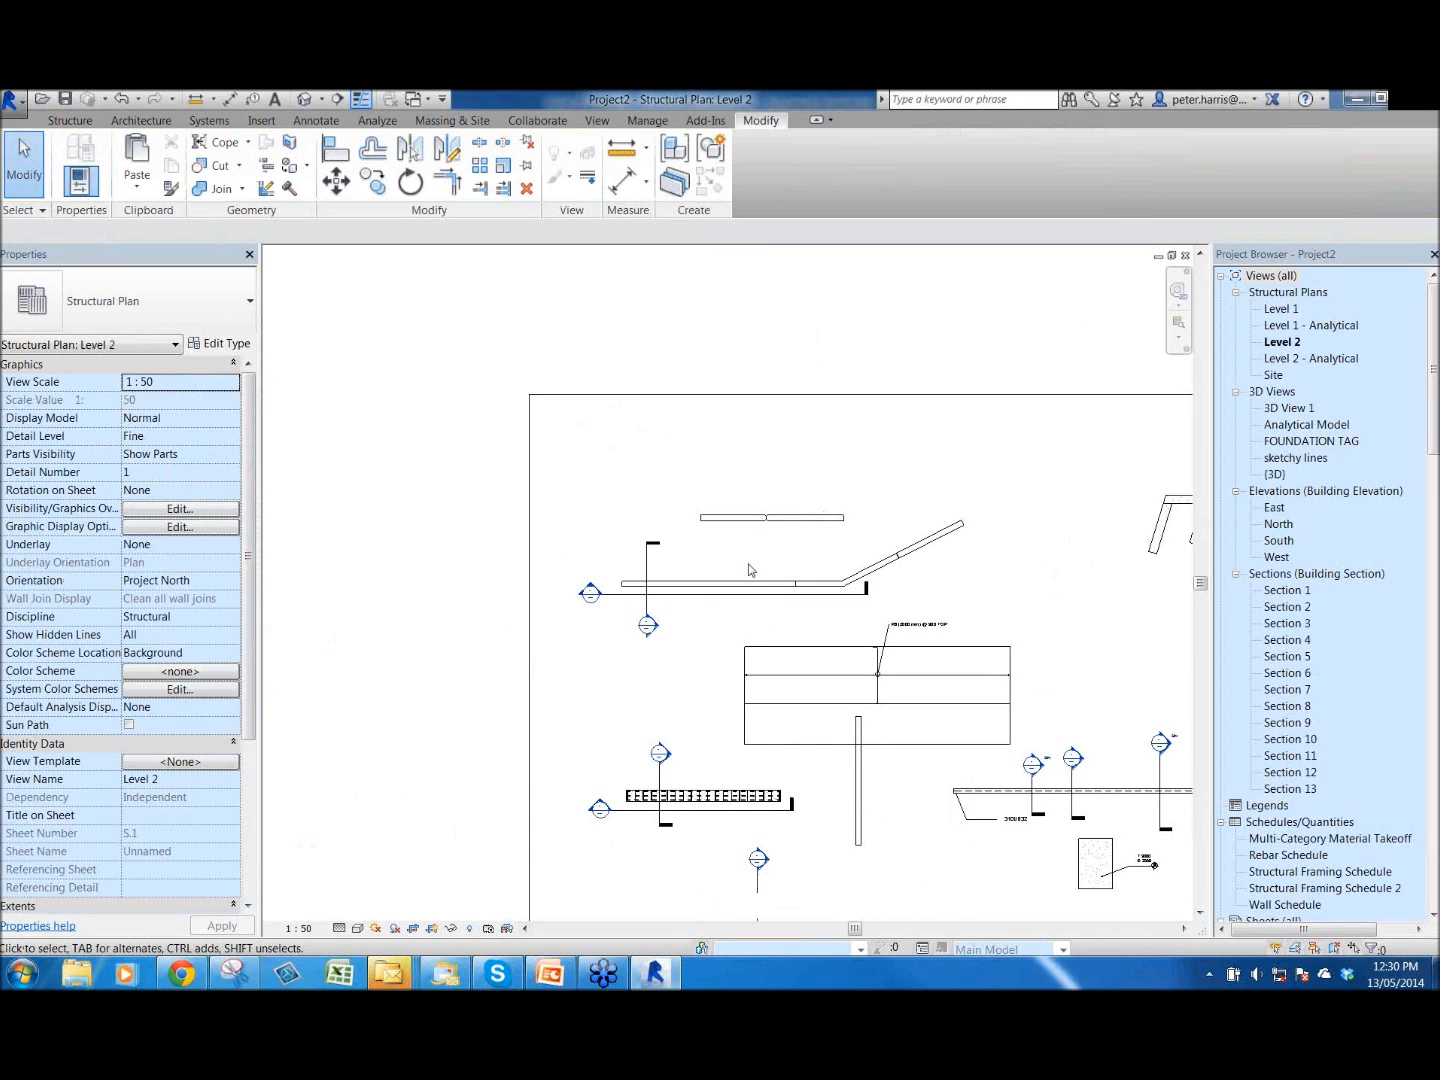
pyautogui.scroll(2, 732, 575)
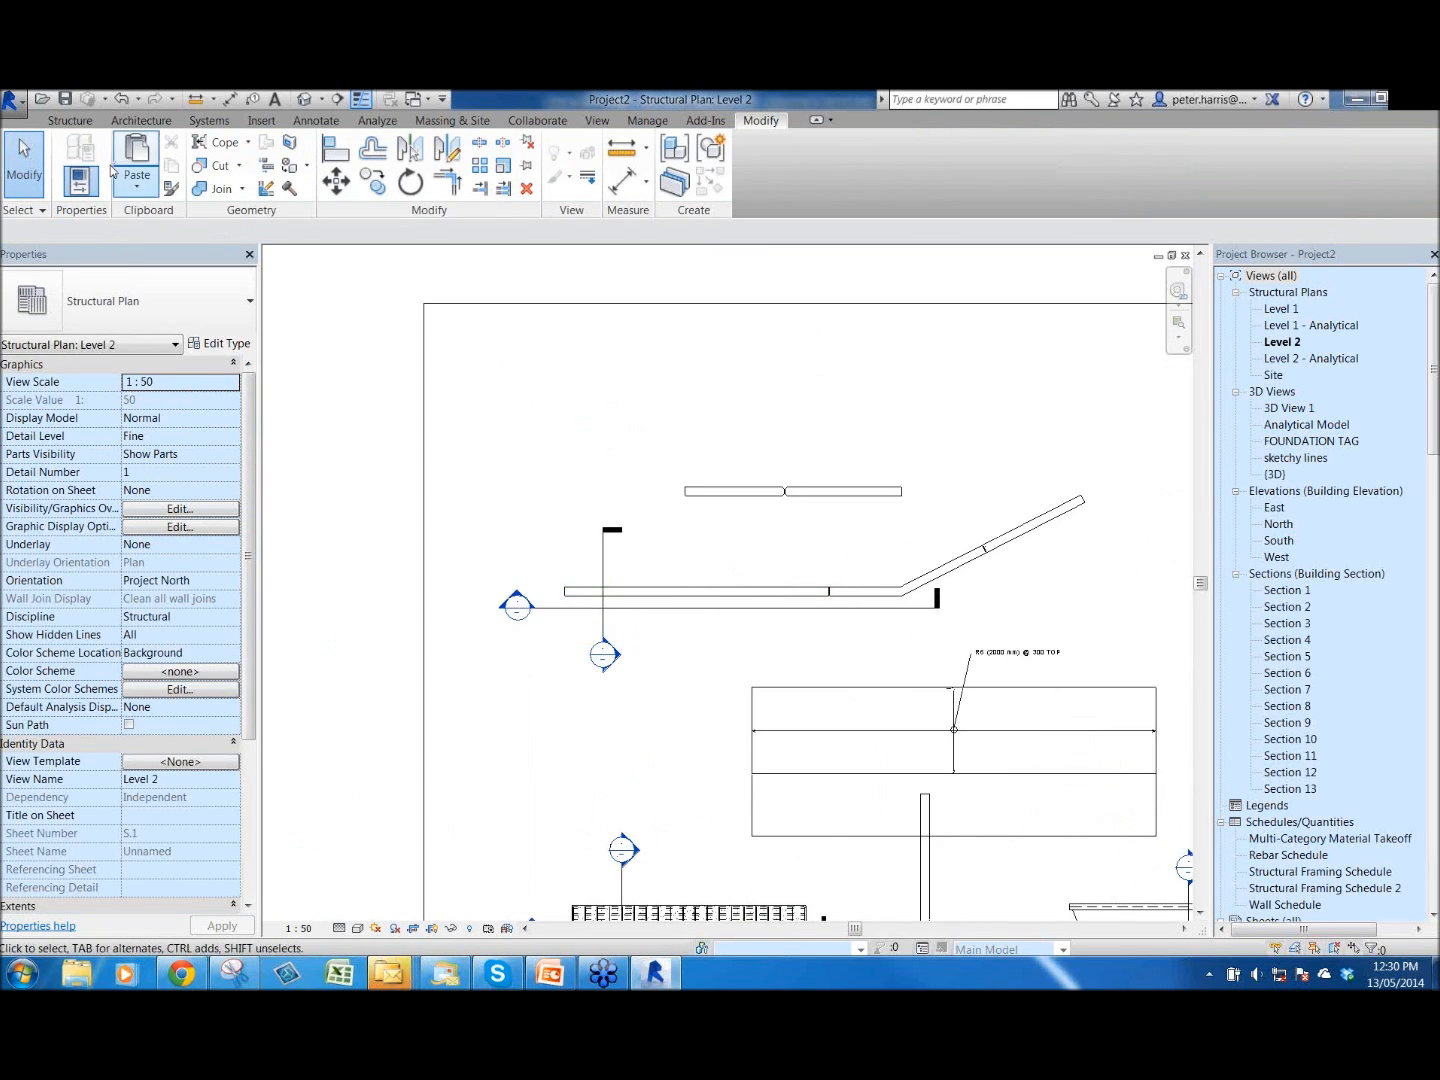
pyautogui.click(68, 121)
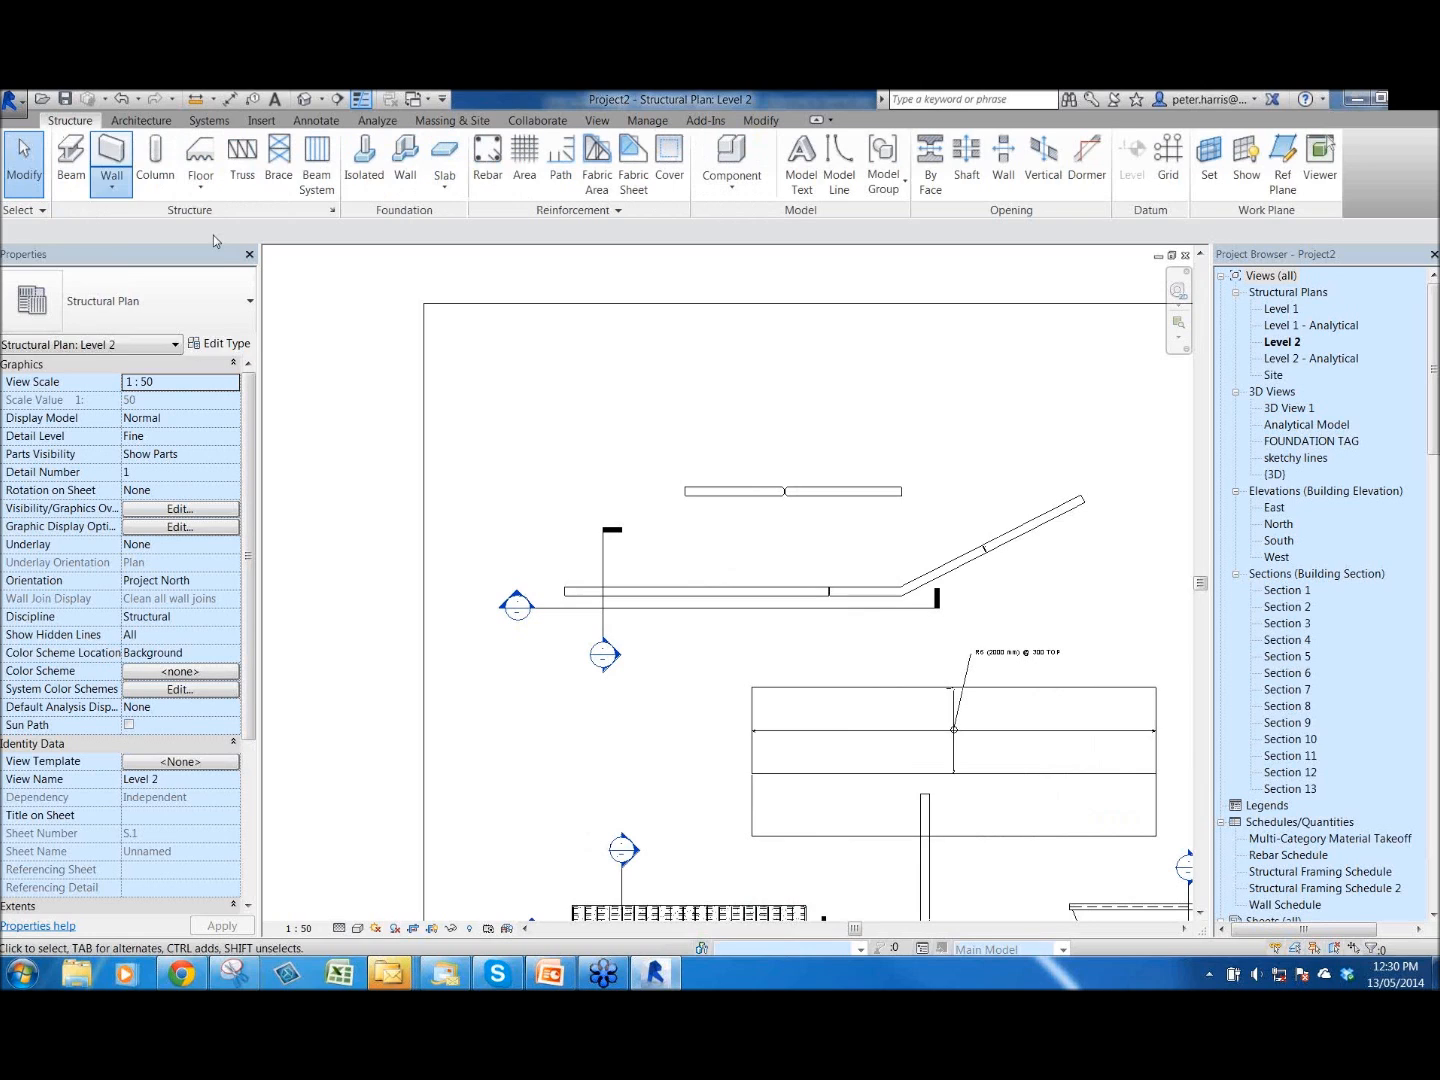
pyautogui.click(111, 183)
pyautogui.click(165, 219)
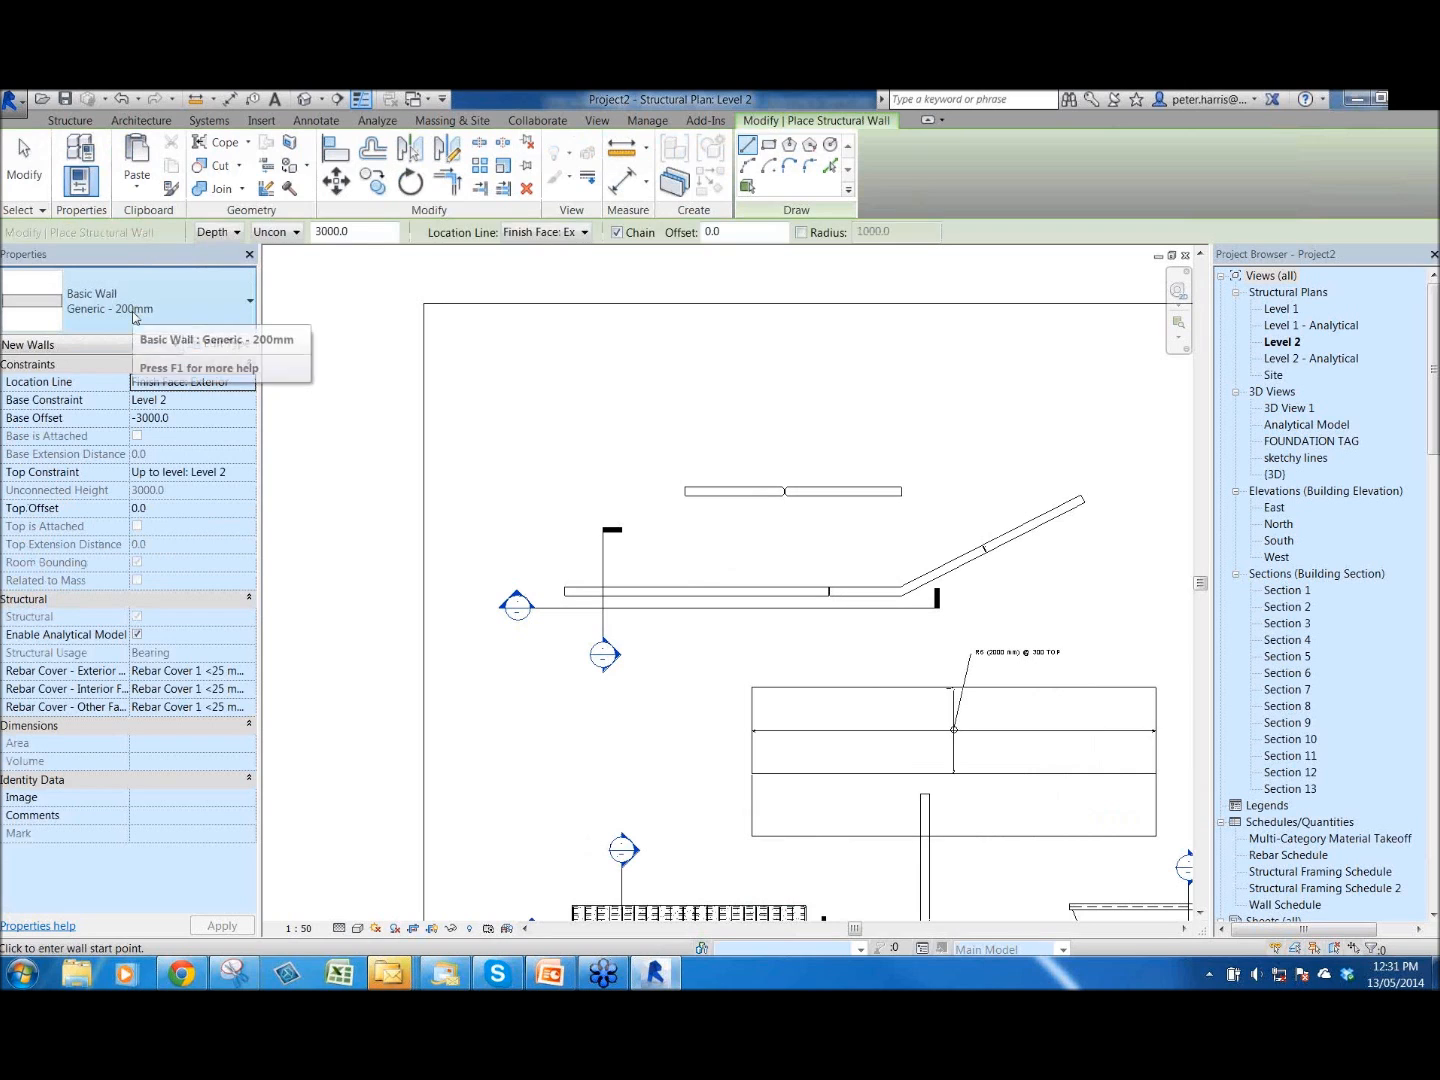
pyautogui.click(228, 232)
pyautogui.click(215, 268)
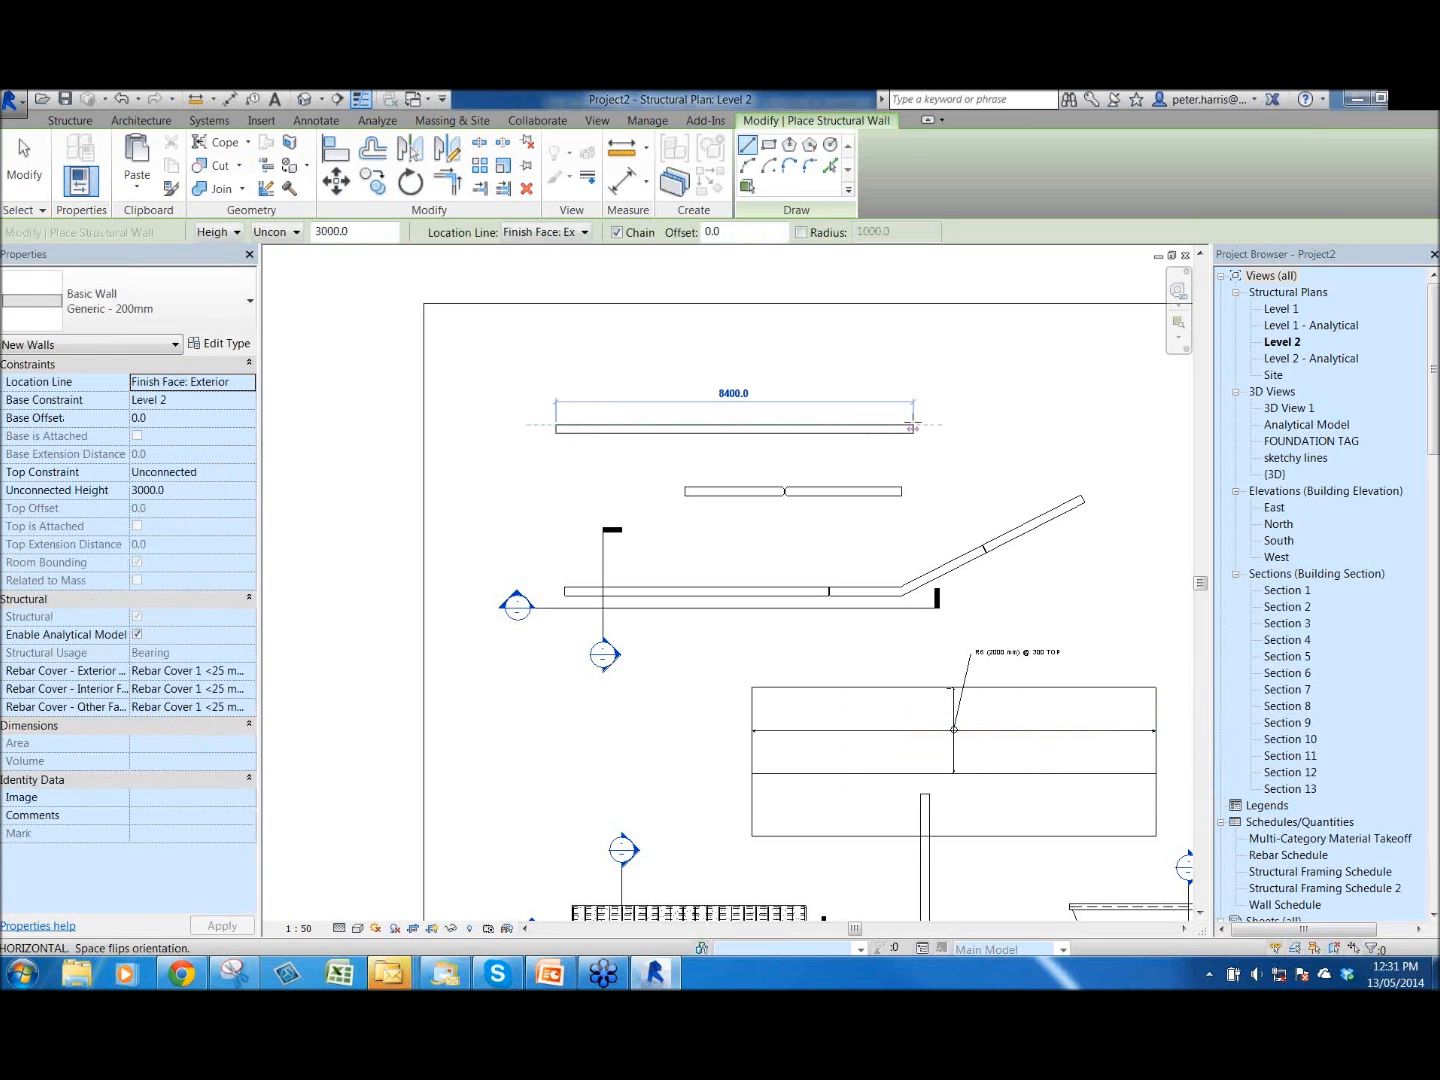
pyautogui.click(913, 425)
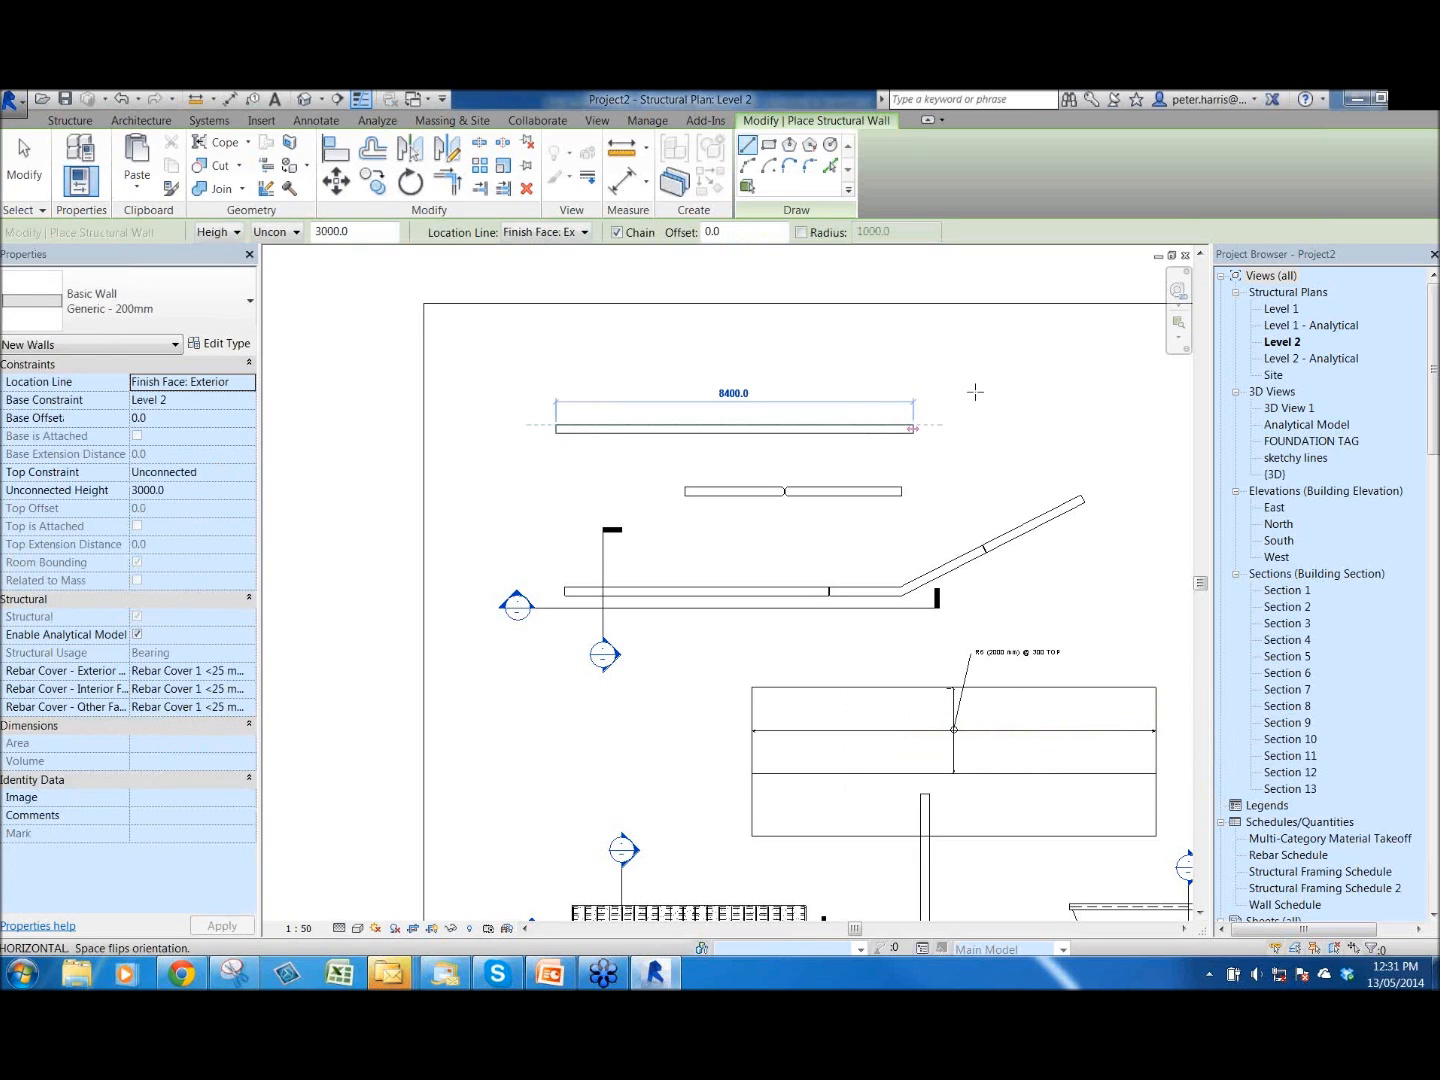
pyautogui.click(1050, 338)
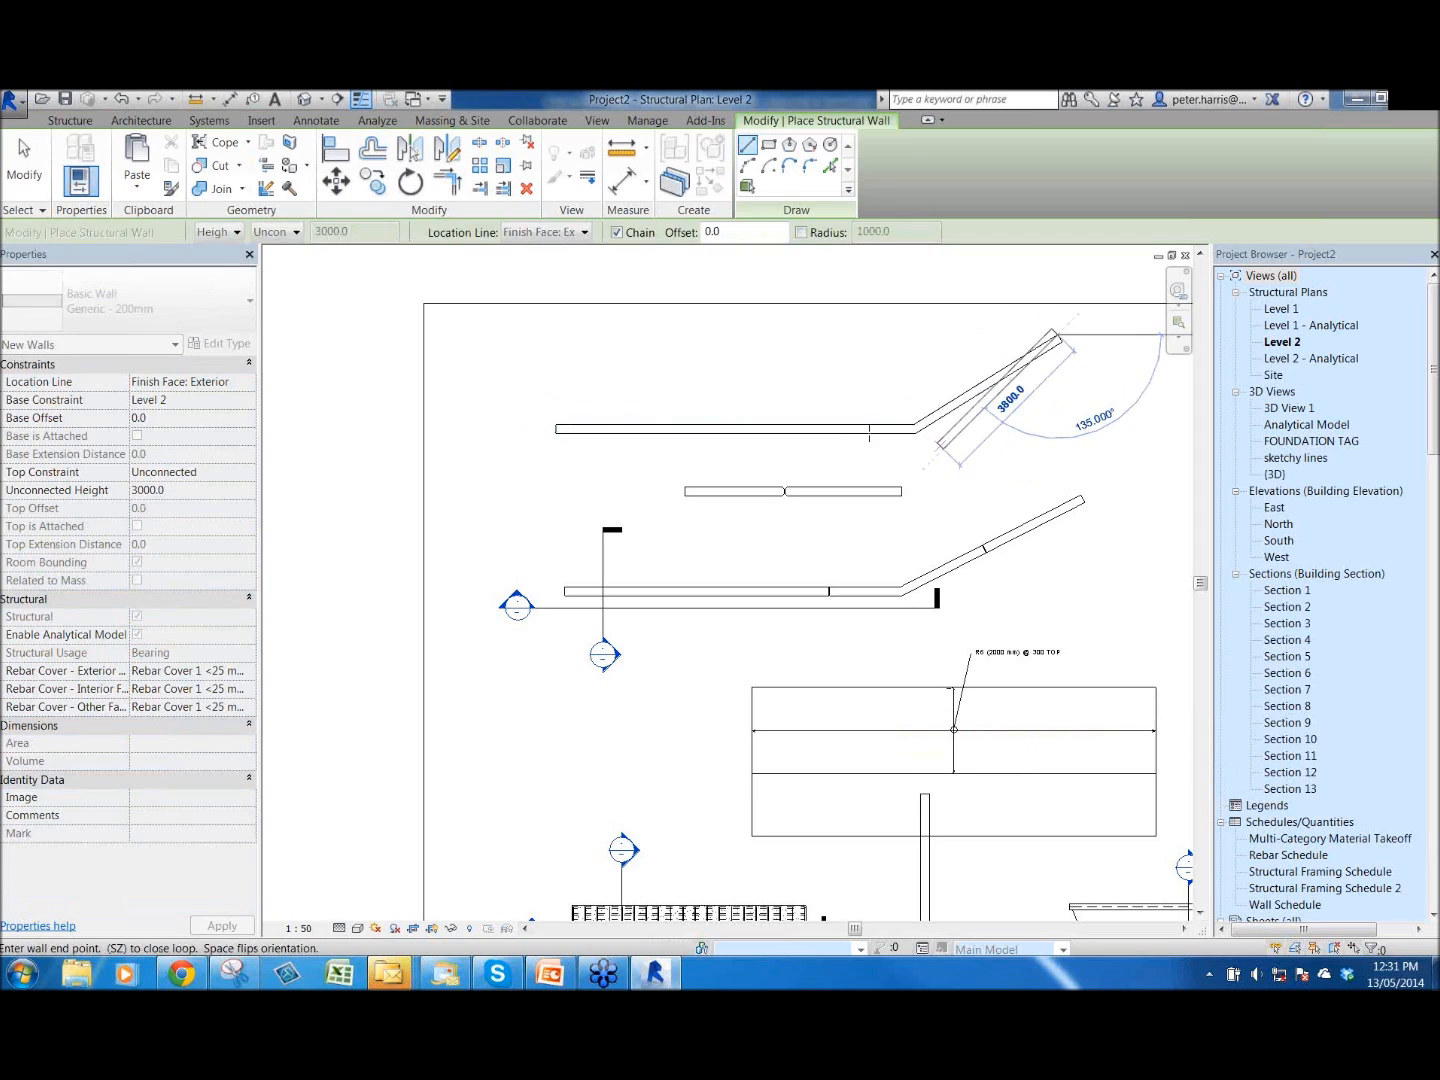
pyautogui.press('Escape')
pyautogui.press('Escape')
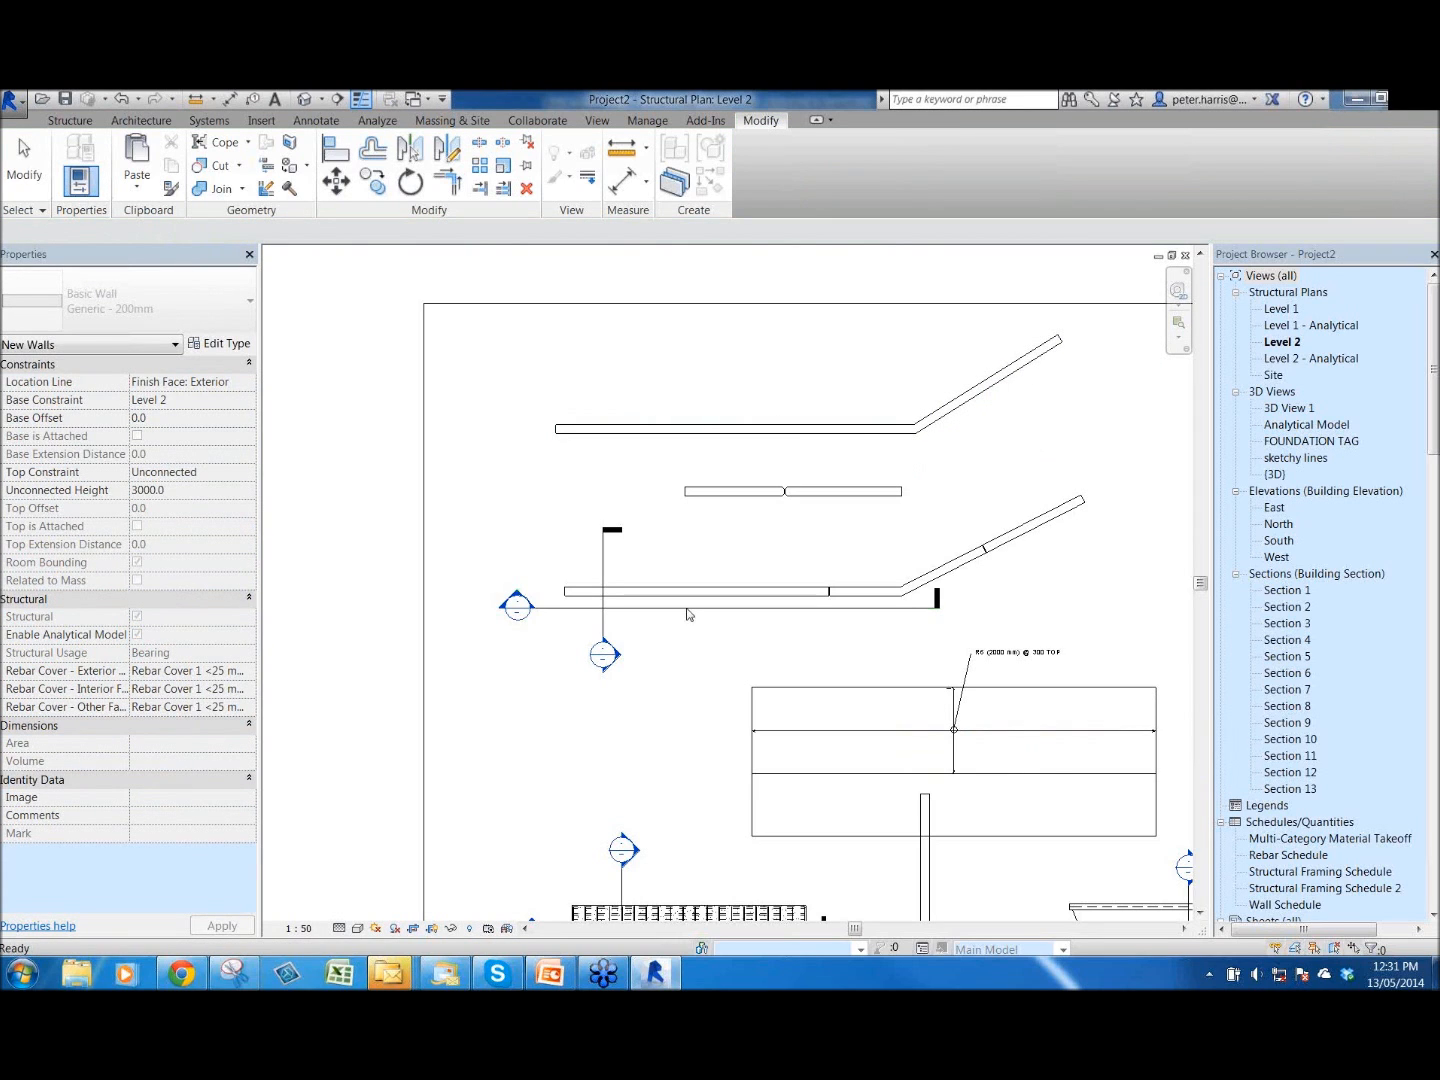
# - Copy the horizontal section line below the existing bent wall to just beneath the new wall
pyautogui.click(692, 608)
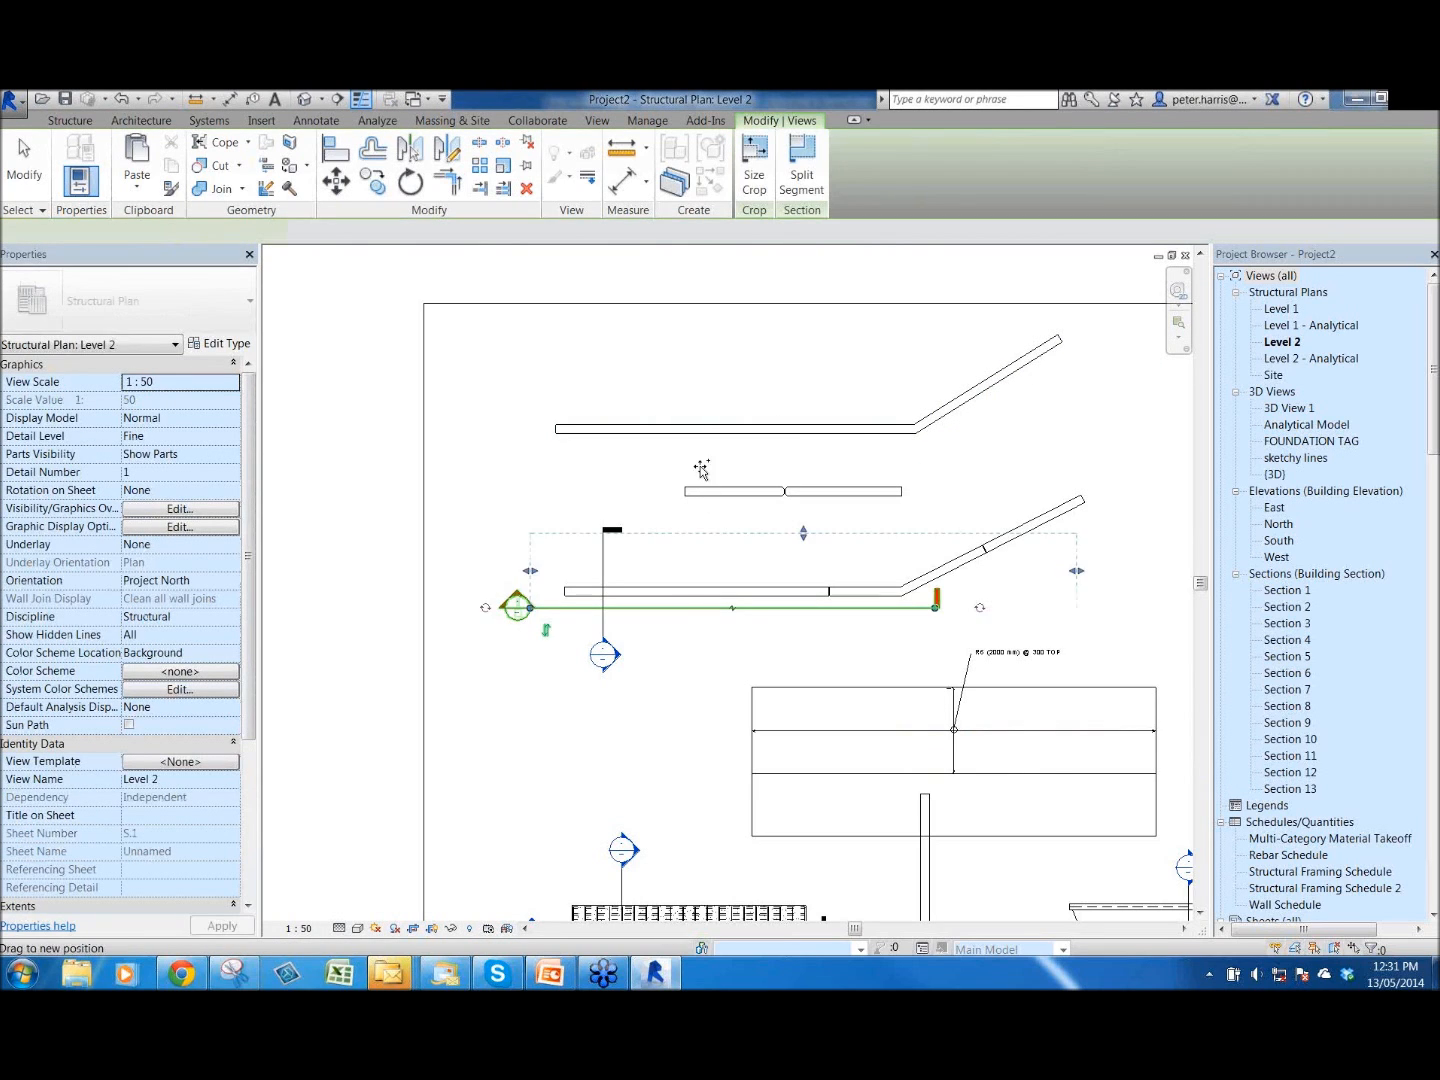
pyautogui.keyDown('ctrl'); pyautogui.moveTo(692, 608); pyautogui.dragTo(701, 466); pyautogui.keyUp('ctrl')
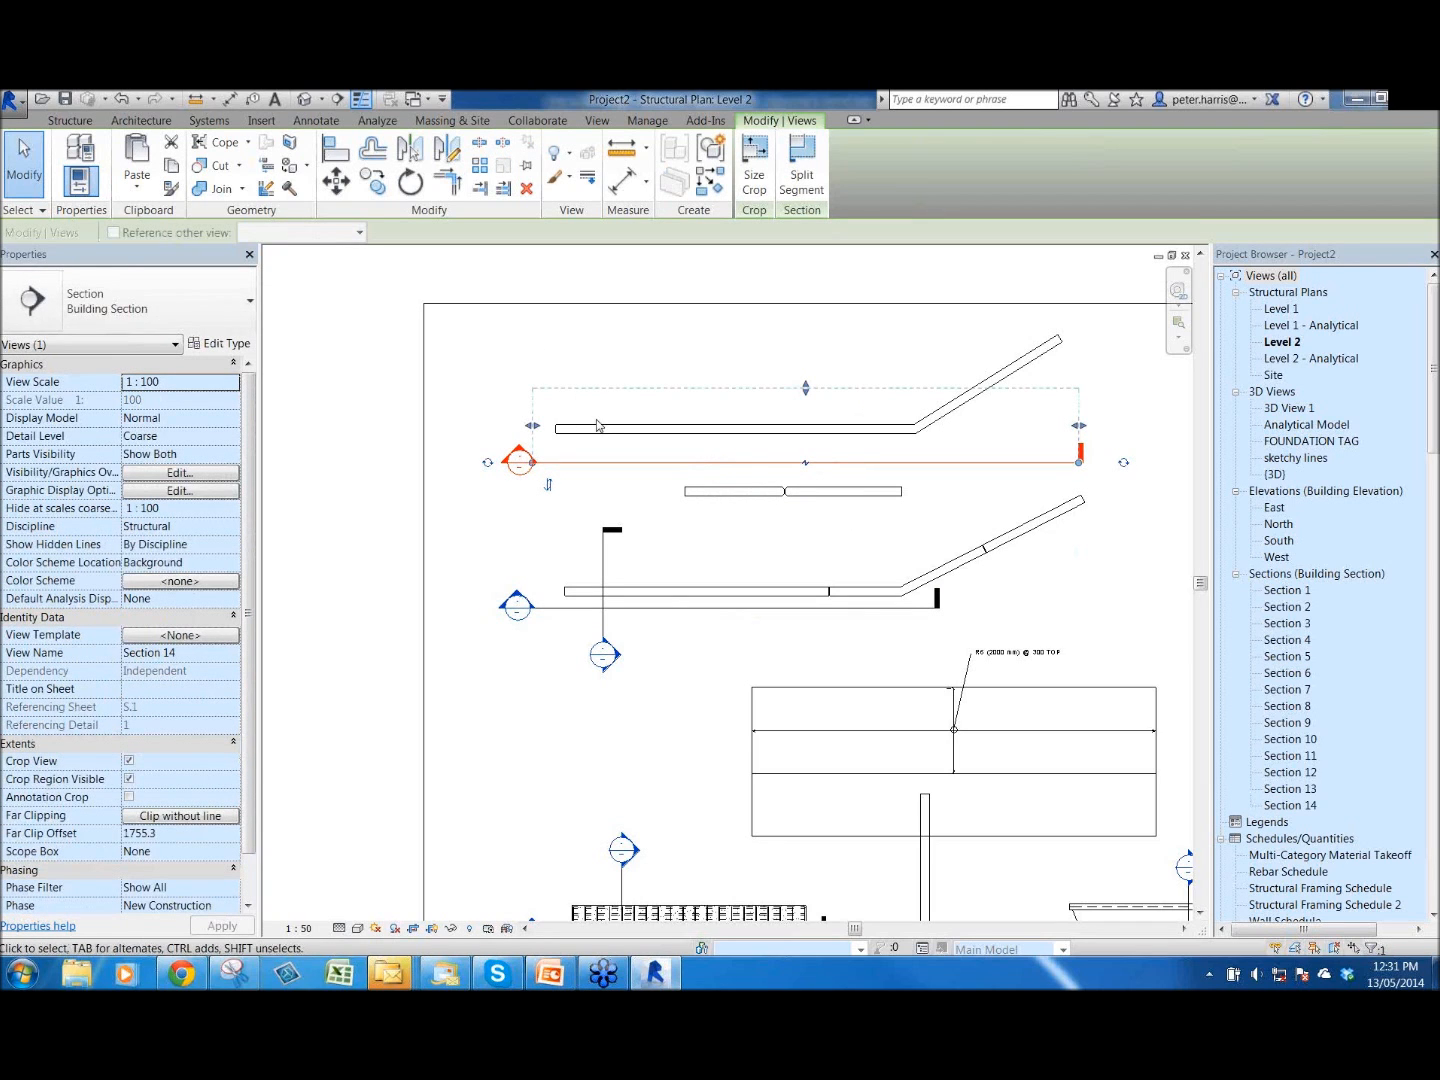
# - Create parts from the connected chain of the straight and angled walls at the upper end of the plan
pyautogui.press('Escape')
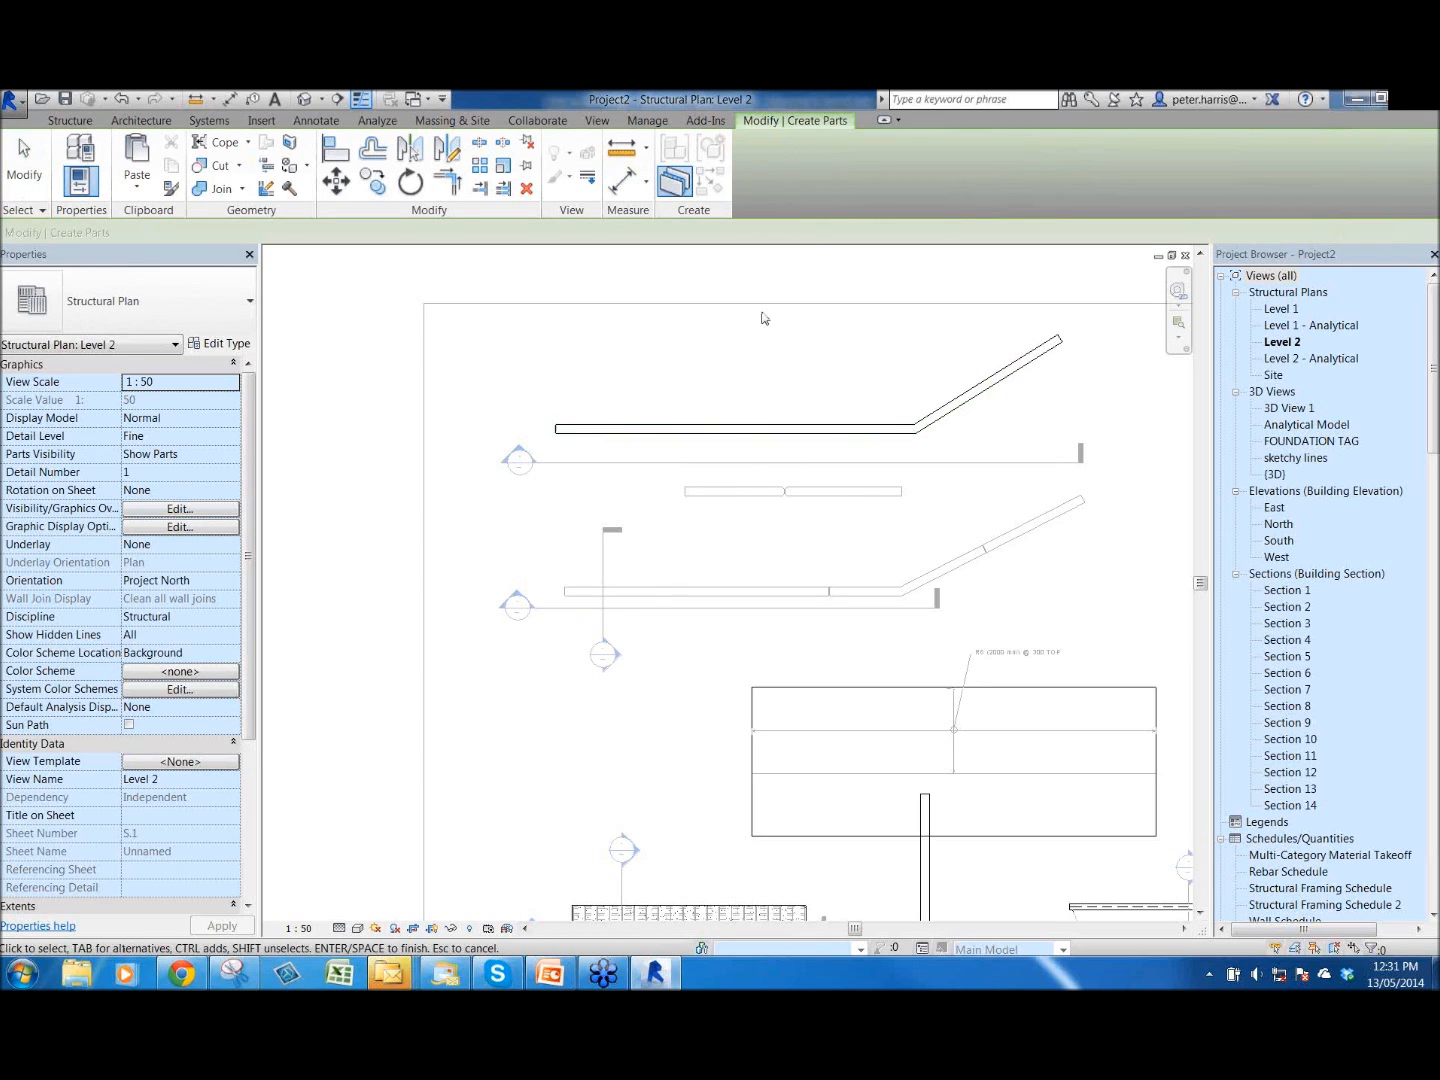
pyautogui.moveTo(858, 379); pyautogui.dragTo(805, 400, button='middle')
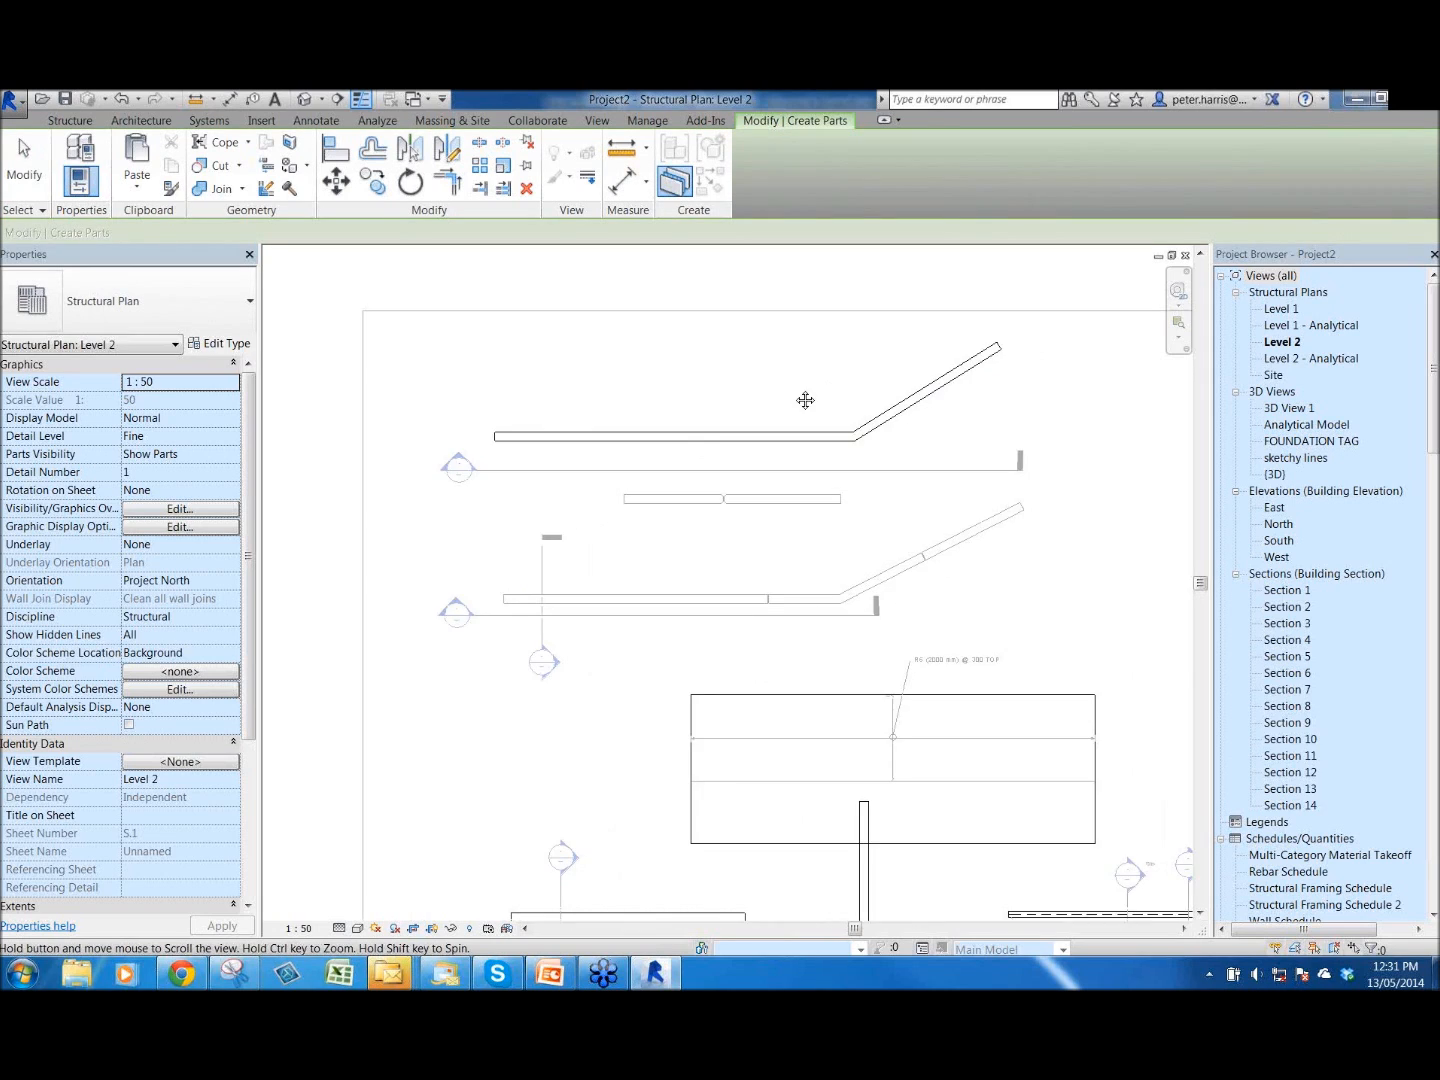
pyautogui.scroll(-1, 805, 400)
pyautogui.press('Escape')
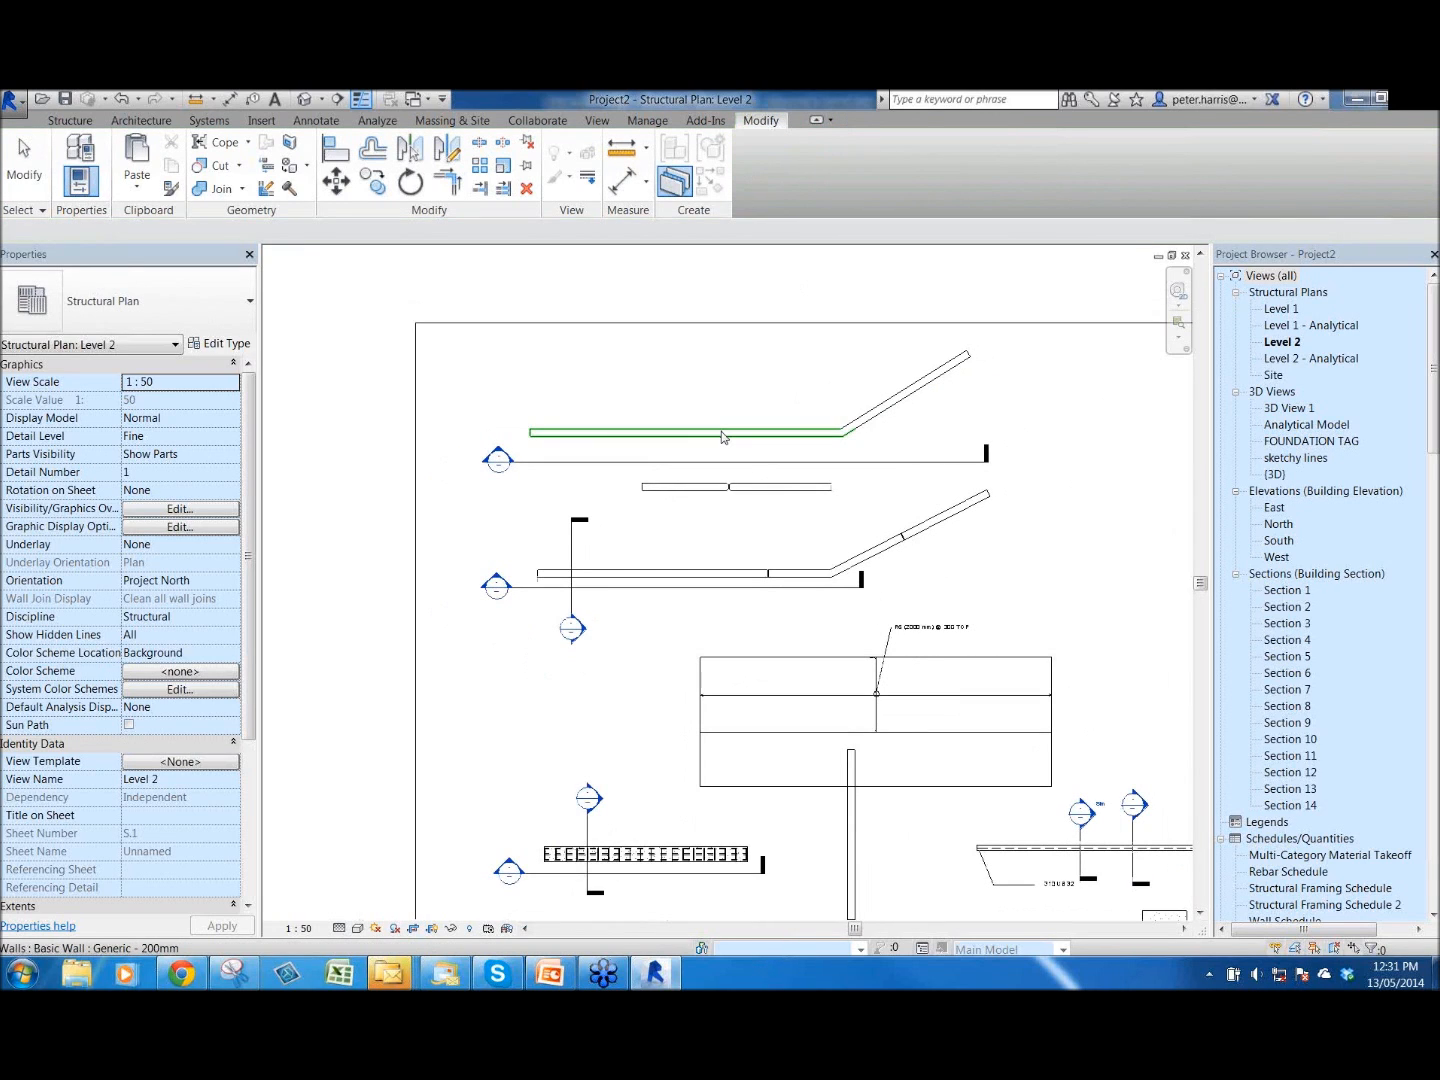
pyautogui.press('Tab')
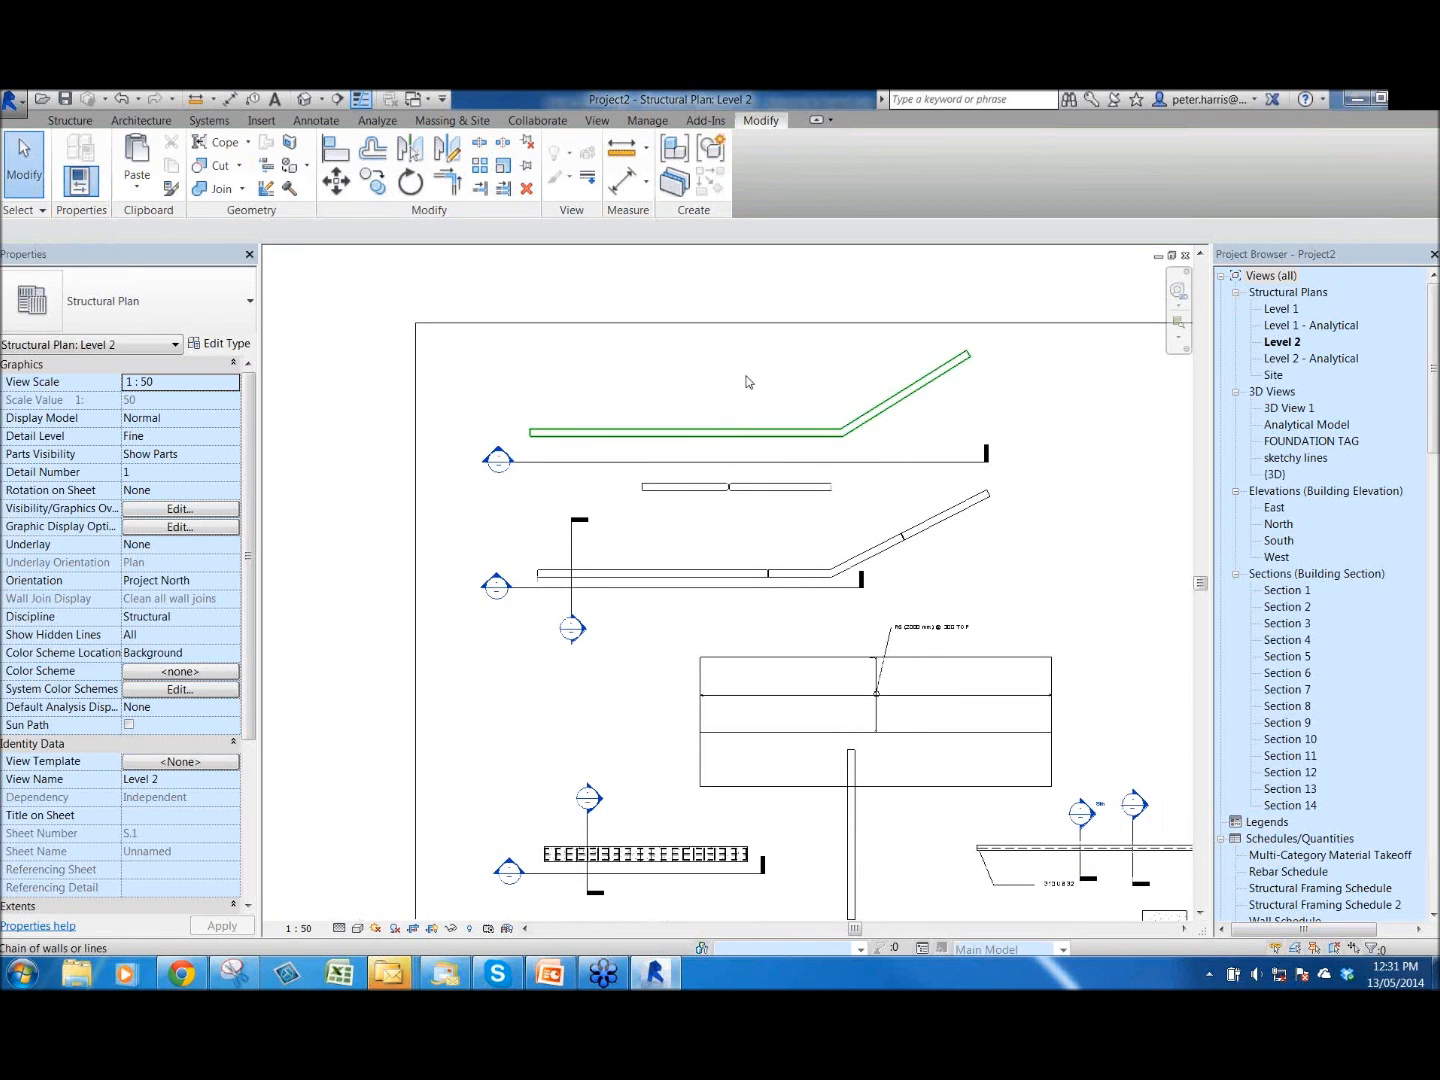
pyautogui.click(705, 245)
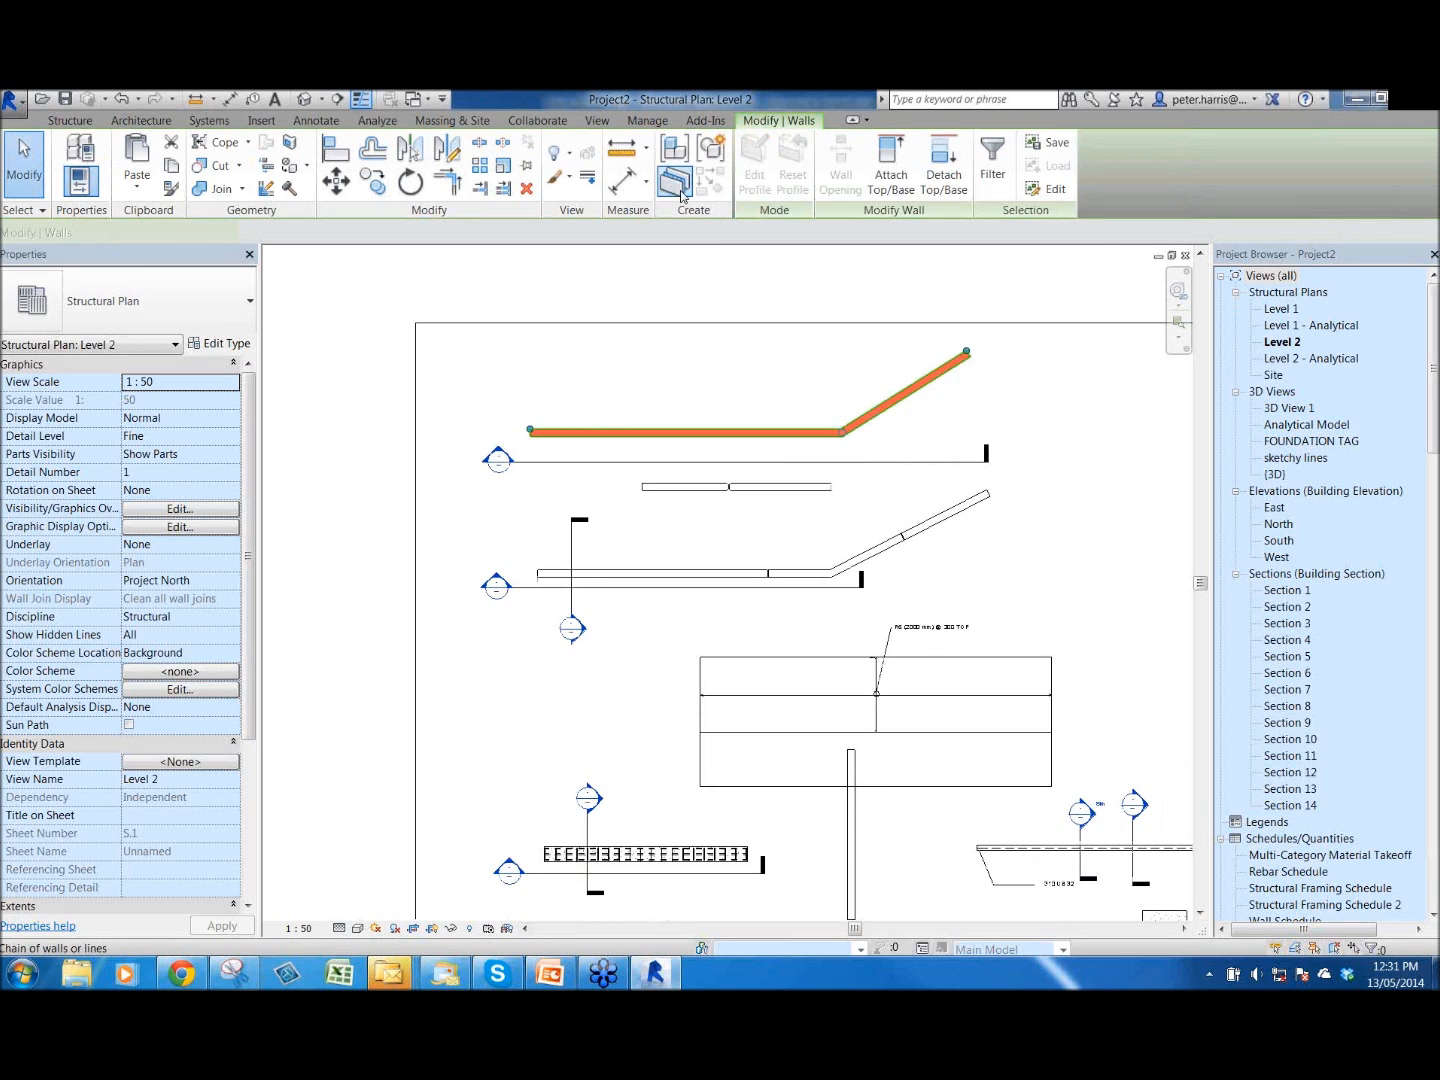
pyautogui.click(682, 188)
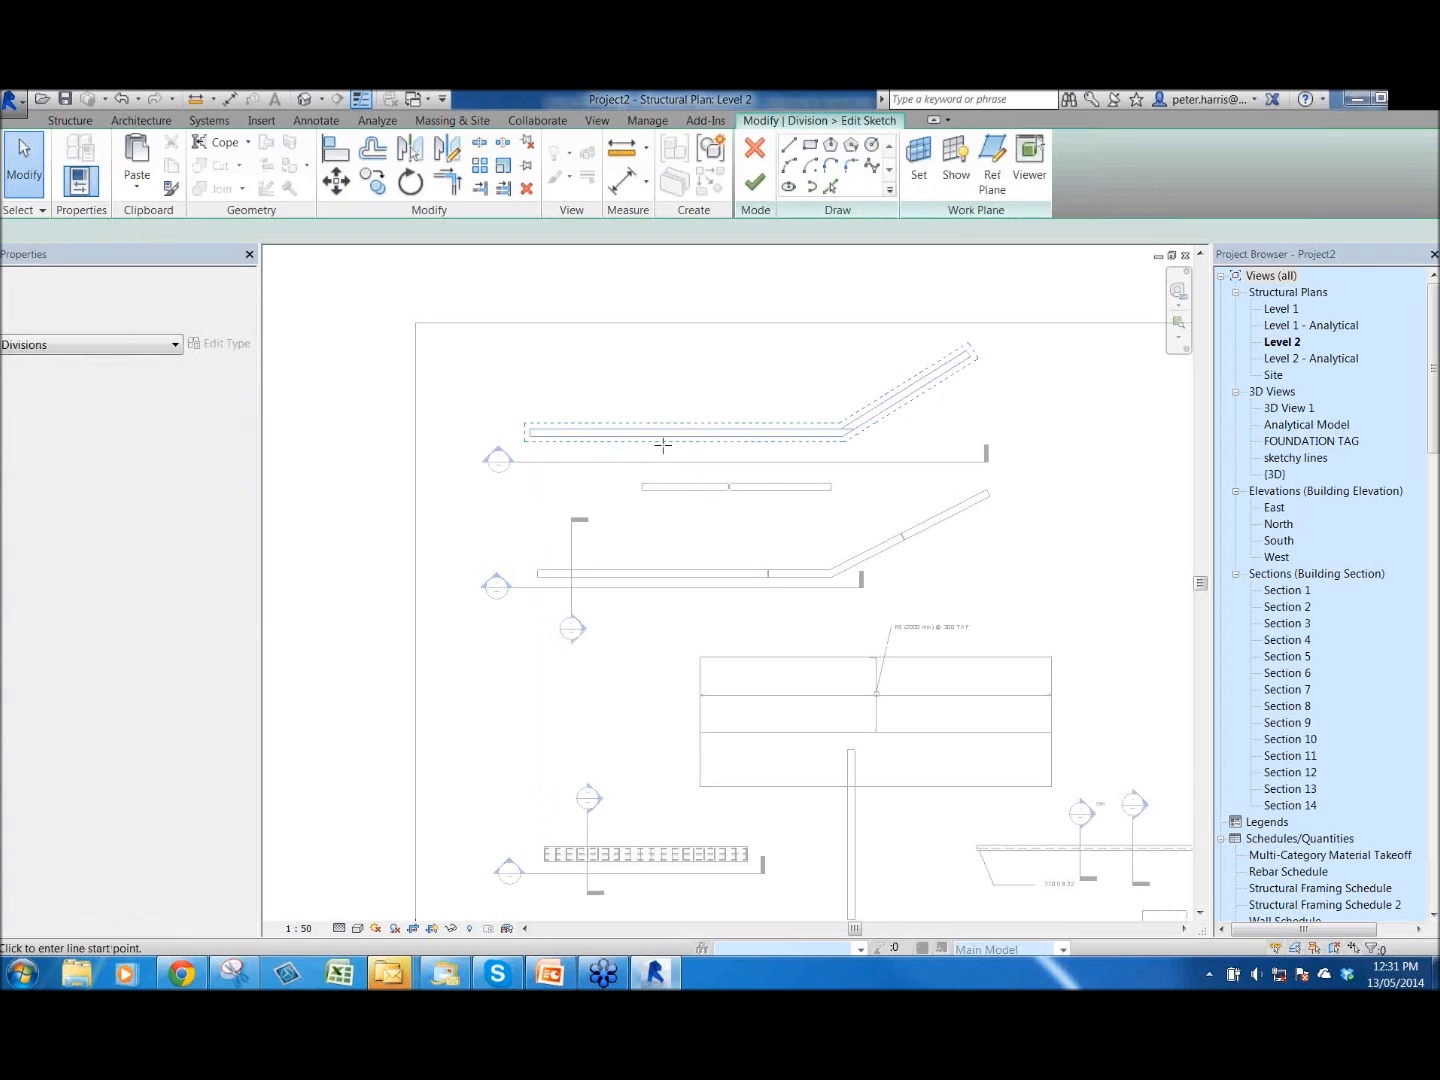
# - Sketch a vertical division line across the full width of the straight wall part, nearer its free end
pyautogui.scroll(3, 663, 445)
pyautogui.click(638, 425)
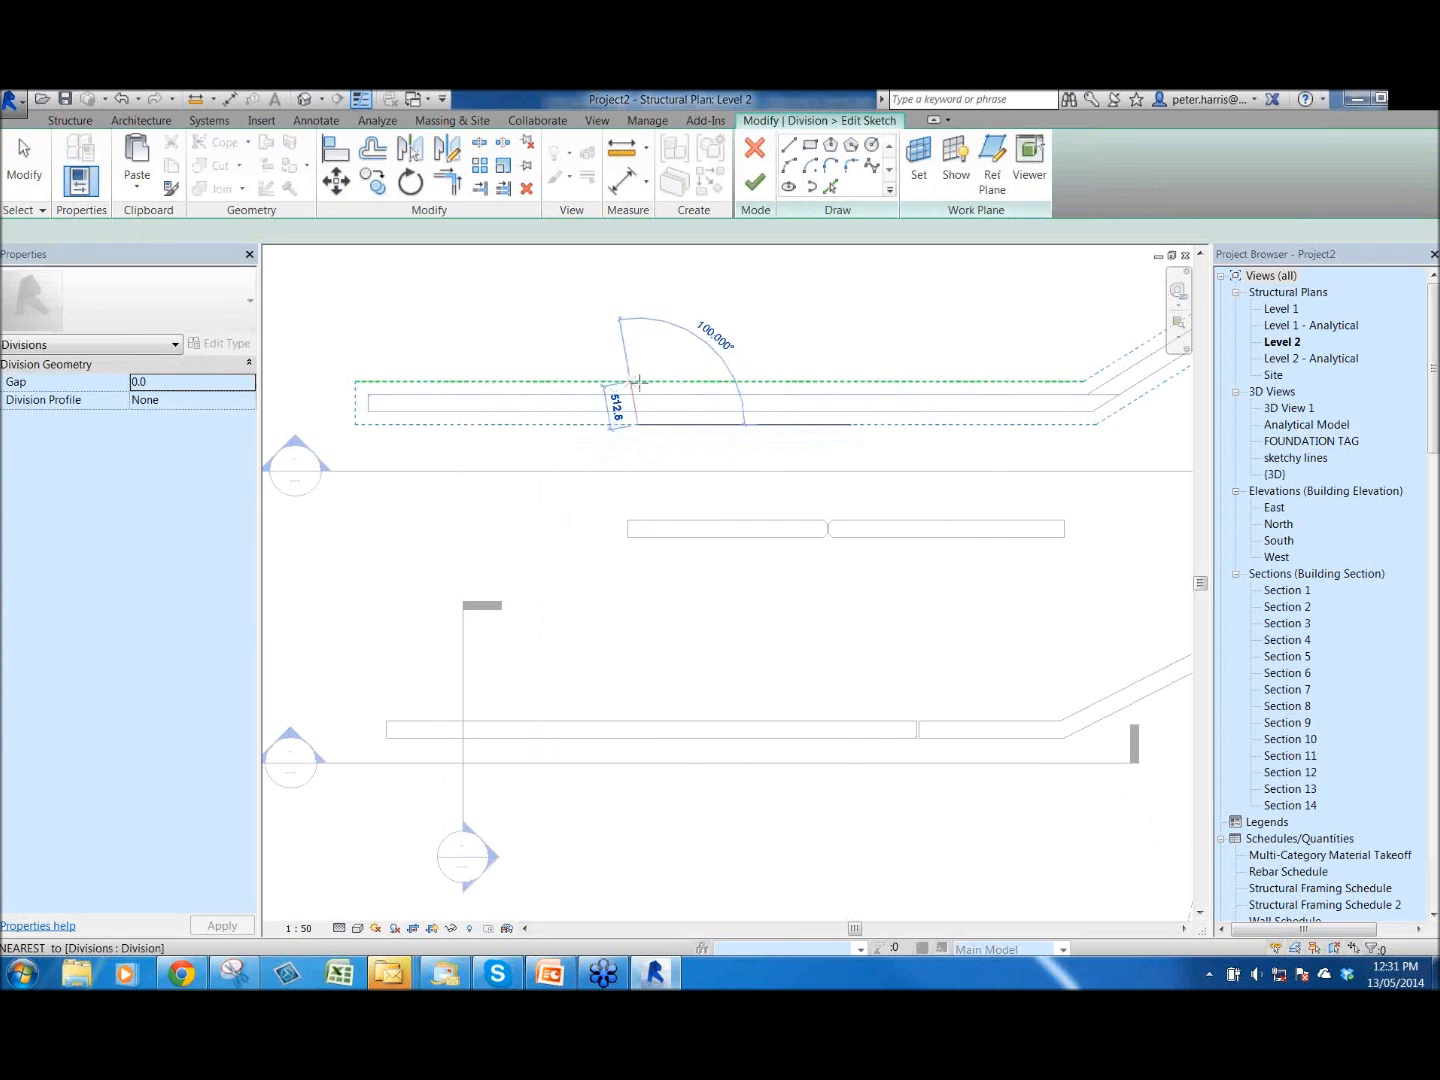
pyautogui.click(638, 382)
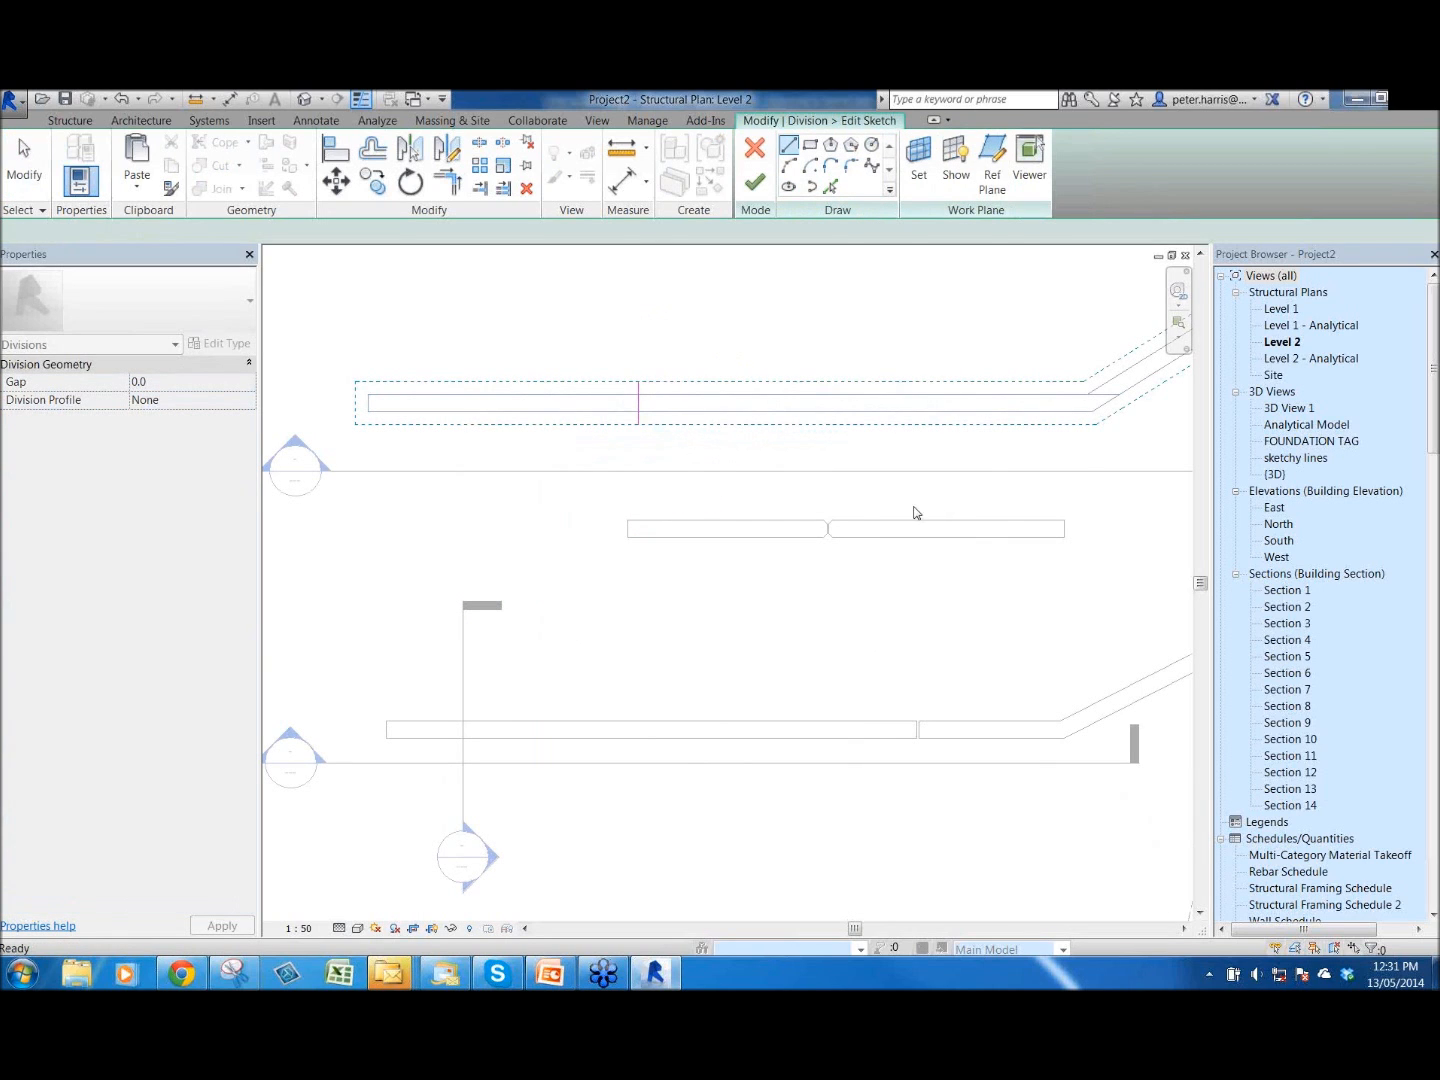
# - Sketch a division line perpendicular across the angled wall part
pyautogui.scroll(-1, 816, 508)
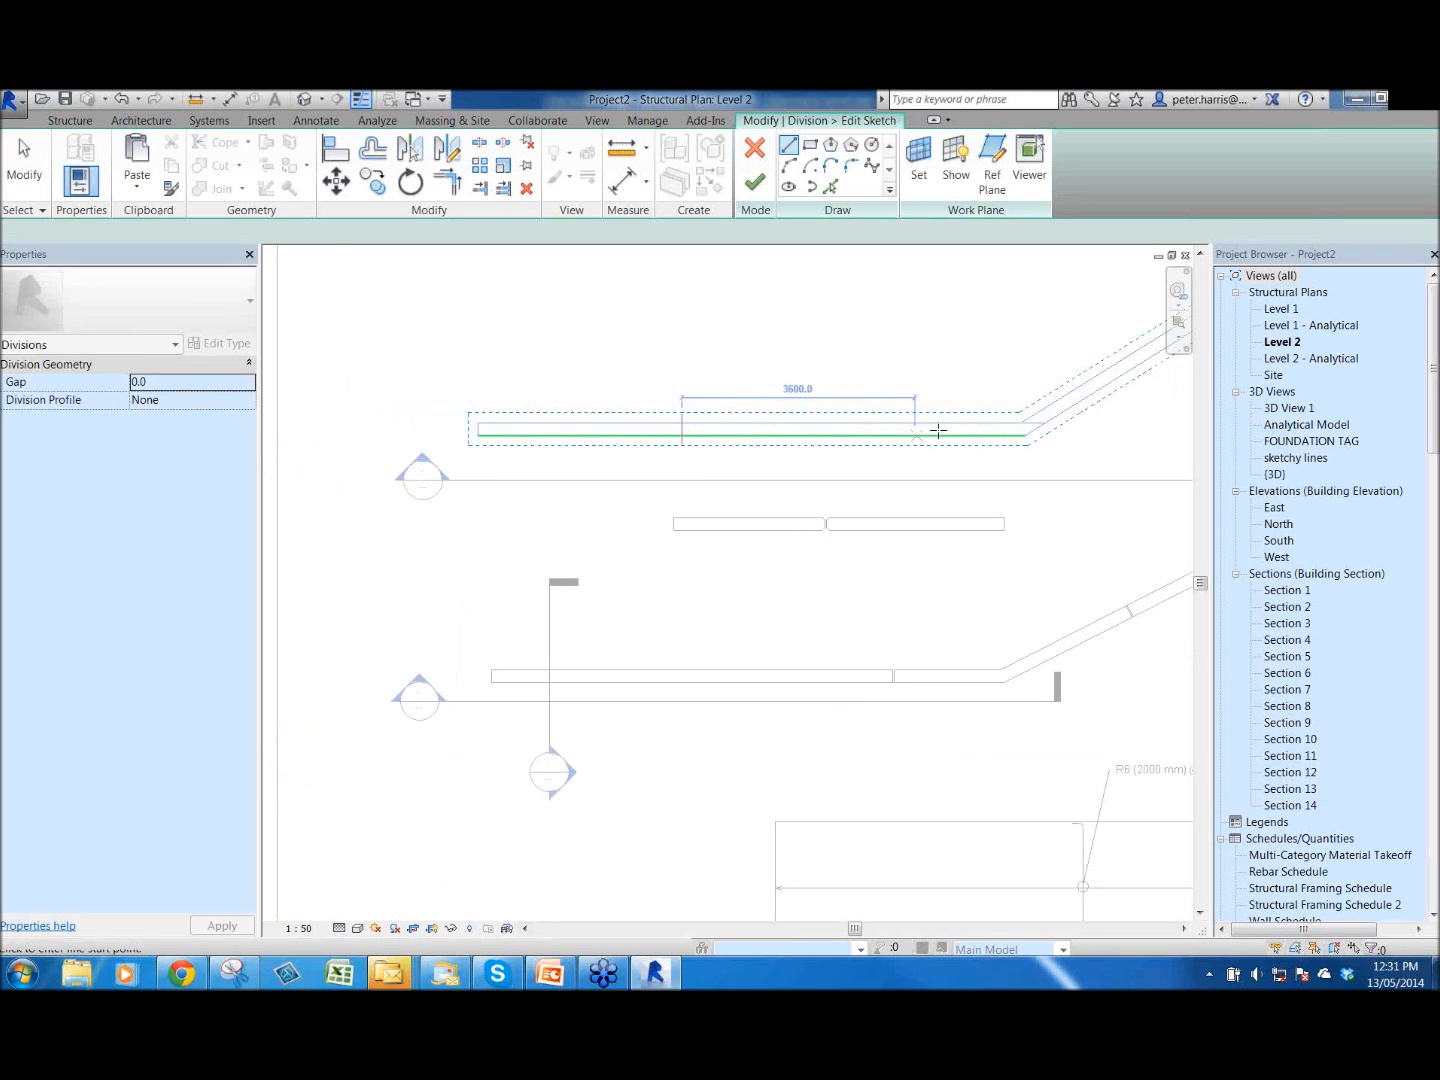
pyautogui.moveTo(902, 492); pyautogui.dragTo(550, 628, button='middle')
pyautogui.scroll(-1, 834, 496)
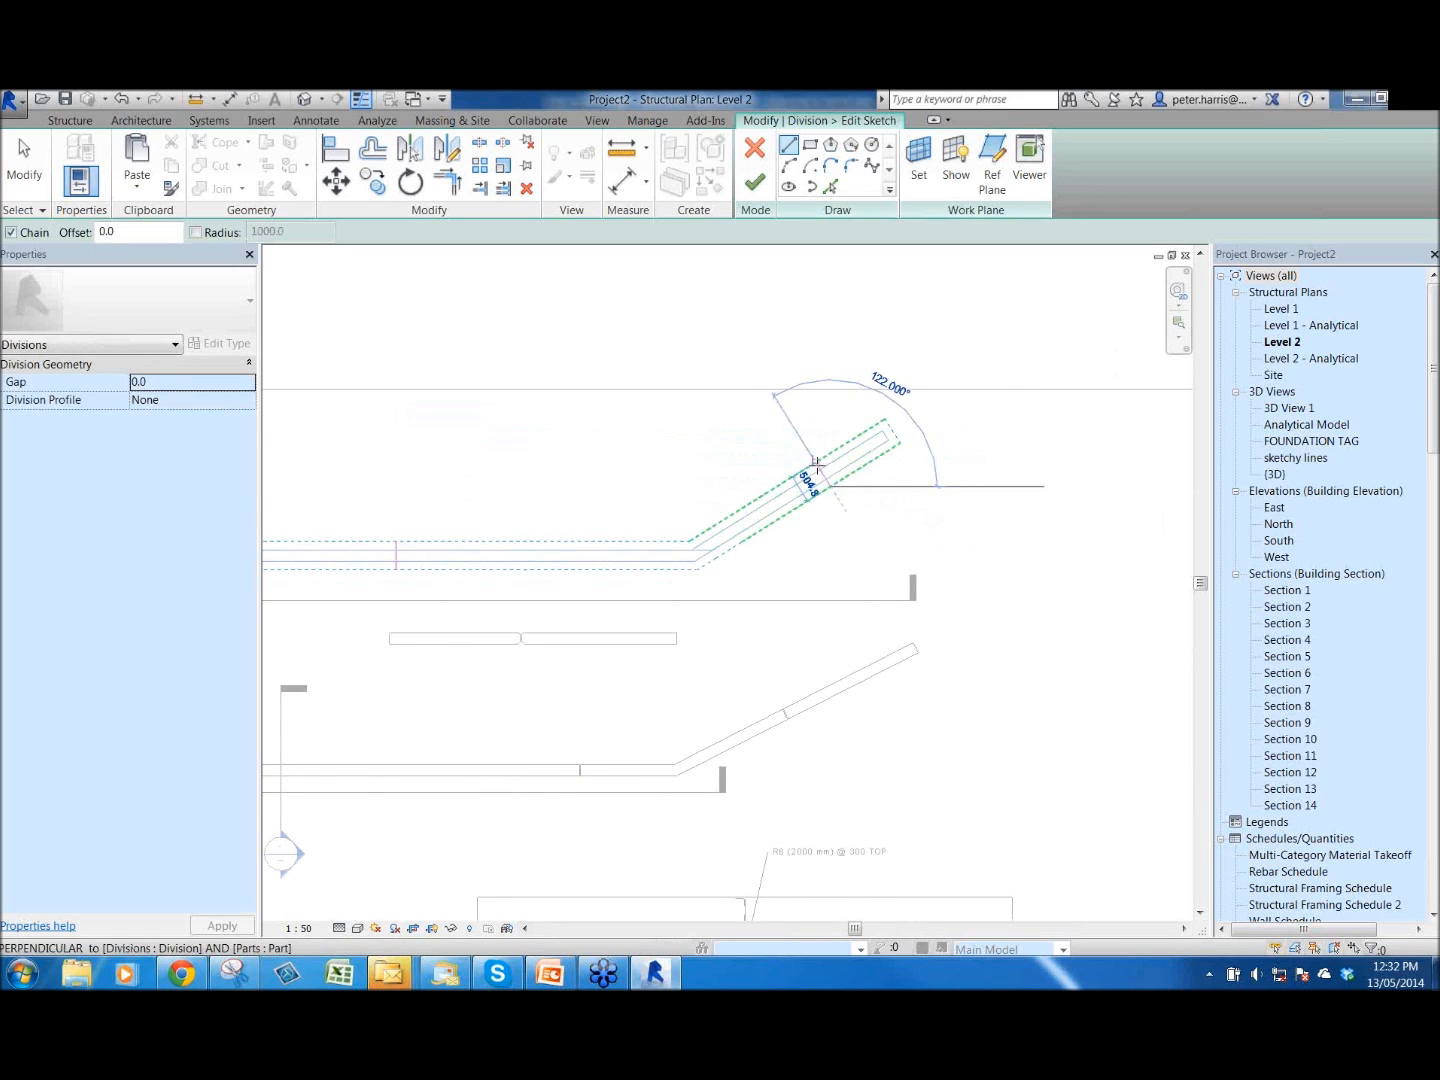
pyautogui.click(817, 463)
pyautogui.press('Escape')
# - Add a second vertical division line on the straight wall, about 3700 mm from the first, and finish the division sketch
pyautogui.click(604, 568)
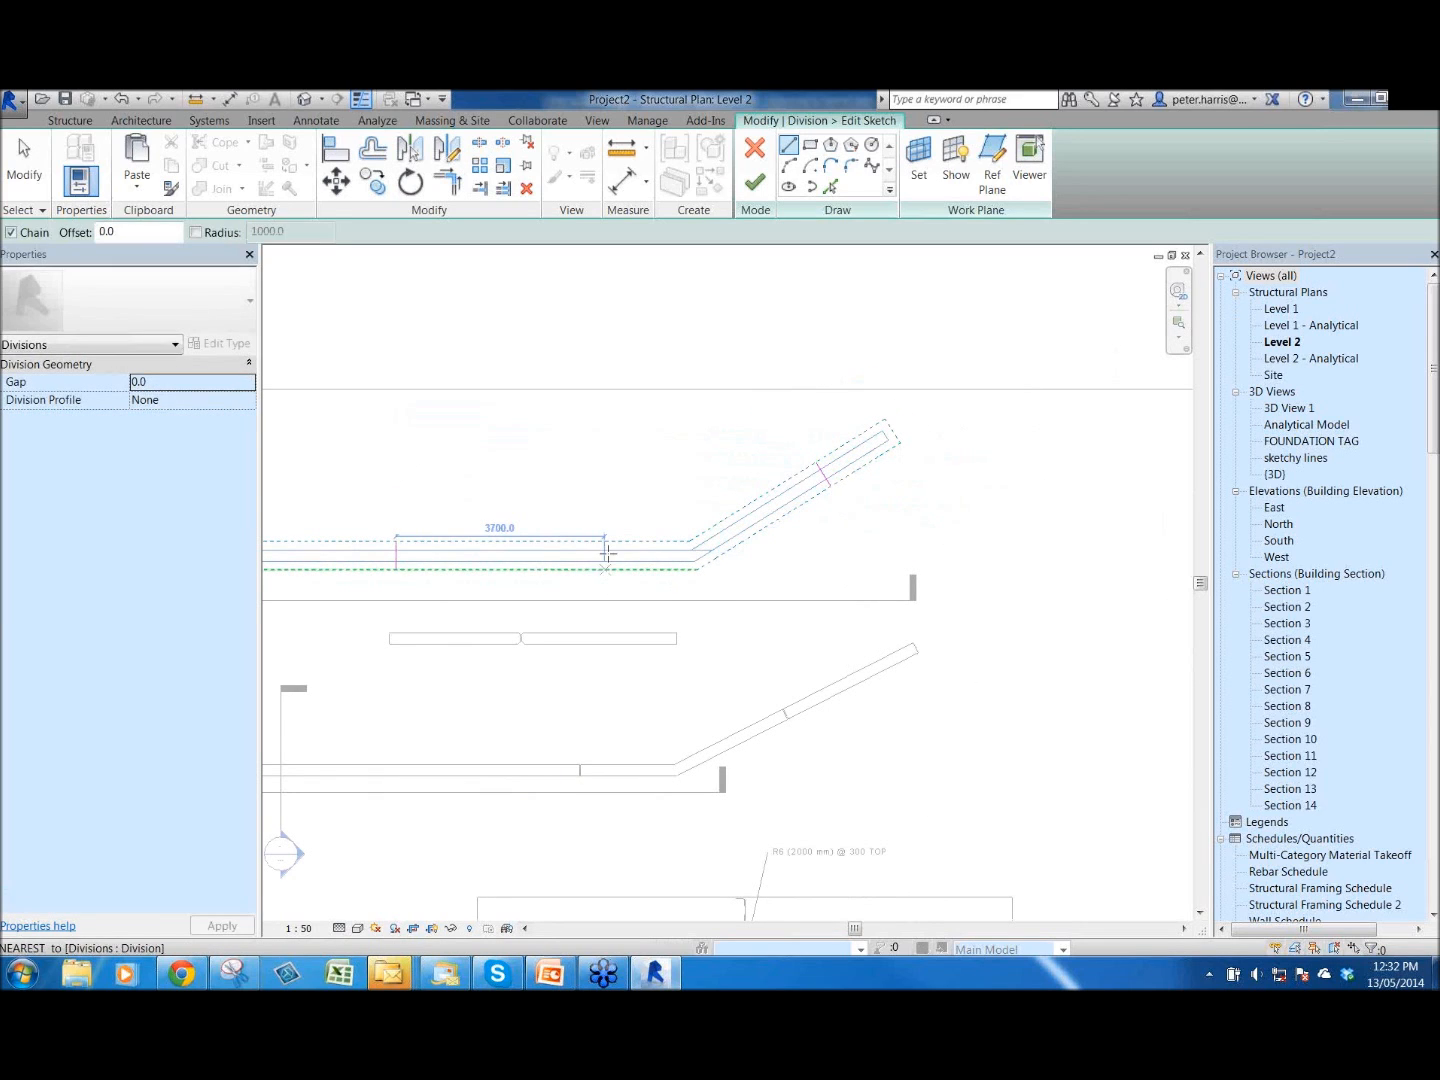
pyautogui.click(604, 541)
pyautogui.press('Escape')
pyautogui.press('Escape')
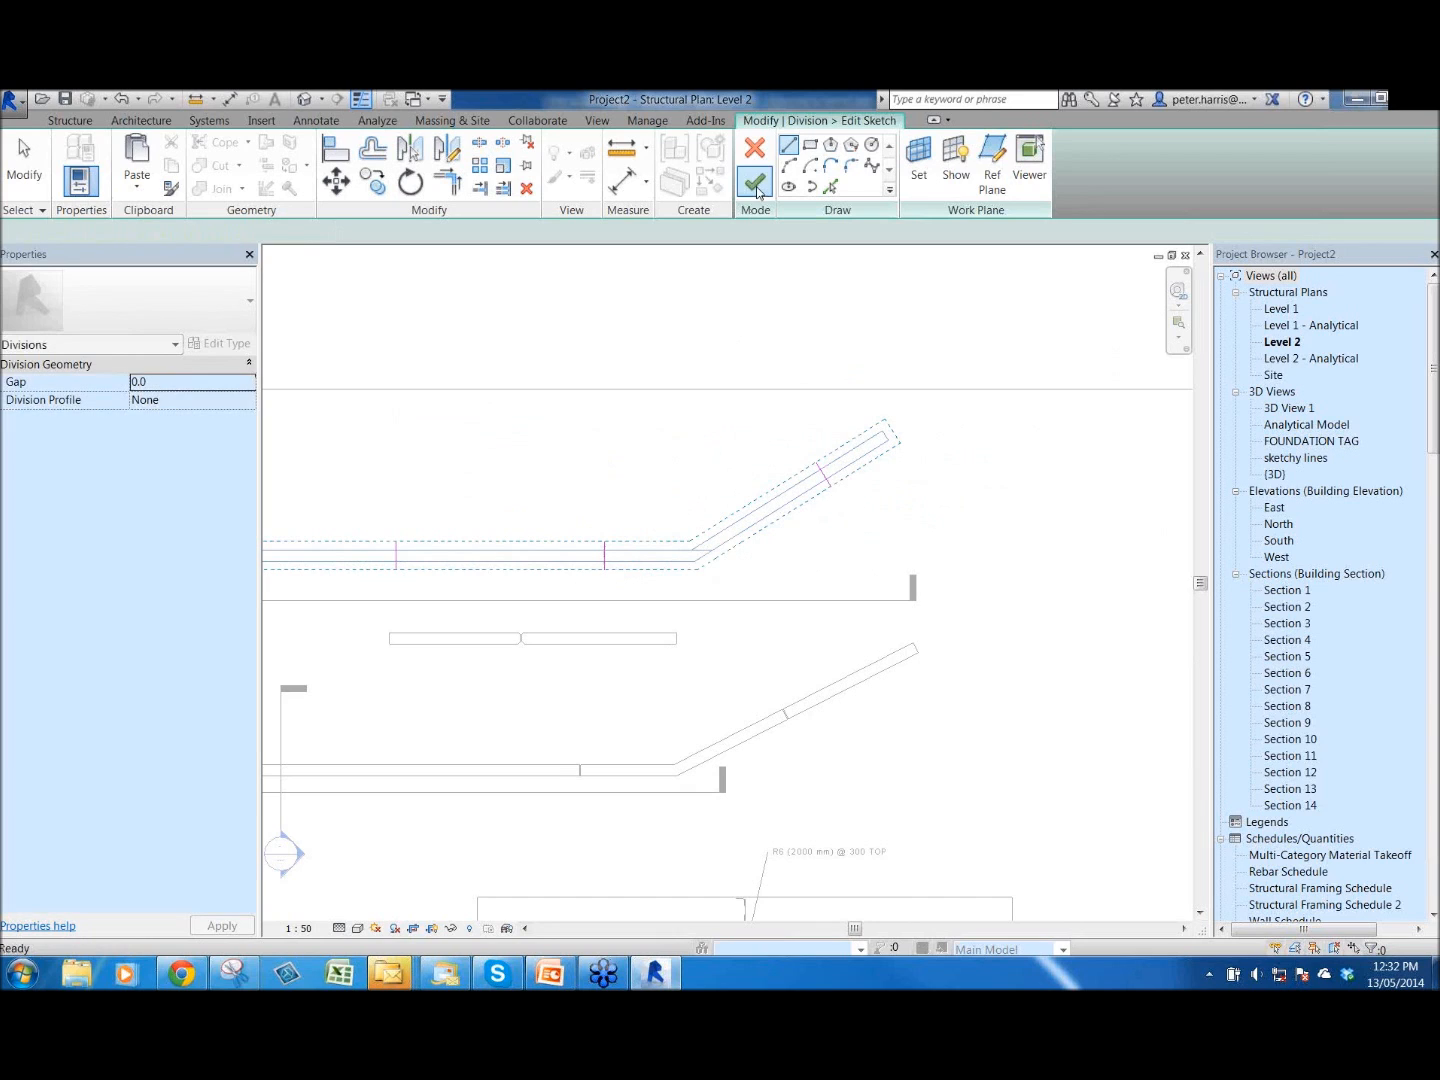
# - Set the gap between the divided wall parts to 20 mm
pyautogui.moveTo(685, 640); pyautogui.dragTo(889, 617, button='middle')
pyautogui.scroll(2, 617, 581)
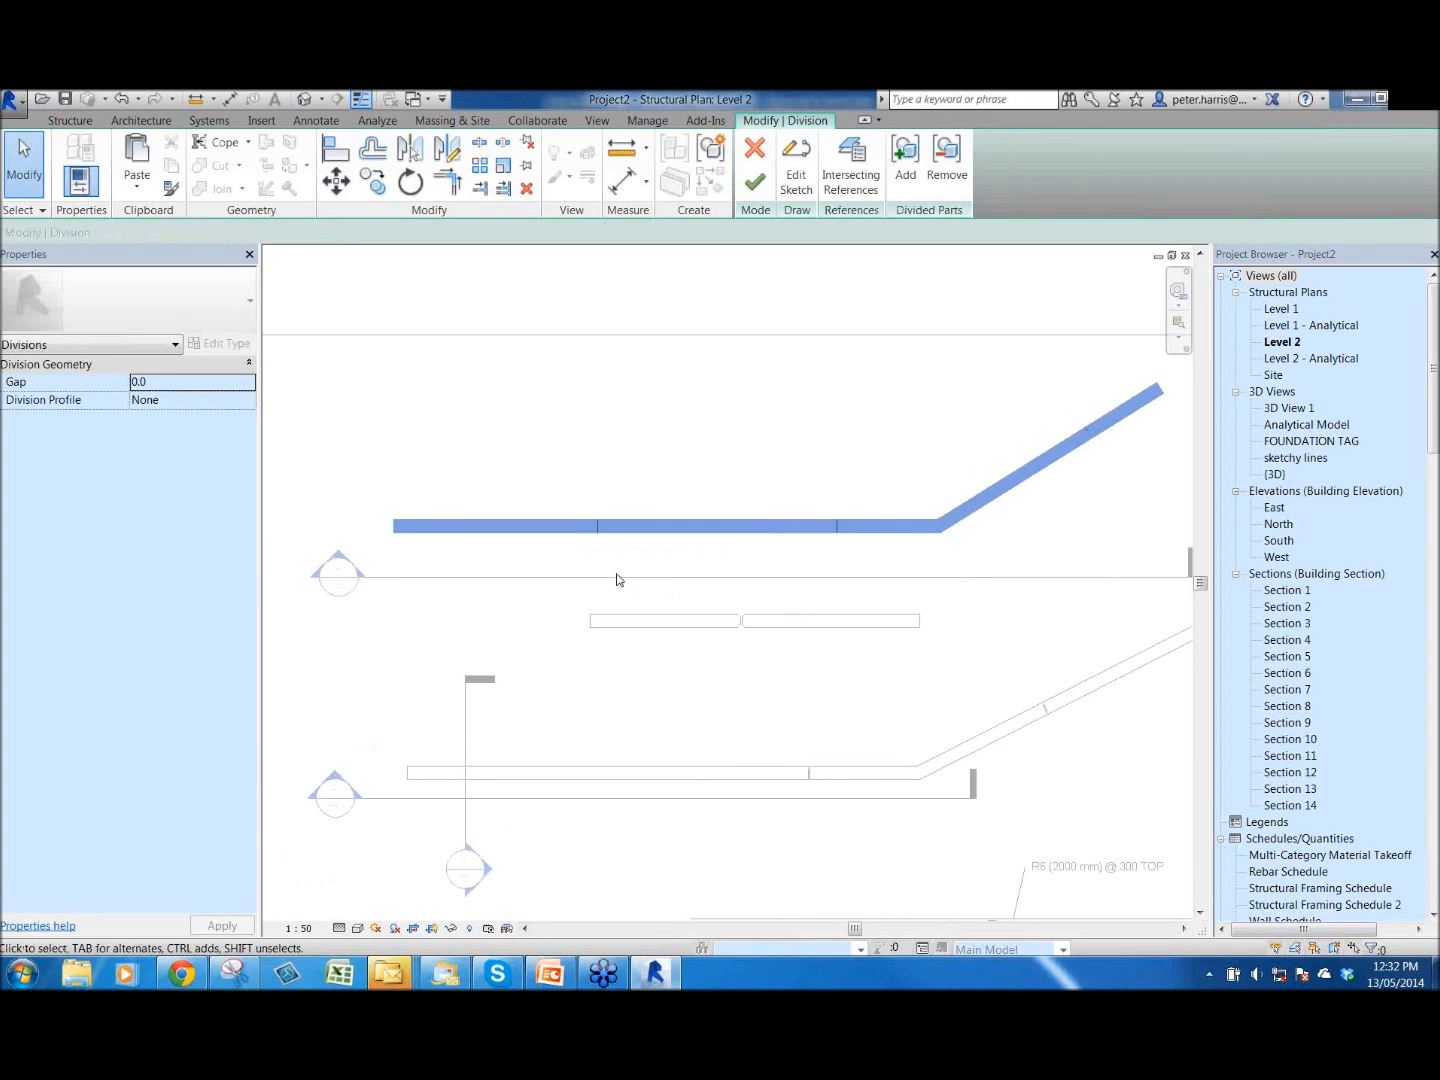
pyautogui.click(202, 383)
pyautogui.write('20')
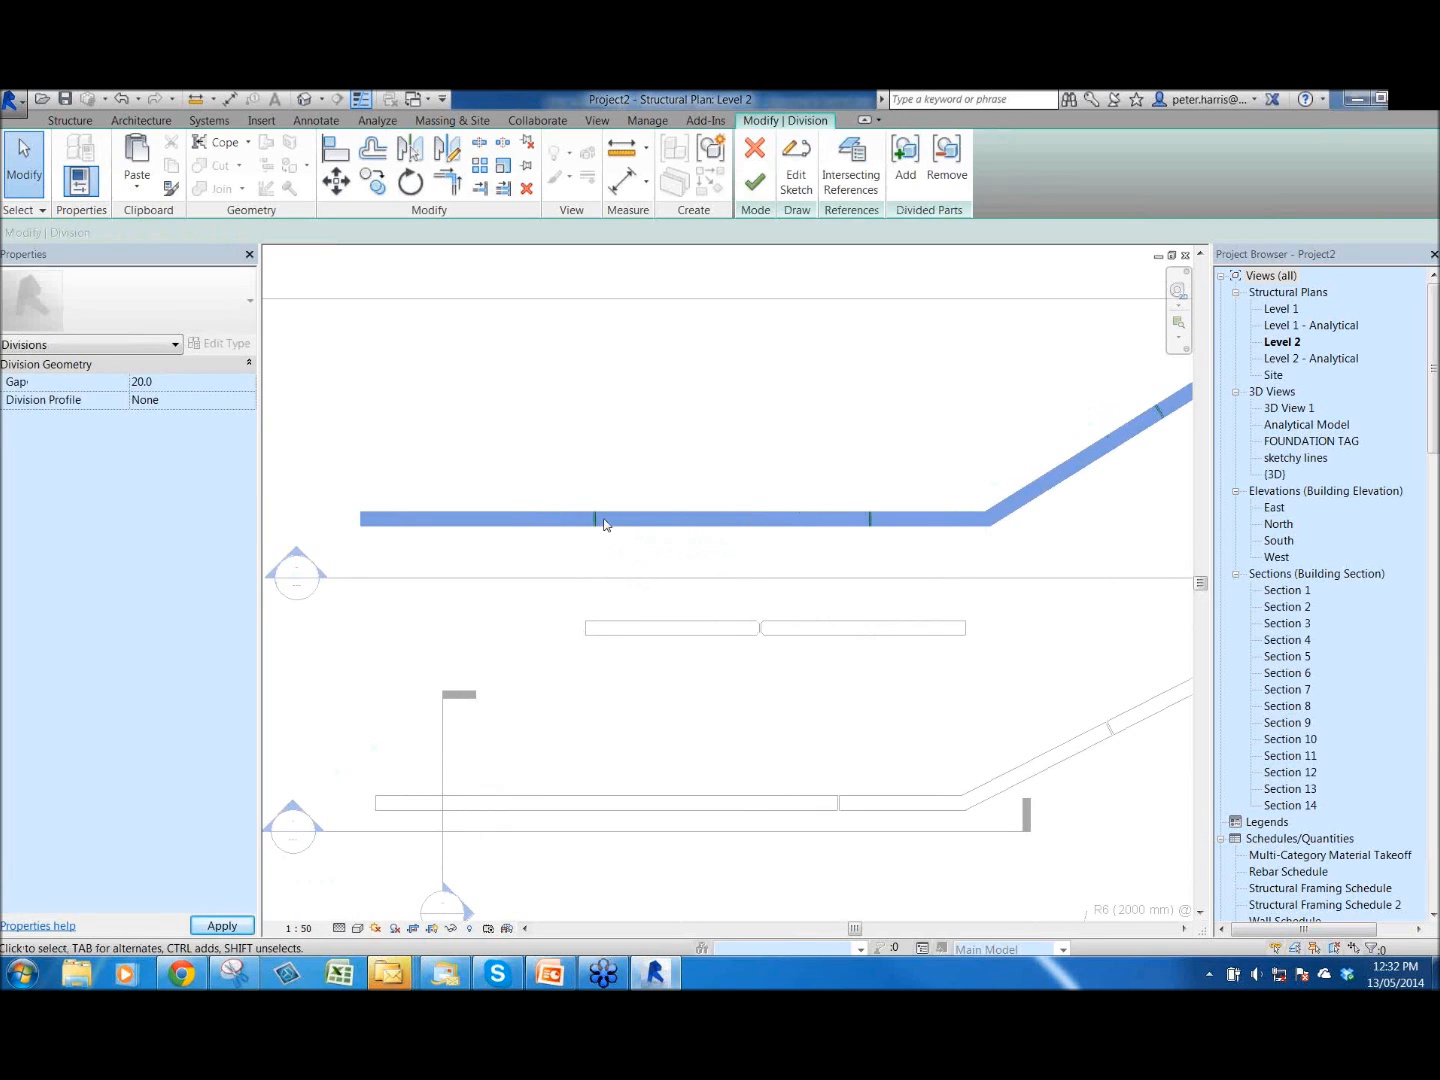
pyautogui.scroll(2, 605, 524)
# - Try the Angled Step division profile on the divided wall parts
pyautogui.click(235, 401)
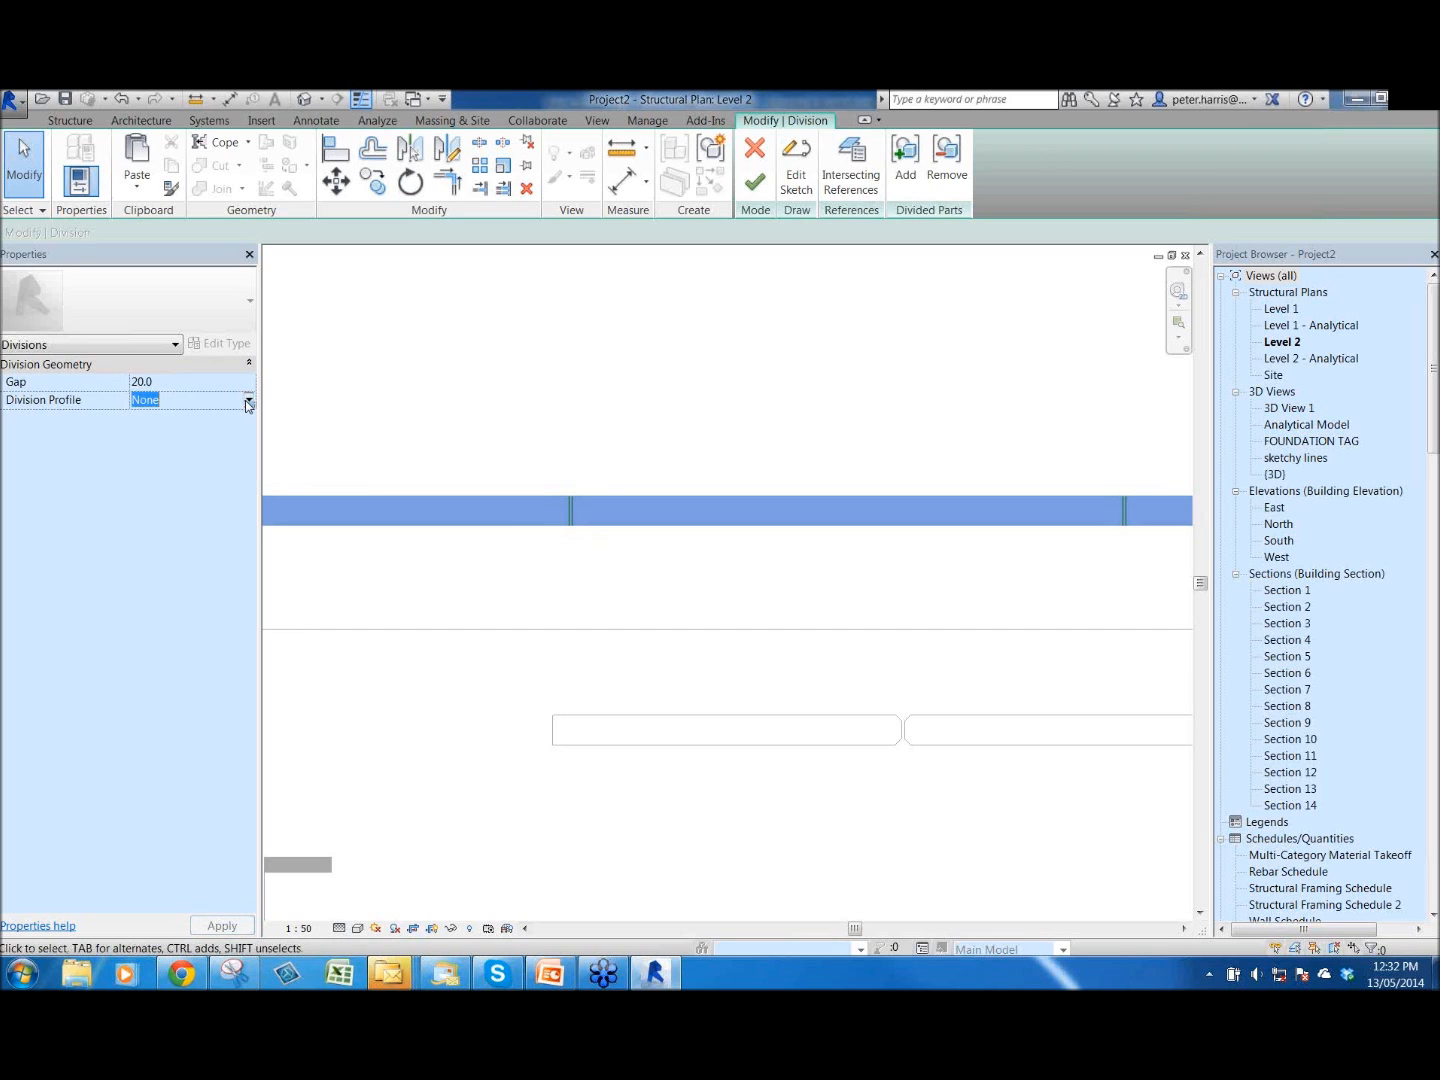
pyautogui.click(248, 401)
pyautogui.click(249, 433)
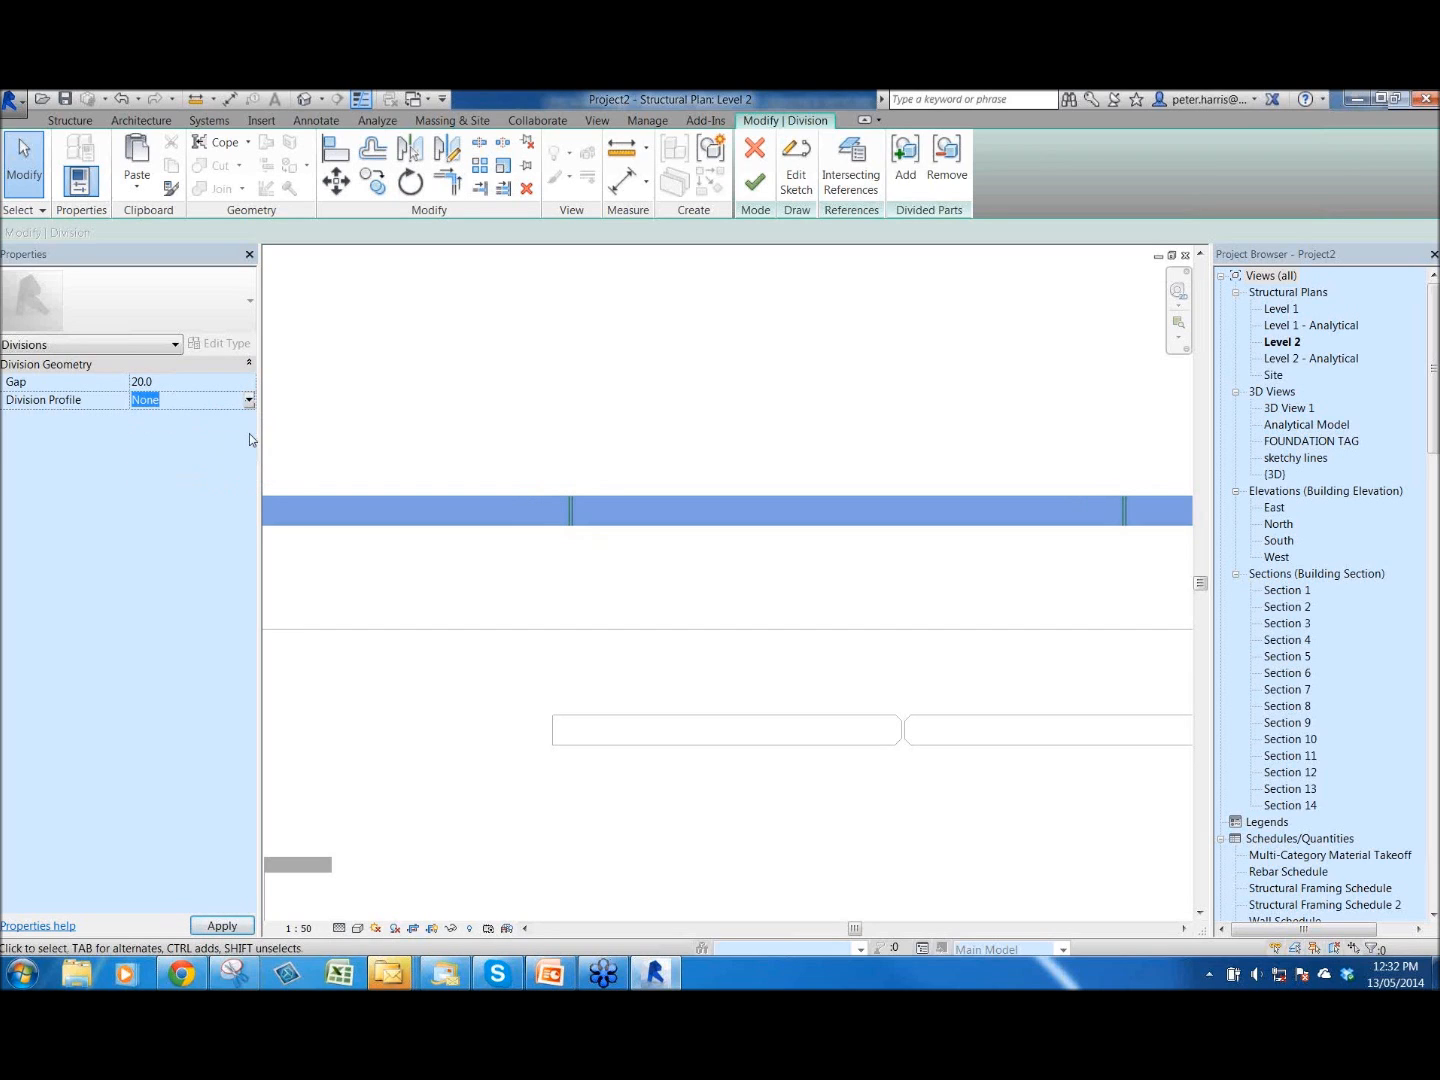
pyautogui.click(249, 418)
pyautogui.click(249, 418)
pyautogui.click(197, 452)
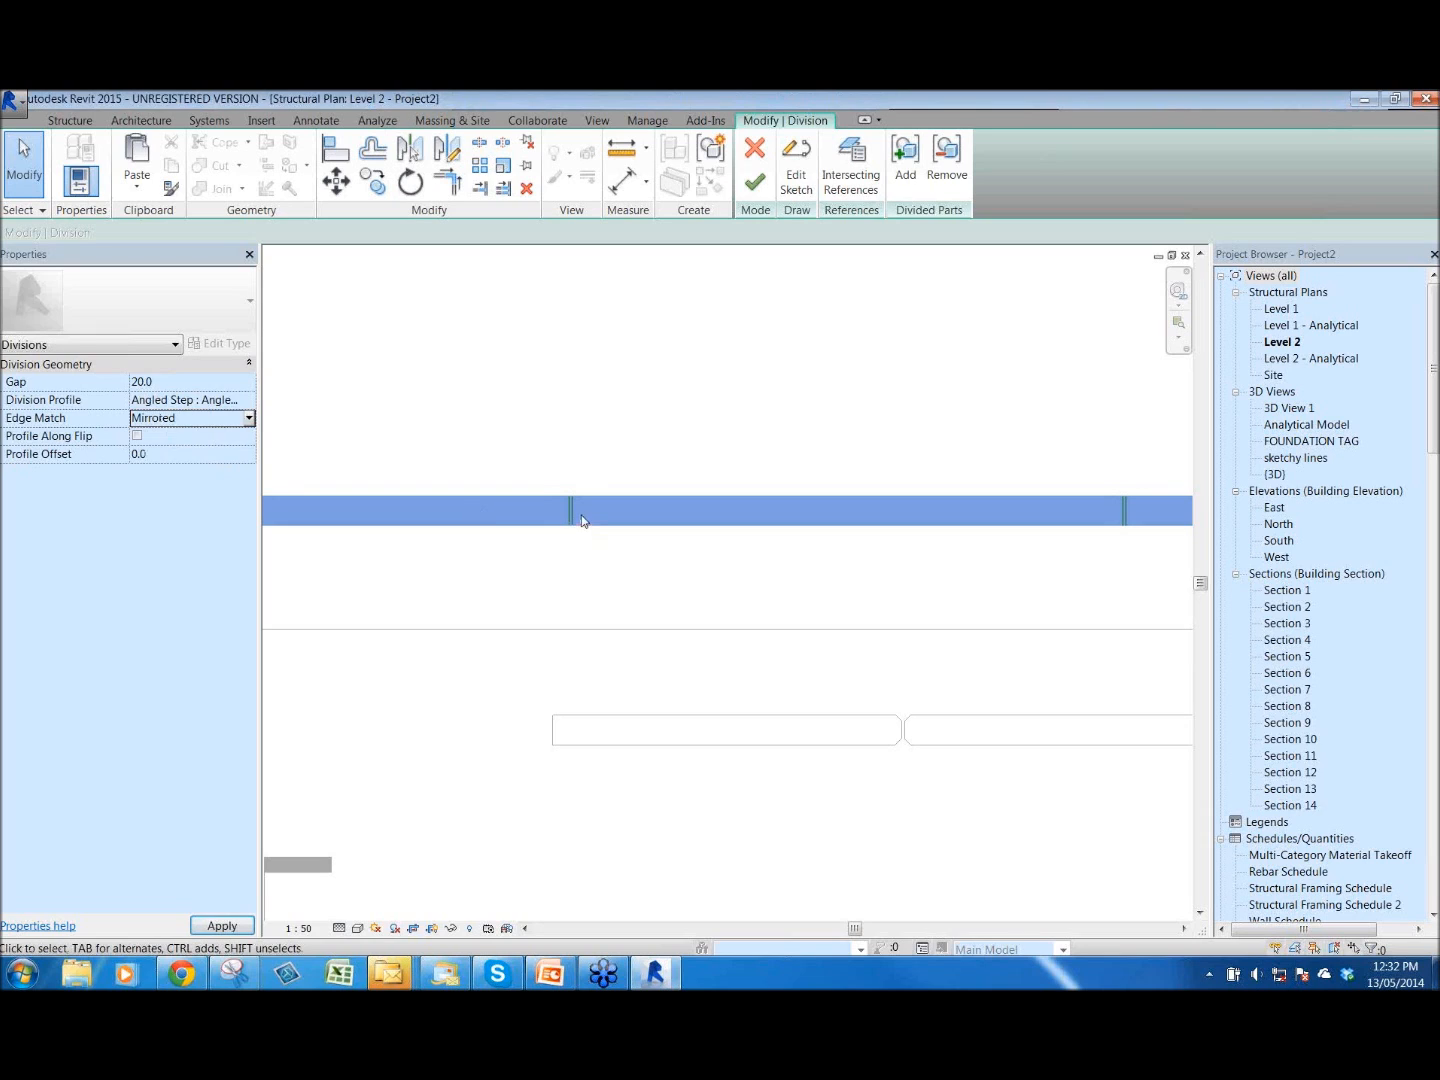
pyautogui.scroll(2, 505, 525)
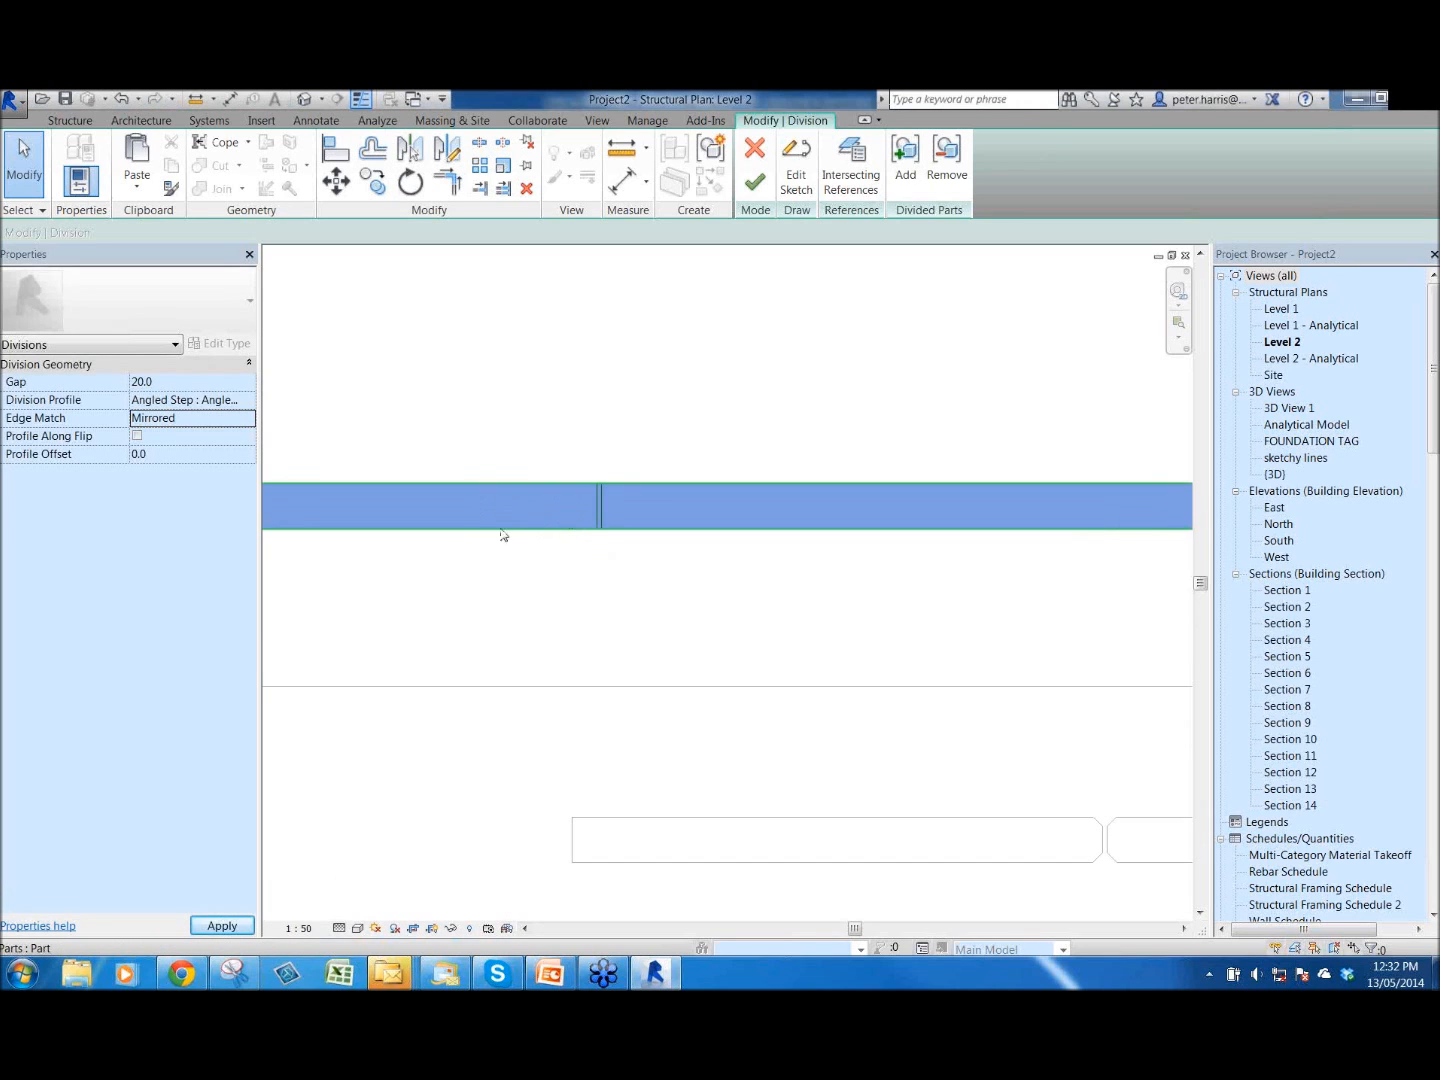
# - Set the division profile back to None and finish the wall division
pyautogui.click(249, 400)
pyautogui.click(249, 400)
pyautogui.click(175, 411)
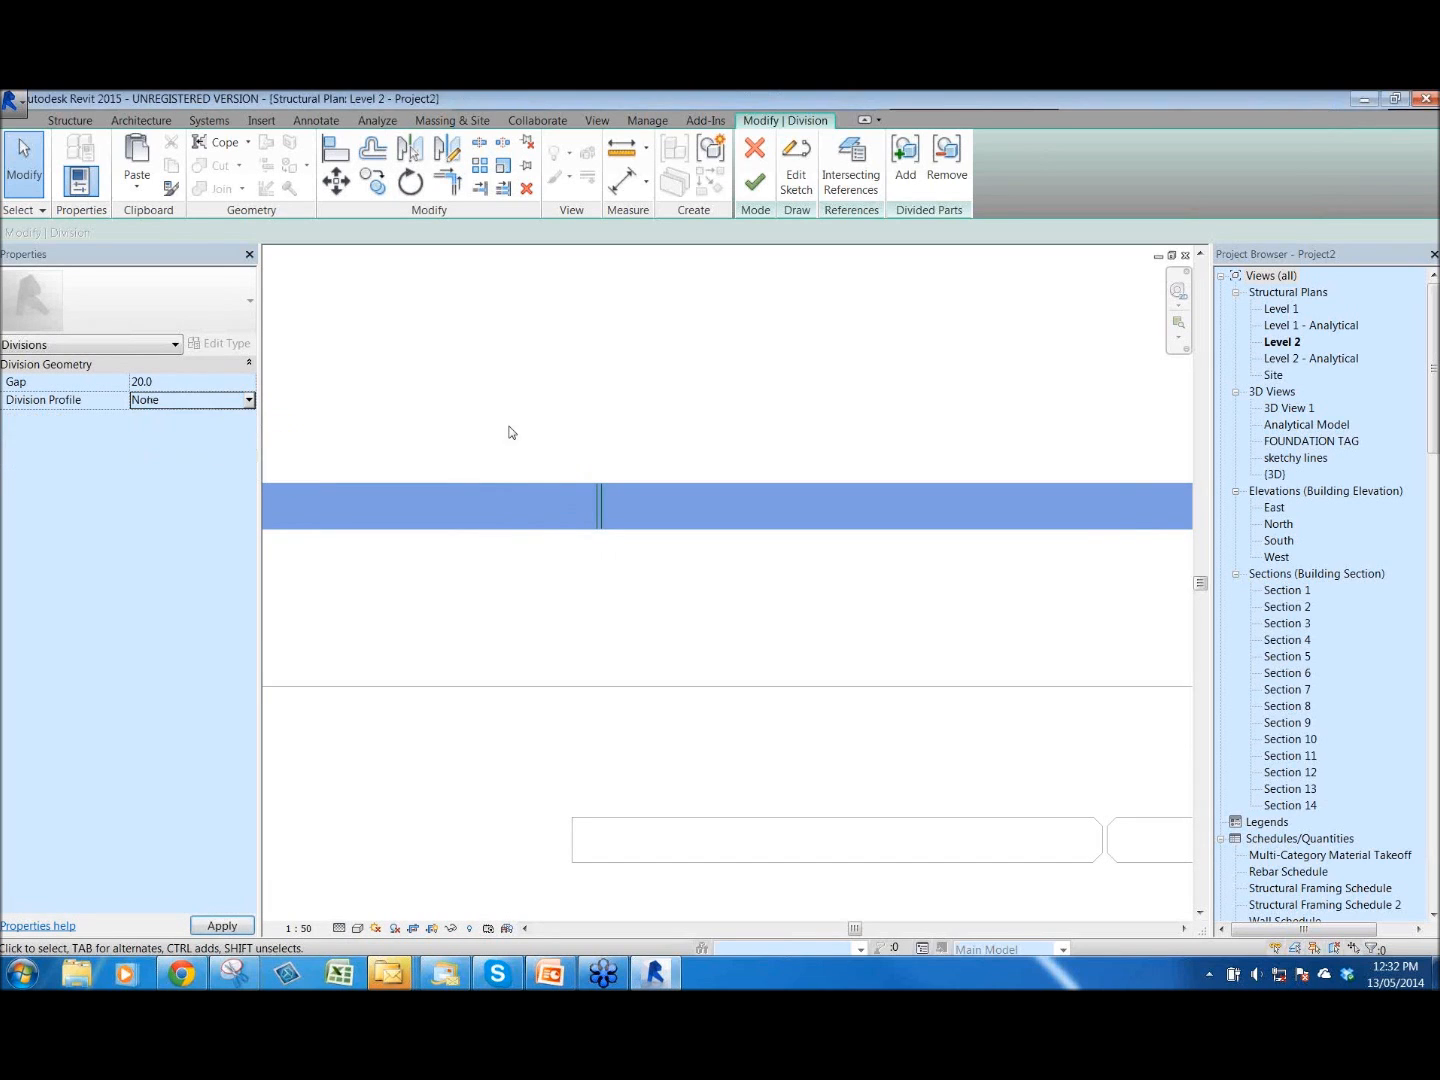
pyautogui.scroll(-3, 620, 540)
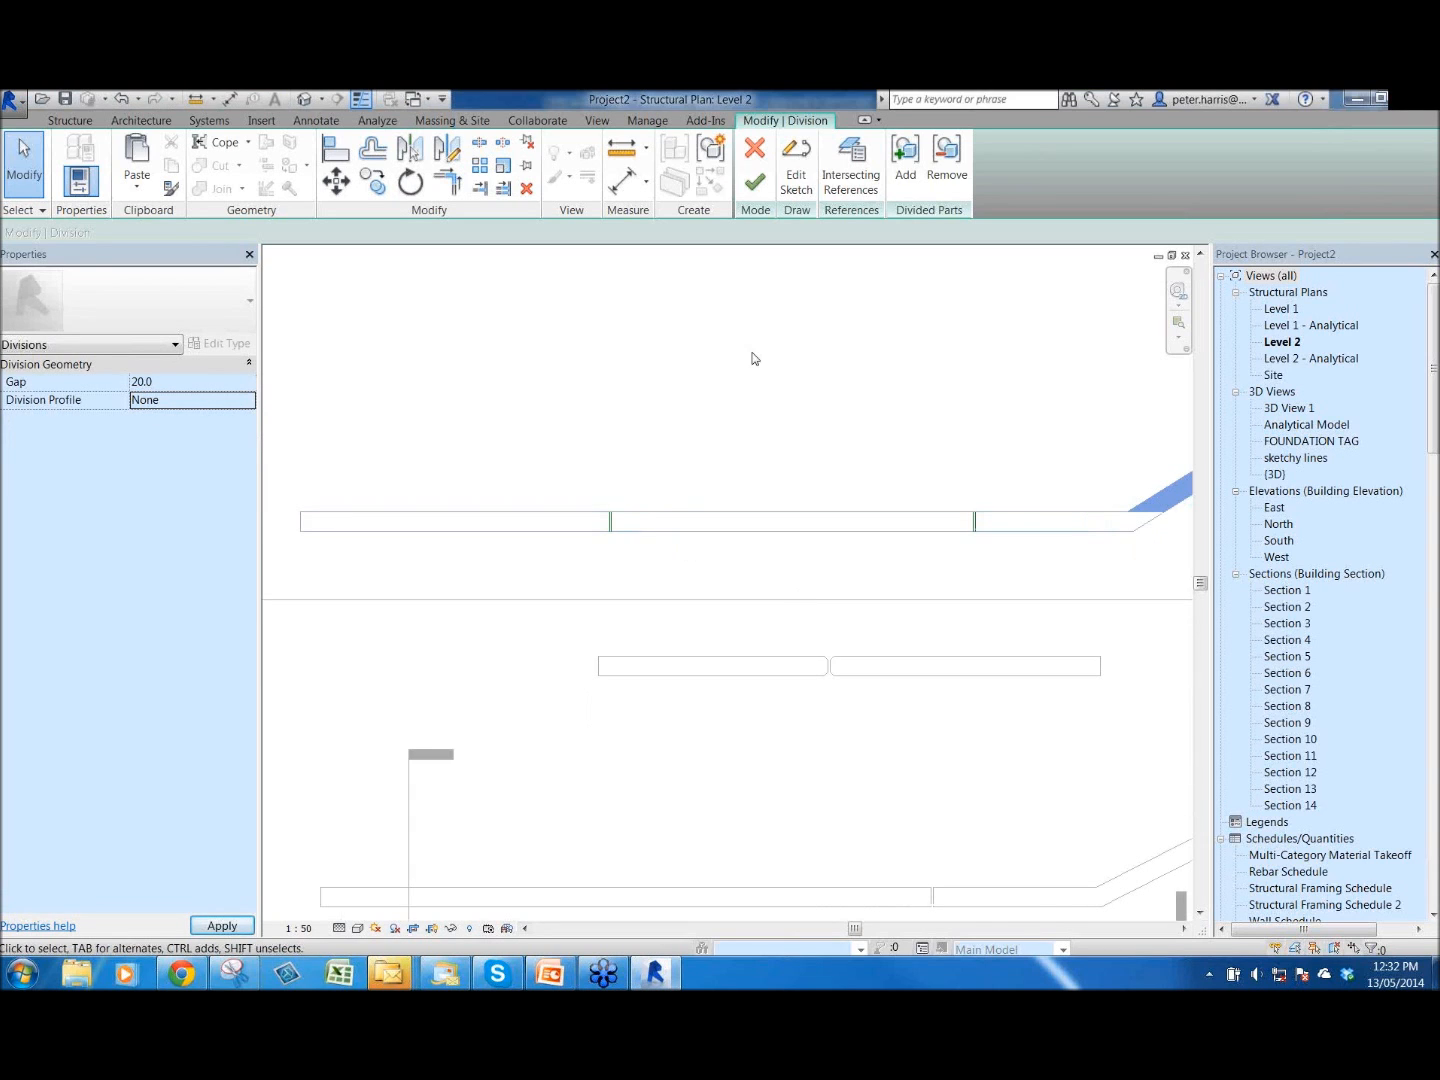
pyautogui.moveTo(752, 352); pyautogui.dragTo(633, 379, button='middle')
pyautogui.click(756, 189)
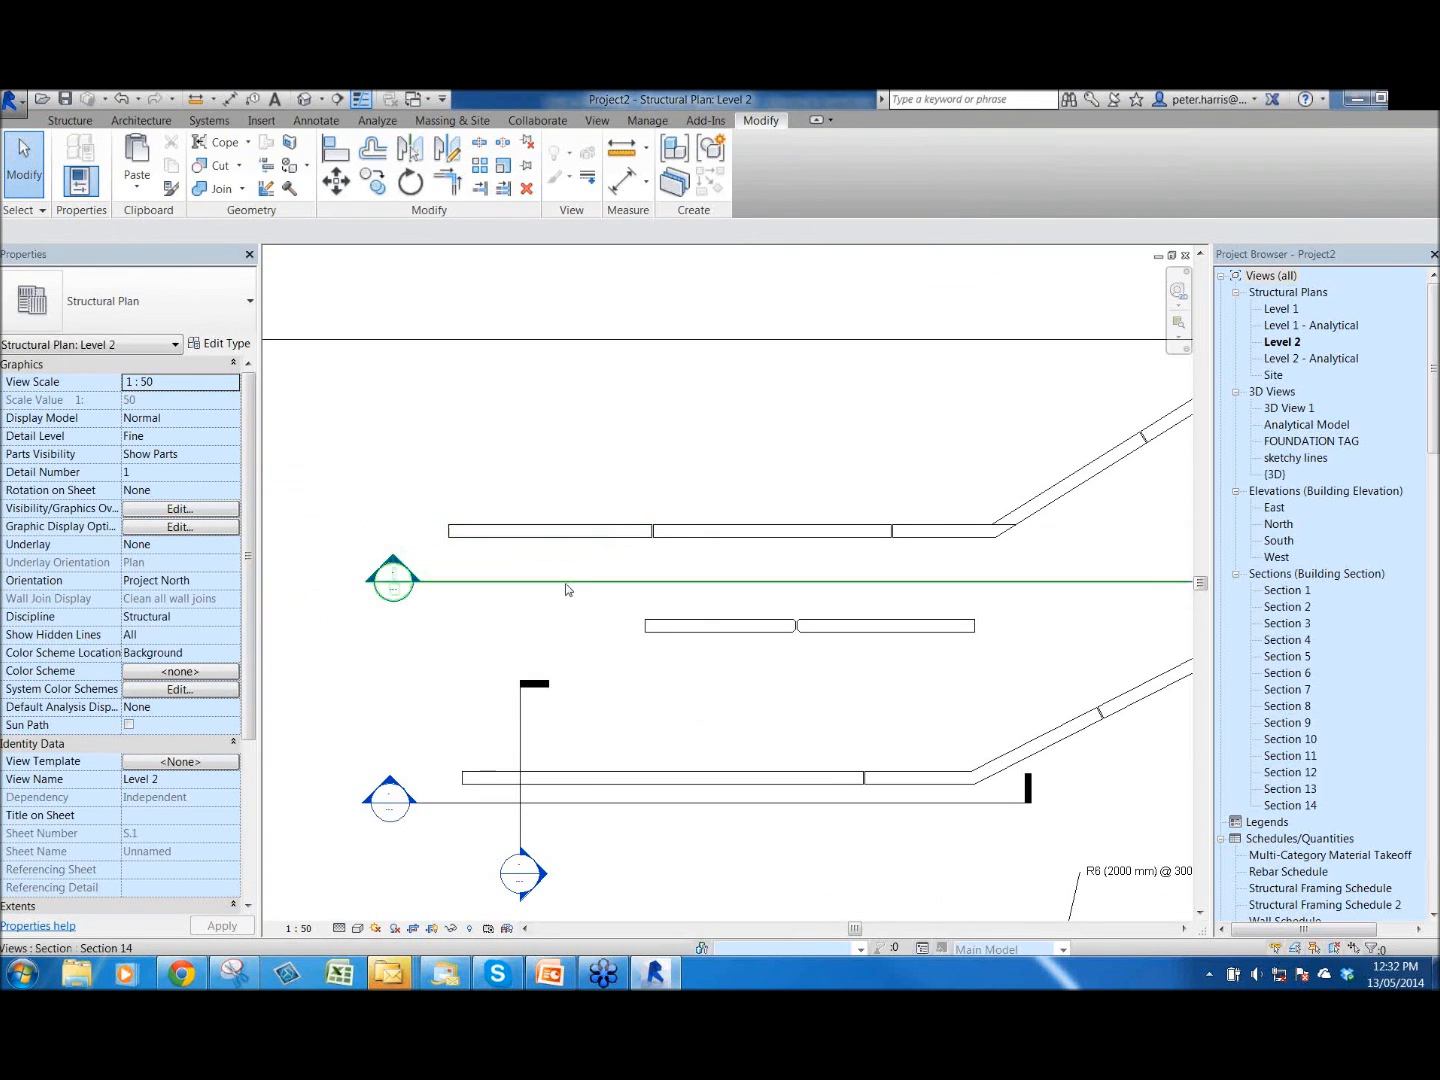
# - Extend the head end of the section line below the divided walls slightly and open the Section 14 view
pyautogui.moveTo(594, 585); pyautogui.dragTo(564, 585)
pyautogui.click(530, 646)
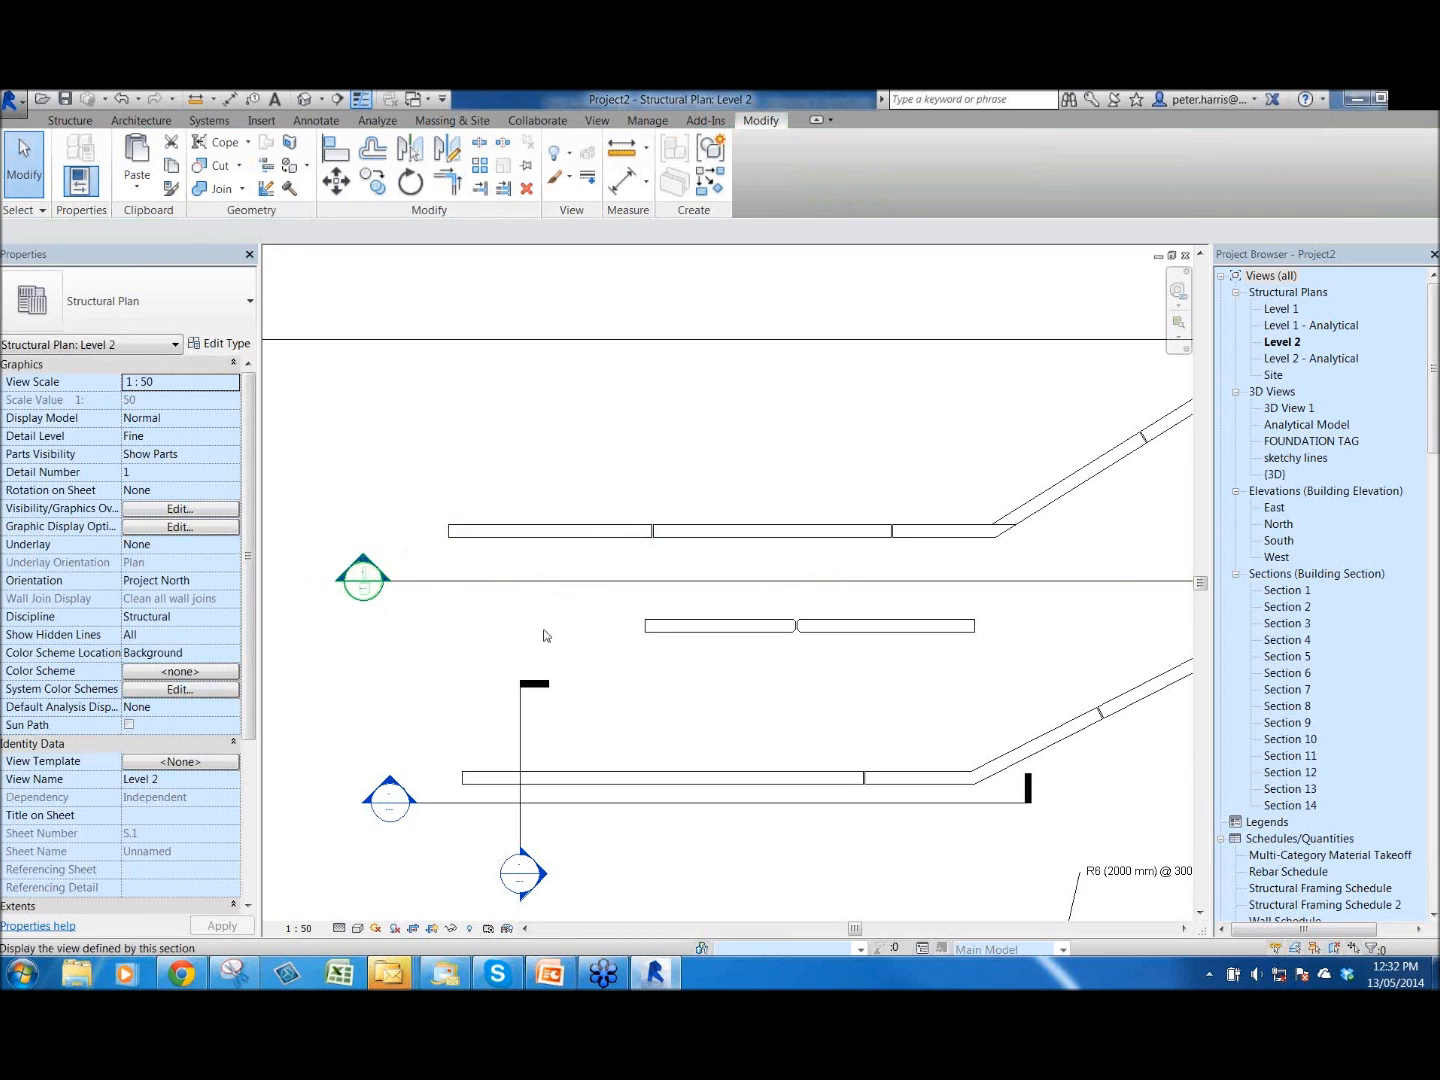
pyautogui.doubleClick(709, 590)
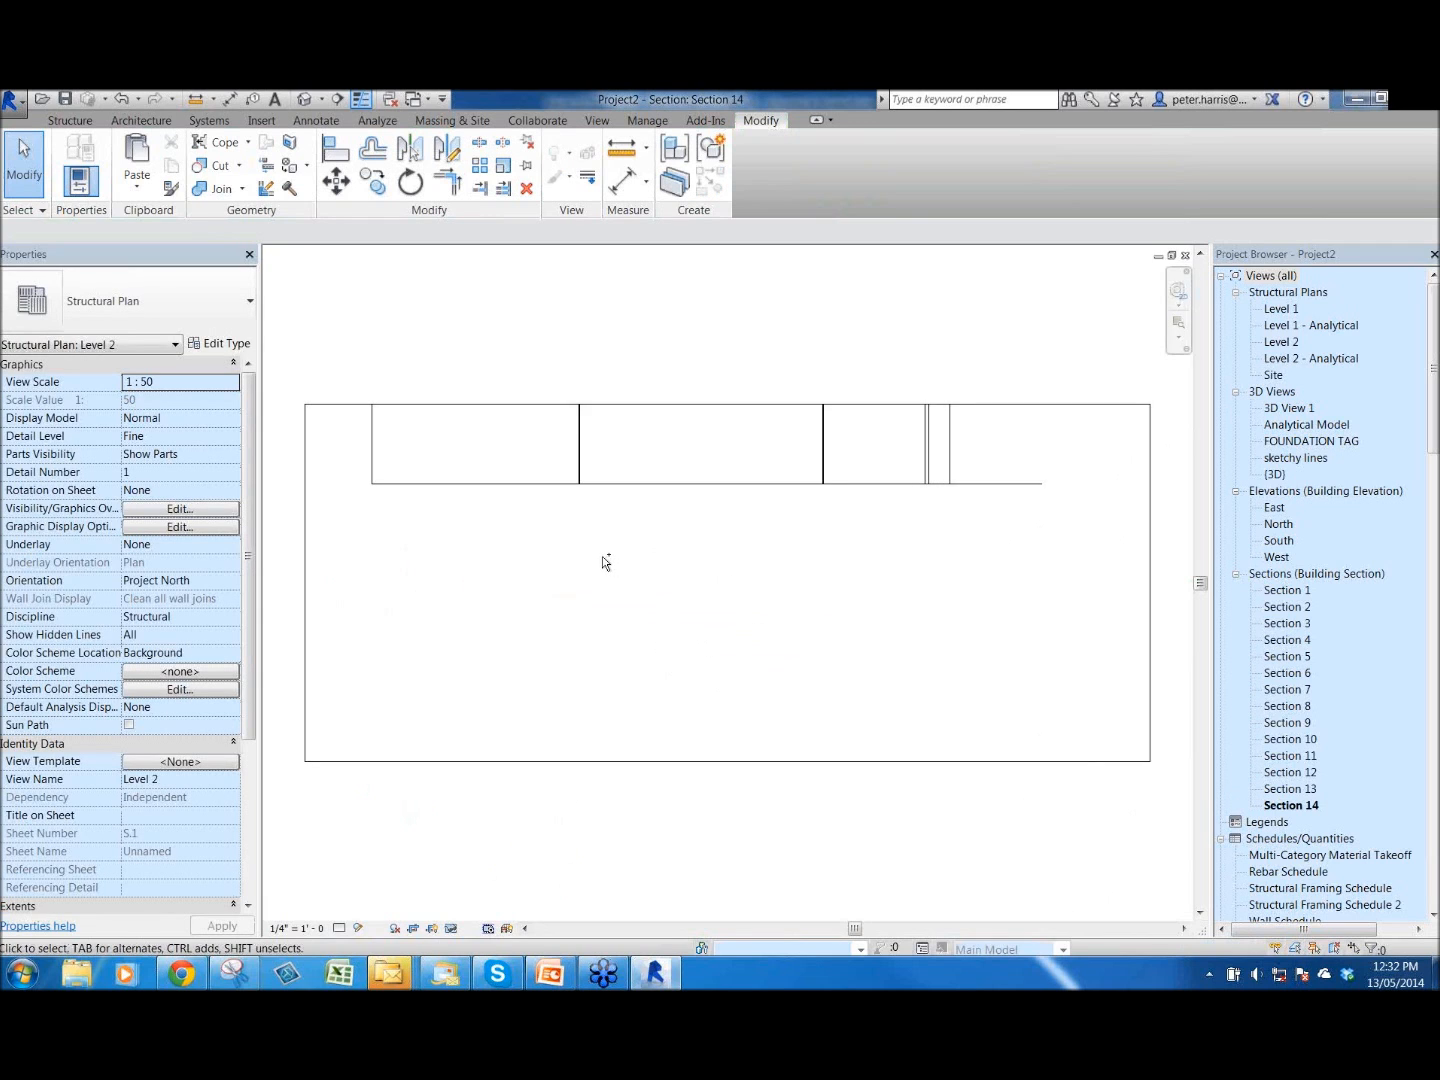
# - Return to the Level 2 plan and set its Parts Visibility to Show Original
pyautogui.hotkey('ctrl', 'Tab')
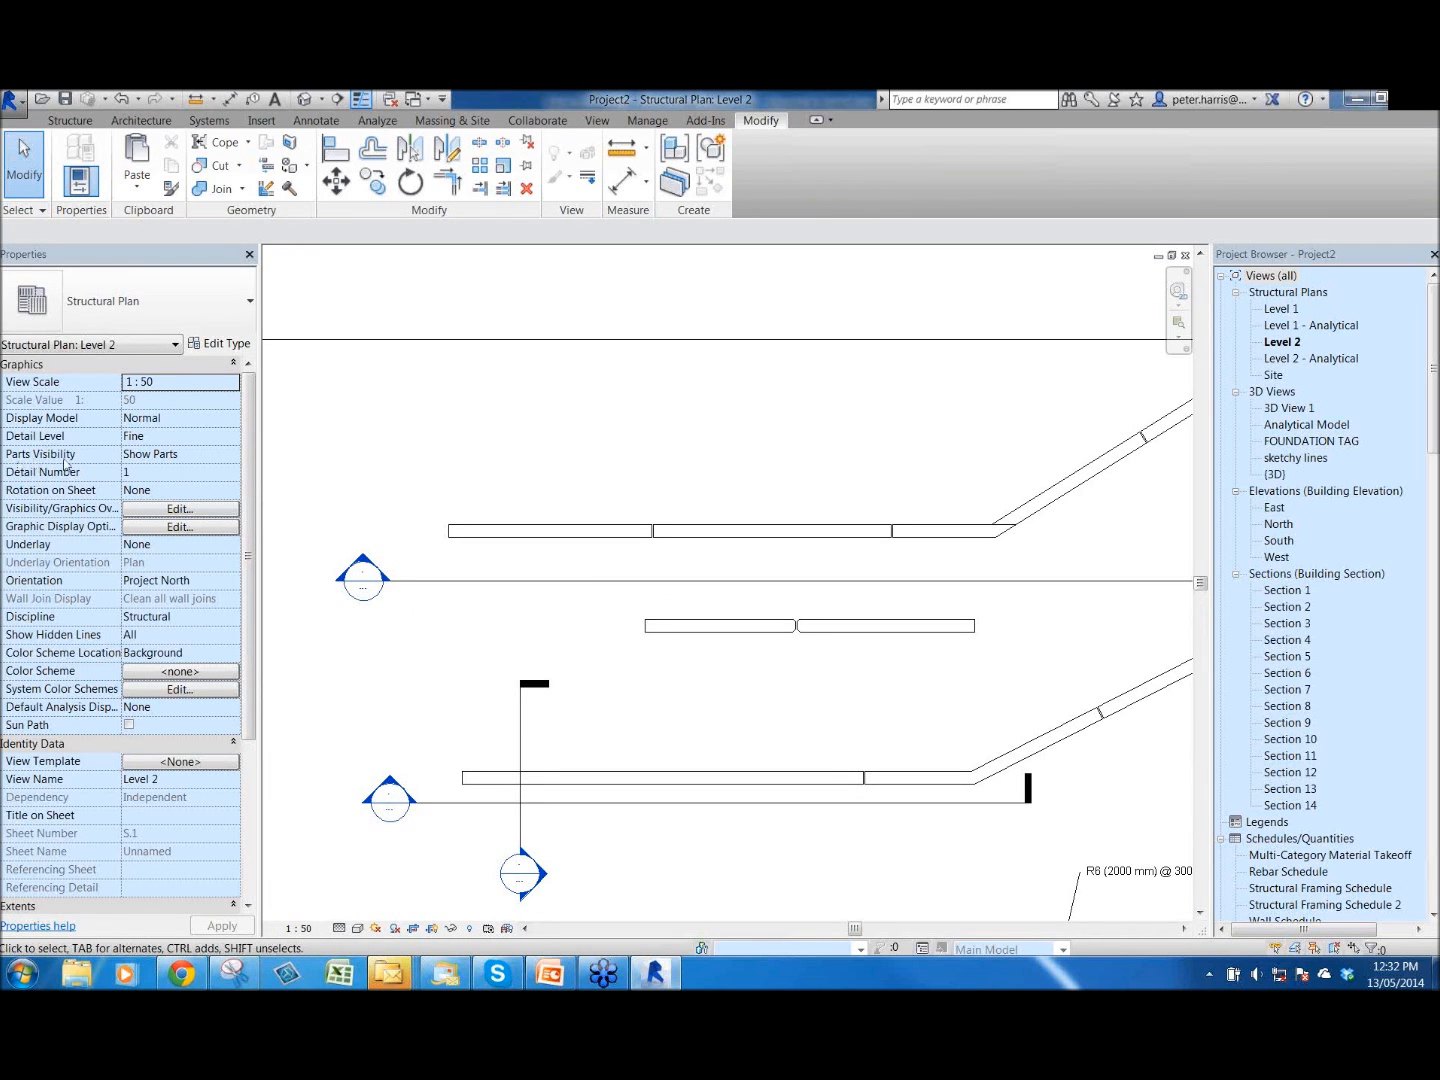
pyautogui.click(234, 455)
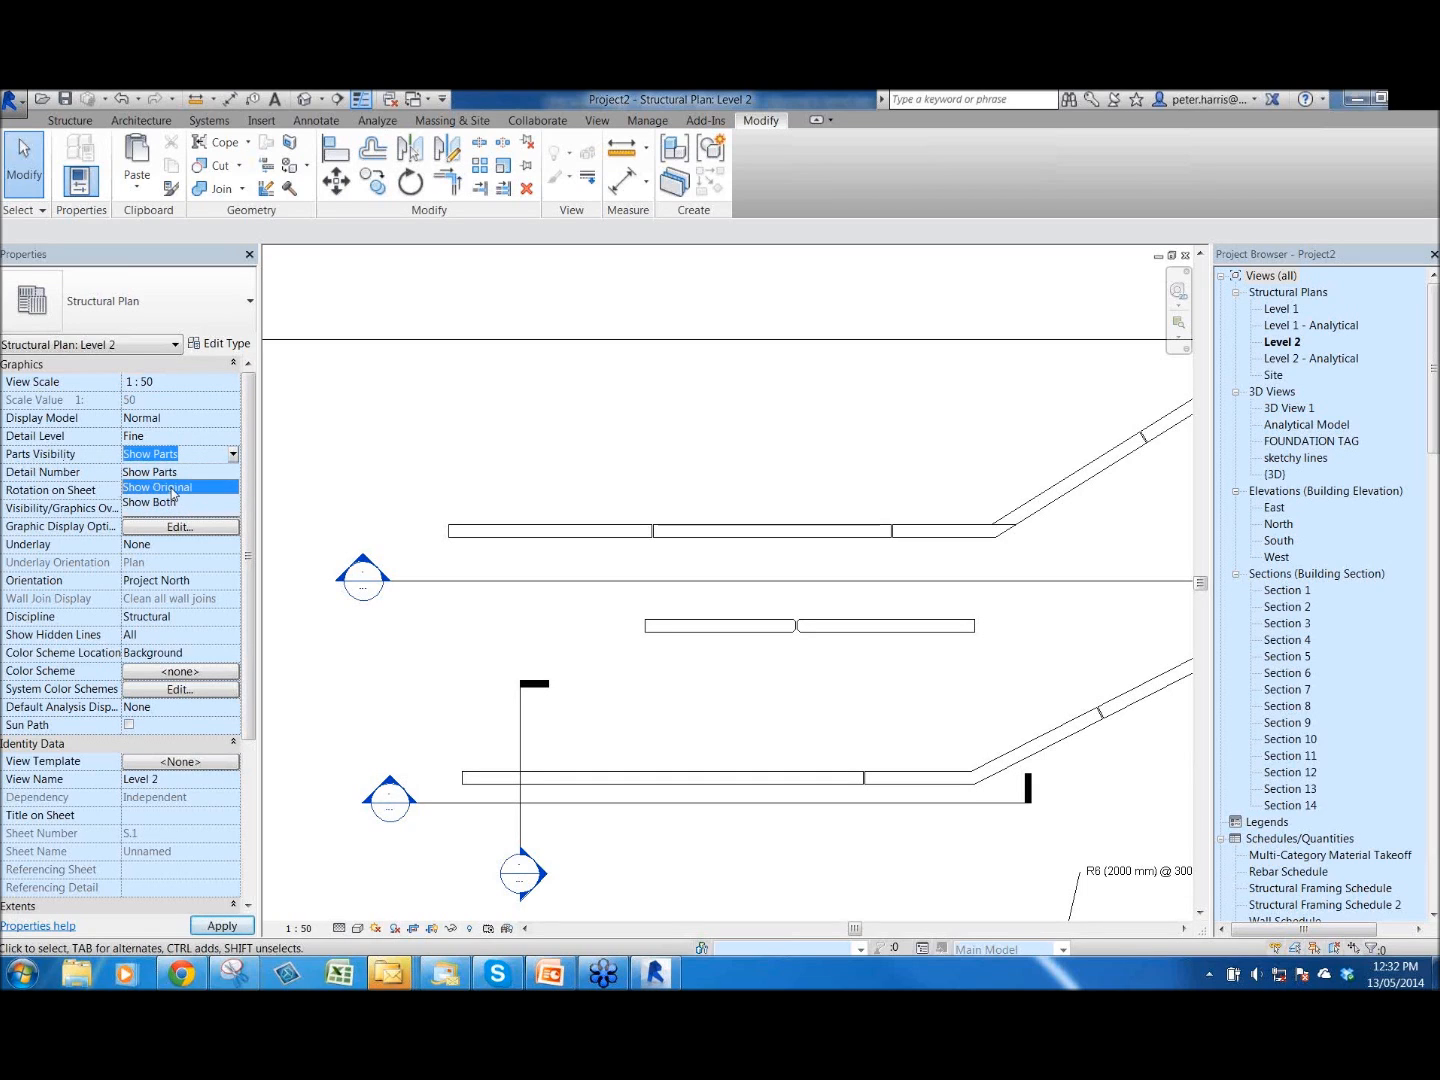
pyautogui.click(172, 491)
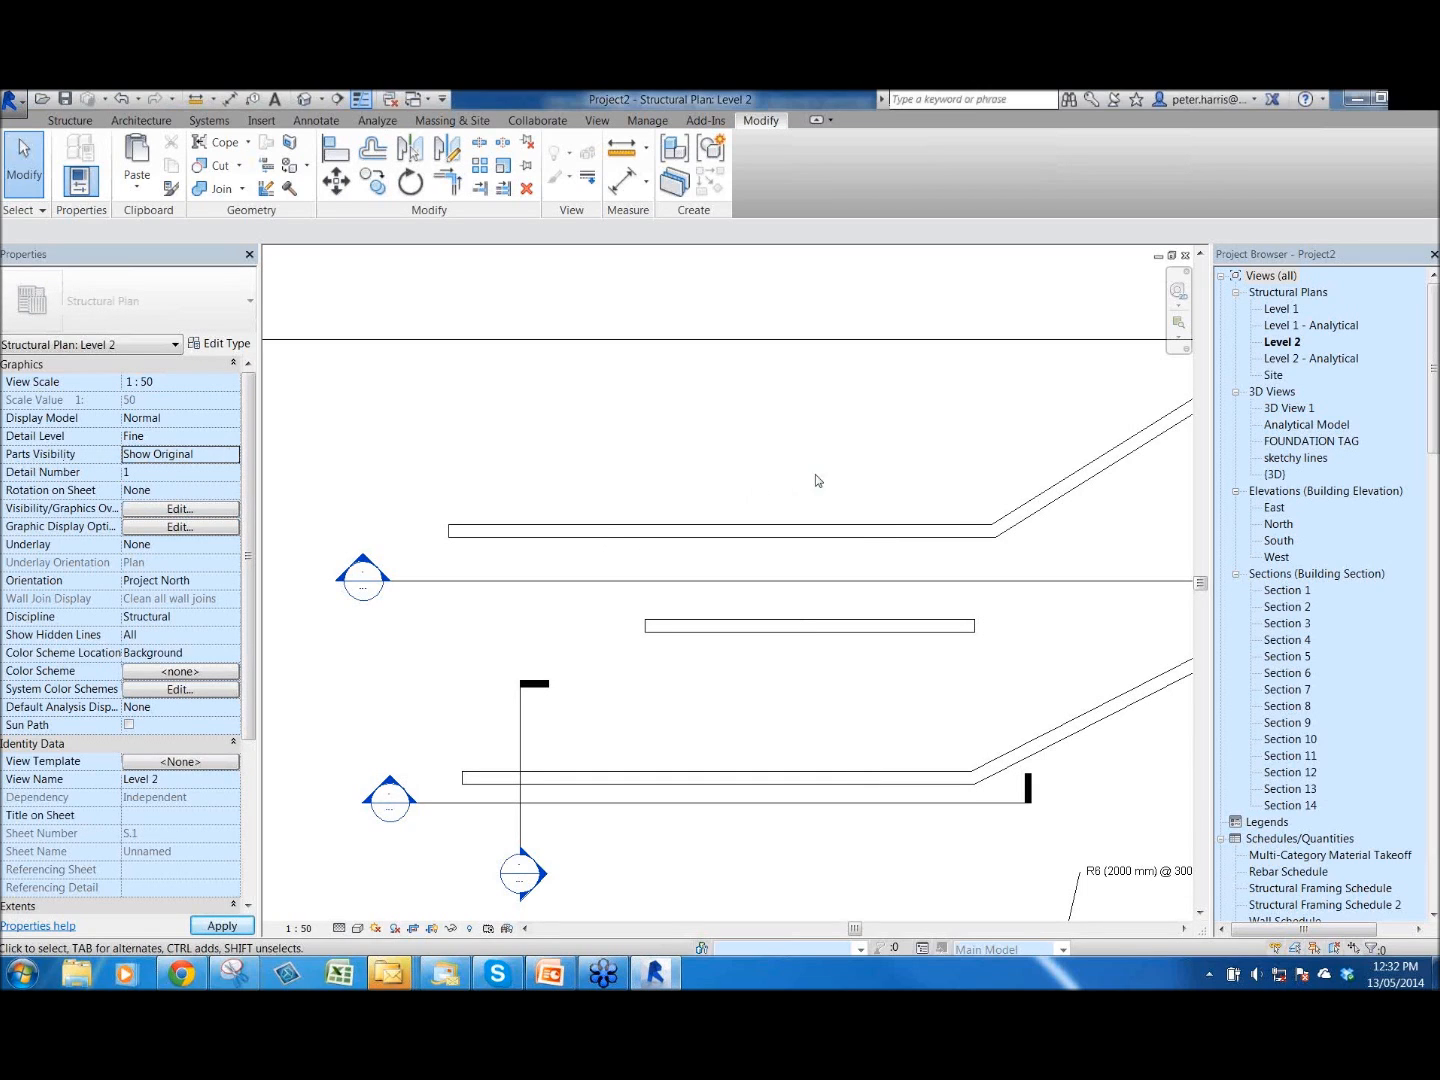
# - Set the Level 2 plan's Parts Visibility to Show Both
pyautogui.click(234, 454)
pyautogui.click(176, 509)
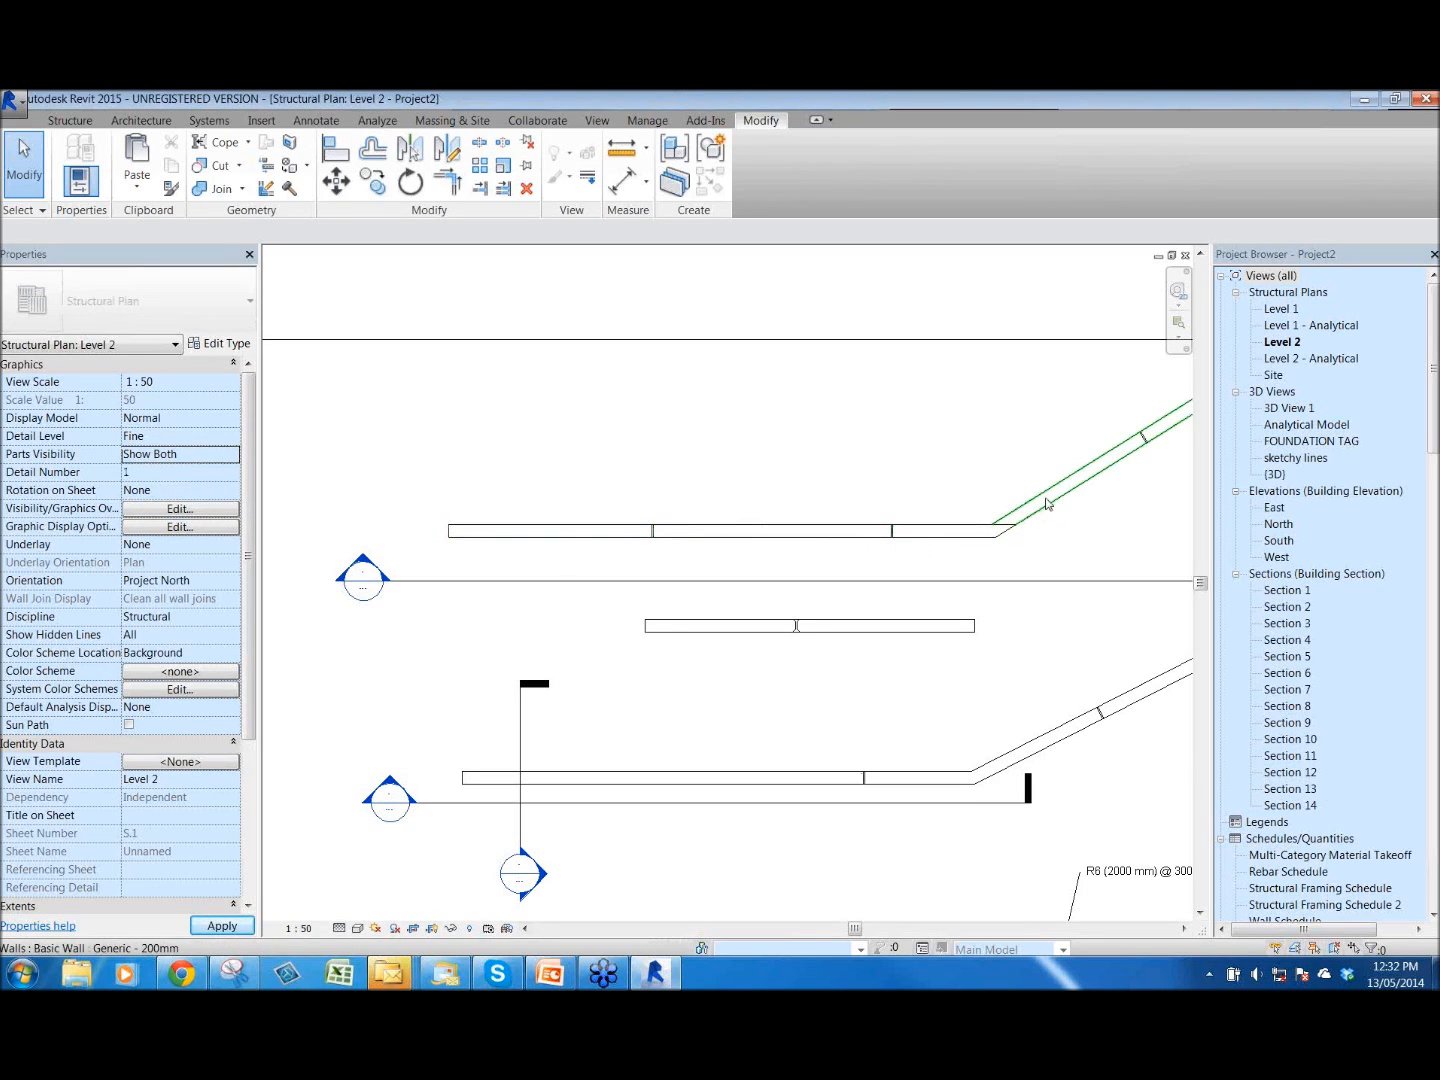
pyautogui.click(231, 459)
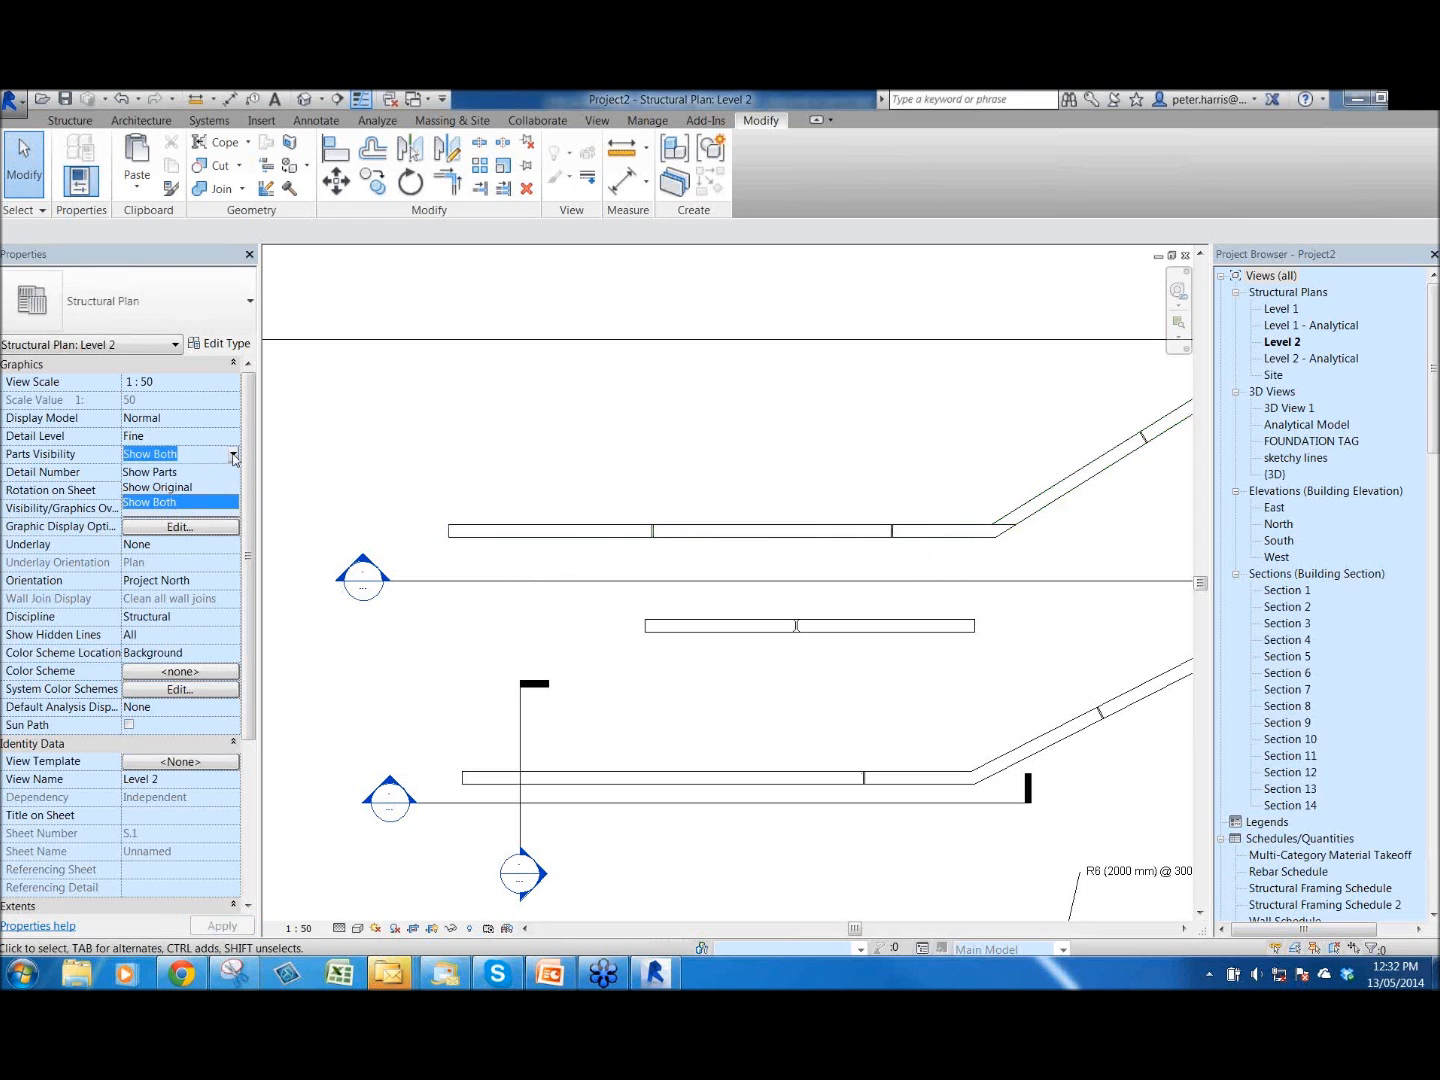
# - Open Section 14 and resize its crop region, raising the lower edge and extending the upper edge above the wall panels
pyautogui.doubleClick(378, 570)
pyautogui.scroll(-2, 650, 527)
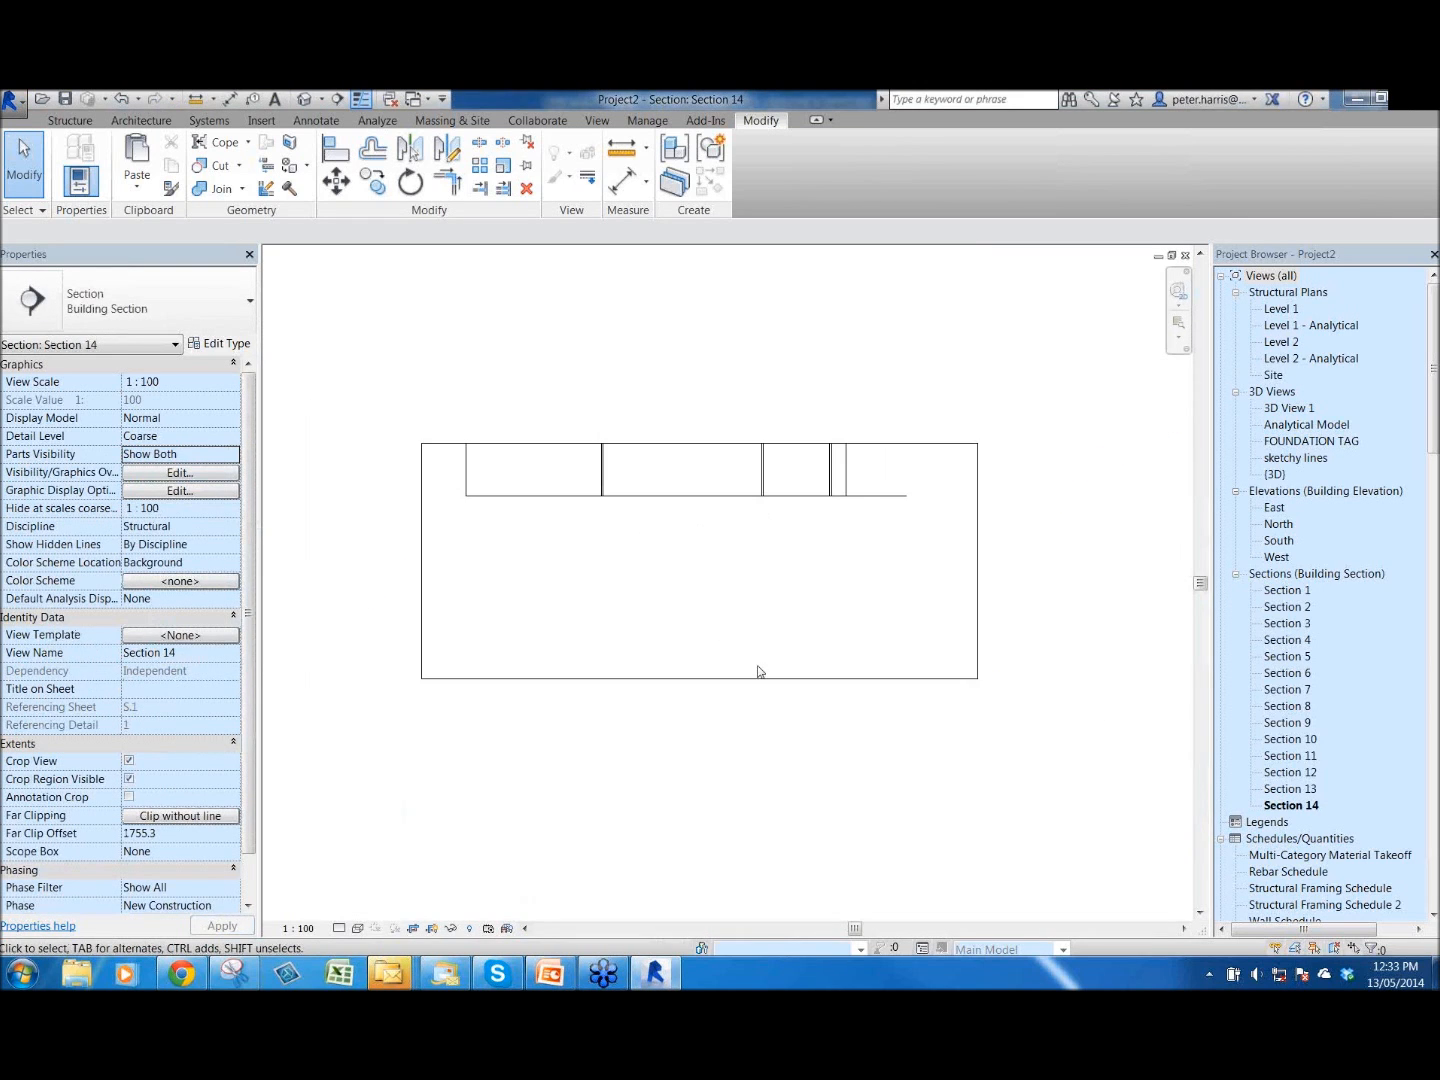
pyautogui.click(697, 681)
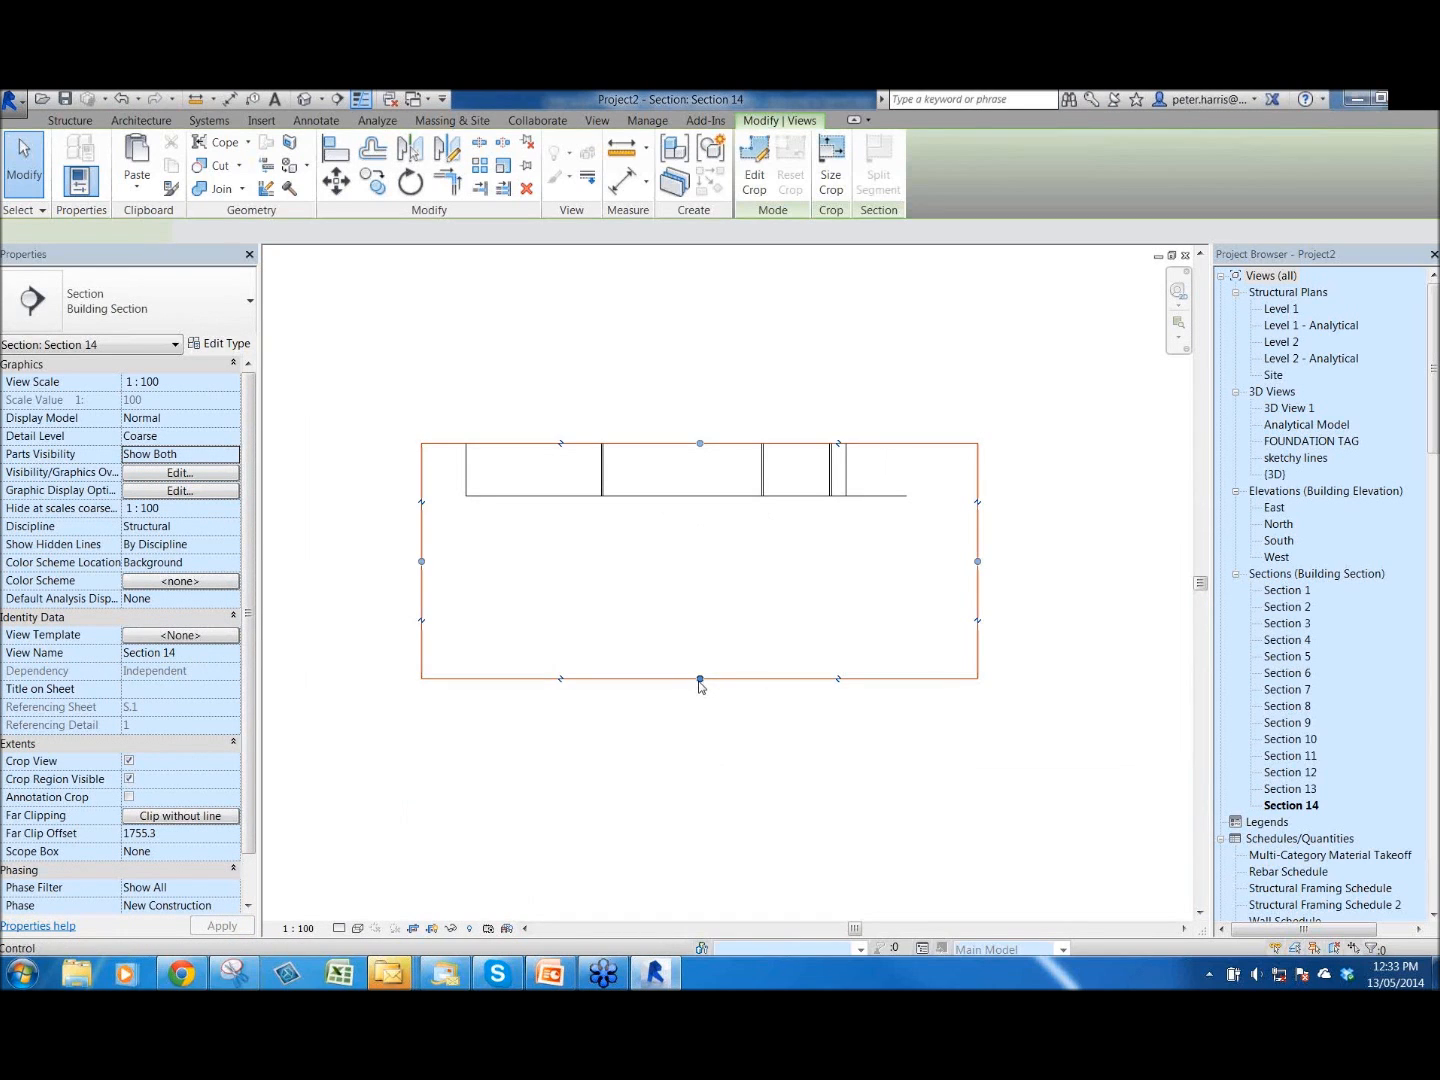
pyautogui.moveTo(700, 681); pyautogui.dragTo(701, 545)
pyautogui.moveTo(700, 443); pyautogui.dragTo(700, 321)
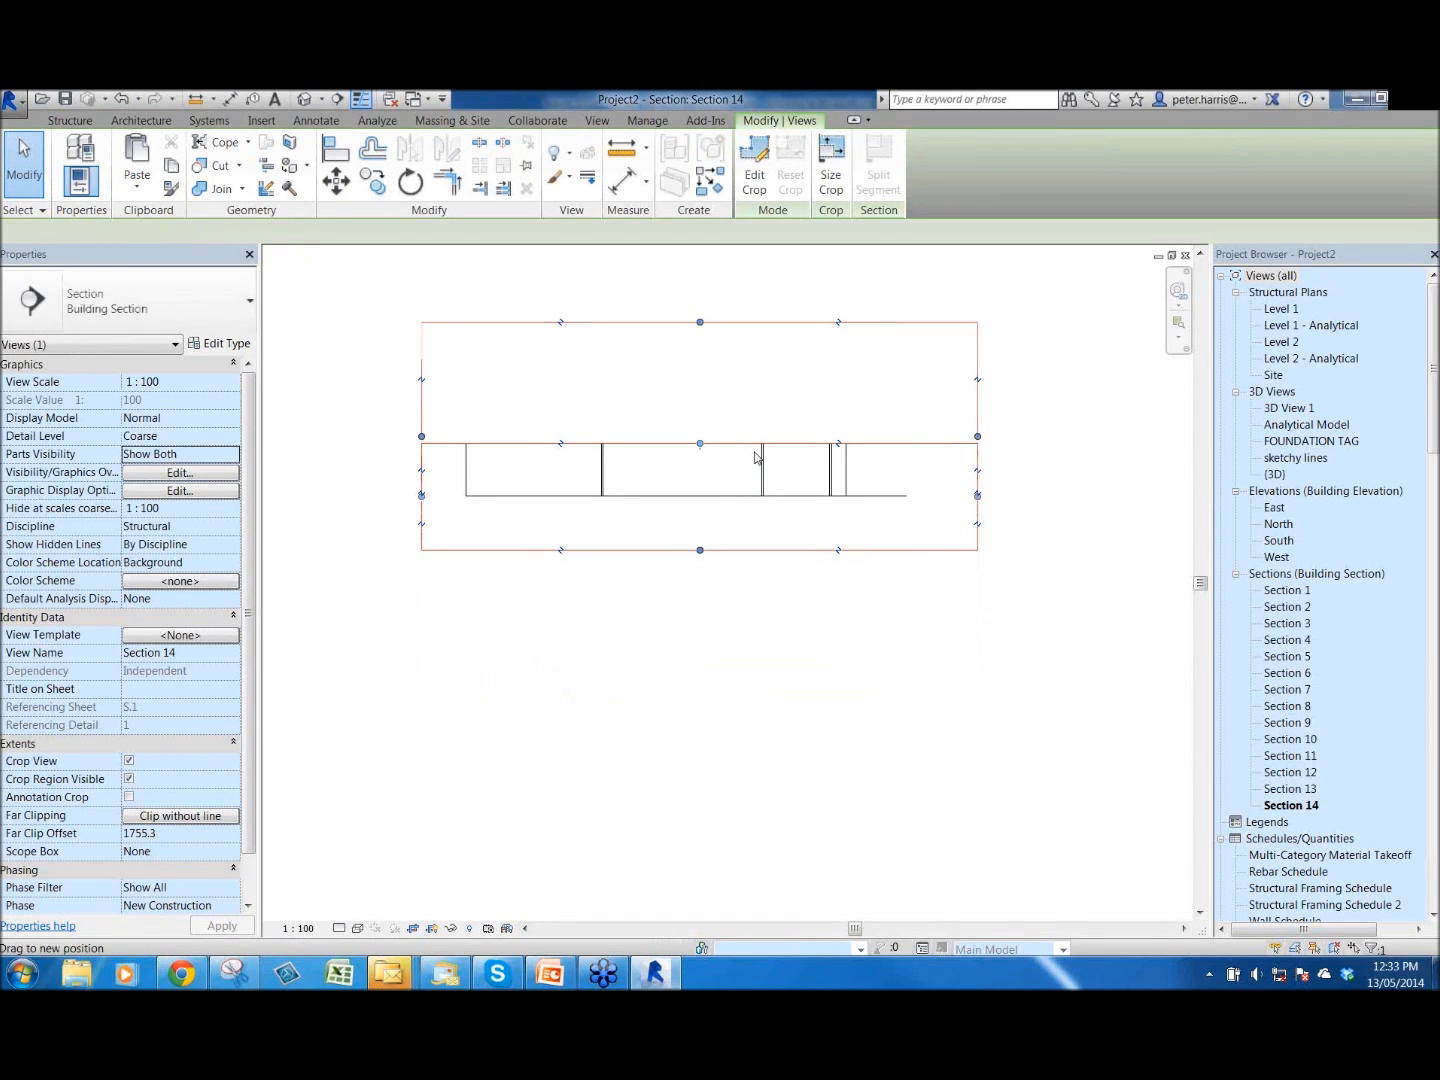
pyautogui.click(615, 611)
# - Select the leftmost wall part in Section 14 and examine its part properties
pyautogui.scroll(2, 598, 579)
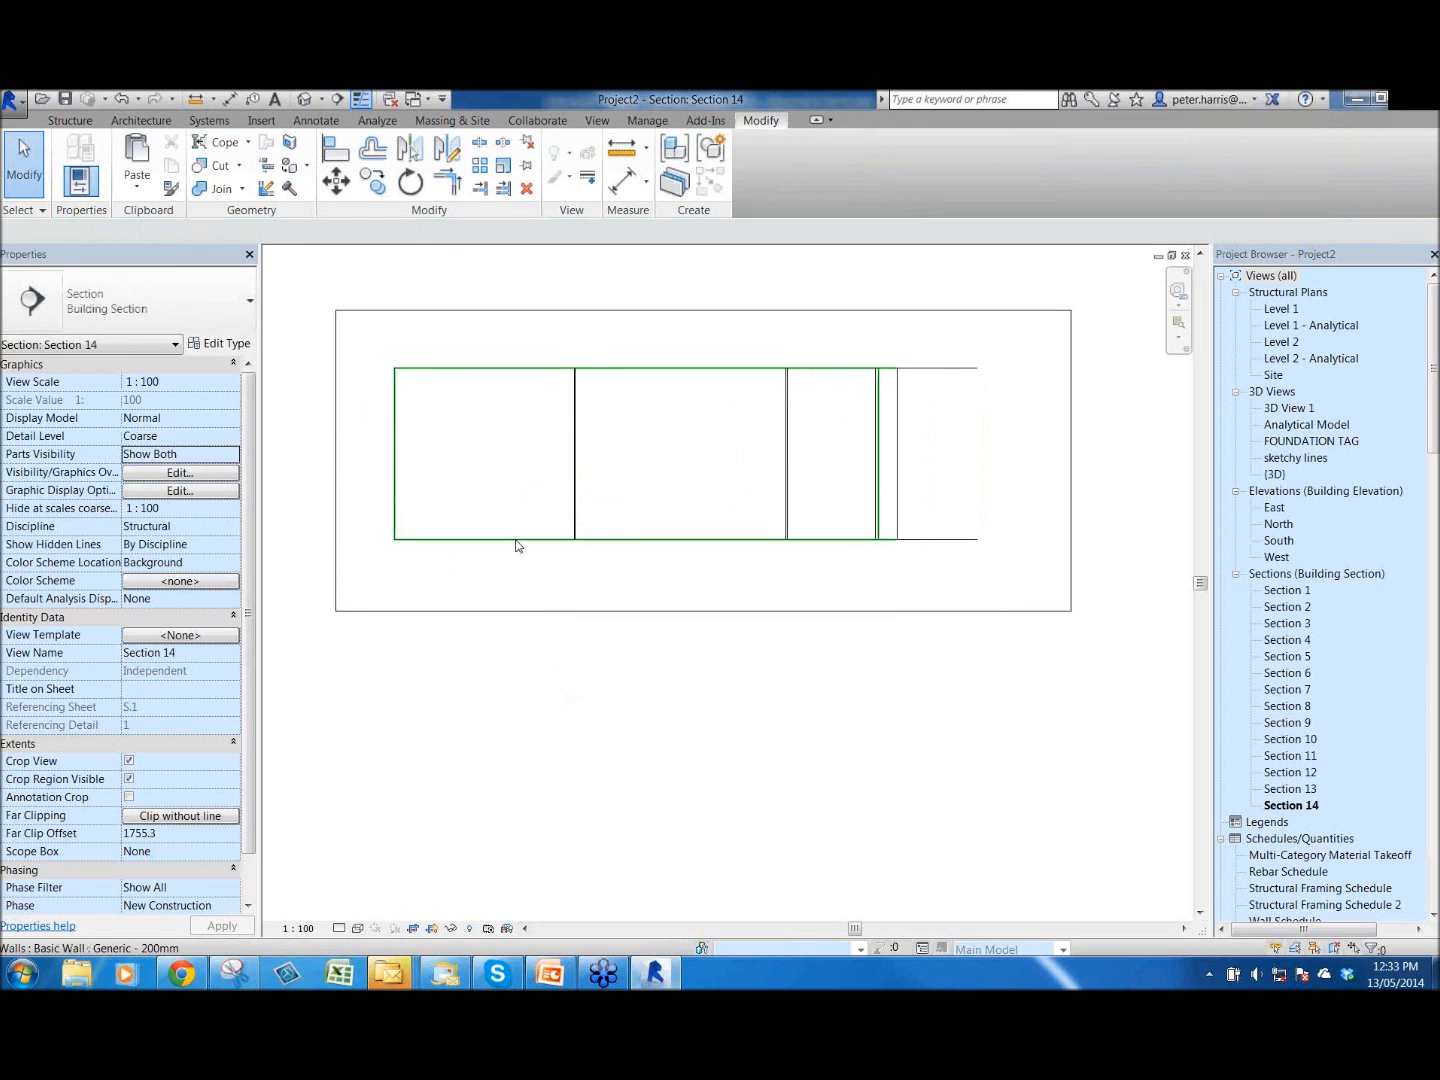
pyautogui.press('Tab')
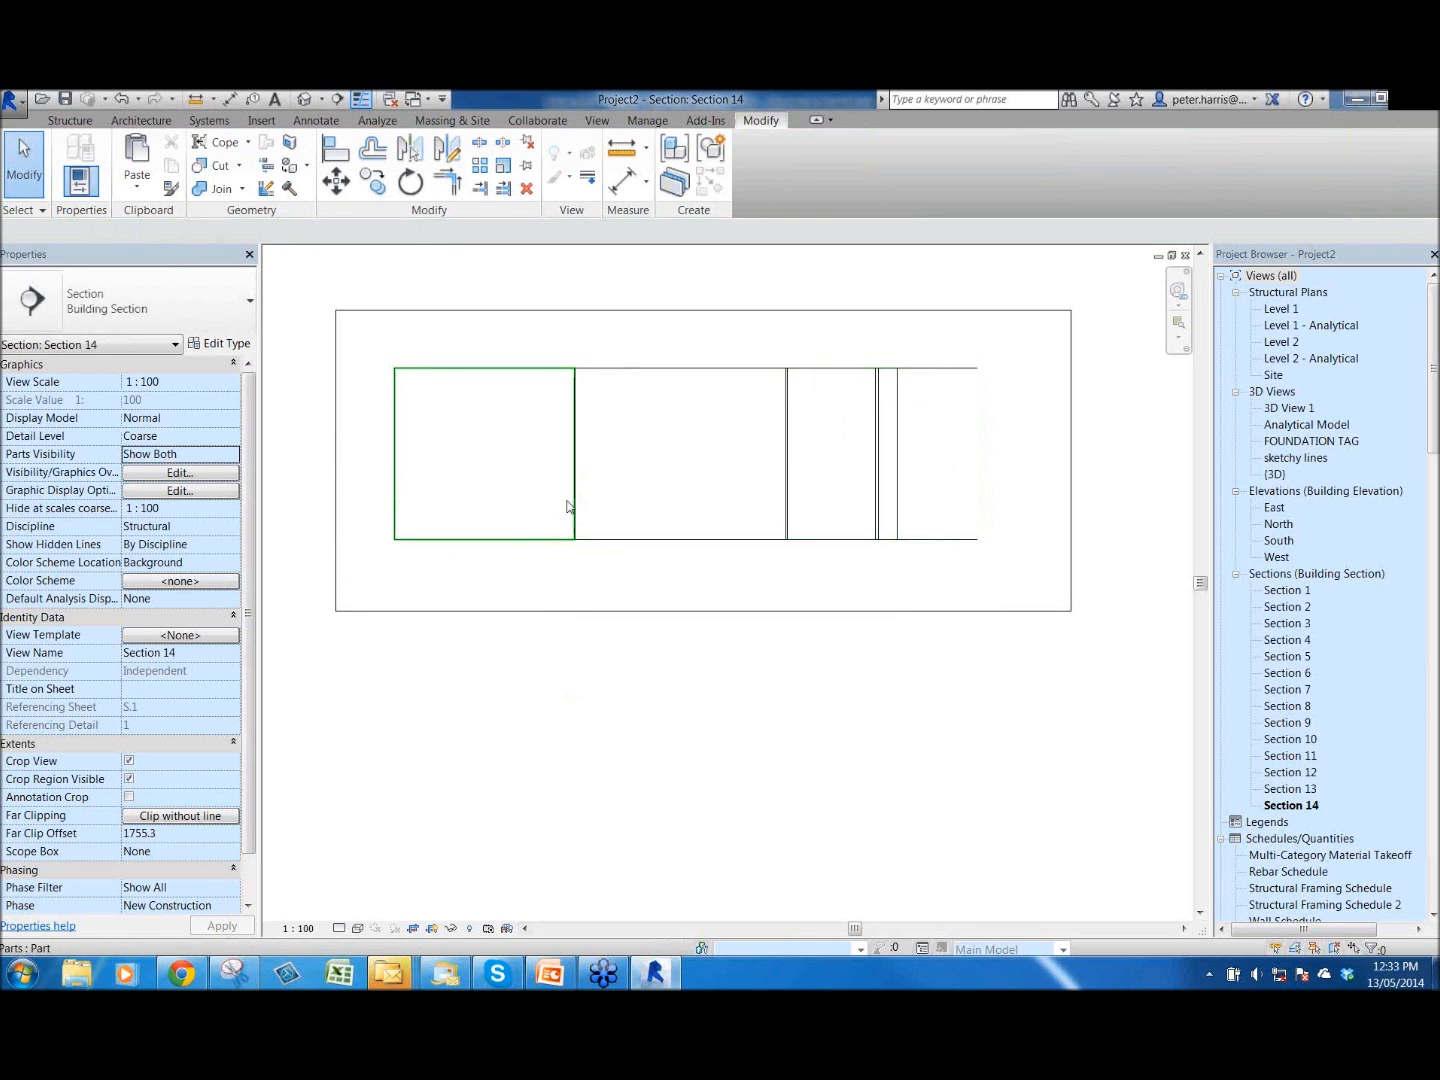
pyautogui.click(450, 455)
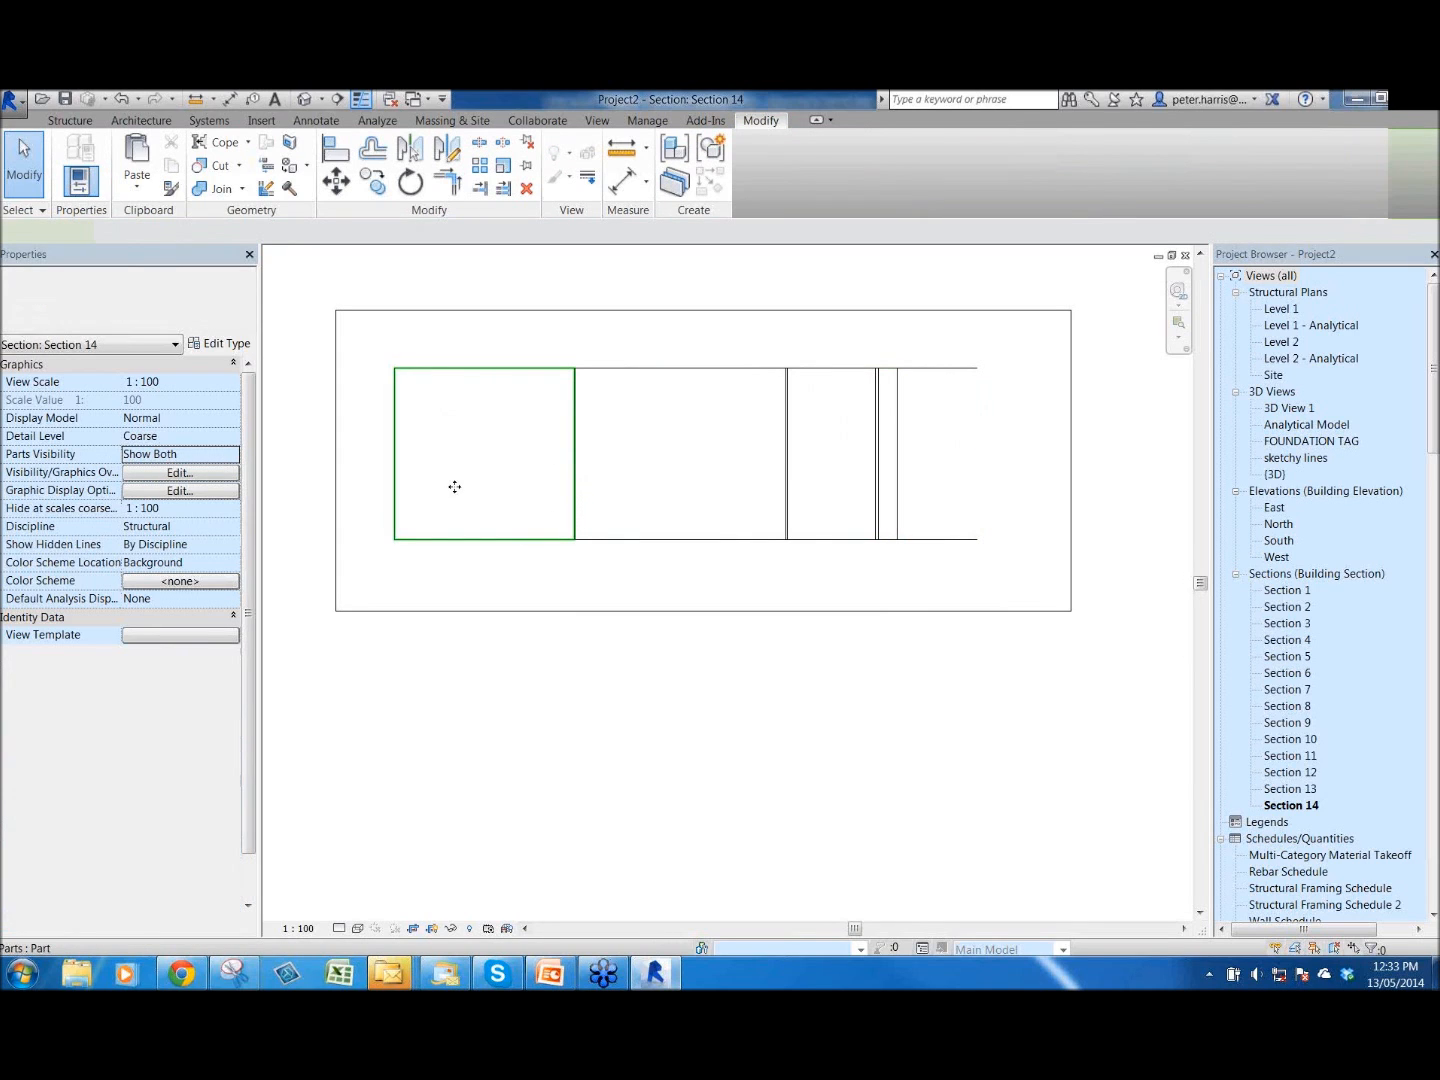
pyautogui.scroll(-1, 690, 600)
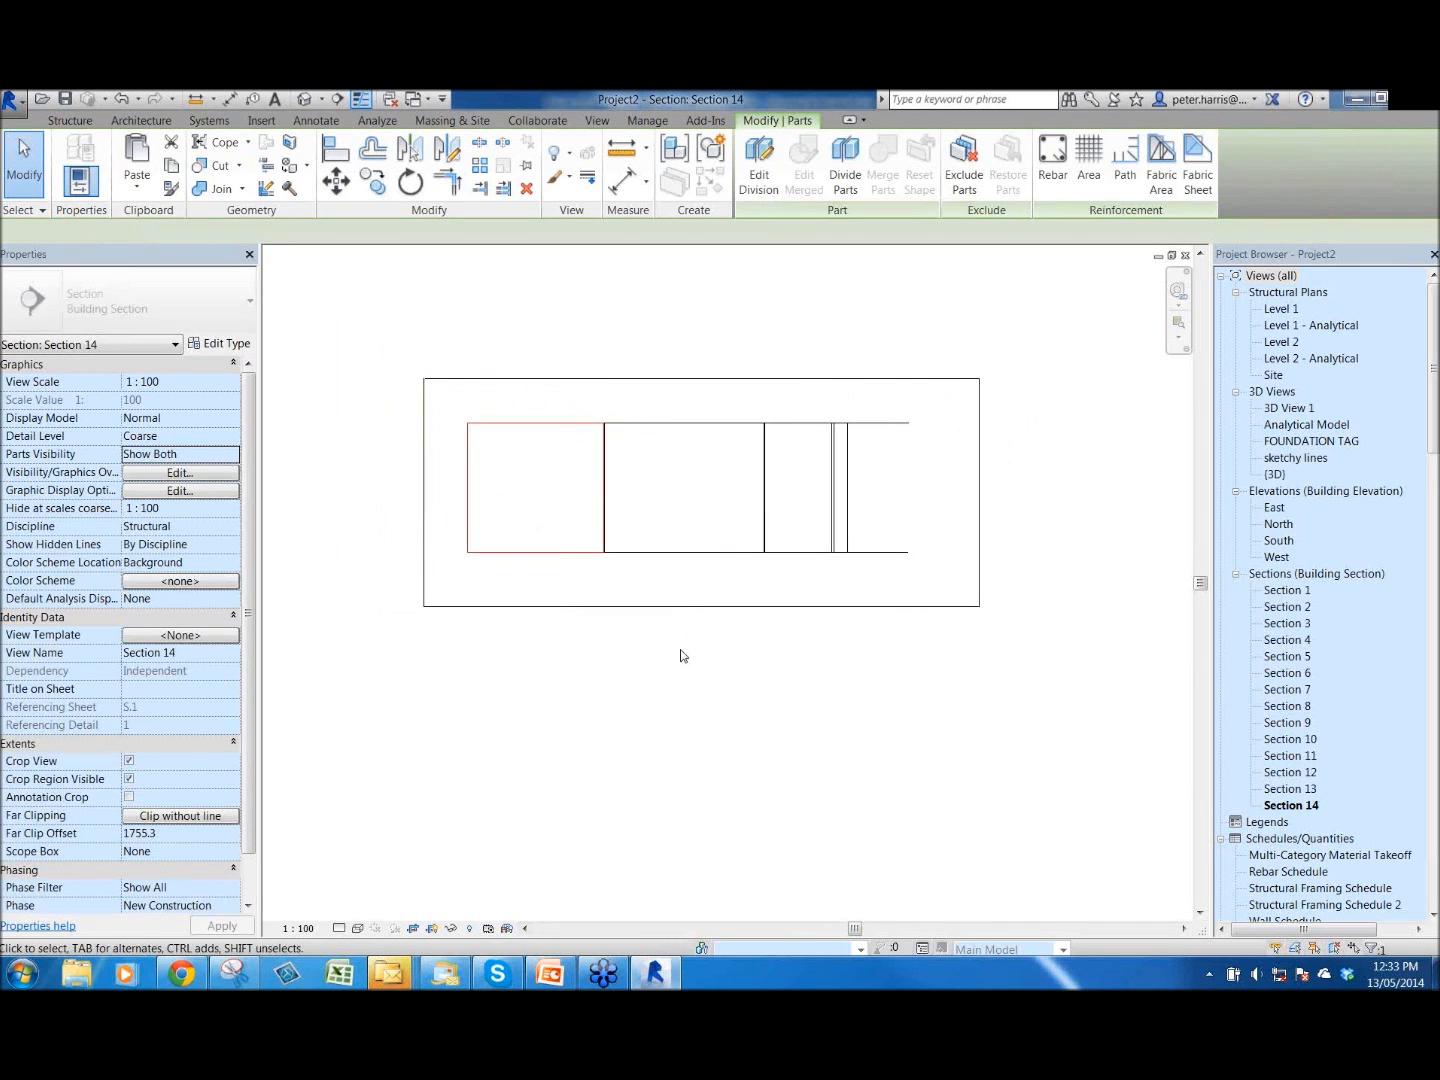
pyautogui.scroll(1, 650, 640)
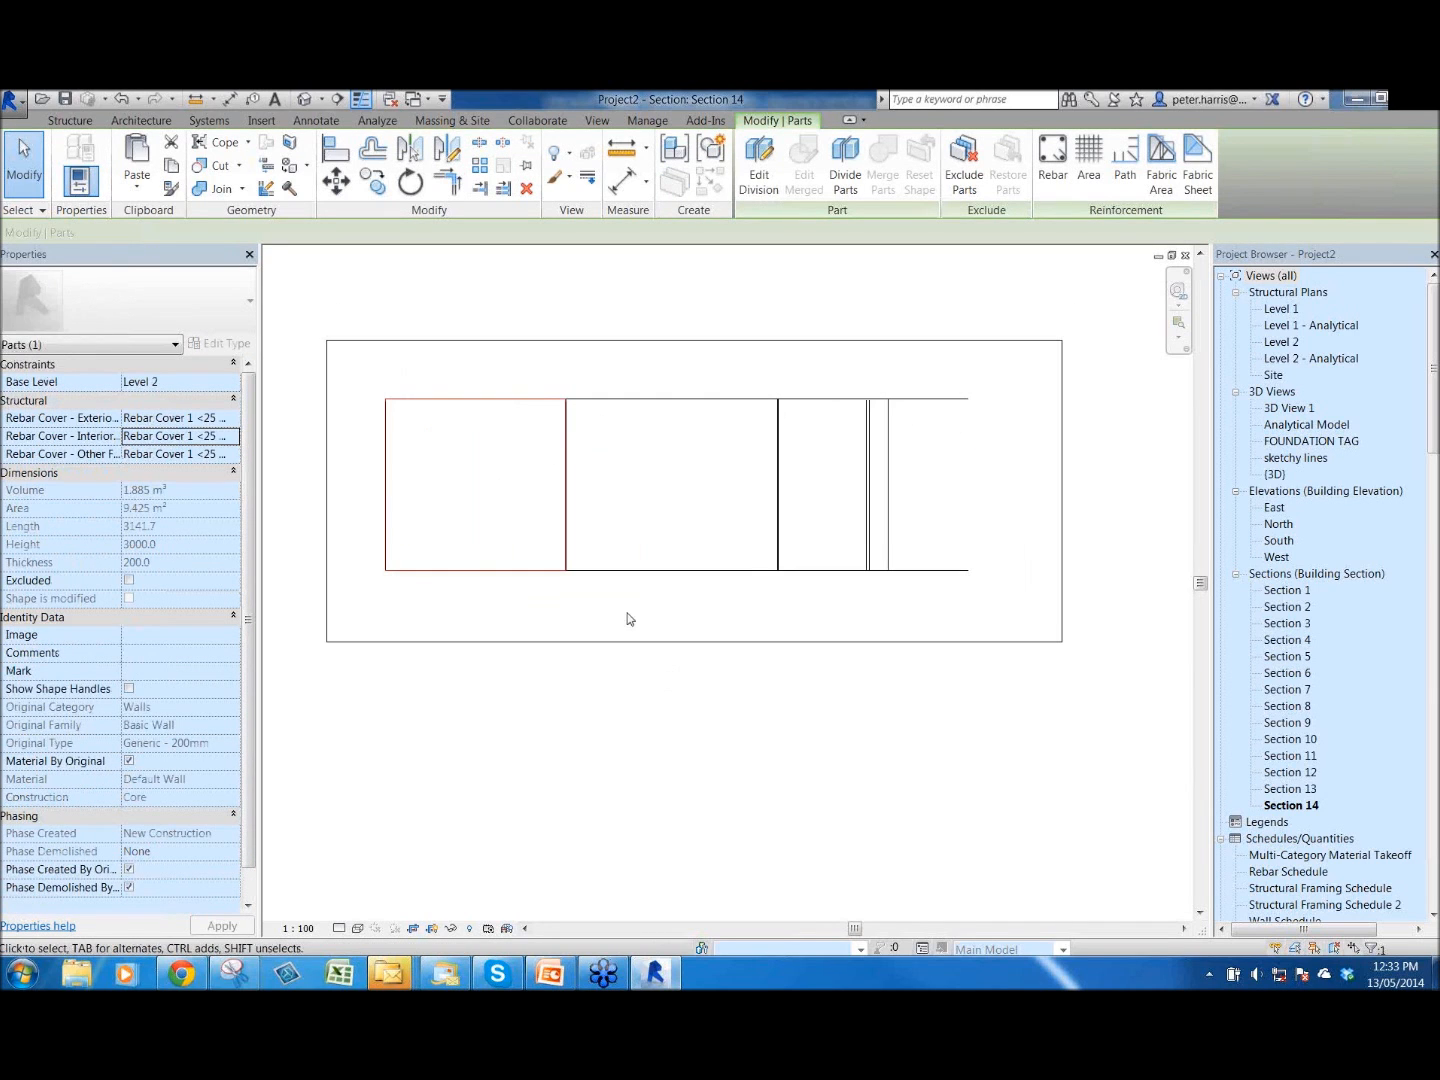
pyautogui.click(645, 698)
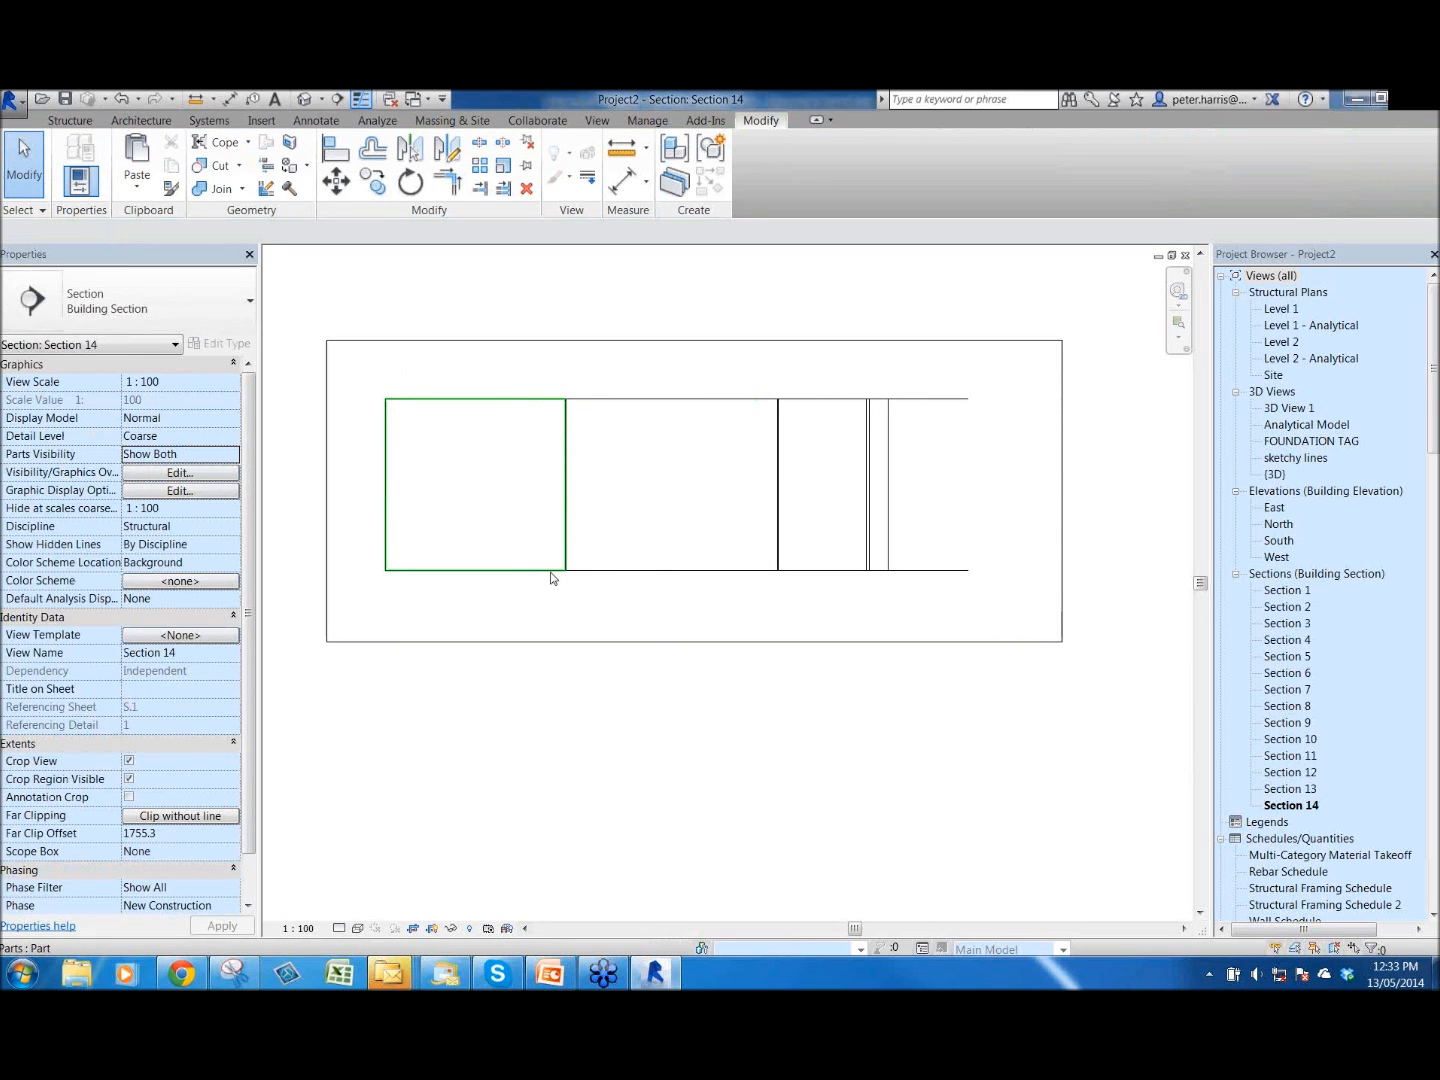
# - Set the exterior face rebar cover of the divided Generic - 200mm wall to 200 wall <100 mm>
pyautogui.press('Tab')
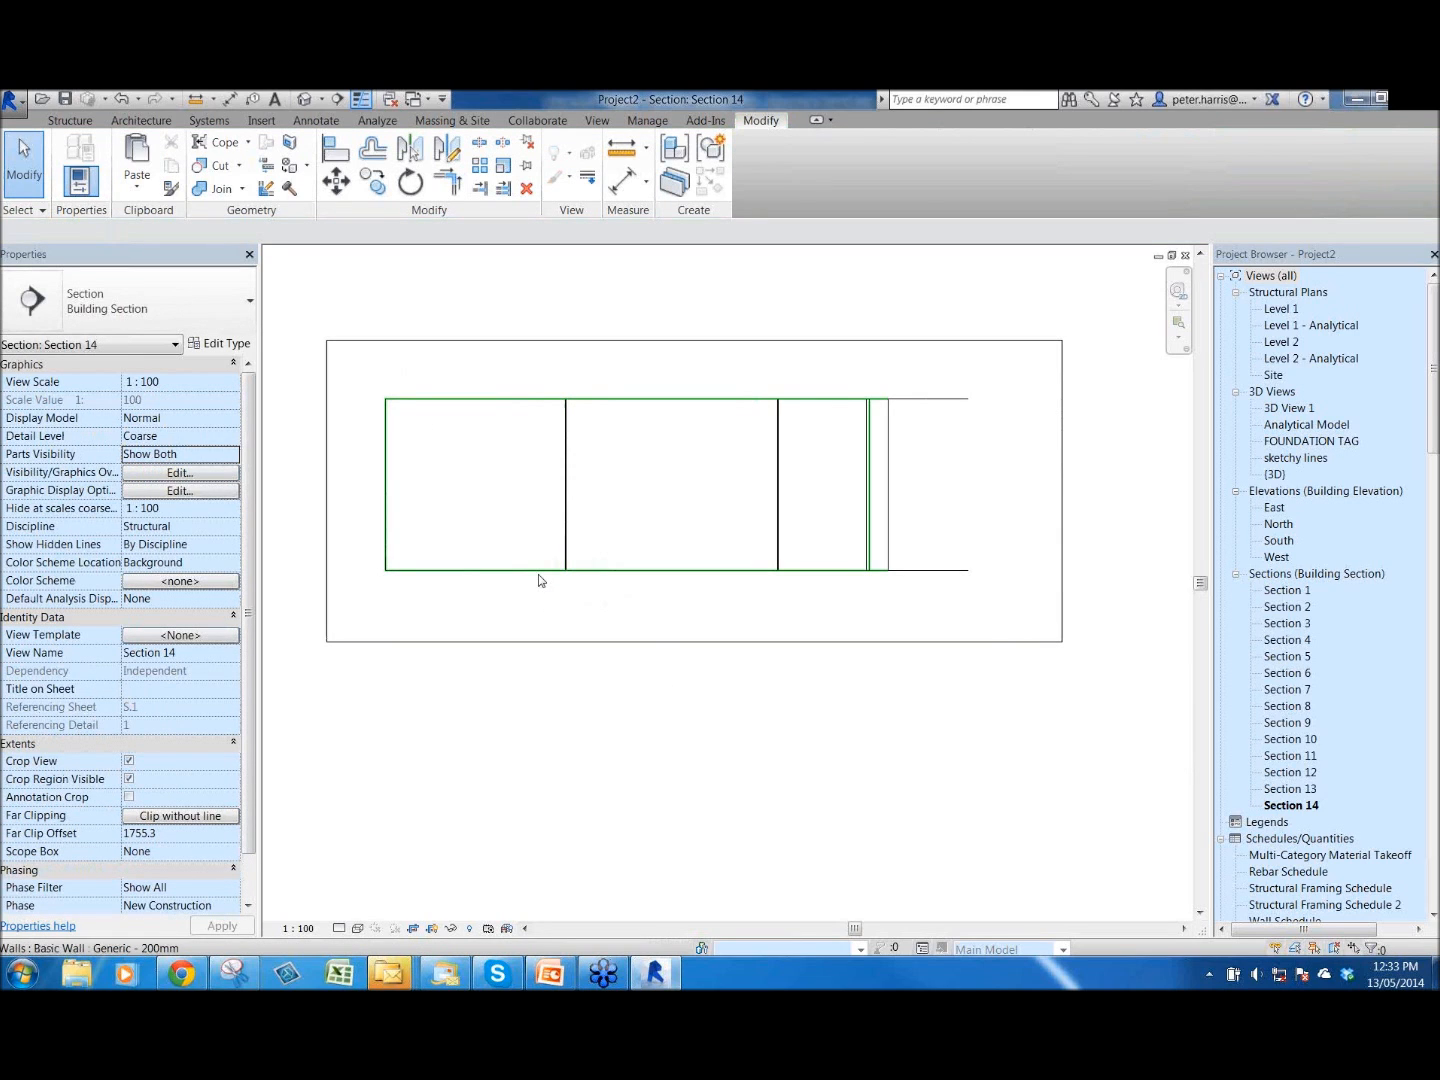
pyautogui.click(645, 646)
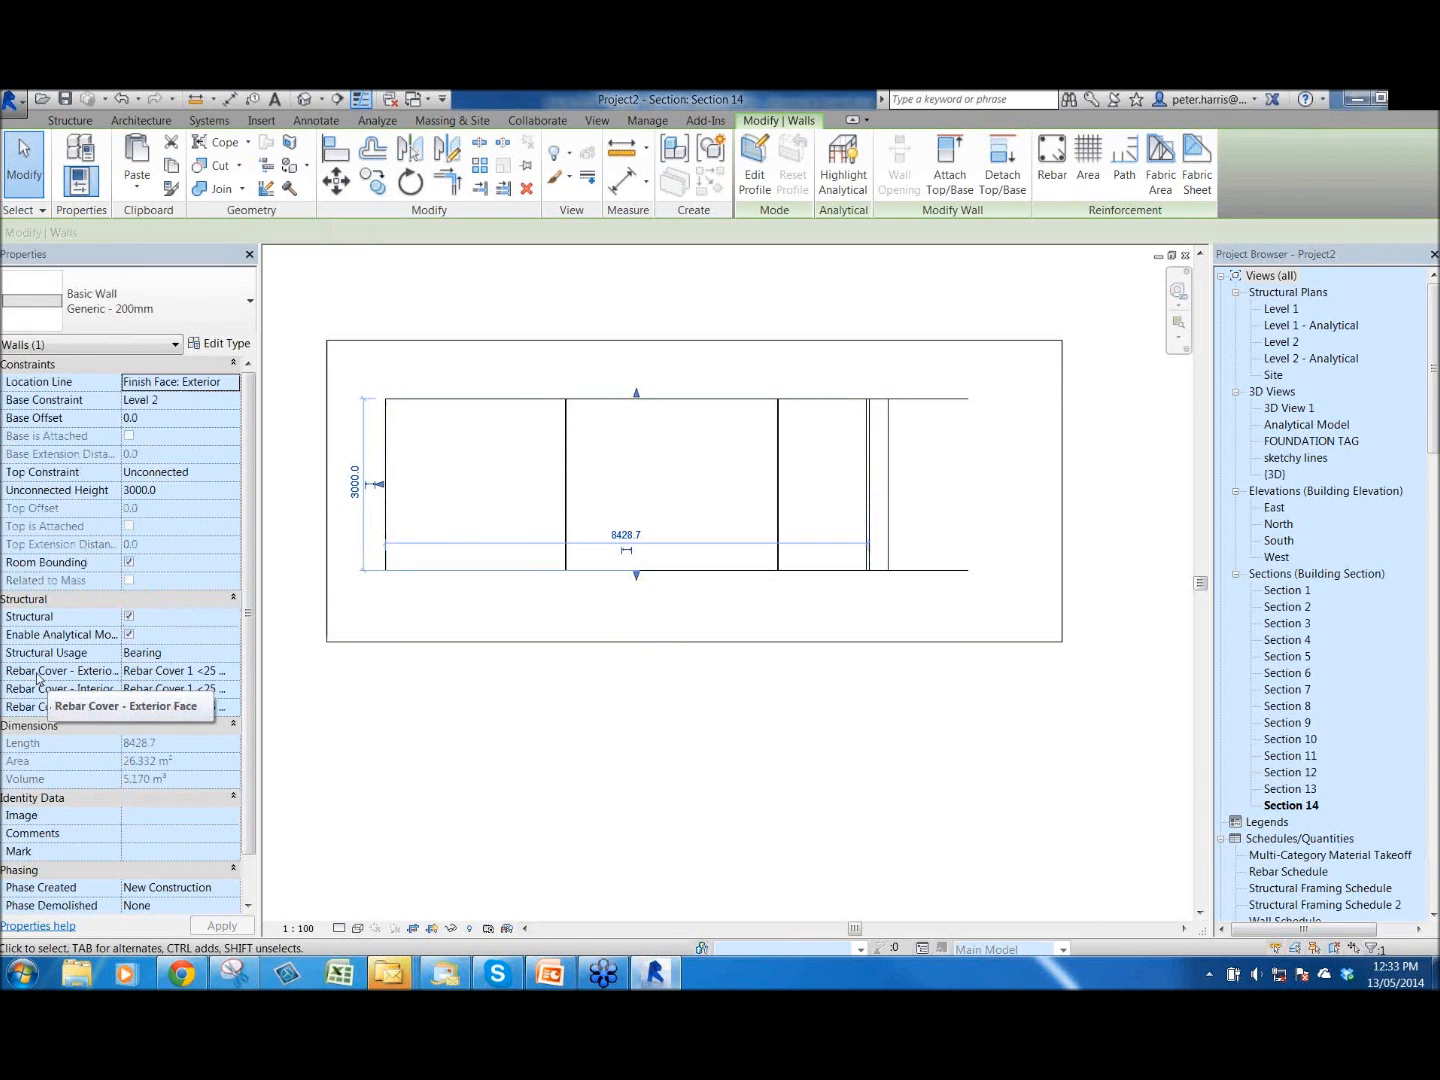
pyautogui.click(228, 673)
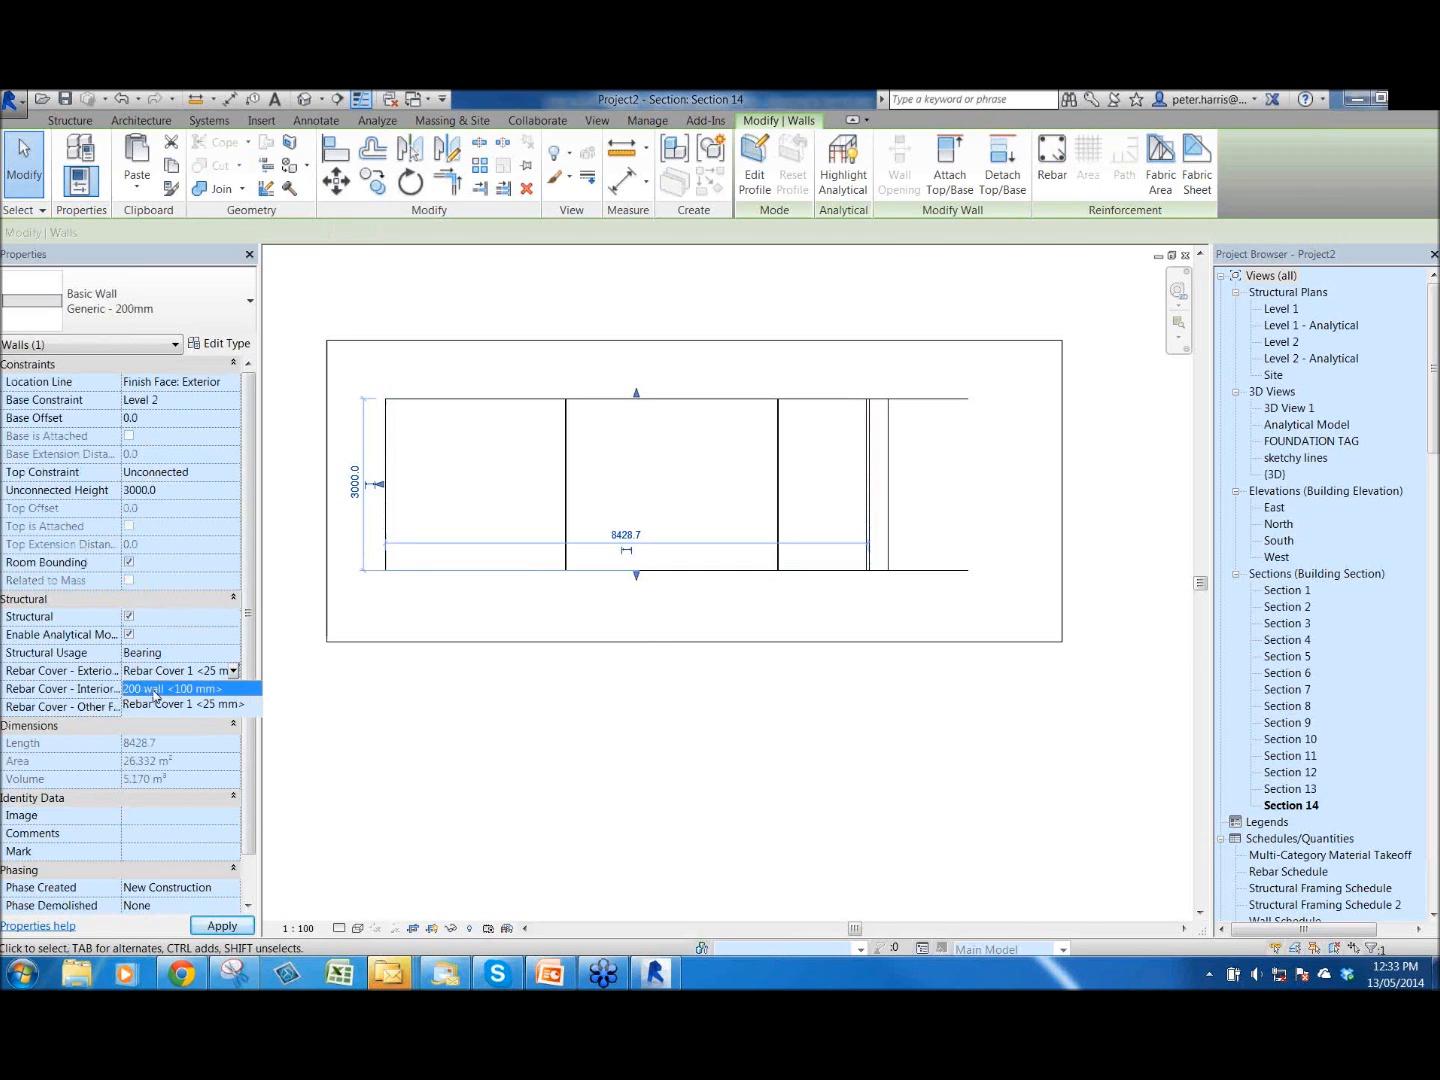
pyautogui.click(160, 689)
pyautogui.click(781, 643)
pyautogui.scroll(-2, 776, 642)
pyautogui.moveTo(775, 636); pyautogui.dragTo(779, 630, button='middle')
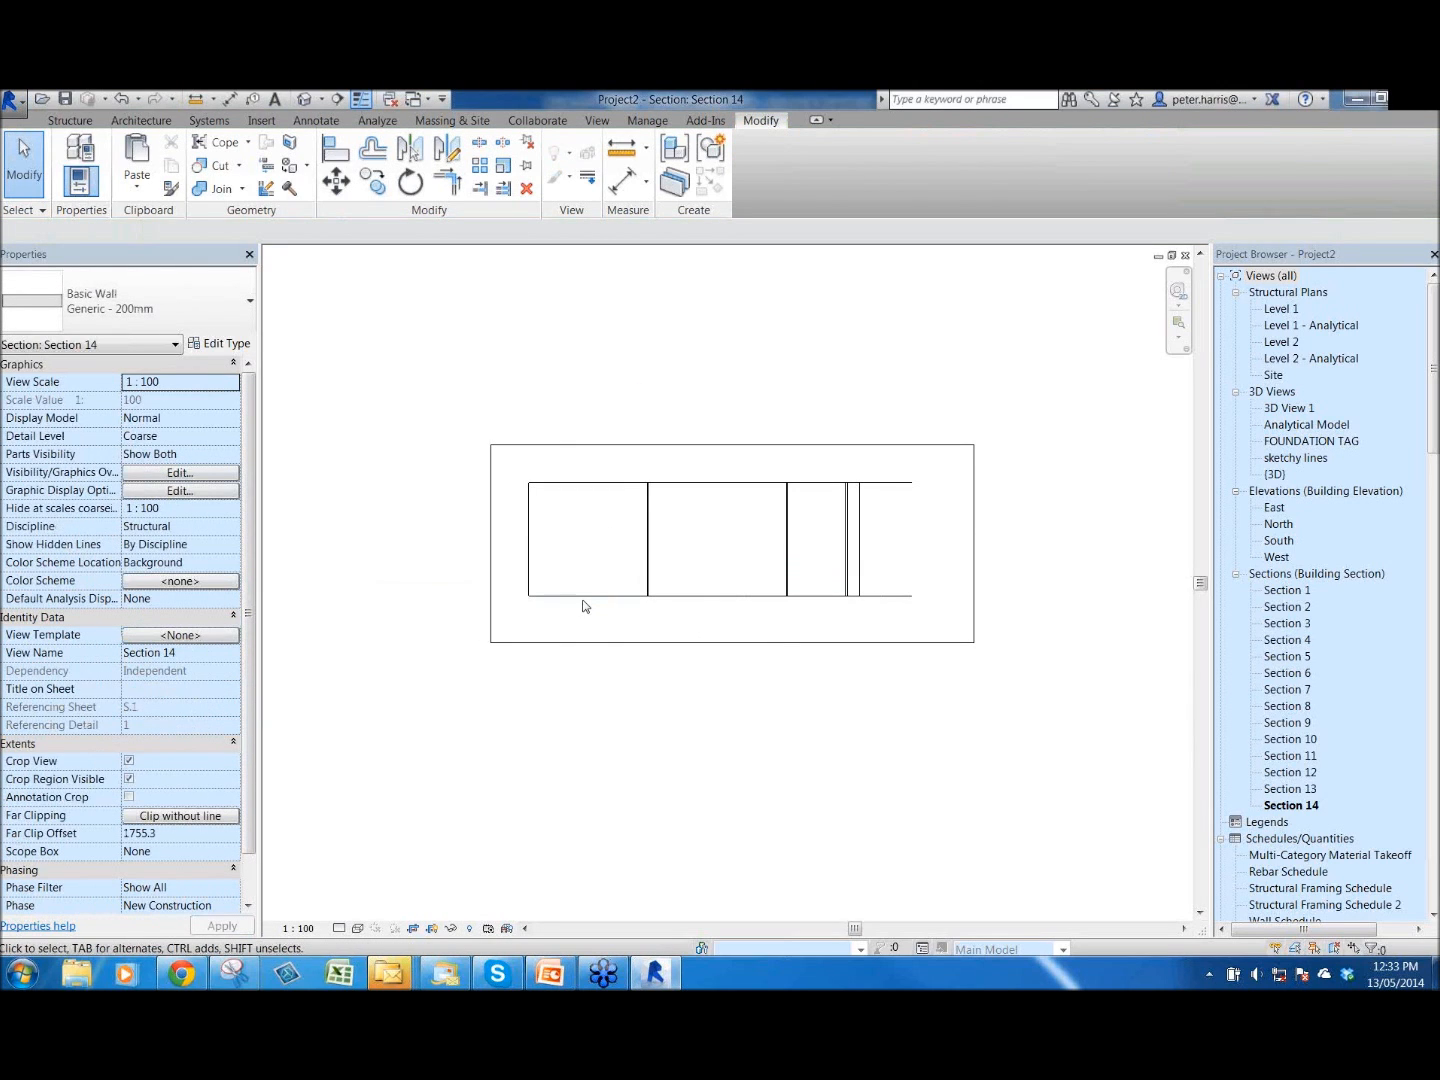
# - Place an RF 718 single fabric sheet with External location in the leftmost wall part
pyautogui.click(586, 597)
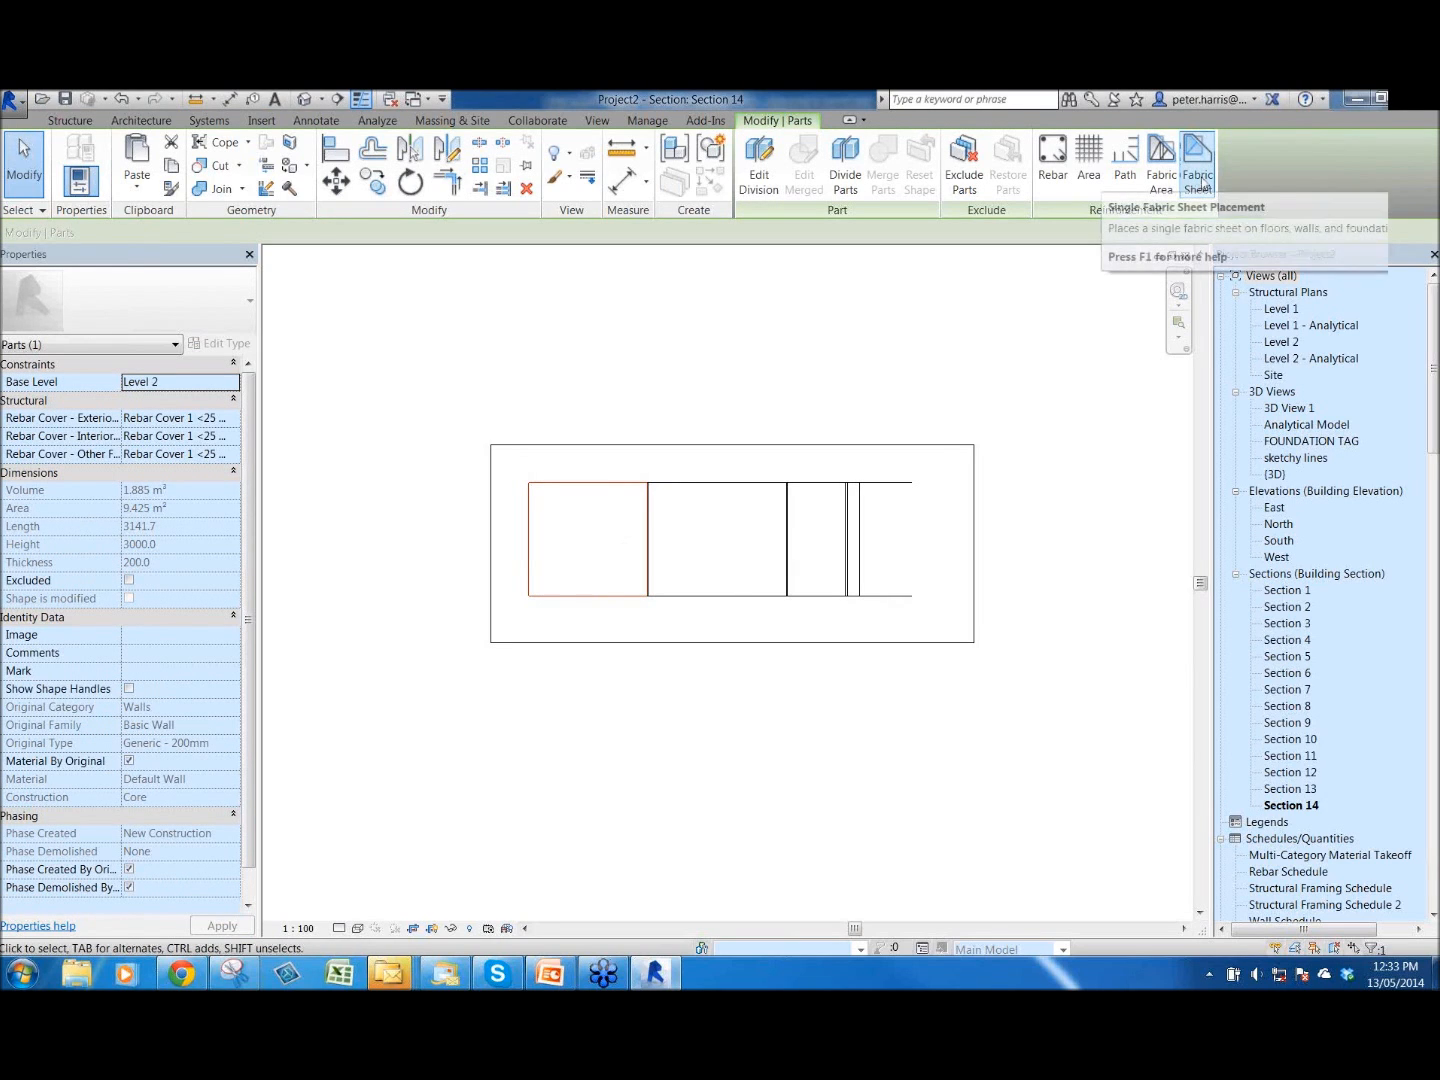
pyautogui.click(1199, 165)
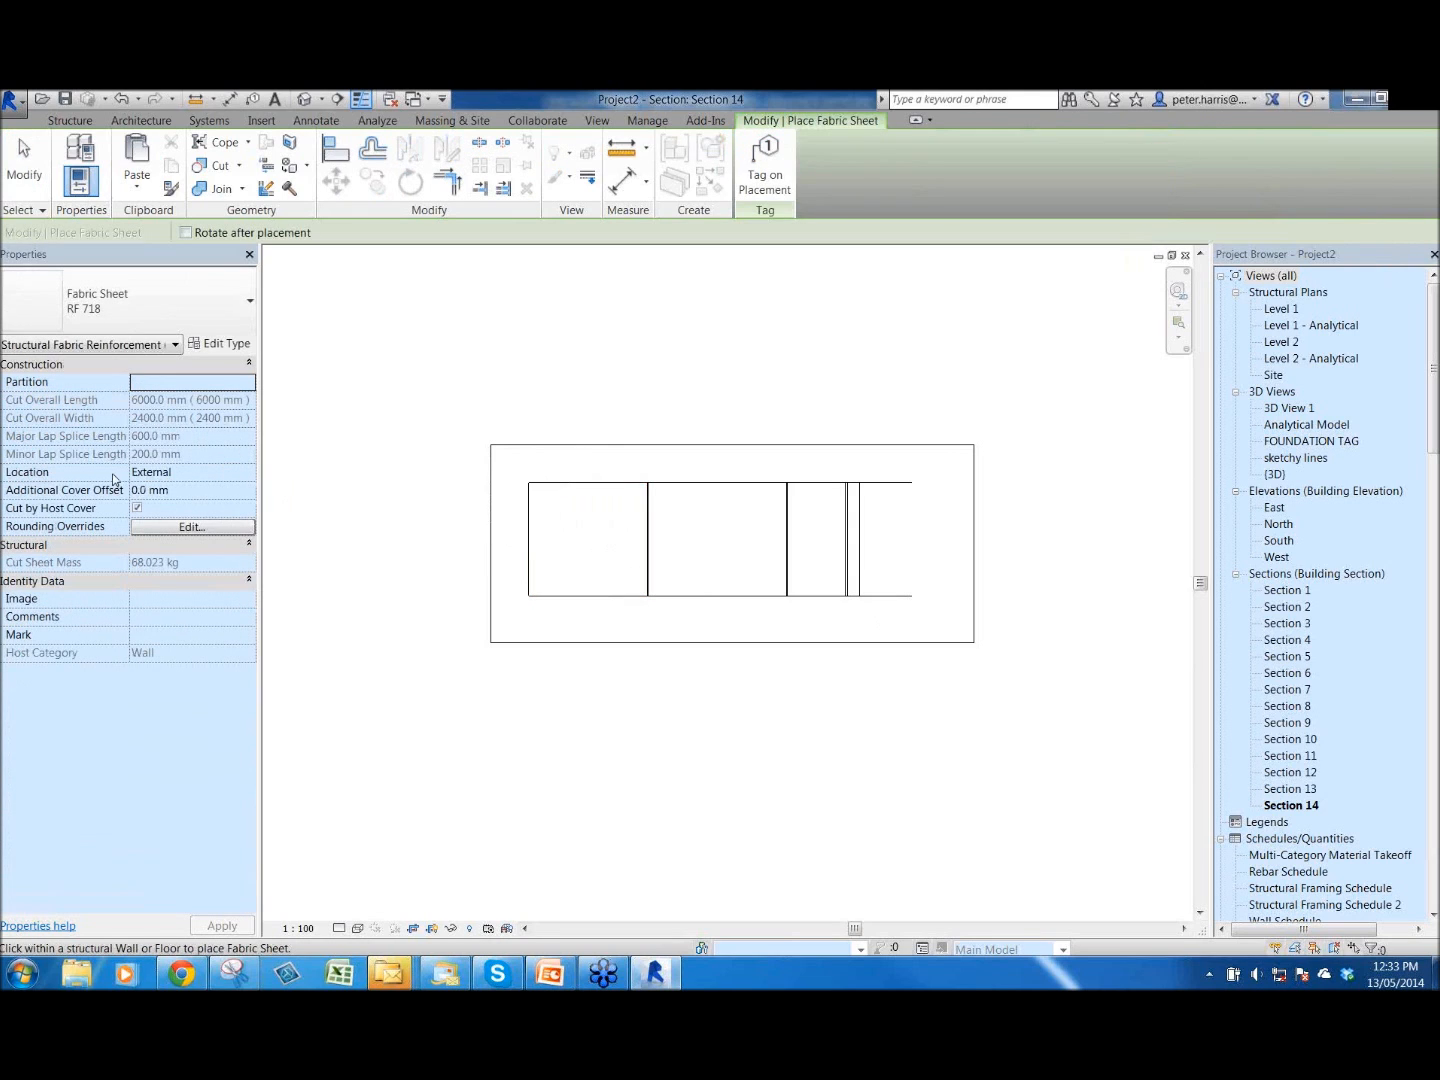
pyautogui.click(240, 472)
pyautogui.click(248, 473)
pyautogui.click(152, 489)
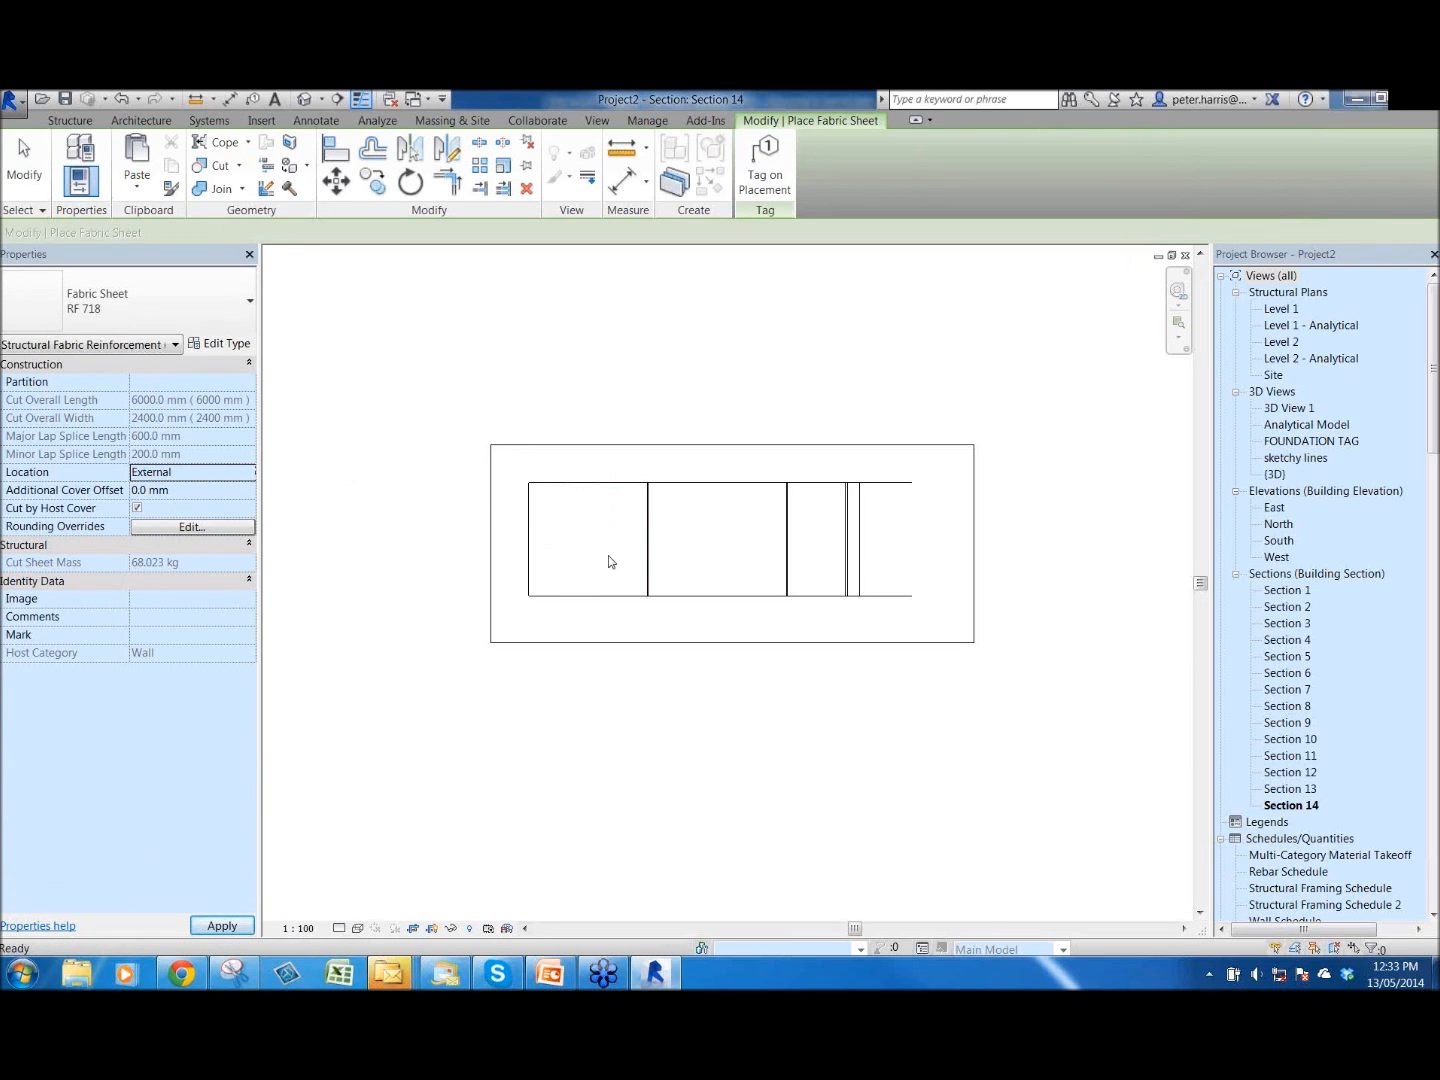
pyautogui.click(641, 582)
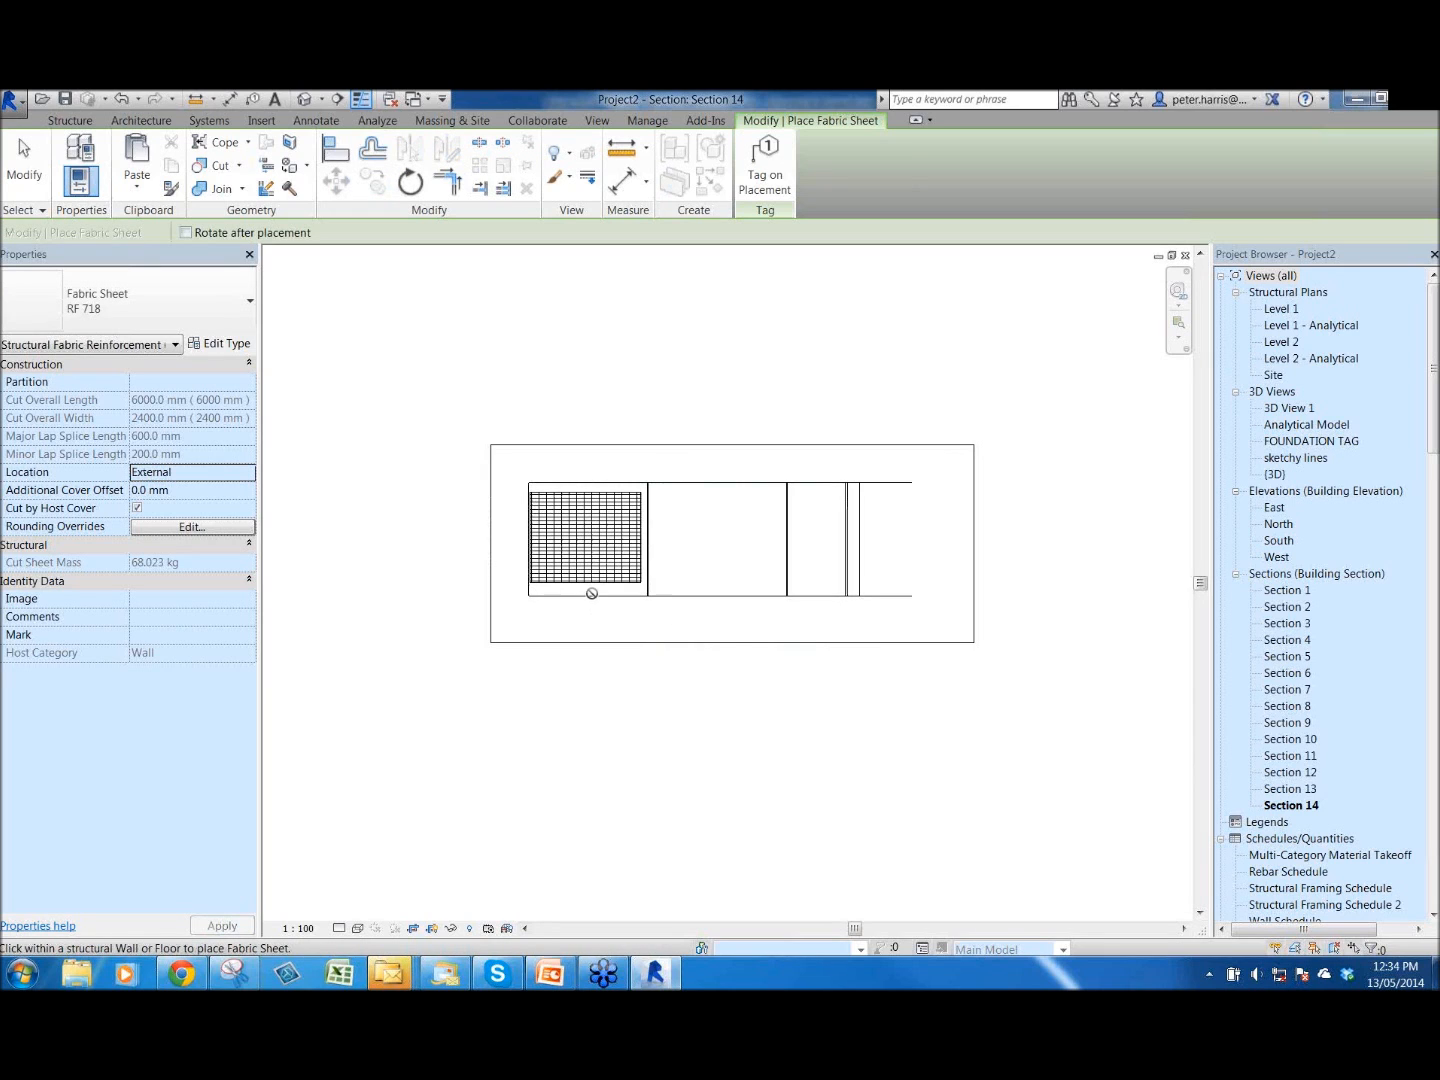
pyautogui.scroll(-1, 590, 593)
pyautogui.scroll(1, 591, 592)
pyautogui.press('Escape')
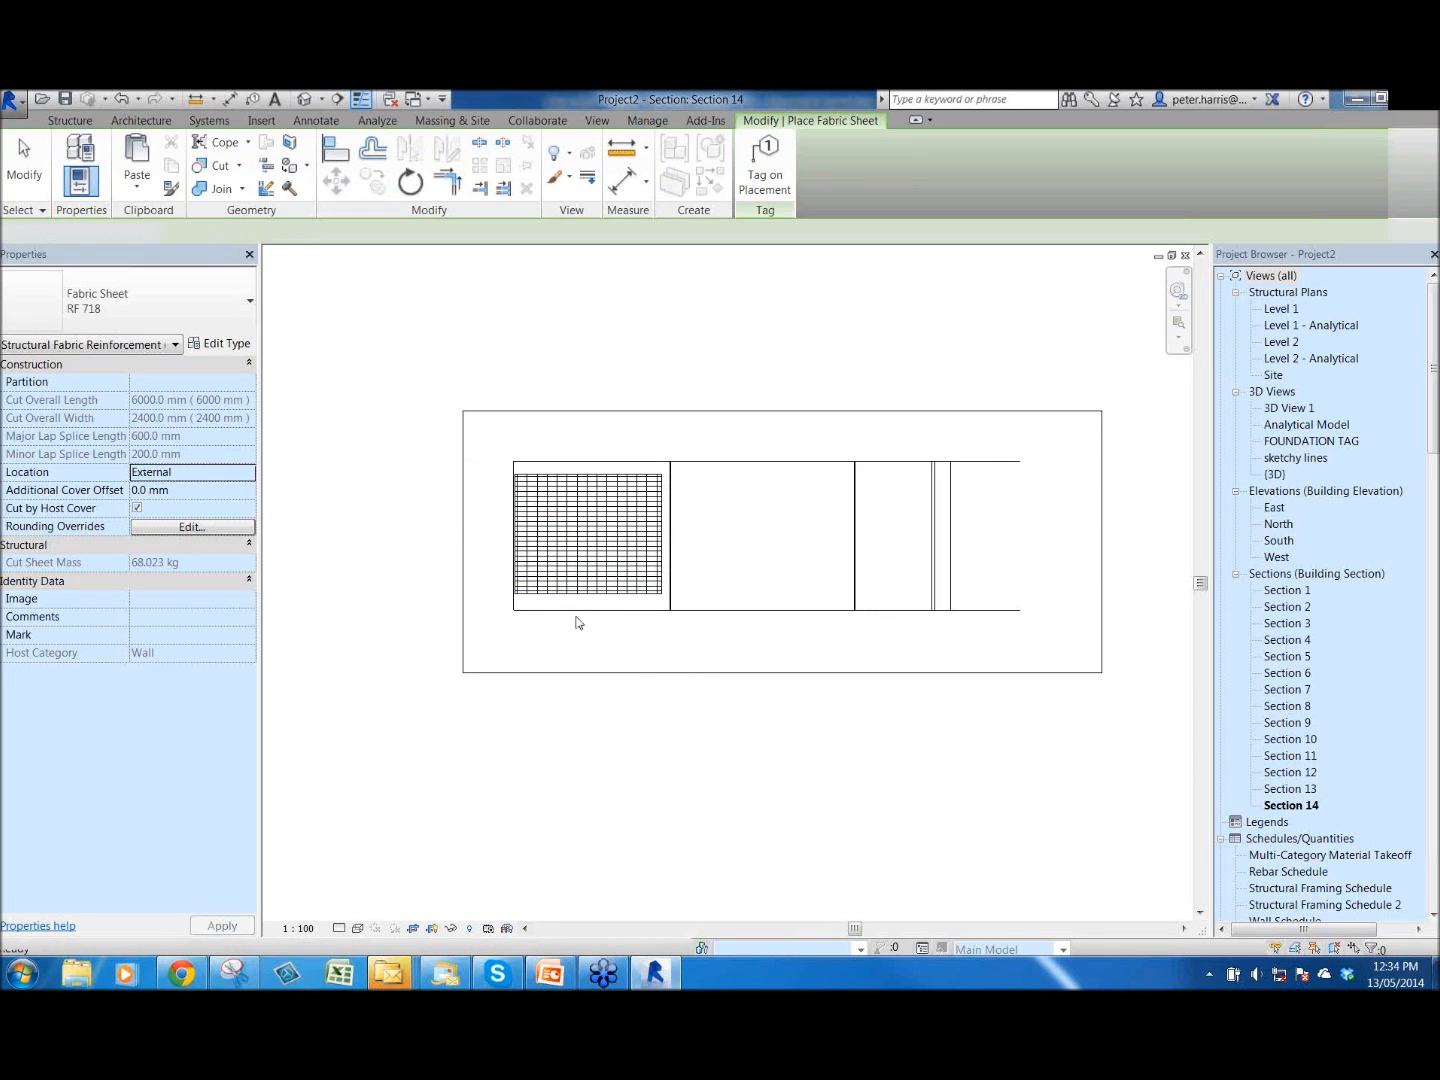
pyautogui.press('Escape')
pyautogui.scroll(-1, 648, 602)
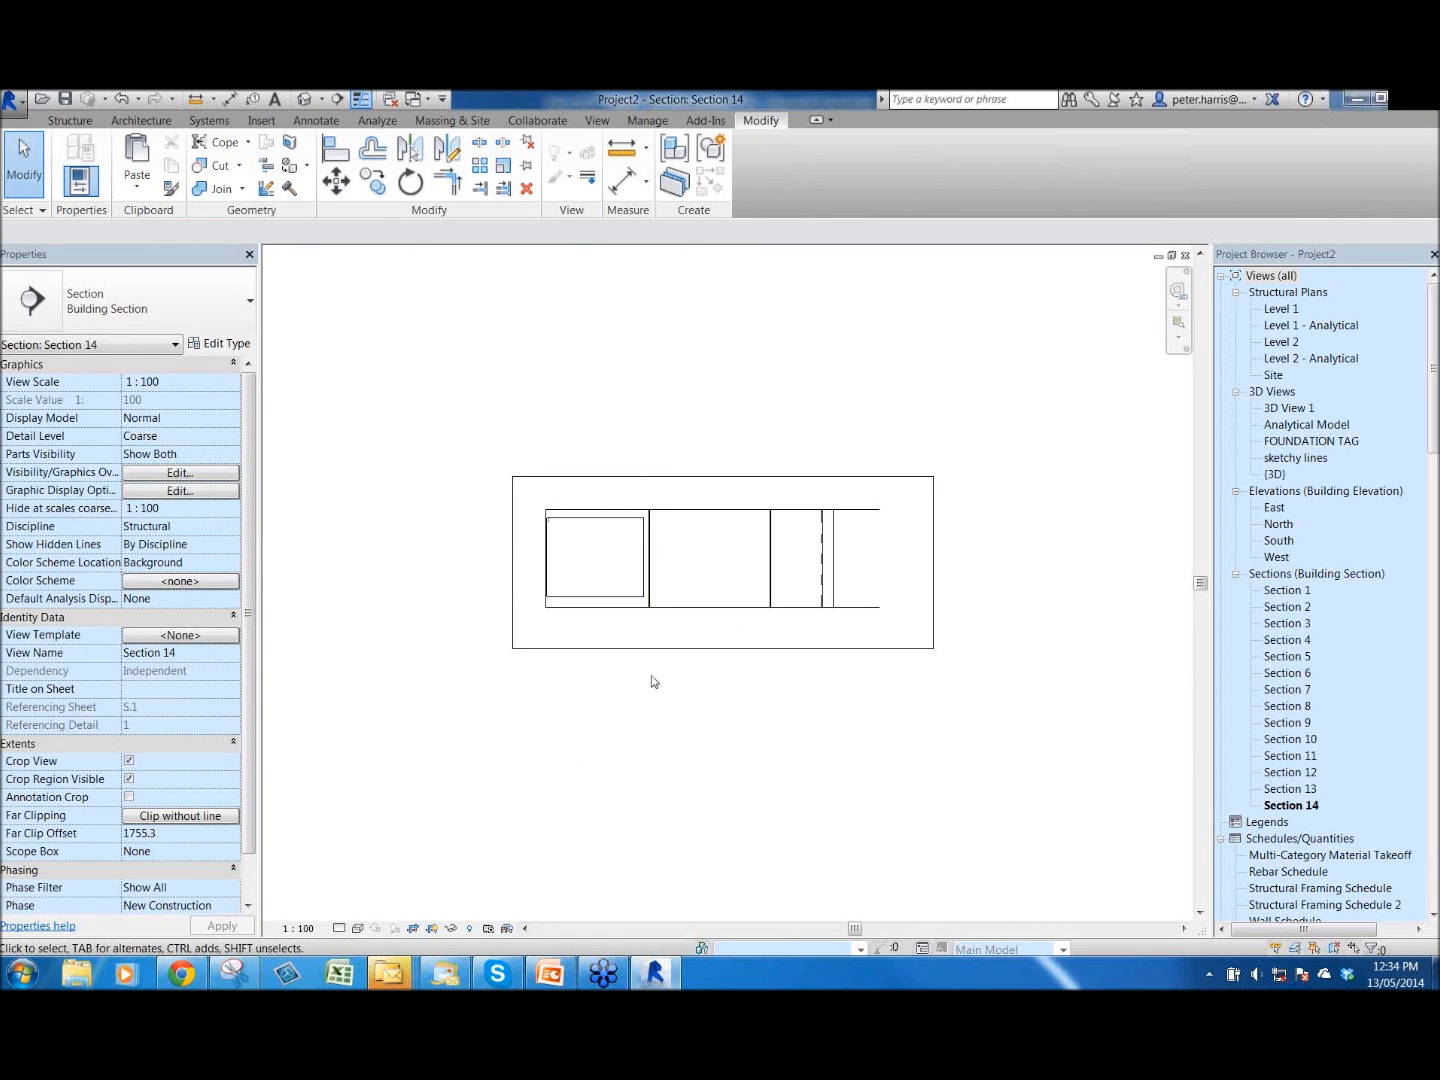
# - In the Level 2 plan, copy the vertical section line from the lower wall up across the upper divided wall's left panel
pyautogui.hotkey('ctrl', 'Tab')
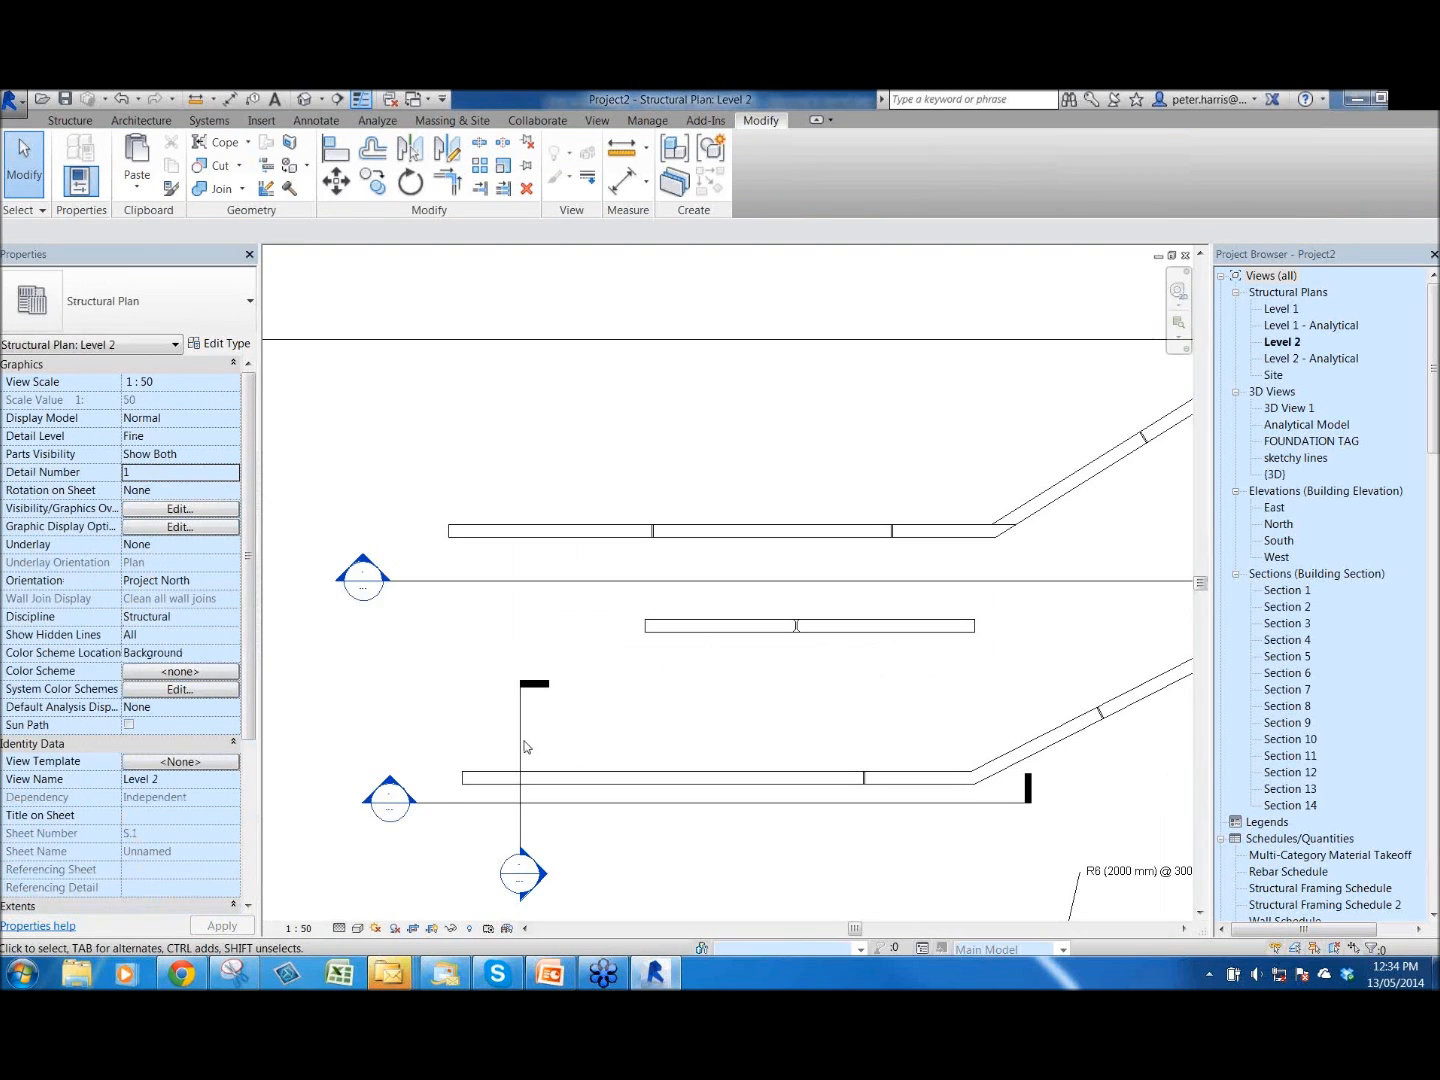
pyautogui.click(521, 731)
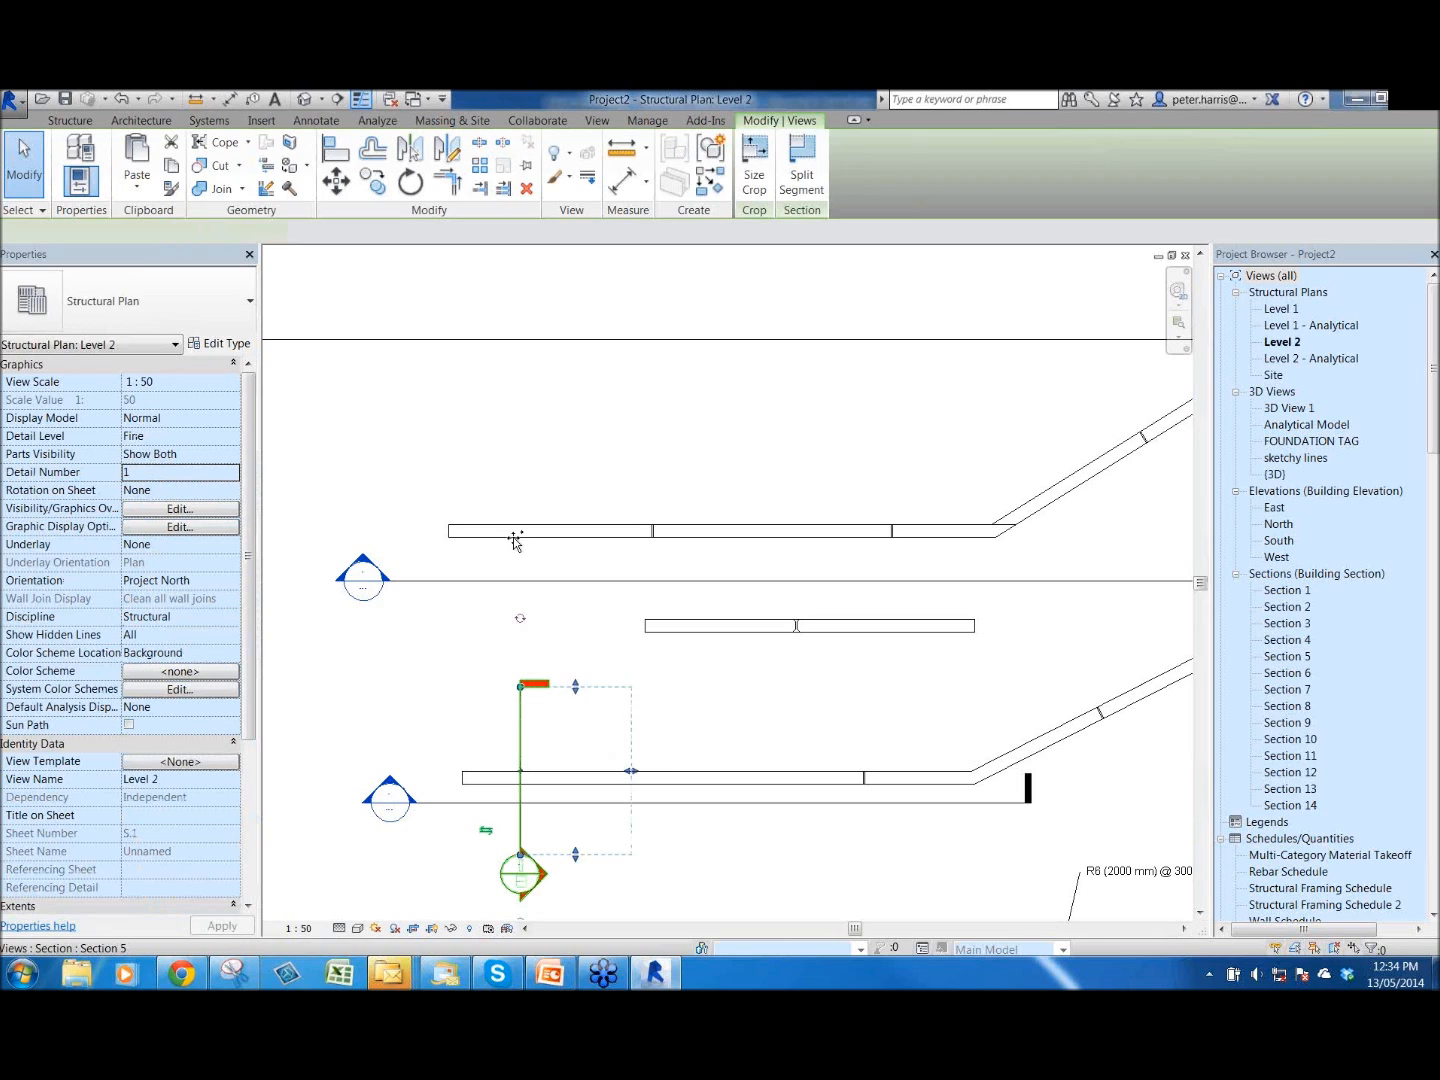
pyautogui.moveTo(512, 507); pyautogui.dragTo(512, 507)
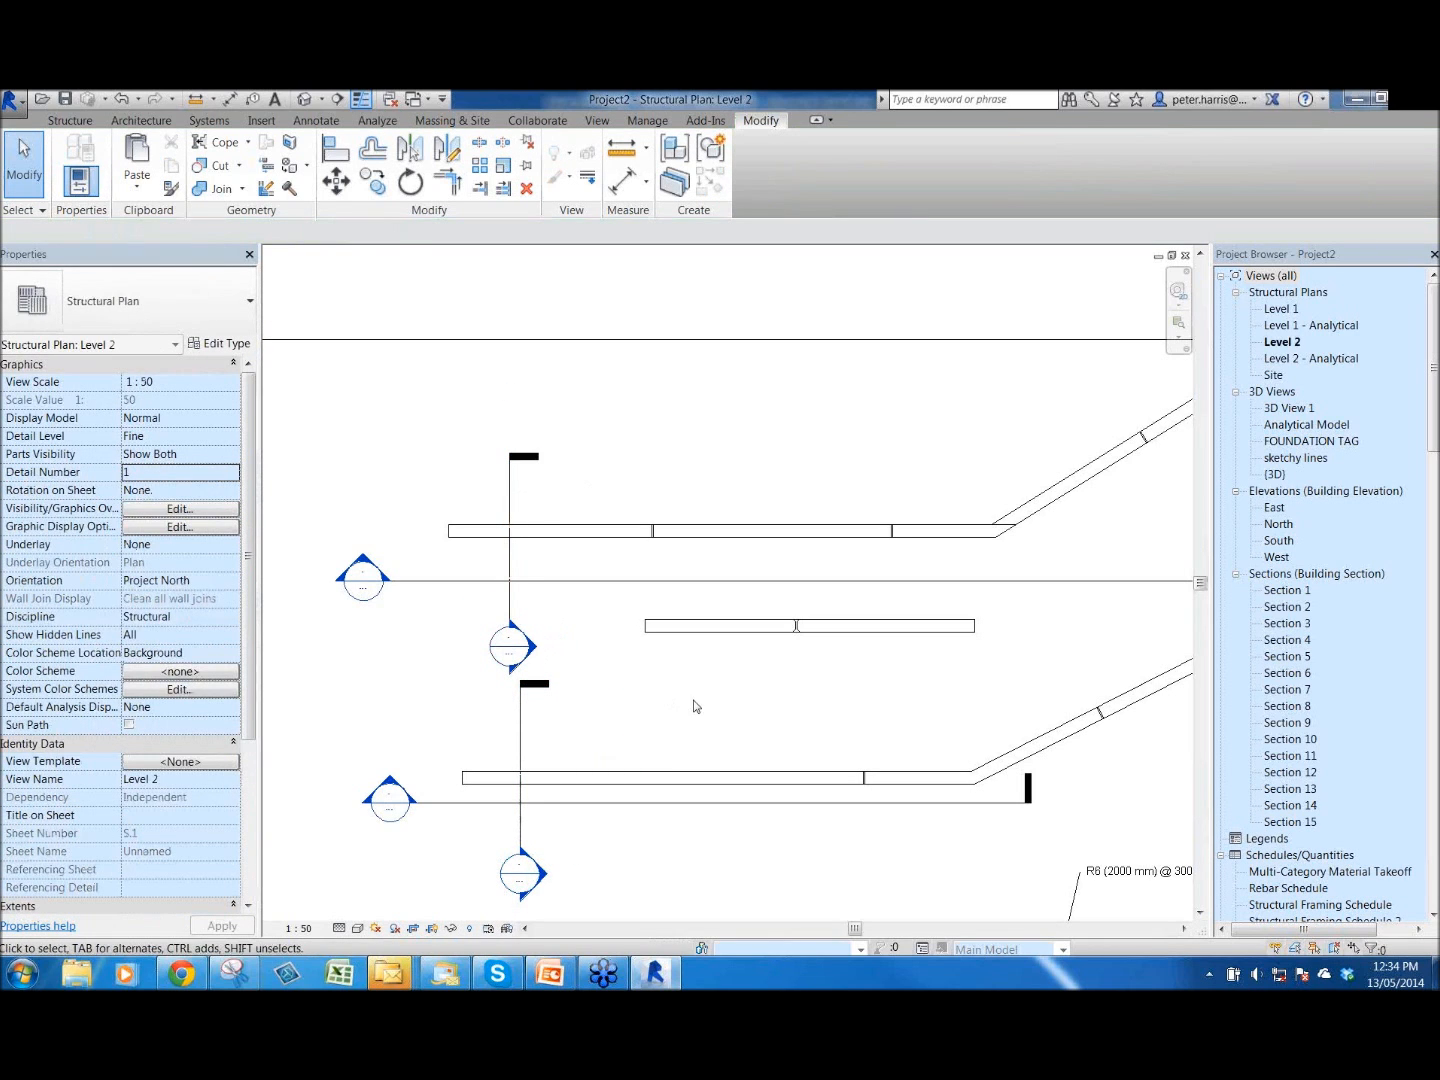
# - Open Section 15 and resize its crop region to enclose the full wall height, with the lower edge just below the wall
pyautogui.scroll(-2, 832, 688)
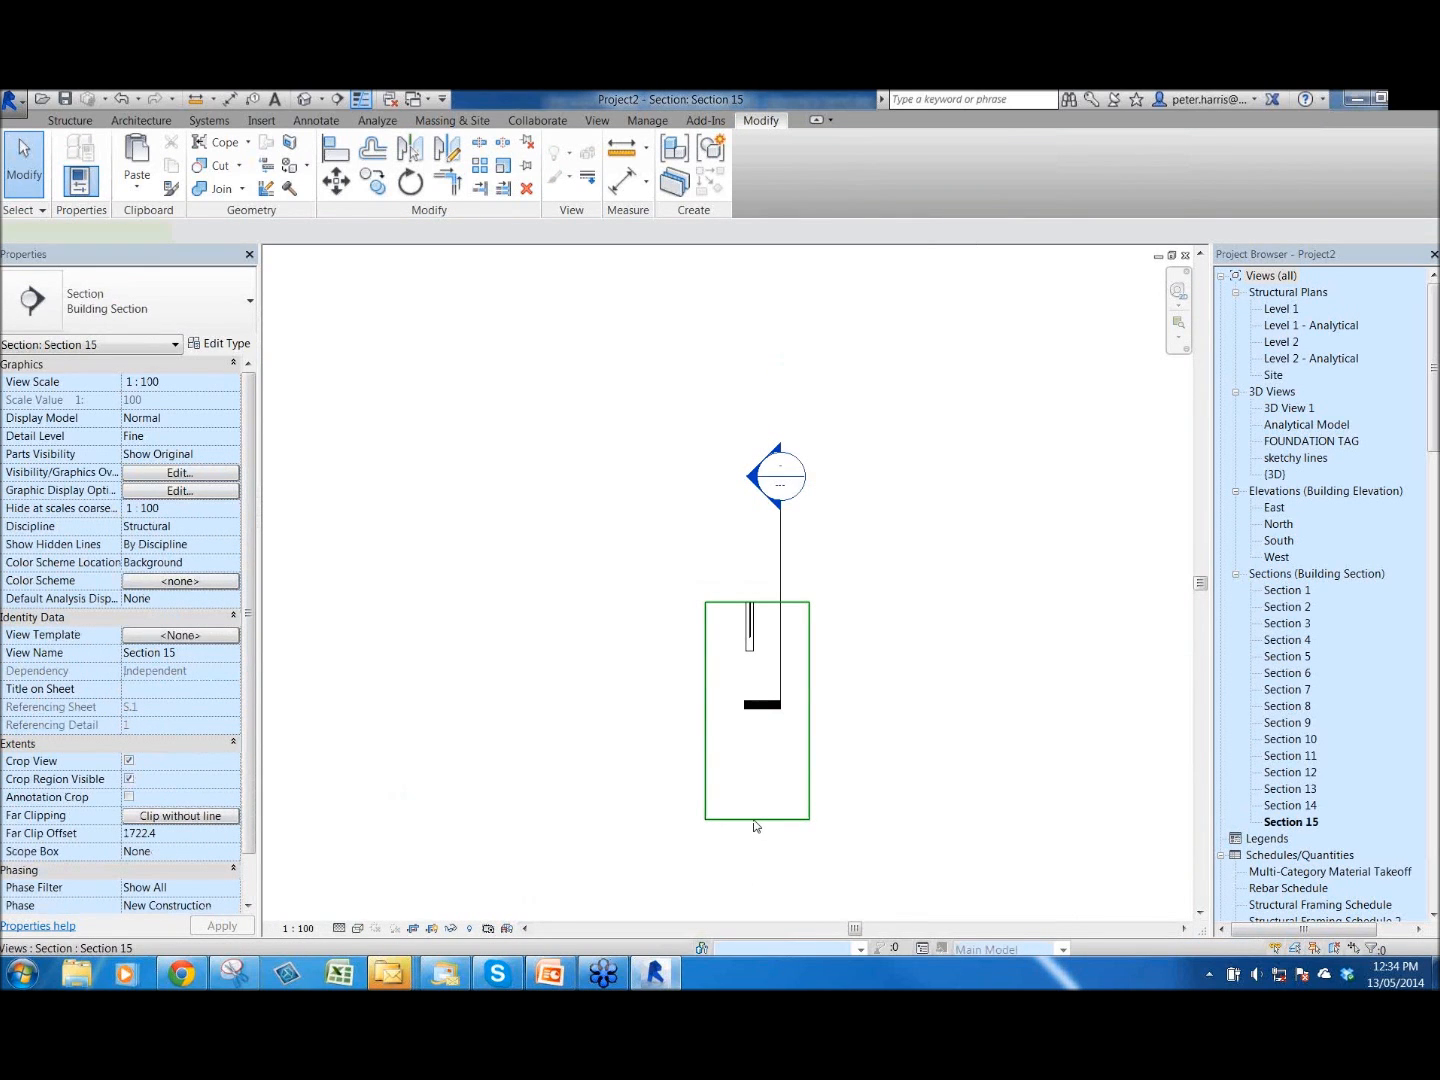
pyautogui.click(750, 828)
pyautogui.moveTo(756, 664); pyautogui.dragTo(736, 430)
pyautogui.scroll(3, 757, 645)
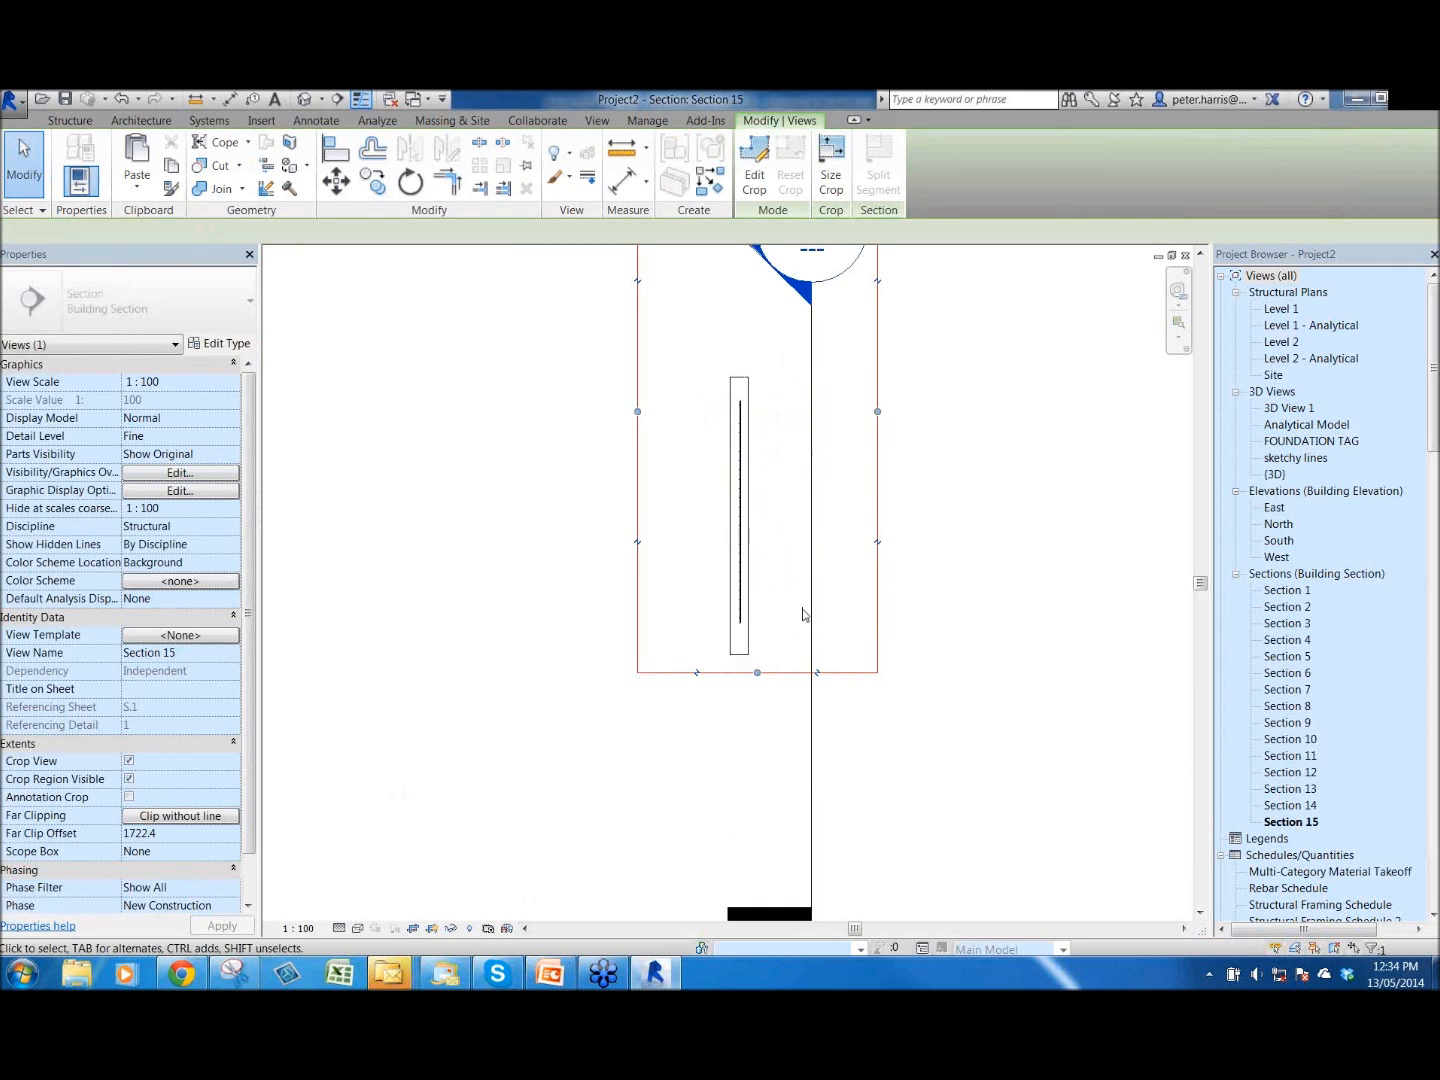
# - Examine the fabric sheet's position within the wall thickness in Section 15 and its properties
pyautogui.scroll(4, 736, 700)
pyautogui.moveTo(728, 785); pyautogui.dragTo(656, 884, button='middle')
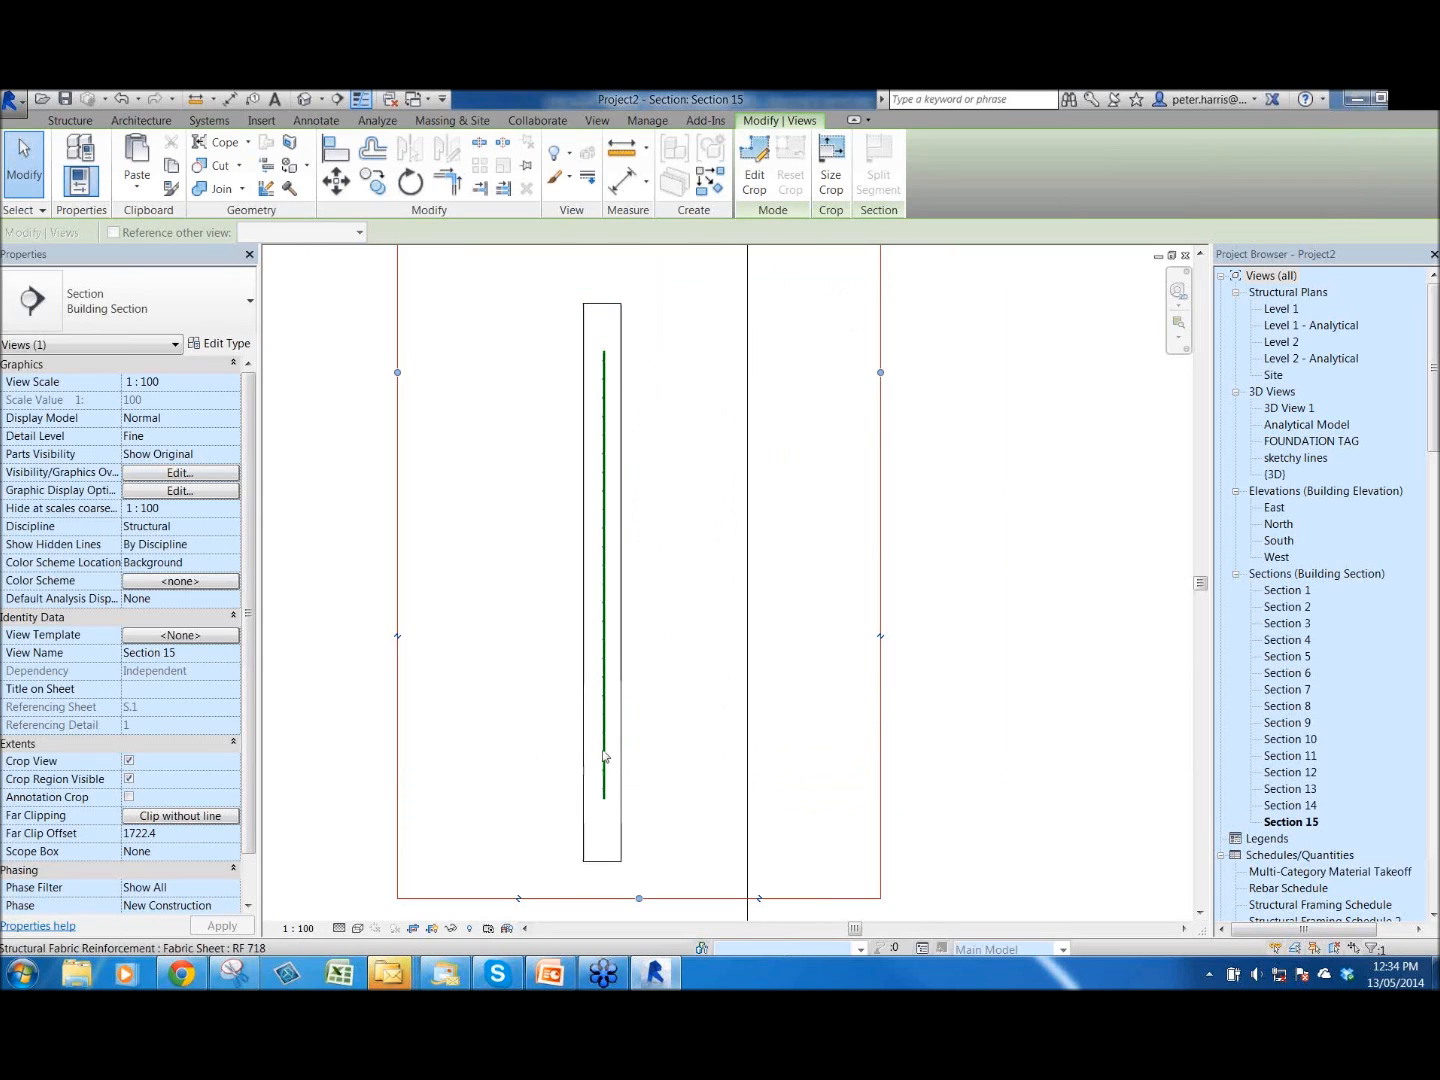
pyautogui.click(670, 781)
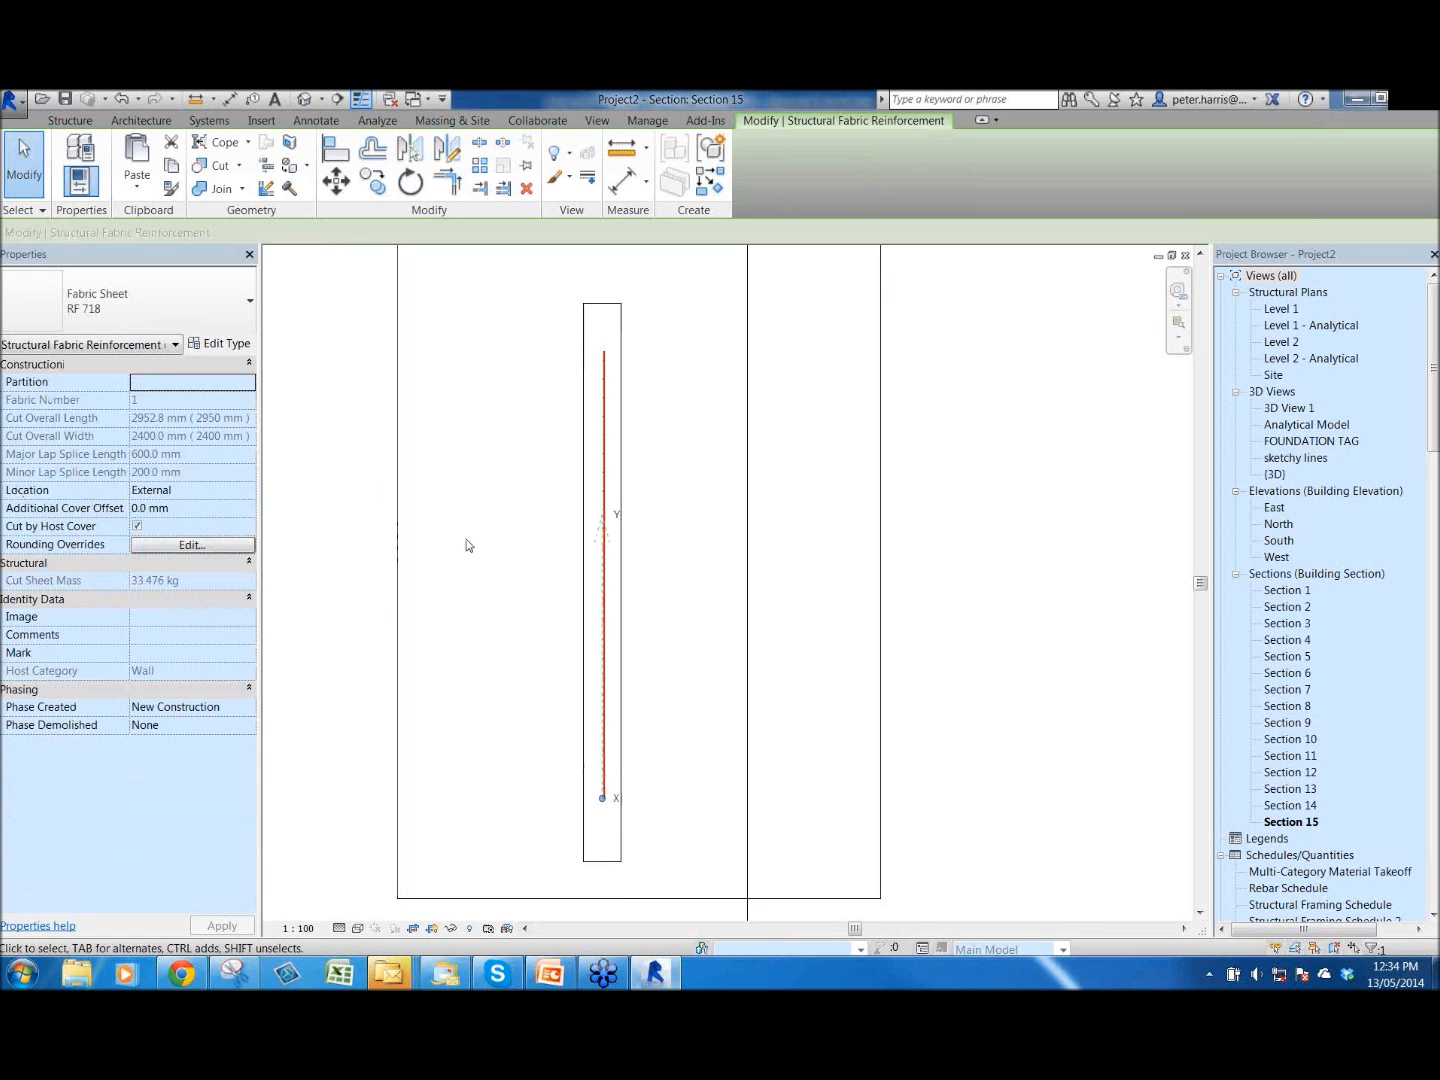
pyautogui.click(851, 678)
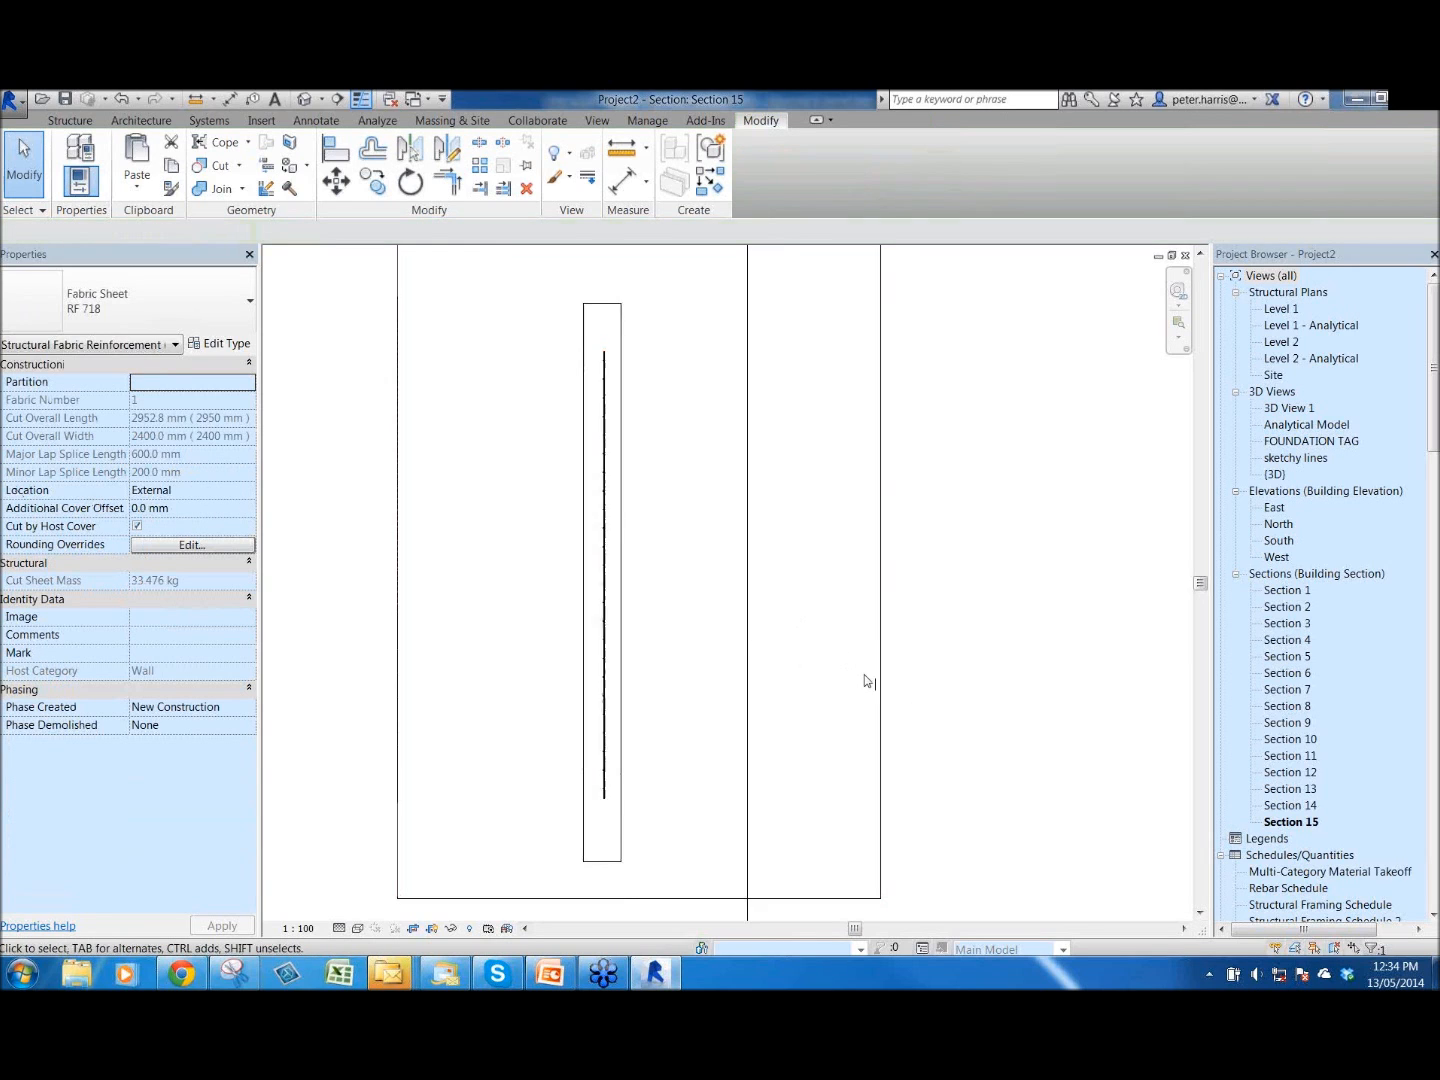
pyautogui.scroll(-1, 865, 678)
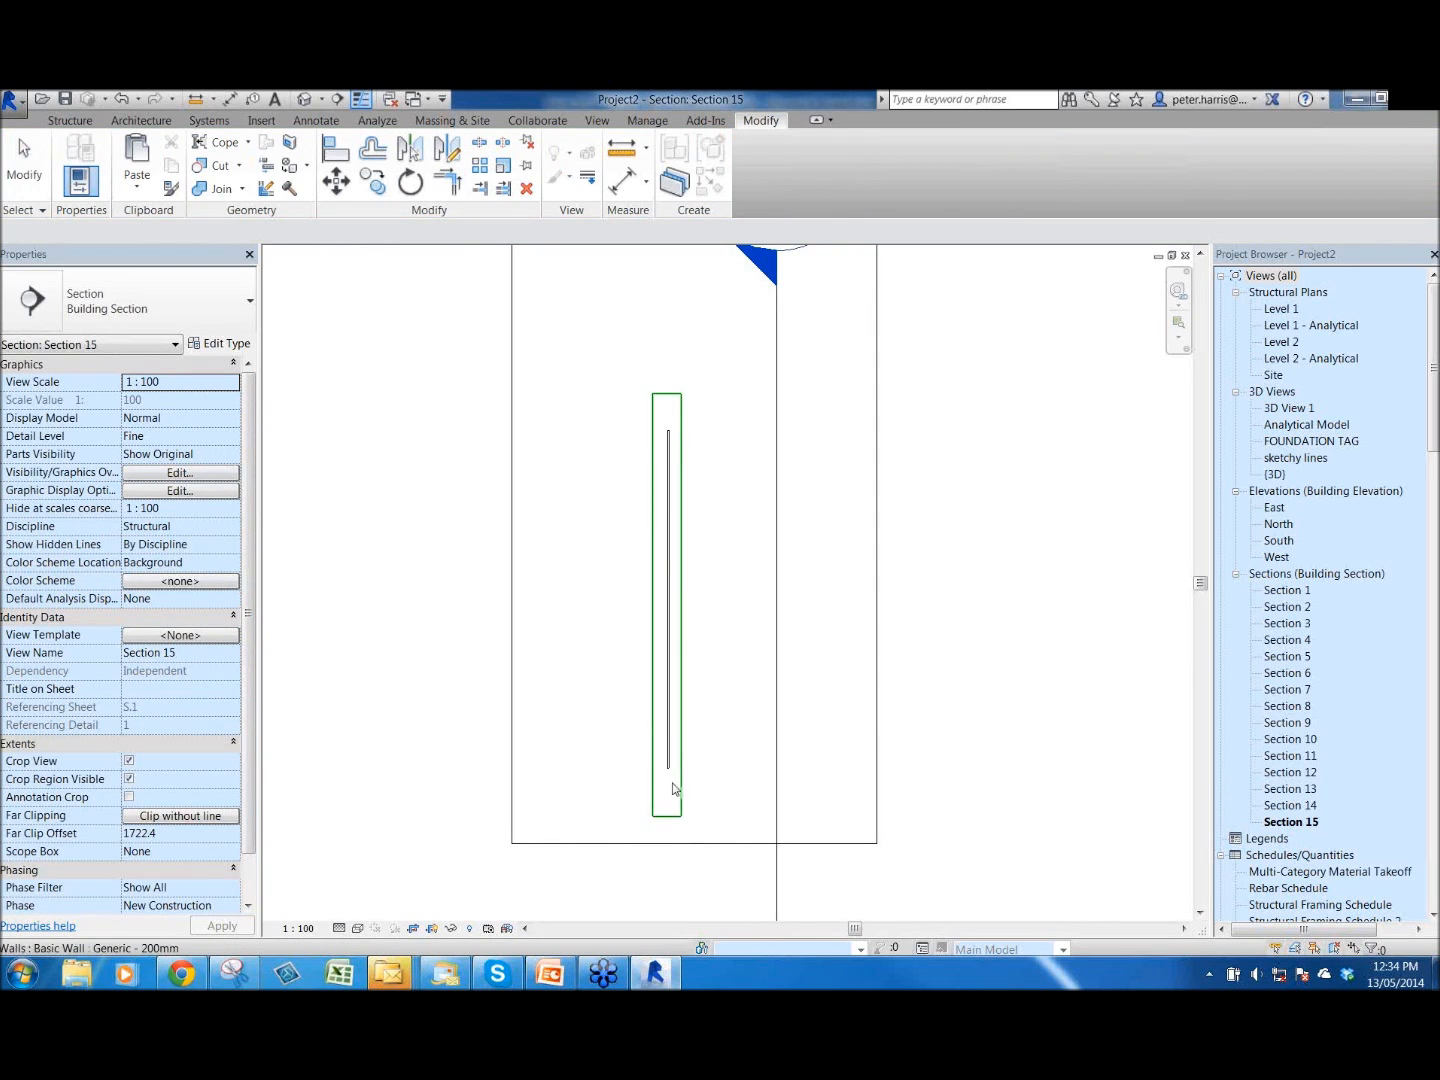
pyautogui.scroll(-1, 935, 636)
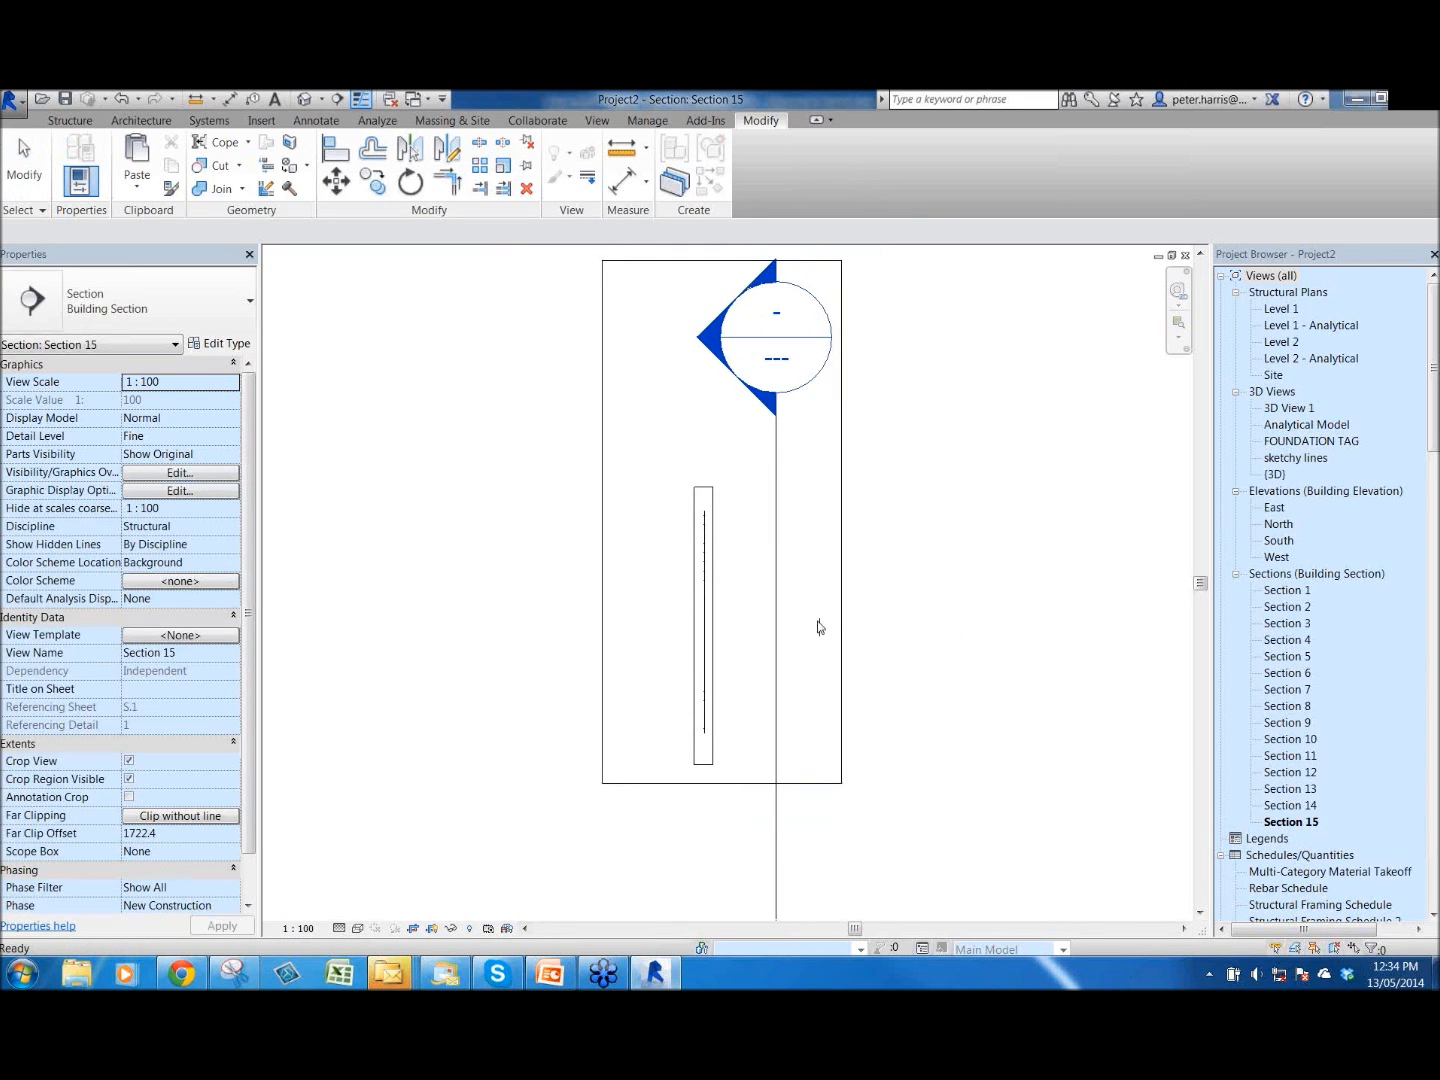
# - Return to the Level 2 plan and open Section 9 from the section line running along the reinforced beam
pyautogui.hotkey('ctrl', 'Tab')
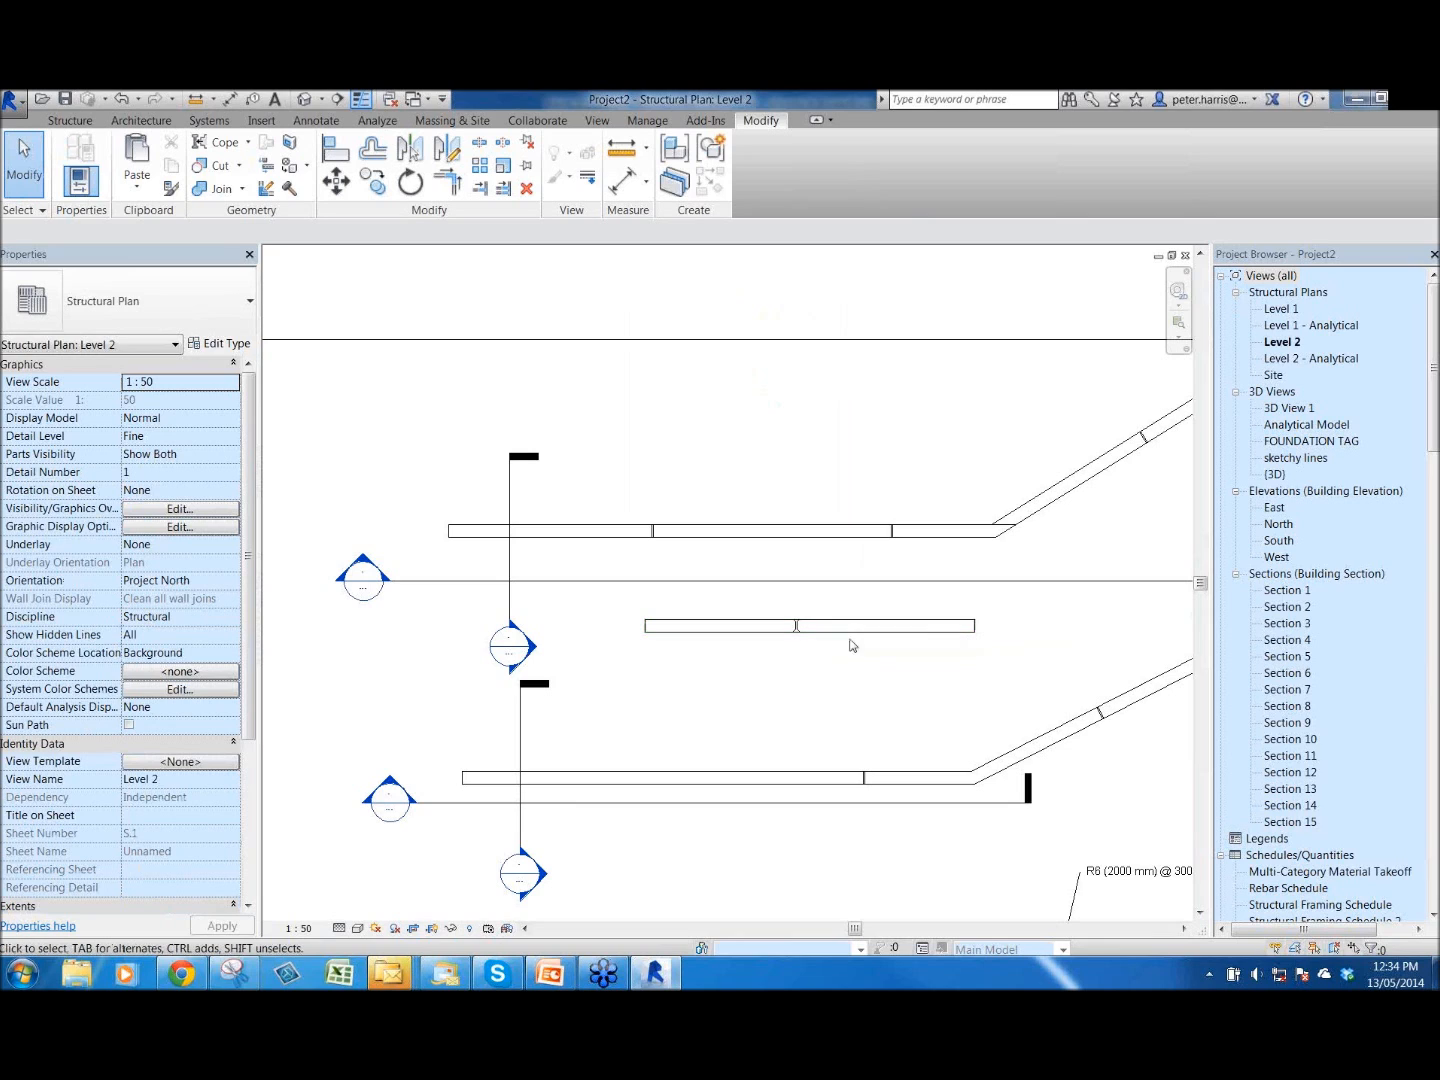
pyautogui.moveTo(836, 653); pyautogui.dragTo(742, 485, button='middle')
pyautogui.scroll(-3, 742, 485)
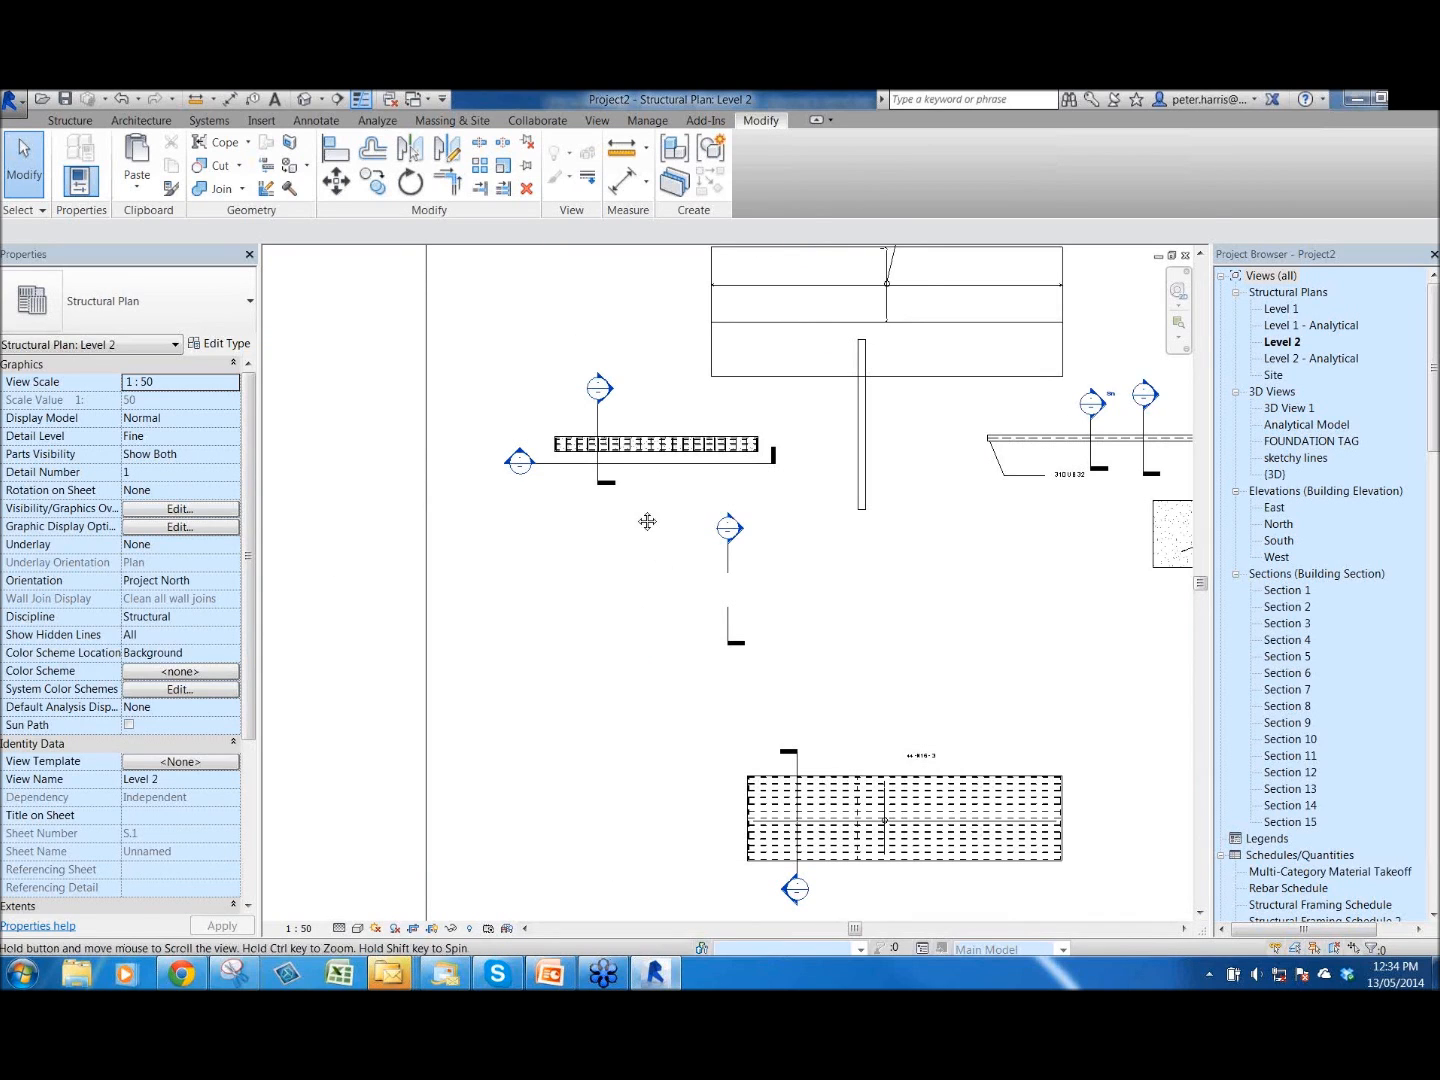
pyautogui.moveTo(639, 466); pyautogui.dragTo(676, 600, button='middle')
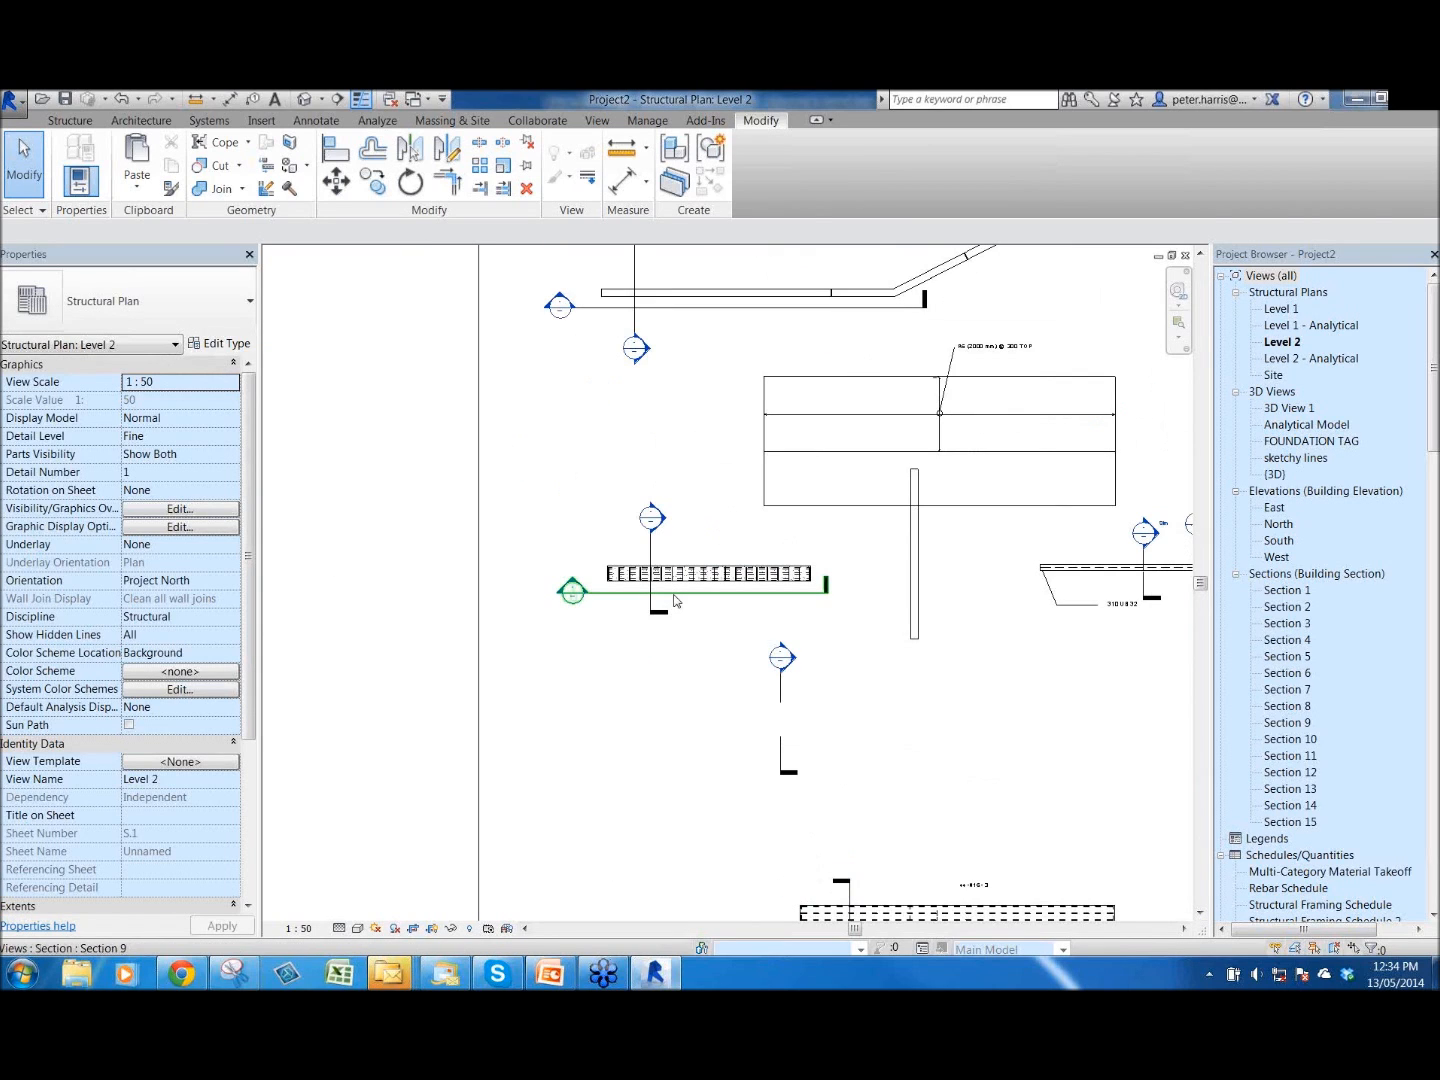
pyautogui.doubleClick(779, 612)
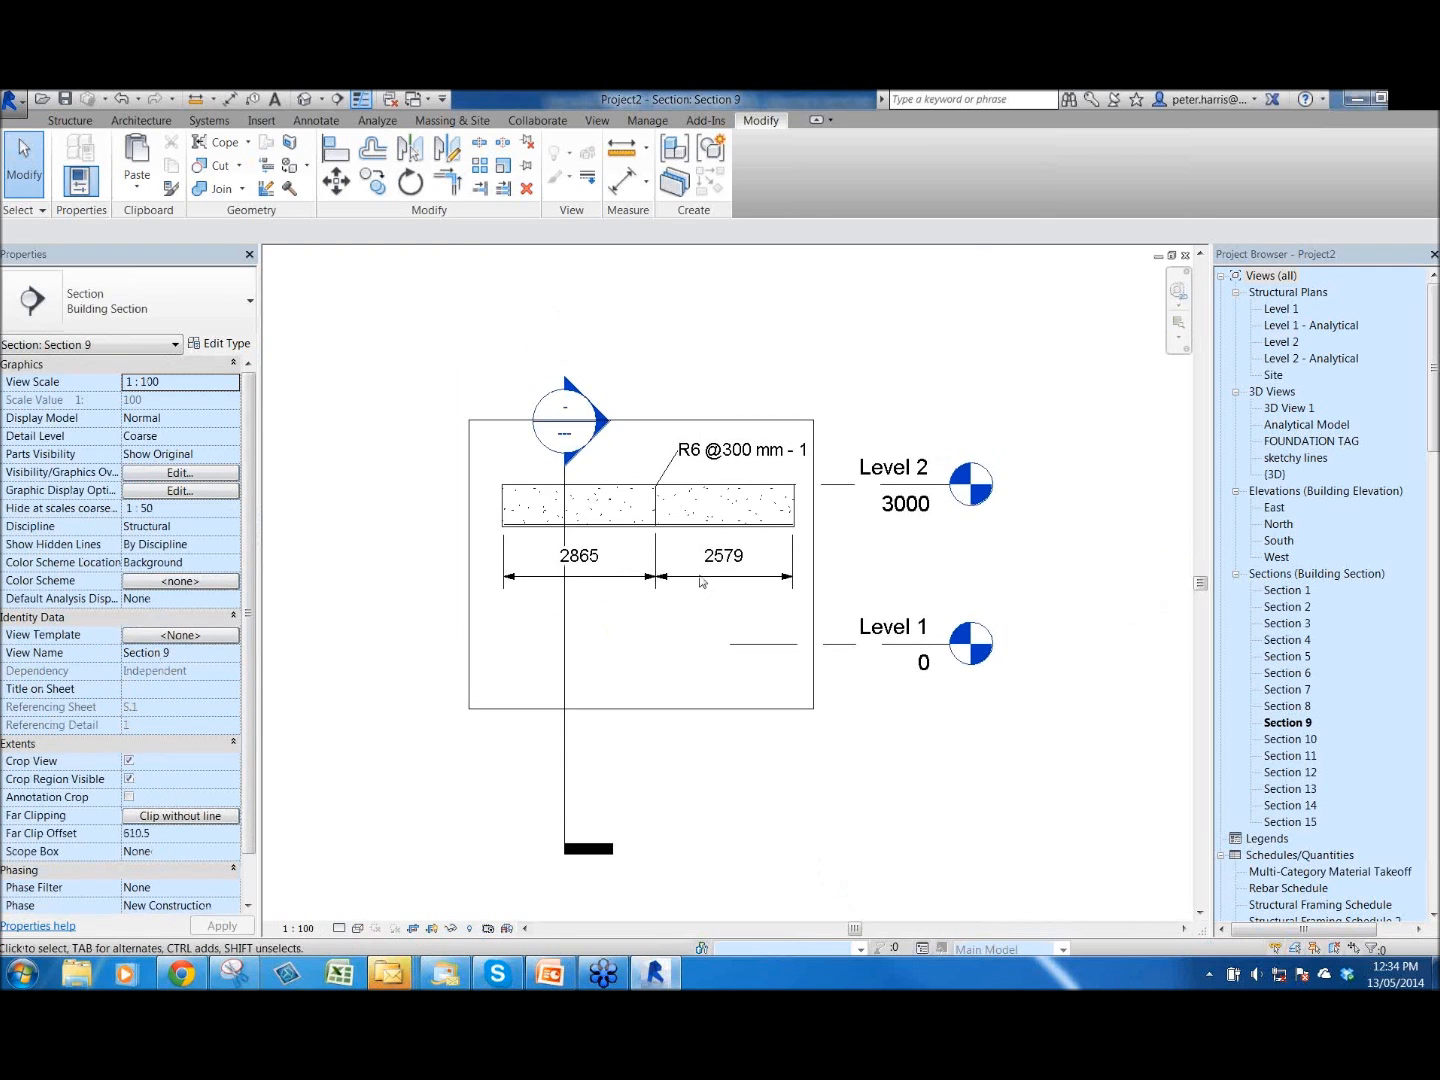
# - Show all bars of the R6 stirrup set in the Section 9 beam and open the Section 3 cross-section
pyautogui.scroll(2, 700, 580)
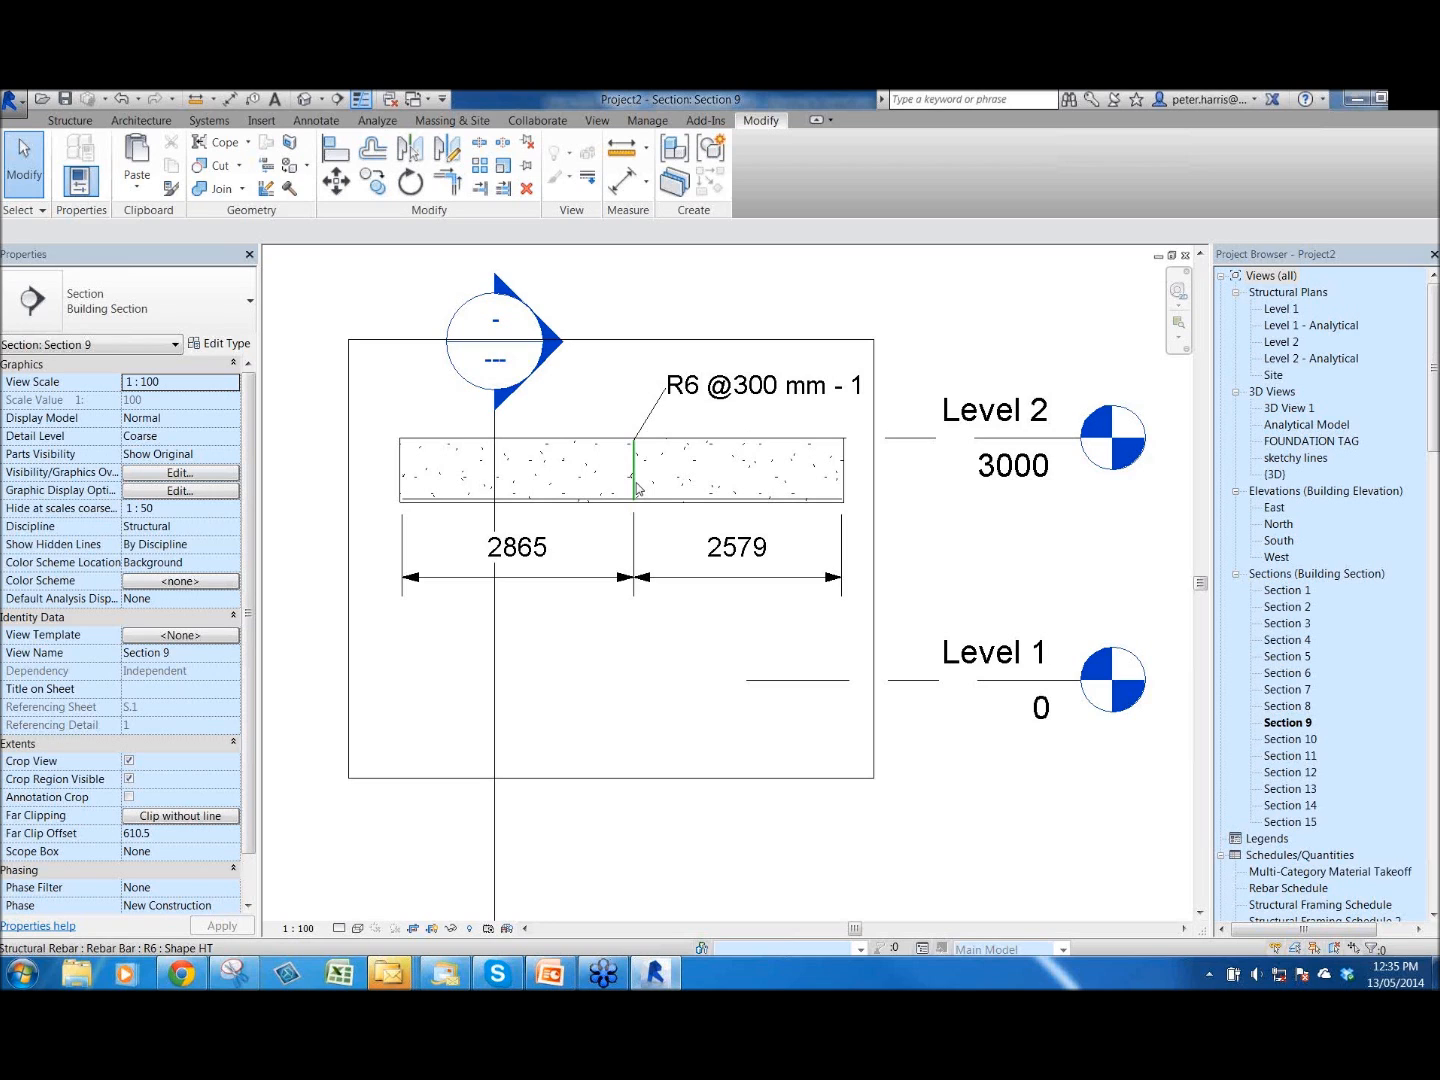
pyautogui.click(636, 487)
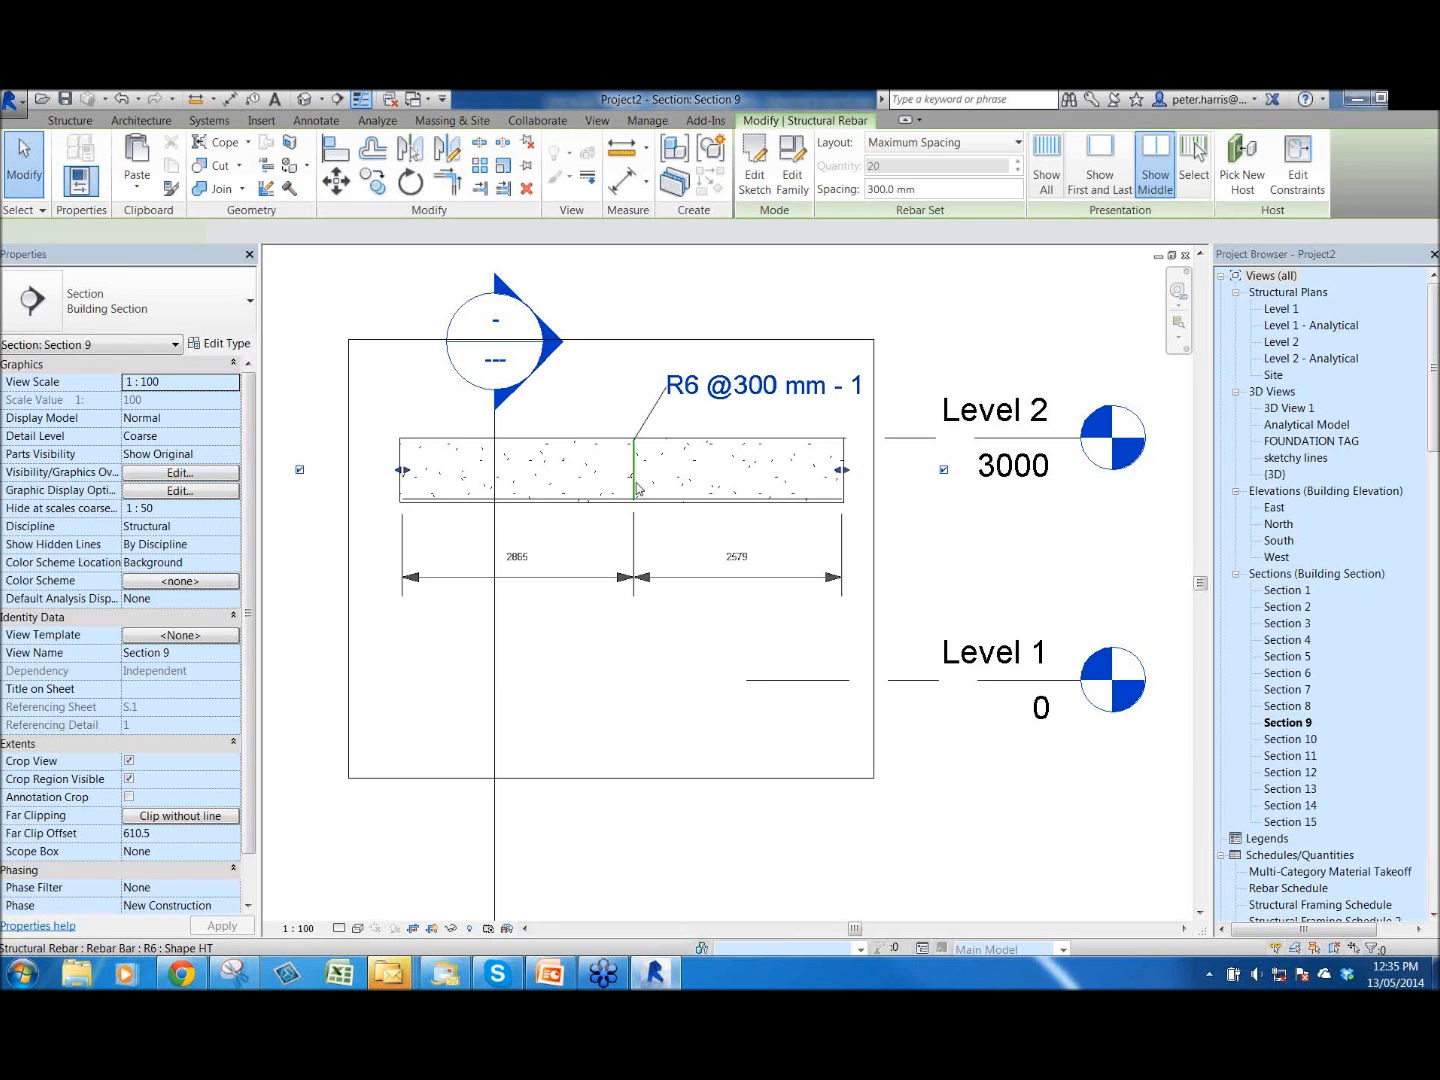
pyautogui.click(1047, 160)
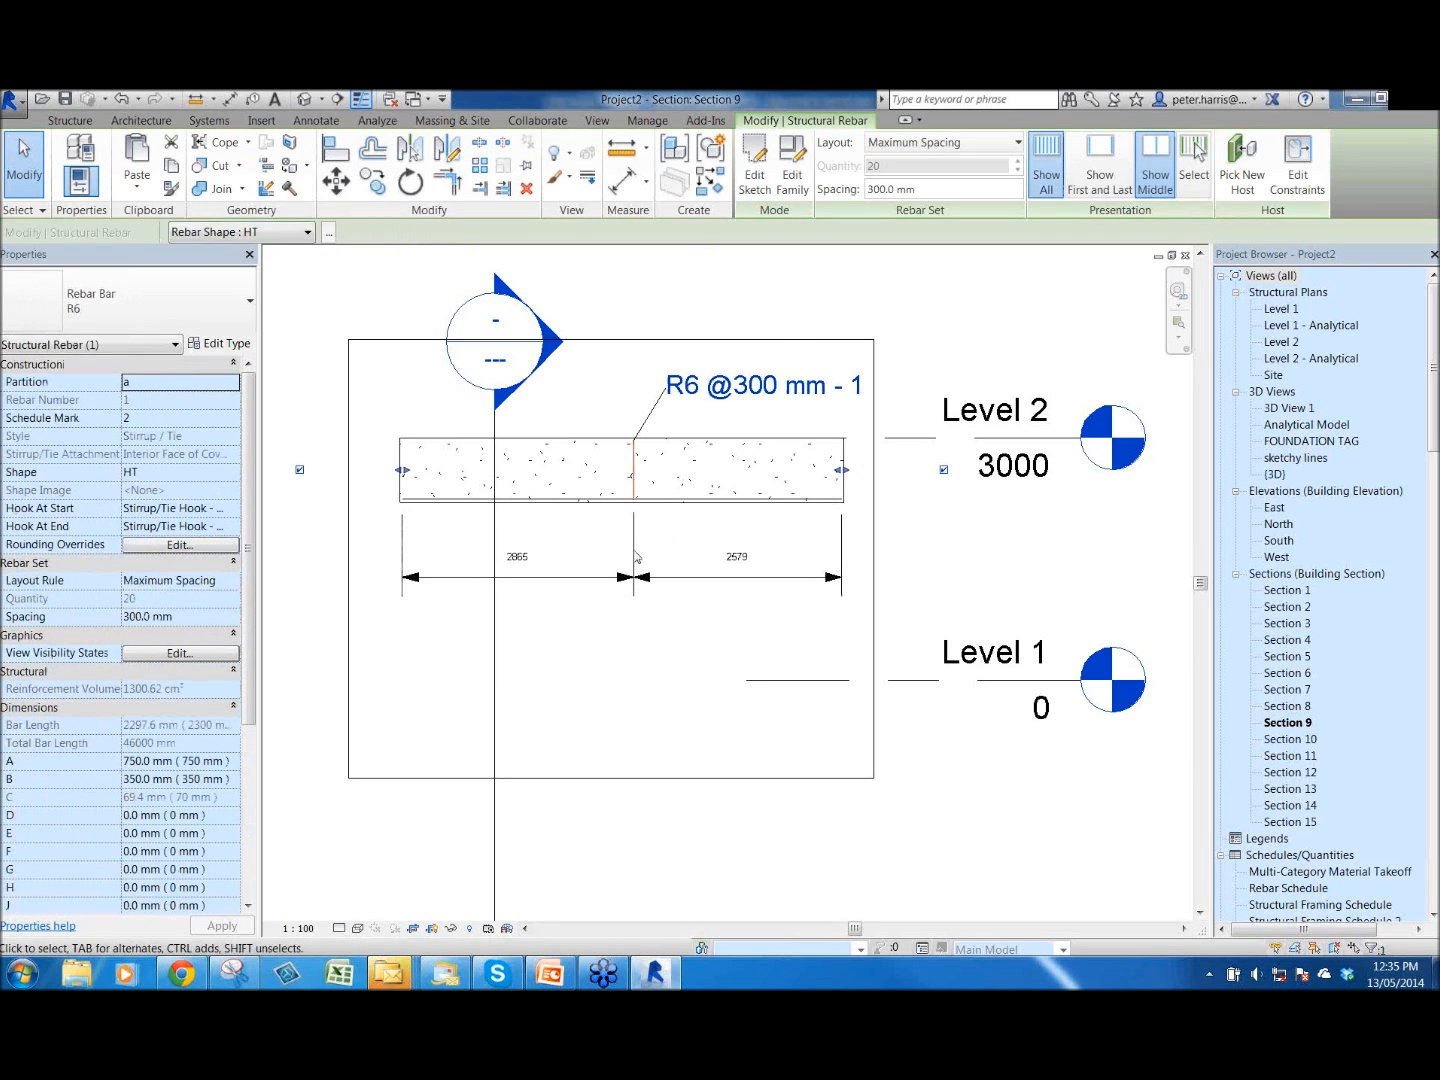
pyautogui.click(604, 699)
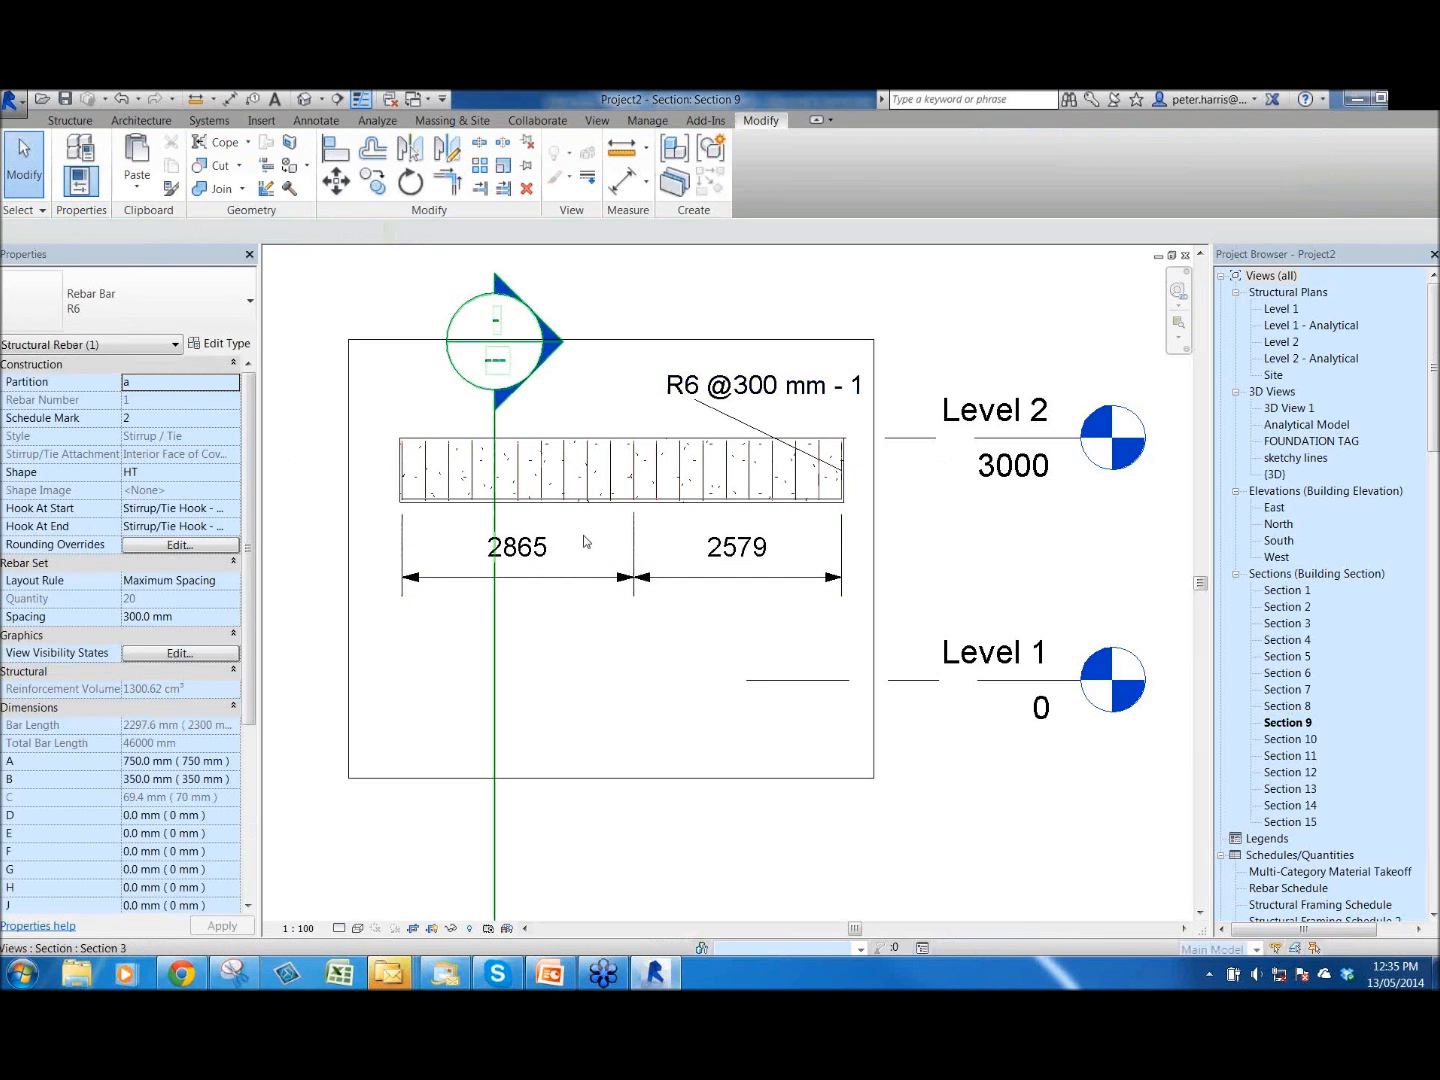
pyautogui.doubleClick(586, 541)
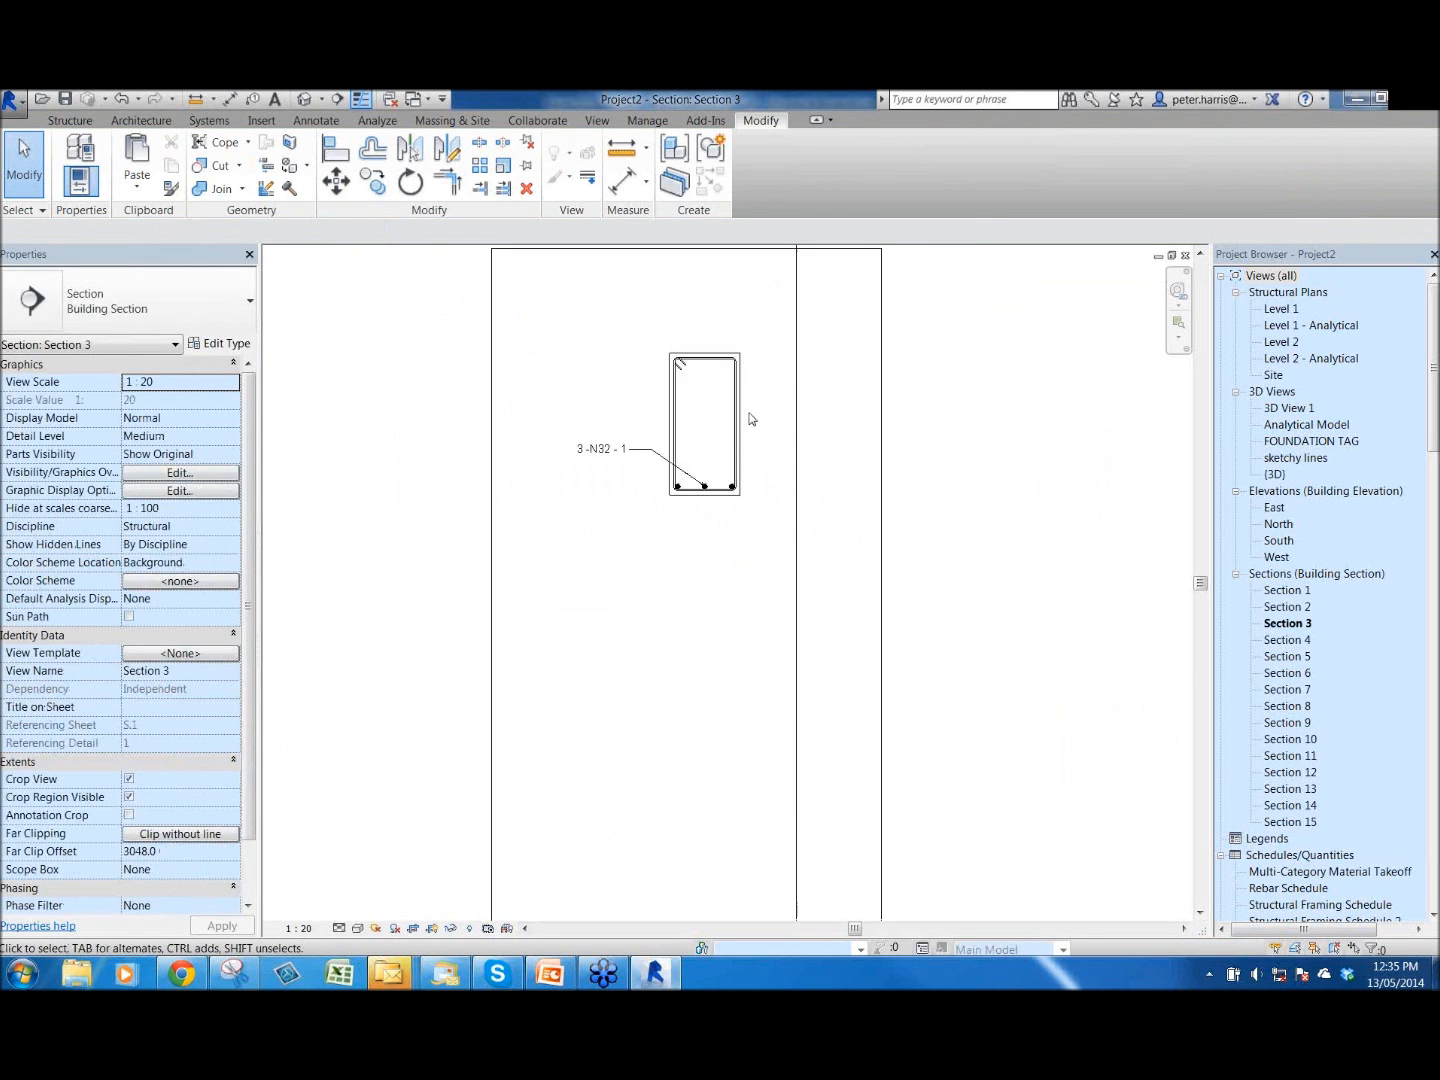
# - Inspect the R6 stirrup in the Section 3 beam cross-section, checking its shape and spacing settings
pyautogui.moveTo(772, 433); pyautogui.dragTo(758, 508, button='middle')
pyautogui.scroll(2, 705, 401)
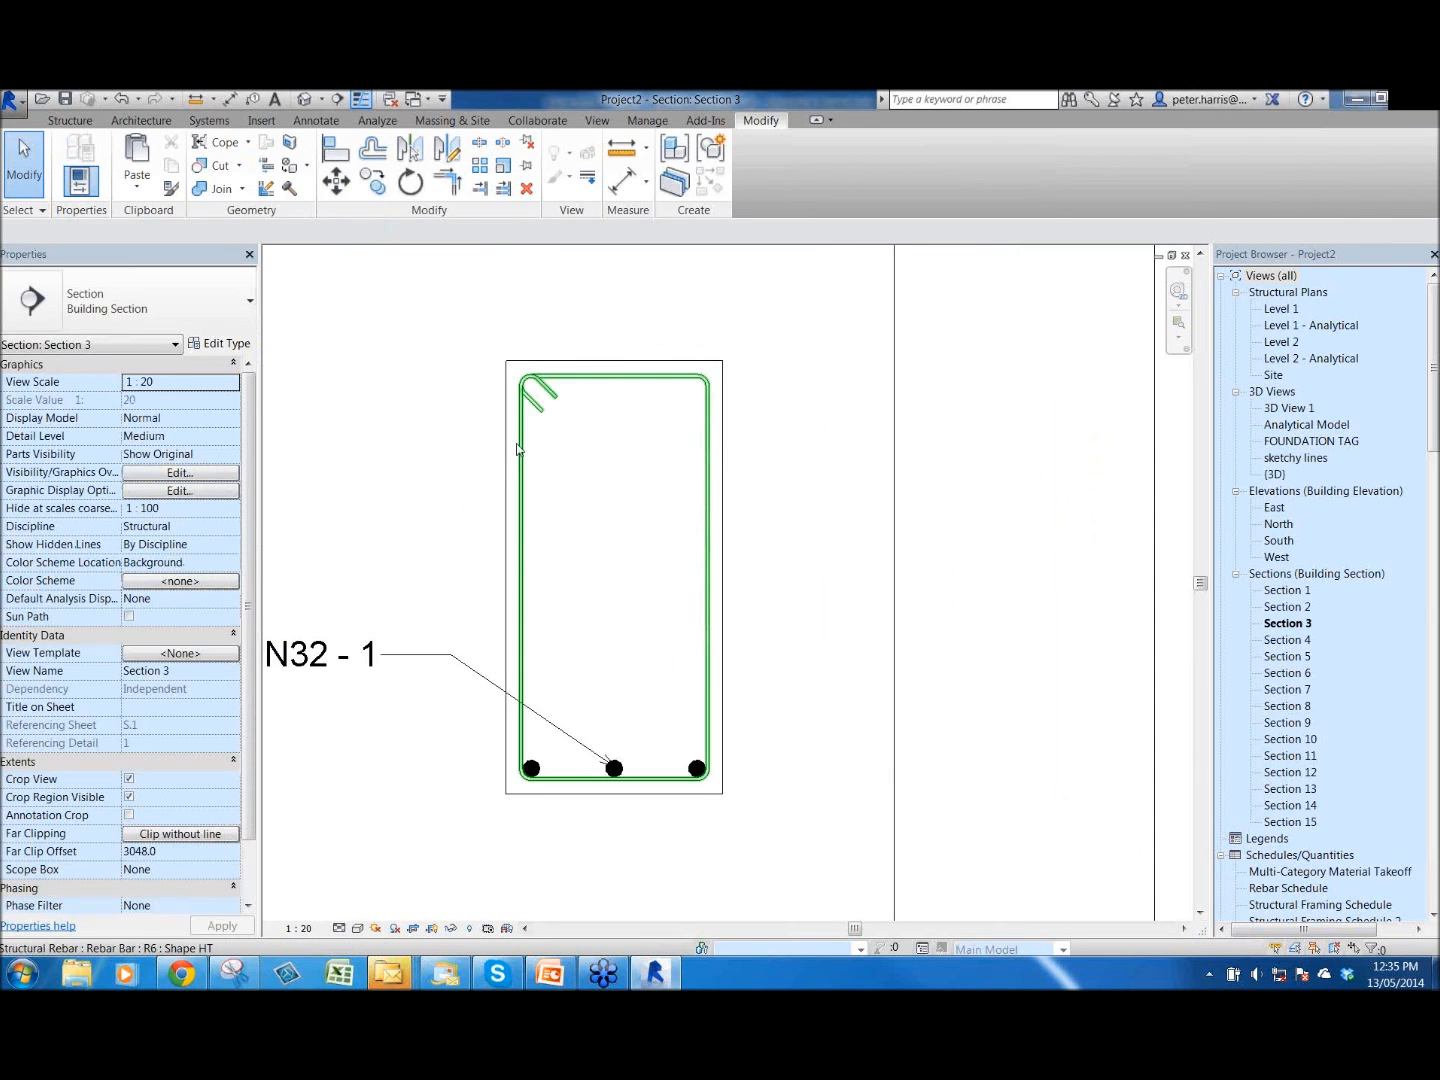
pyautogui.click(711, 425)
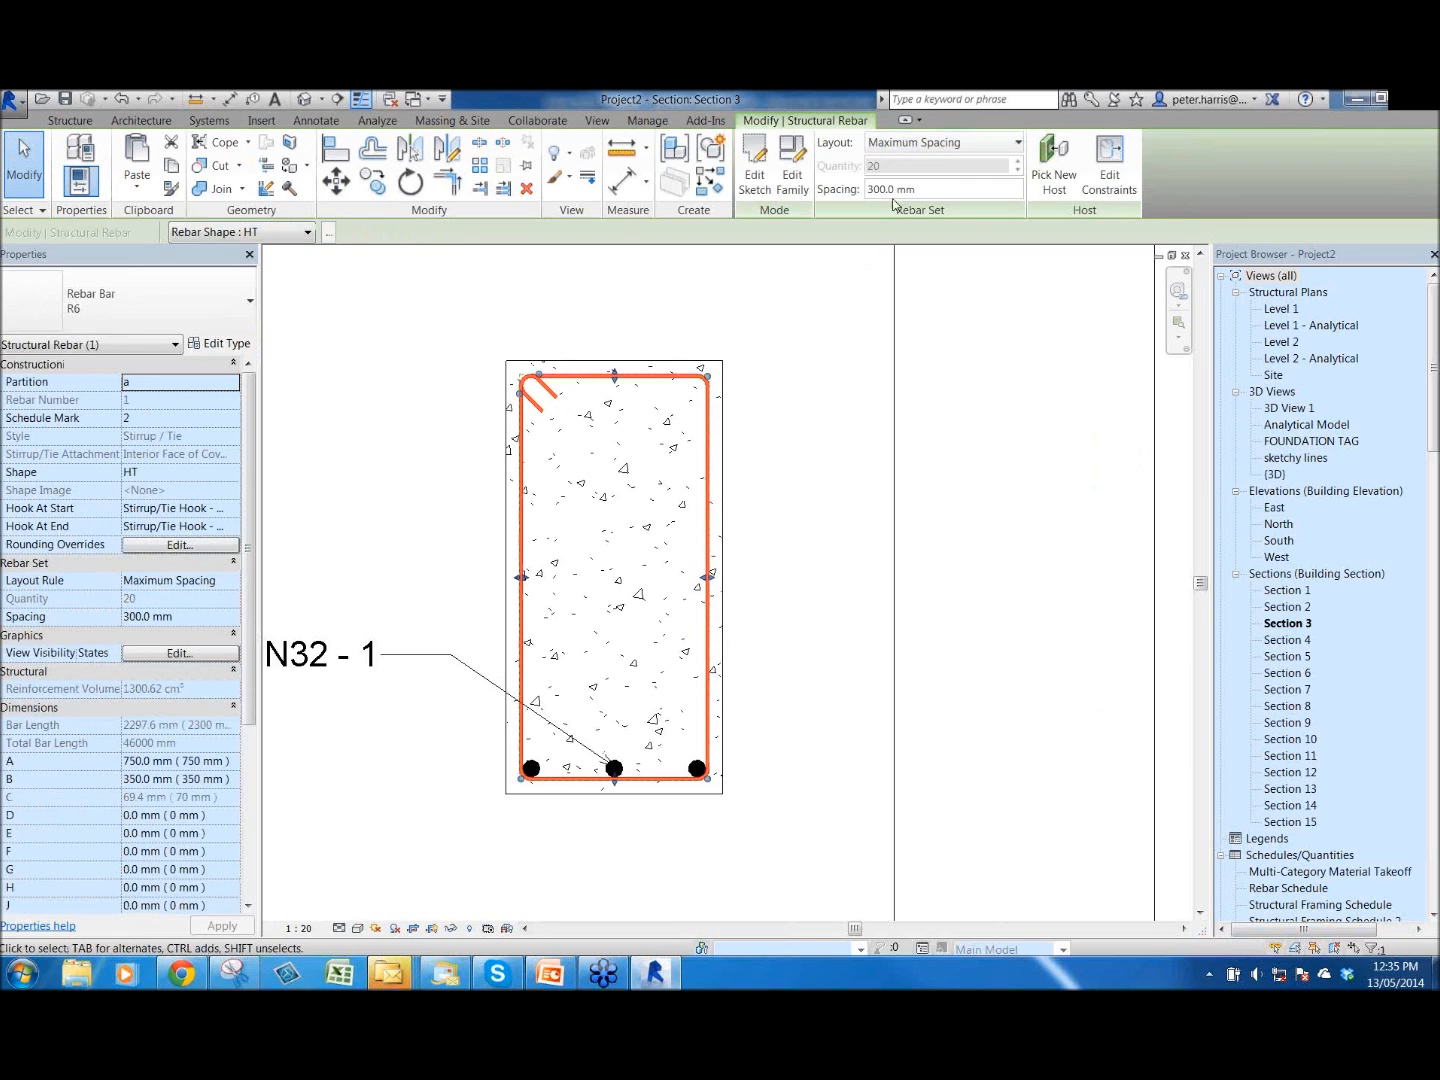
pyautogui.scroll(-1, 838, 545)
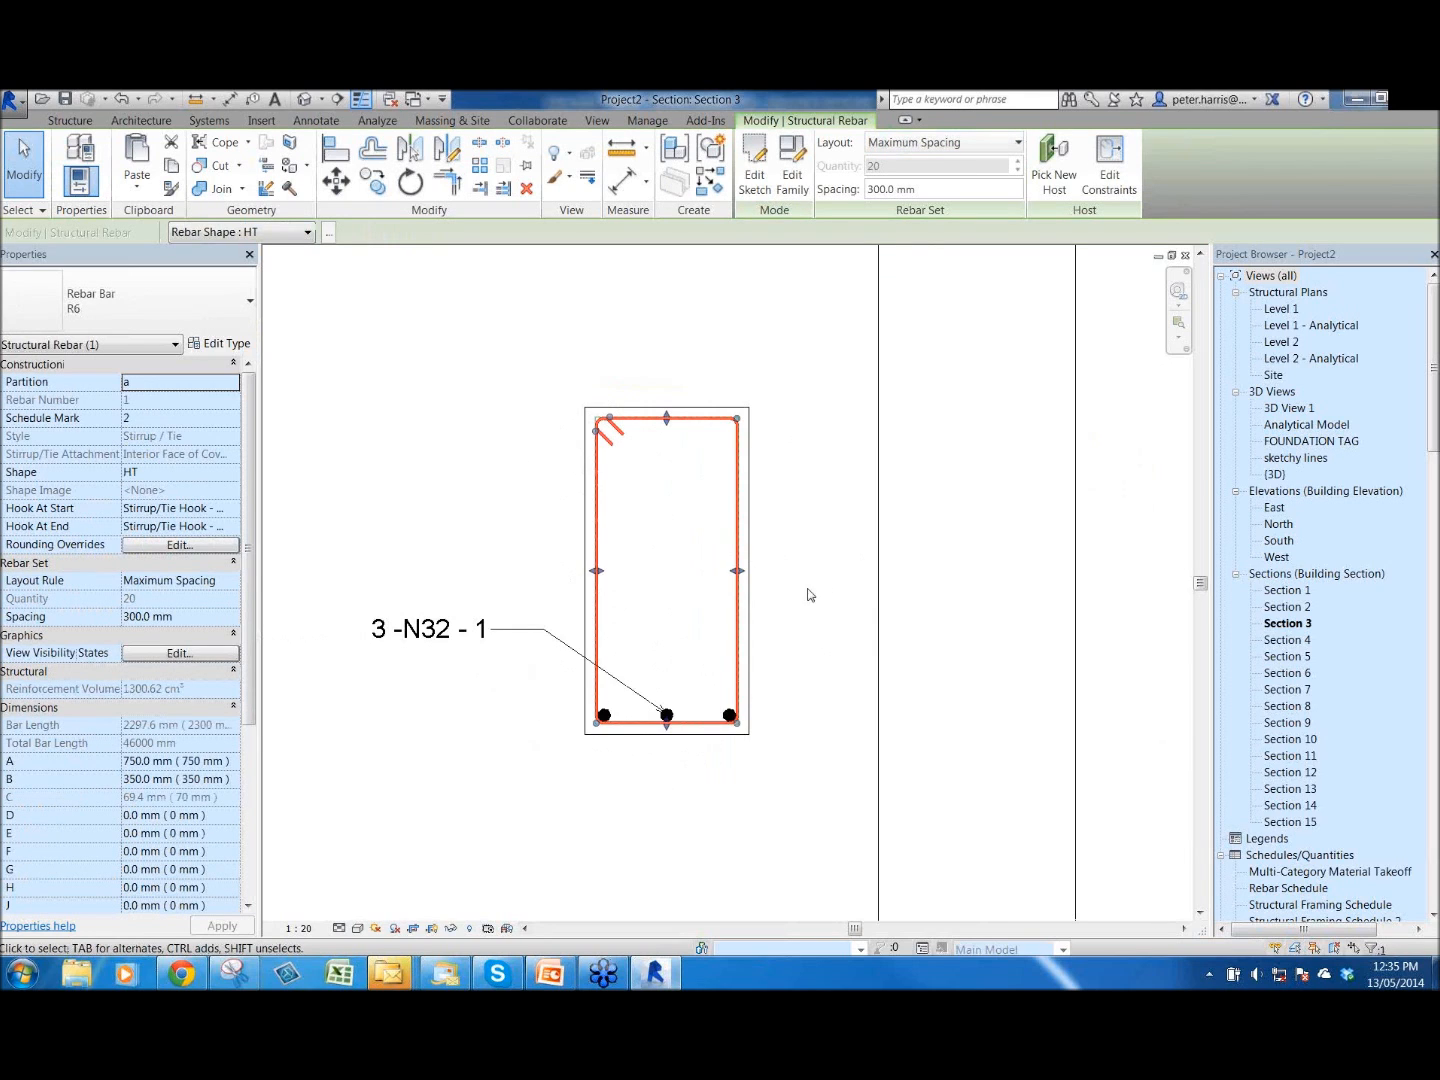
pyautogui.click(832, 680)
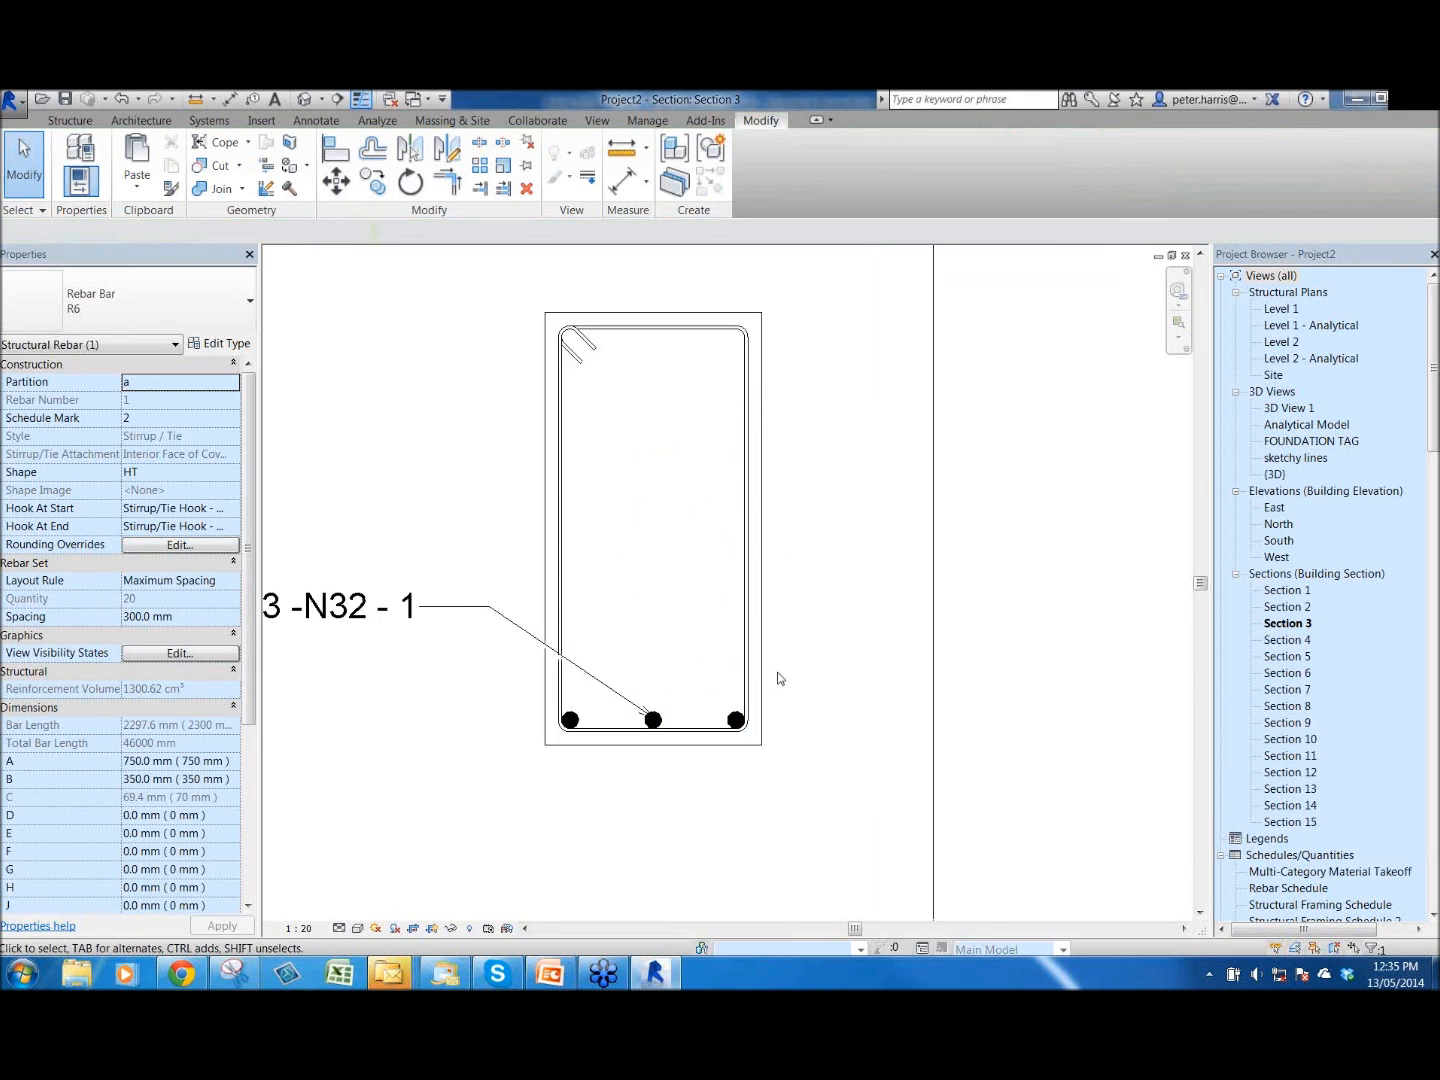
# - Return to Section 9 and show only the first and last bars of the R6 stirrup set, then only the middle bar
pyautogui.hotkey('ctrl', 'Tab')
pyautogui.scroll(2, 582, 472)
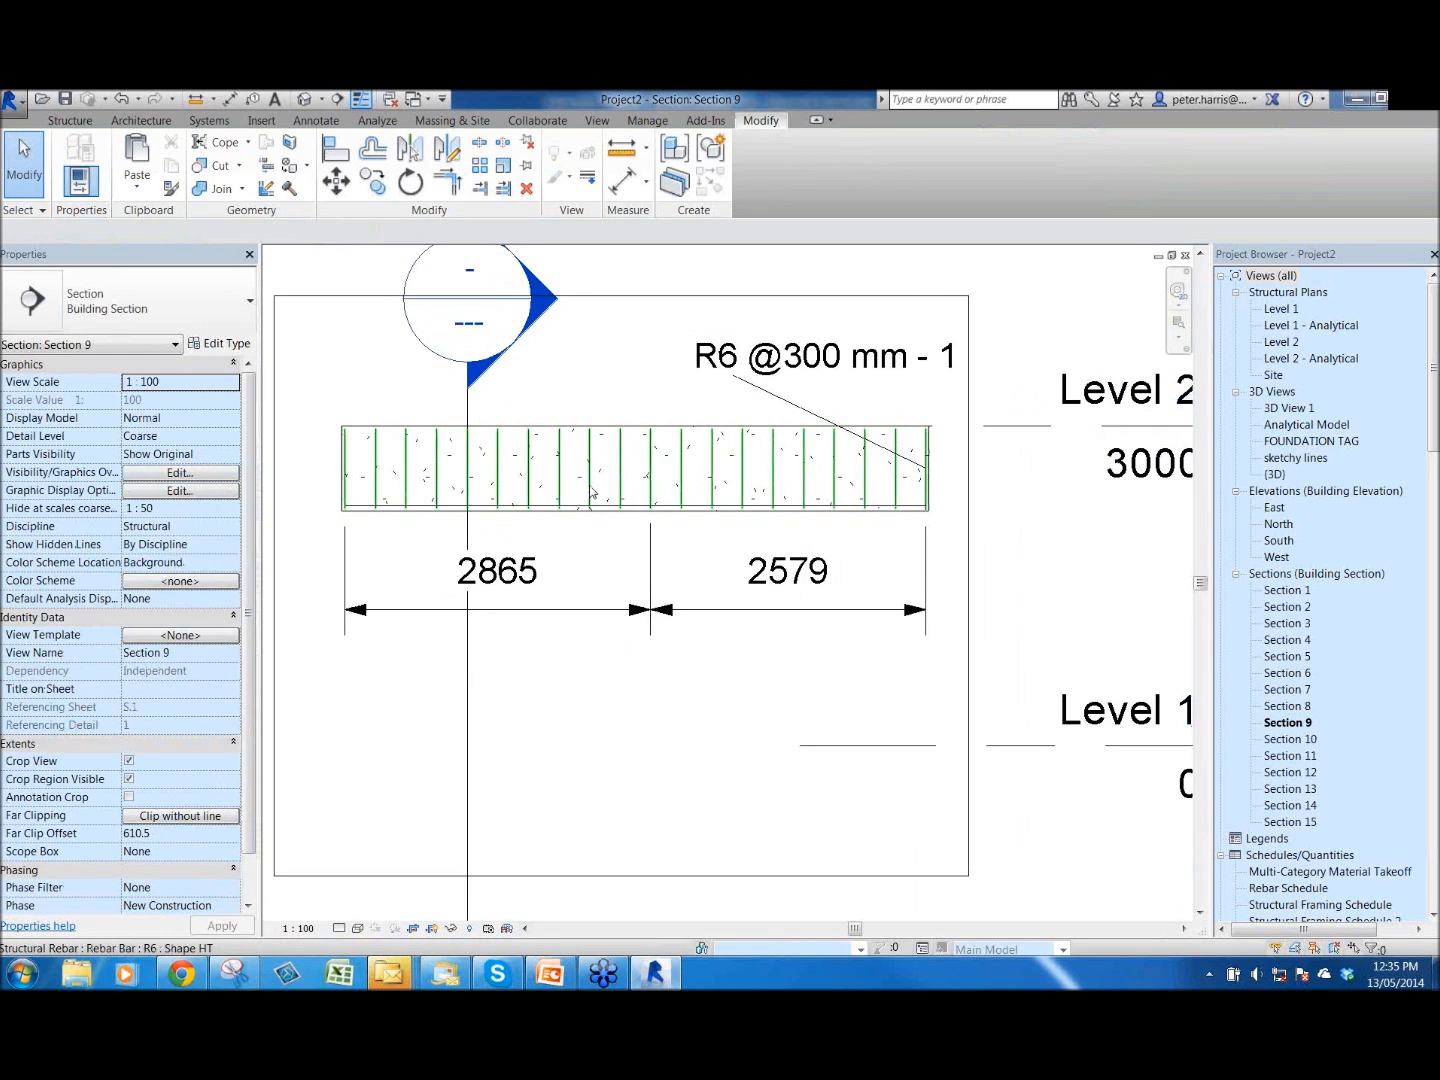
pyautogui.click(673, 545)
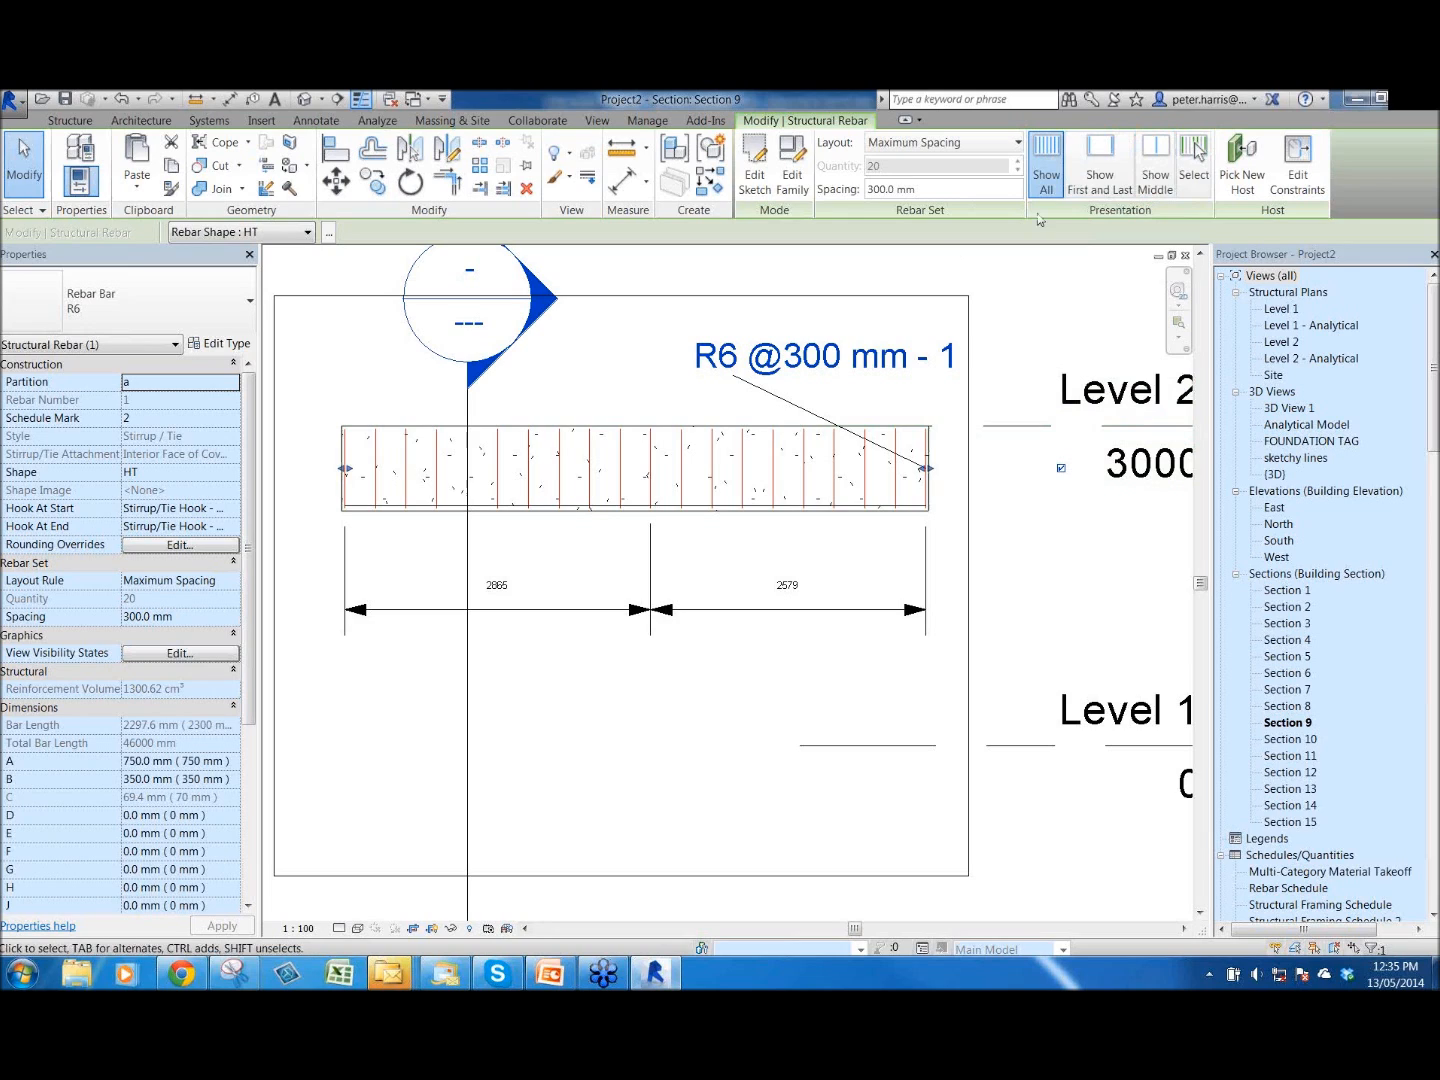
pyautogui.click(1097, 180)
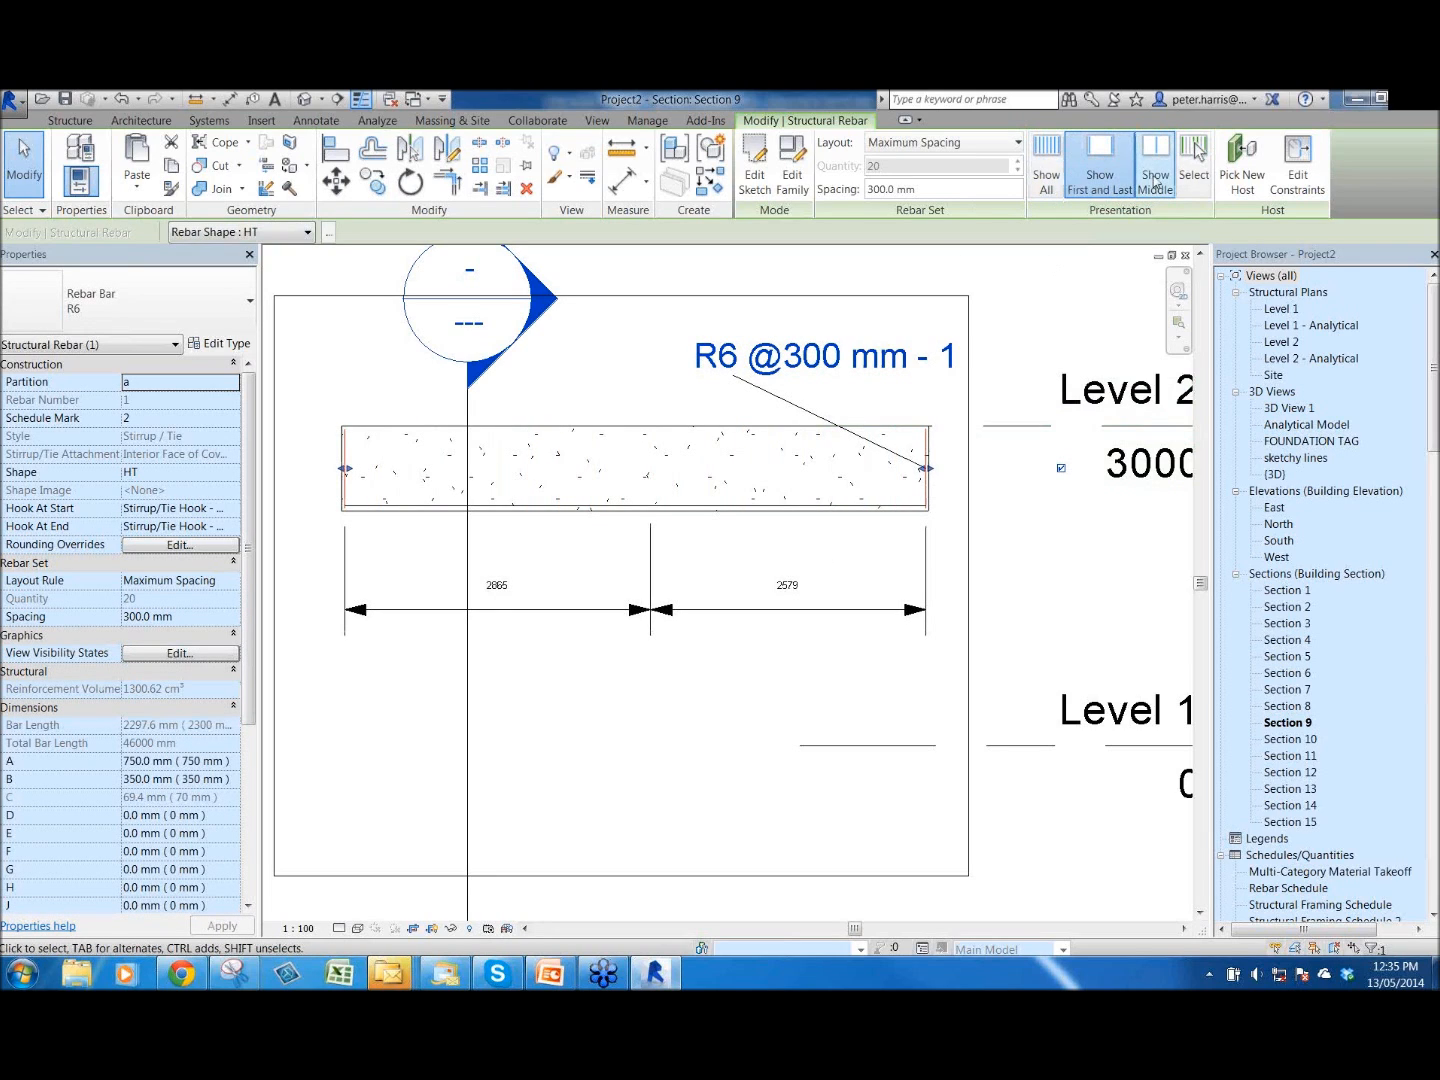
pyautogui.click(1155, 172)
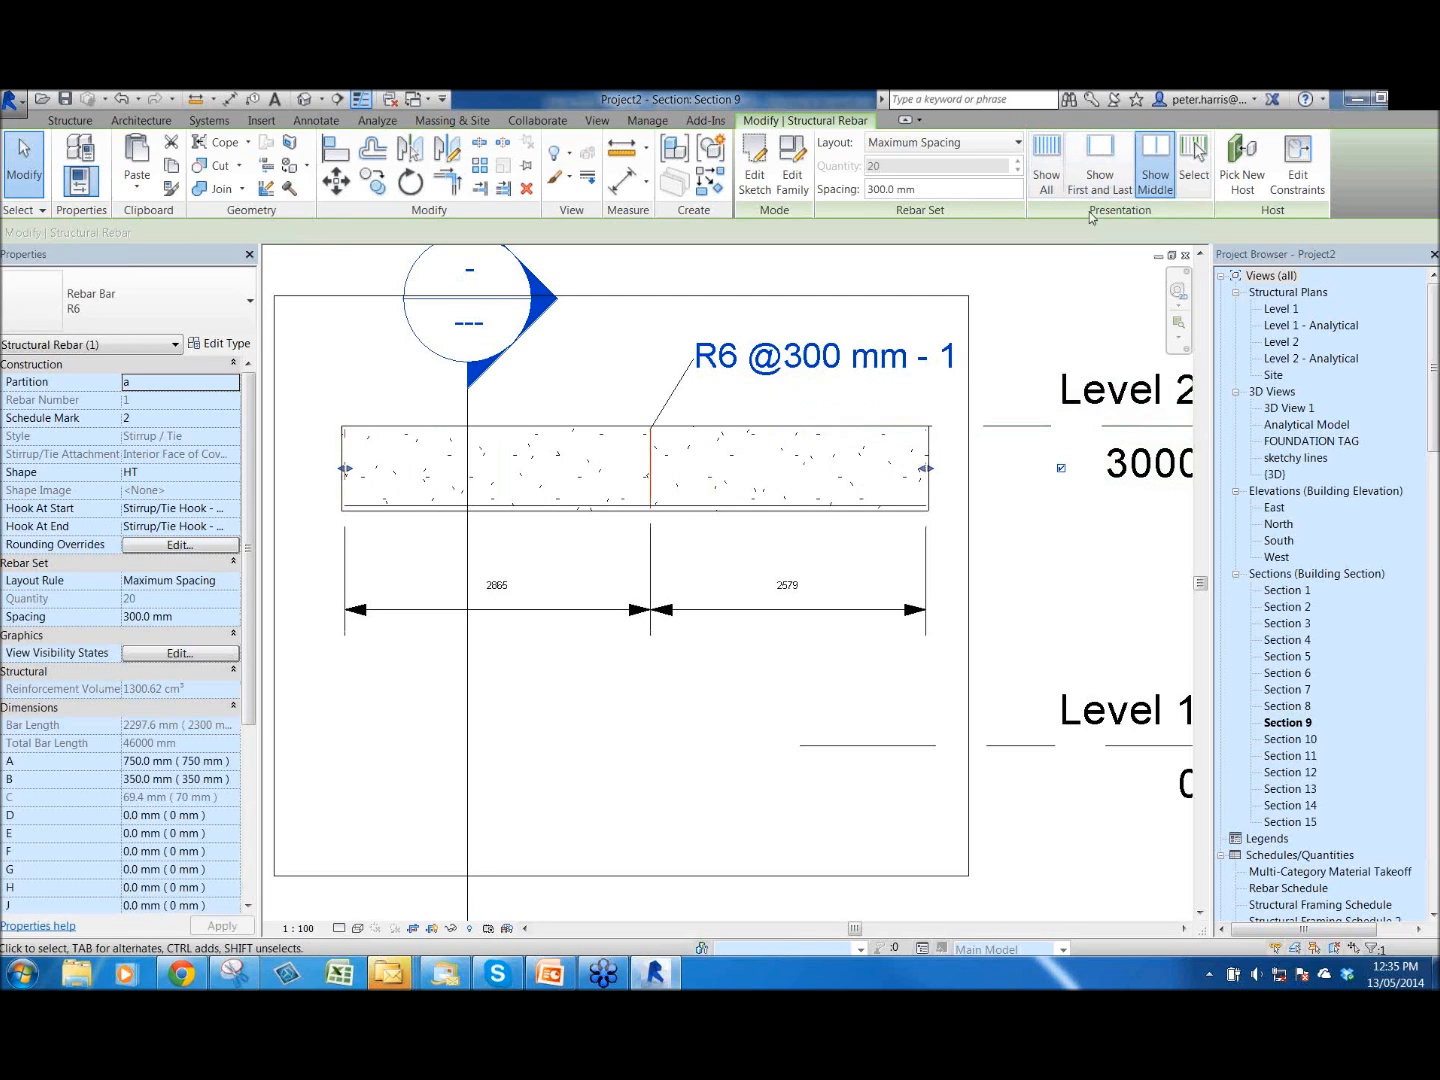
# - Limit the R6 stirrup set's display to two hand-picked stirrups, one on each side of the middle stirrup
pyautogui.click(1195, 166)
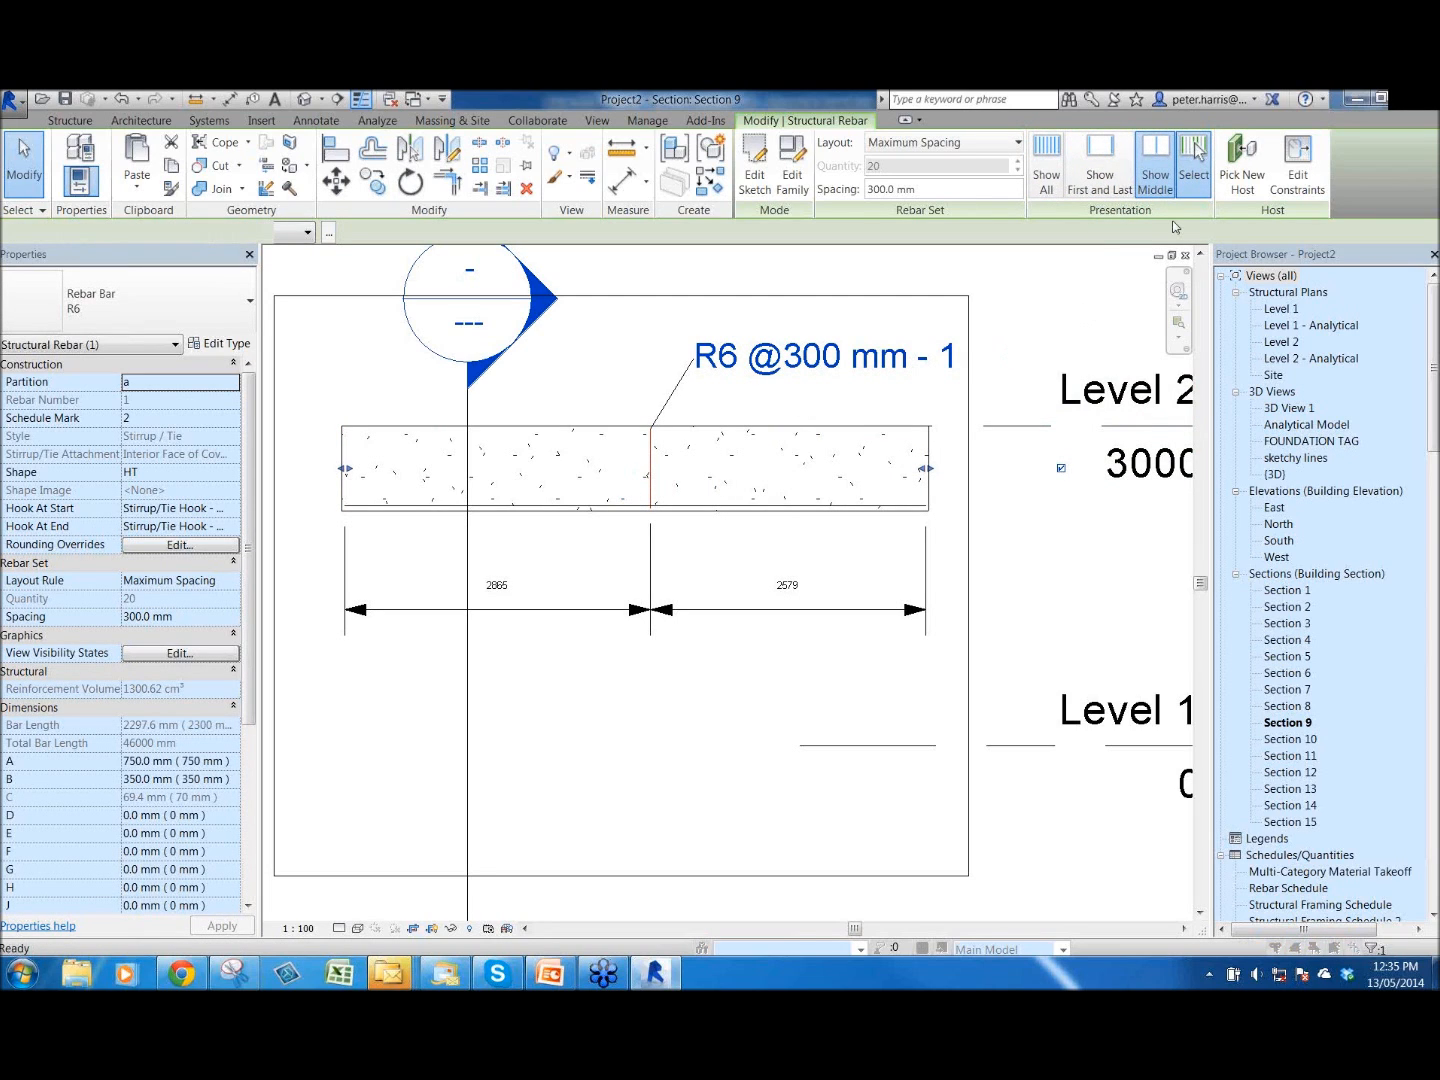
pyautogui.click(597, 495)
pyautogui.click(745, 485)
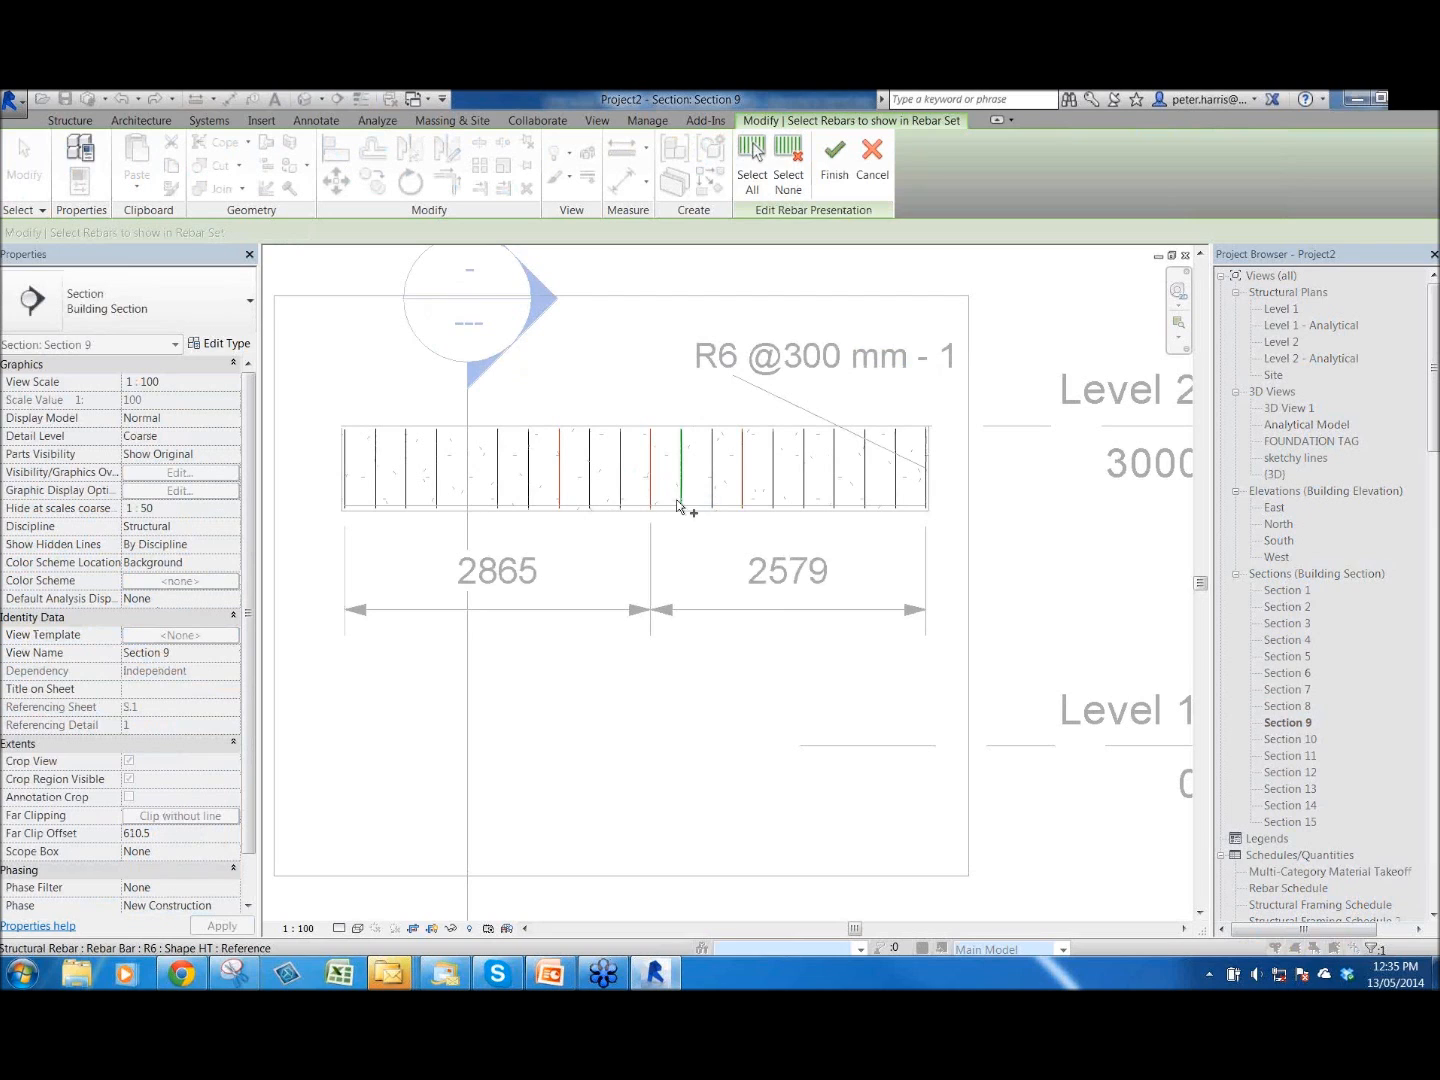
pyautogui.click(652, 490)
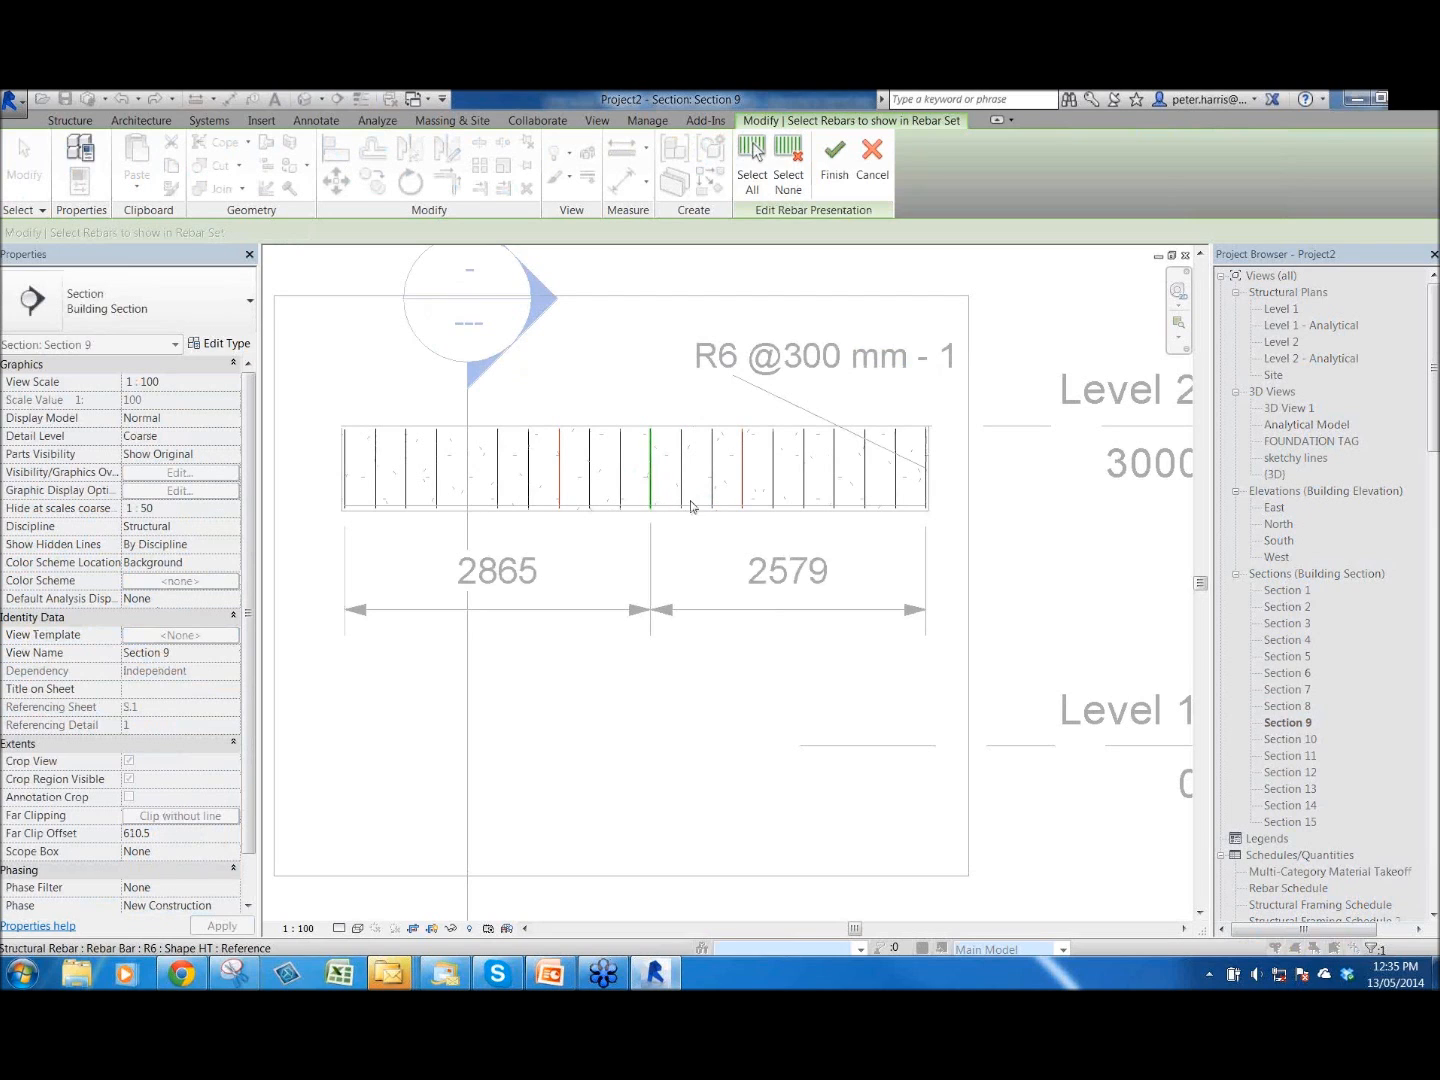
pyautogui.click(833, 188)
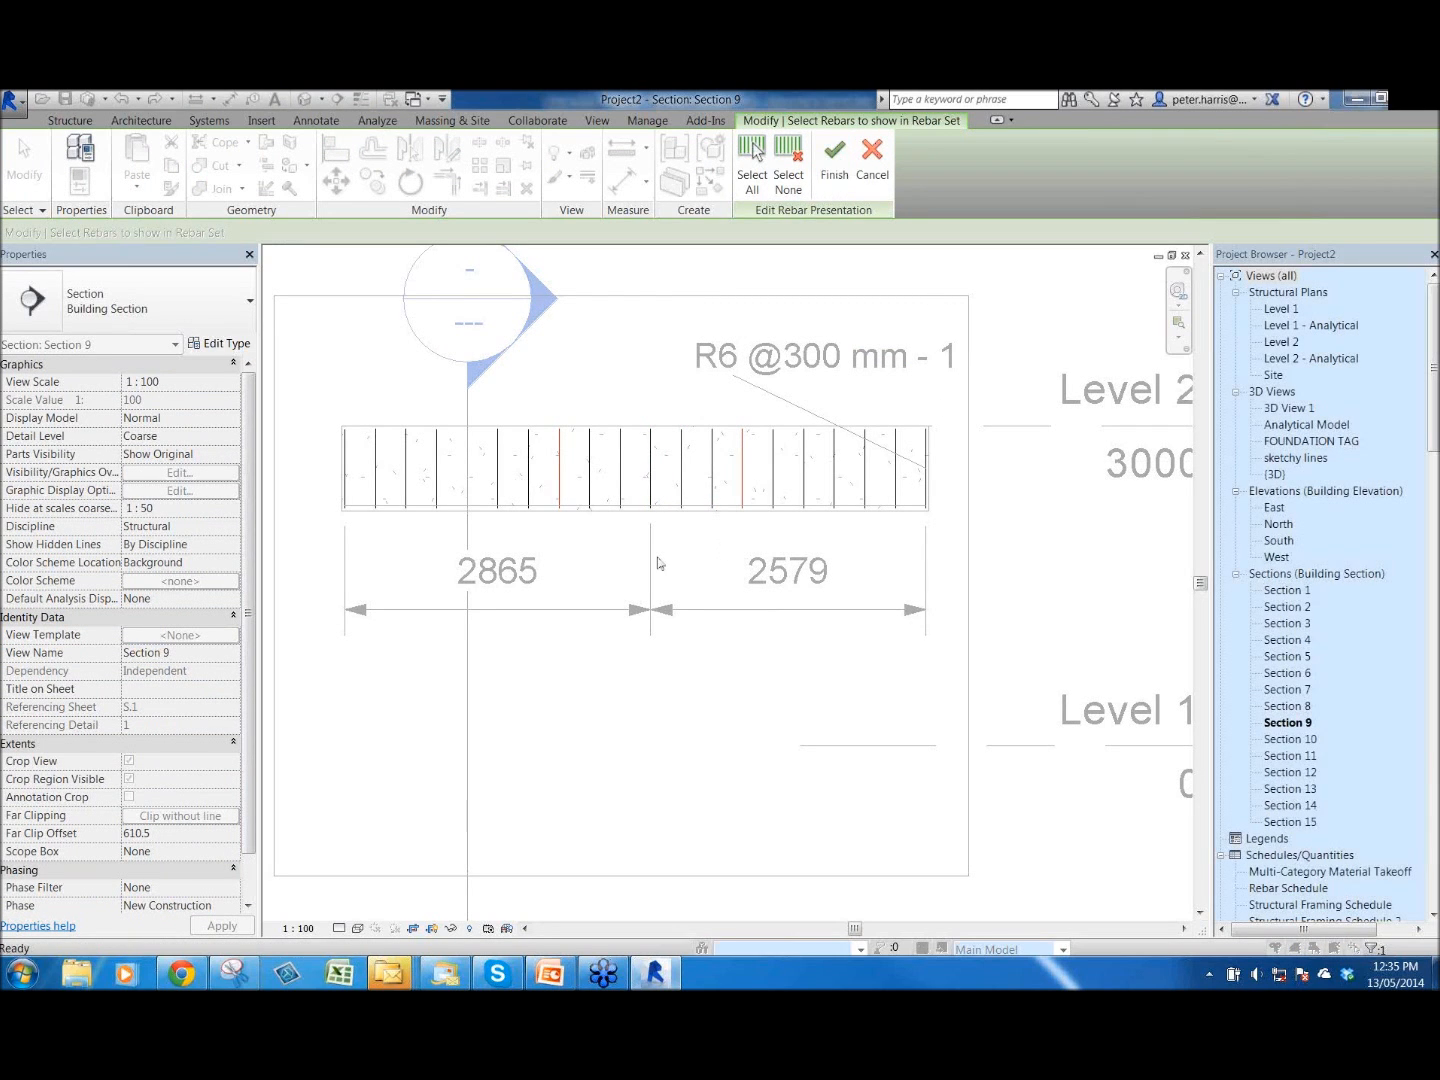
pyautogui.click(746, 481)
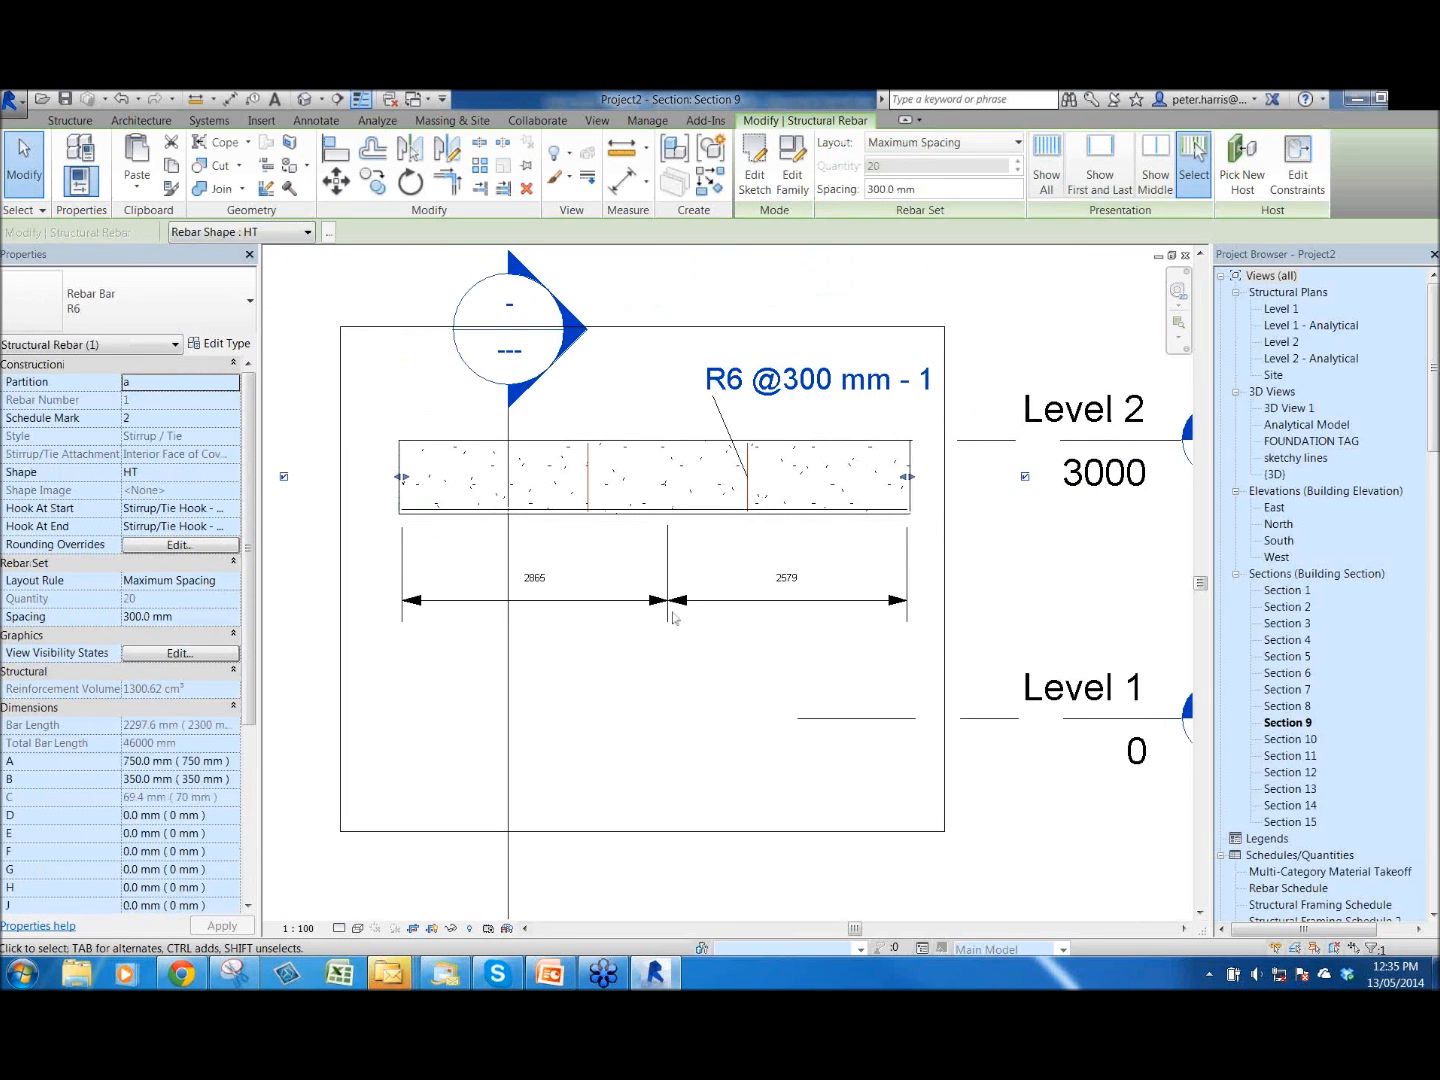
pyautogui.press('Escape')
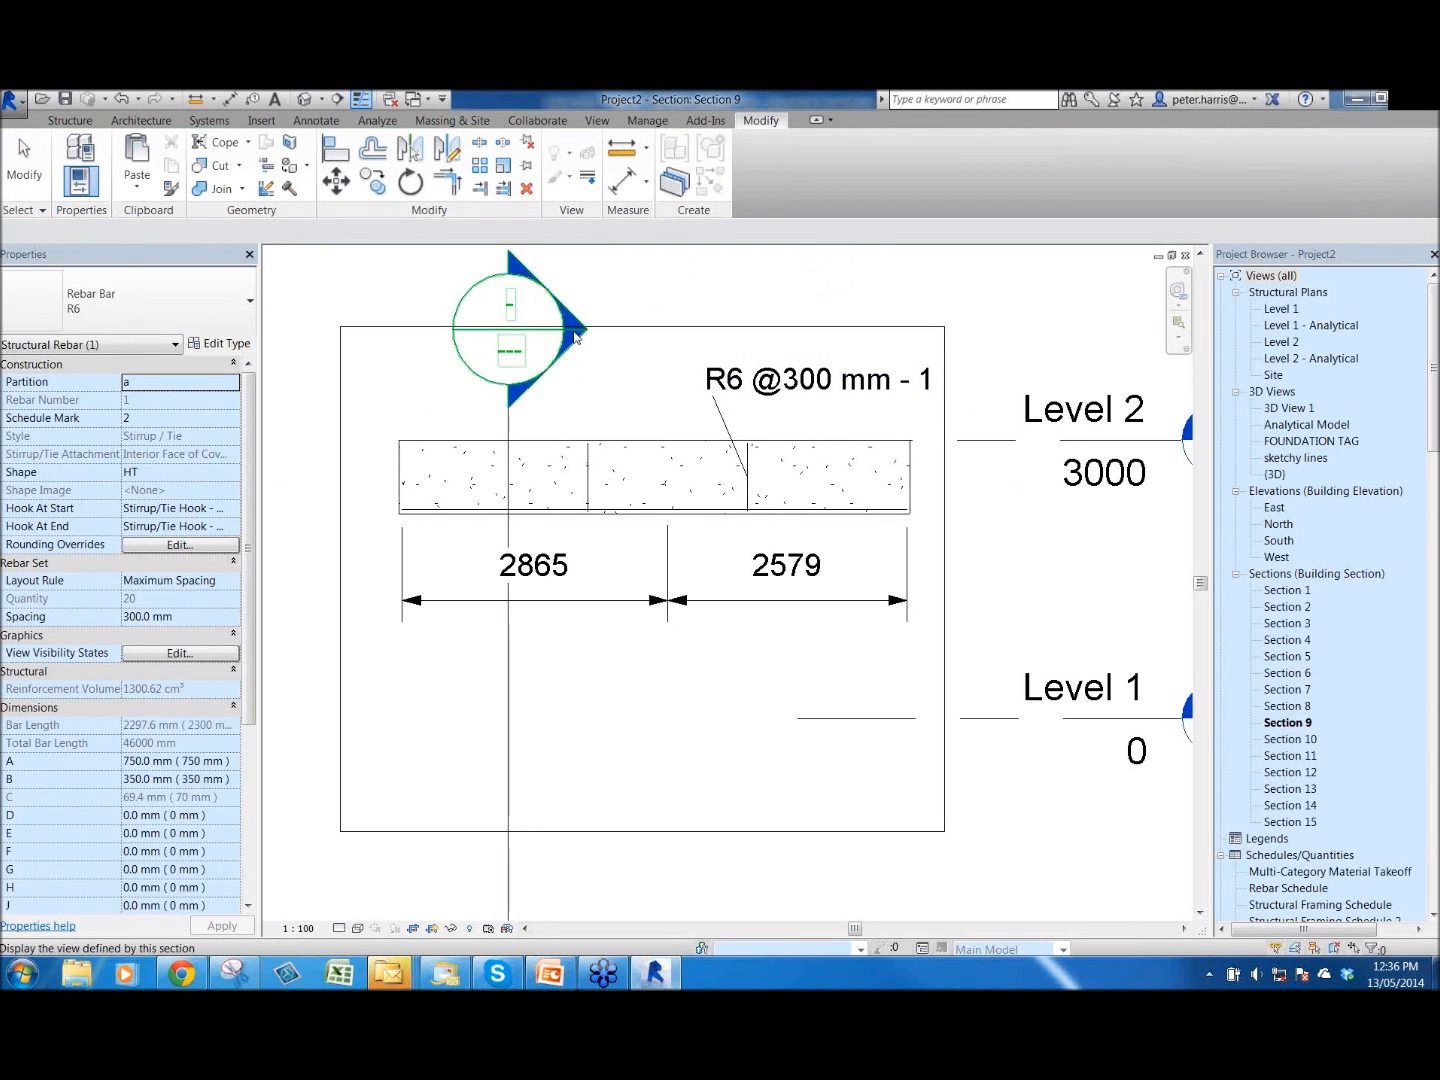
# - Open Section 3 and place a straight N32 bar set similar to the bottom bars along the stirrup's top, with Fixed Number layout and quantity 4
pyautogui.doubleClick(575, 336)
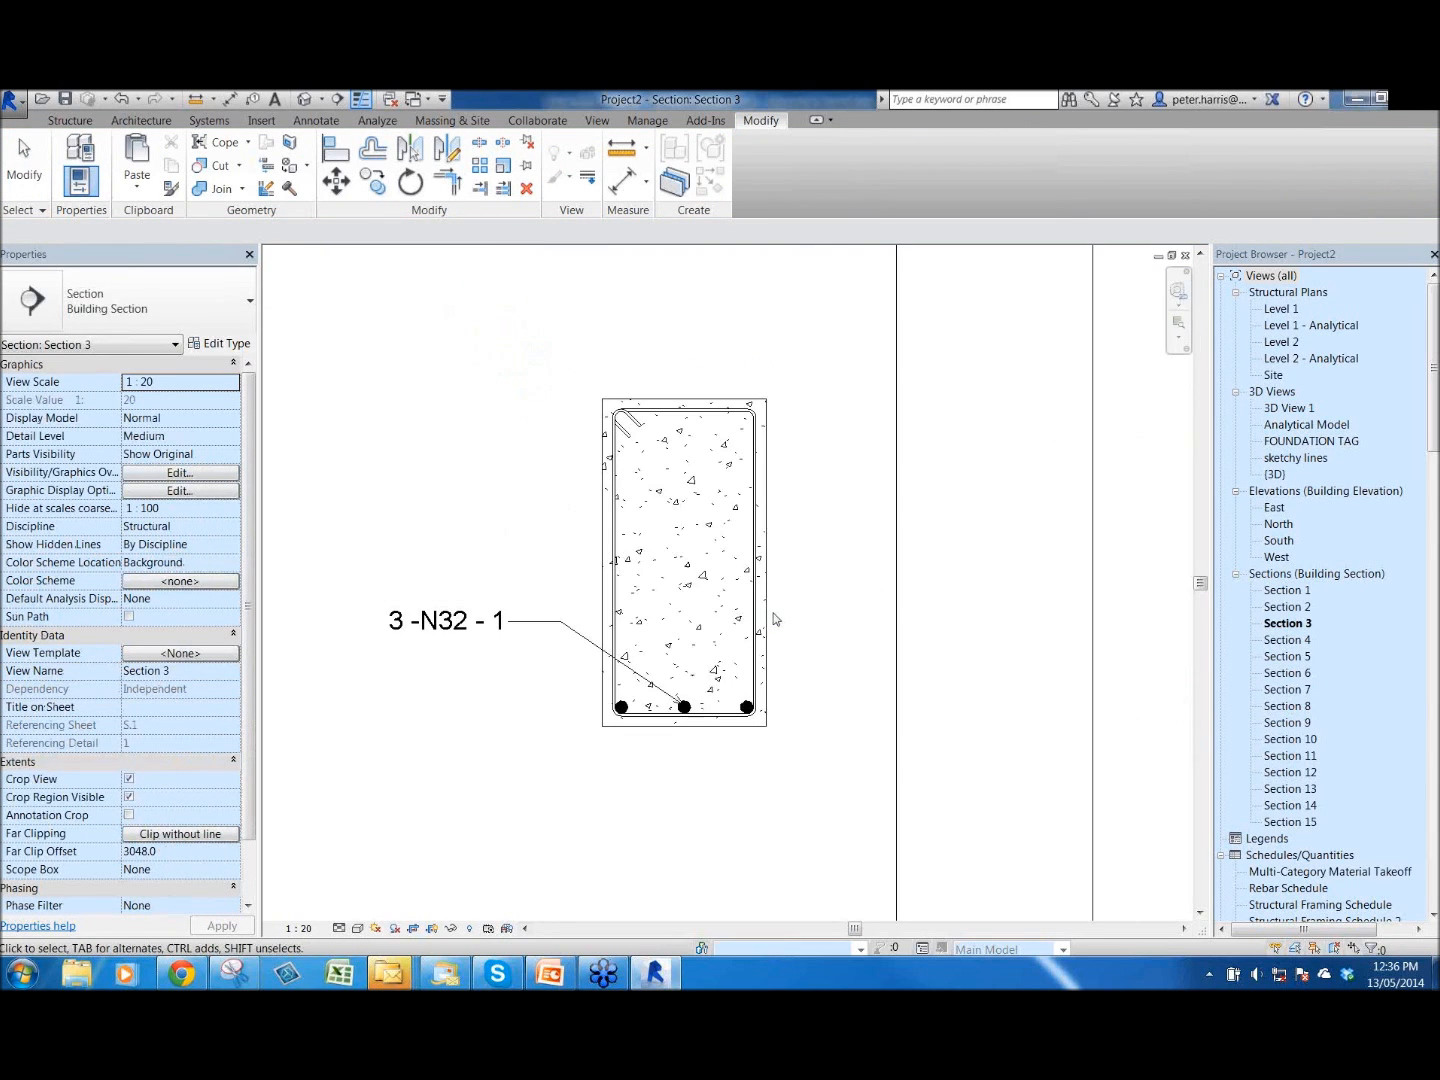
pyautogui.moveTo(707, 746); pyautogui.dragTo(698, 786, button='middle')
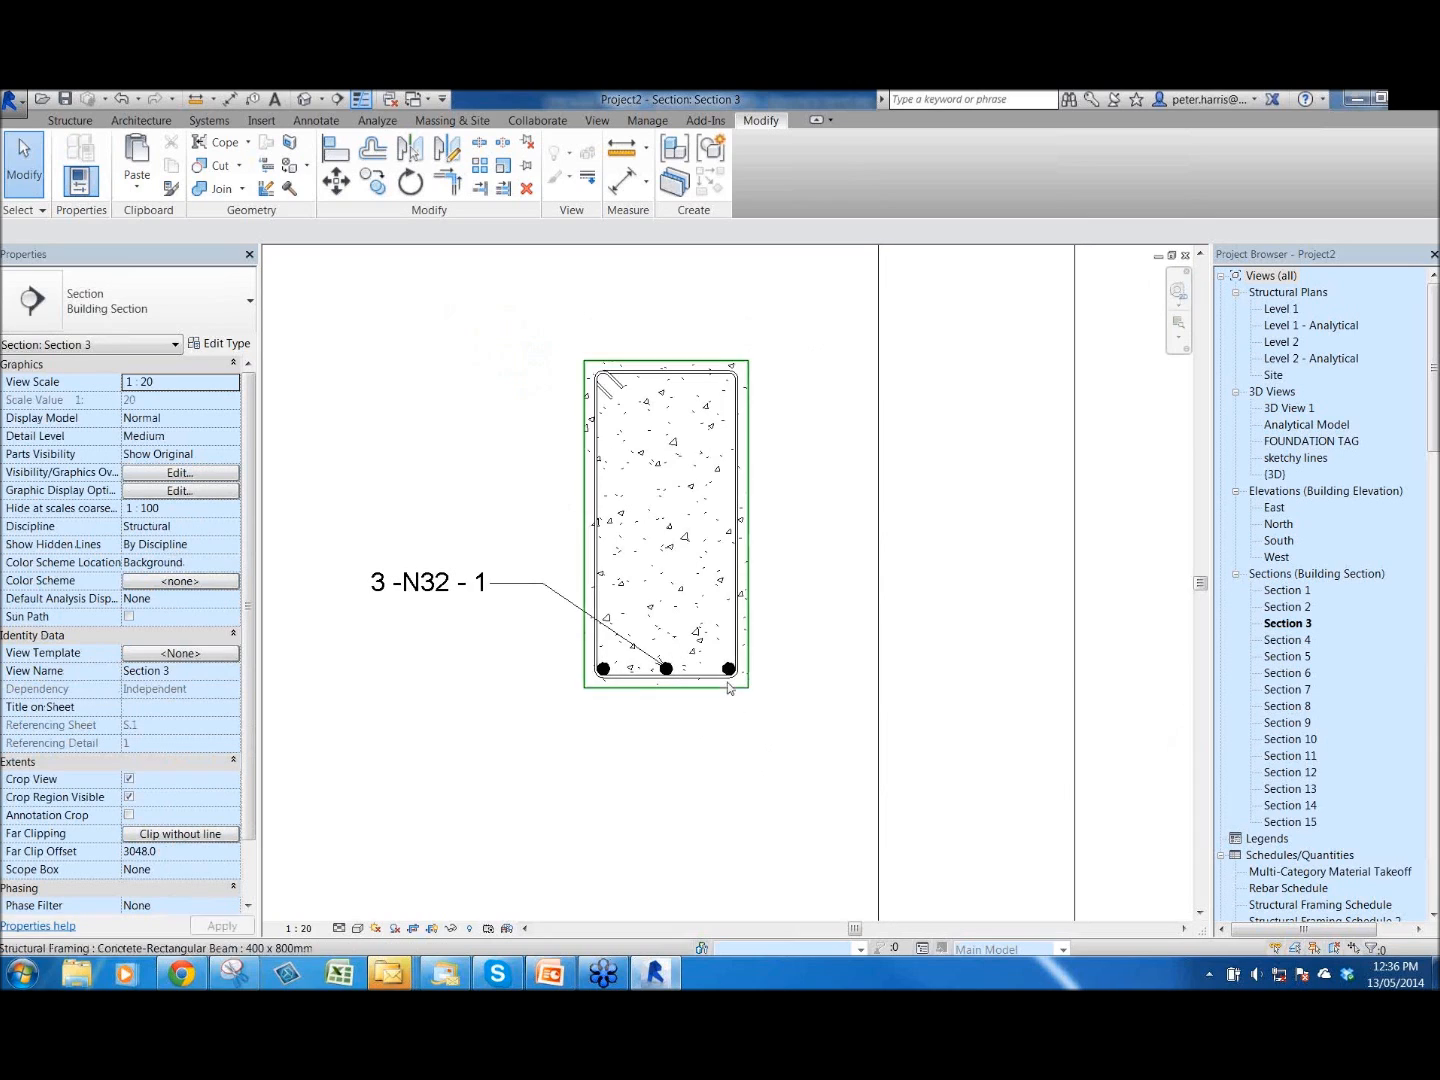
pyautogui.click(623, 675)
pyautogui.press('c')
pyautogui.press('s')
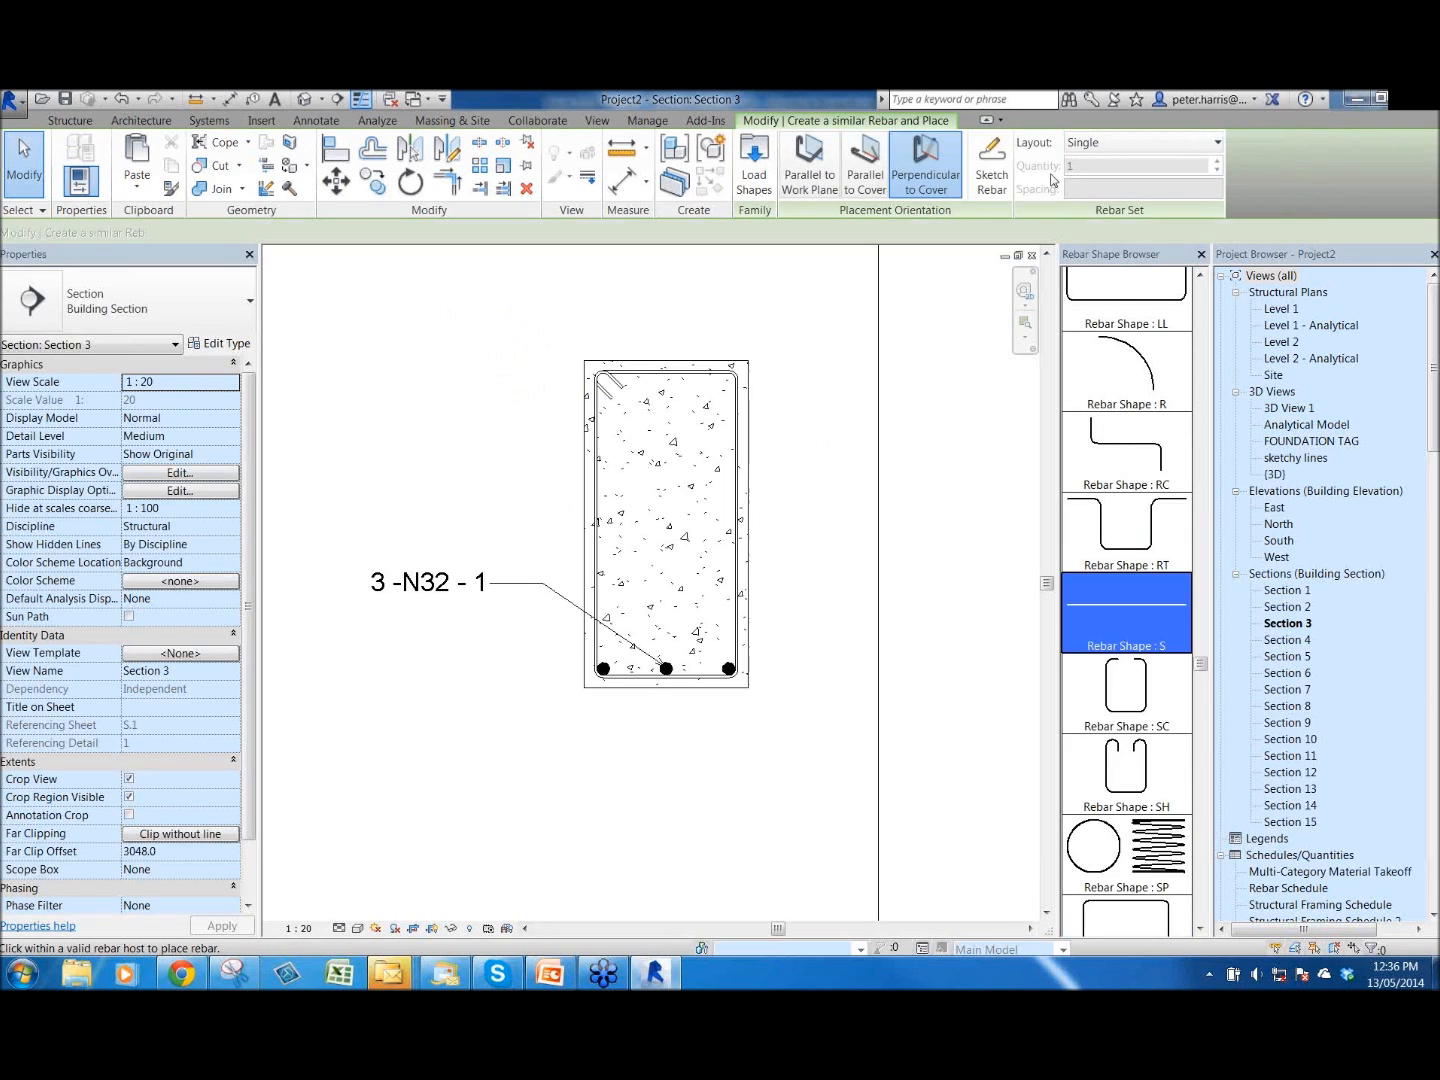
pyautogui.click(1140, 142)
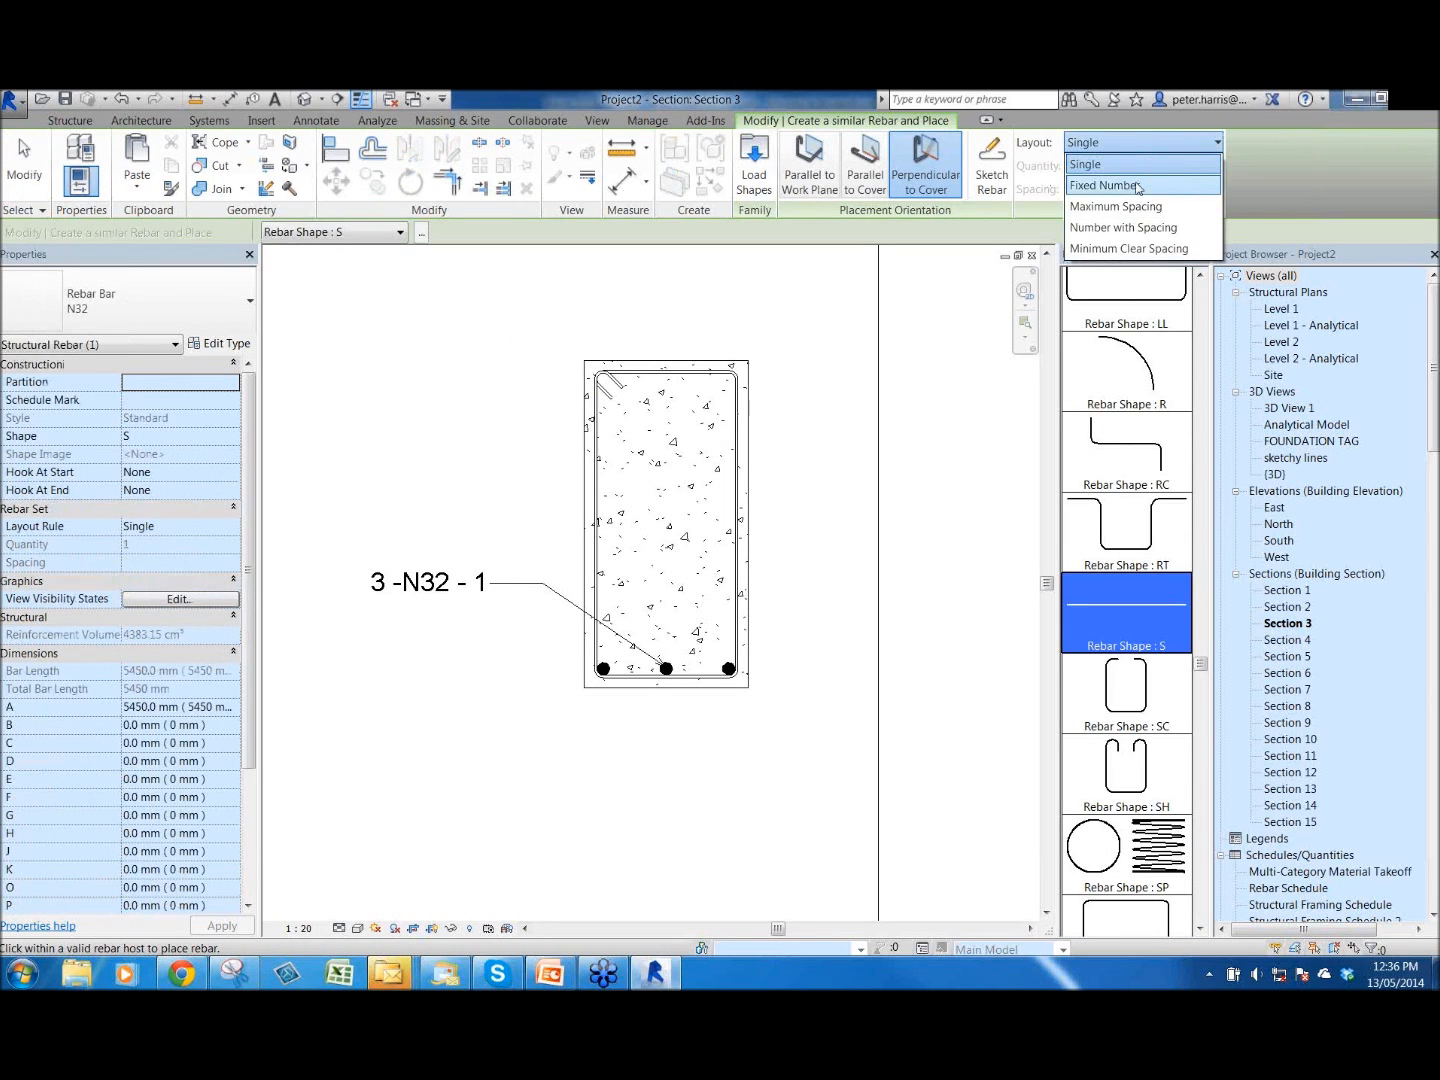
pyautogui.click(1104, 185)
pyautogui.click(1095, 166)
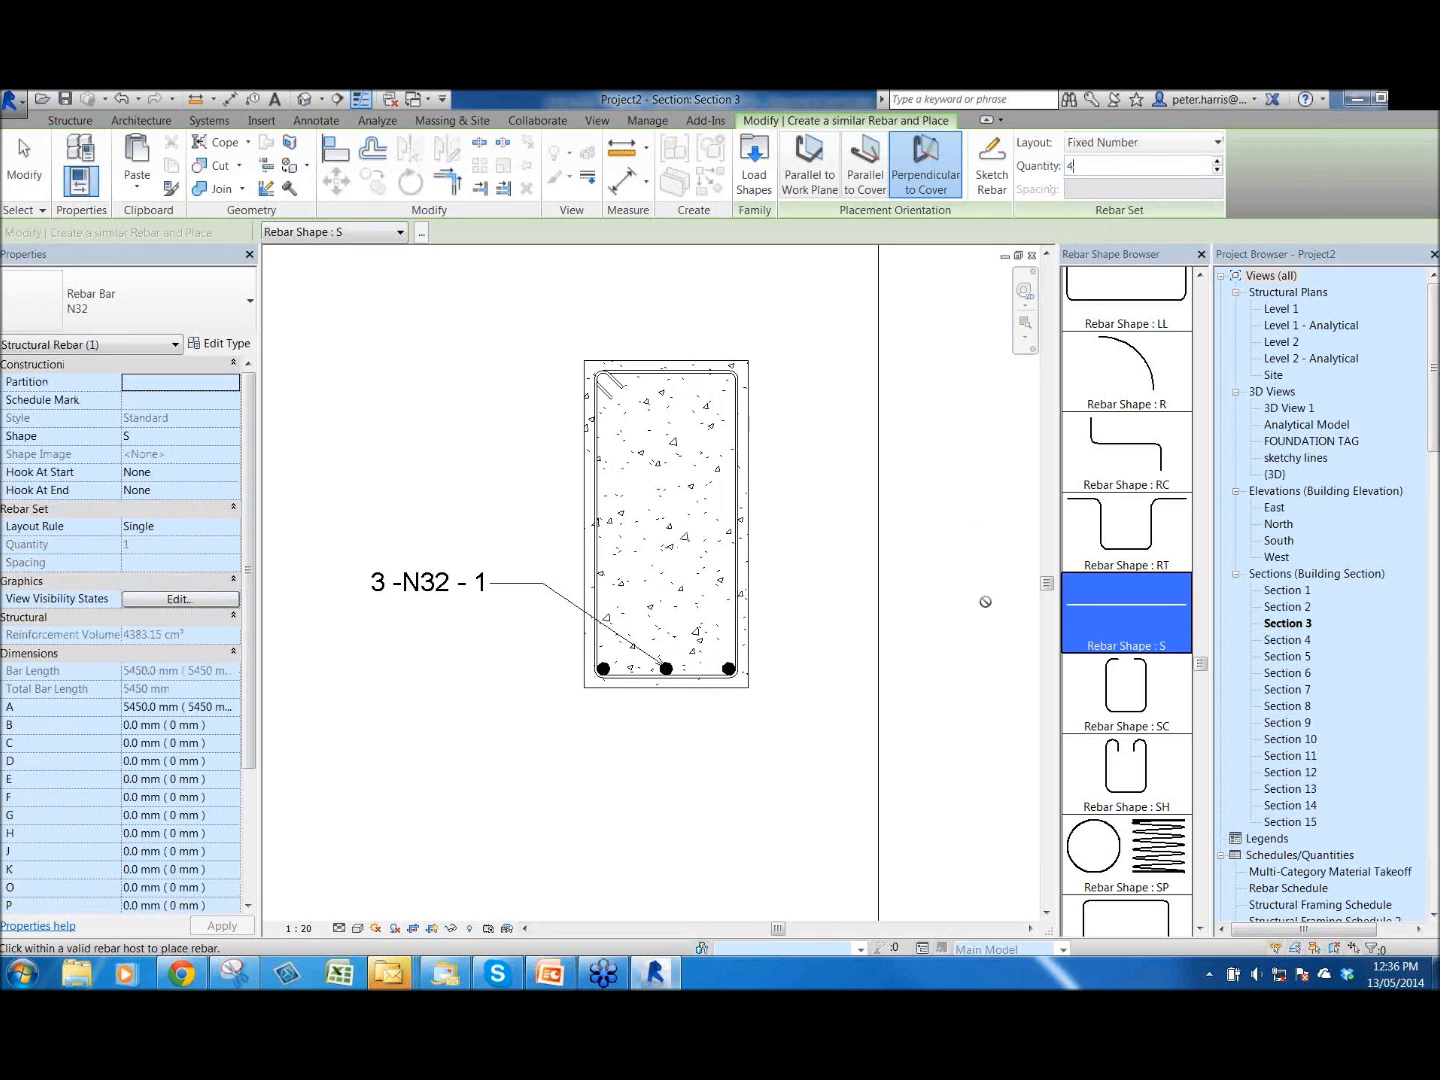
pyautogui.click(664, 378)
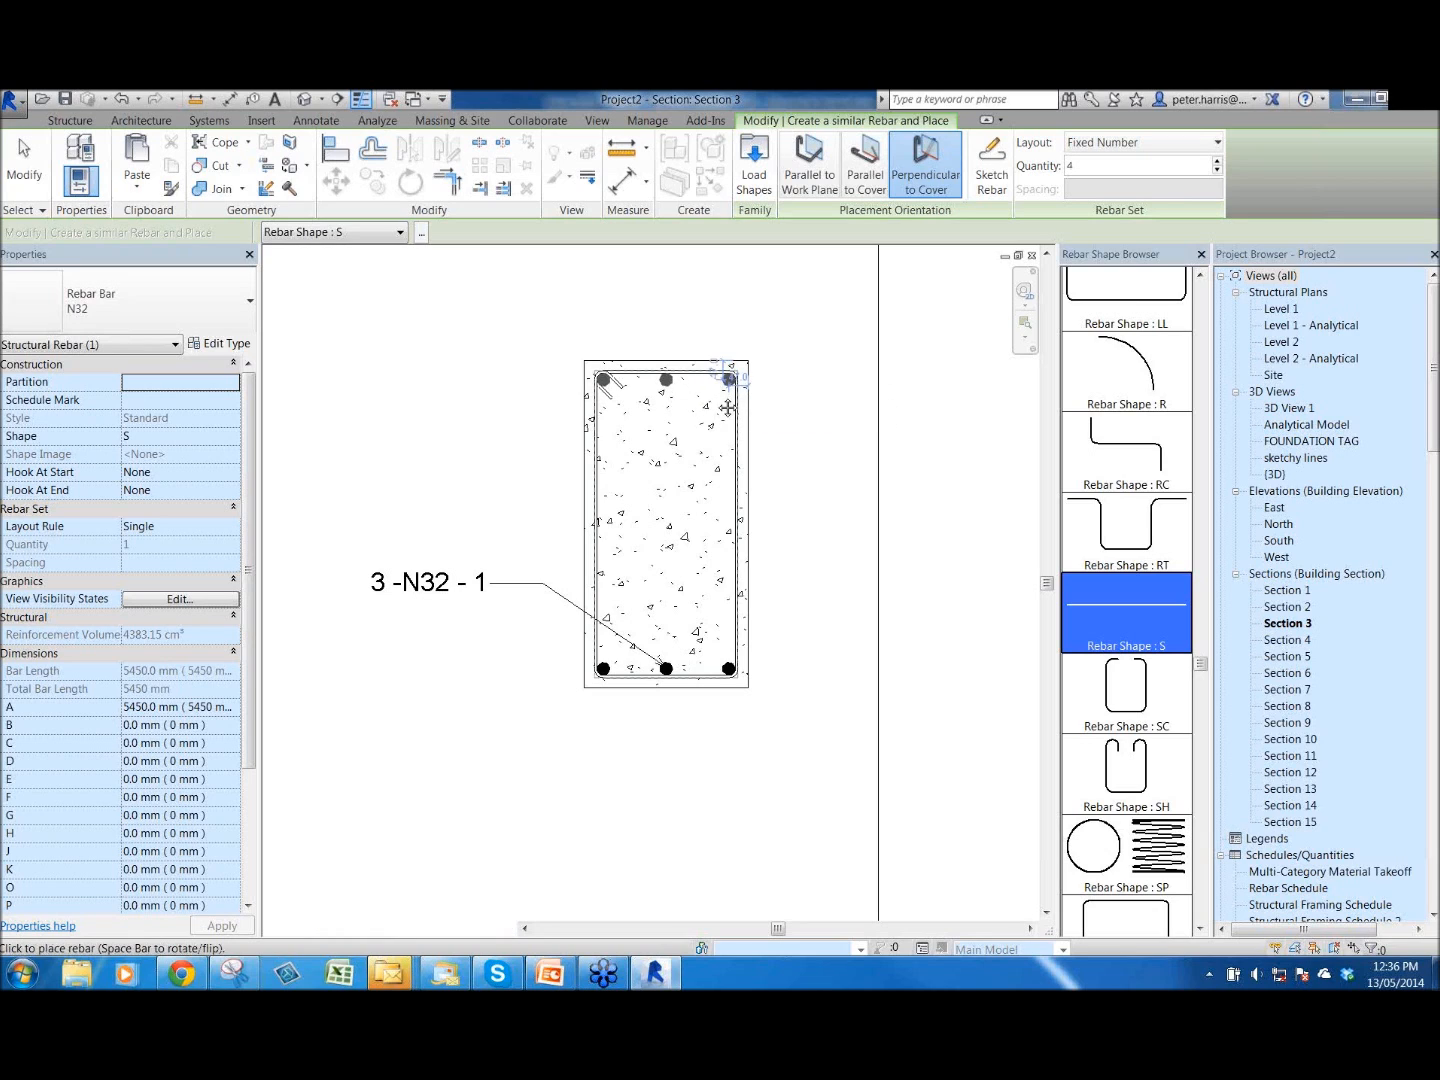
pyautogui.scroll(5, 686, 410)
pyautogui.click(684, 418)
pyautogui.scroll(-2, 690, 420)
pyautogui.scroll(2, 697, 420)
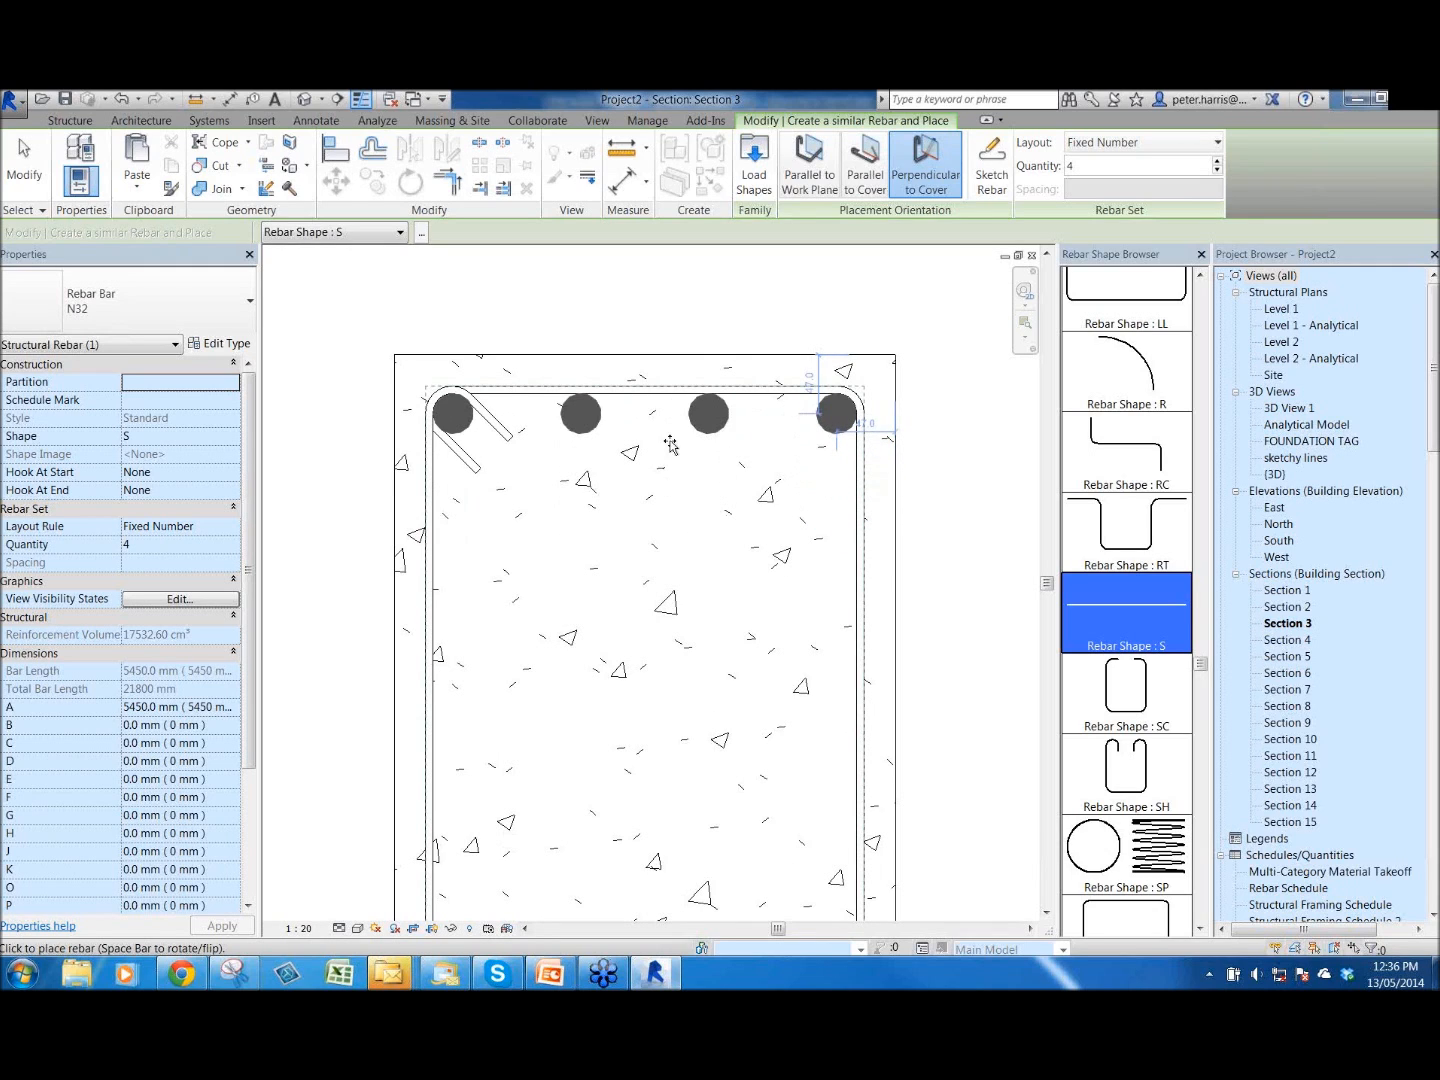
pyautogui.click(709, 420)
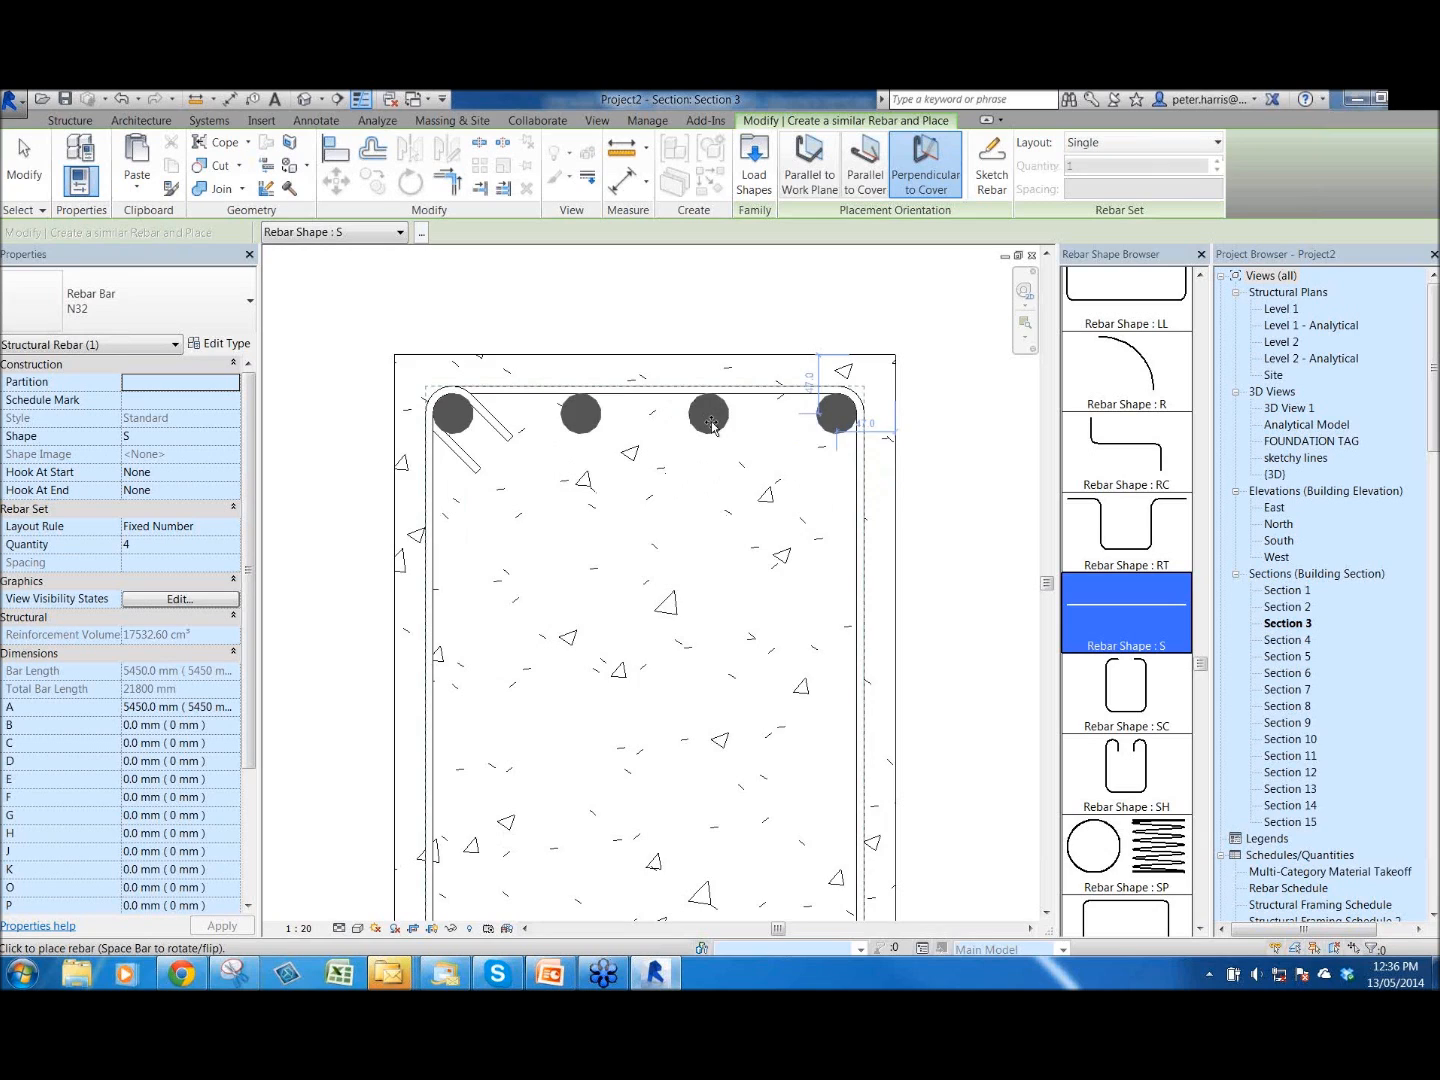
pyautogui.scroll(-3, 709, 420)
pyautogui.press('Escape')
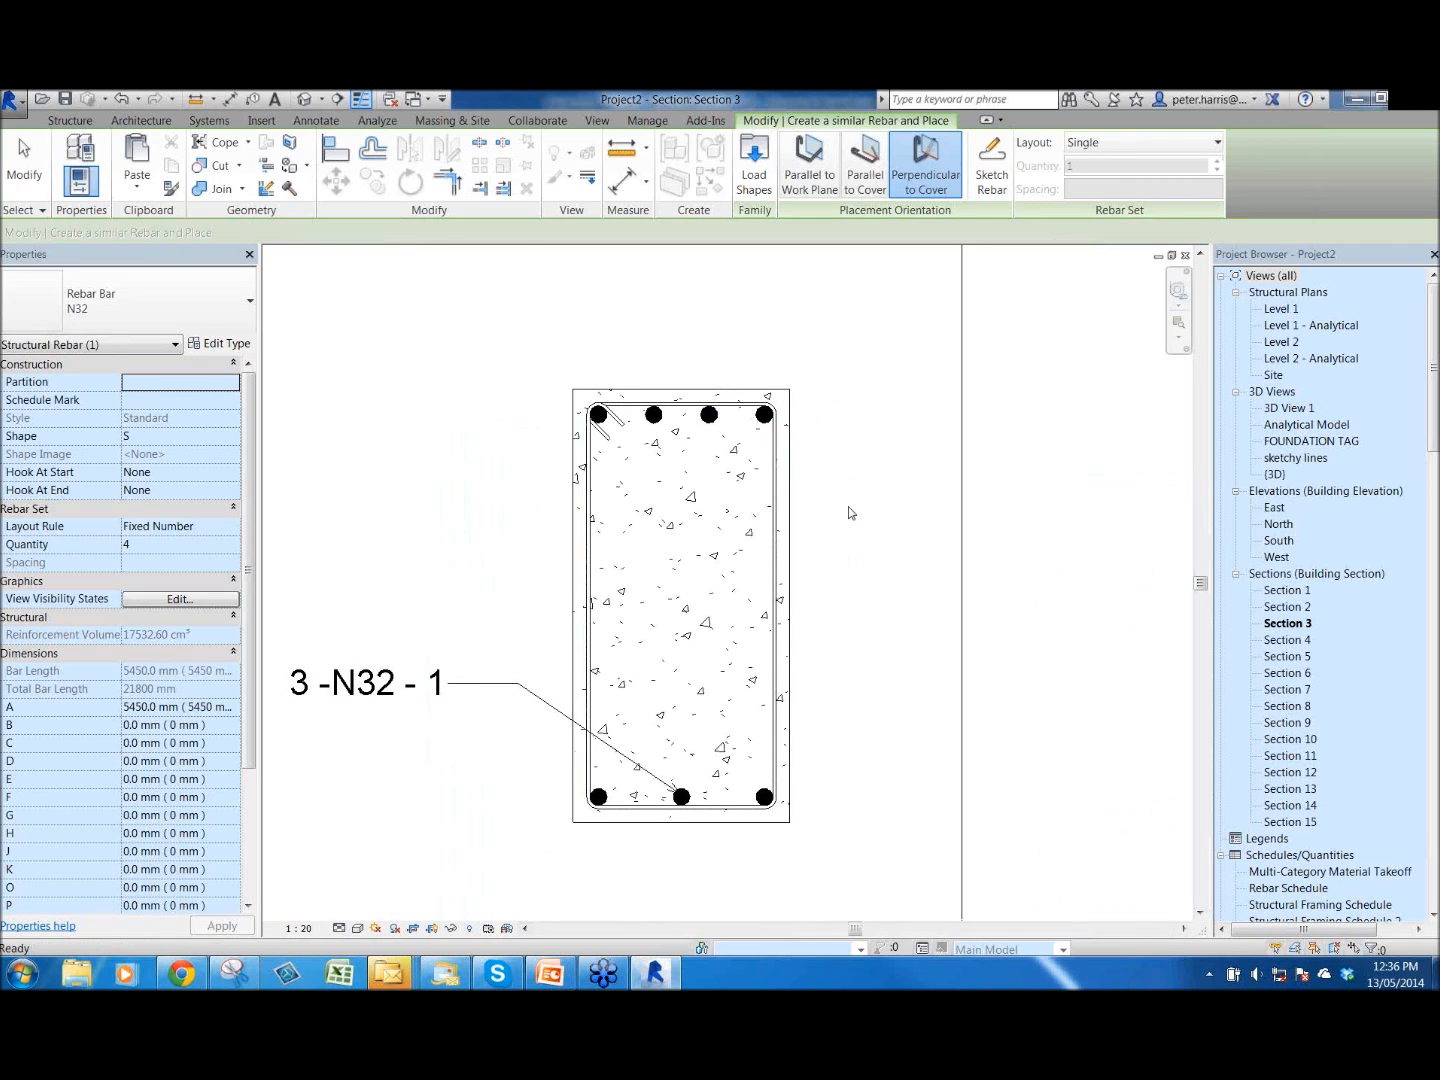
pyautogui.press('Escape')
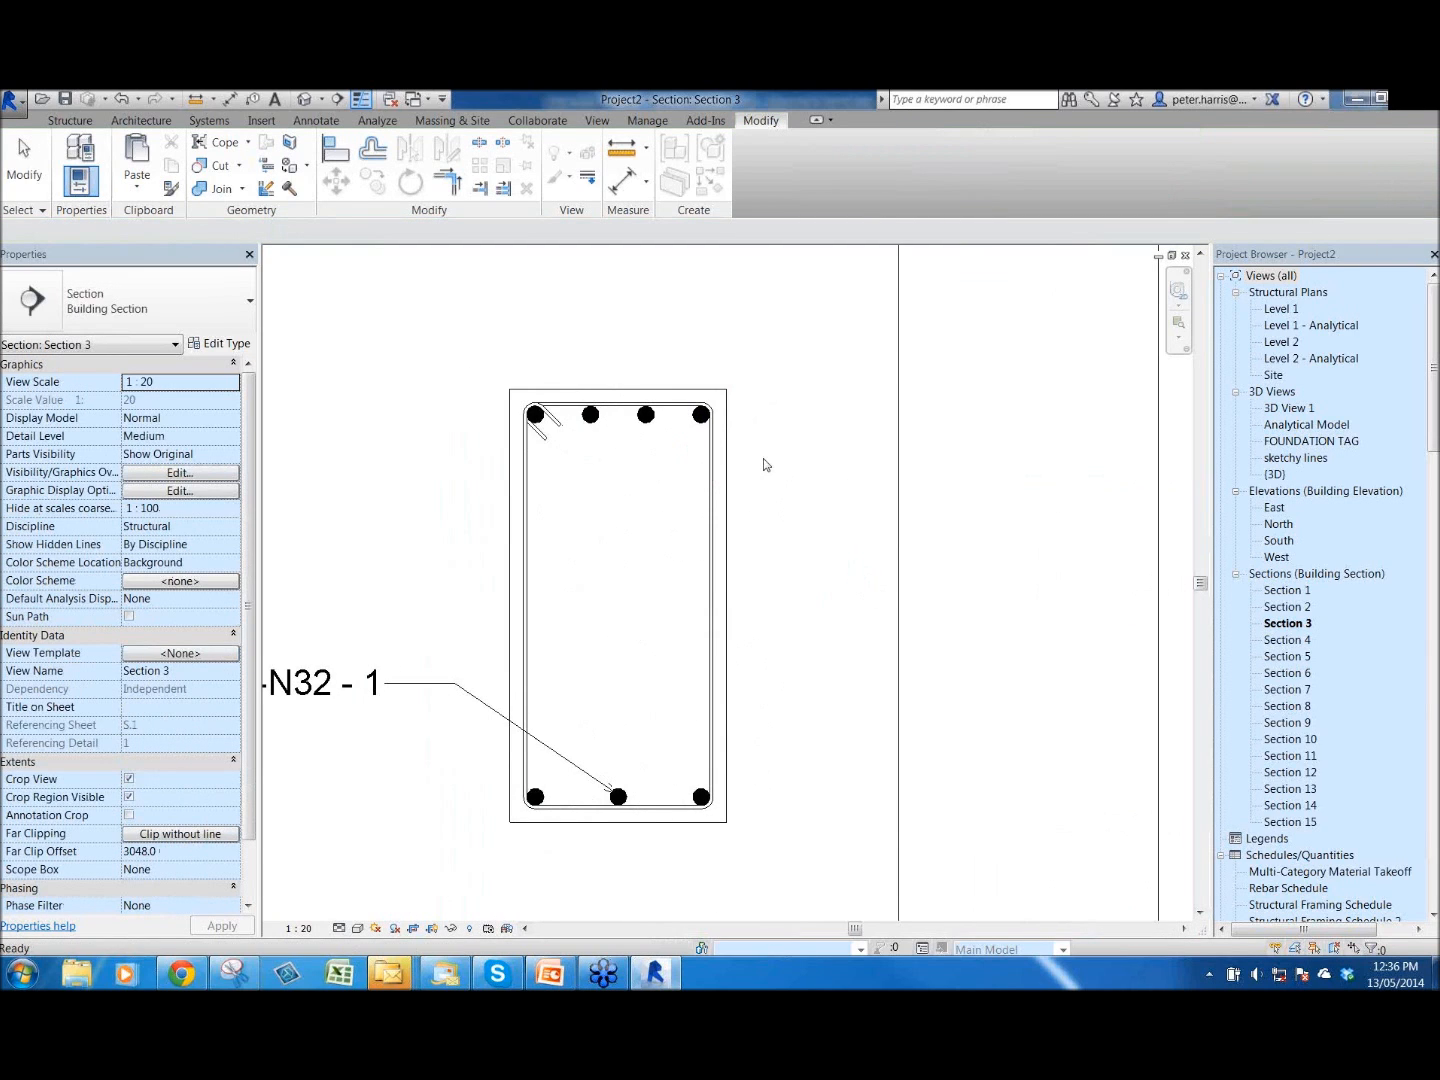
# - Tag the top N32 bar set with a leader tag similar to the bottom bars' tag, placed above and left of the beam
pyautogui.scroll(-2, 765, 464)
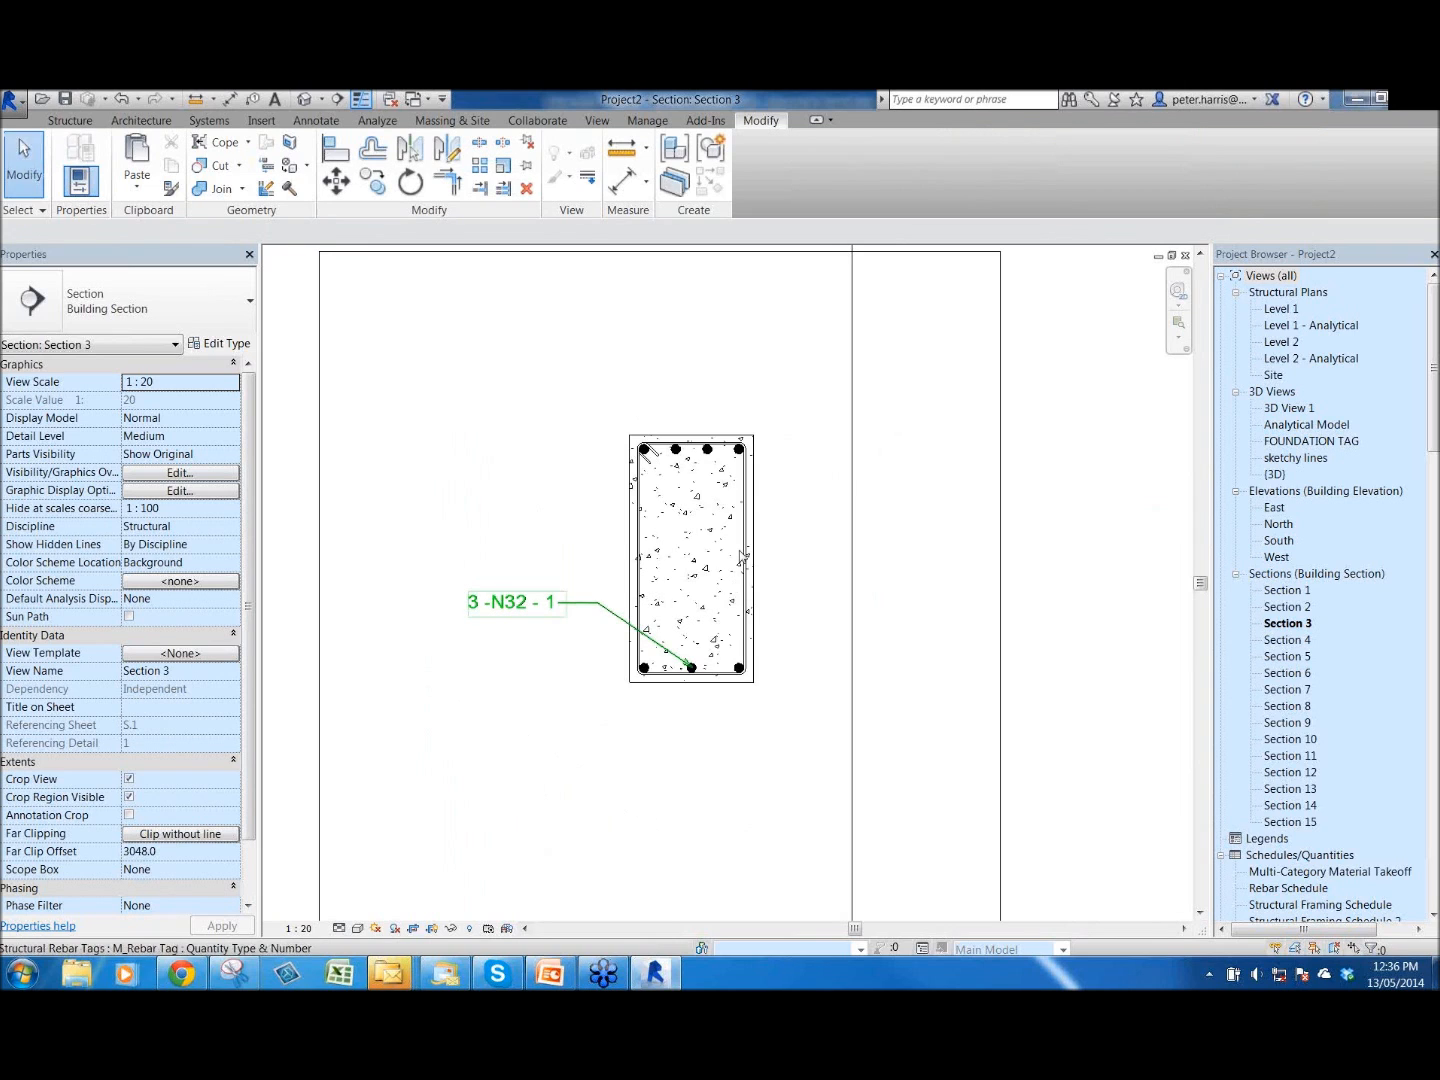
pyautogui.click(547, 598)
pyautogui.scroll(2, 547, 598)
pyautogui.press('c')
pyautogui.press('s')
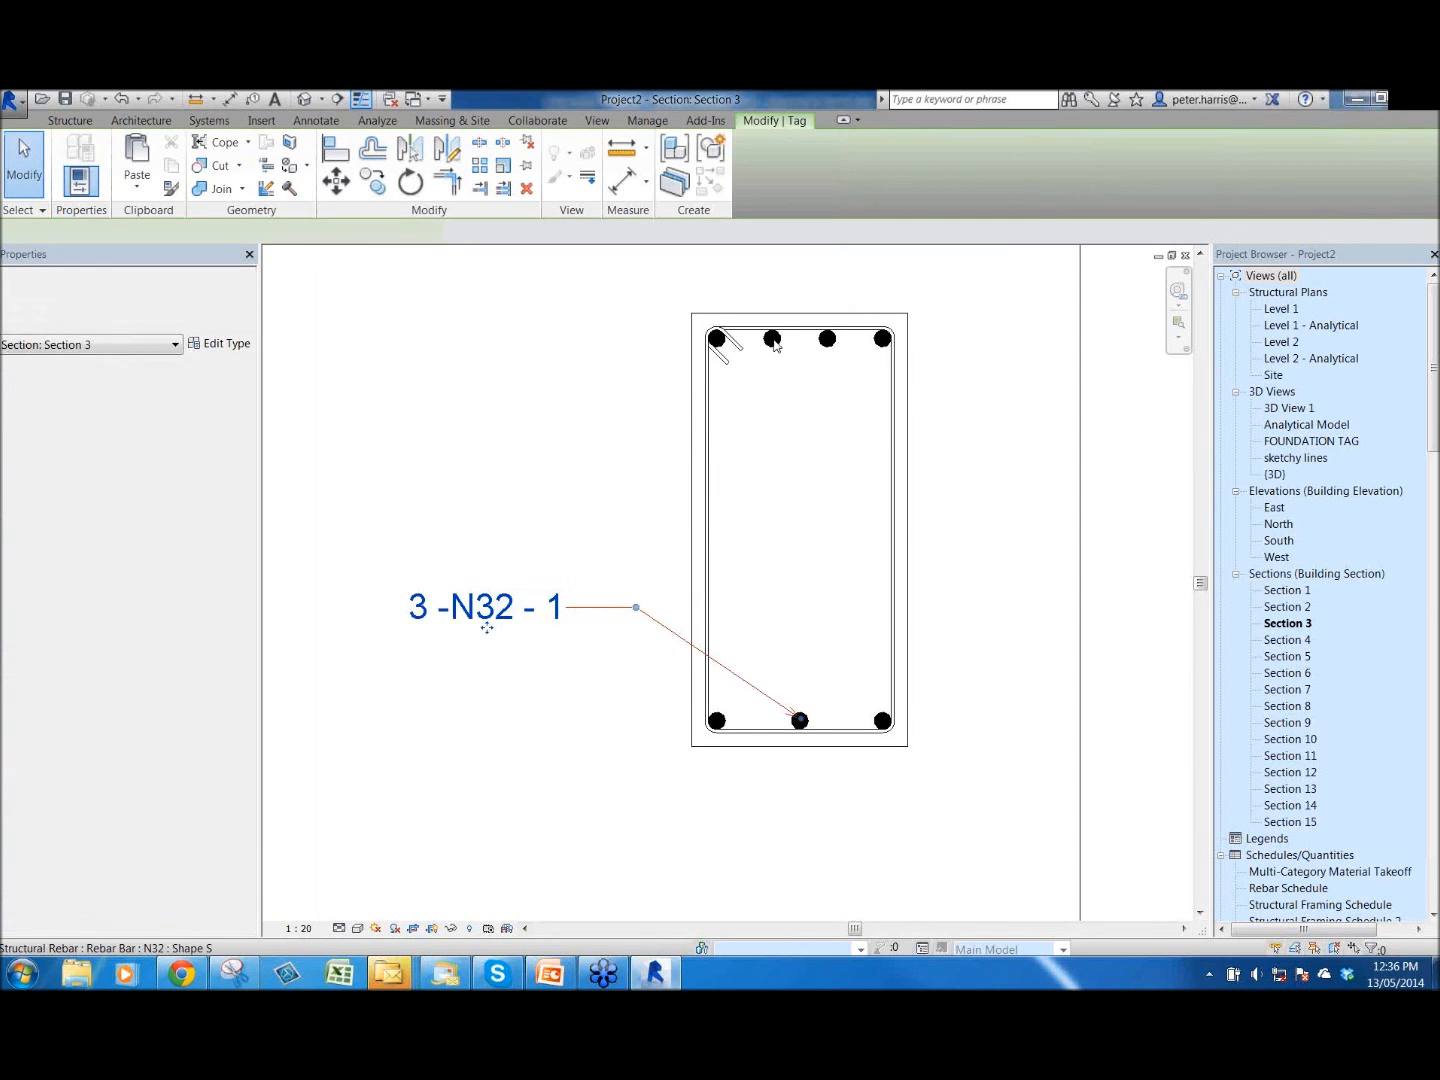
pyautogui.scroll(-2, 644, 663)
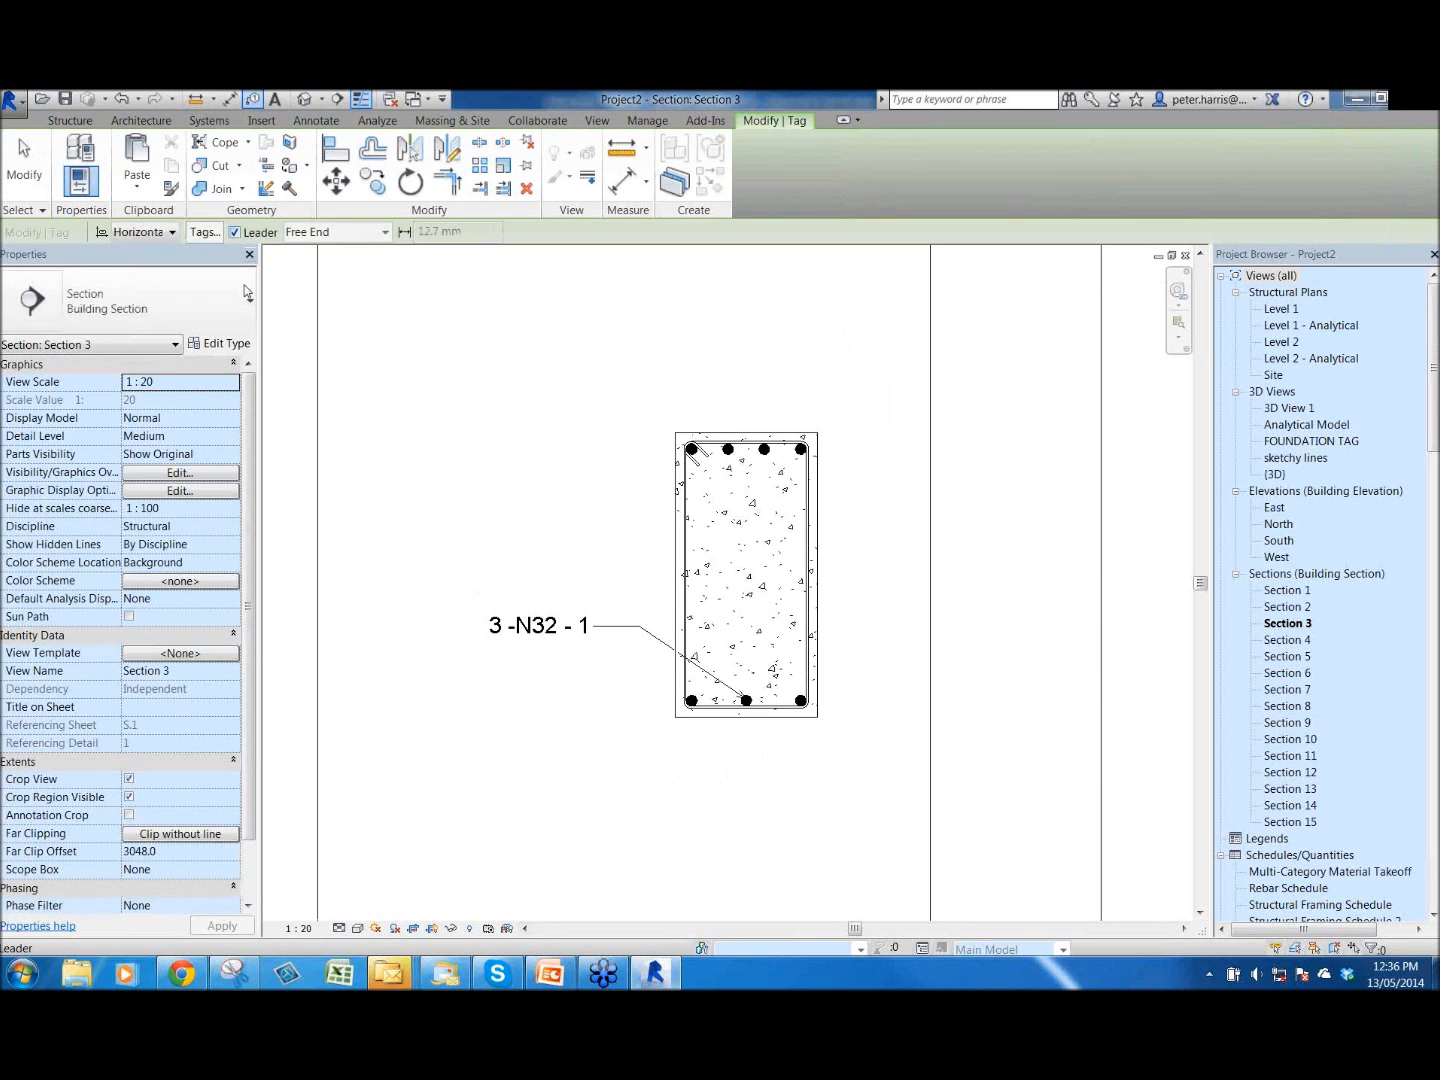
pyautogui.click(729, 450)
pyautogui.click(633, 397)
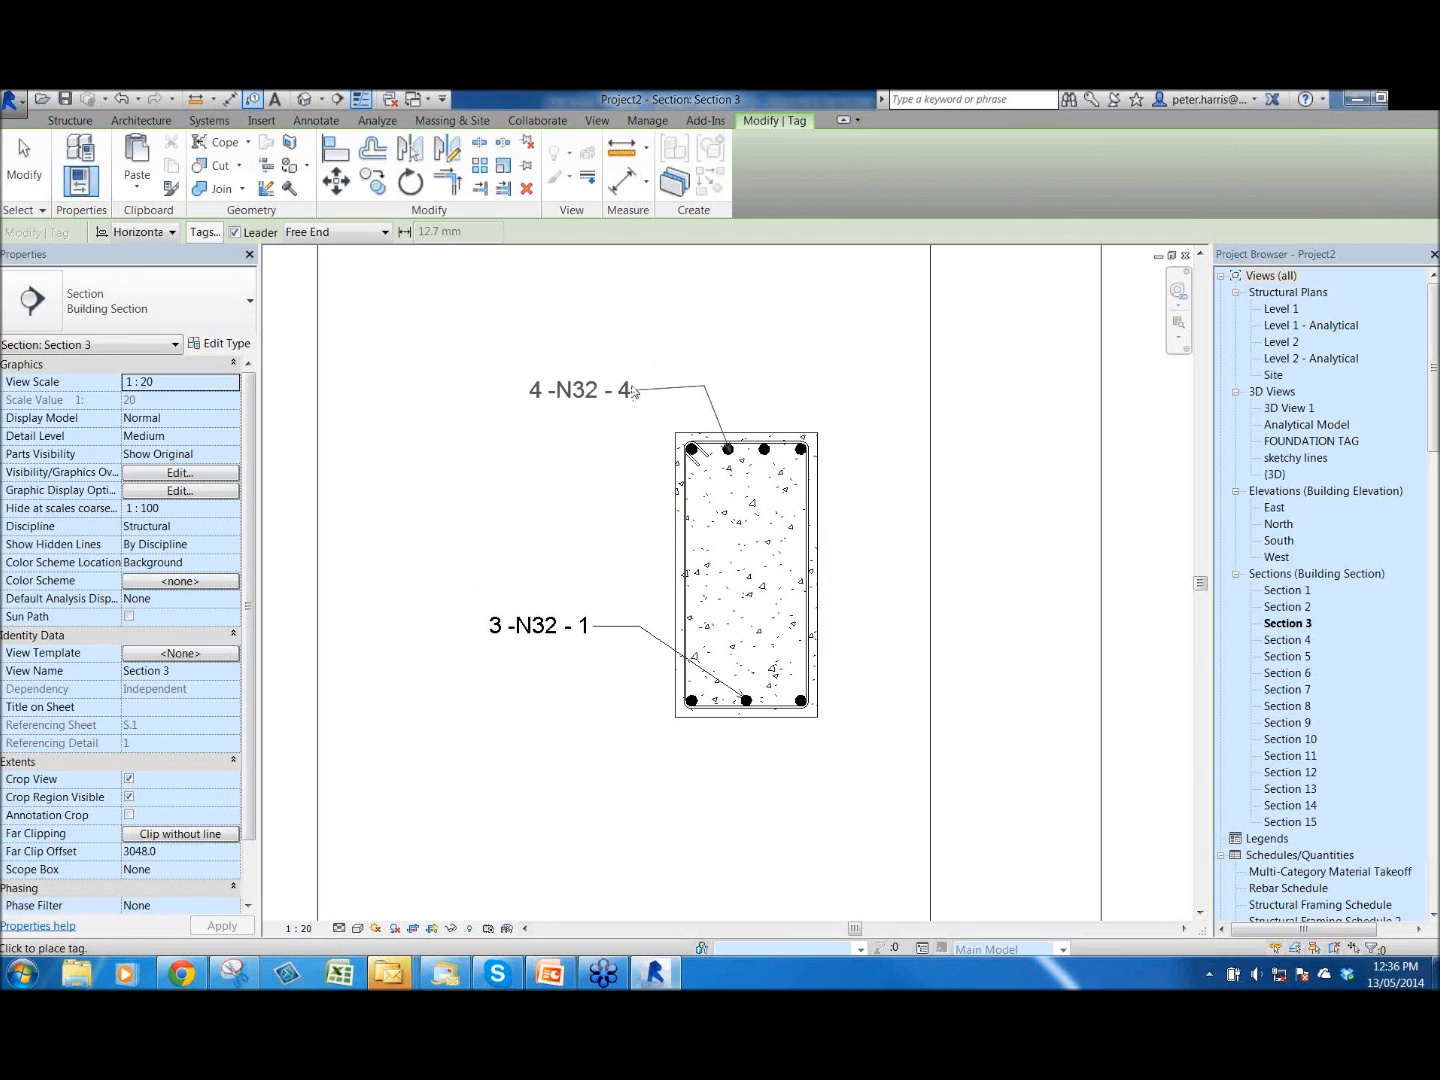
pyautogui.click(640, 389)
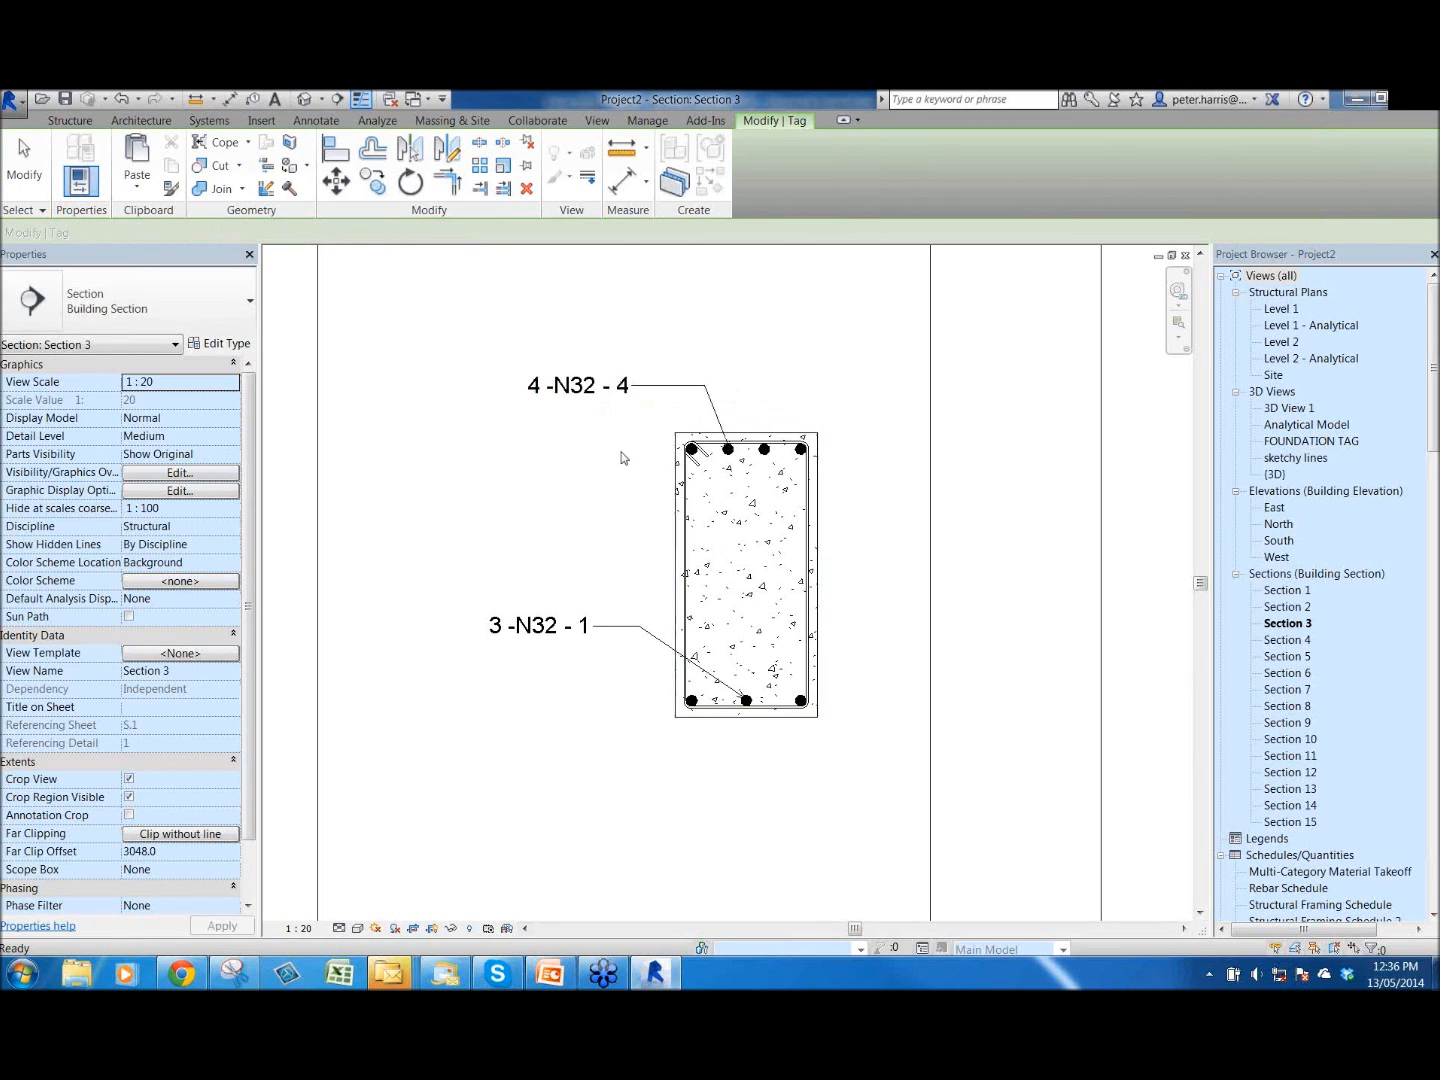
pyautogui.press('Escape')
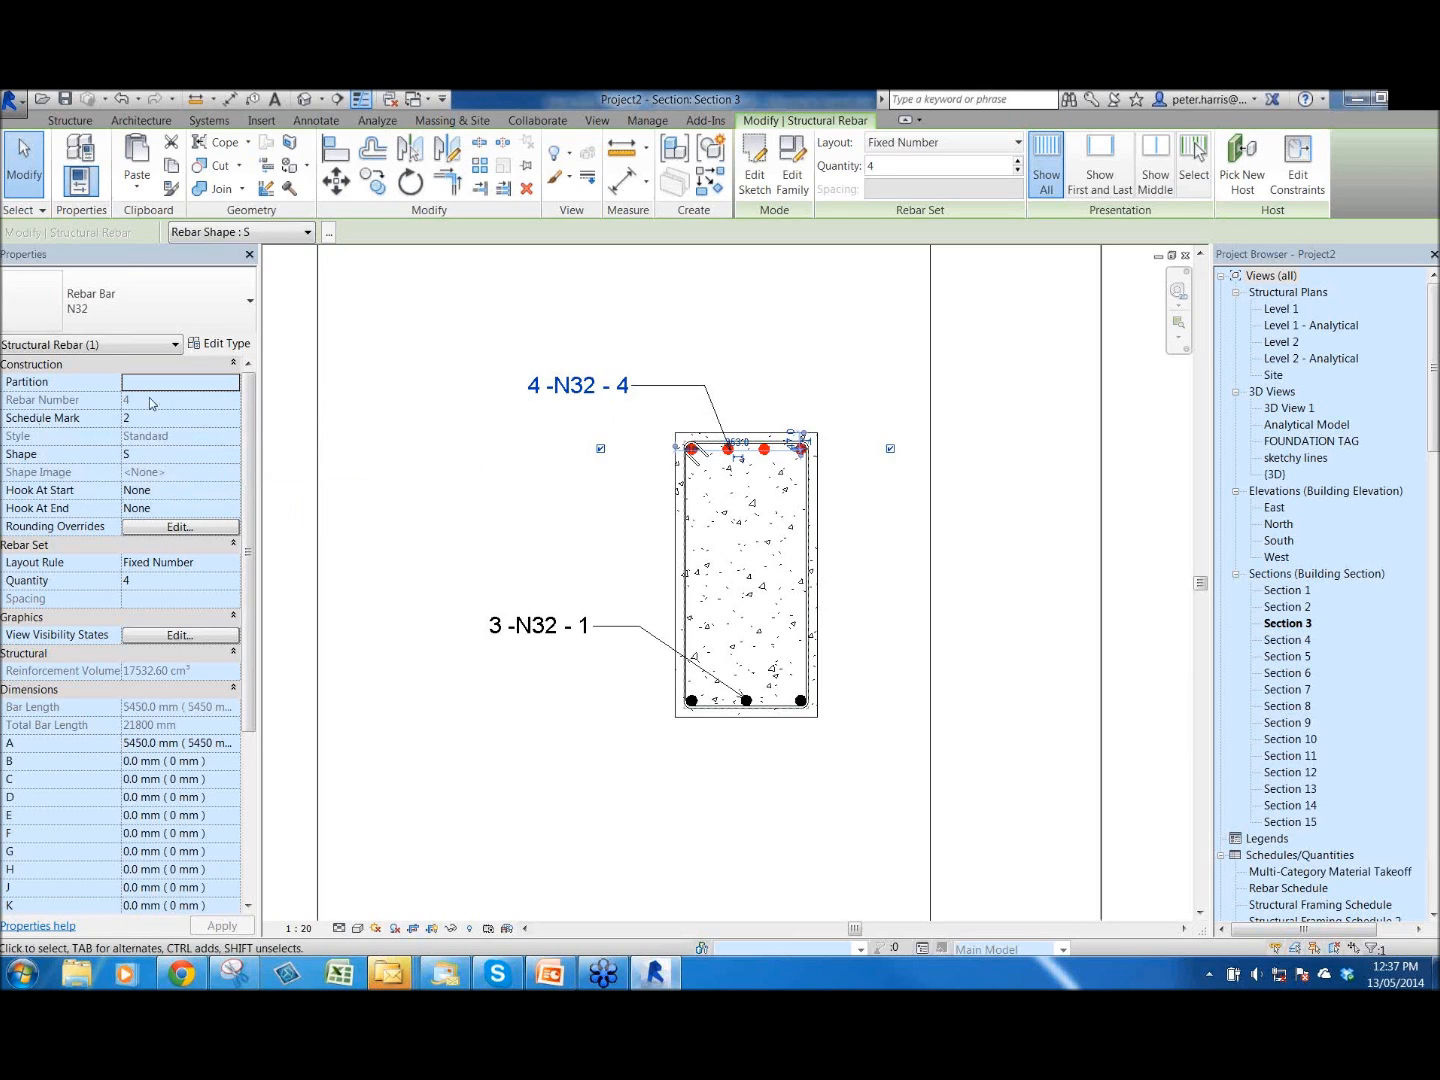
# - Examine the top N32 bar set's partition and rebar number alongside both tags in the Section 3 cross-section
pyautogui.moveTo(884, 706); pyautogui.dragTo(817, 708, button='middle')
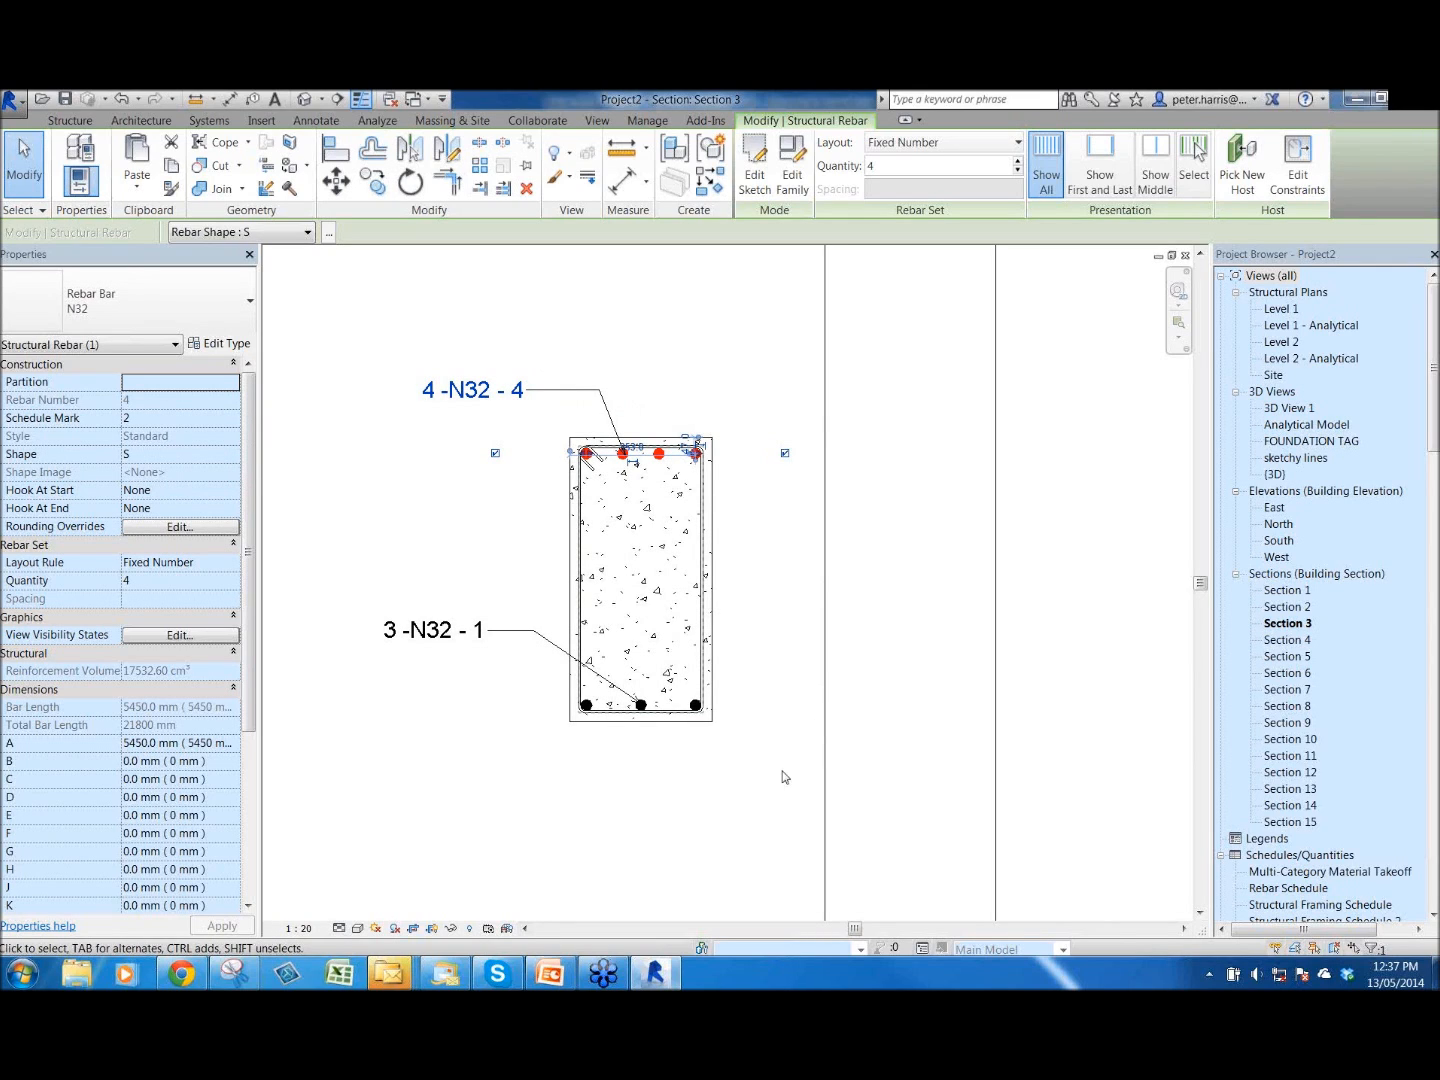
pyautogui.click(745, 664)
pyautogui.moveTo(745, 664); pyautogui.dragTo(759, 647, button='middle')
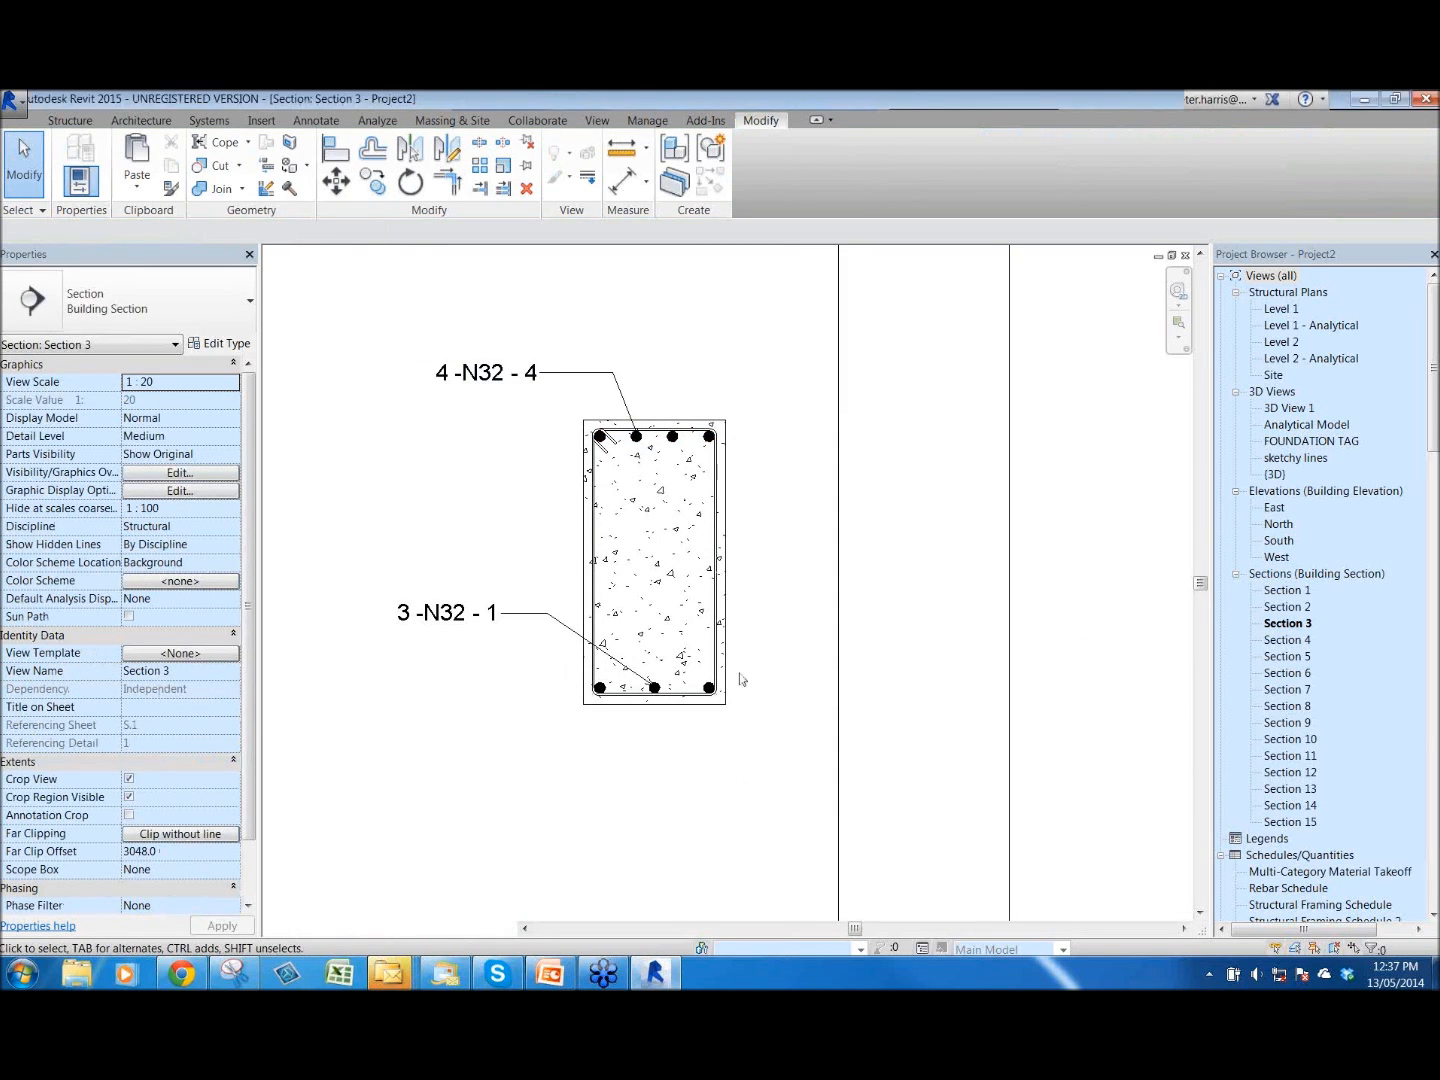
pyautogui.moveTo(755, 655); pyautogui.dragTo(750, 678, button='middle')
pyautogui.scroll(-1, 752, 676)
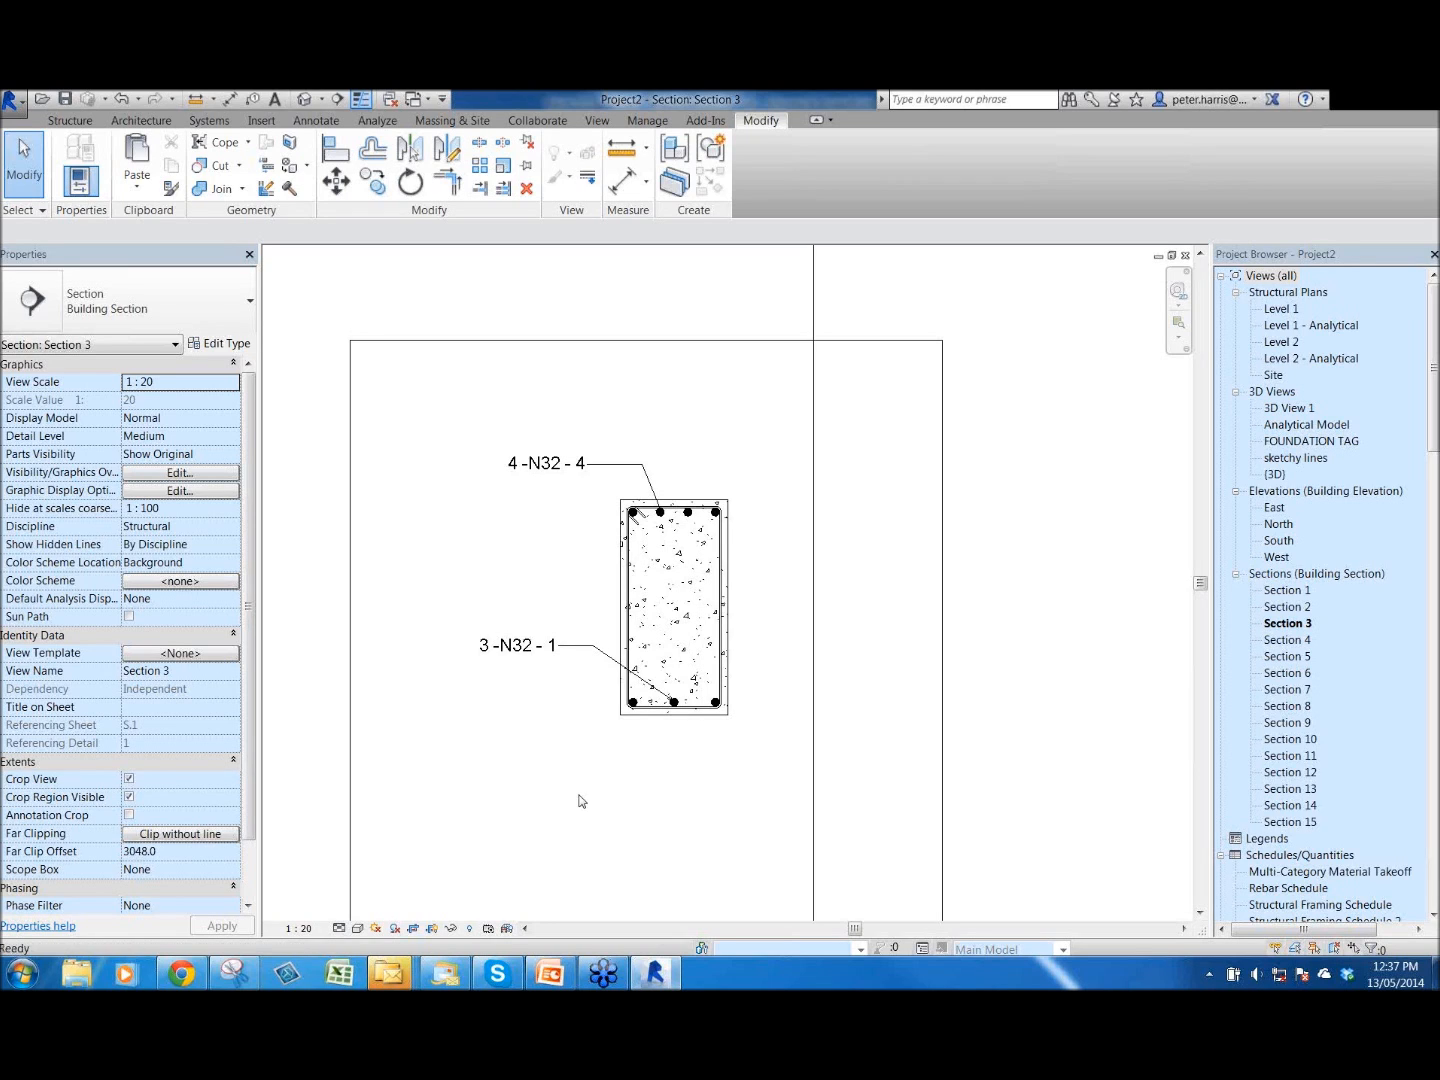
# - Leave Section 3, close Section 9 and return to the Level 2 structural plan
pyautogui.hotkey('ctrl', 'Tab')
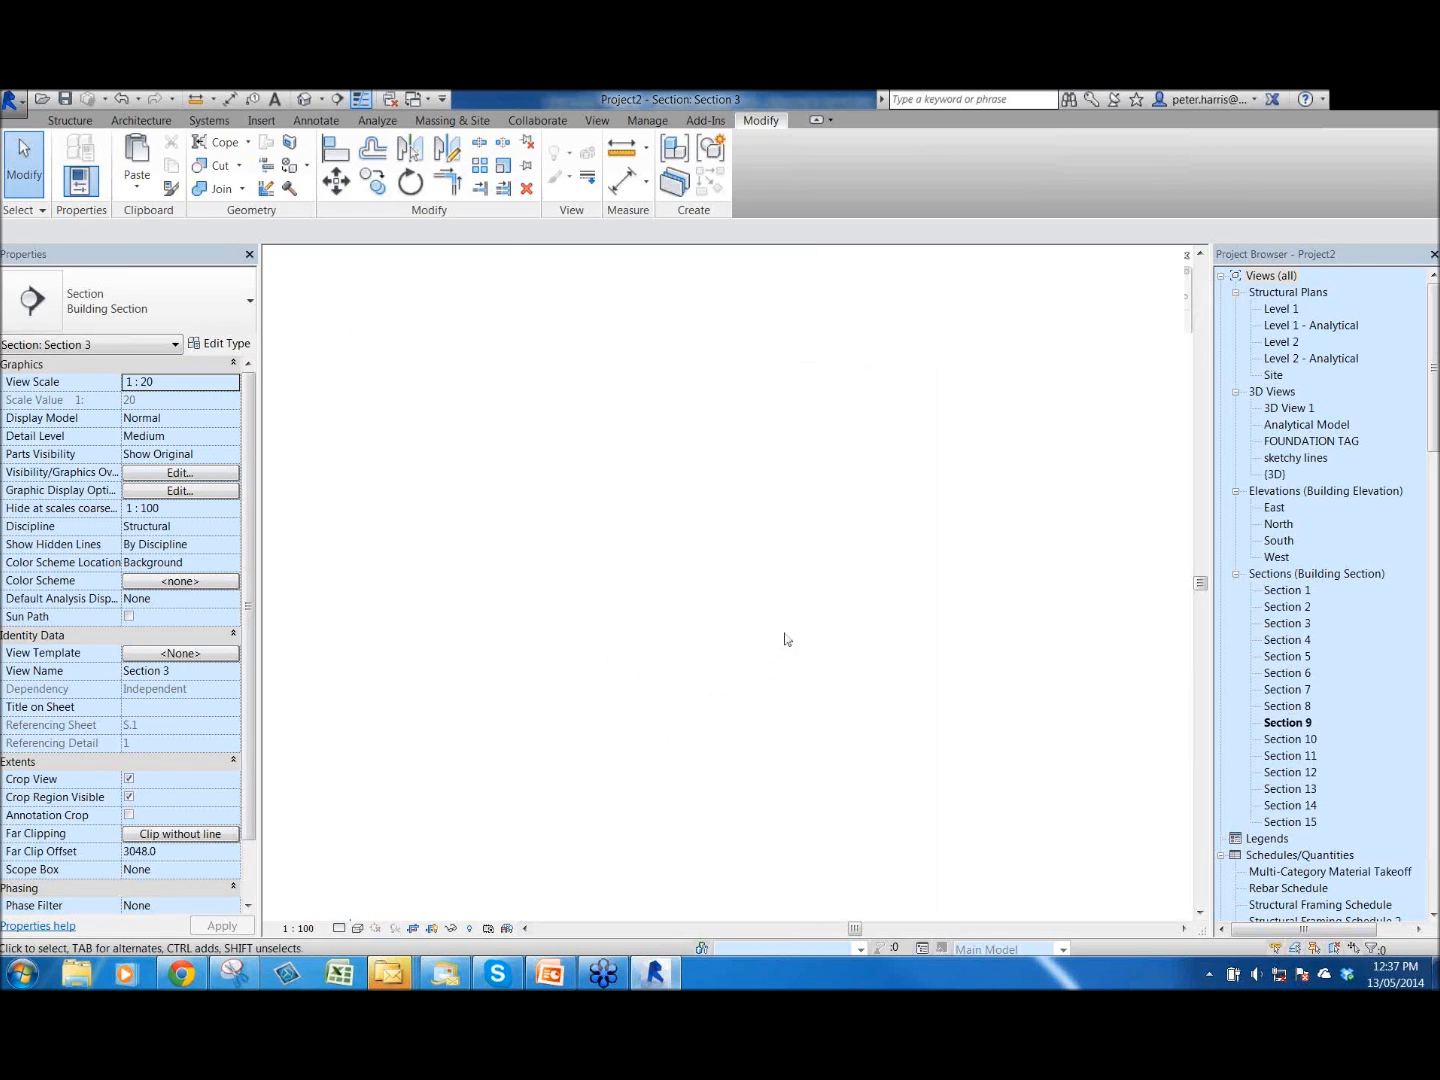
pyautogui.click(1186, 257)
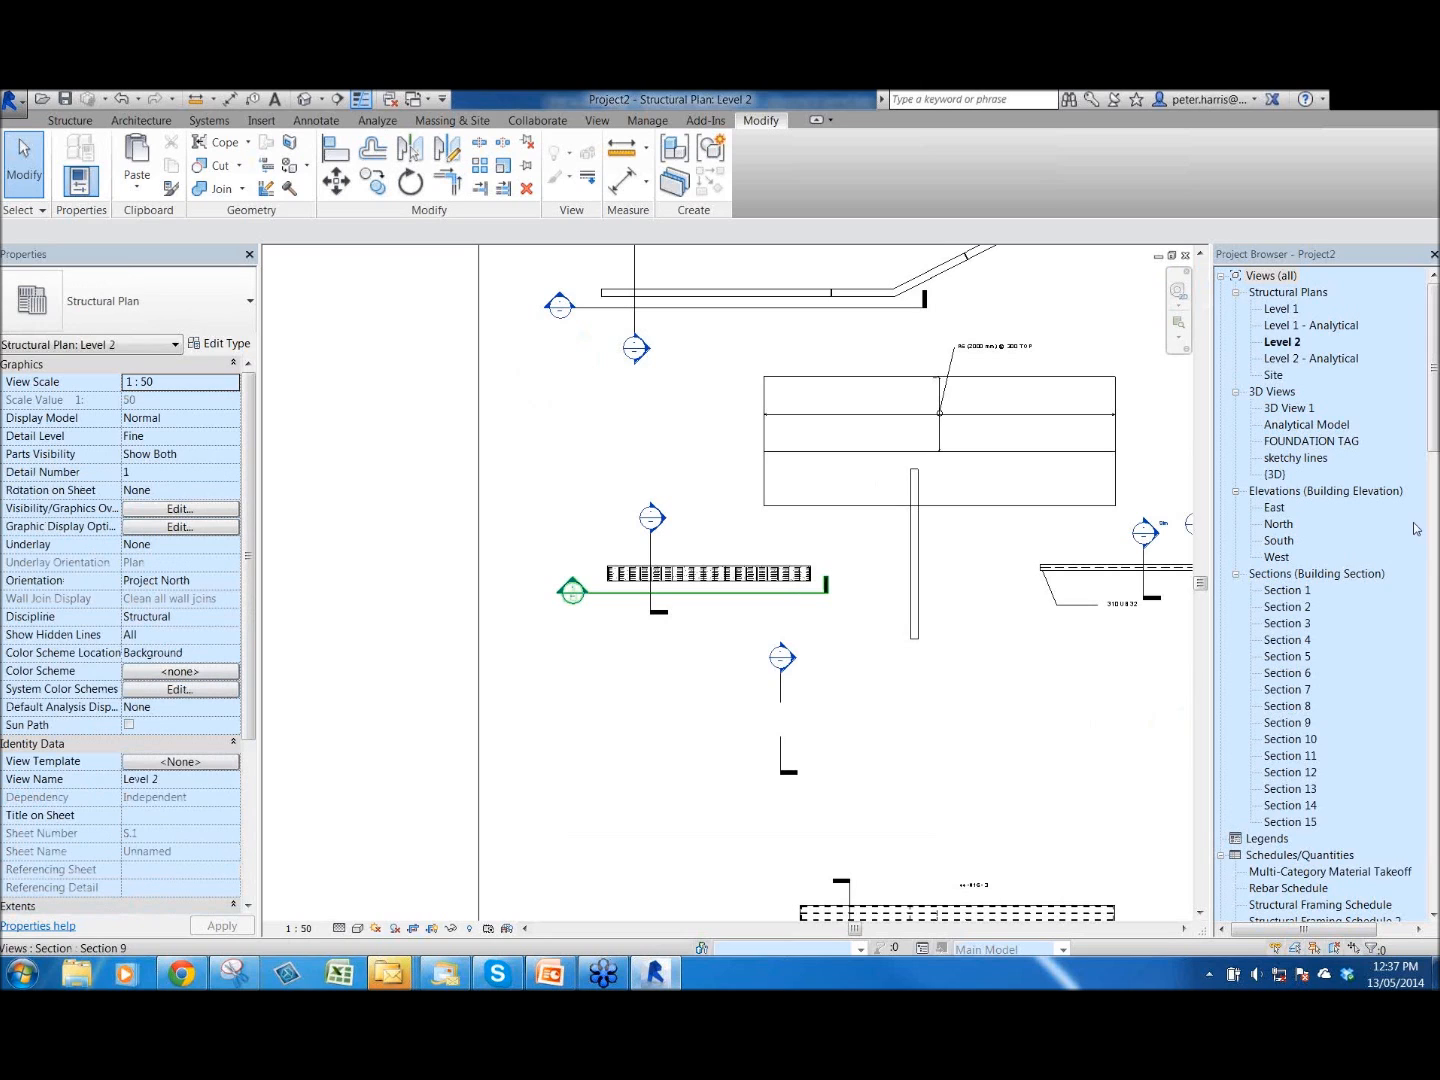
# - Open Section 6 from the section marker beside the short steel beams in the Level 2 structural plan
pyautogui.moveTo(993, 669); pyautogui.dragTo(742, 546, button='middle')
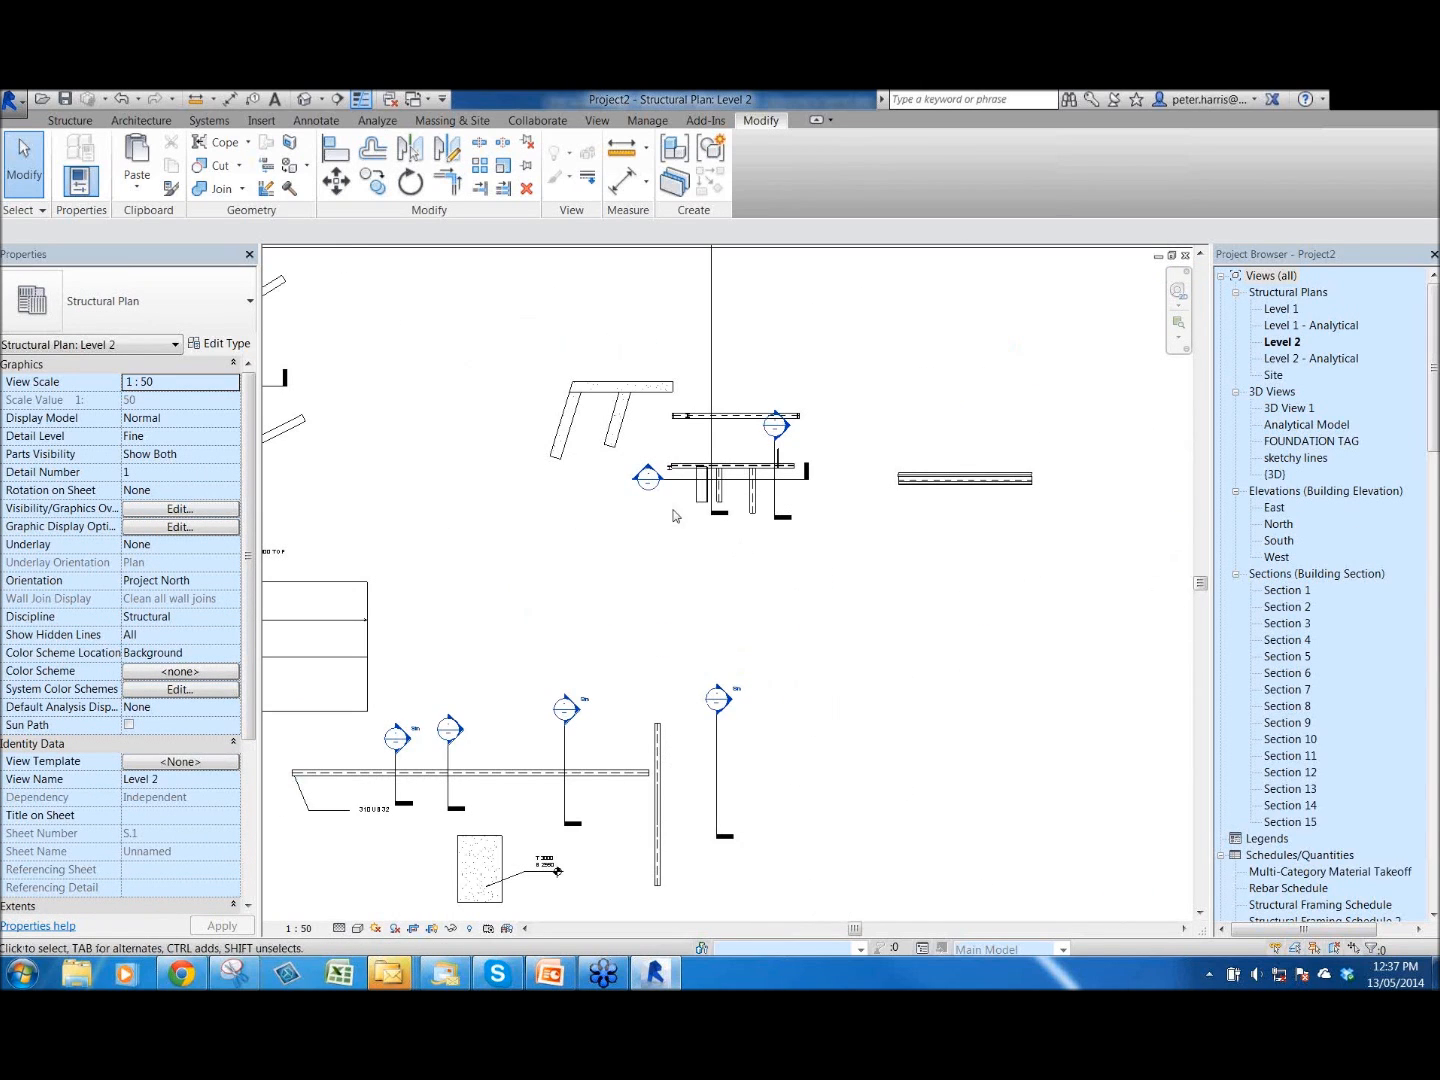
pyautogui.doubleClick(648, 476)
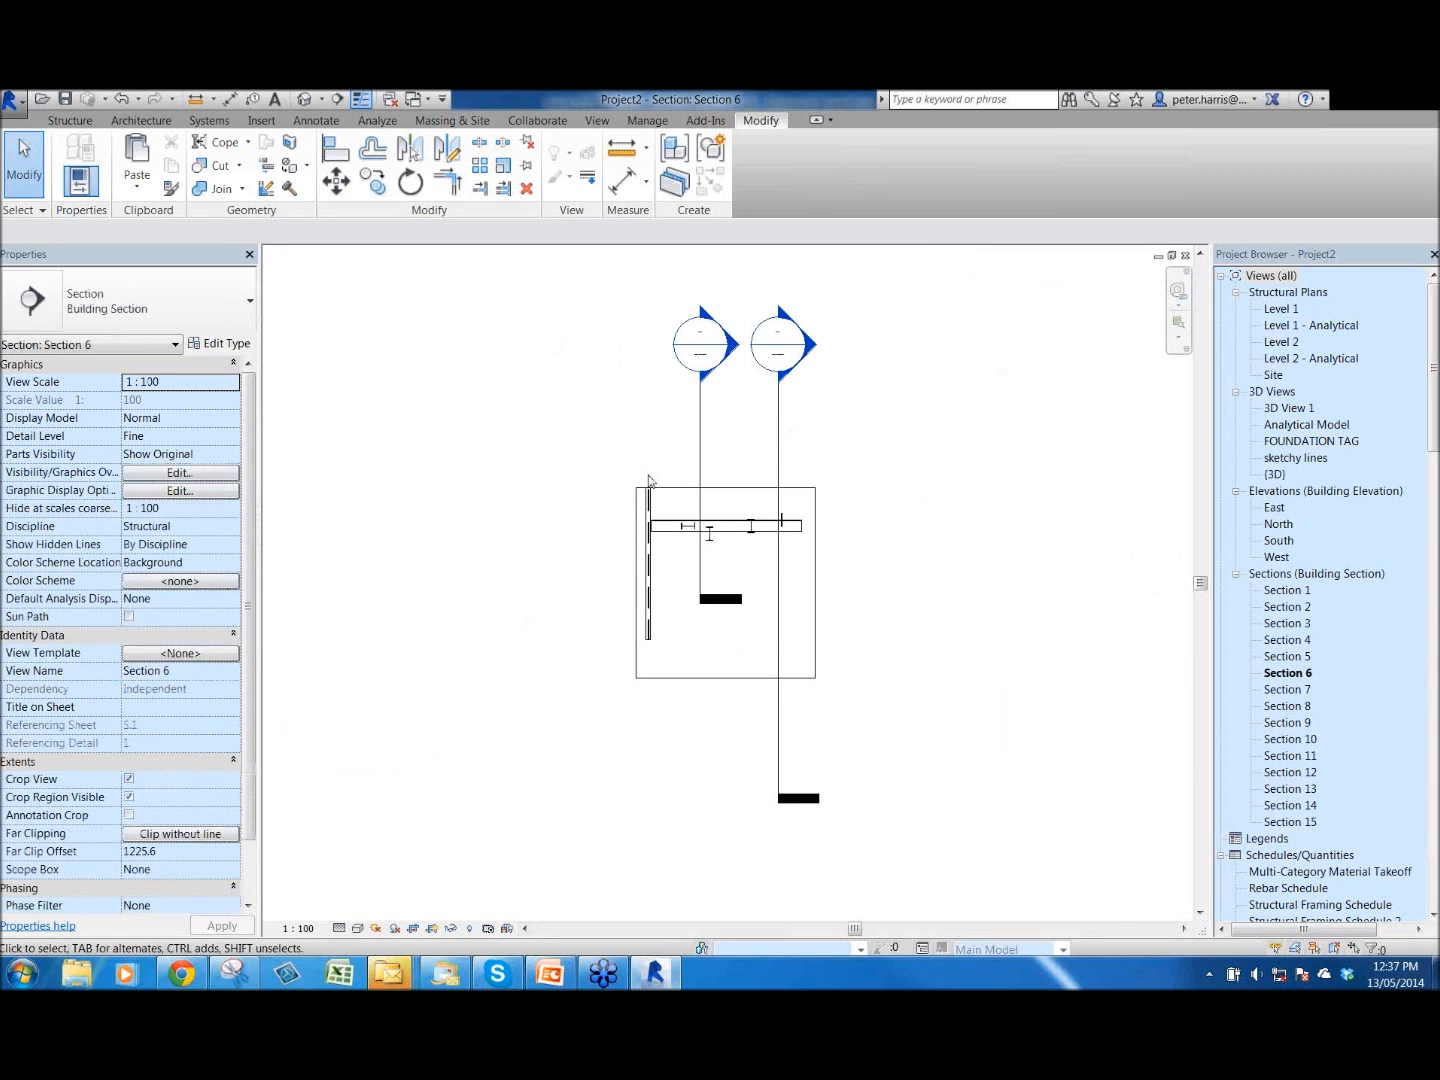
pyautogui.moveTo(916, 645); pyautogui.dragTo(984, 606, button='middle')
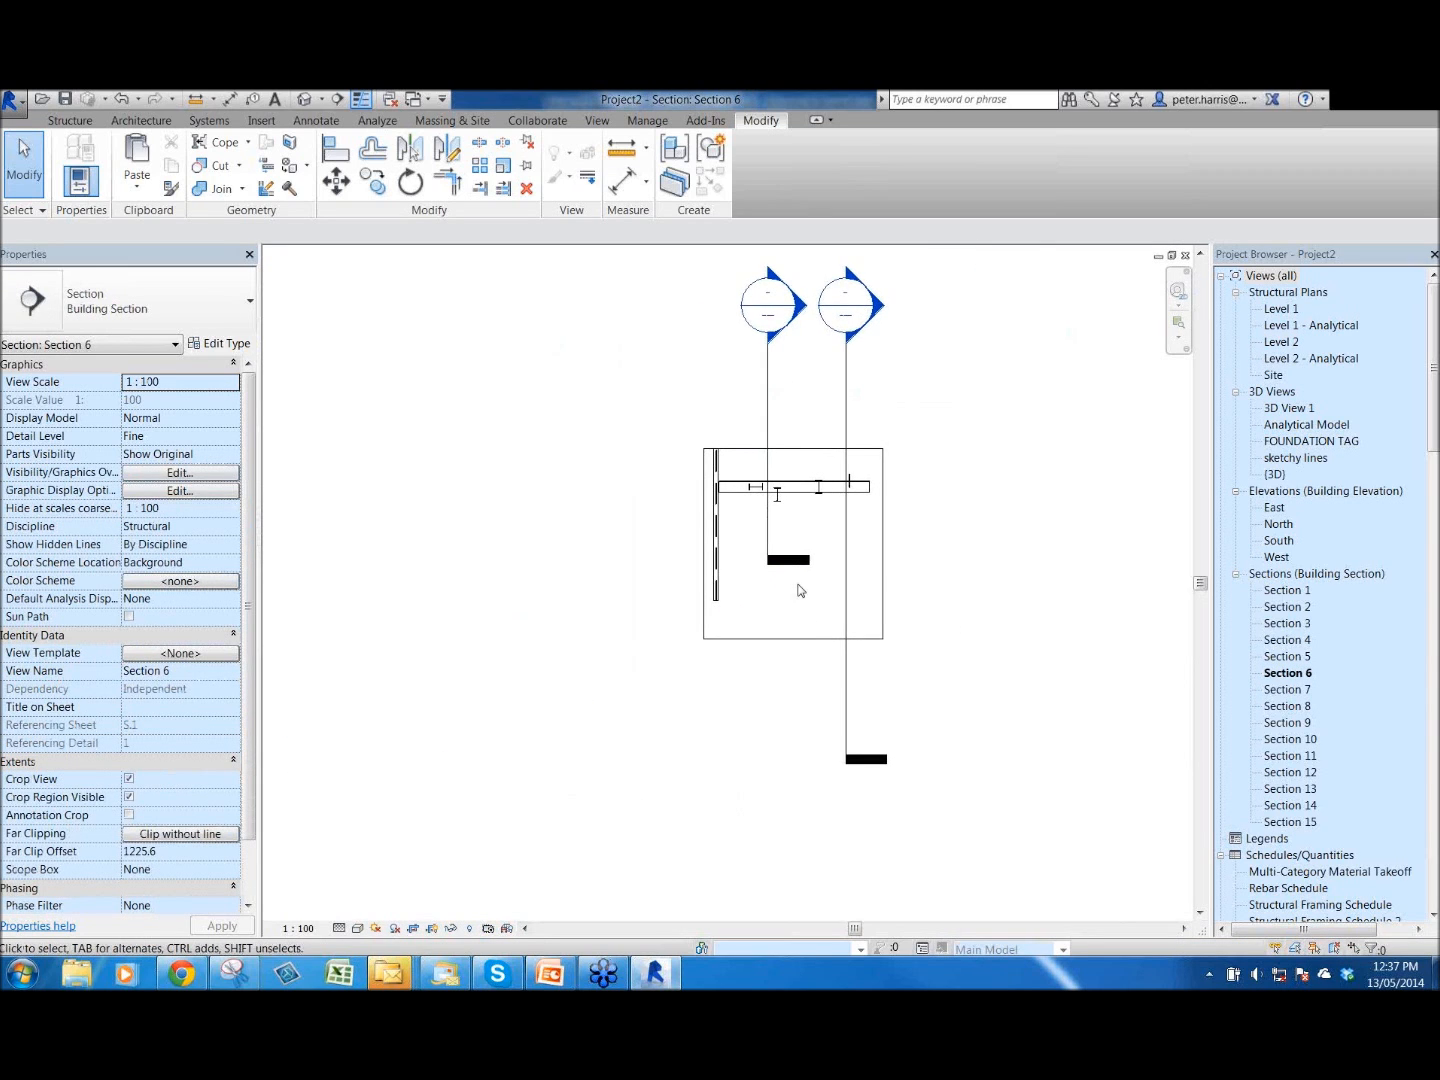
pyautogui.scroll(2, 786, 570)
pyautogui.moveTo(932, 538); pyautogui.dragTo(926, 643, button='middle')
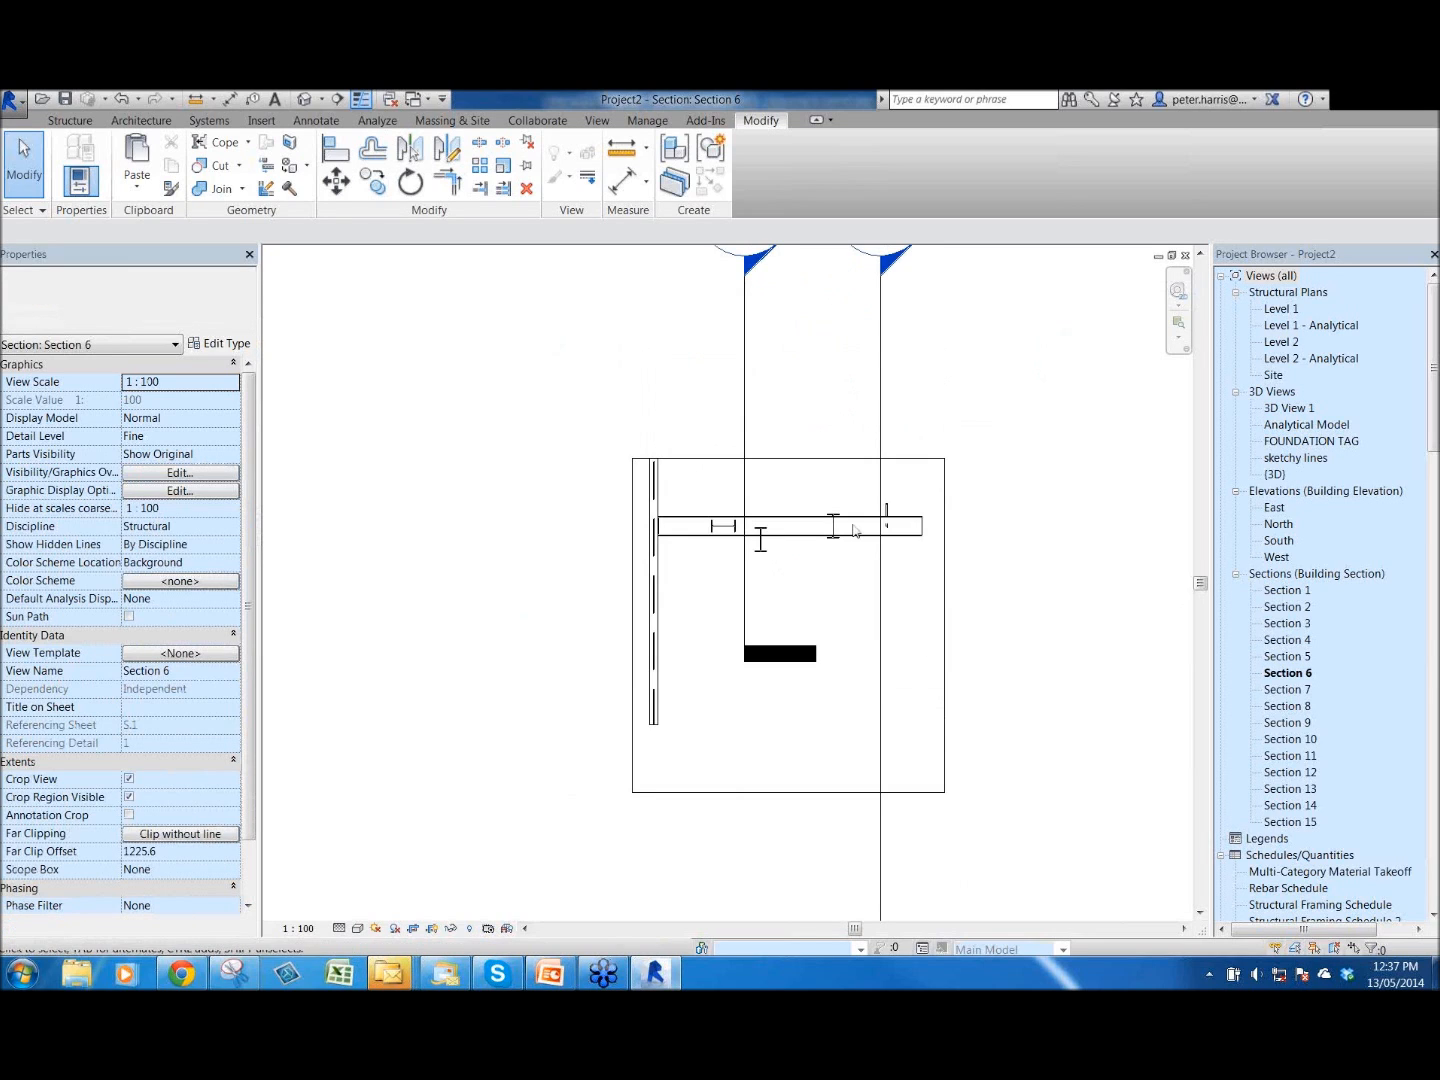
pyautogui.scroll(3, 845, 519)
pyautogui.moveTo(957, 654); pyautogui.dragTo(968, 633, button='middle')
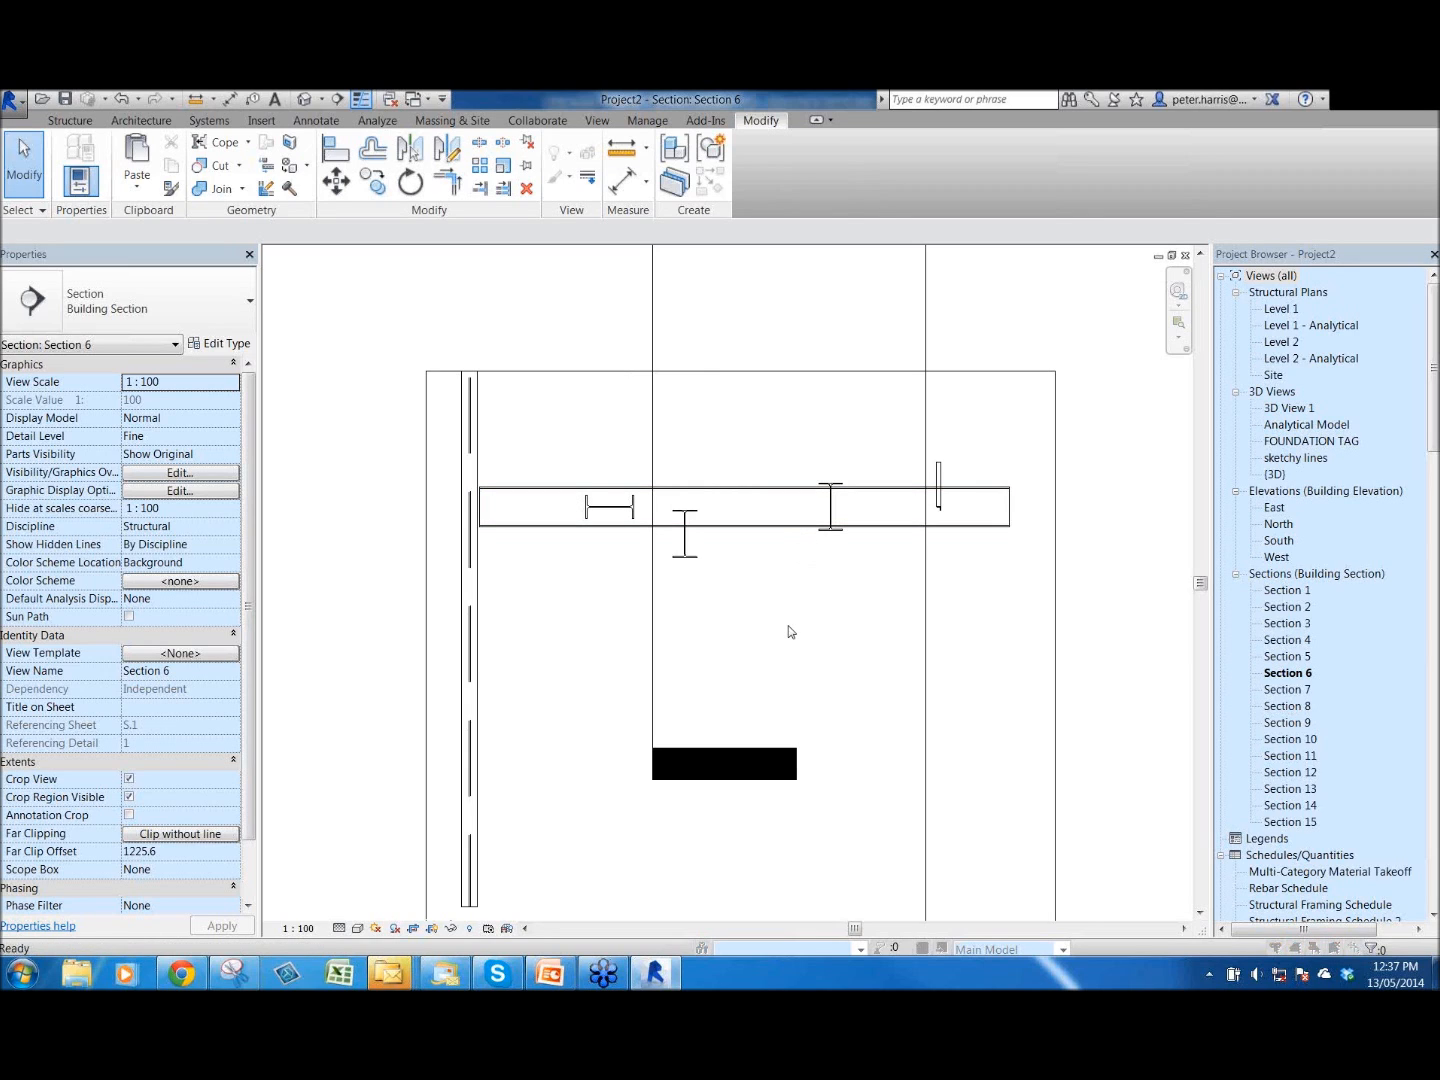
# - Turn on the Location Lines subcategory of Structural Framing in Section 6's visibility and graphic overrides
pyautogui.press('v')
pyautogui.press('v')
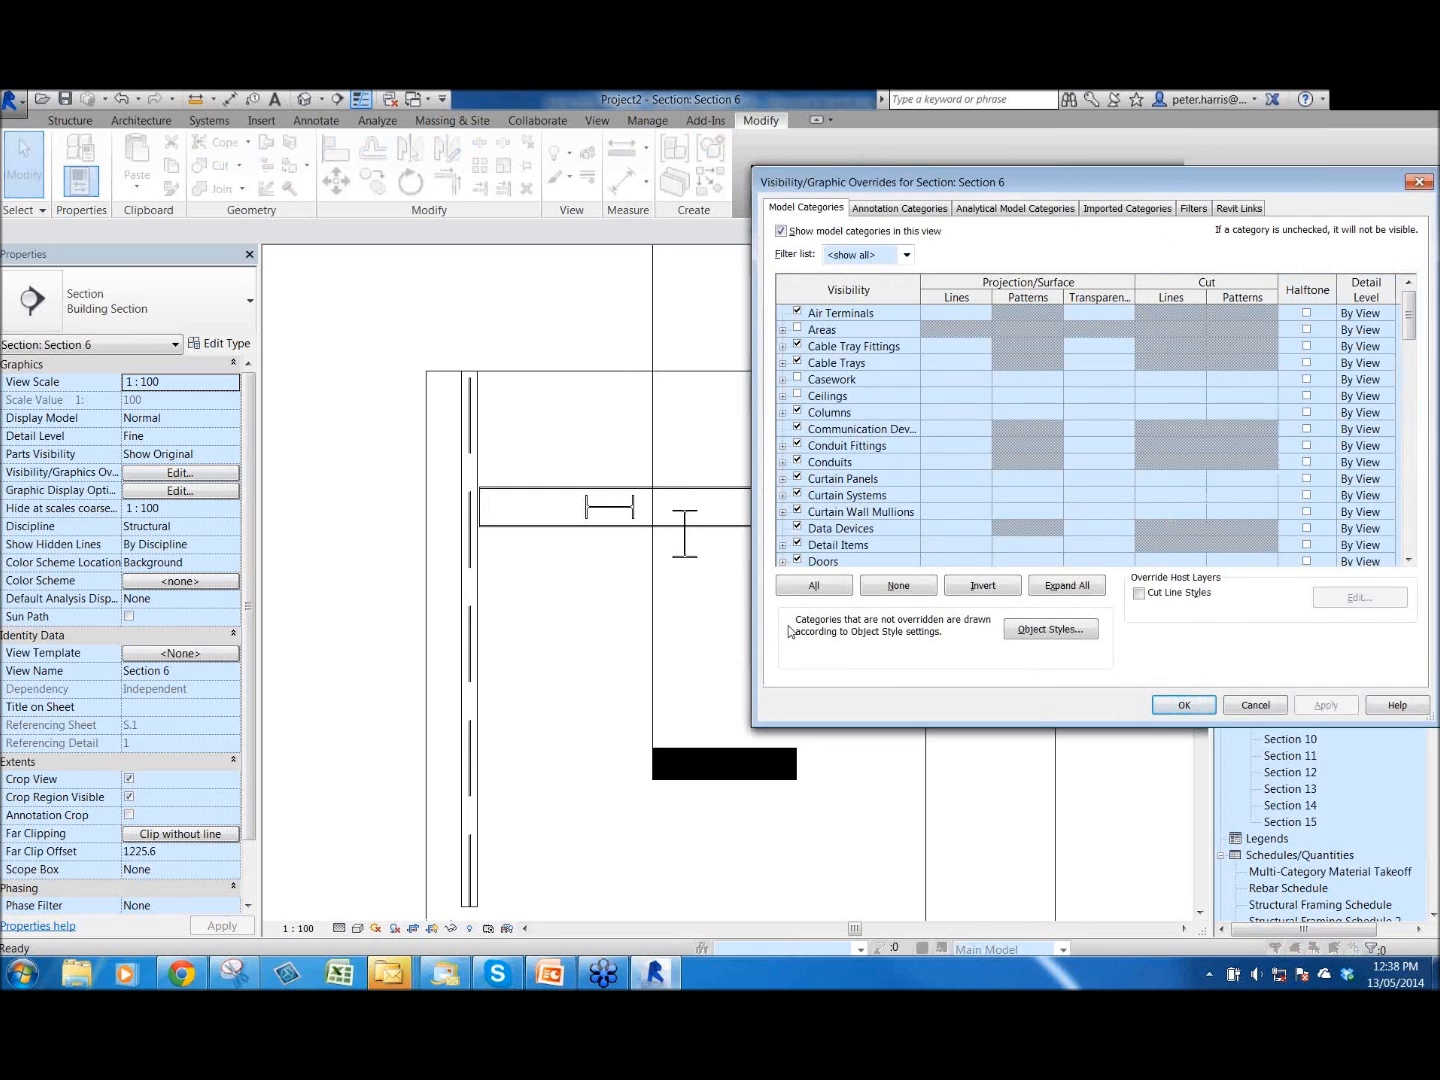
pyautogui.moveTo(985, 190); pyautogui.dragTo(446, 204)
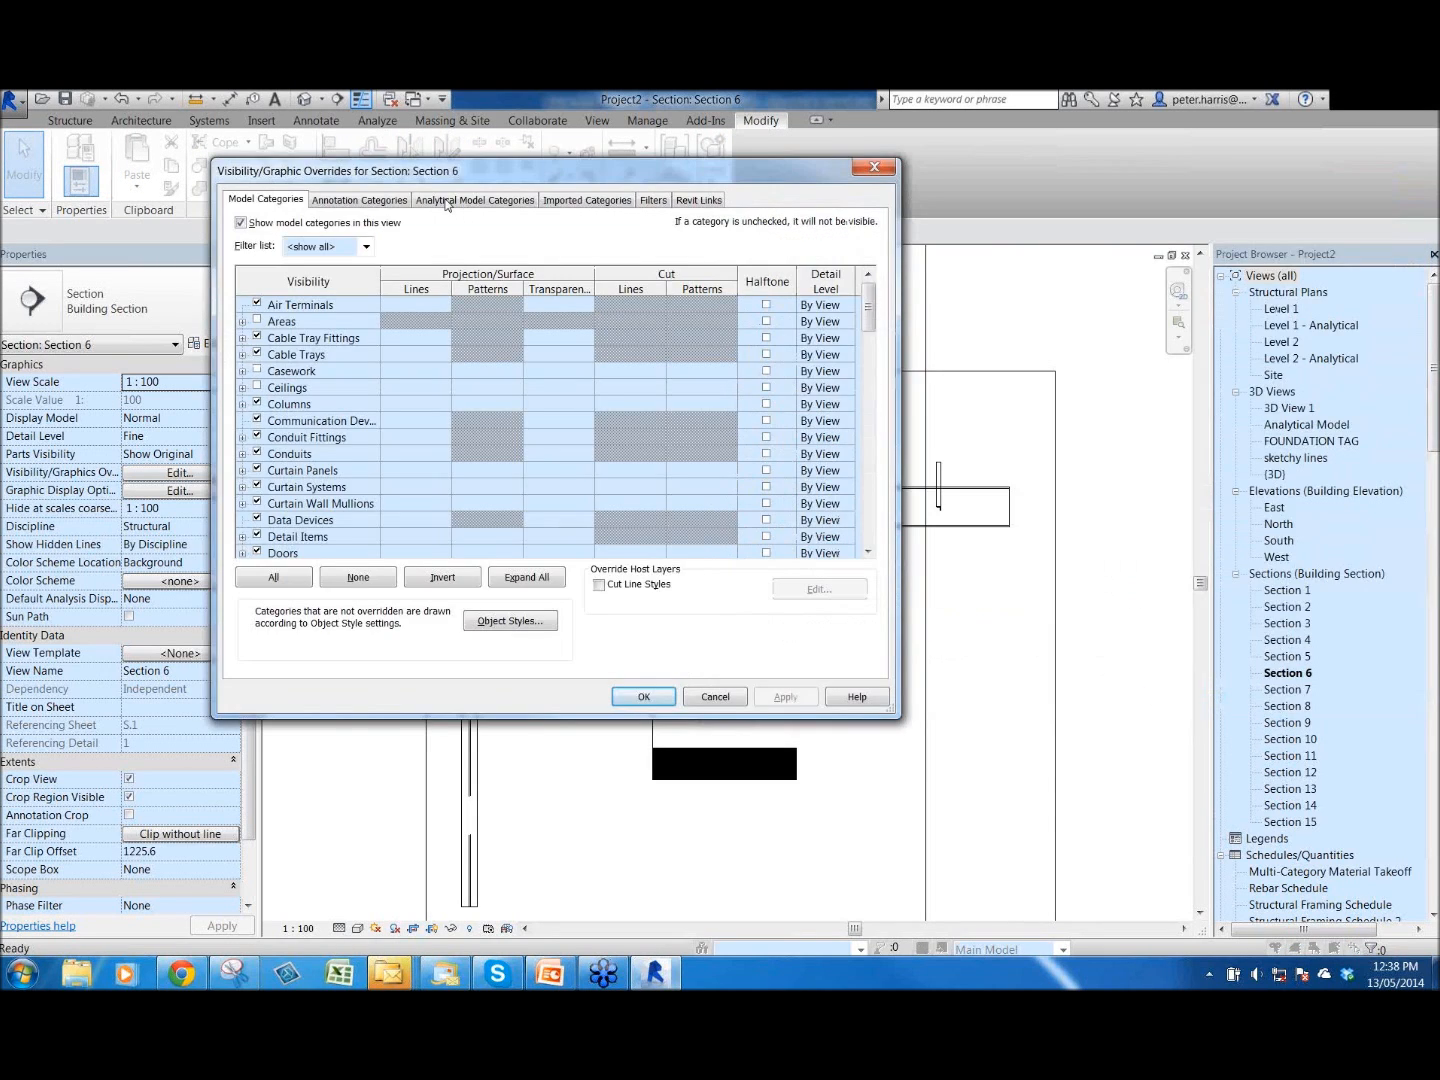
pyautogui.click(245, 454)
pyautogui.scroll(-15, 243, 458)
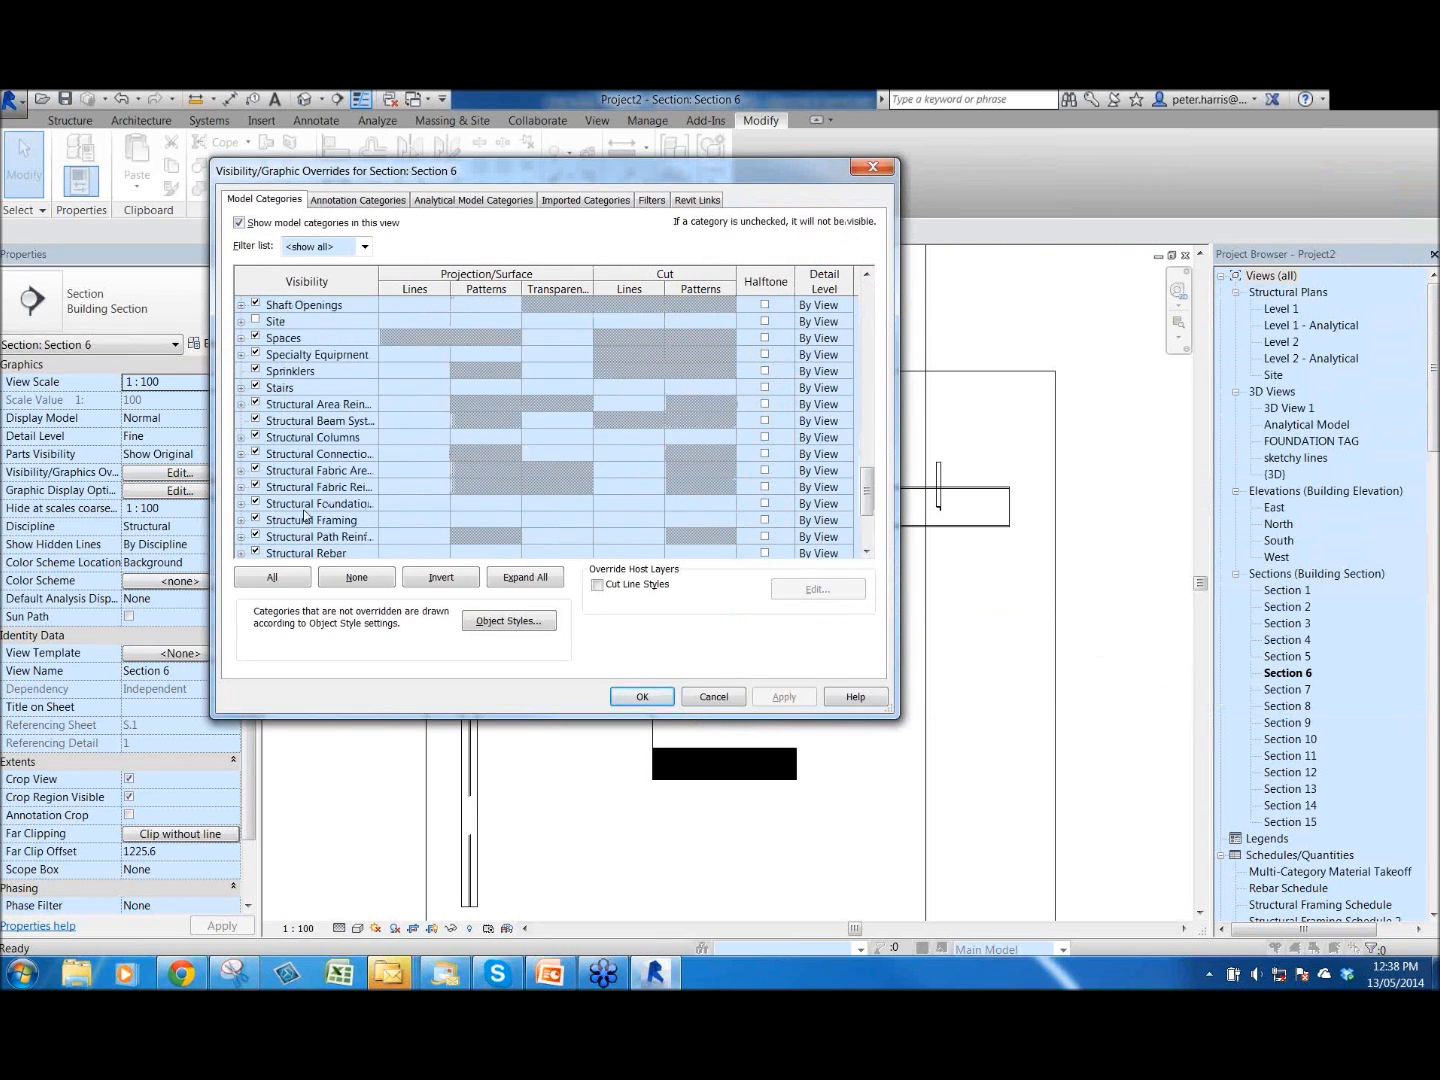
pyautogui.click(241, 454)
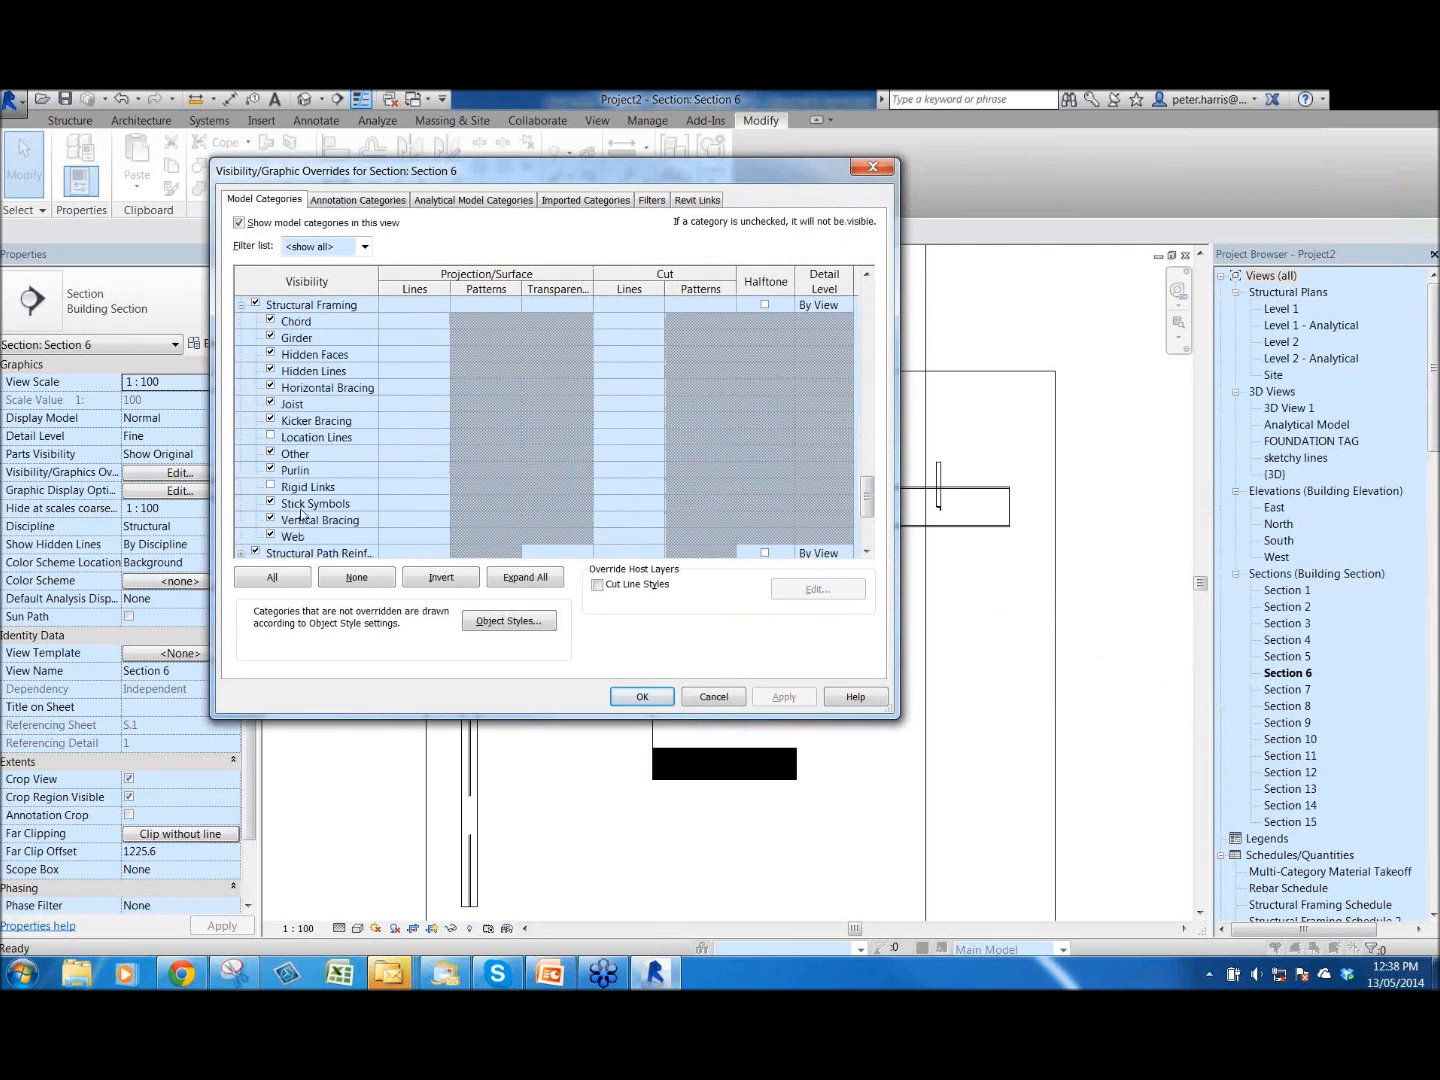
pyautogui.click(270, 437)
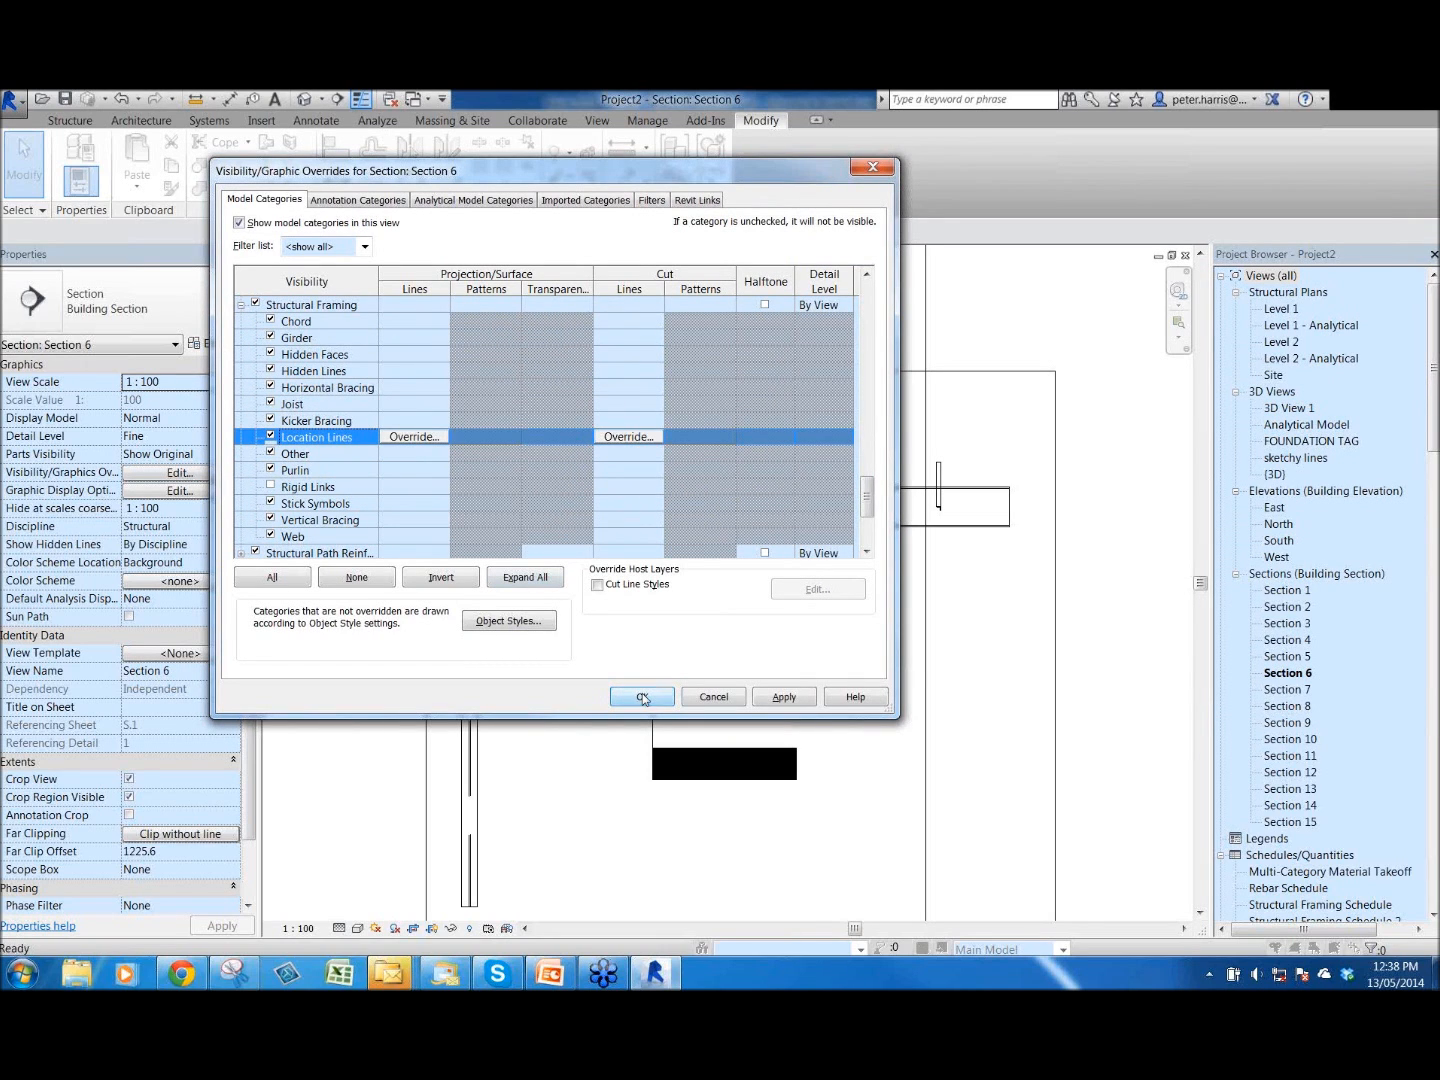
pyautogui.click(642, 697)
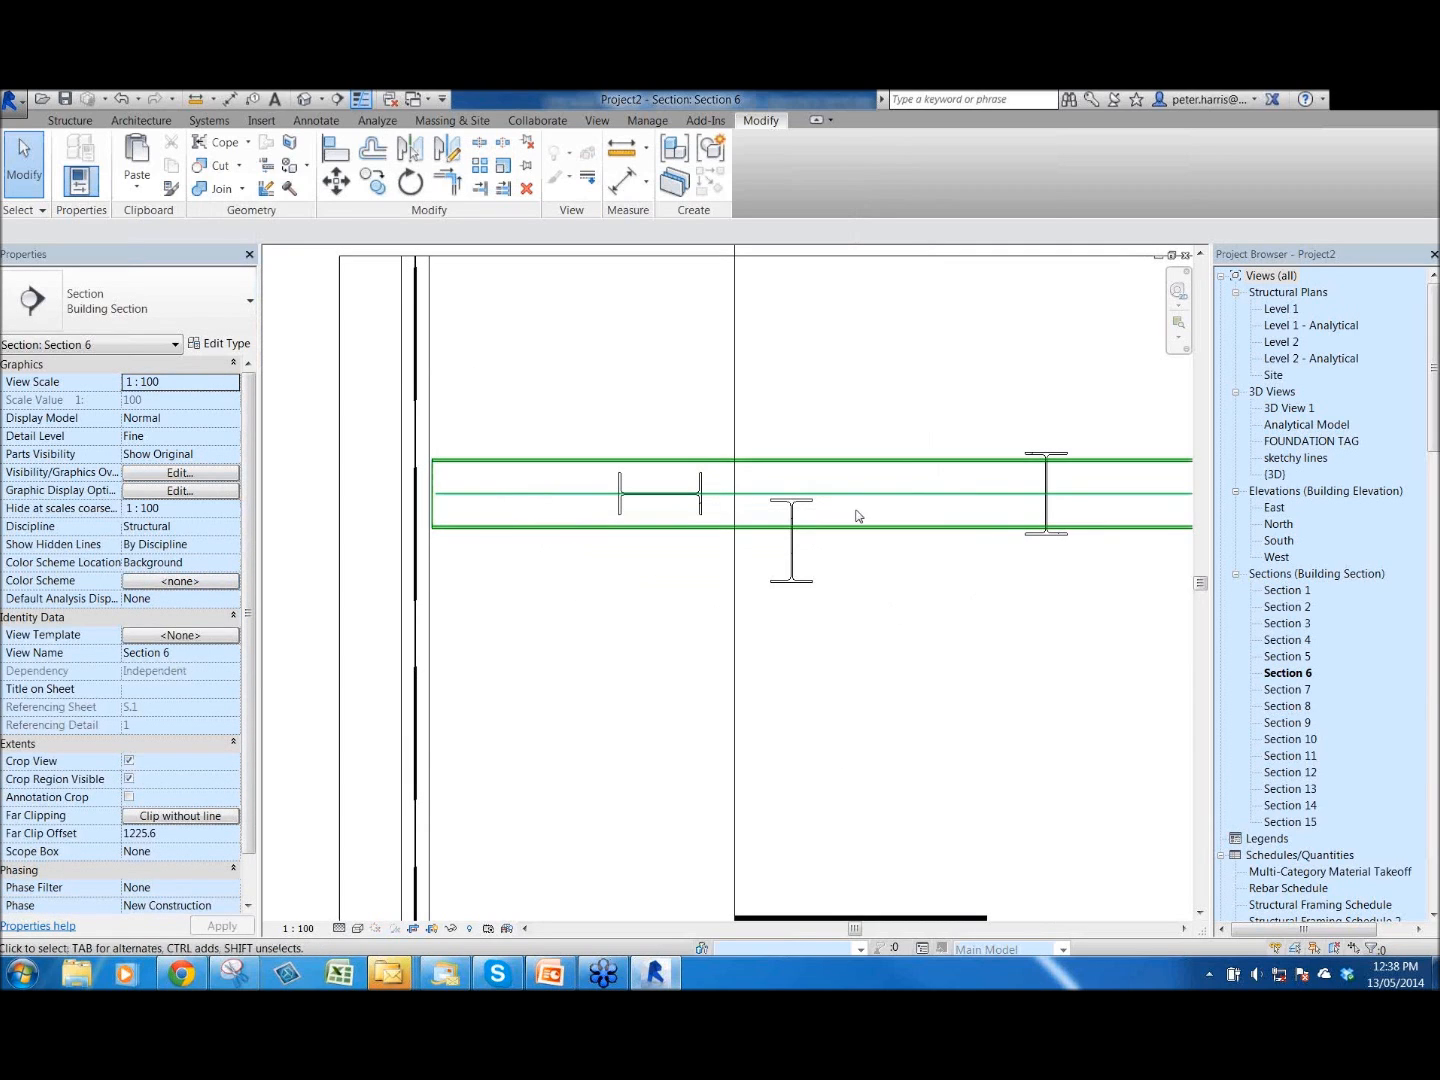
# - Examine the steel beams' location lines in Section 6 and the justification points of the lower 310UB32 beam
pyautogui.scroll(-3, 727, 518)
pyautogui.moveTo(755, 556); pyautogui.dragTo(527, 572, button='middle')
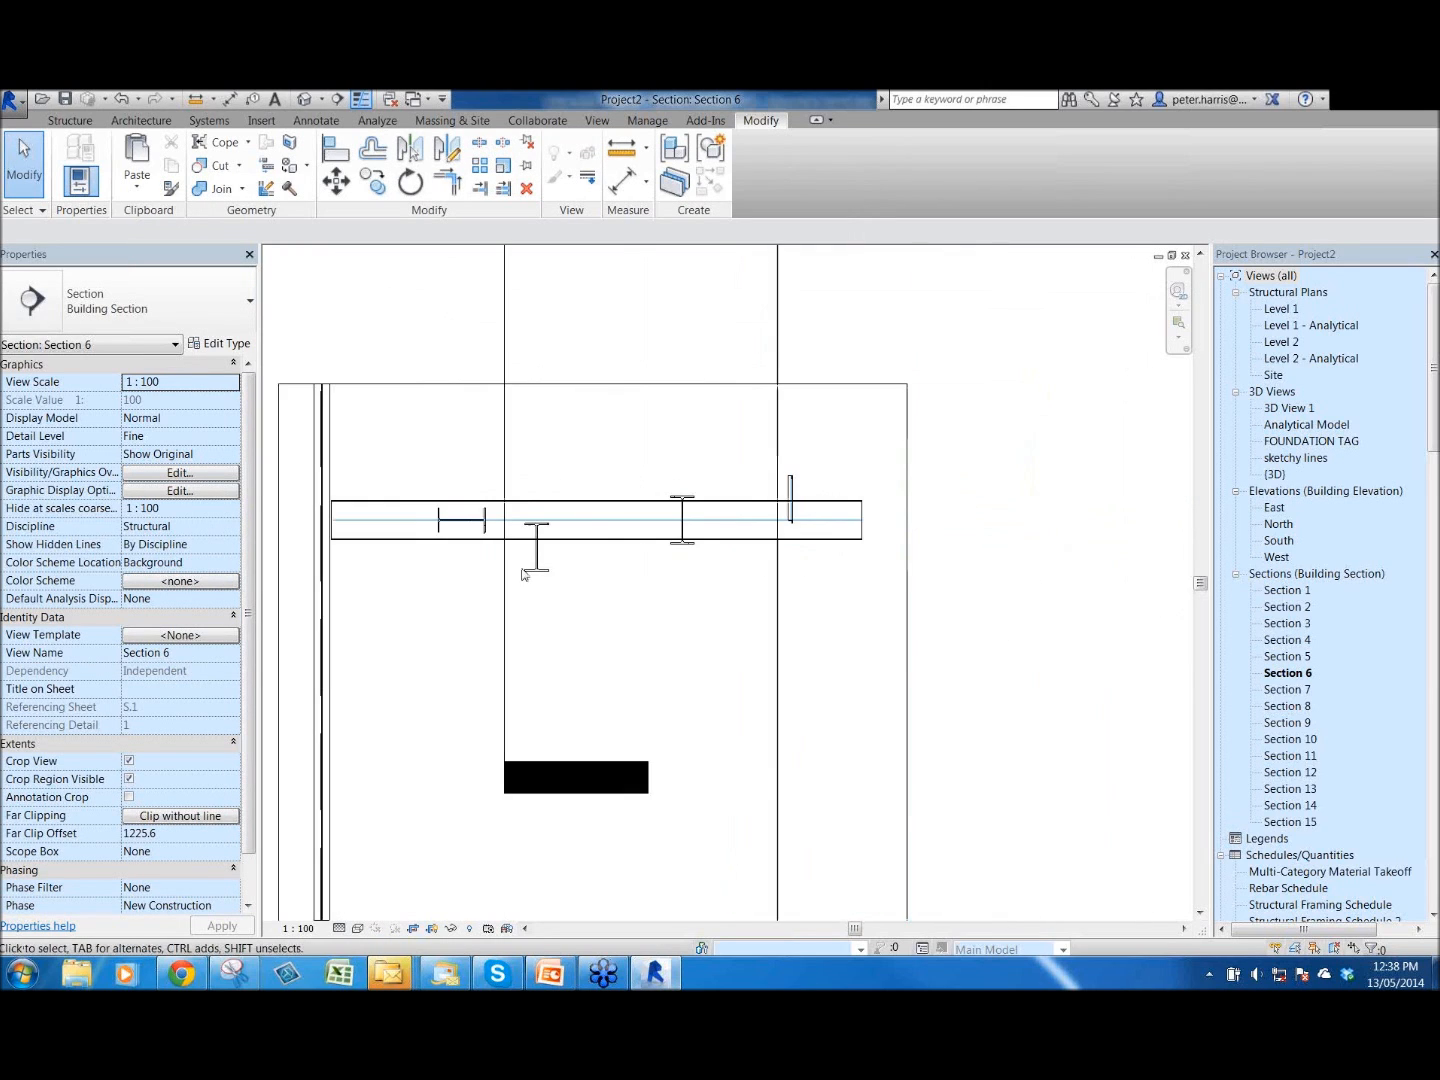
pyautogui.scroll(5, 527, 572)
pyautogui.scroll(3, 877, 588)
pyautogui.scroll(-3, 877, 588)
pyautogui.moveTo(957, 598); pyautogui.dragTo(595, 687, button='middle')
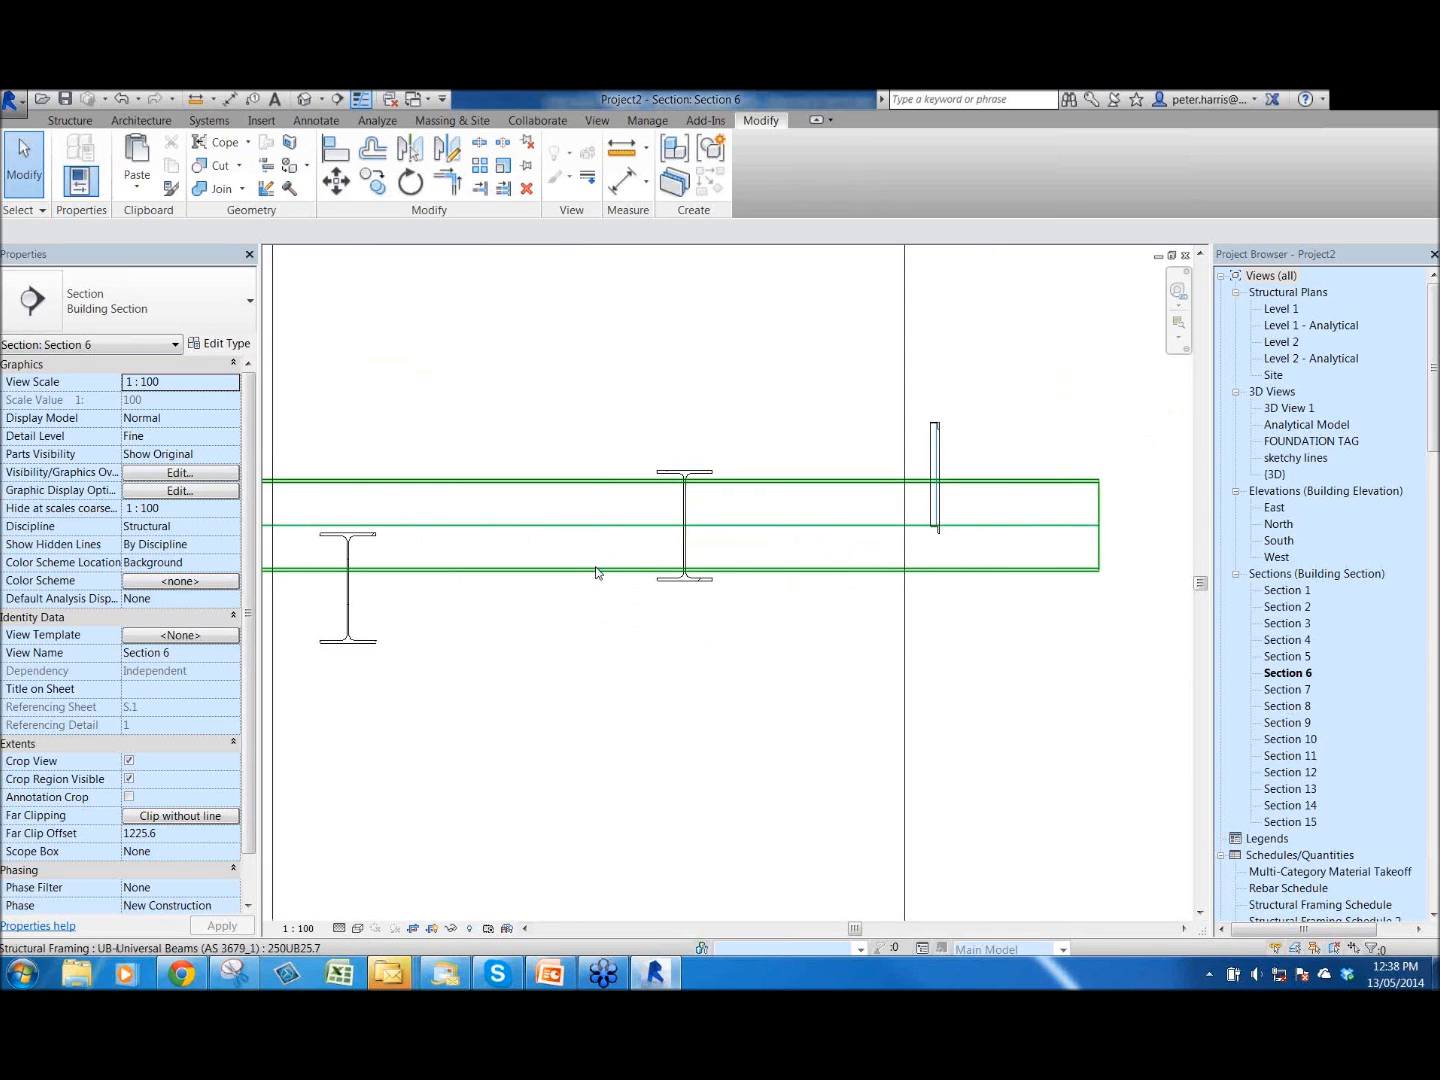
pyautogui.moveTo(600, 623); pyautogui.dragTo(870, 612, button='middle')
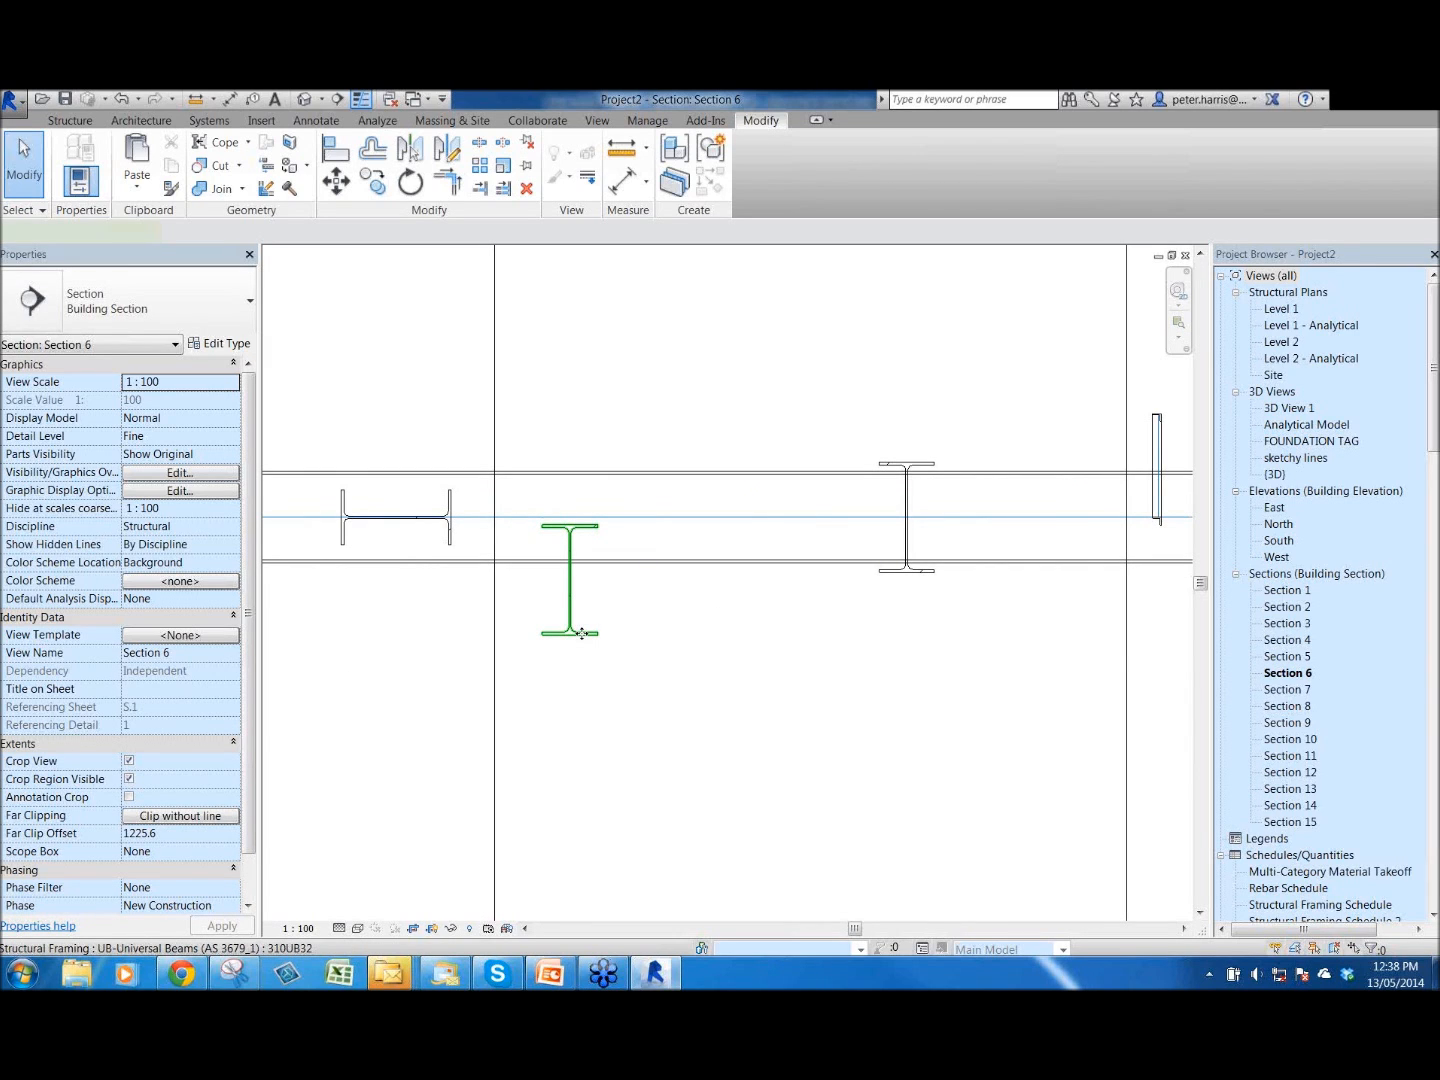
pyautogui.click(581, 633)
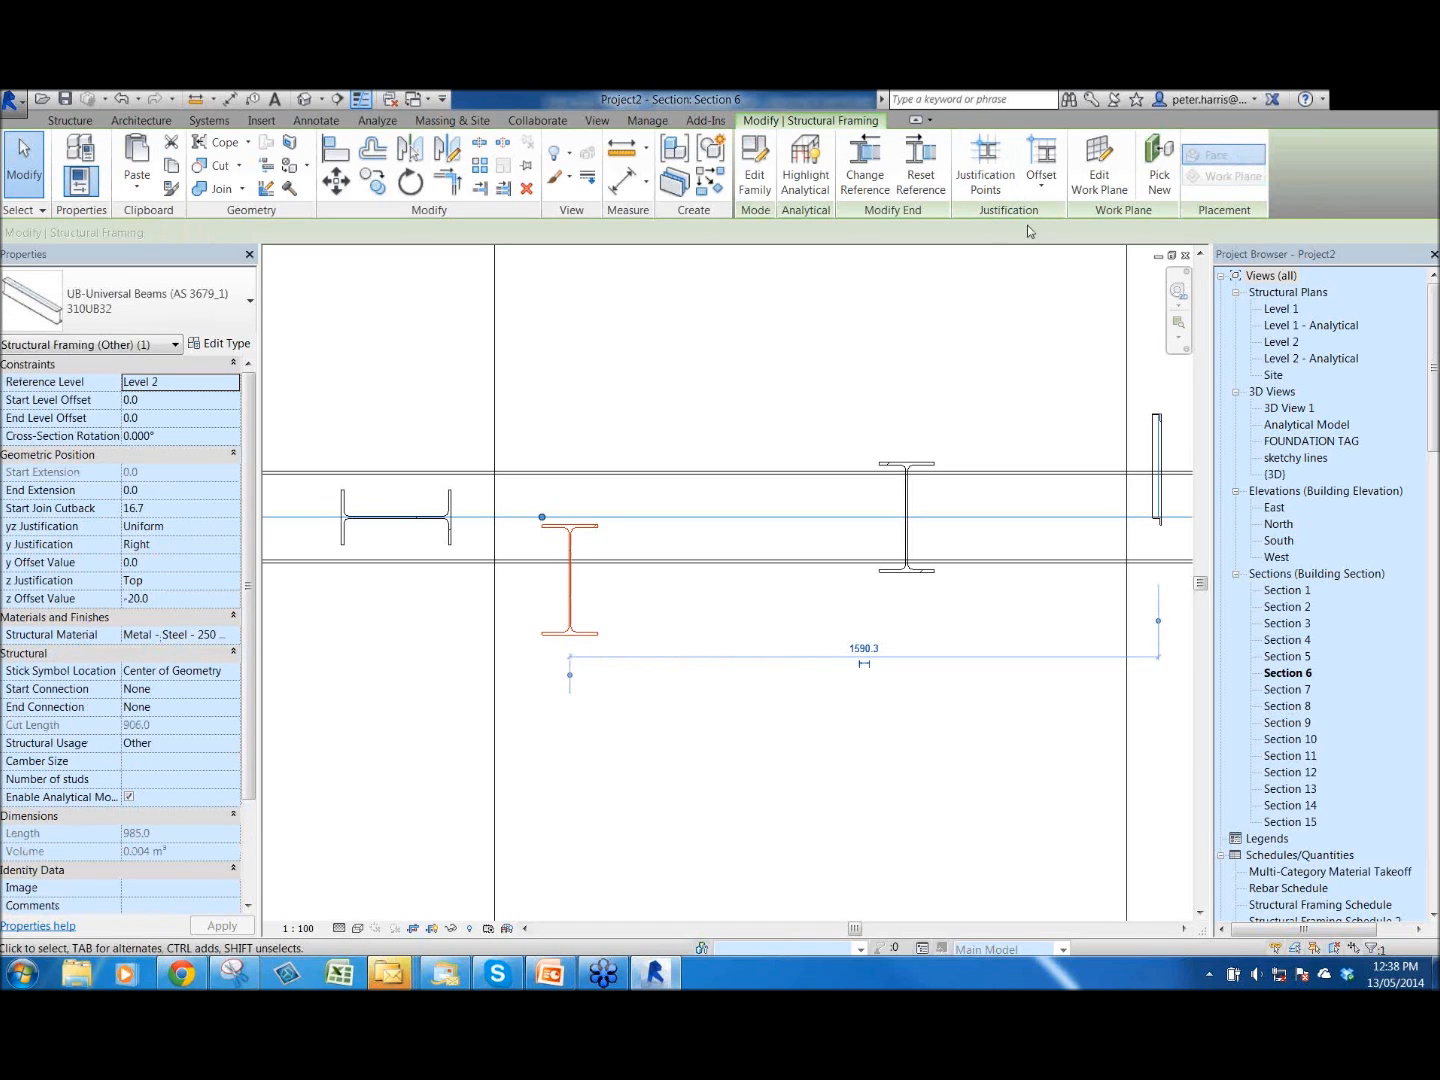
pyautogui.click(990, 180)
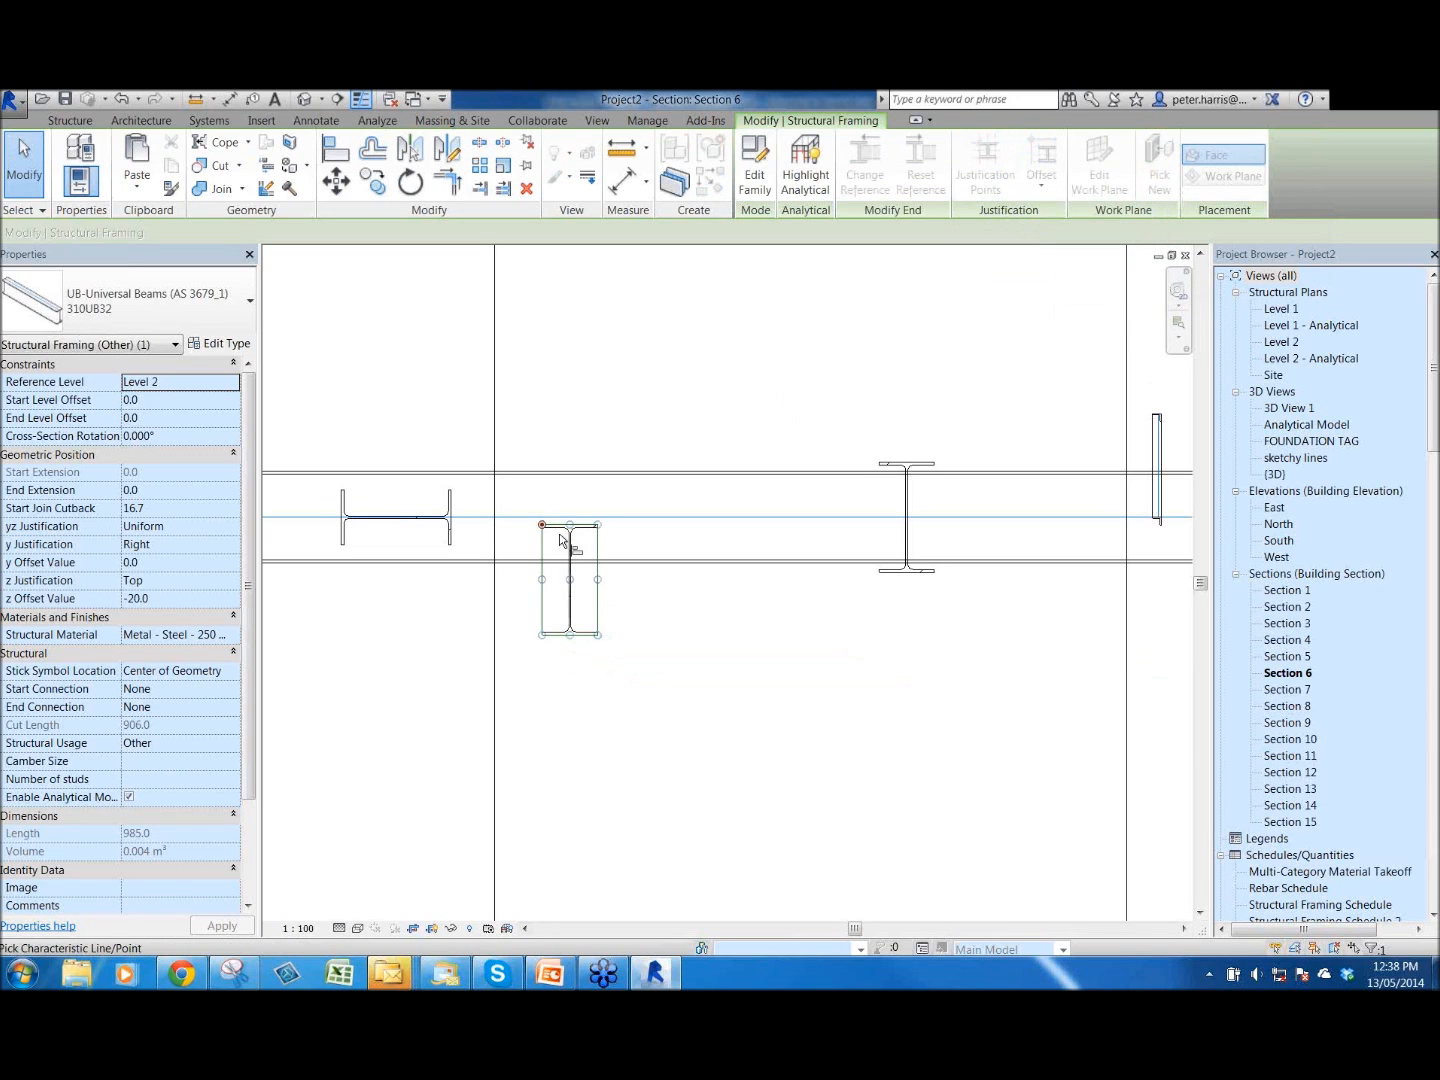
pyautogui.click(588, 641)
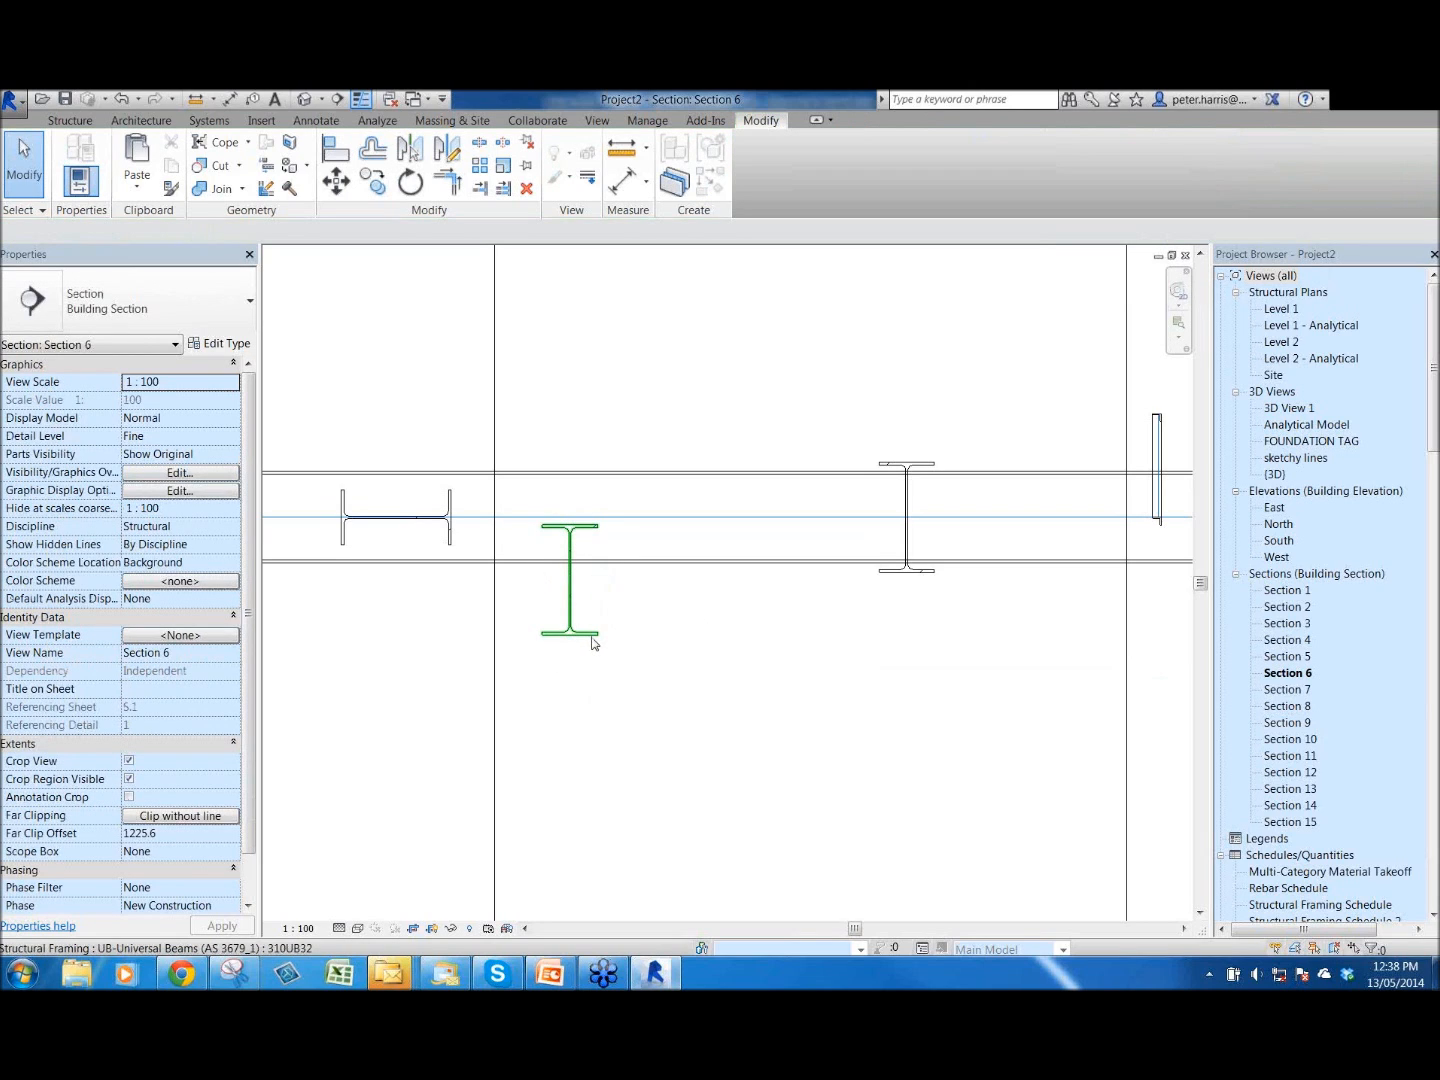
pyautogui.click(589, 641)
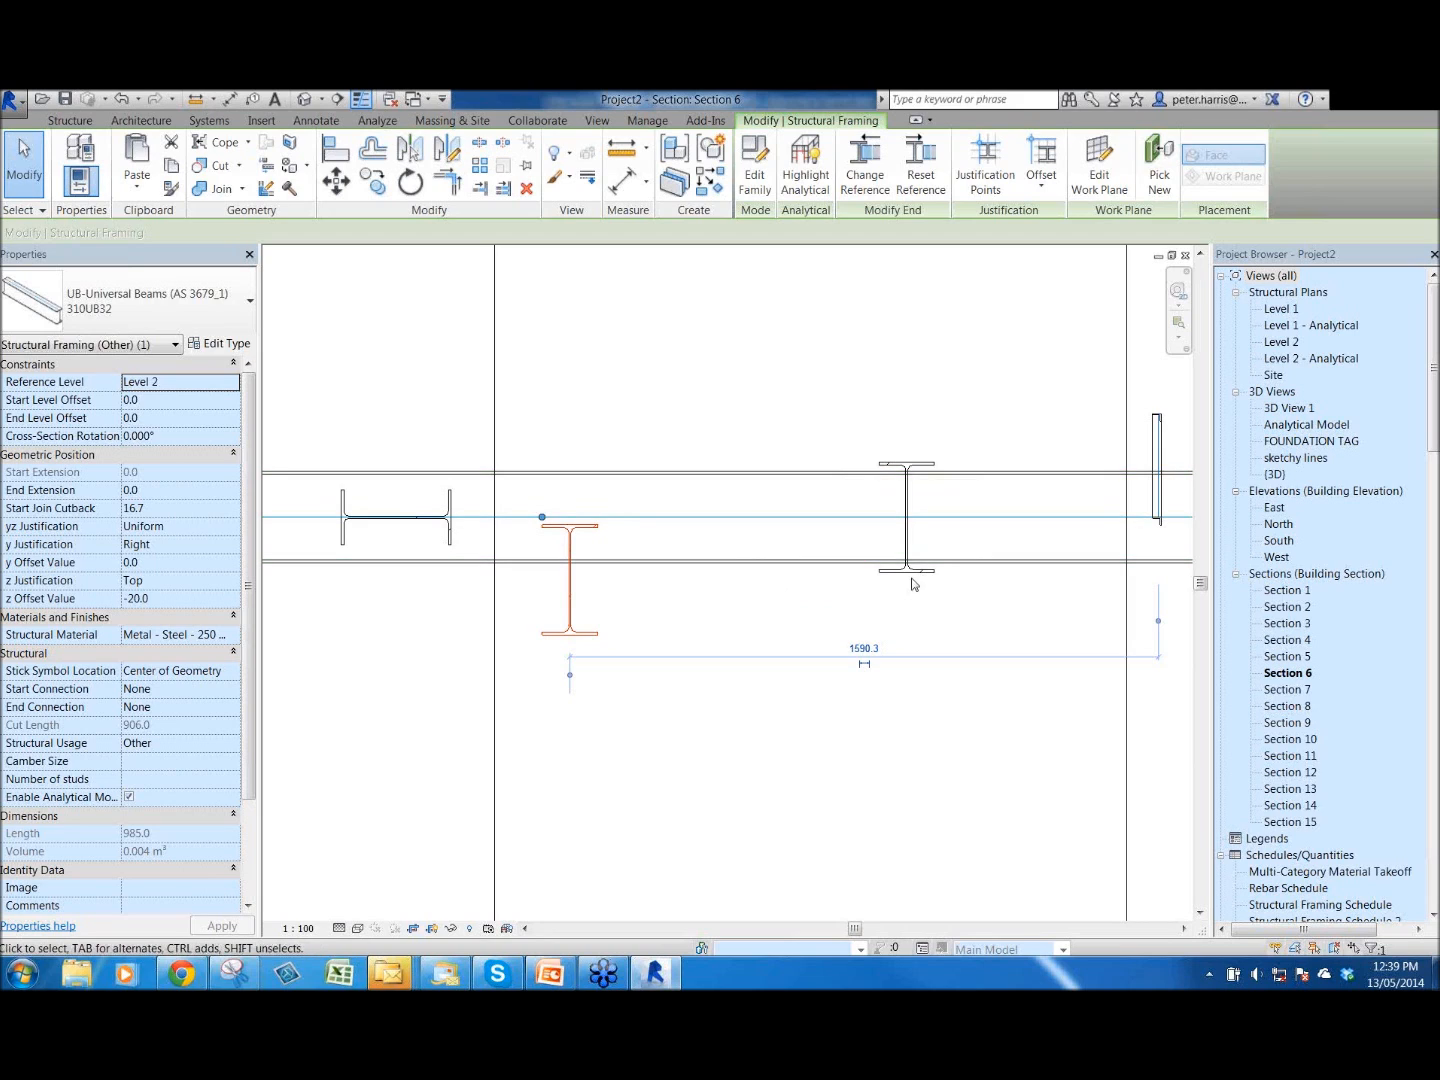
# - Move the origin-justified 310UB32 beam's justification point to the top centre of its profile, setting z Justification to Top
pyautogui.click(983, 630)
pyautogui.click(989, 634)
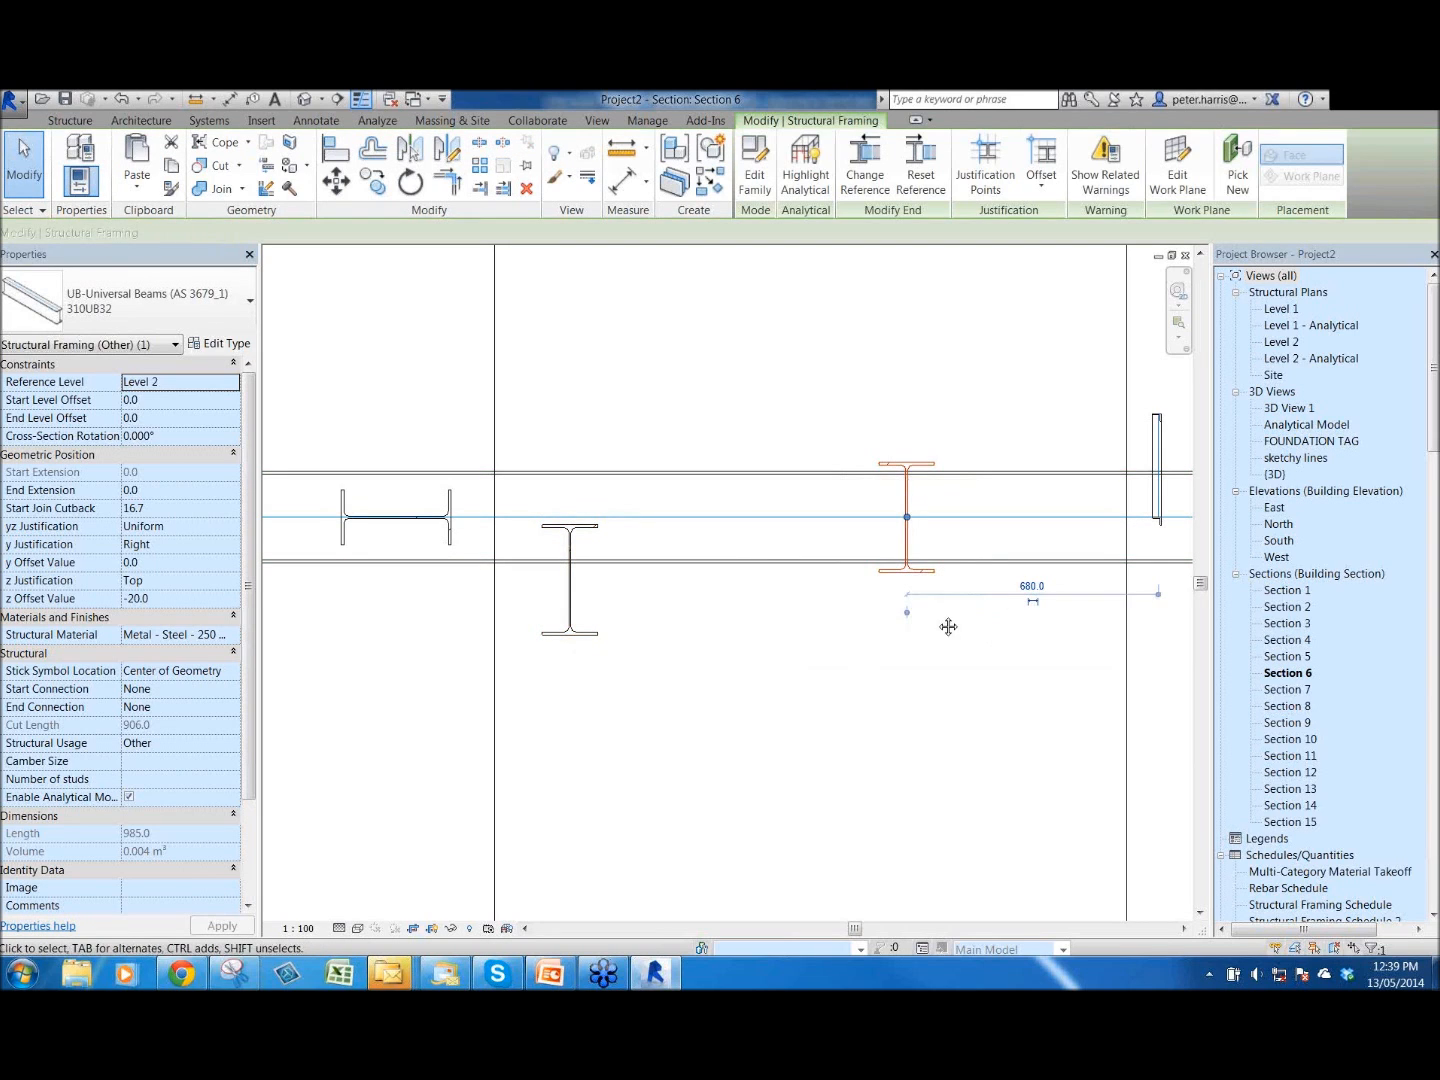
pyautogui.moveTo(916, 630); pyautogui.dragTo(780, 661, button='middle')
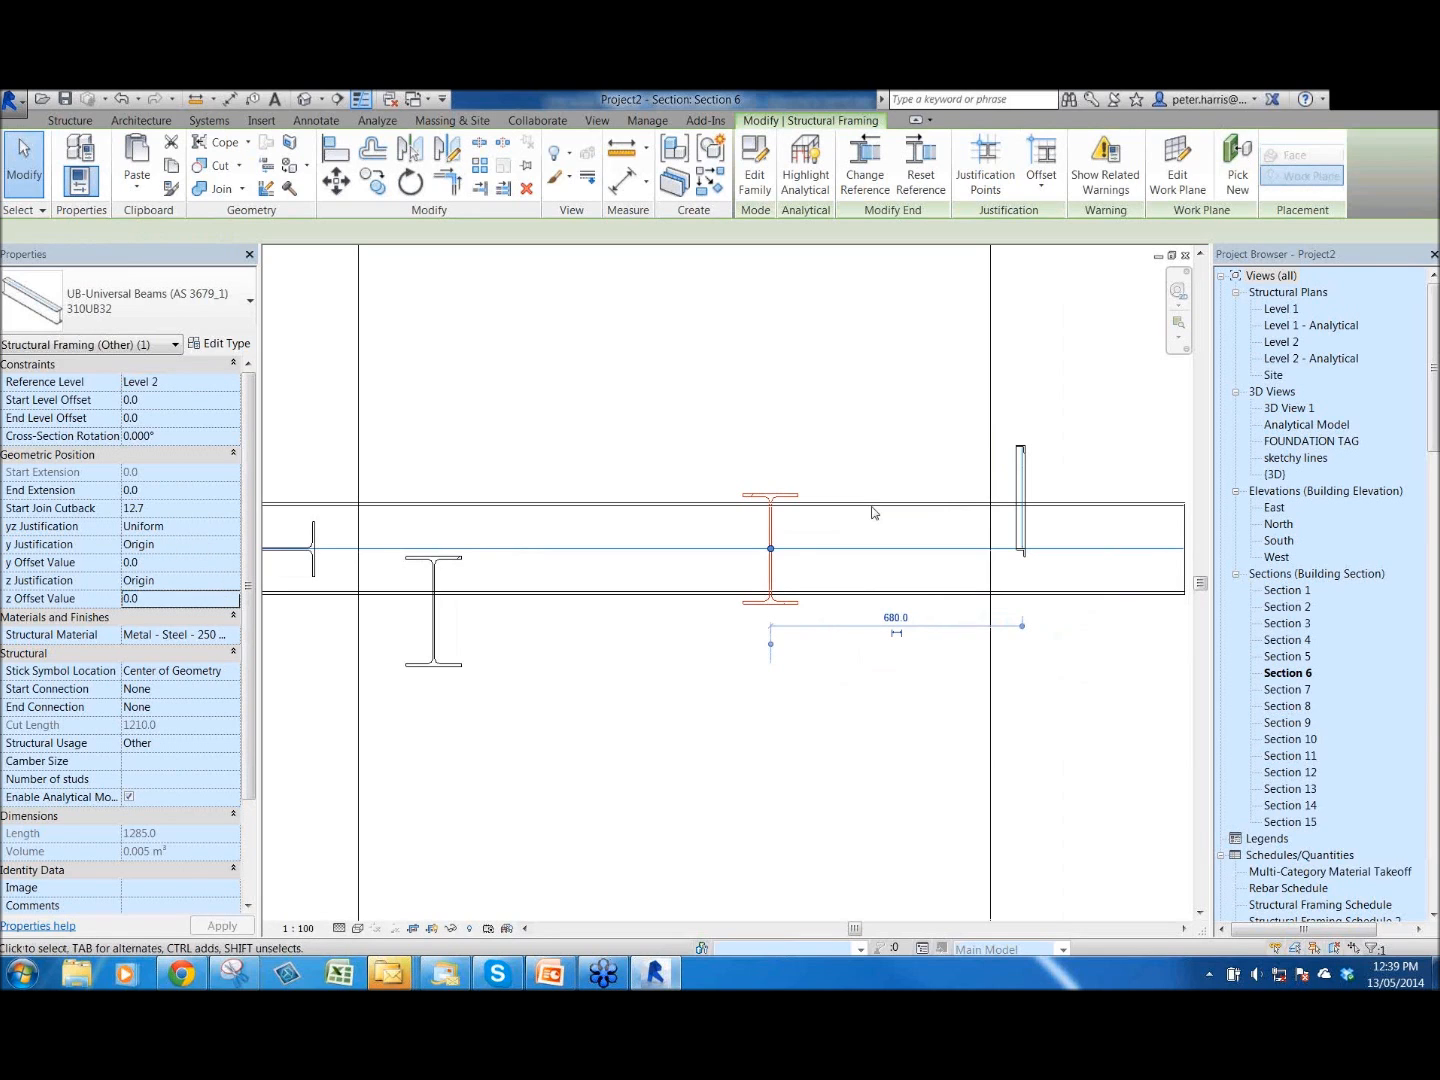
pyautogui.click(985, 163)
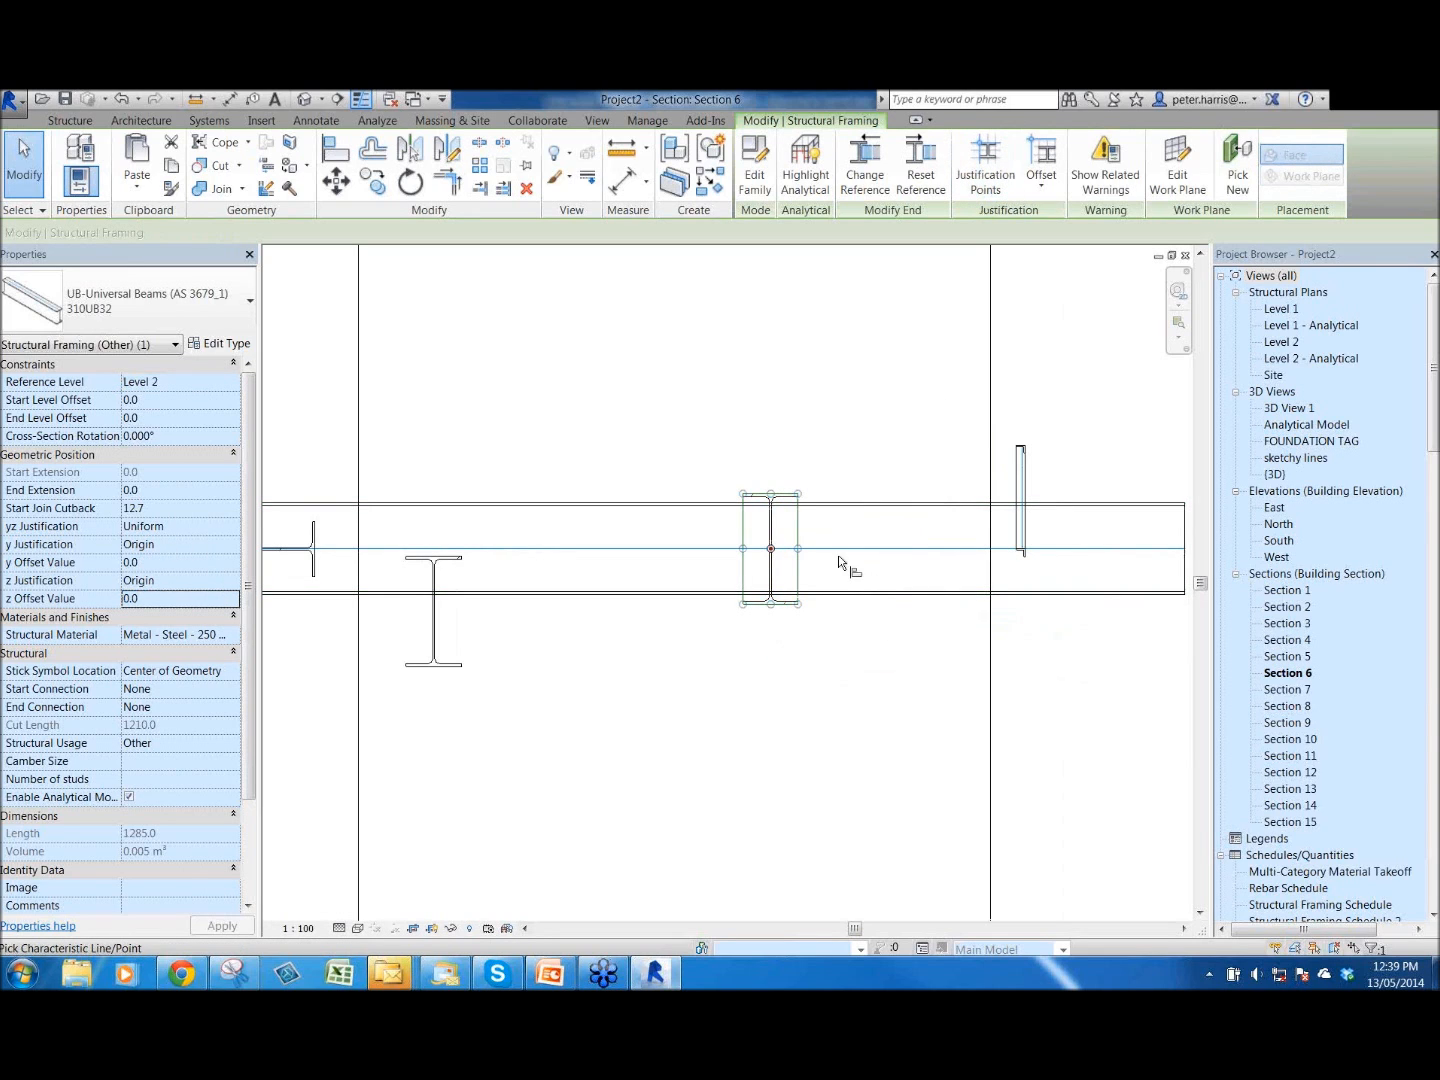
pyautogui.click(770, 494)
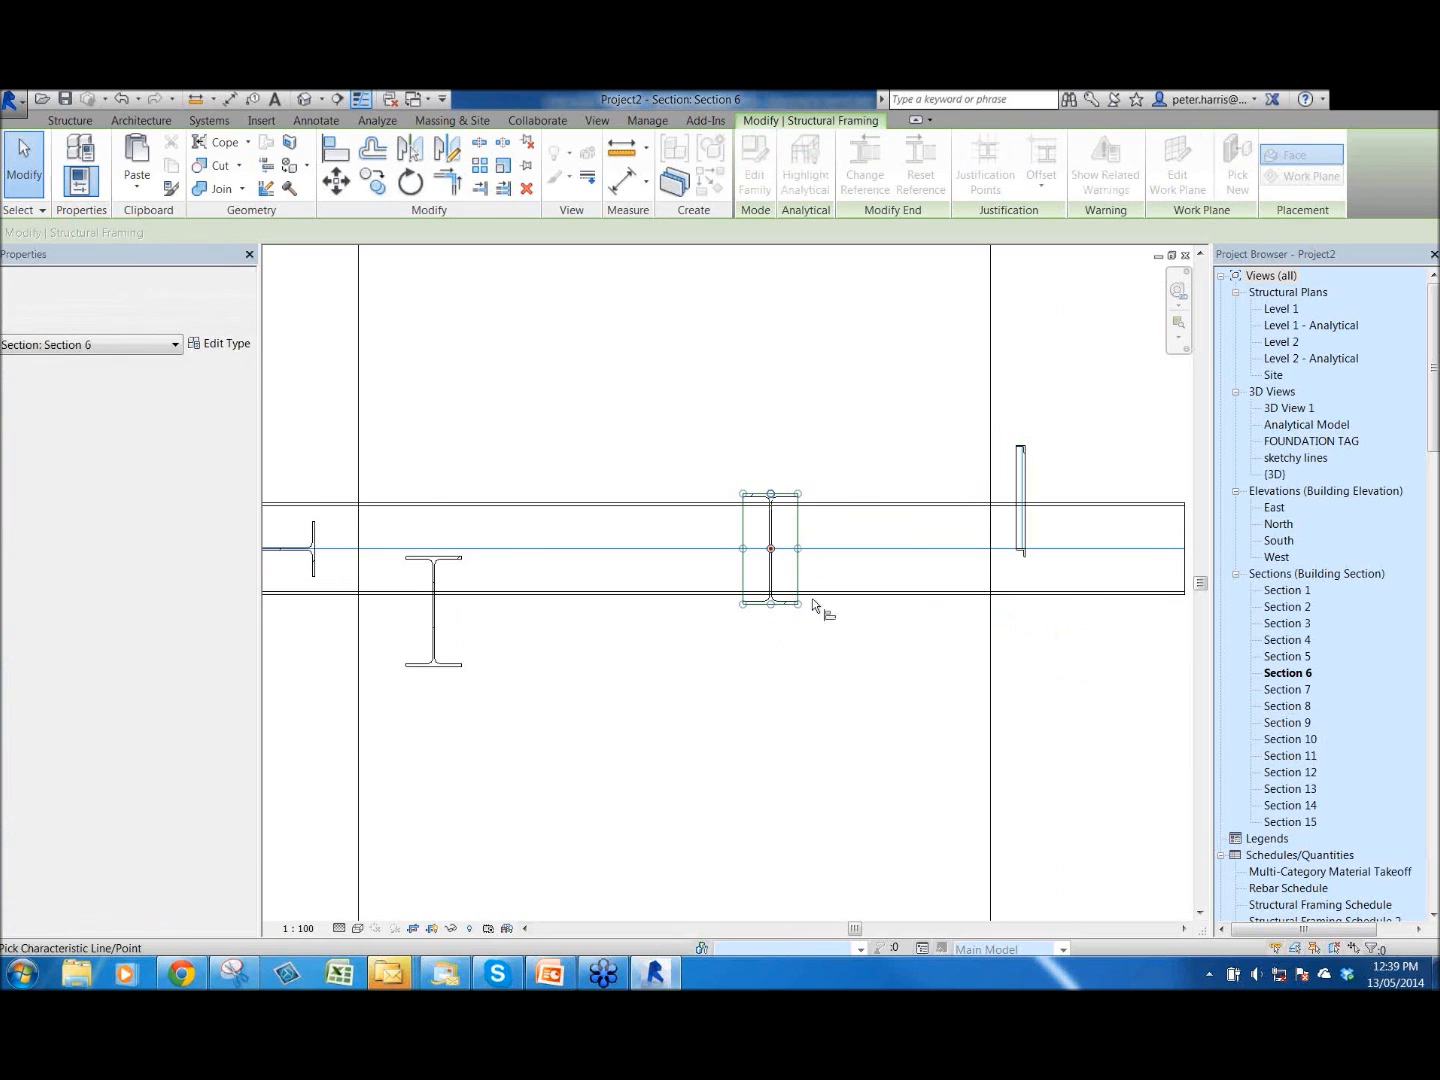
pyautogui.scroll(2, 787, 543)
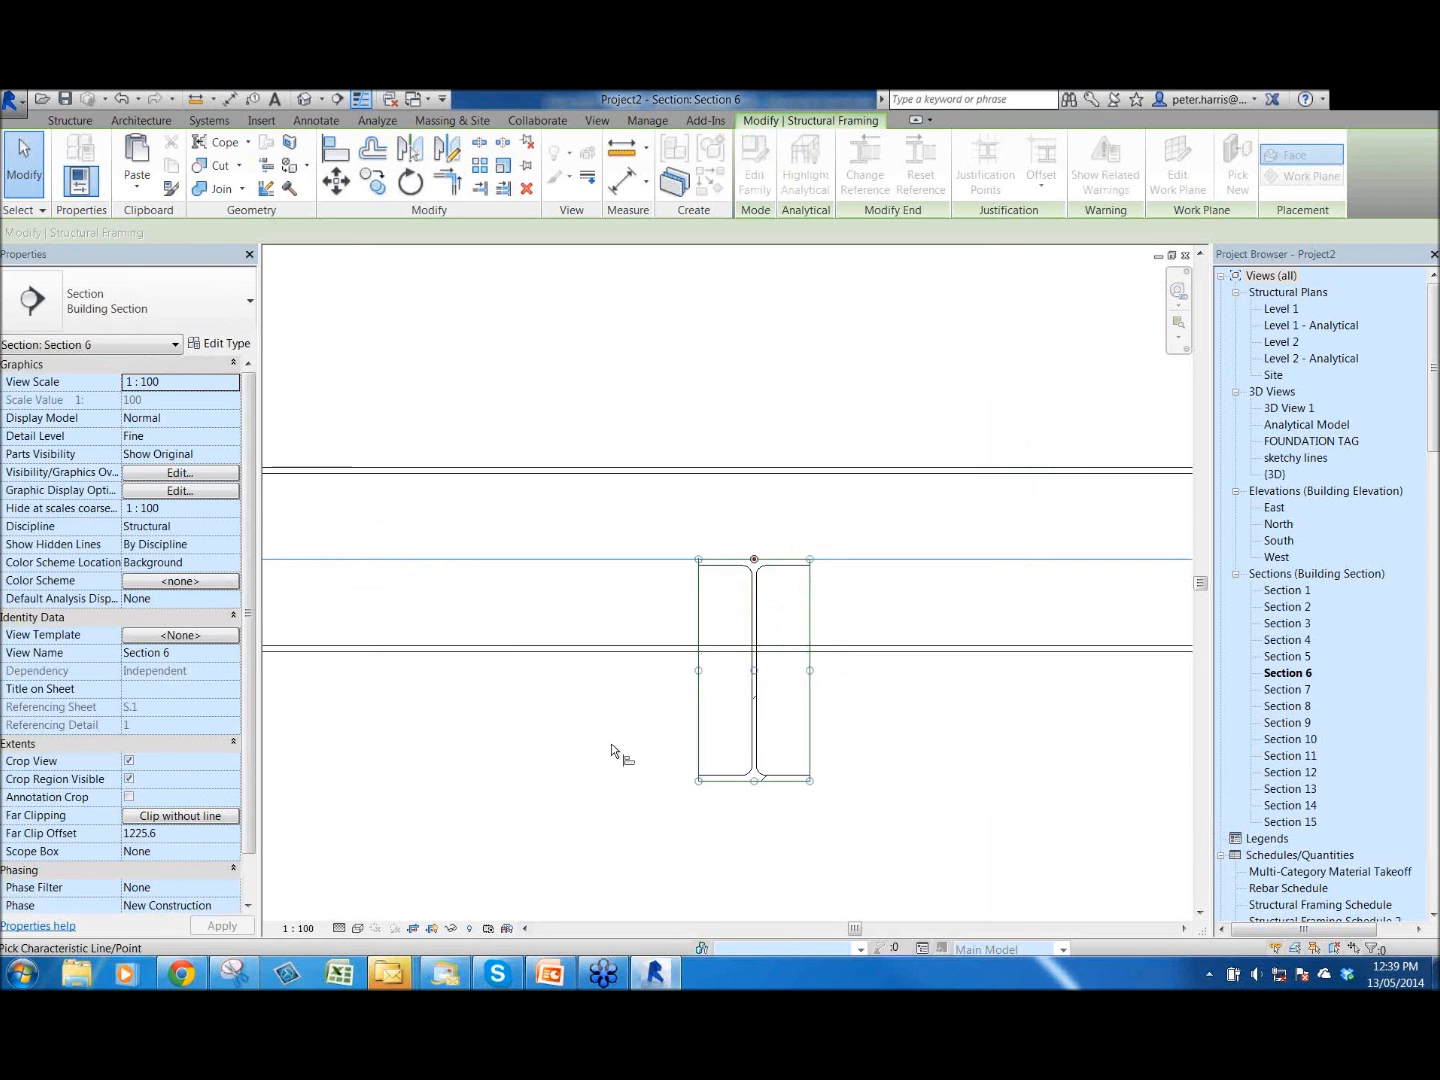
pyautogui.press('Escape')
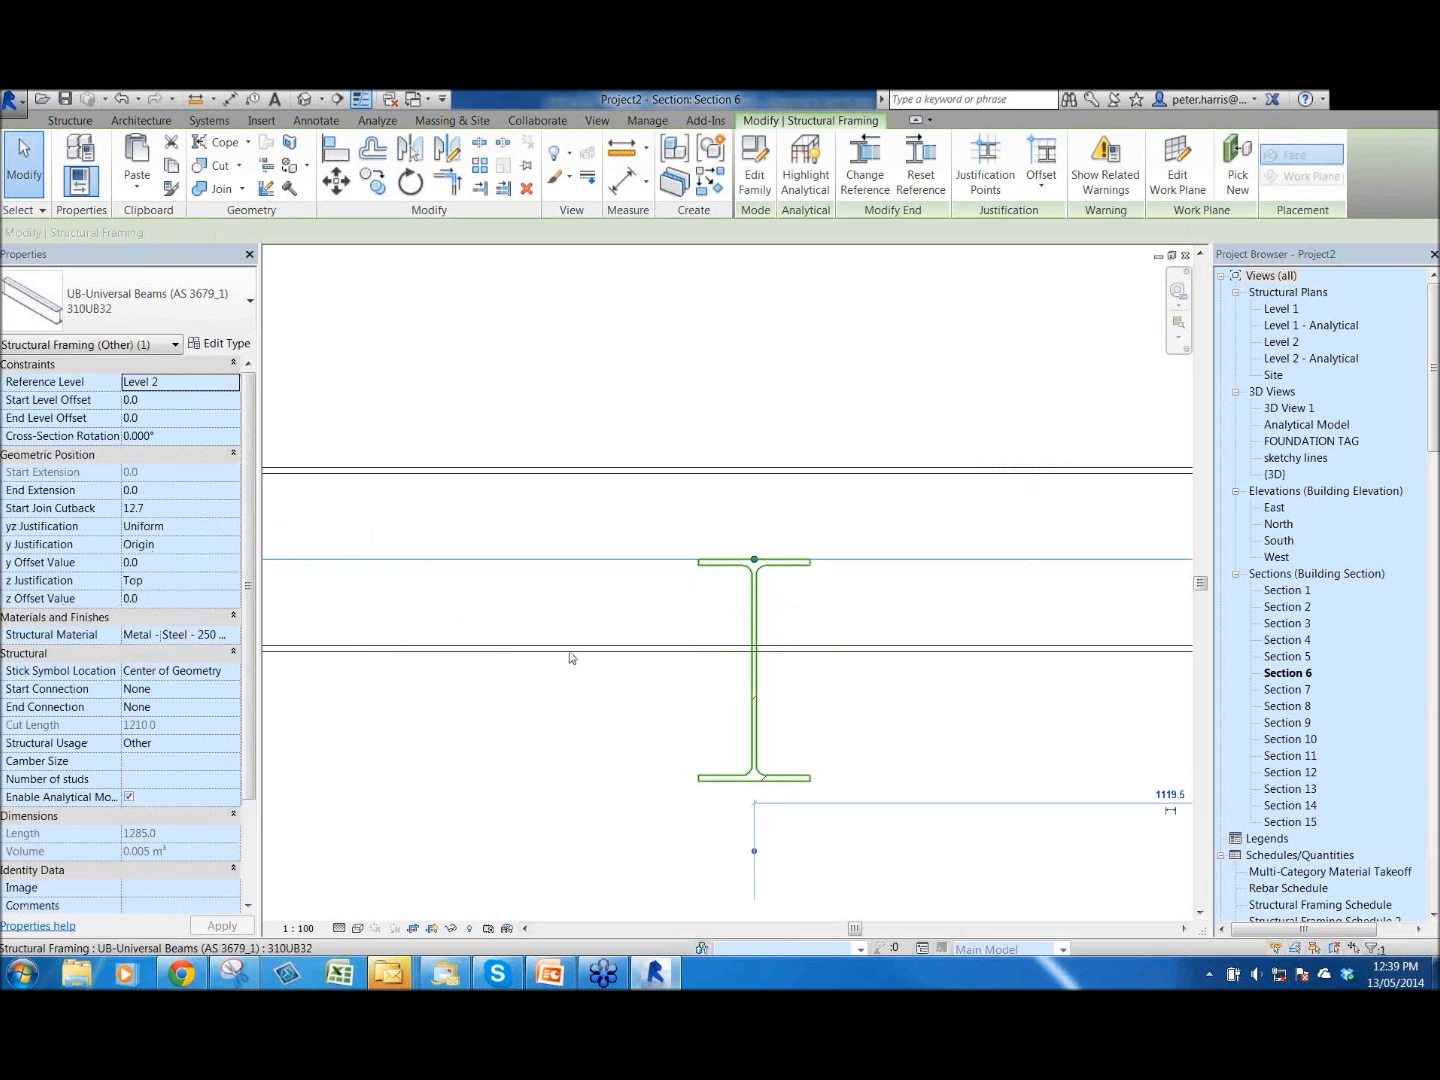
pyautogui.scroll(-2, 877, 649)
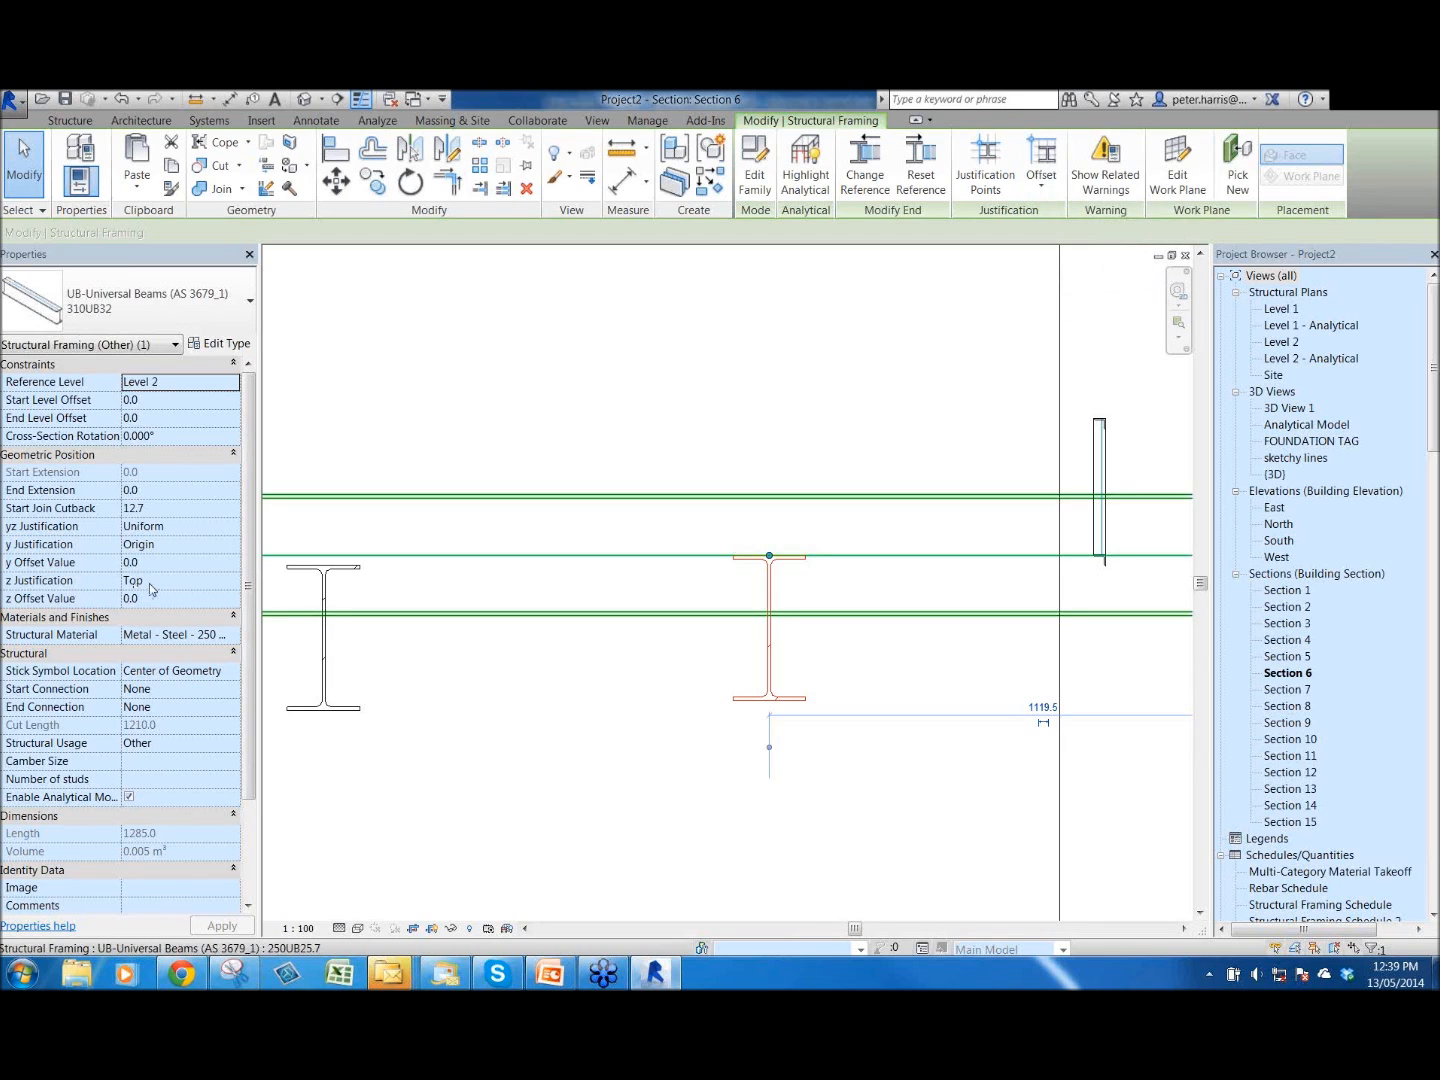
# - Offset the same 310UB32 beam sideways so its flange edge meets the location line, giving a y Offset Value of -75.0
pyautogui.click(1044, 182)
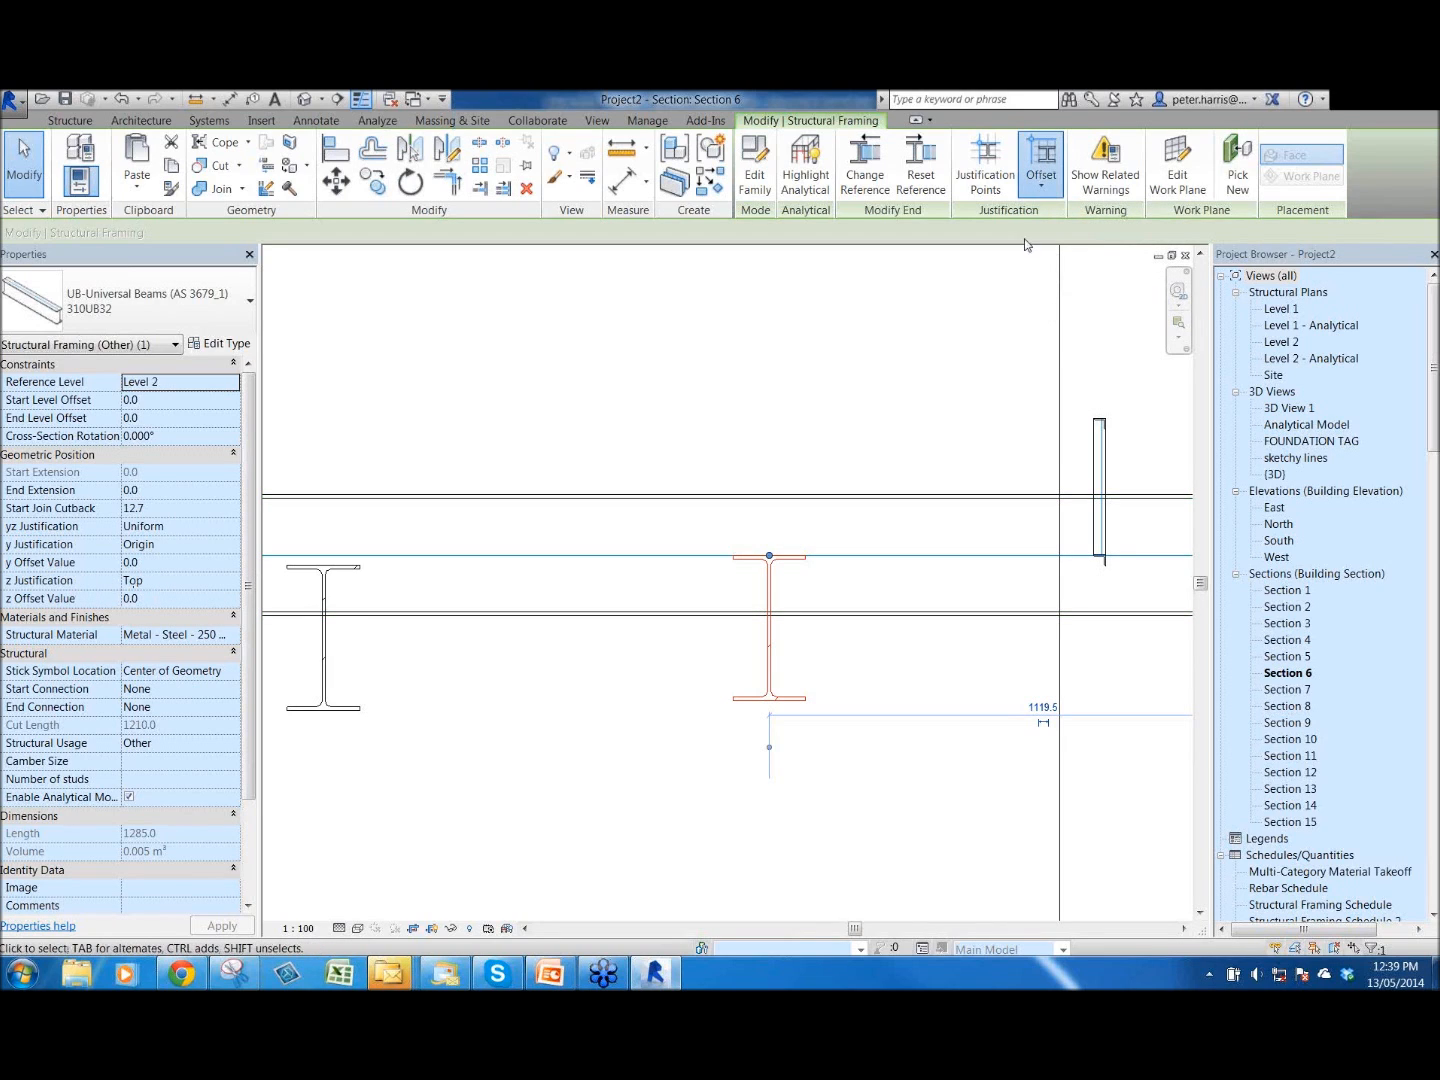
pyautogui.click(1068, 222)
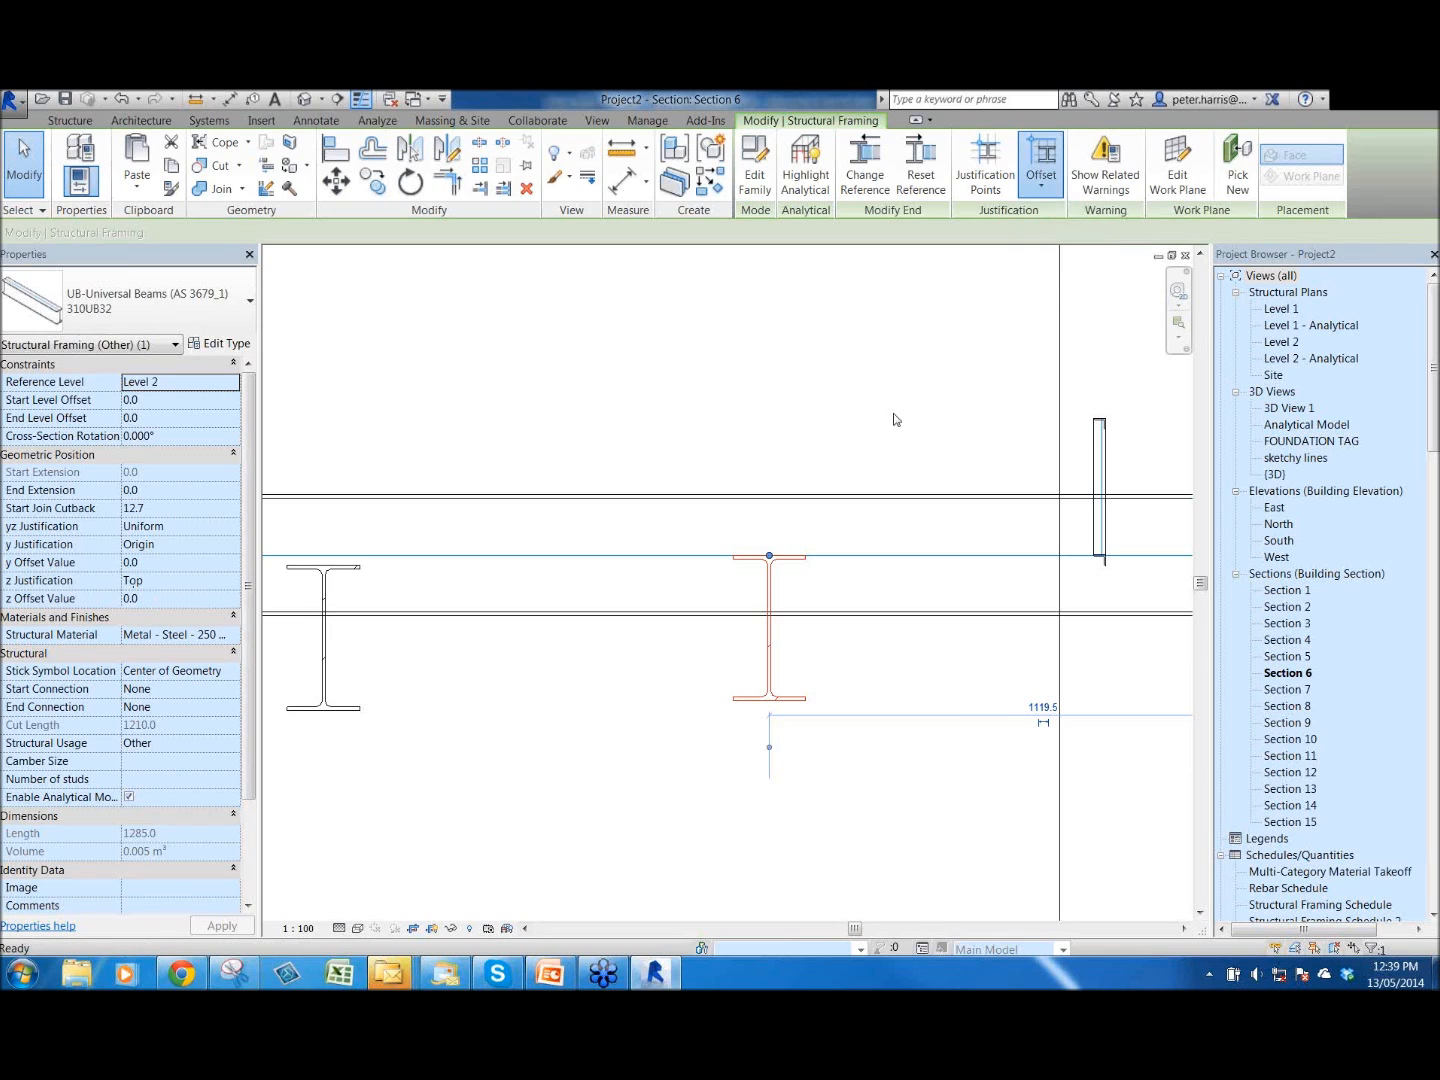
pyautogui.scroll(3, 778, 585)
pyautogui.moveTo(751, 521); pyautogui.dragTo(605, 521)
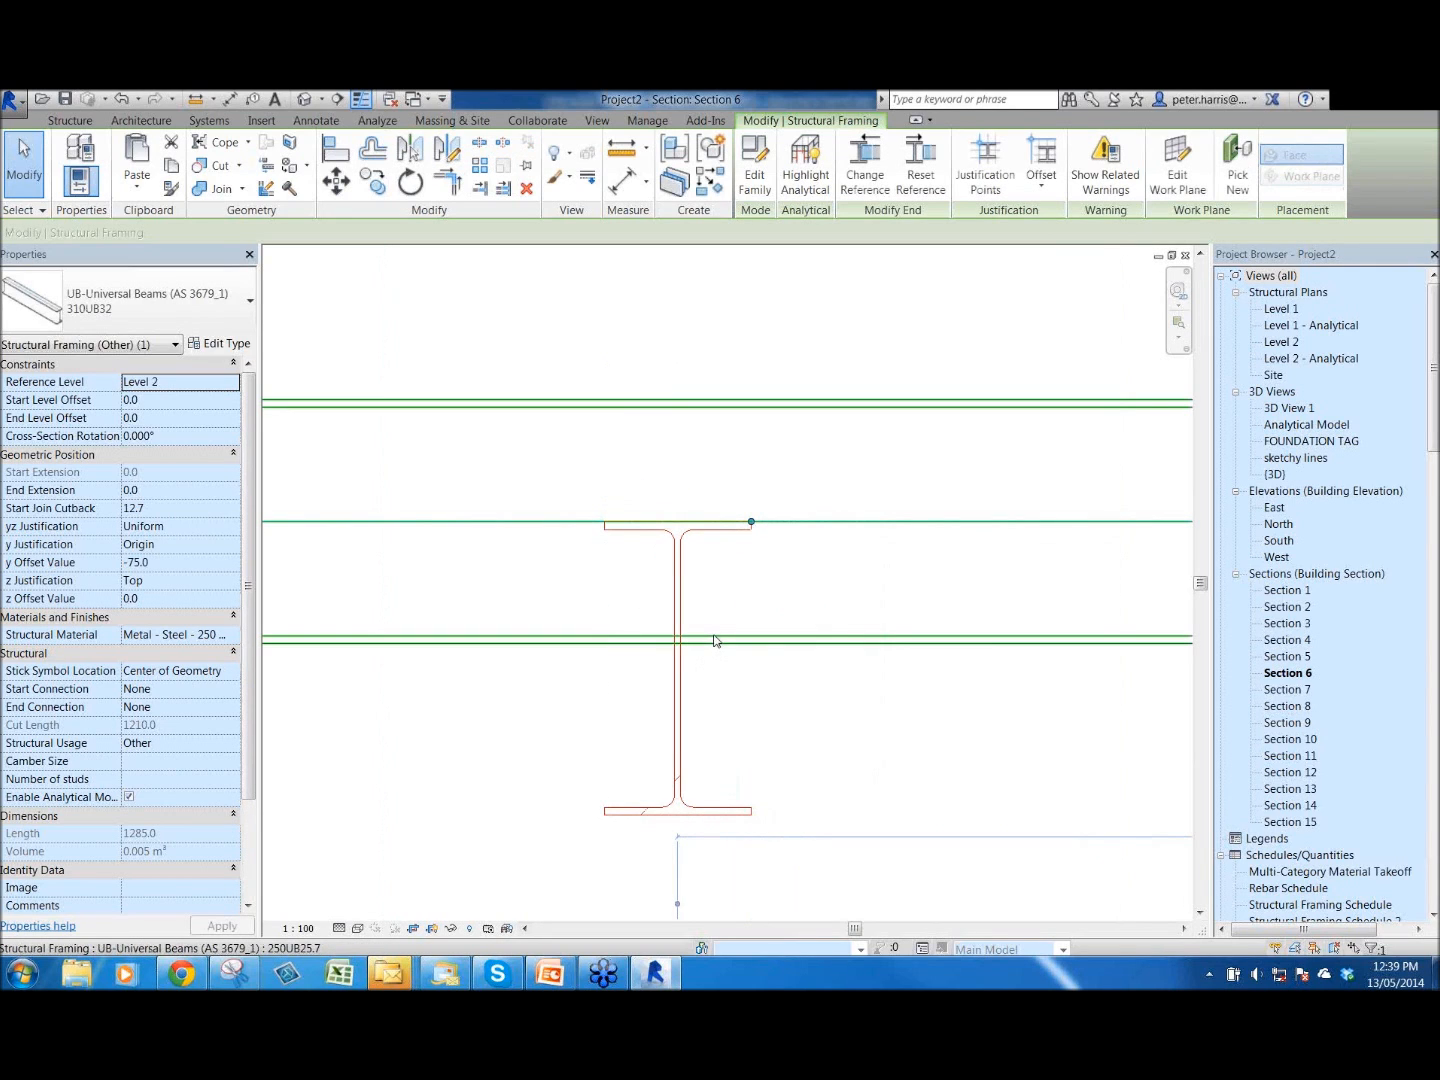
pyautogui.scroll(-2, 776, 622)
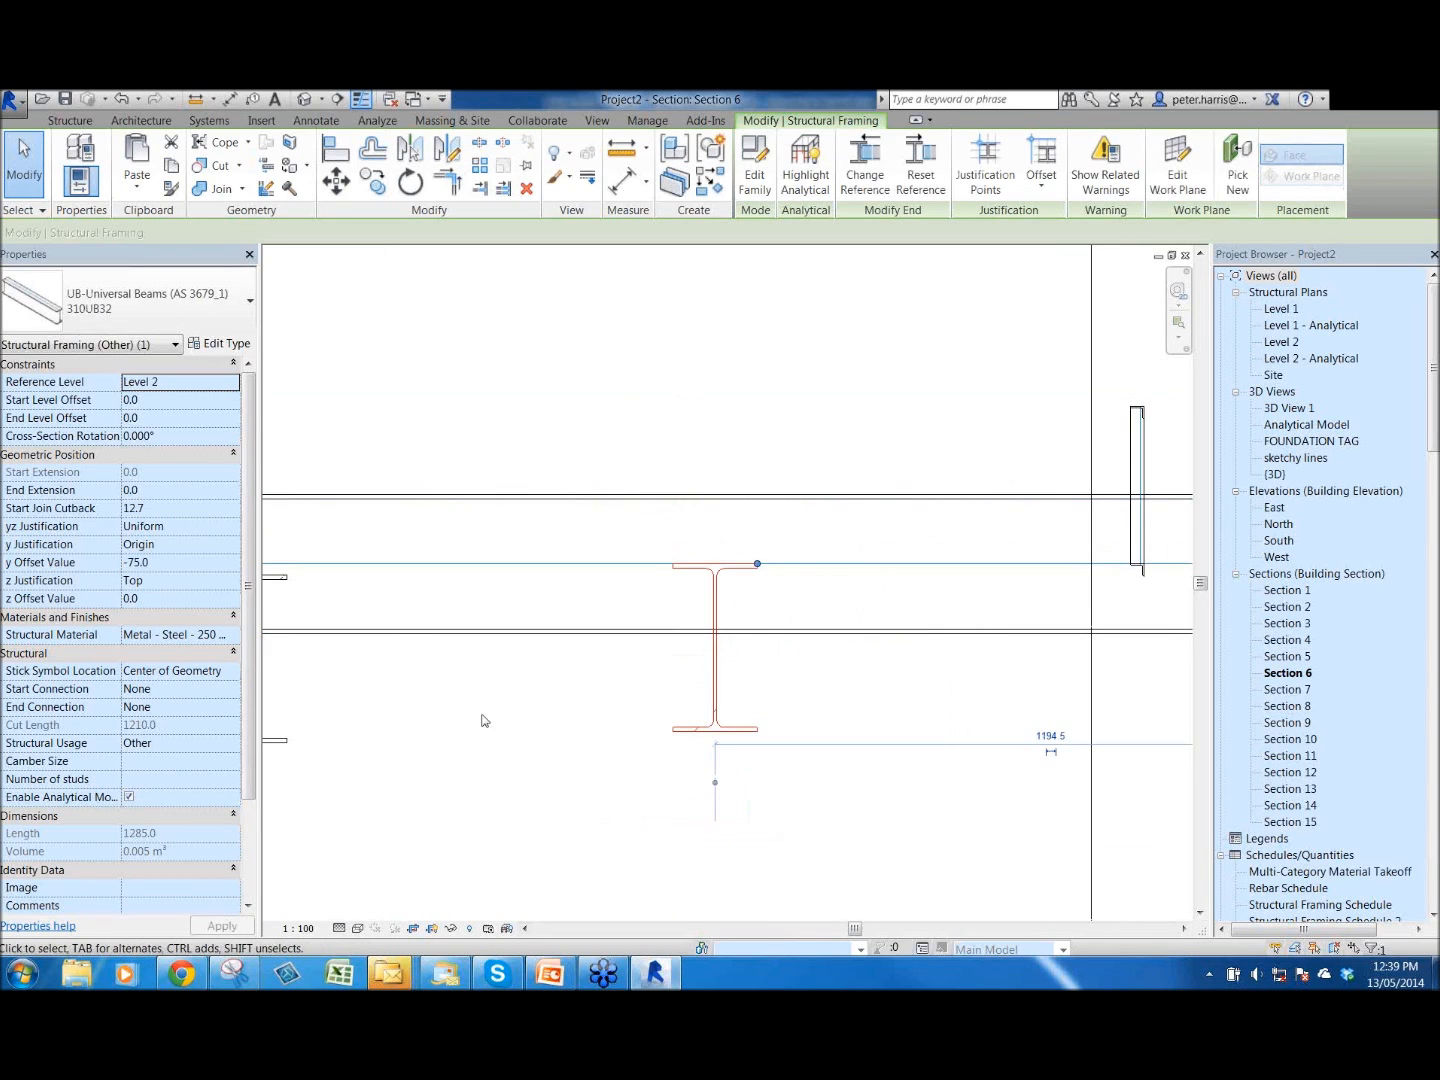
pyautogui.click(848, 675)
pyautogui.scroll(-3, 900, 665)
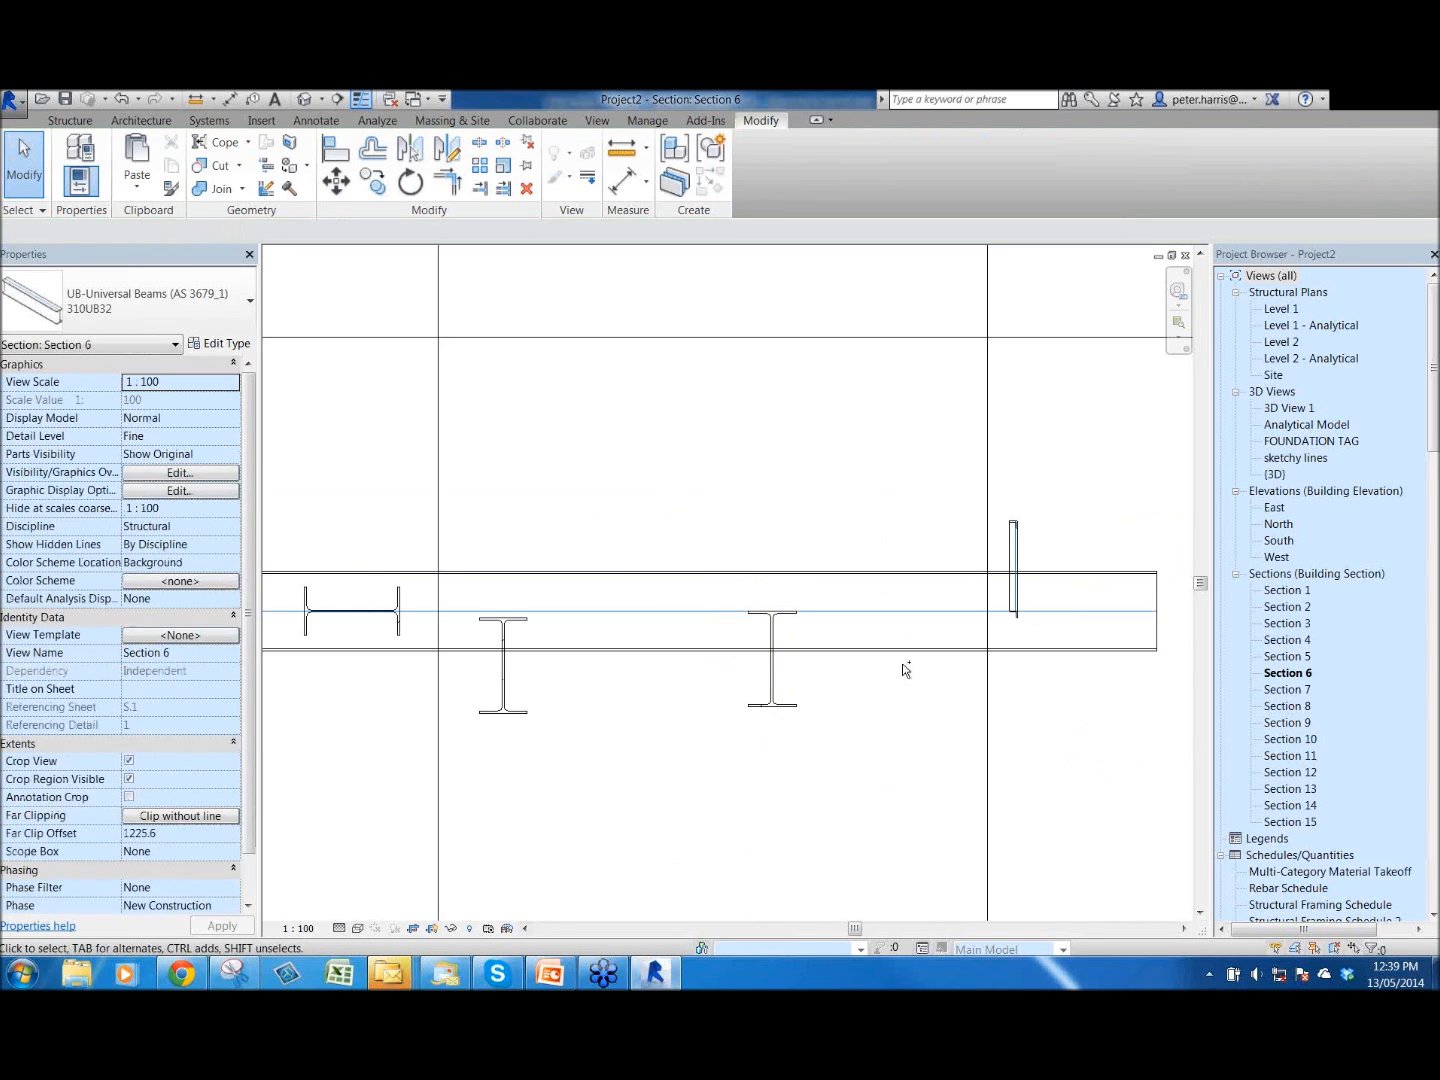
# - Switch from Section 6 to the Level 2 structural plan, focused on the steel beams
pyautogui.hotkey('ctrl', 'Tab')
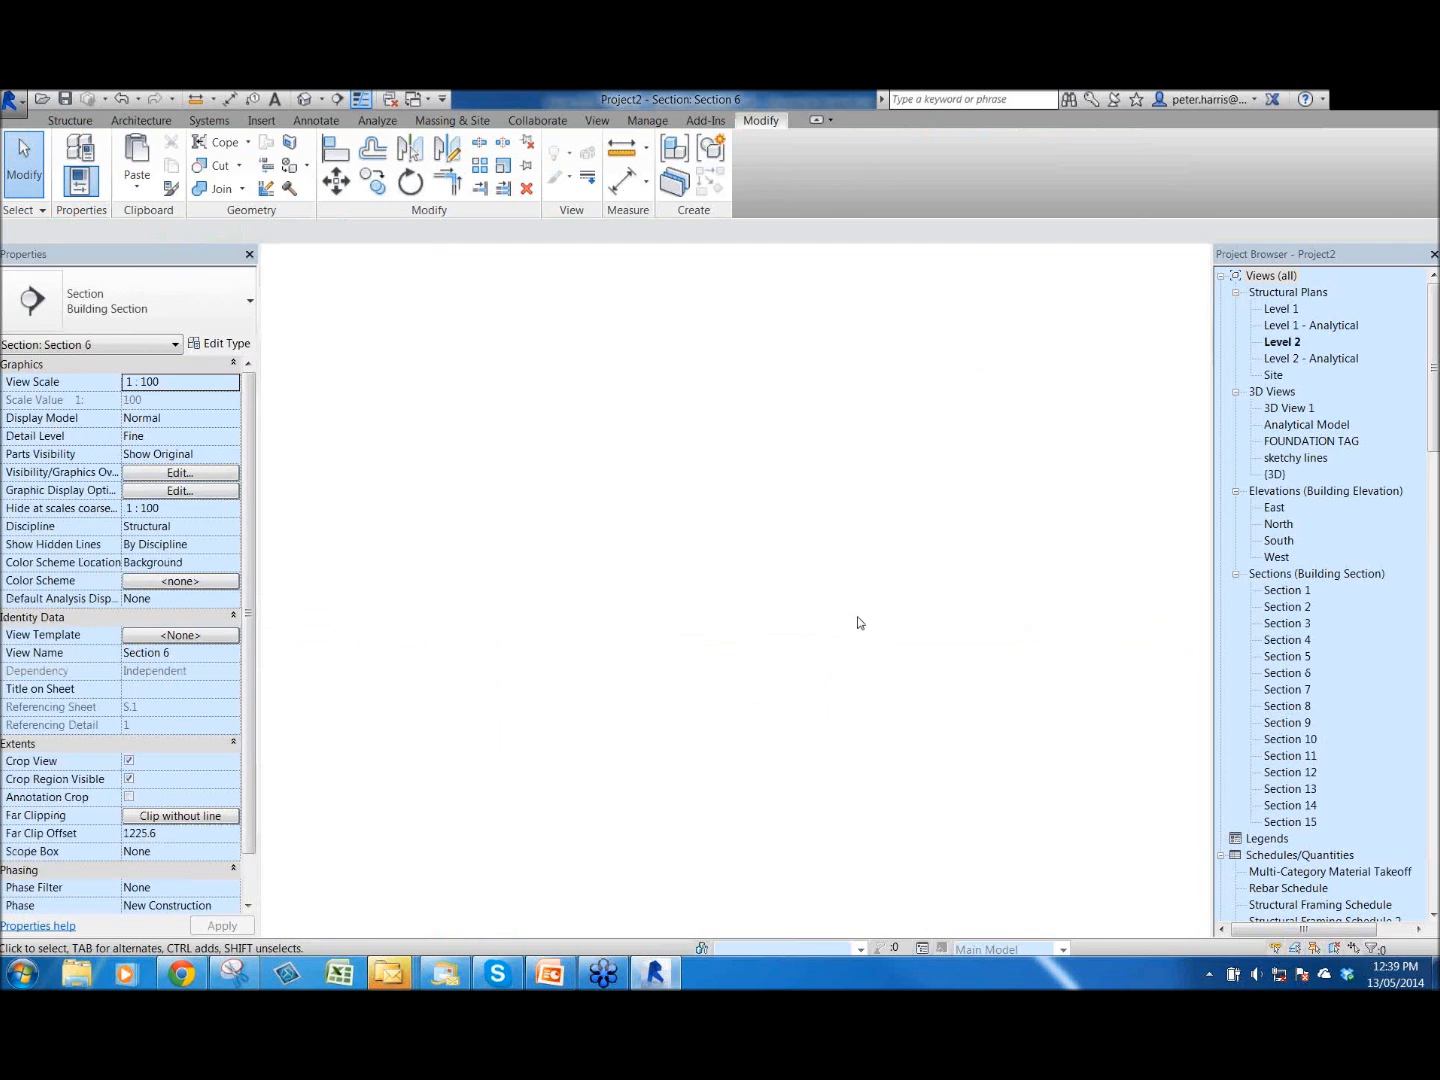
pyautogui.scroll(5, 722, 480)
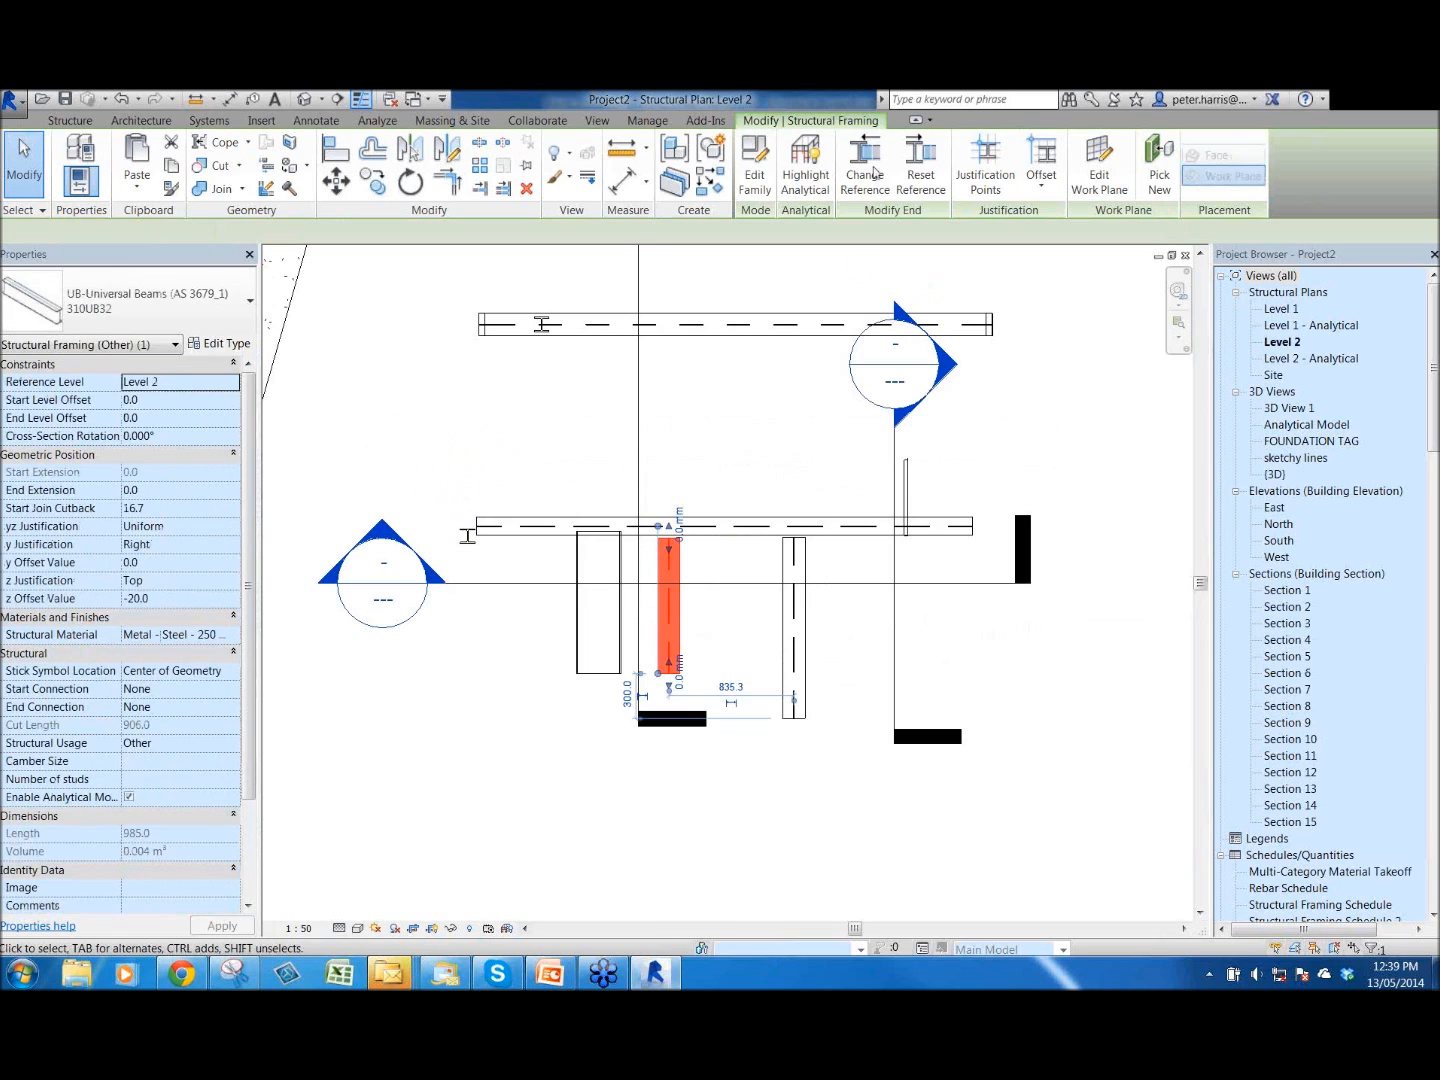
pyautogui.click(920, 176)
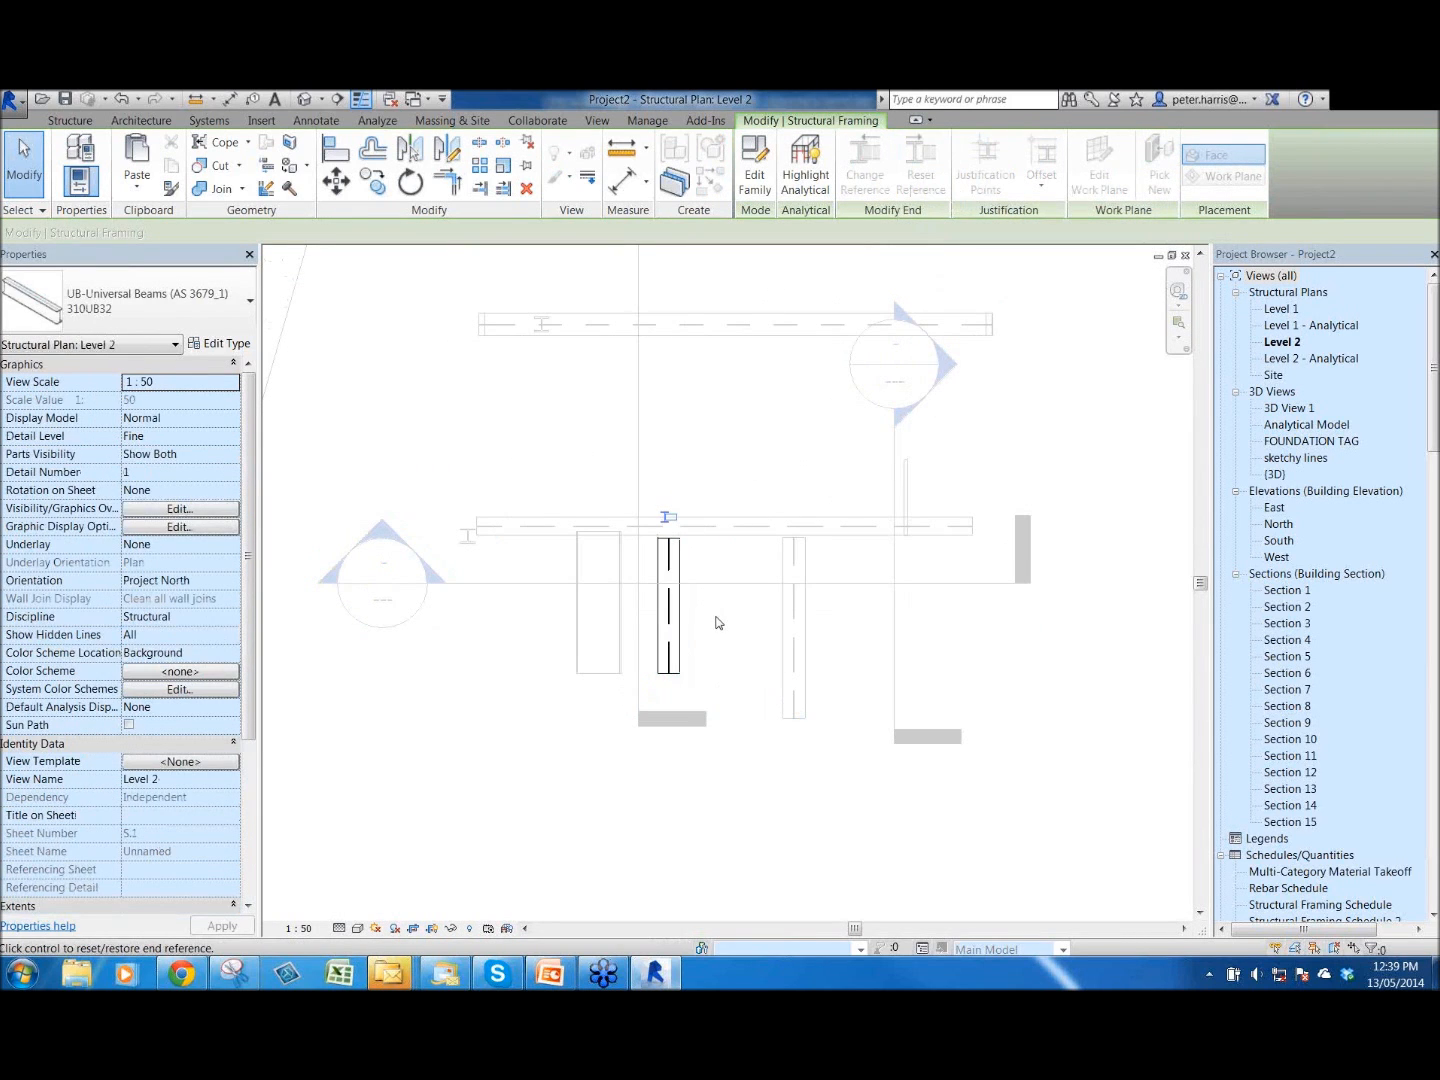
pyautogui.click(671, 559)
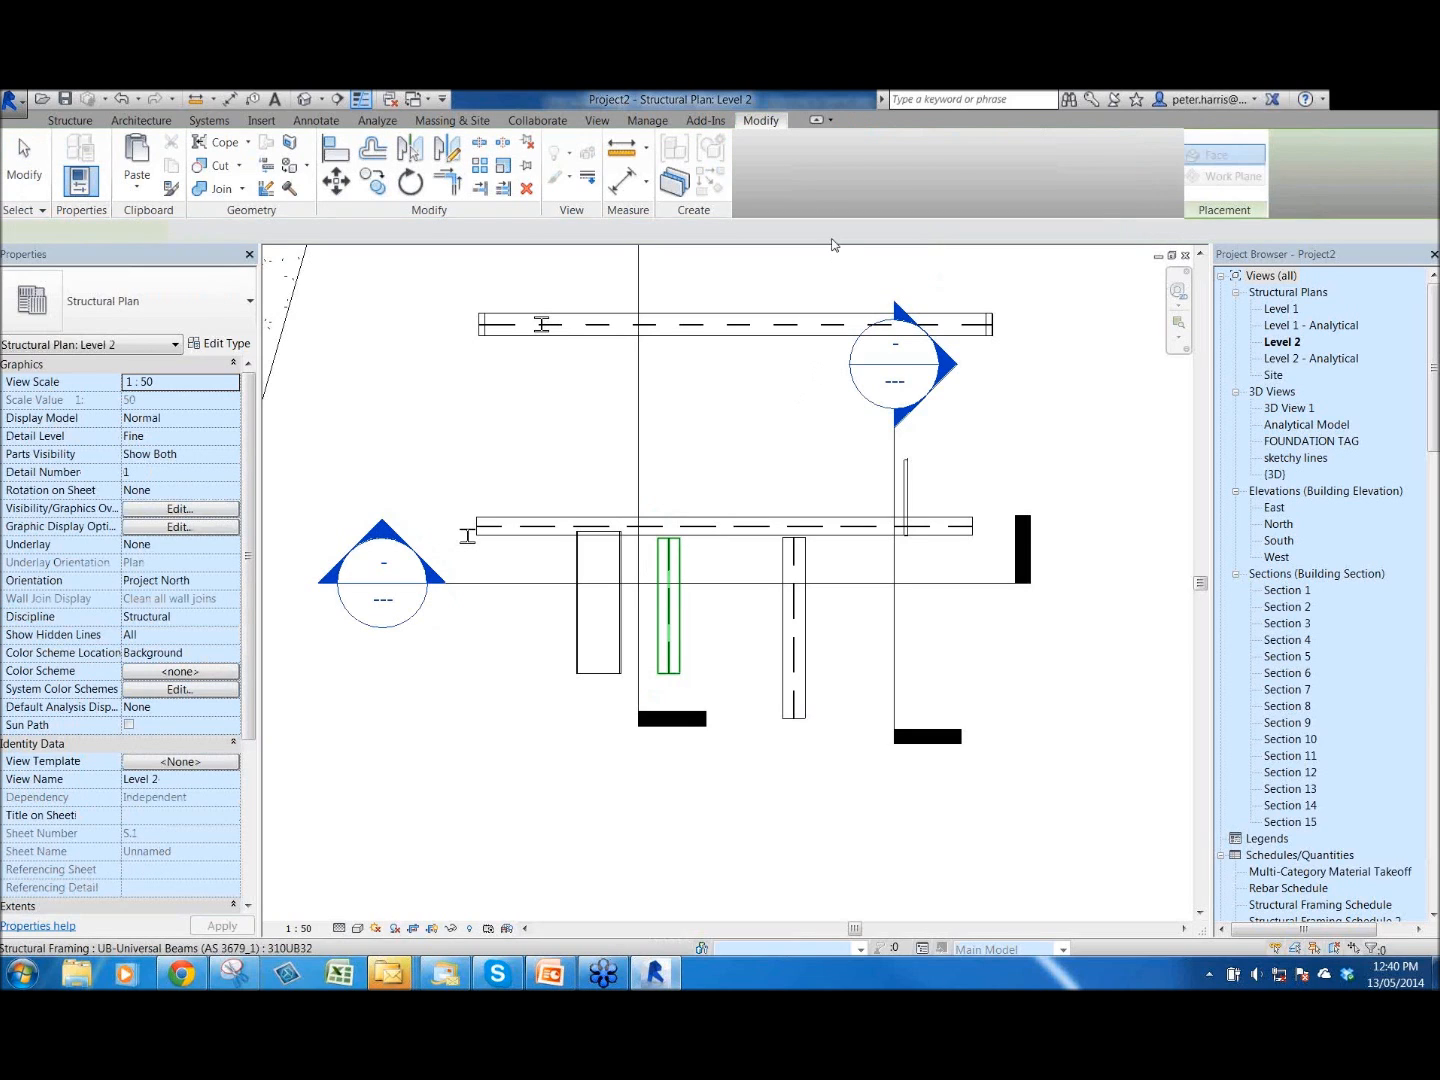
pyautogui.click(864, 166)
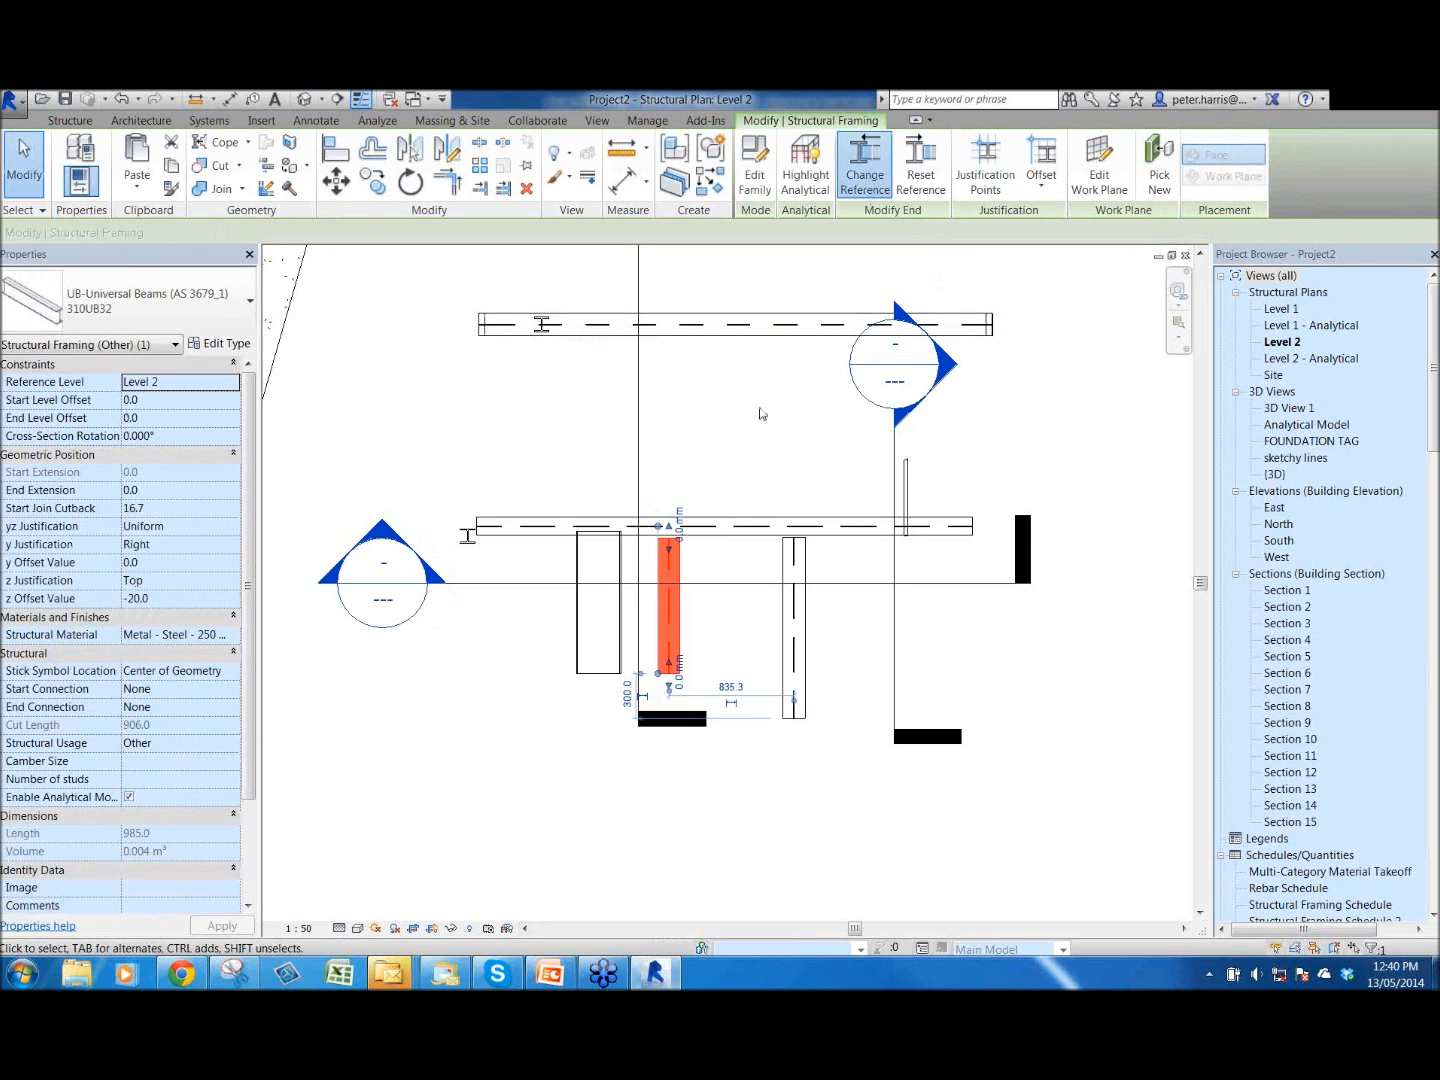
pyautogui.scroll(4, 686, 549)
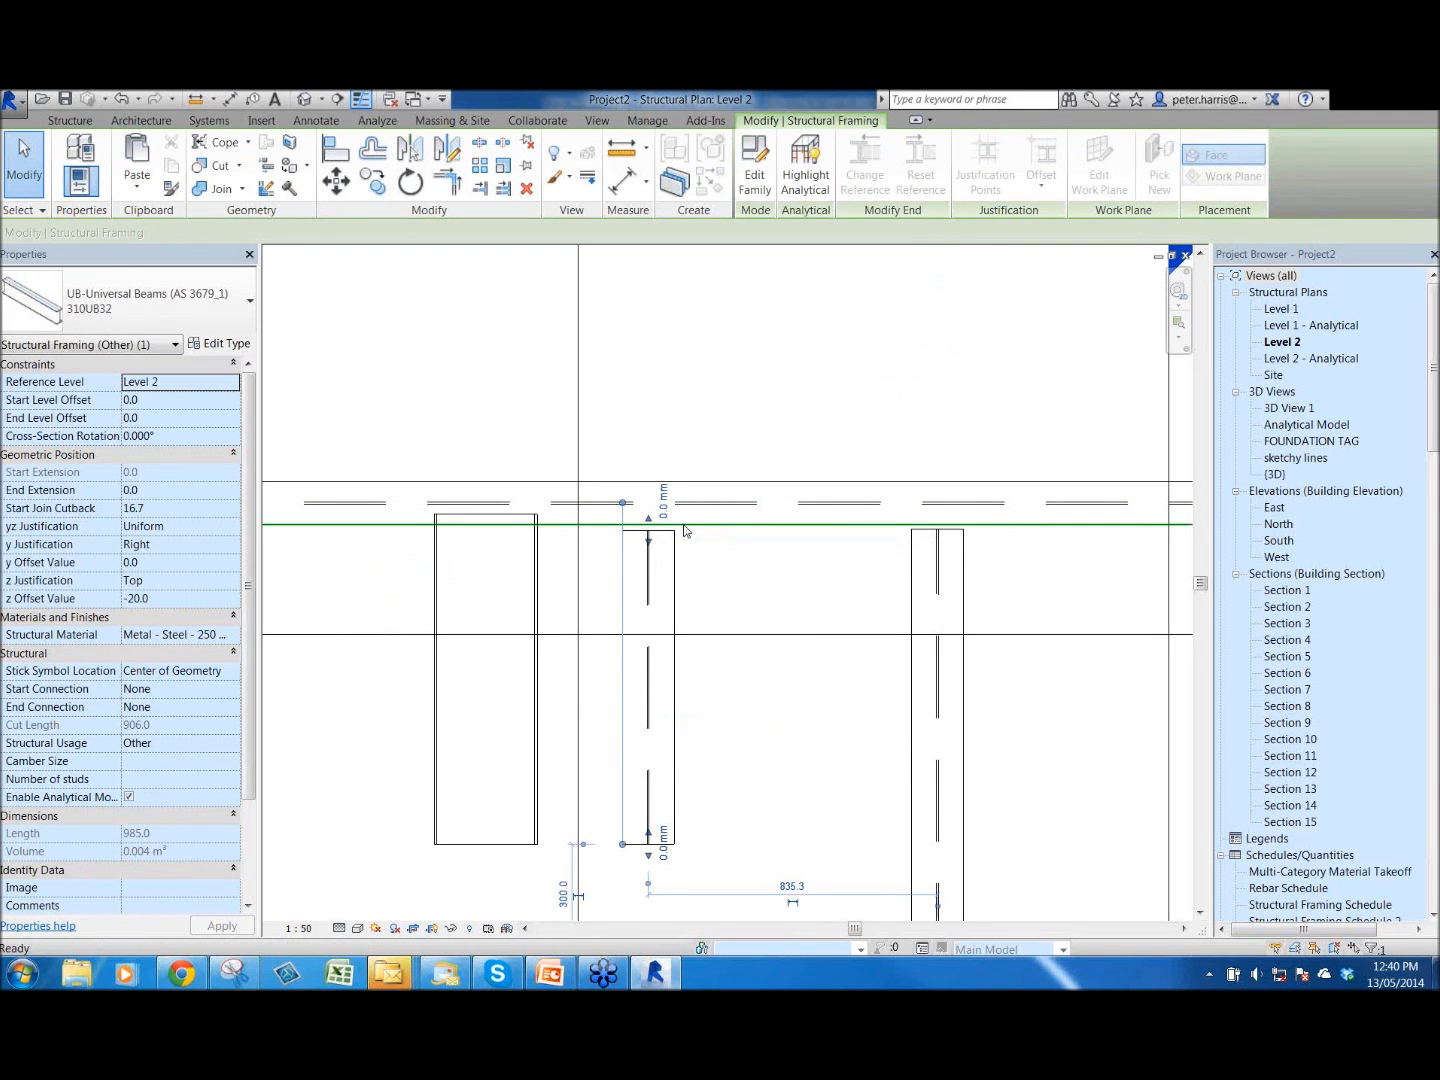
pyautogui.press('Escape')
pyautogui.press('Escape')
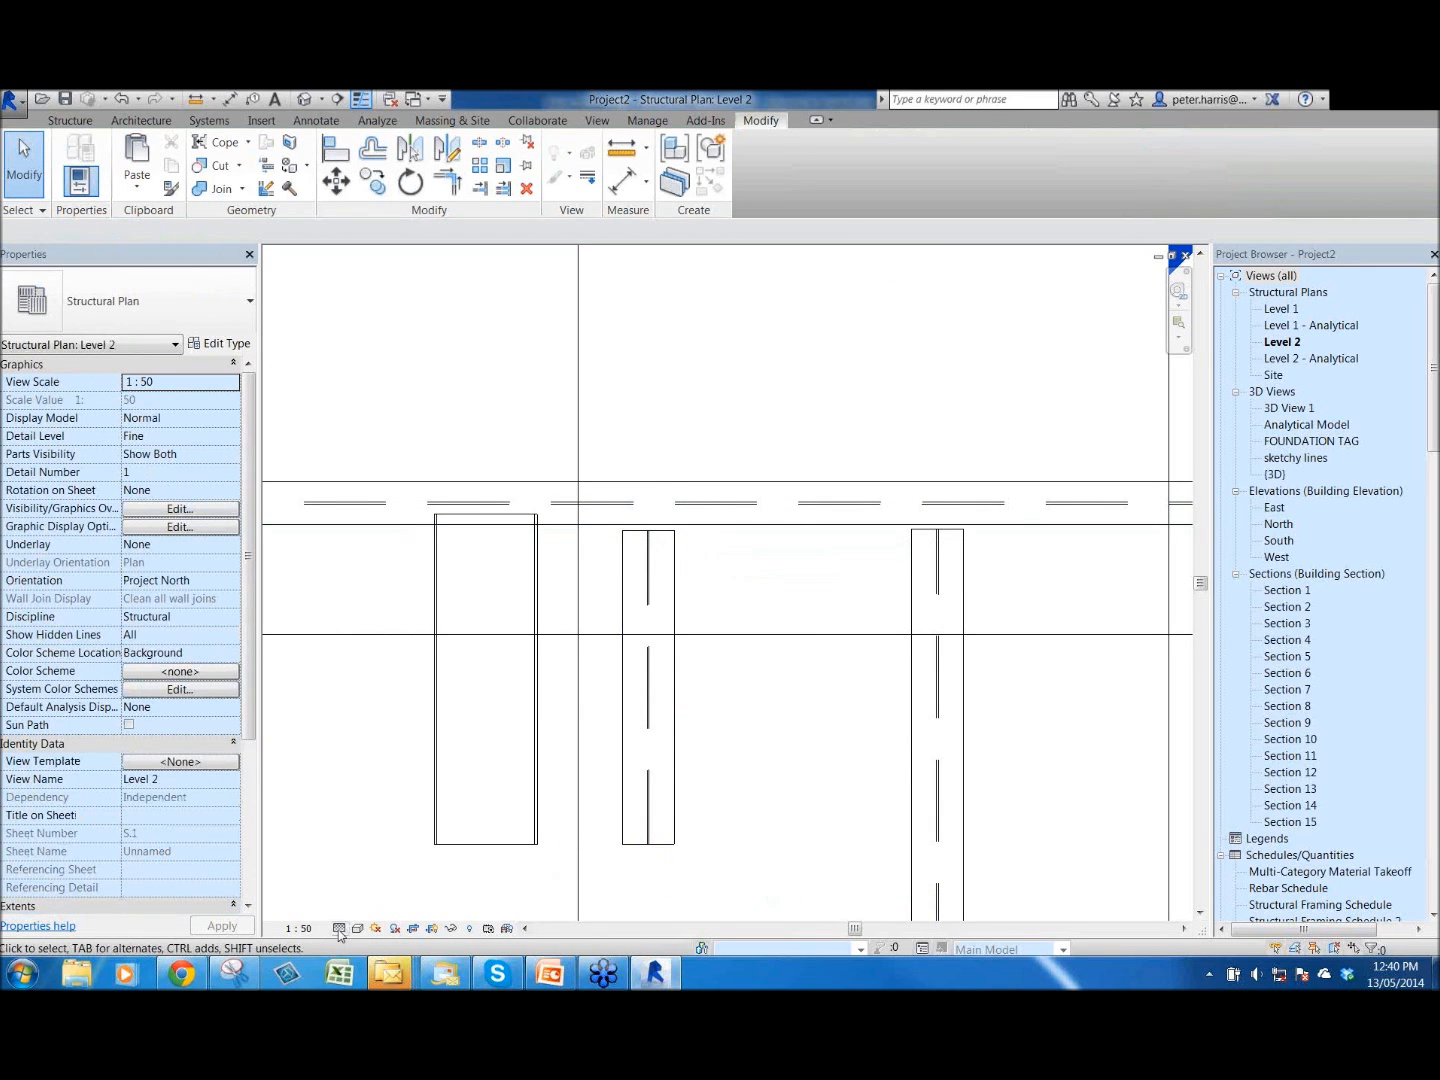
# - Check the Level 2 plan's beam ends at Coarse detail level and set the view's detail level to Medium
pyautogui.click(340, 928)
pyautogui.click(360, 871)
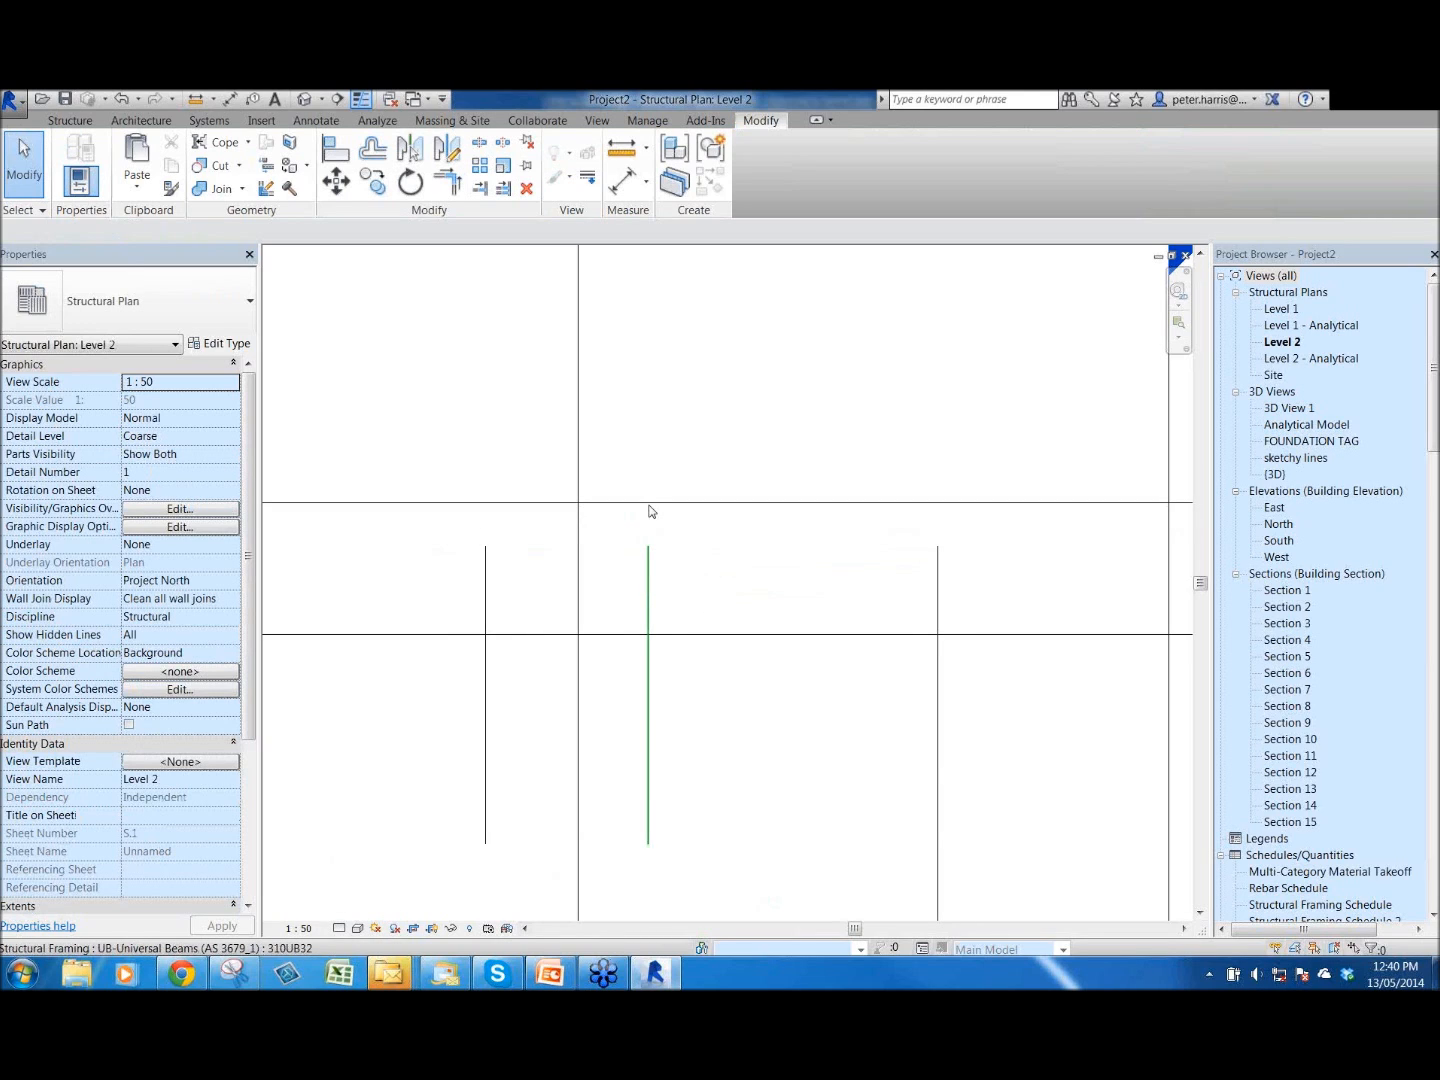
pyautogui.click(340, 930)
pyautogui.click(367, 888)
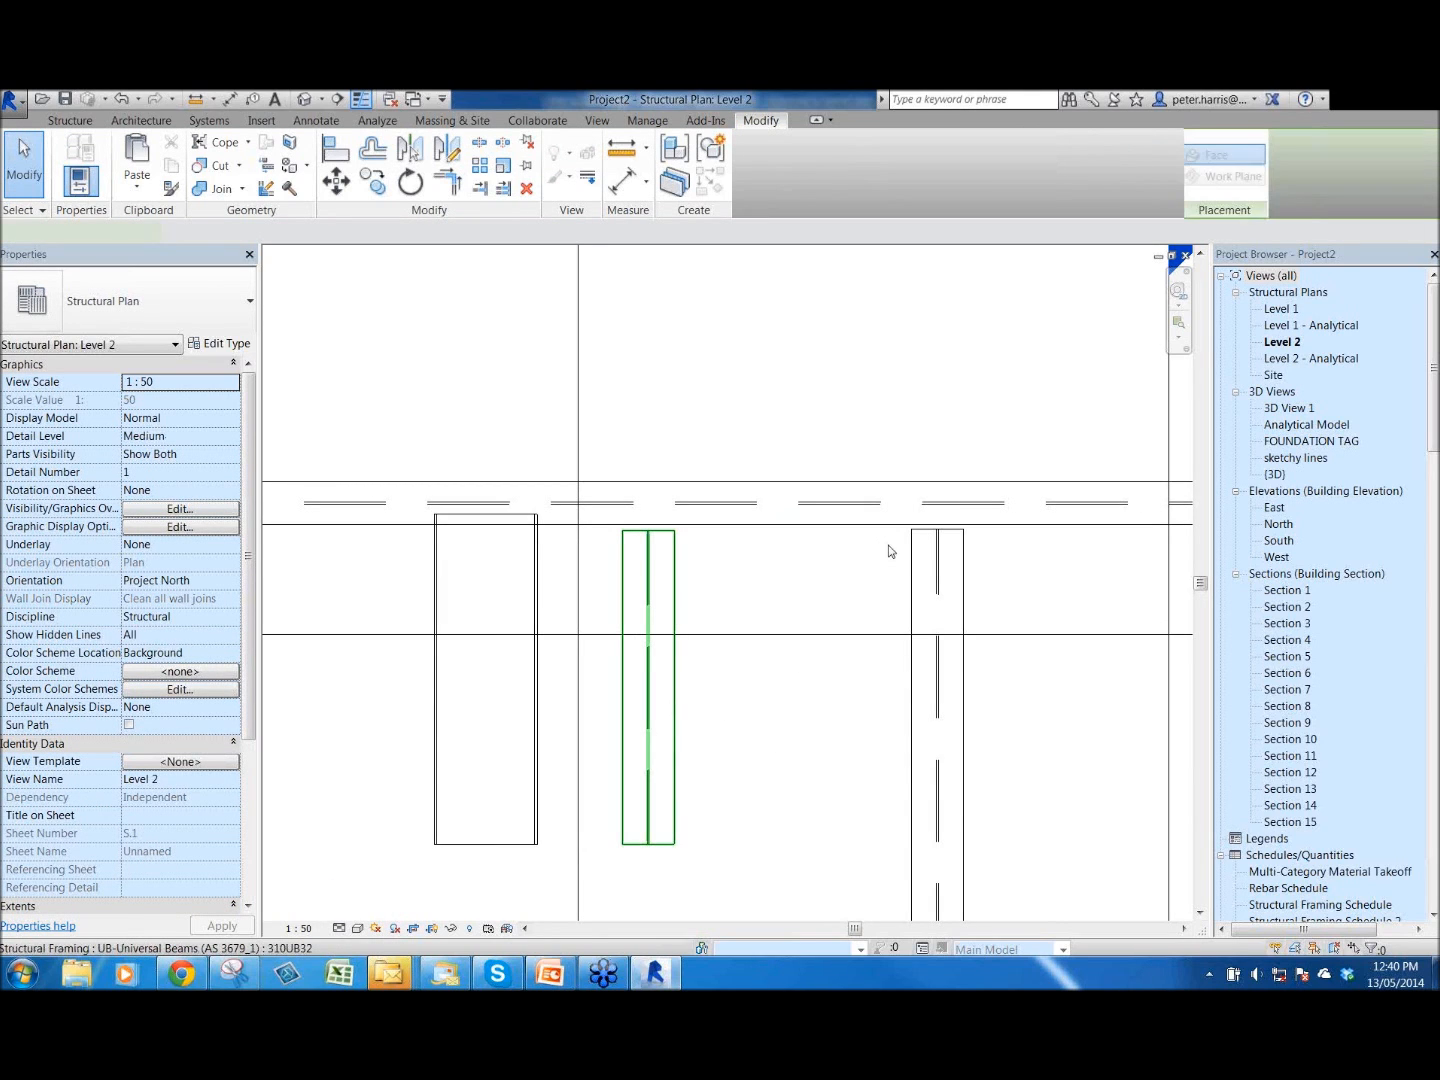
# - Change the 310UB32 beam's upper end reference to the centreline of the supporting 250UB25.7 beam
pyautogui.click(863, 167)
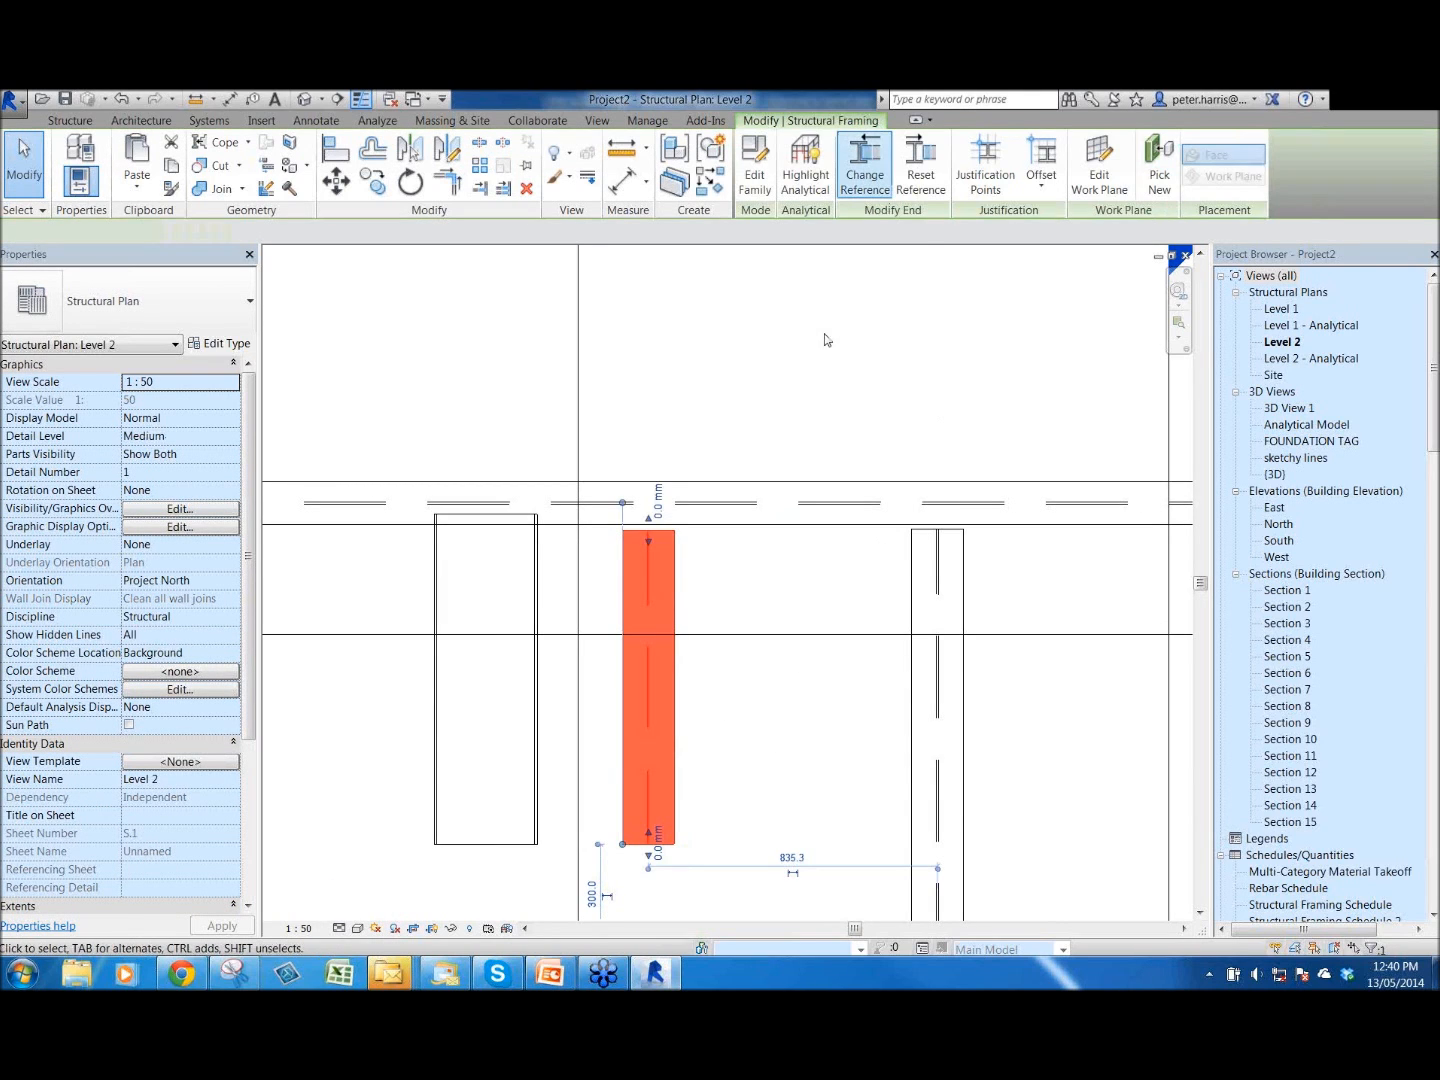
pyautogui.click(710, 506)
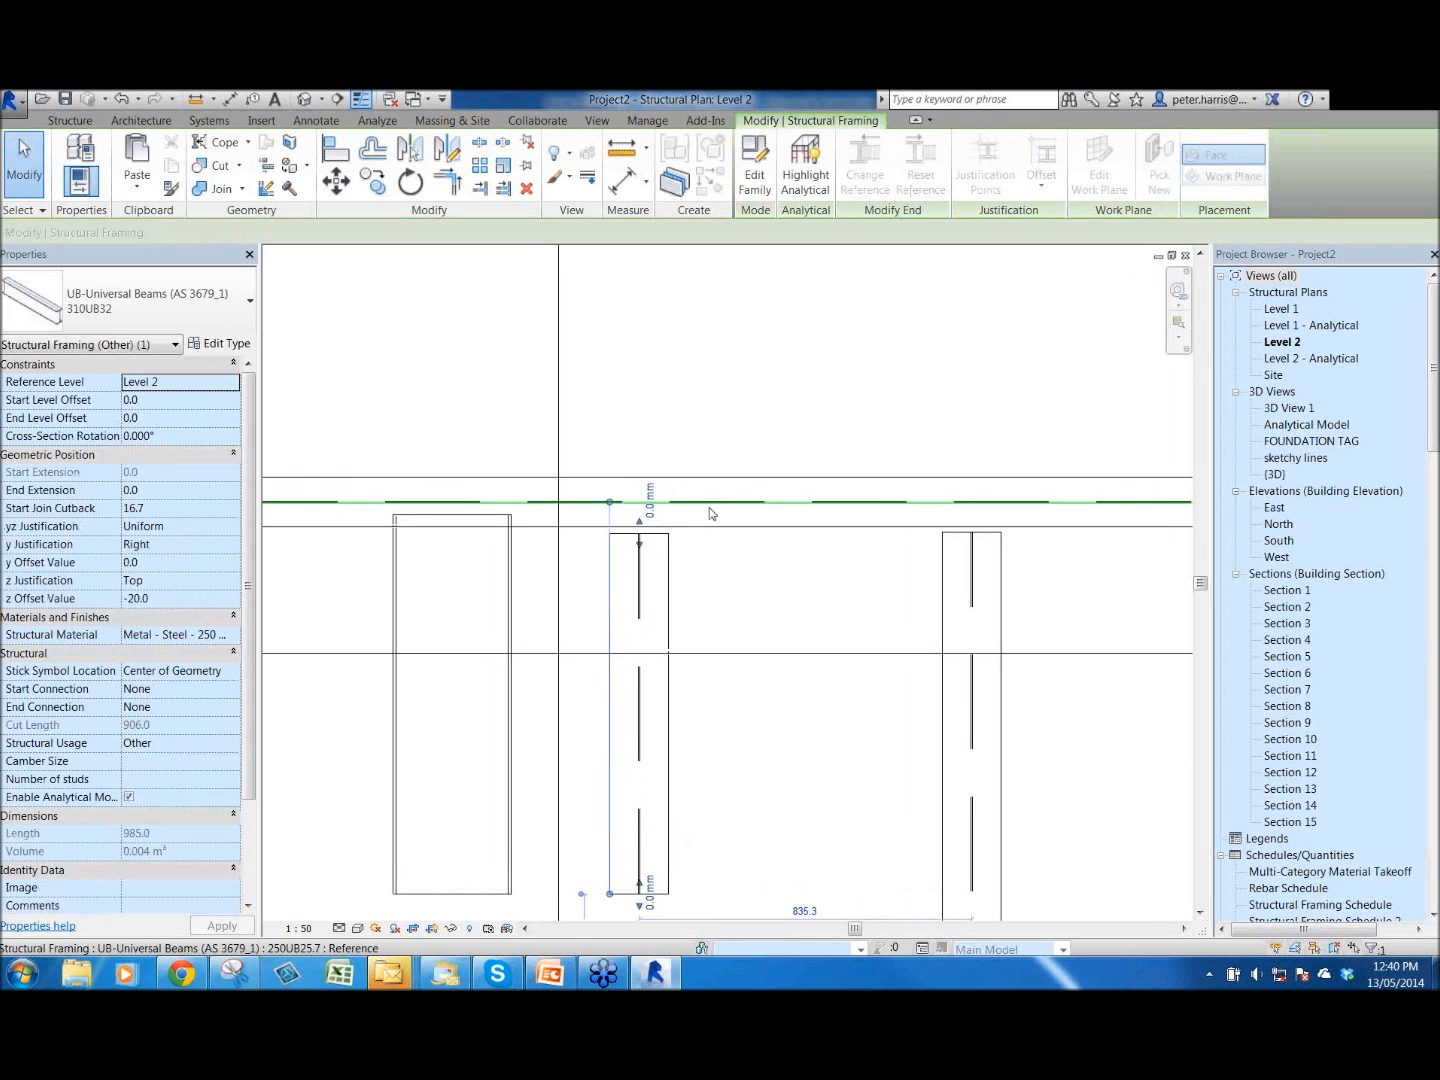
pyautogui.press('Escape')
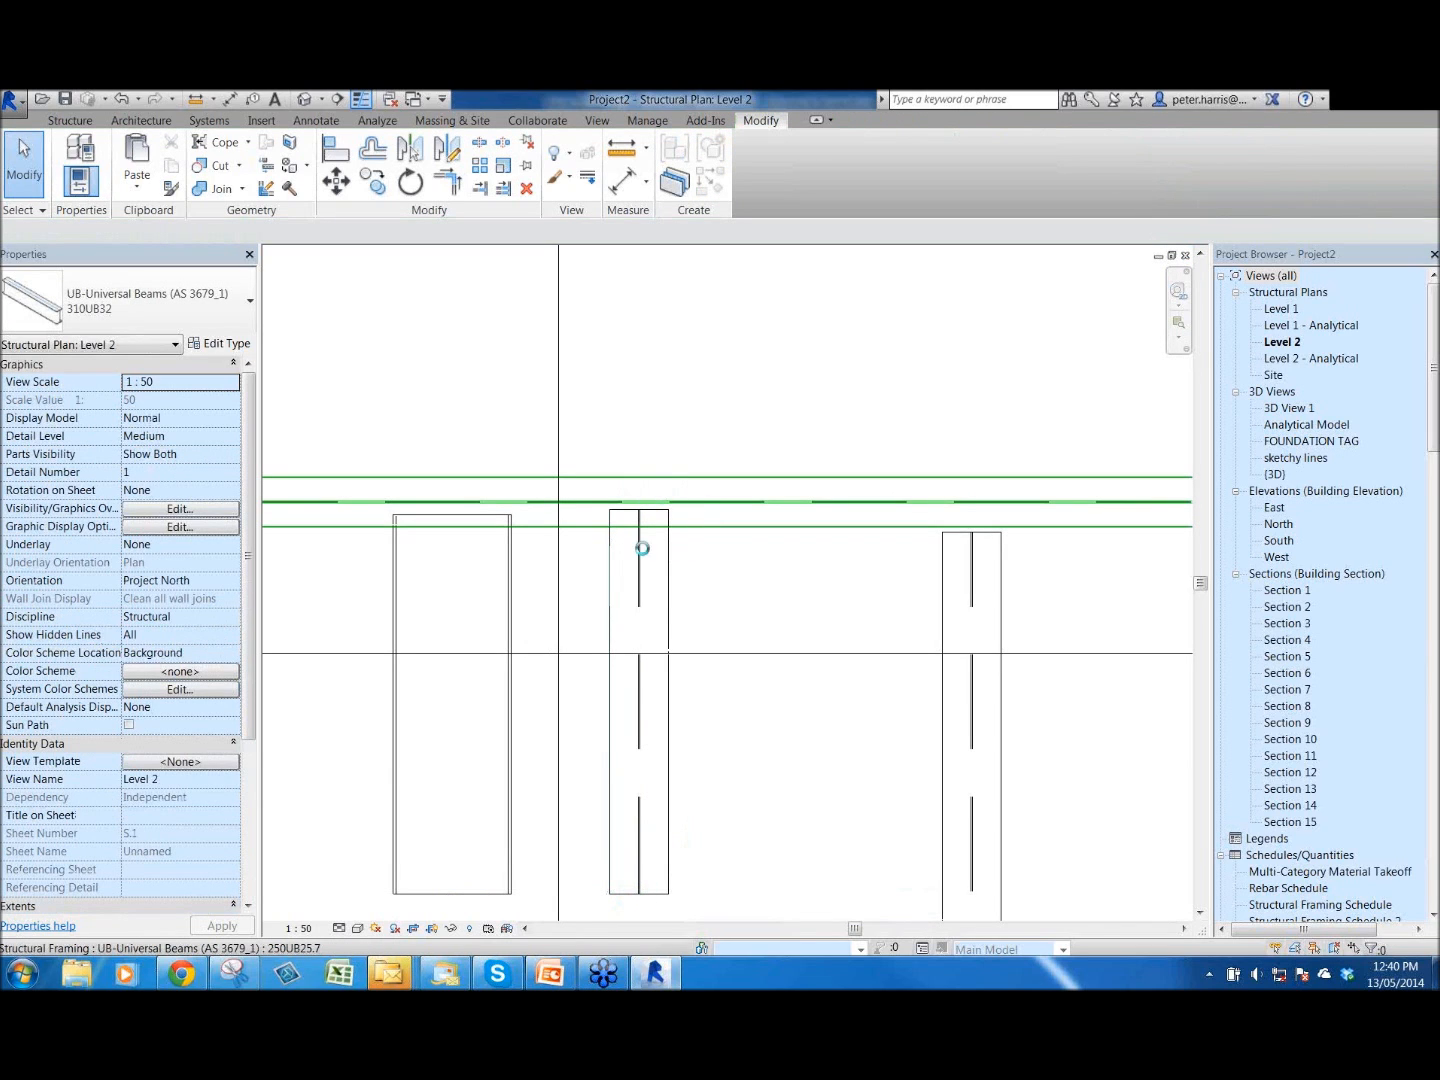
# - Cope the upper end of the 310UB32 beam against the supporting 250UB25.7 beam
pyautogui.scroll(3, 660, 545)
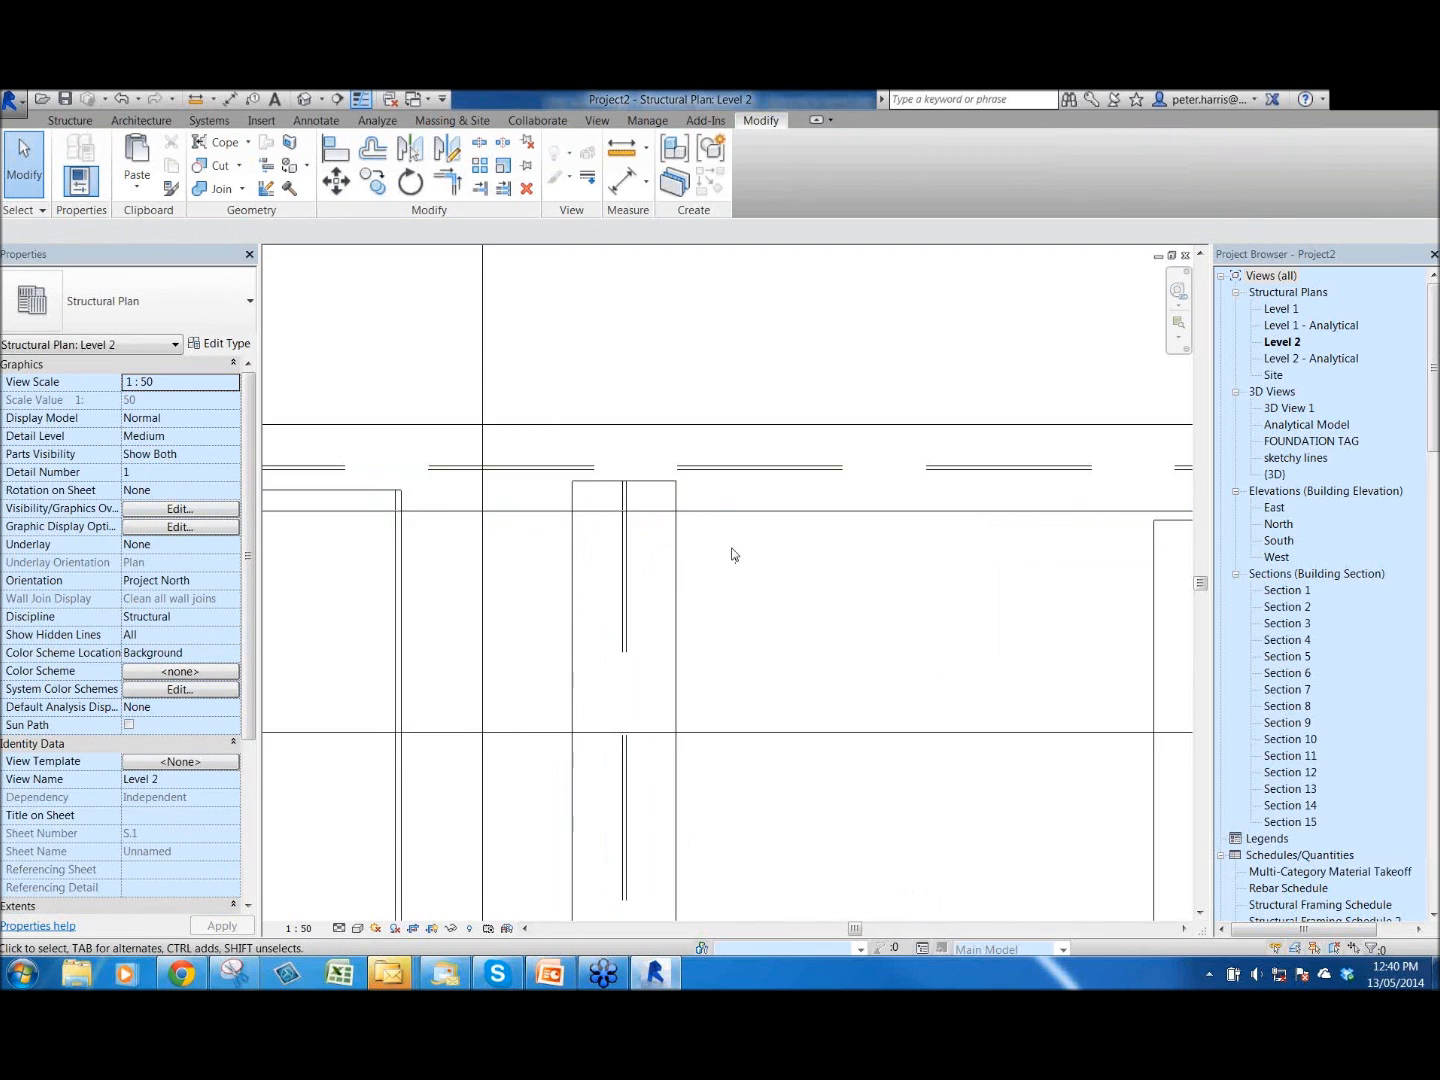
pyautogui.scroll(-2, 754, 544)
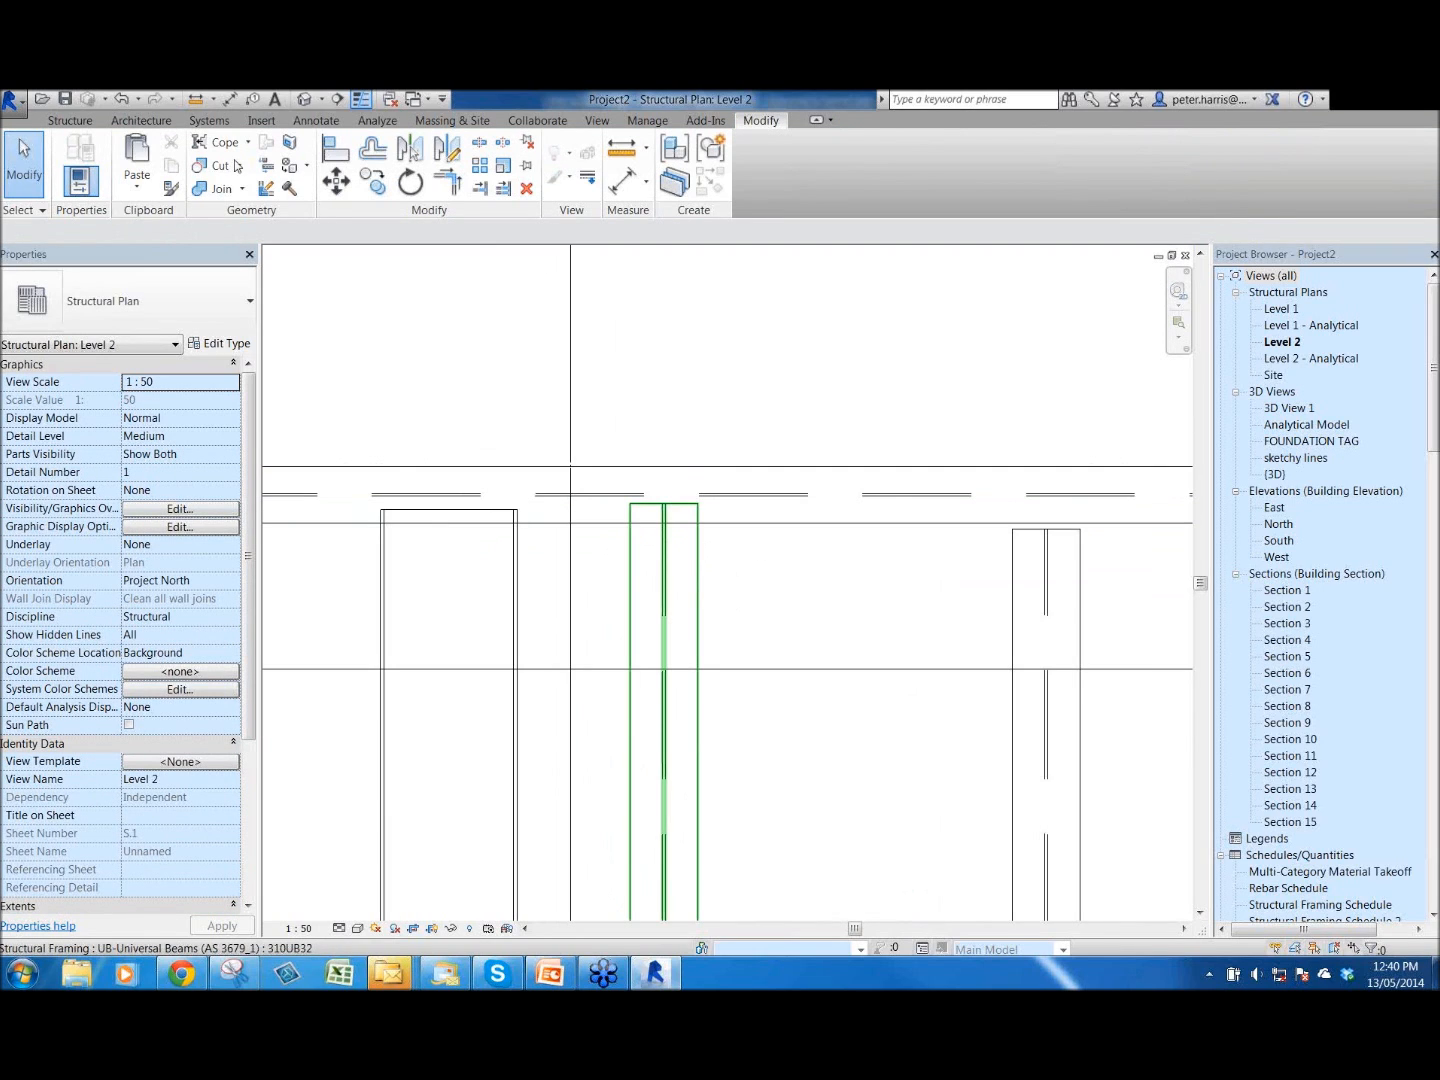
pyautogui.click(789, 611)
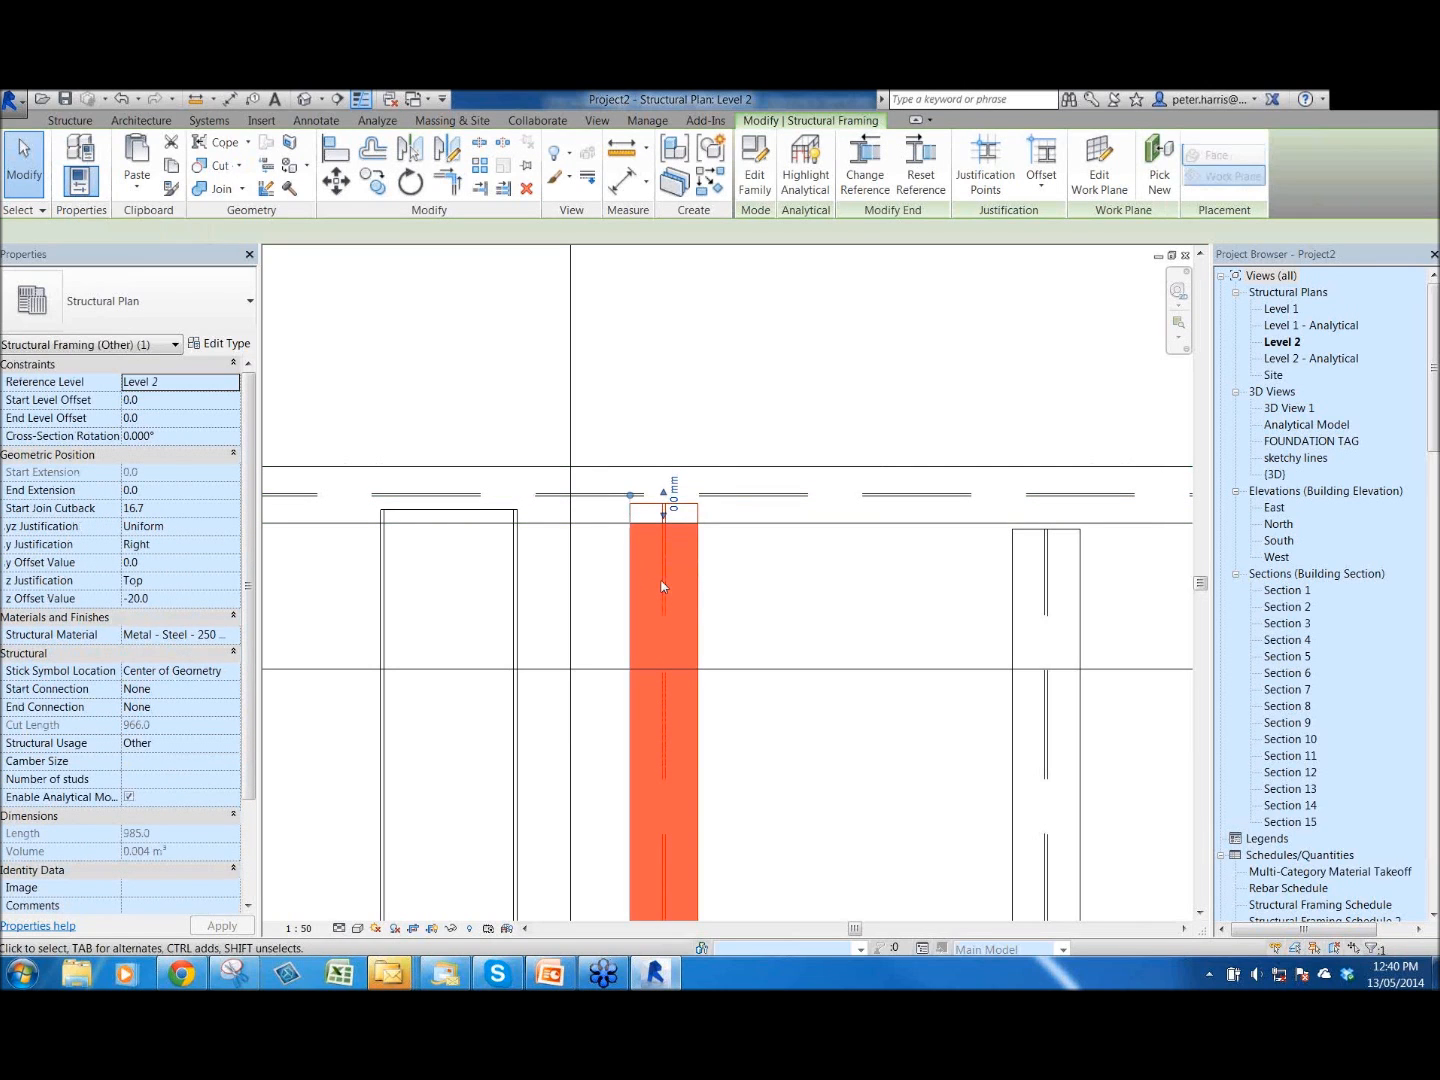
pyautogui.press('Escape')
pyautogui.click(697, 572)
pyautogui.click(732, 523)
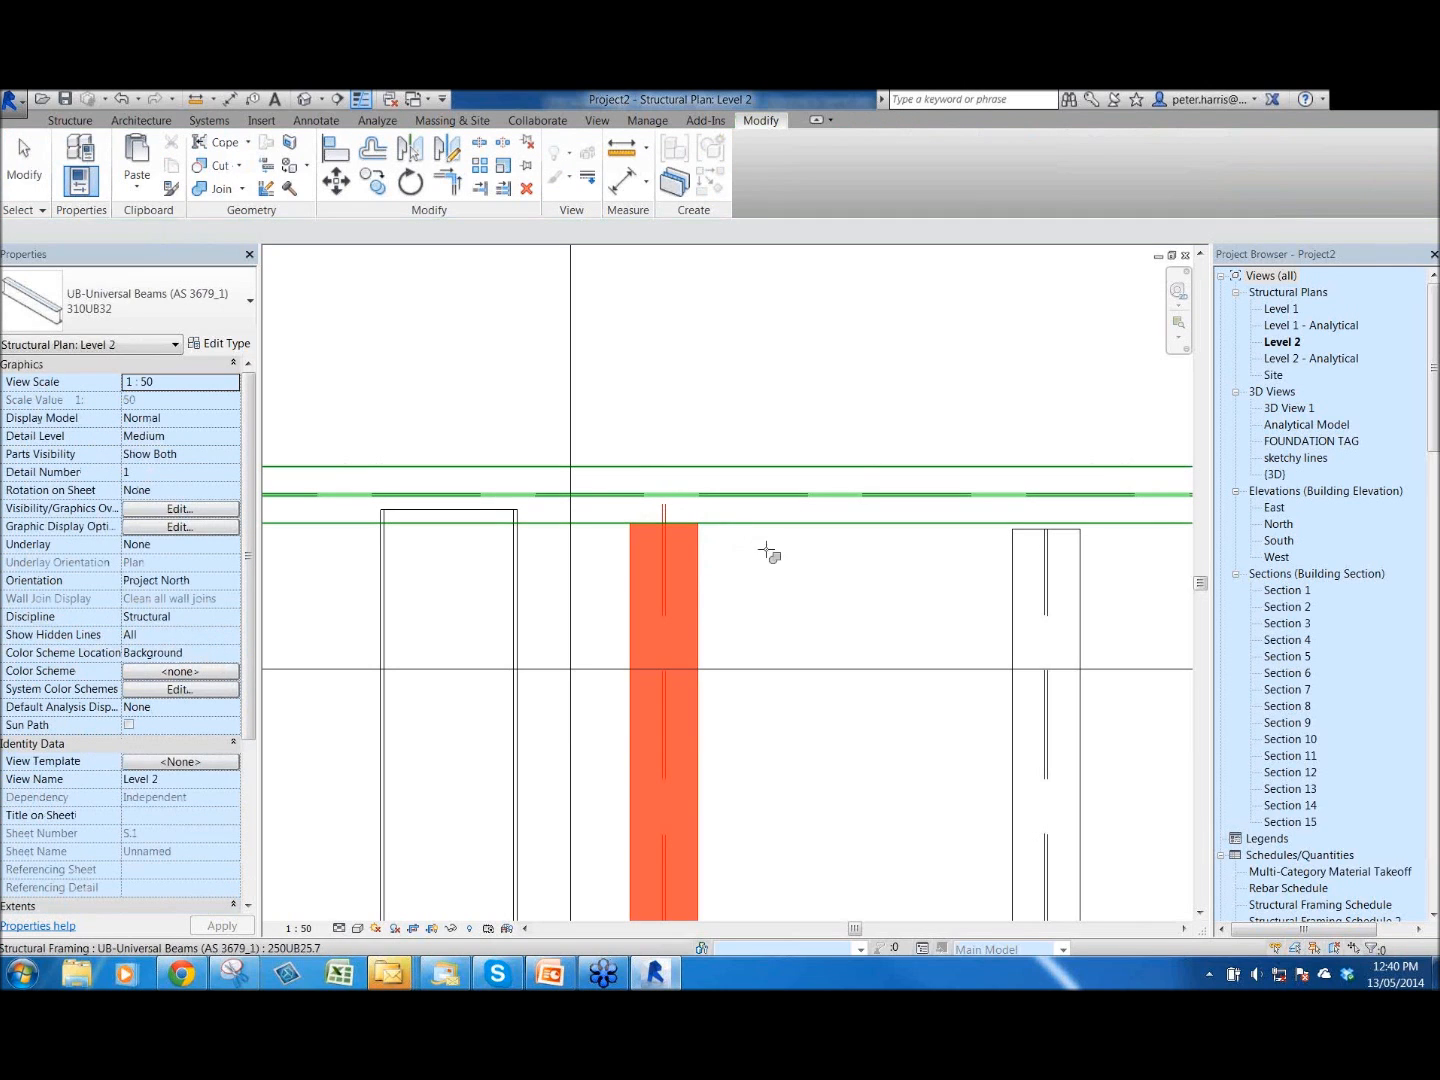
pyautogui.scroll(-1, 766, 555)
pyautogui.moveTo(810, 607); pyautogui.dragTo(779, 607, button='middle')
pyautogui.press('Escape')
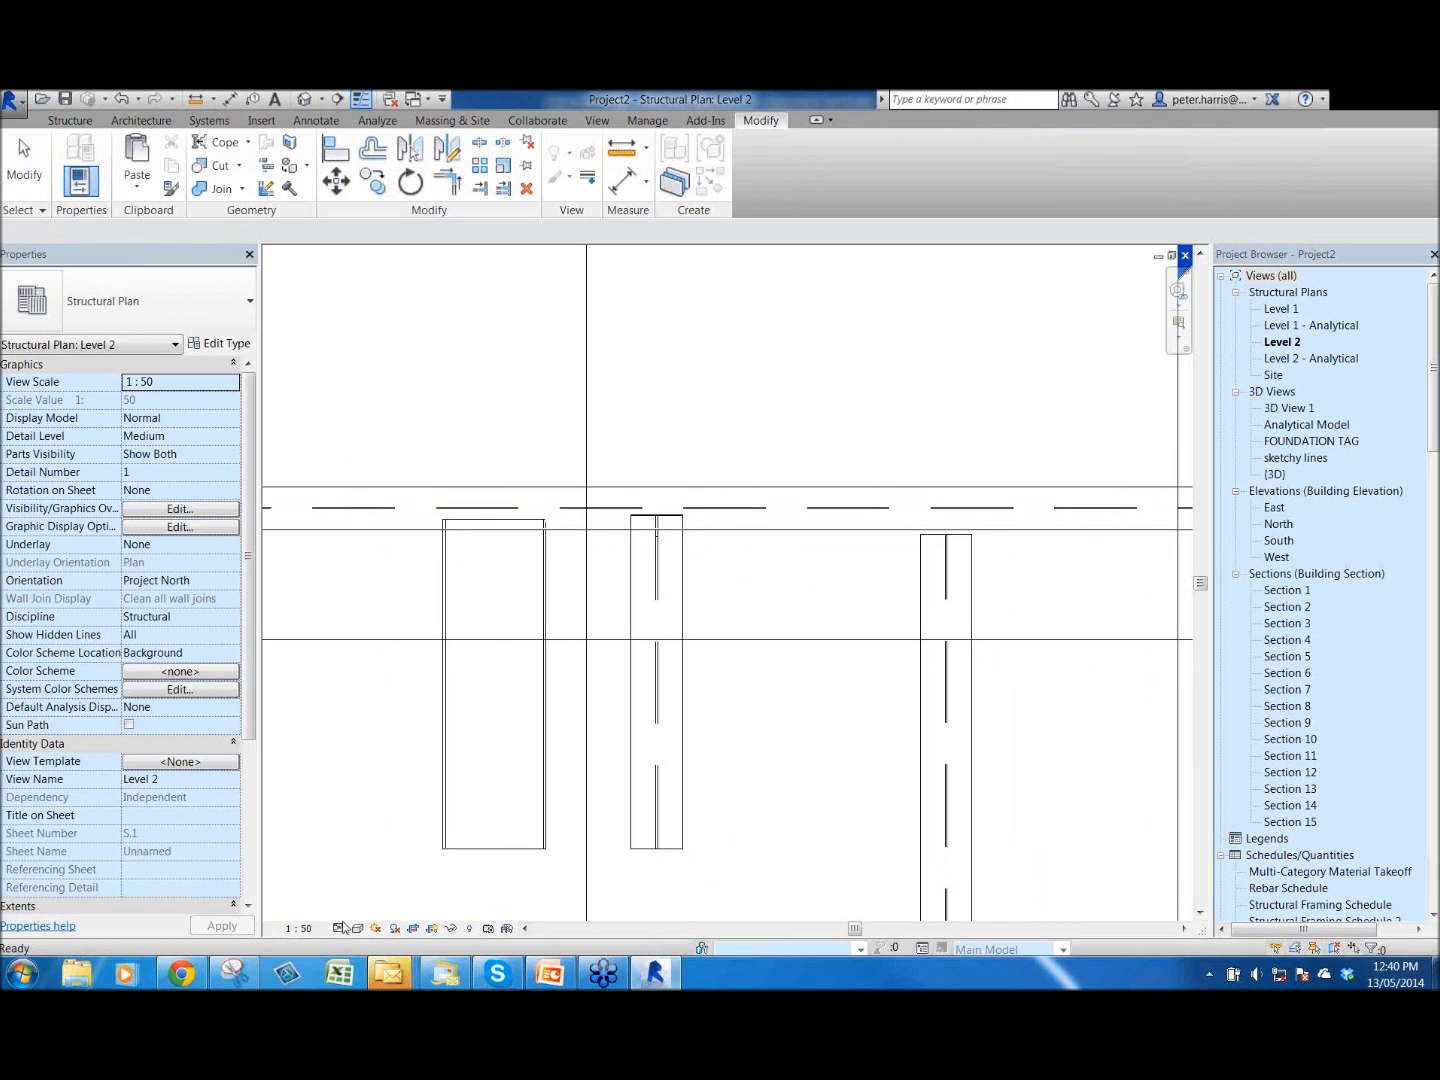
# - Compare how the coped beam's connection displays at Coarse and Medium detail levels in the Level 2 plan
pyautogui.click(341, 927)
pyautogui.click(356, 870)
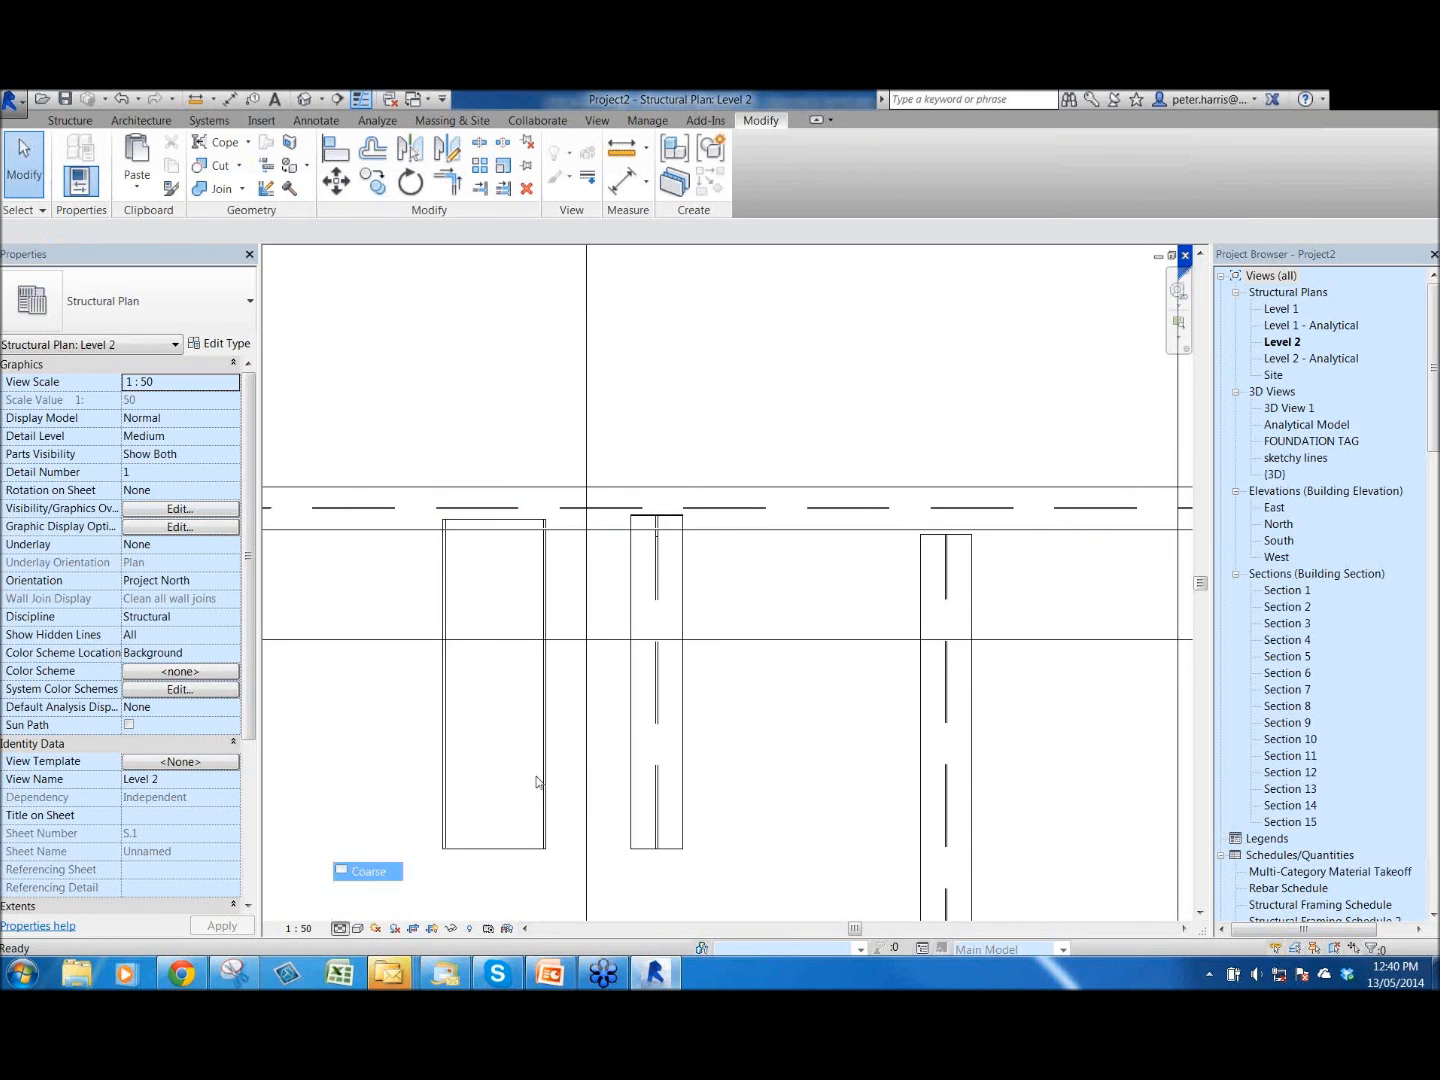
pyautogui.scroll(2, 659, 565)
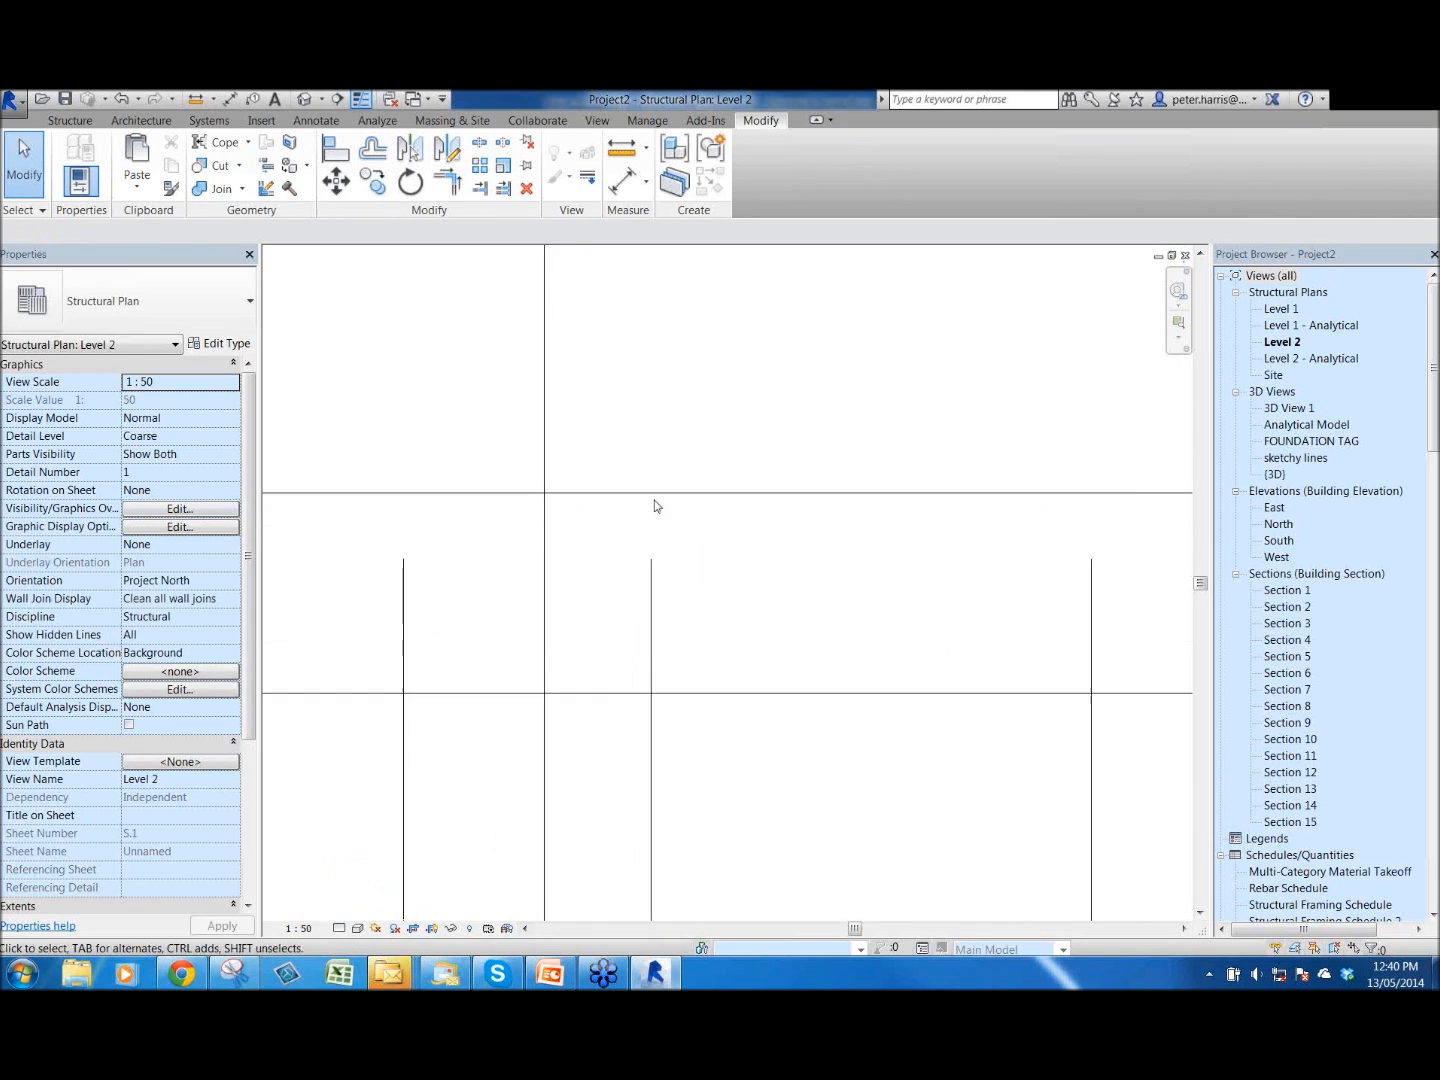
pyautogui.click(339, 929)
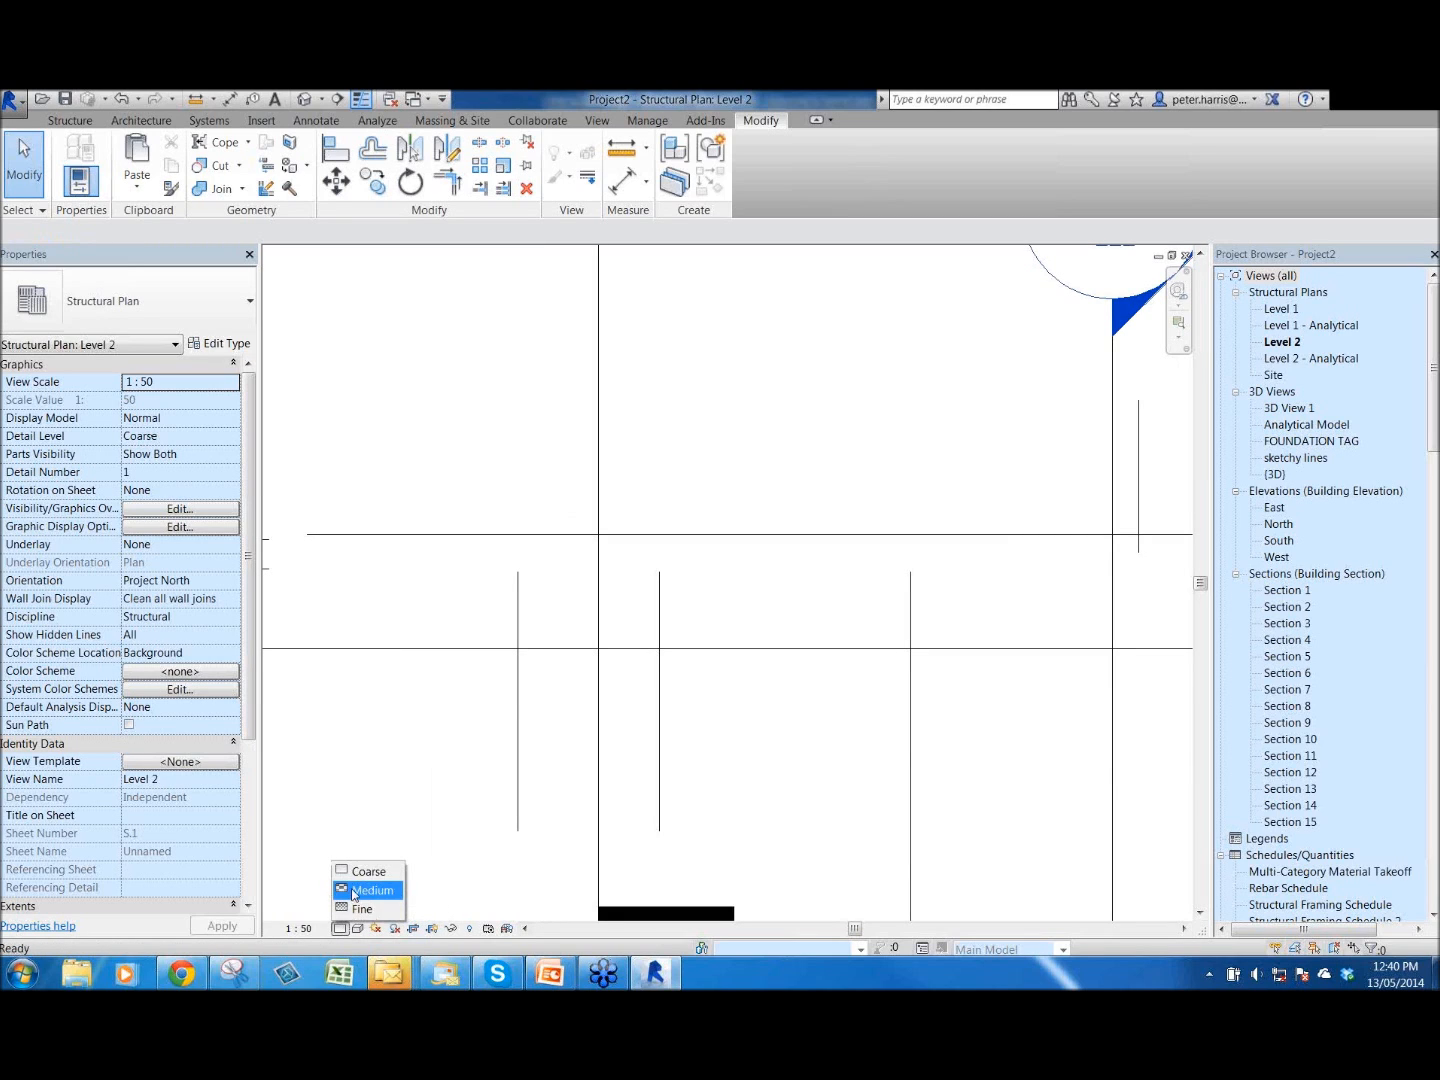
pyautogui.click(350, 888)
pyautogui.scroll(-2, 752, 718)
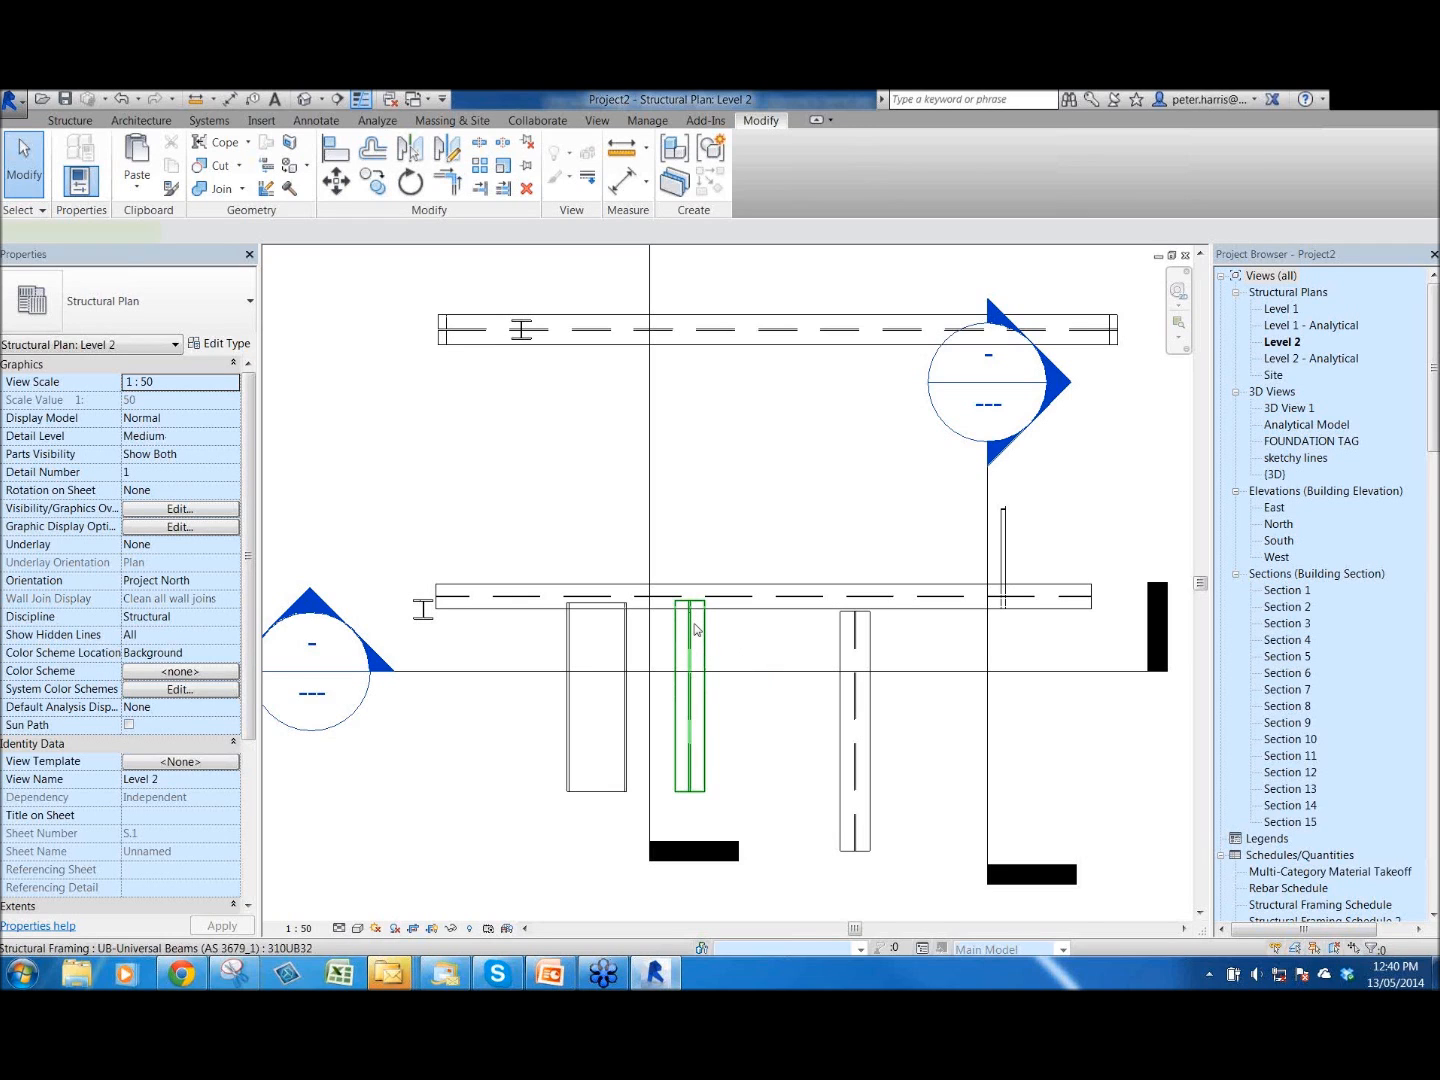
# - Examine the coped 310UB32 beam's end and the free start end of the supporting 250UB25.7 beam
pyautogui.click(702, 634)
pyautogui.moveTo(704, 636); pyautogui.dragTo(631, 616, button='middle')
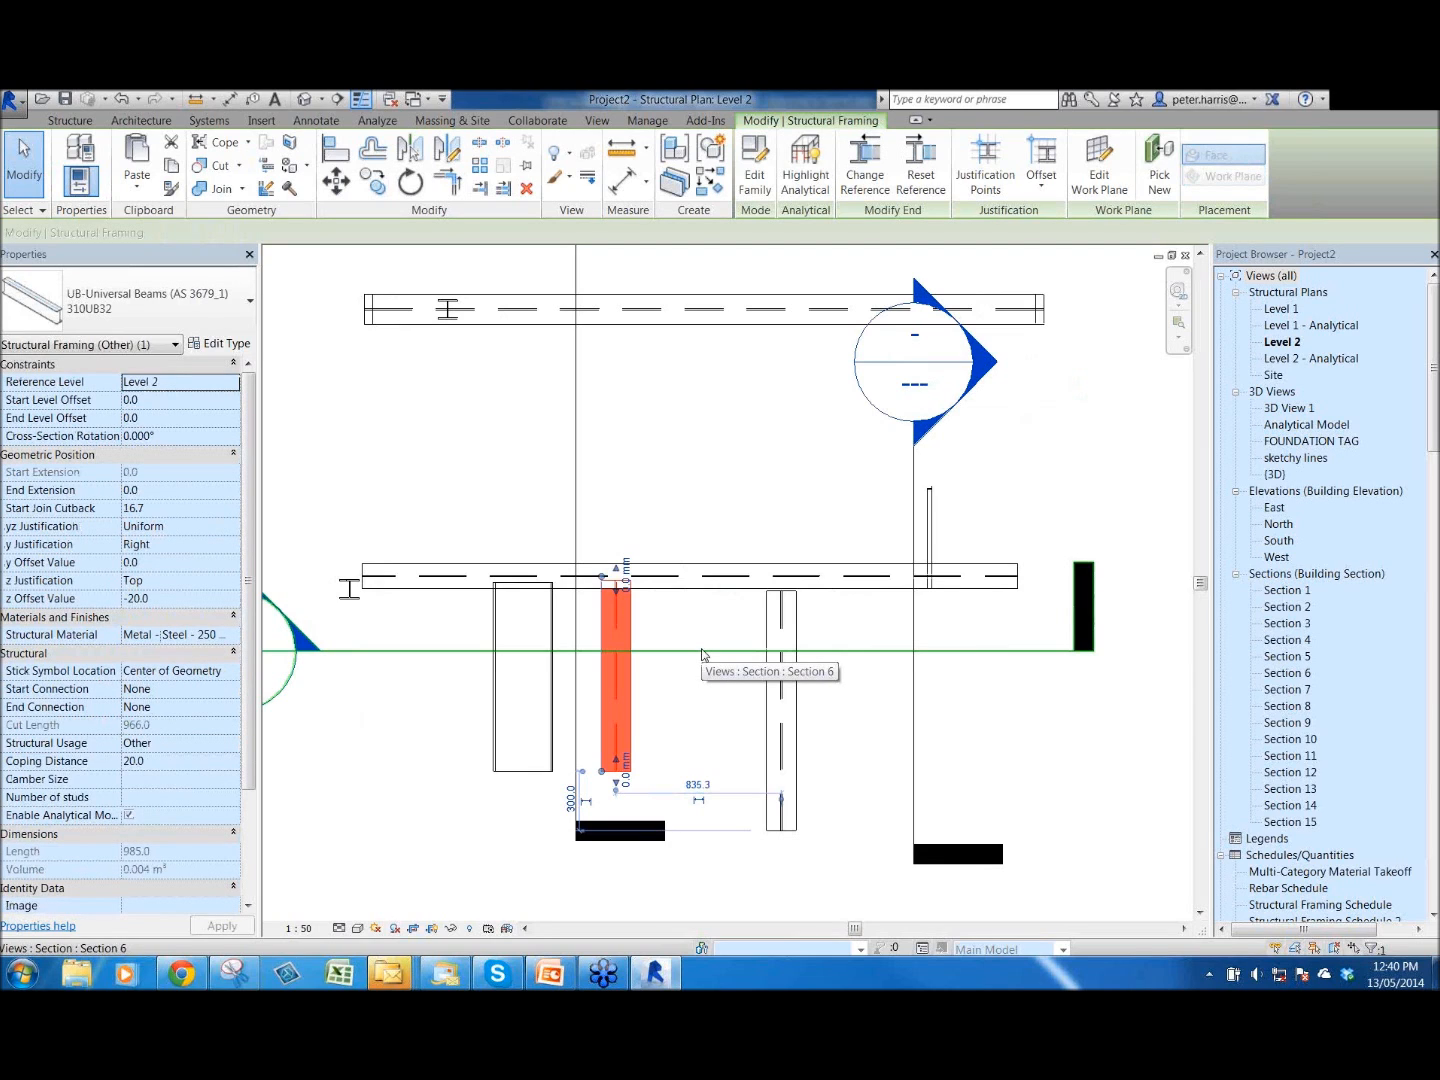
pyautogui.moveTo(884, 617); pyautogui.dragTo(826, 582, button='middle')
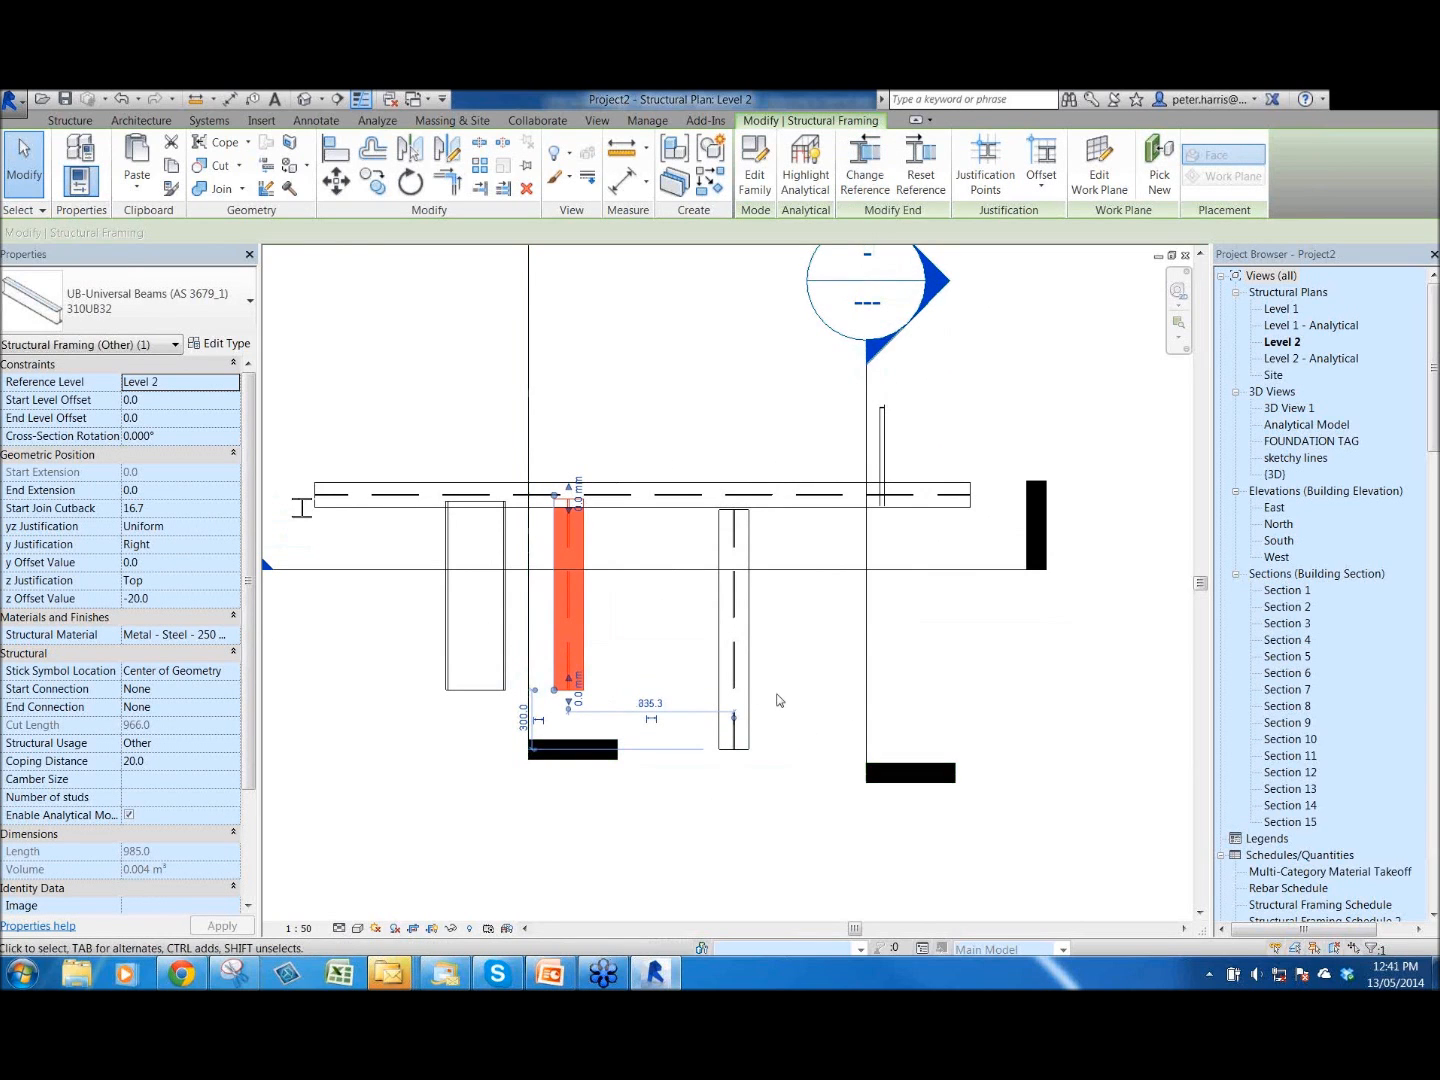
pyautogui.moveTo(774, 675); pyautogui.dragTo(858, 692, button='middle')
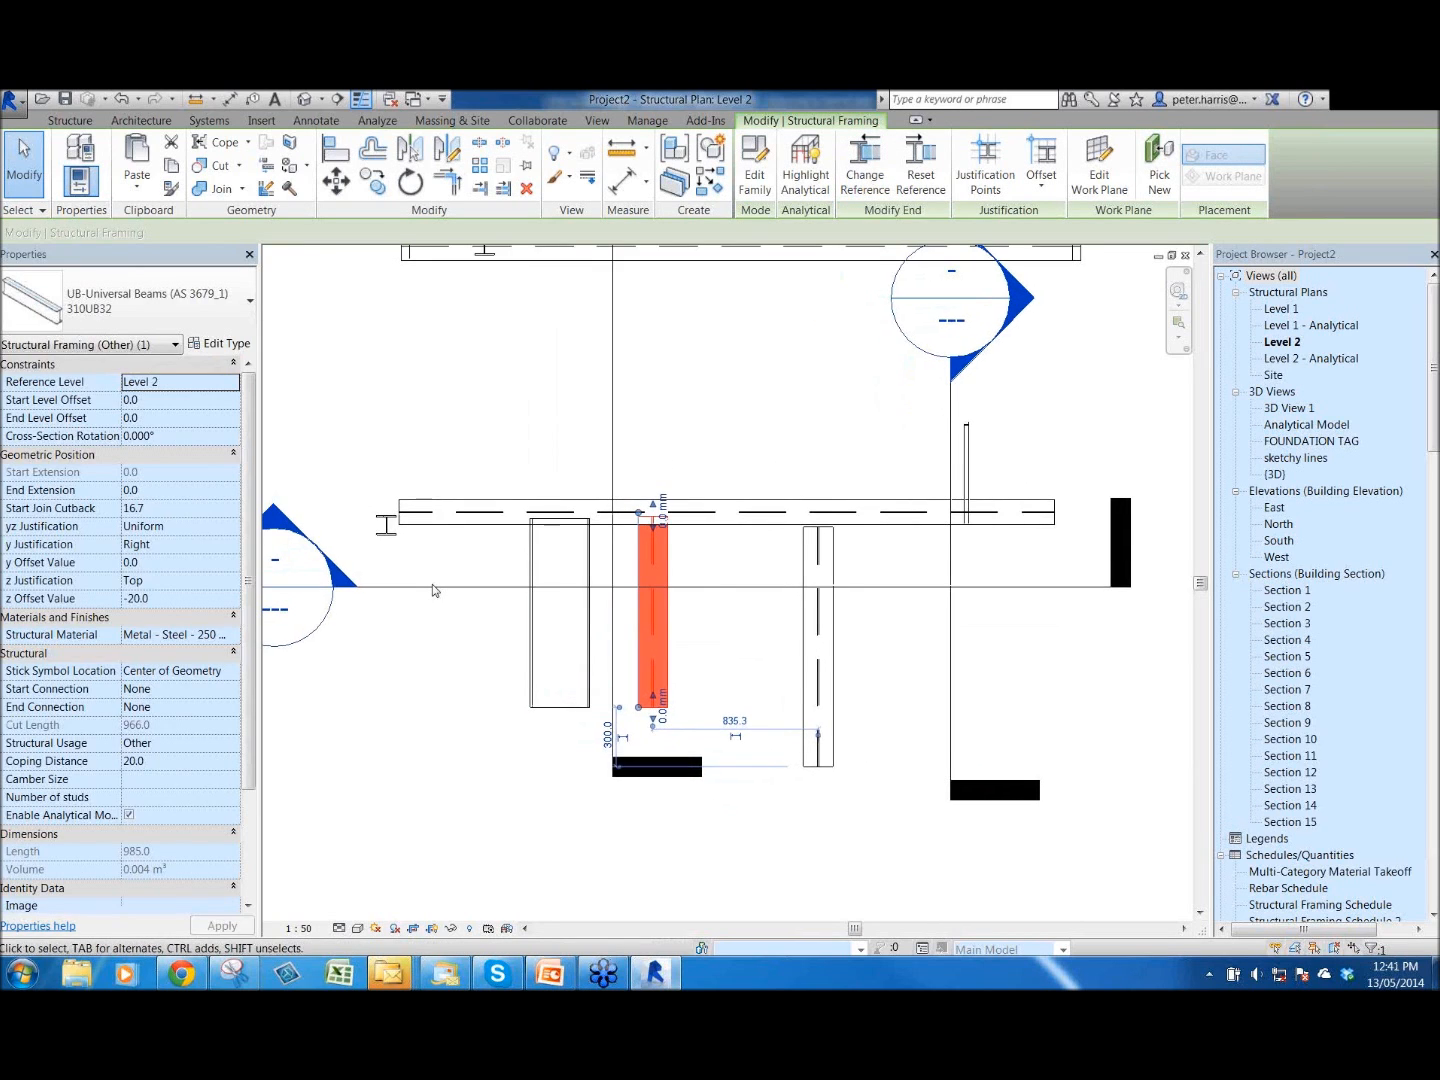
pyautogui.moveTo(450, 611); pyautogui.dragTo(457, 701, button='middle')
pyautogui.press('Escape')
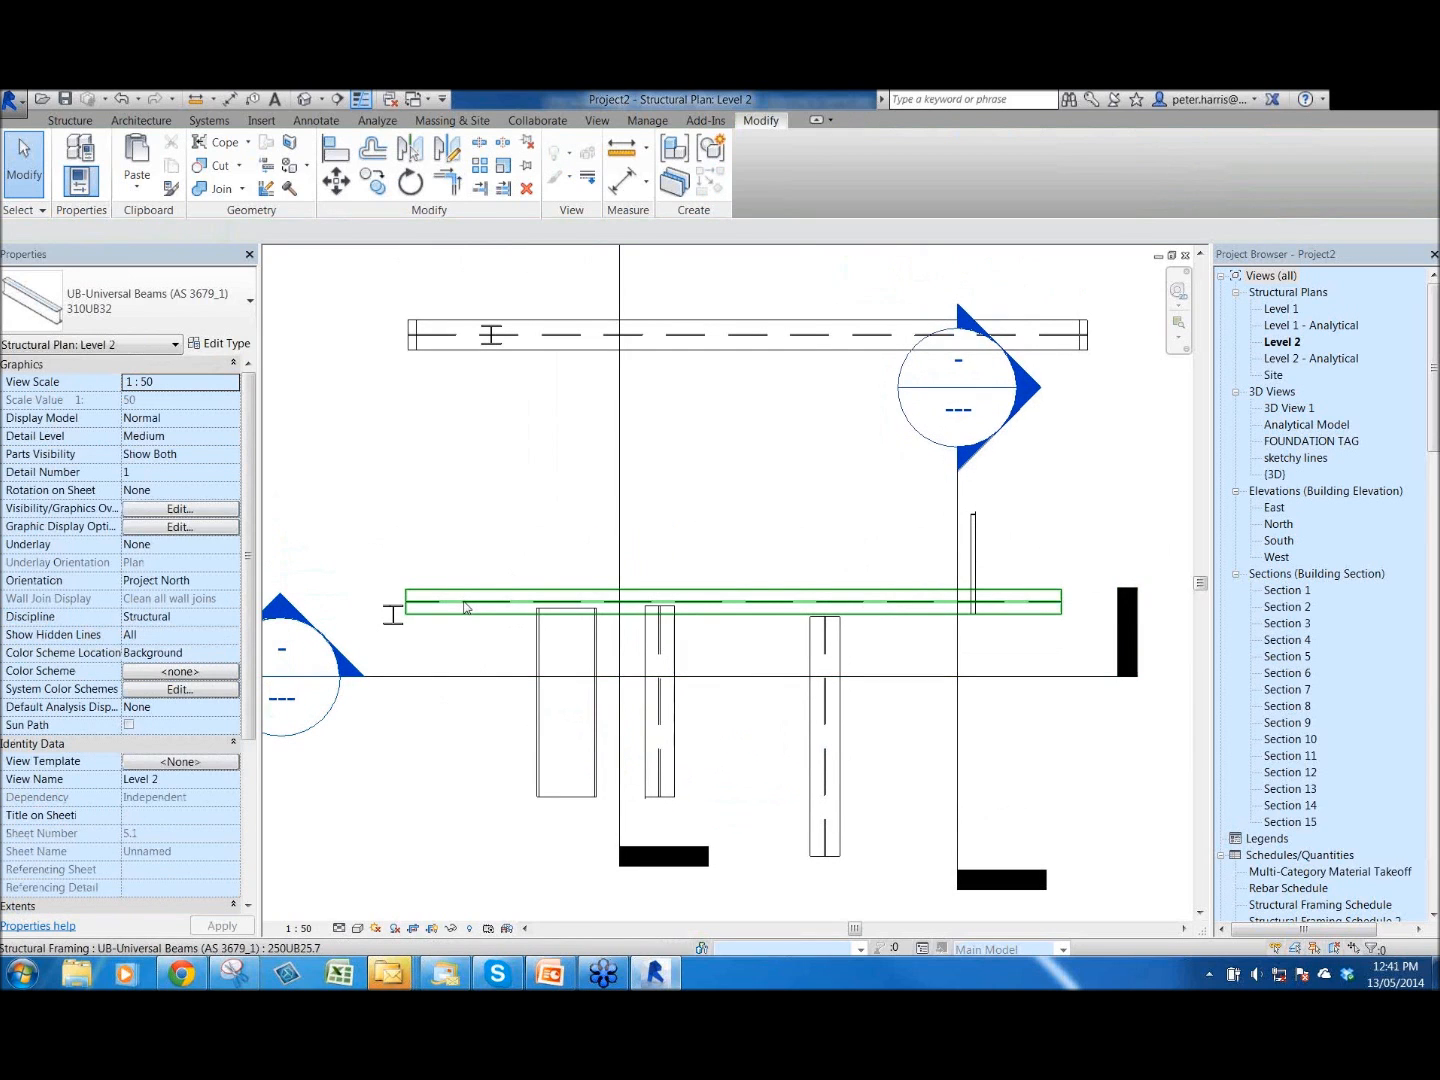
pyautogui.click(465, 607)
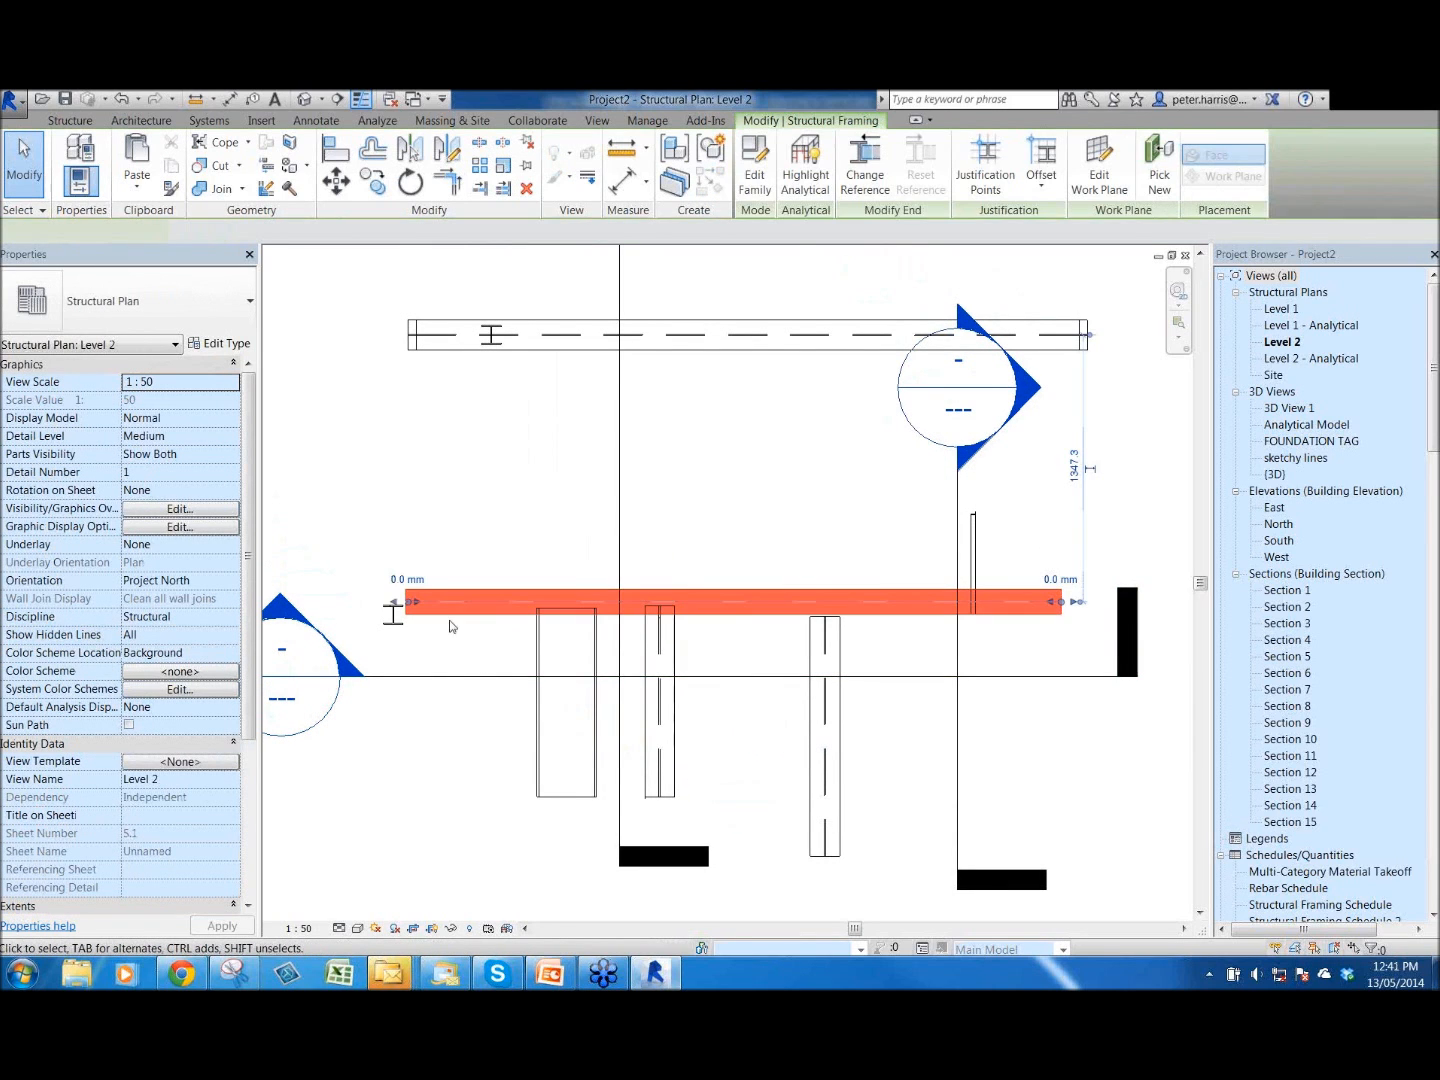
pyautogui.scroll(2, 440, 632)
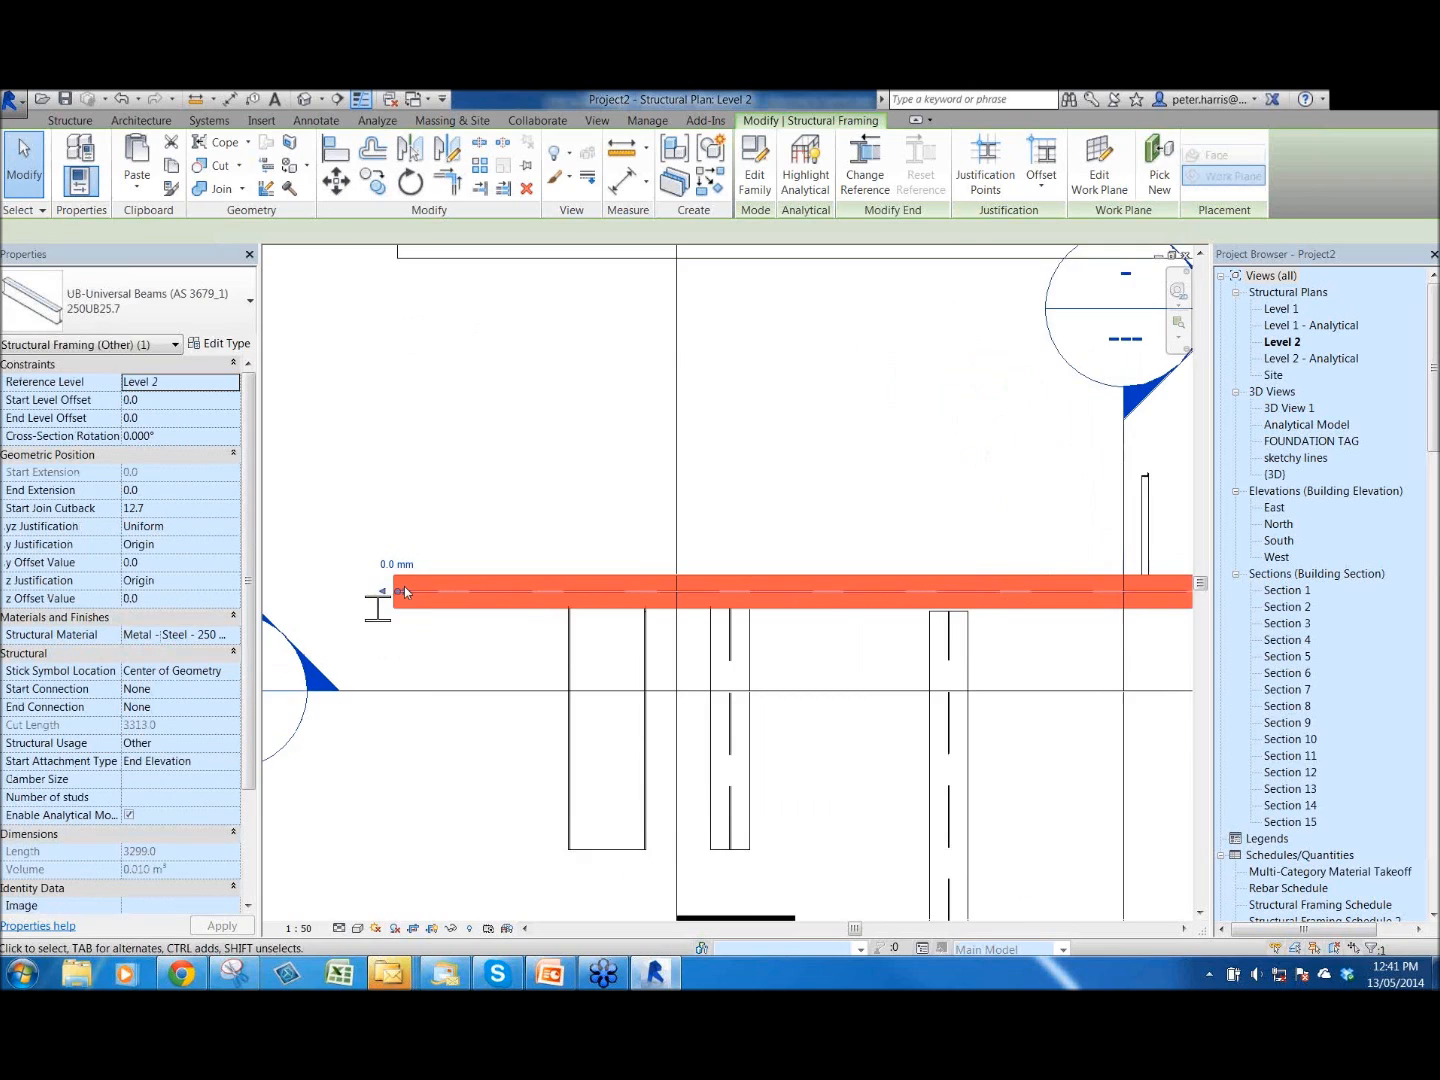
pyautogui.scroll(5, 403, 586)
pyautogui.scroll(-4, 479, 659)
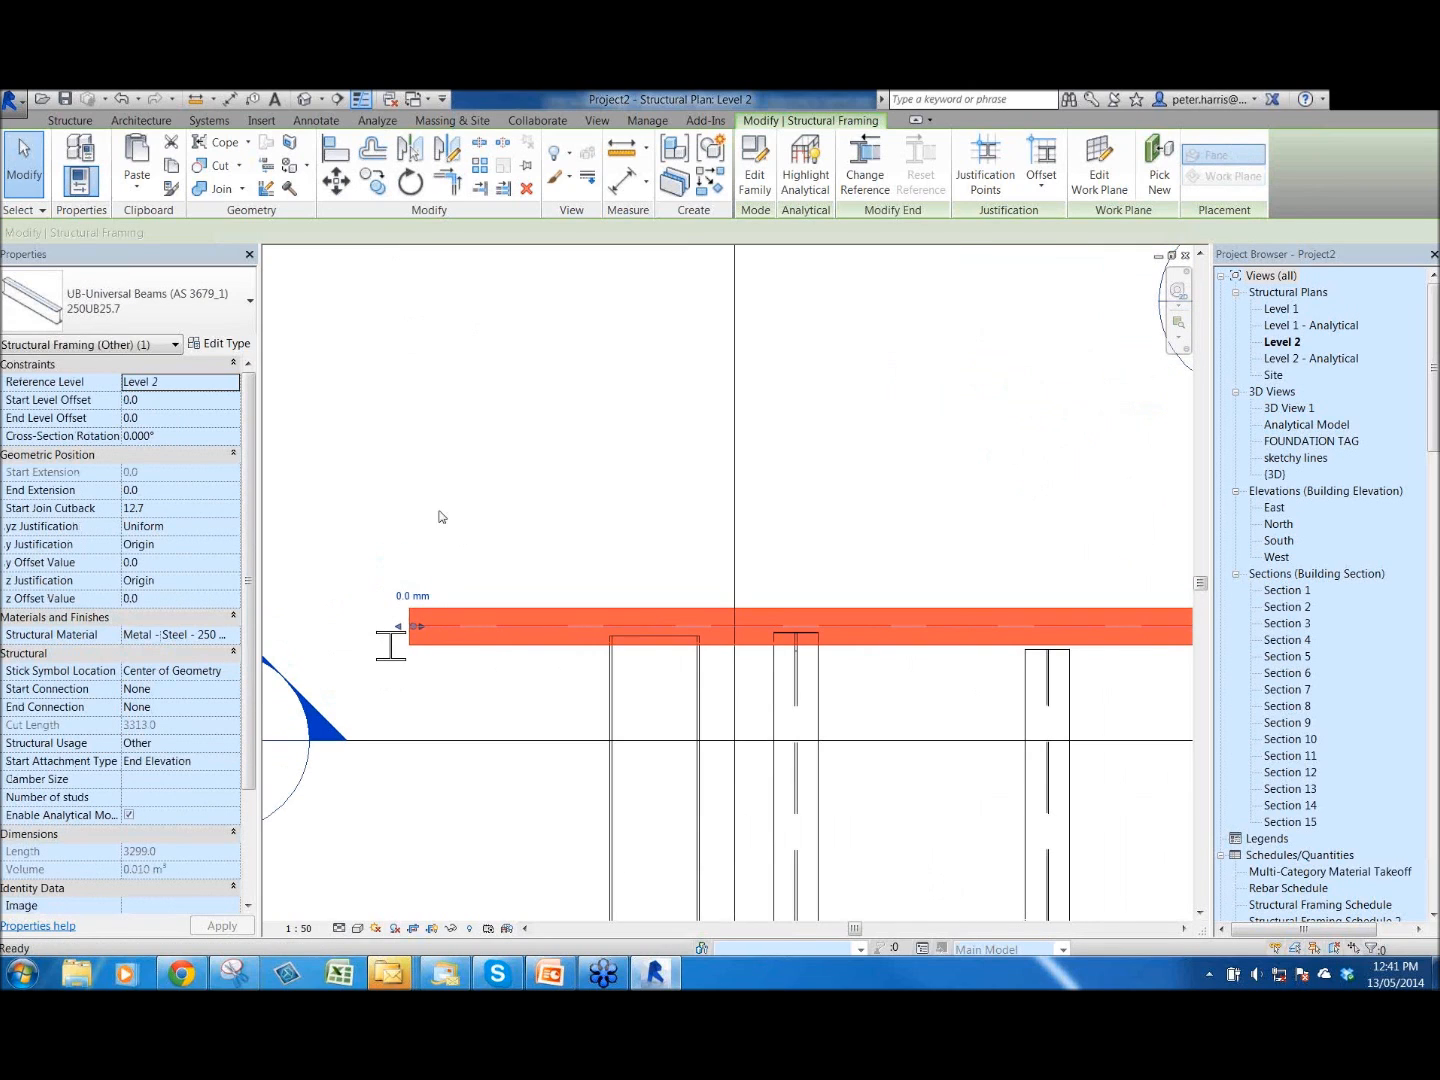
# - Place a horizontal 250UB25.7 beam 2000 mm long above the supporting beam in the Level 2 plan
pyautogui.press('b')
pyautogui.press('m')
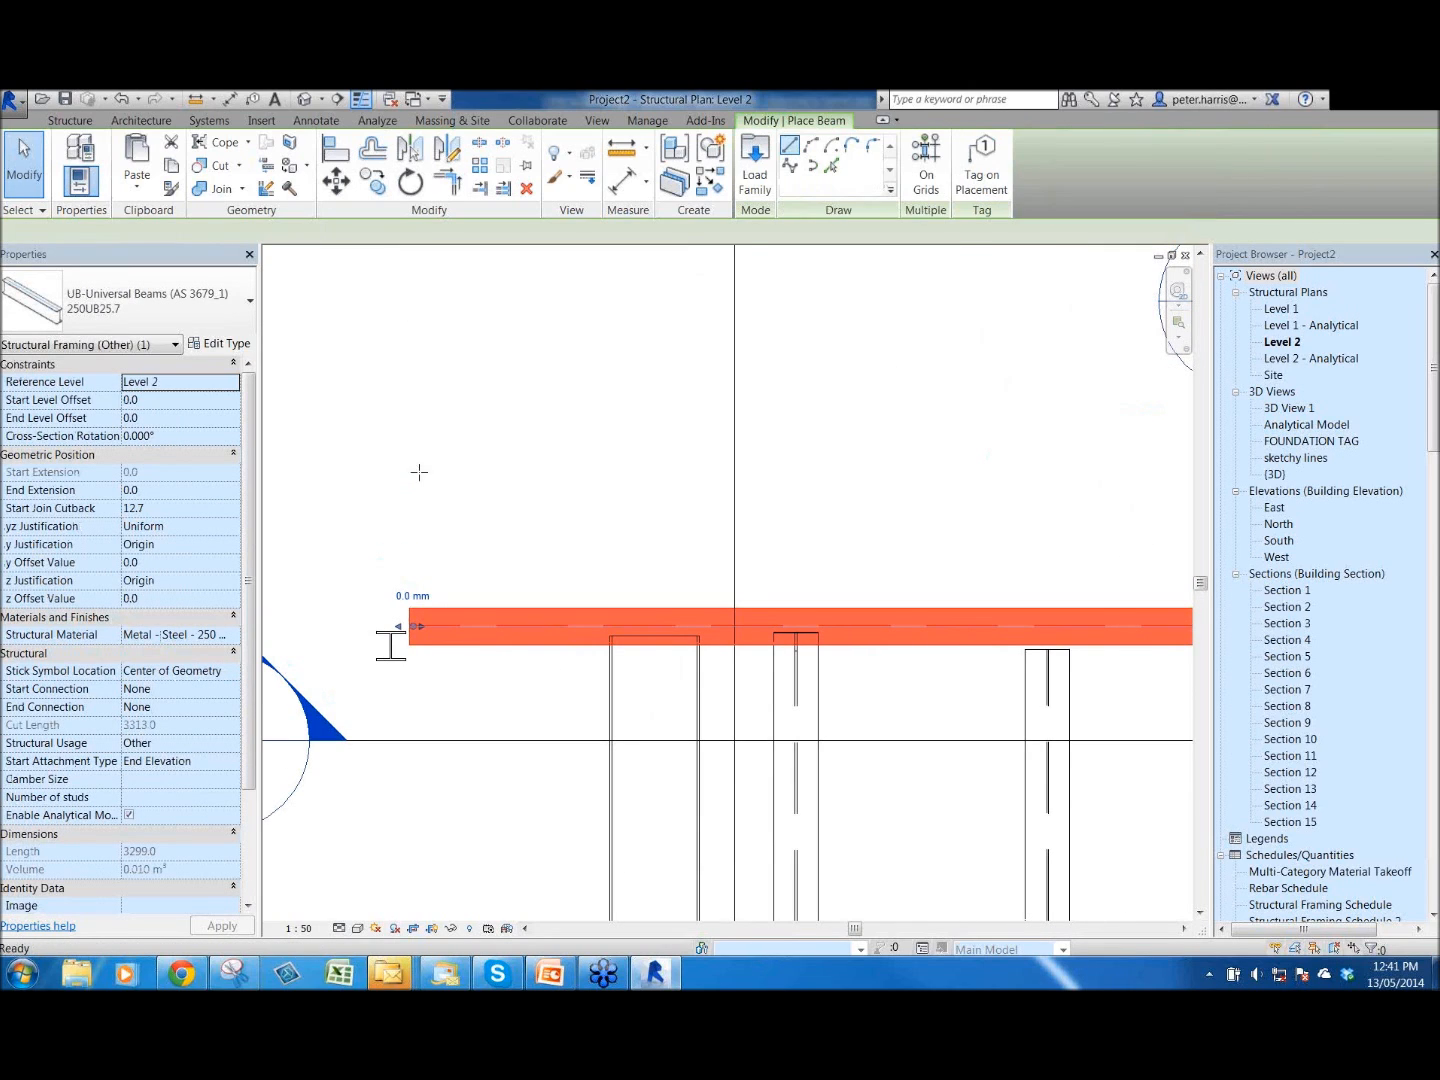
pyautogui.click(419, 471)
pyautogui.click(1022, 471)
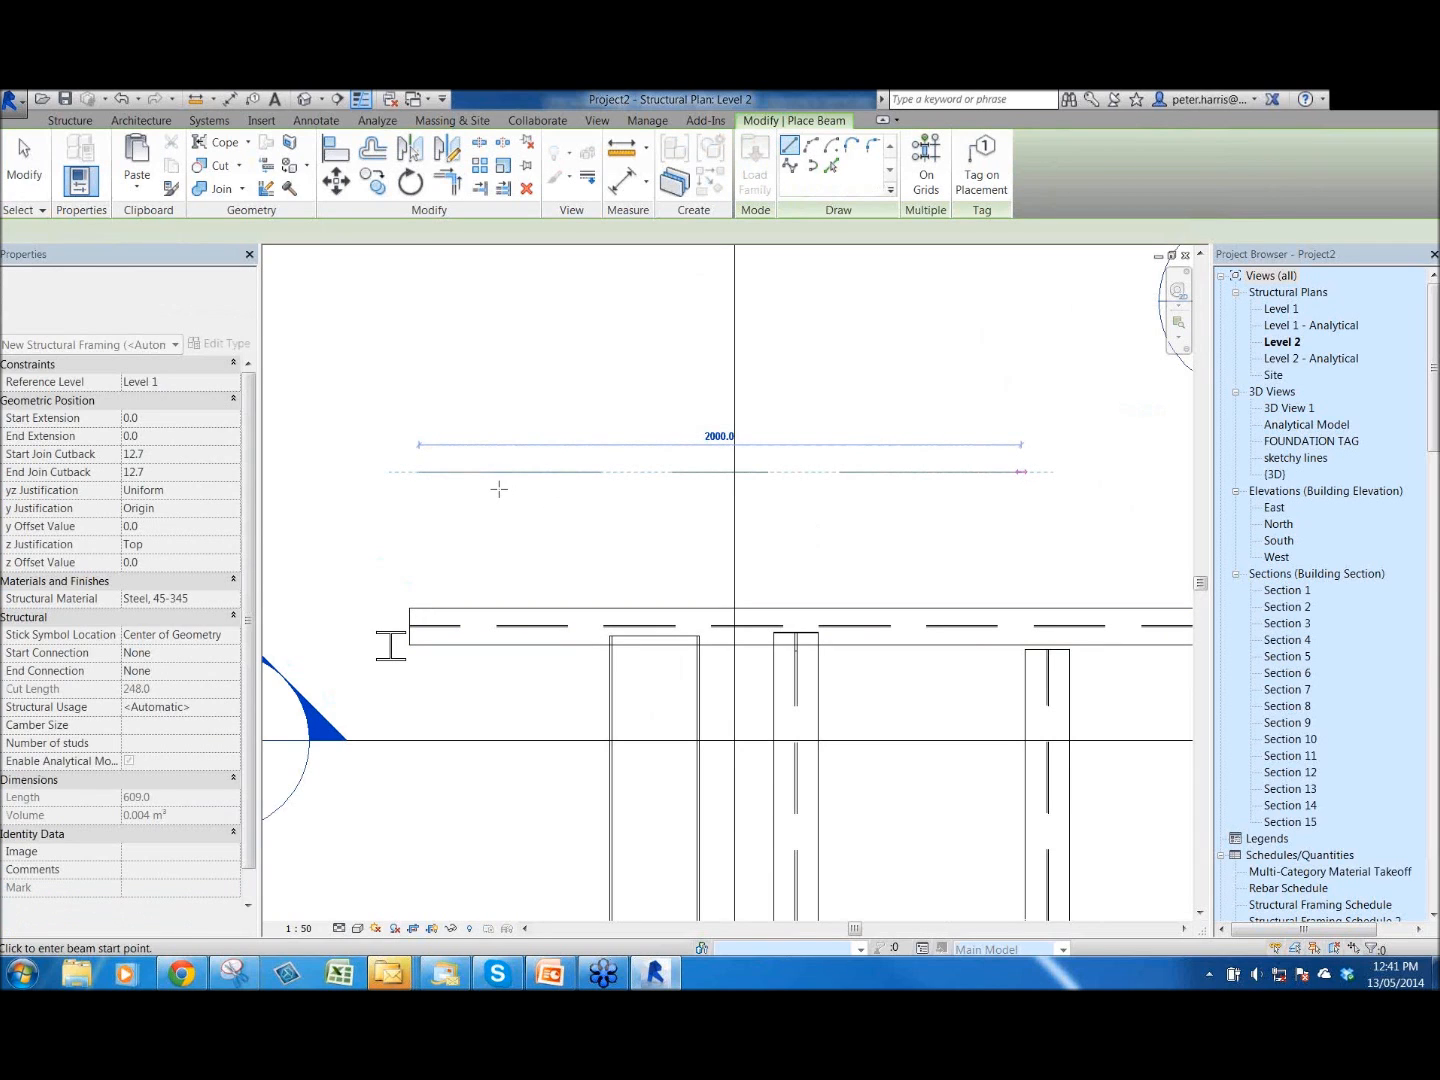
pyautogui.scroll(2, 498, 489)
pyautogui.press('Escape')
pyautogui.press('Escape')
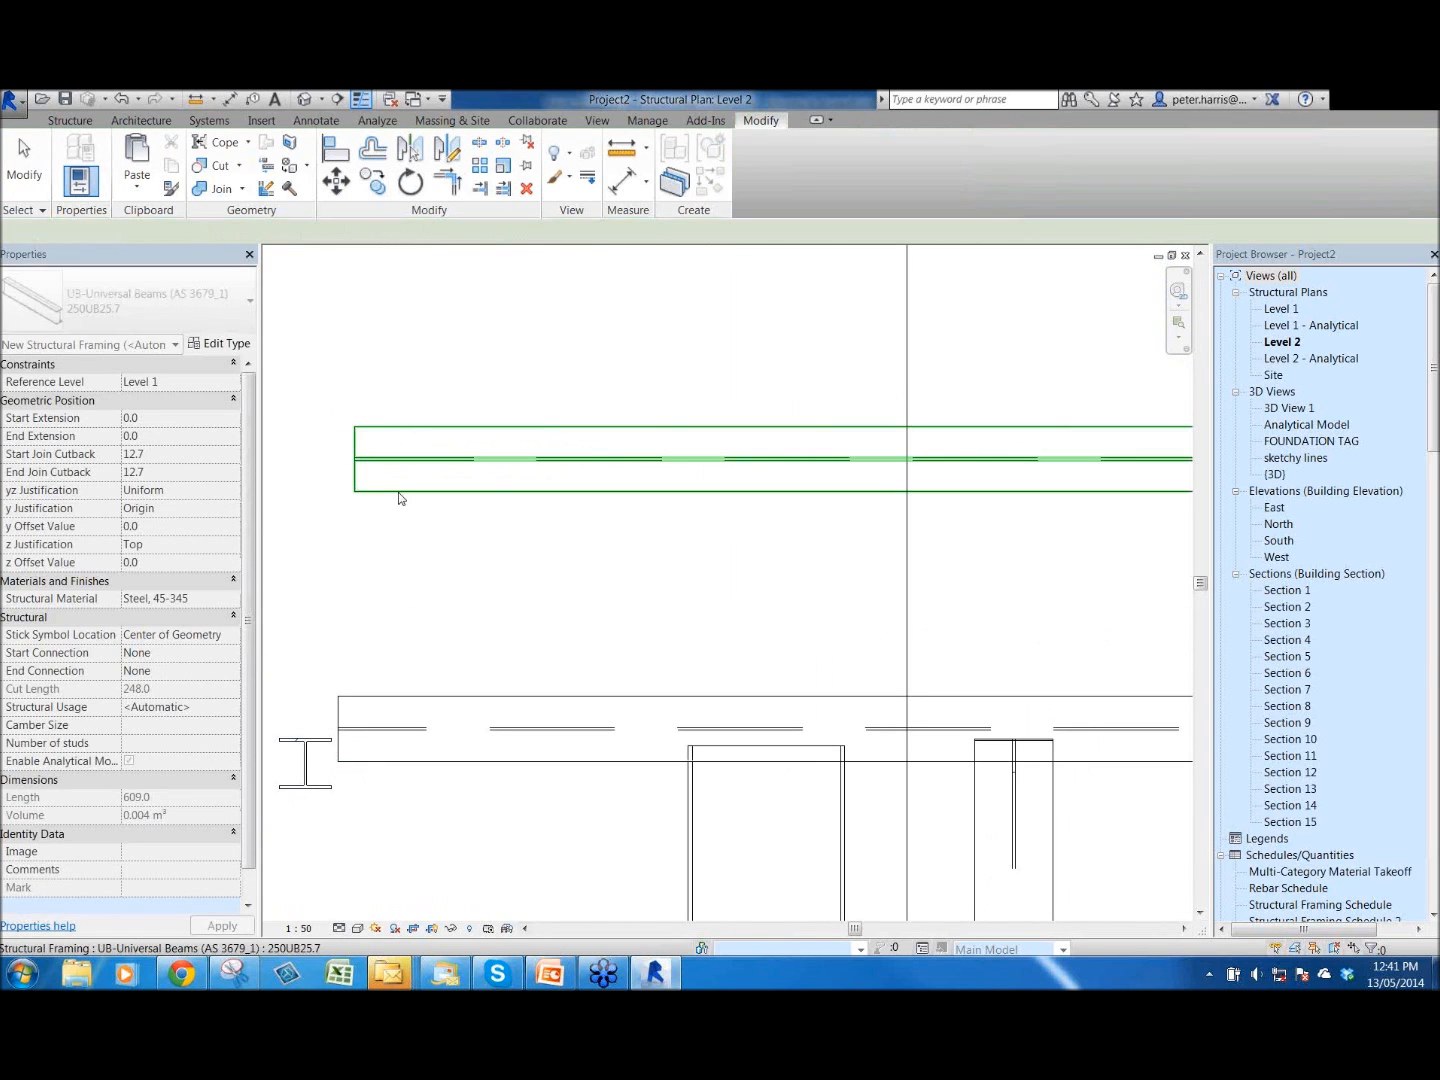
# - Pull back the new 250UB25.7 beam's start end freehand, giving a Start Extension of about -69.6
pyautogui.click(365, 474)
pyautogui.scroll(2, 353, 449)
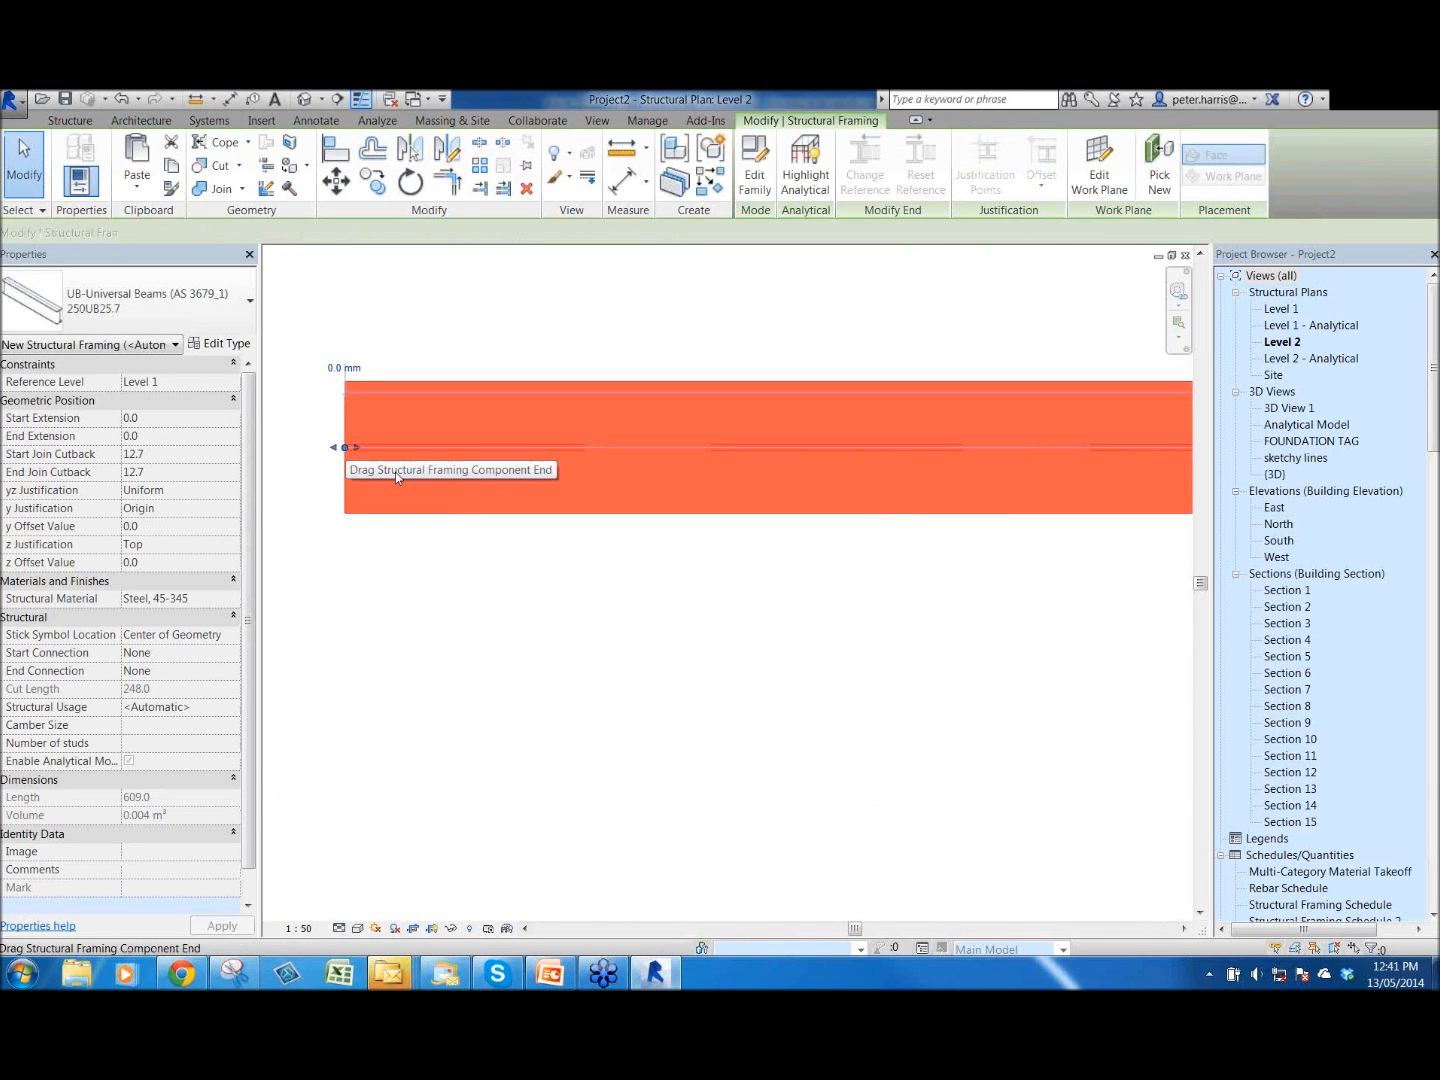
pyautogui.moveTo(386, 472); pyautogui.dragTo(401, 476, button='middle')
pyautogui.moveTo(424, 452)
pyautogui.mouseDown()
pyautogui.moveTo(463, 536)
pyautogui.moveTo(422, 487)
pyautogui.mouseUp()
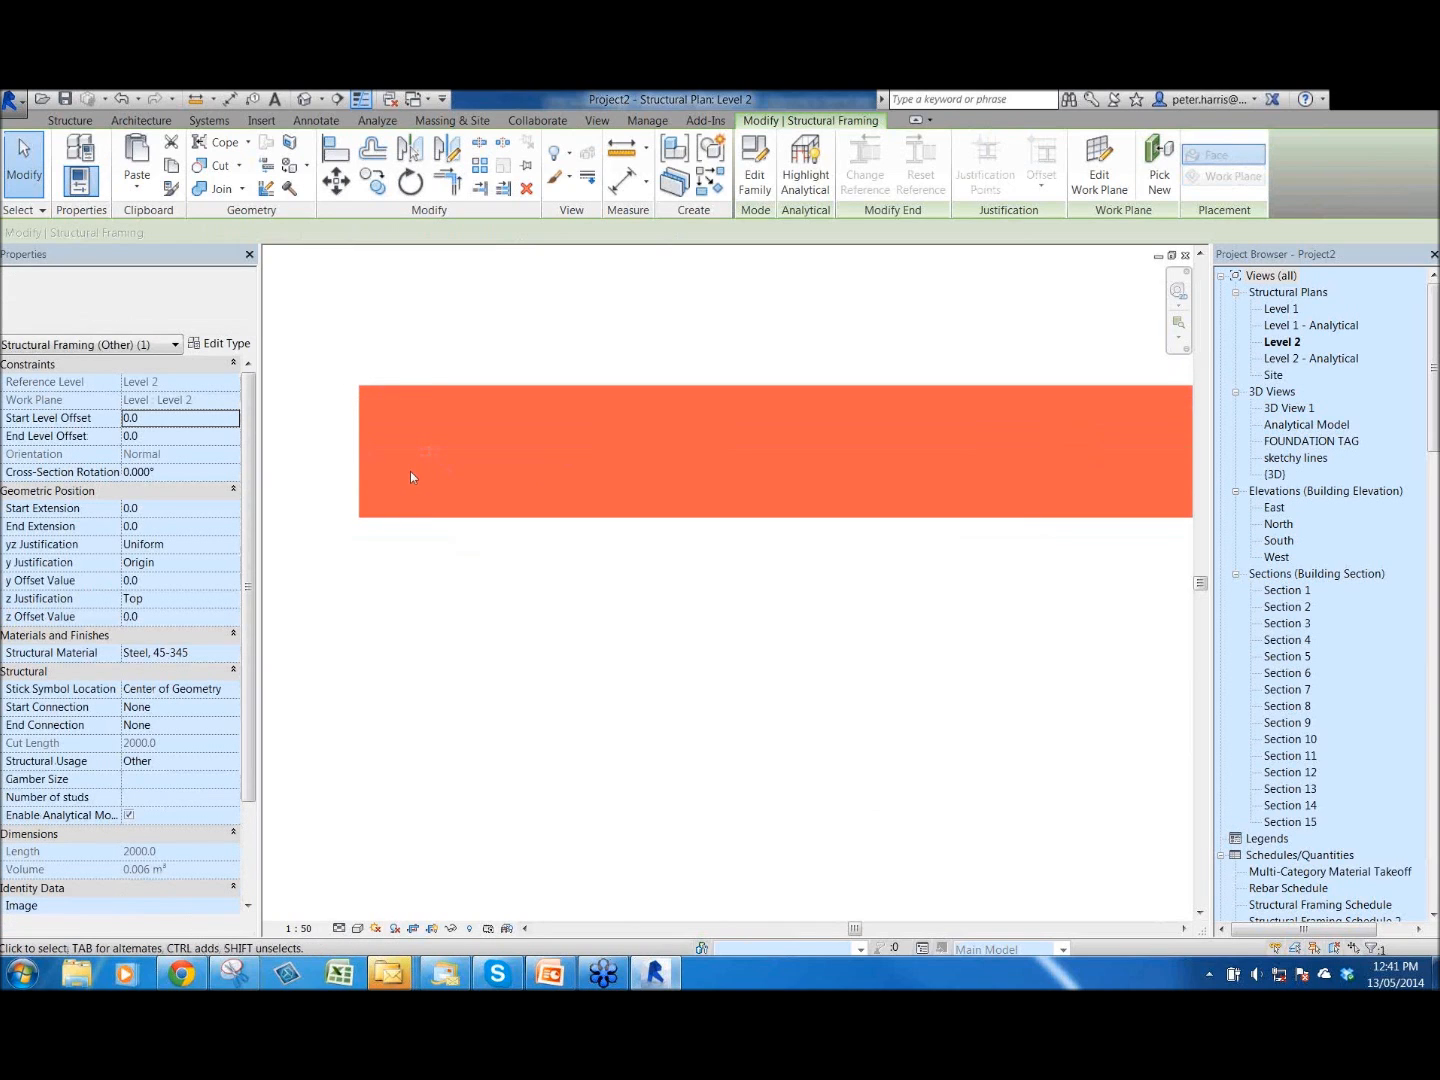
# - Compare the new beam's shortened start end at Coarse and Medium detail levels
pyautogui.click(340, 927)
pyautogui.click(355, 872)
pyautogui.click(434, 614)
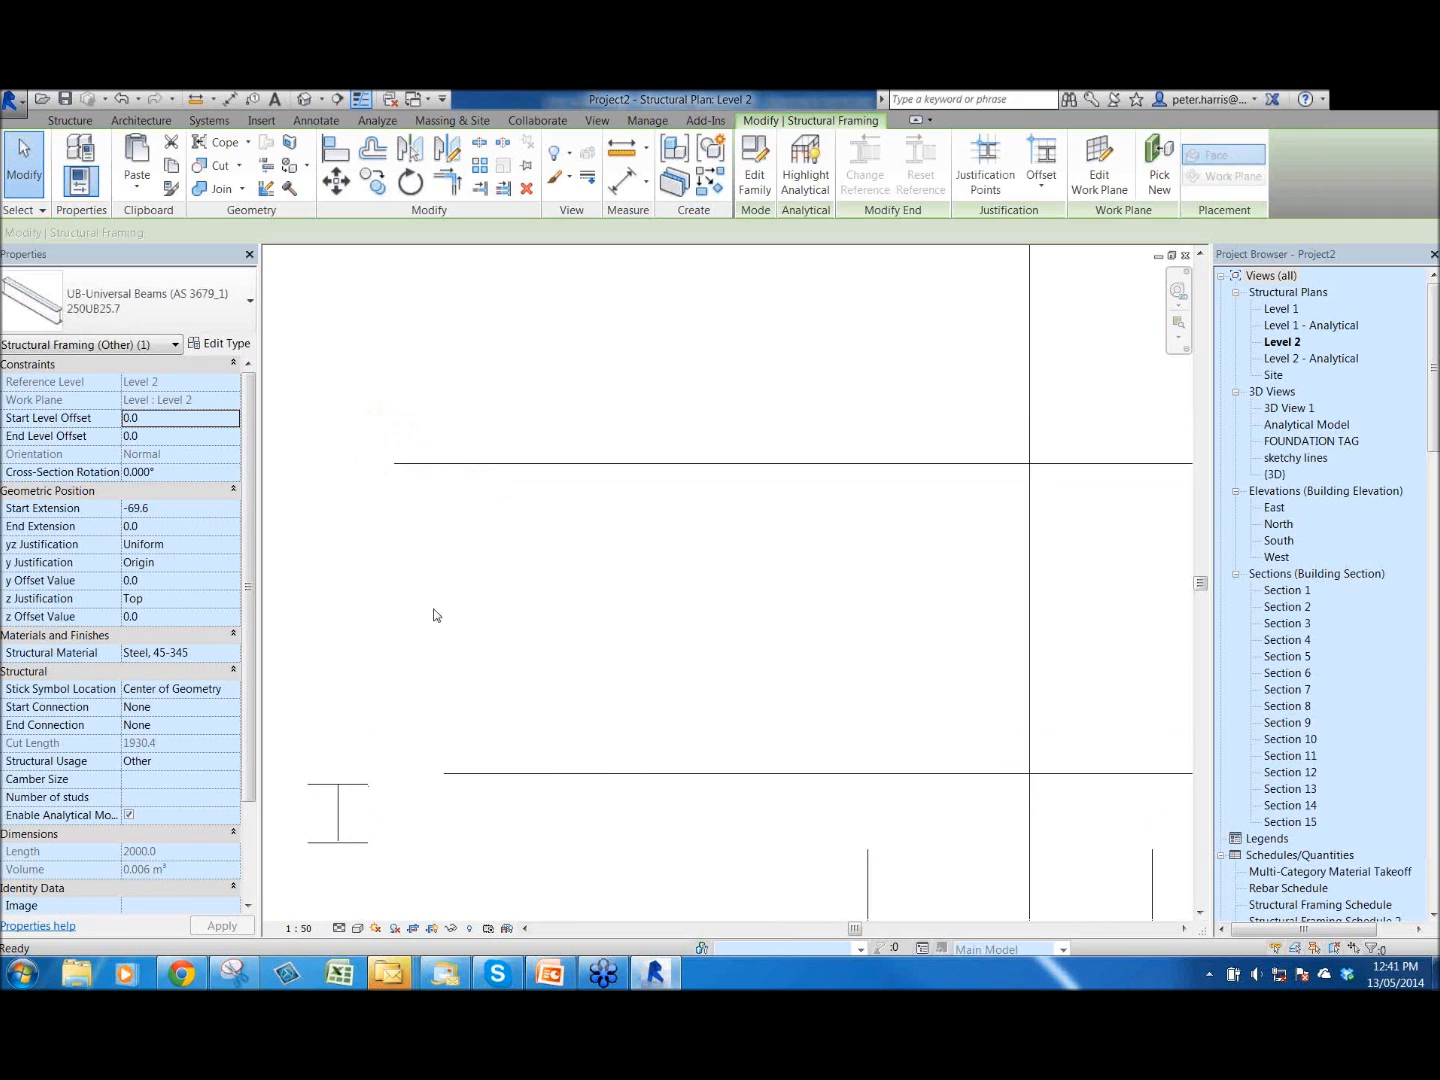
pyautogui.click(337, 935)
pyautogui.click(366, 888)
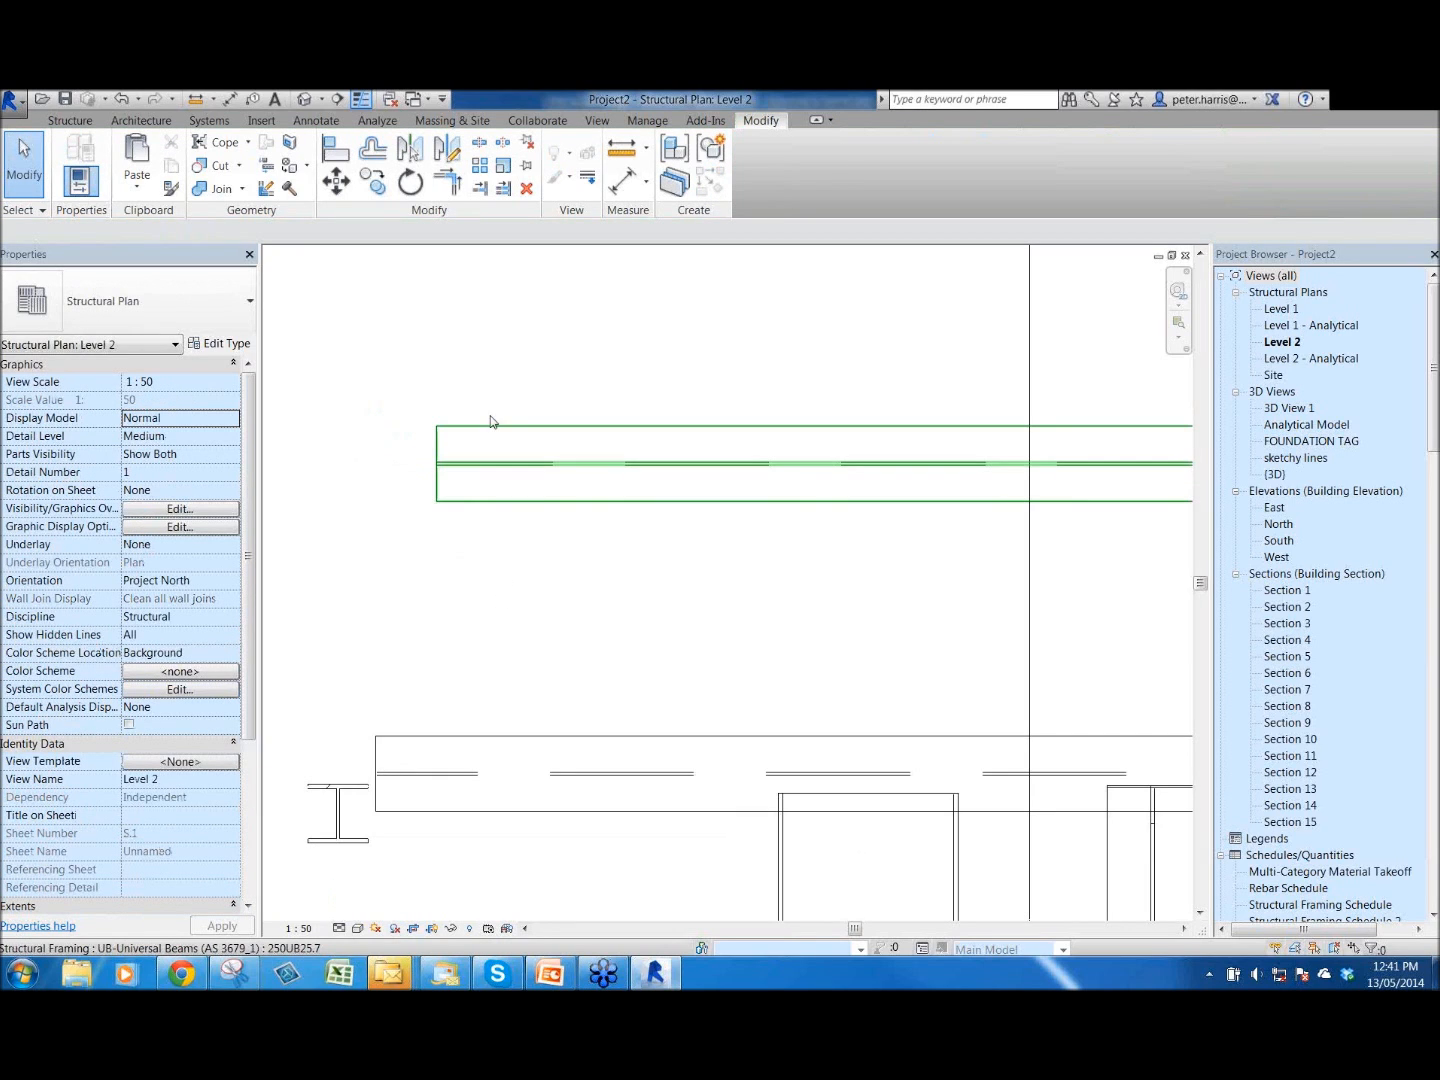
pyautogui.click(447, 507)
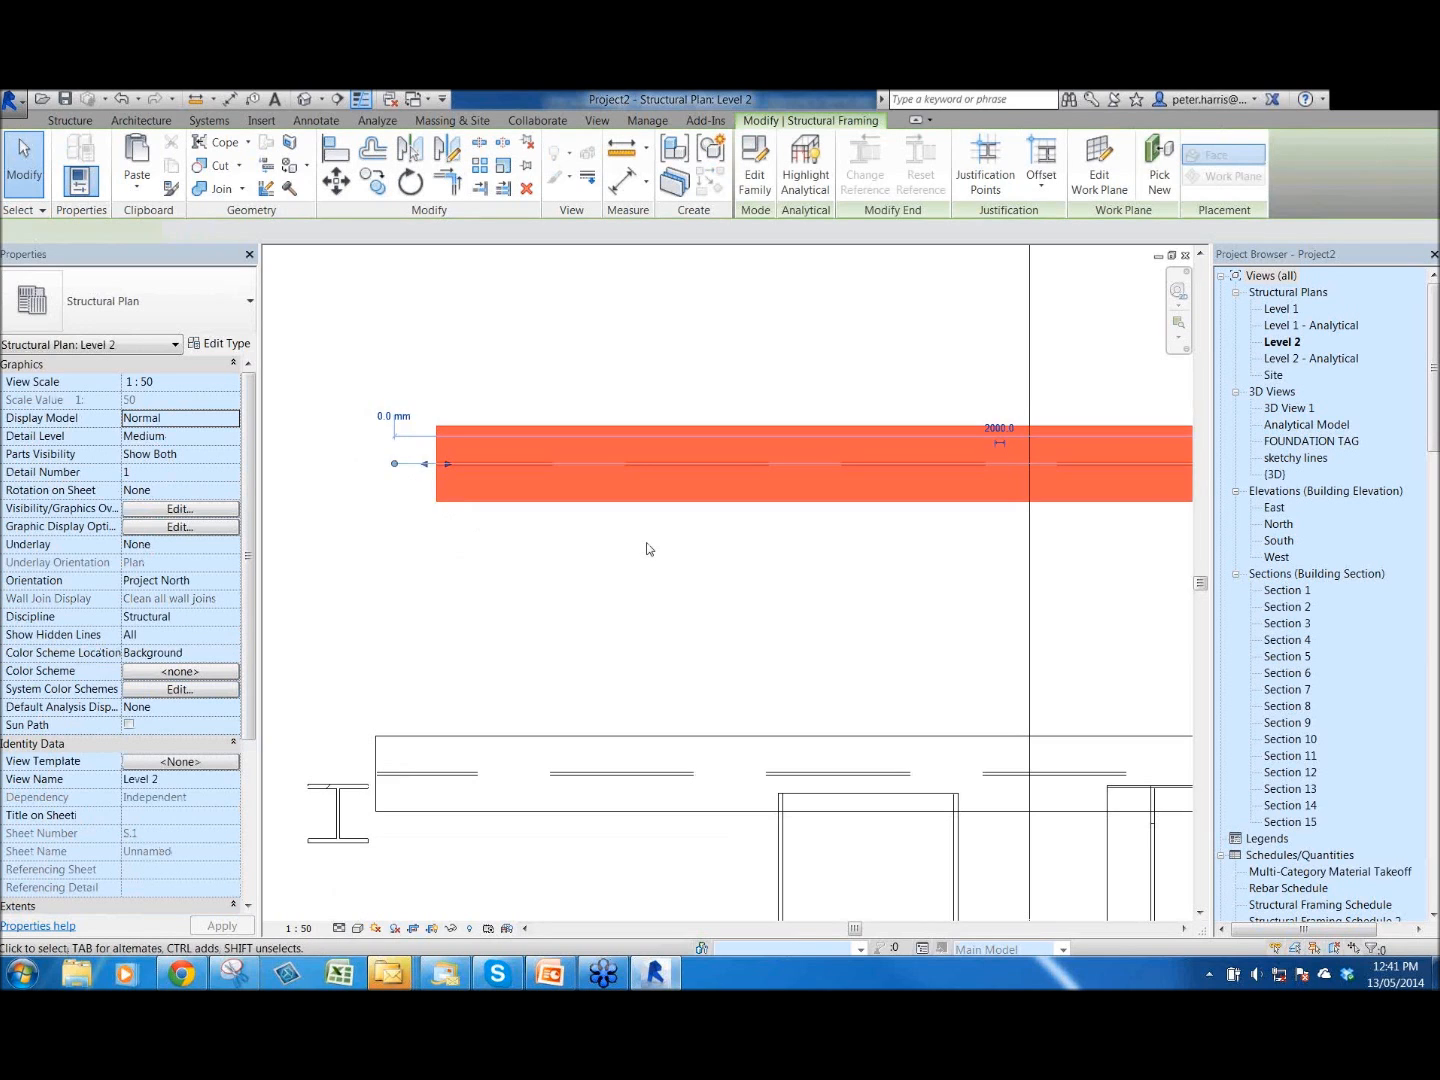
pyautogui.scroll(-2, 642, 560)
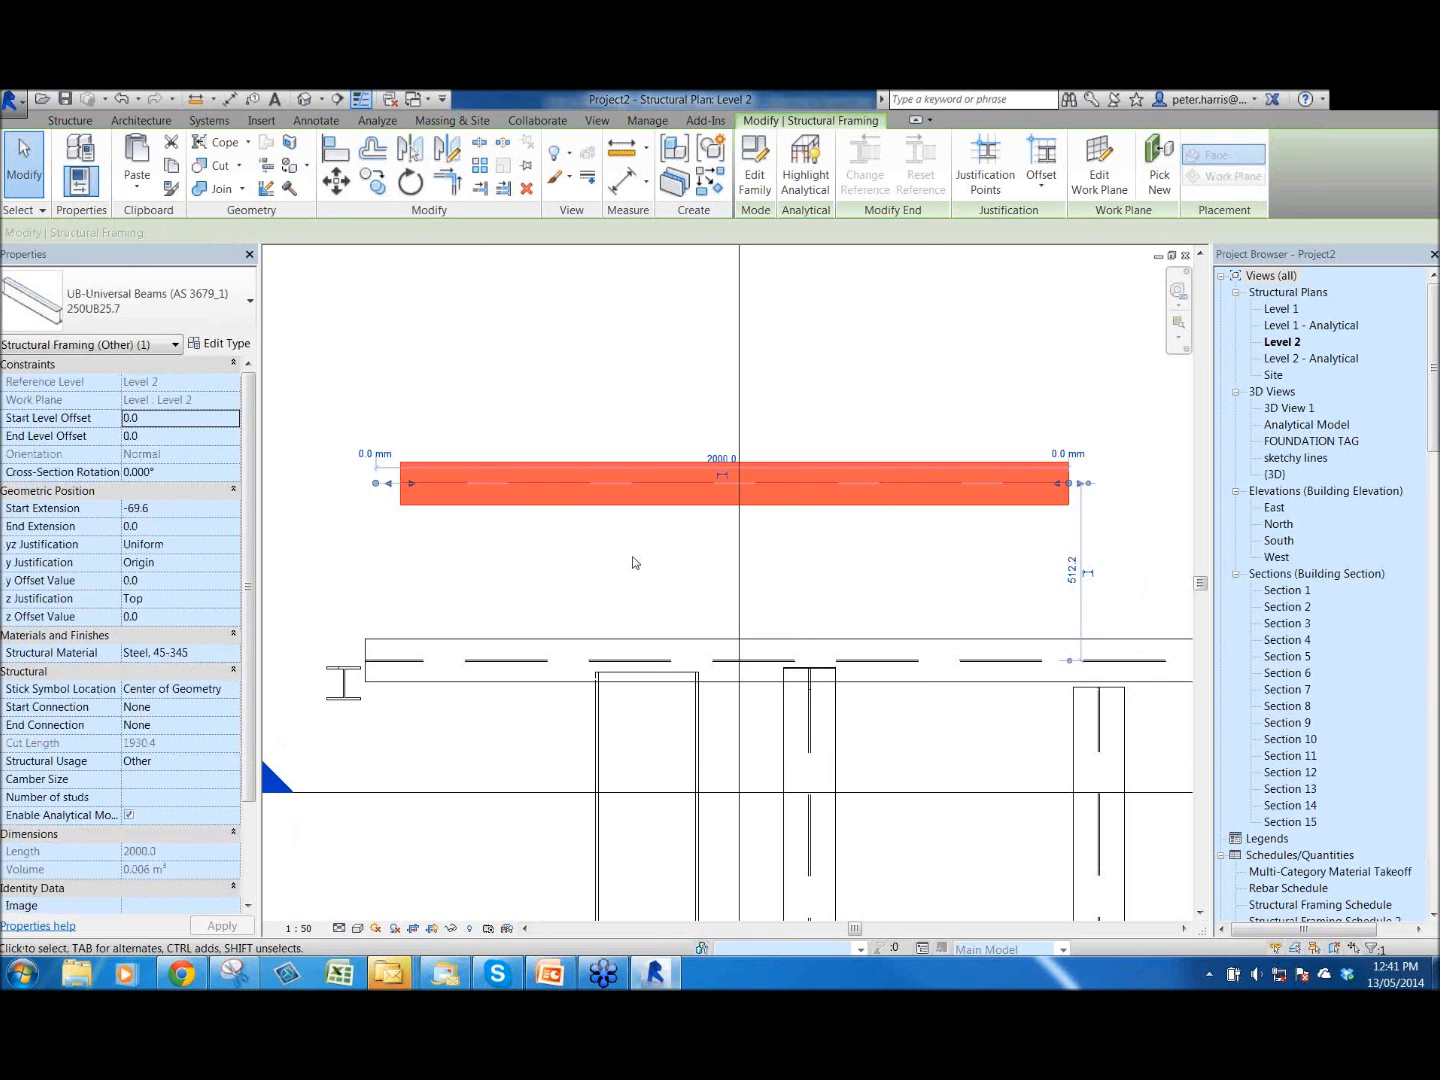
pyautogui.scroll(2, 378, 487)
pyautogui.rightClick(379, 487)
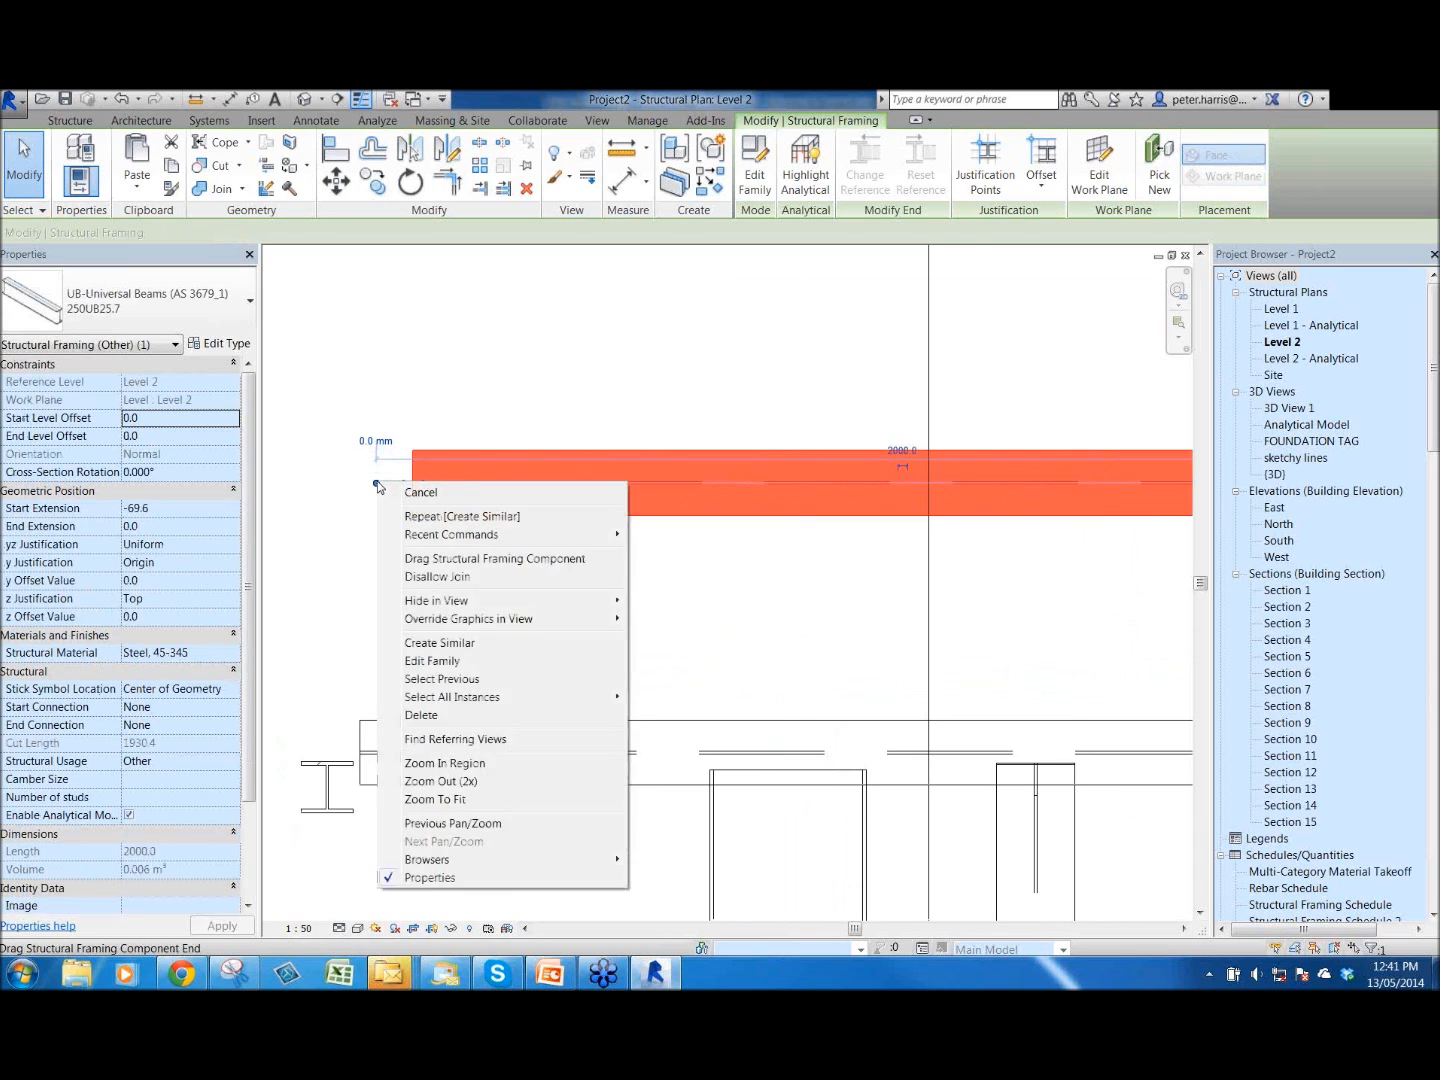
# - Disallow the join at the start end of the 310UB32 beam framing into the horizontal 250UB25.7 beam
pyautogui.moveTo(955, 617); pyautogui.dragTo(601, 367, button='middle')
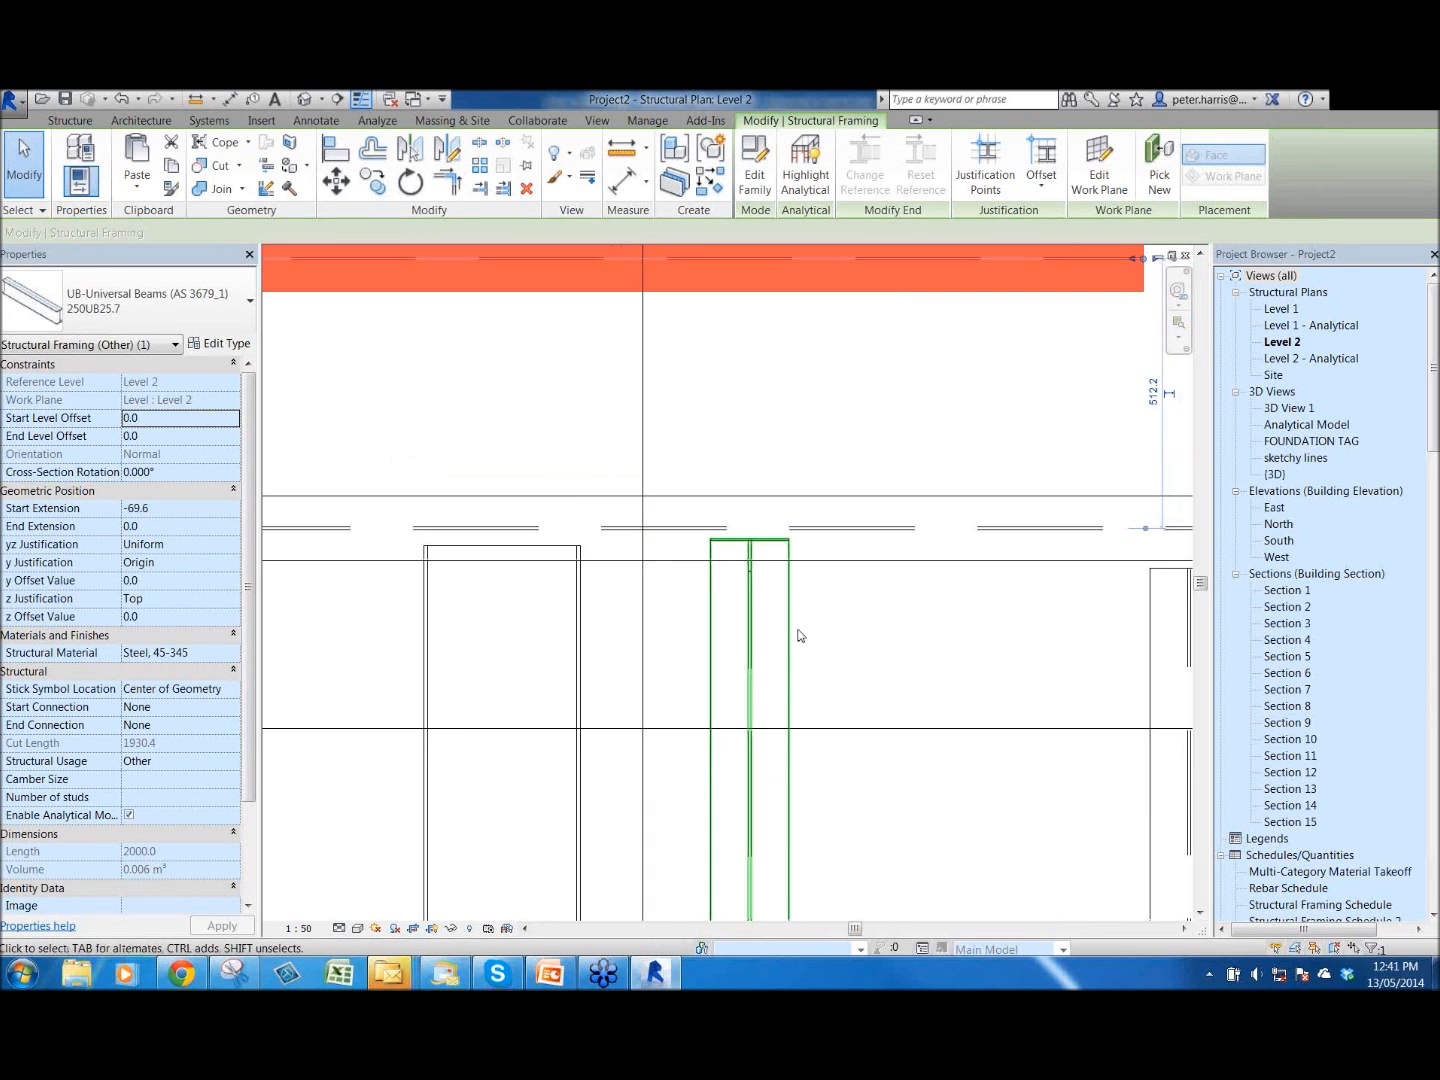
pyautogui.click(727, 544)
pyautogui.scroll(1, 714, 540)
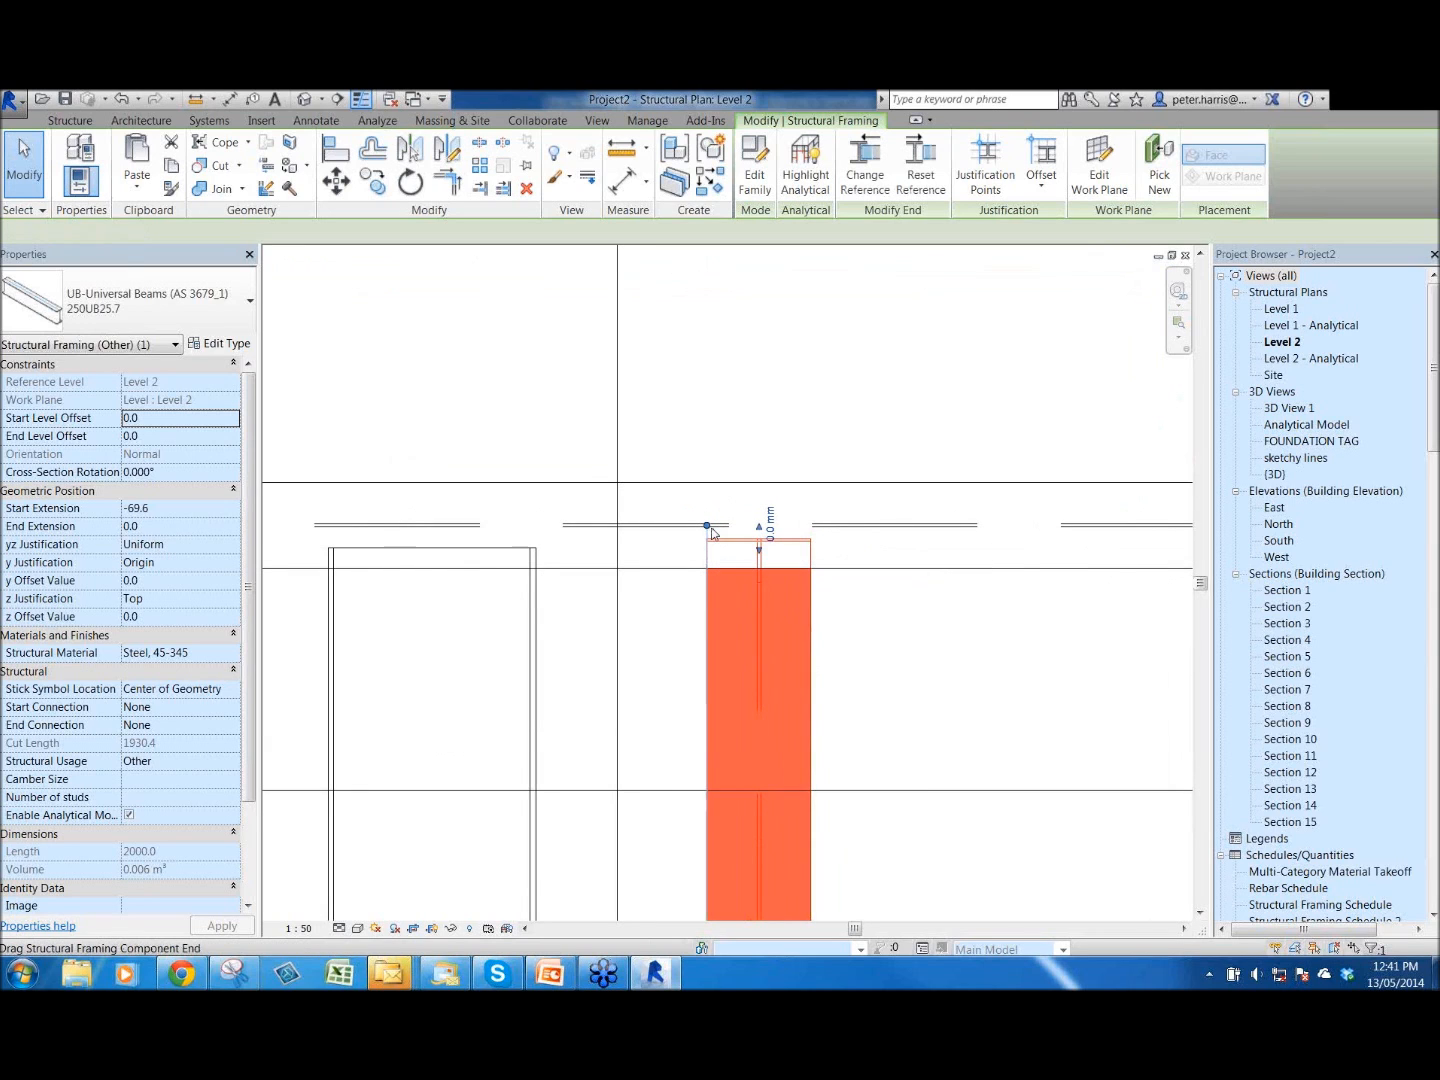
pyautogui.click(708, 528)
pyautogui.rightClick(708, 530)
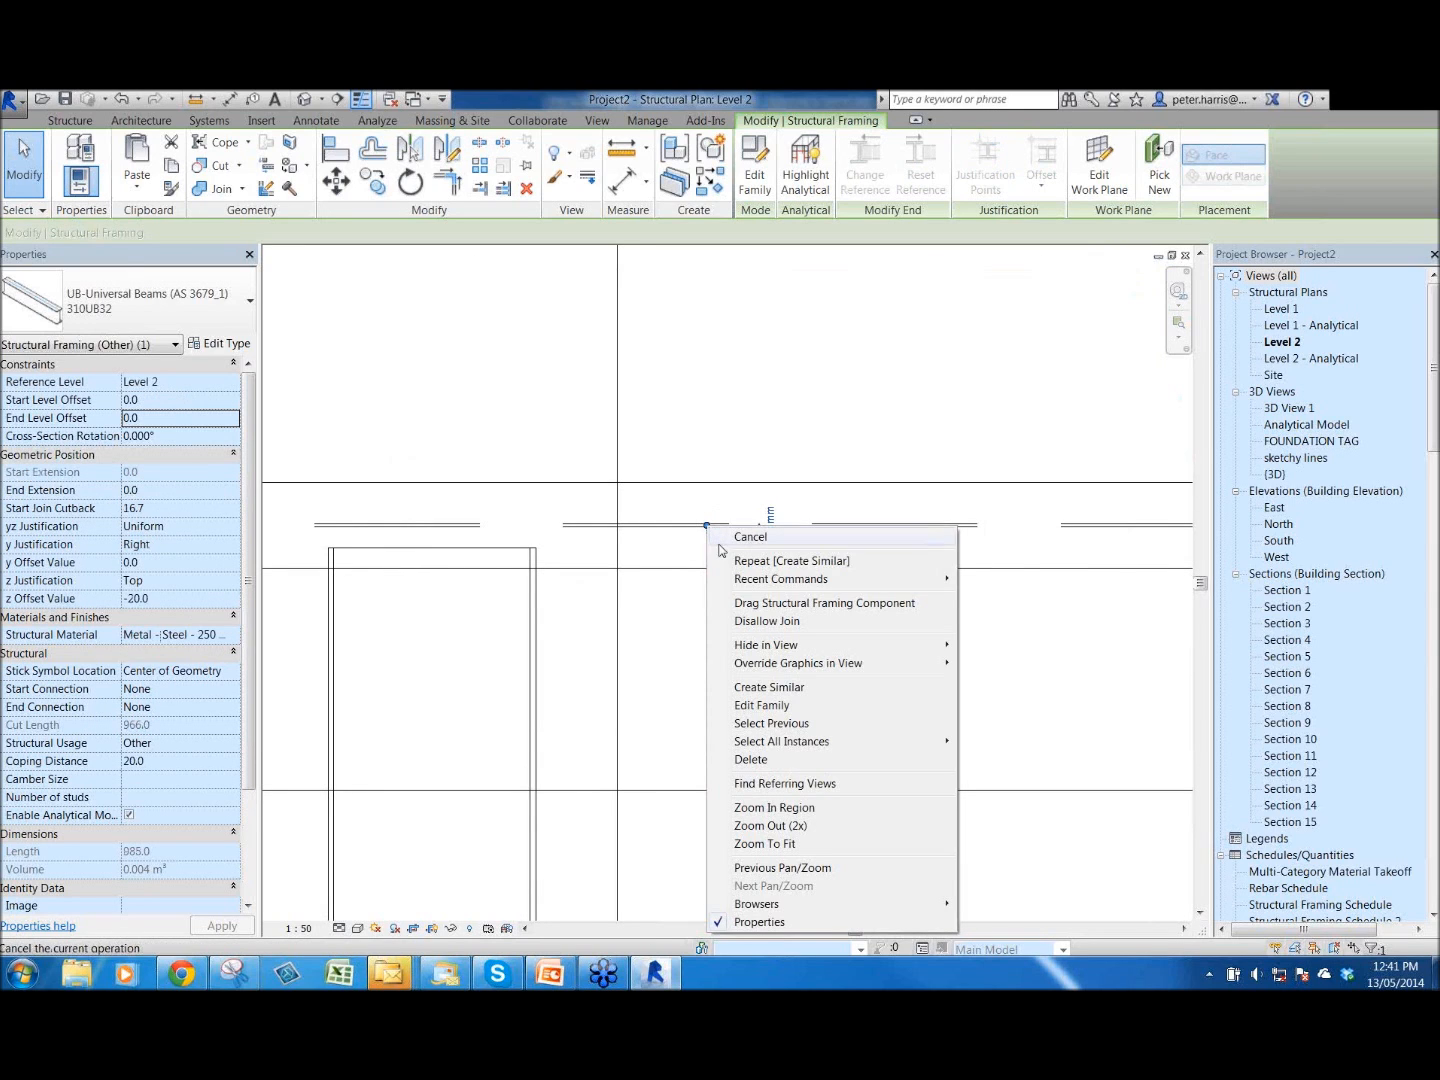
pyautogui.click(765, 621)
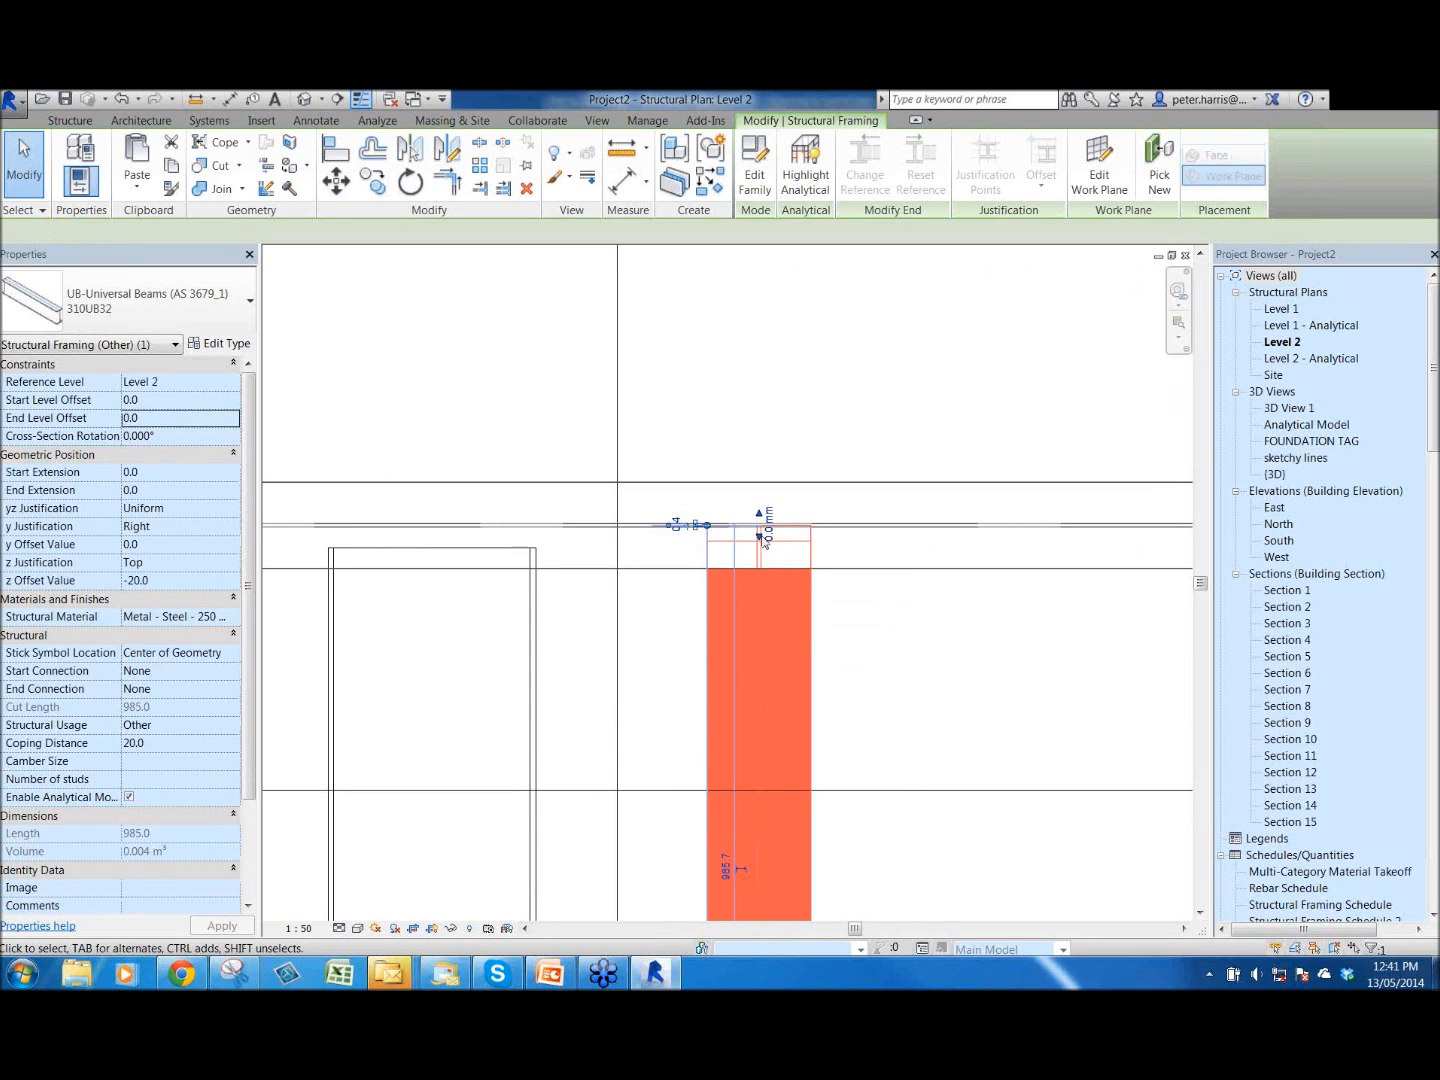
# - Extend the 310UB32 beam's start end freehand past the supporting beam's web, giving a Start Extension of about 25.2
pyautogui.scroll(2, 763, 541)
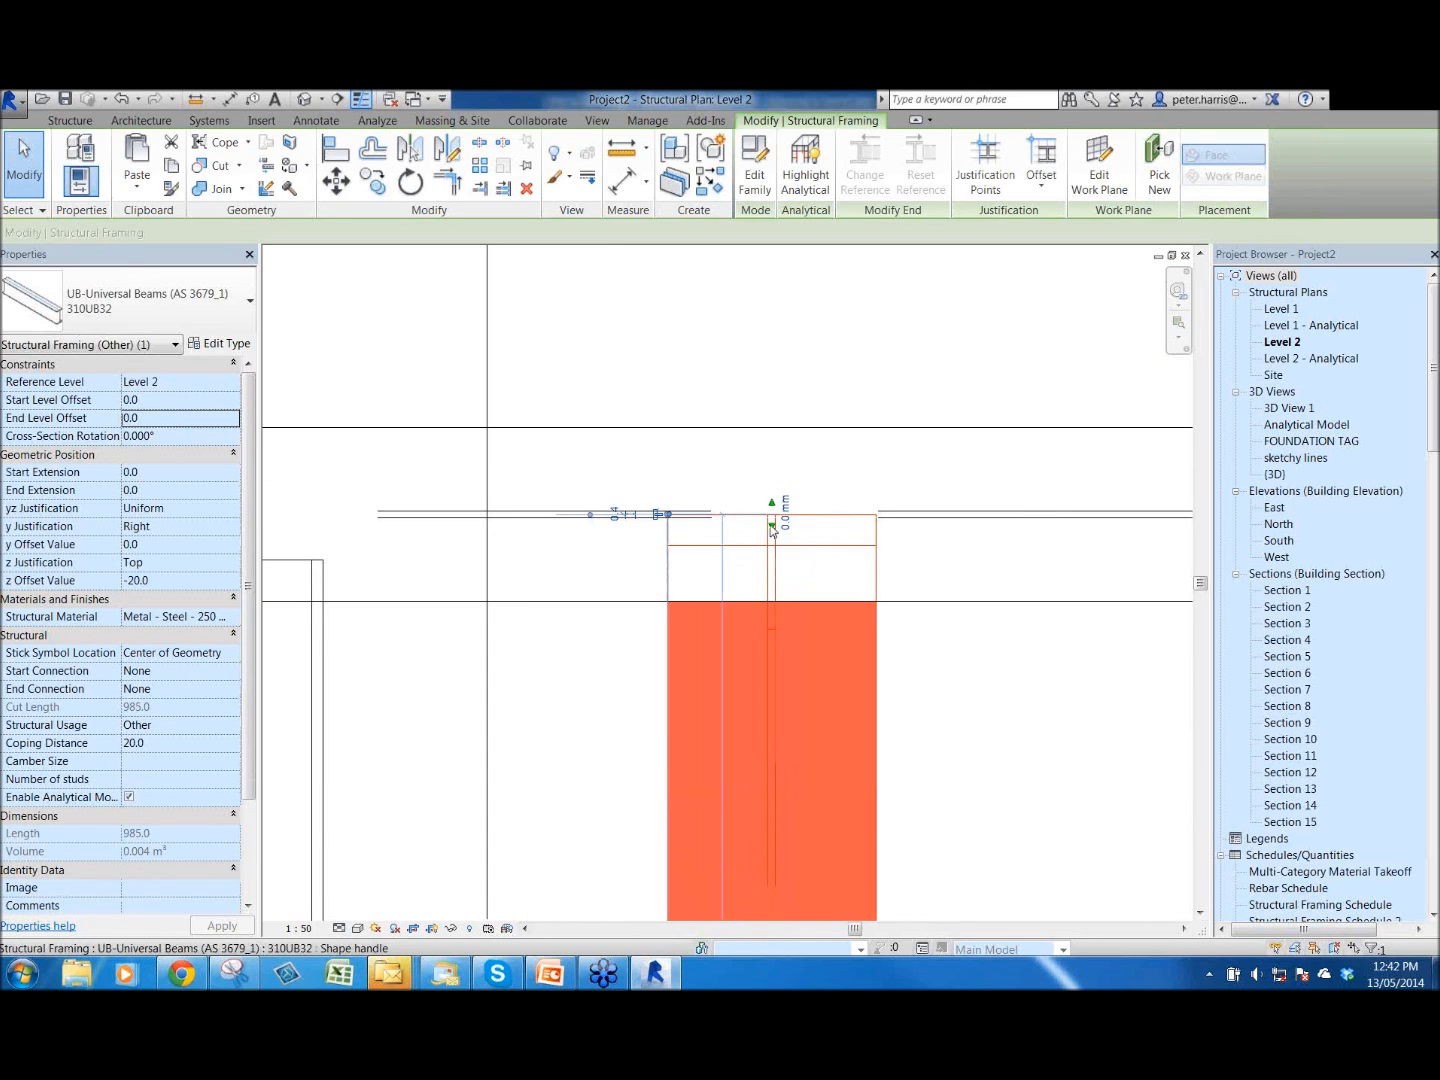
pyautogui.moveTo(772, 530); pyautogui.dragTo(835, 490)
pyautogui.moveTo(669, 523); pyautogui.dragTo(658, 524)
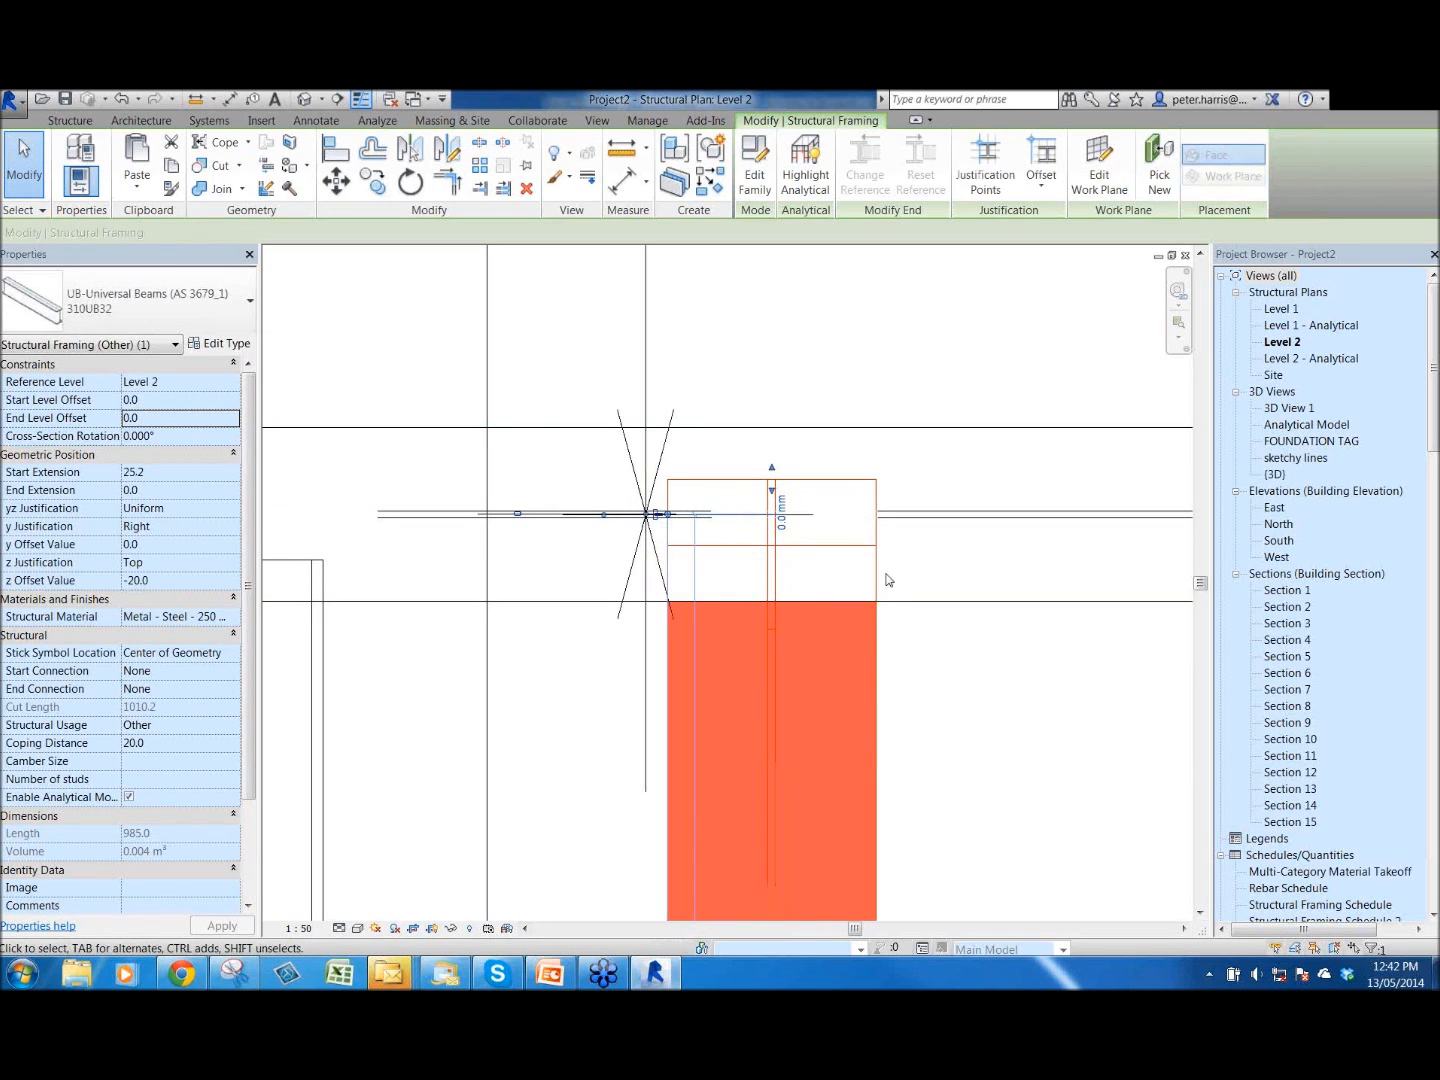
pyautogui.scroll(-4, 885, 576)
pyautogui.scroll(3, 916, 589)
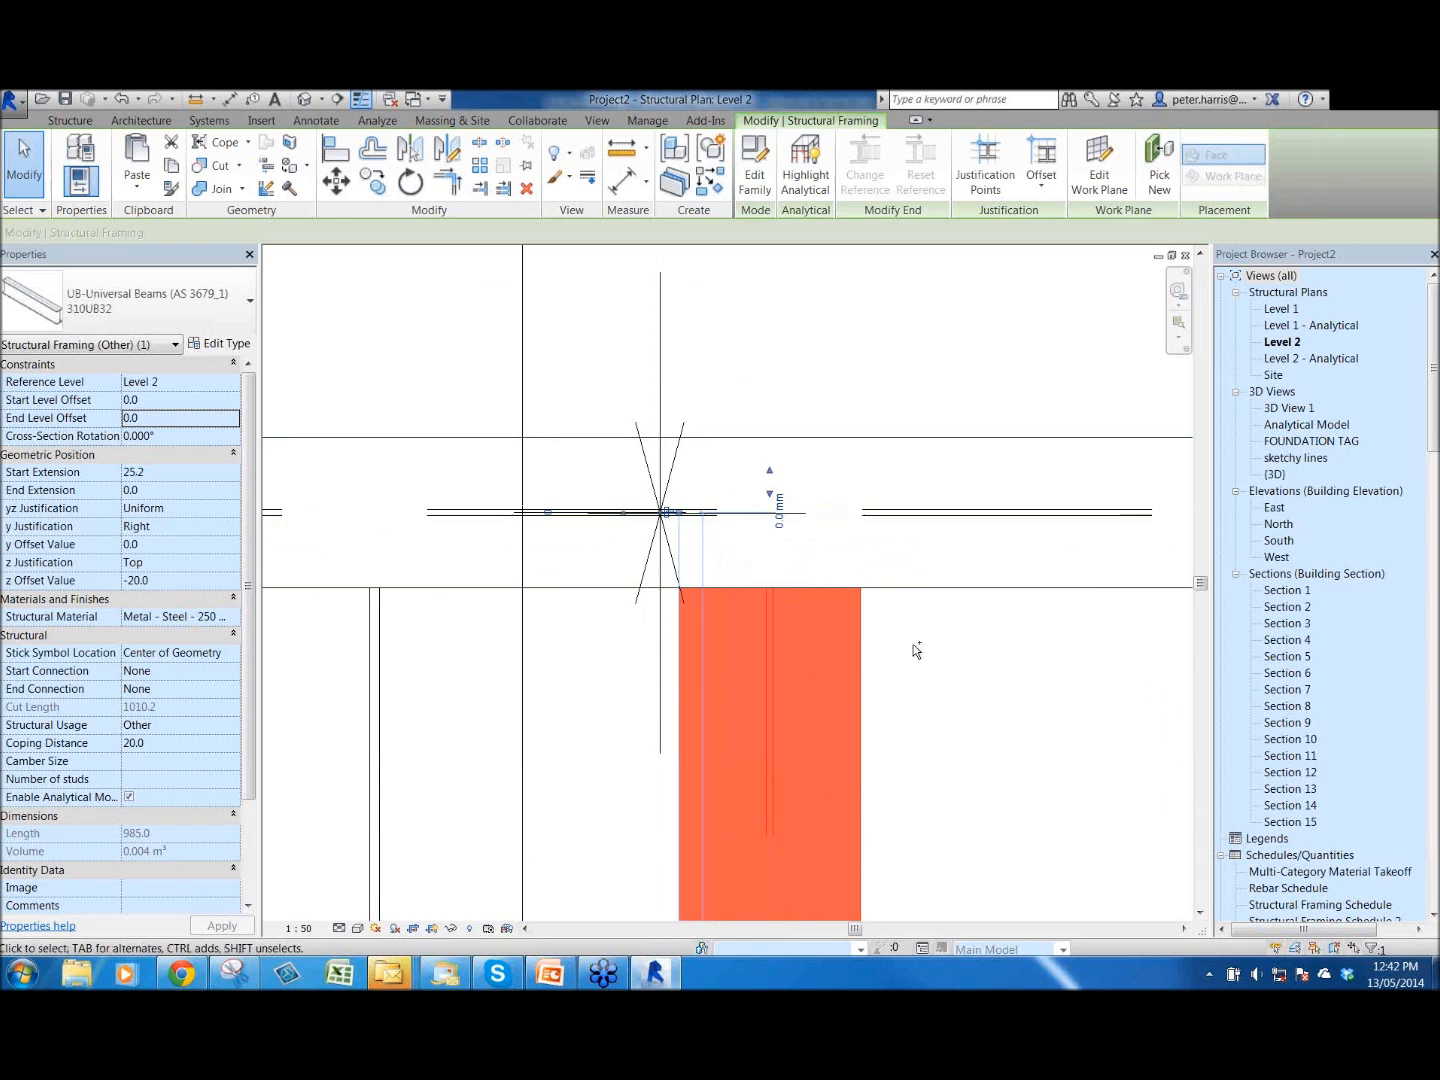
pyautogui.scroll(1, 865, 646)
pyautogui.click(811, 595)
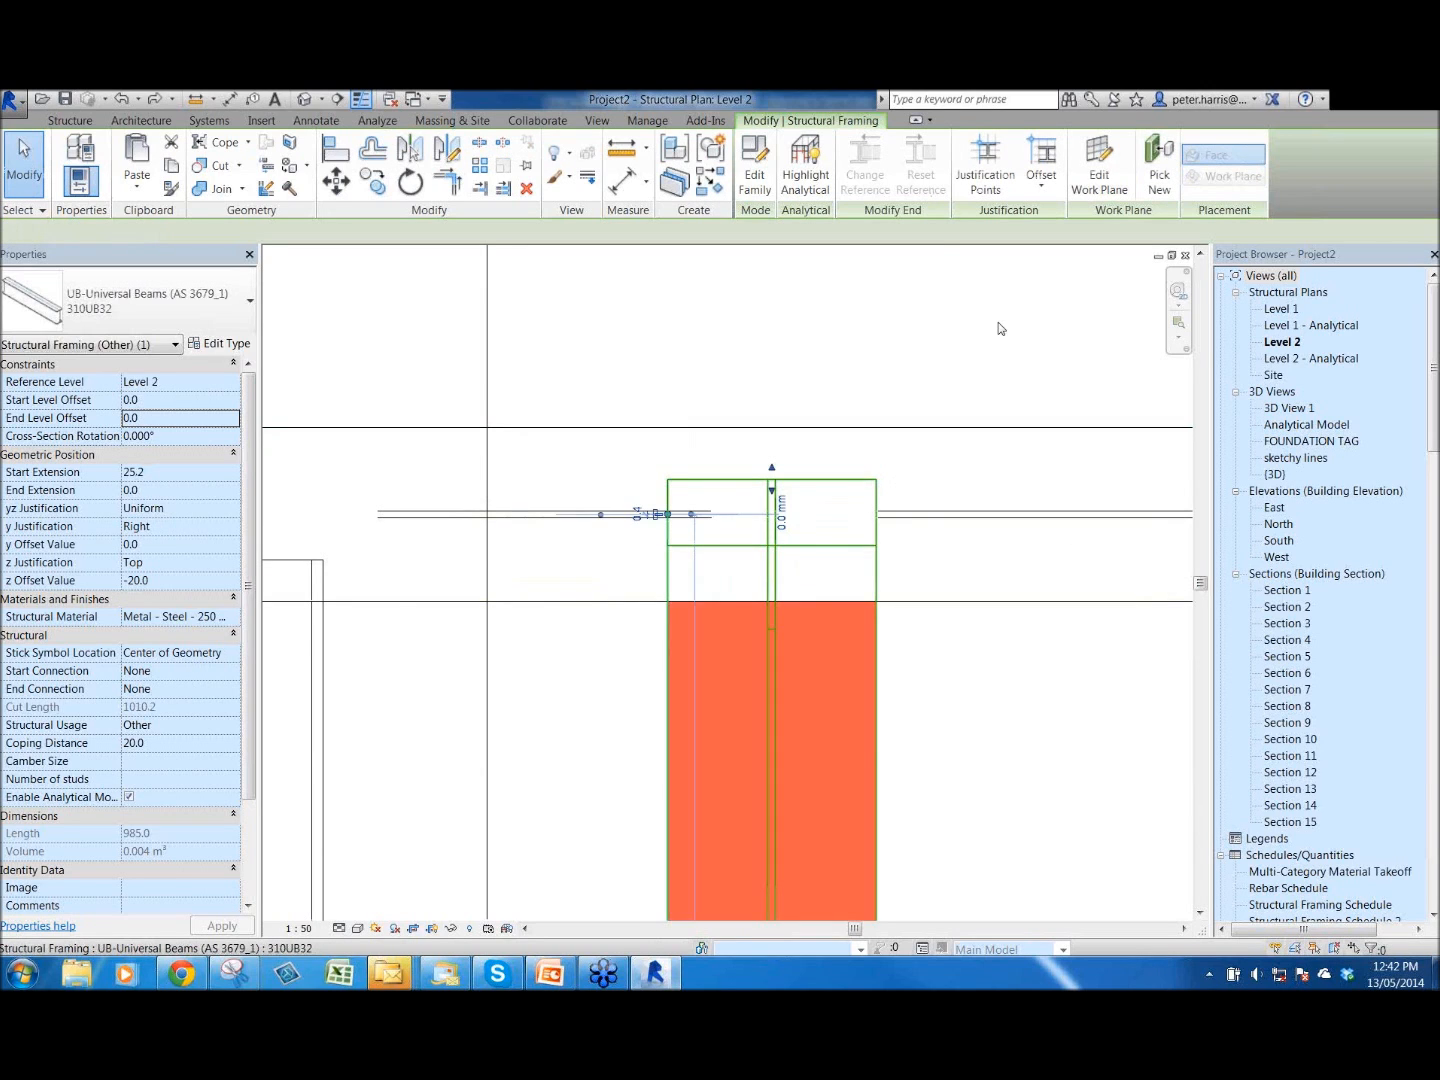
# - Allow the join again at the 310UB32 beam's start end and deselect the beam
pyautogui.scroll(-2, 922, 281)
pyautogui.moveTo(836, 489); pyautogui.dragTo(719, 516, button='middle')
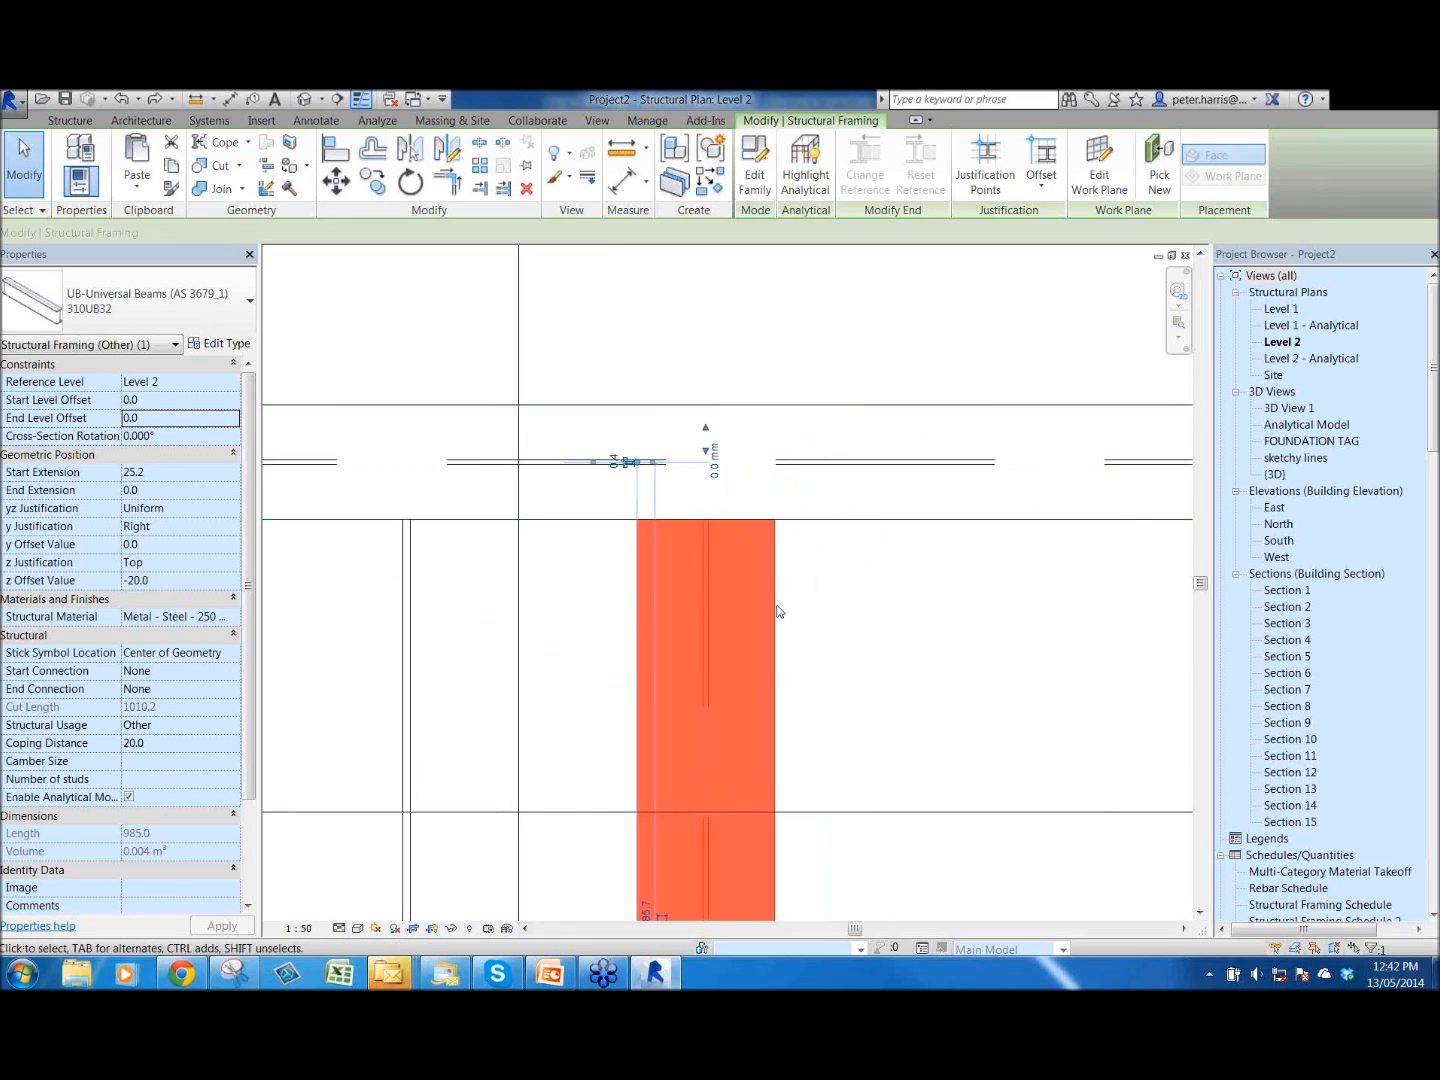
pyautogui.rightClick(635, 461)
pyautogui.click(723, 559)
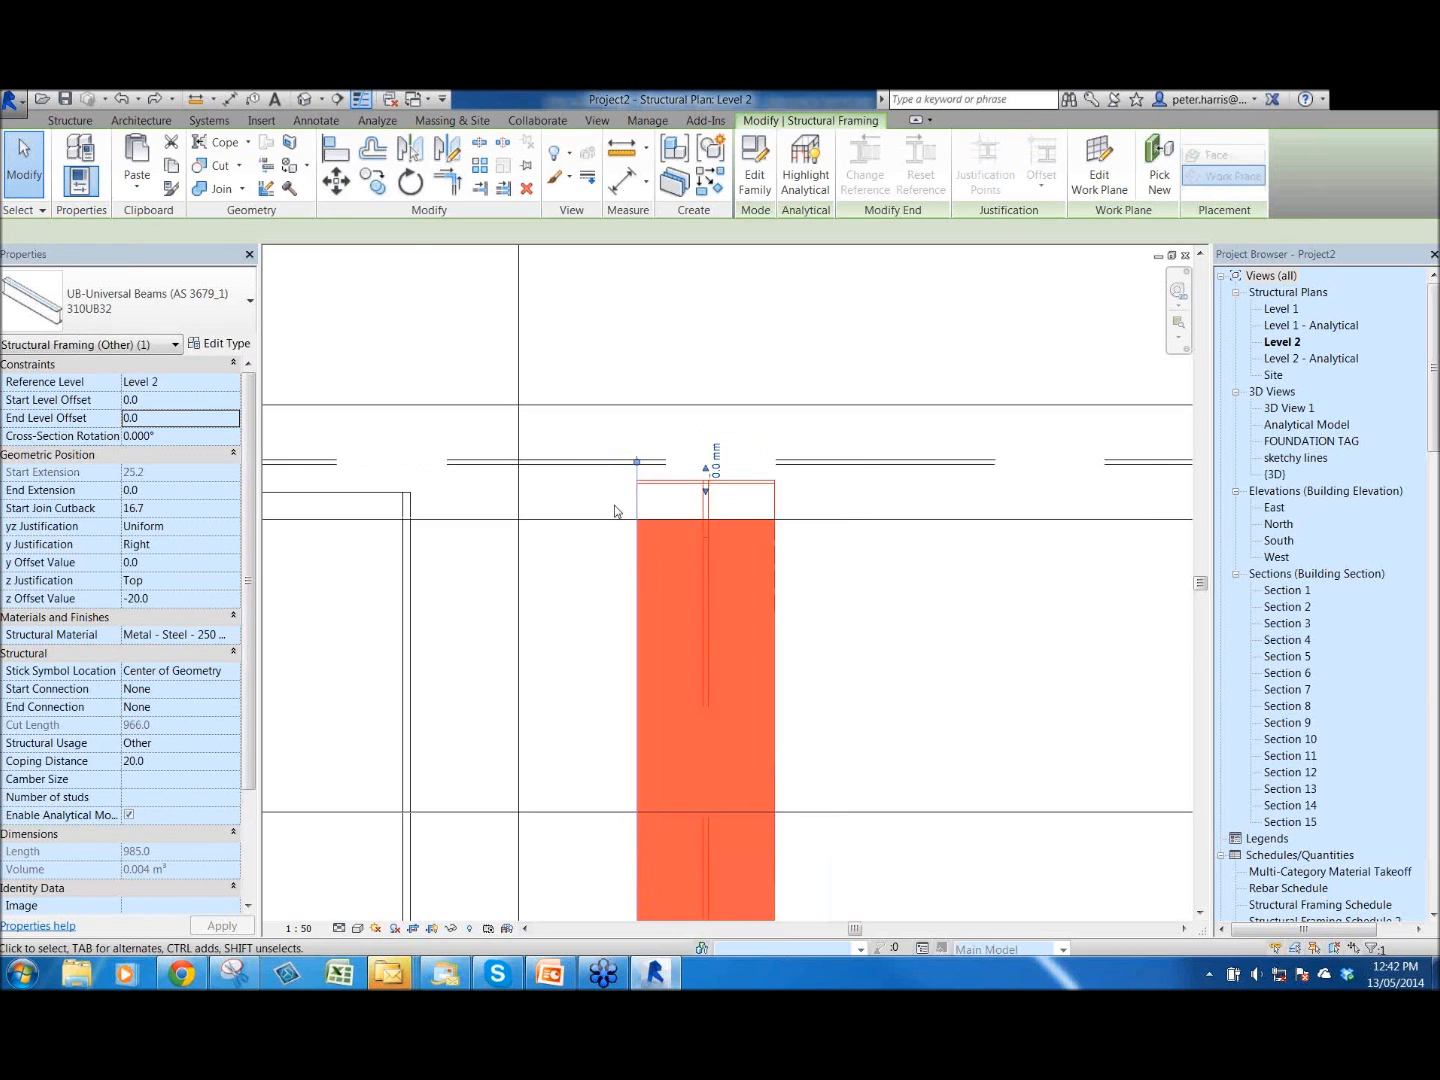
pyautogui.scroll(1, 614, 511)
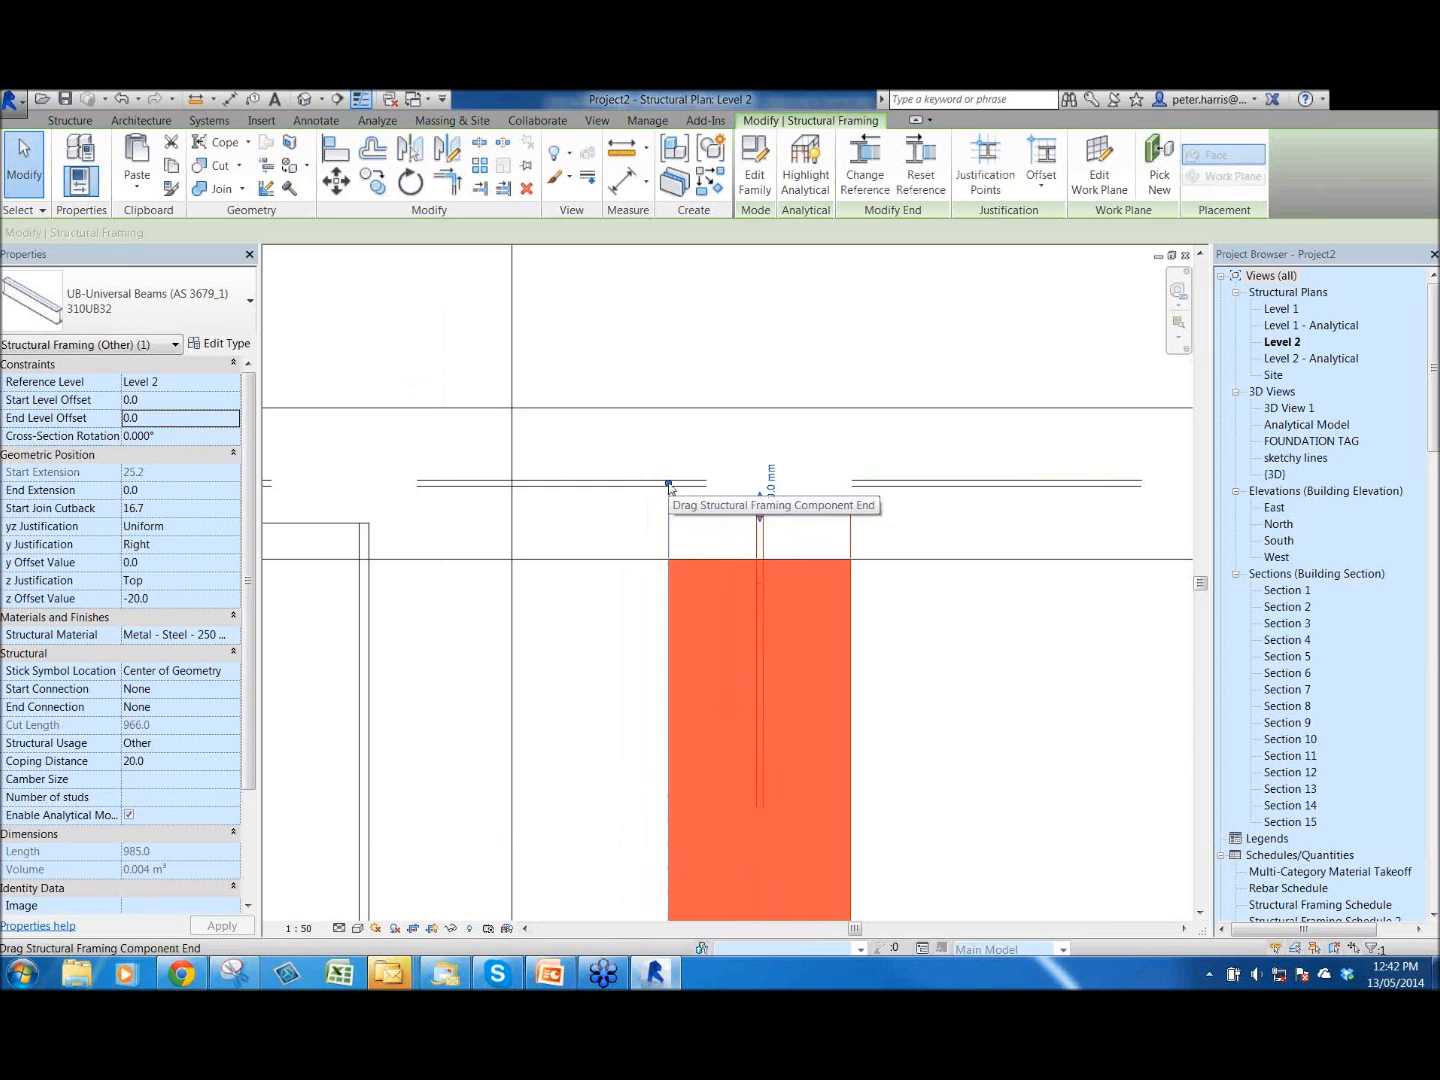
pyautogui.click(978, 671)
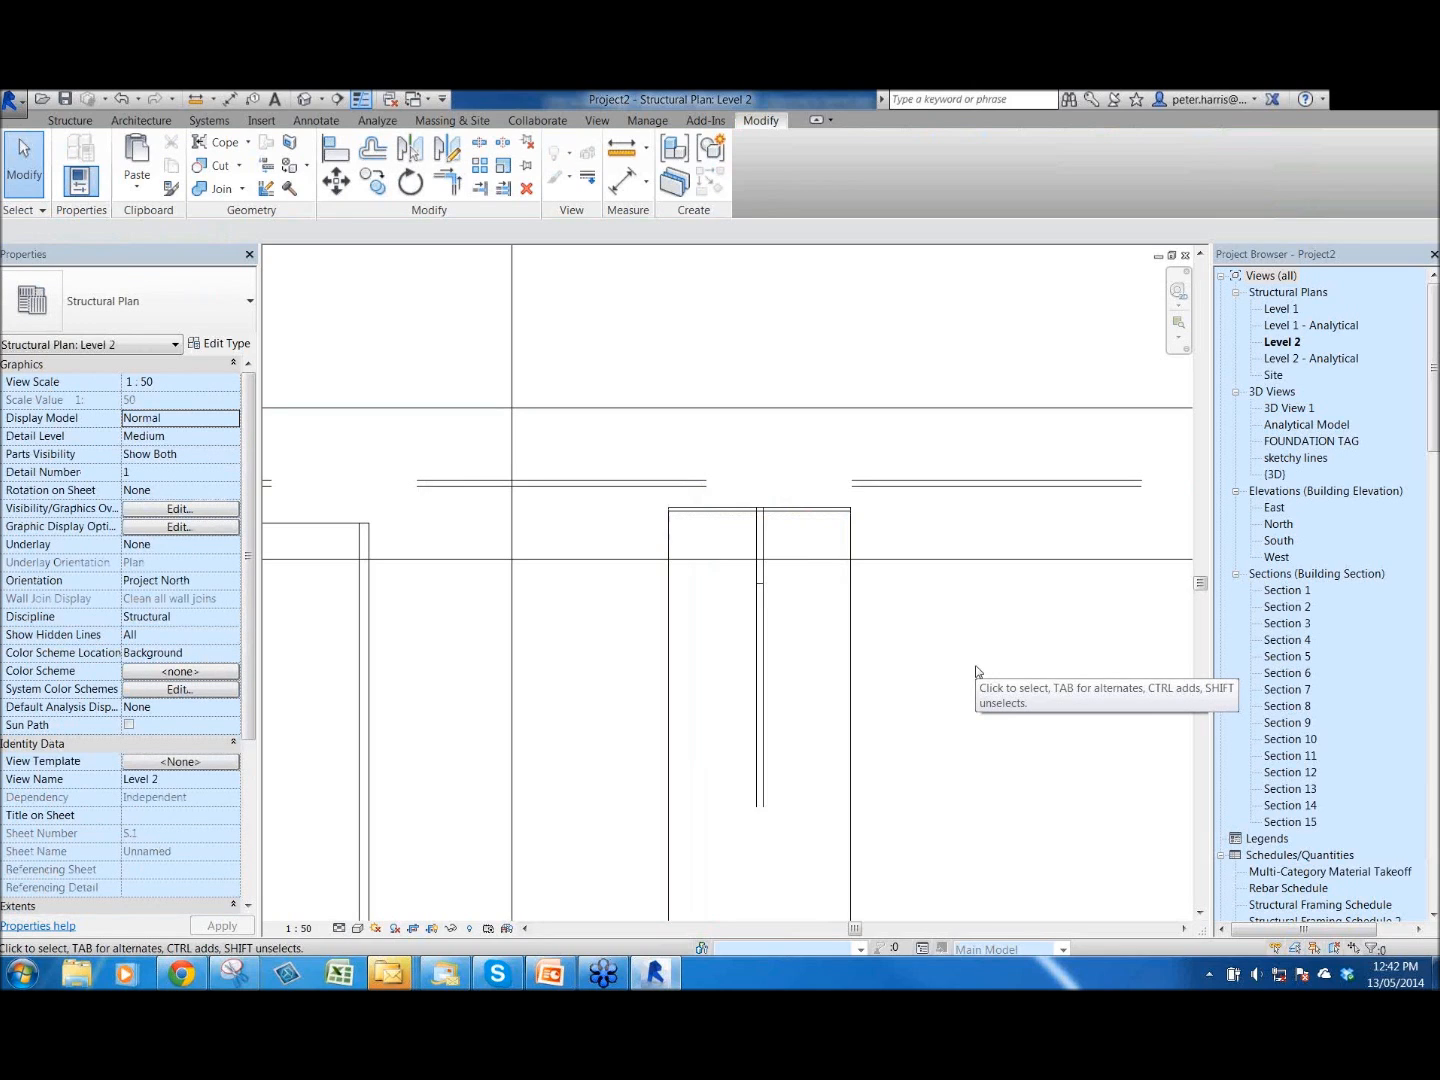
# - Dismiss the save reminder and draw a vertical thin detail line in the empty area below the beams
pyautogui.scroll(-2, 871, 716)
pyautogui.moveTo(763, 711); pyautogui.dragTo(701, 626, button='middle')
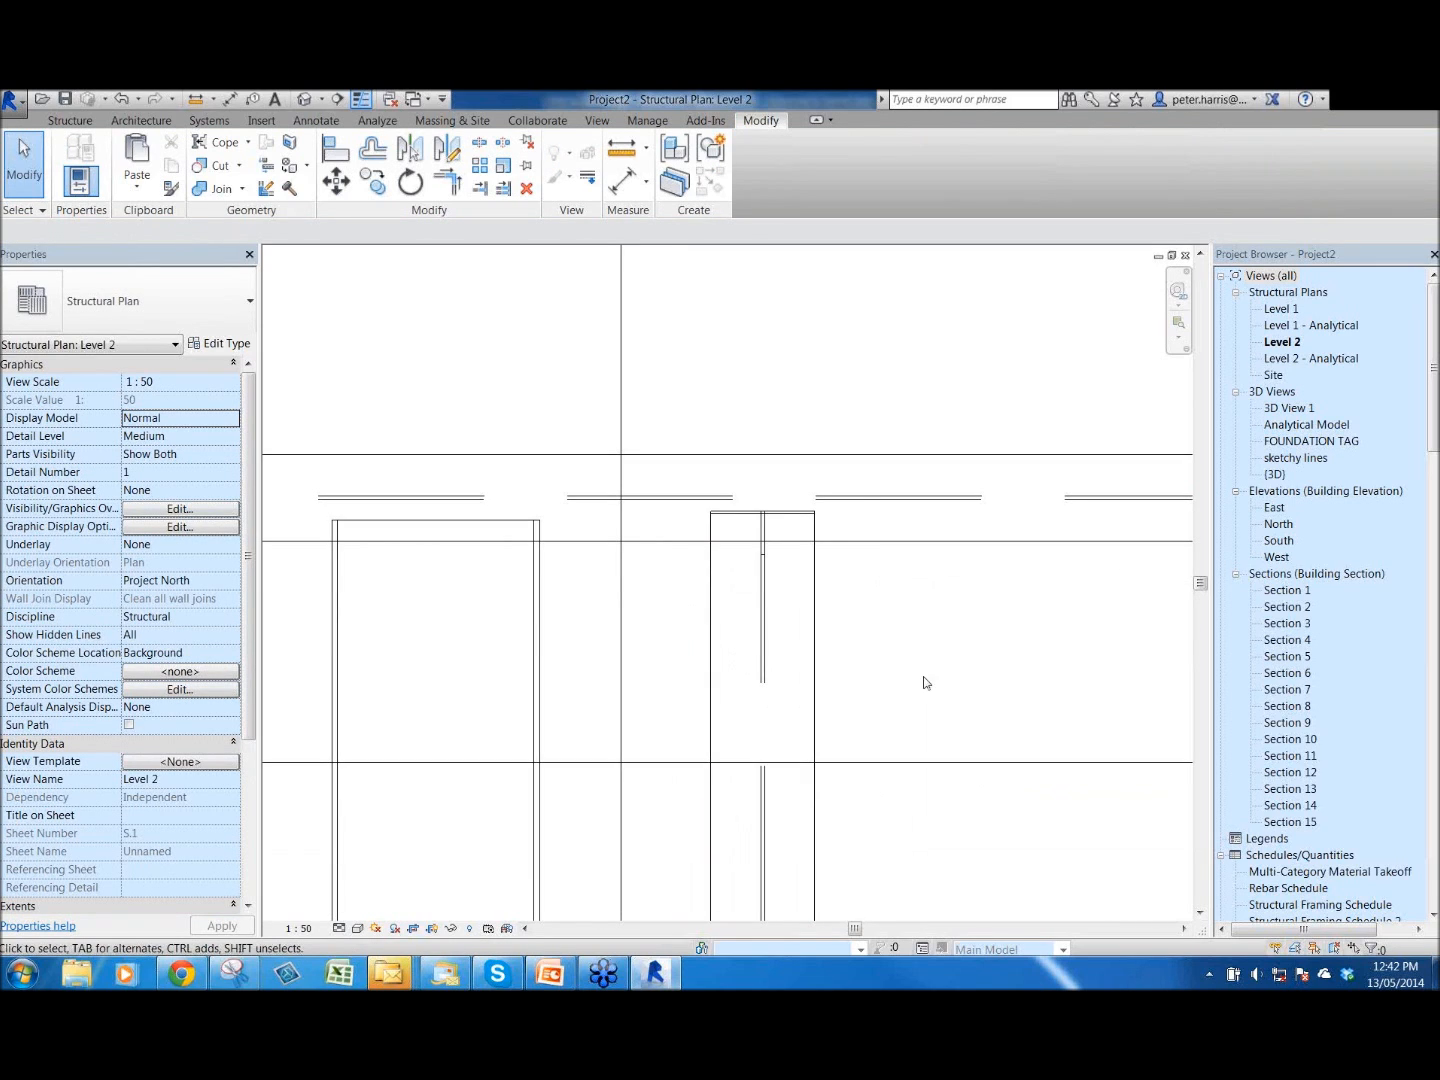
pyautogui.moveTo(922, 747); pyautogui.dragTo(870, 606, button='middle')
pyautogui.scroll(-2, 870, 606)
pyautogui.moveTo(910, 758); pyautogui.dragTo(953, 557, button='middle')
pyautogui.scroll(-3, 953, 557)
pyautogui.moveTo(798, 716); pyautogui.dragTo(842, 645, button='middle')
pyautogui.moveTo(1010, 594); pyautogui.dragTo(912, 604, button='middle')
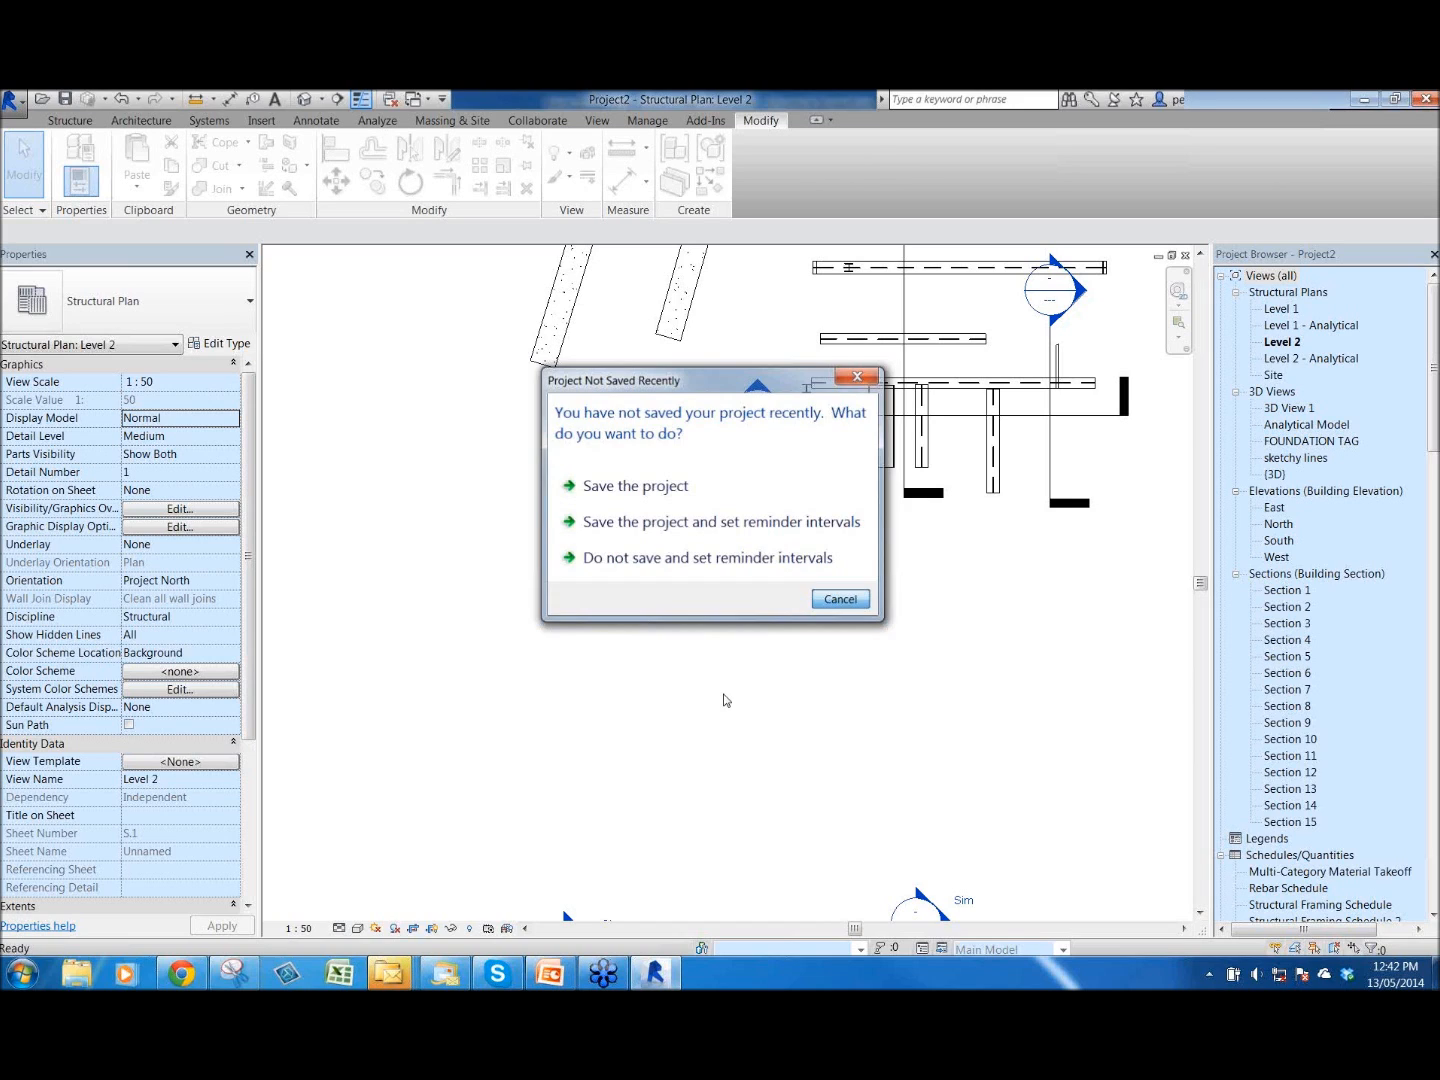
pyautogui.press('Escape')
pyautogui.press('d')
pyautogui.press('l')
pyautogui.click(574, 760)
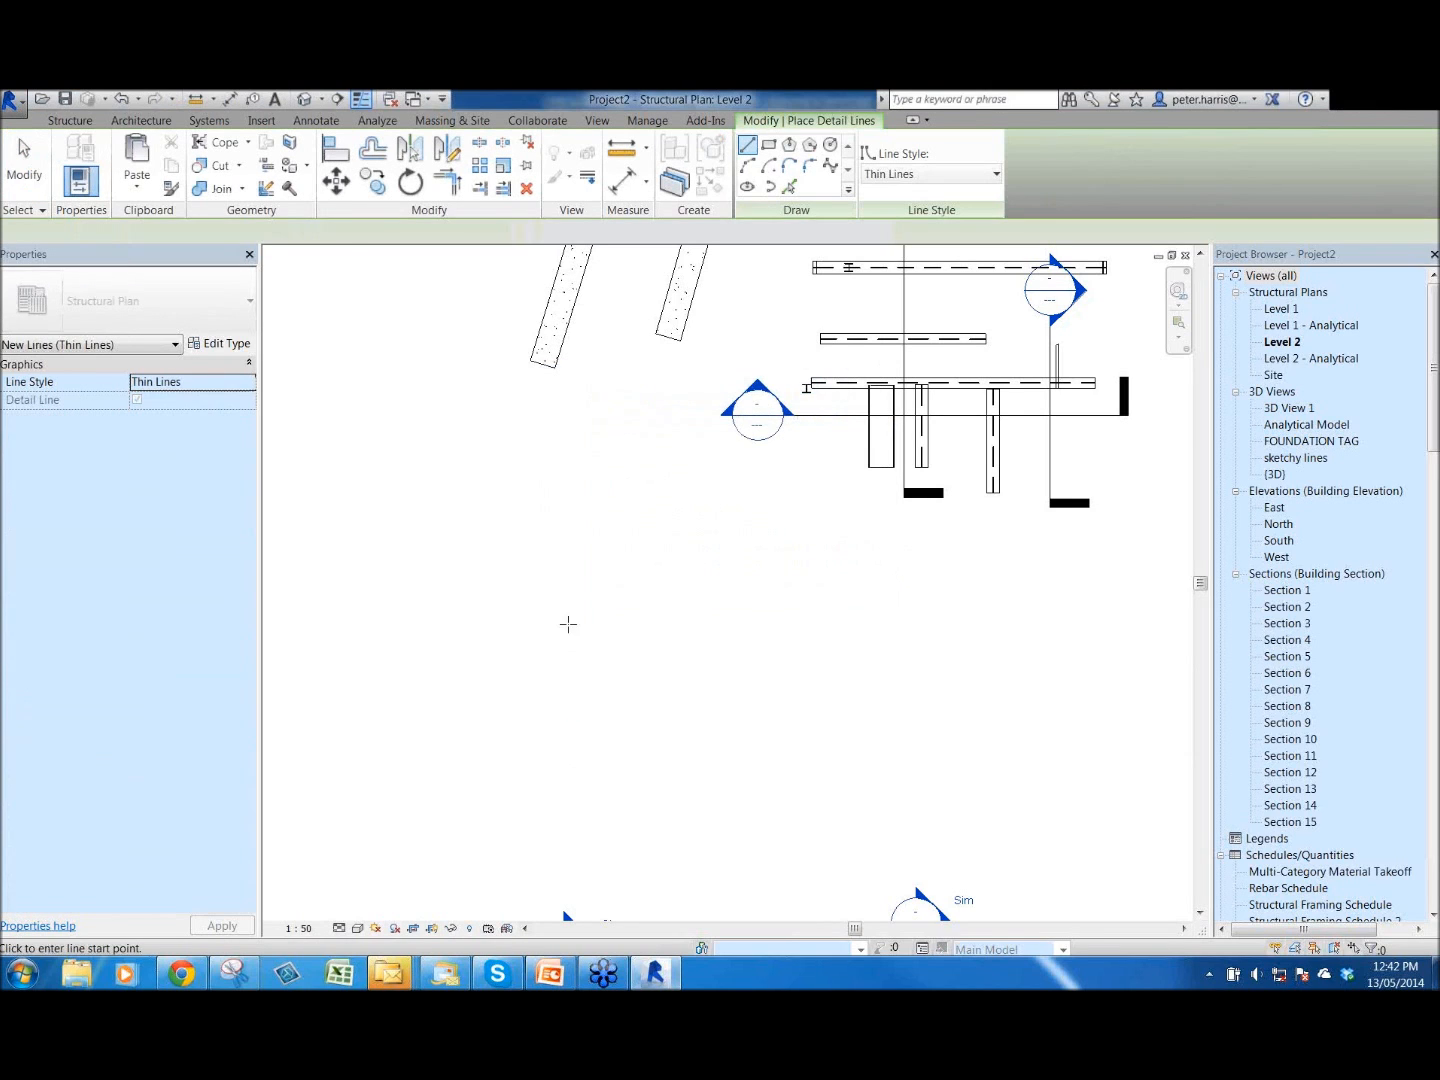
pyautogui.click(574, 602)
pyautogui.press('Escape')
# - Draw three separate horizontal detail lines to the right of the vertical line, the middle one about 1980 mm long
pyautogui.click(850, 619)
pyautogui.click(713, 619)
pyautogui.press('Escape')
pyautogui.press('Escape')
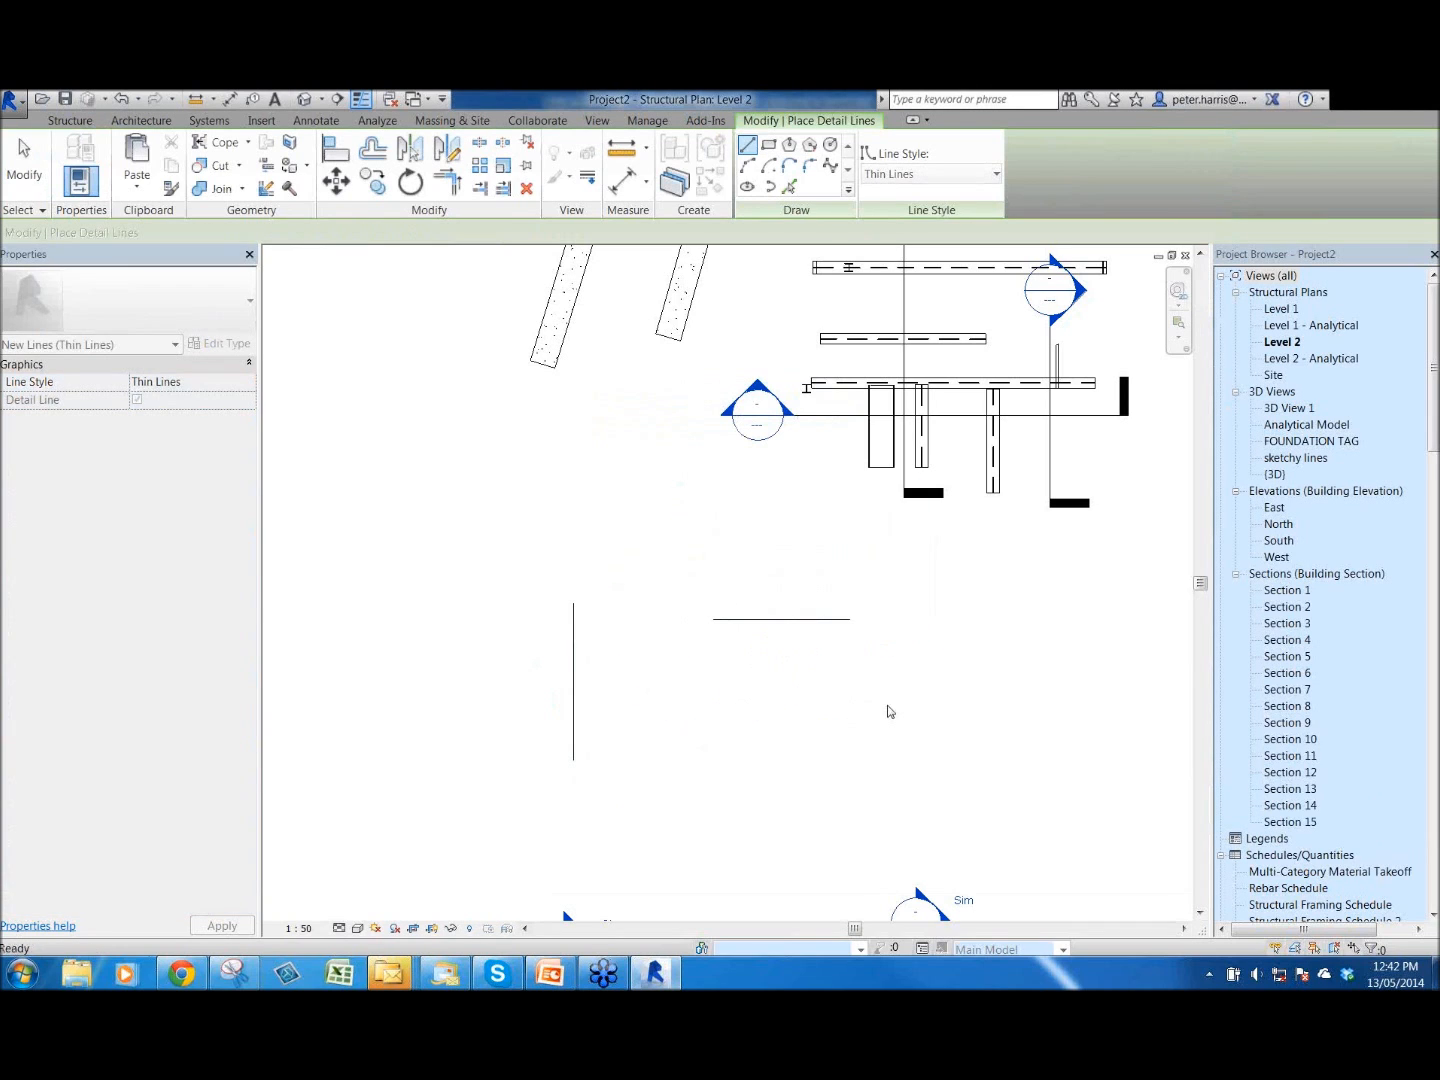
pyautogui.click(848, 662)
pyautogui.click(681, 662)
pyautogui.press('Escape')
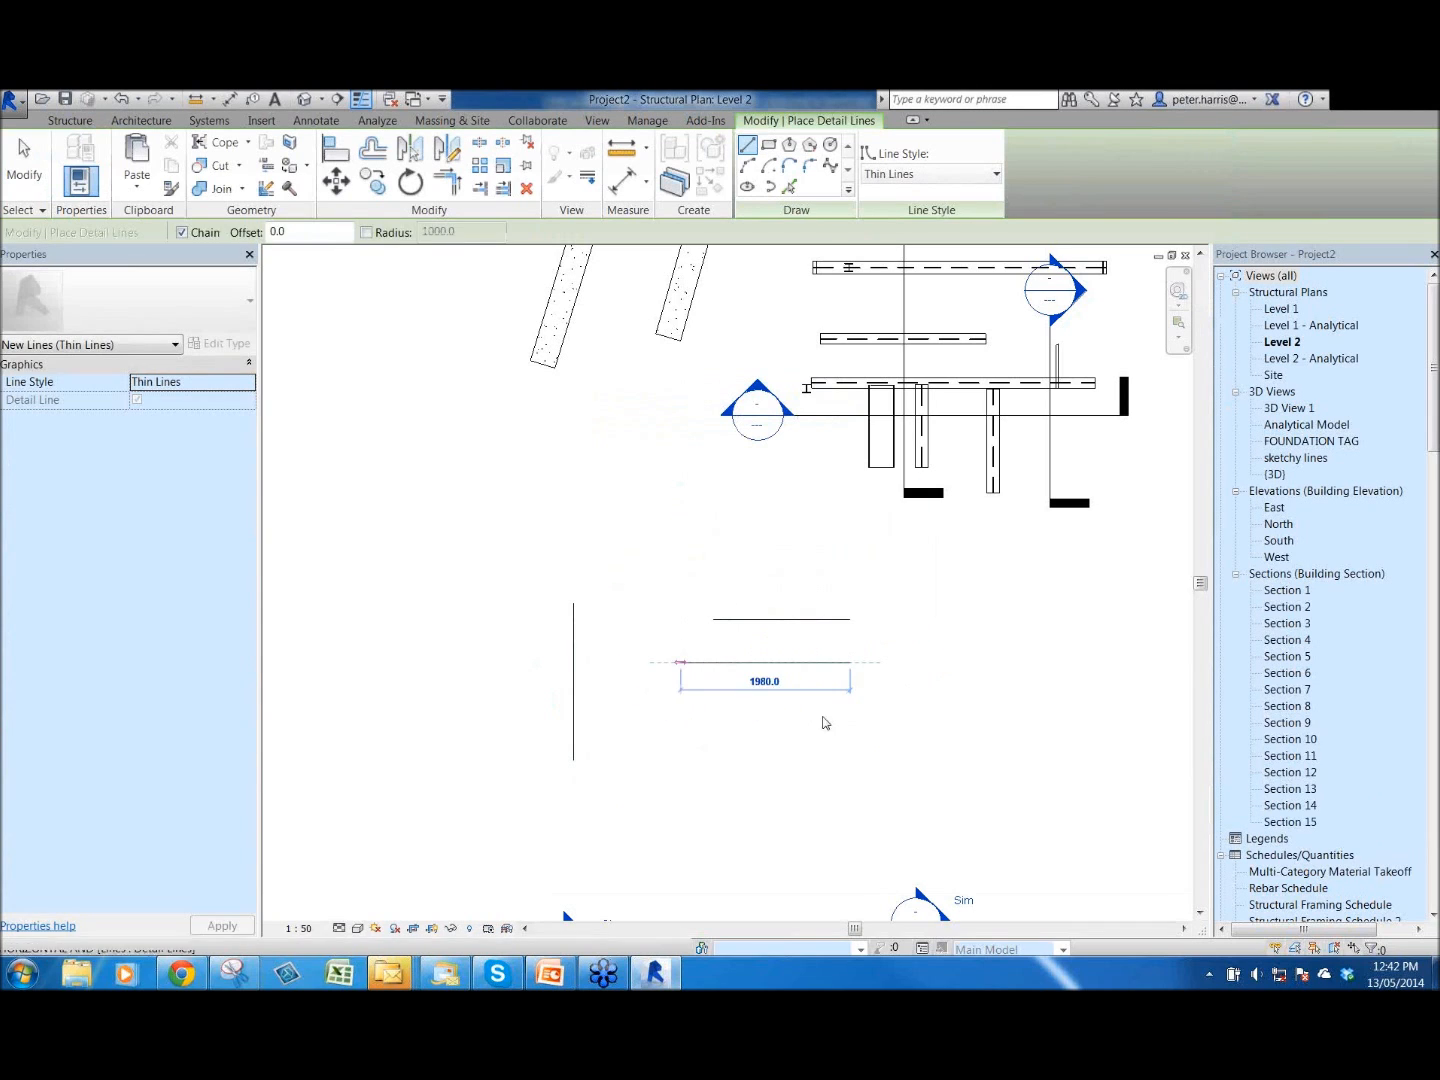
pyautogui.click(843, 723)
pyautogui.click(662, 722)
pyautogui.press('Escape')
pyautogui.press('Escape')
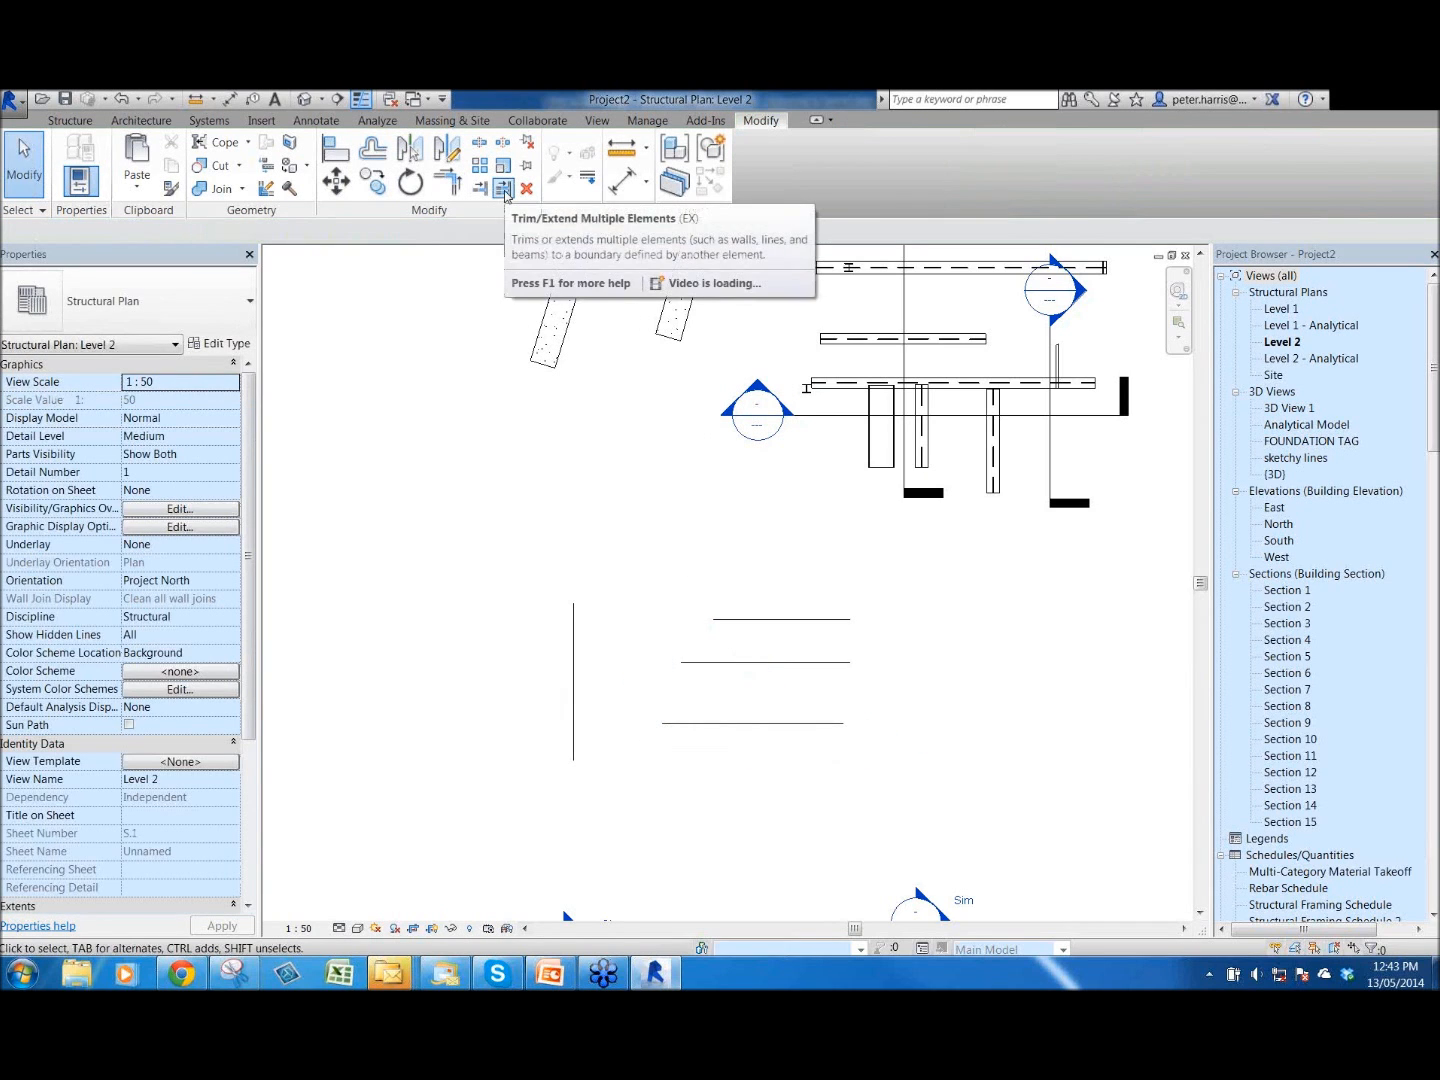
# - Extend the three horizontal lines together to the vertical line with Trim/Extend Multiple Elements
pyautogui.click(505, 190)
pyautogui.click(577, 674)
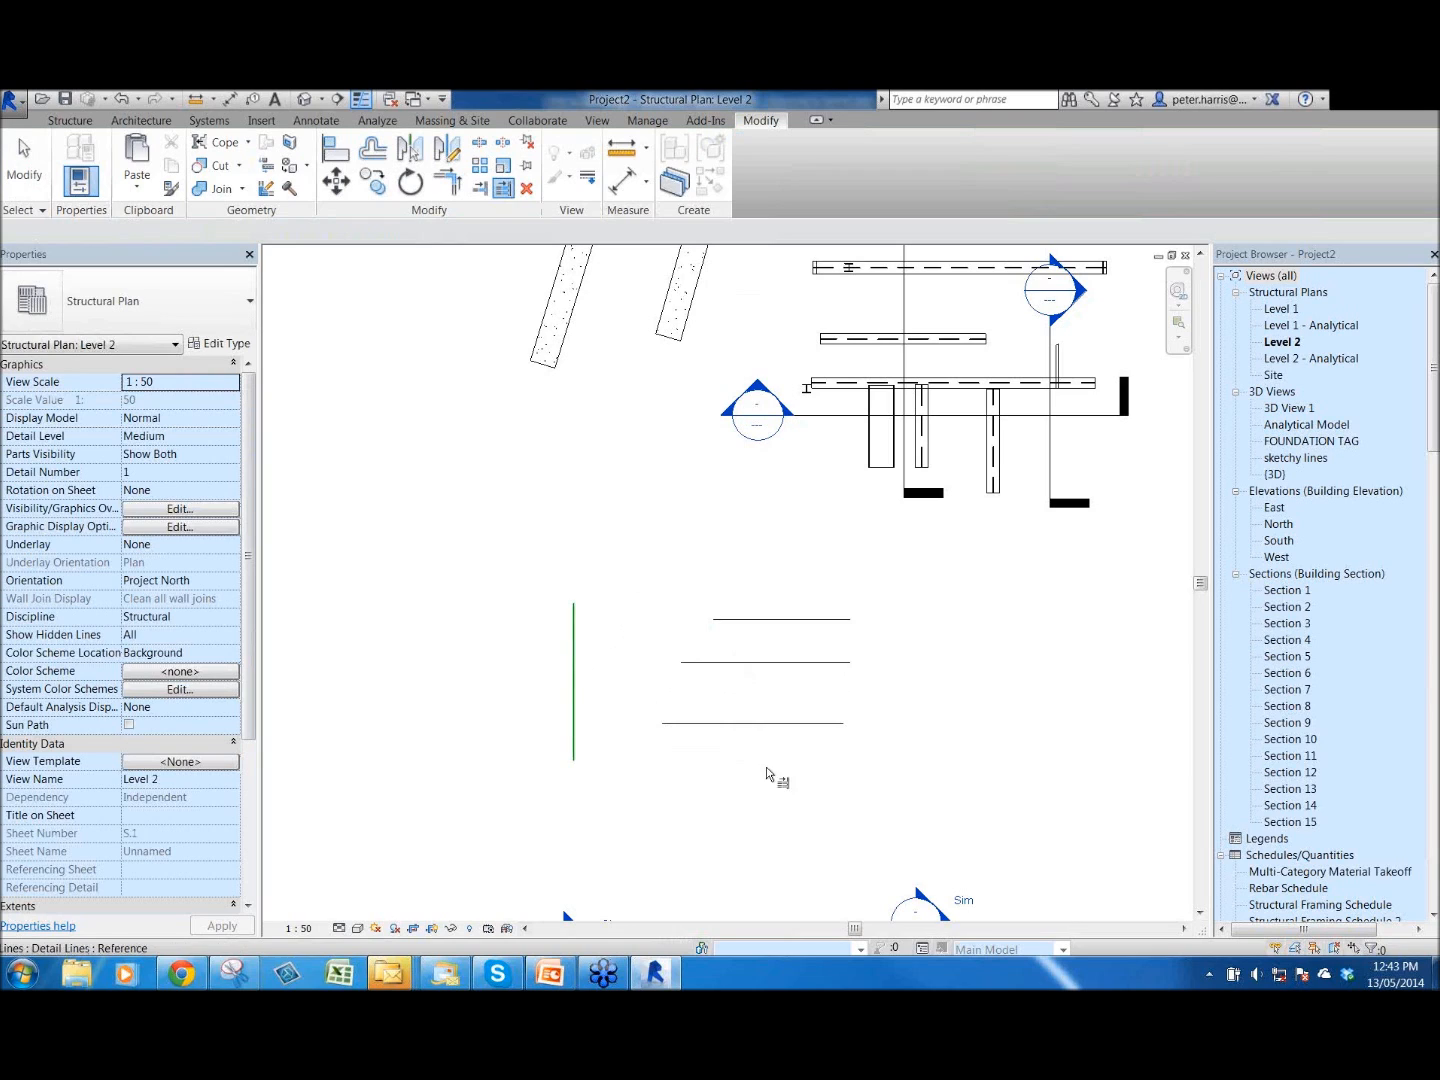
pyautogui.moveTo(788, 780); pyautogui.dragTo(661, 606)
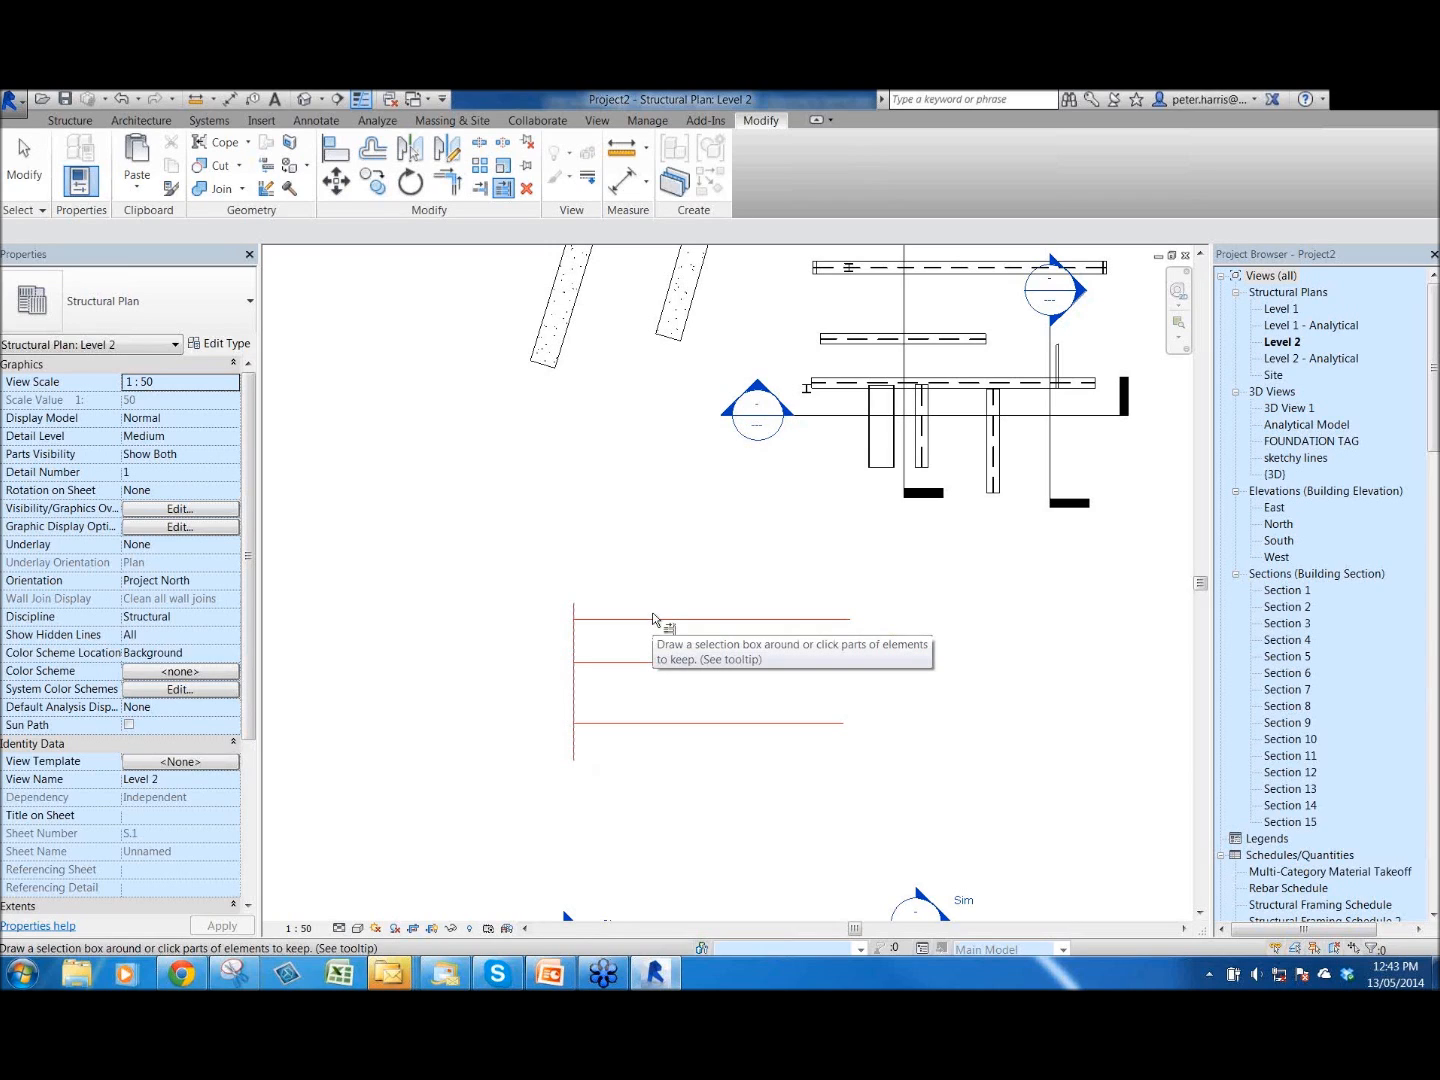
pyautogui.moveTo(727, 579); pyautogui.dragTo(648, 568, button='middle')
pyautogui.press('Escape')
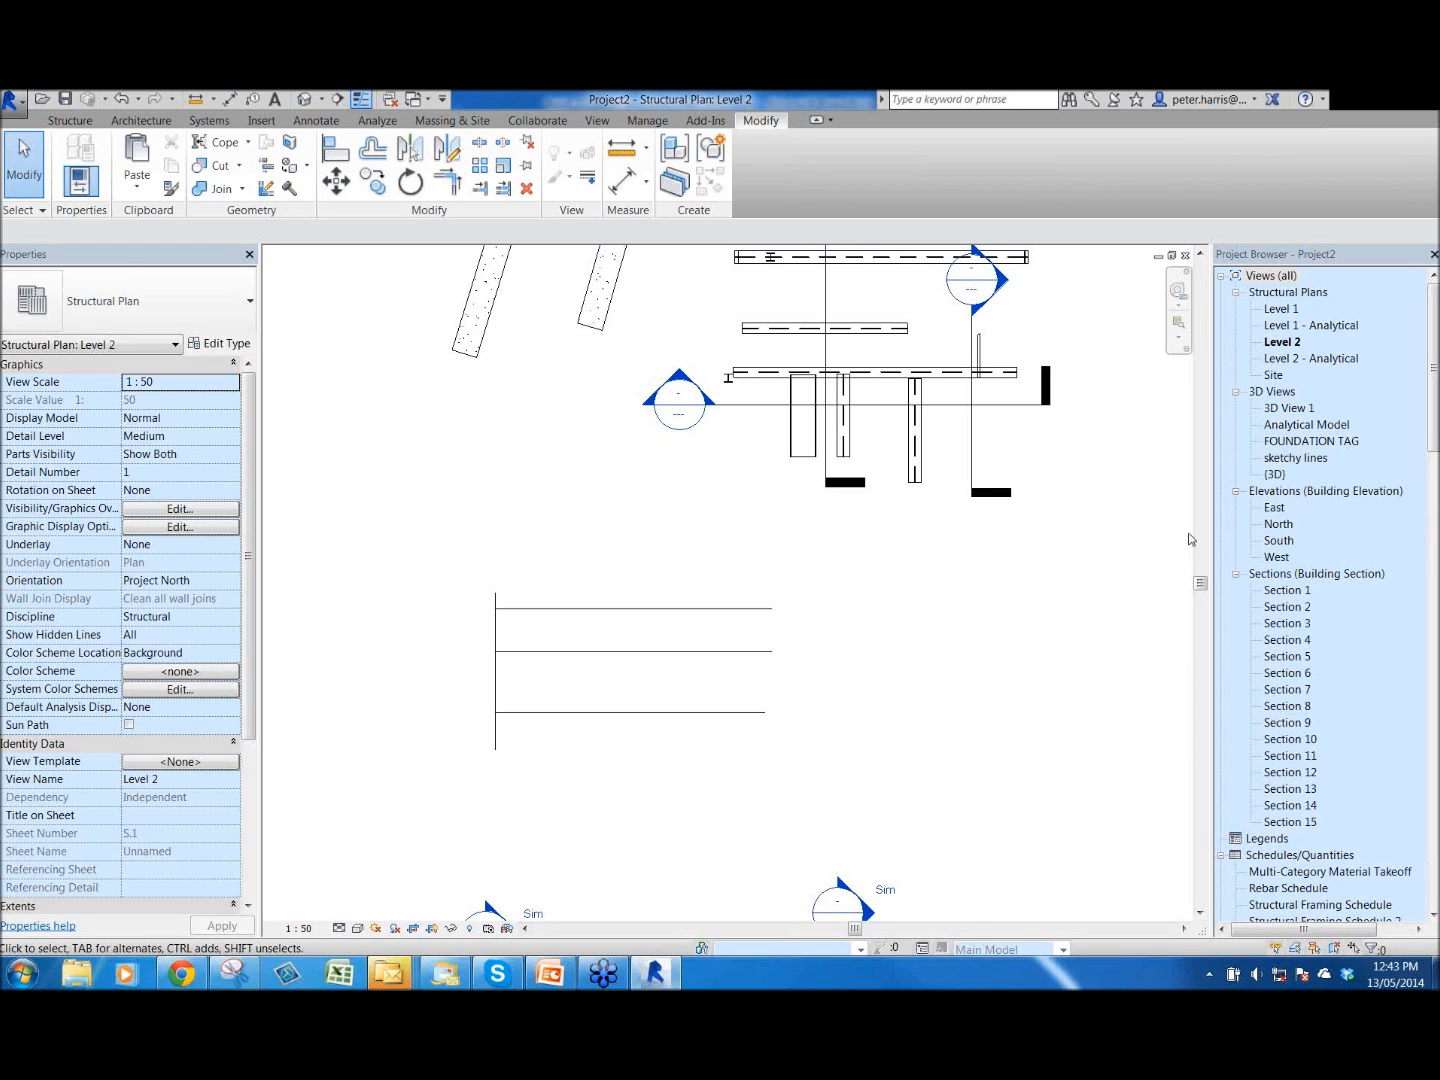
# - Open Section 3 through the concrete beam and select the R6 stirrup around its main bars
pyautogui.scroll(-2, 858, 590)
pyautogui.moveTo(858, 590); pyautogui.dragTo(1339, 349, button='middle')
pyautogui.scroll(-2, 556, 739)
pyautogui.moveTo(556, 739); pyautogui.dragTo(845, 599, button='middle')
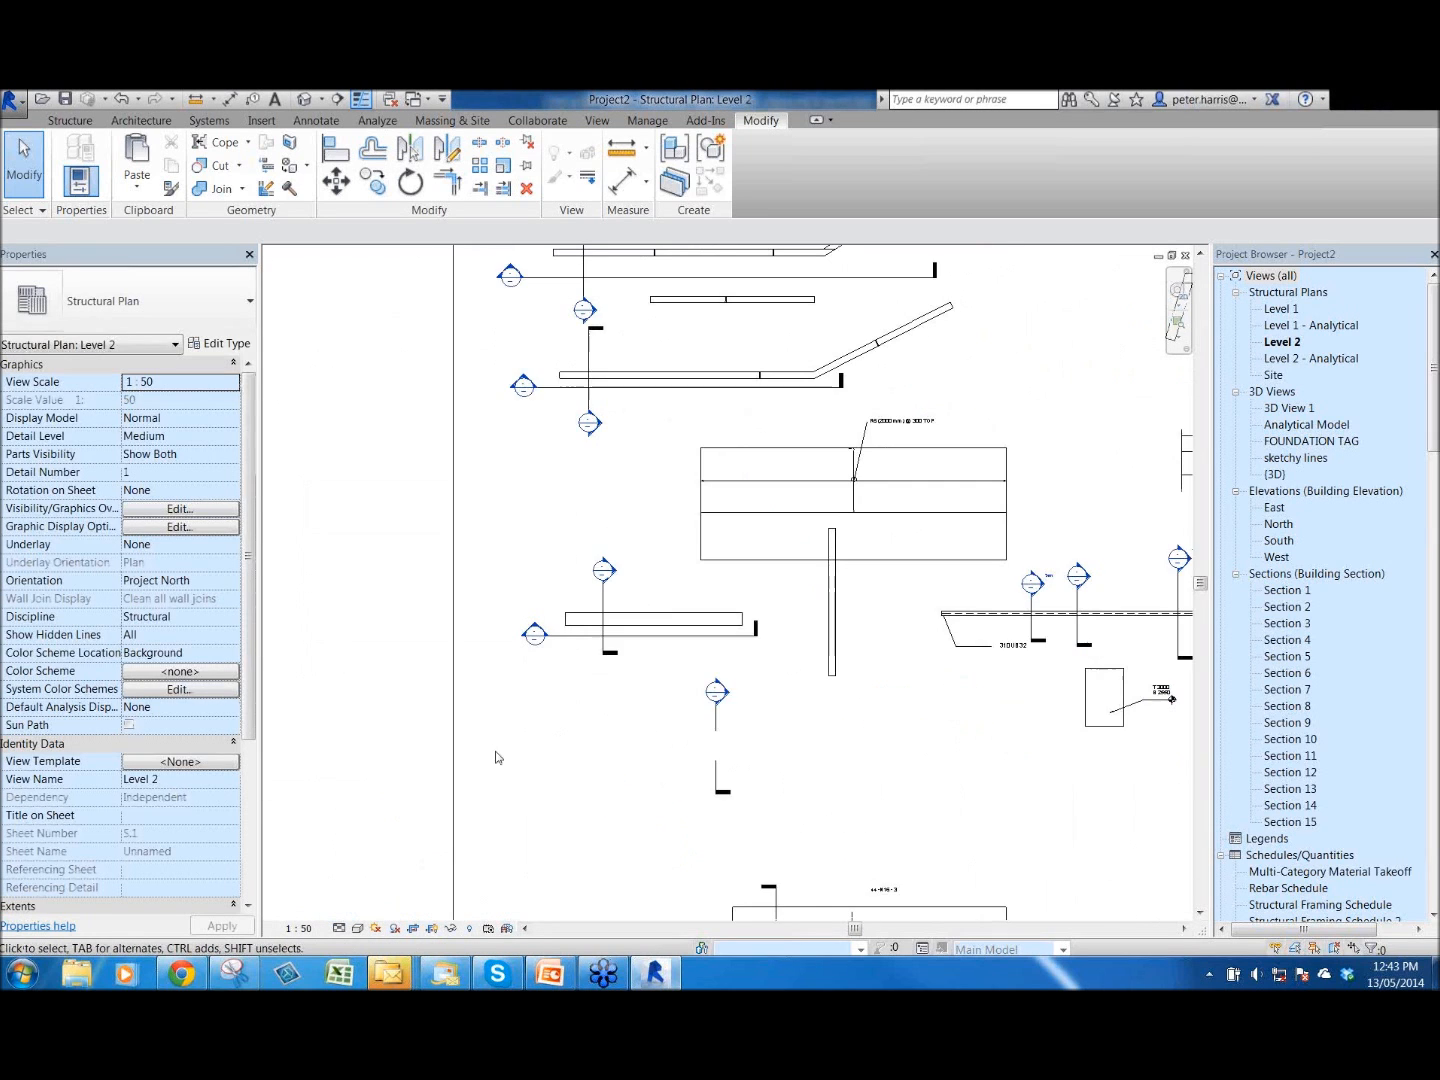
pyautogui.scroll(1, 585, 601)
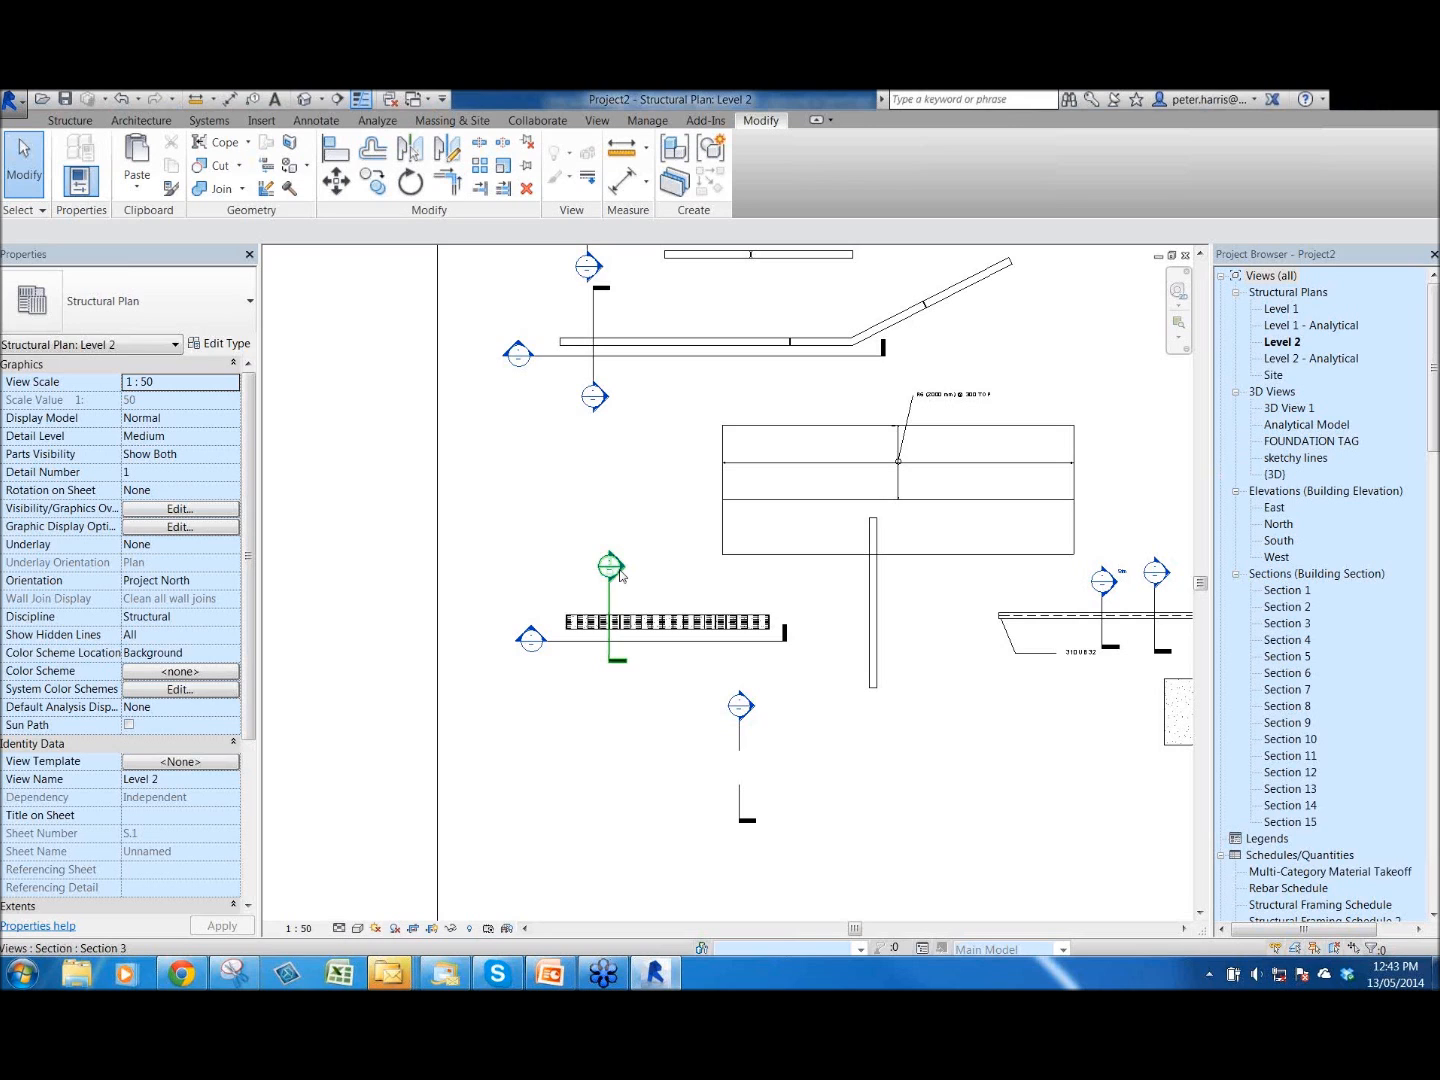
pyautogui.hotkey('alt', 'Tab')
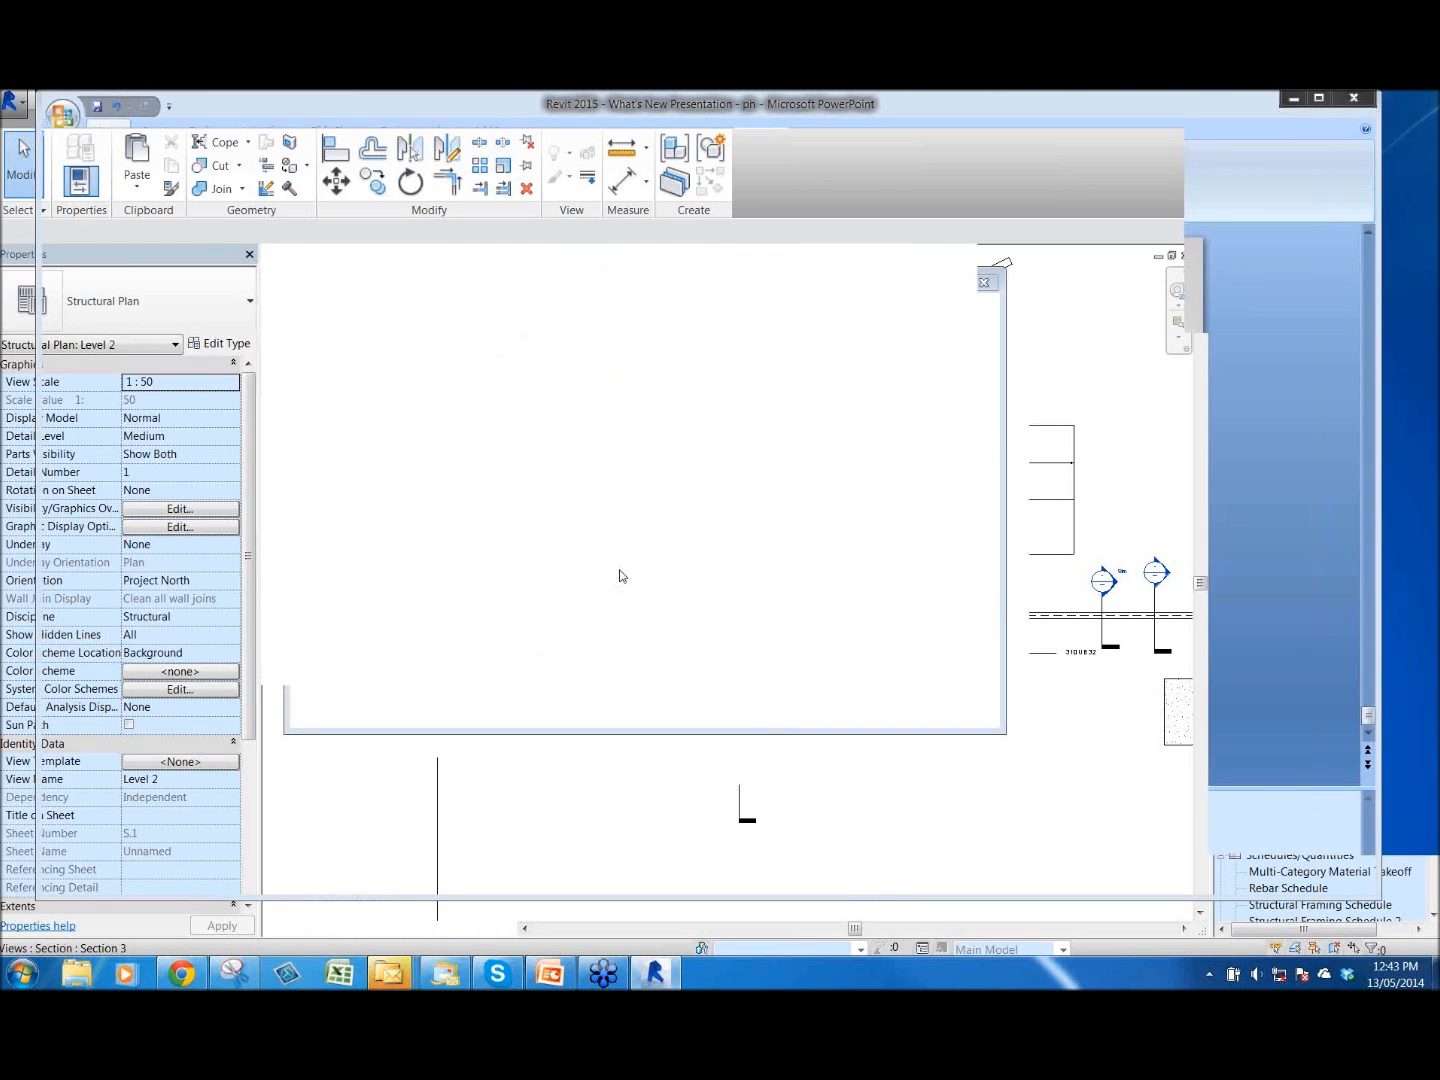
pyautogui.click(721, 668)
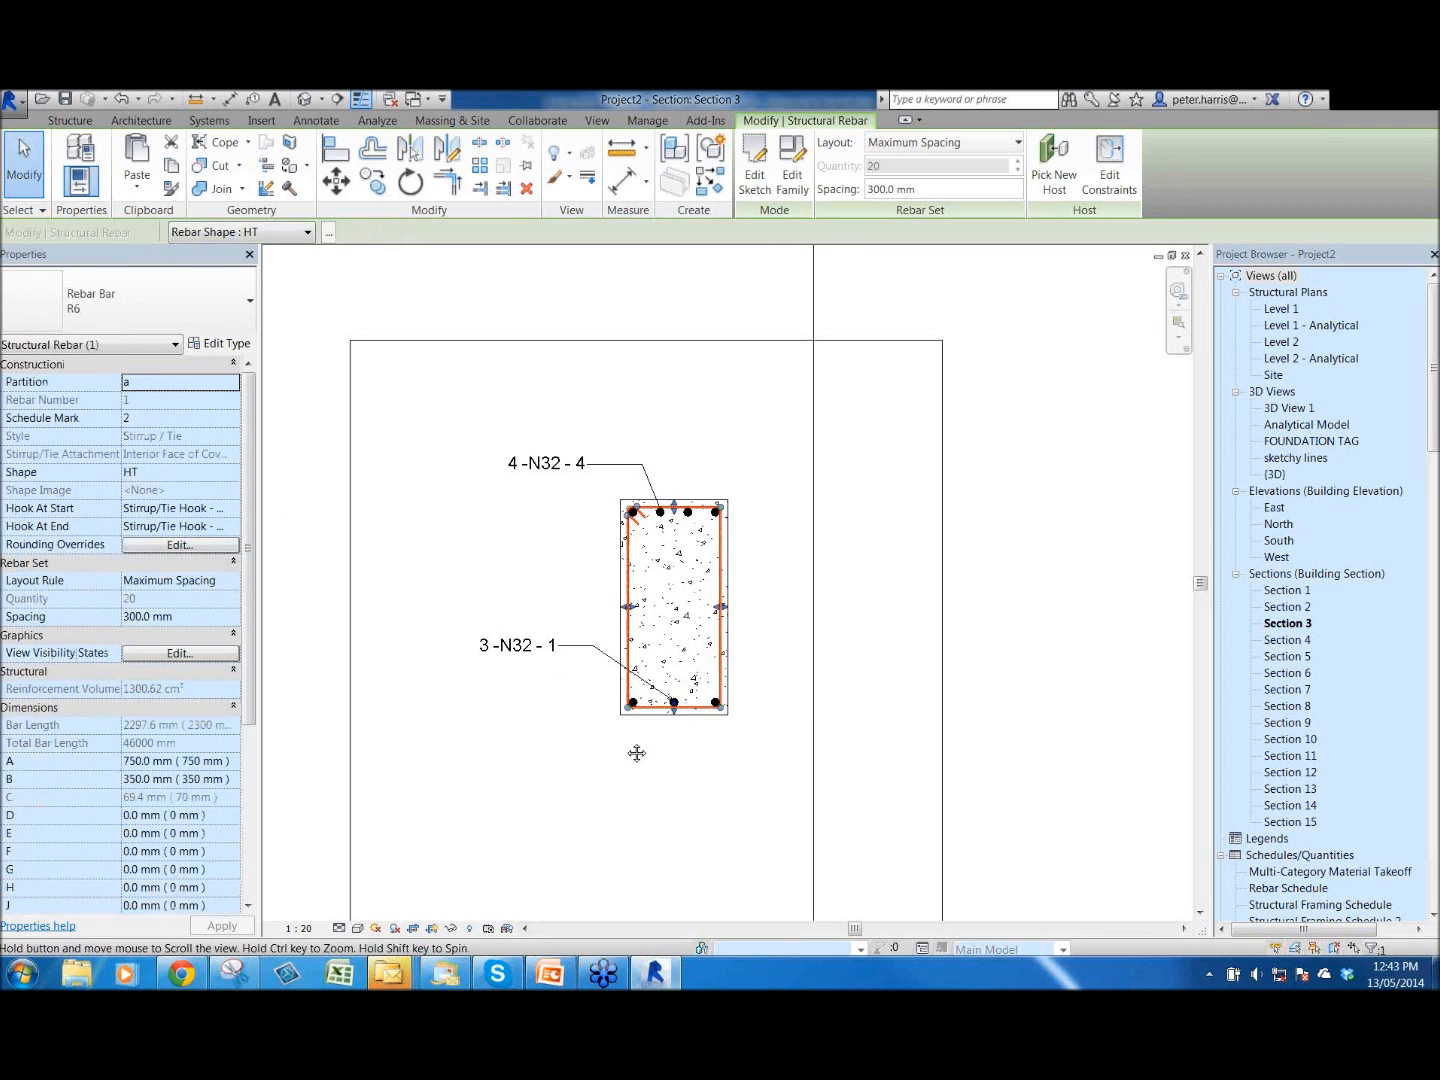
pyautogui.moveTo(636, 752); pyautogui.dragTo(591, 736, button='middle')
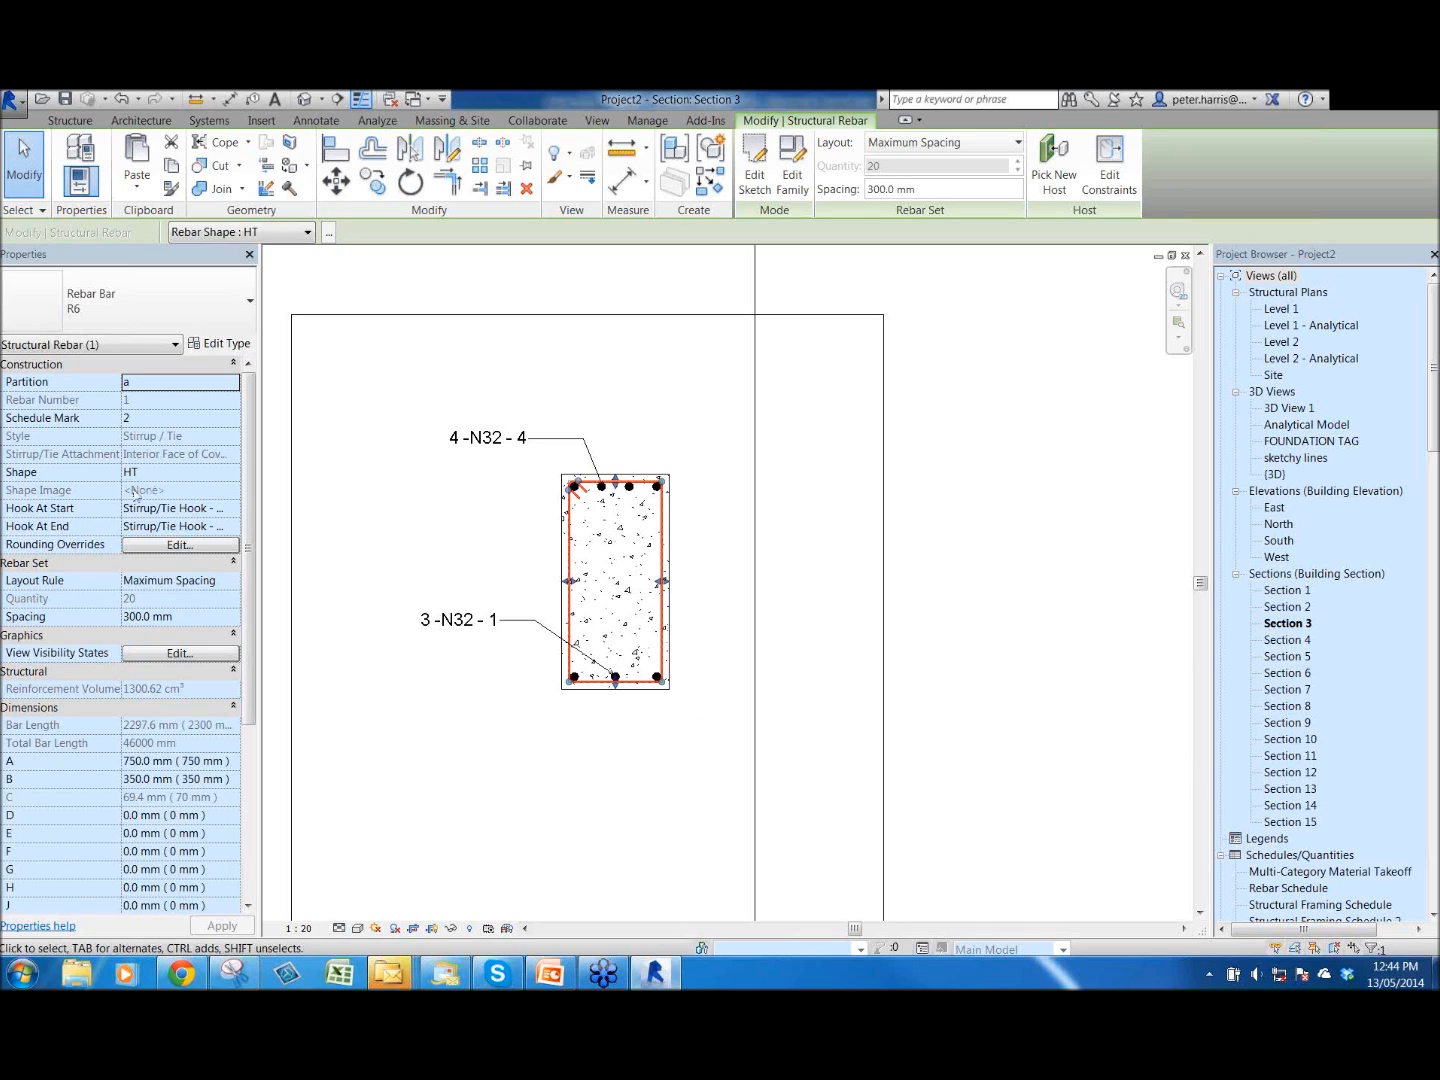
# - Review the available rebar shapes for the selected HT stirrup in the Rebar Shape Browser, then deselect the stirrup
pyautogui.click(307, 234)
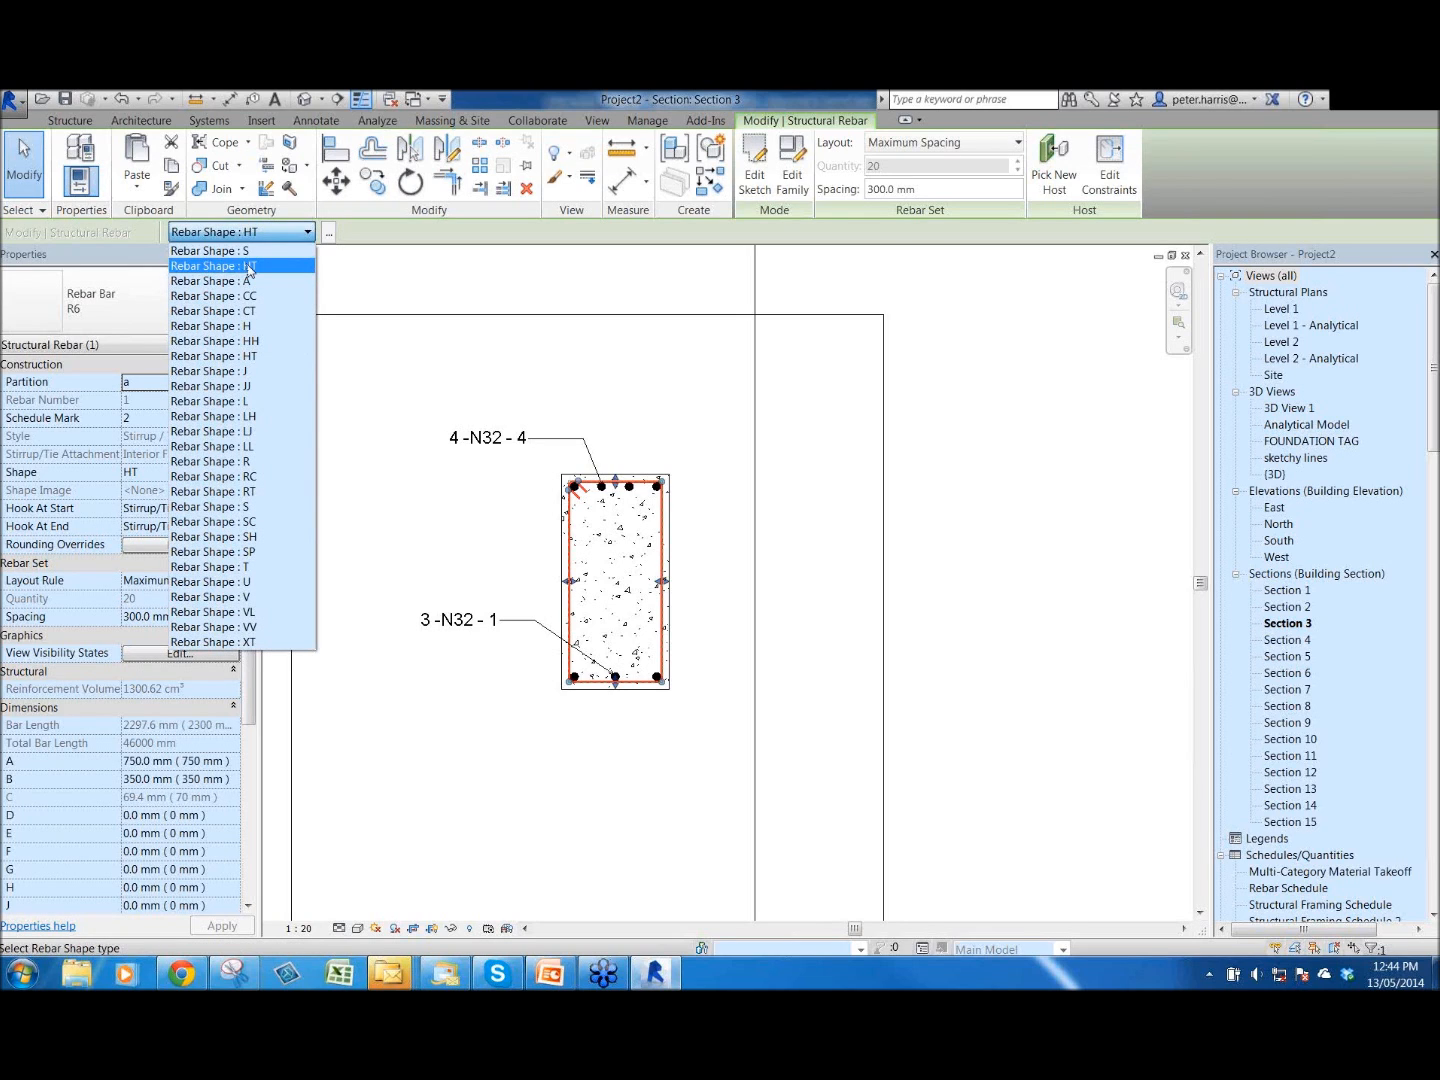
pyautogui.click(330, 233)
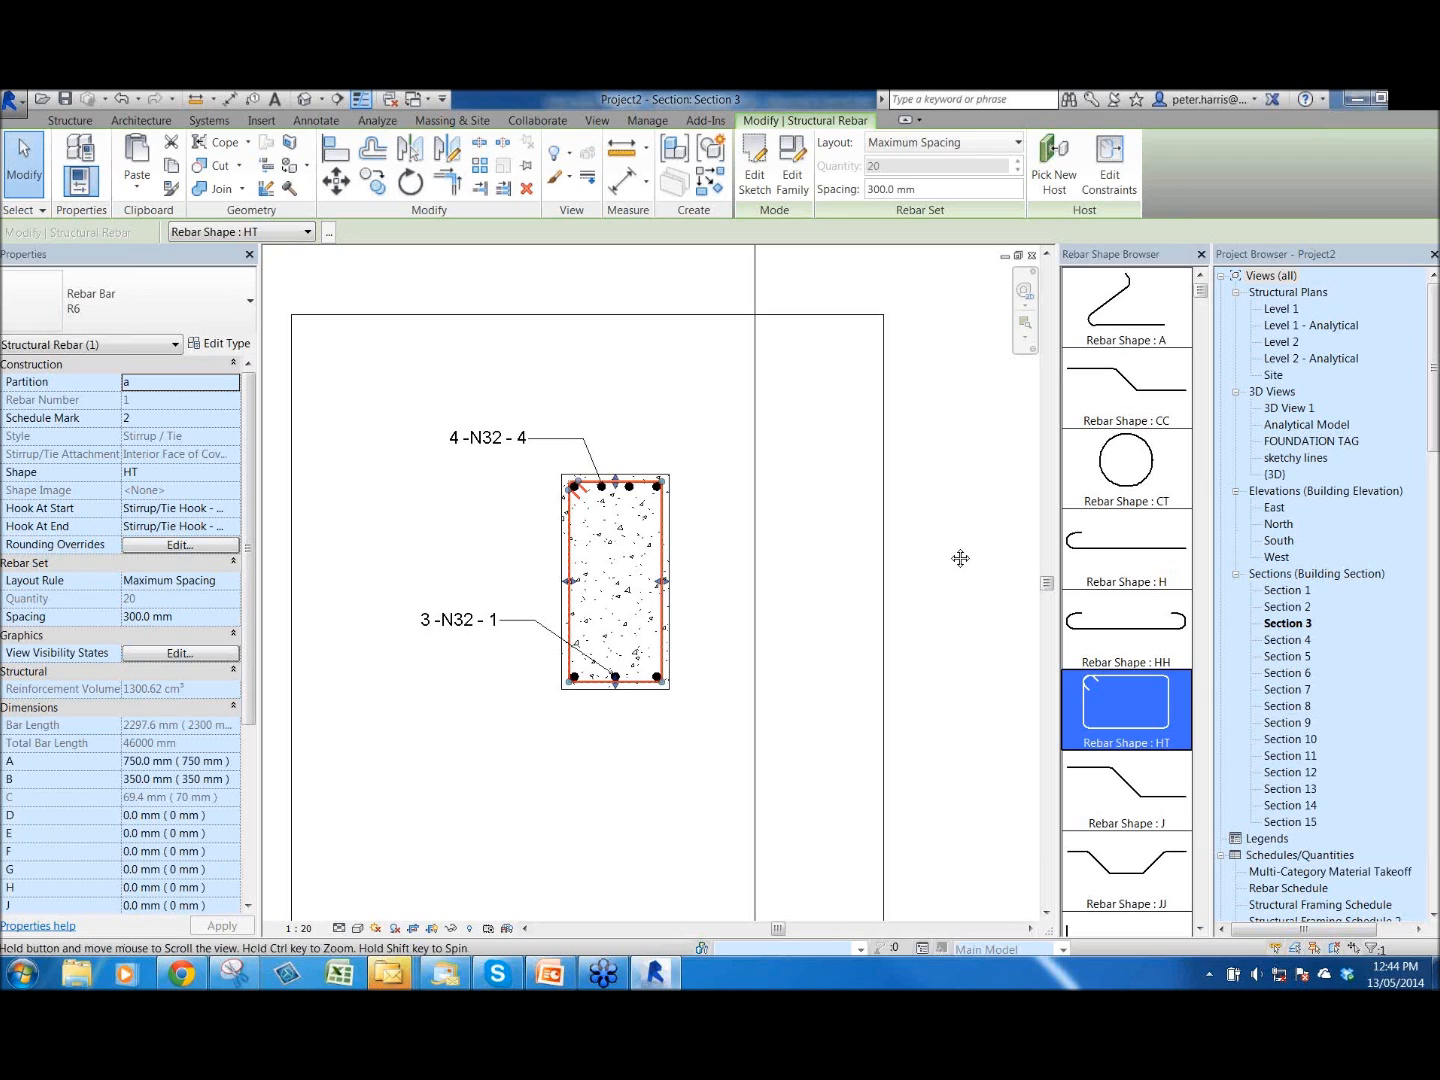
pyautogui.moveTo(958, 556); pyautogui.dragTo(935, 578, button='middle')
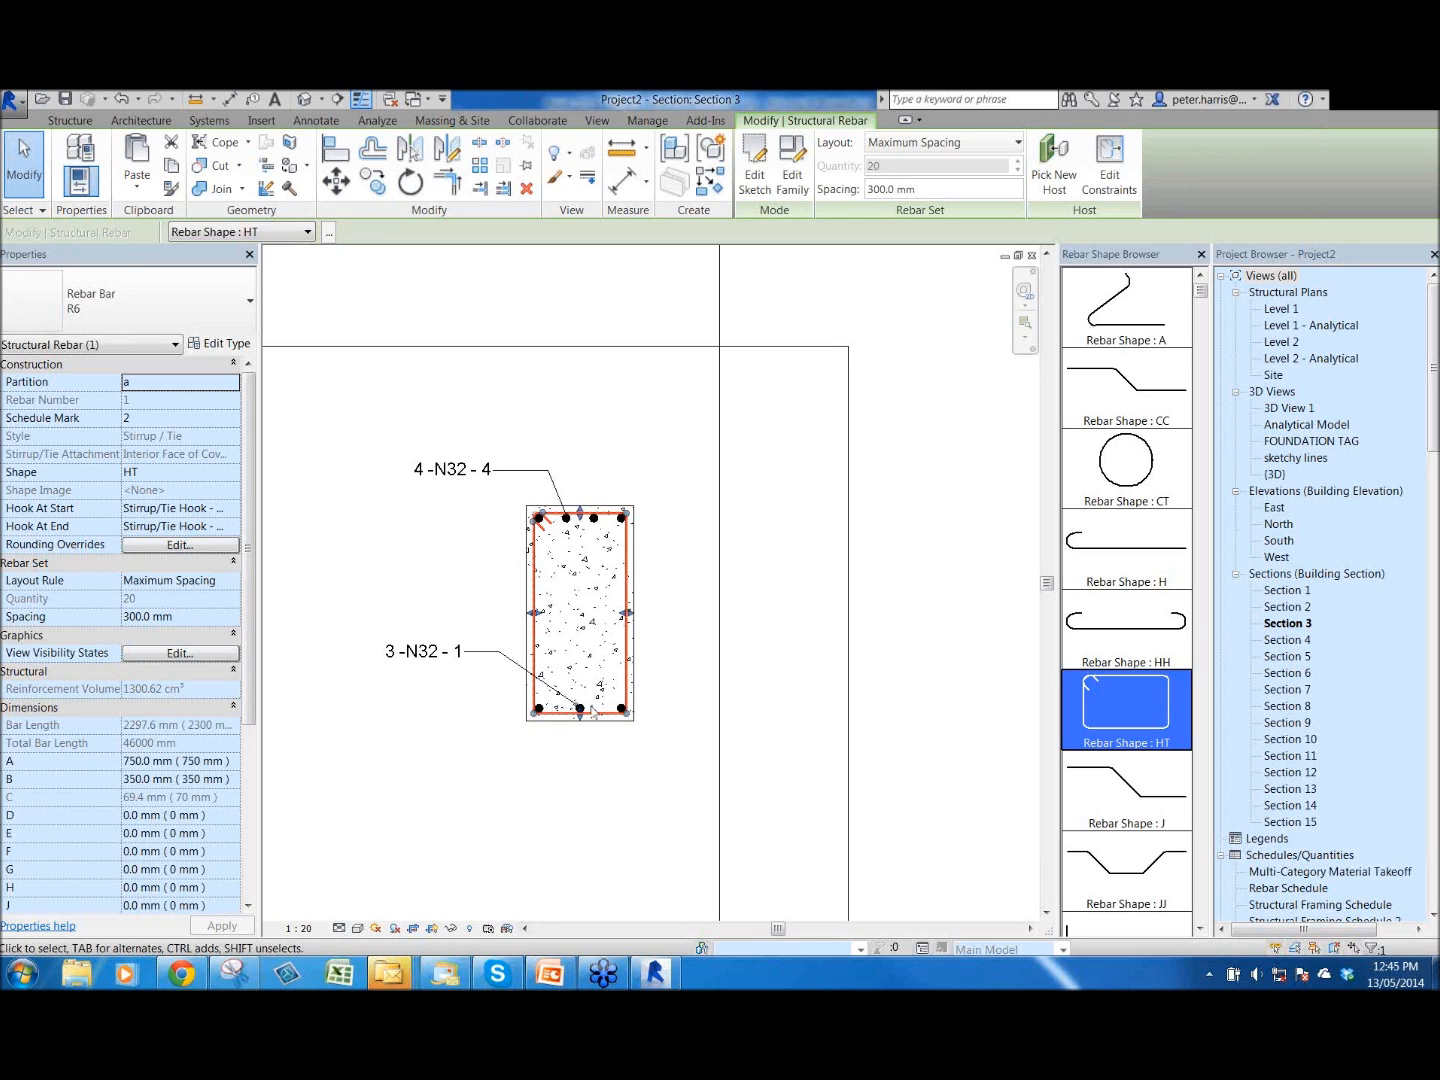
pyautogui.scroll(-2, 668, 742)
pyautogui.moveTo(712, 716); pyautogui.dragTo(670, 701, button='middle')
pyautogui.press('Escape')
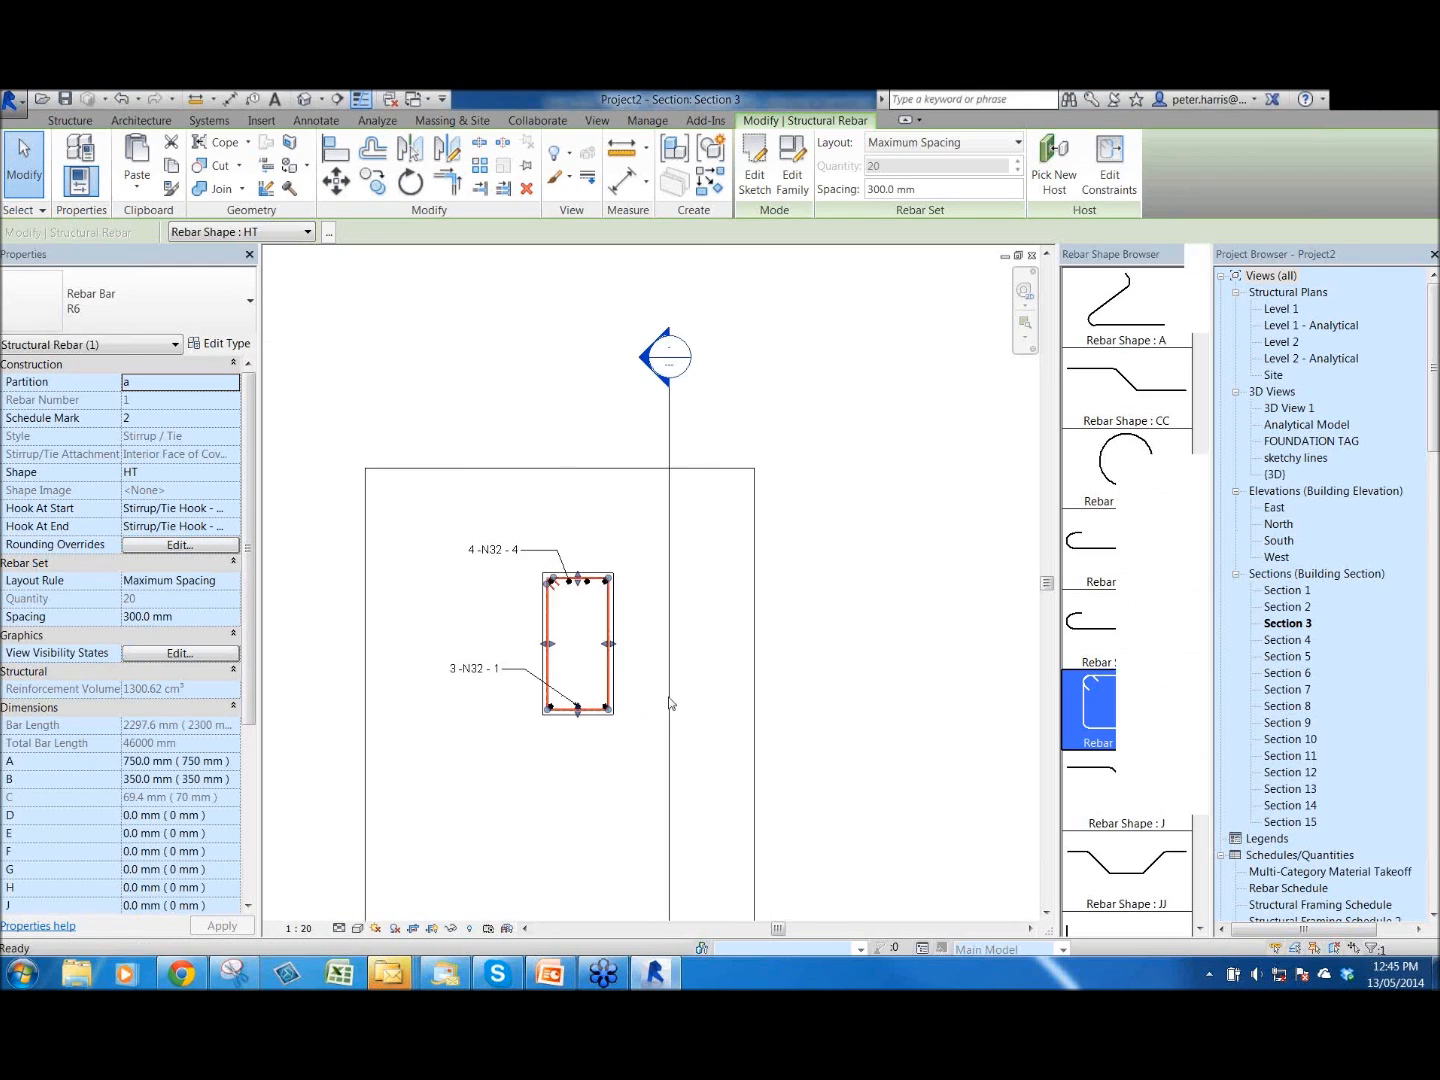
# - Switch to the universal beam family and examine the Section Shape parameter in its family category settings, then close them without changes
pyautogui.scroll(-2, 755, 655)
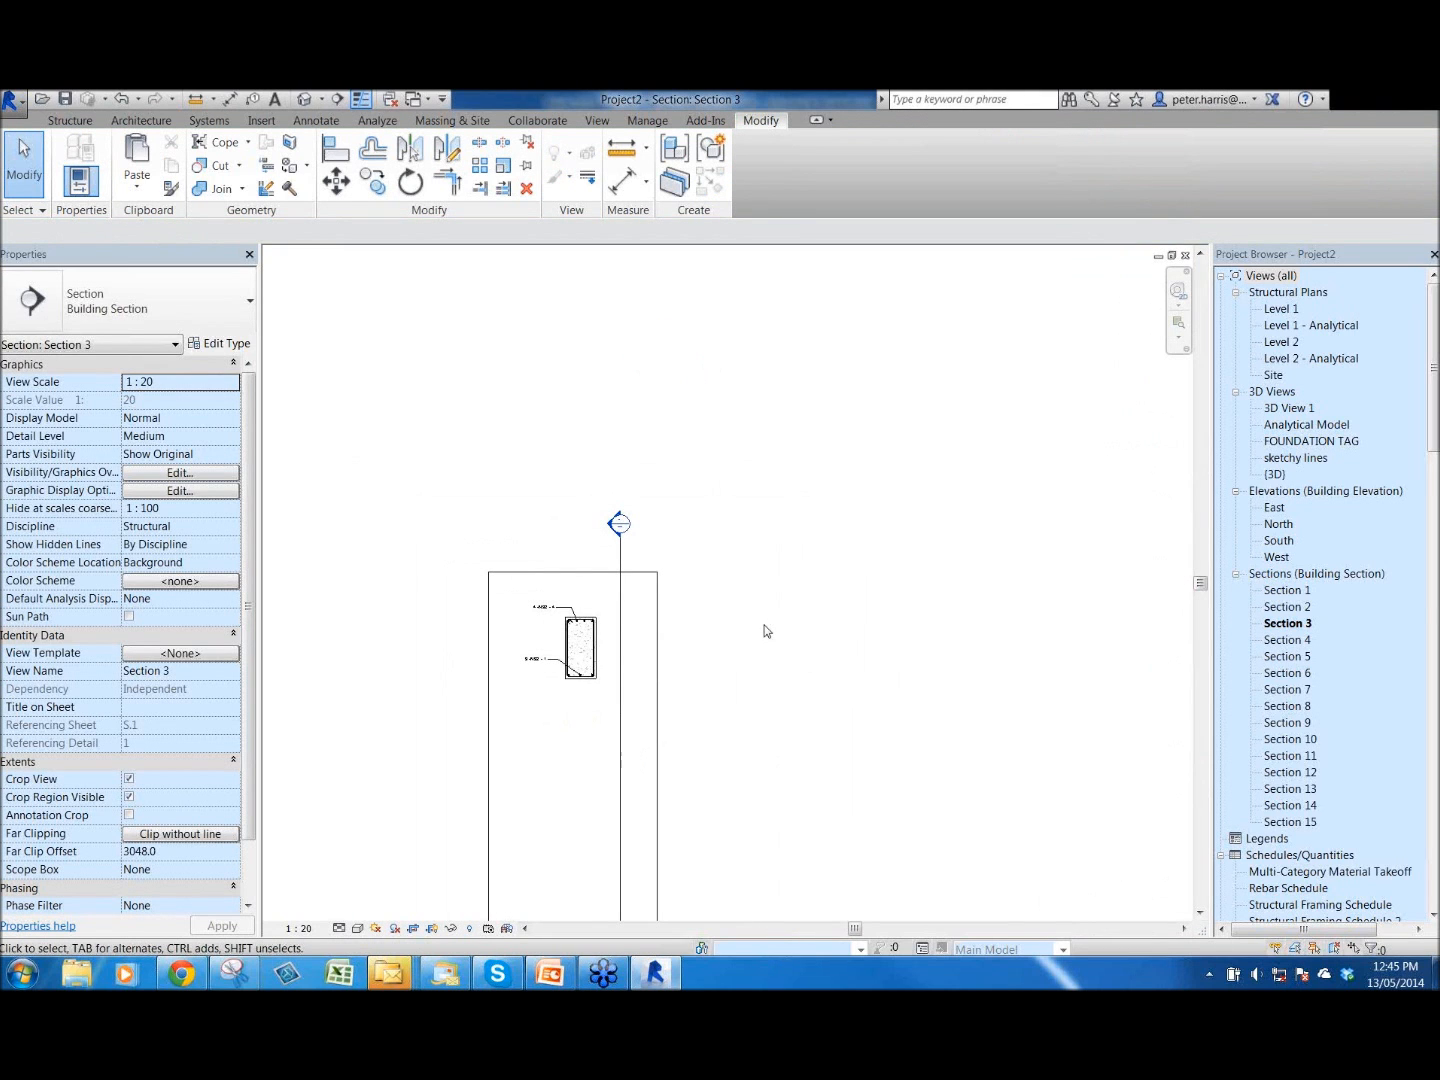
pyautogui.hotkey('ctrl', 'Tab')
pyautogui.moveTo(851, 564); pyautogui.dragTo(519, 709, button='middle')
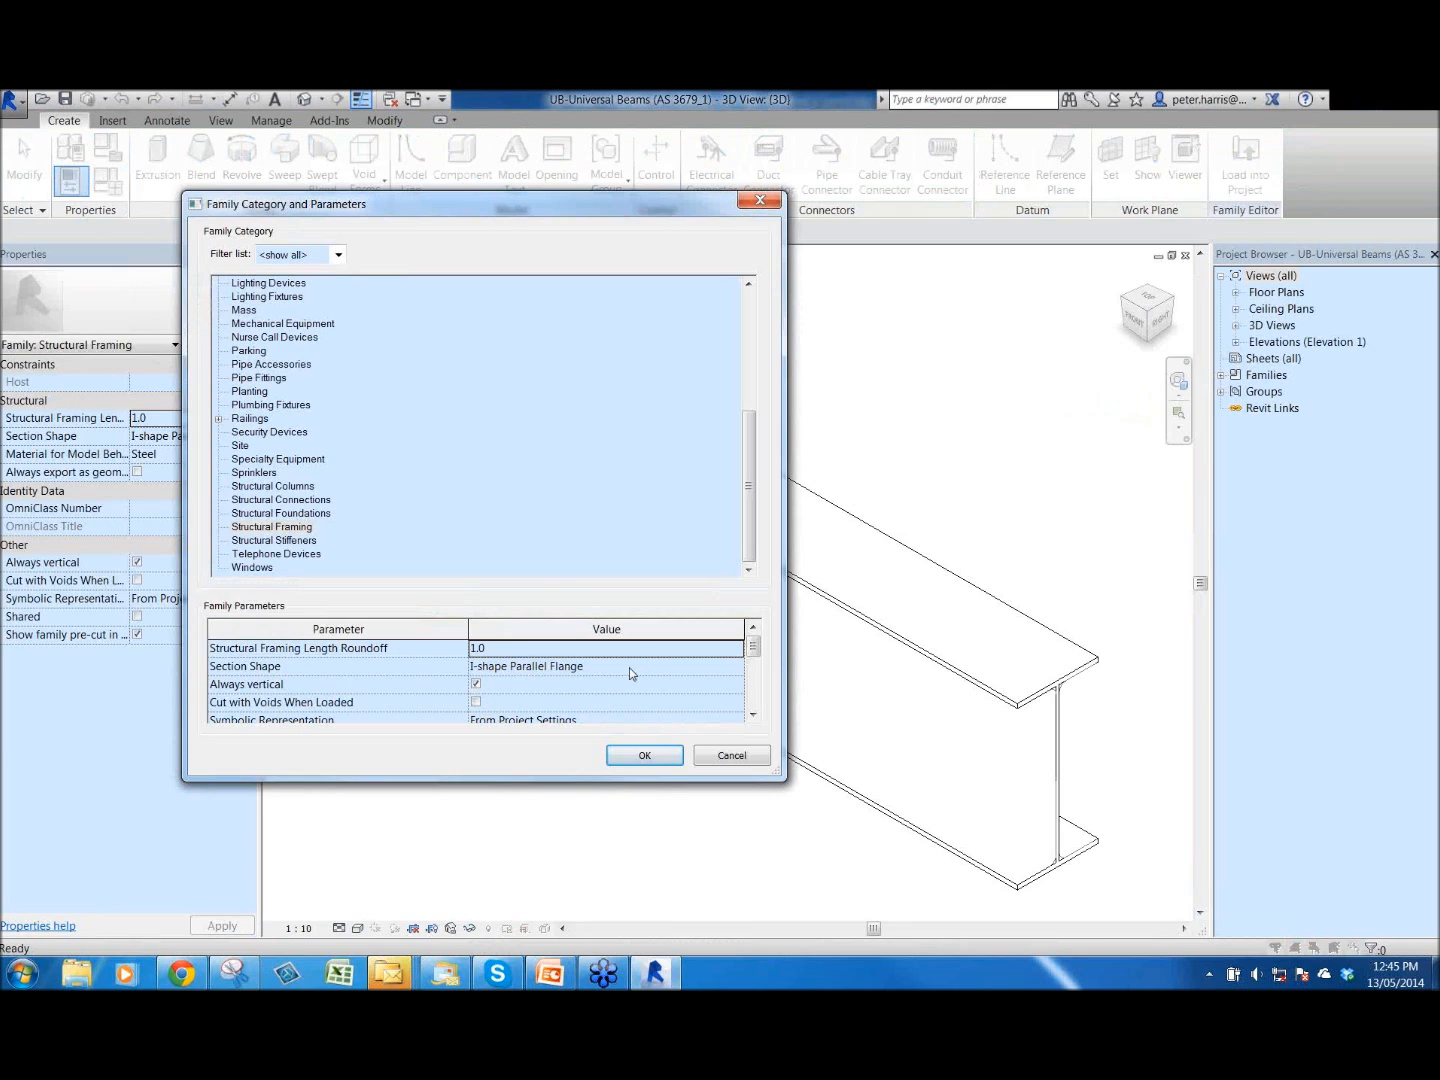
pyautogui.click(629, 668)
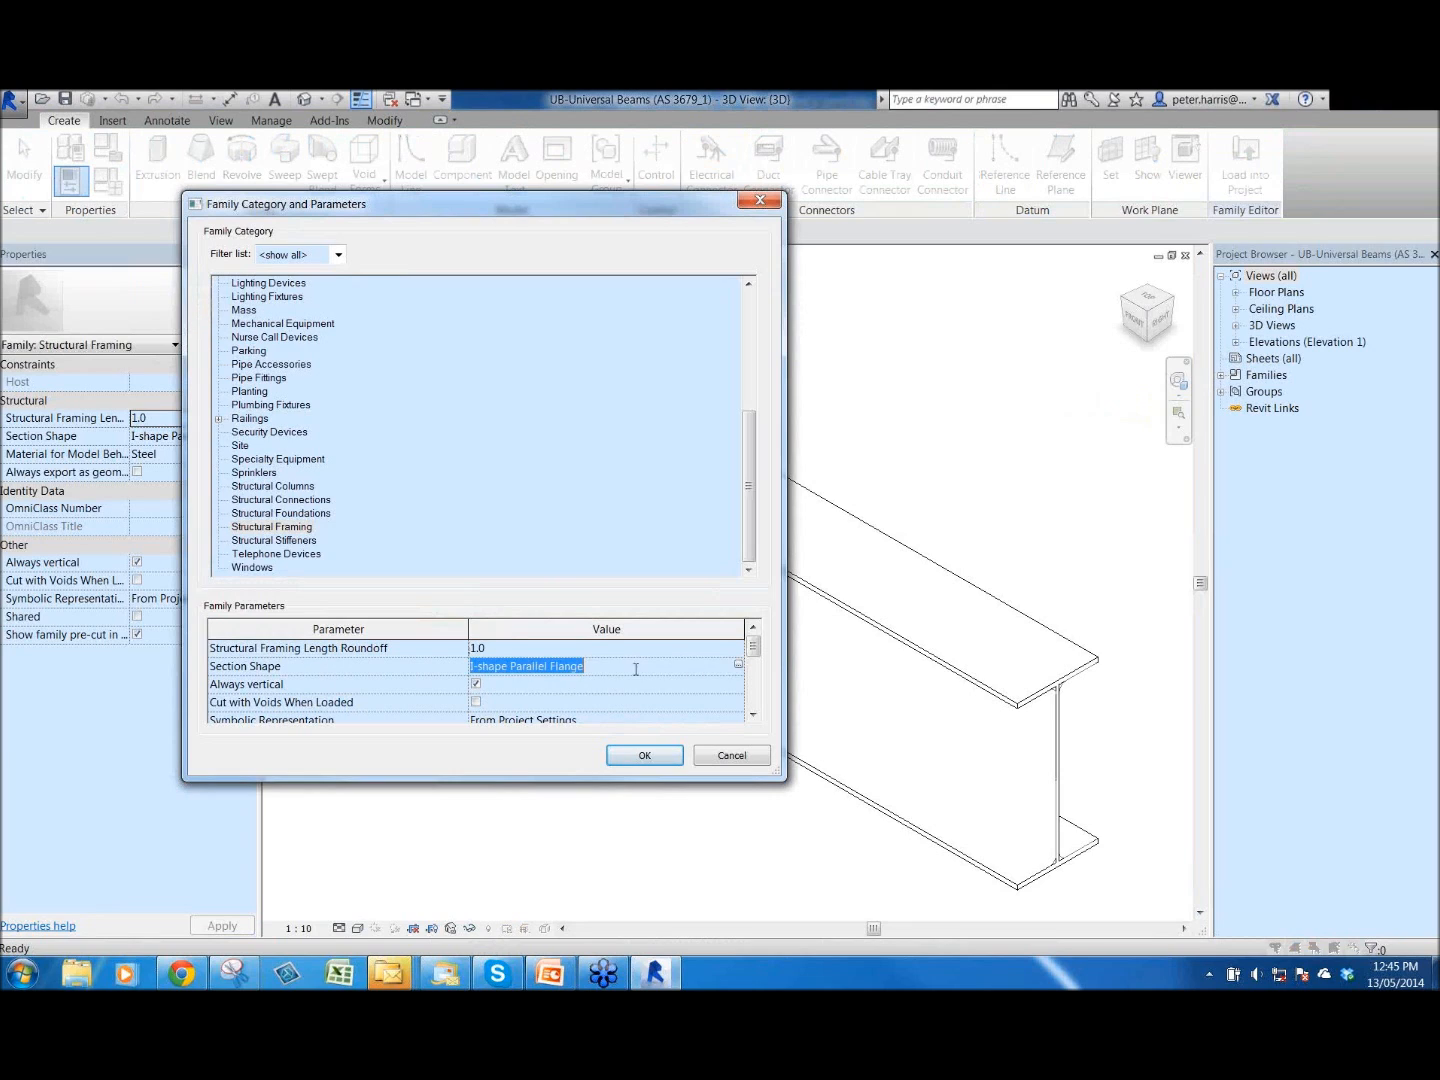
pyautogui.click(736, 763)
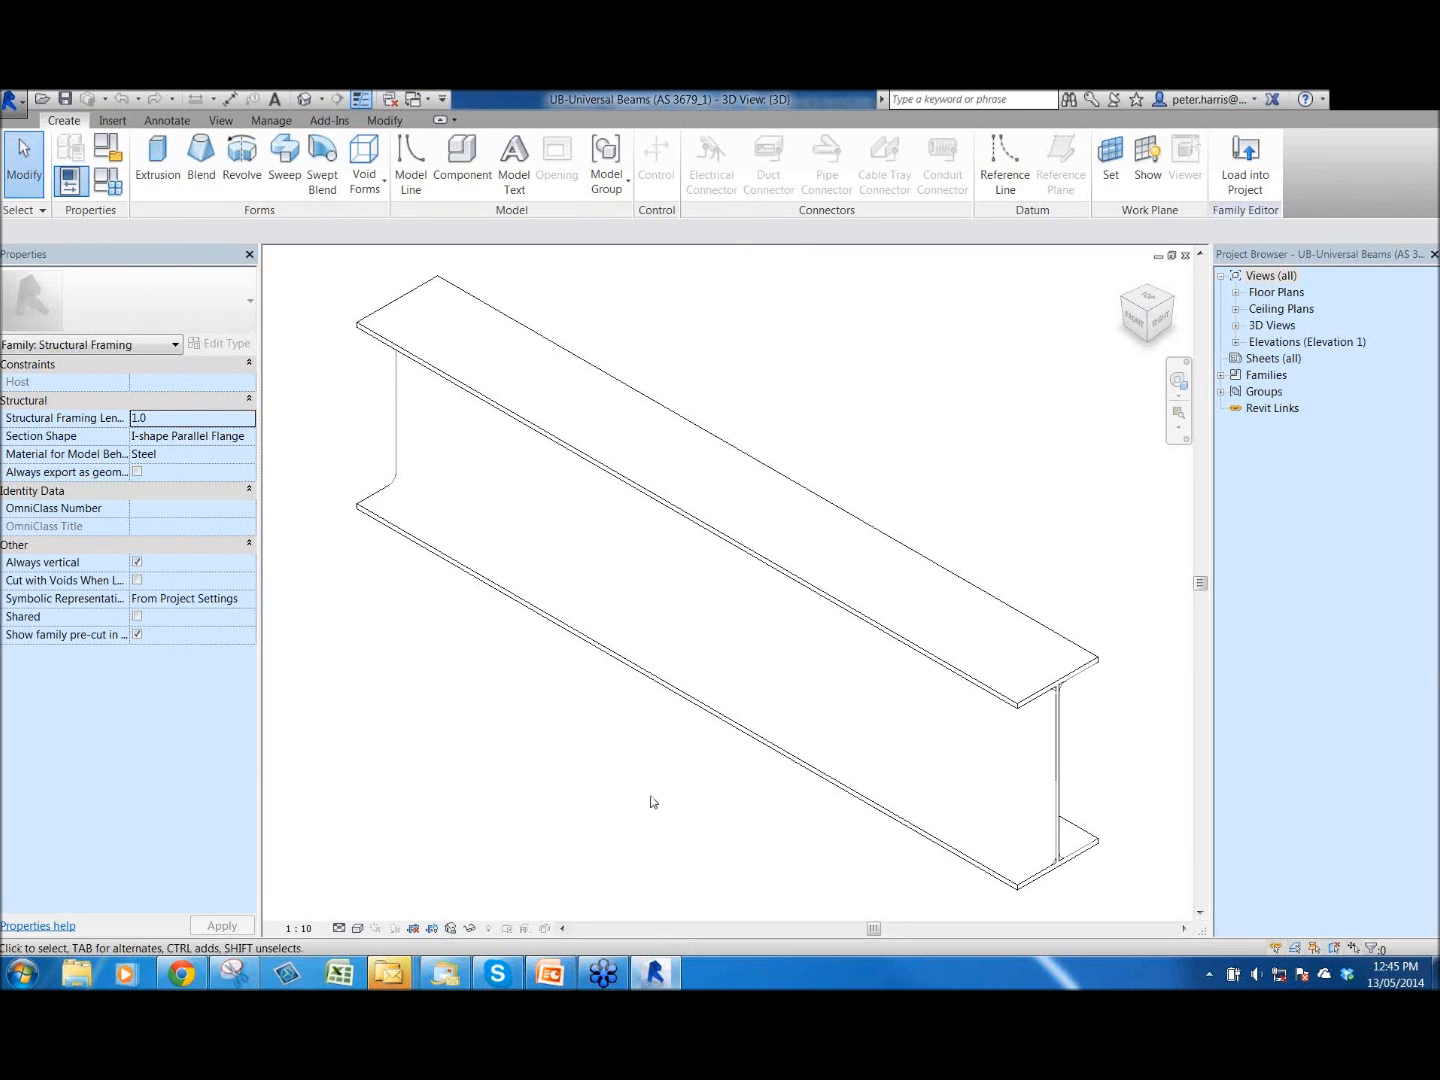
# - Return to the project's Level 2 plan and create a new graphical column schedule
pyautogui.hotkey('ctrl', 'Tab')
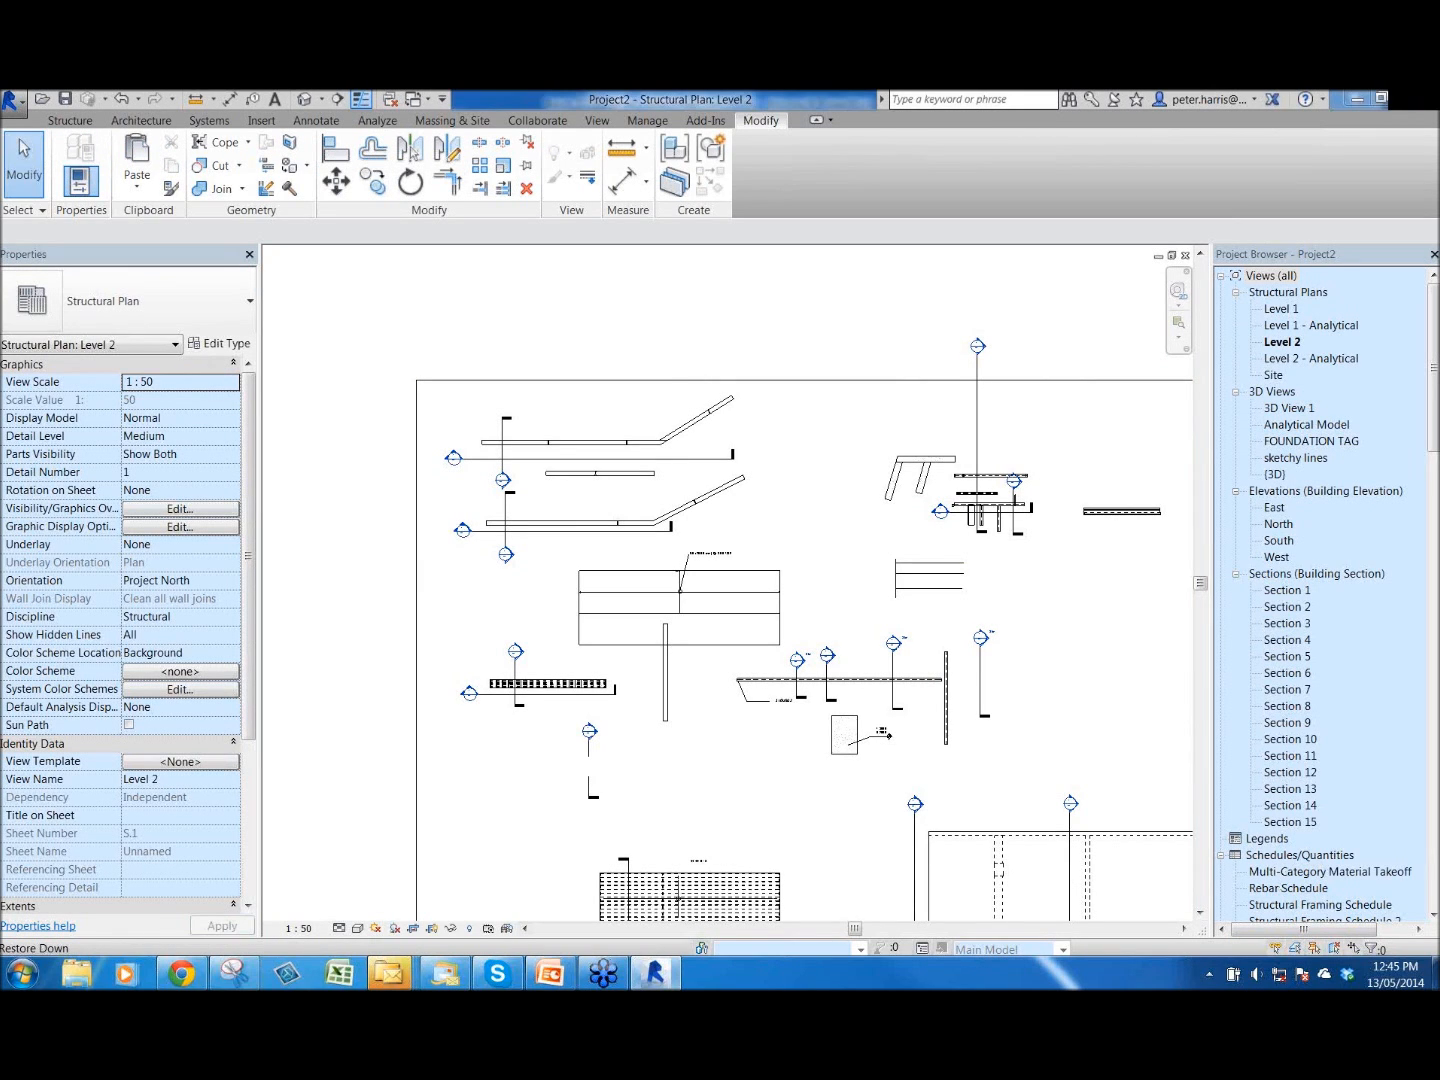
pyautogui.click(1432, 916)
pyautogui.click(1300, 805)
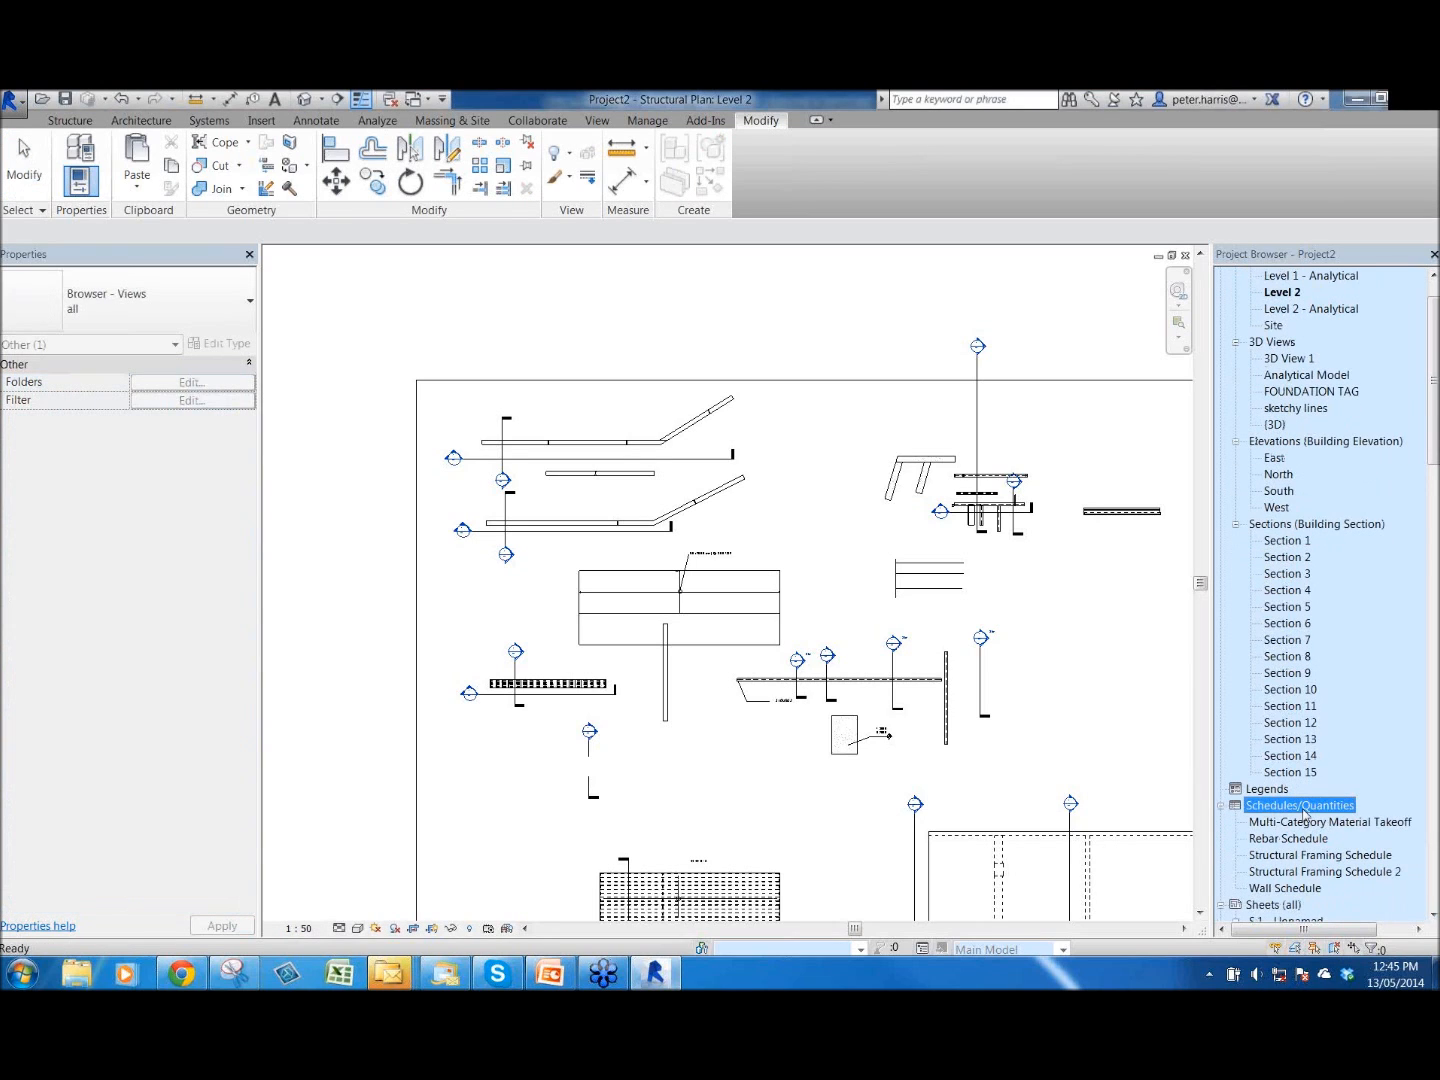
pyautogui.rightClick(1303, 809)
pyautogui.click(1284, 838)
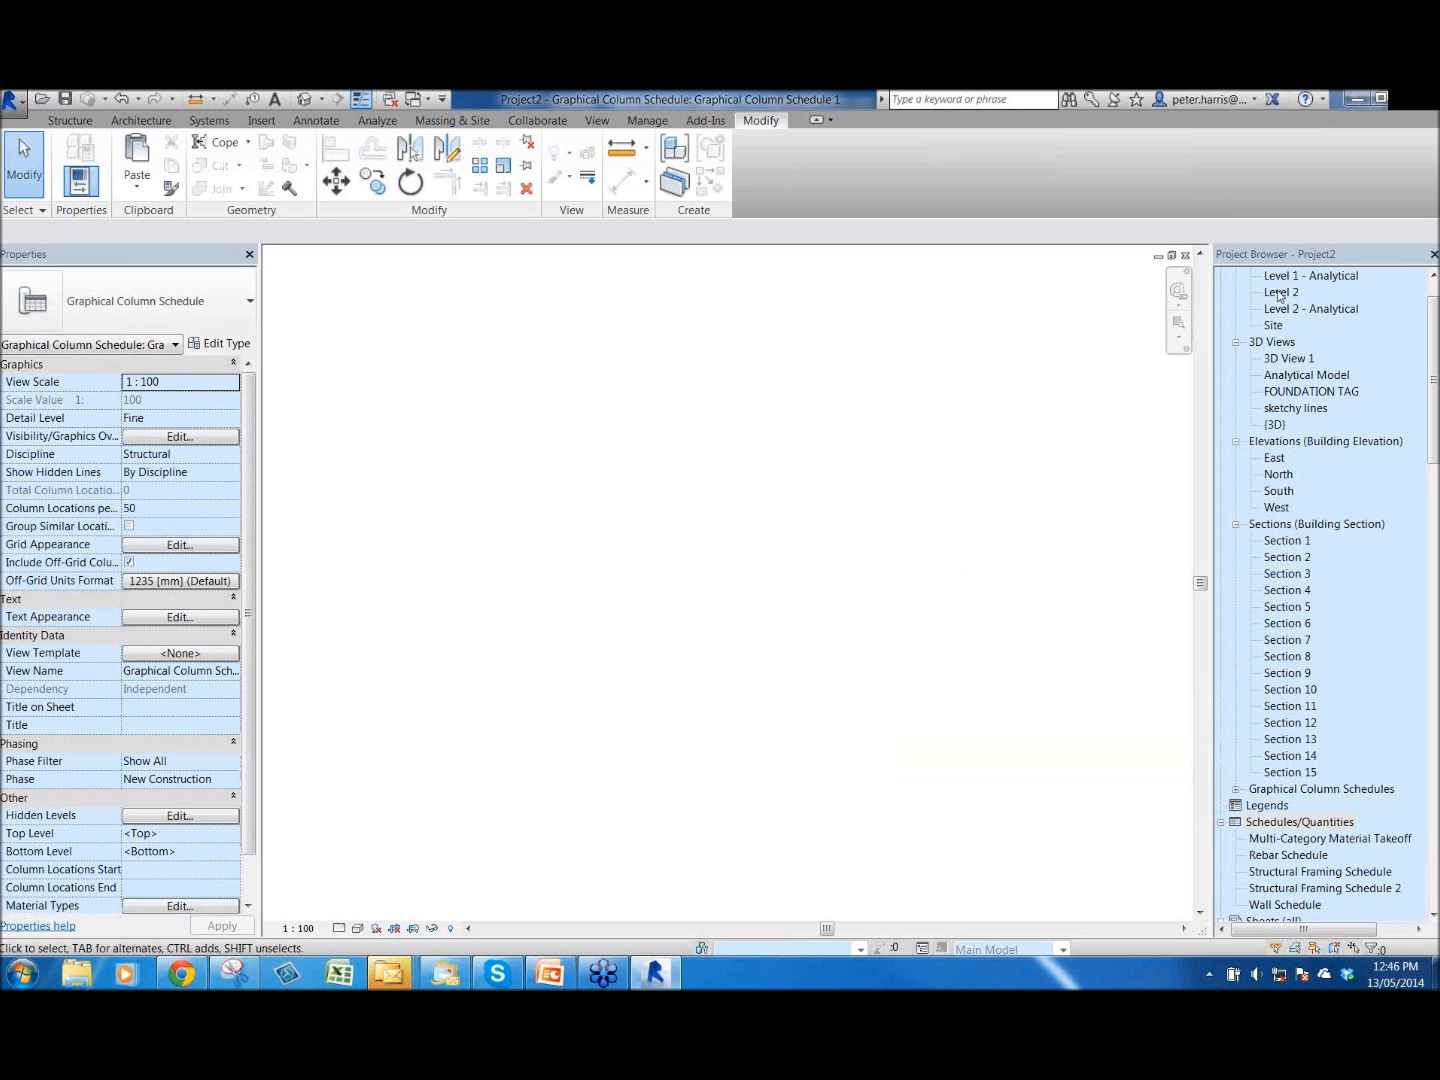
# - Place three 250UC90 universal columns in a horizontal row on Level 2, in the open area above the slab with section lines
pyautogui.hotkey('ctrl', 'Tab')
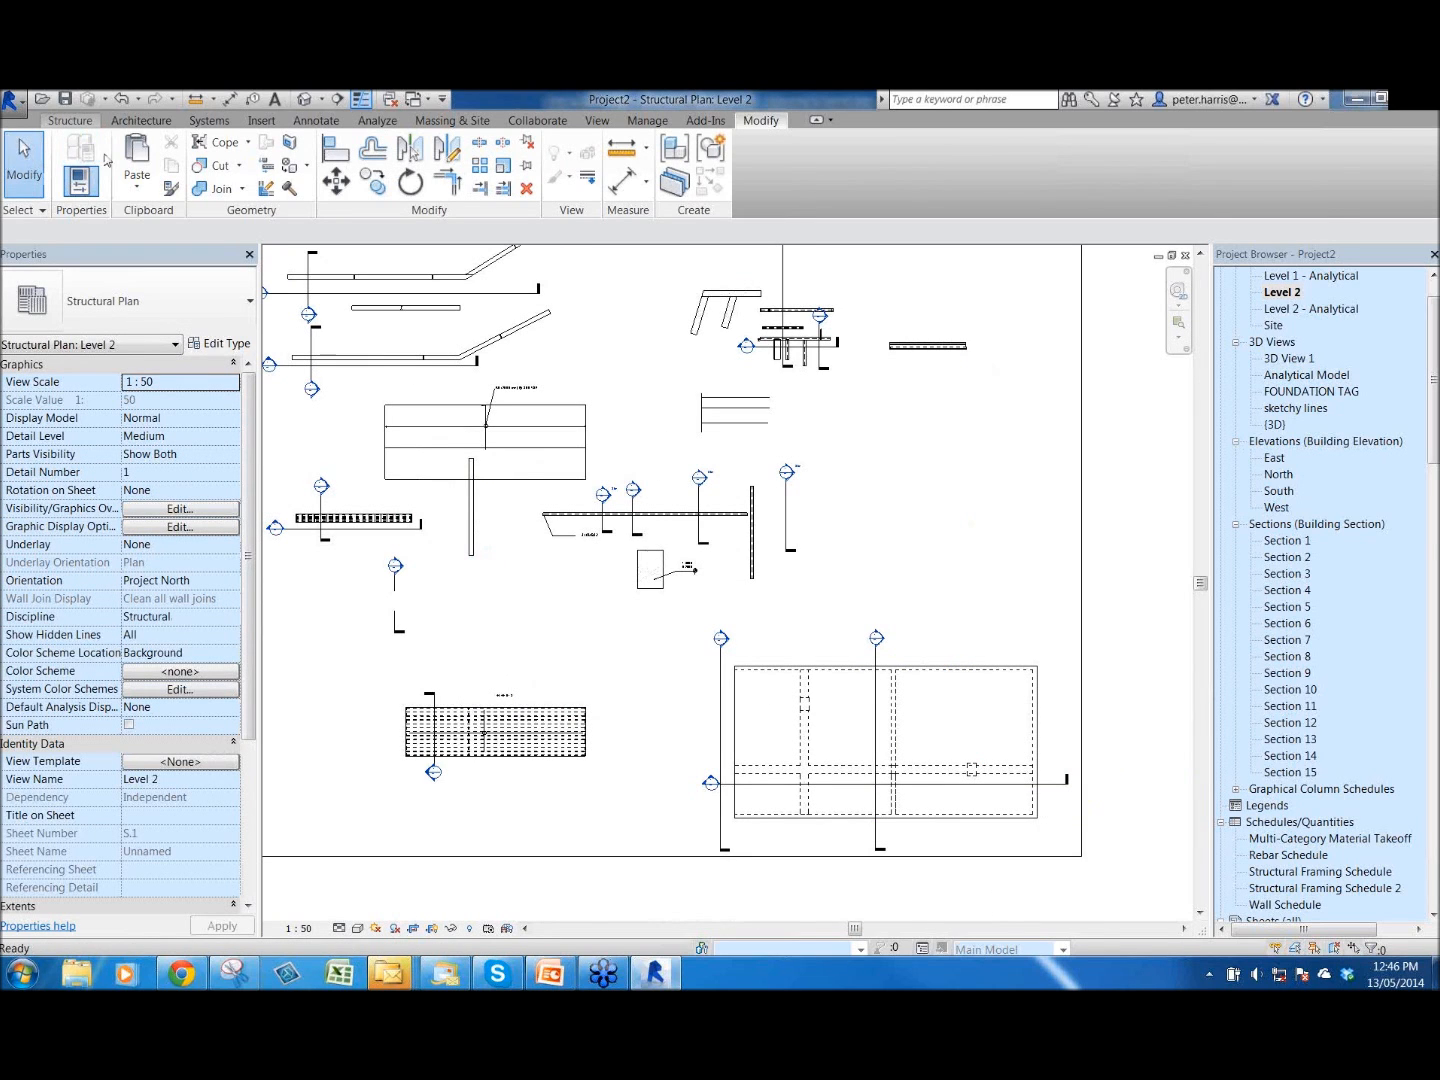
pyautogui.click(70, 120)
pyautogui.click(154, 165)
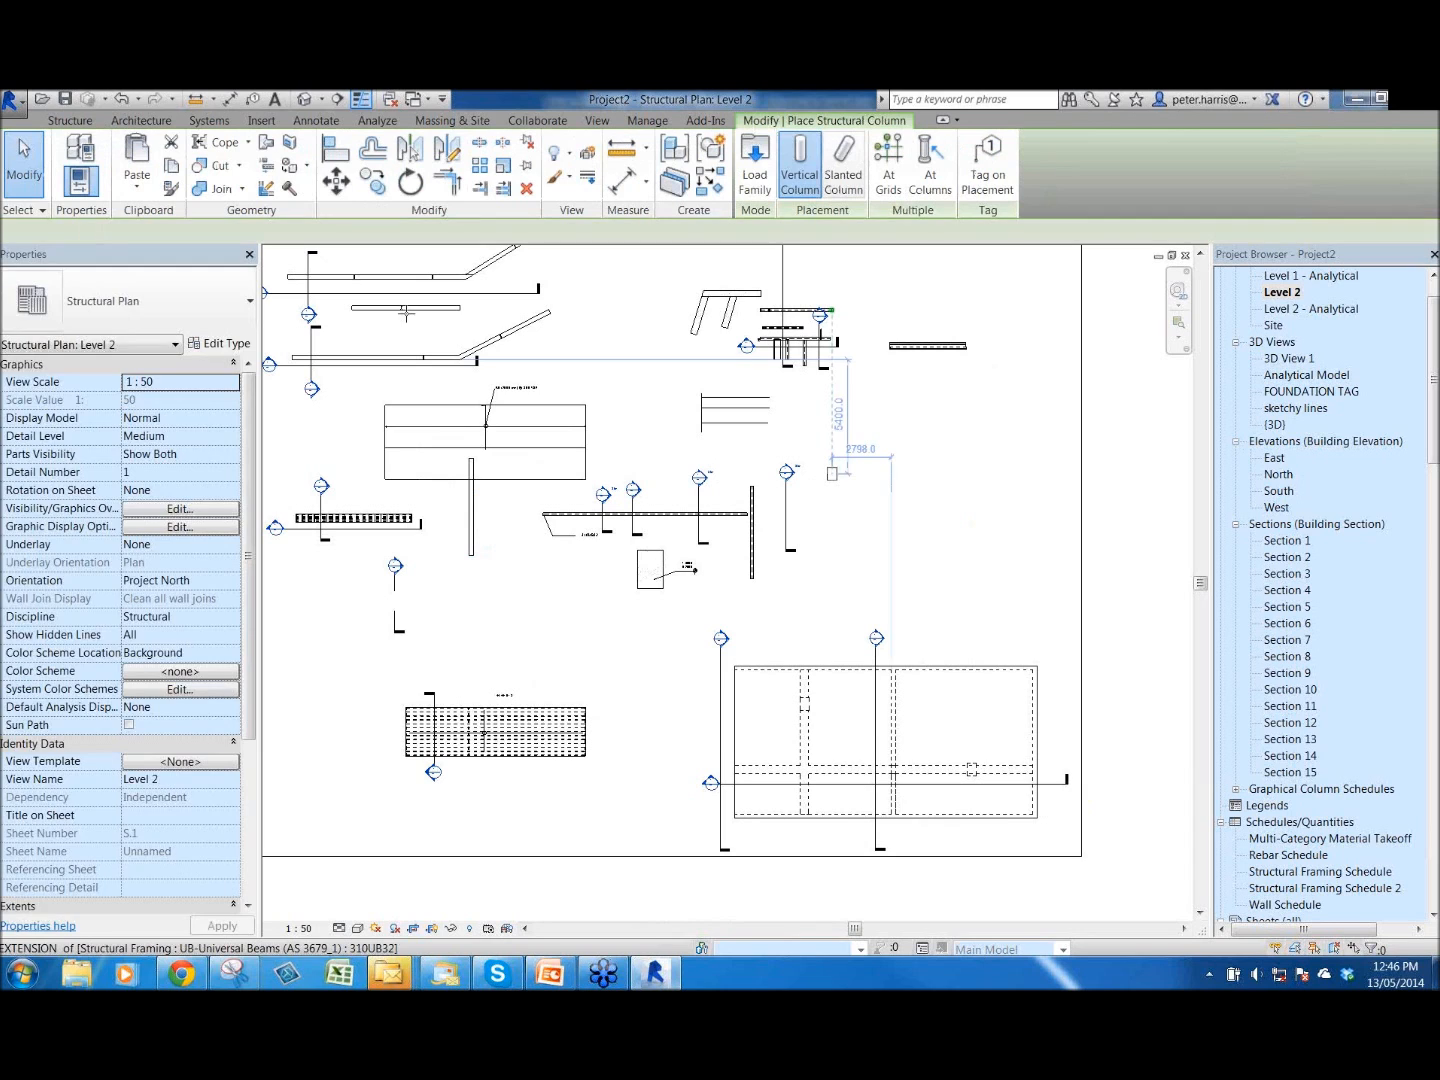
pyautogui.click(217, 290)
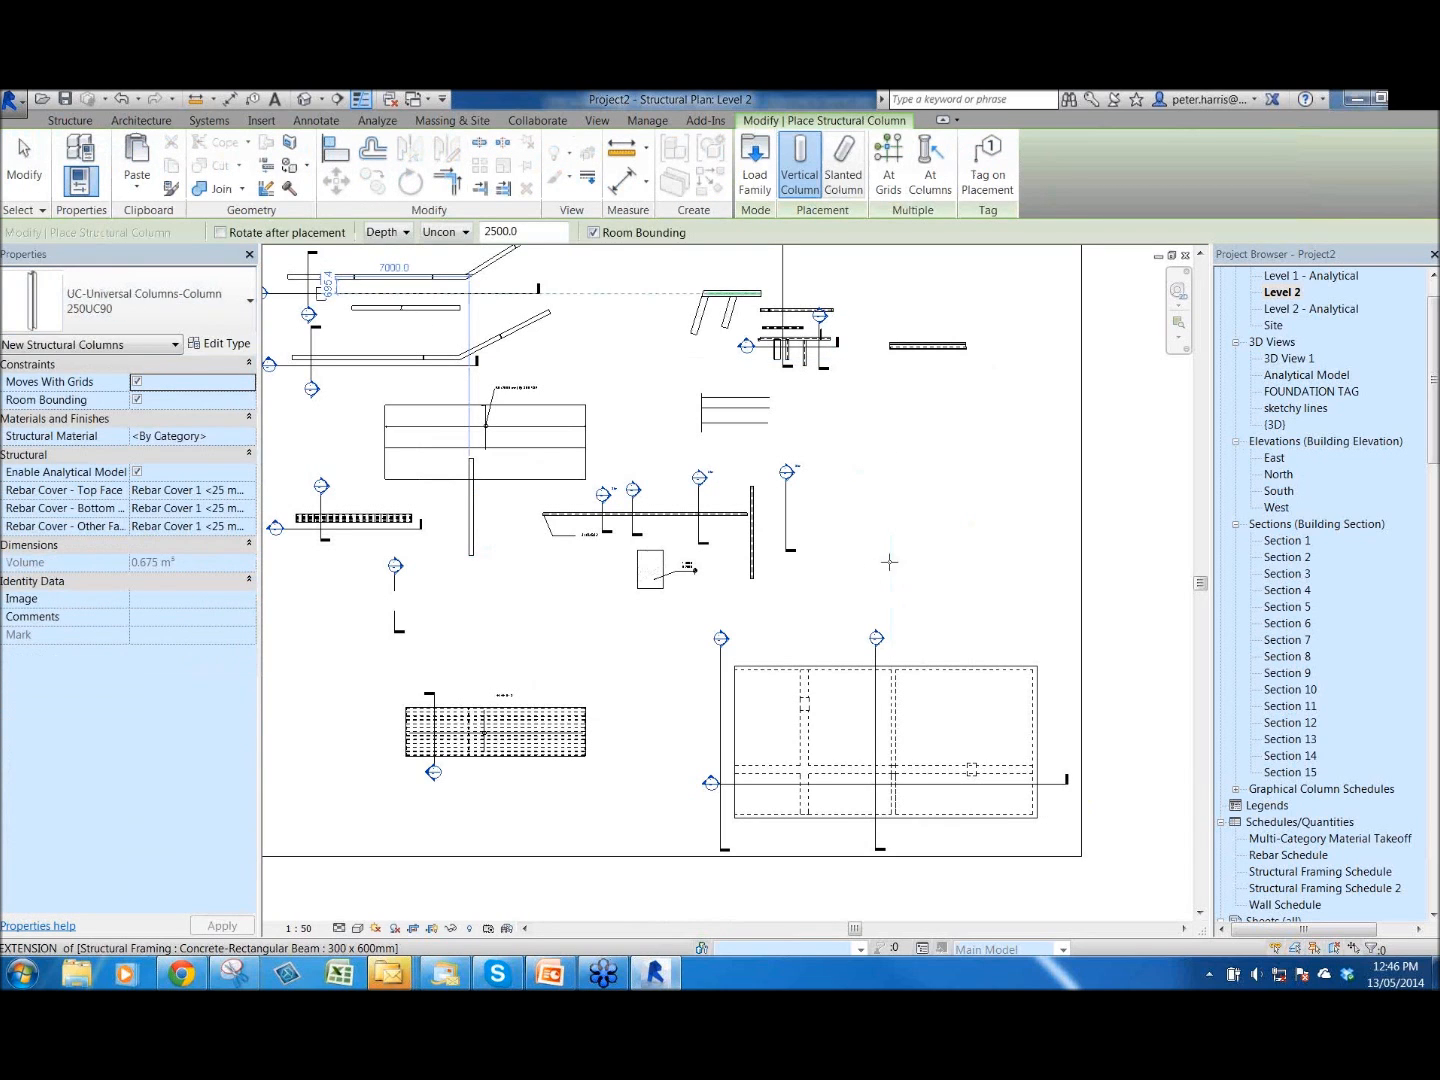
pyautogui.press('Escape')
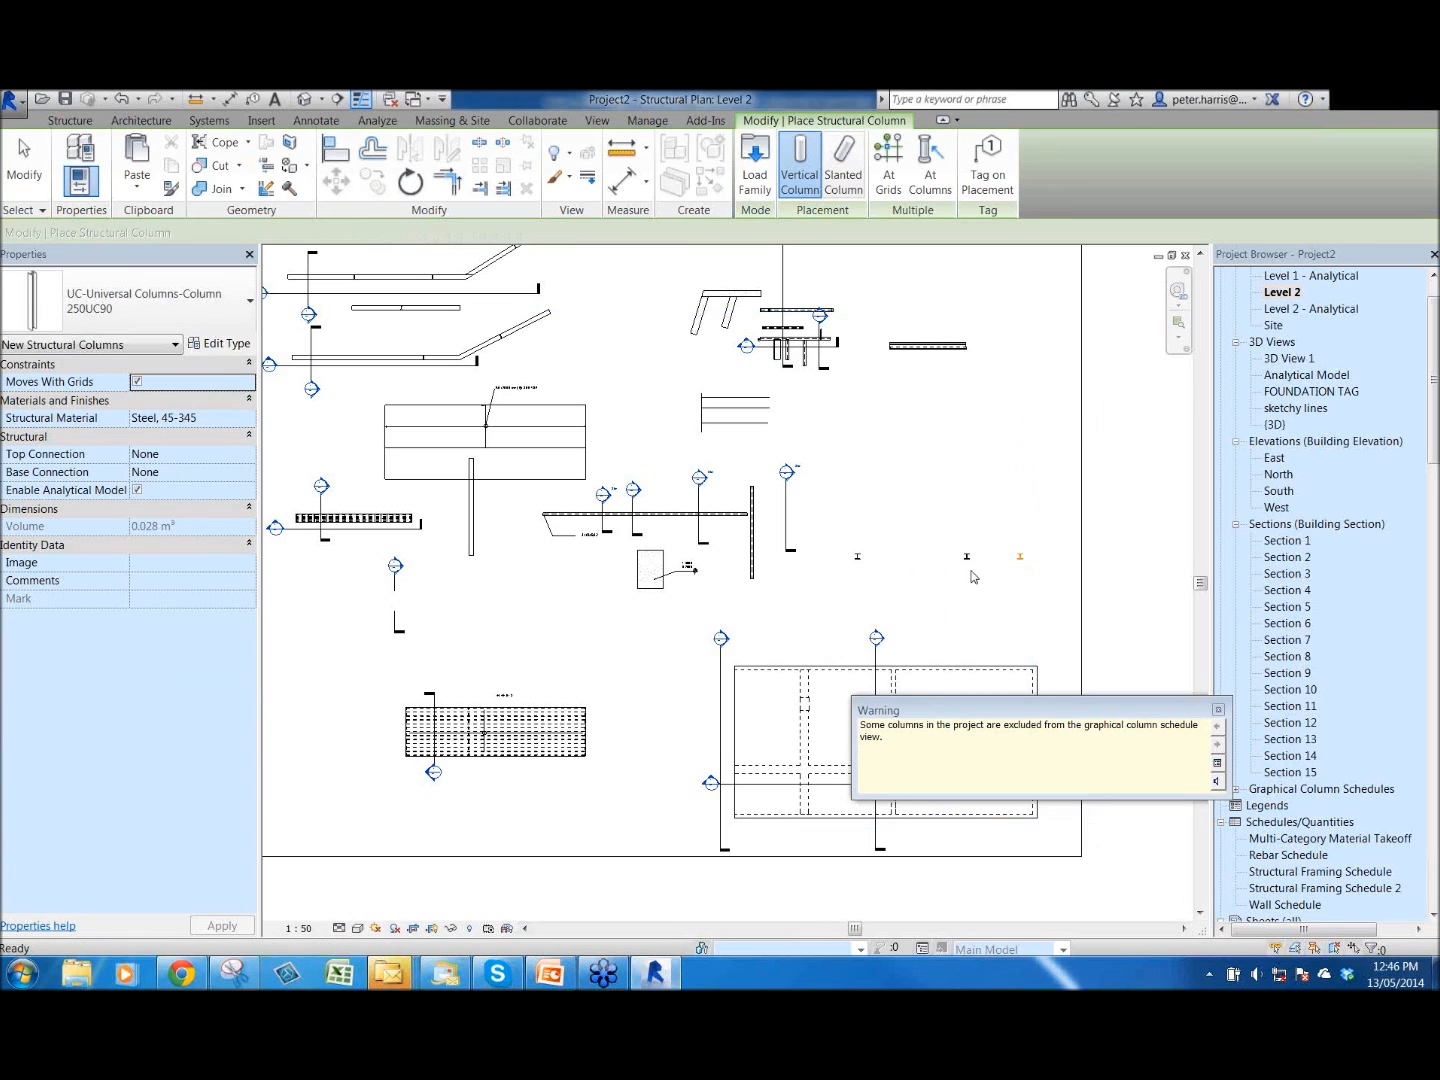
# - Open Graphical Column Schedule 1 to check the placed columns
pyautogui.moveTo(913, 550); pyautogui.dragTo(788, 508, button='middle')
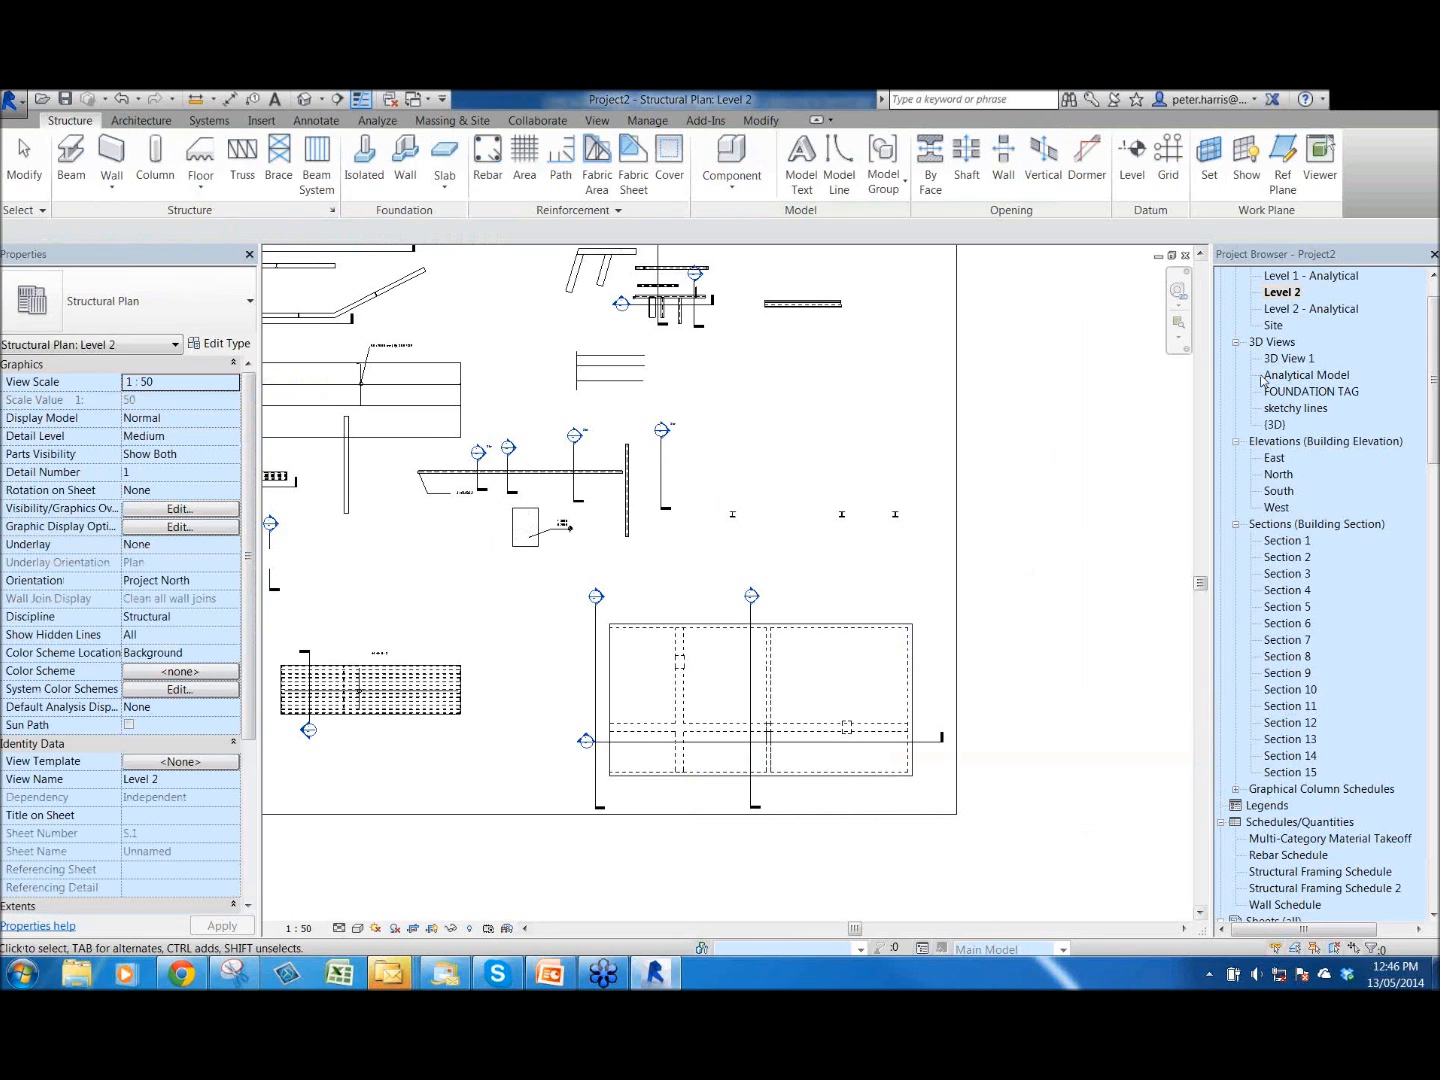
pyautogui.doubleClick(1320, 789)
pyautogui.doubleClick(1338, 805)
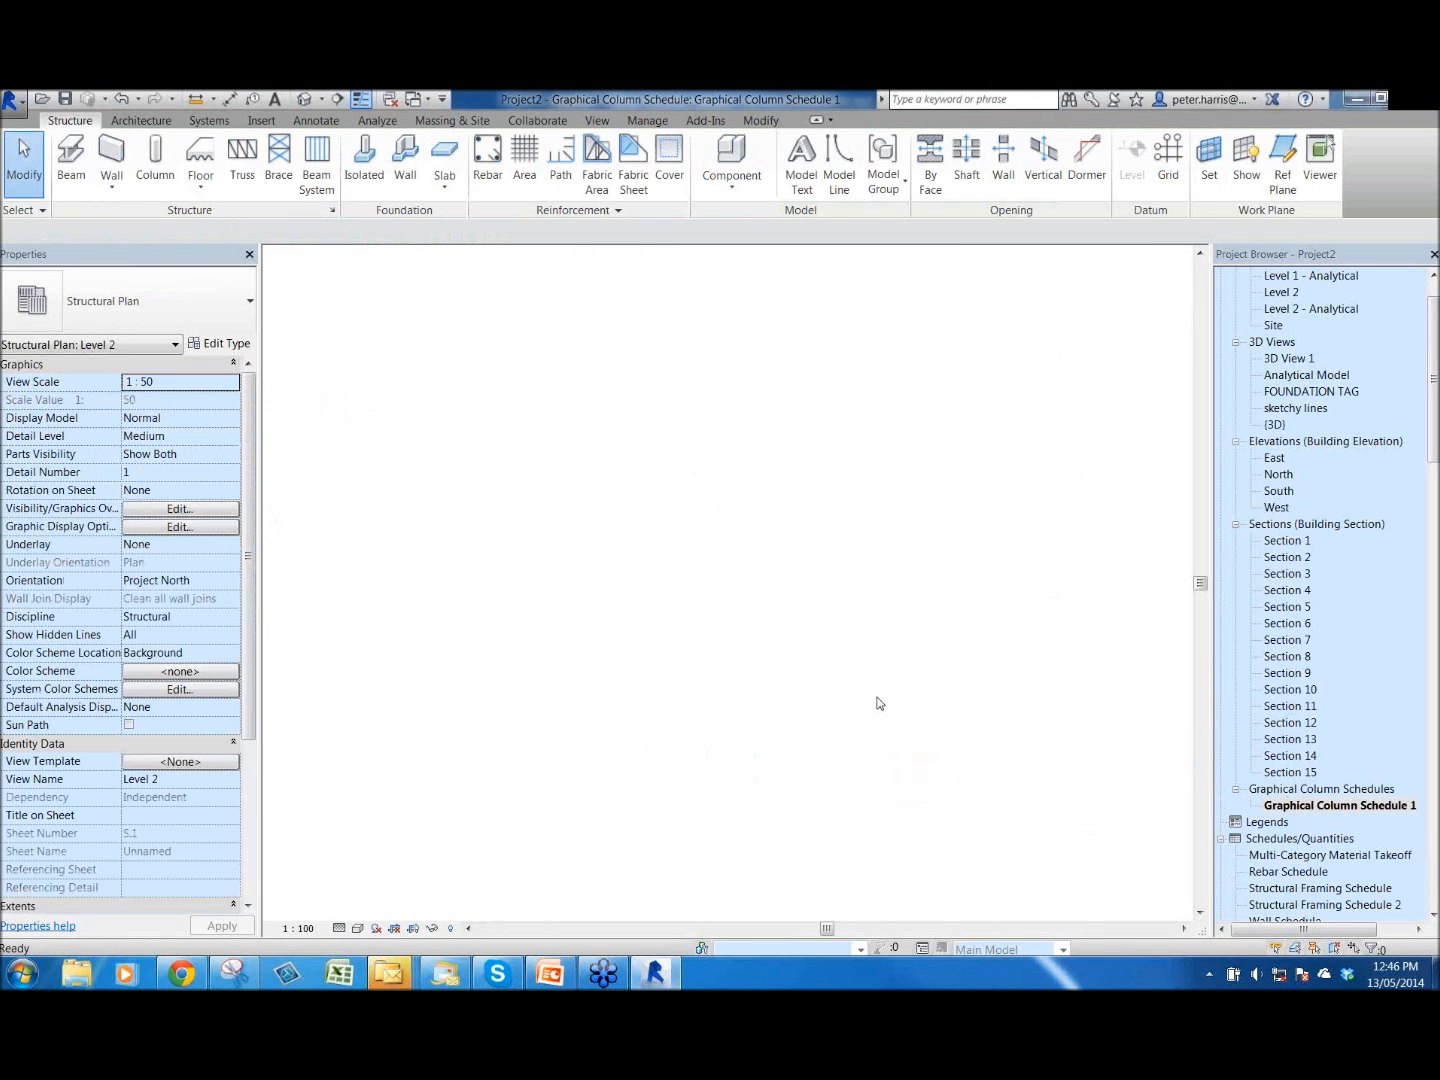
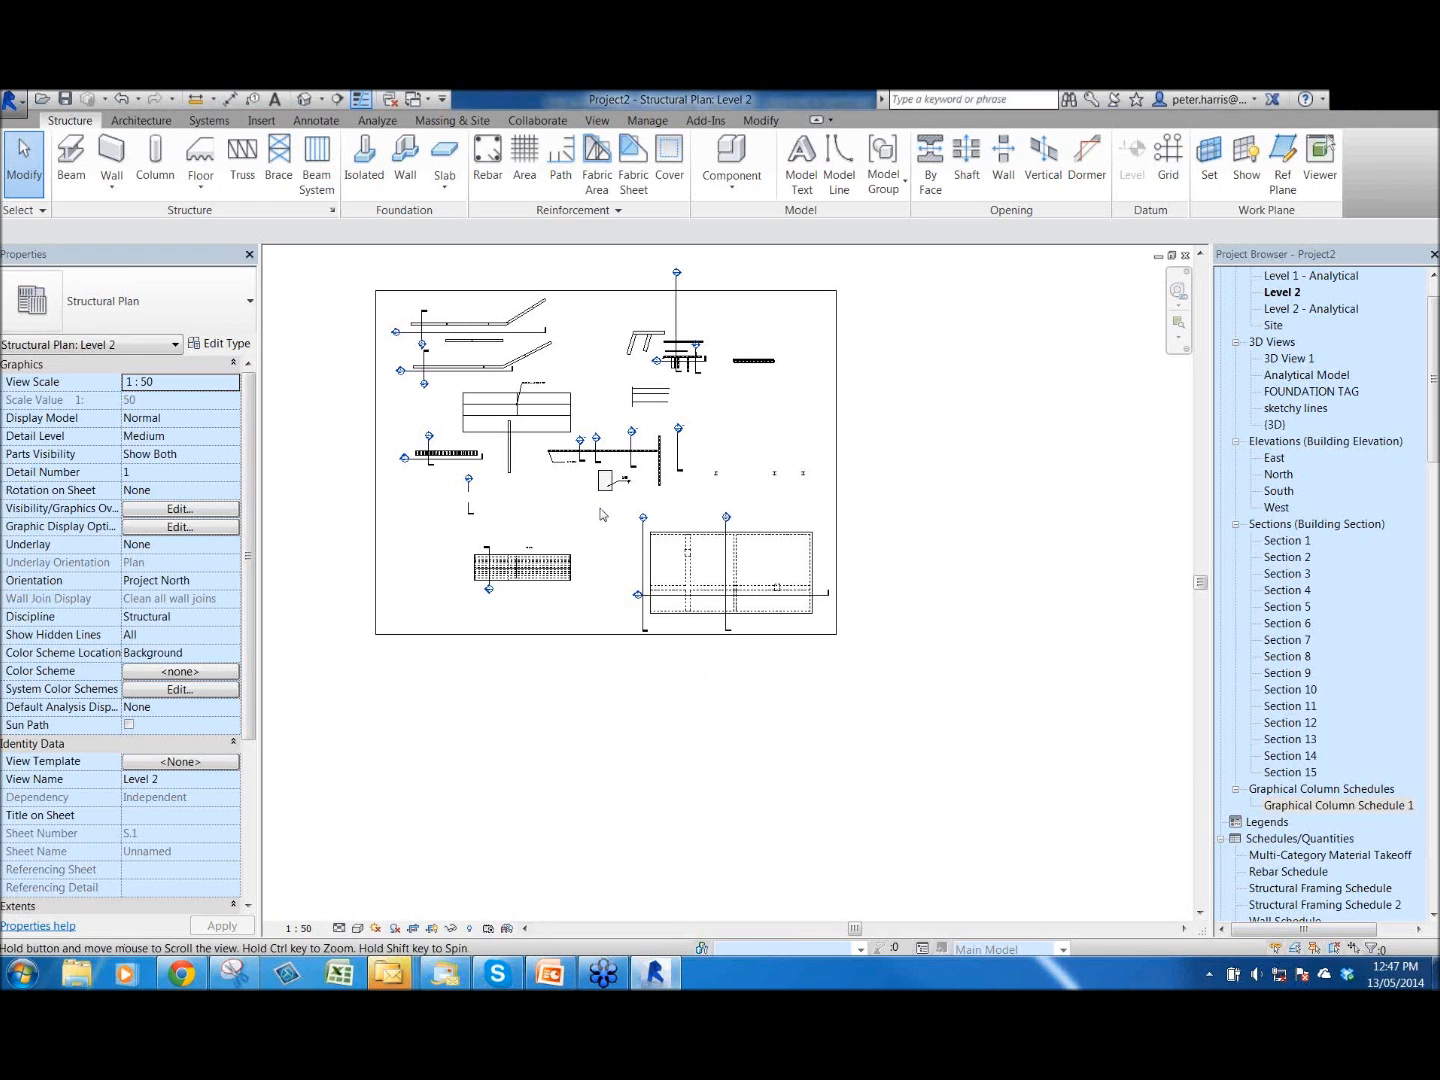
# - Draw a horizontal Generic - 200mm structural wall about 9.8 m long on Level 2, just above the three columns
pyautogui.moveTo(601, 514); pyautogui.dragTo(669, 633, button='middle')
pyautogui.scroll(3, 723, 569)
pyautogui.moveTo(500, 586); pyautogui.dragTo(171, 286, button='middle')
pyautogui.click(112, 188)
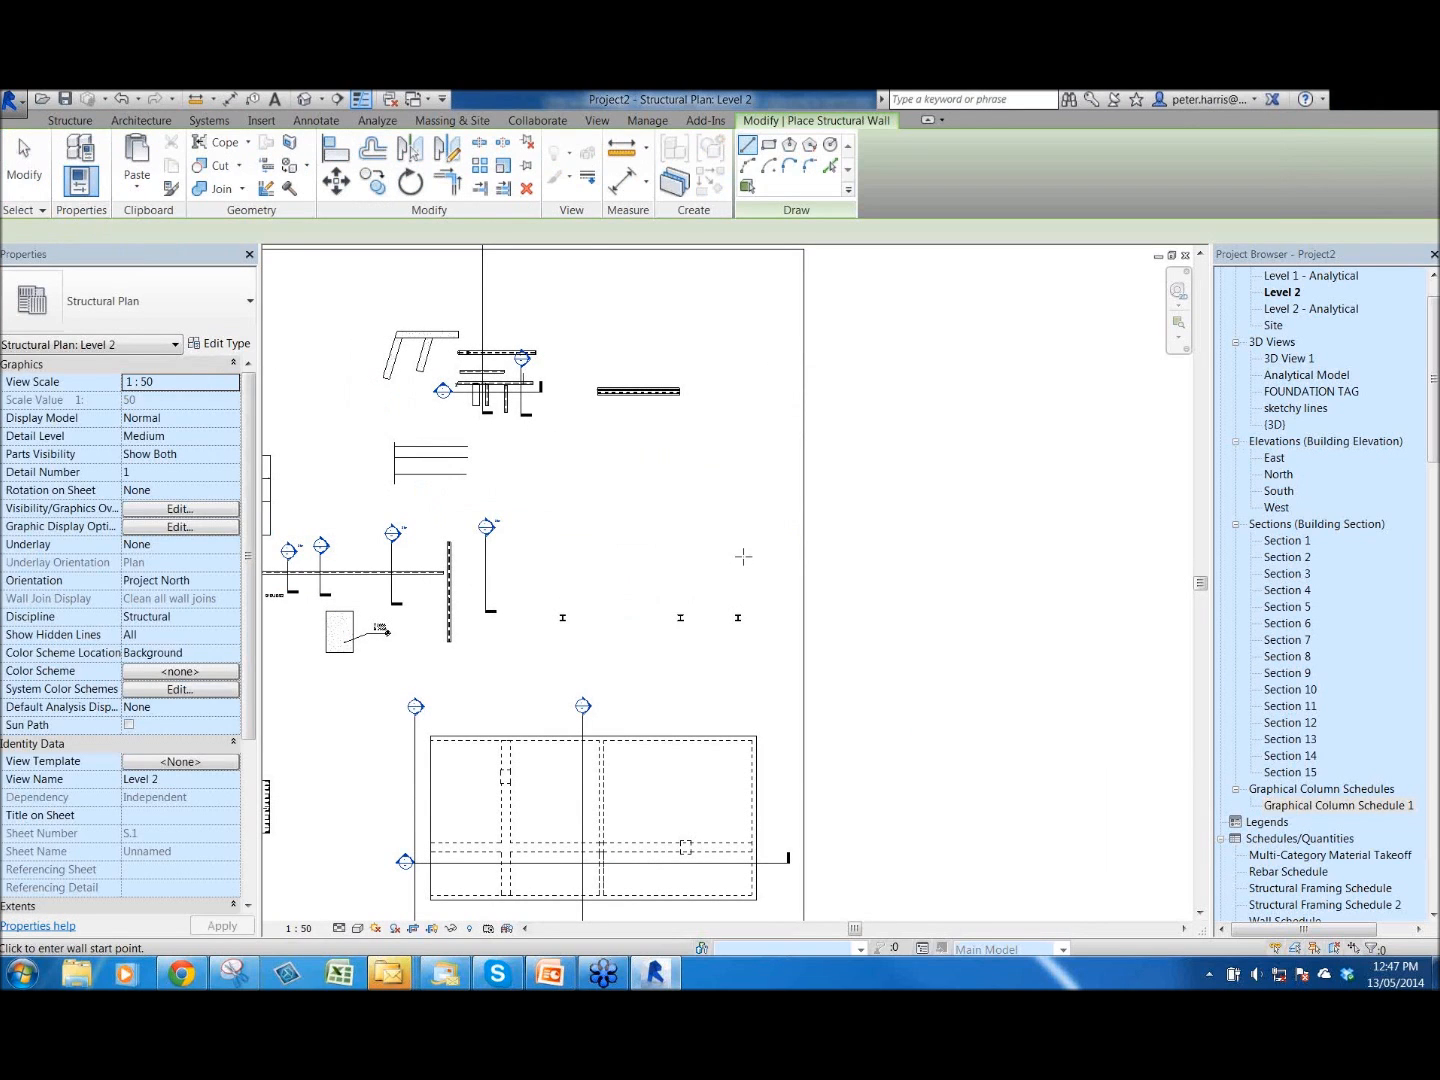
pyautogui.click(533, 559)
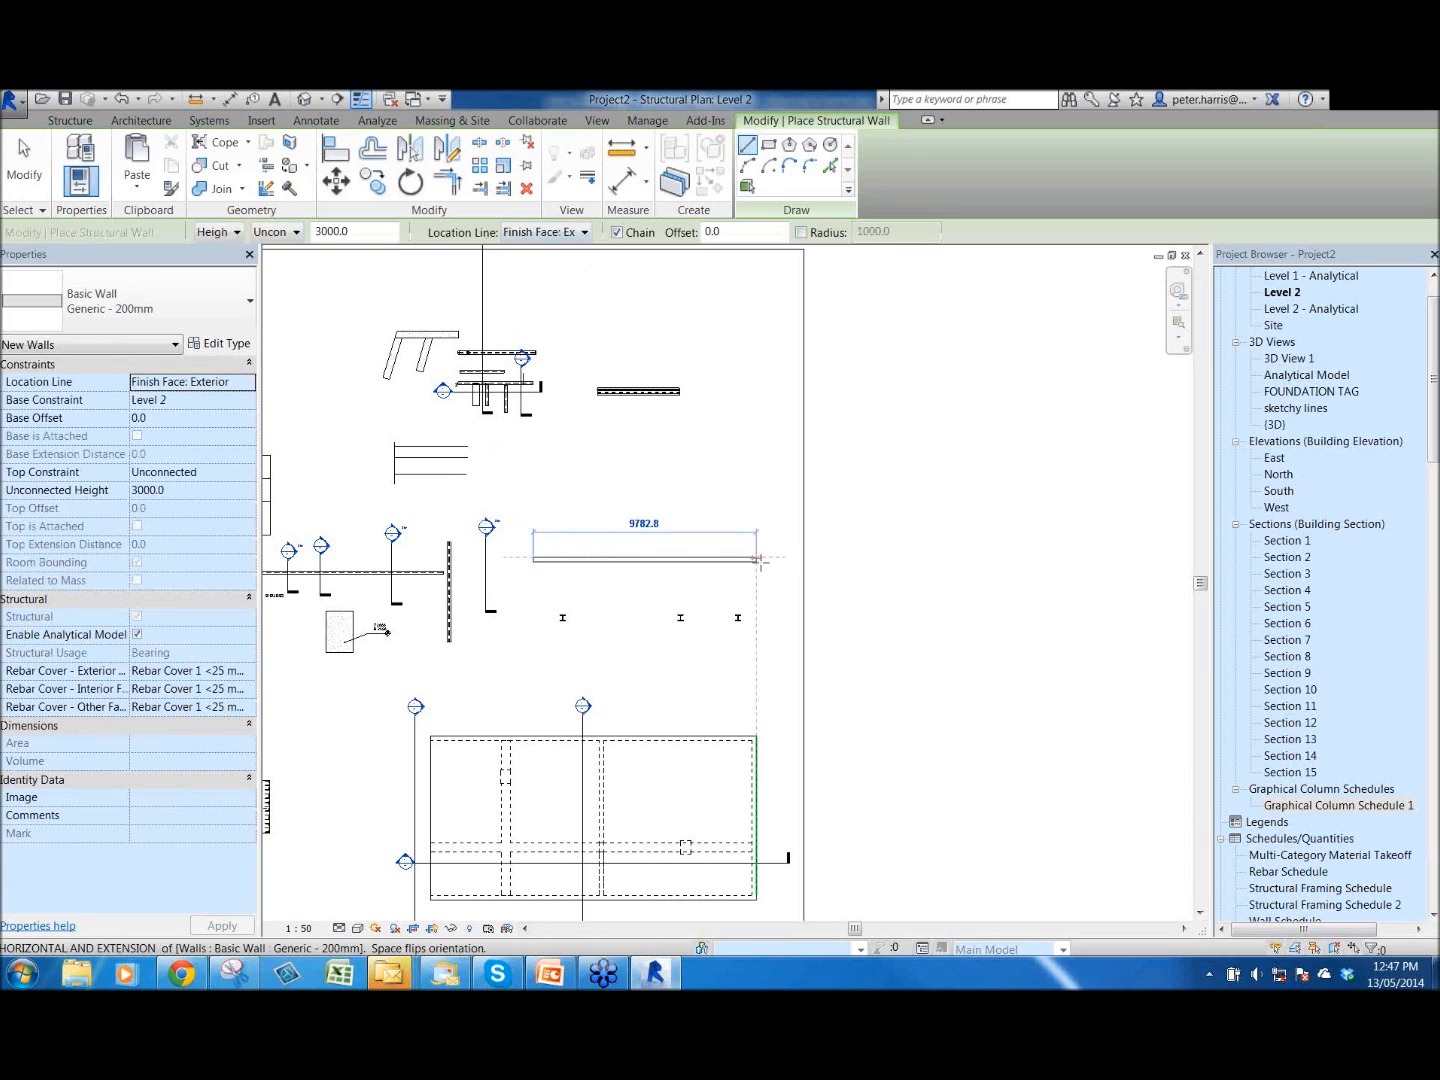
pyautogui.press('Escape')
pyautogui.press('Escape')
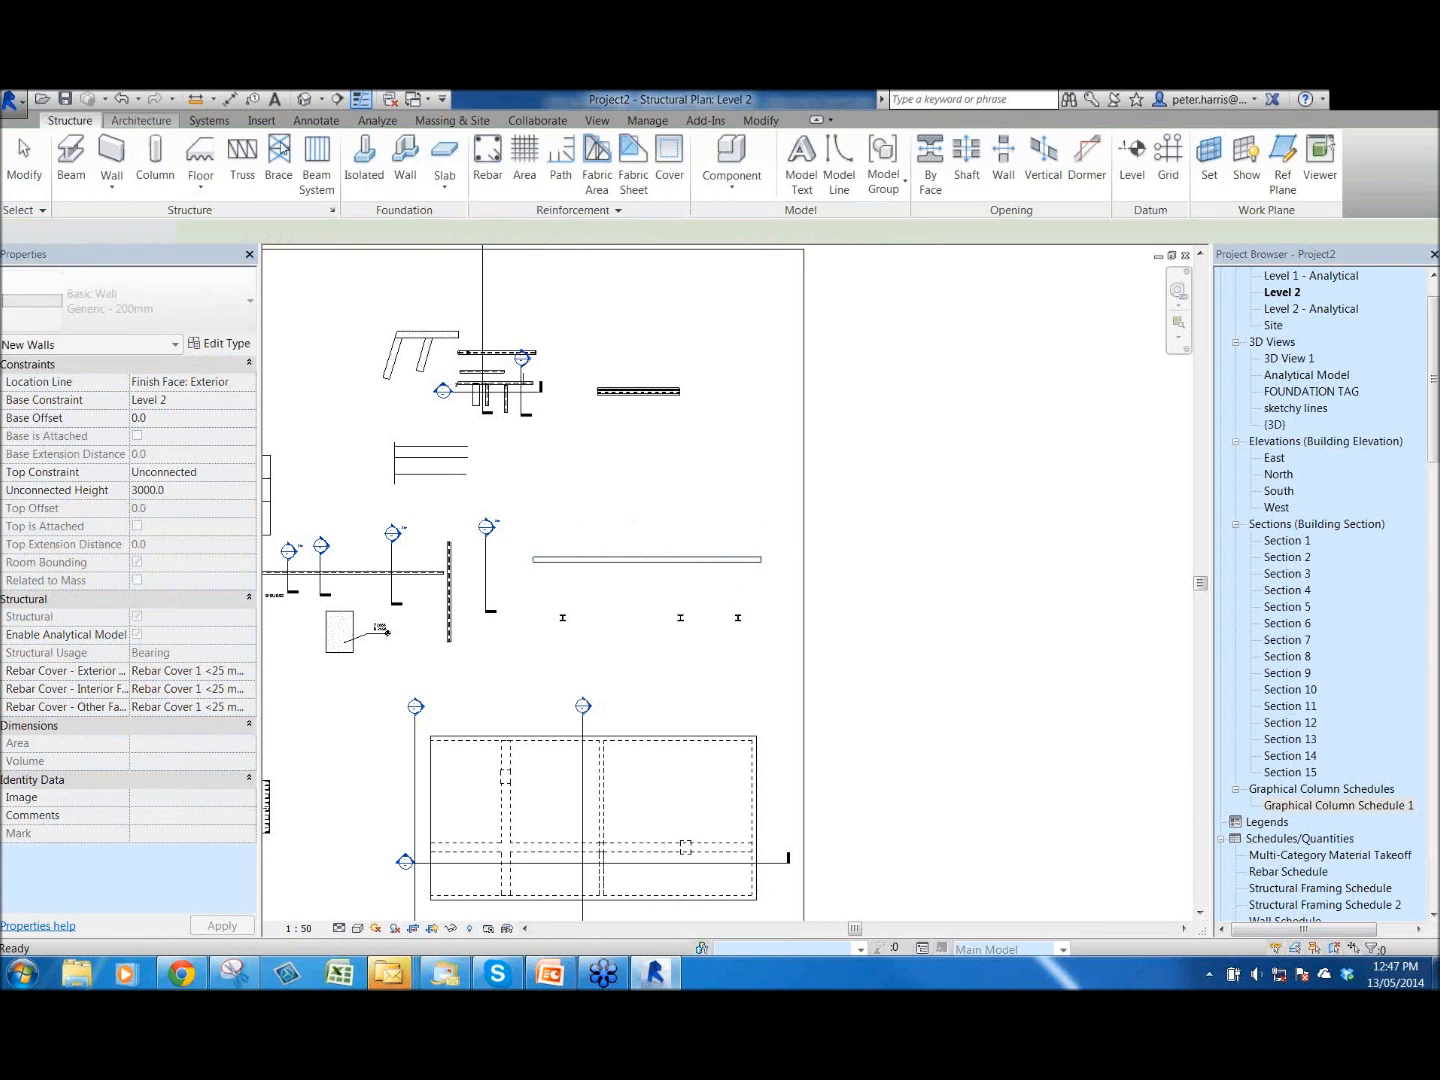
# - Create a straight 17-riser assembled stair, 190mm max riser 250mm going, running horizontally just above the new structural wall
pyautogui.click(141, 120)
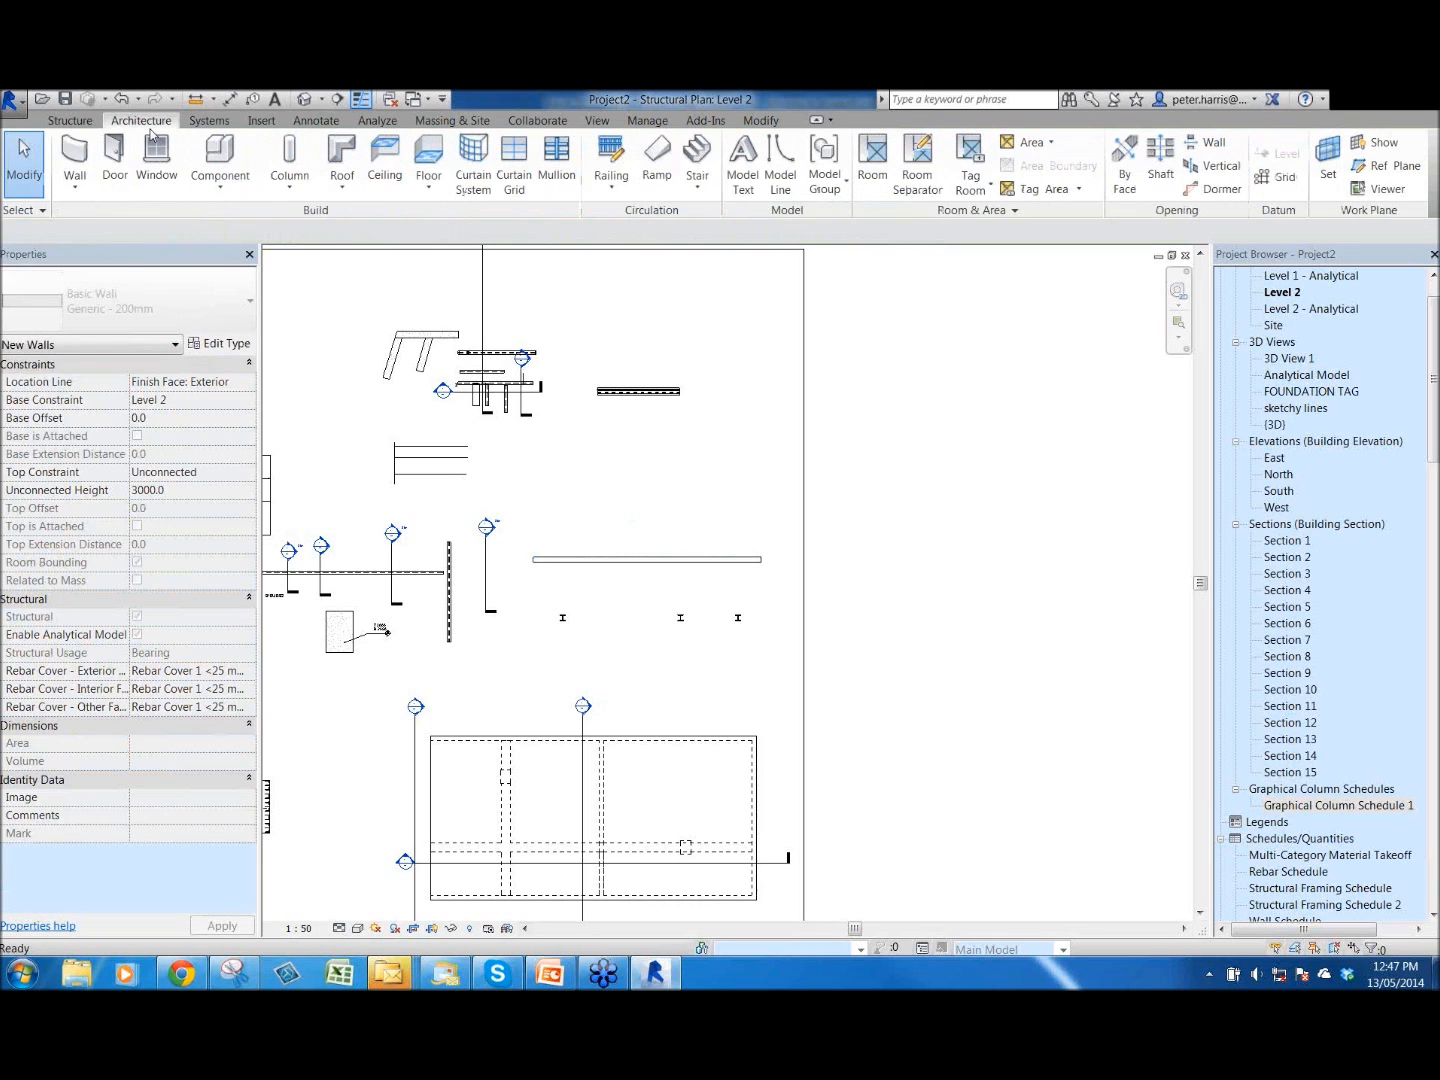
pyautogui.click(698, 187)
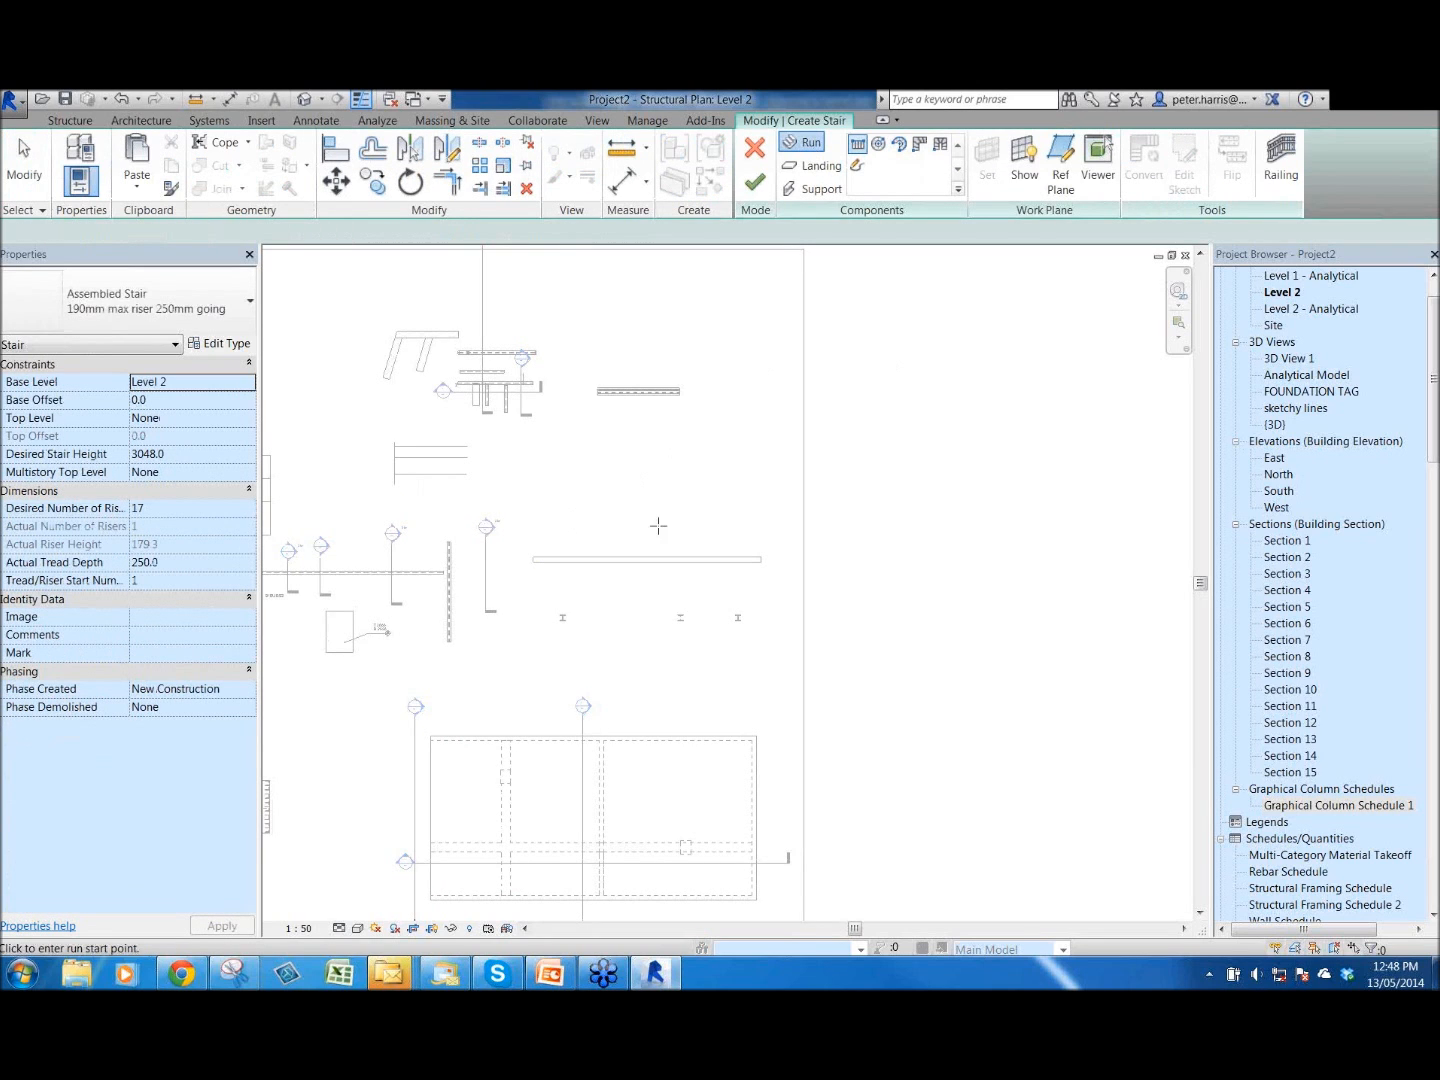
pyautogui.click(566, 527)
pyautogui.click(663, 528)
pyautogui.click(755, 181)
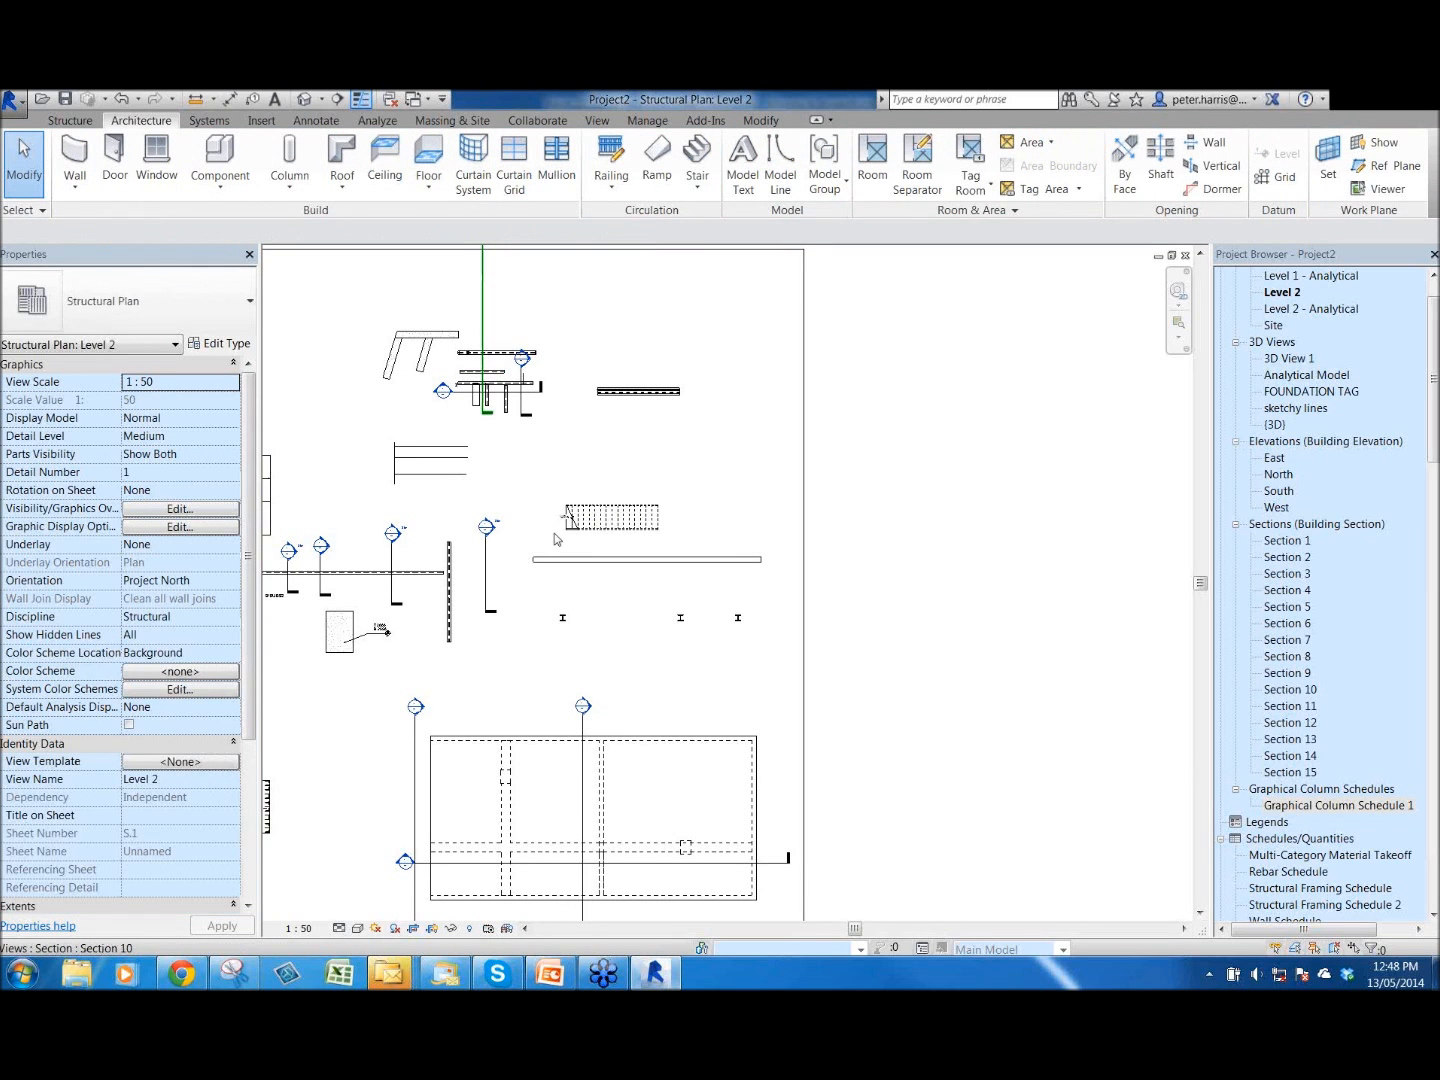
# - Cut a horizontal section between the columns and the new wall, looking toward the wall and stair, and open its view
pyautogui.click(517, 581)
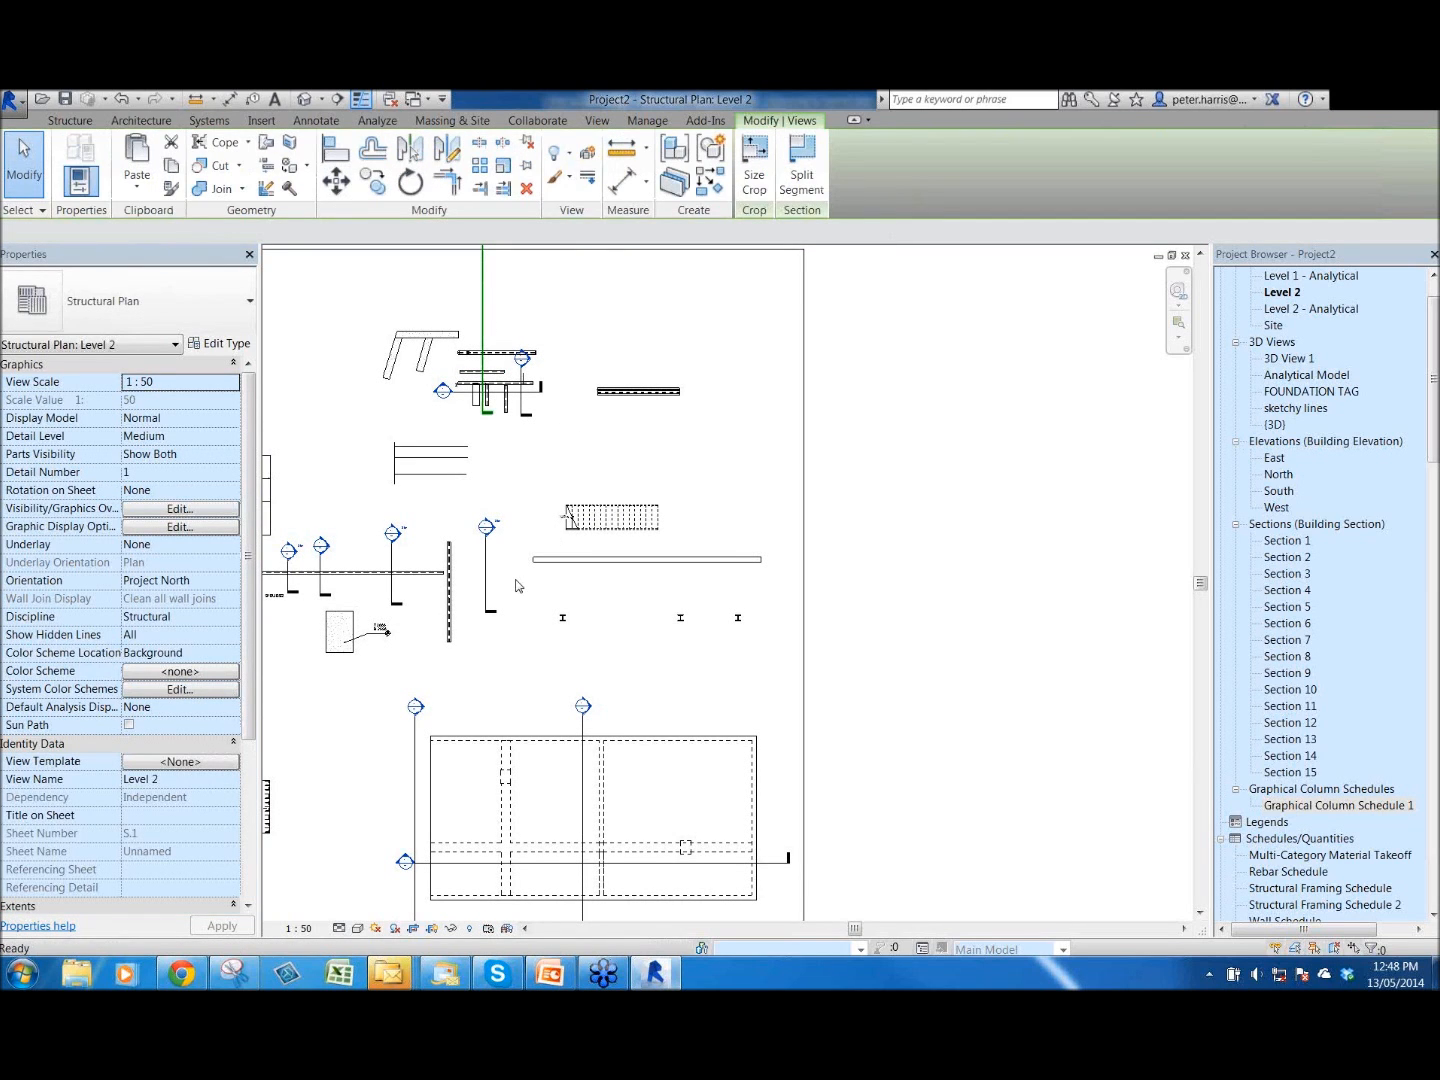
pyautogui.click(509, 580)
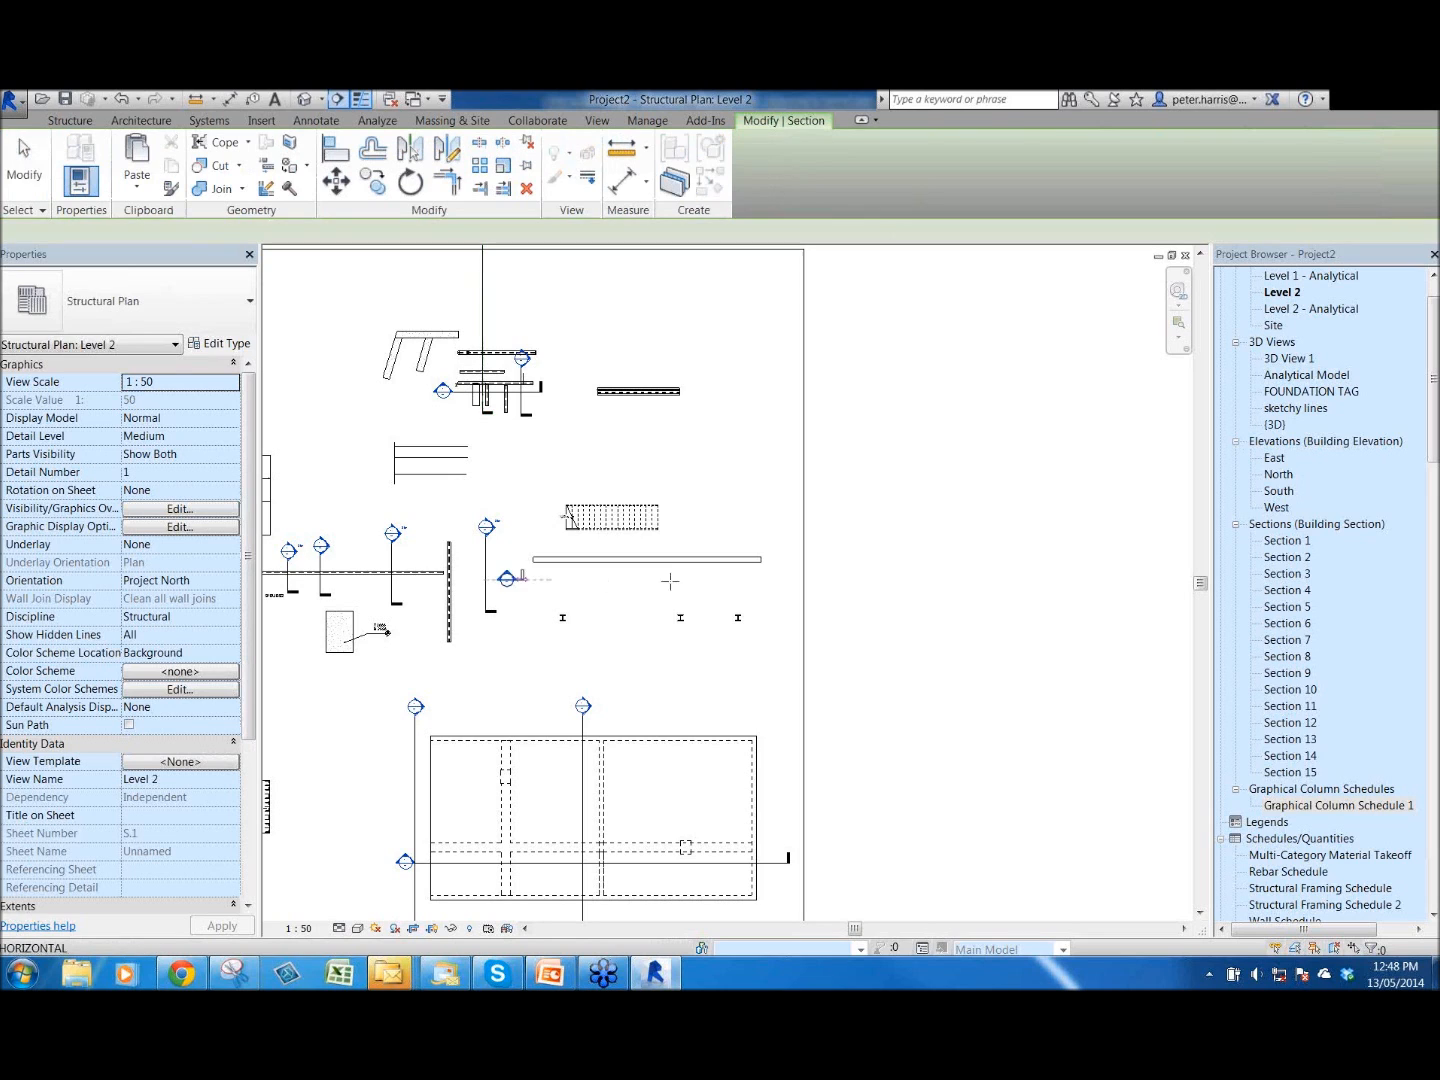
pyautogui.click(778, 578)
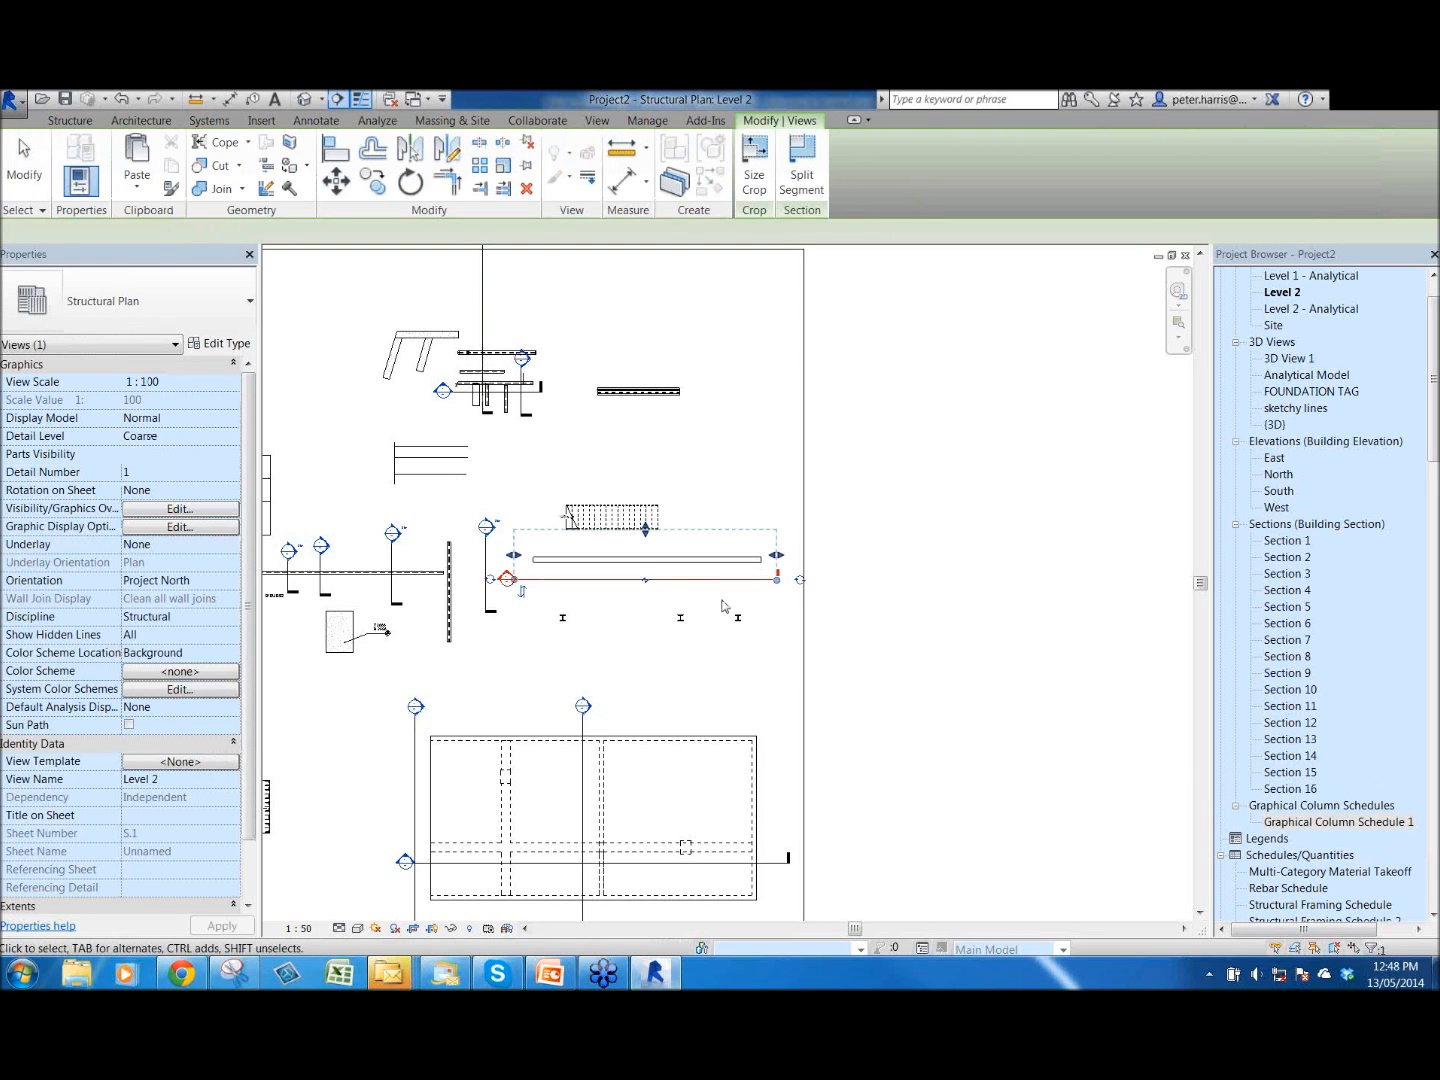
pyautogui.press('Escape')
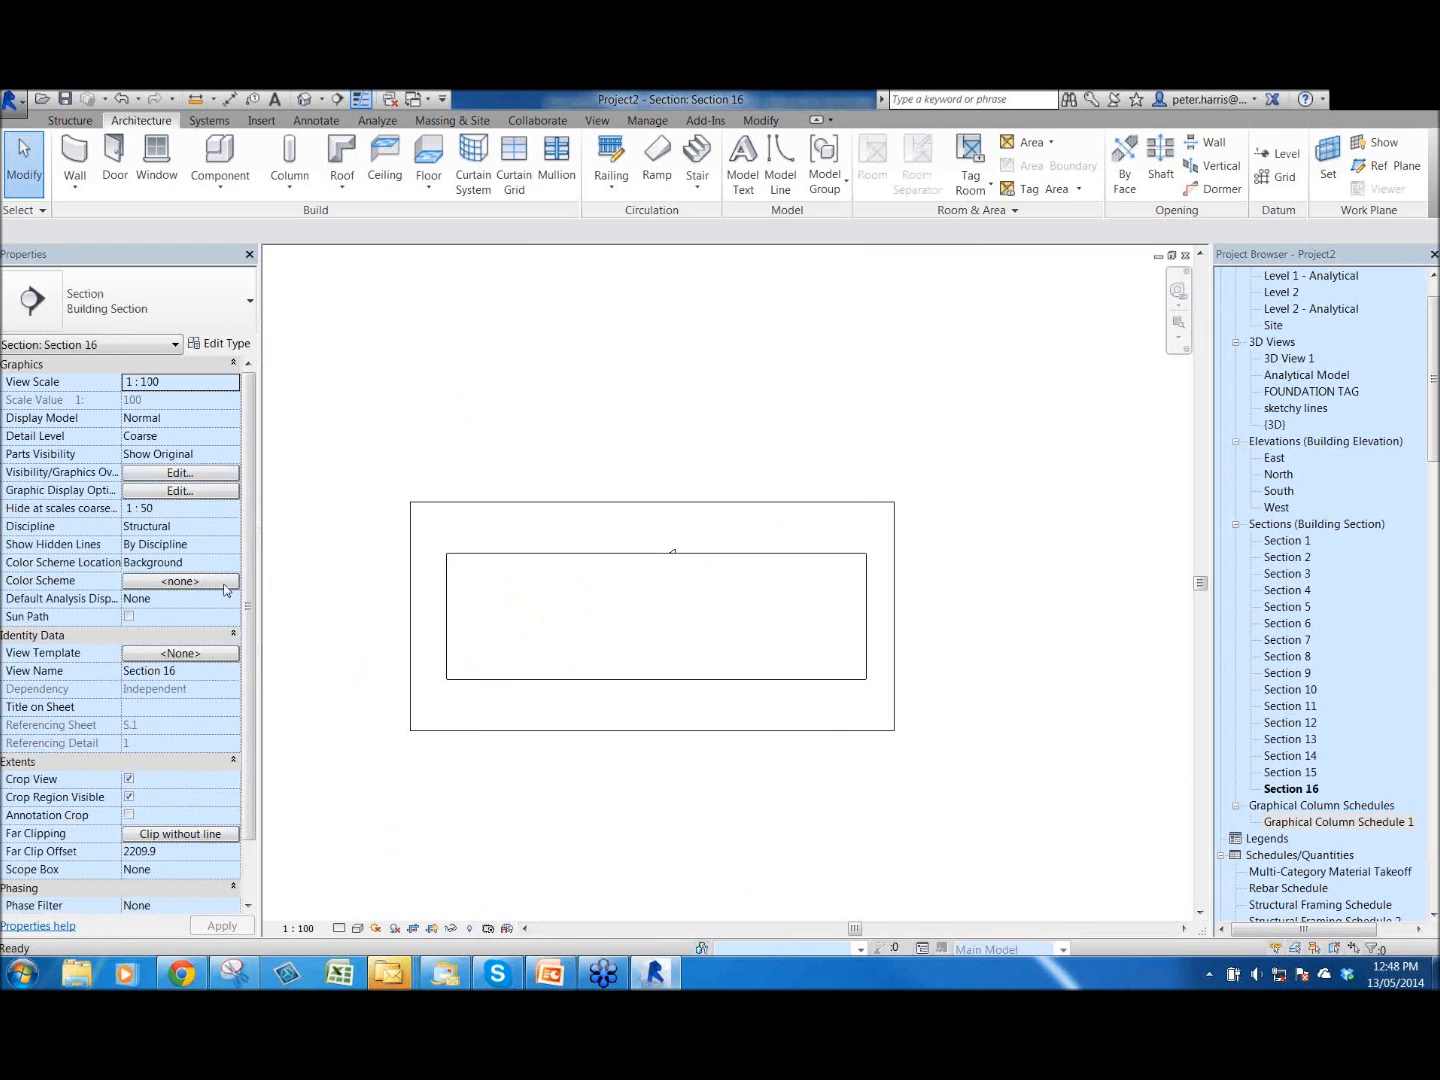
# - Set Show Hidden Lines to All in the section view, keeping the Structural discipline
pyautogui.click(231, 526)
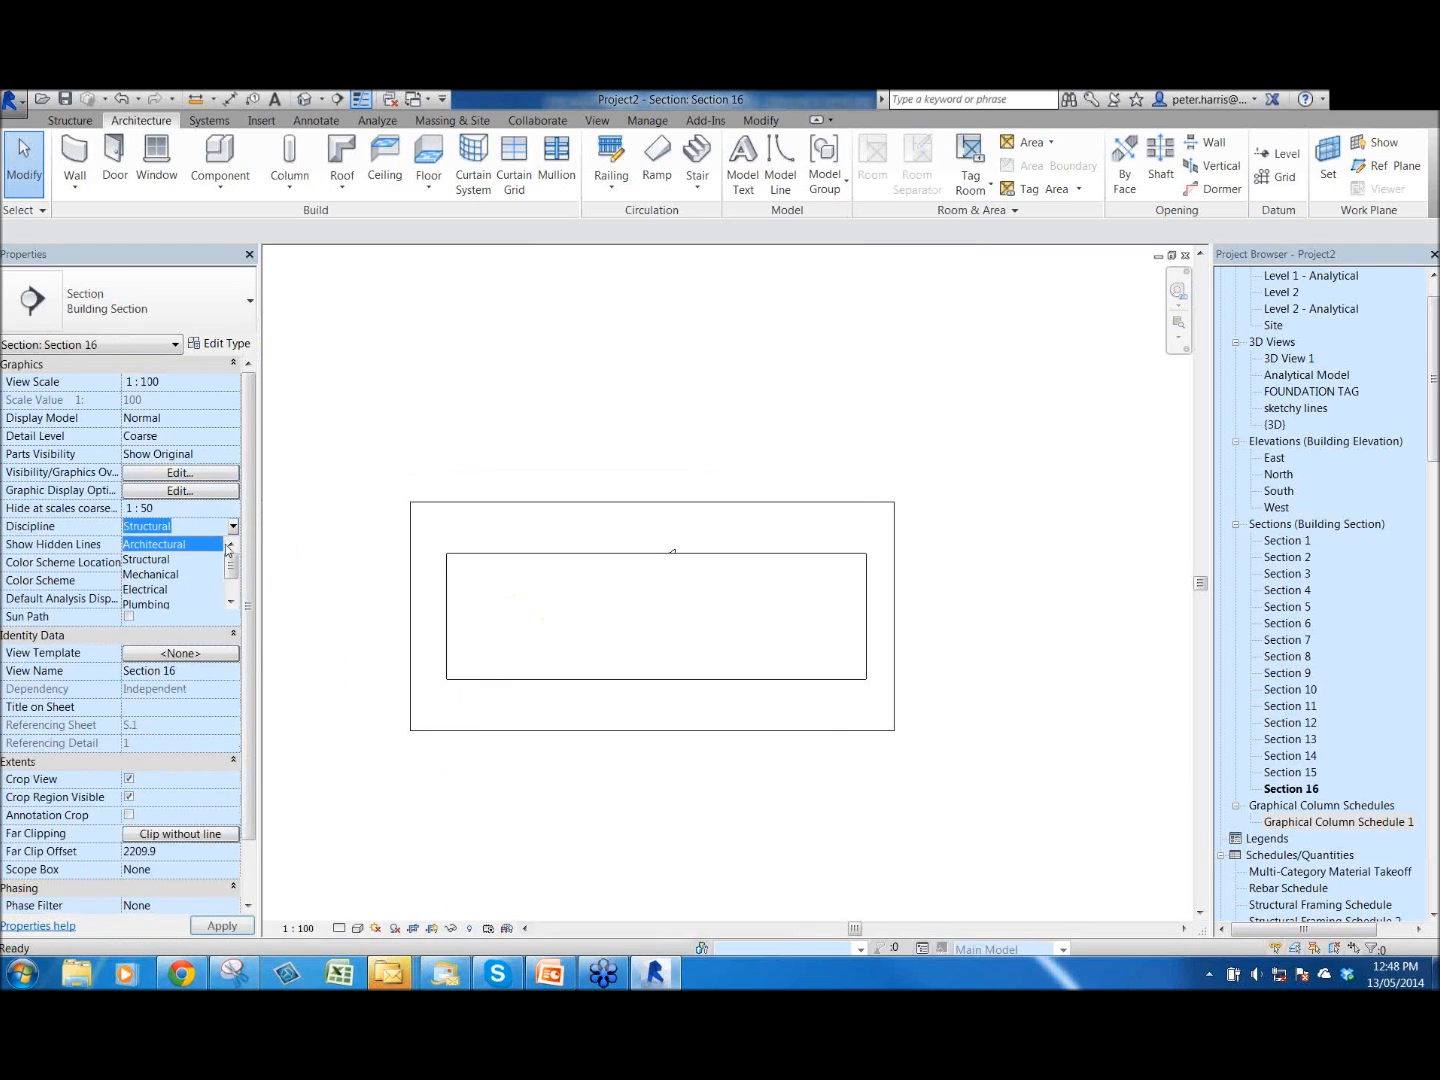
pyautogui.click(218, 544)
pyautogui.click(231, 530)
pyautogui.click(219, 563)
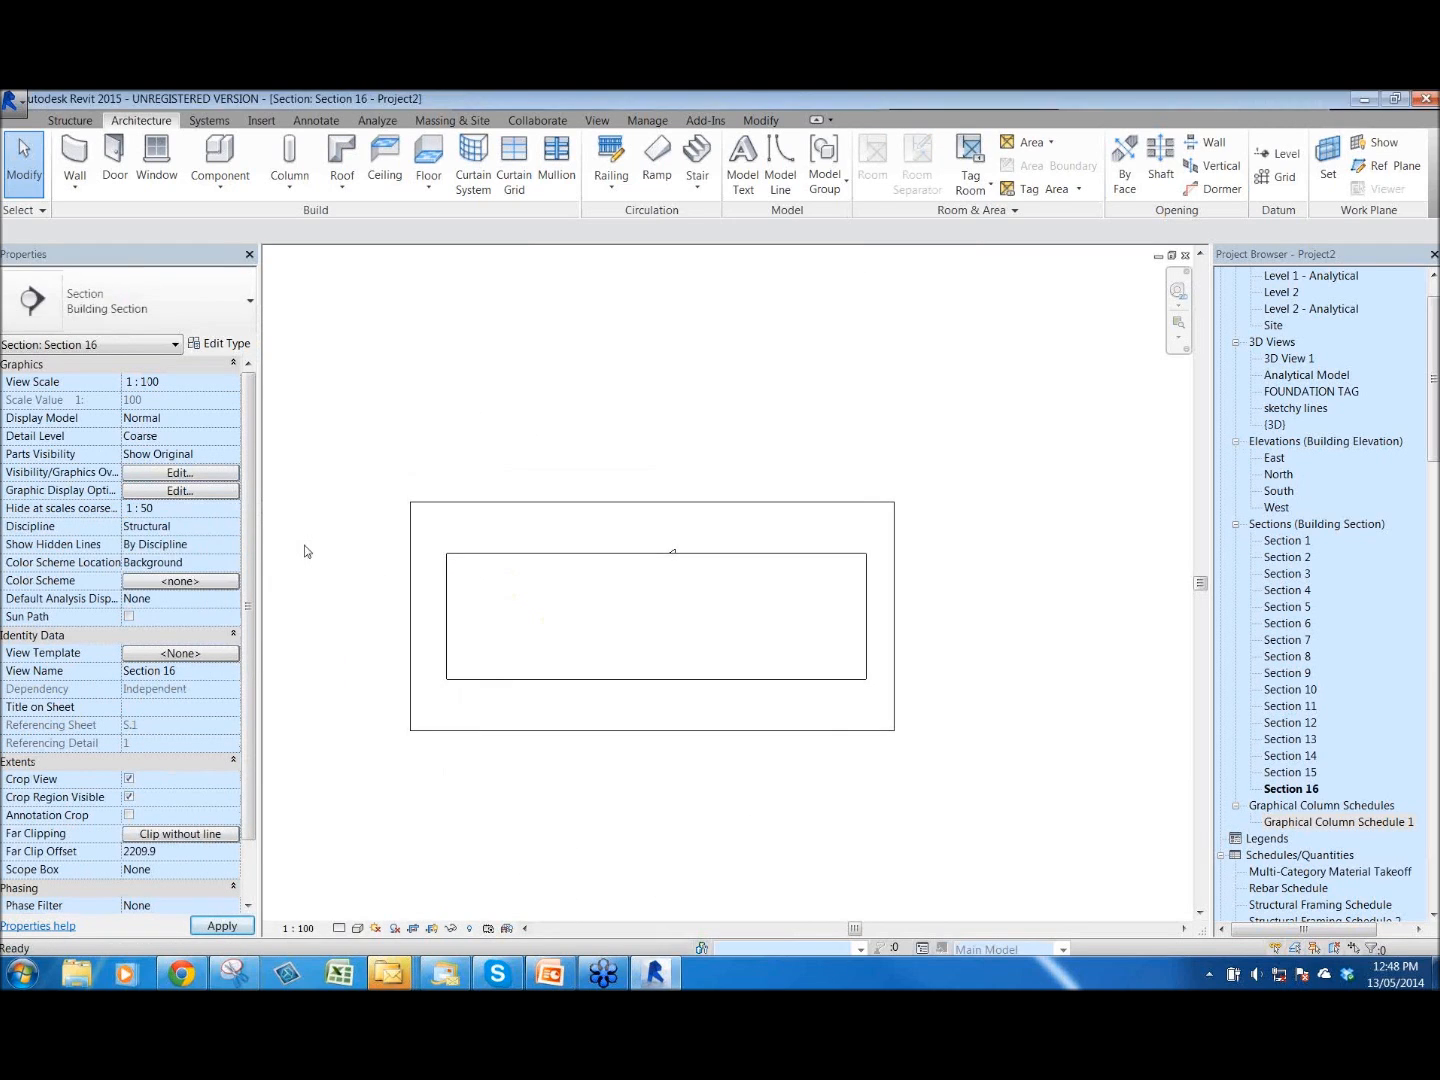
pyautogui.click(232, 551)
pyautogui.click(231, 544)
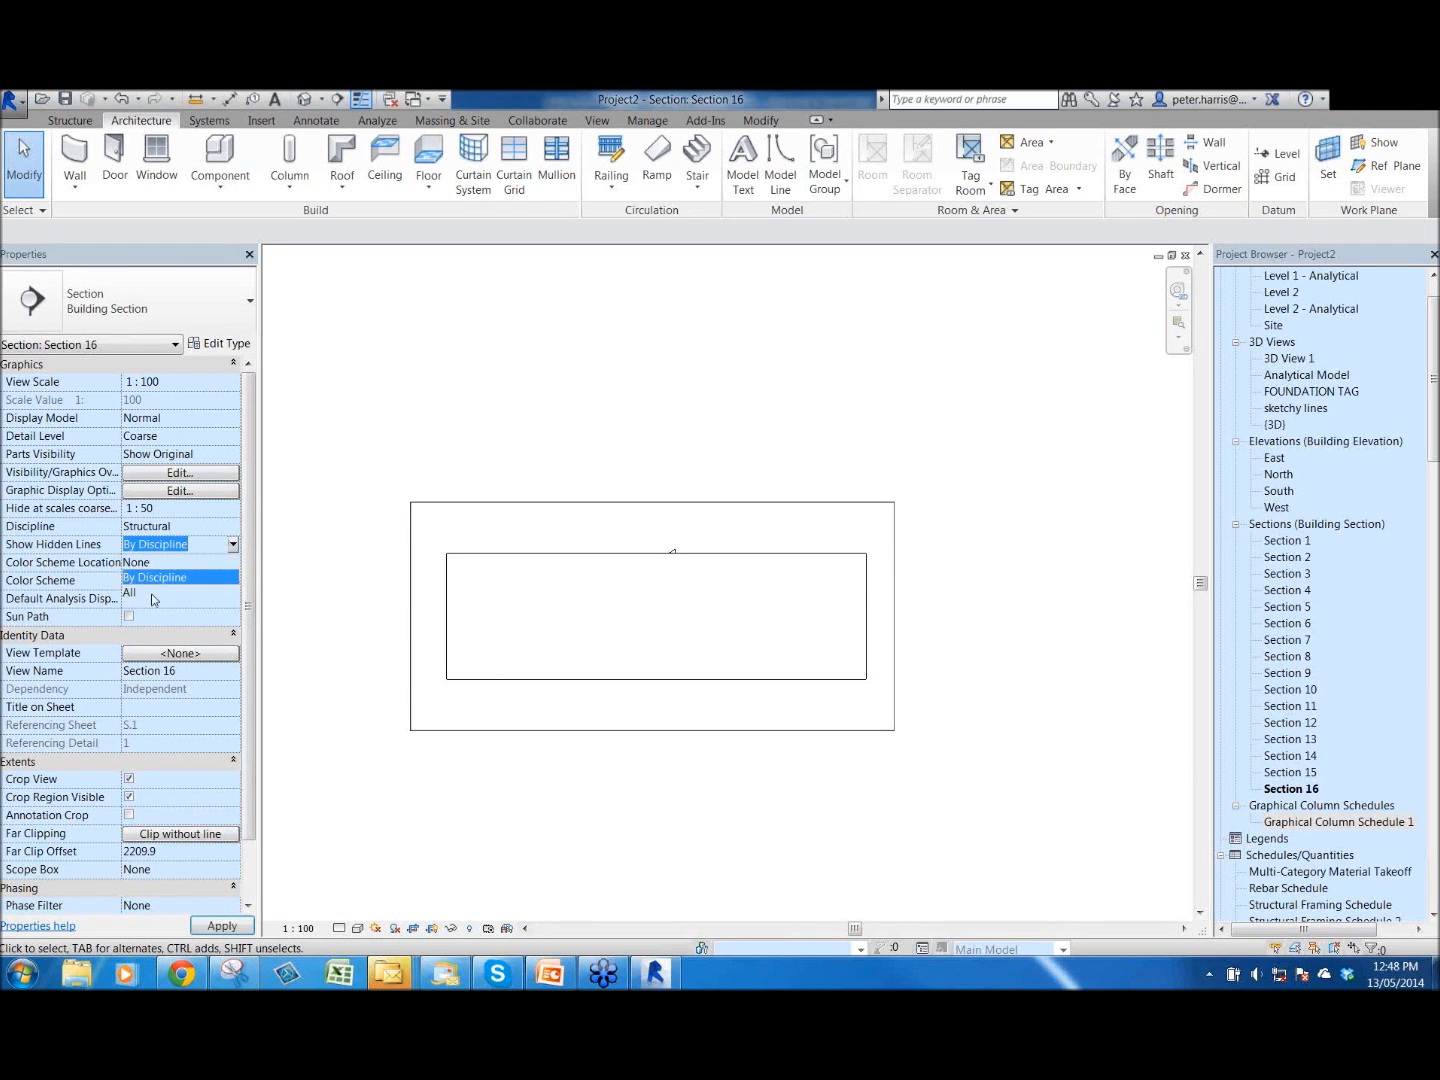
pyautogui.click(150, 599)
pyautogui.scroll(3, 591, 697)
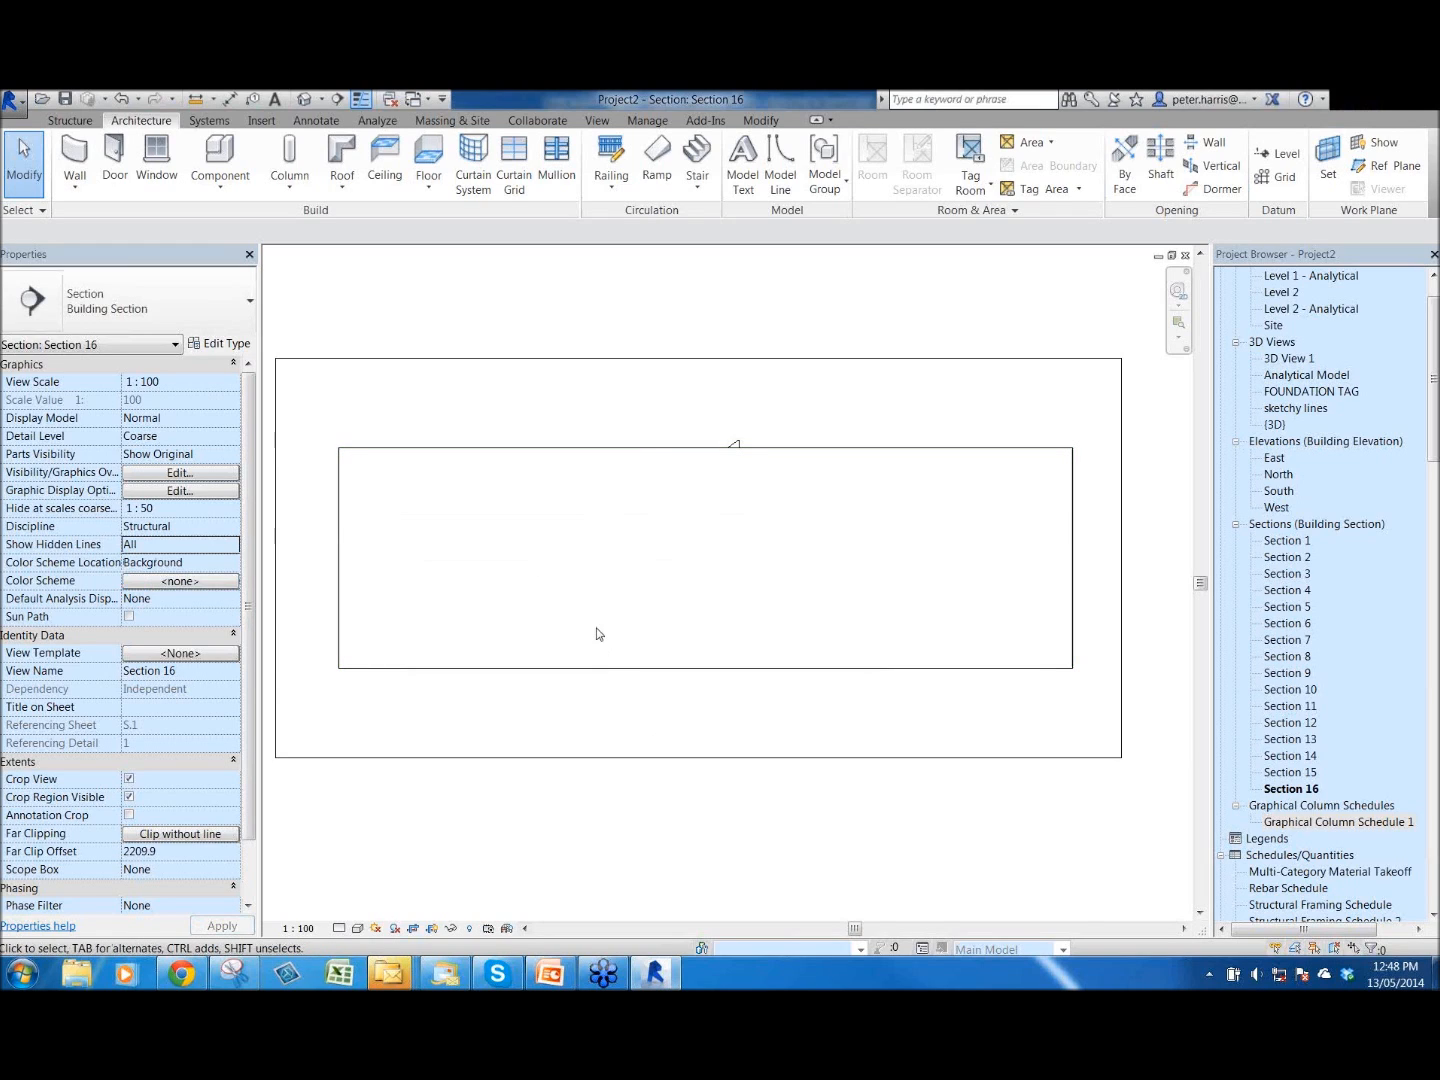
# - Display the section in wireframe to examine the stair behind the structural wall
pyautogui.press('w')
pyautogui.press('f')
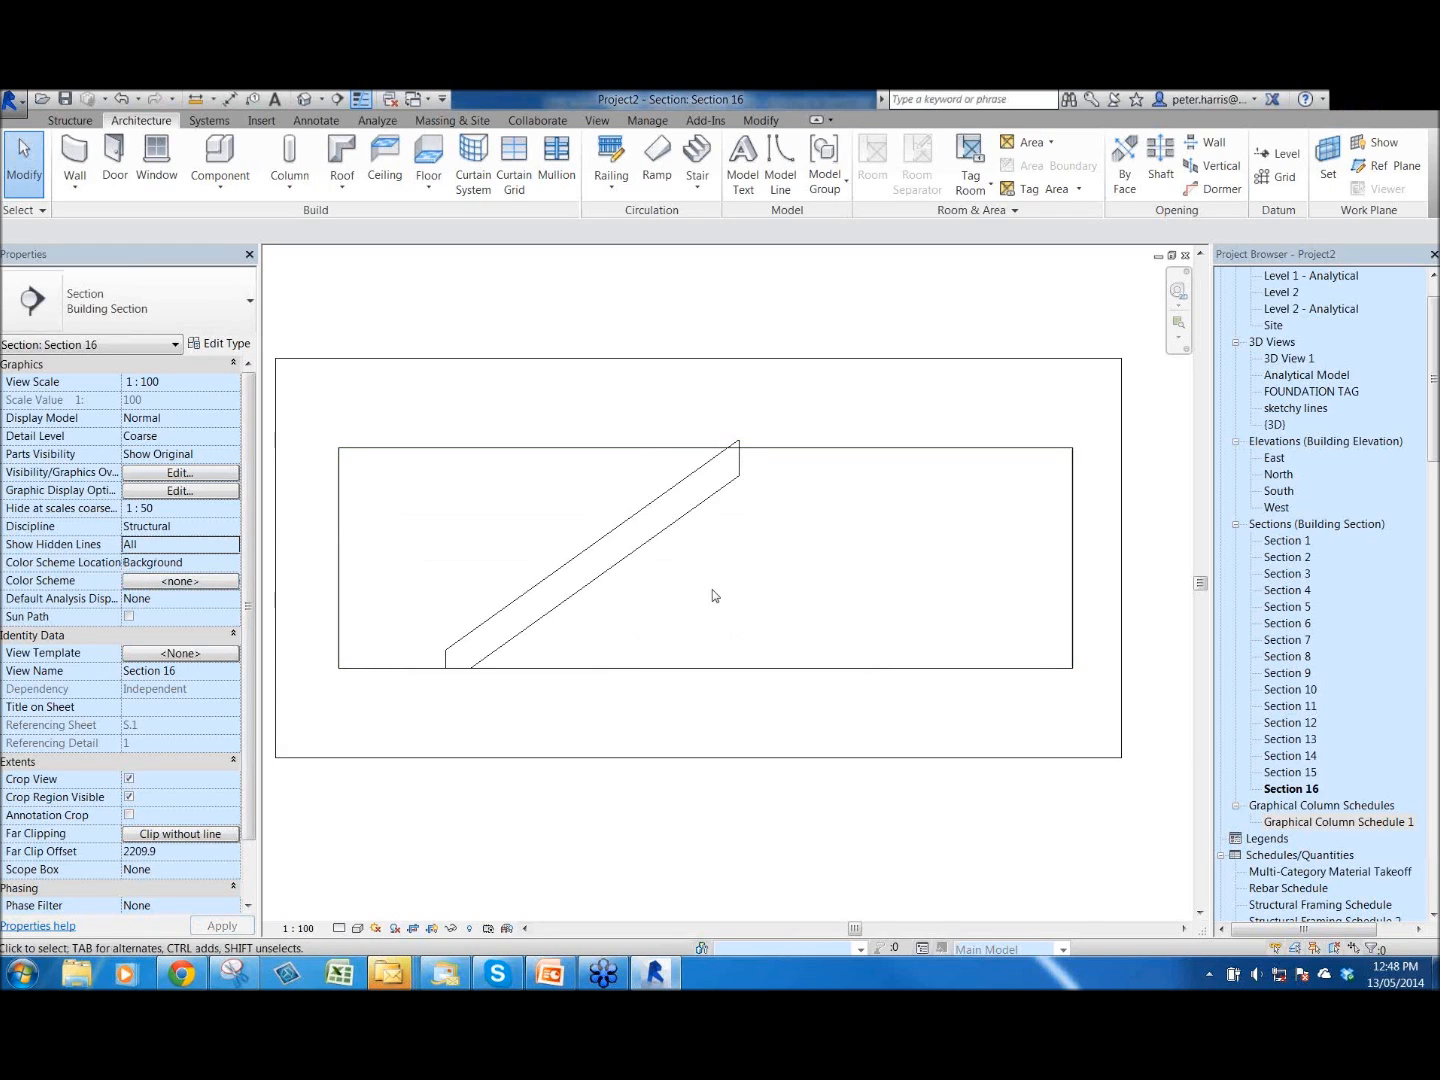
pyautogui.press('h')
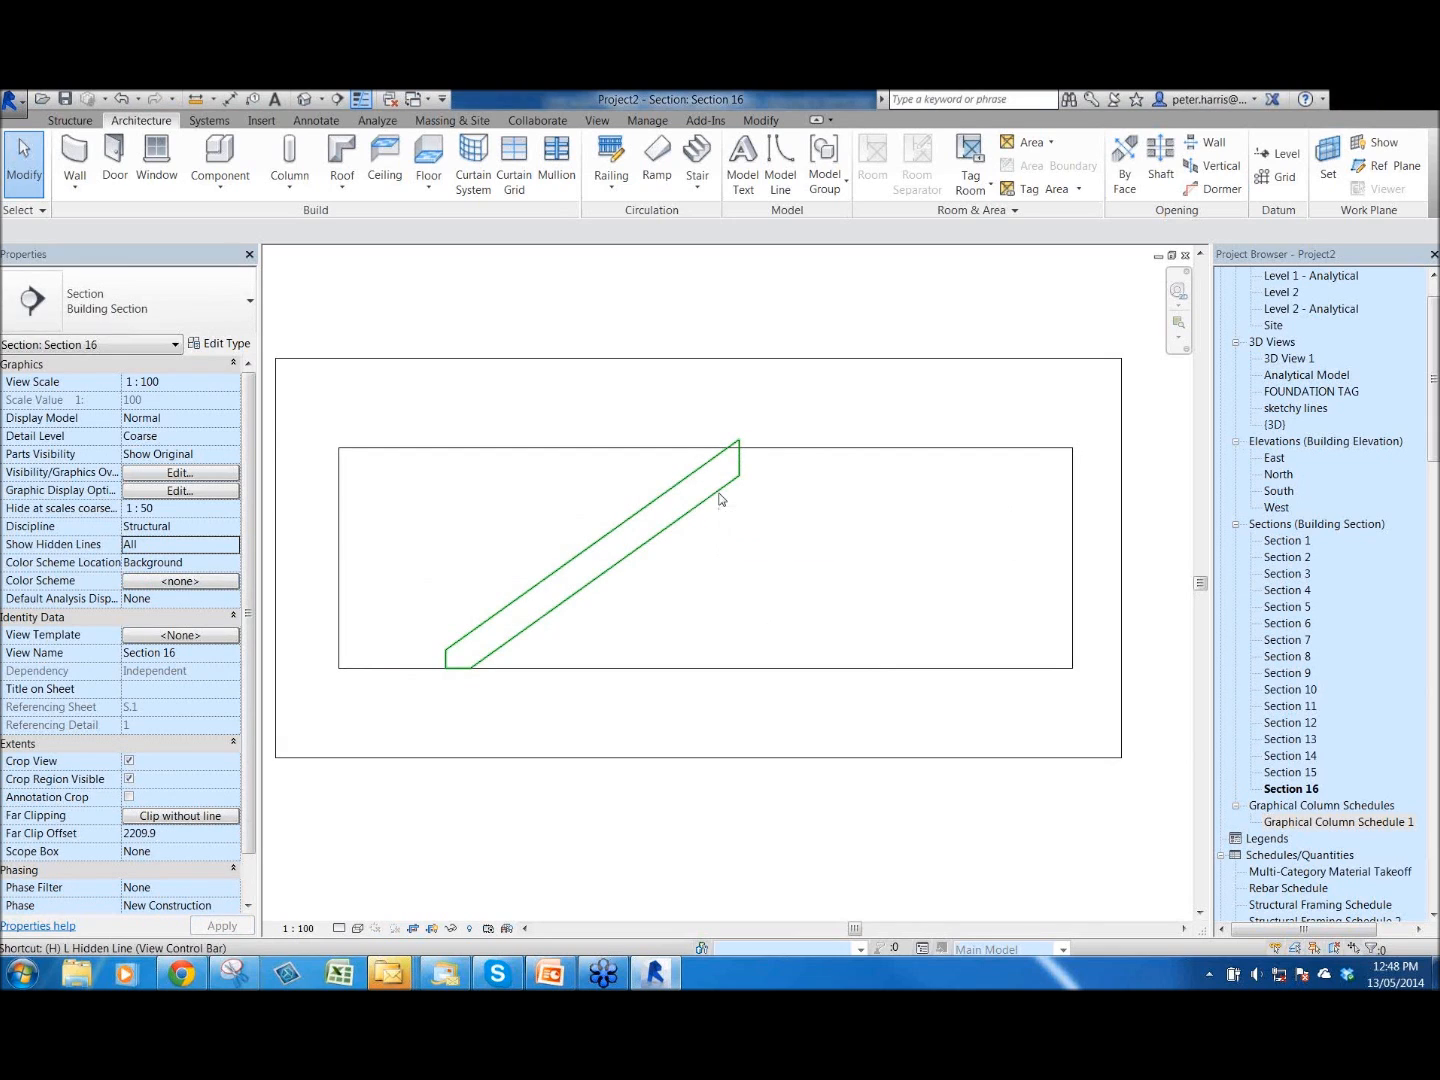
# - Change the type of the stair behind the structural wall
pyautogui.click(672, 505)
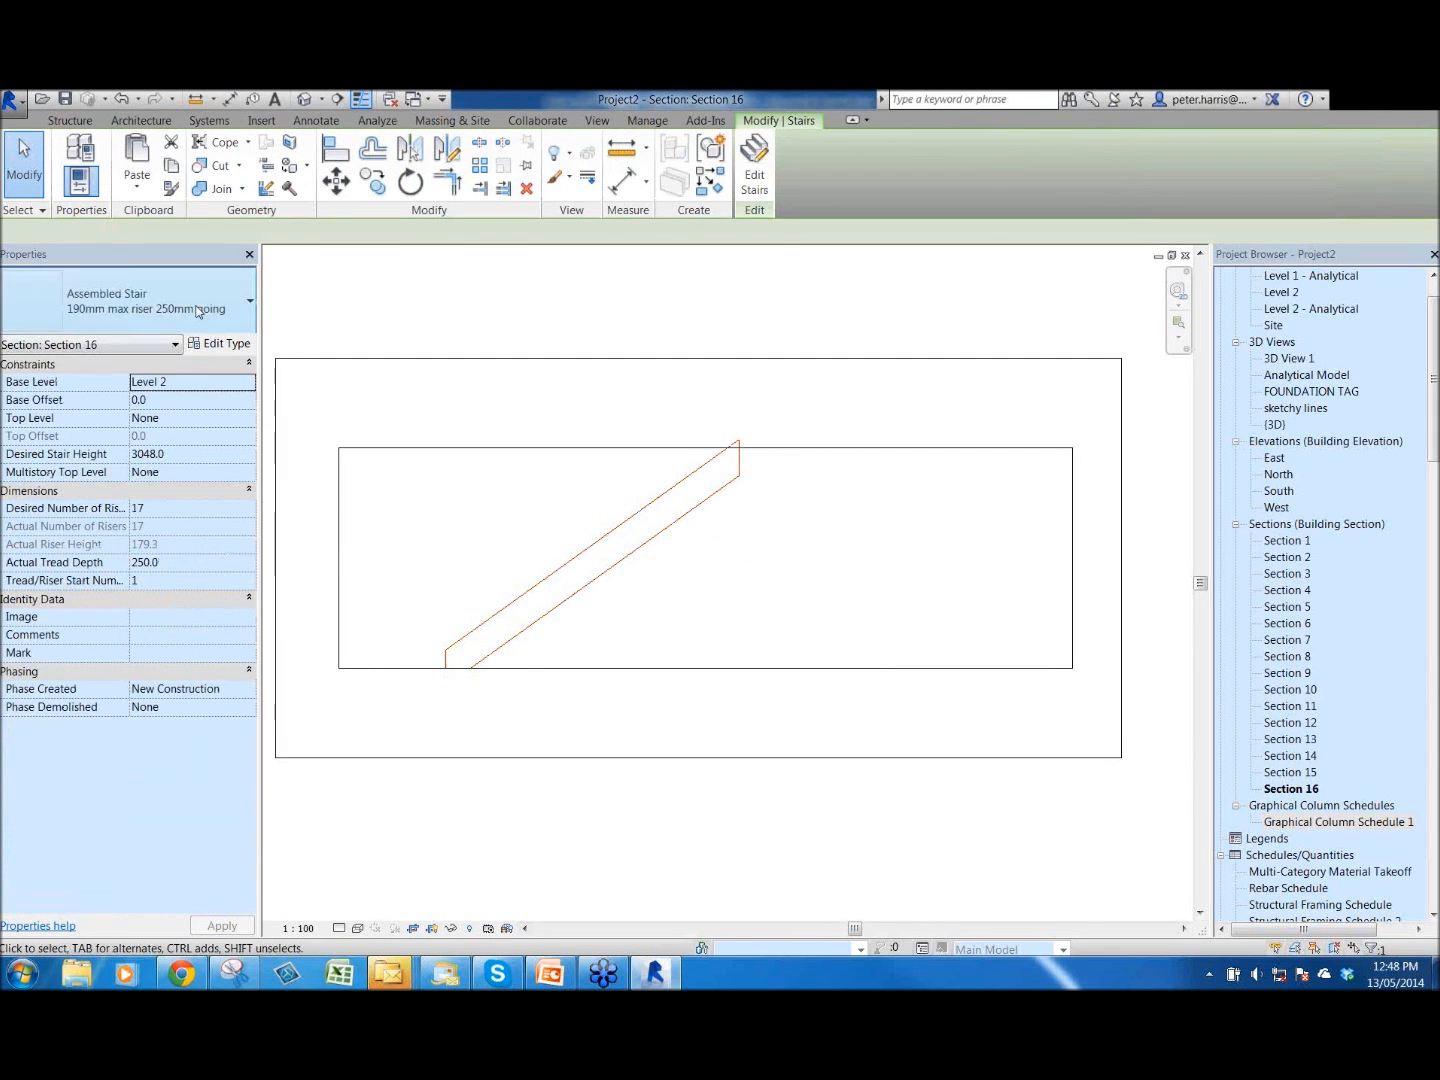
pyautogui.click(150, 300)
pyautogui.click(149, 348)
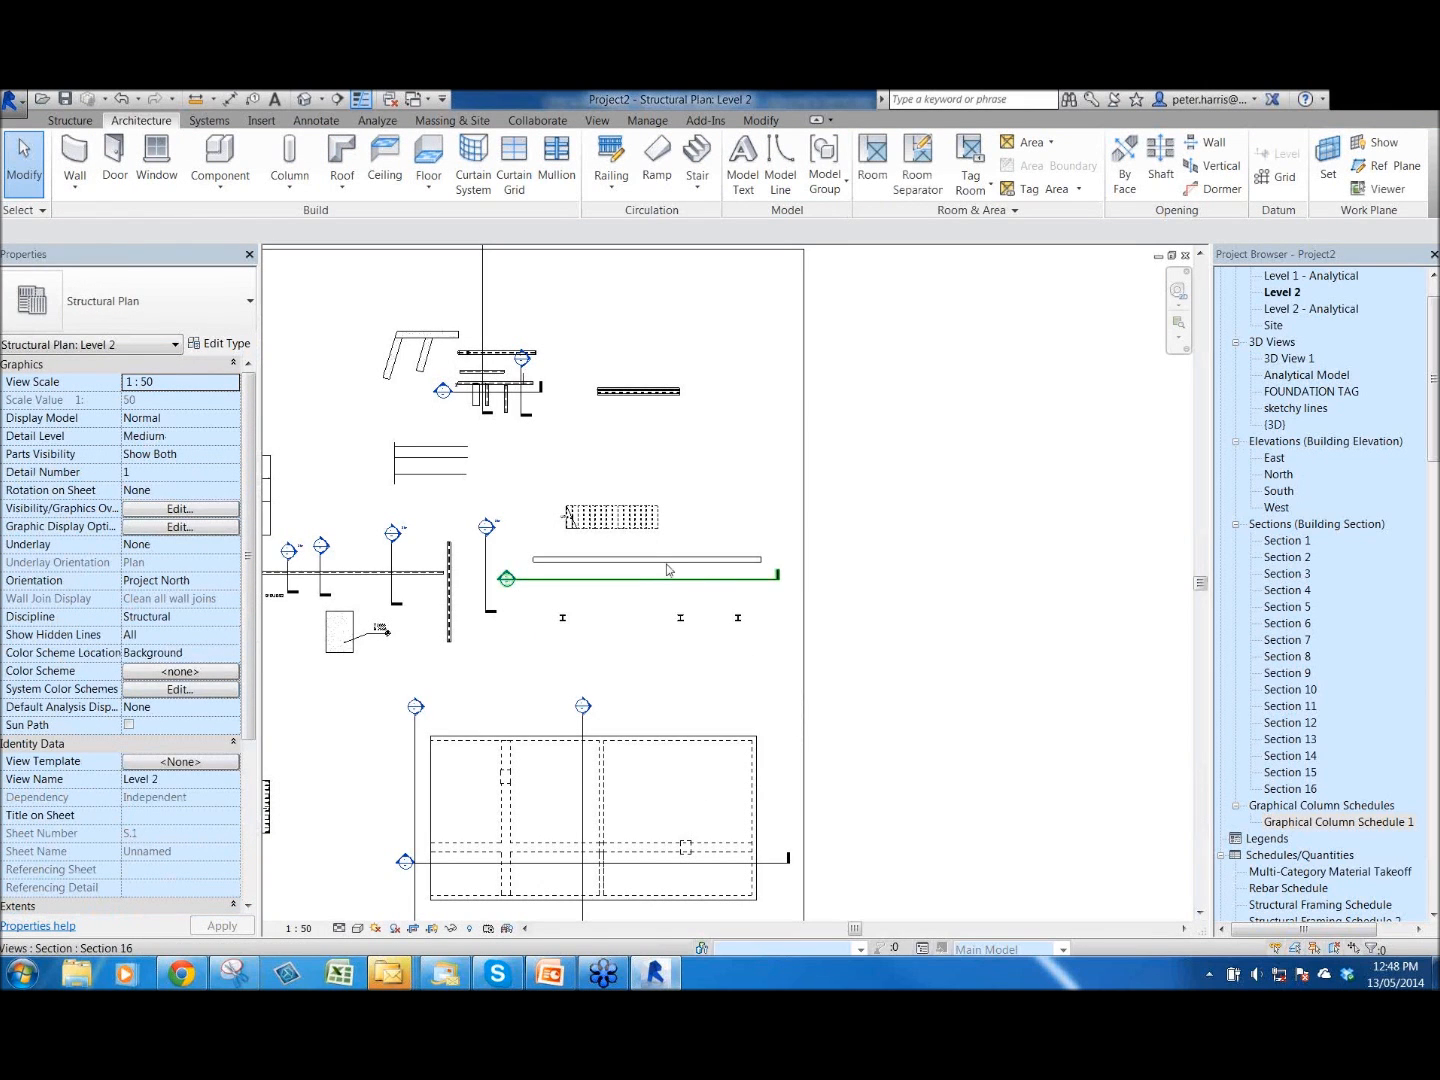
# - Extend the new section's far clip on Level 2 past the stair, about 3762 mm deep, and reopen the section view
pyautogui.click(656, 535)
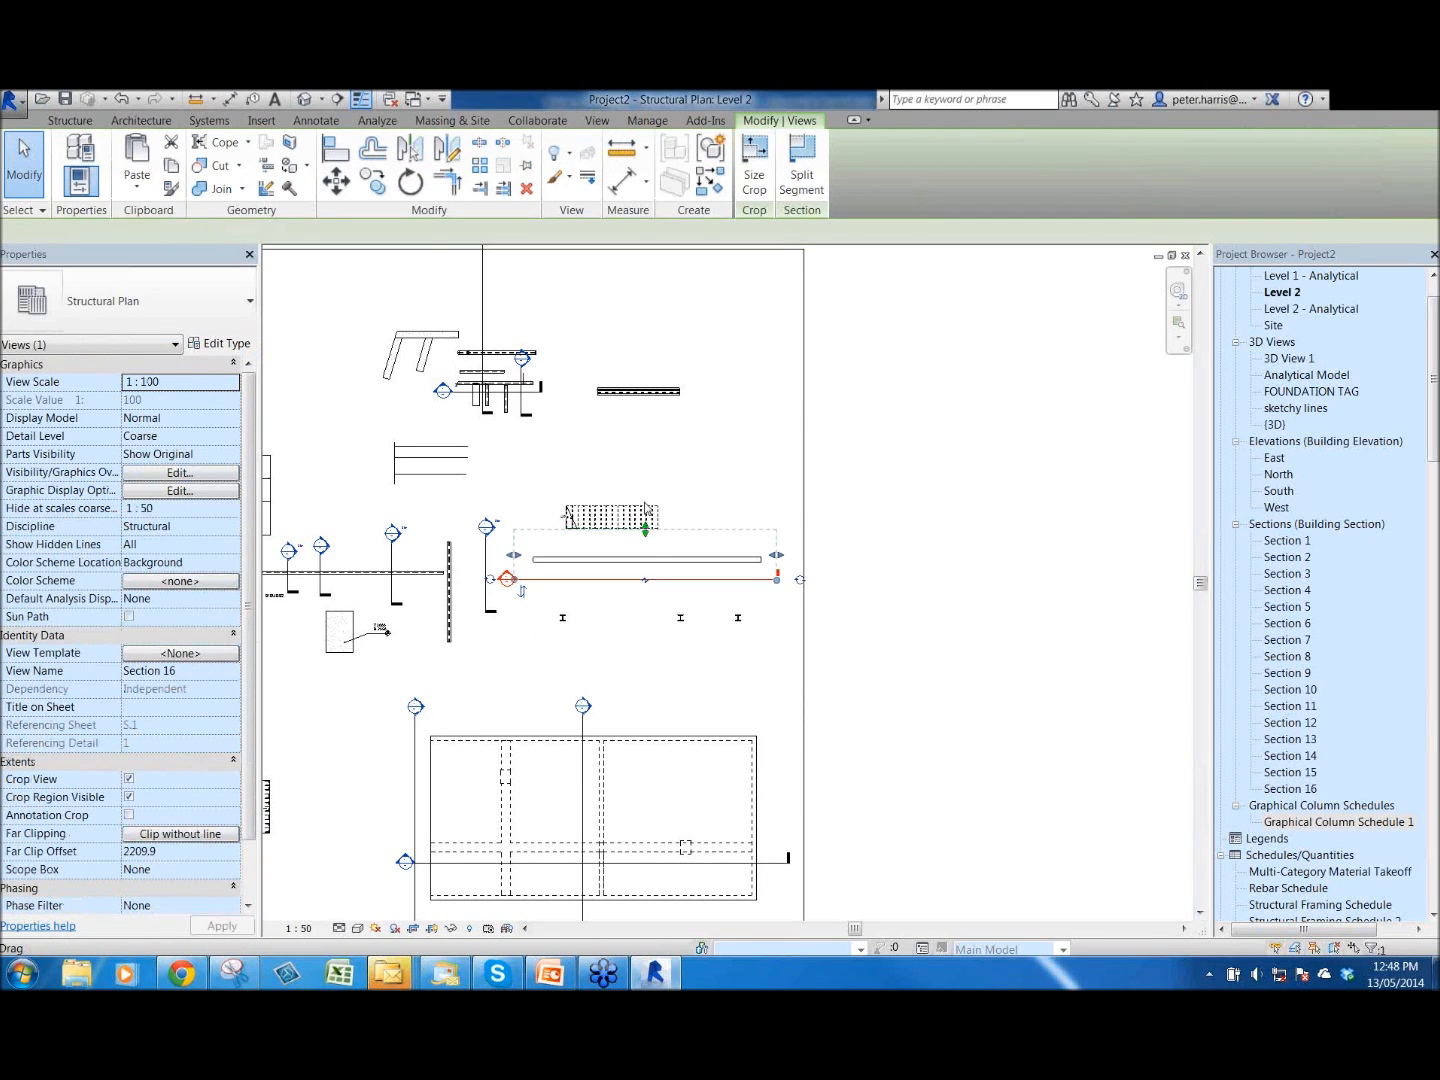
pyautogui.moveTo(645, 530); pyautogui.dragTo(645, 492)
pyautogui.click(686, 638)
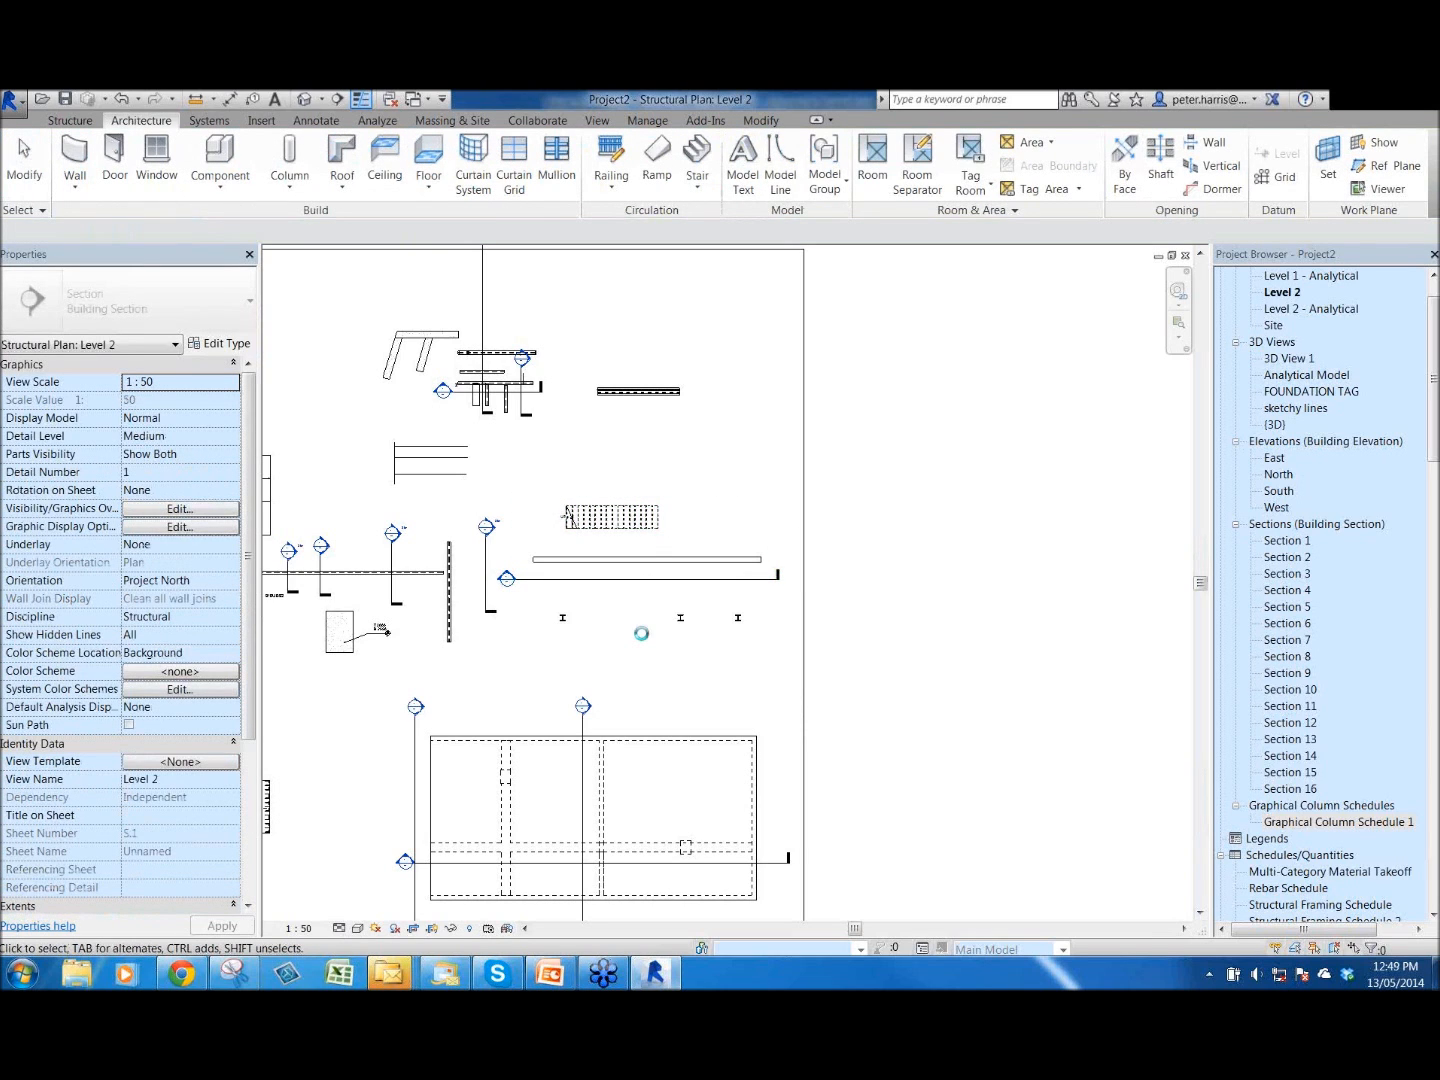
pyautogui.doubleClick(507, 580)
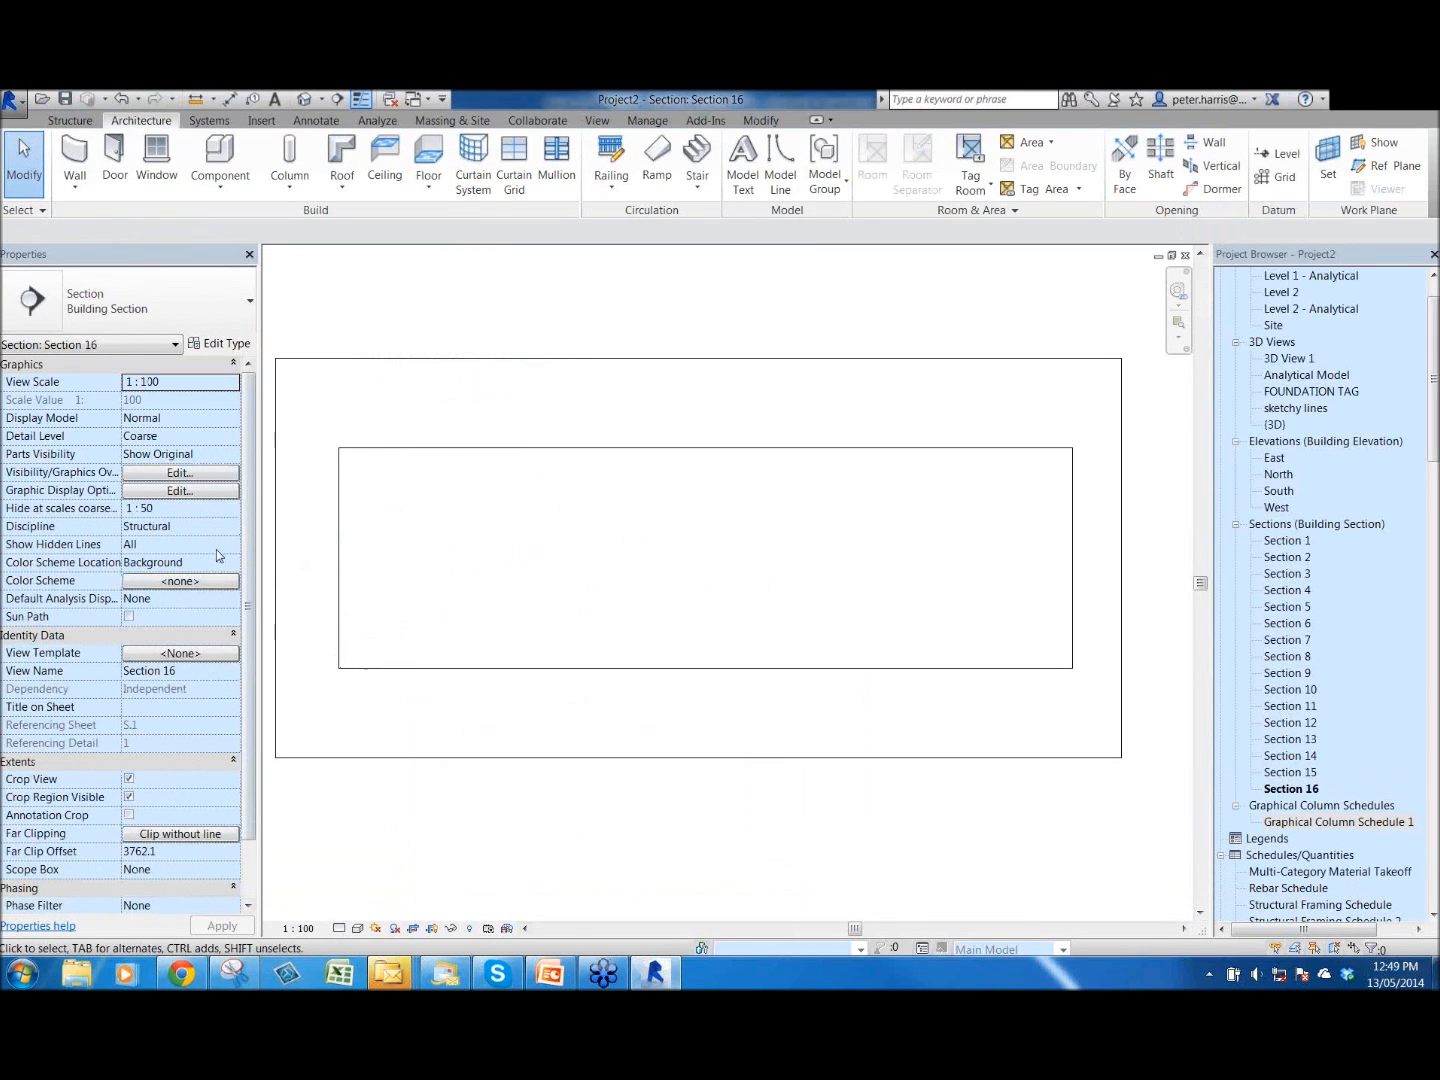
# - Set the section's Show Hidden Lines to By Discipline and after that to None
pyautogui.click(216, 545)
pyautogui.click(160, 581)
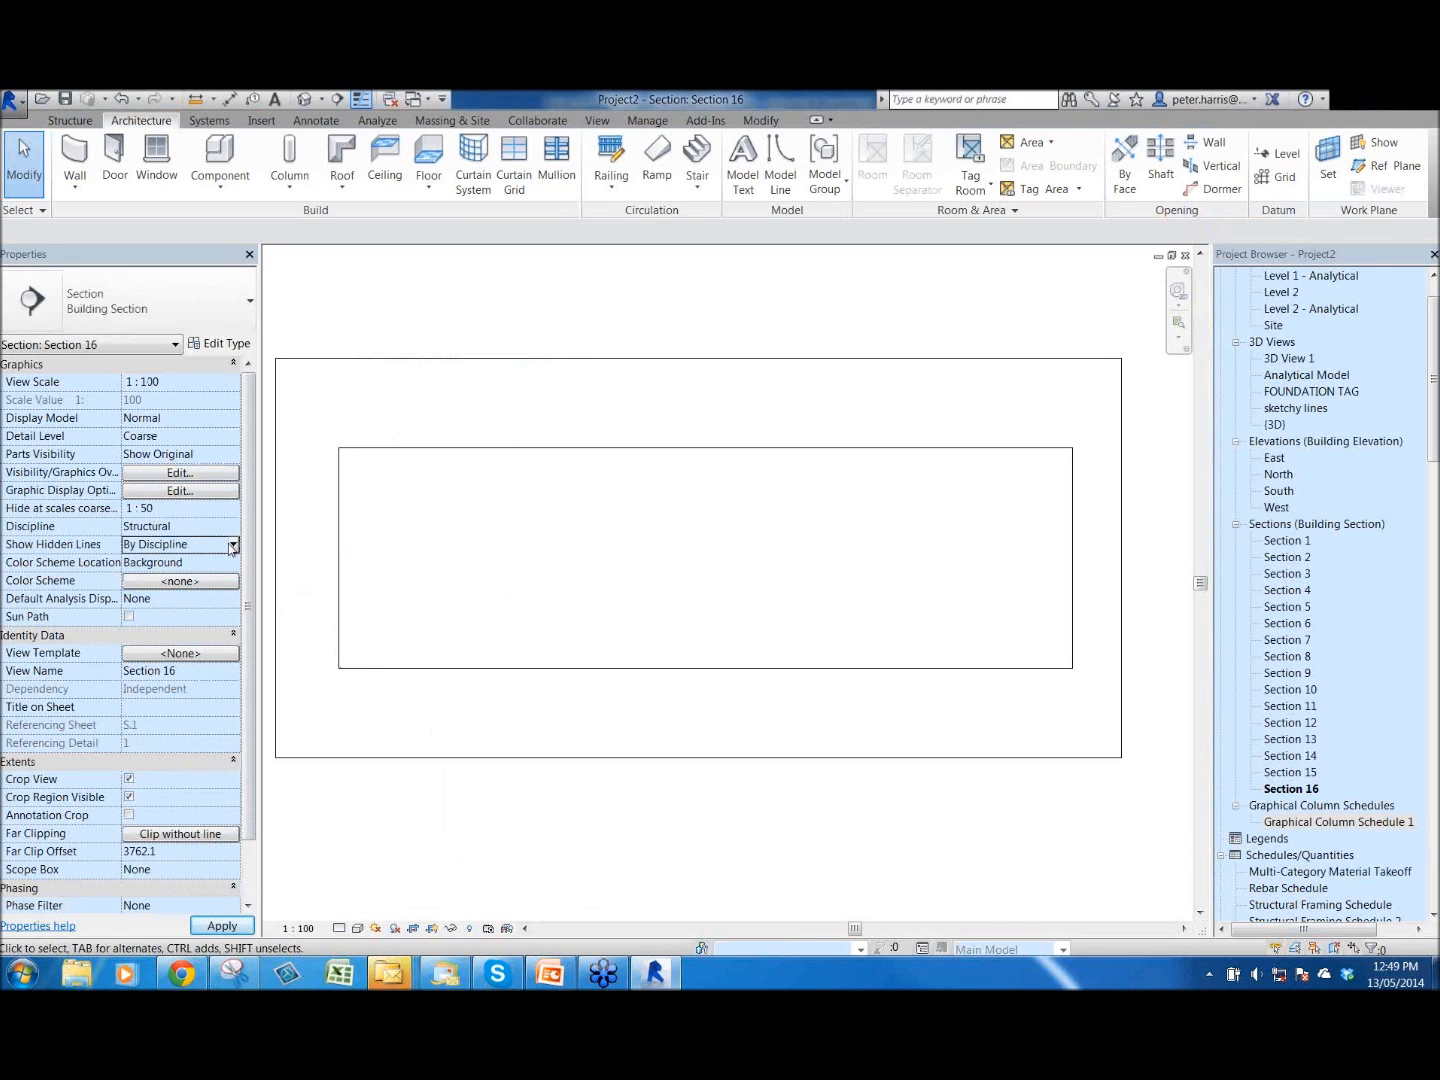
pyautogui.click(232, 544)
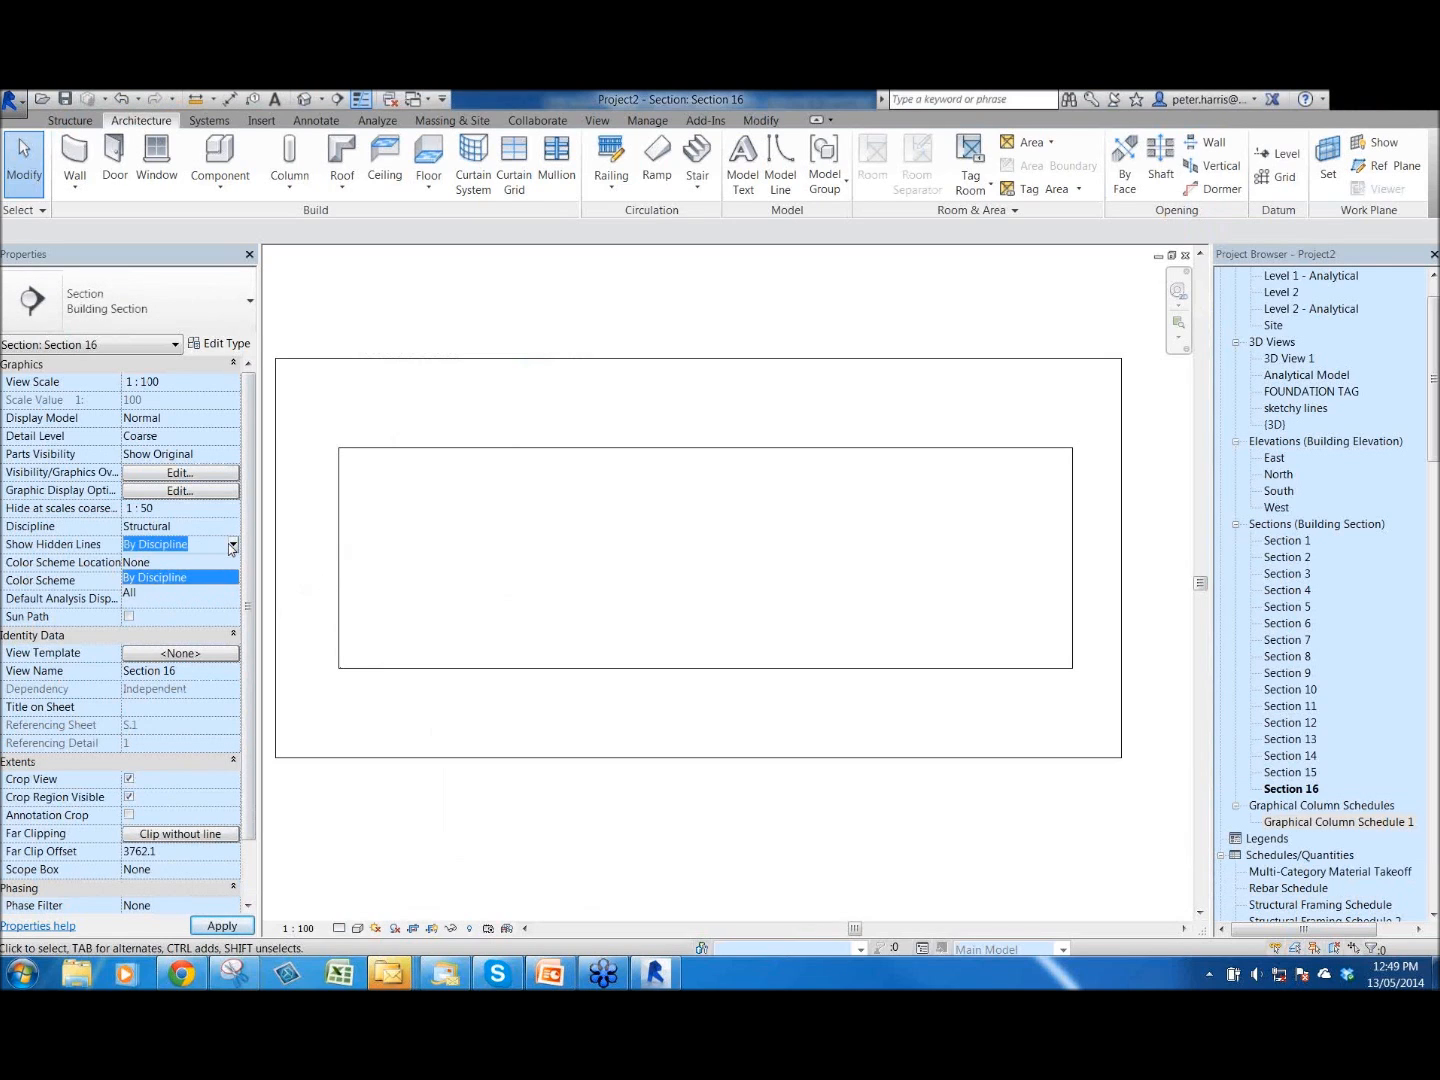
pyautogui.click(139, 562)
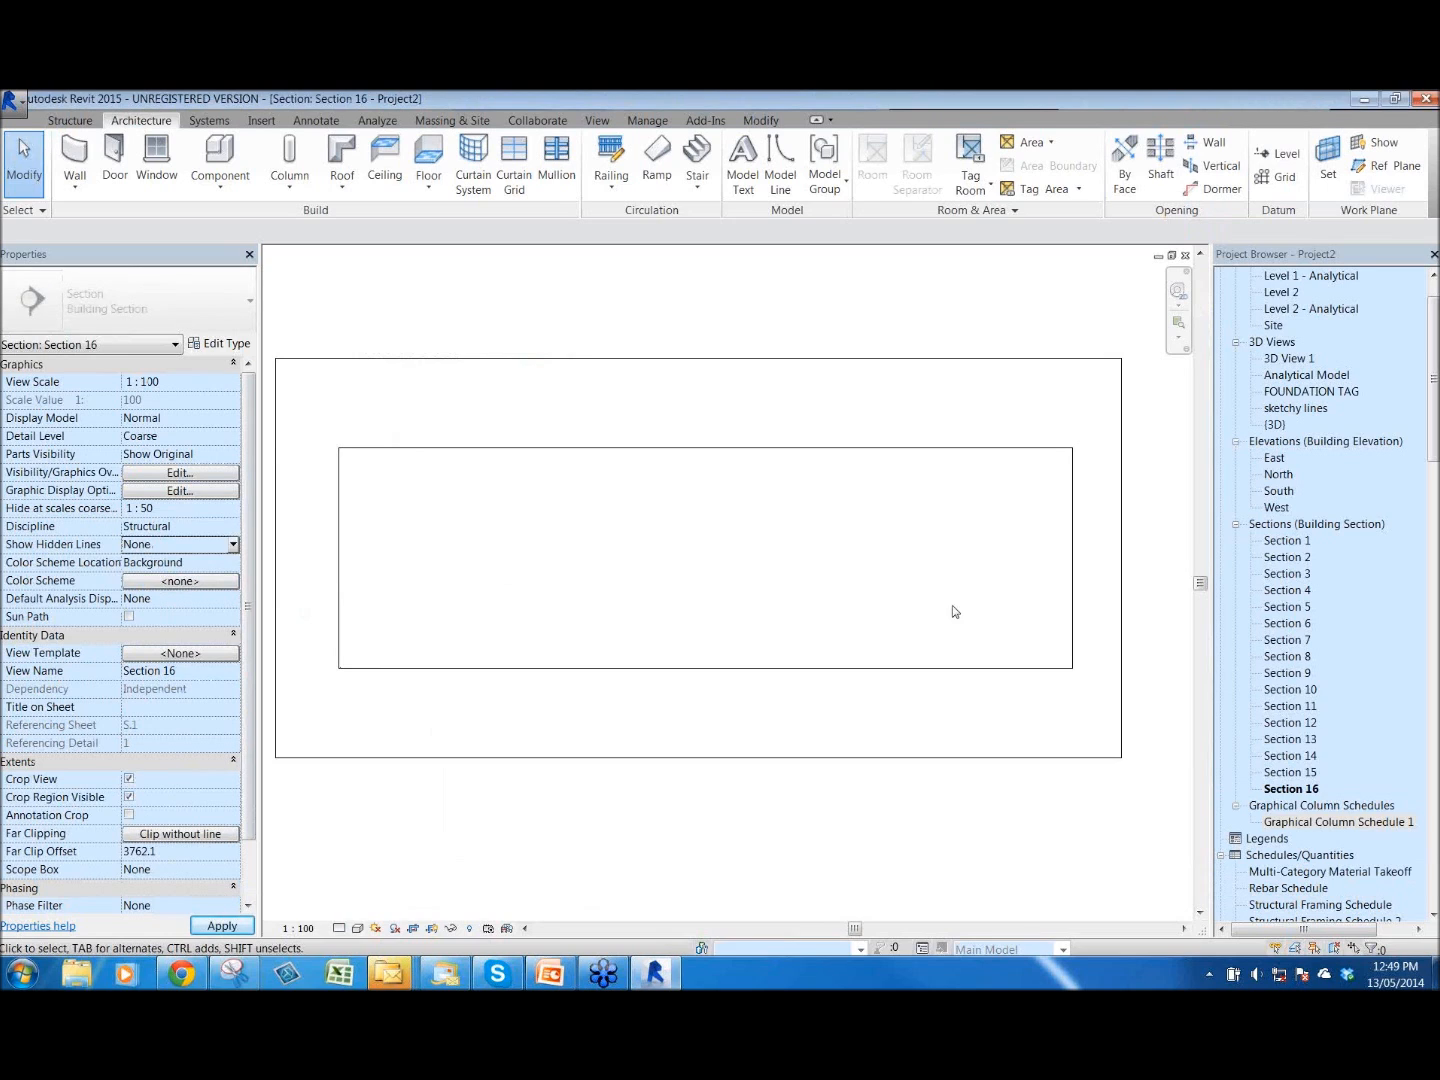
pyautogui.scroll(-2, 563, 681)
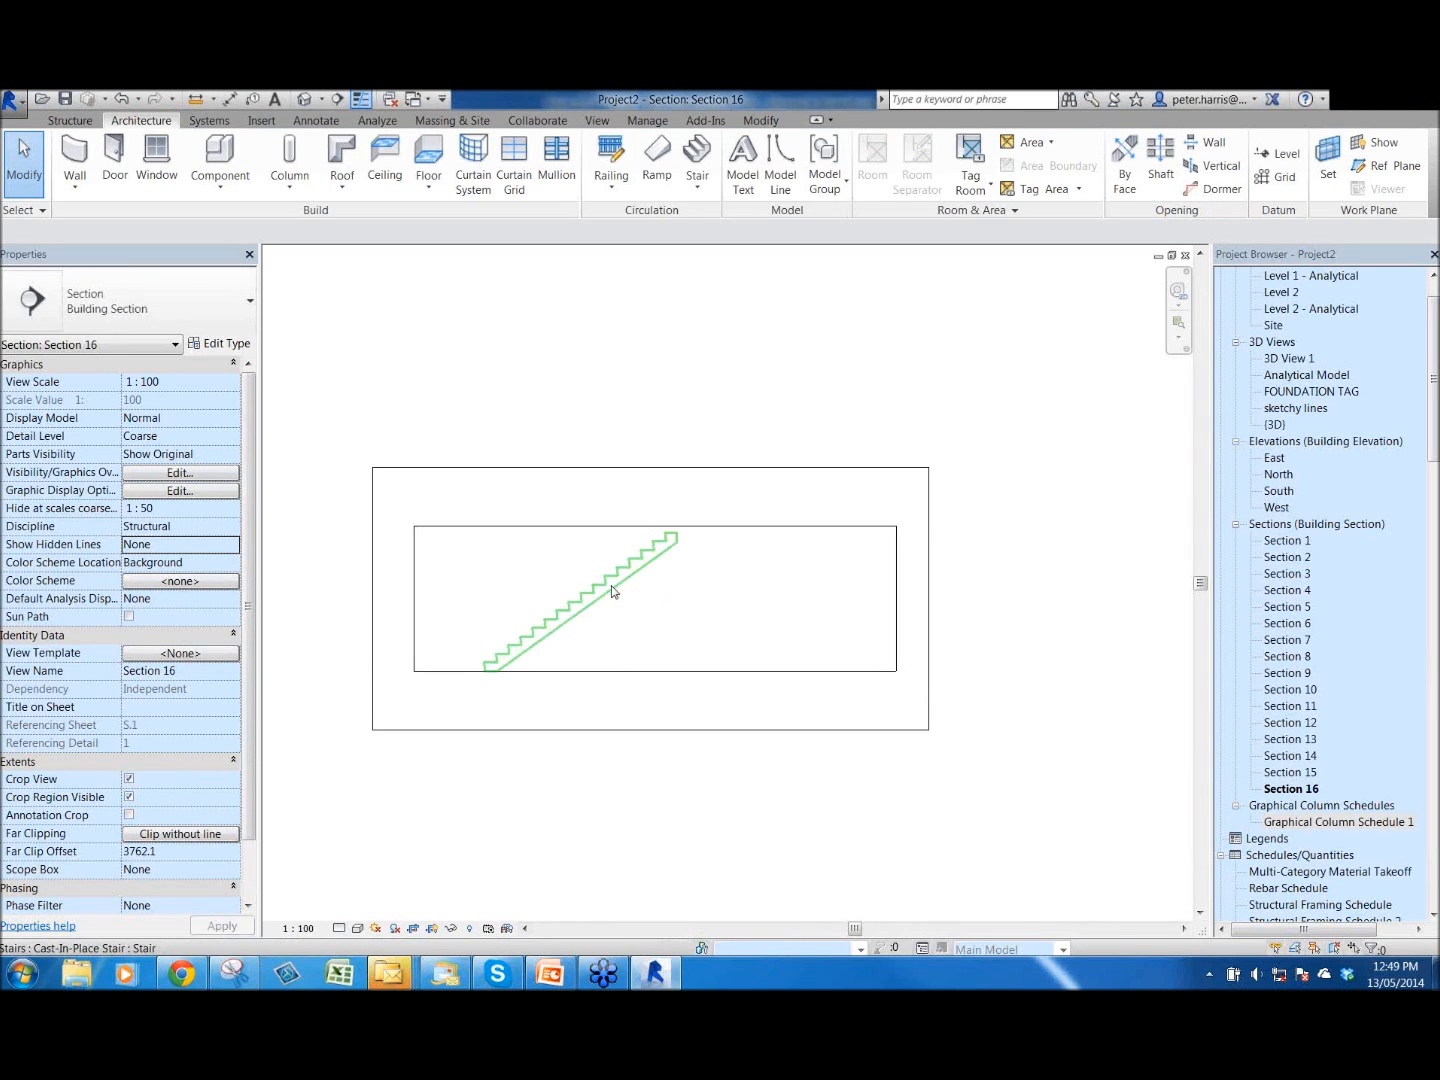
# - Inspect the stair behind the structural wall and the section's crop region
pyautogui.click(614, 649)
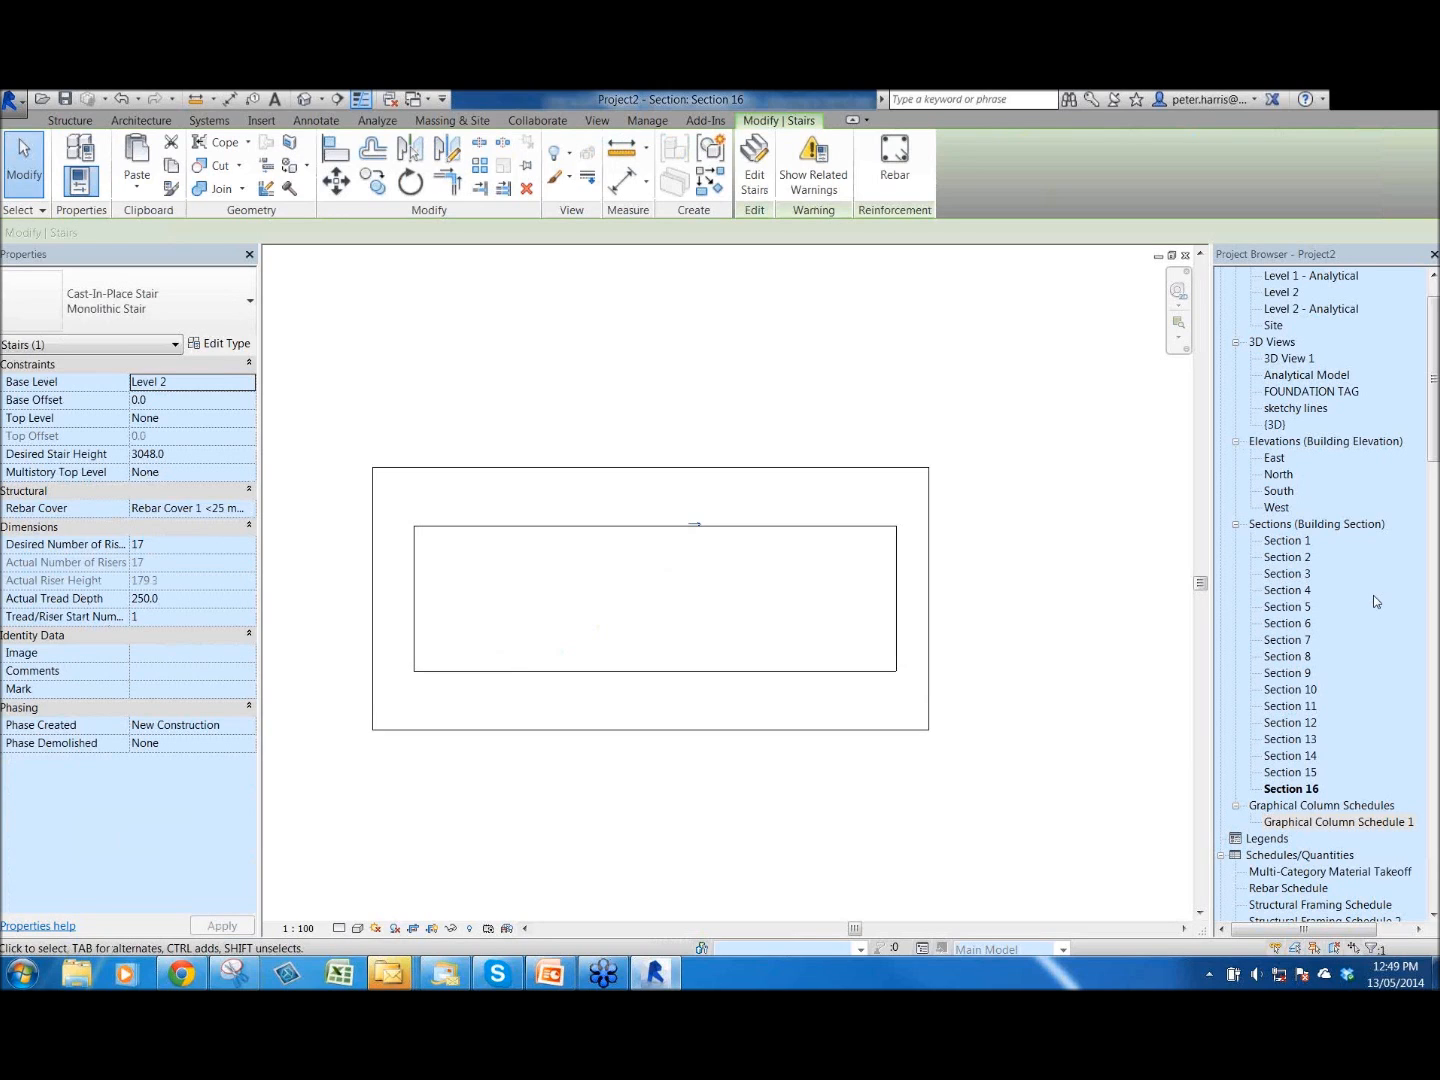
pyautogui.click(861, 467)
pyautogui.scroll(-1, 974, 855)
pyautogui.moveTo(973, 855); pyautogui.dragTo(880, 768, button='middle')
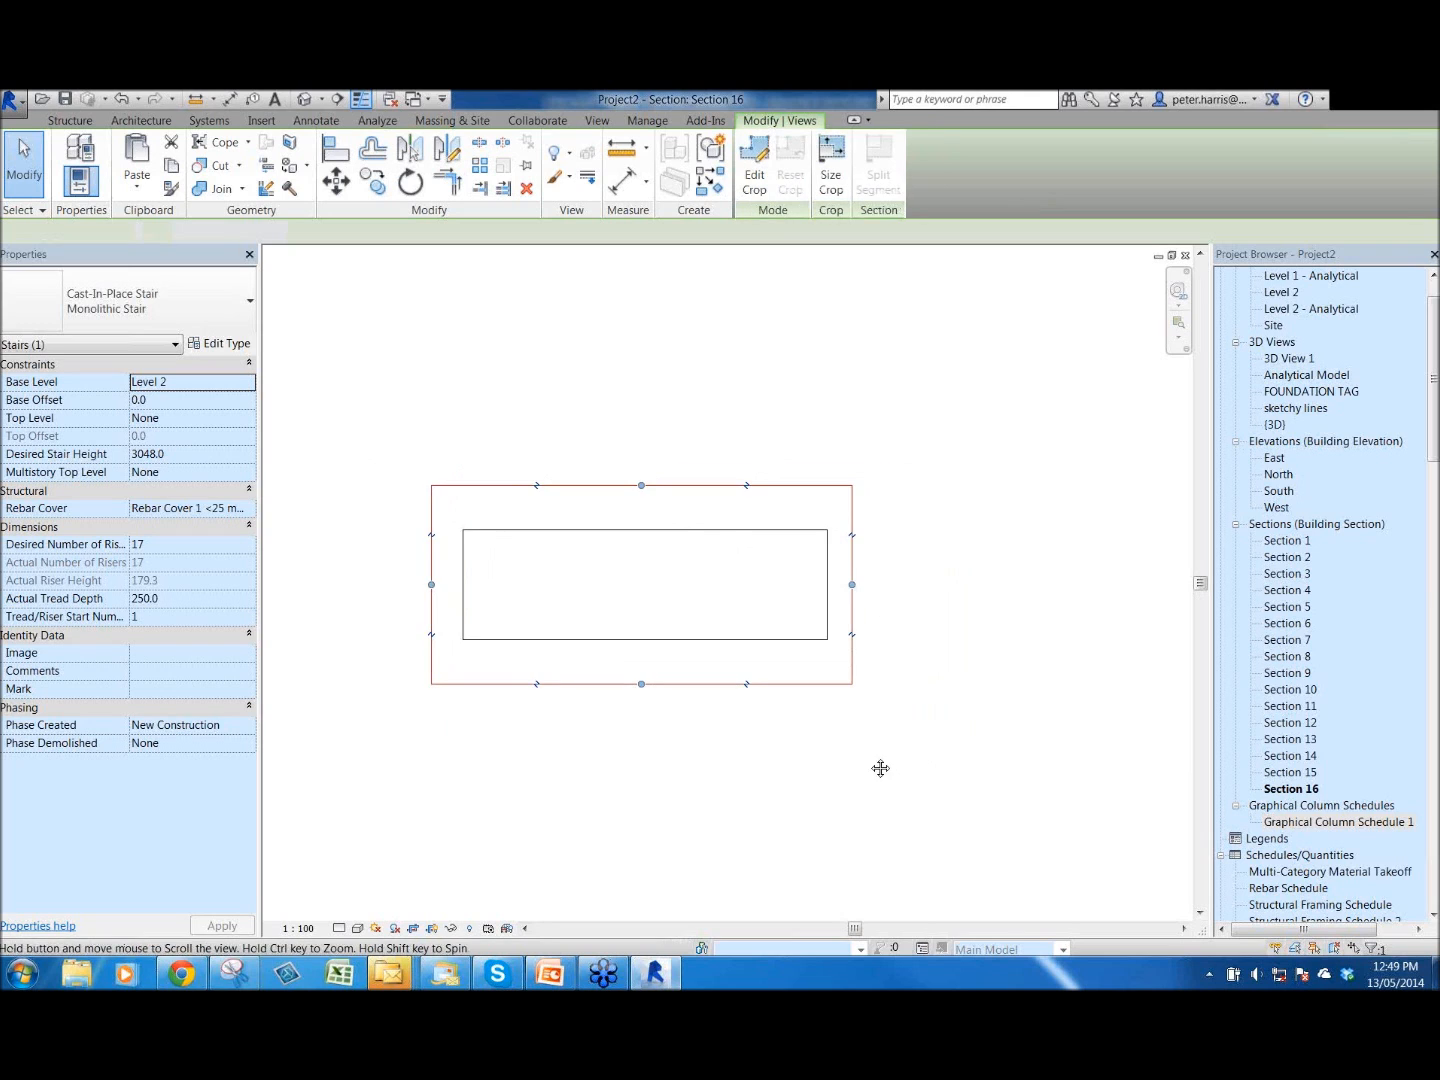
pyautogui.scroll(1, 867, 761)
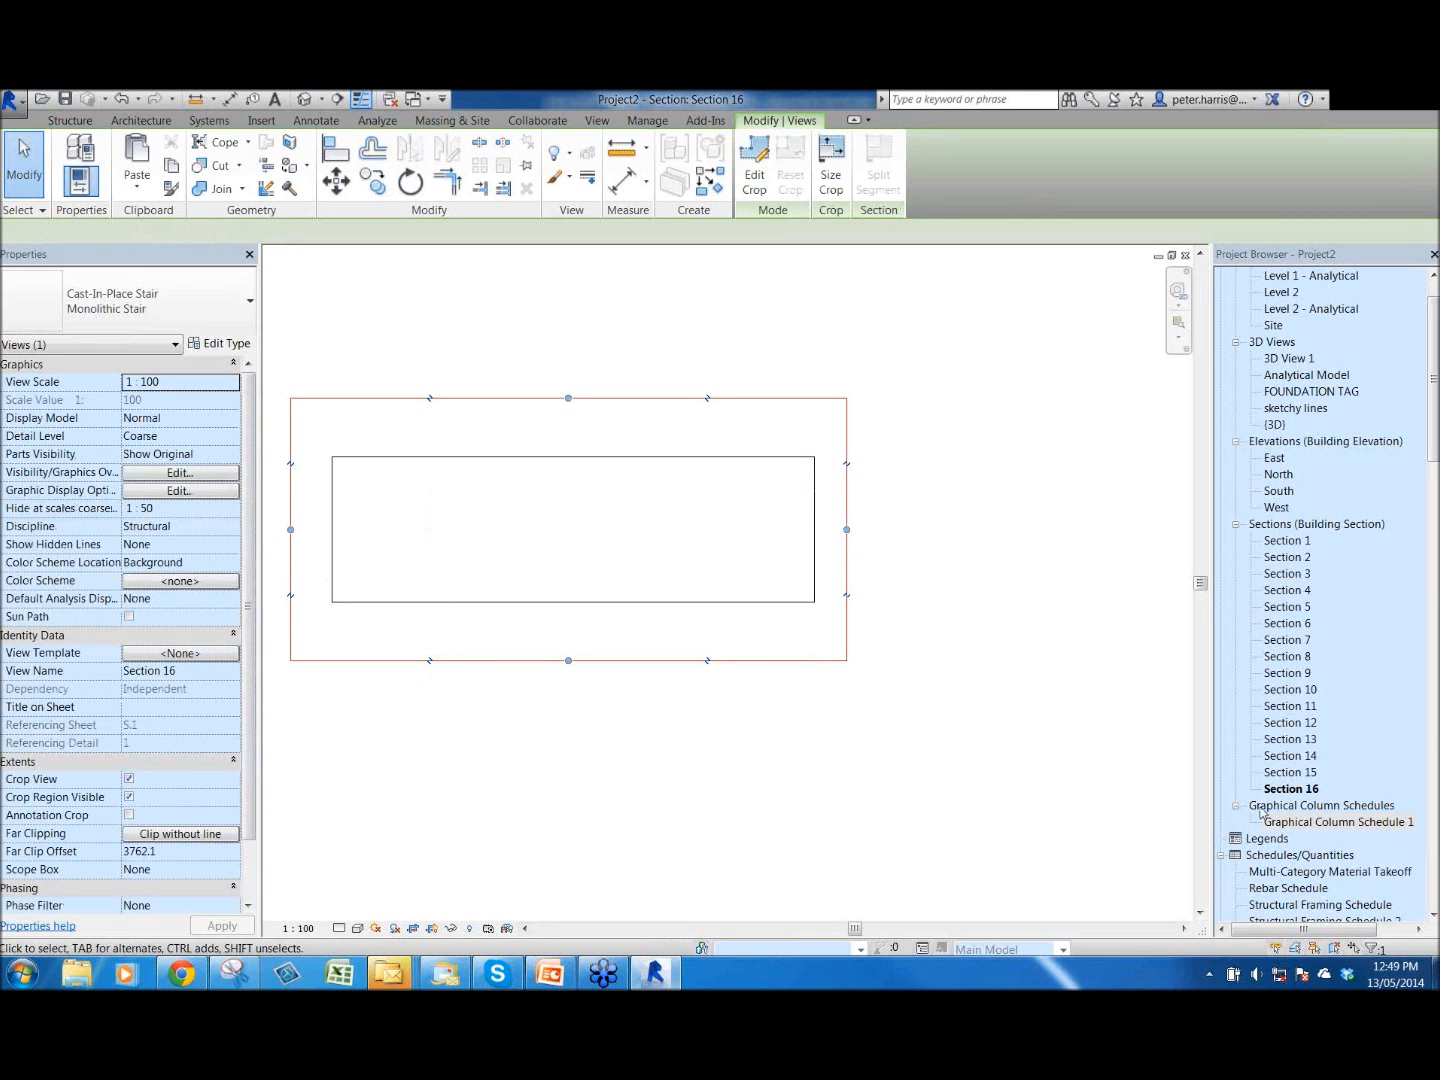
pyautogui.press('Escape')
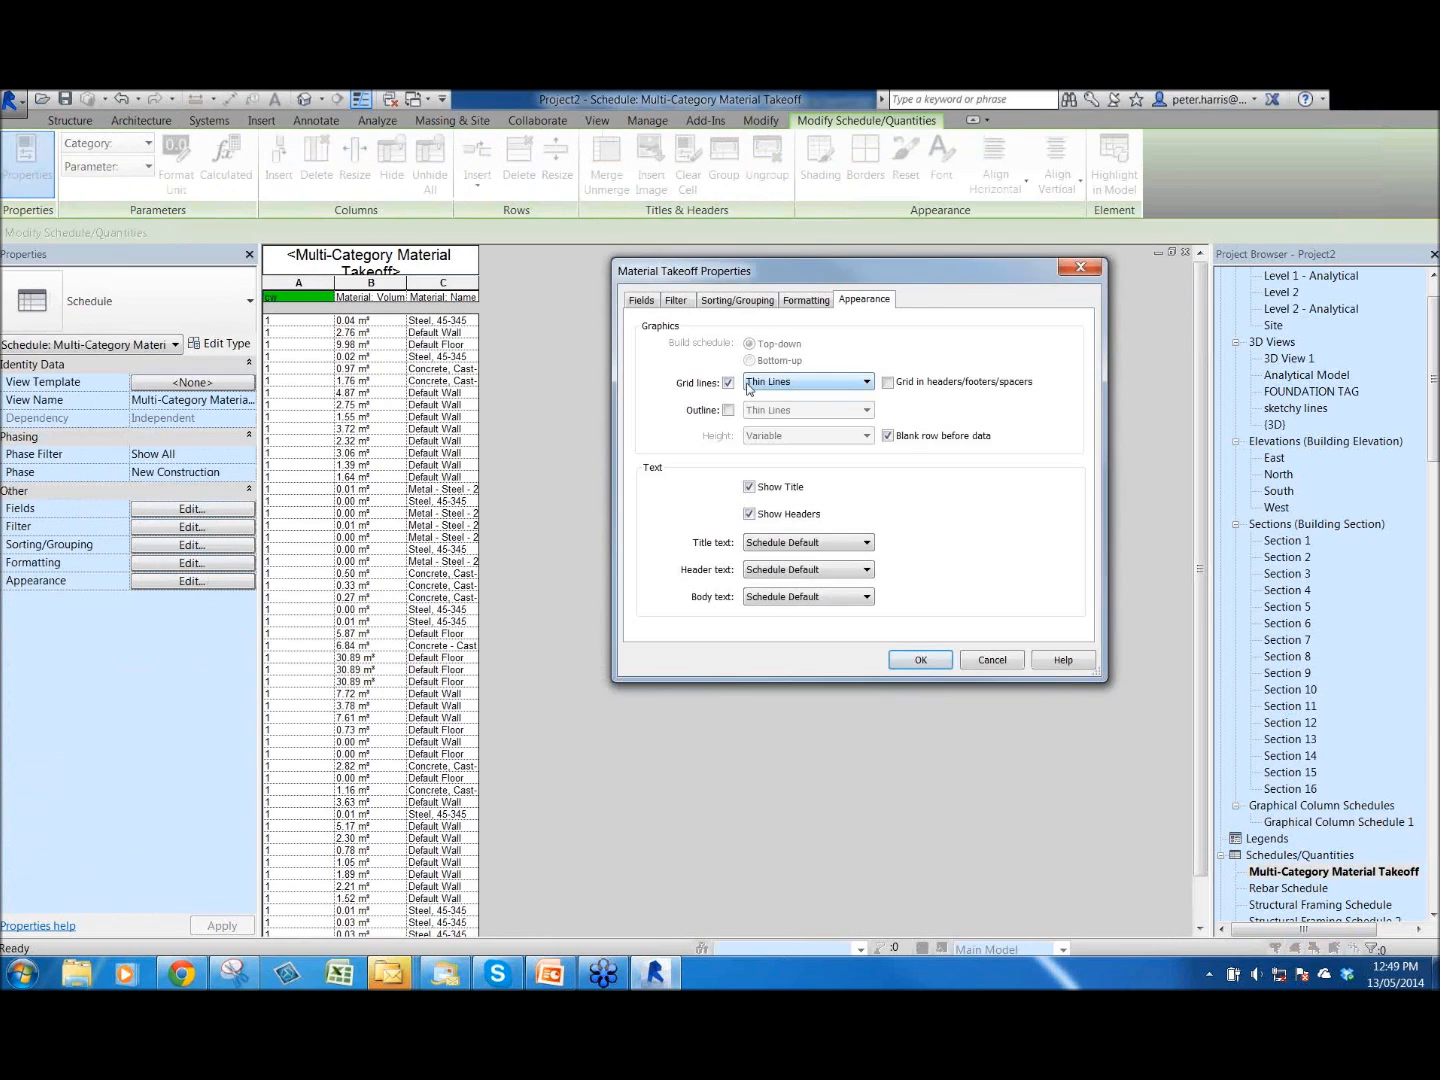
# - Review the grid line styles in the Multi-Category Material Takeoff's appearance properties, keeping Thin Lines, and close the schedule
pyautogui.click(810, 382)
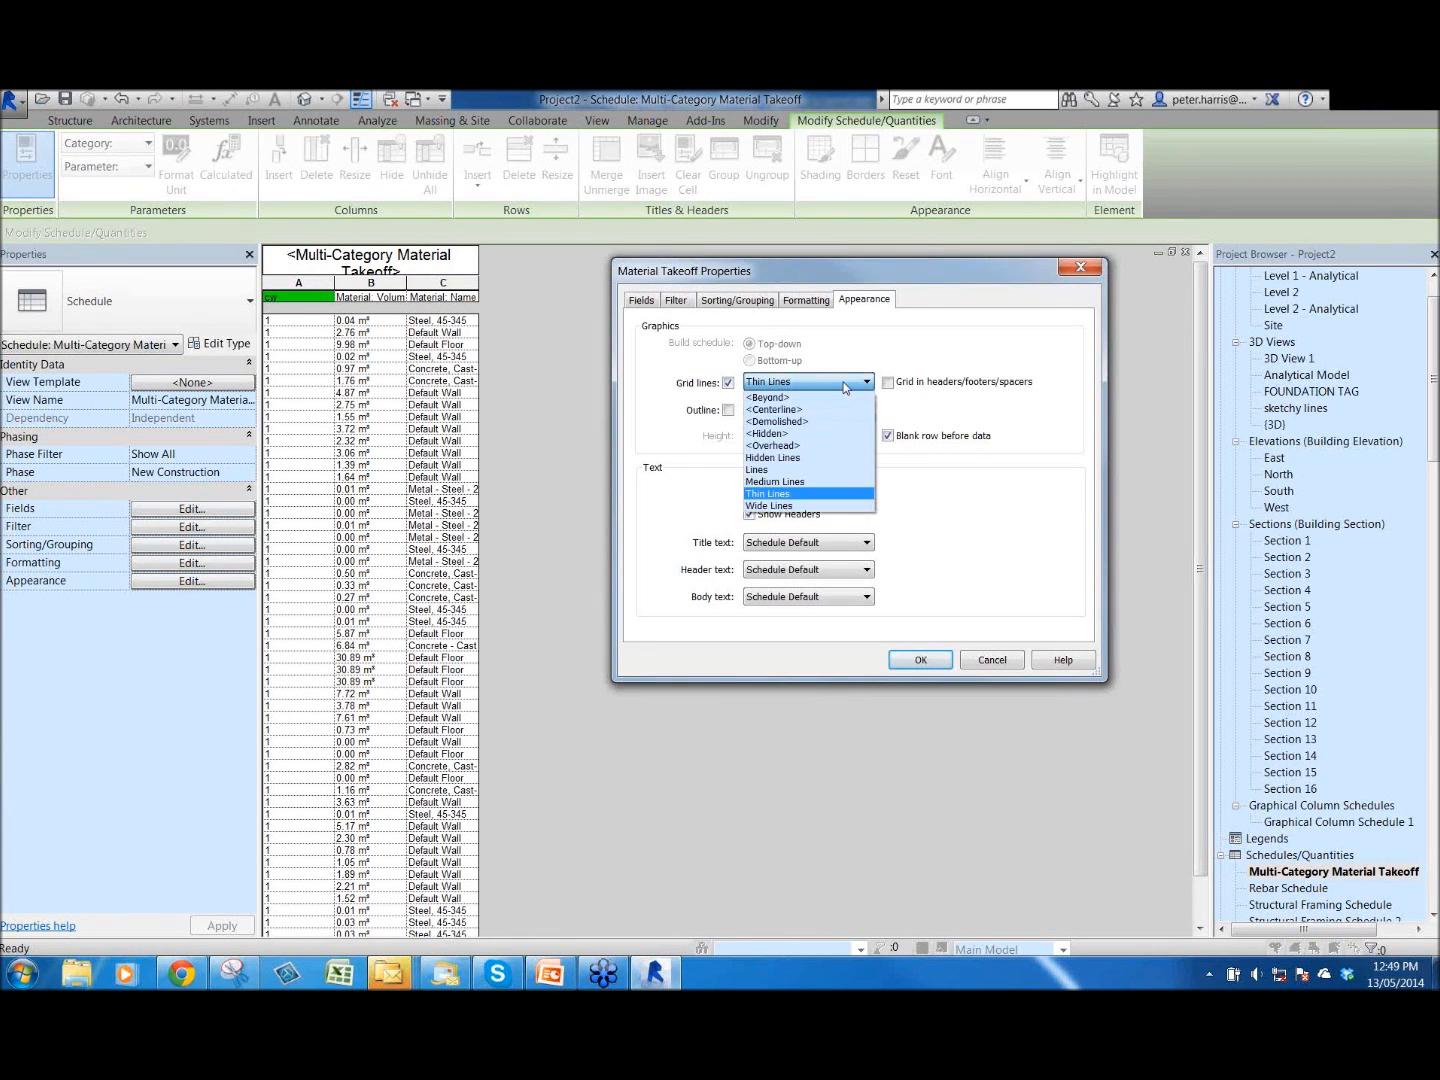
pyautogui.click(836, 384)
pyautogui.click(836, 384)
pyautogui.click(836, 383)
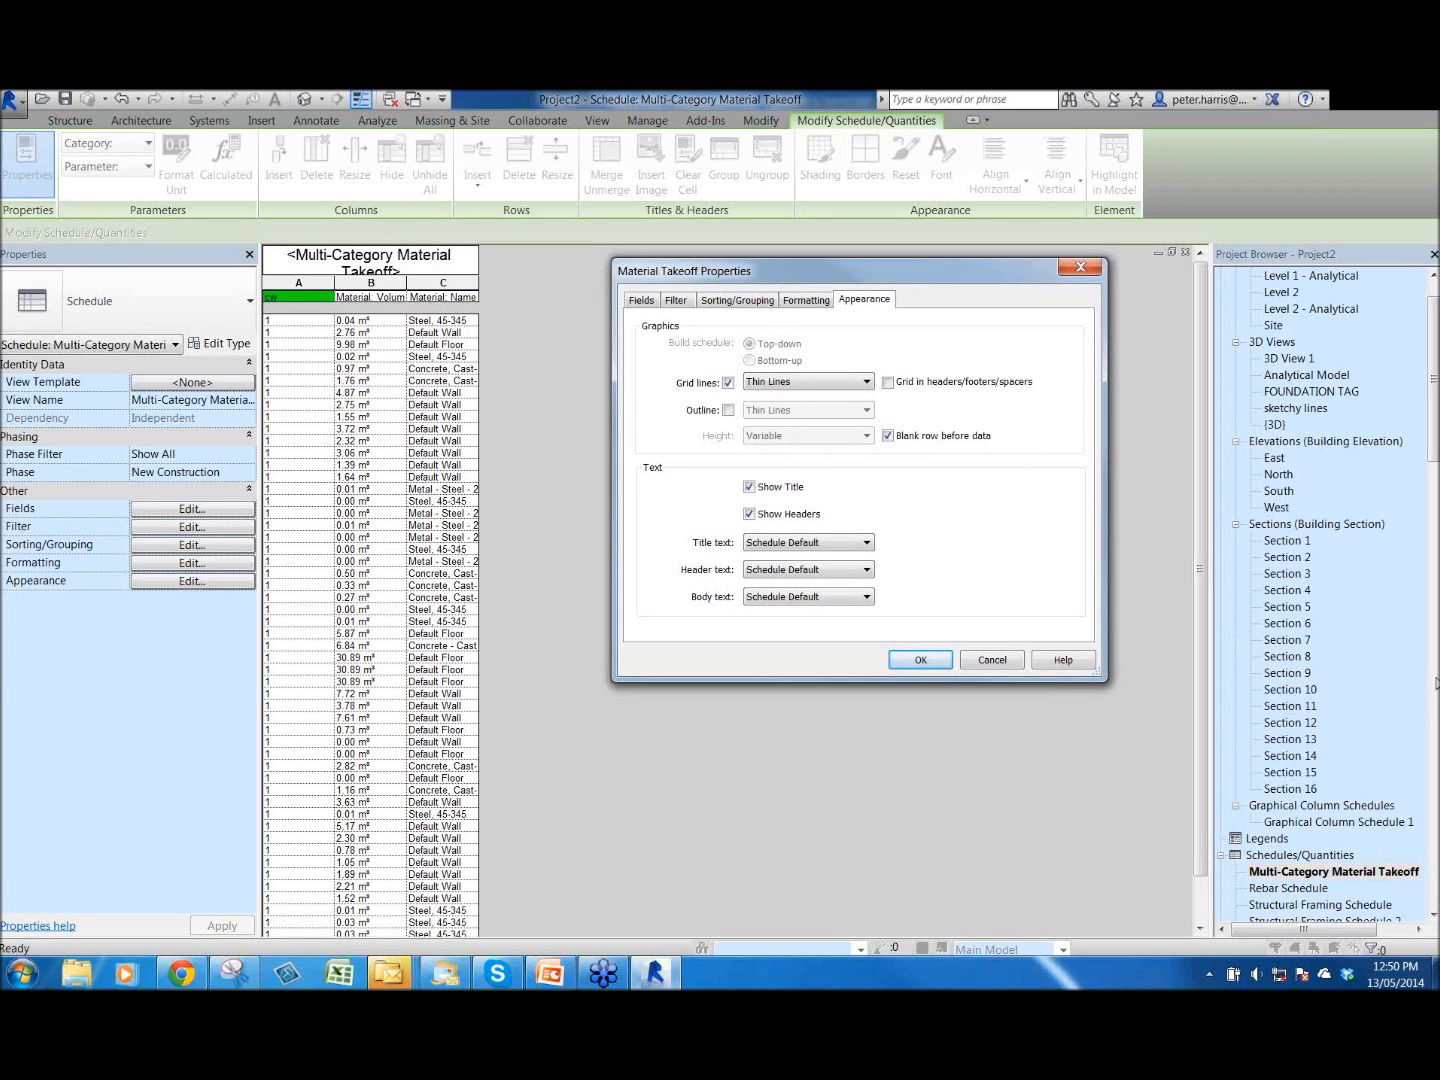
pyautogui.click(929, 665)
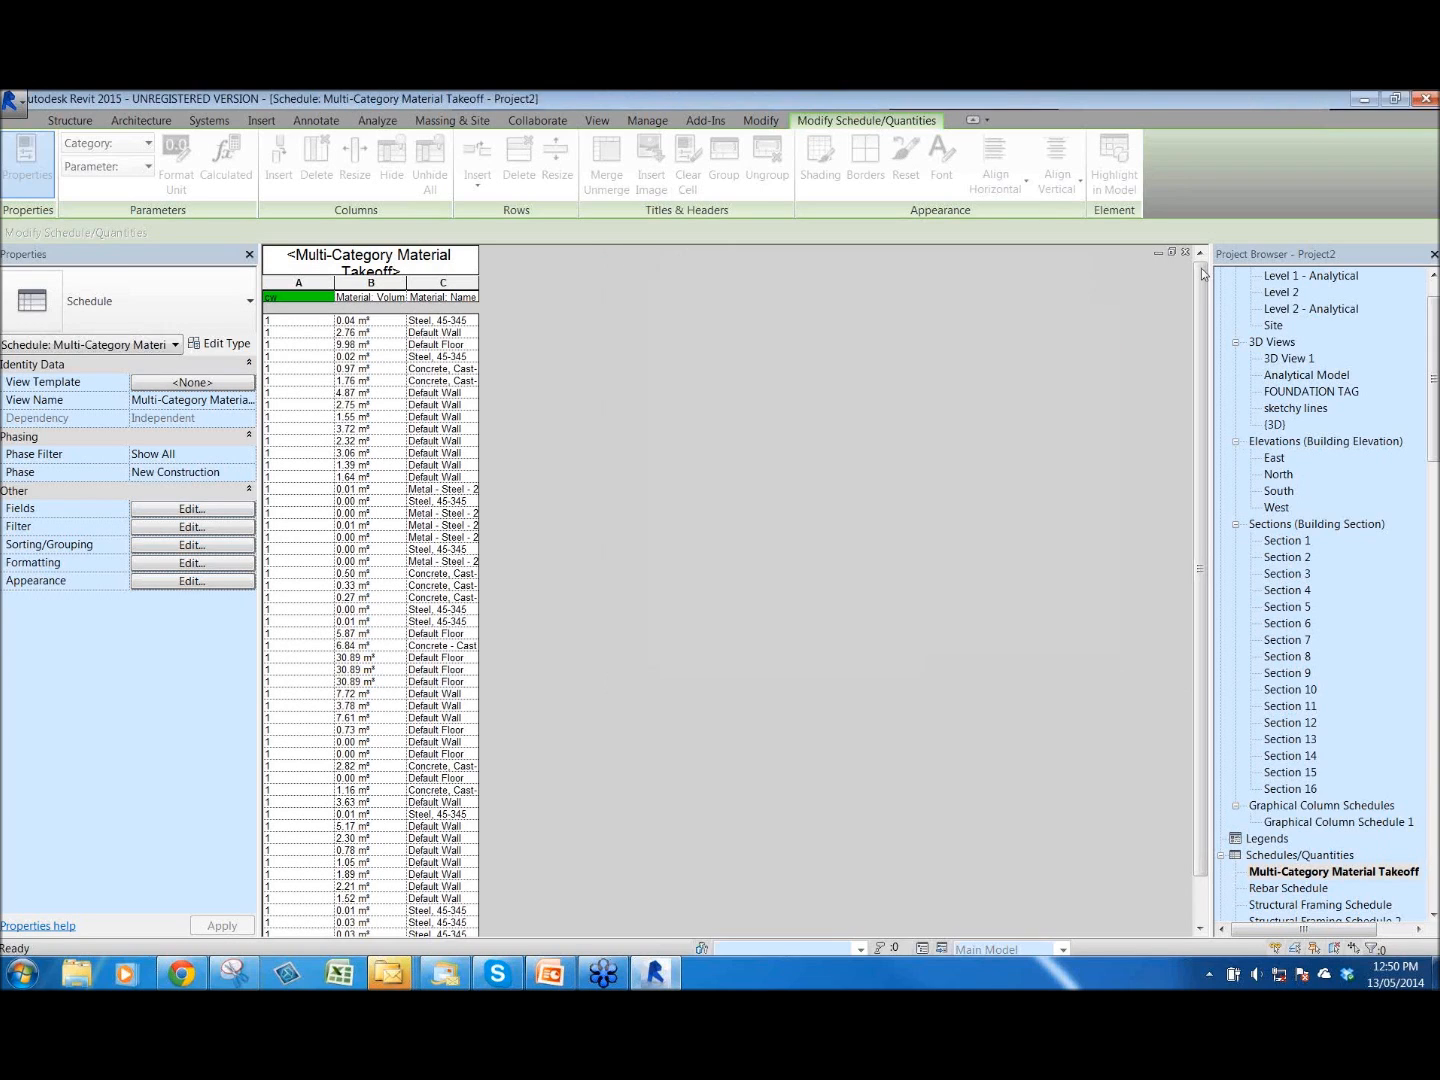
pyautogui.click(1185, 254)
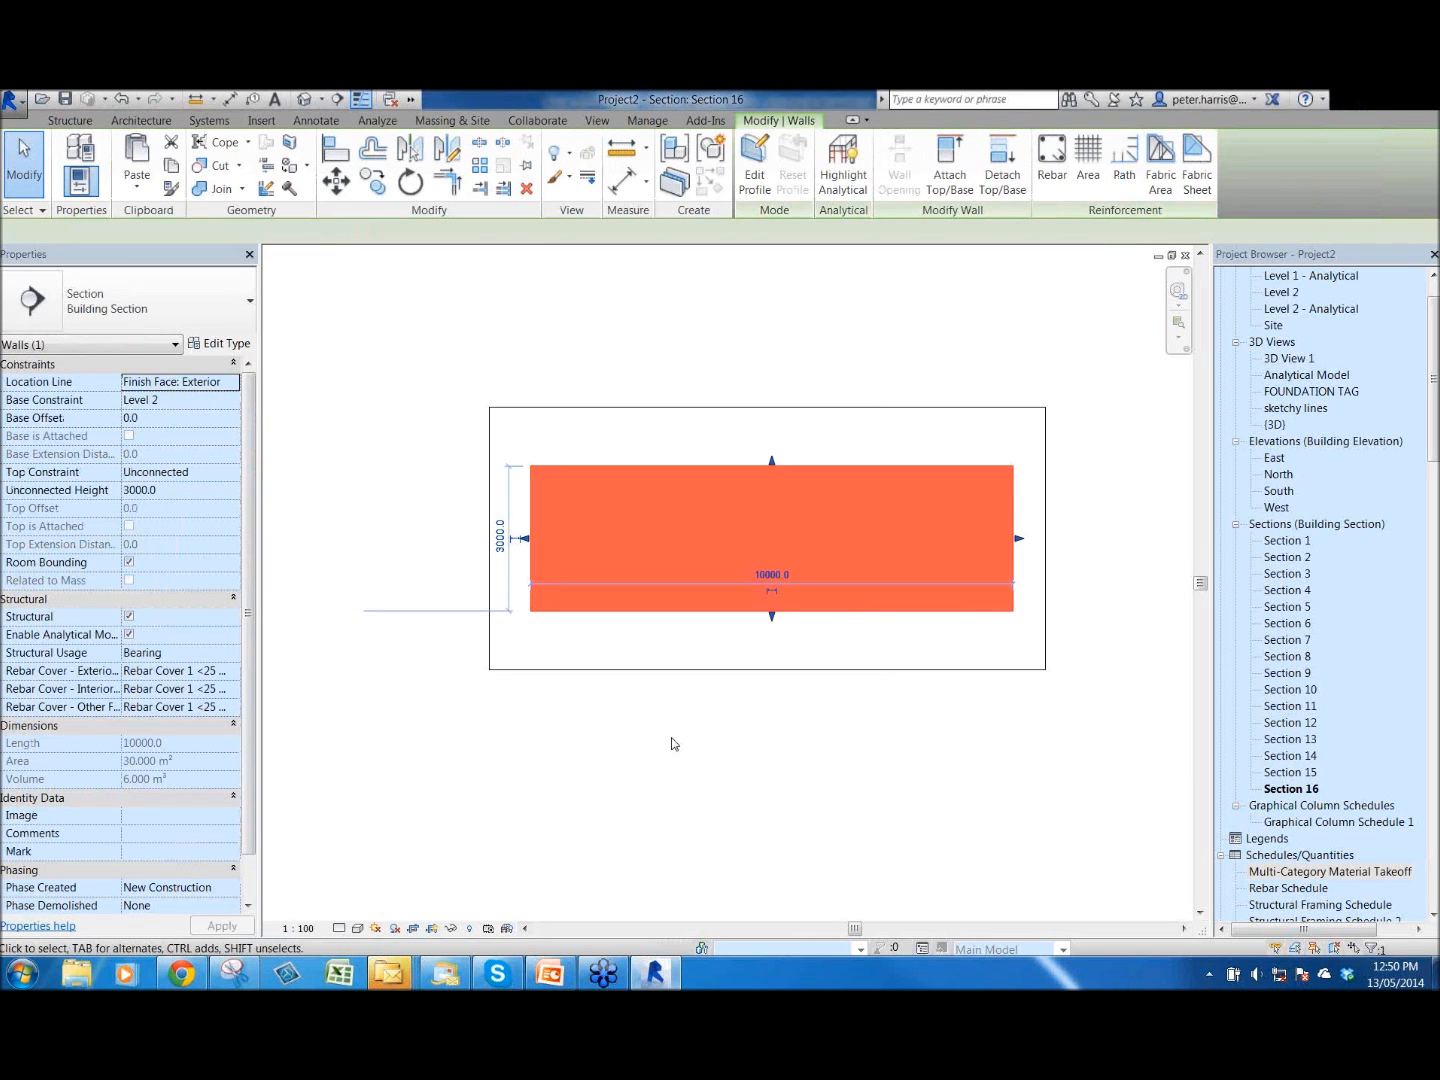
# - Deselect the wall and set Show Hidden Lines to All for Section 16
pyautogui.click(471, 576)
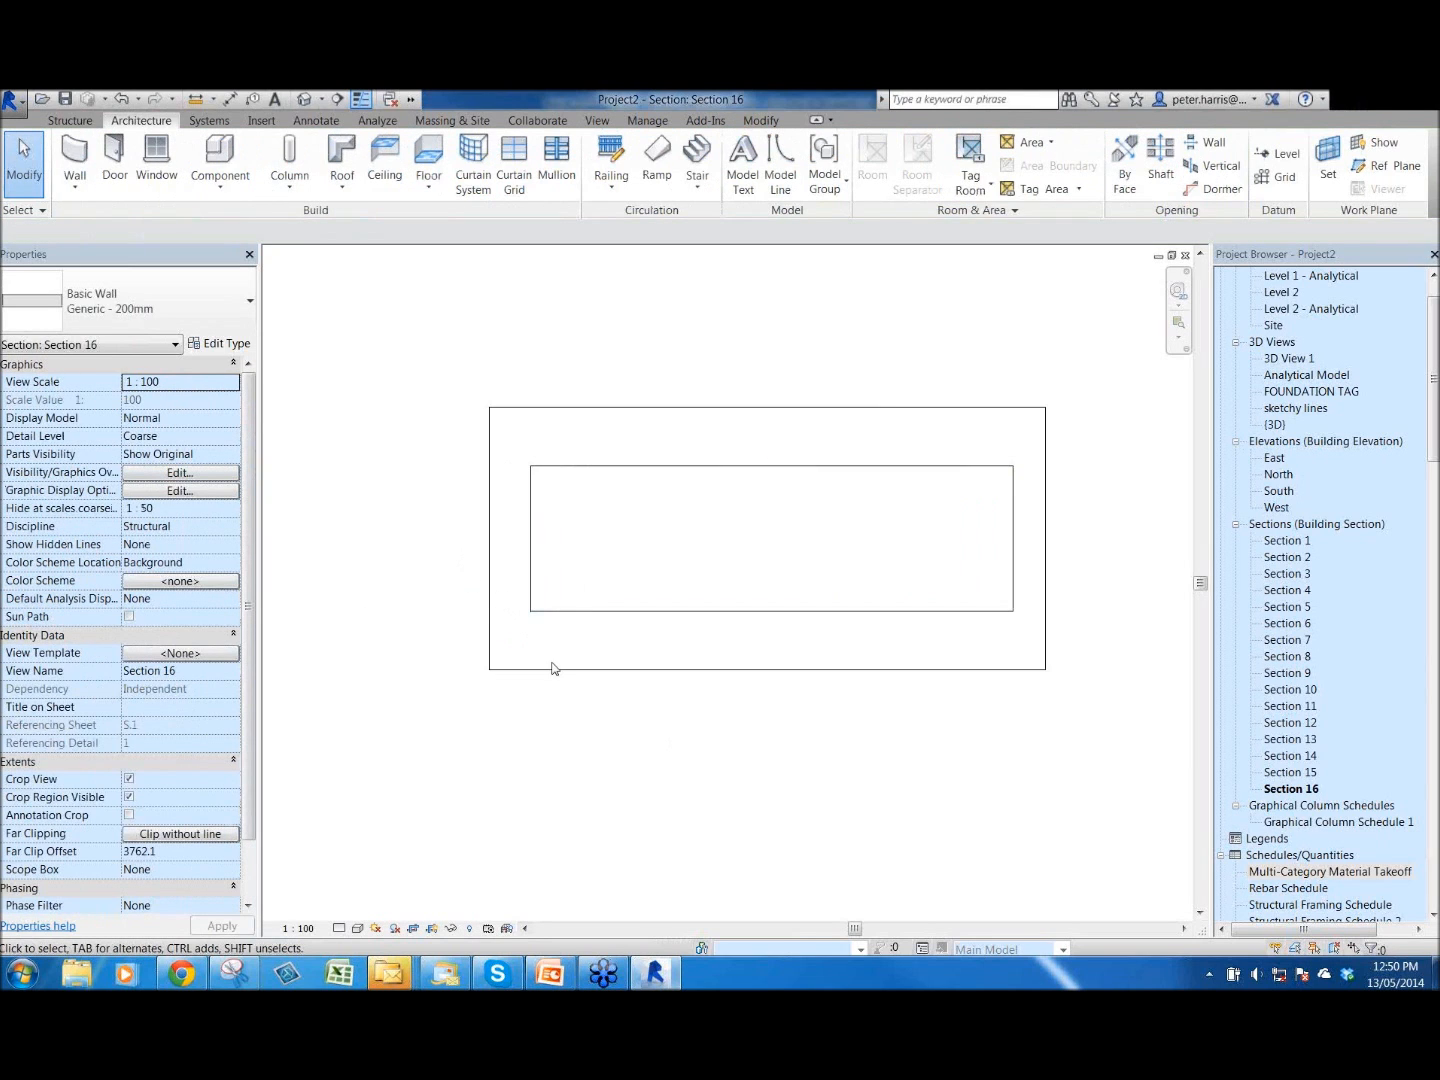
pyautogui.click(229, 544)
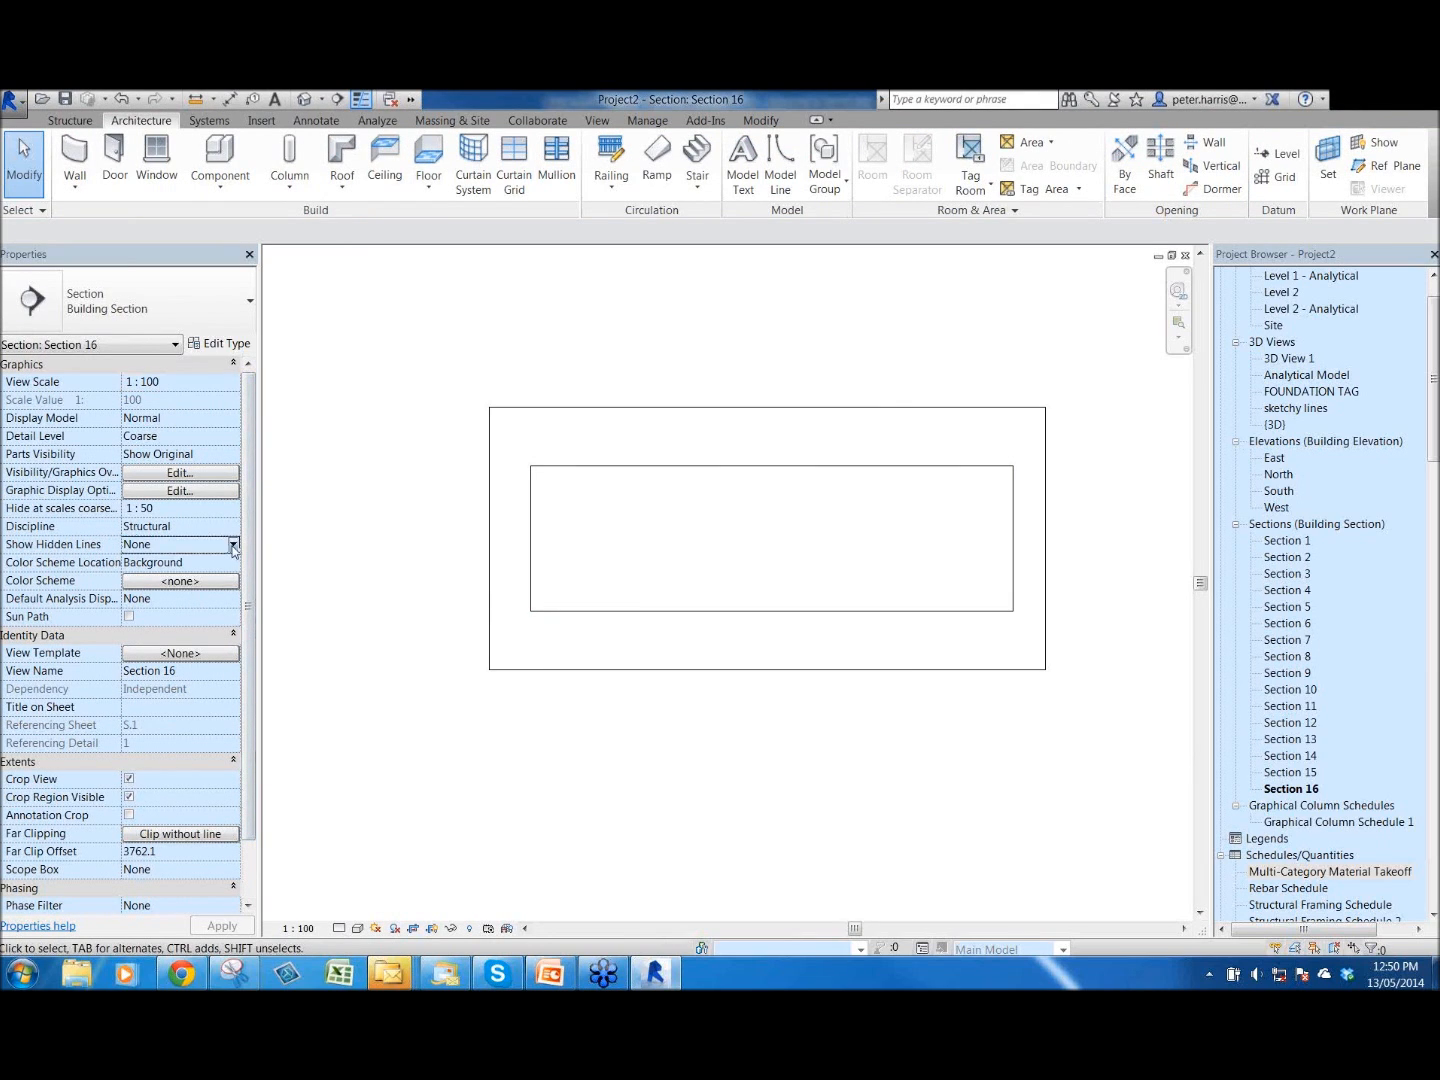
pyautogui.click(143, 596)
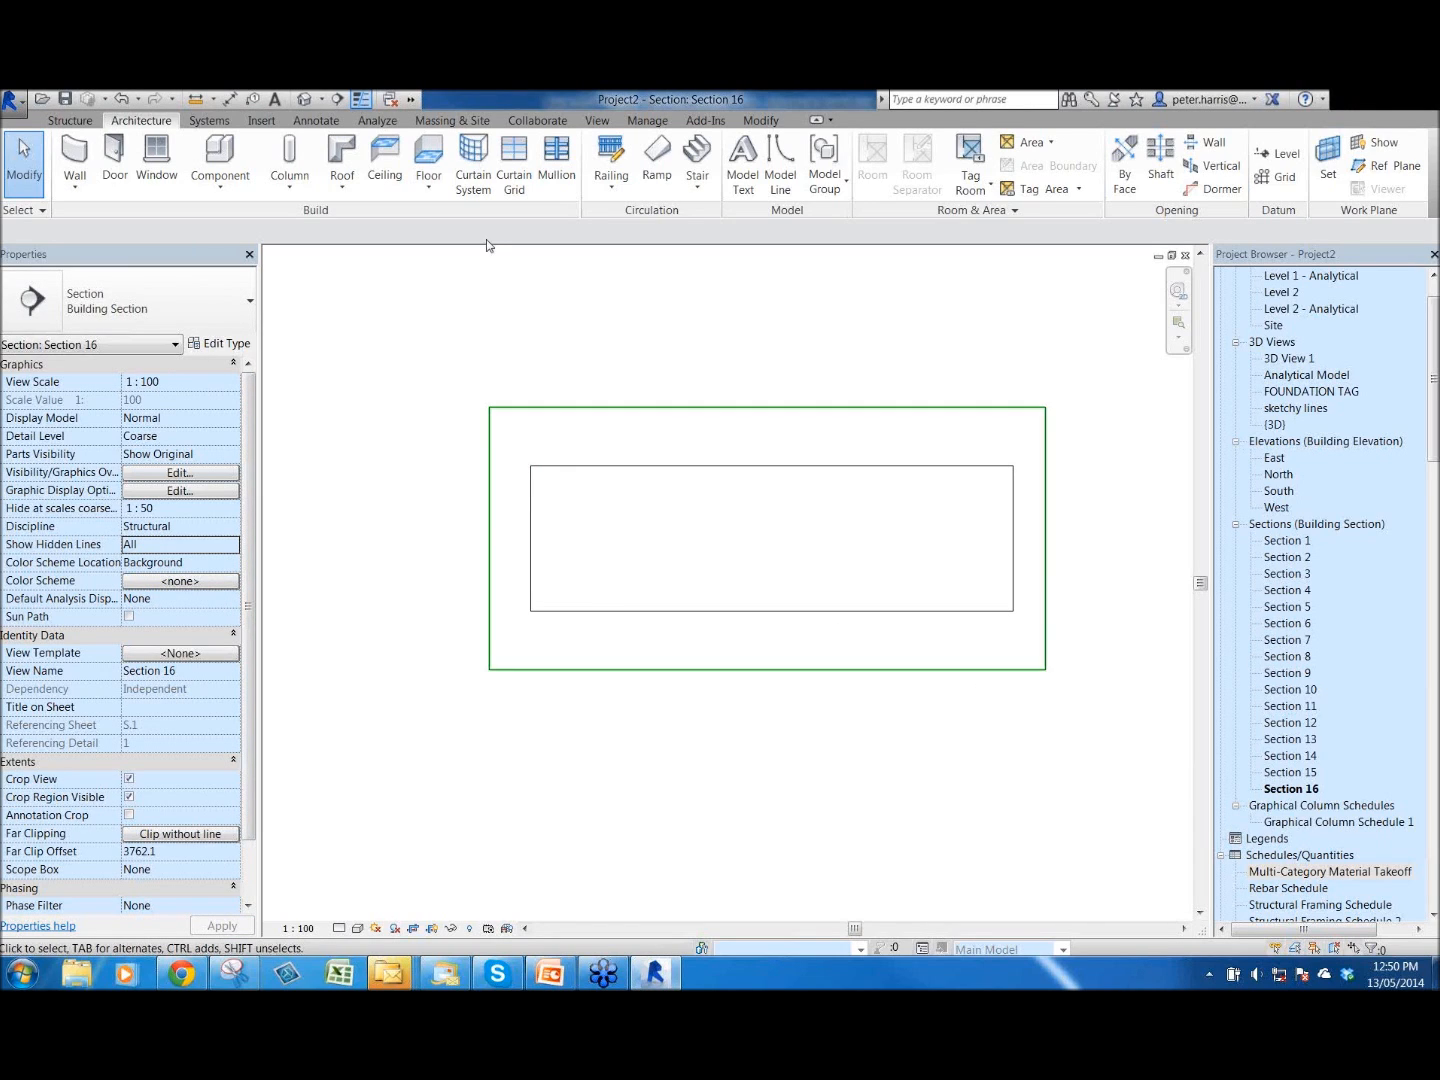
# - Start the Show Hidden Lines tool and set the section's Show Hidden Lines property to By Discipline
pyautogui.click(596, 120)
pyautogui.click(311, 142)
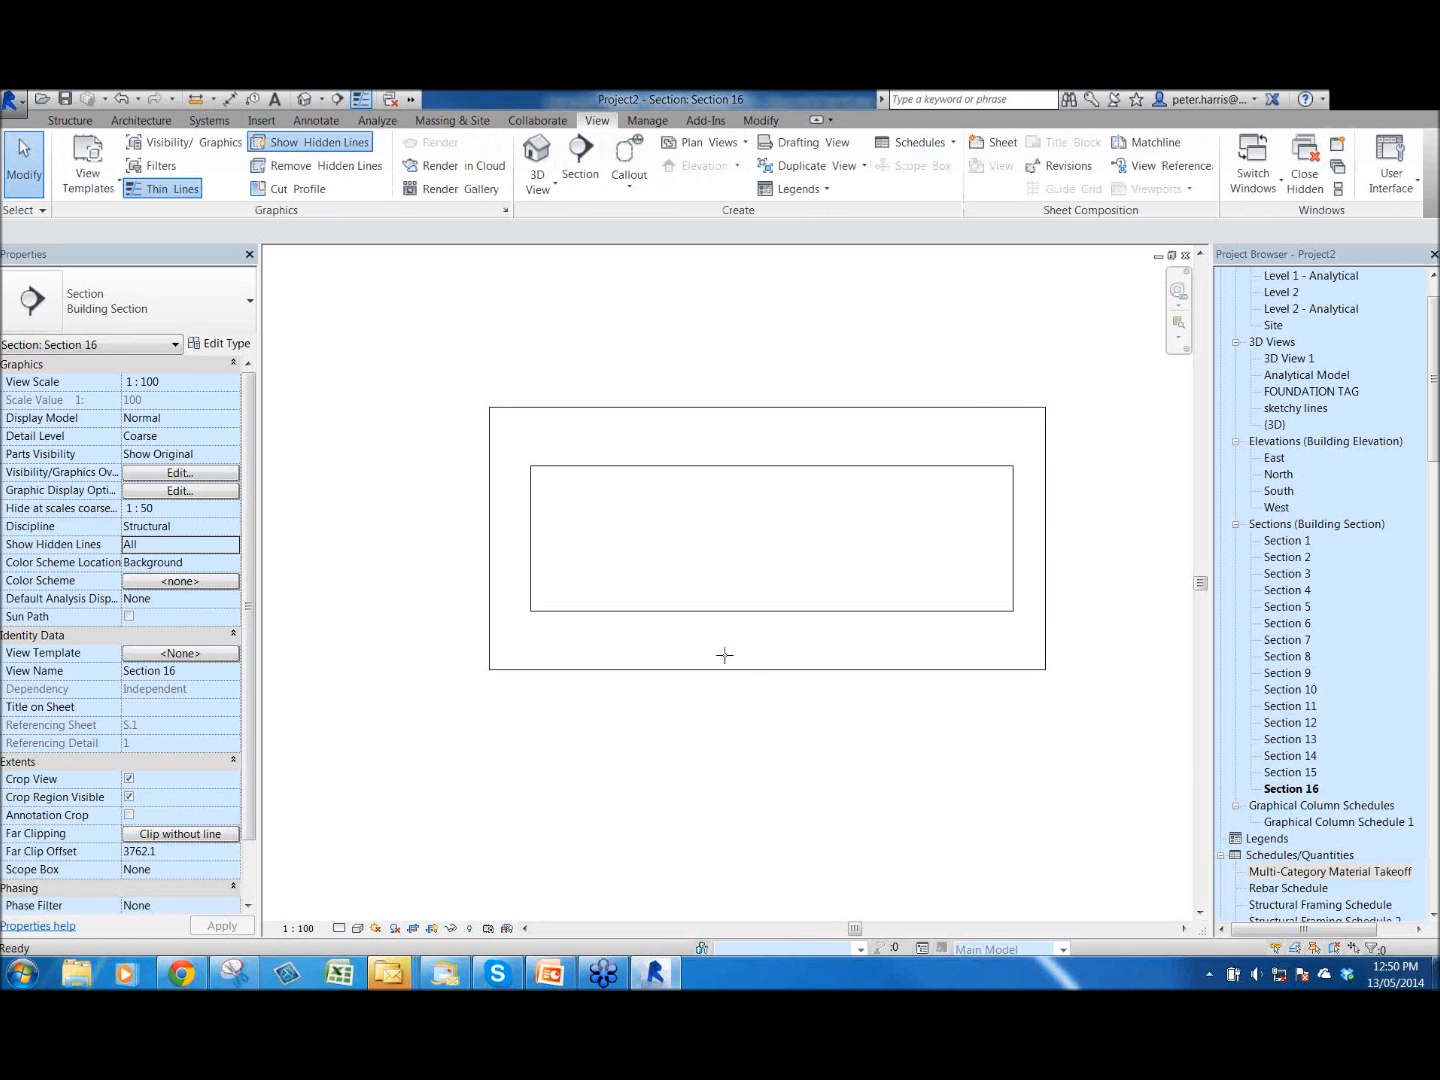
pyautogui.scroll(2, 749, 665)
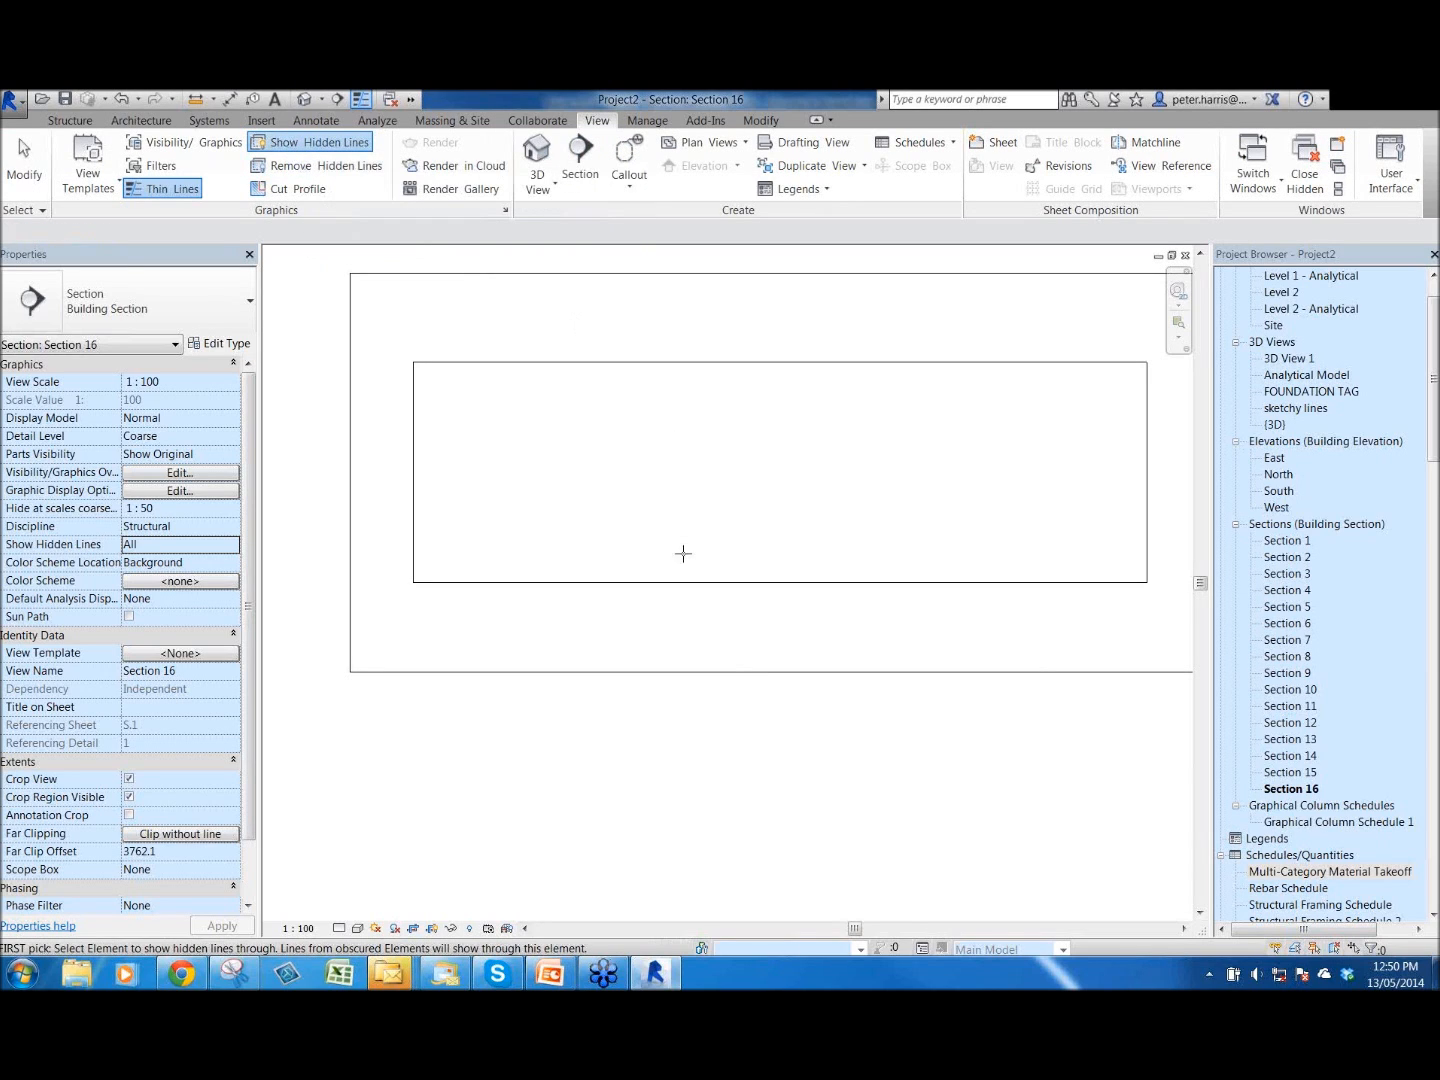
pyautogui.click(317, 143)
pyautogui.click(232, 552)
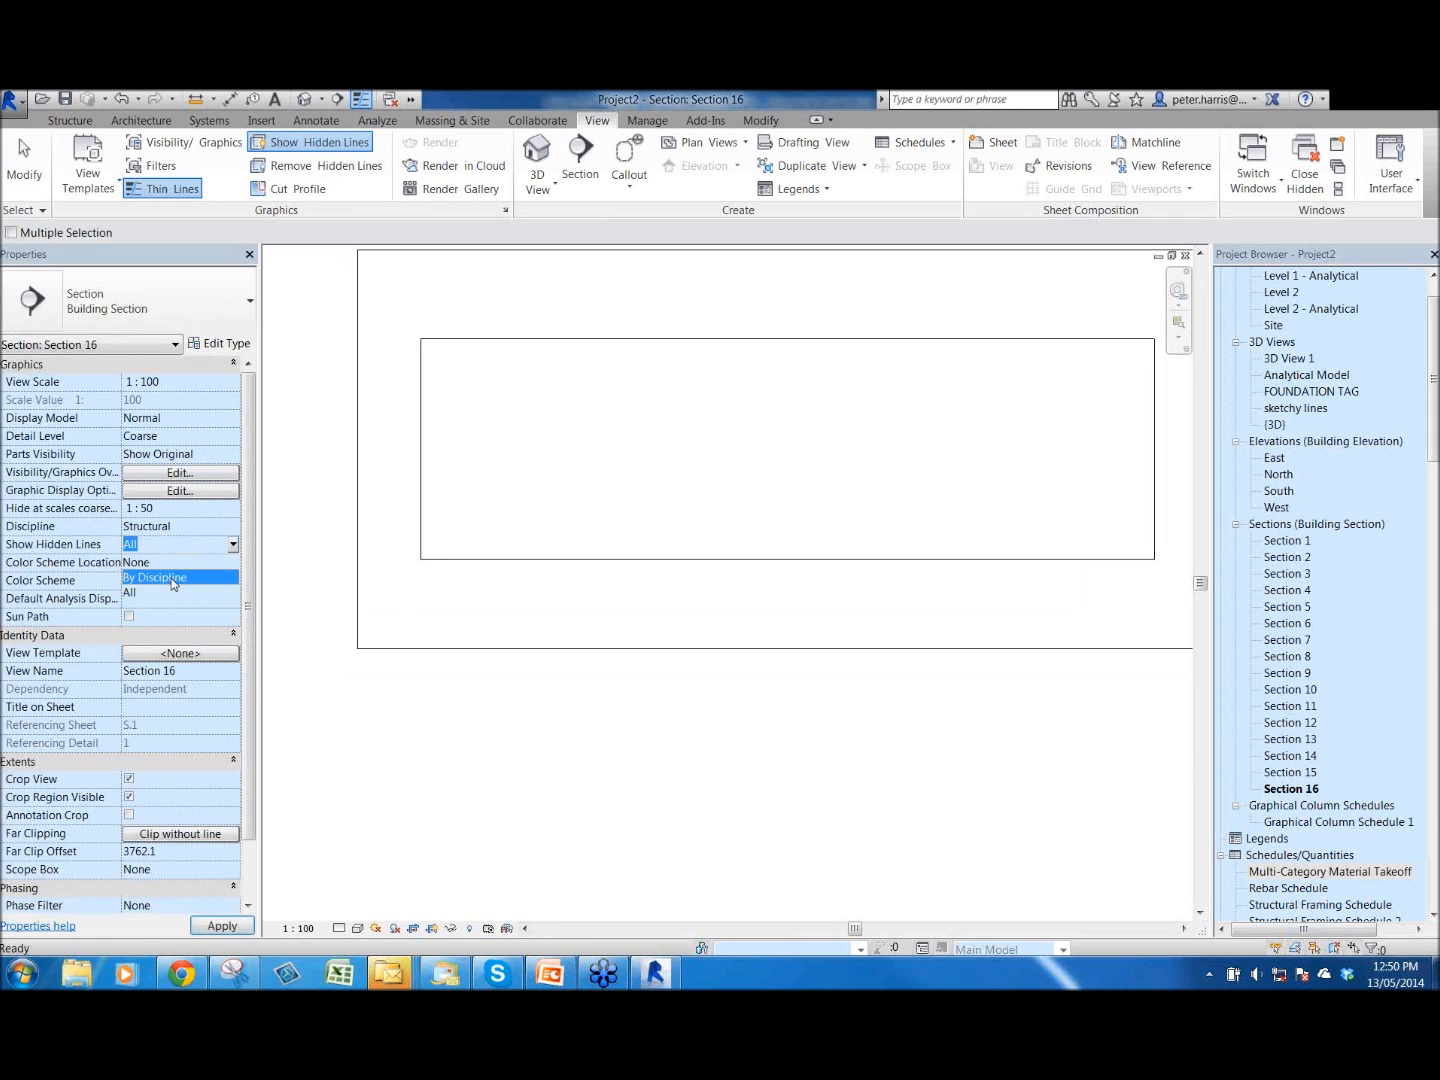
pyautogui.click(171, 579)
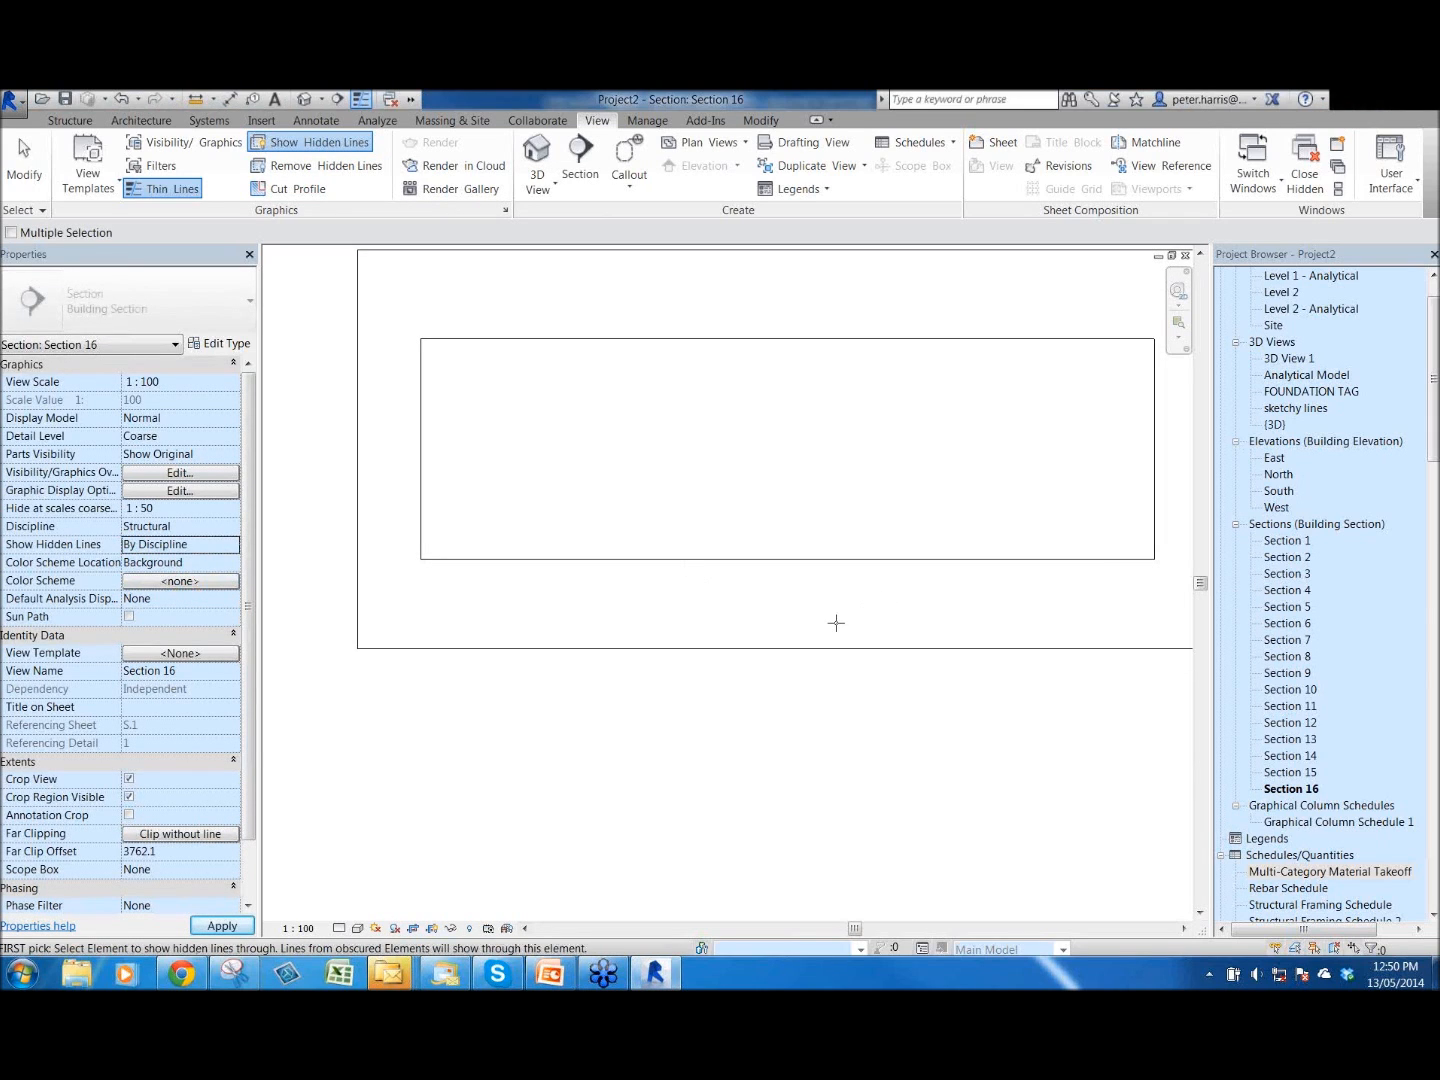
# - Try to show the stair's hidden lines through the wall, and display the section in wireframe
pyautogui.scroll(-1, 861, 587)
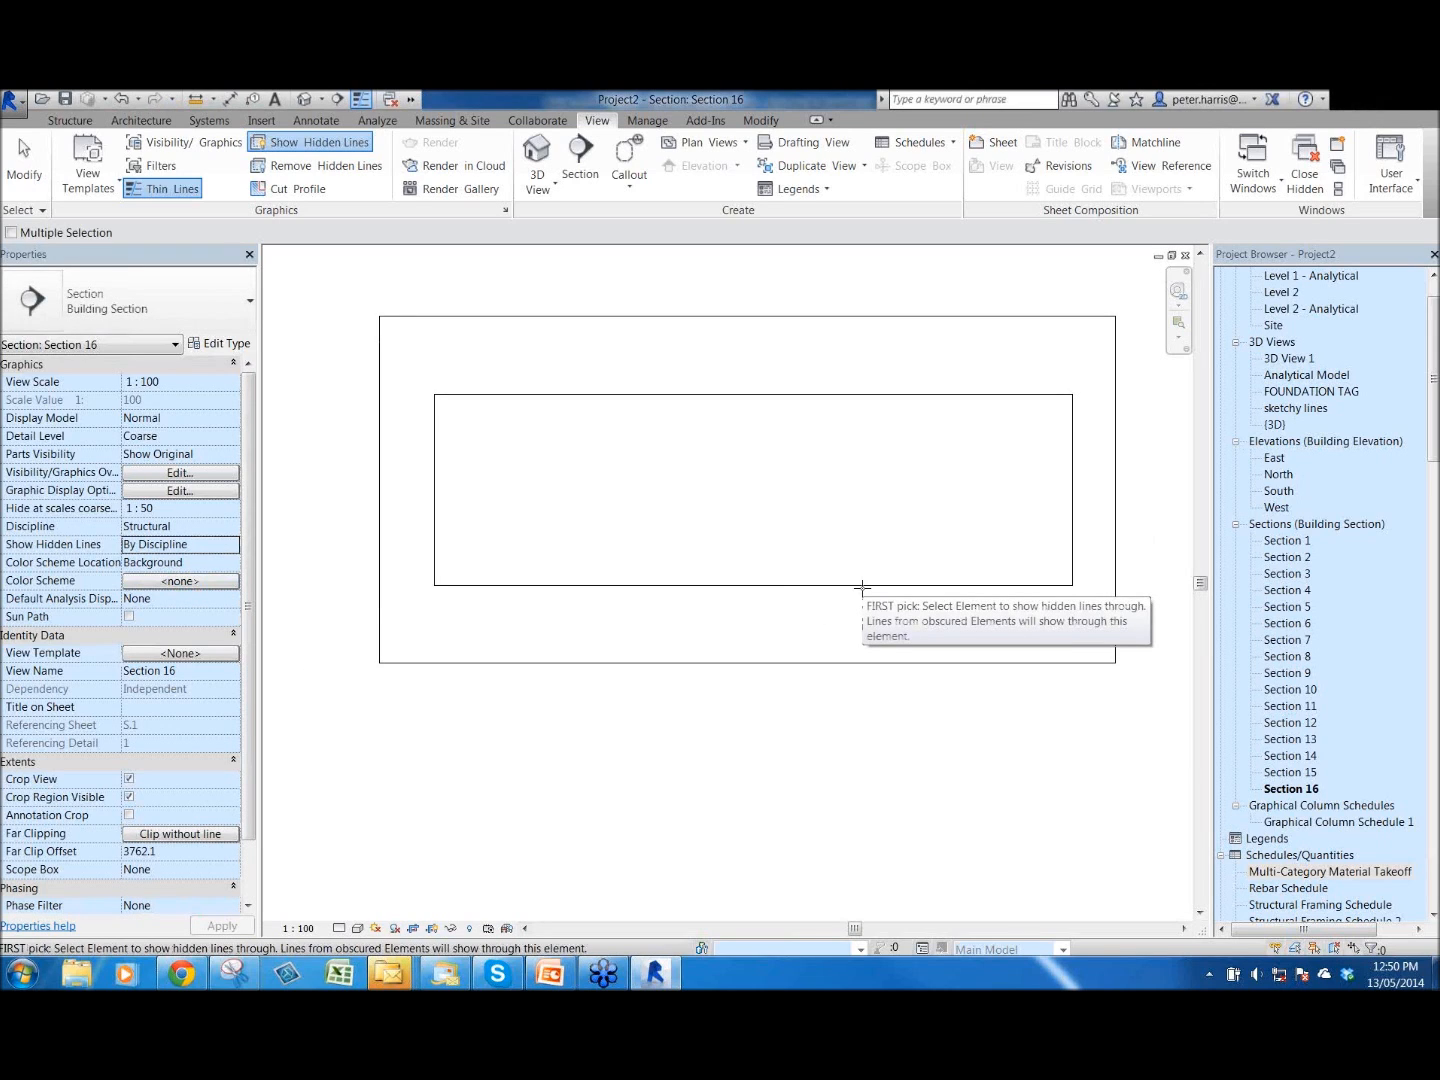
pyautogui.click(694, 557)
pyautogui.press('Escape')
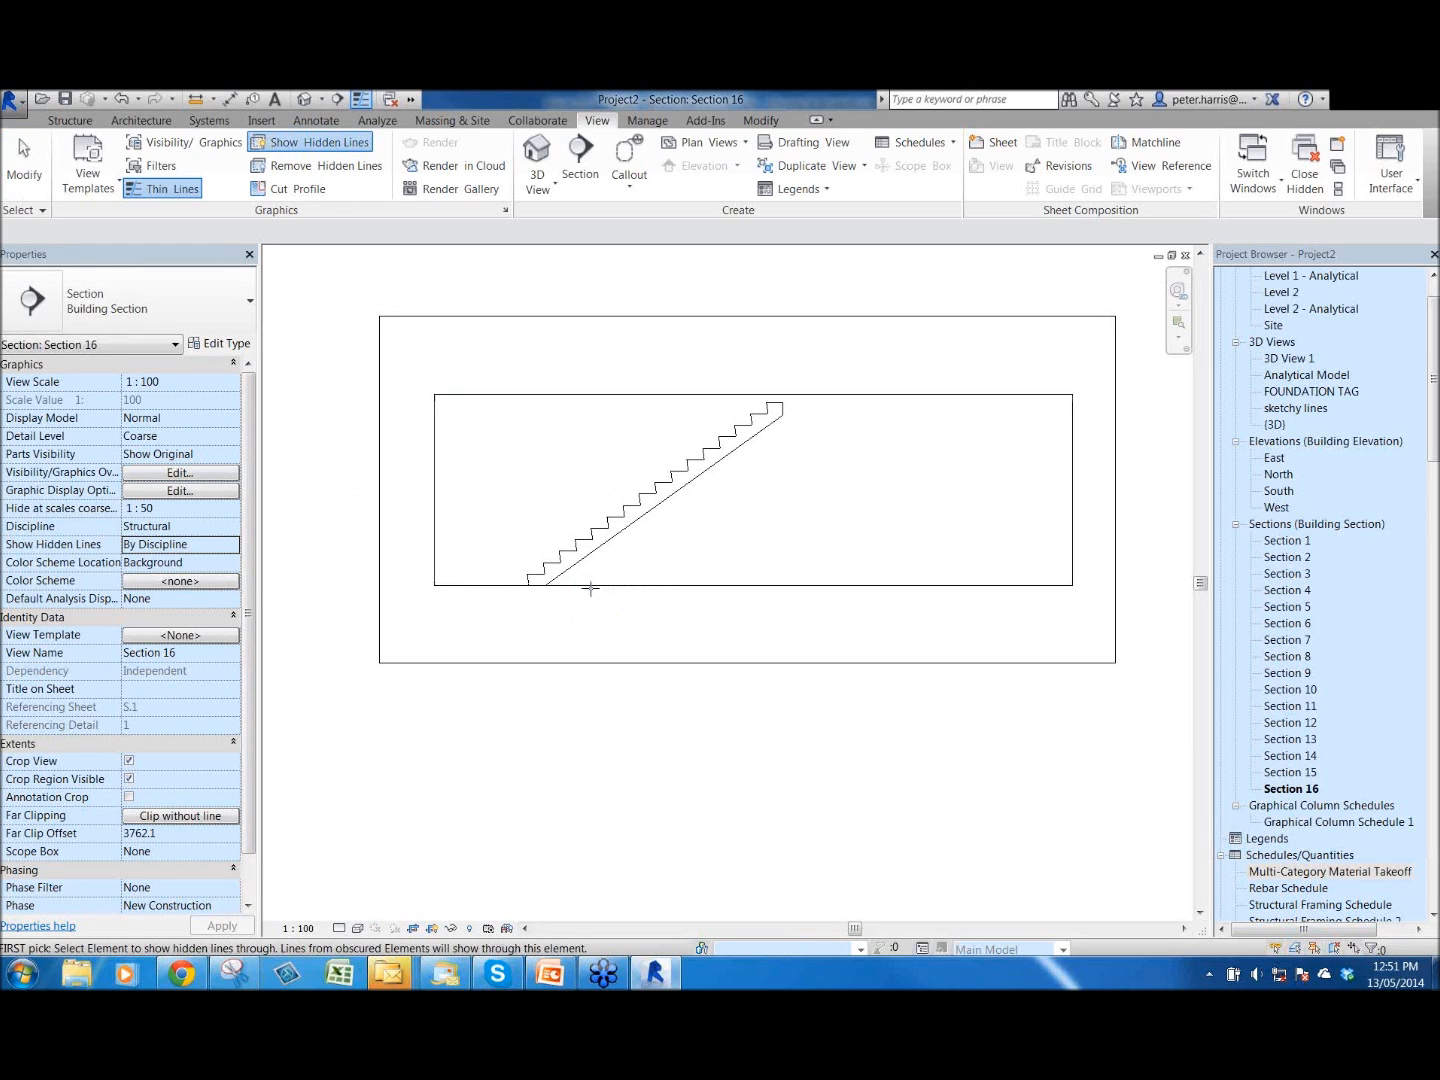
pyautogui.scroll(1, 589, 588)
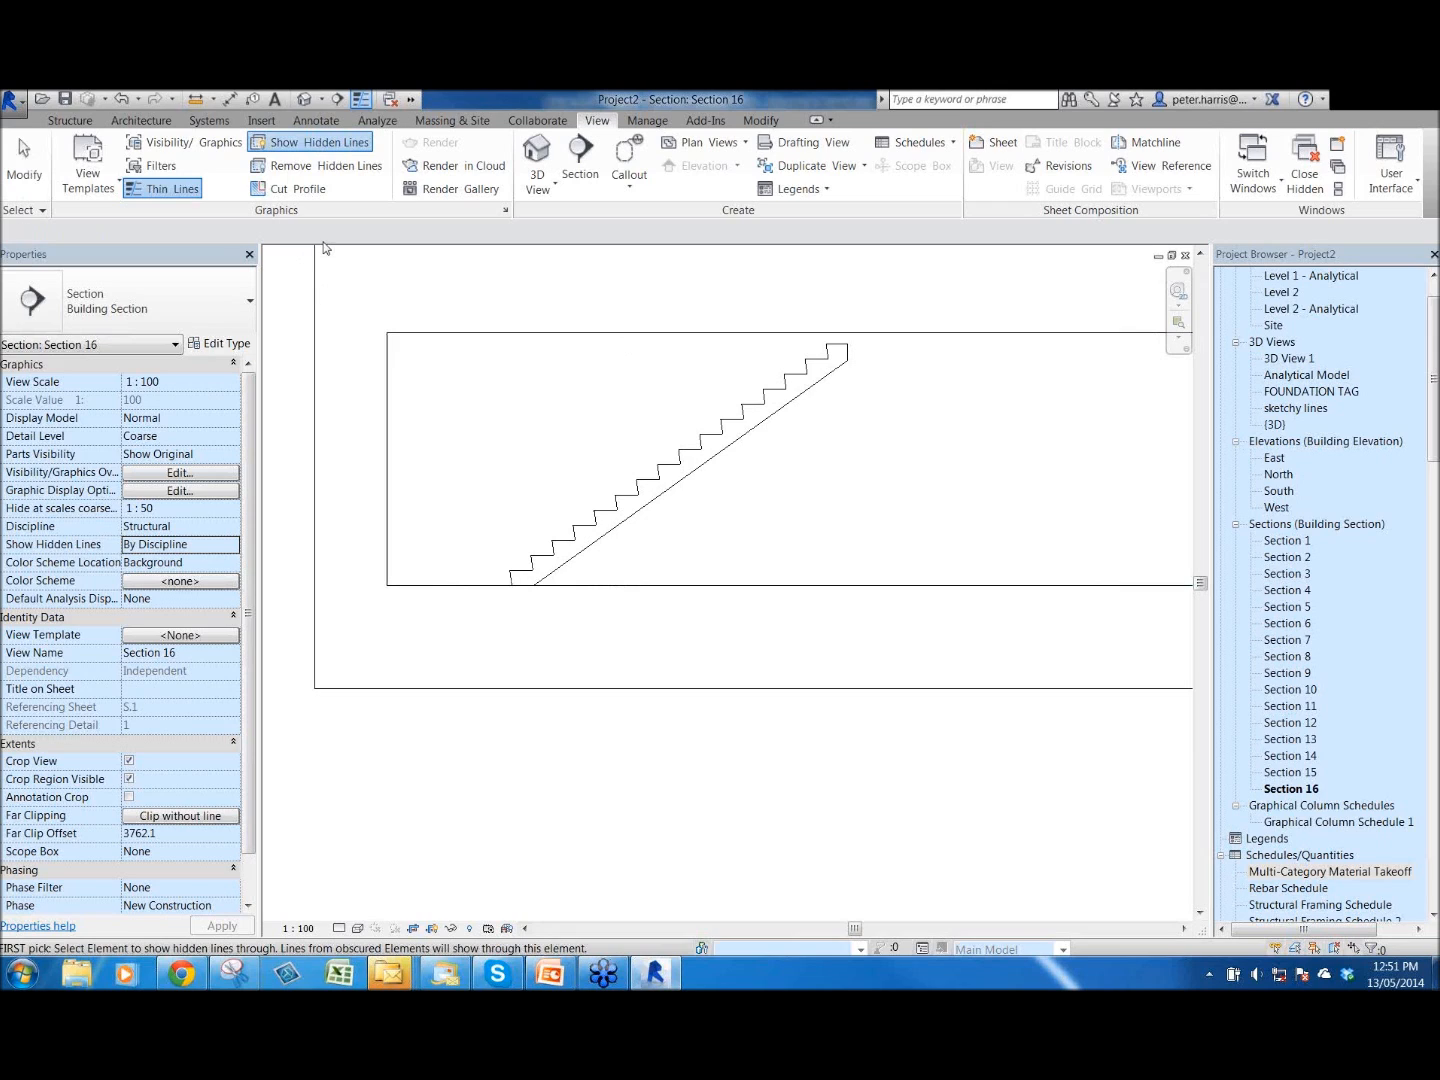
# - Set the section's Show Hidden Lines to All and try the Show Hidden Lines tool on the wall and stair
pyautogui.click(233, 547)
pyautogui.click(168, 594)
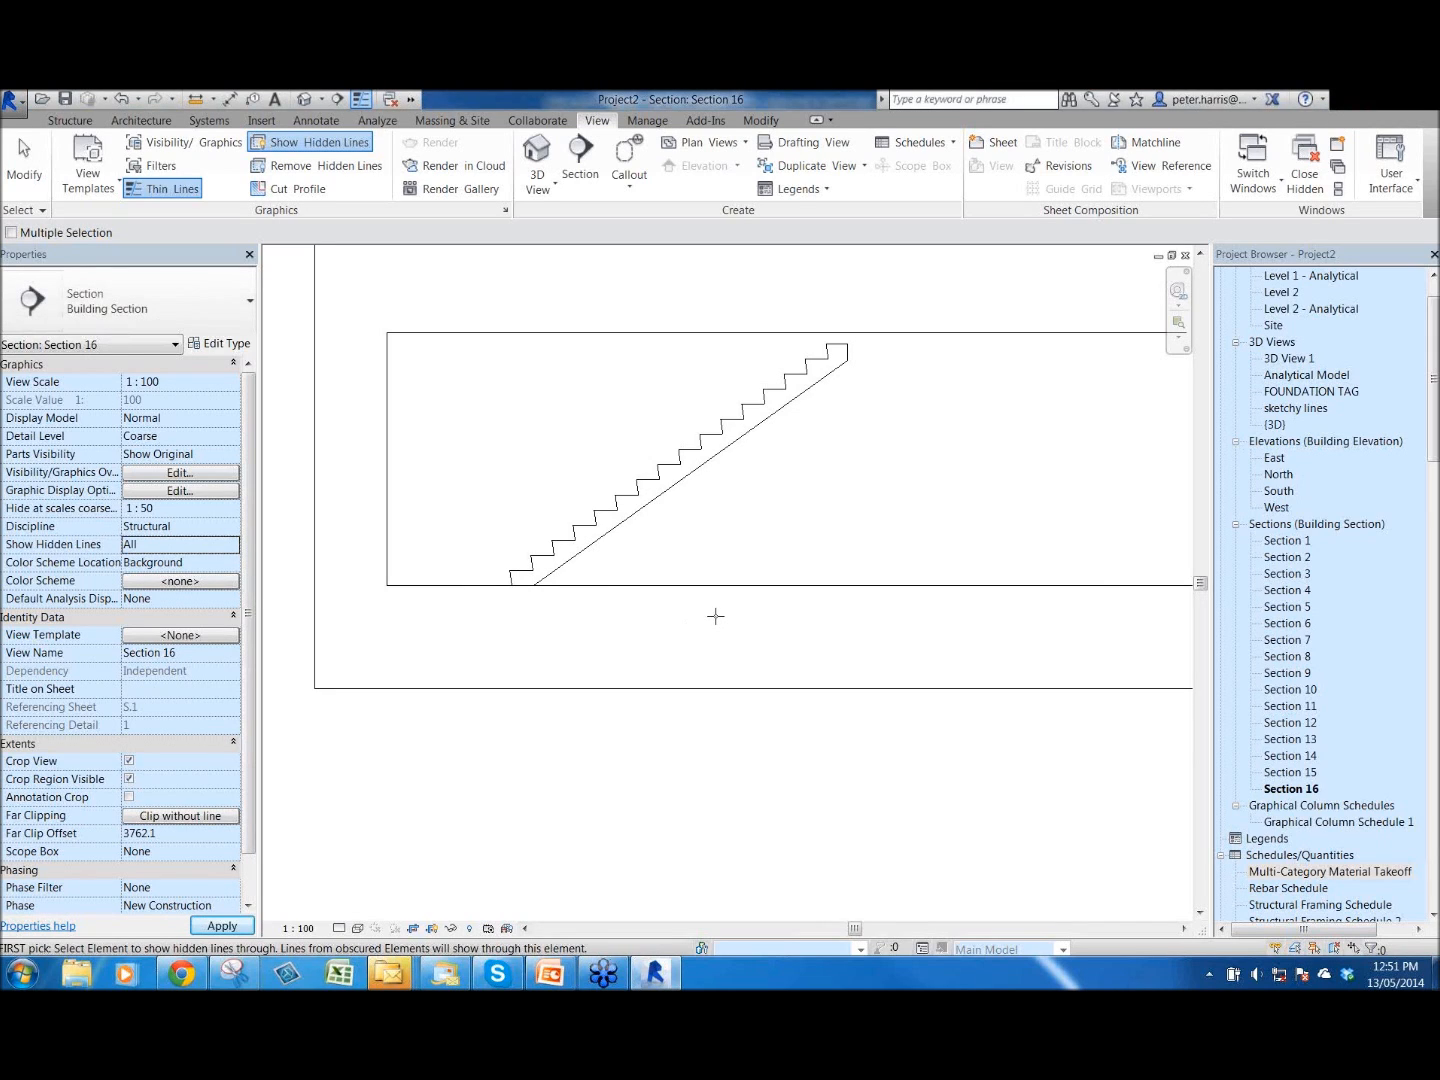
pyautogui.scroll(-1, 714, 617)
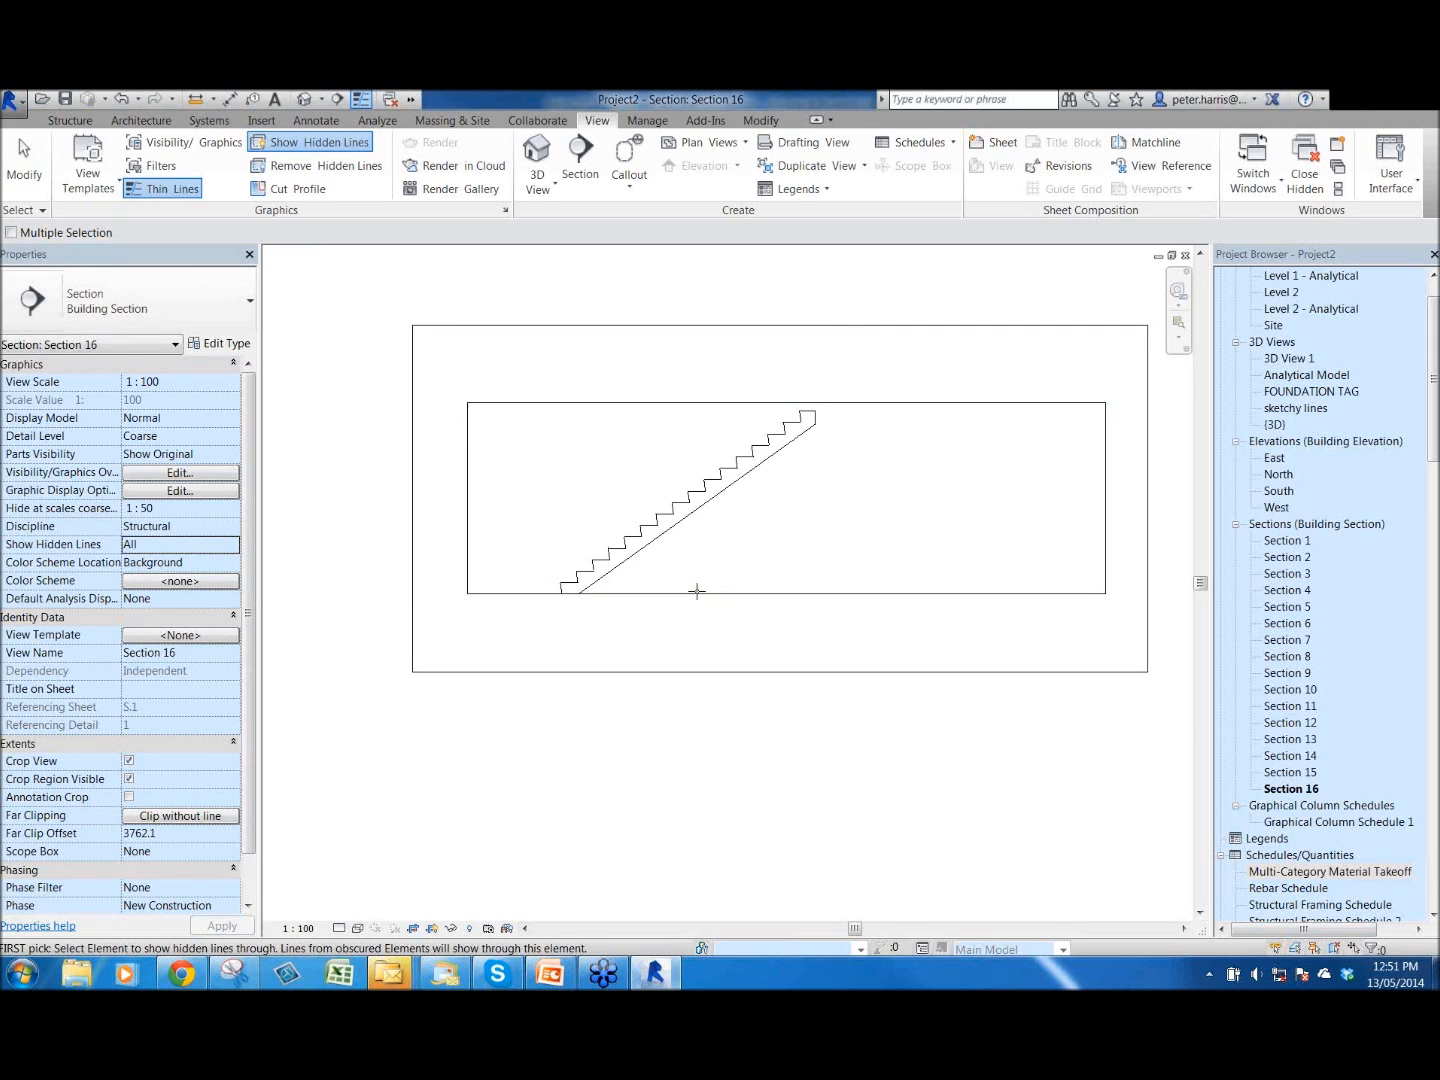
pyautogui.click(779, 558)
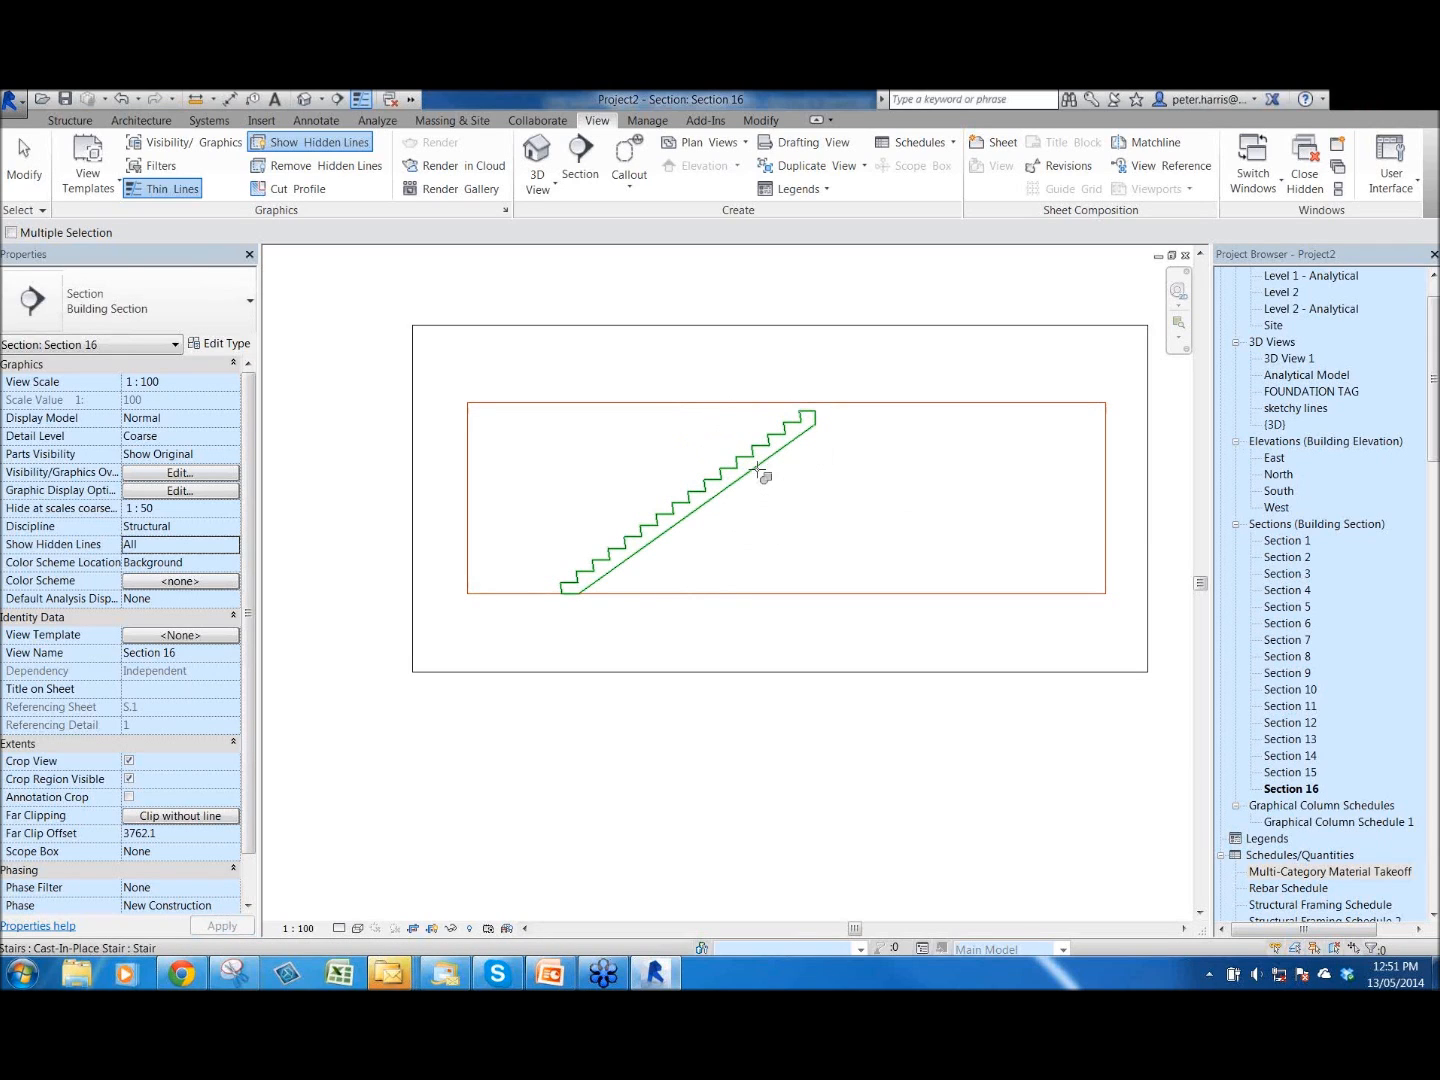
pyautogui.click(327, 145)
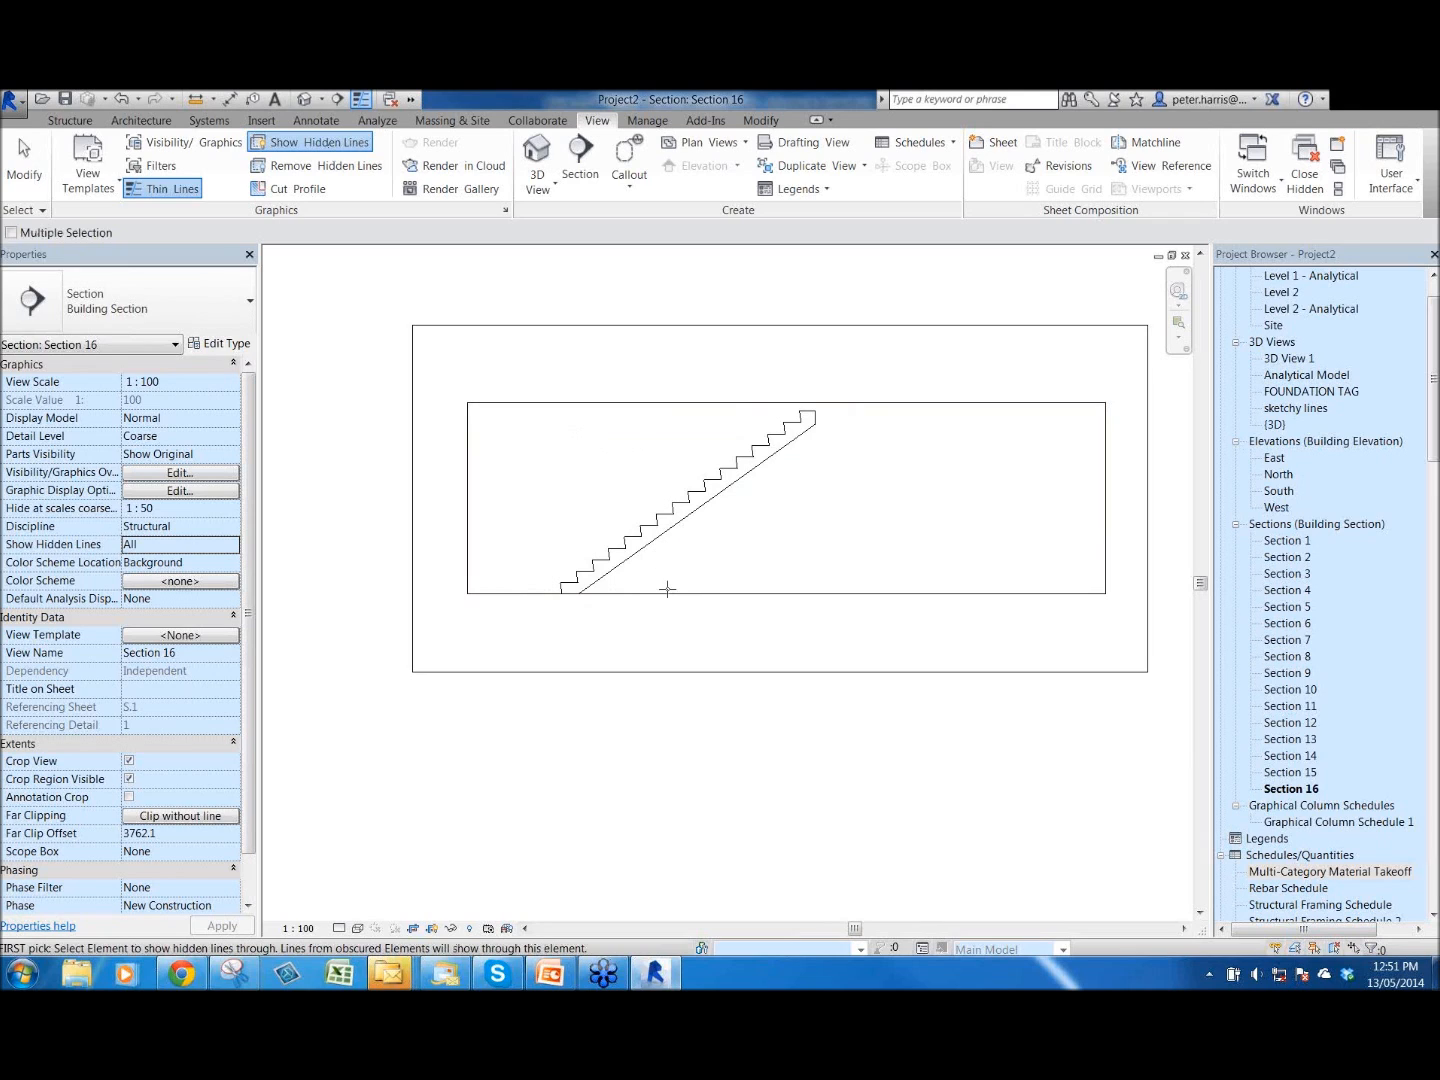
pyautogui.press('Escape')
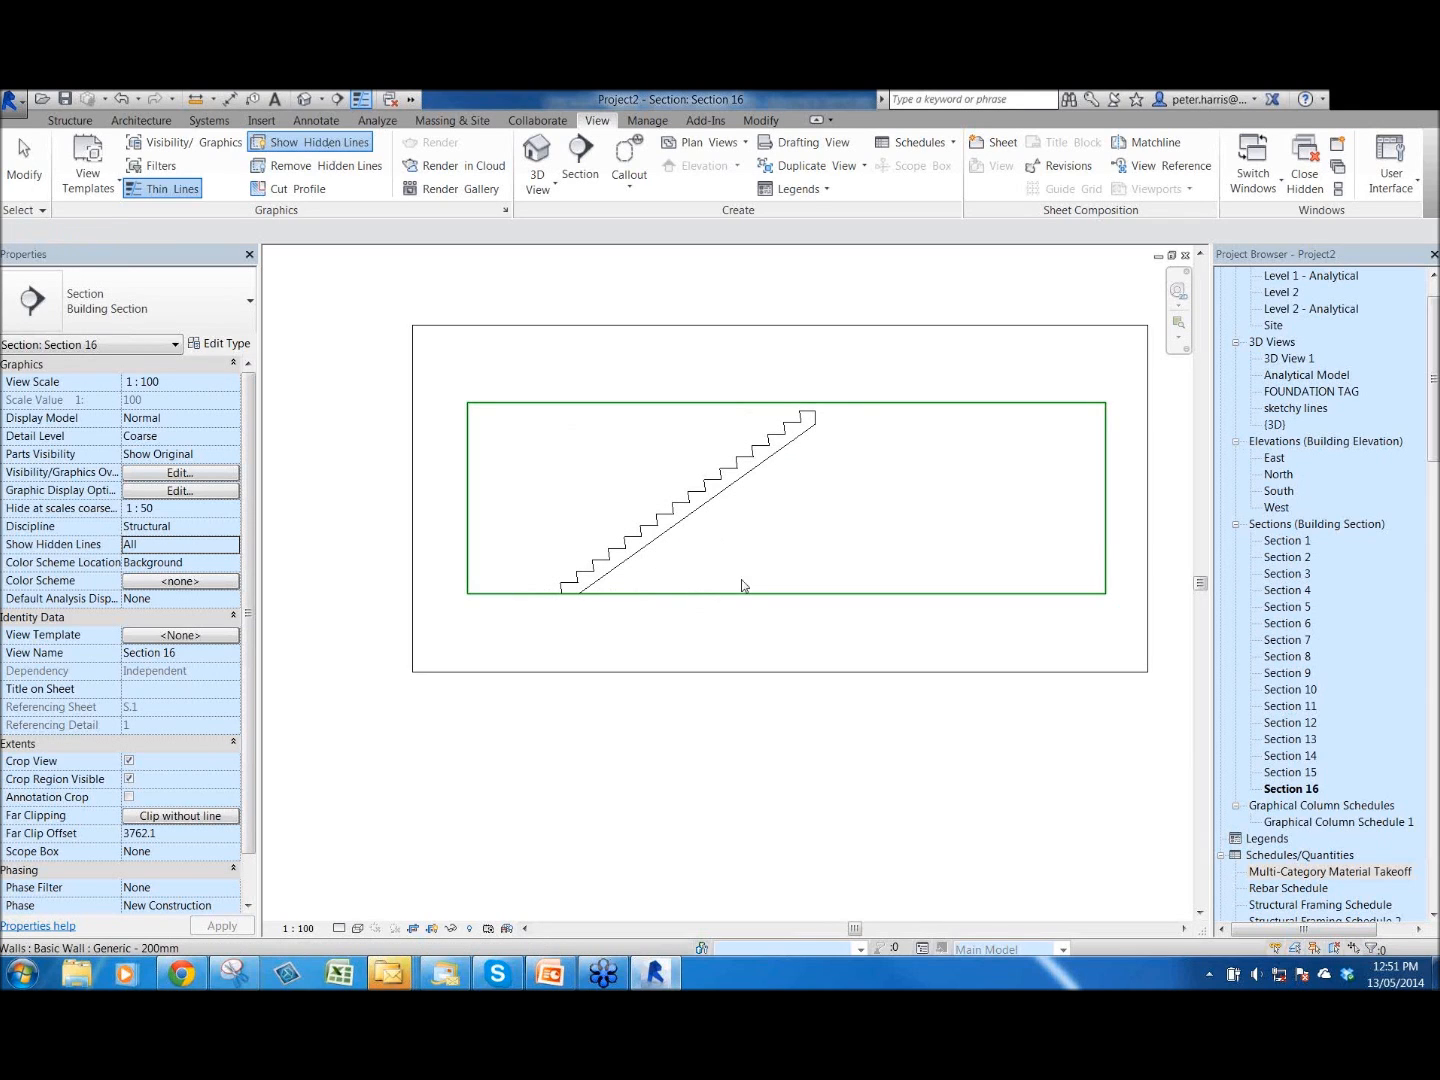
# - Try the Show Hidden Lines tool with the wall and the stair selected beforehand
pyautogui.click(704, 486)
pyautogui.scroll(2, 734, 573)
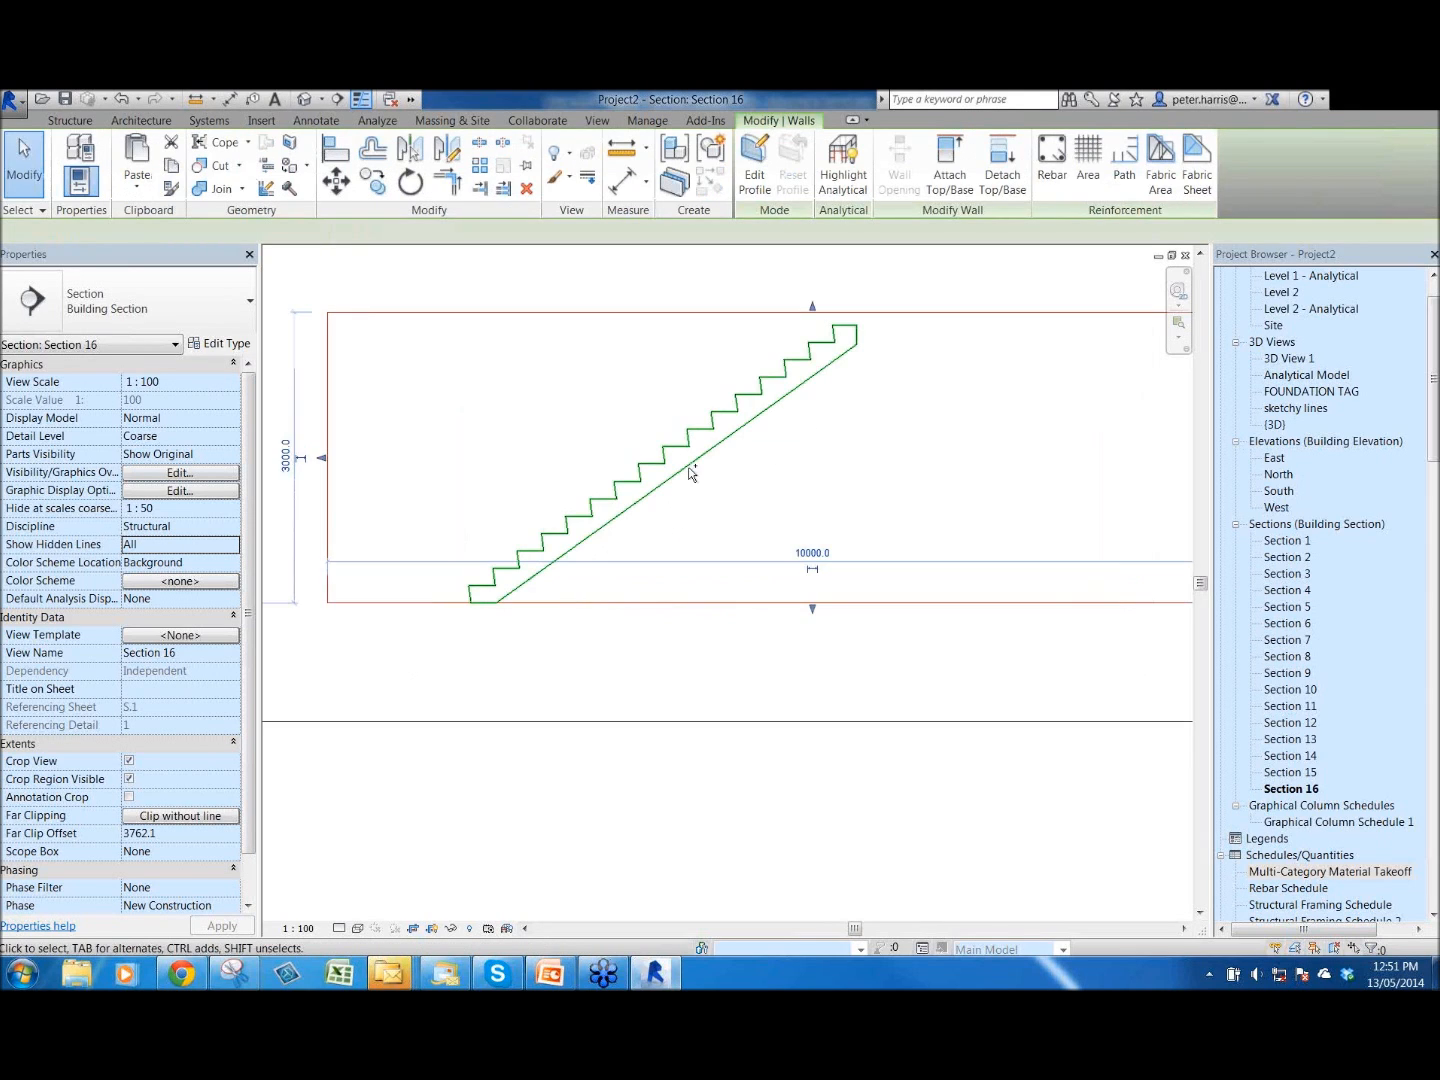
pyautogui.click(598, 120)
pyautogui.click(310, 142)
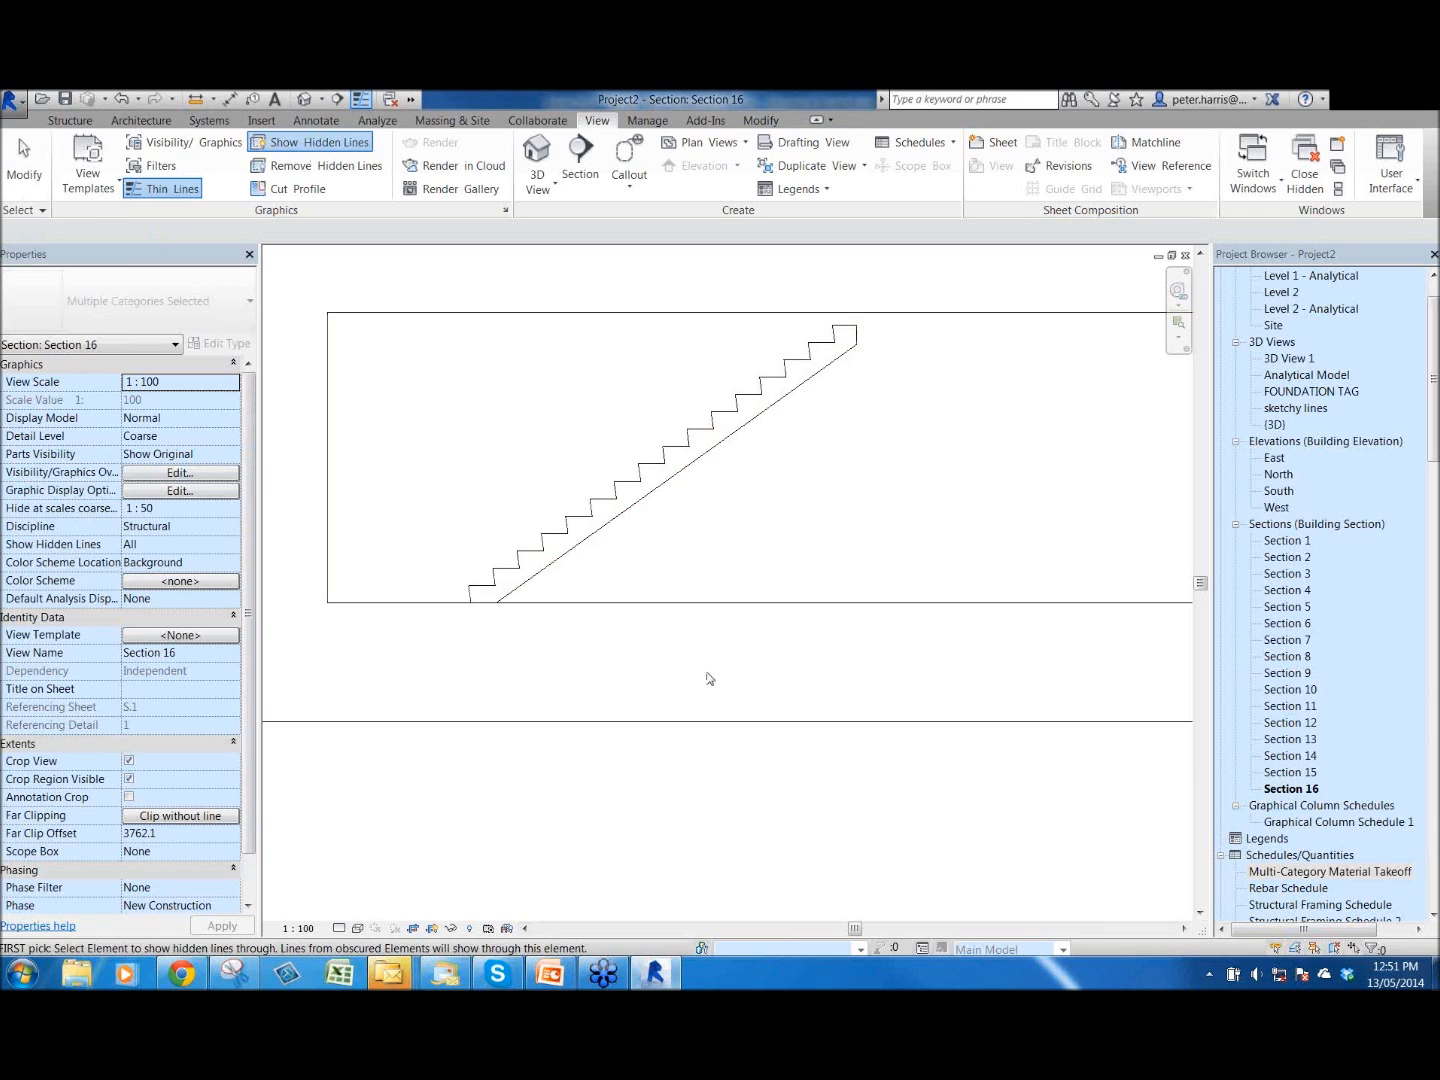
pyautogui.scroll(-2, 711, 648)
pyautogui.press('Escape')
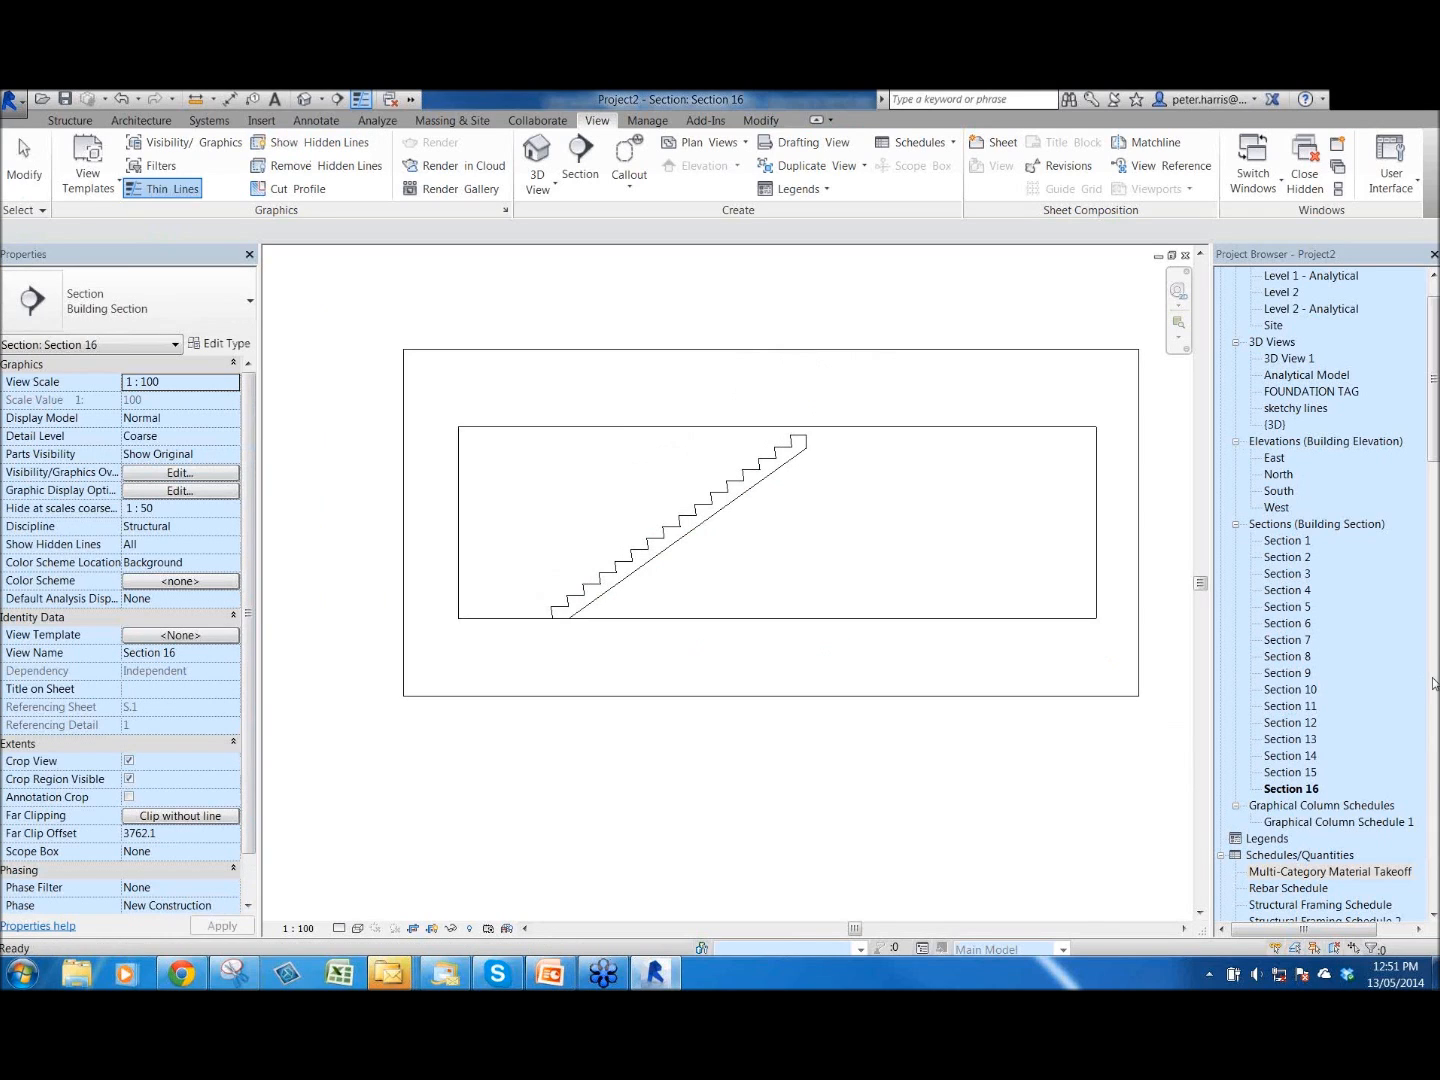
pyautogui.press('Escape')
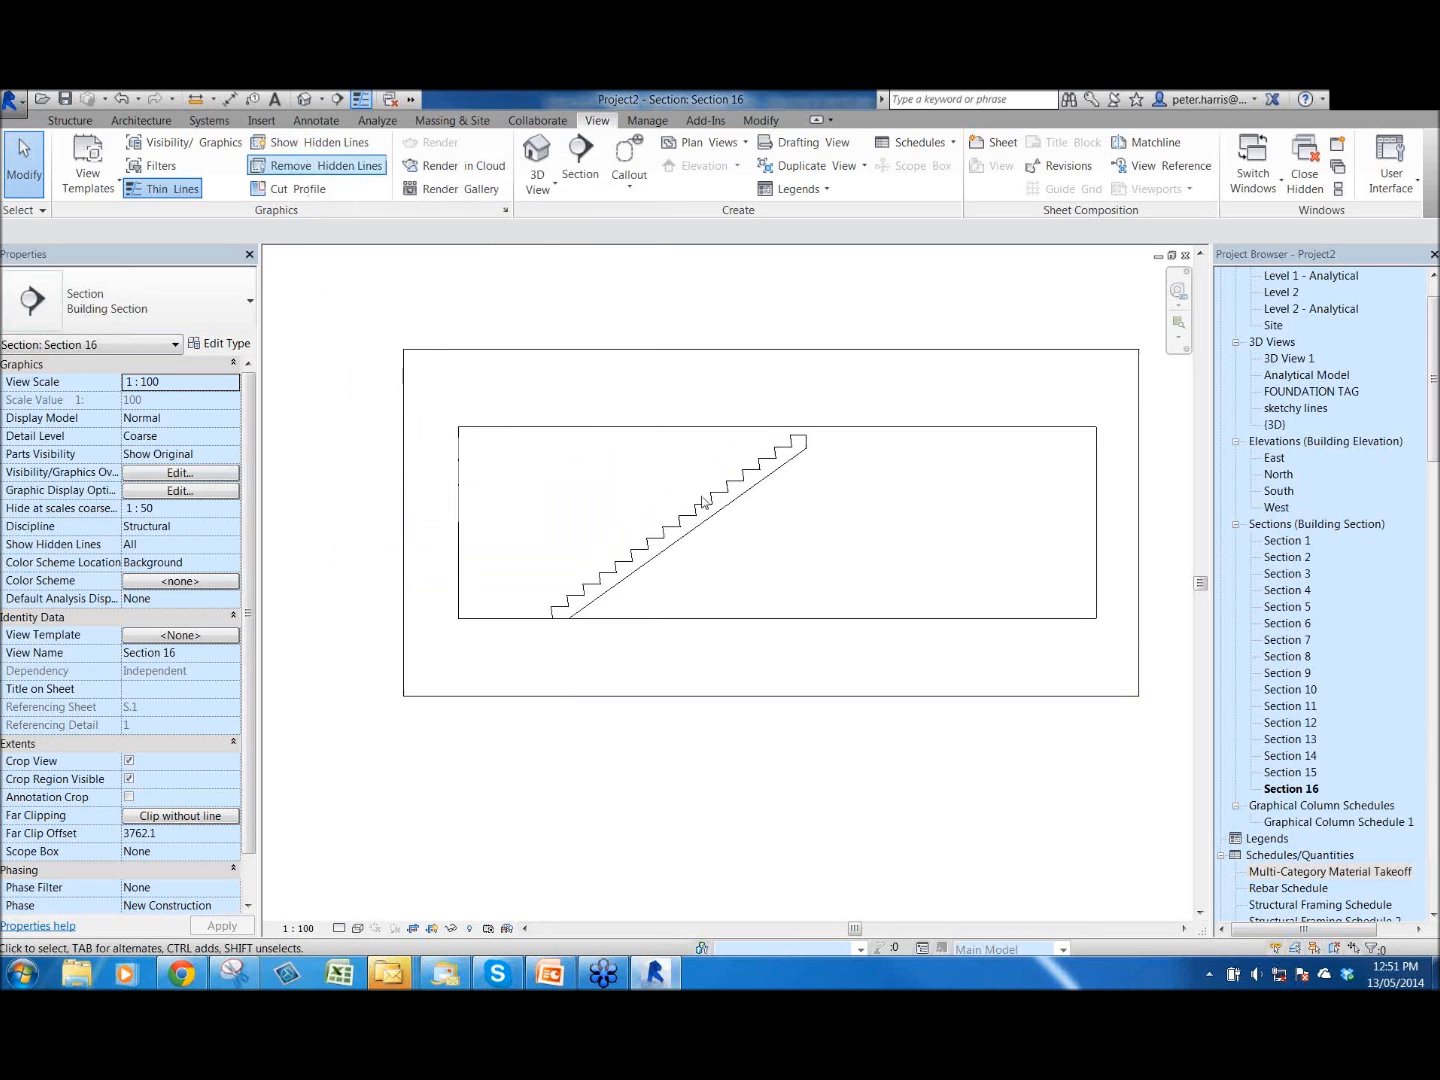
# - Retry the Show Hidden Lines tool on the wall and stair, and return the section from wireframe to hidden line display
pyautogui.click(660, 564)
pyautogui.click(329, 150)
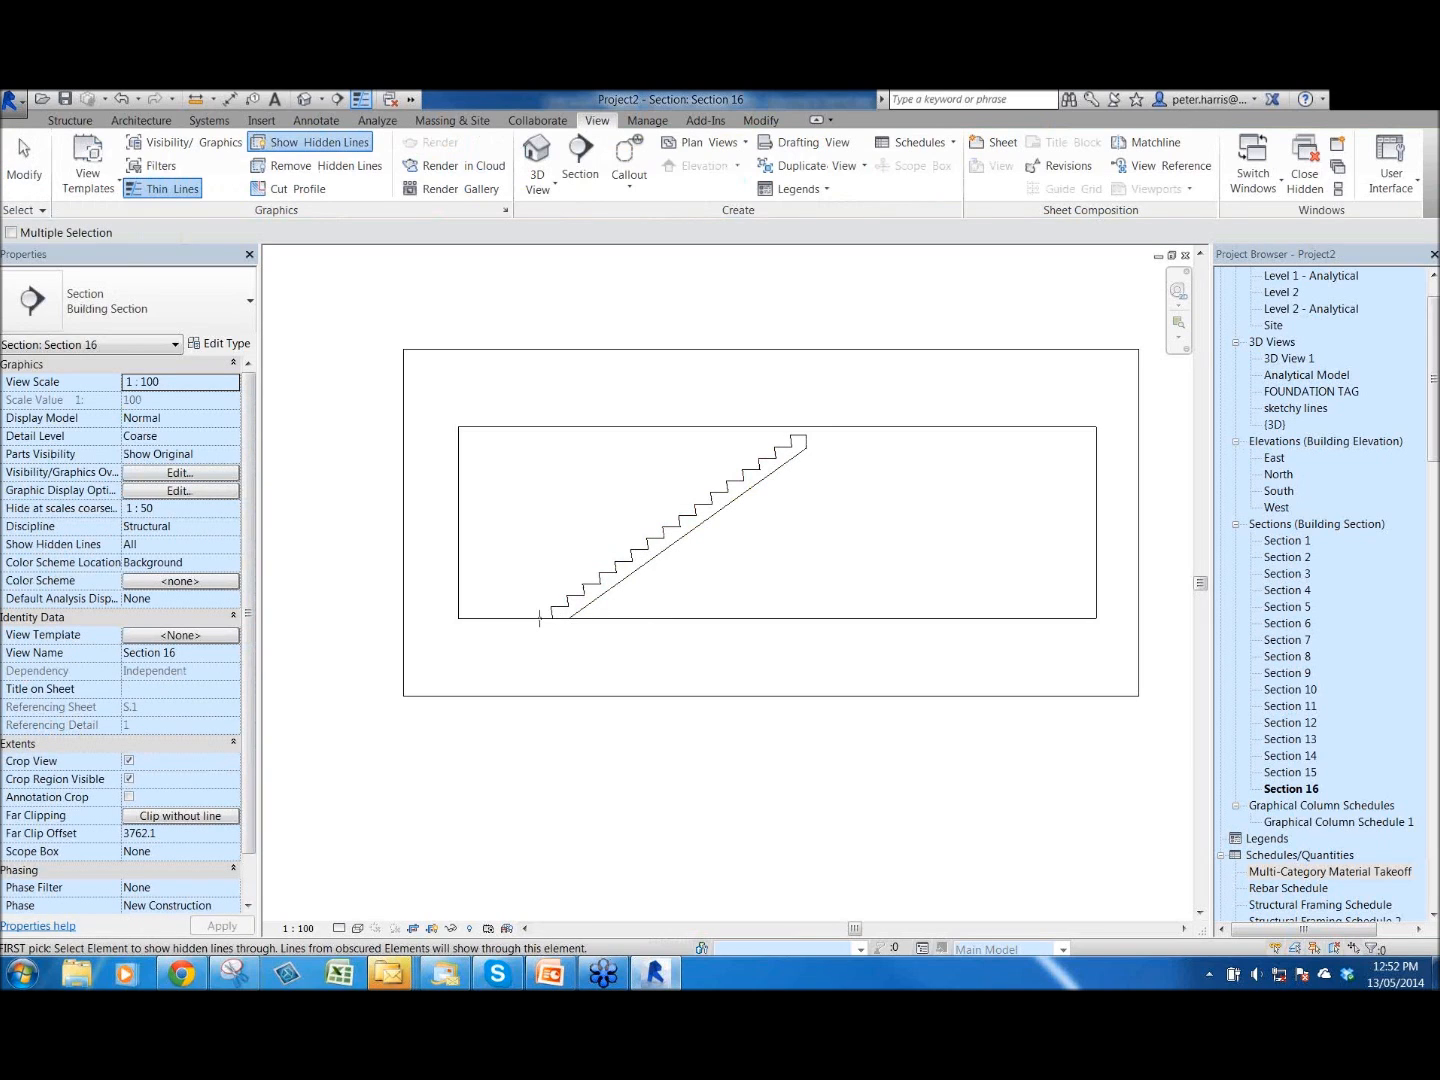
pyautogui.press('Escape')
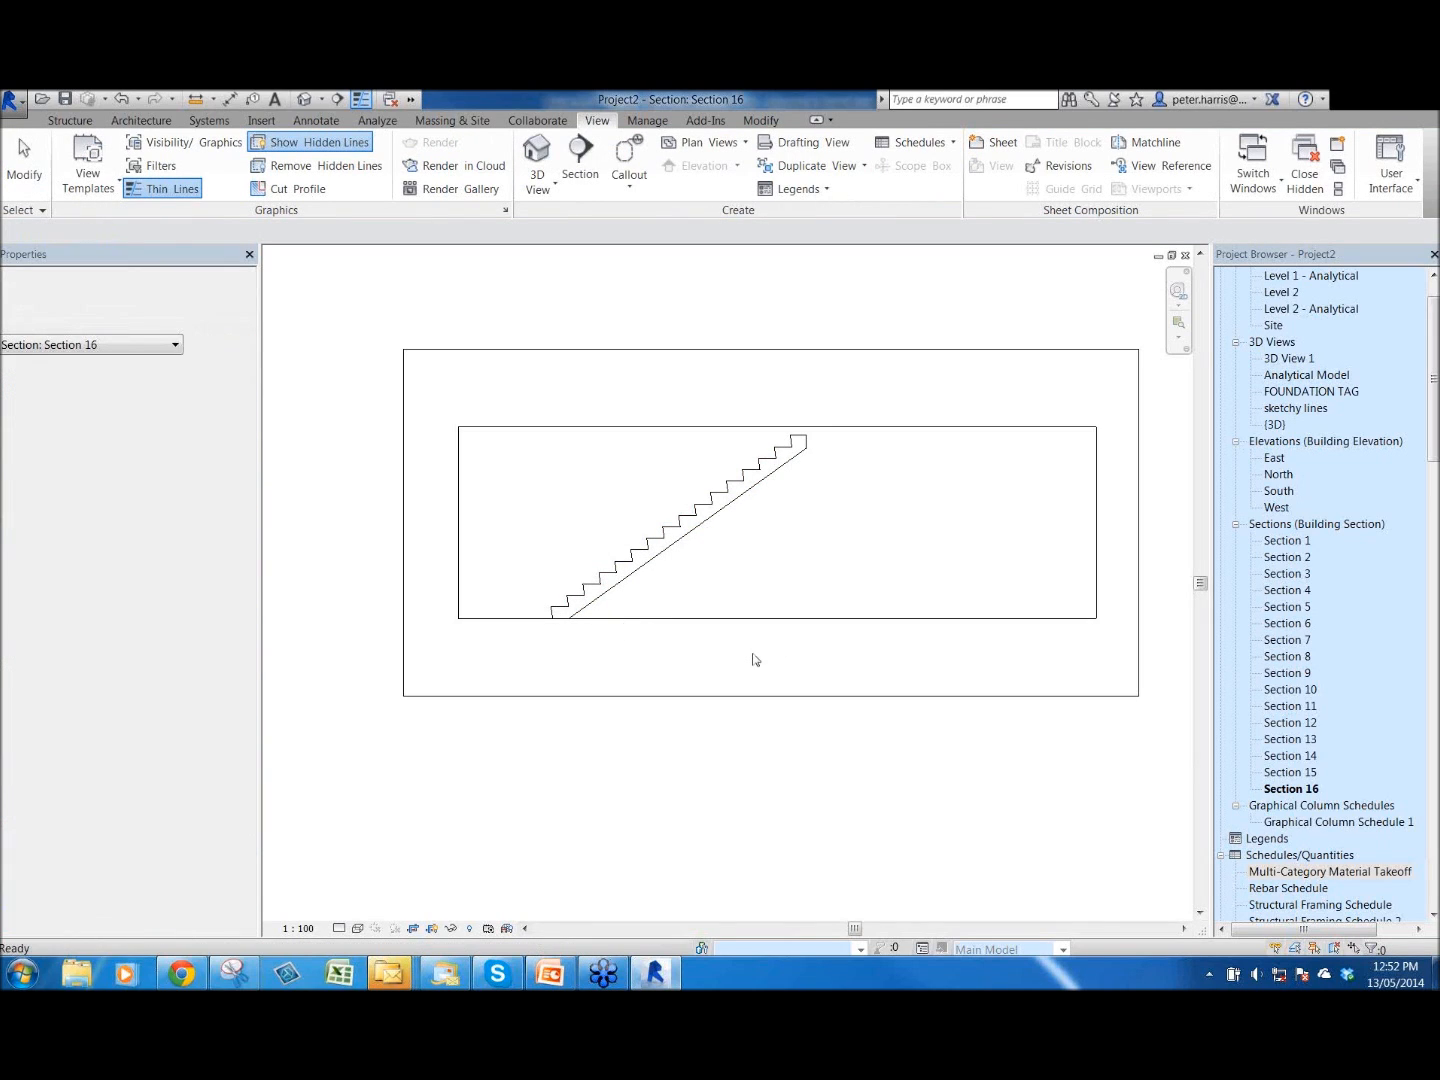
pyautogui.press('Escape')
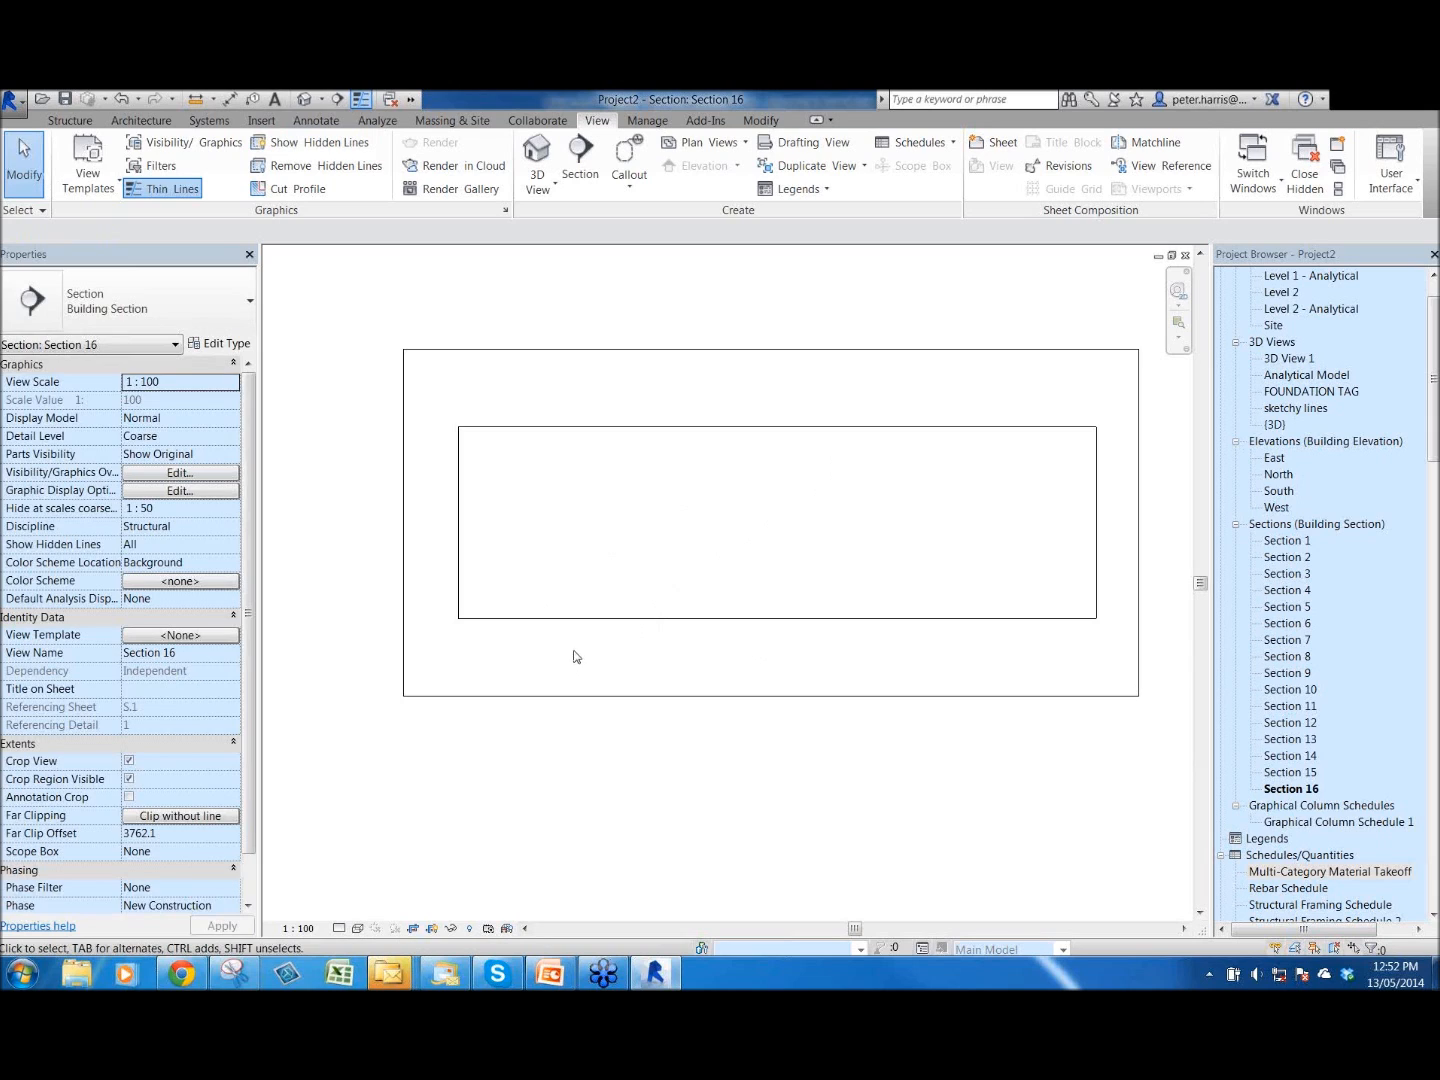
pyautogui.scroll(1, 663, 589)
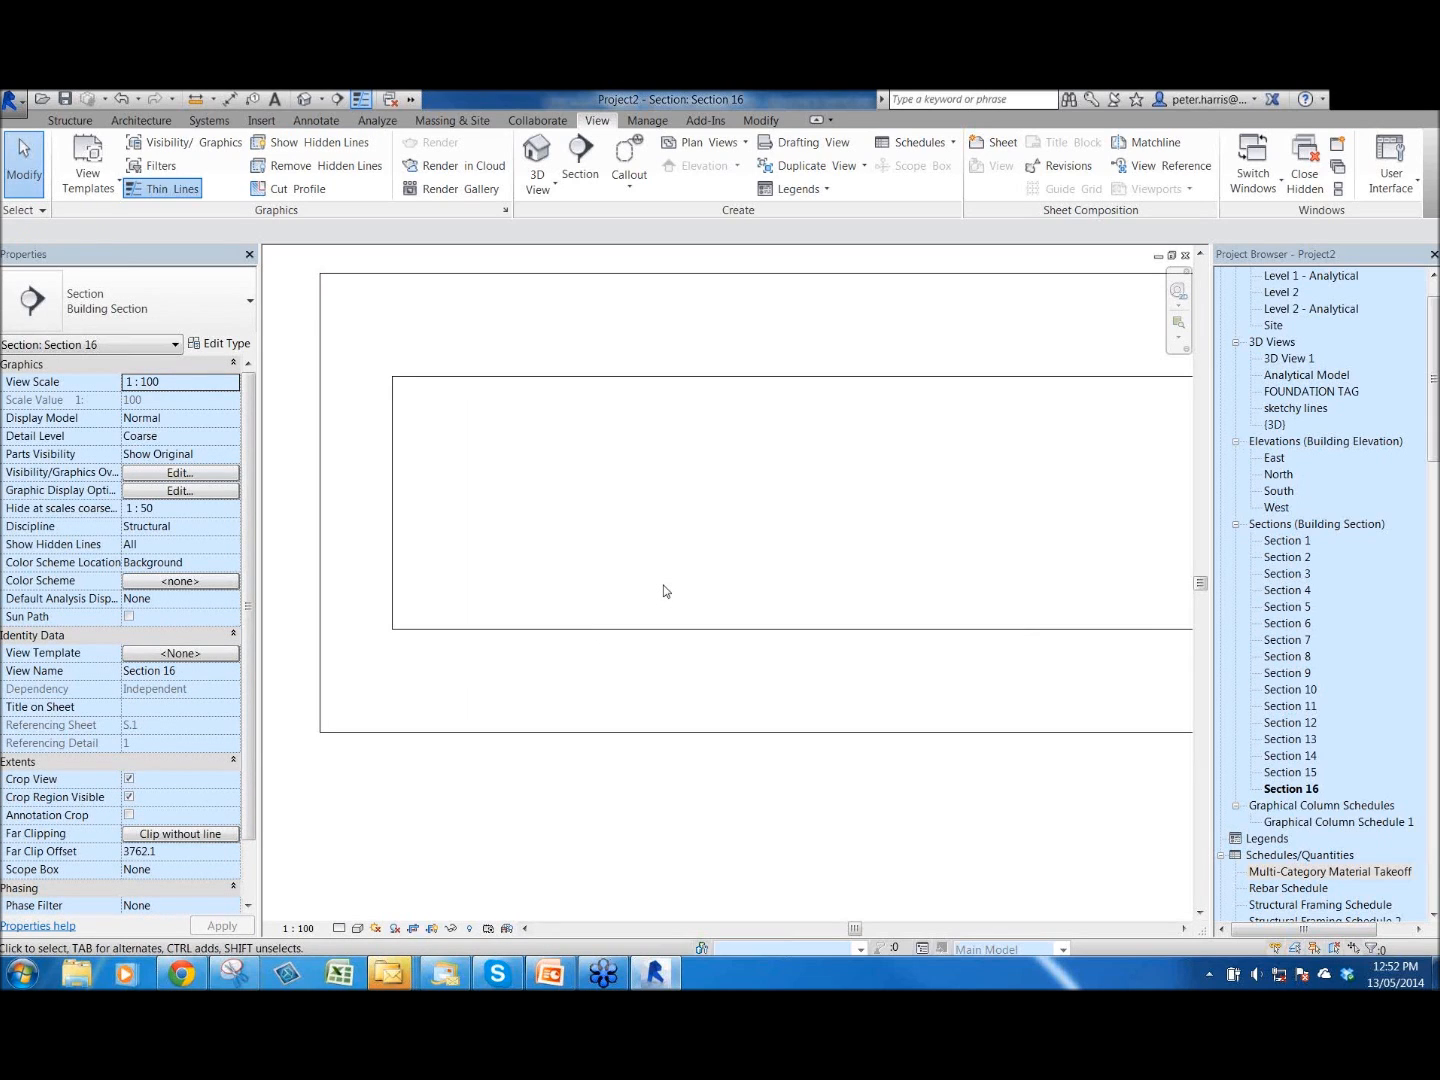